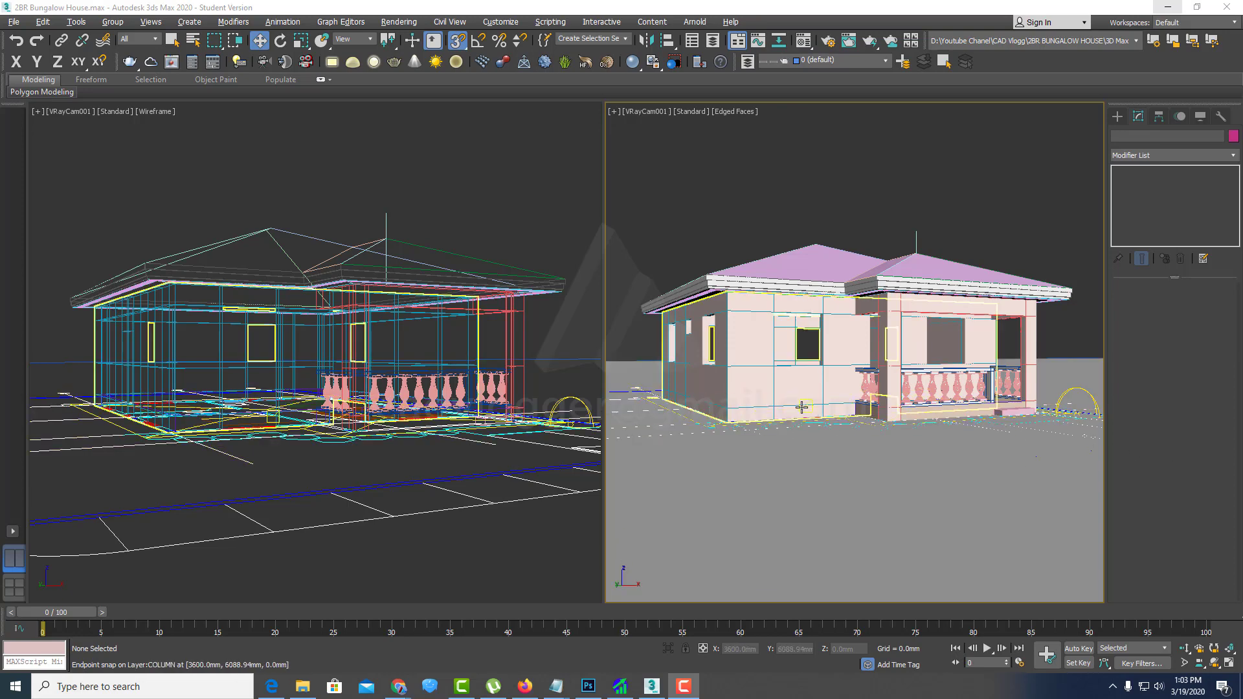
Step: Maximize the camera view, show it as wireframe, and switch to Top view
left_click(1234, 664)
key("F3")
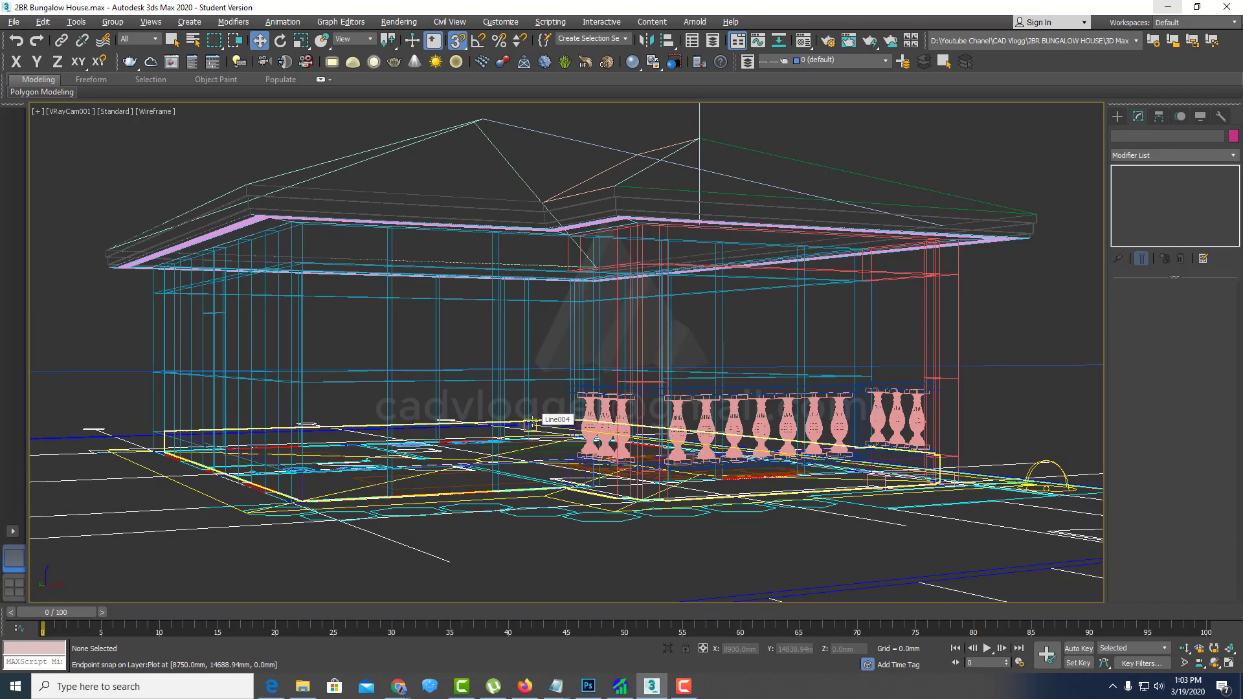
key("t")
key("z")
Step: Zoom and pan across the plan and elevation drawings, including the garage-door elevation
scroll(586, 440, "up", 2)
scroll(608, 418, "up", 3)
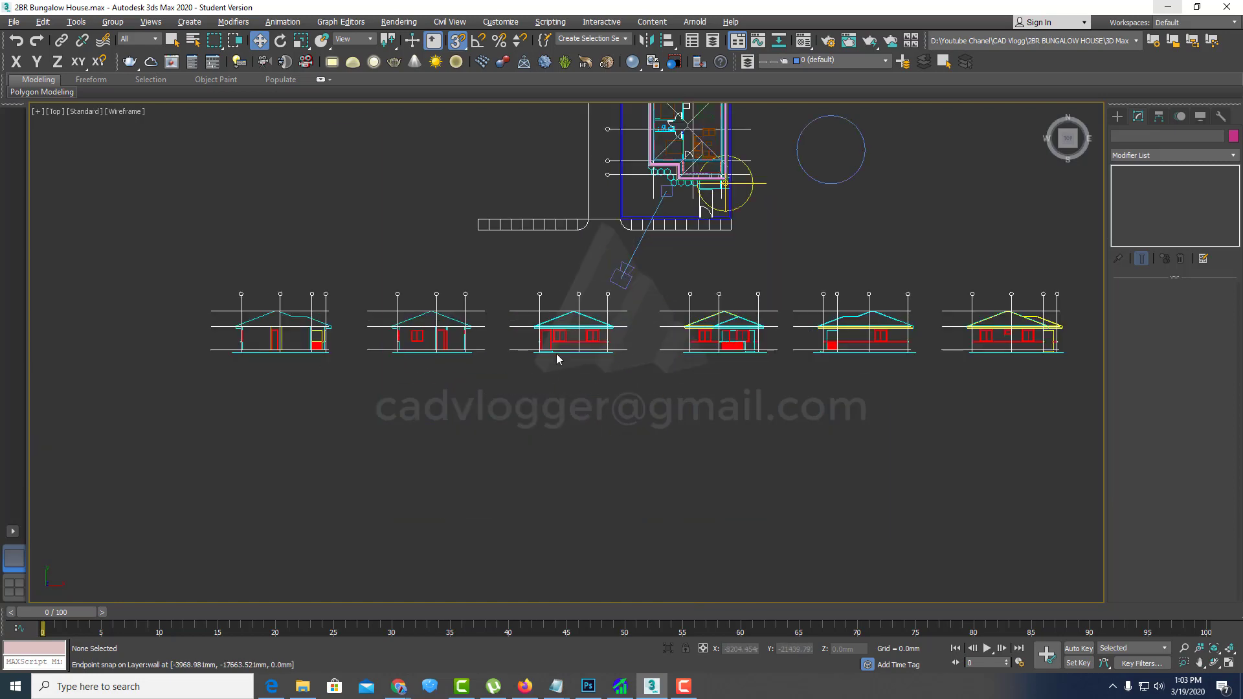
scroll(556, 354, "up", 3)
scroll(585, 349, "up", 3)
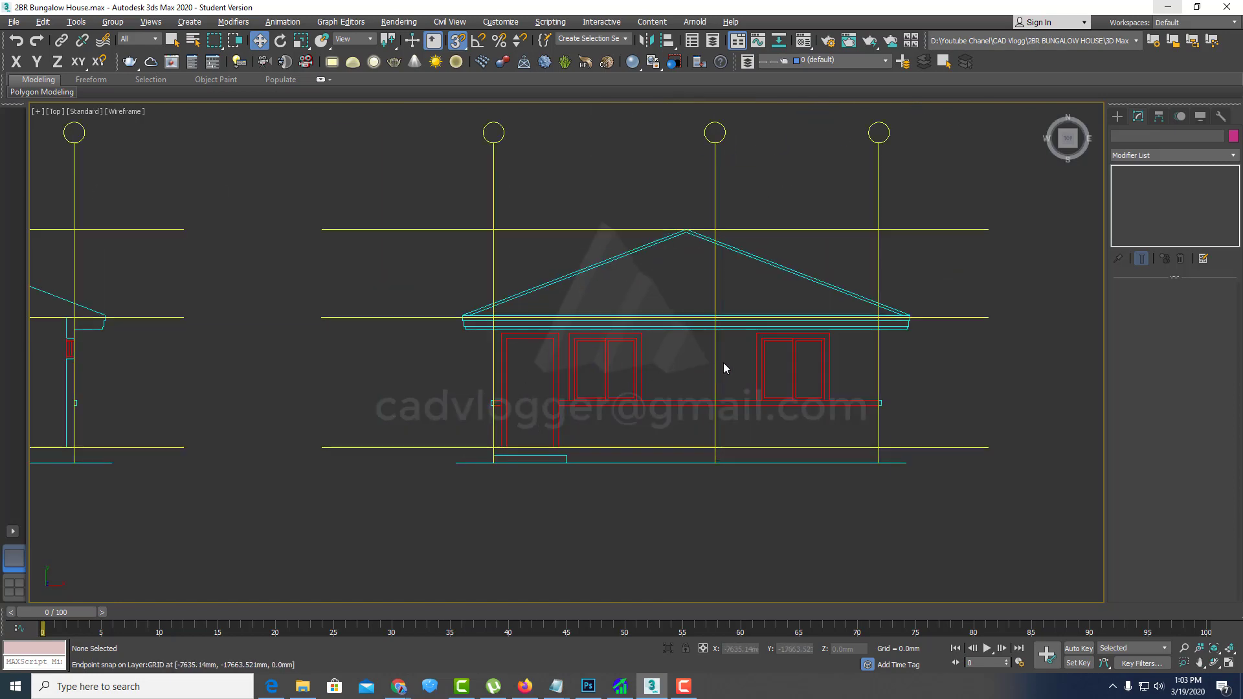
scroll(723, 368, "down", 3)
scroll(796, 391, "down", 3)
scroll(647, 388, "up", 3)
middle_click_drag(462, 422, 427, 422)
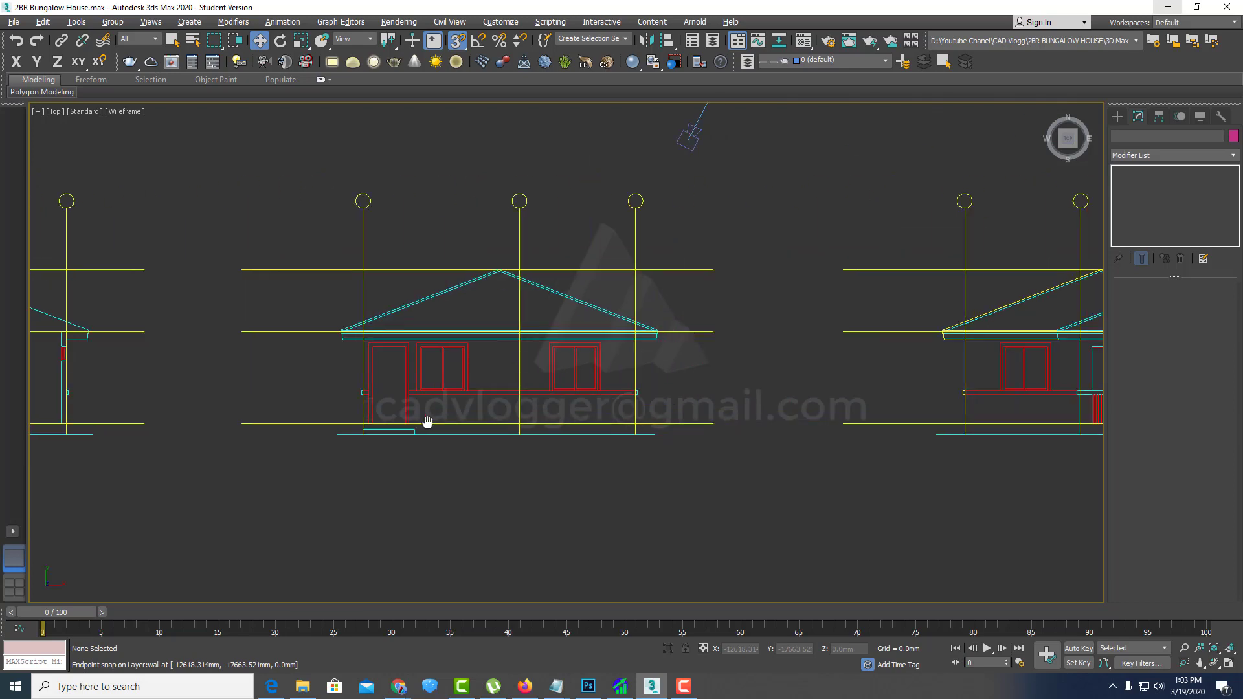
scroll(641, 391, "up", 3)
scroll(596, 440, "up", 3)
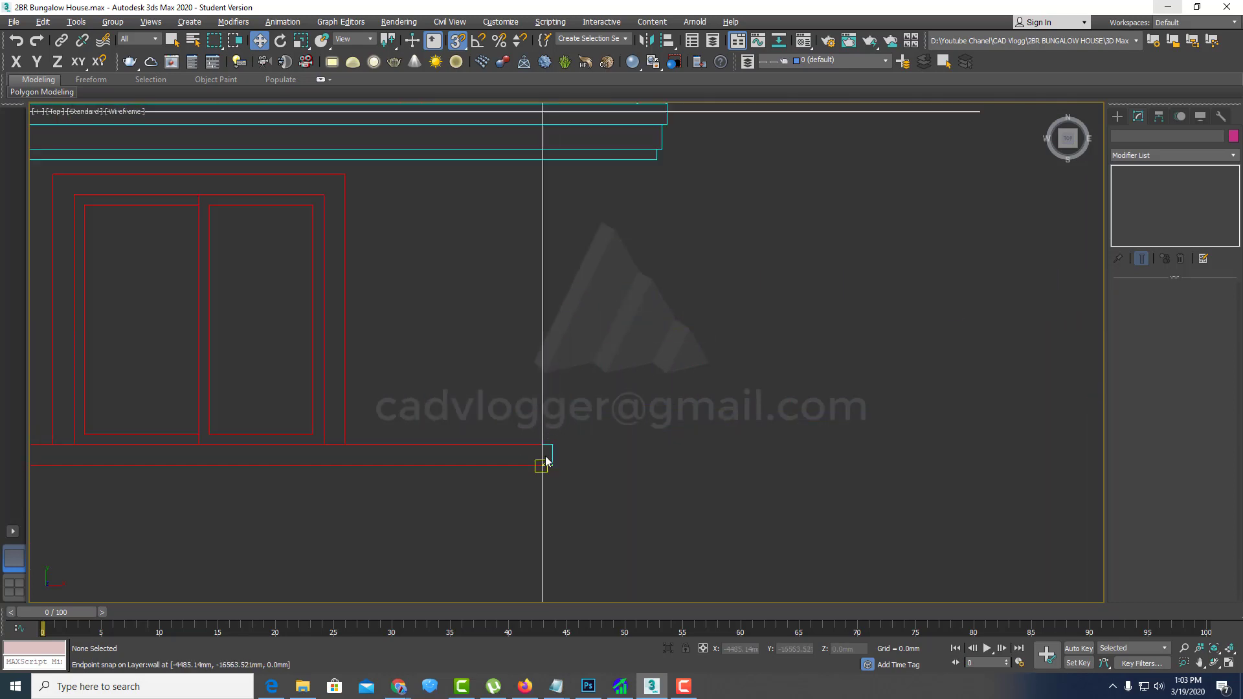
scroll(545, 461, "down", 2)
scroll(556, 454, "down", 3)
middle_click_drag(960, 457, 556, 418)
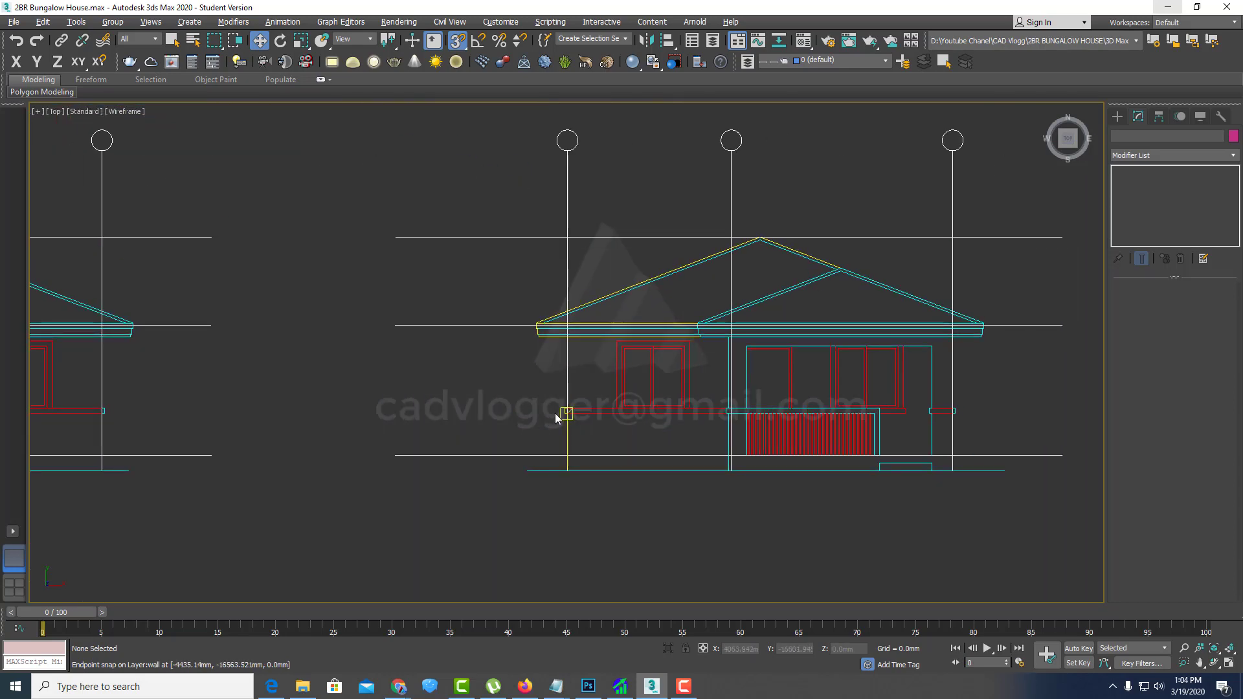
scroll(555, 418, "up", 2)
scroll(583, 362, "down", 3)
scroll(615, 311, "down", 4)
scroll(630, 283, "down", 1)
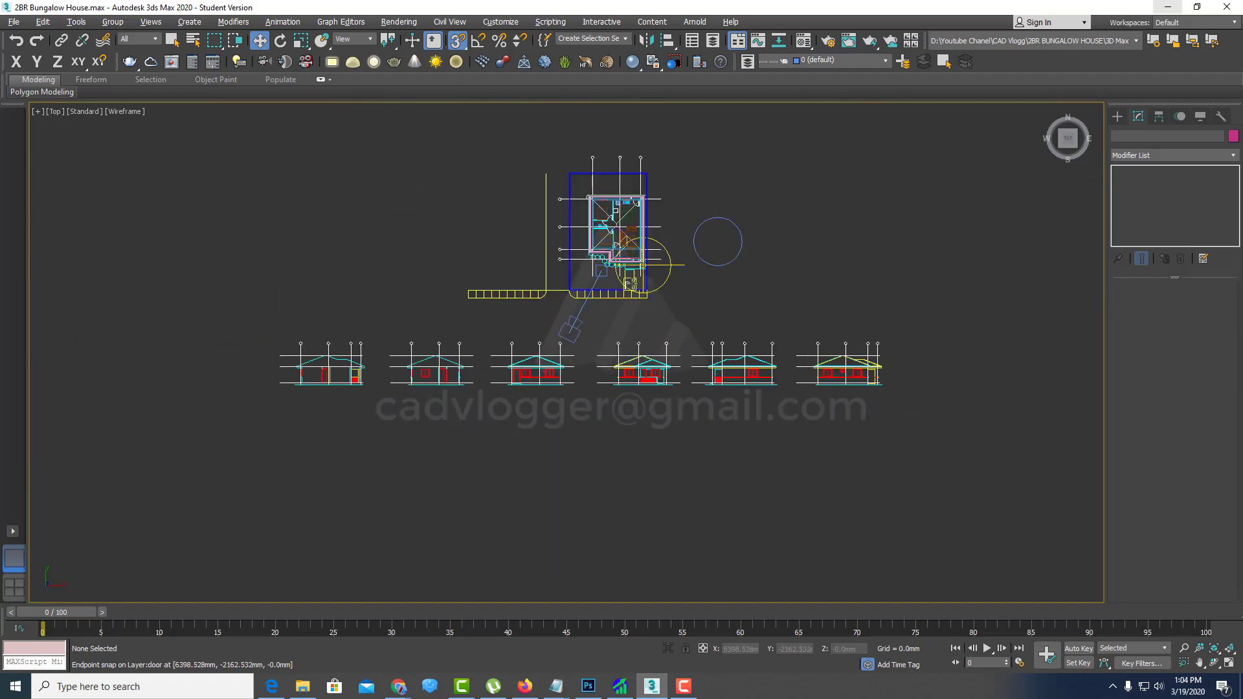
Step: Orbit to a shaded 3D view, zoom in on the porch, and select the house walls
middle_click_drag(629, 283, 626, 352, "alt")
scroll(626, 352, "up", 3)
key("F3")
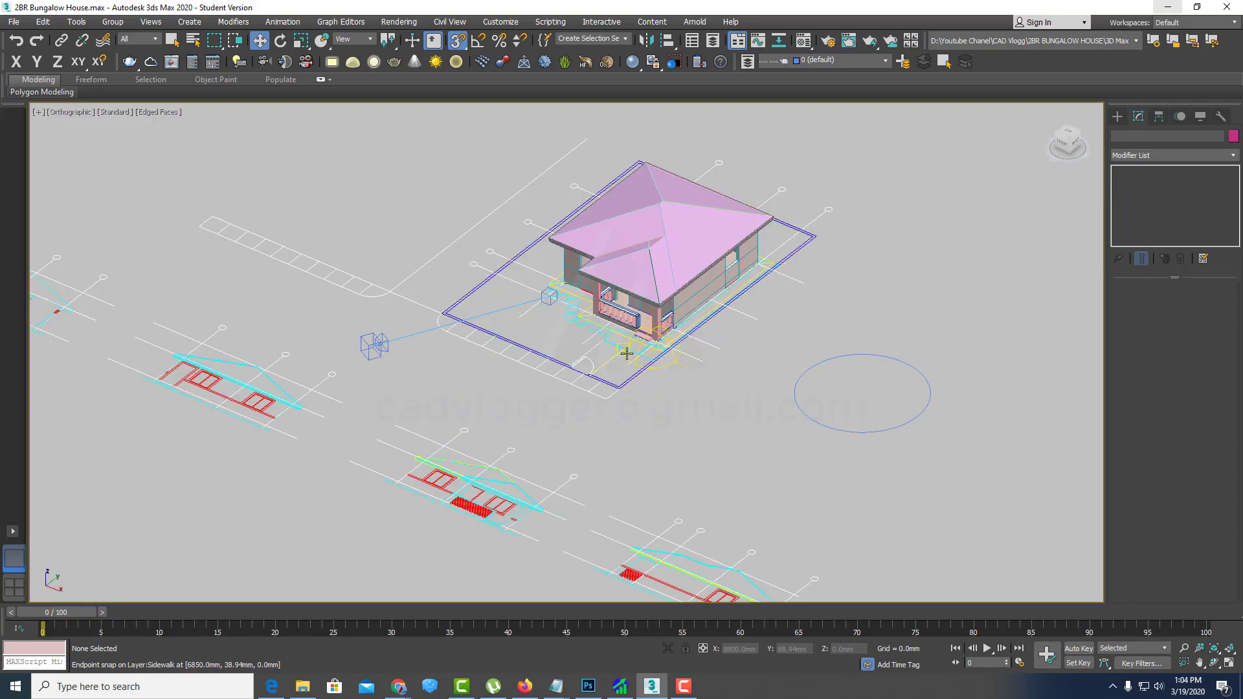
scroll(626, 353, "up", 3)
scroll(626, 349, "up", 3)
scroll(628, 345, "up", 1)
scroll(629, 341, "up", 3)
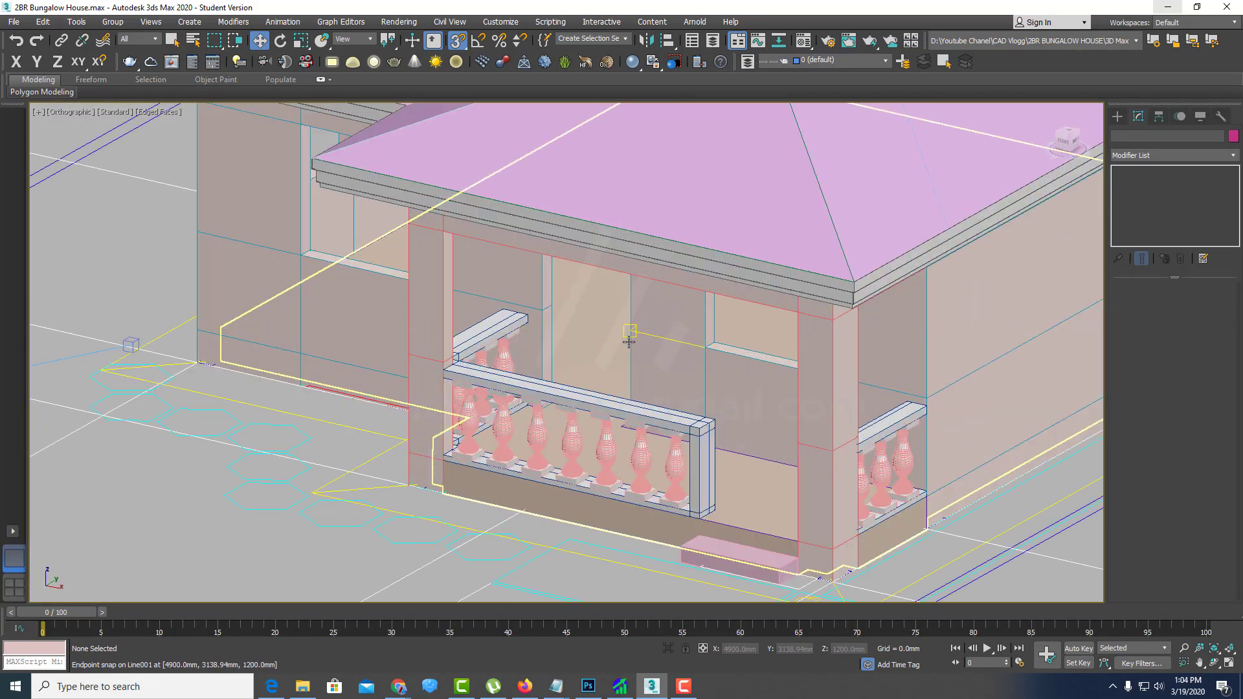
left_click(629, 341)
Step: Hide all objects except the Line001 walls and orbit to inspect the openings
right_click(638, 323)
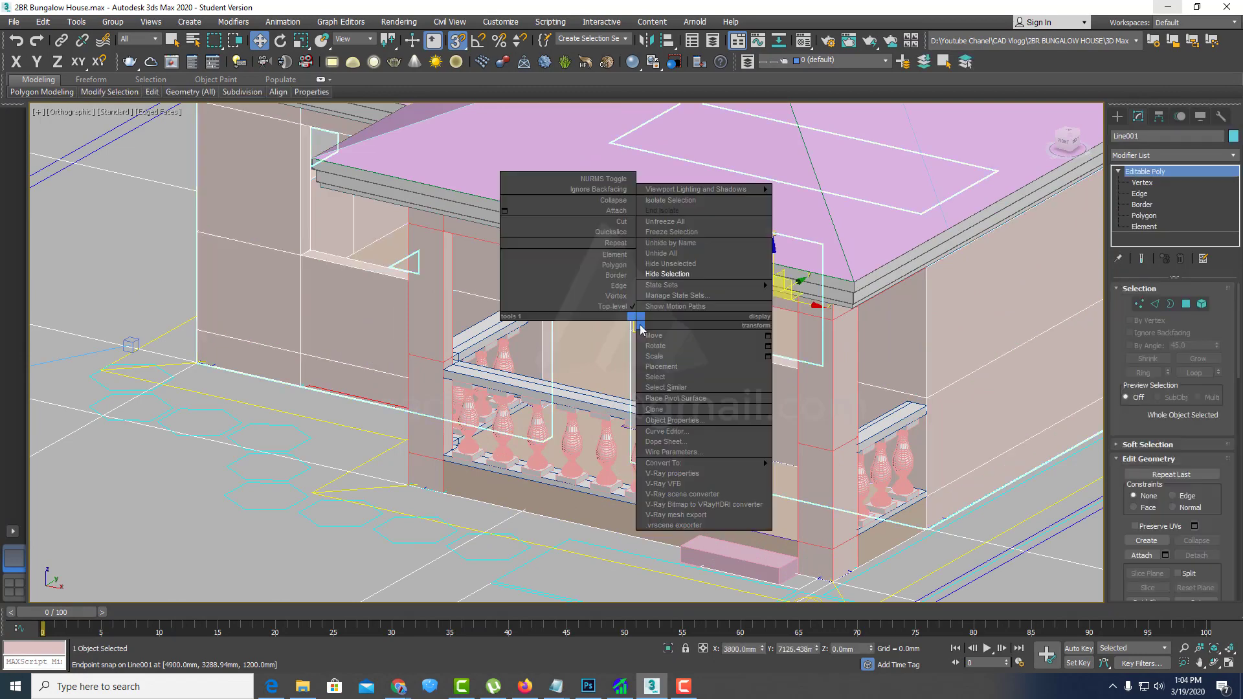
left_click(695, 264)
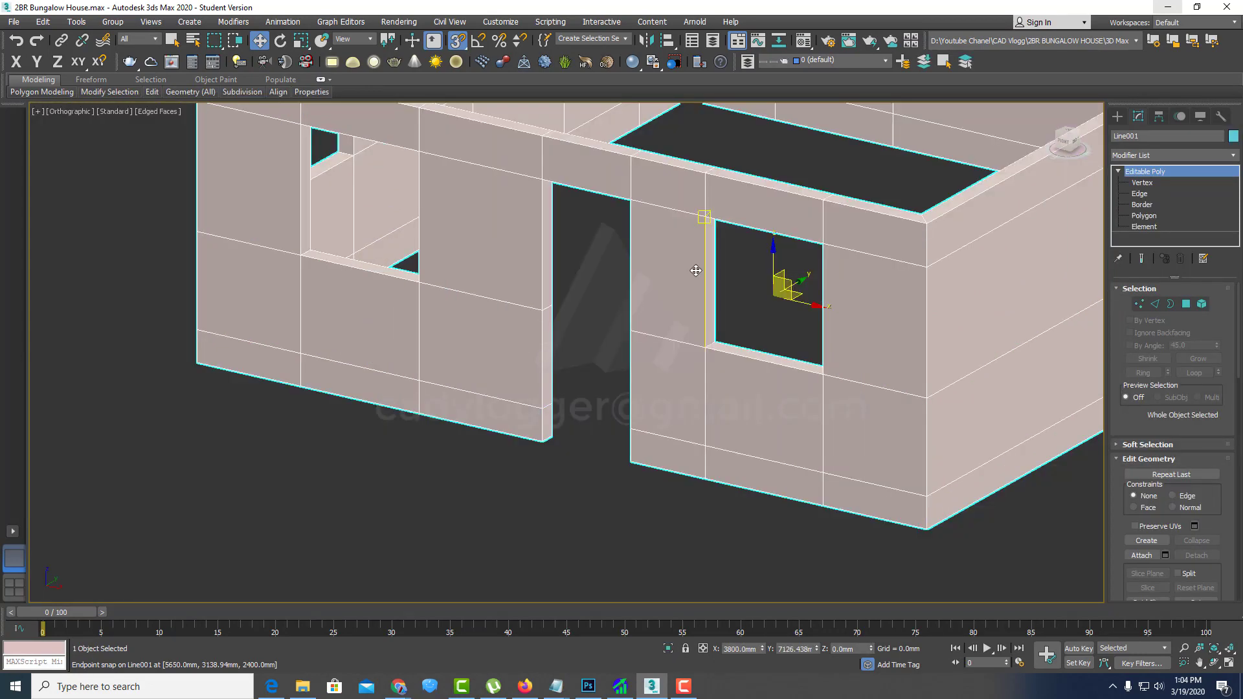
mouse_move(585, 322)
middle_mouse_down("alt")
mouse_move(628, 408)
mouse_move(589, 313)
middle_mouse_up("alt")
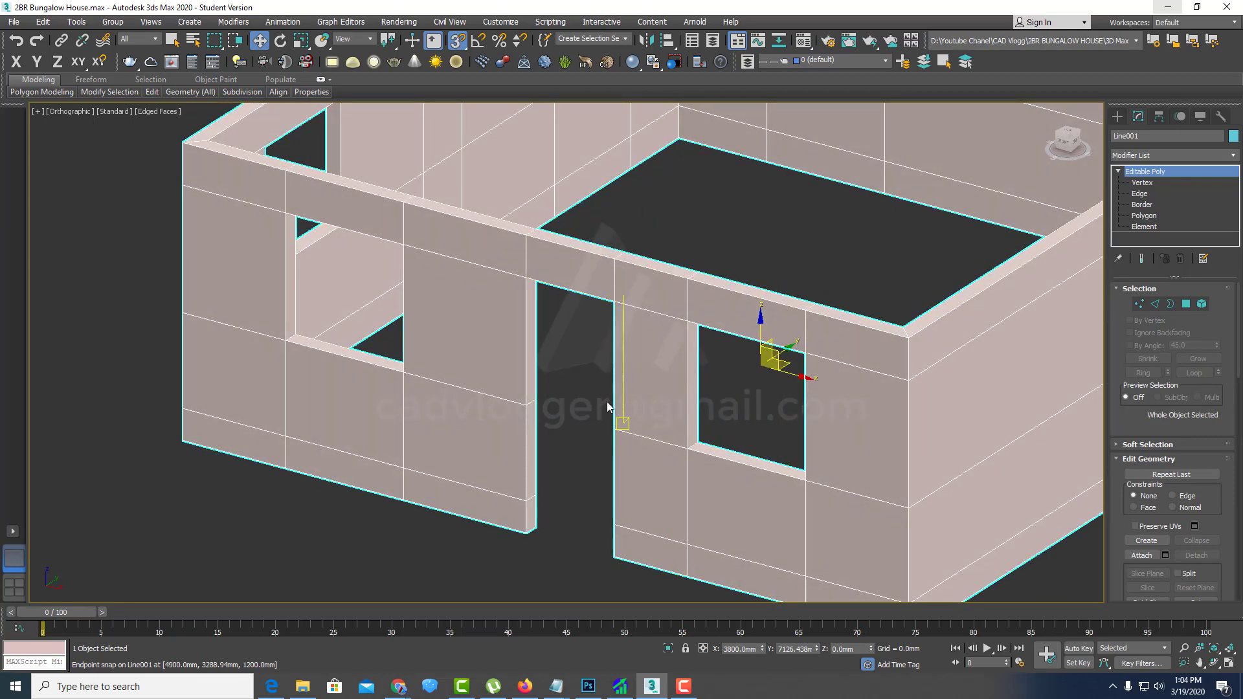
middle_click_drag(607, 406, 576, 407)
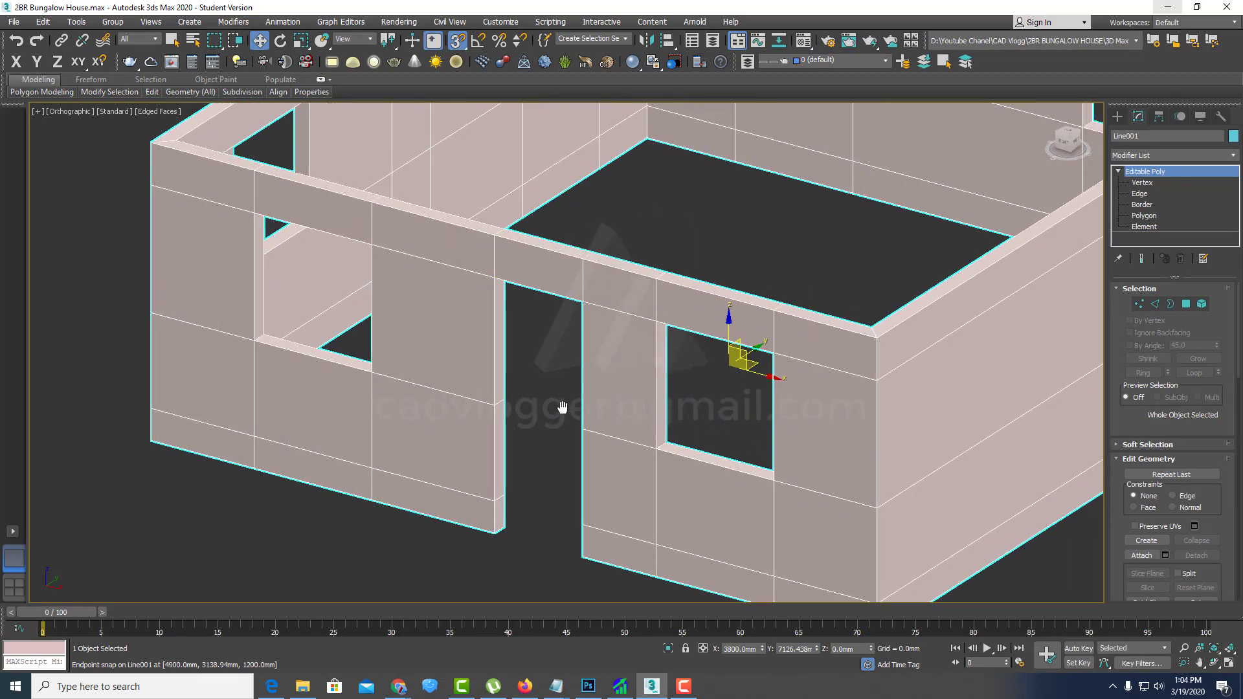
Step: Draw a 2100 × 900 mm spline rectangle across the doorway opening
left_click(1118, 117)
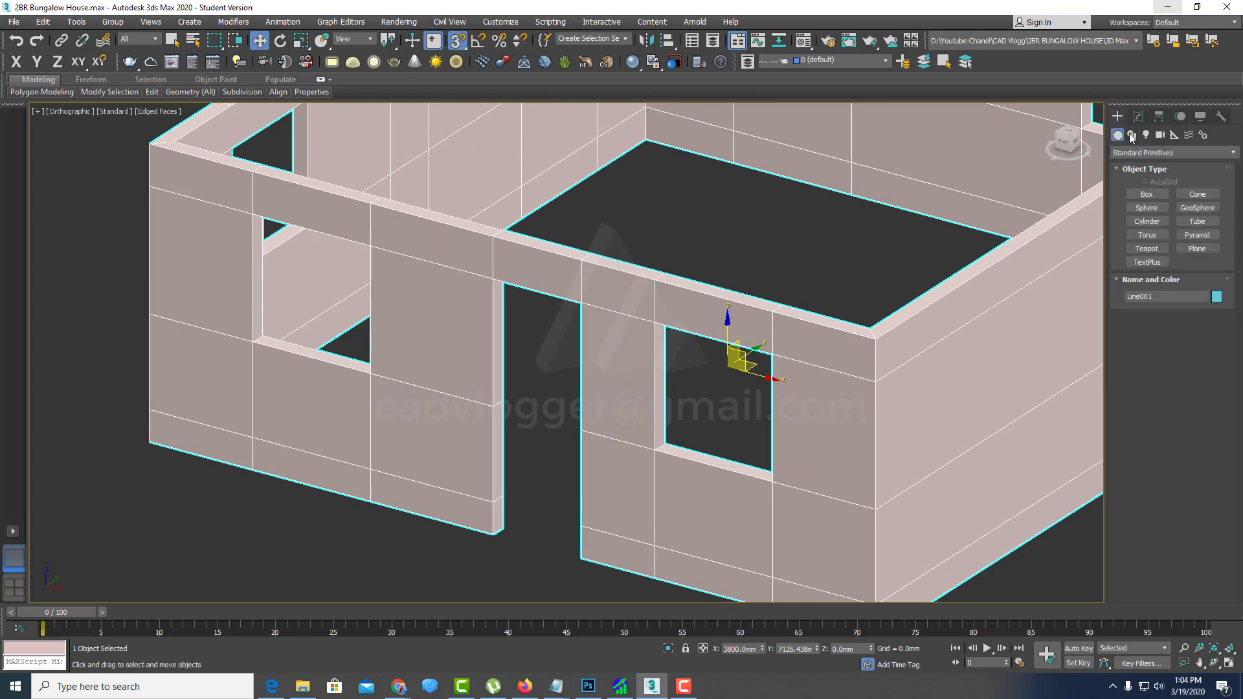
left_click(1132, 136)
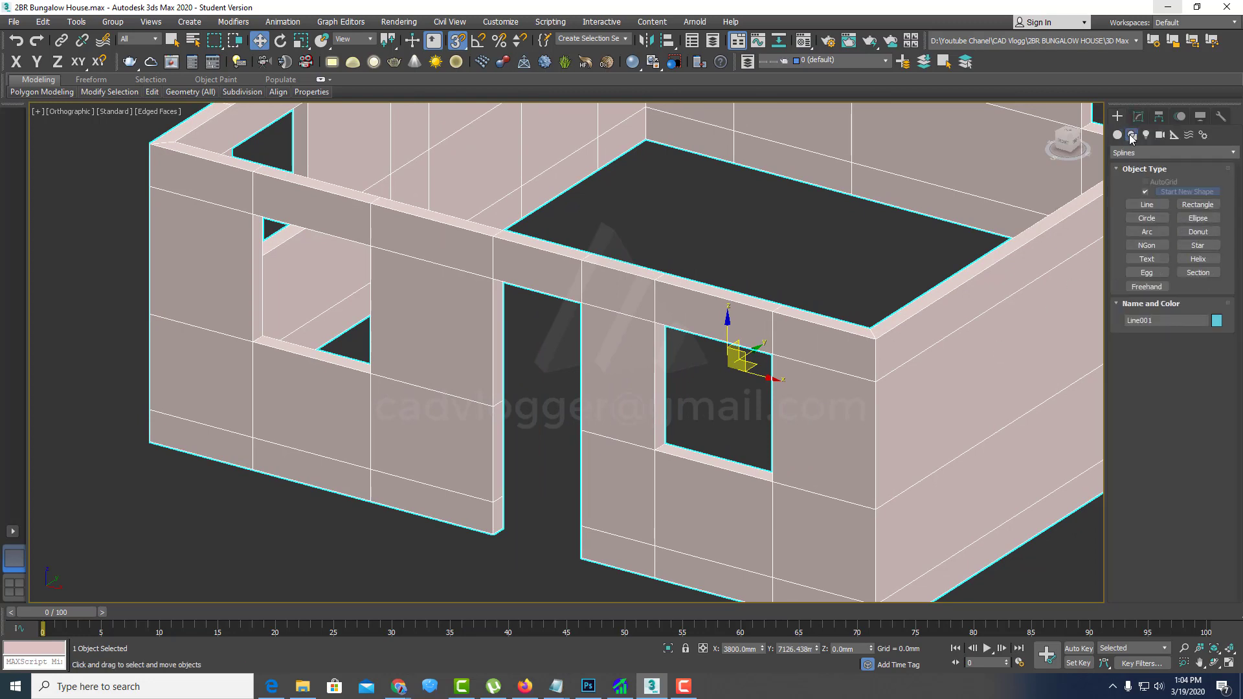
left_click(1179, 206)
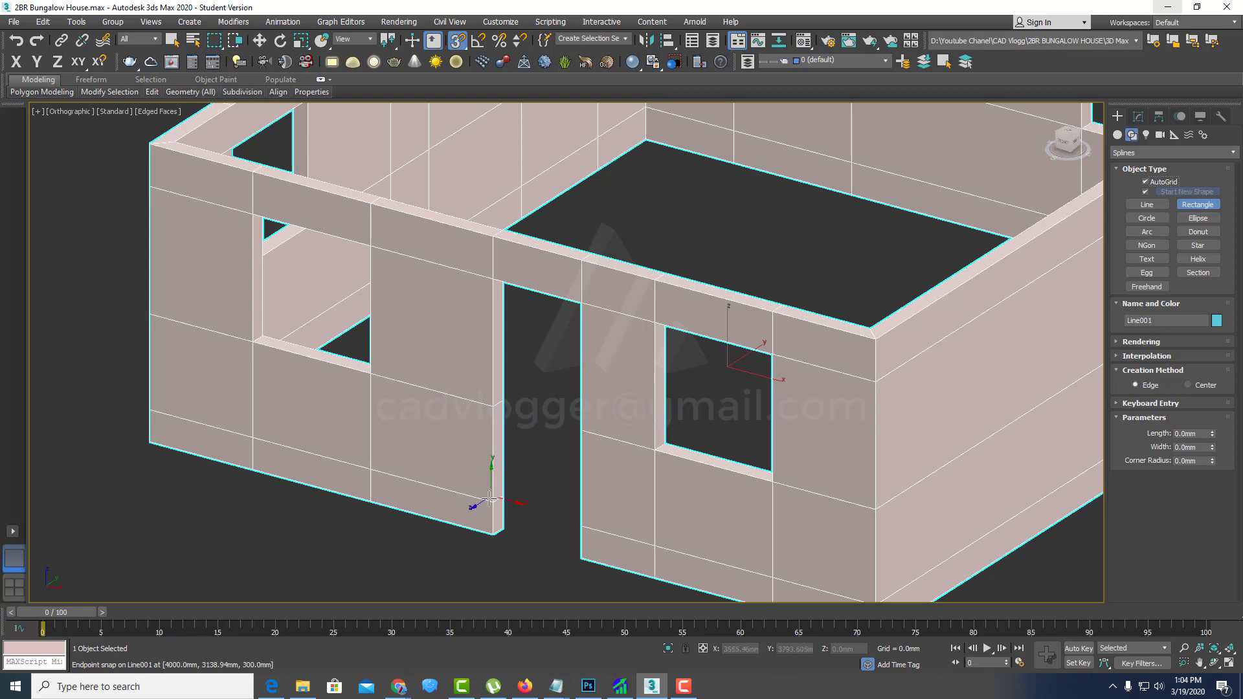
left_click_drag(488, 503, 581, 302)
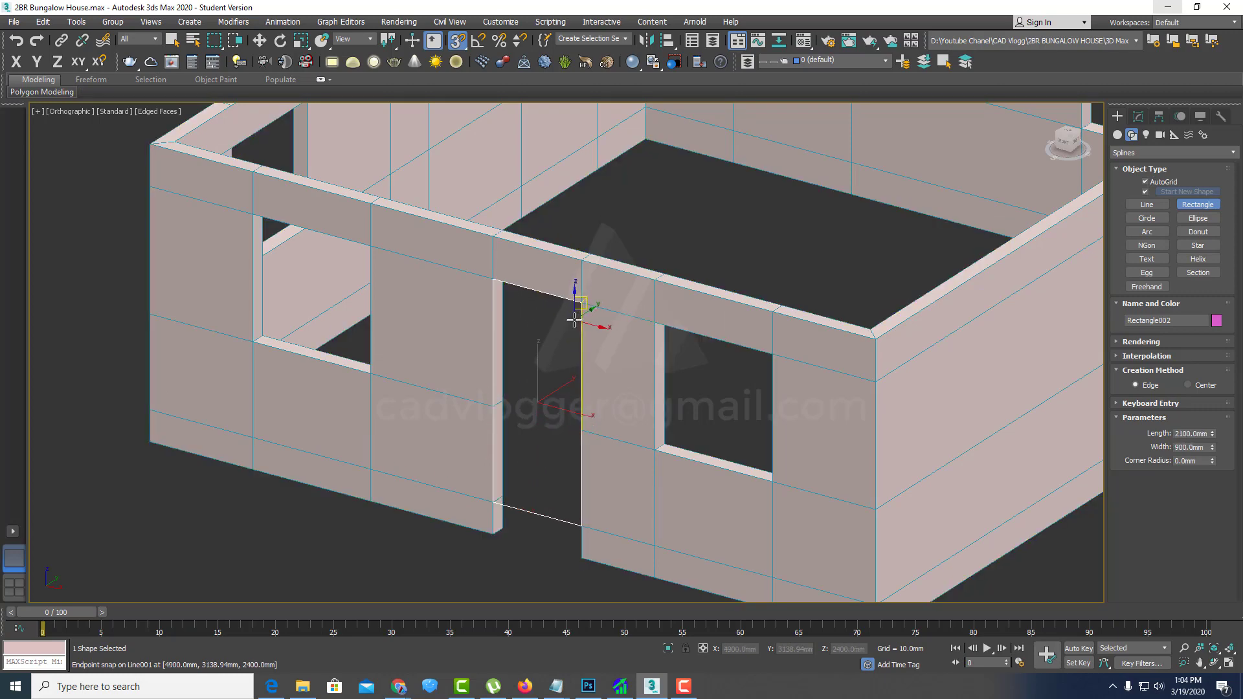
middle_click_drag(569, 372, 519, 333)
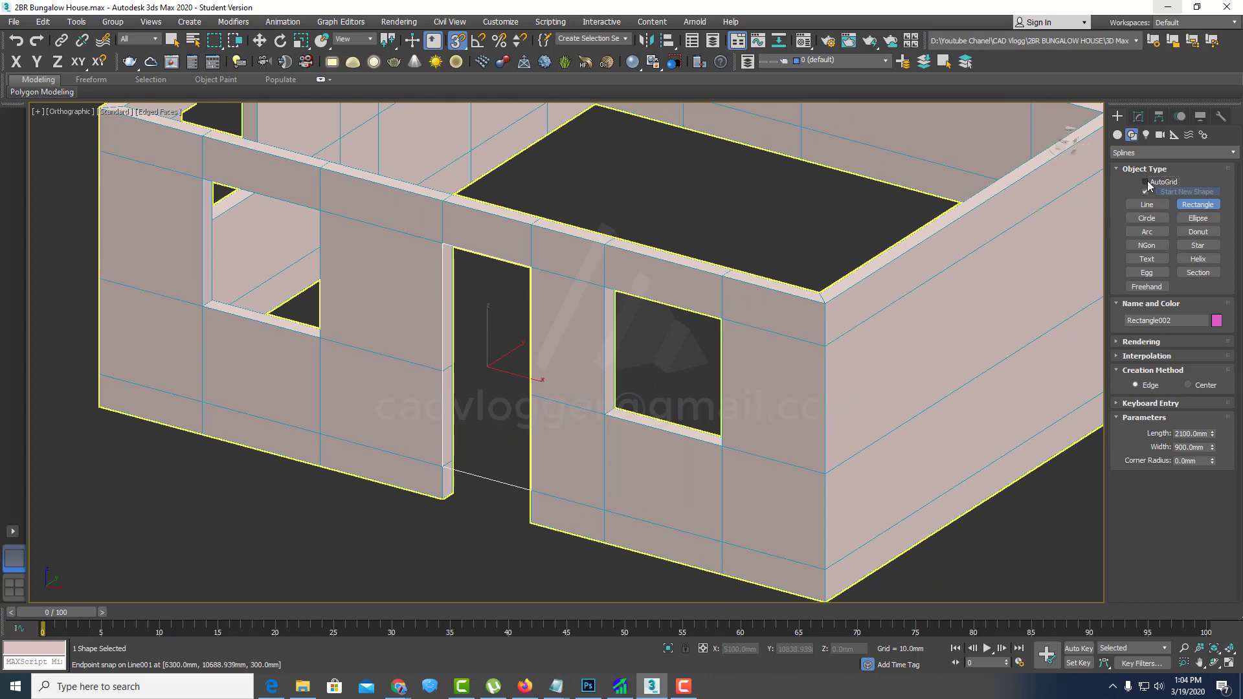
Step: Turn off surface alignment, try rectangles on the window and right wall, and undo the stray one
left_click(1145, 182)
mouse_move(591, 425)
left_mouse_down()
mouse_move(579, 219)
mouse_move(1033, 532)
mouse_move(711, 229)
mouse_move(644, 350)
left_mouse_up()
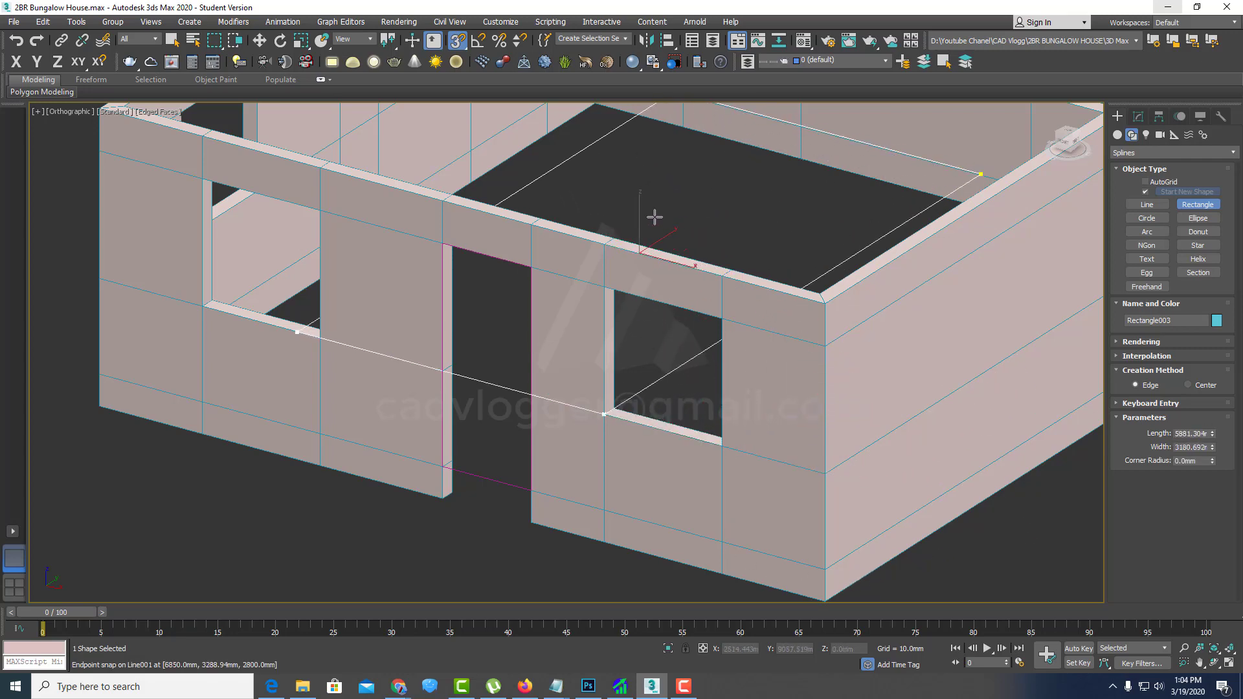
right_click(646, 350)
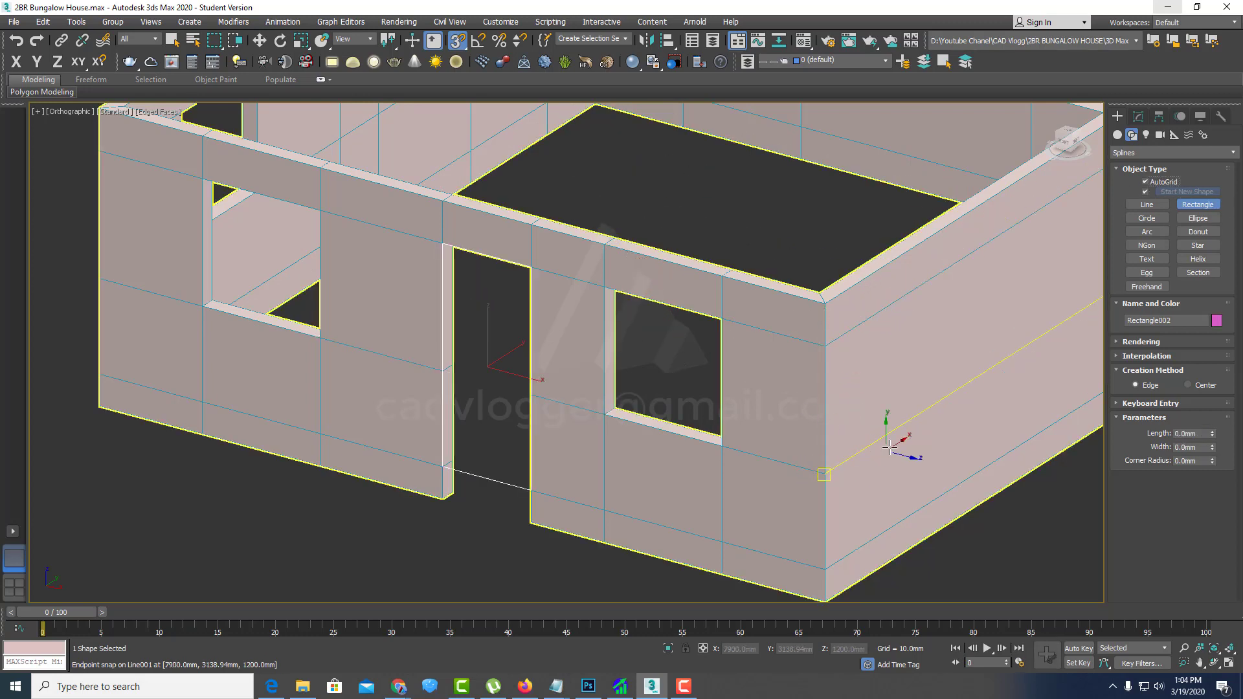
mouse_move(883, 441)
middle_mouse_down("alt")
mouse_move(702, 376)
mouse_move(701, 388)
middle_mouse_up("alt")
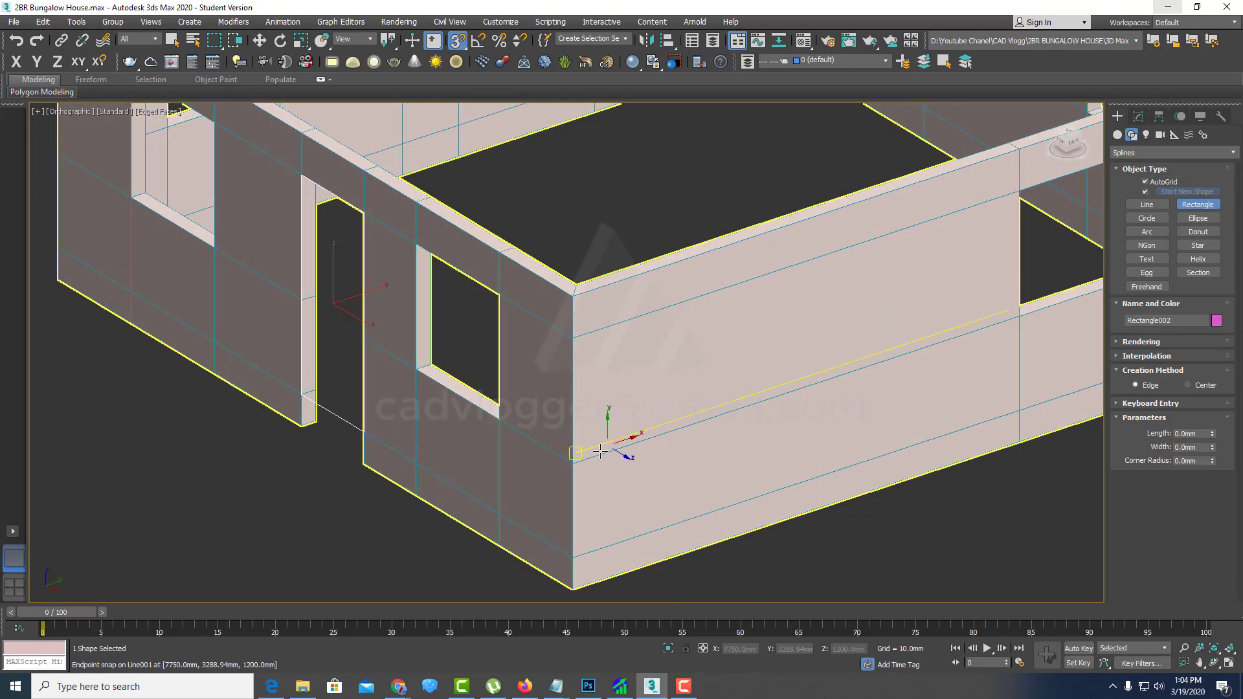
left_click_drag(594, 457, 1027, 194)
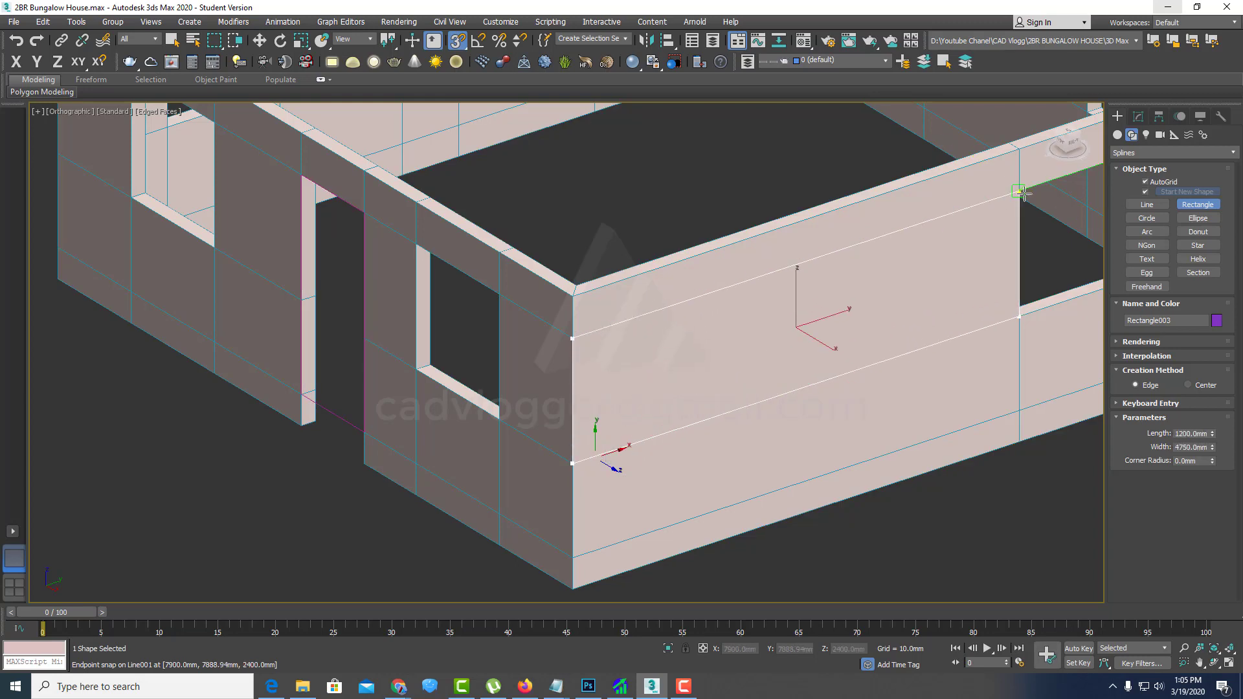
left_click_drag(596, 285, 572, 289)
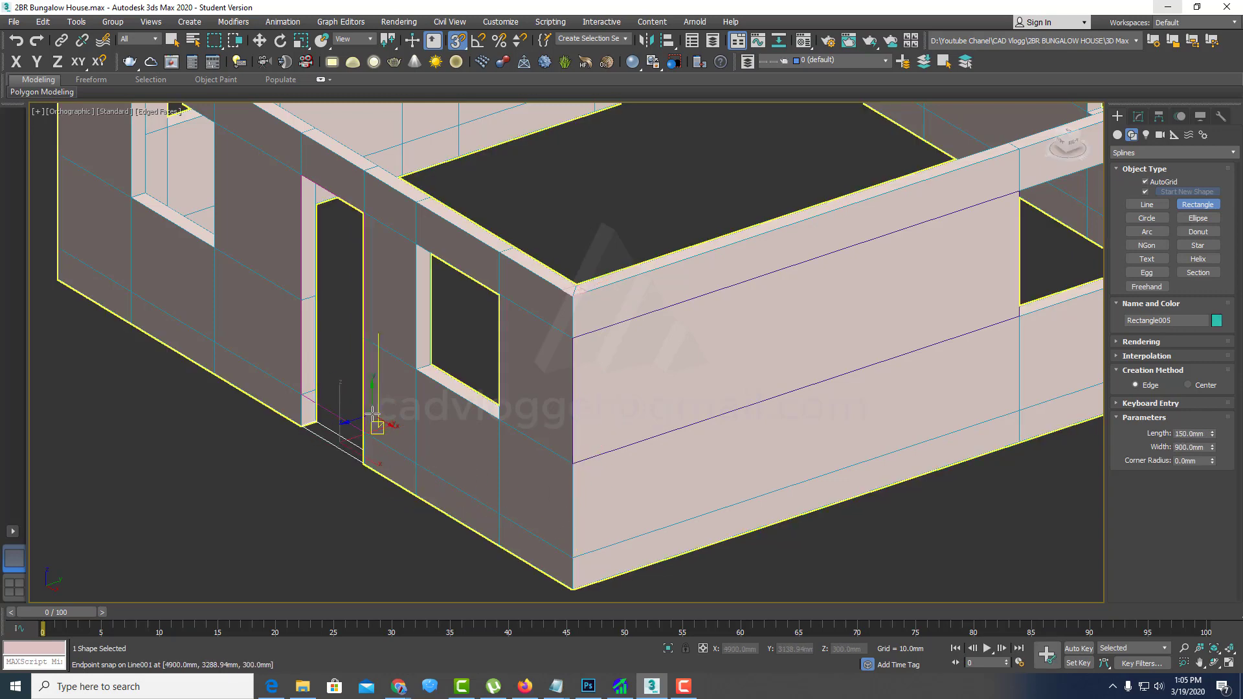
key("ctrl+z")
key("ctrl+z")
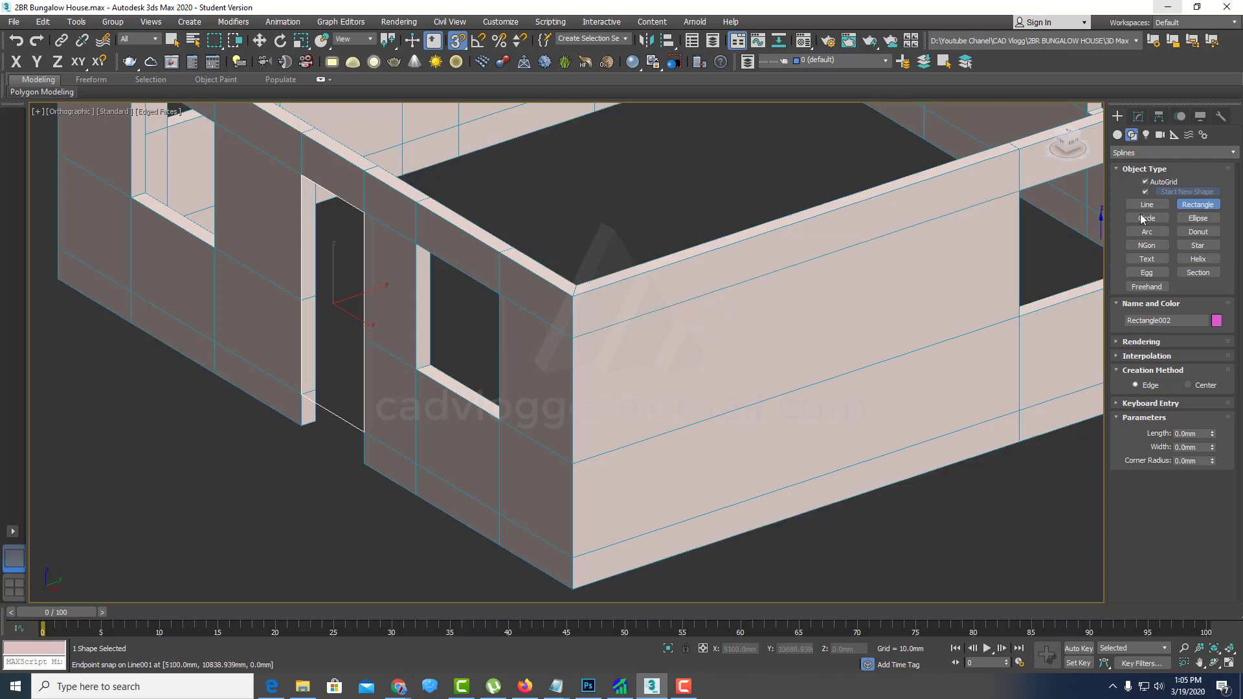
mouse_move(415, 350)
middle_mouse_down("alt")
mouse_move(338, 302)
mouse_move(444, 347)
middle_mouse_up("alt")
scroll(477, 327, "up", 2)
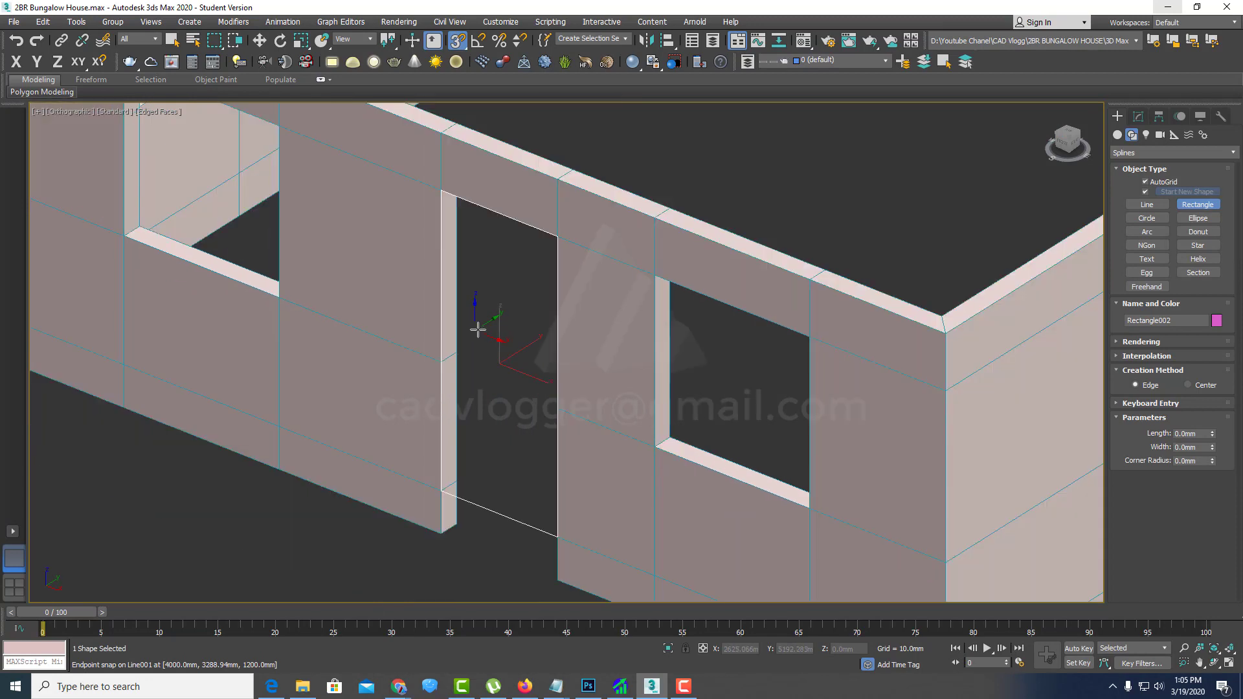
Step: Convert the door rectangle to an editable poly and select its polygon
right_click(490, 271)
mouse_move(543, 412)
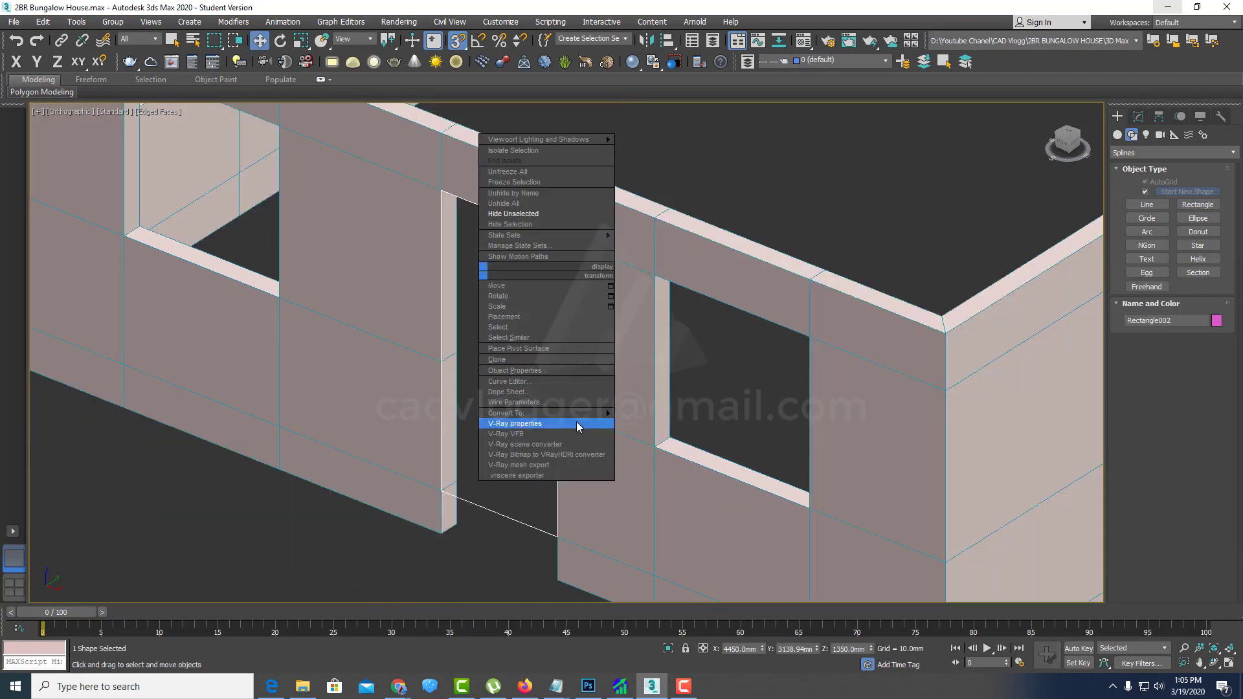
left_click(651, 434)
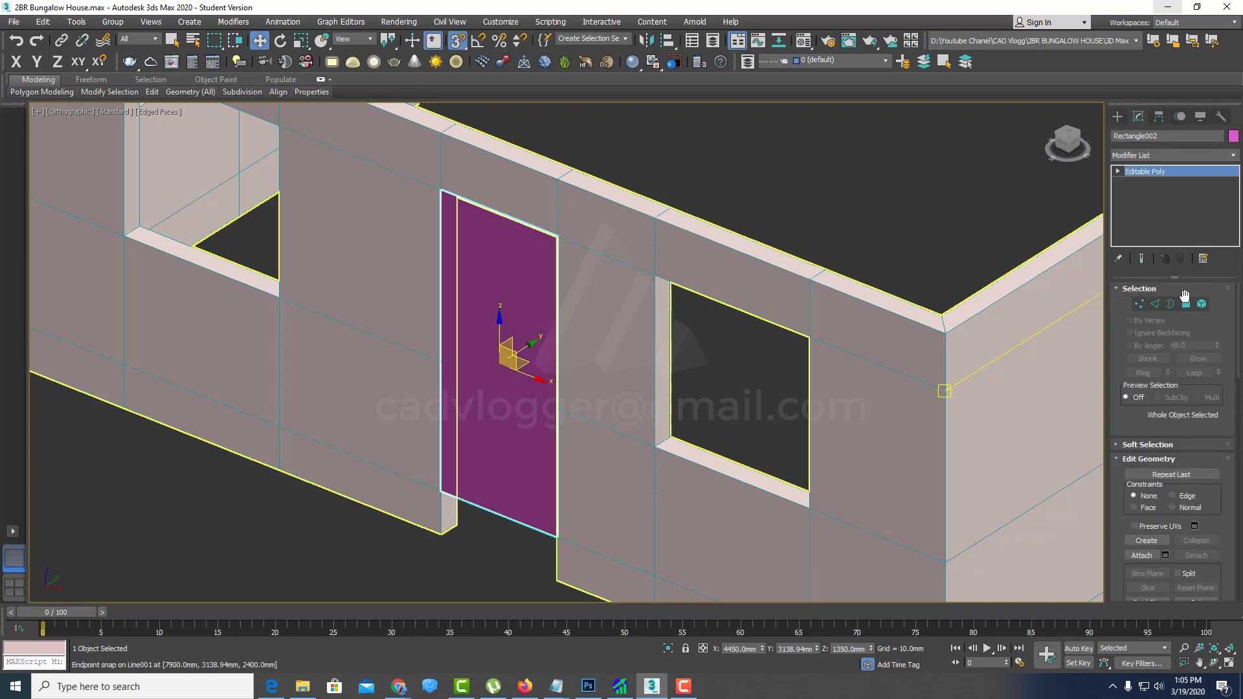
left_click(1186, 304)
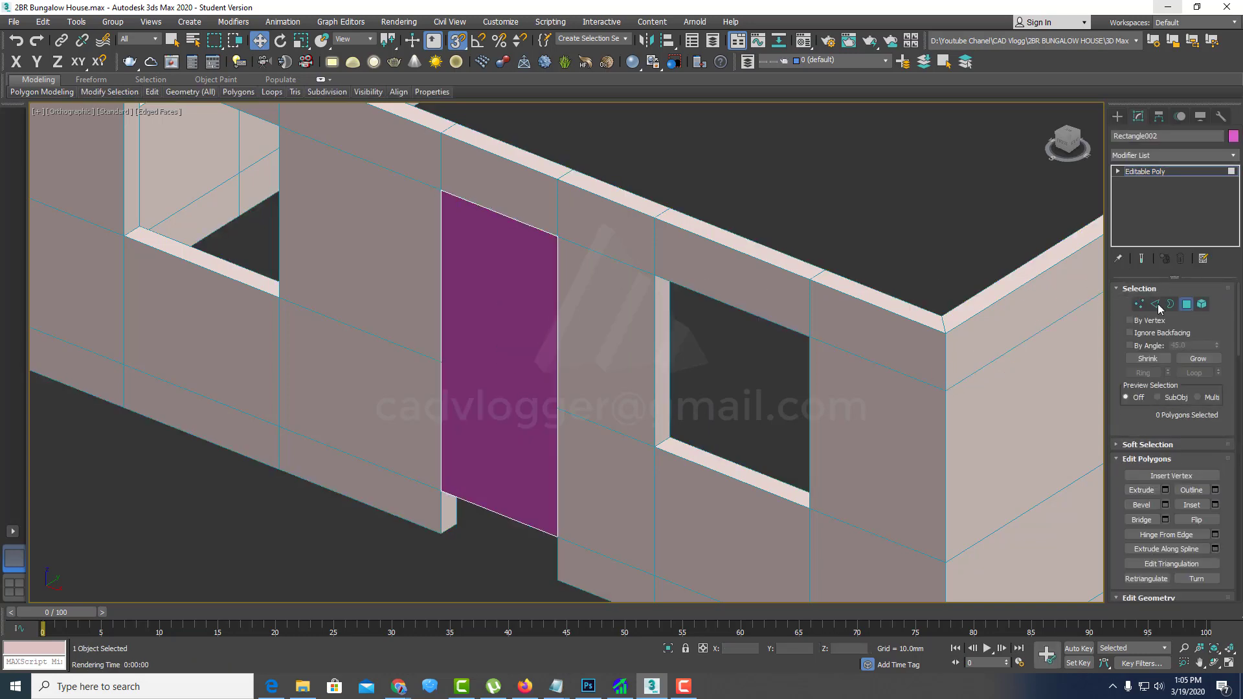
left_click(511, 280)
middle_click_drag(574, 300, 574, 284)
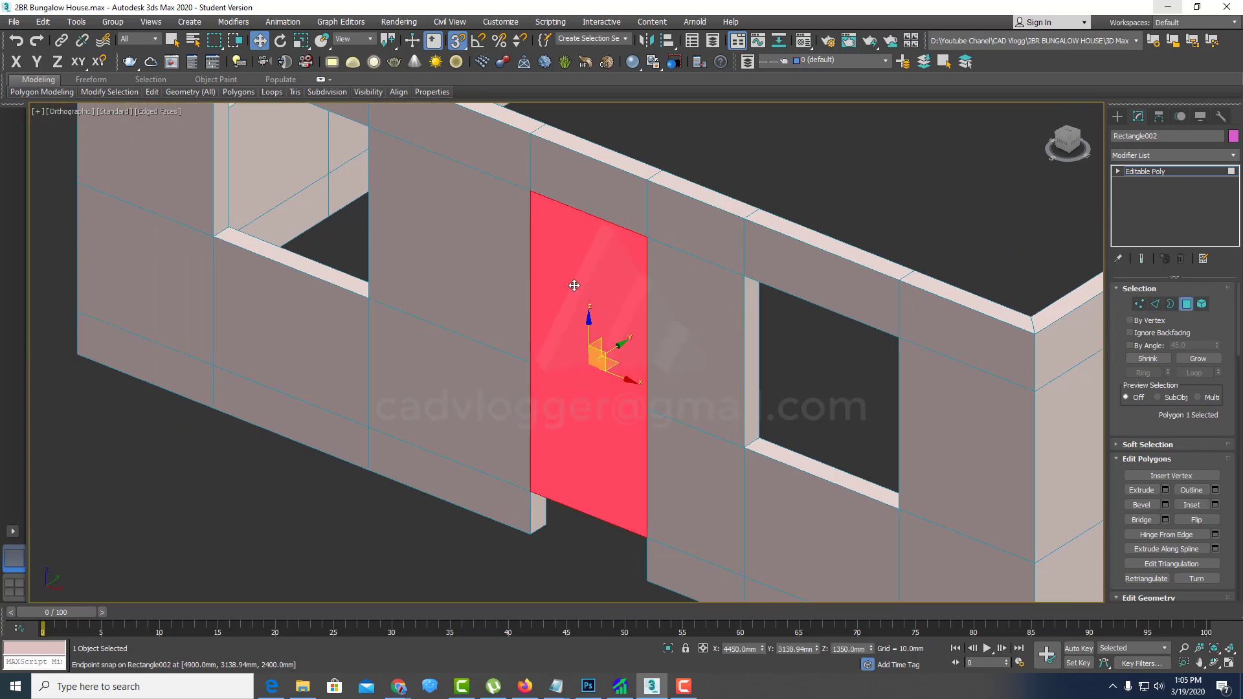
Step: Inset the door polygon by 2, delete the inner face, and exit Polygon mode
right_click(571, 287)
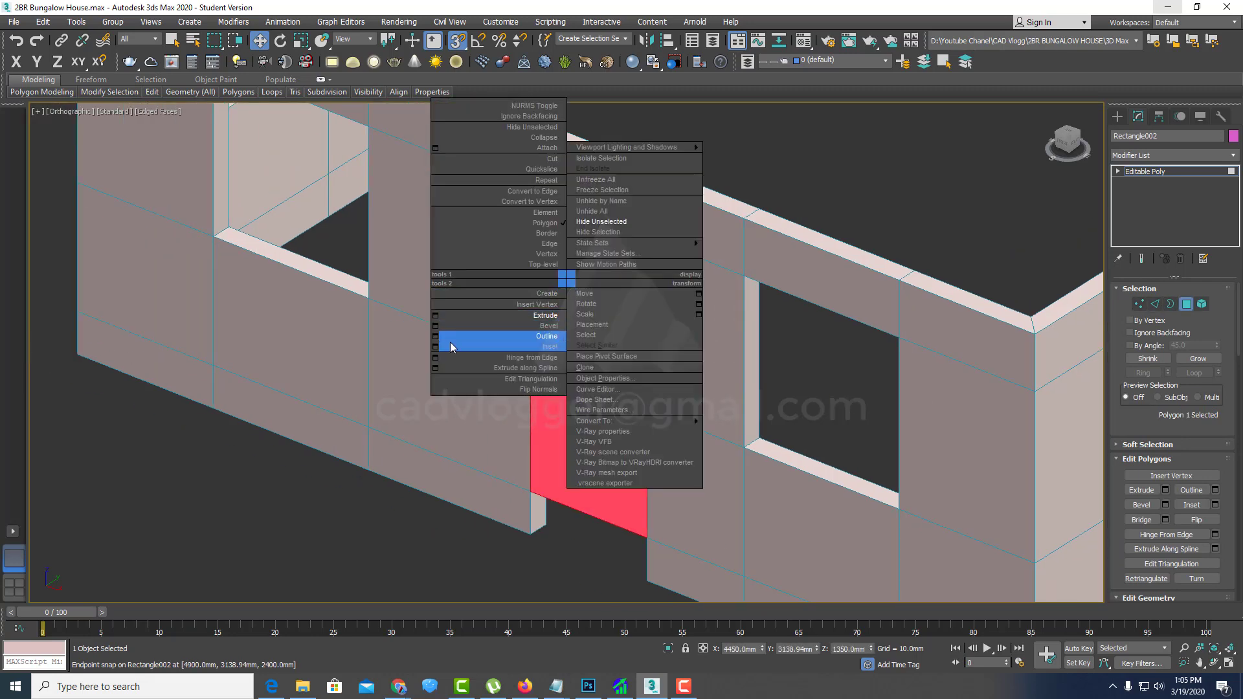
left_click(435, 315)
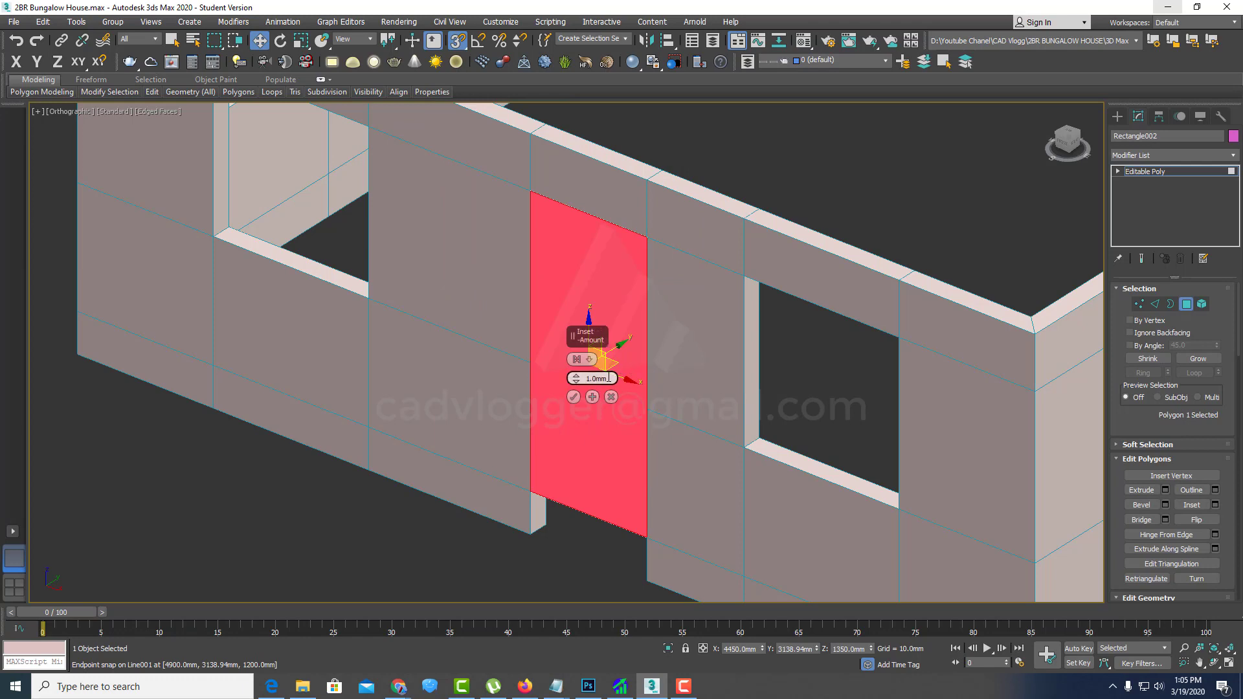
left_click(593, 379)
type("25")
left_click(574, 397)
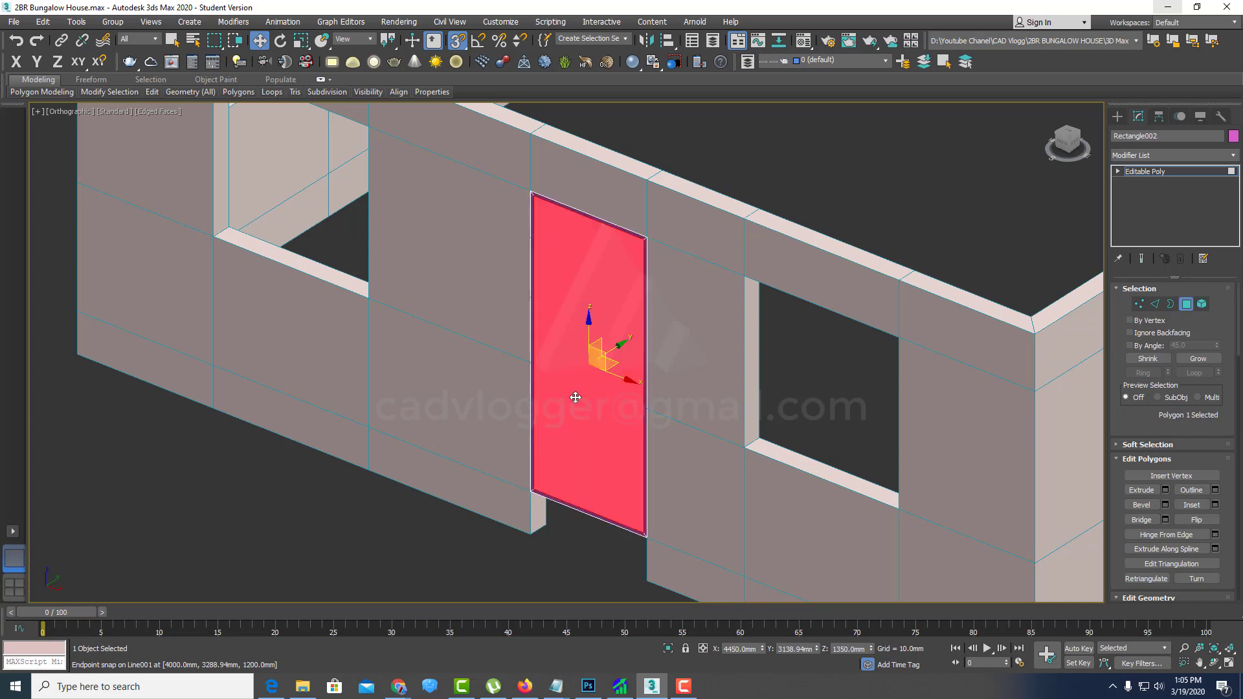
key("Delete")
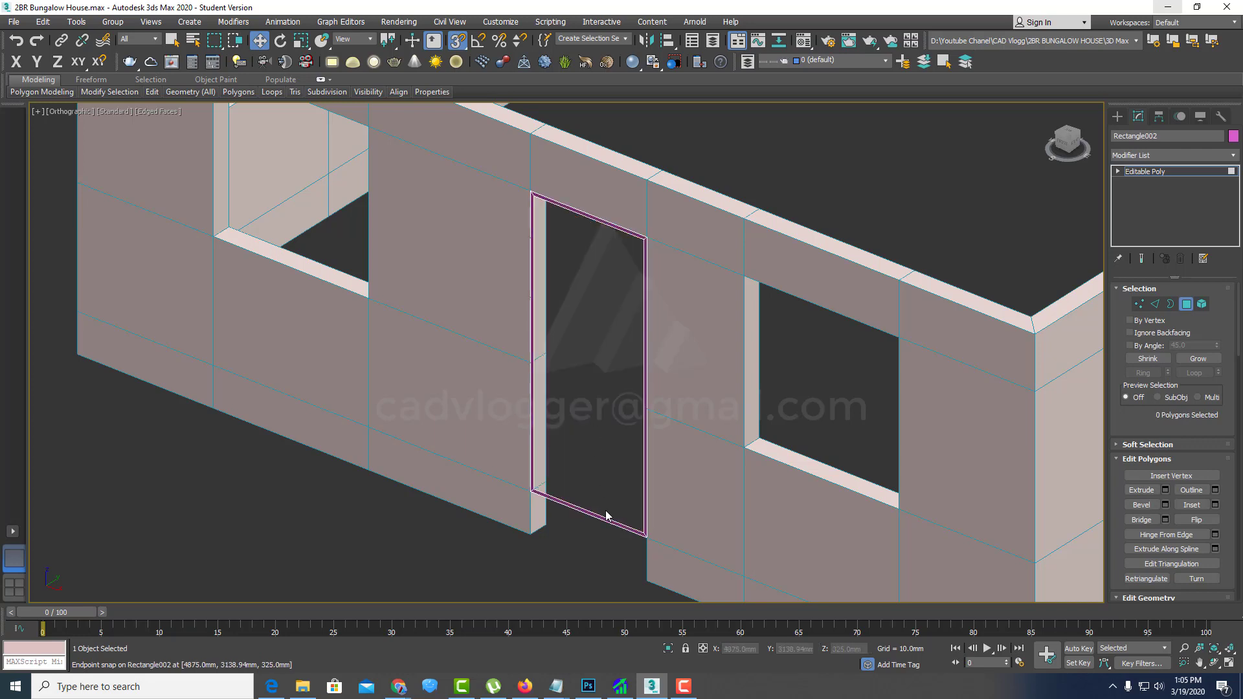
scroll(548, 524, "up", 1)
scroll(580, 496, "up", 2)
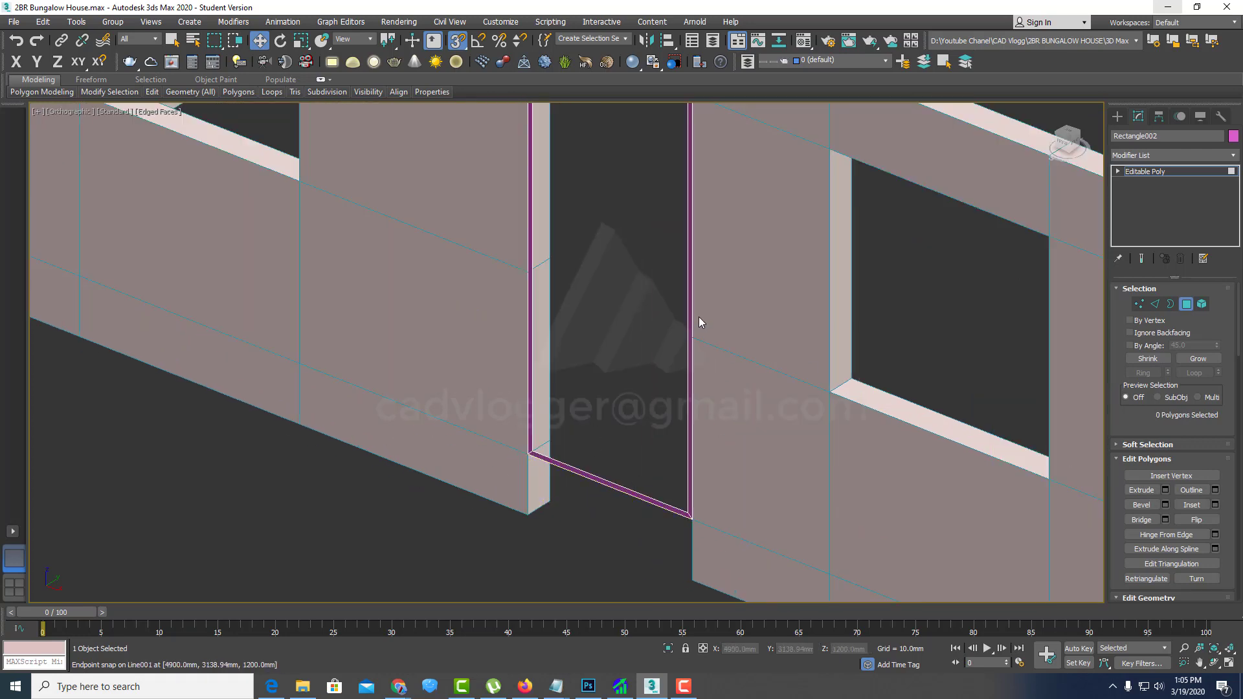
scroll(679, 305, "down", 4)
scroll(583, 221, "up", 5)
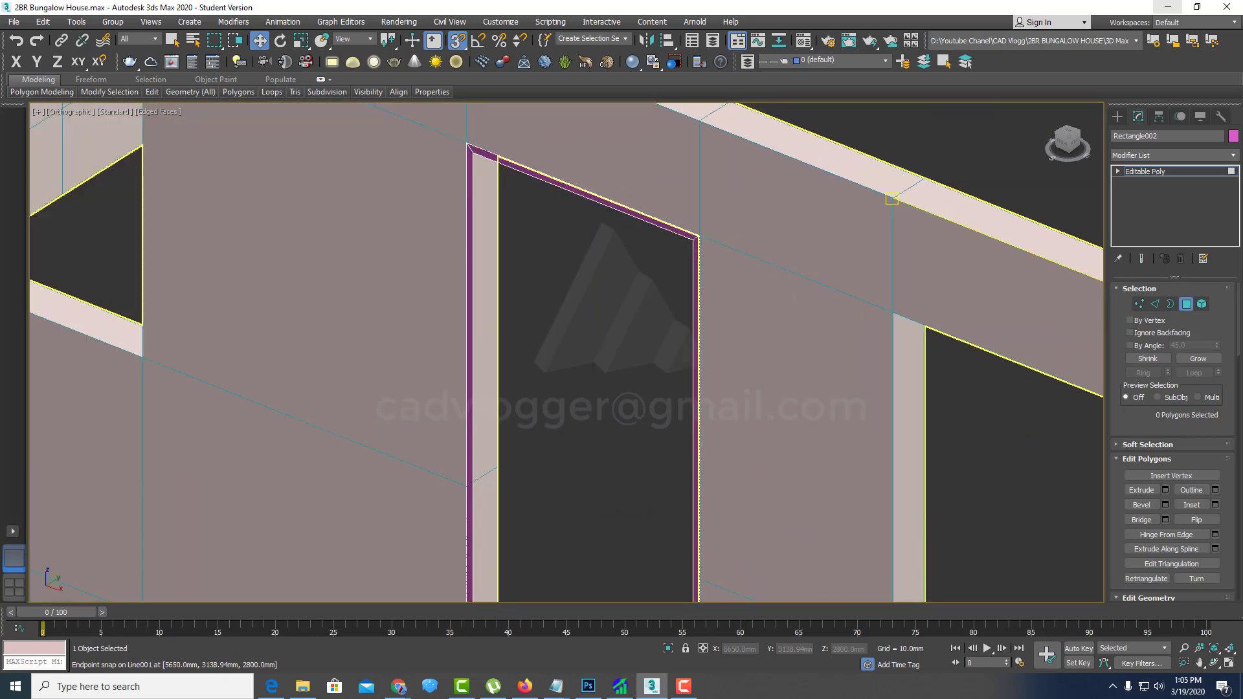
left_click(1208, 170)
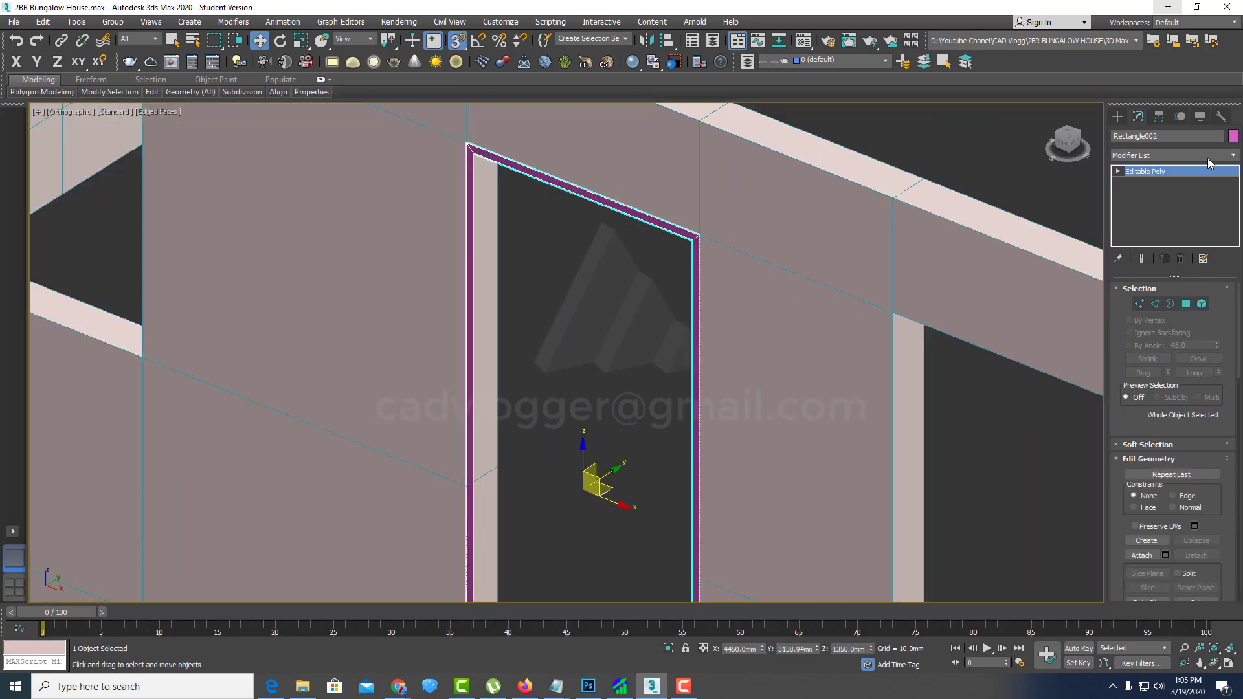
Step: Add a Shell modifier with a 150 mm inner amount to the door frame
left_click(1206, 158)
type("sh")
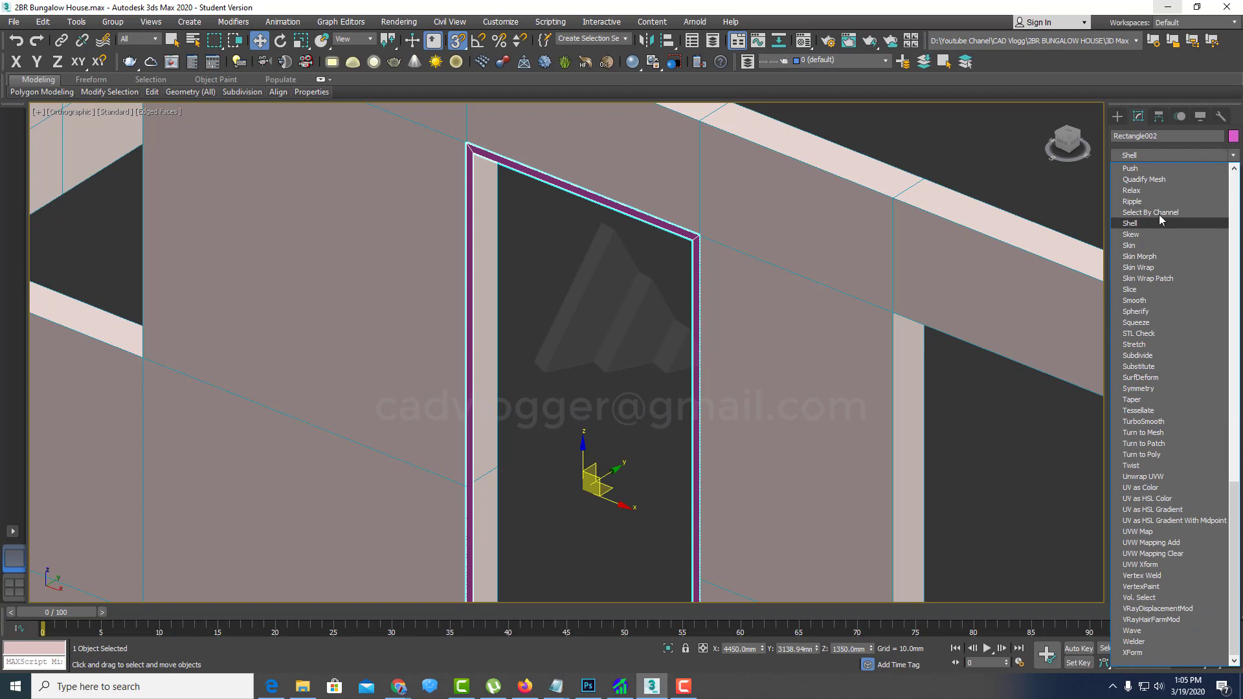
left_click(1150, 223)
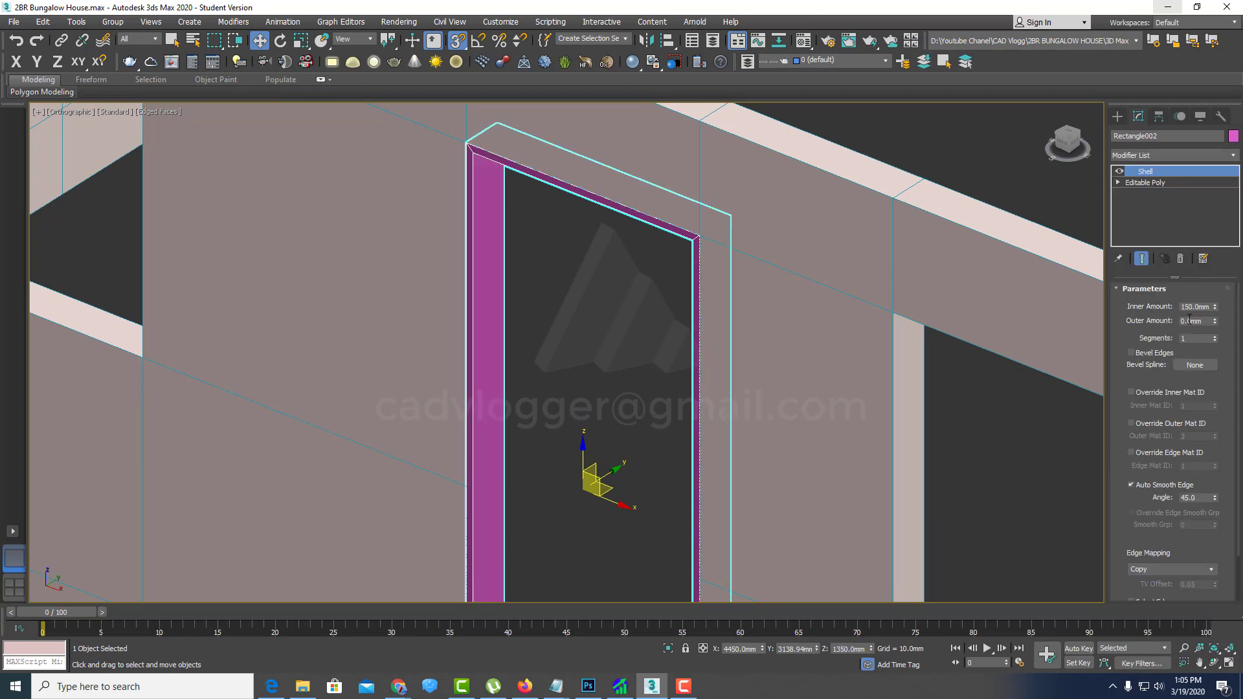
scroll(834, 277, "down", 5)
middle_click_drag(791, 313, 762, 276, "alt")
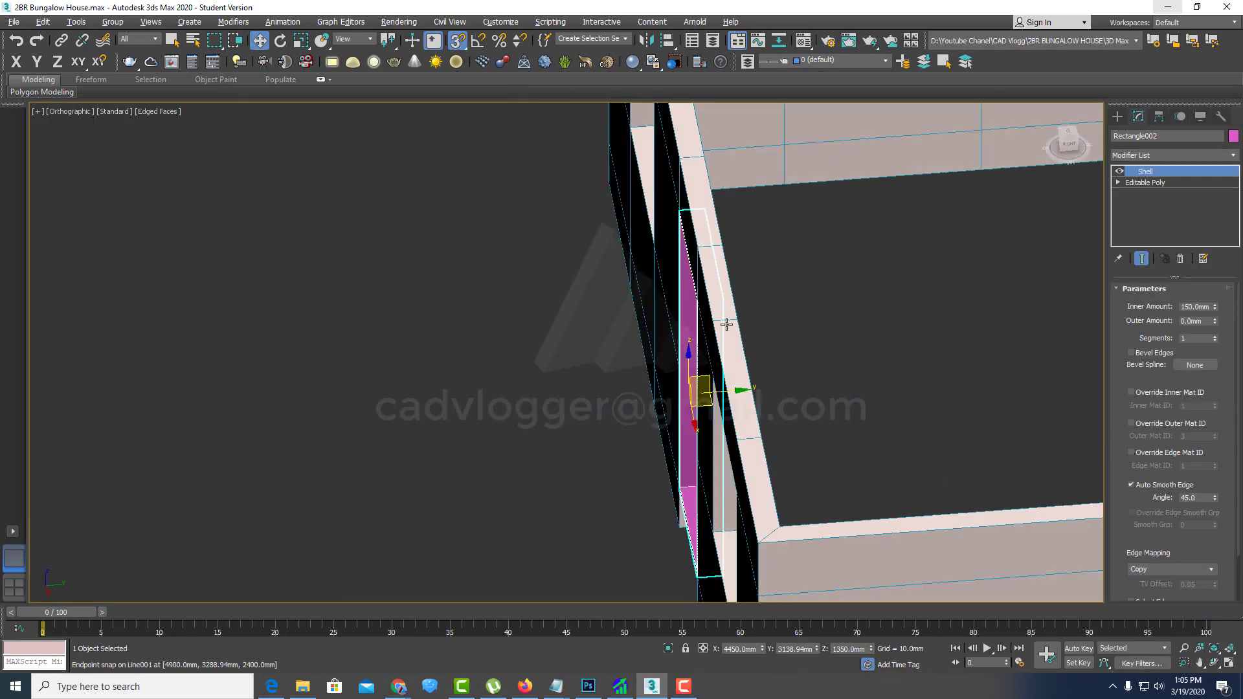
scroll(762, 276, "up", 3)
scroll(699, 227, "down", 6)
middle_click_drag(699, 227, 777, 258, "alt")
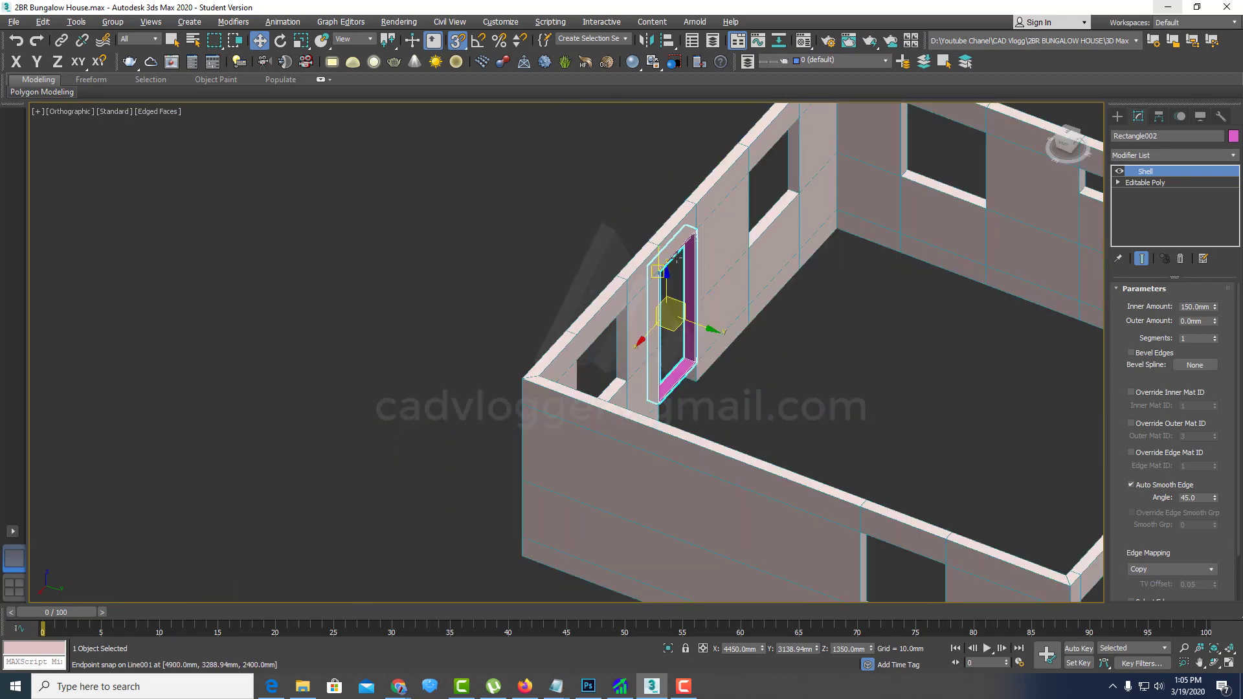
scroll(783, 258, "up", 2)
scroll(783, 258, "up", 2)
scroll(641, 274, "up", 2)
Step: Collapse the shelled door frame back into an editable poly
right_click(641, 273)
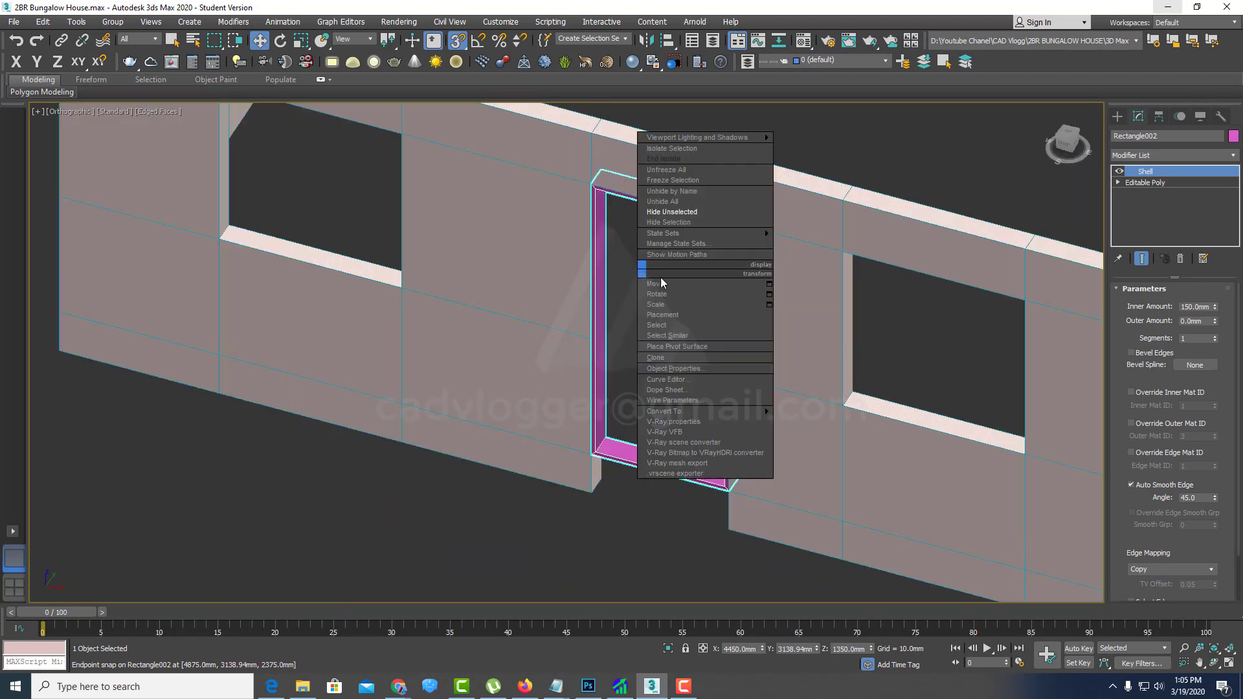
mouse_move(680, 410)
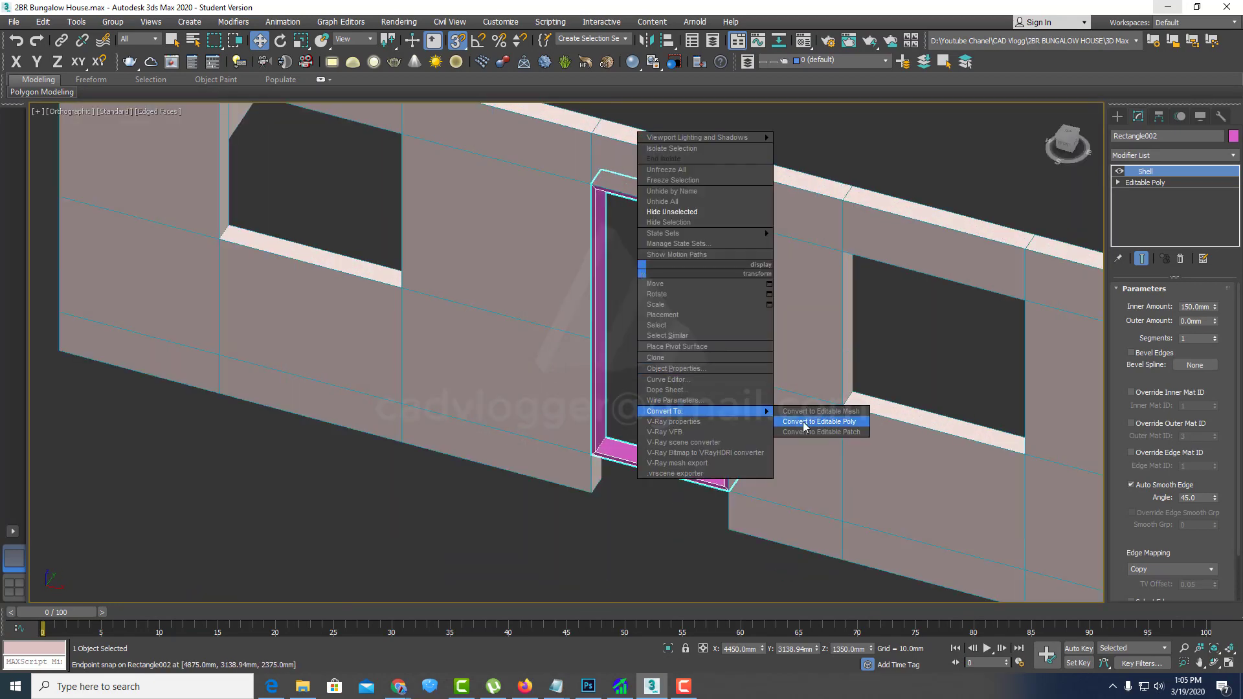
left_click(803, 425)
middle_click_drag(713, 384, 704, 409, "alt")
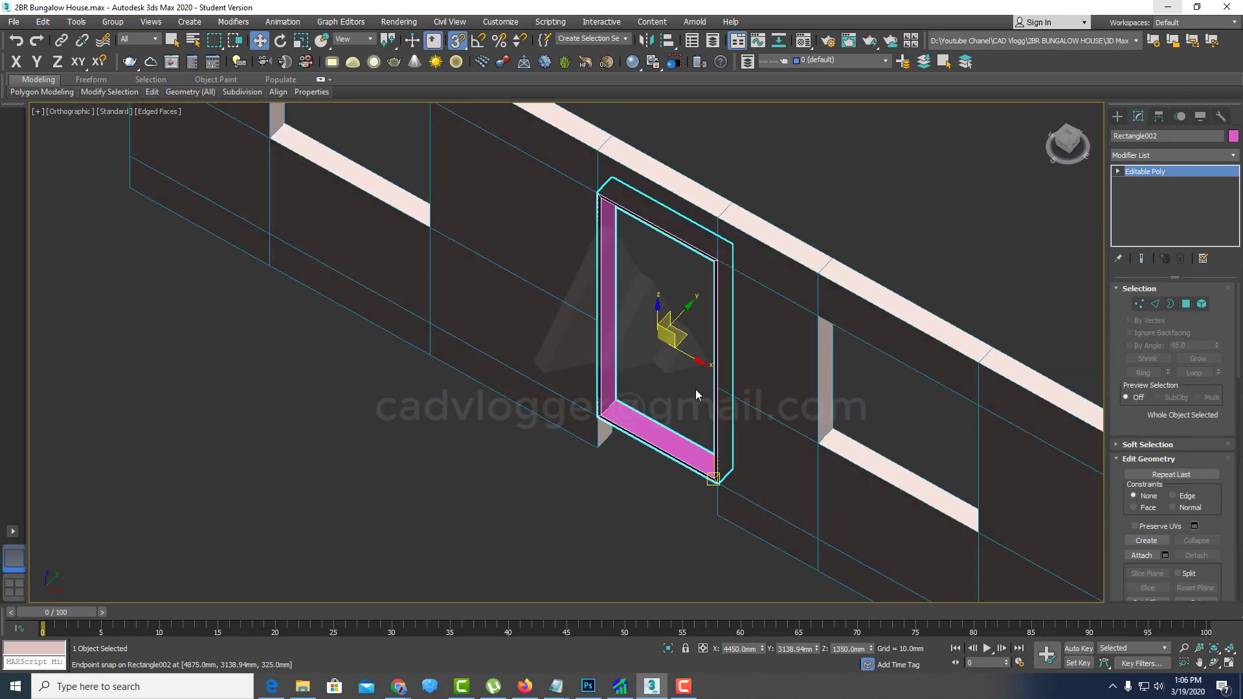
Step: Set up a two-viewport layout with an angled Perspective view of the walls
key("t")
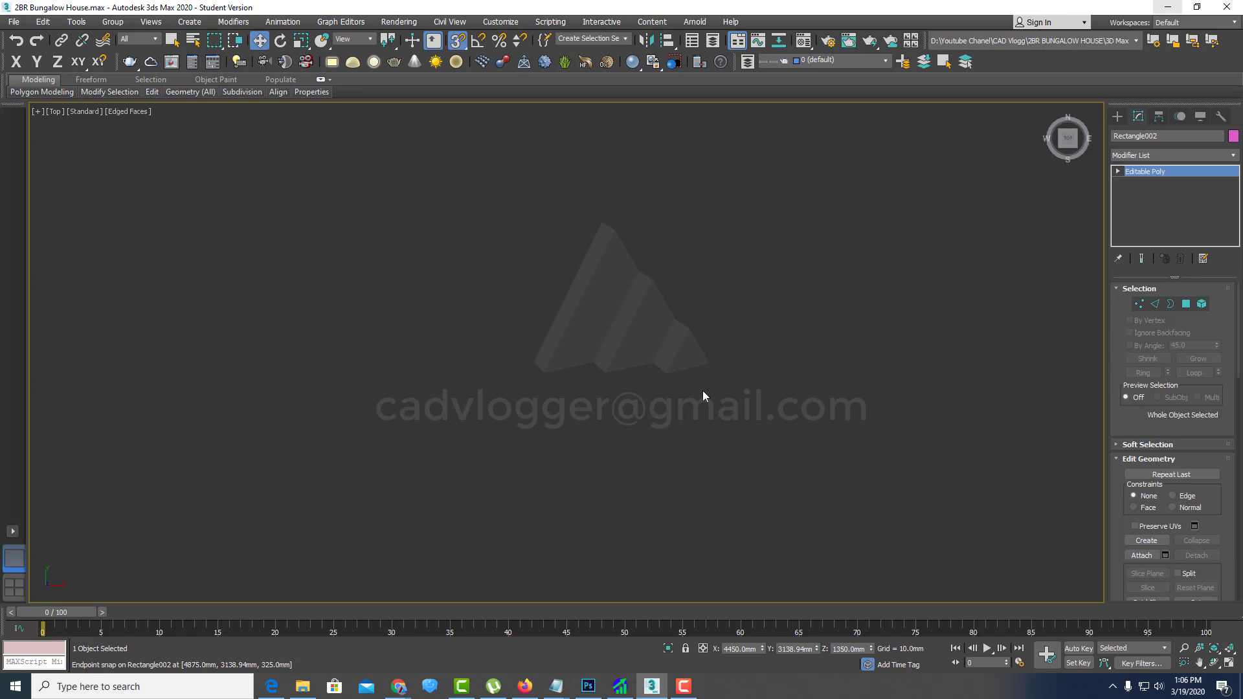
right_click(701, 389)
mouse_move(661, 364)
middle_mouse_down("alt")
mouse_move(647, 353)
mouse_move(650, 328)
middle_mouse_up("alt")
key("alt+w")
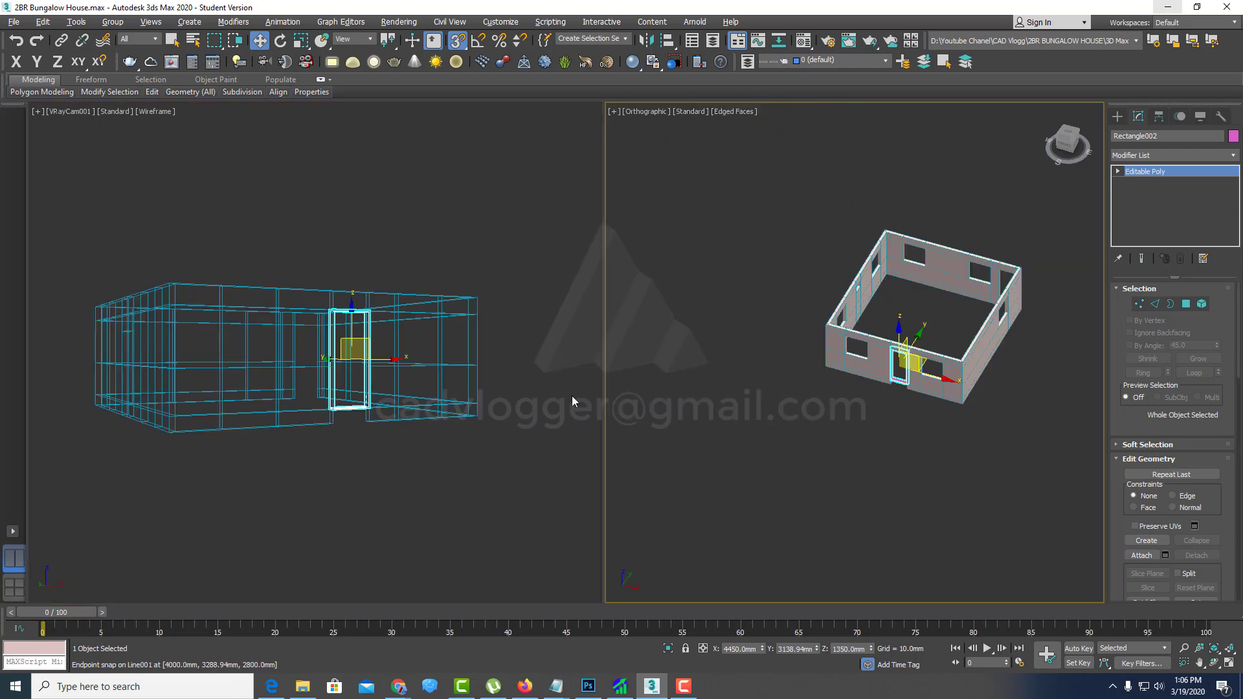
middle_click(523, 394)
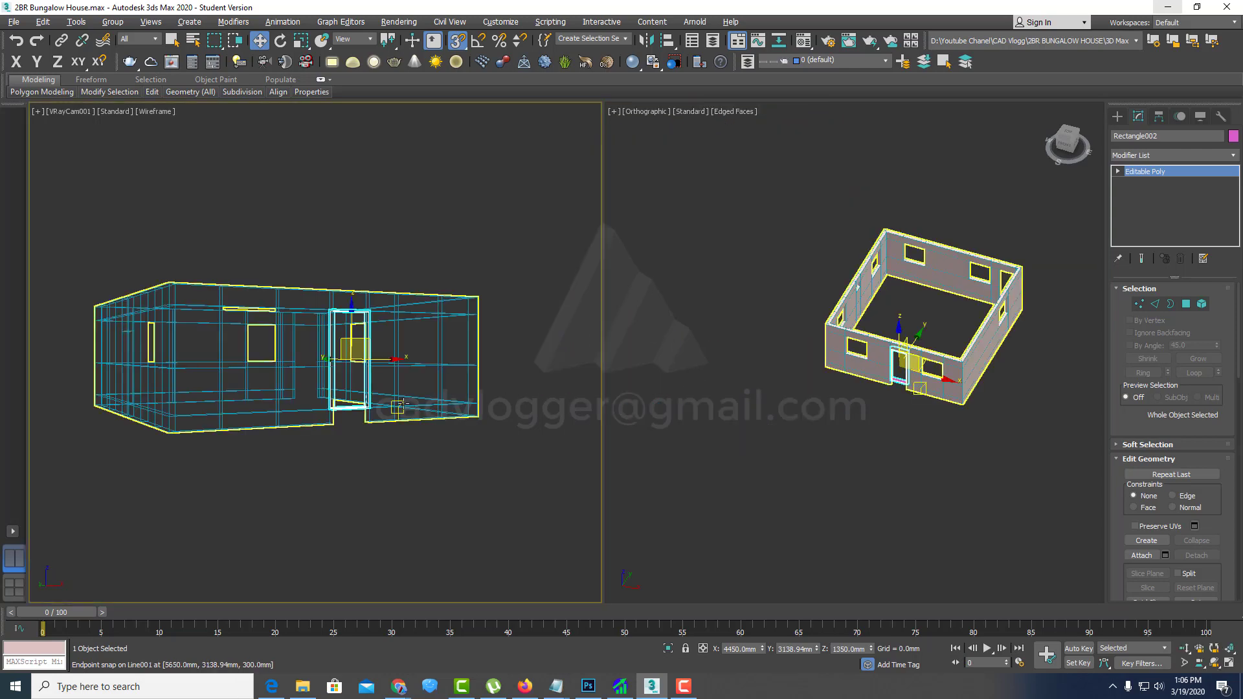
right_click(399, 405)
key("p")
Step: Switch the left viewport to Top, centre the door frame, and zoom the angled view to the doorway
key("t")
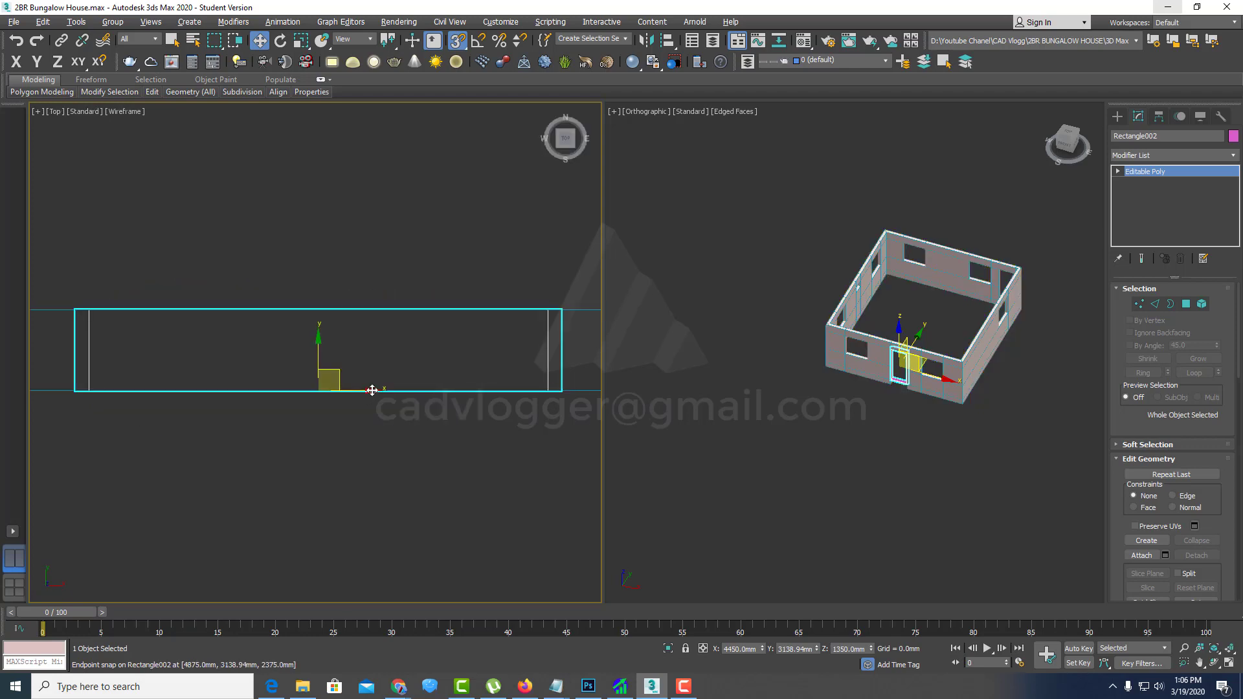
scroll(345, 362, "down", 3)
scroll(348, 388, "up", 3)
scroll(913, 366, "up", 5)
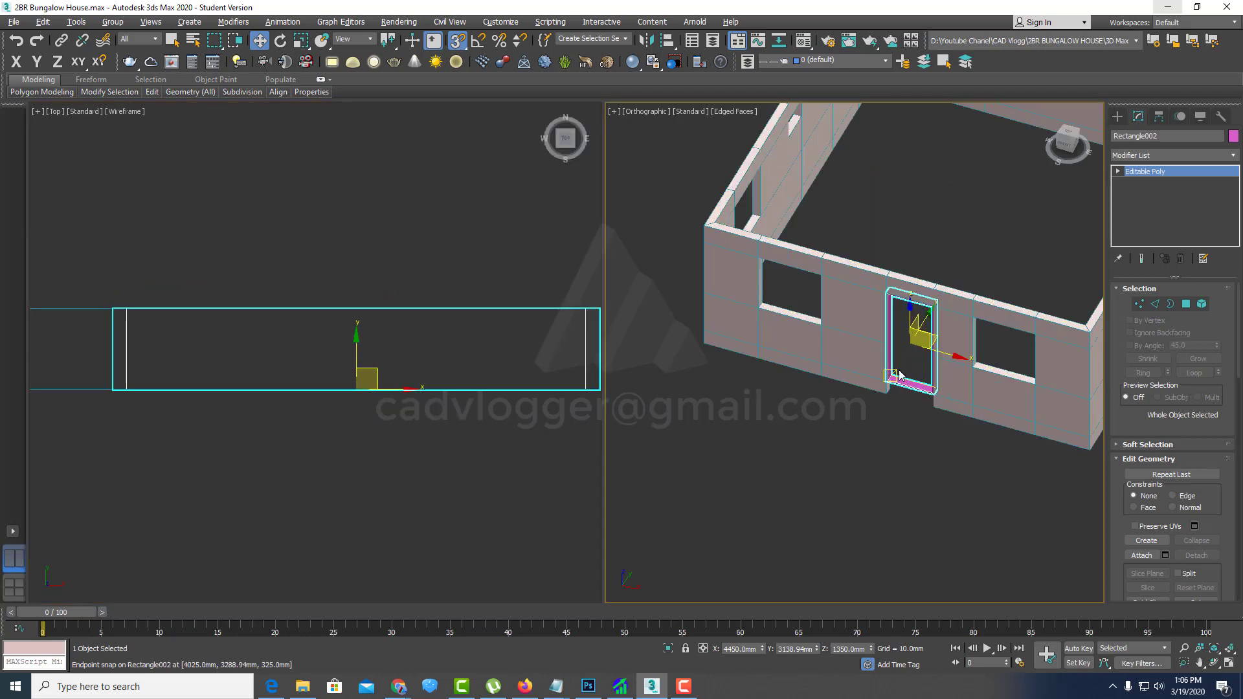
scroll(913, 366, "up", 4)
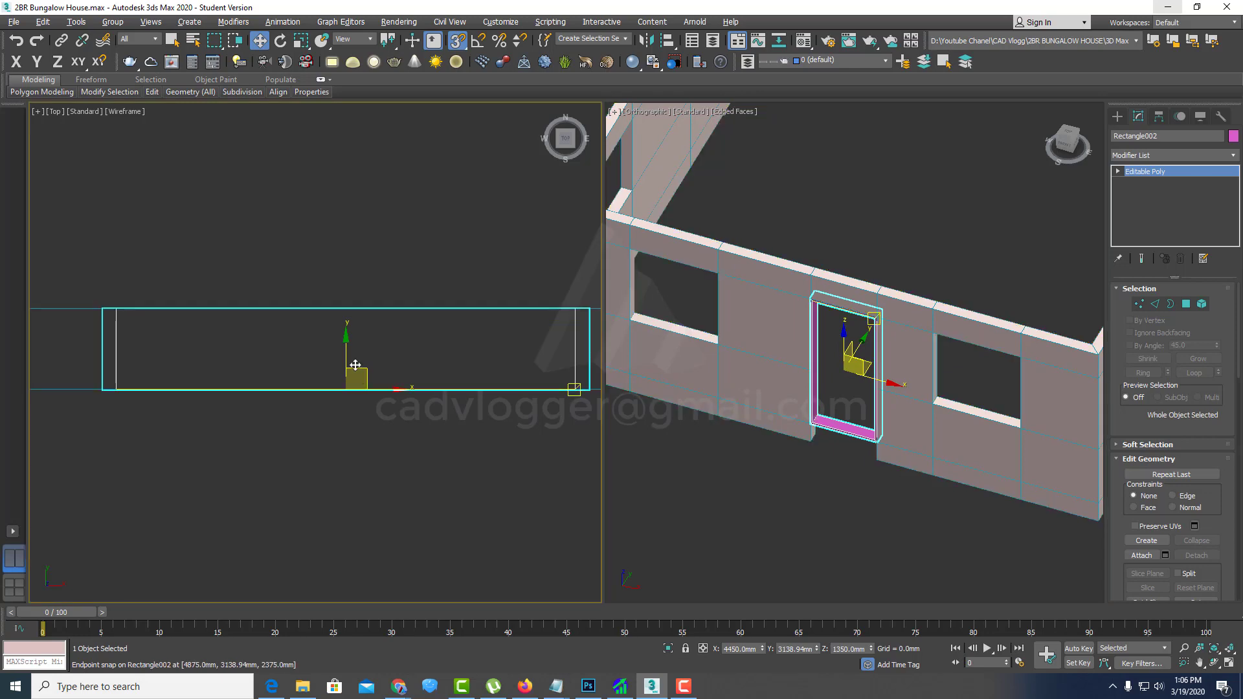
middle_click_drag(371, 380, 333, 391)
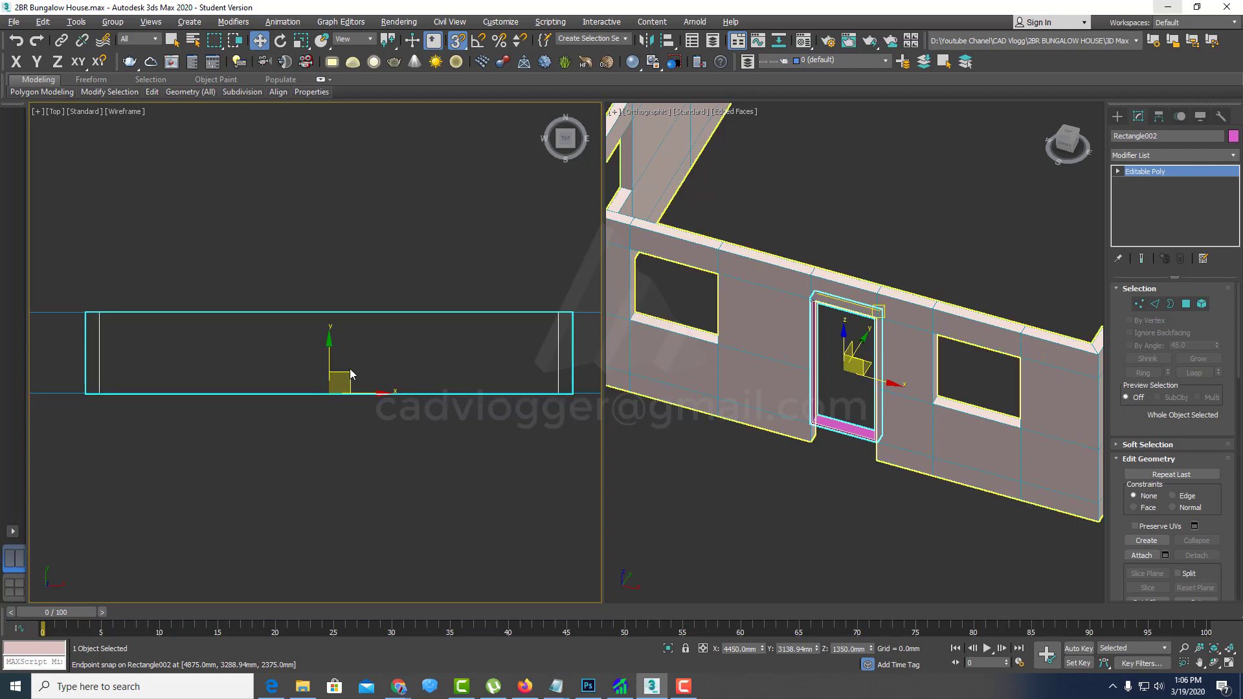
scroll(842, 365, "up", 2)
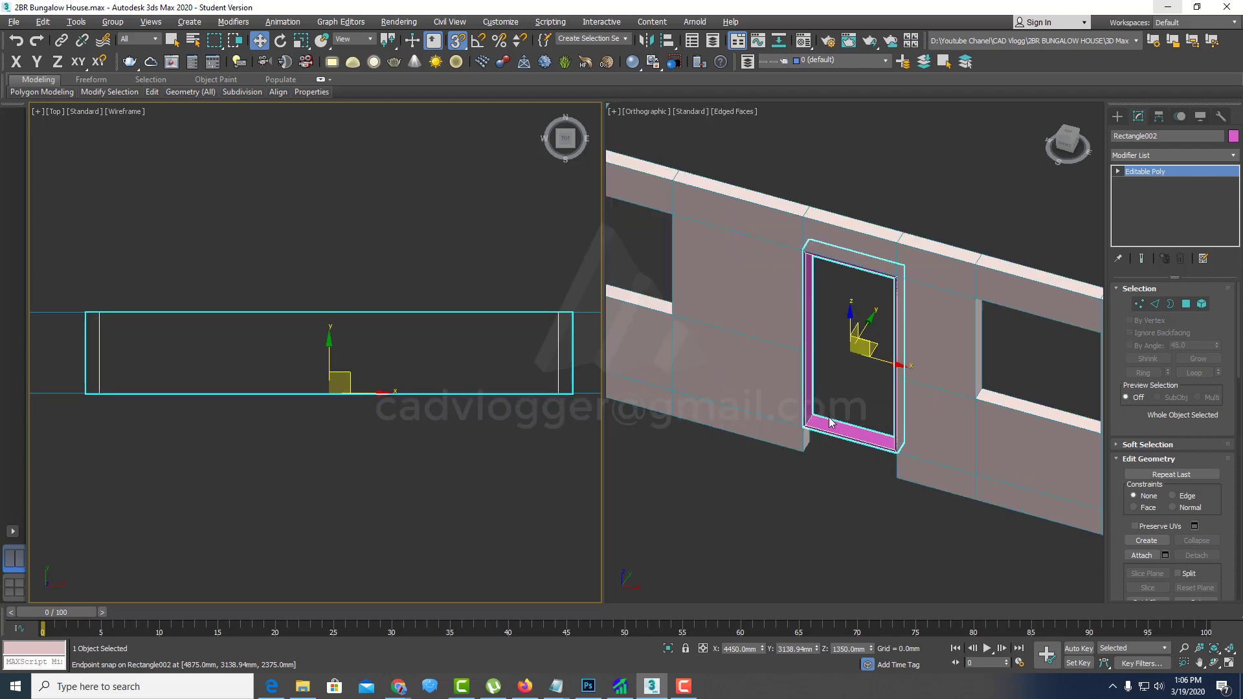
middle_click_drag(843, 365, 854, 309)
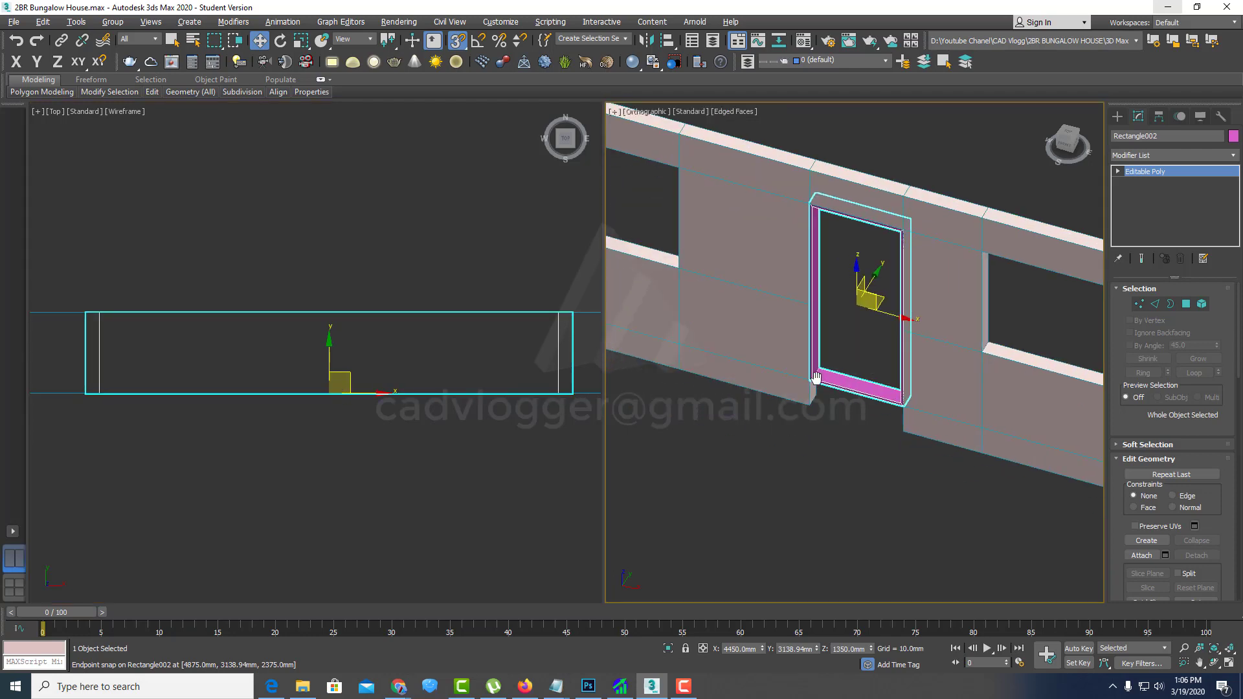
left_click(1186, 304)
Step: Align the frame's bottom sill face vertically to the wall's lowest point
left_click(861, 391)
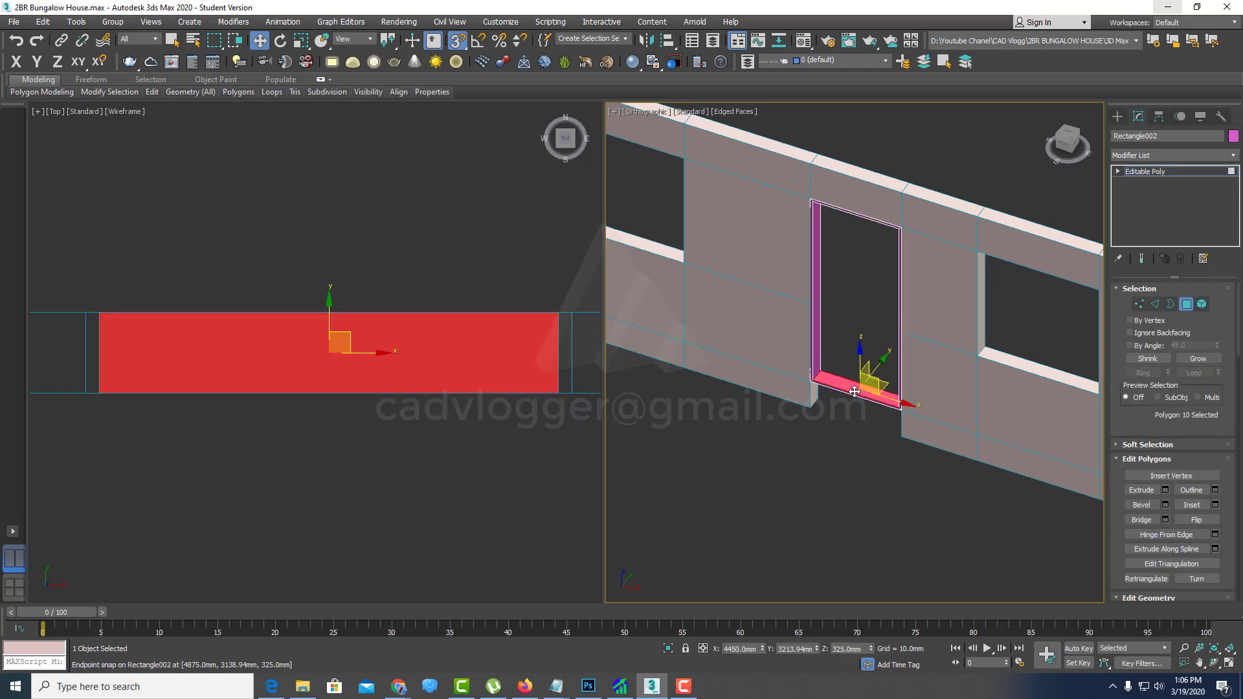
scroll(853, 383, "up", 3)
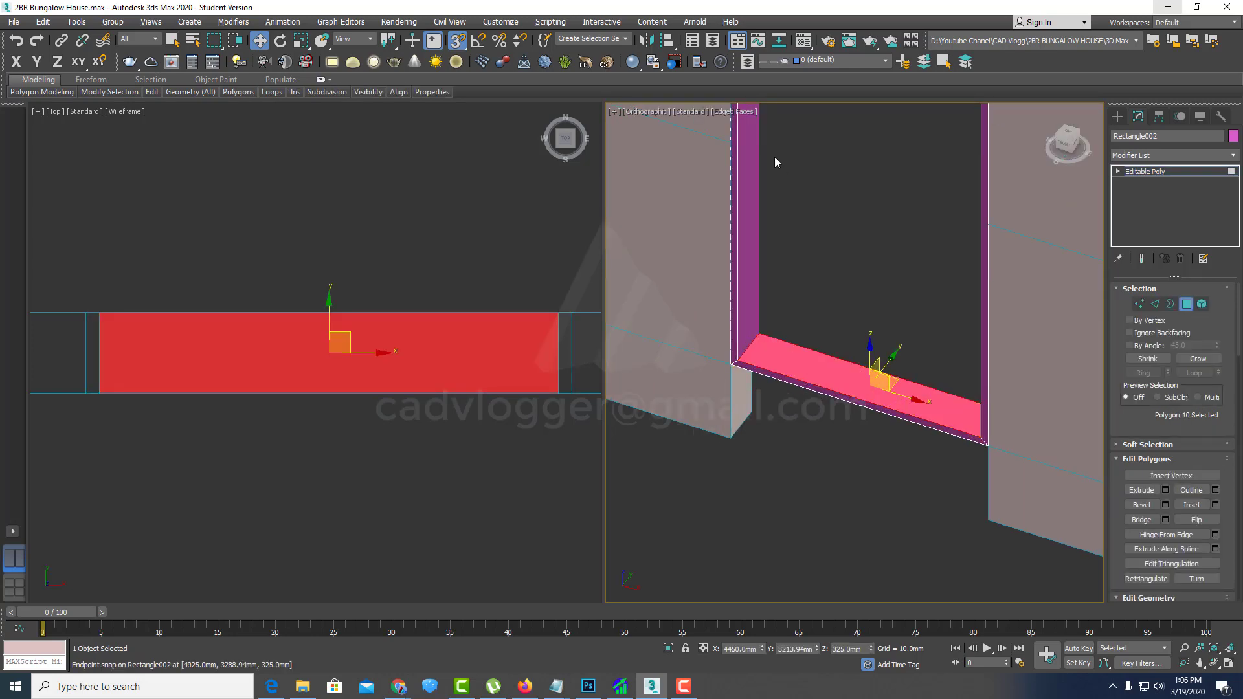
left_click(673, 61)
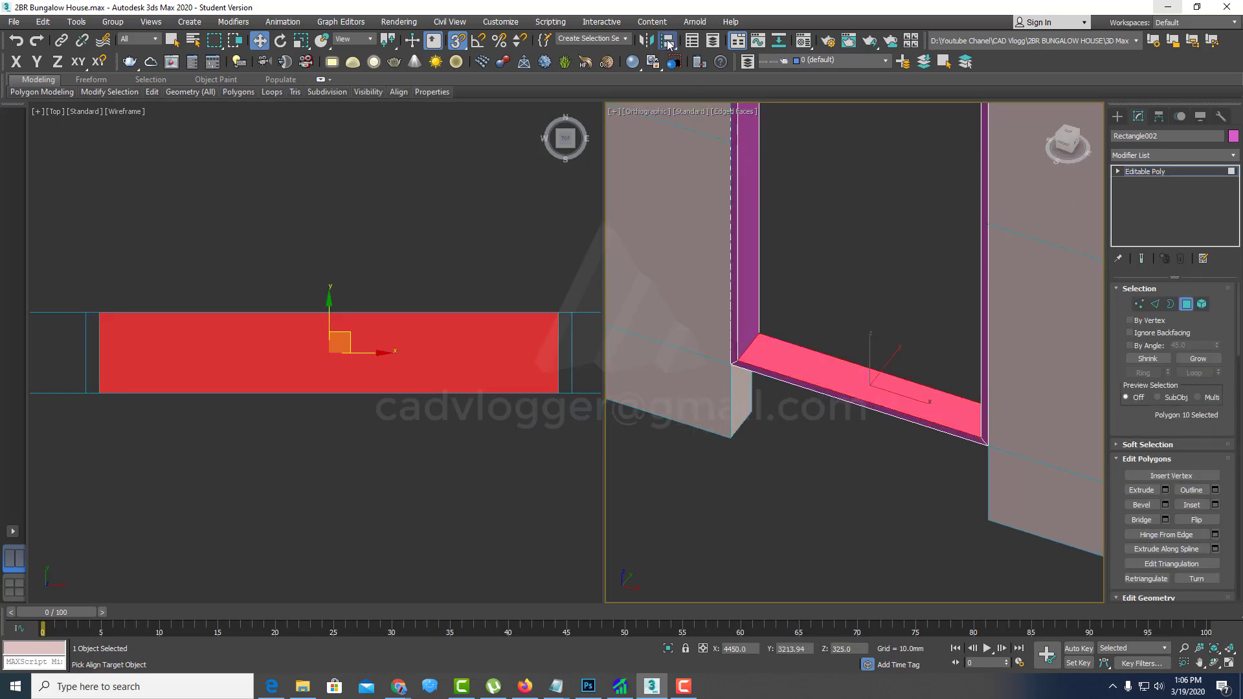
left_click(748, 295)
left_click(332, 259)
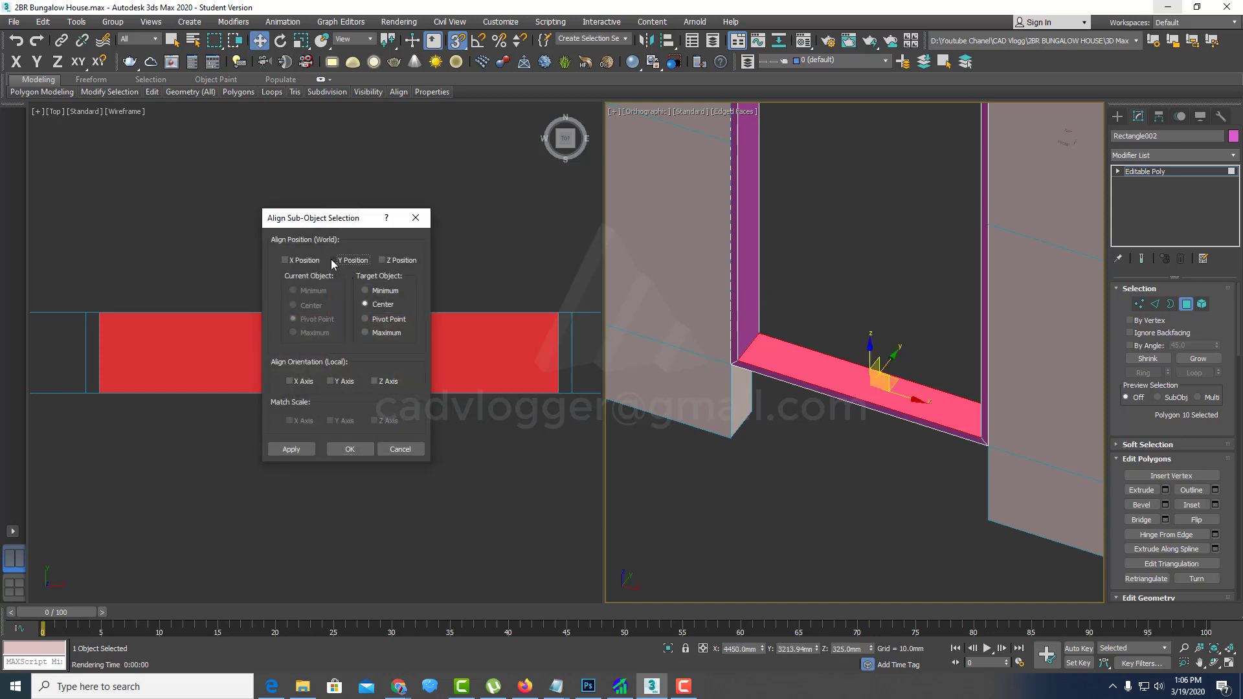
left_click(383, 260)
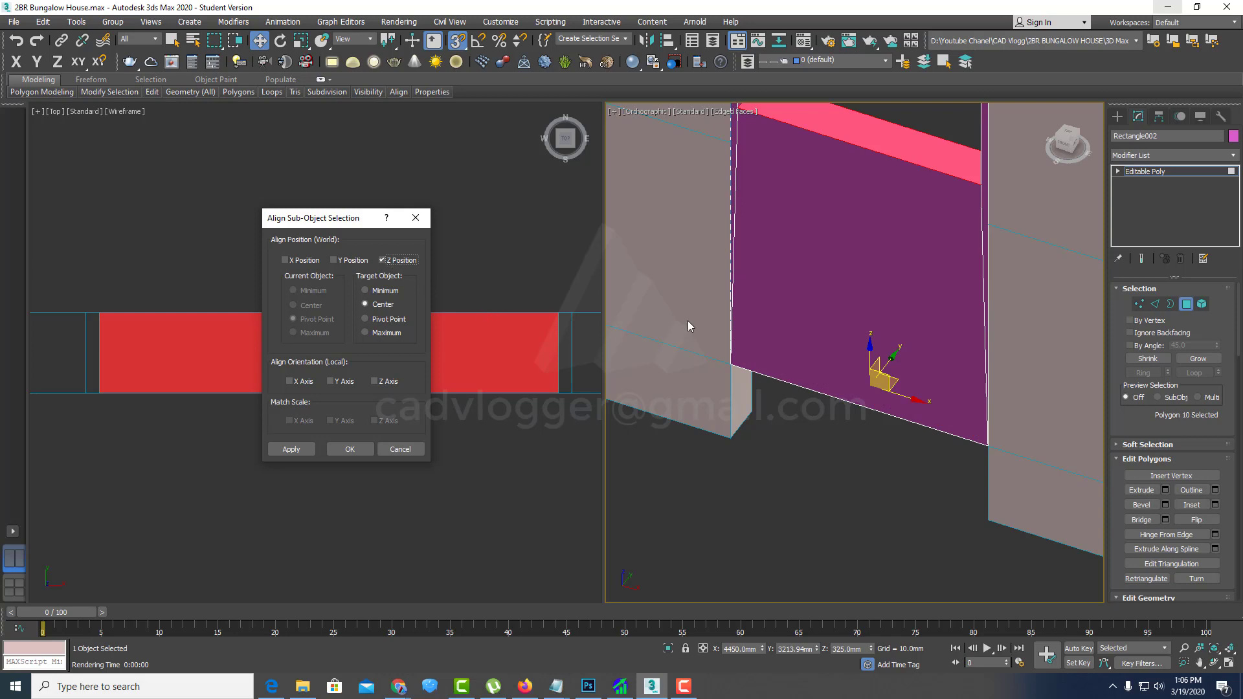
left_click(807, 346)
left_click(366, 291)
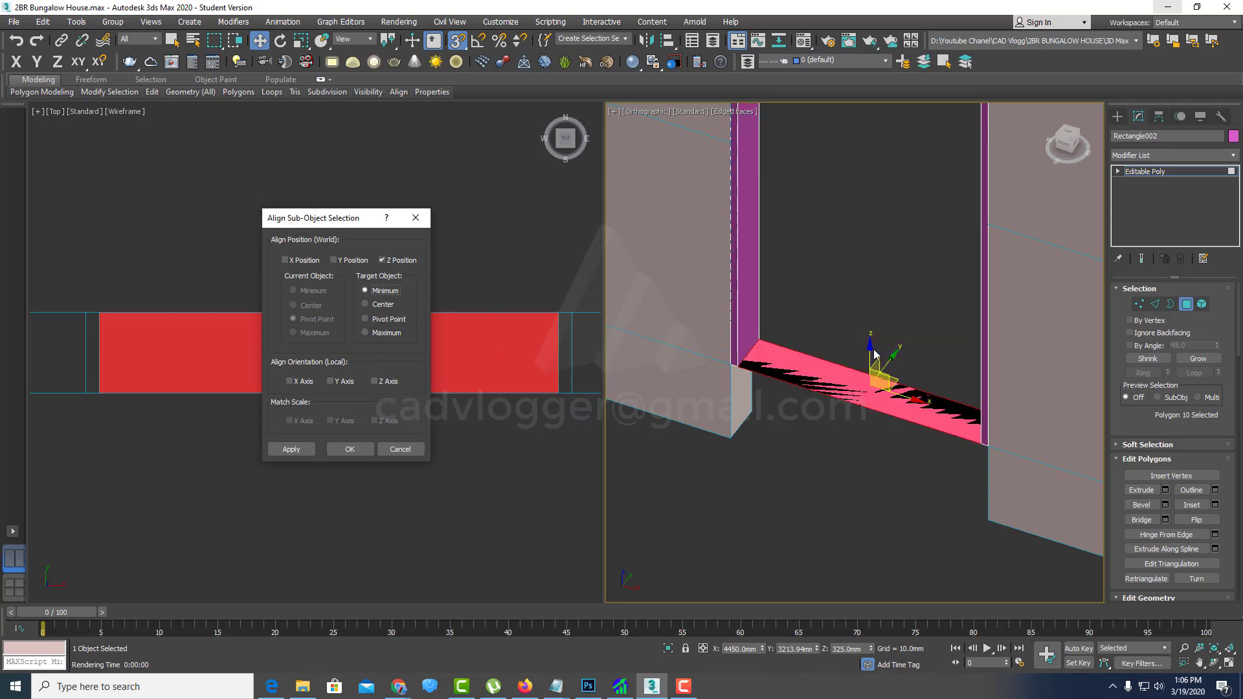
left_click(350, 449)
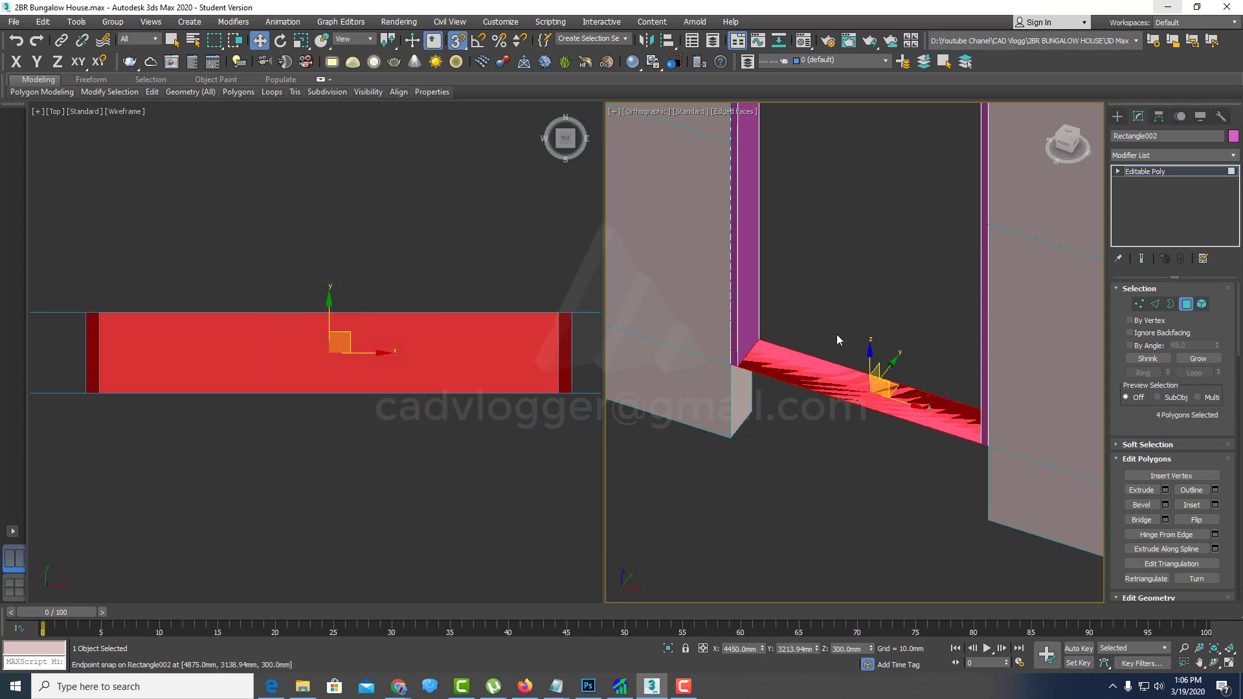
Step: Delete the bottom sill polygons and return to whole-object editing
key("Delete")
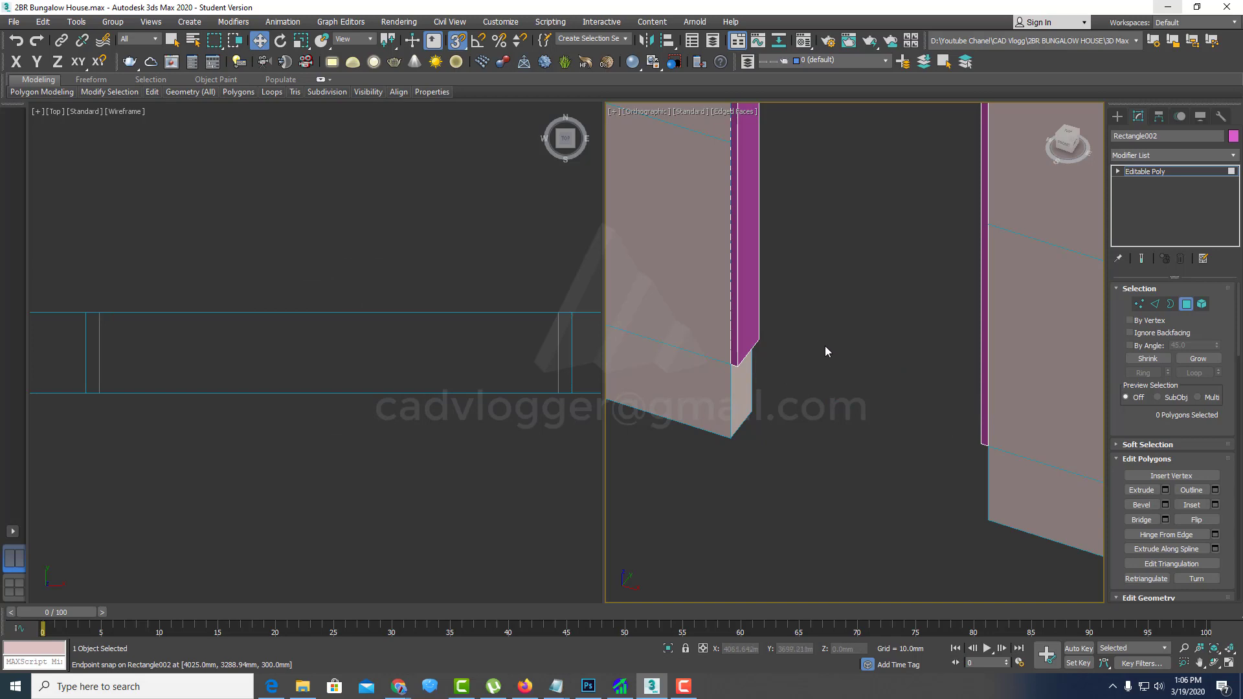
scroll(825, 352, "down", 3)
scroll(802, 360, "down", 1)
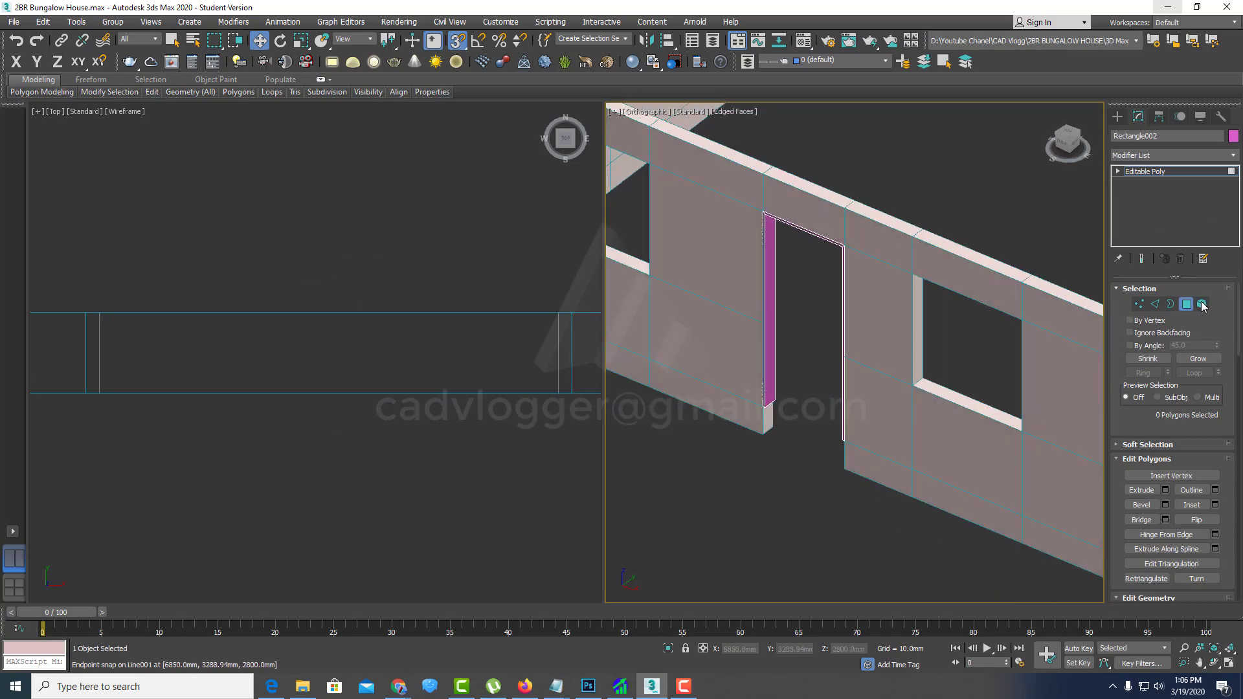
left_click(1186, 304)
scroll(828, 269, "up", 4)
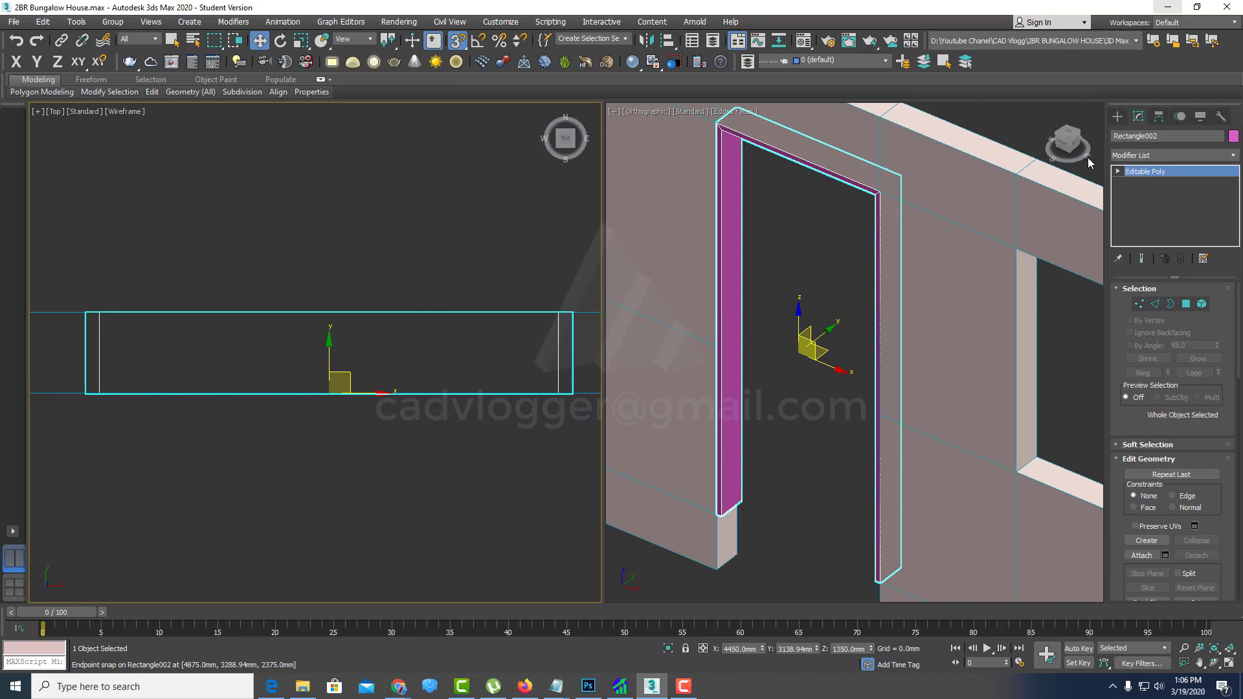
Step: Centre the door casing's pivot on the object using Affect Pivot Only, then return to Modify
left_click(1159, 117)
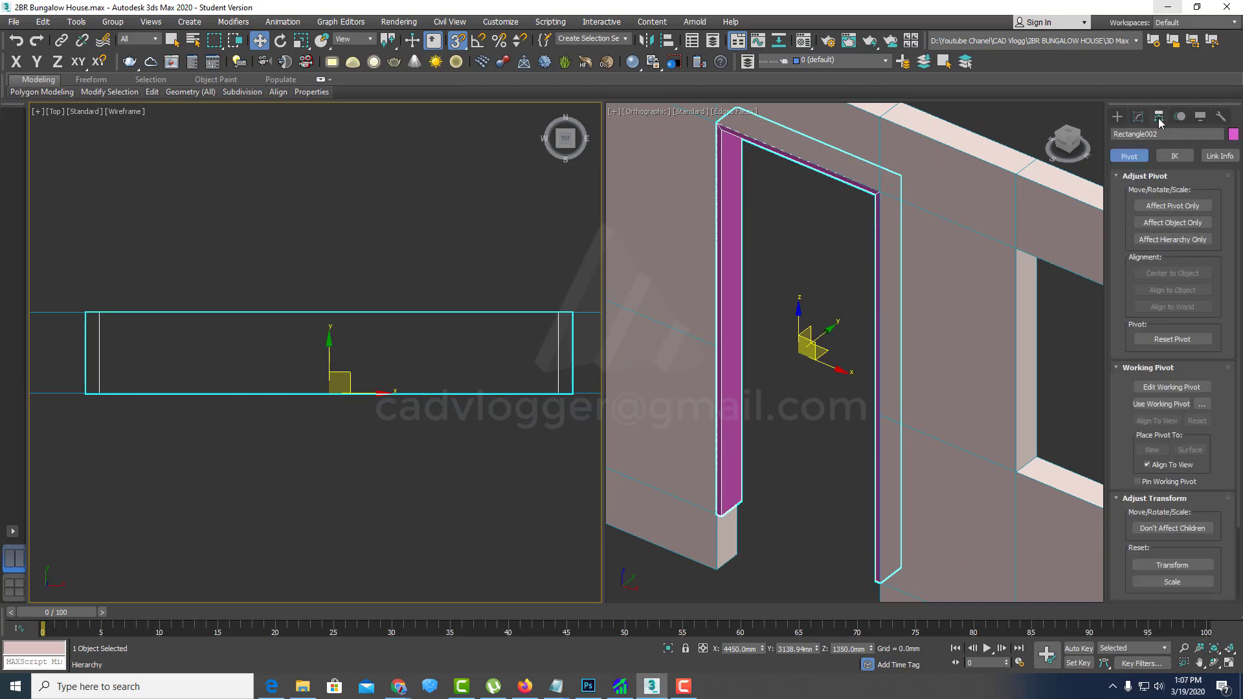
left_click(1171, 207)
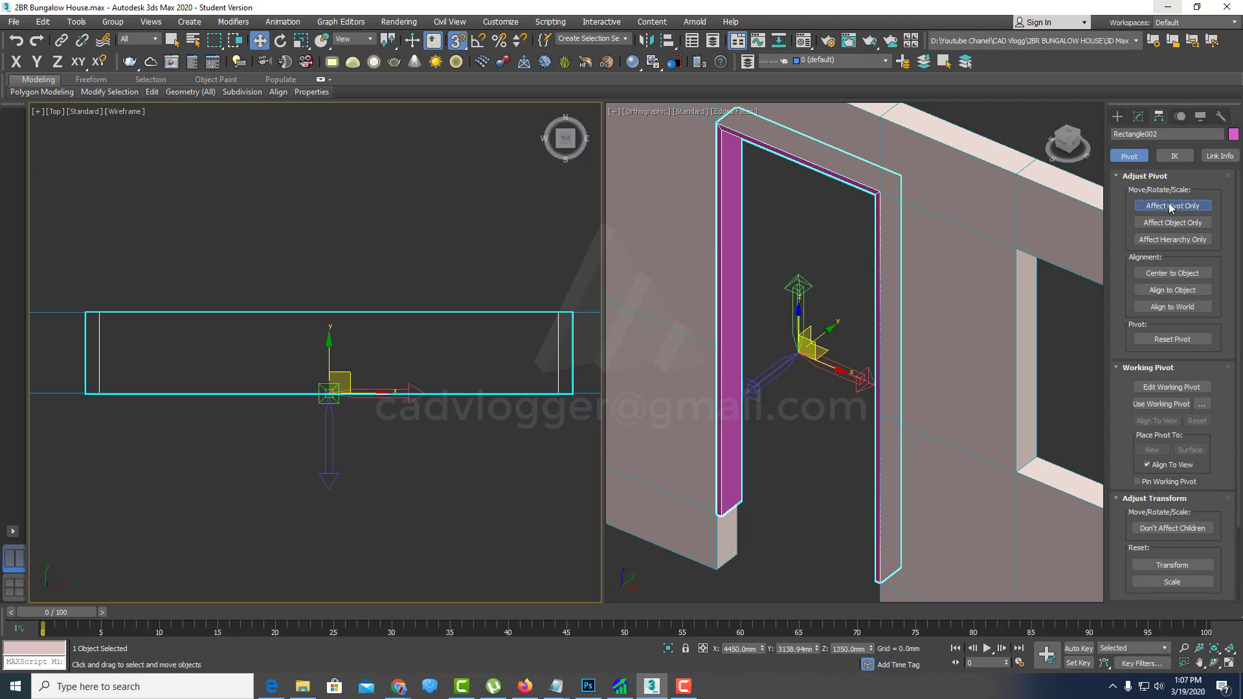
left_click(1182, 274)
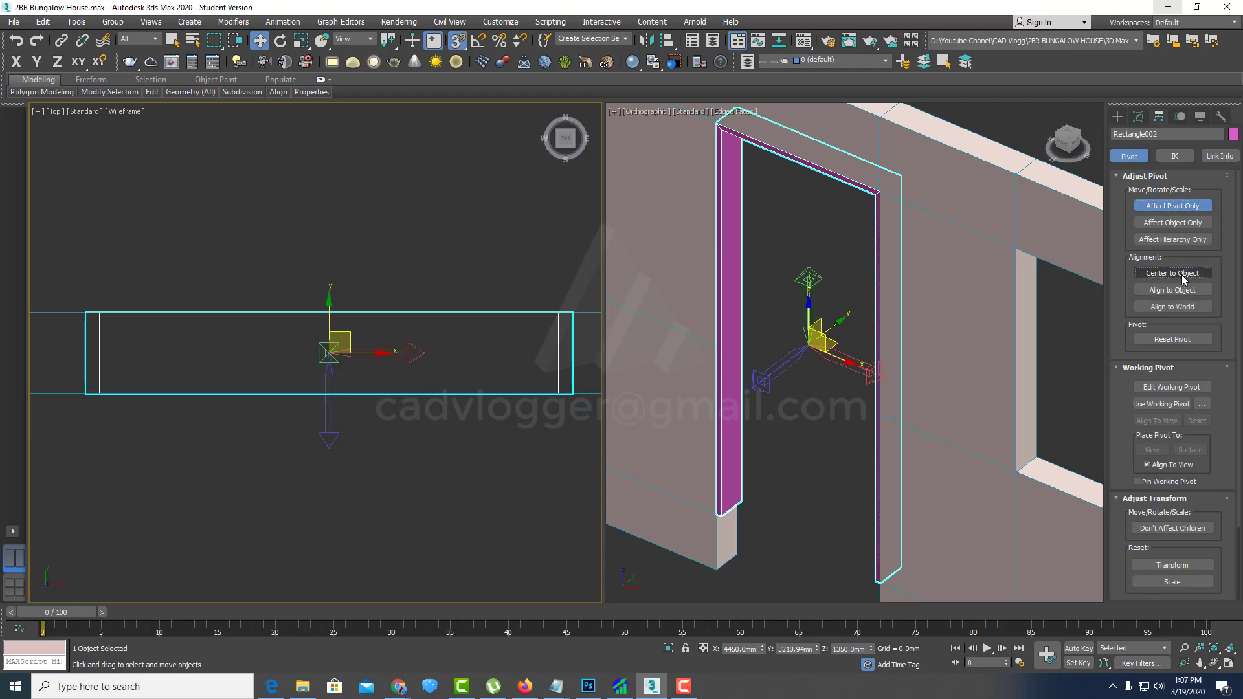
left_click(1173, 206)
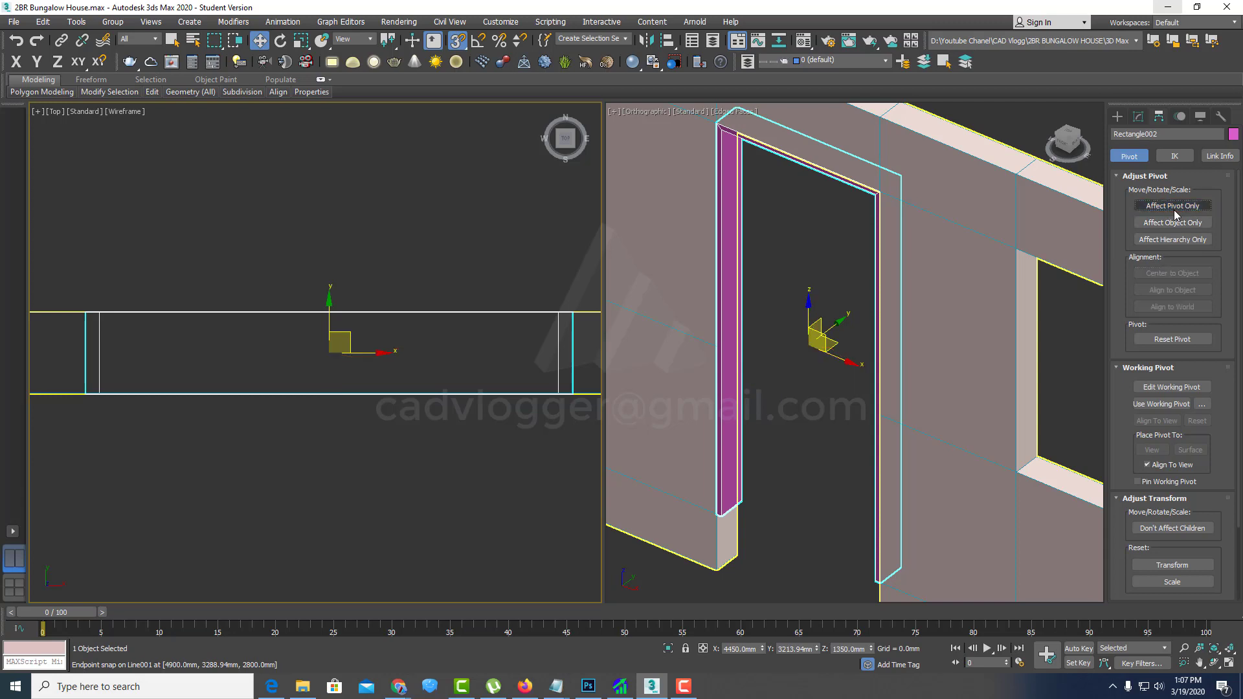
left_click(1138, 117)
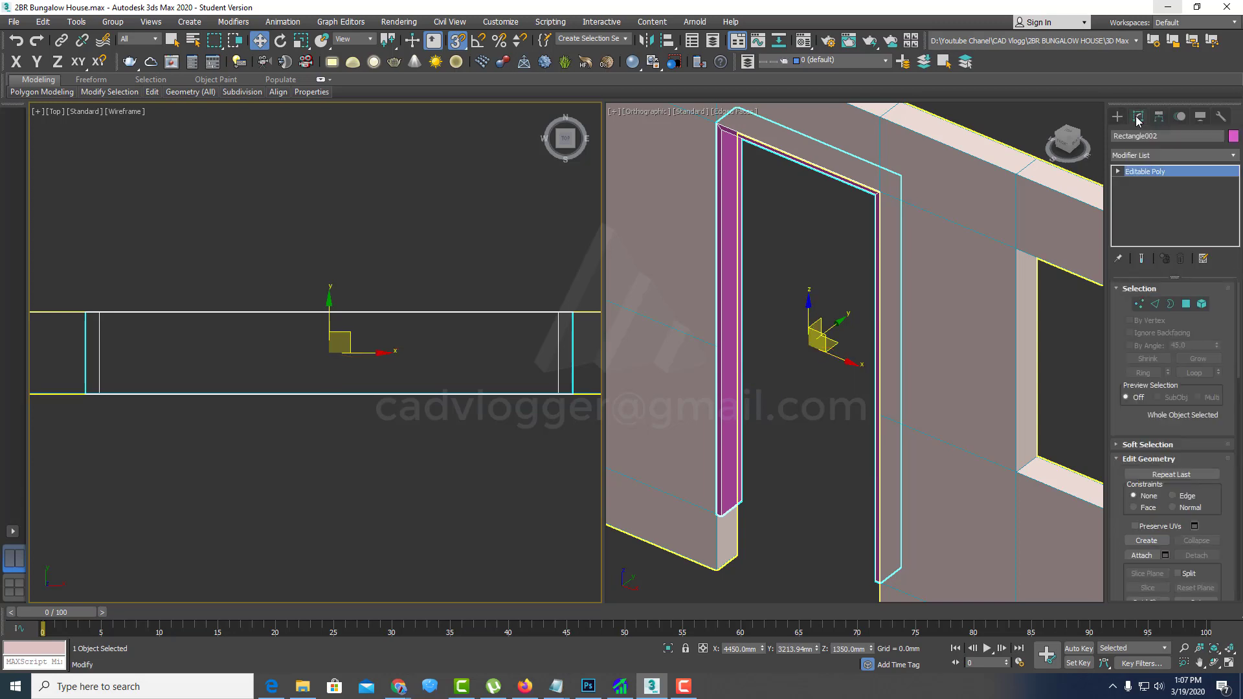
middle_click_drag(756, 372, 756, 395)
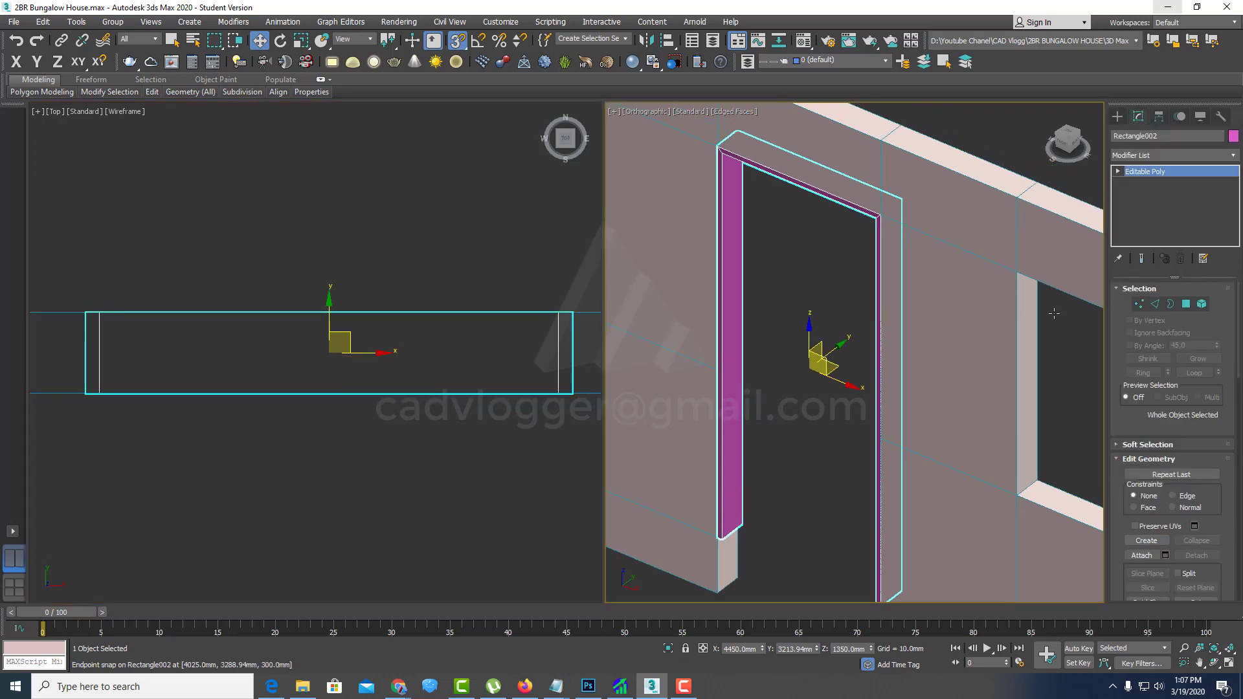
Step: At Edge level, select a vertical jamb edge of the door casing
left_click(1186, 304)
scroll(722, 153, "up", 5)
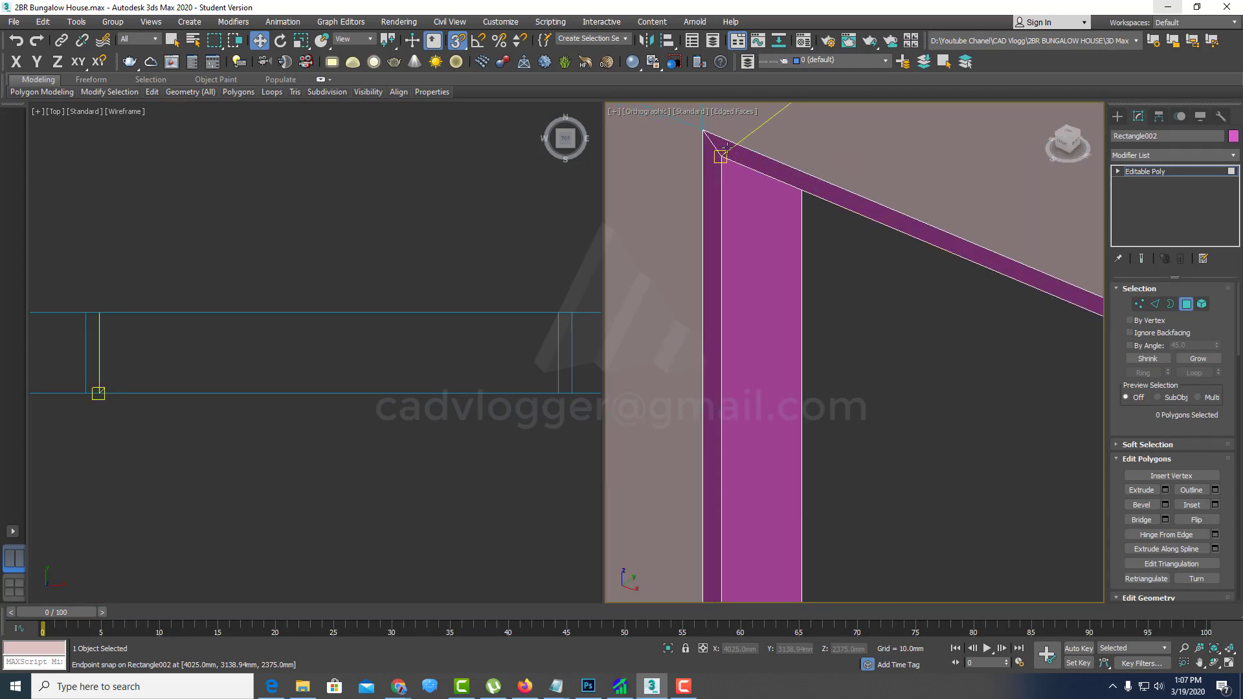
scroll(721, 156, "down", 4)
scroll(722, 495, "down", 2)
scroll(785, 393, "up", 5)
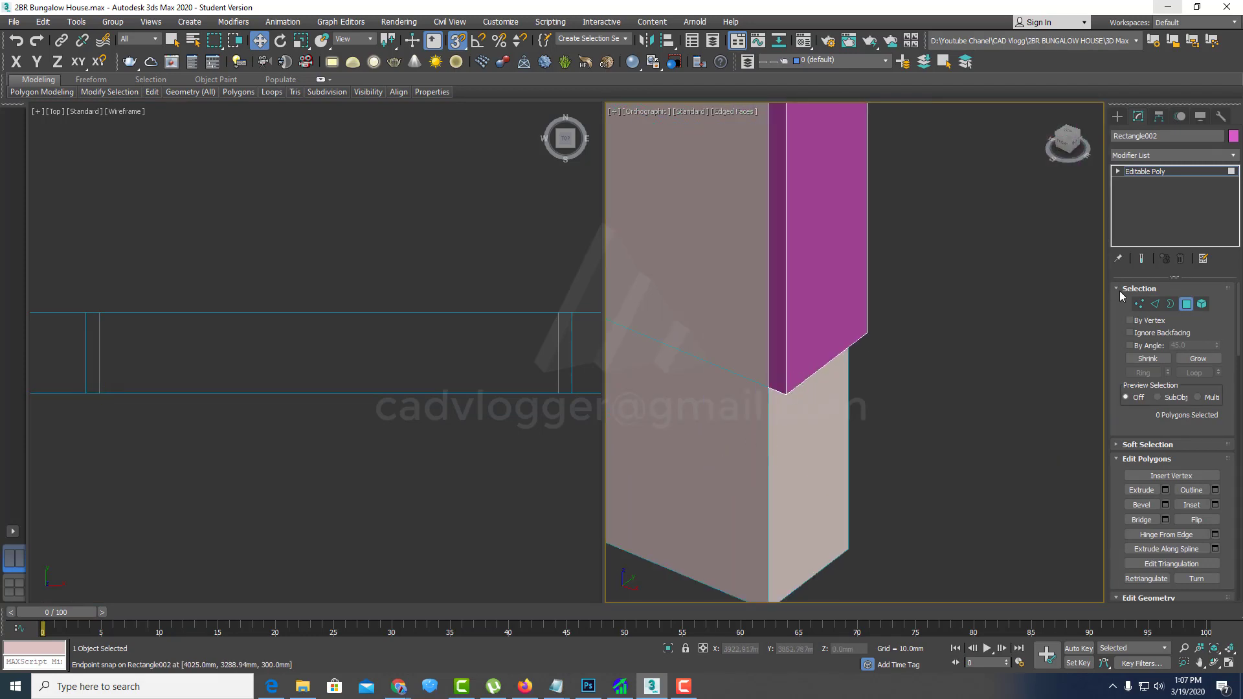
left_click(1154, 304)
left_click(785, 385)
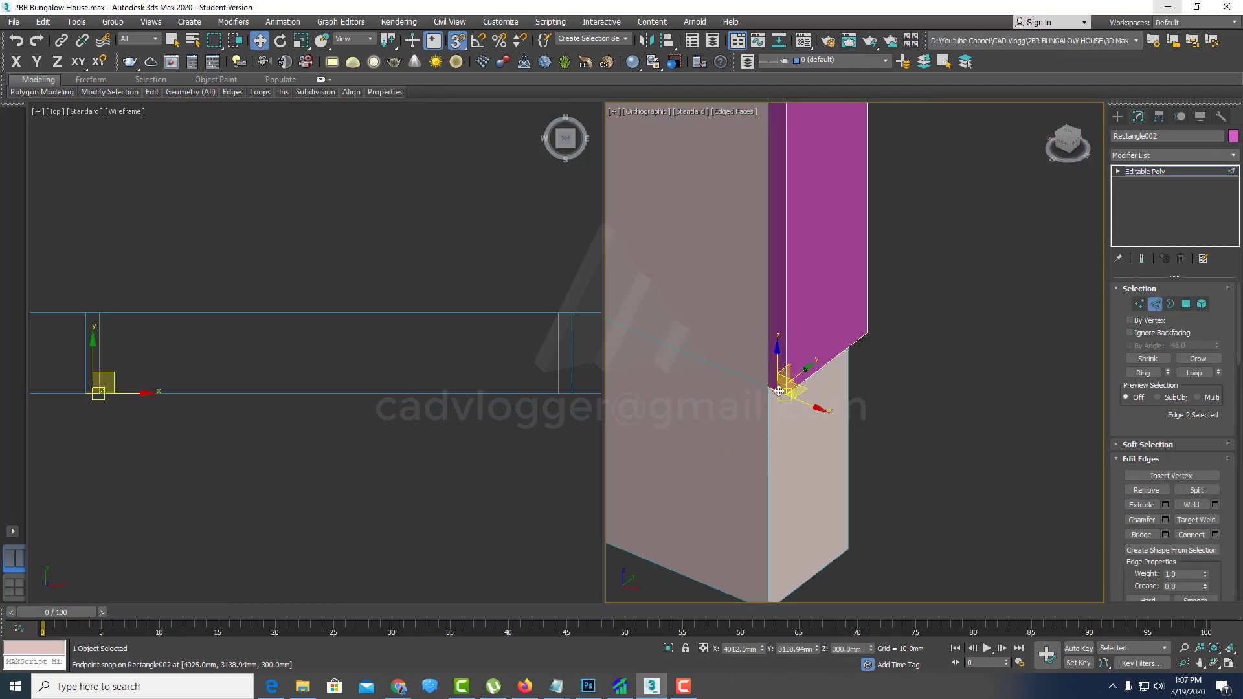
scroll(734, 402, "down", 3)
scroll(735, 401, "down", 2)
scroll(738, 291, "down", 2)
scroll(740, 211, "up", 3)
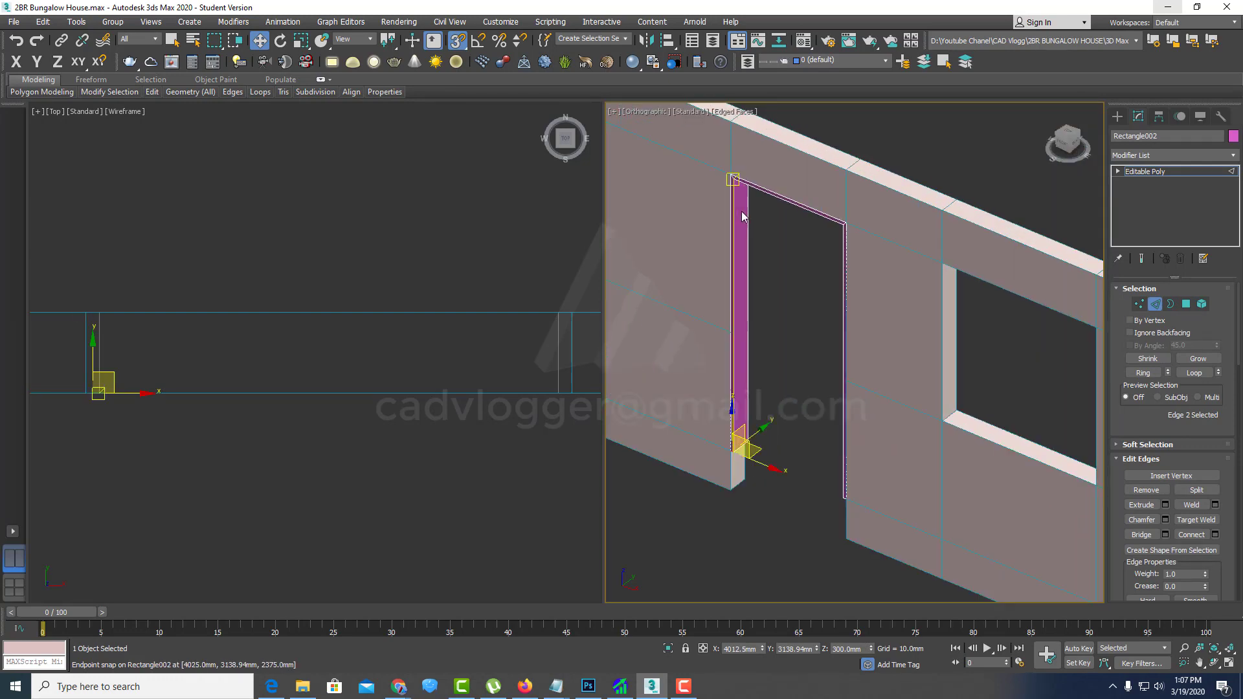
scroll(740, 206, "up", 2)
middle_click_drag(888, 408, 887, 378)
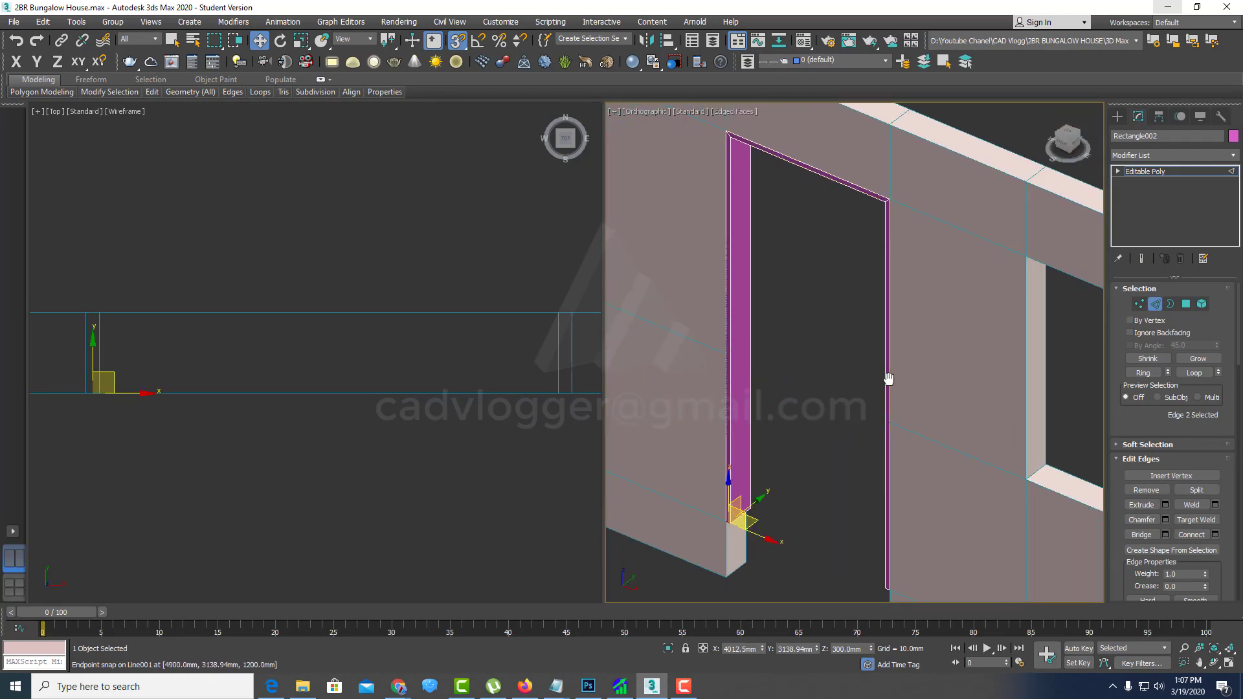
Step: Ring the parallel edges around the casing and Connect them to split off a thin strip
left_click(1143, 373)
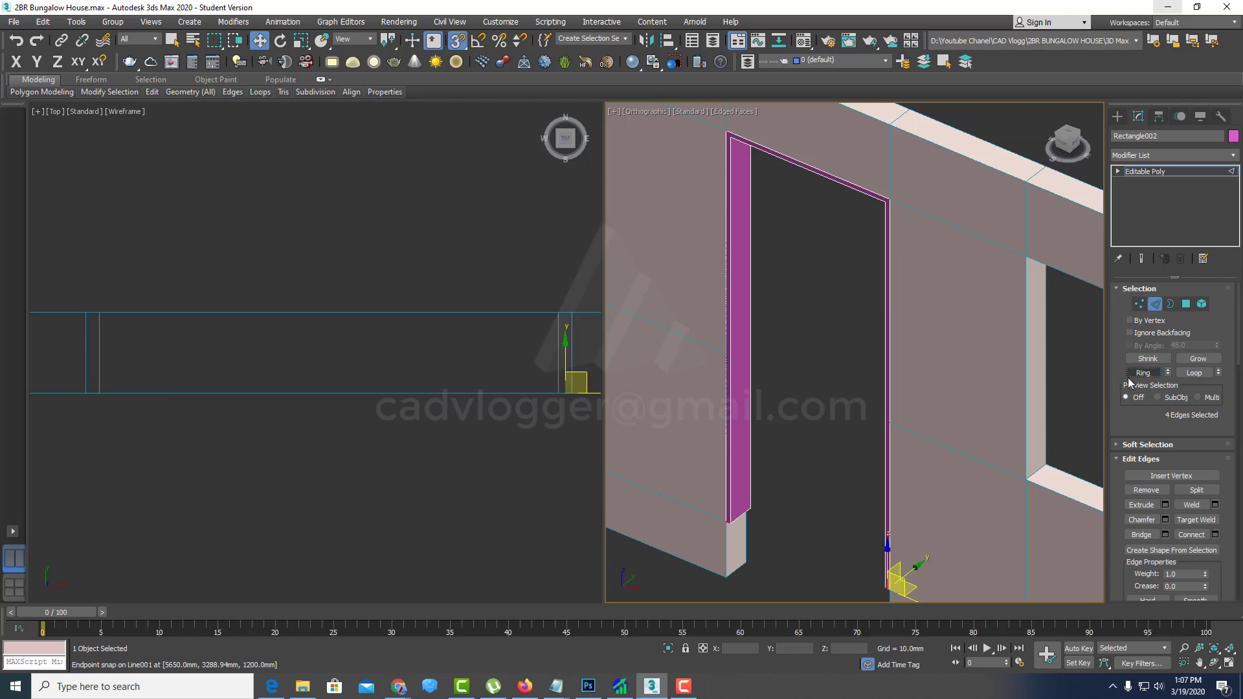
left_click_drag(888, 569, 880, 194)
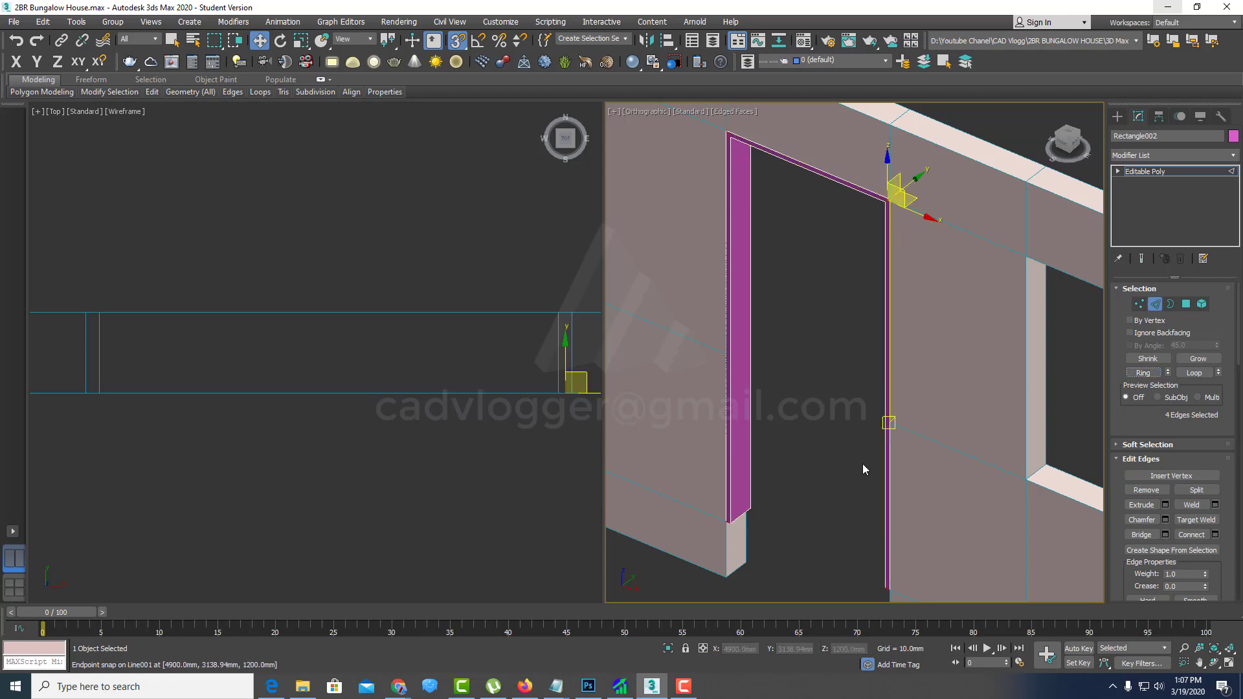
scroll(743, 517, "down", 2)
scroll(776, 382, "up", 2)
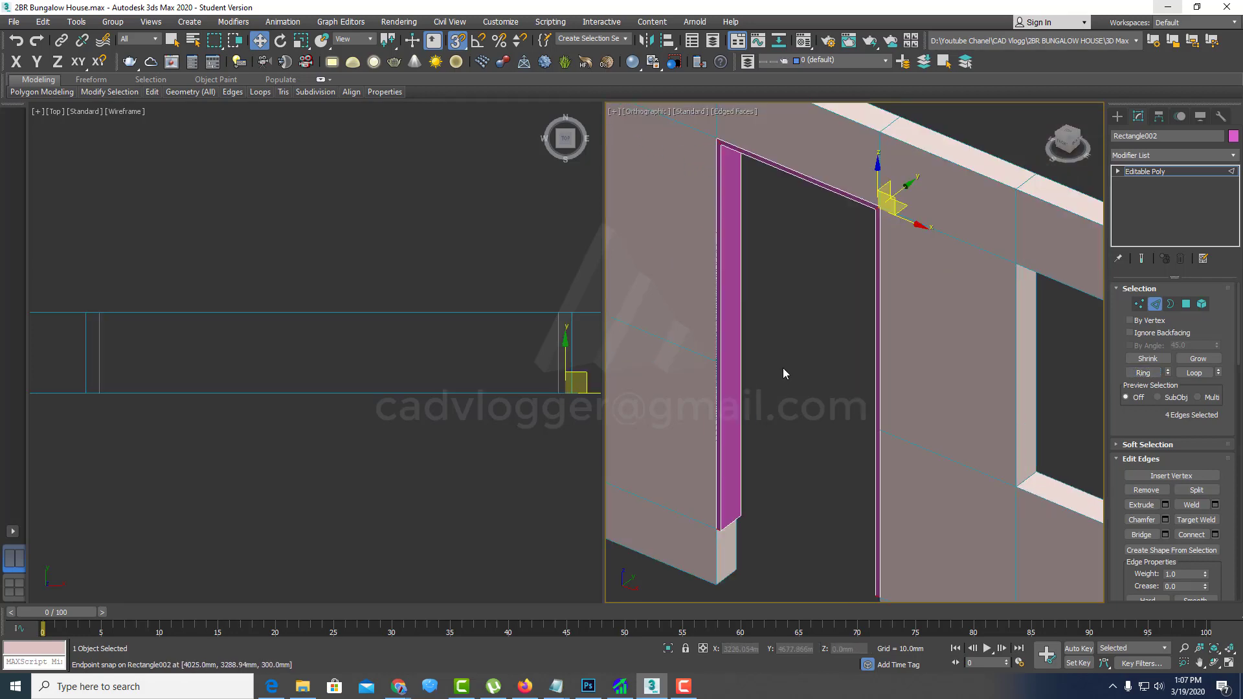
middle_click_drag(782, 368, 783, 352)
right_click(779, 271)
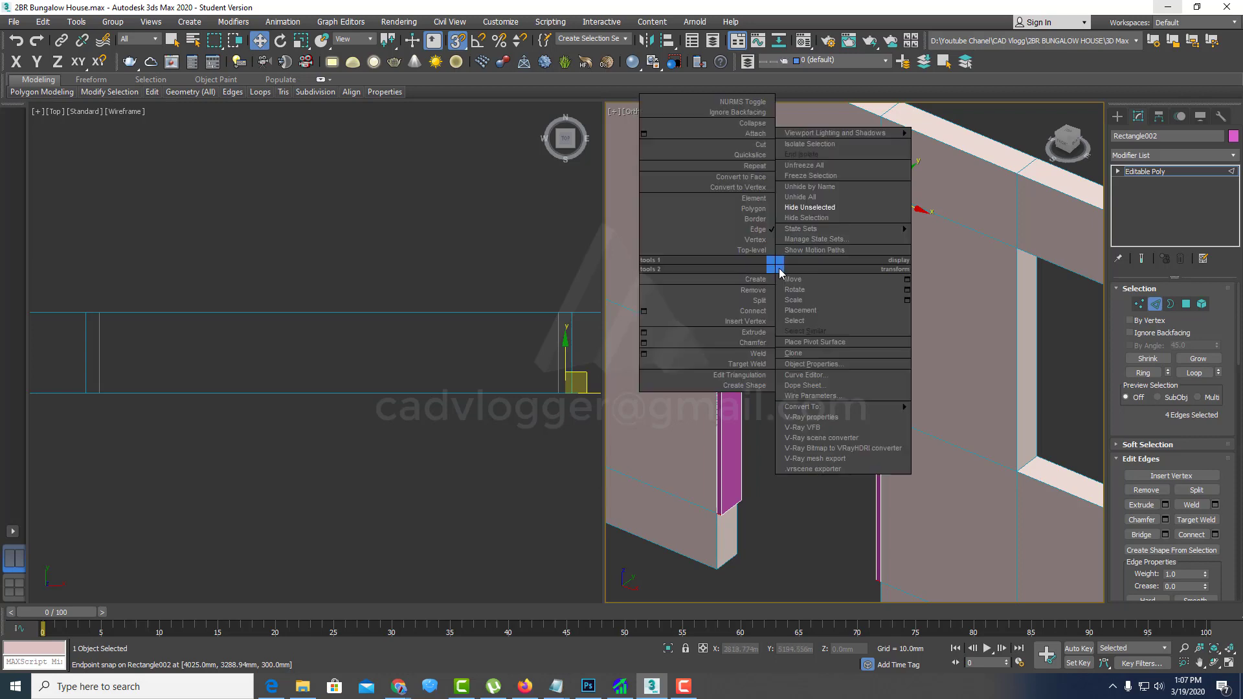
left_click(692, 311)
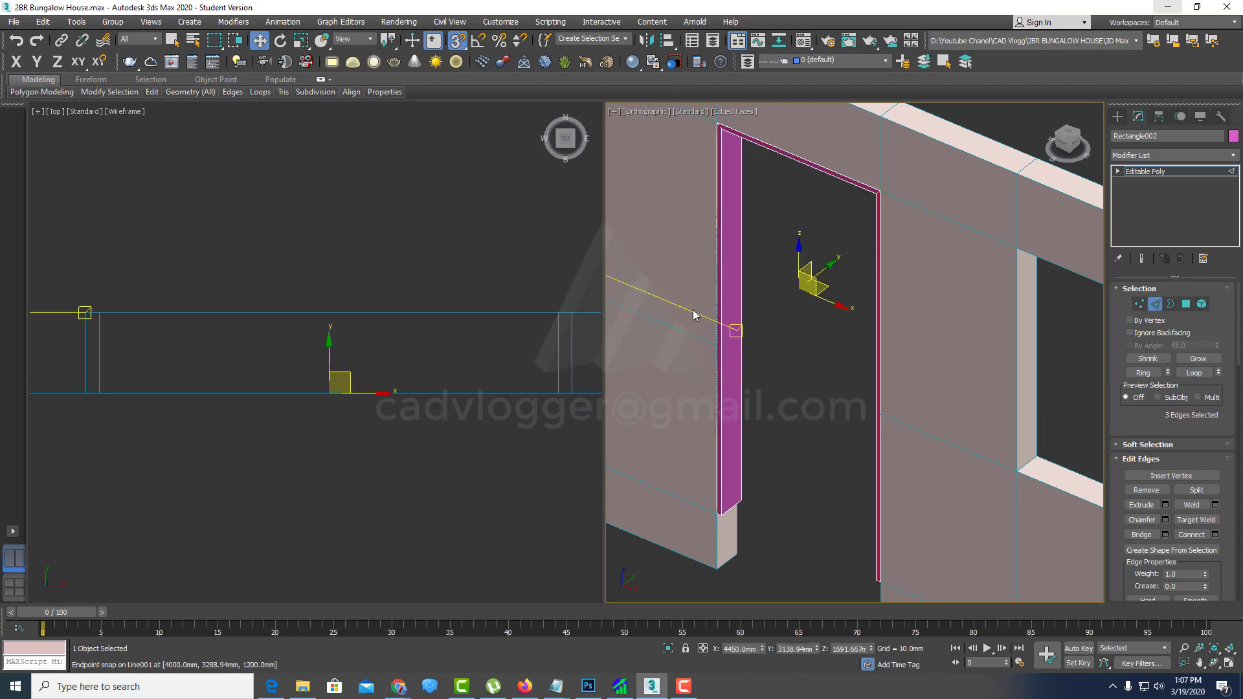
scroll(718, 518, "up", 3)
scroll(745, 520, "down", 4)
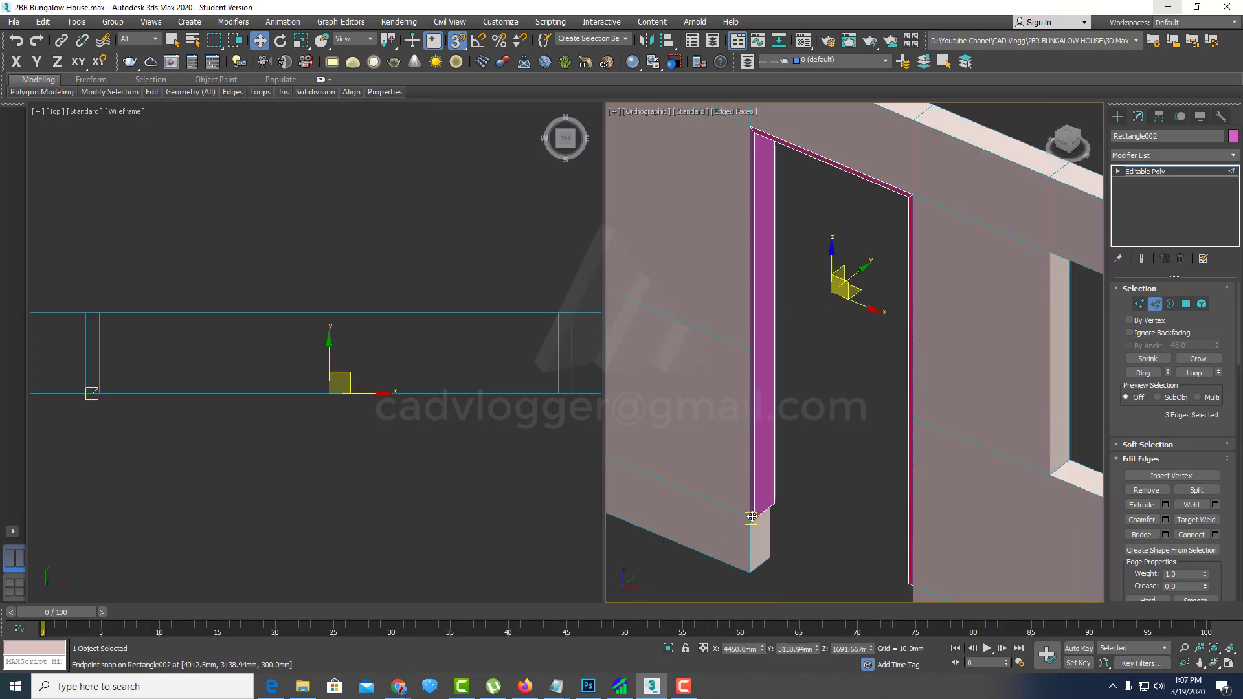
scroll(730, 169, "up", 2)
scroll(730, 169, "up", 1)
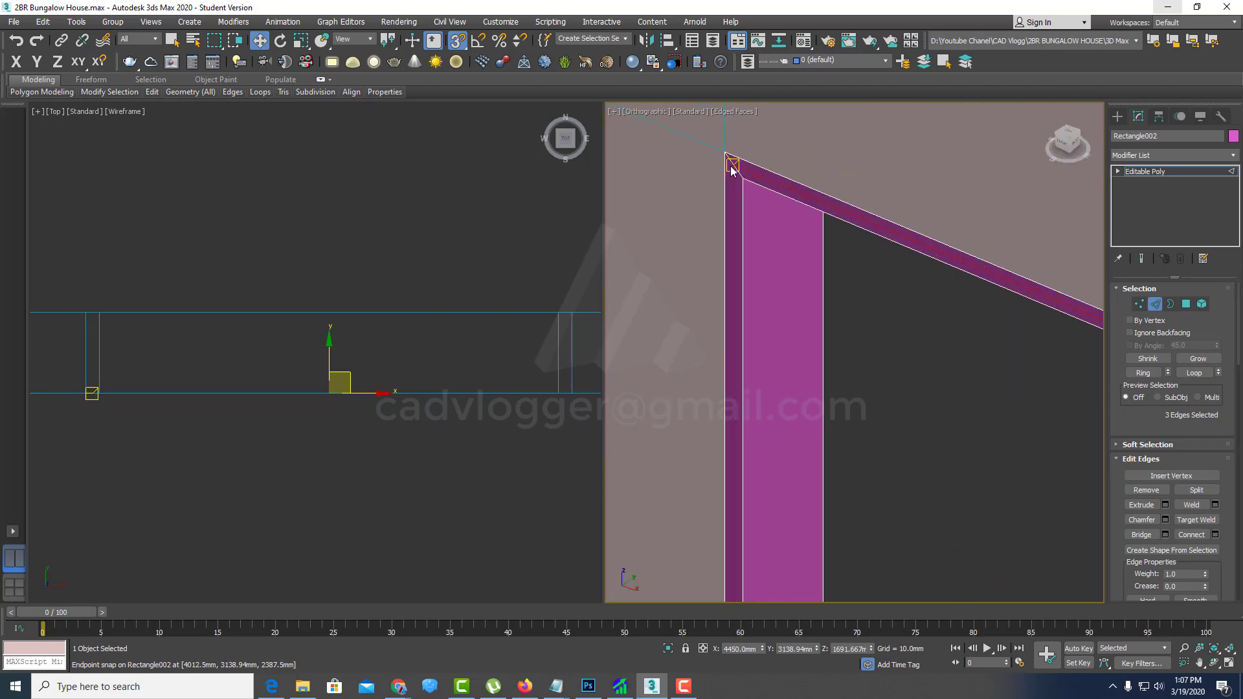
scroll(730, 170, "down", 3)
scroll(911, 239, "up", 3)
scroll(911, 240, "down", 3)
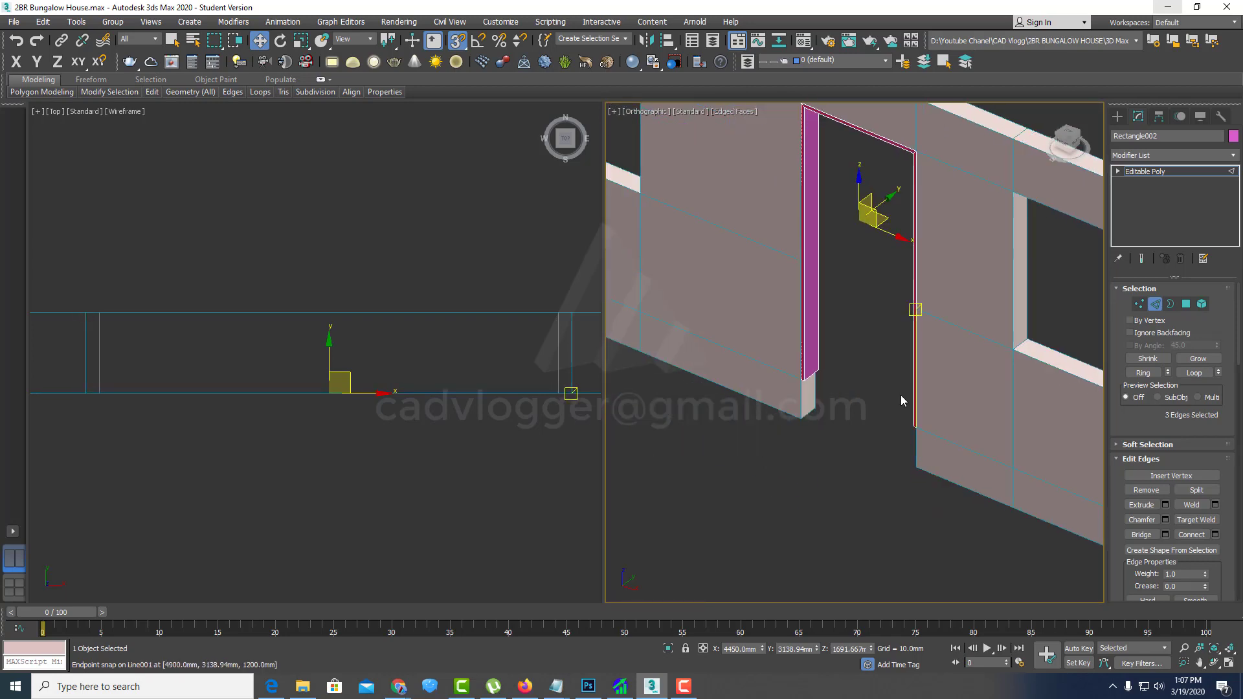
scroll(913, 446, "up", 4)
scroll(945, 449, "down", 2)
middle_click_drag(844, 437, 818, 466)
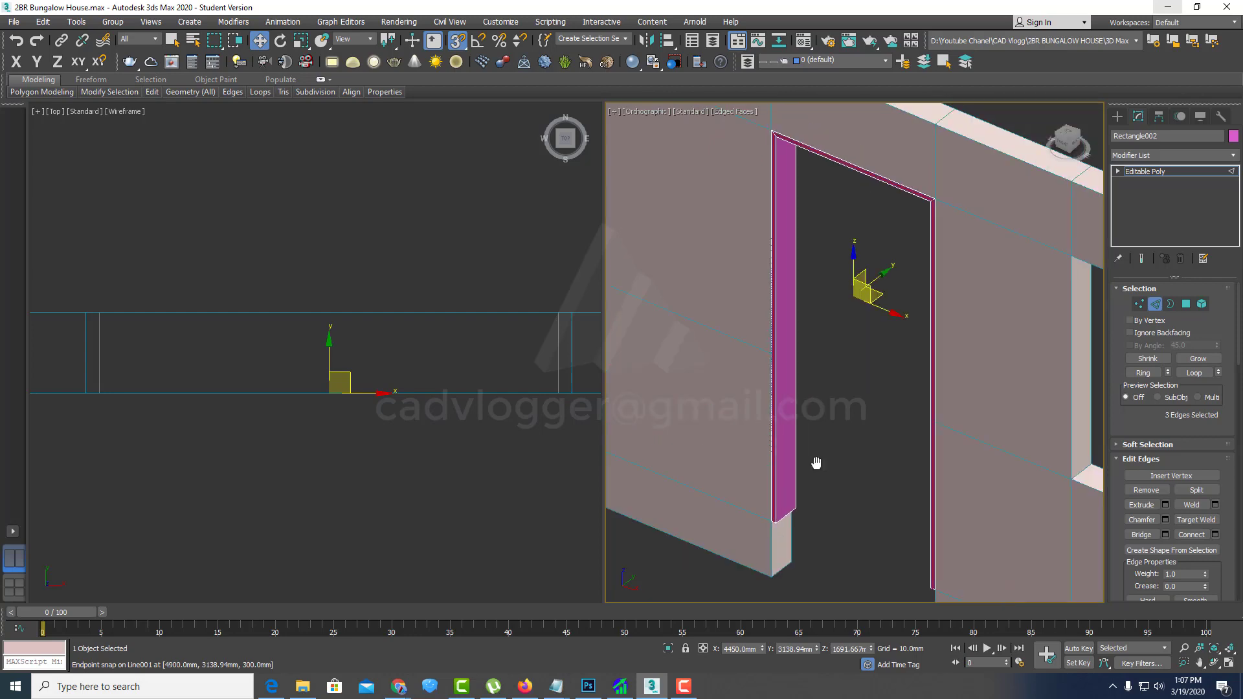
Step: At Polygon level, select the thin strip faces on the head and both jambs
left_click(1185, 304)
scroll(757, 152, "up", 3)
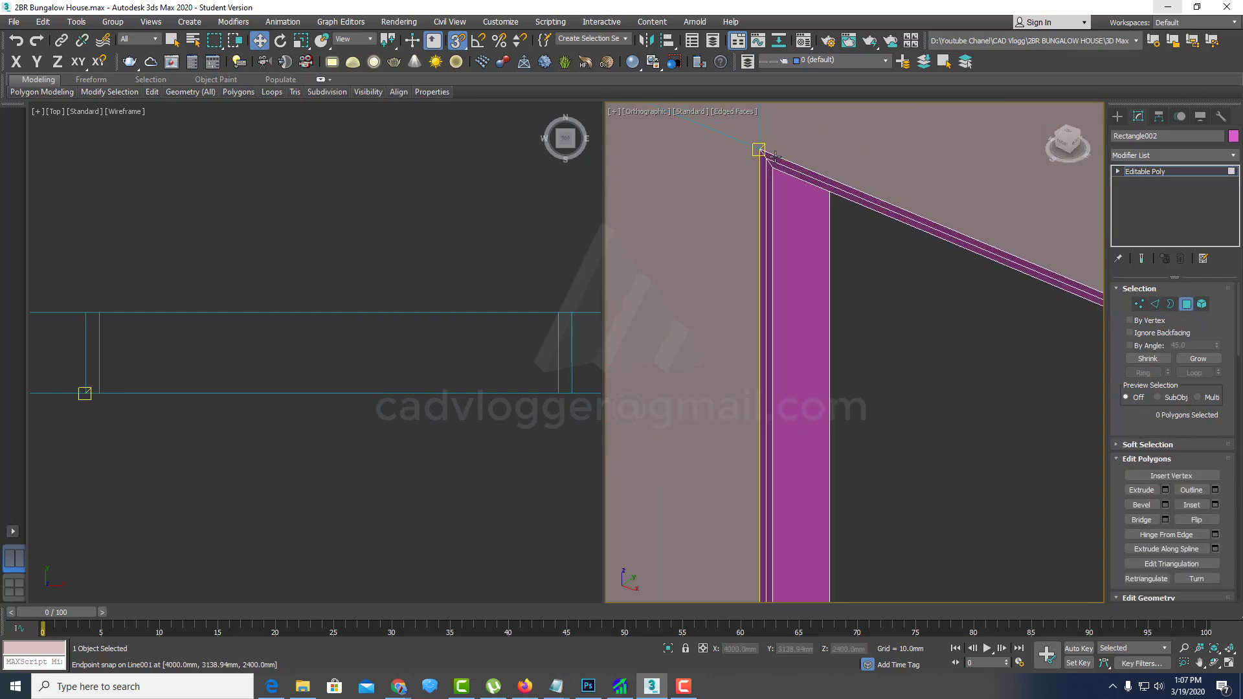
scroll(763, 159, "up", 1)
left_click(757, 170)
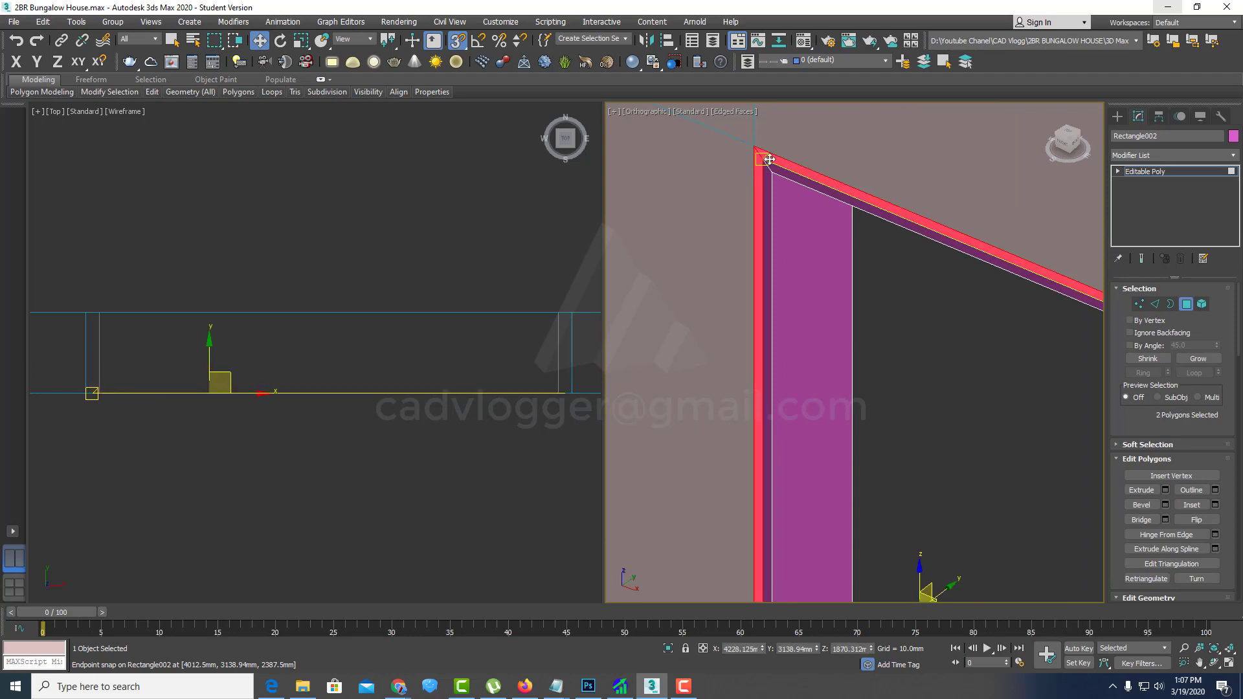
scroll(809, 259, "down", 5)
scroll(849, 289, "up", 5)
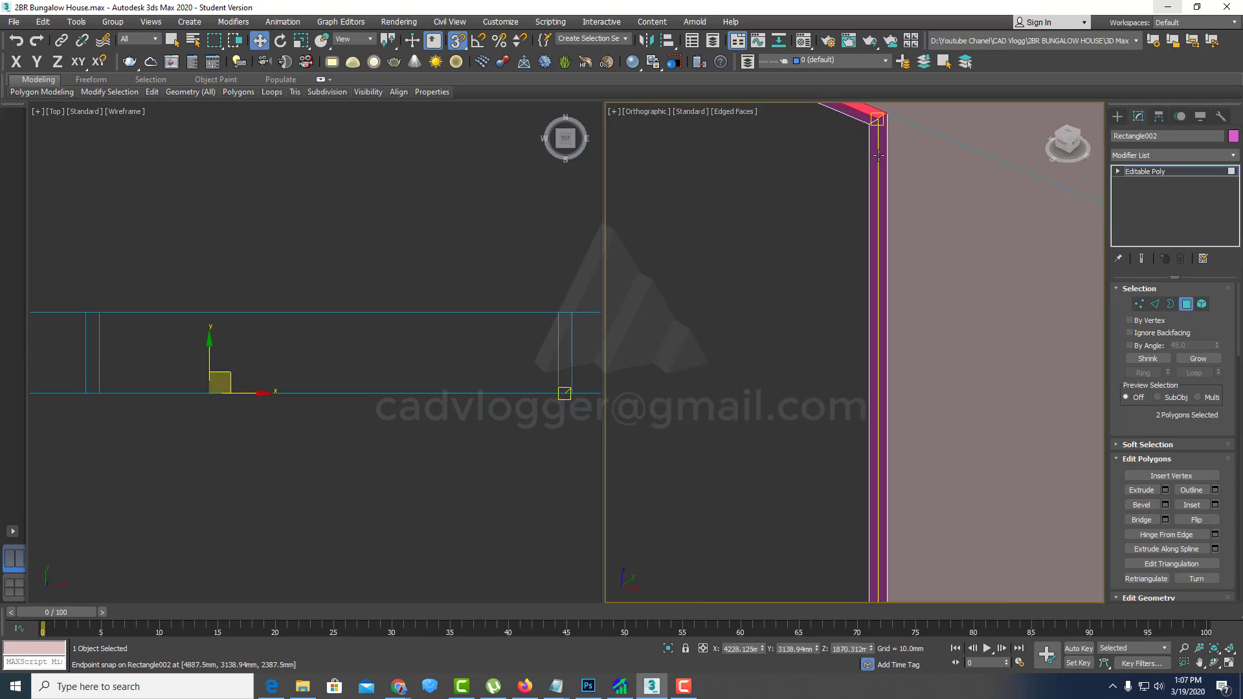
left_click(869, 194, "ctrl")
scroll(848, 231, "down", 5)
Step: Extrude the selected strip faces 25 mm
scroll(769, 344, "up", 5)
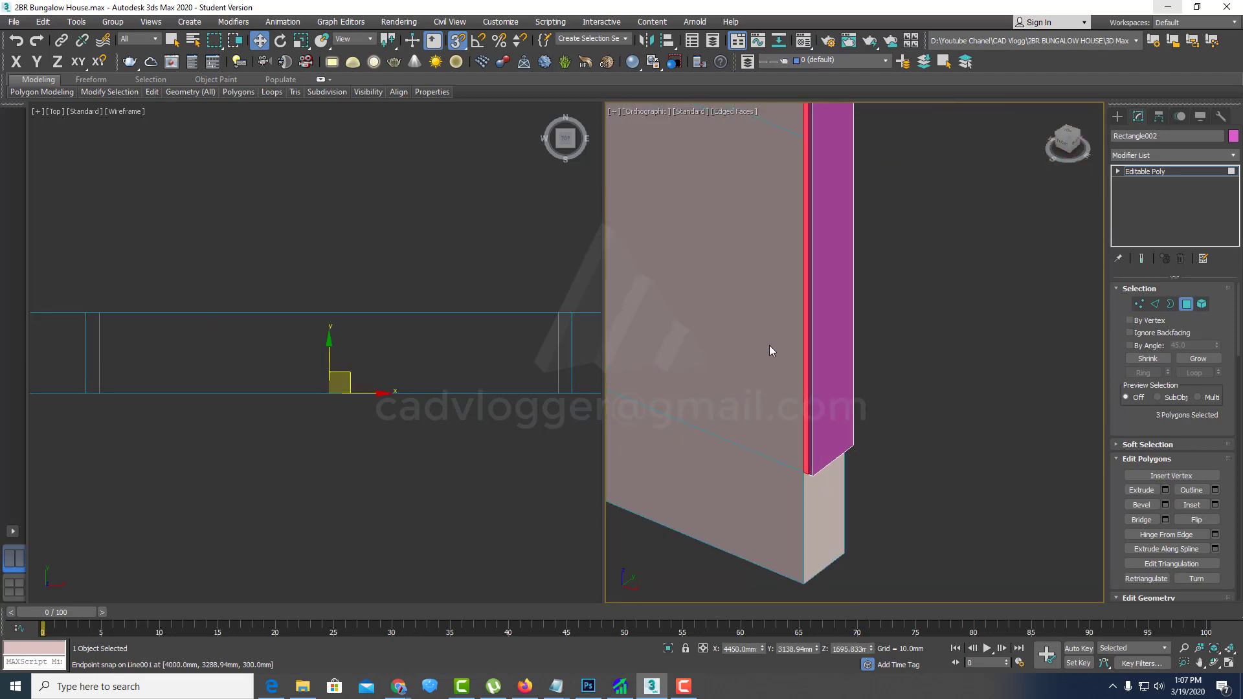
right_click(780, 335)
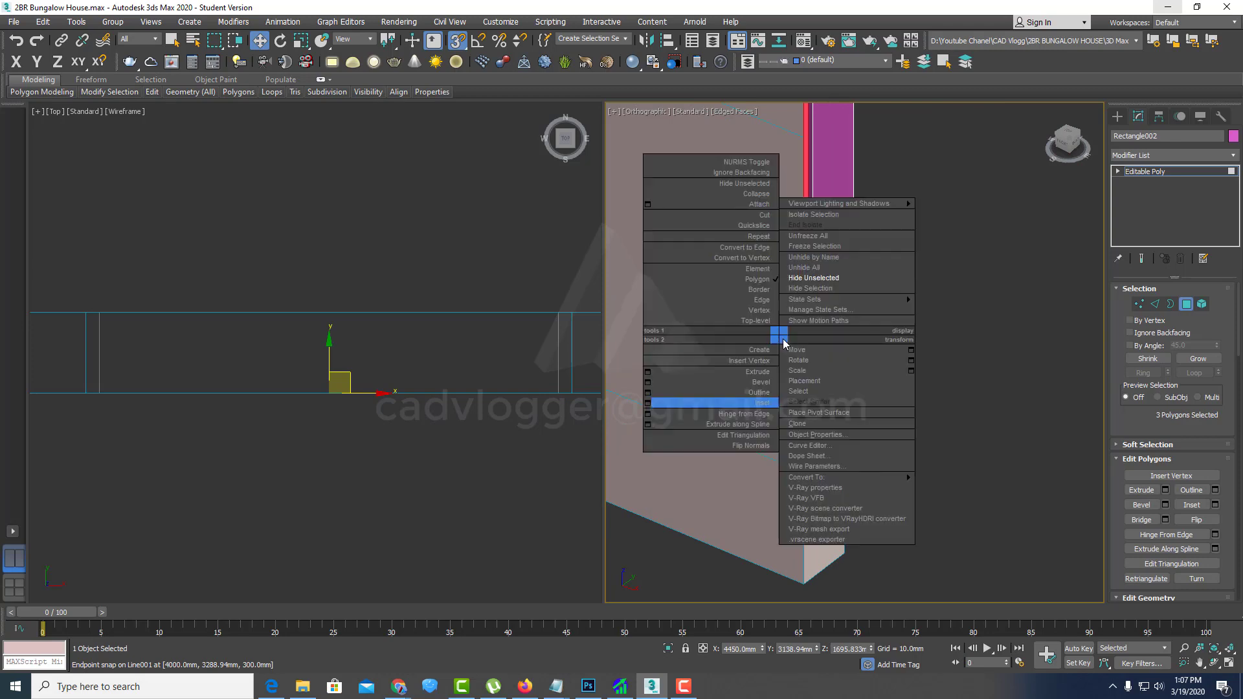
left_click(648, 371)
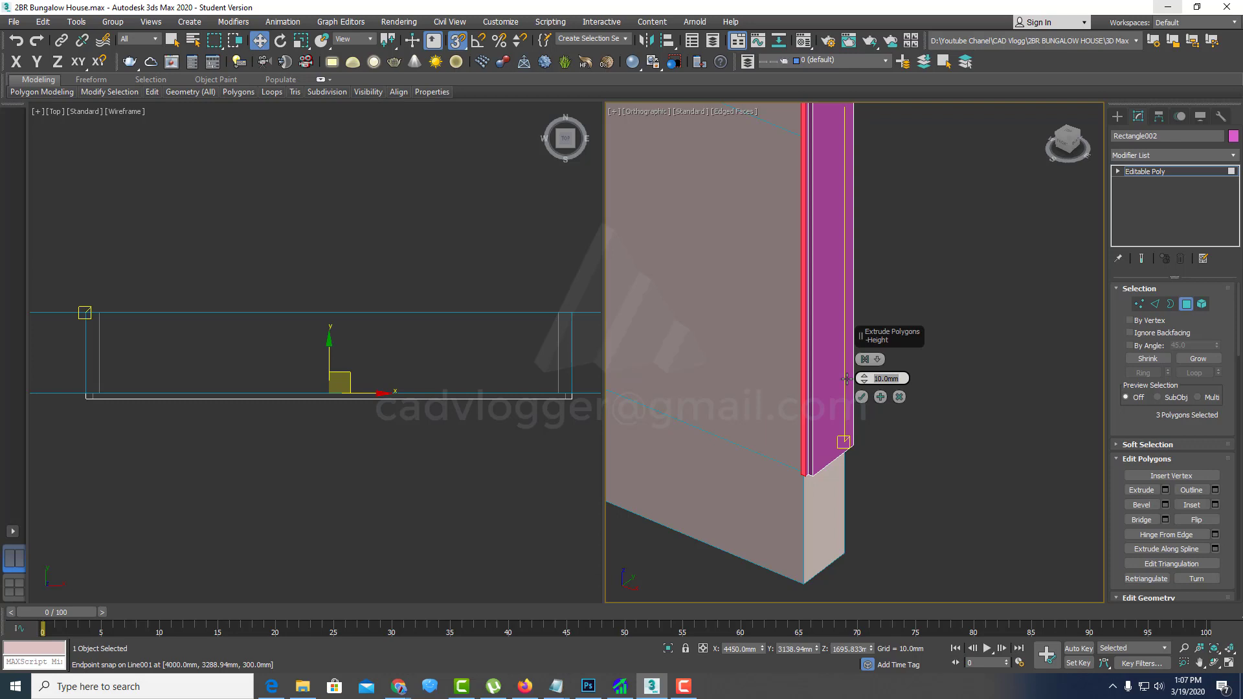
left_click(862, 397)
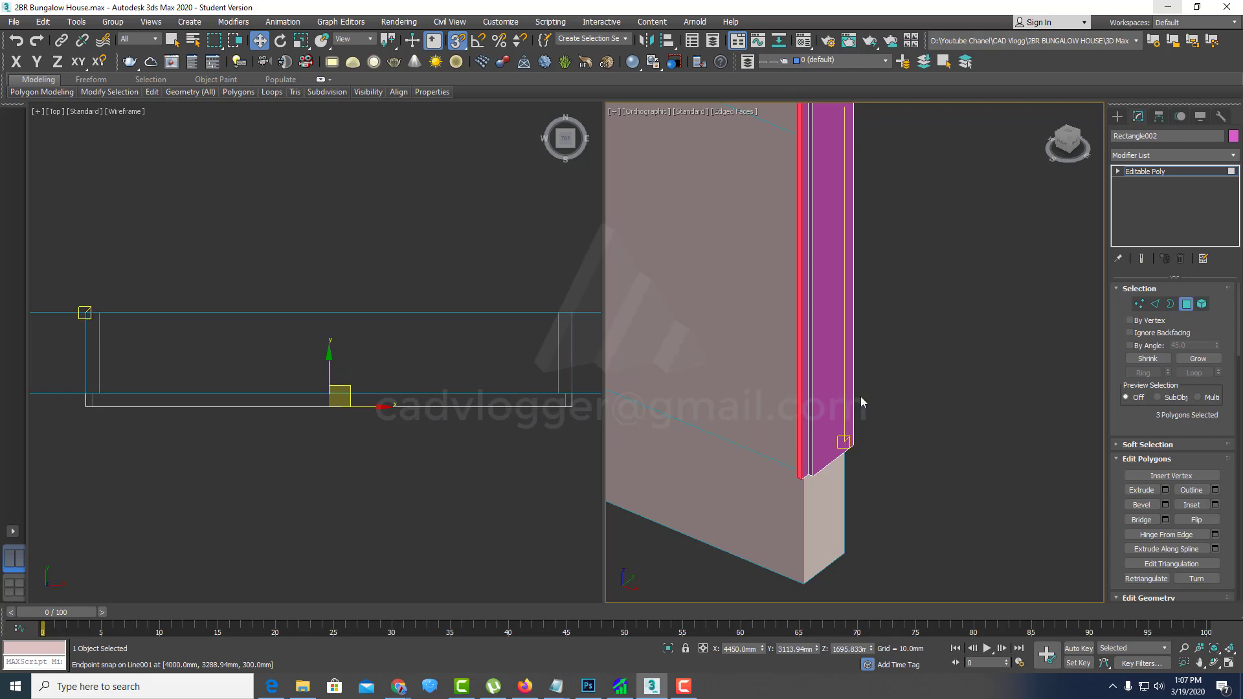
Step: Select the door frame's head face and add the jamb face
scroll(802, 382, "down", 3)
scroll(802, 381, "down", 3)
scroll(802, 222, "up", 3)
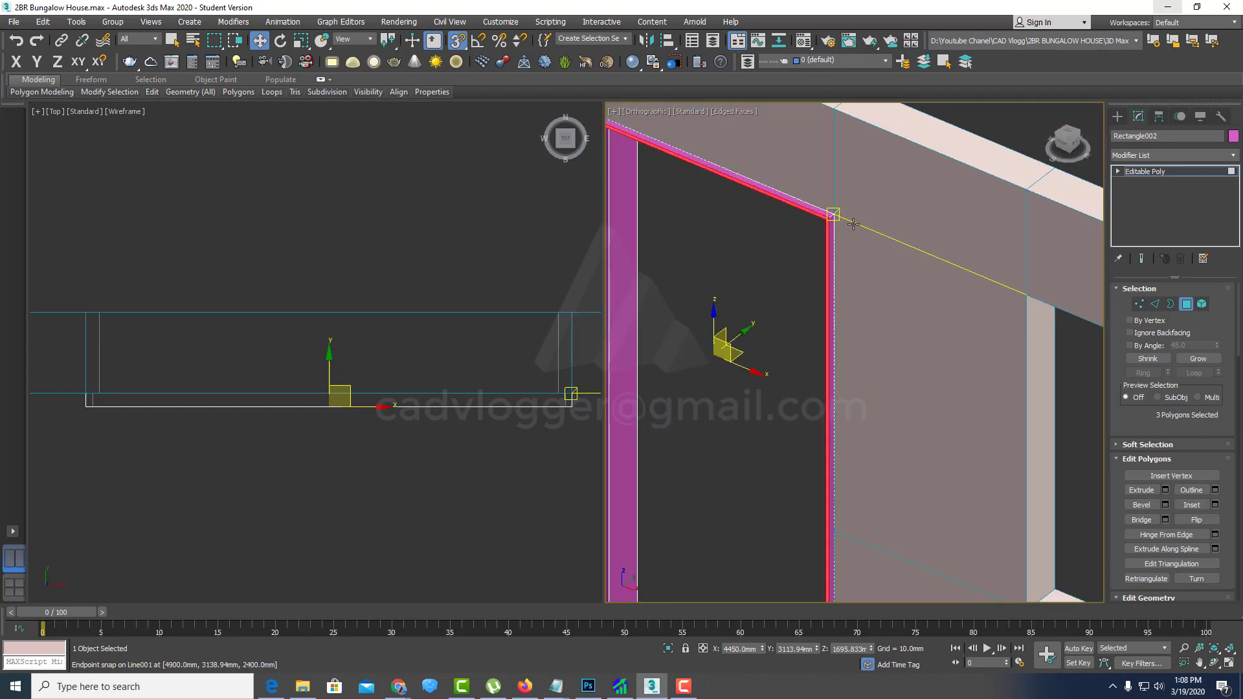
scroll(802, 222, "up", 3)
left_click(801, 222)
scroll(802, 222, "down", 2)
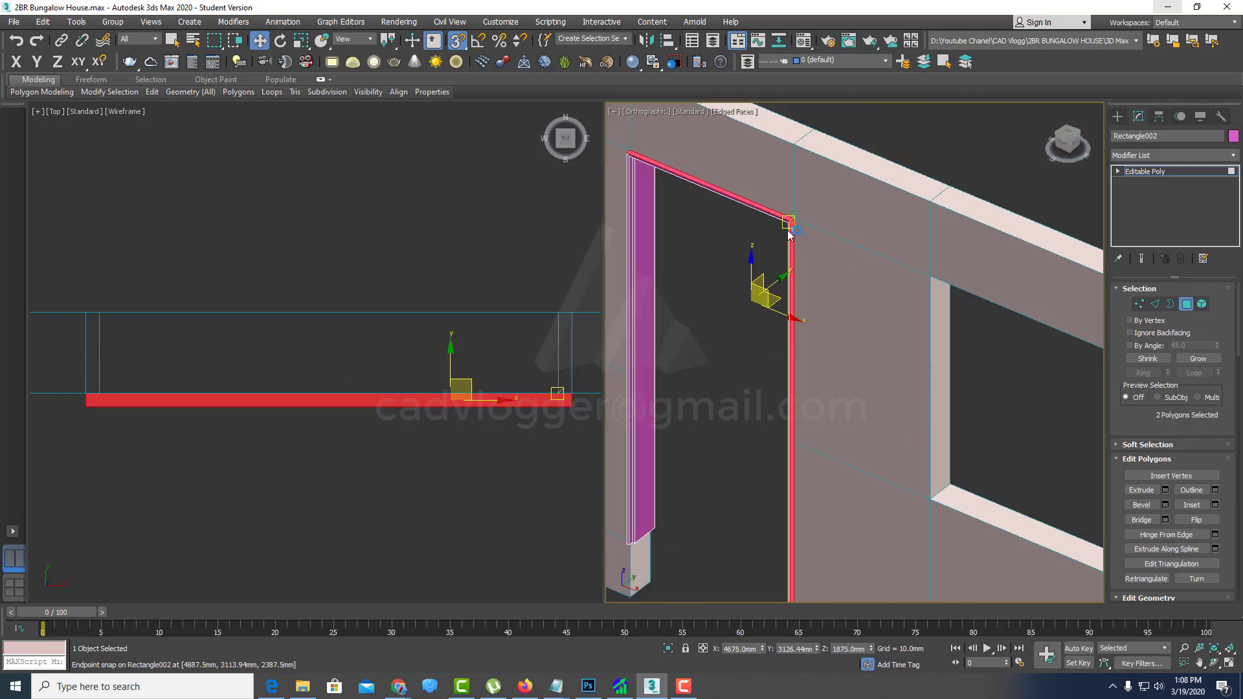
scroll(802, 222, "down", 3)
scroll(714, 254, "up", 2)
scroll(713, 254, "up", 3)
scroll(721, 225, "up", 2)
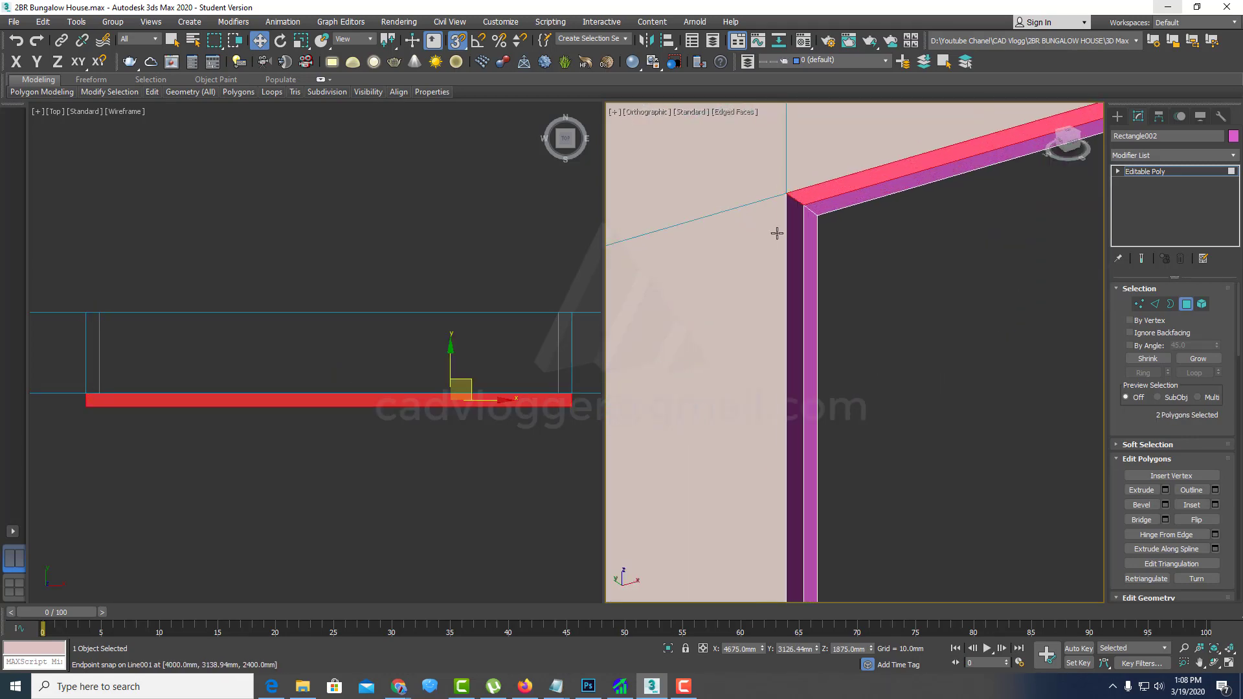
left_click(794, 222, "ctrl")
scroll(768, 233, "down", 3)
scroll(768, 263, "down", 2)
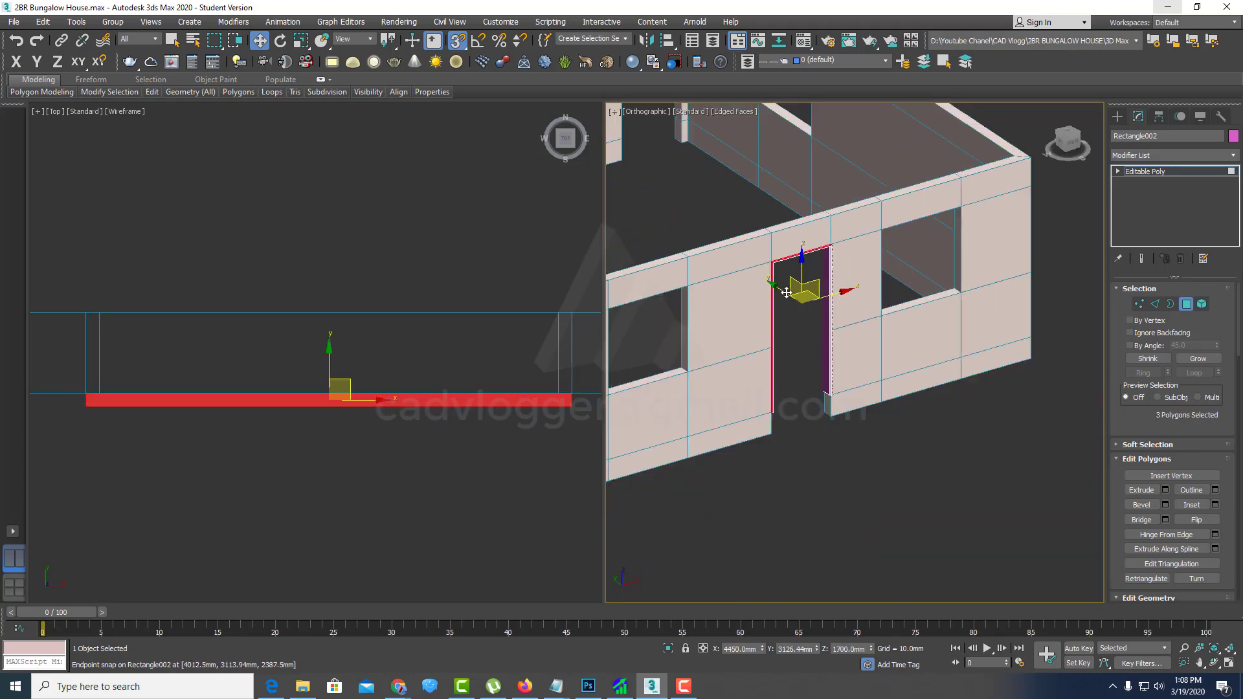
scroll(750, 308, "up", 2)
scroll(750, 308, "down", 2)
Step: Try Extrude settings on the frame faces with Local Normal type, then cancel
middle_click_drag(750, 308, 864, 292, "alt")
scroll(864, 292, "up", 3)
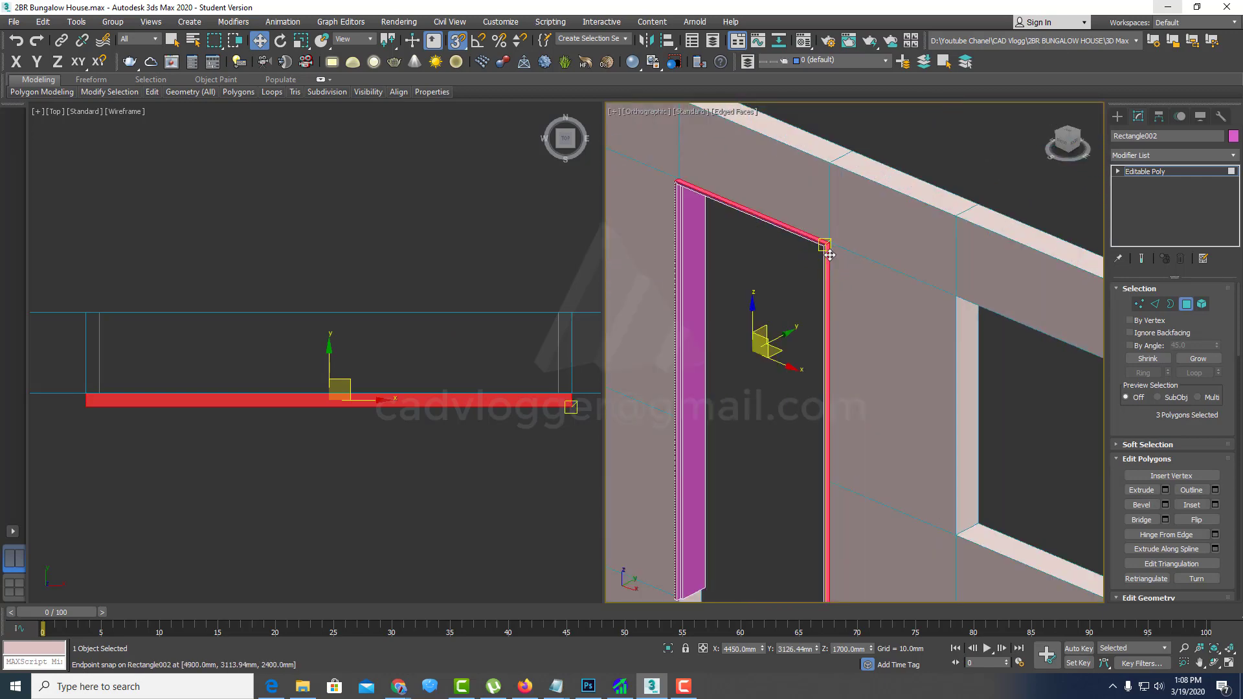
scroll(821, 254, "up", 2)
scroll(821, 254, "down", 3)
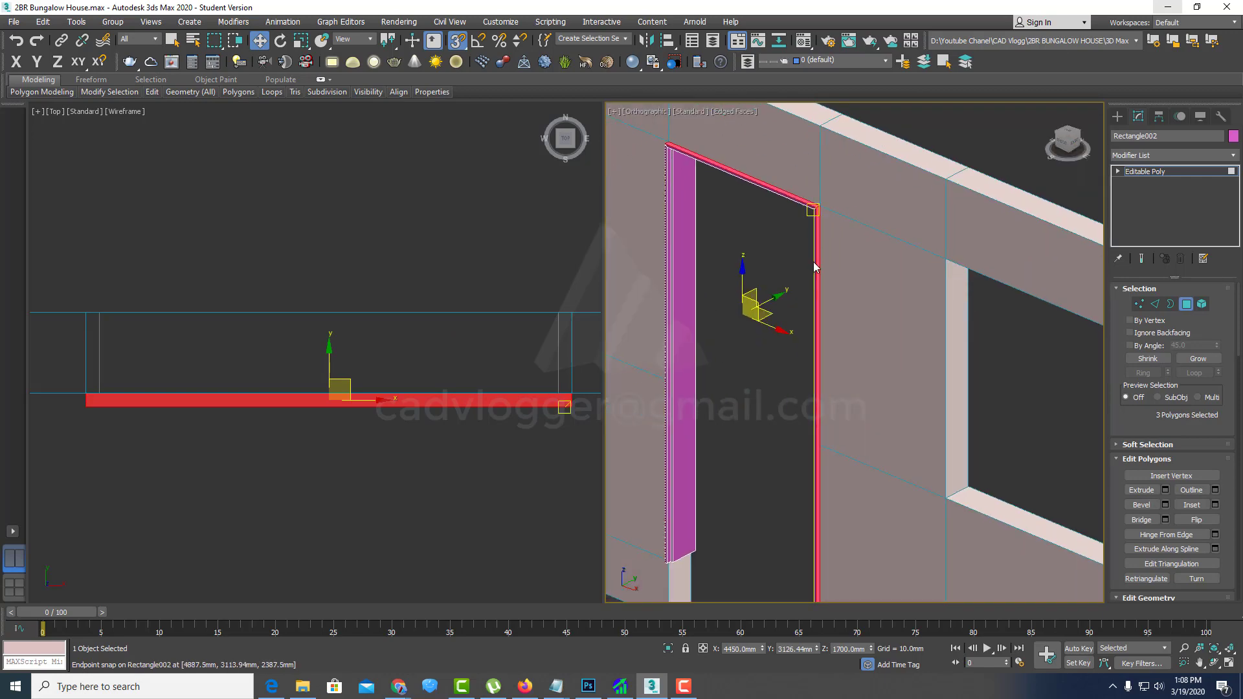
scroll(812, 269, "up", 2)
scroll(815, 256, "up", 1)
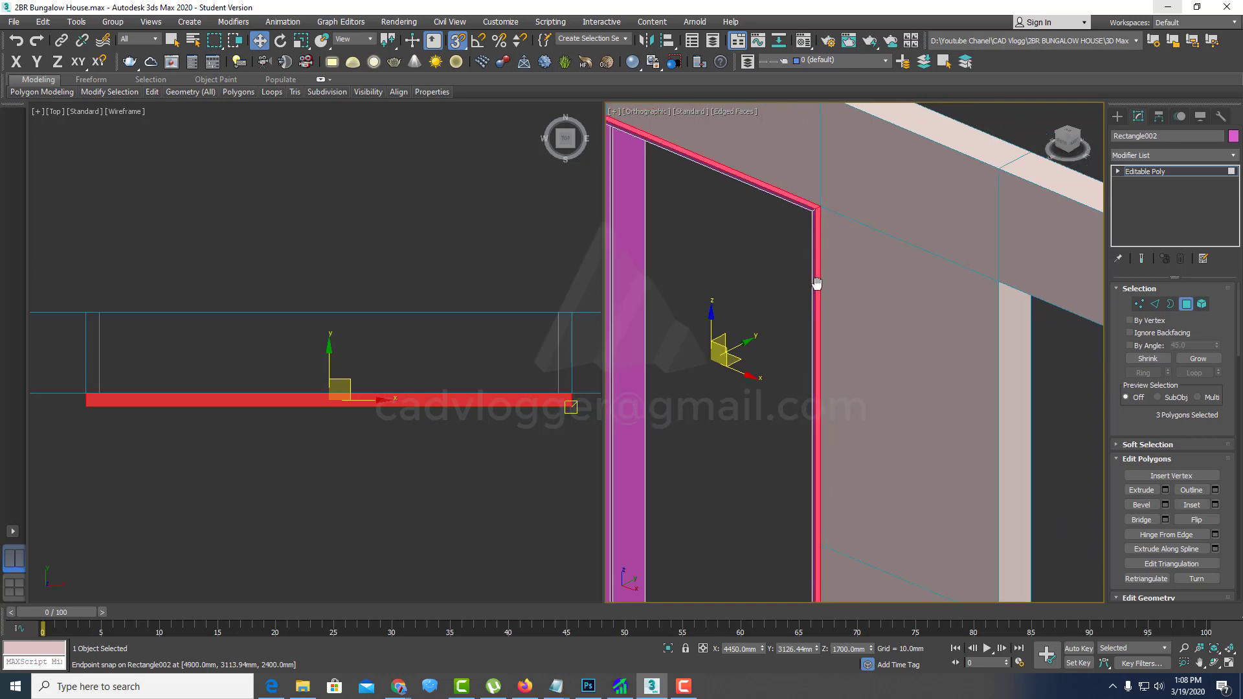
scroll(818, 255, "up", 2)
right_click(819, 253)
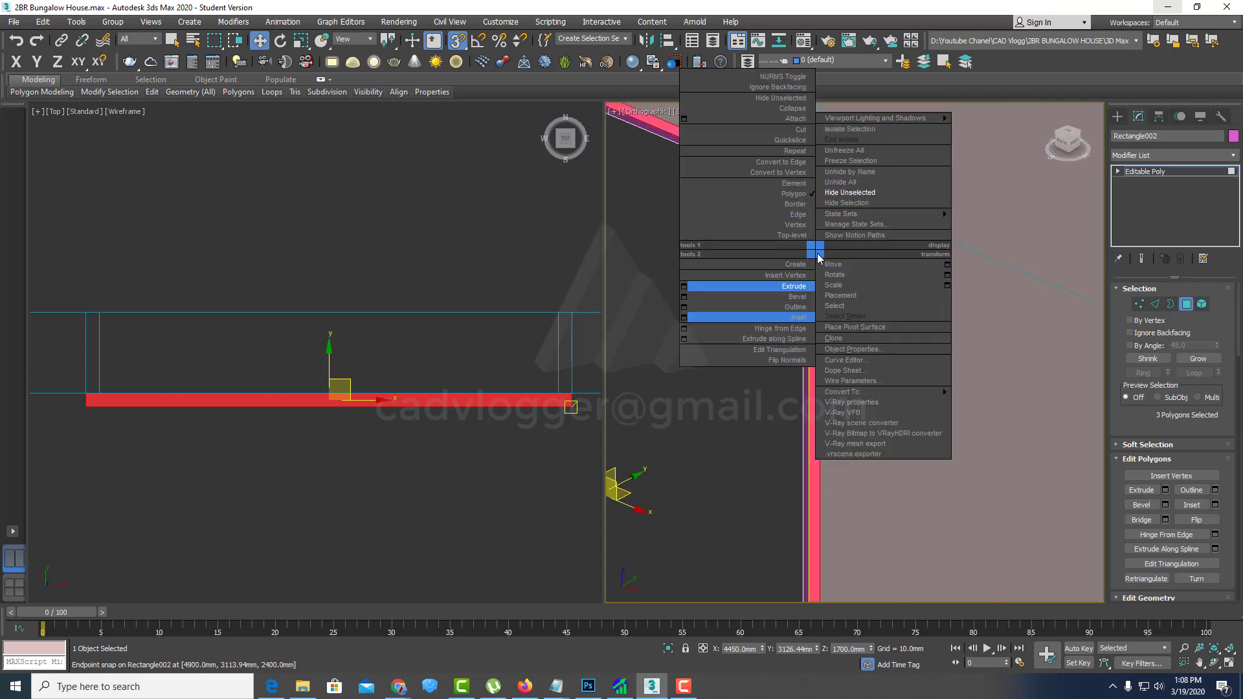
left_click(685, 287)
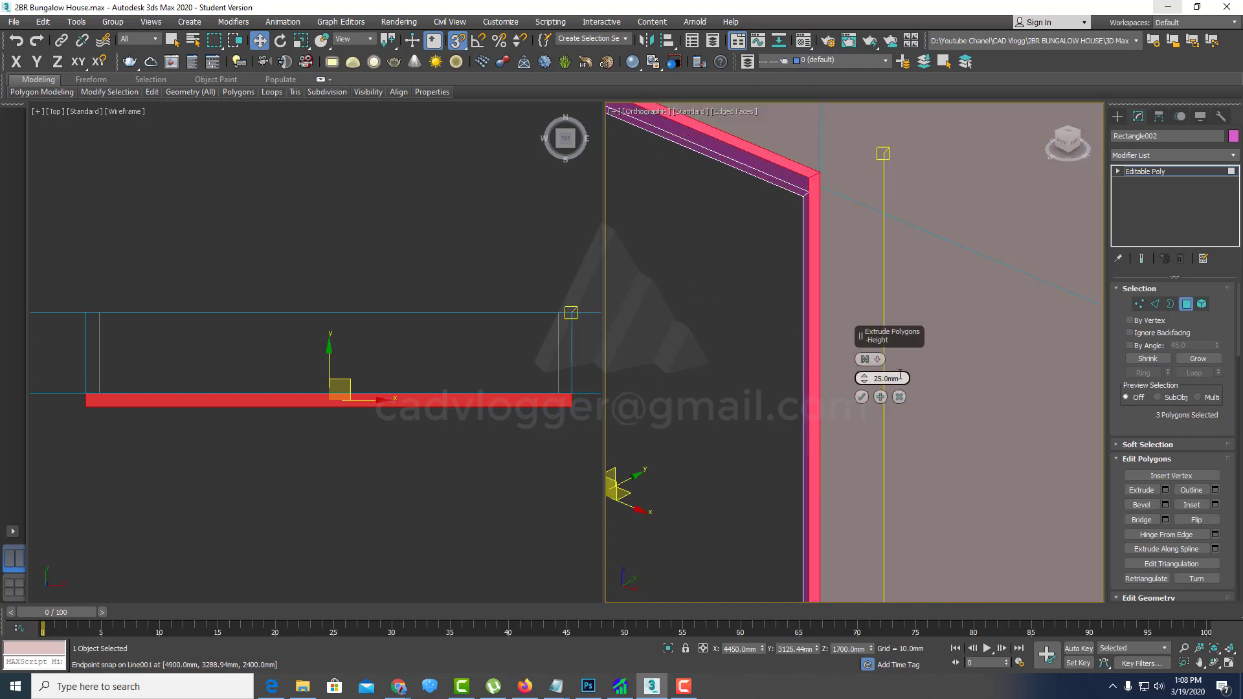
scroll(812, 278, "down", 2)
scroll(787, 278, "down", 1)
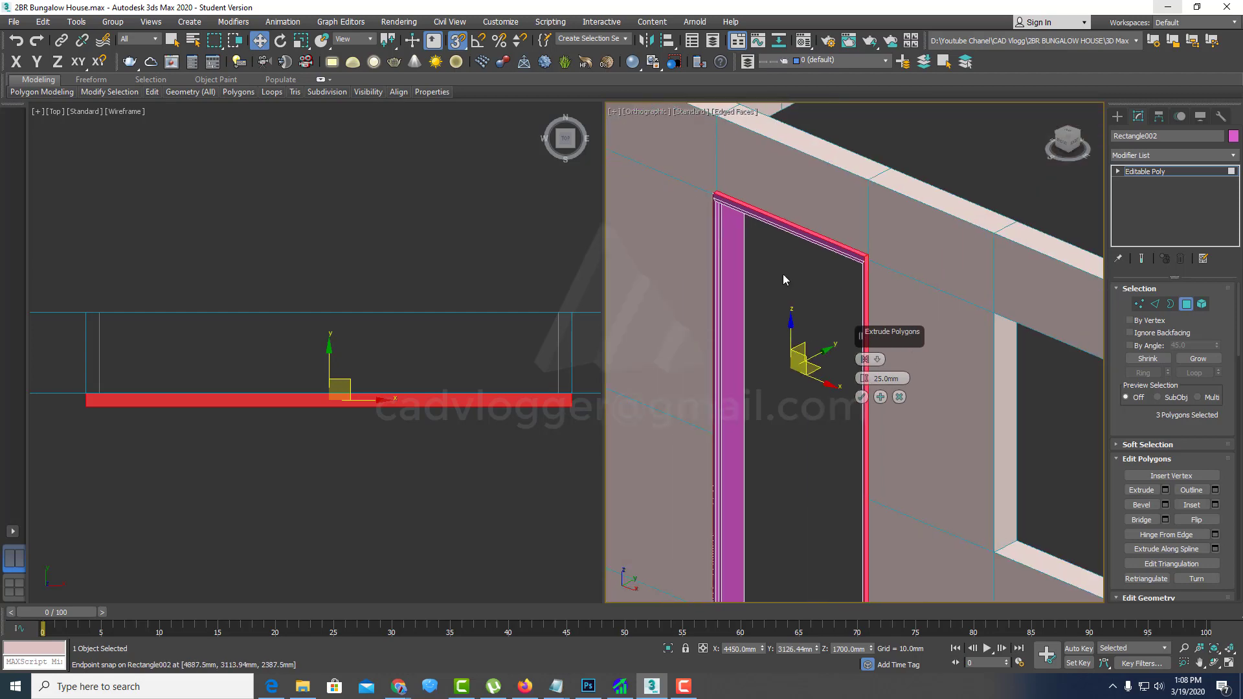
scroll(789, 222, "up", 2)
scroll(704, 243, "up", 4)
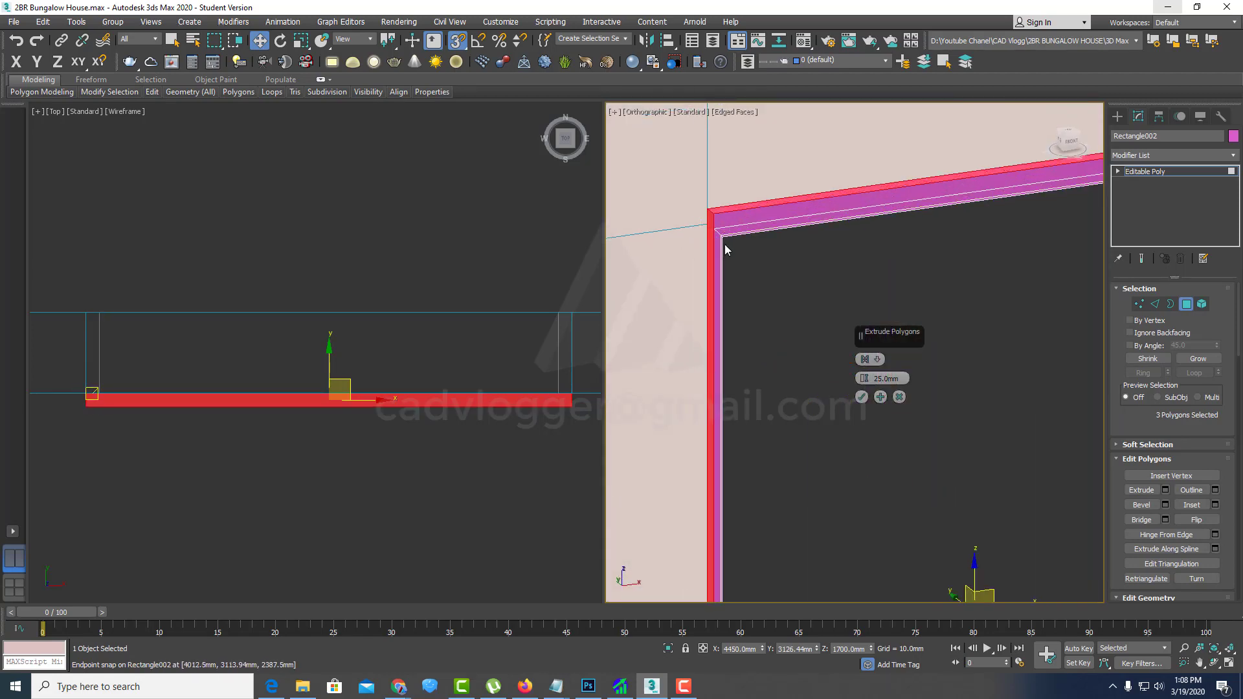
scroll(718, 237, "down", 3)
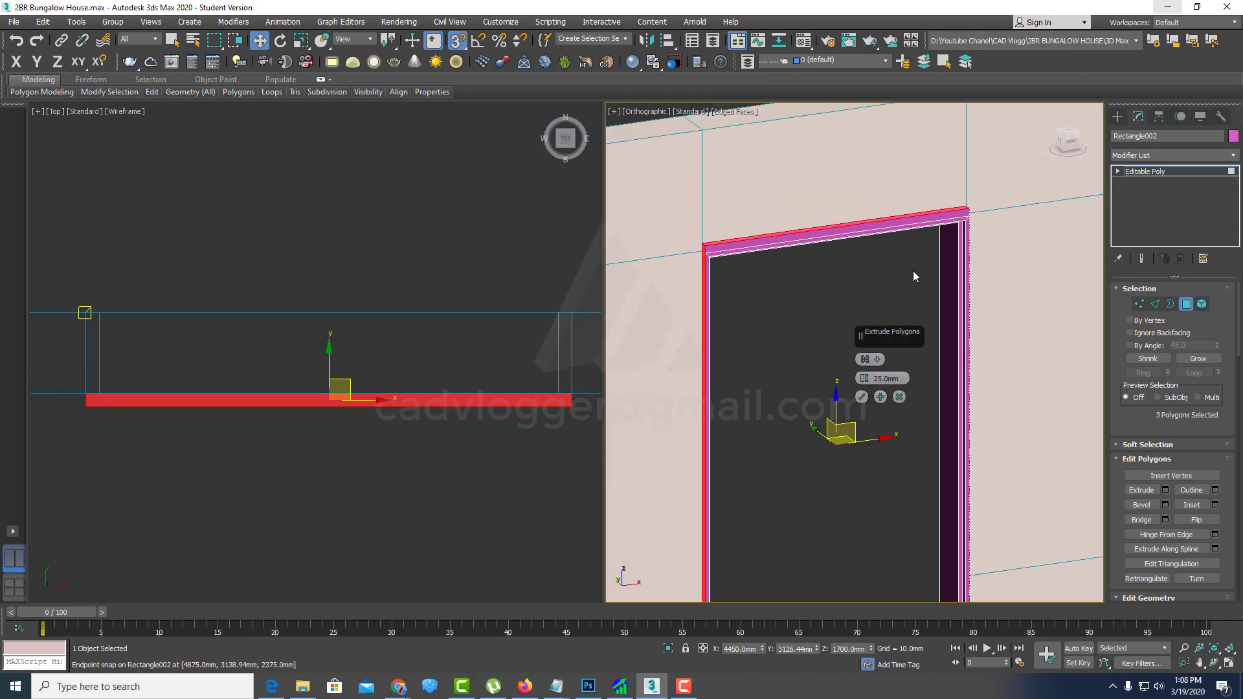
scroll(754, 327, "up", 2)
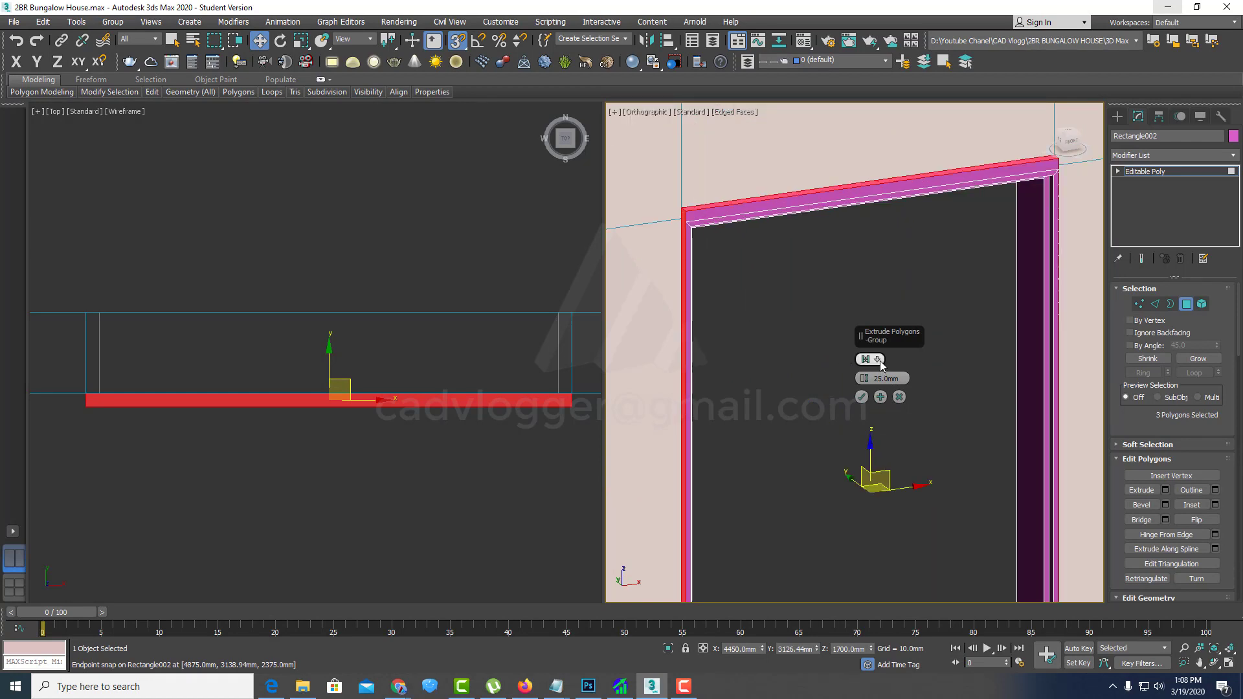
left_click(900, 401)
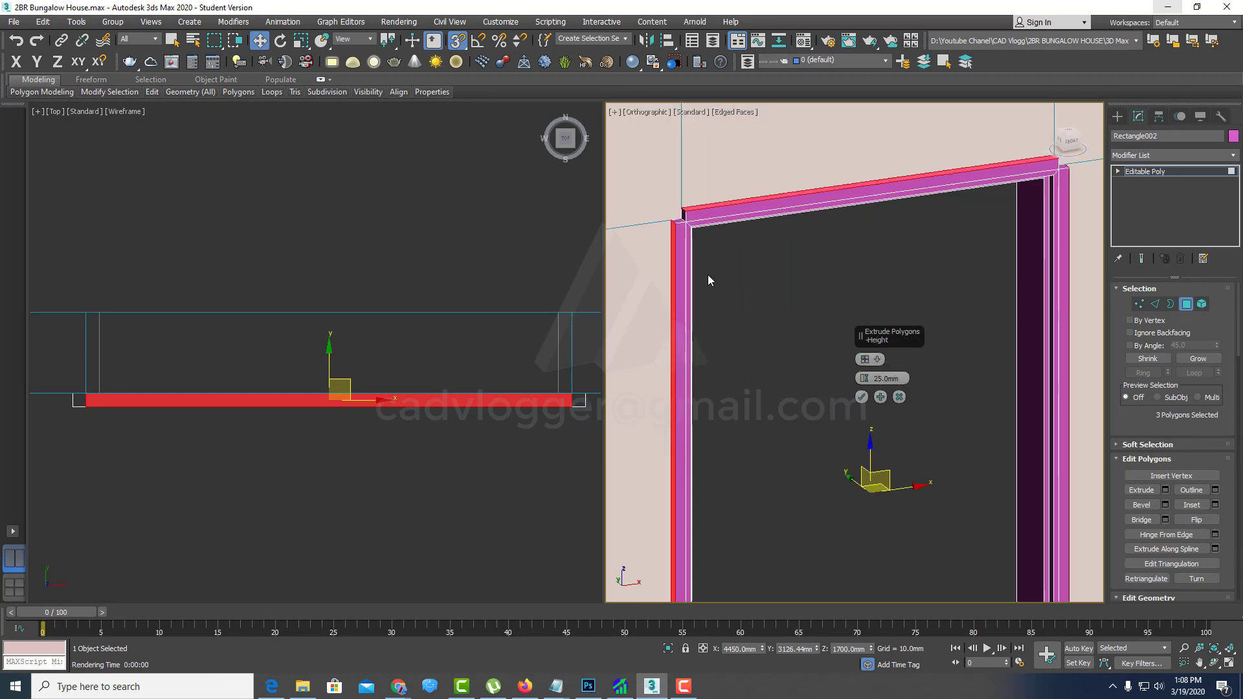
scroll(683, 240, "up", 2)
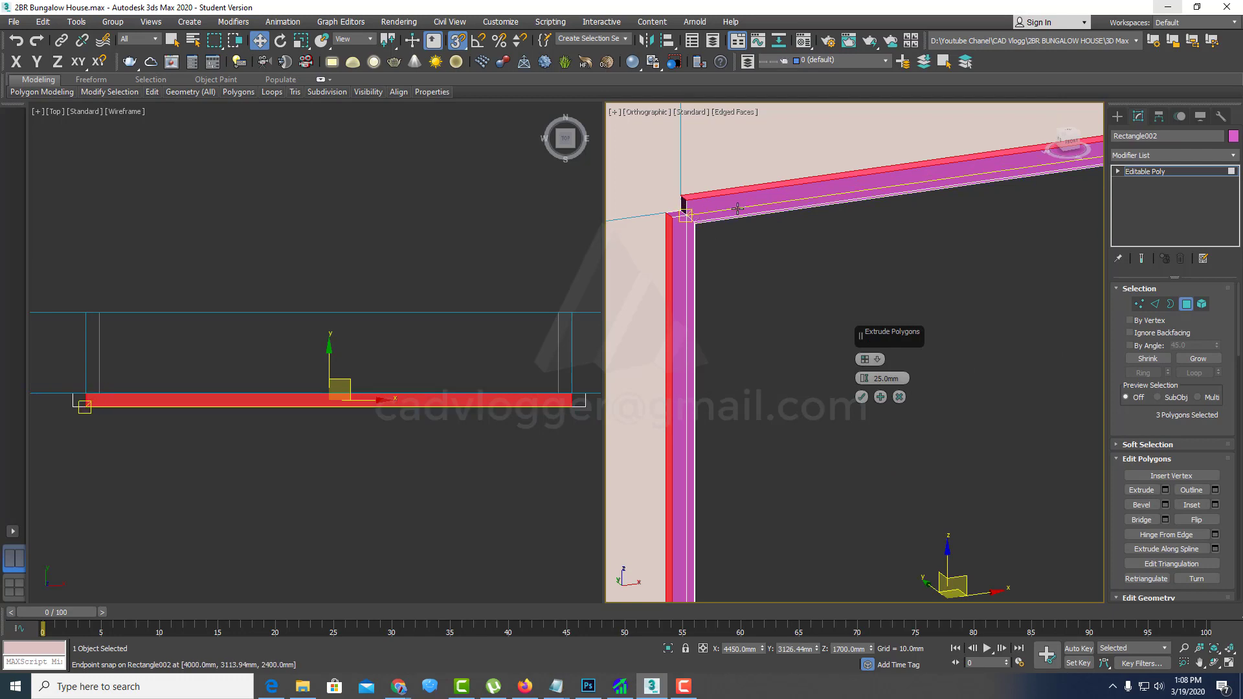
left_click(870, 360)
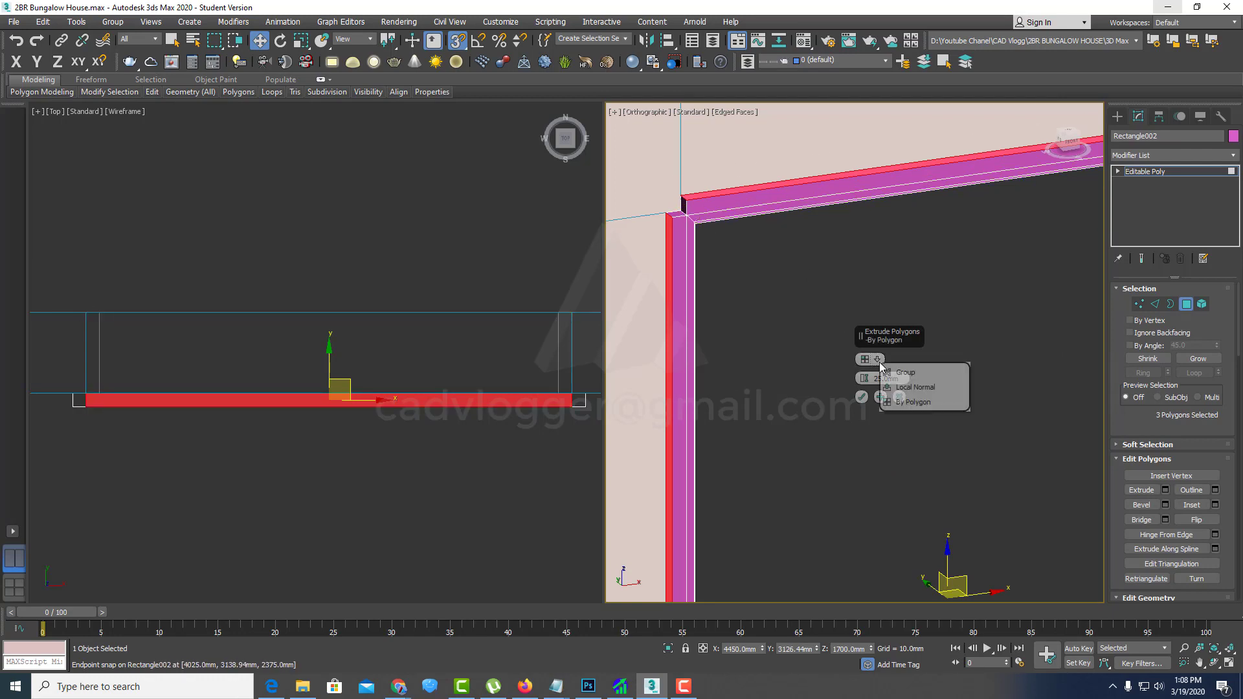
left_click(905, 387)
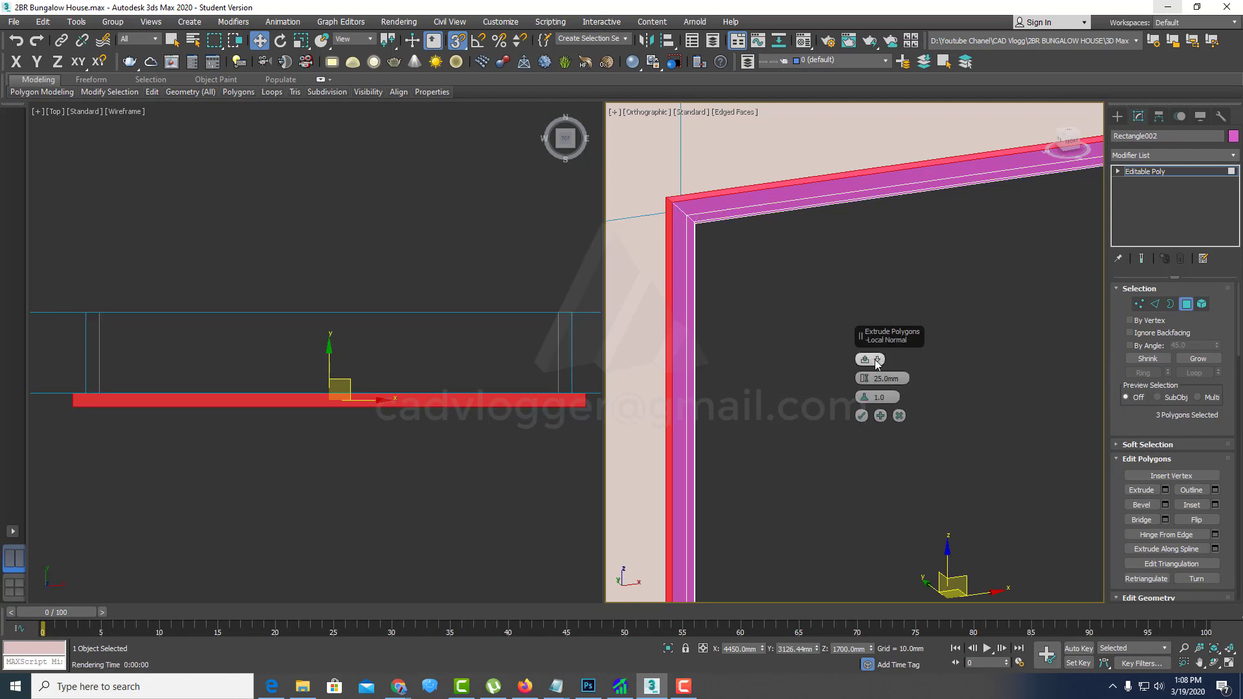
left_click(877, 360)
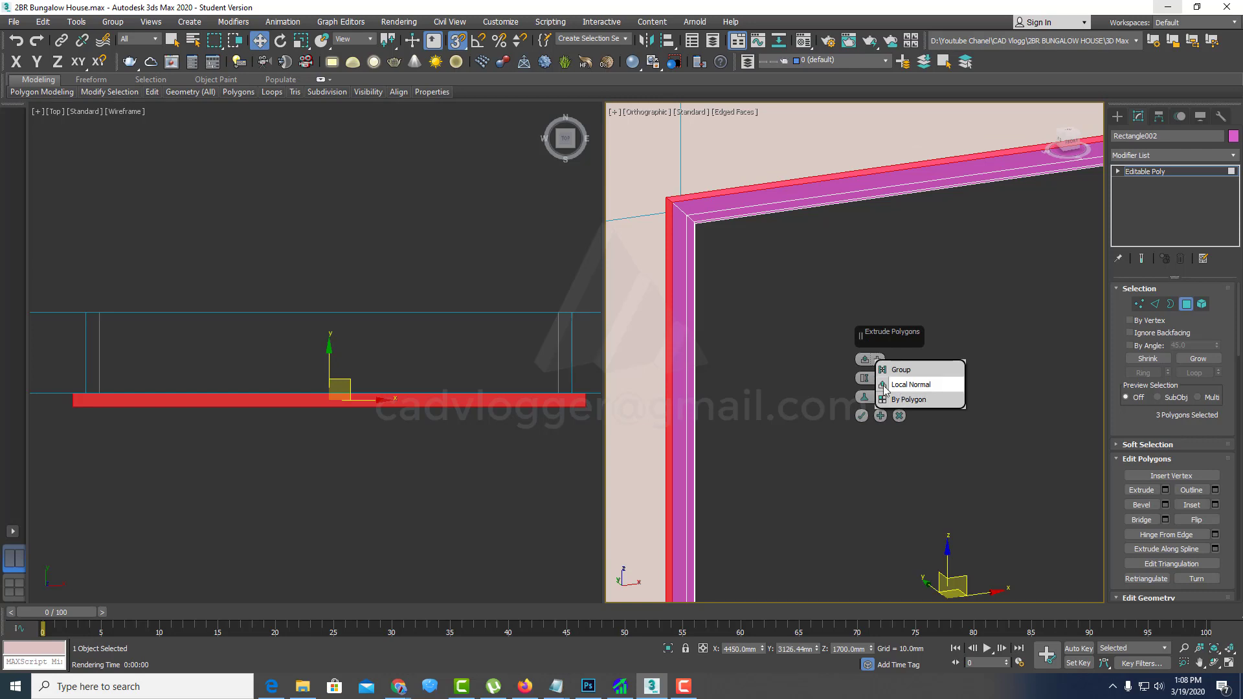
right_click(729, 340)
Step: Re-extrude the frame faces and commit the 25 mm extrusion
right_click(698, 257)
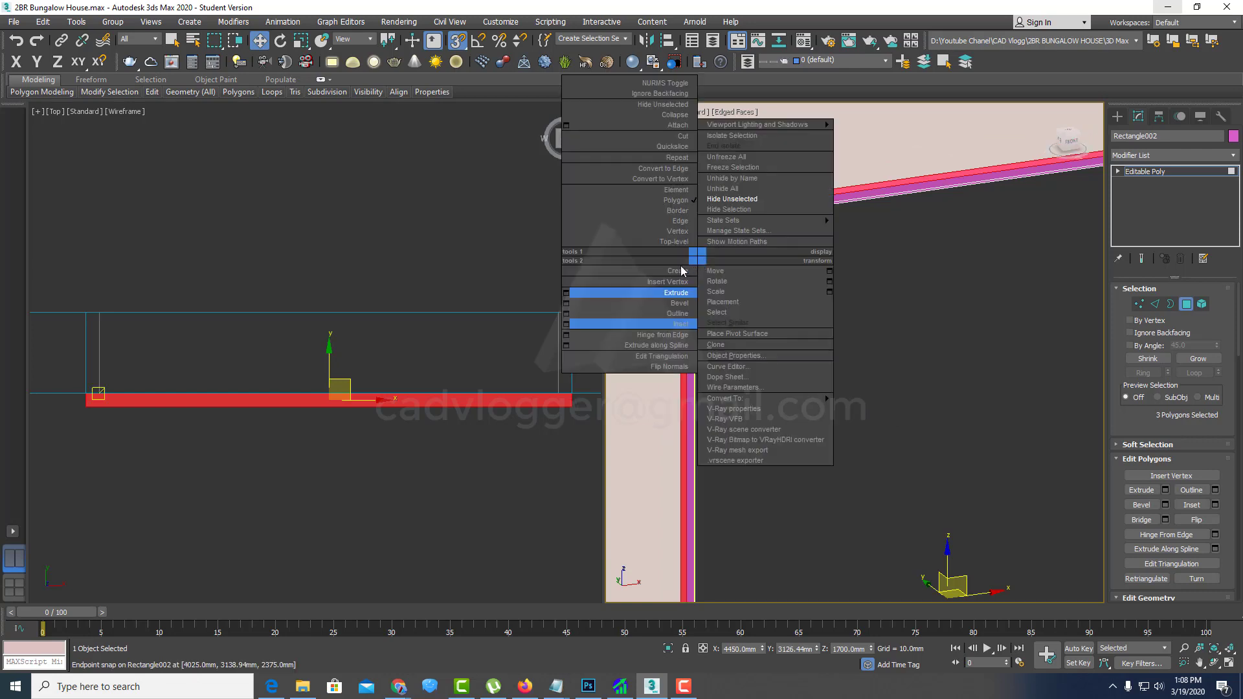
left_click(574, 293)
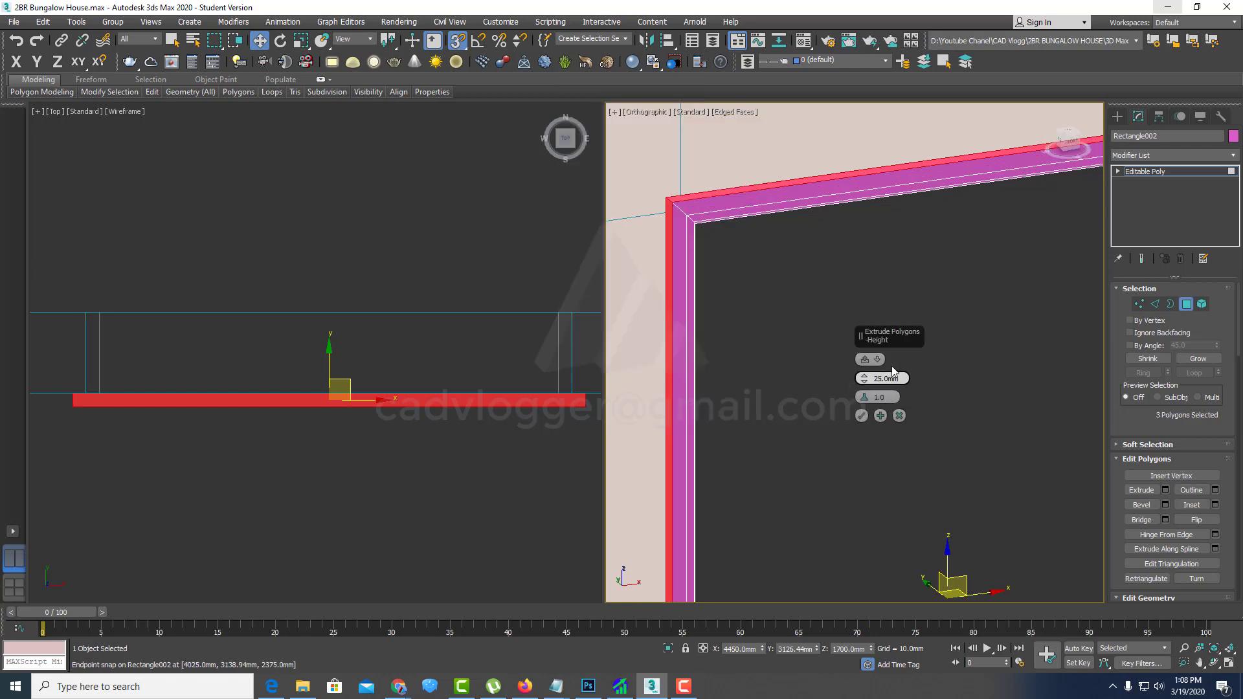
left_click(862, 416)
Step: Select the narrow outer faces of the left jamb, the head and the right jamb
scroll(752, 363, "down", 3)
middle_click_drag(805, 389, 743, 386, "alt")
scroll(758, 306, "up", 3)
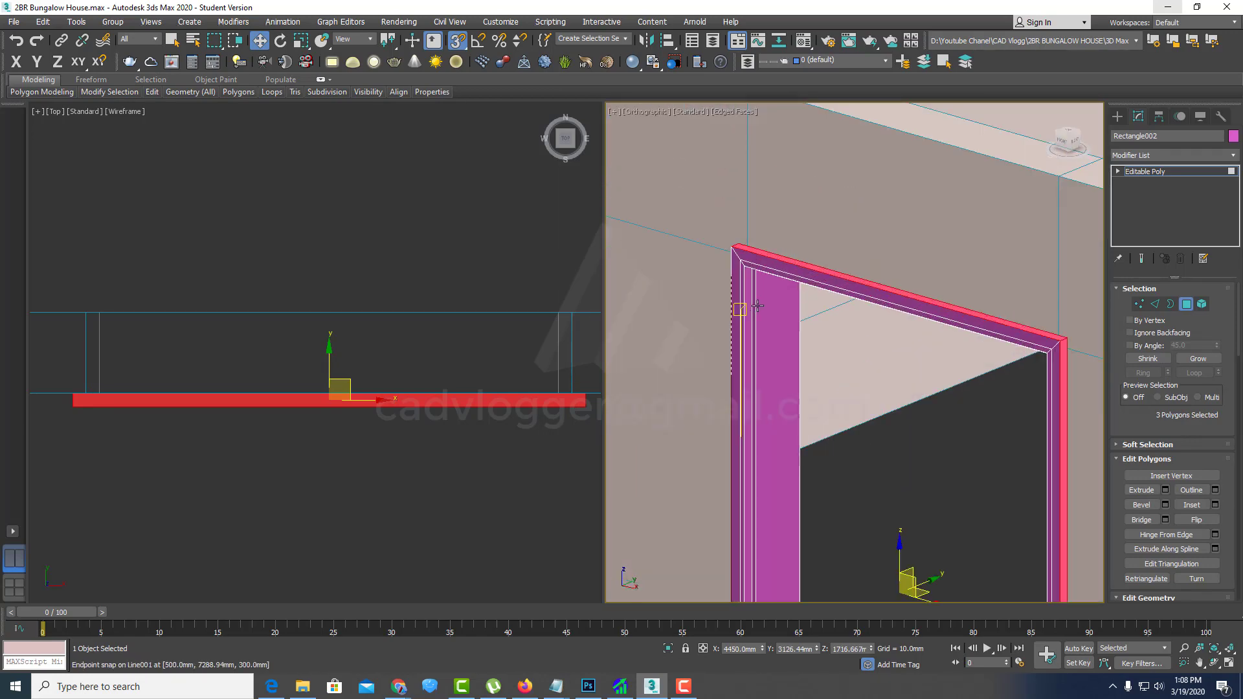
scroll(758, 306, "down", 3)
scroll(760, 487, "up", 3)
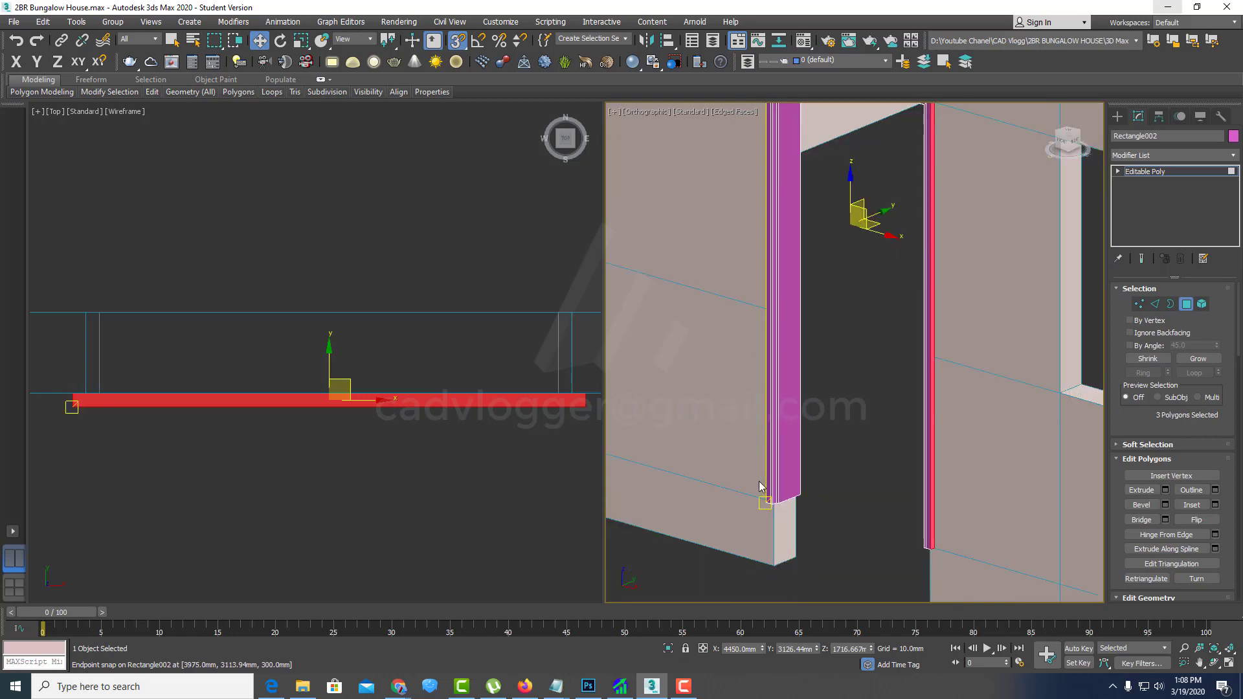
scroll(761, 487, "up", 3)
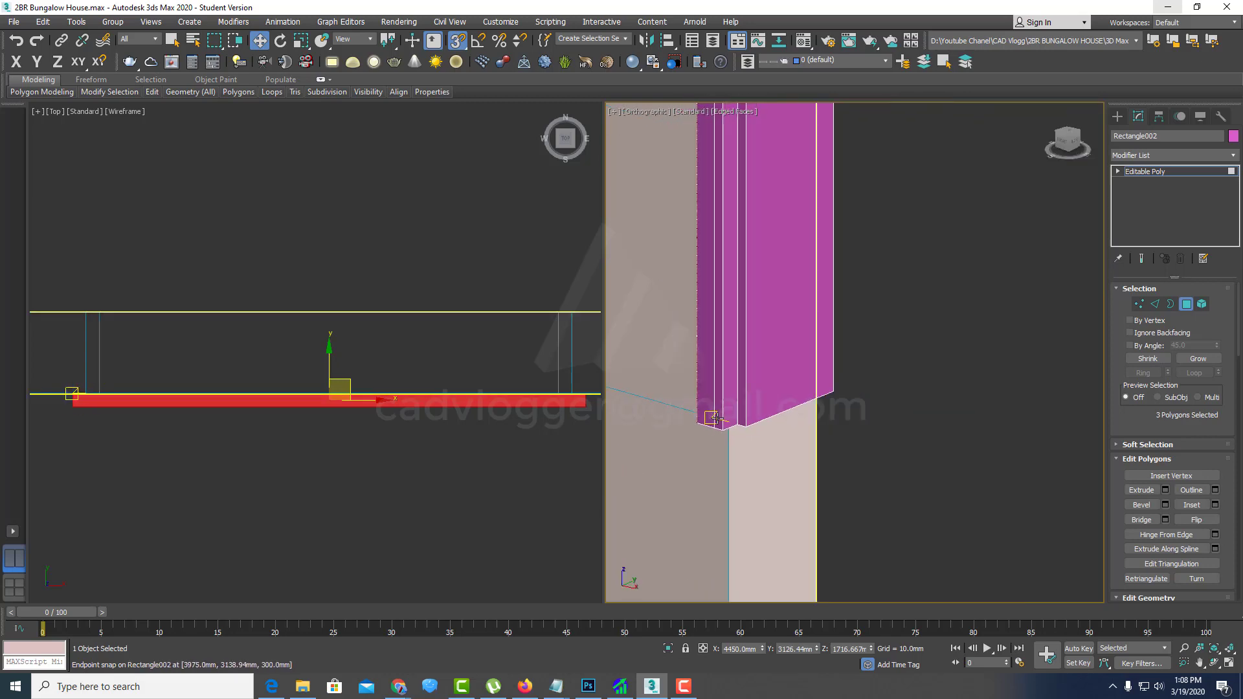
scroll(712, 418, "down", 2)
scroll(708, 414, "down", 1)
scroll(706, 411, "up", 1)
left_click(704, 408)
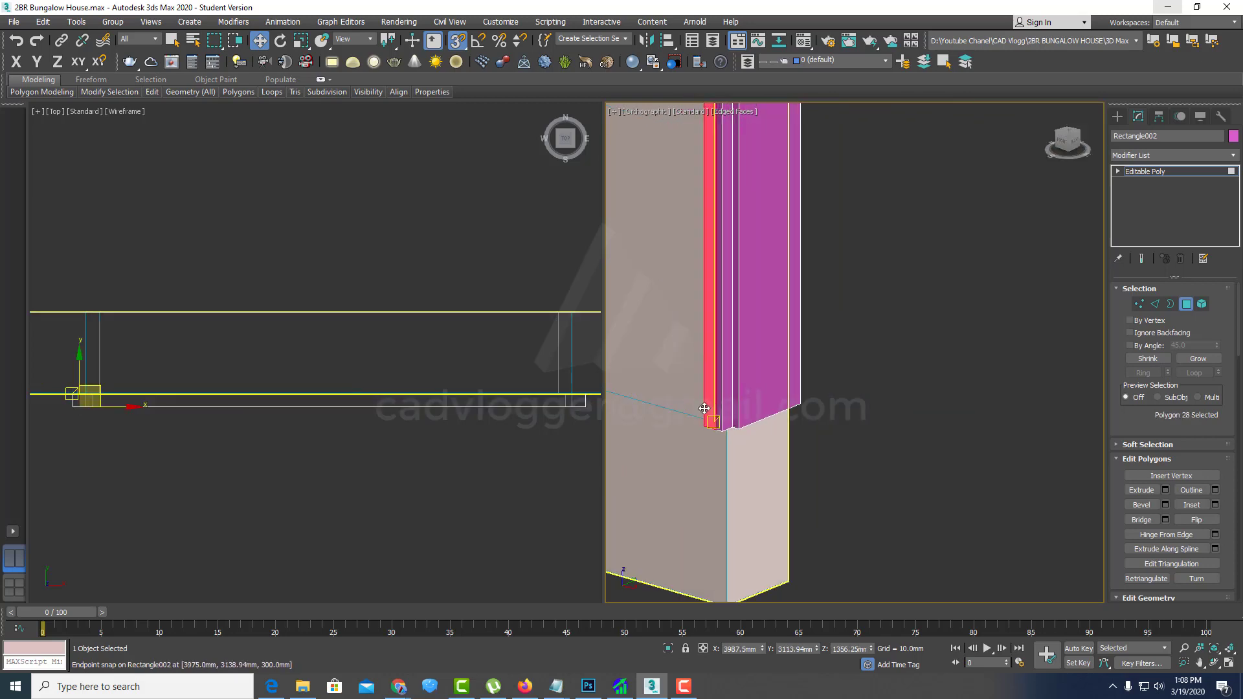
scroll(712, 362, "down", 3)
scroll(699, 233, "up", 4)
left_click(696, 225, "ctrl")
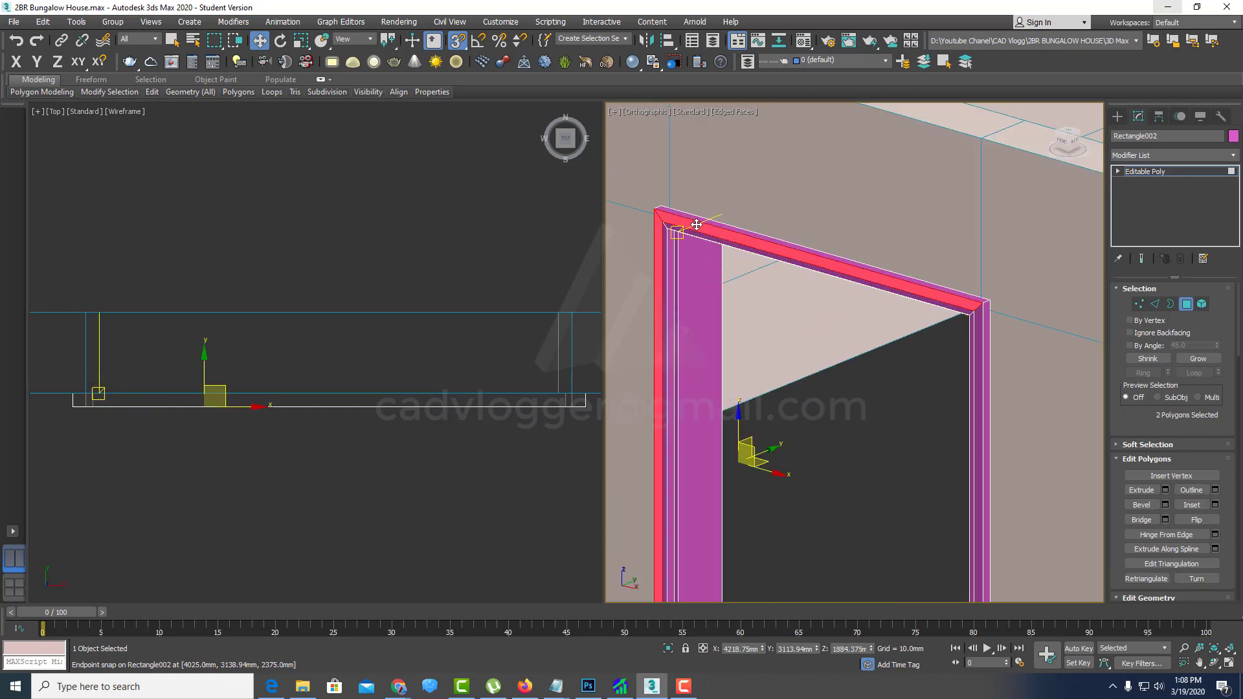
scroll(861, 272, "down", 3)
scroll(861, 271, "up", 3)
left_click(857, 298, "ctrl")
scroll(838, 312, "down", 2)
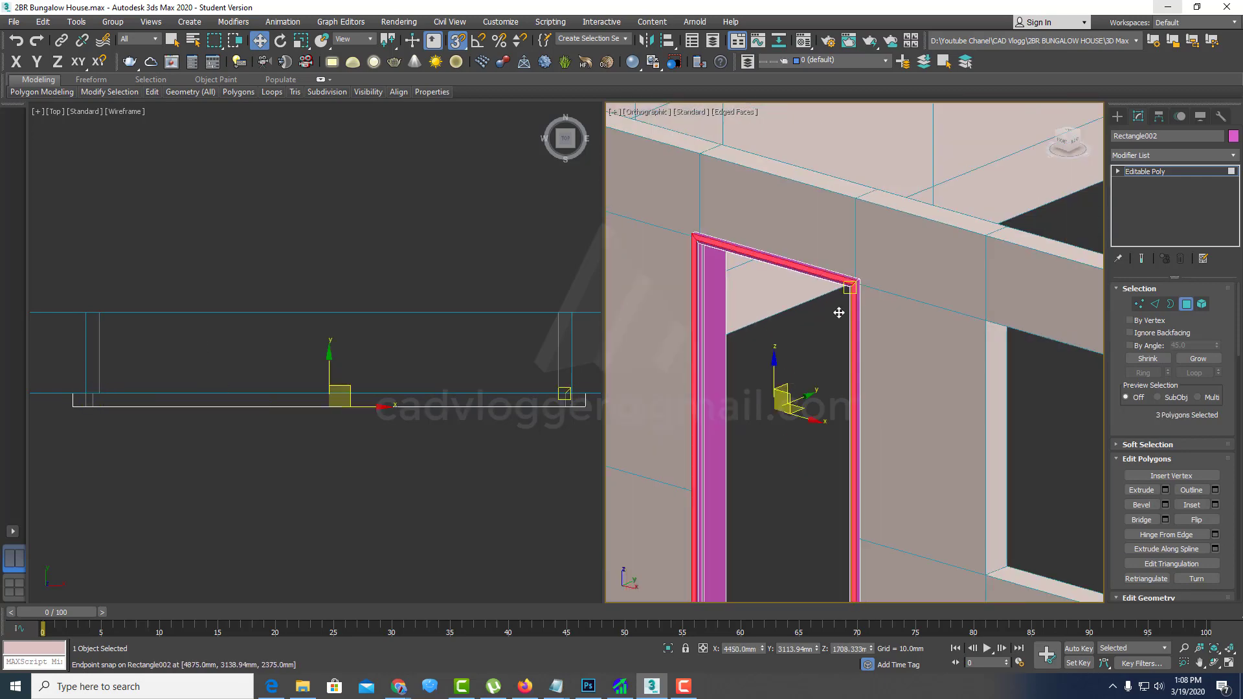
scroll(838, 312, "down", 3)
middle_click_drag(768, 374, 824, 536, "alt")
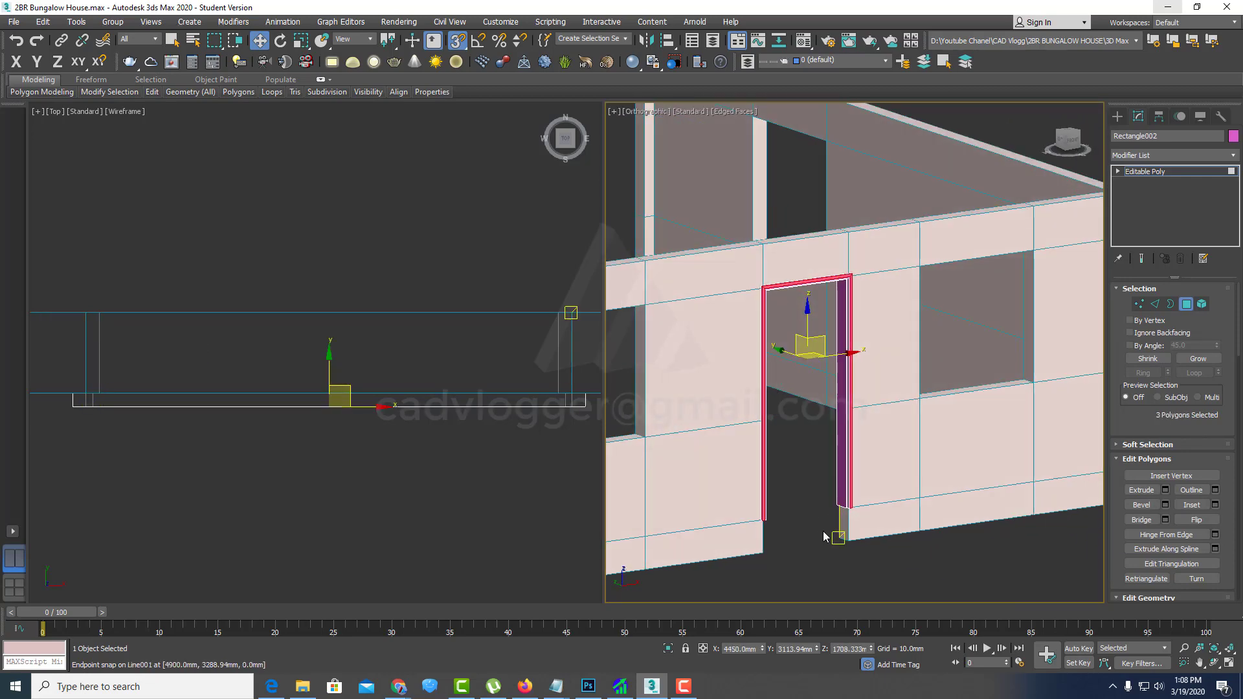
Step: Extrude the three selected casing faces 25 mm
scroll(821, 490, "up", 3)
scroll(864, 464, "up", 2)
right_click(864, 463)
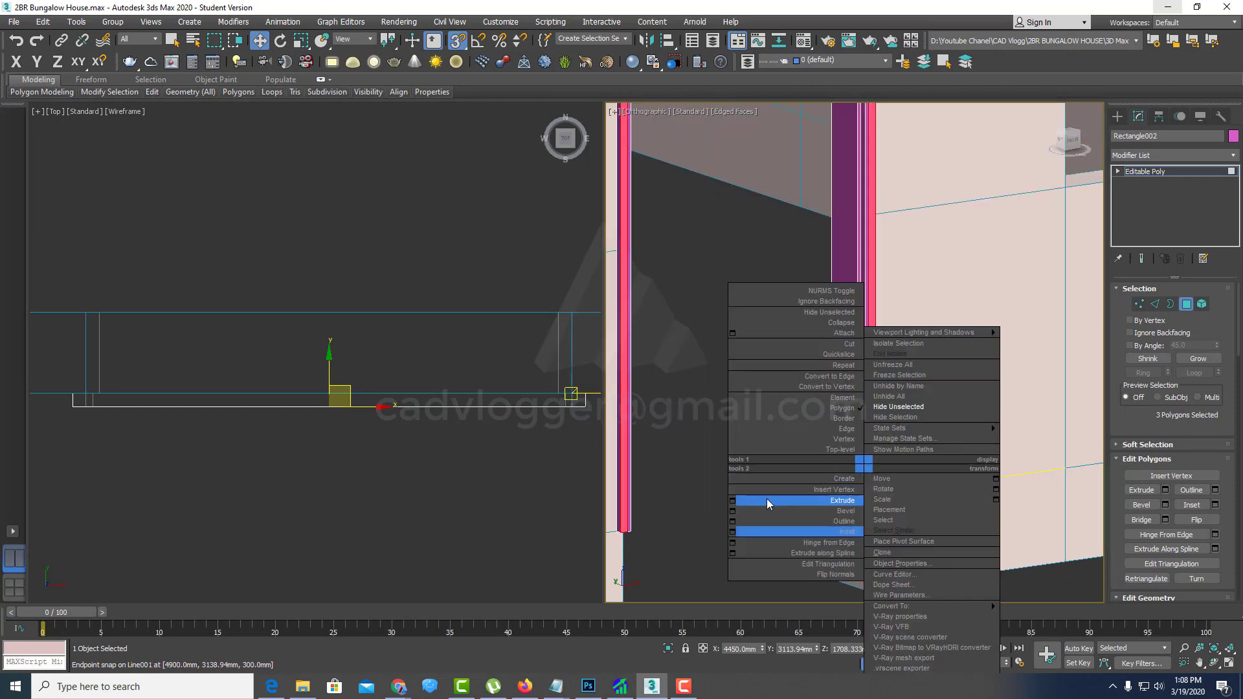
left_click(732, 500)
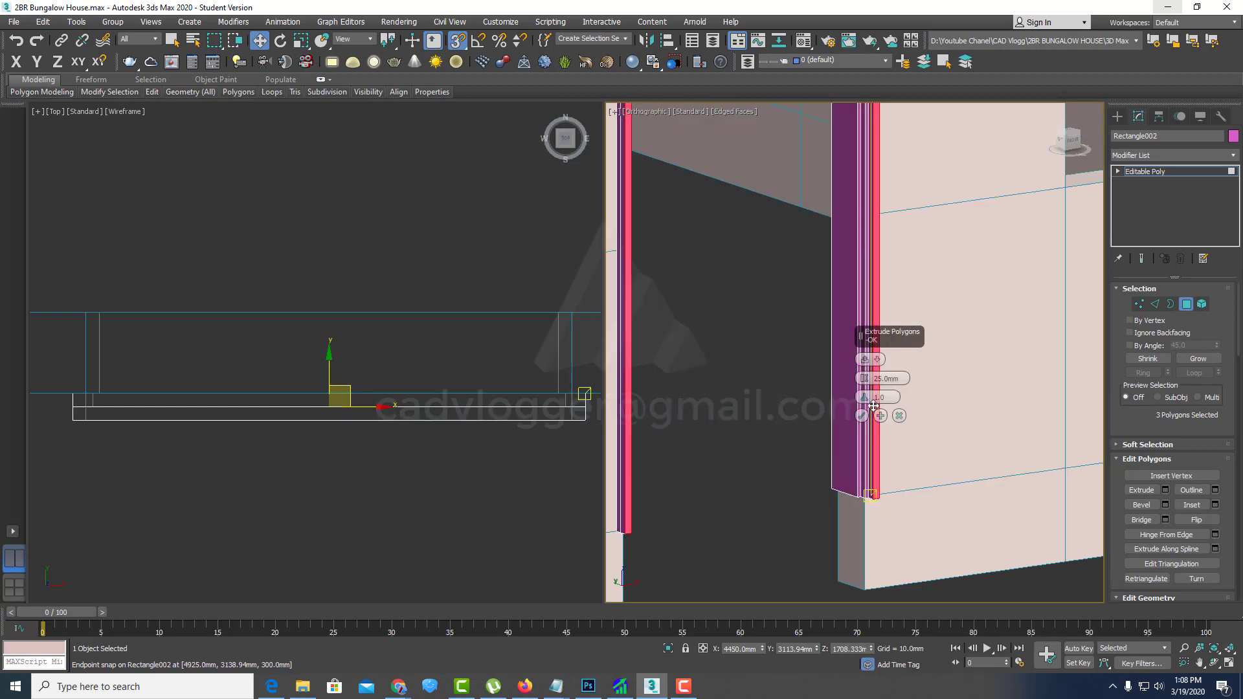
left_click(861, 416)
Step: Select the frame's top-right corner face and the remaining jamb faces
scroll(844, 415, "down", 3)
middle_click_drag(803, 368, 753, 374, "alt")
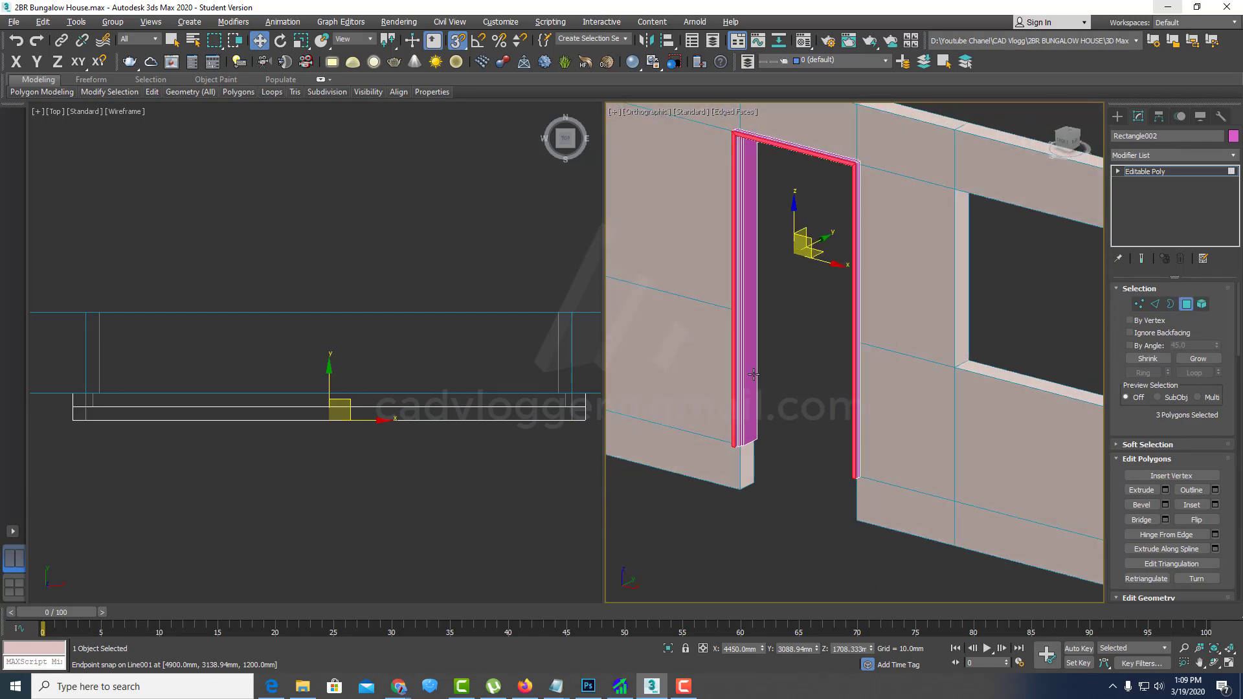
scroll(859, 169, "up", 5)
left_click(865, 190)
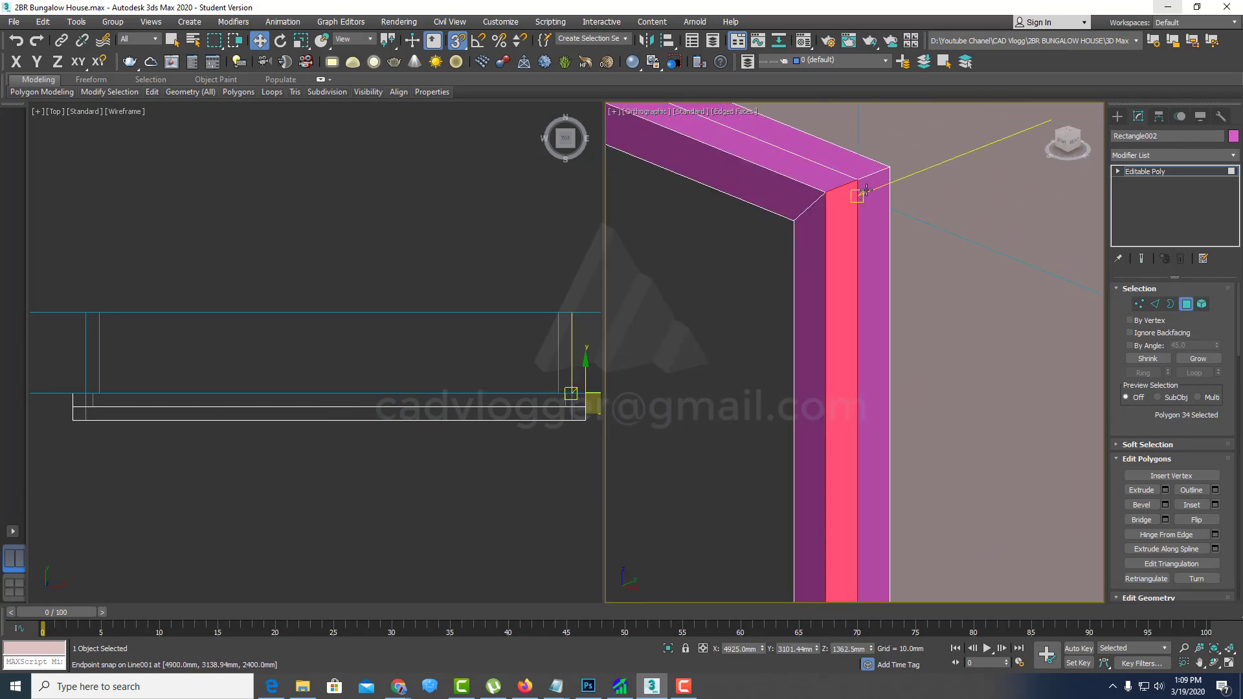
scroll(827, 255, "down", 3)
scroll(787, 285, "down", 2)
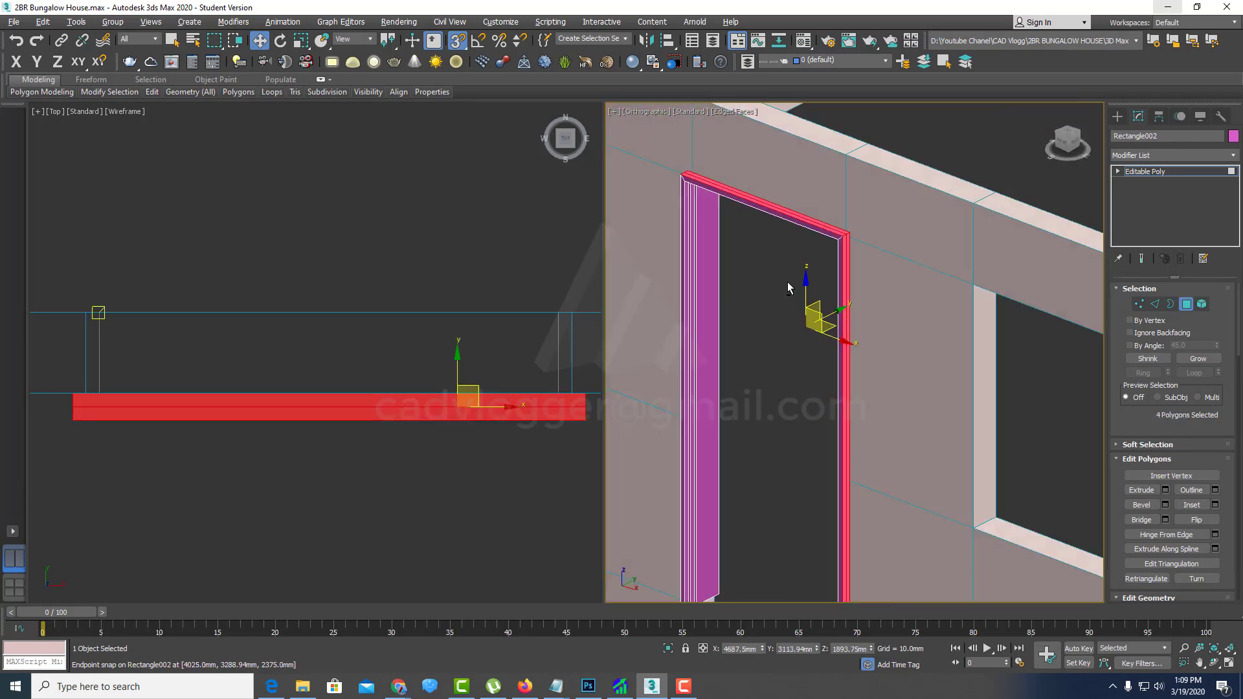
middle_click_drag(787, 281, 869, 278, "alt")
scroll(869, 278, "up", 5)
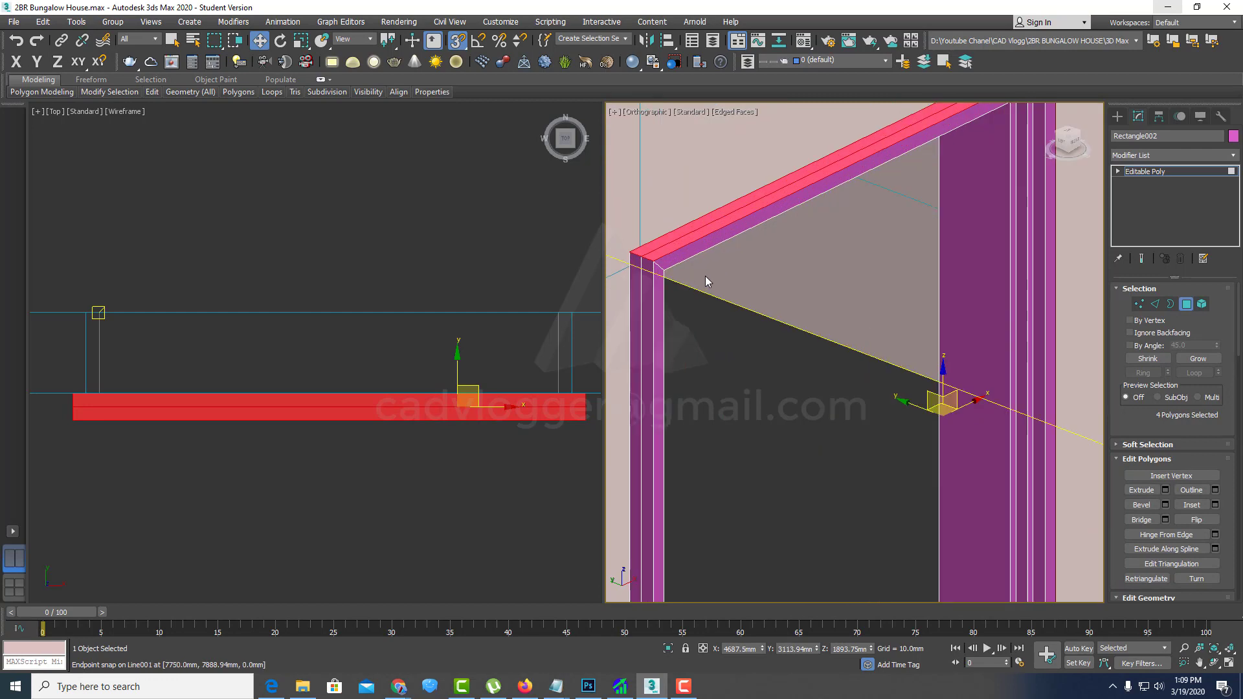
left_click(650, 277, "ctrl")
scroll(651, 309, "down", 4)
scroll(712, 288, "down", 1)
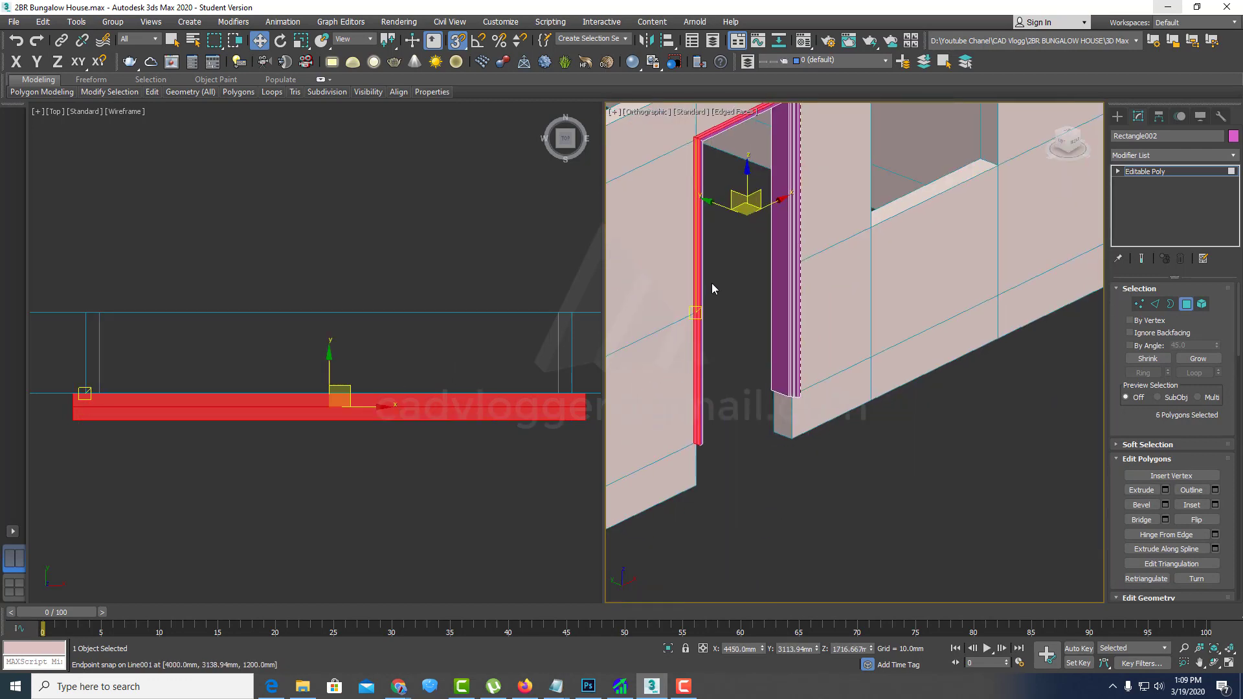
scroll(712, 288, "up", 4)
Step: Extrude the selected jamb faces 50 mm with Shift+E
right_click(675, 291)
left_click(548, 323)
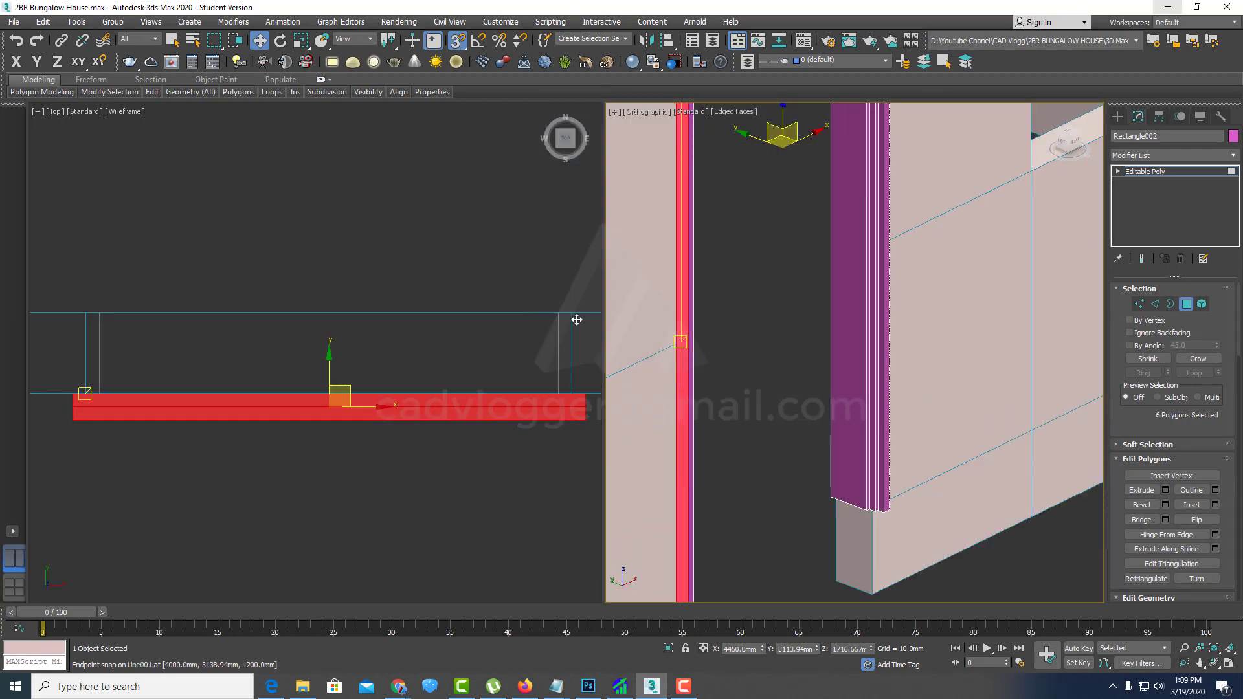
key("shift+e")
double_click(901, 376)
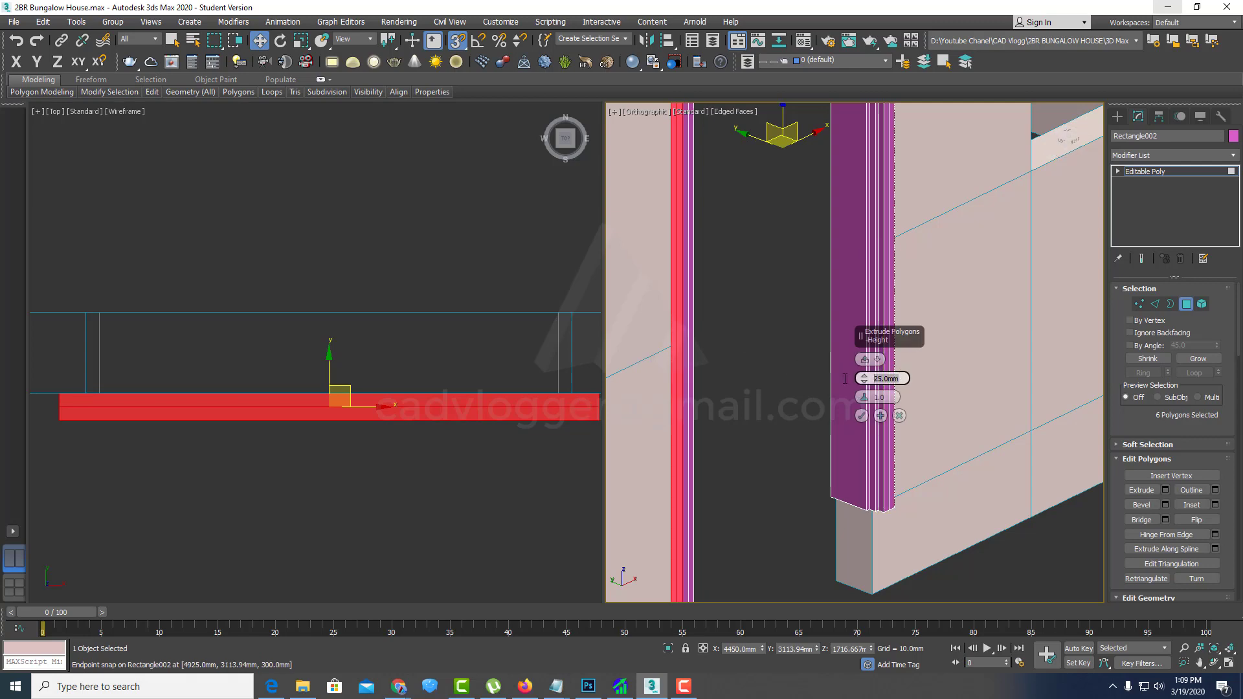
left_click(861, 415)
Step: Clear the face selection, check the jambs, and make the top view active
scroll(752, 315, "down", 10)
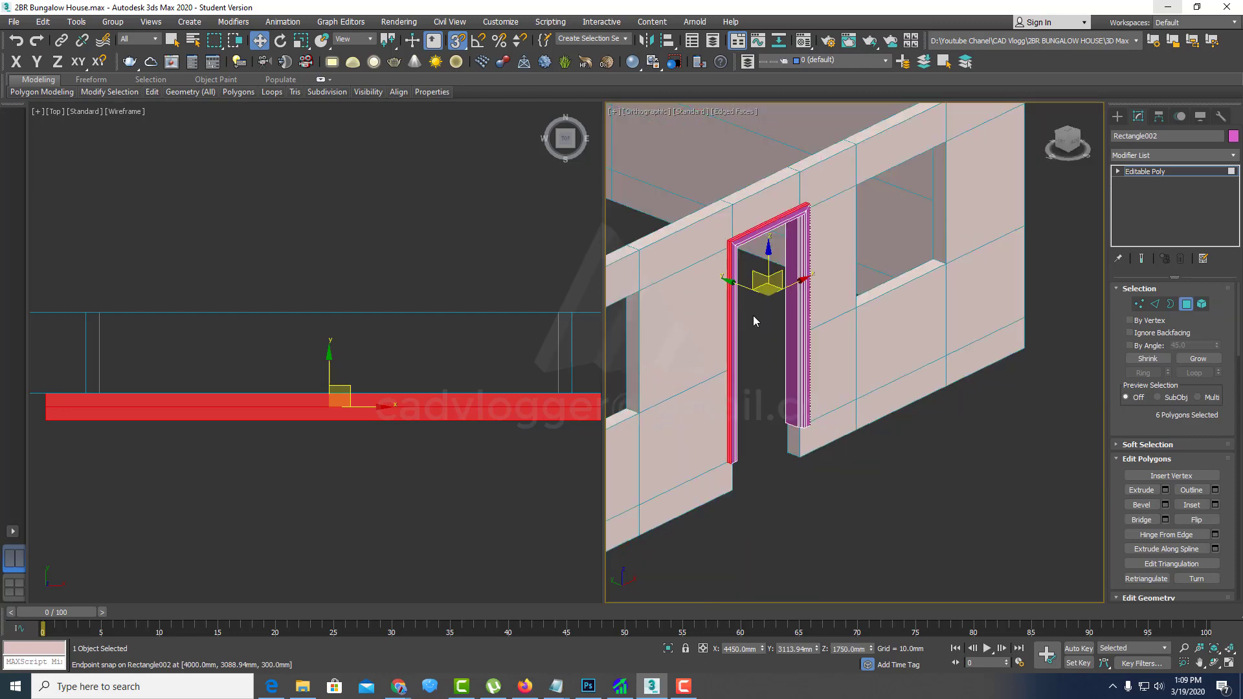
left_click(856, 192)
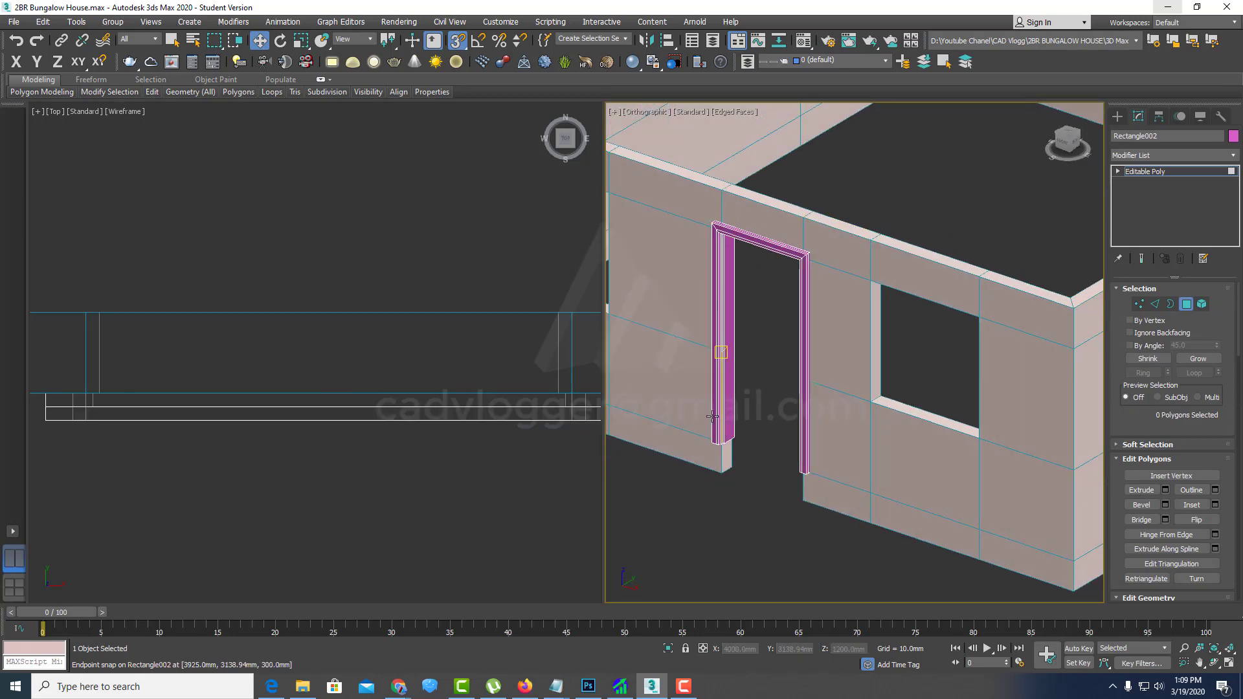
scroll(657, 464, "up", 6)
scroll(658, 464, "up", 4)
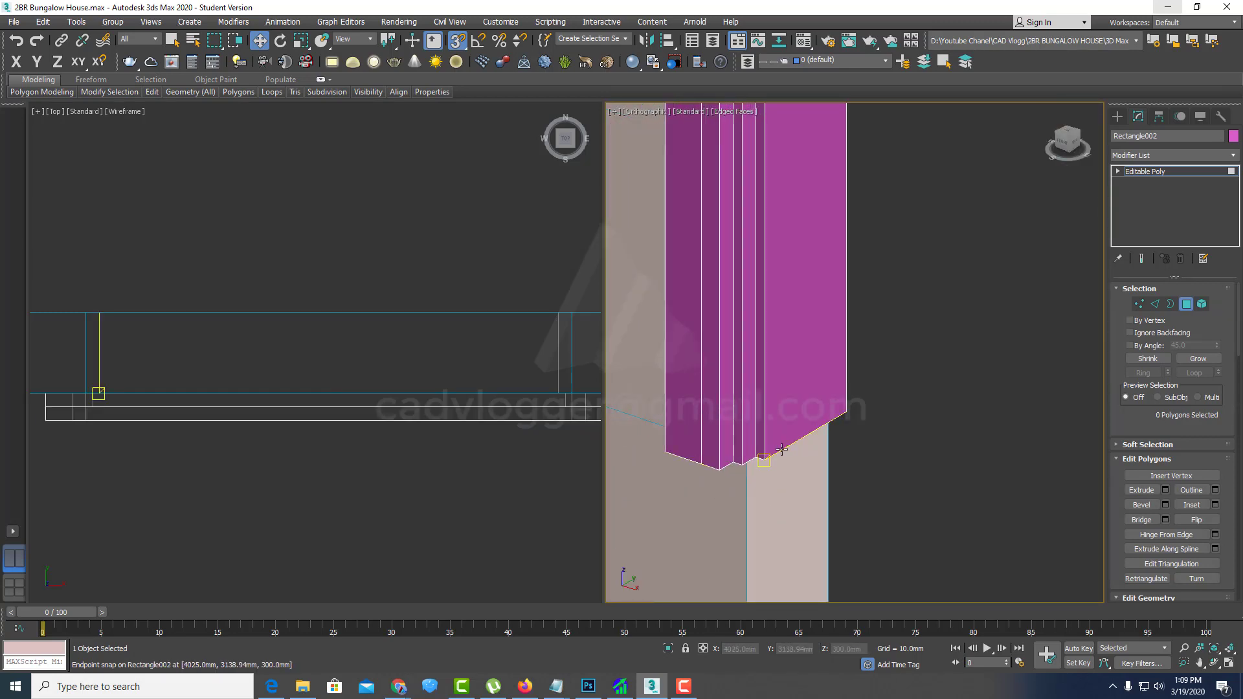
scroll(747, 429, "down", 3)
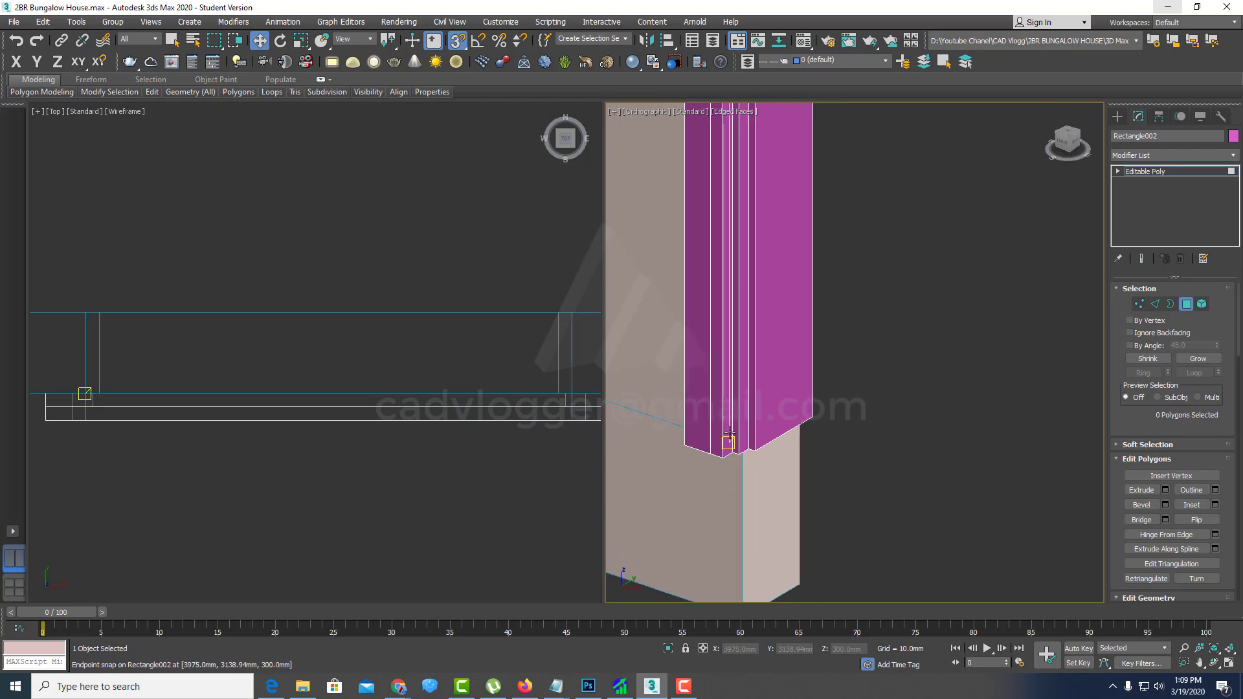
scroll(750, 428, "down", 3)
scroll(757, 426, "down", 1)
scroll(763, 425, "down", 2)
mouse_move(763, 421)
middle_mouse_down("alt")
mouse_move(677, 434)
mouse_move(771, 432)
middle_mouse_up("alt")
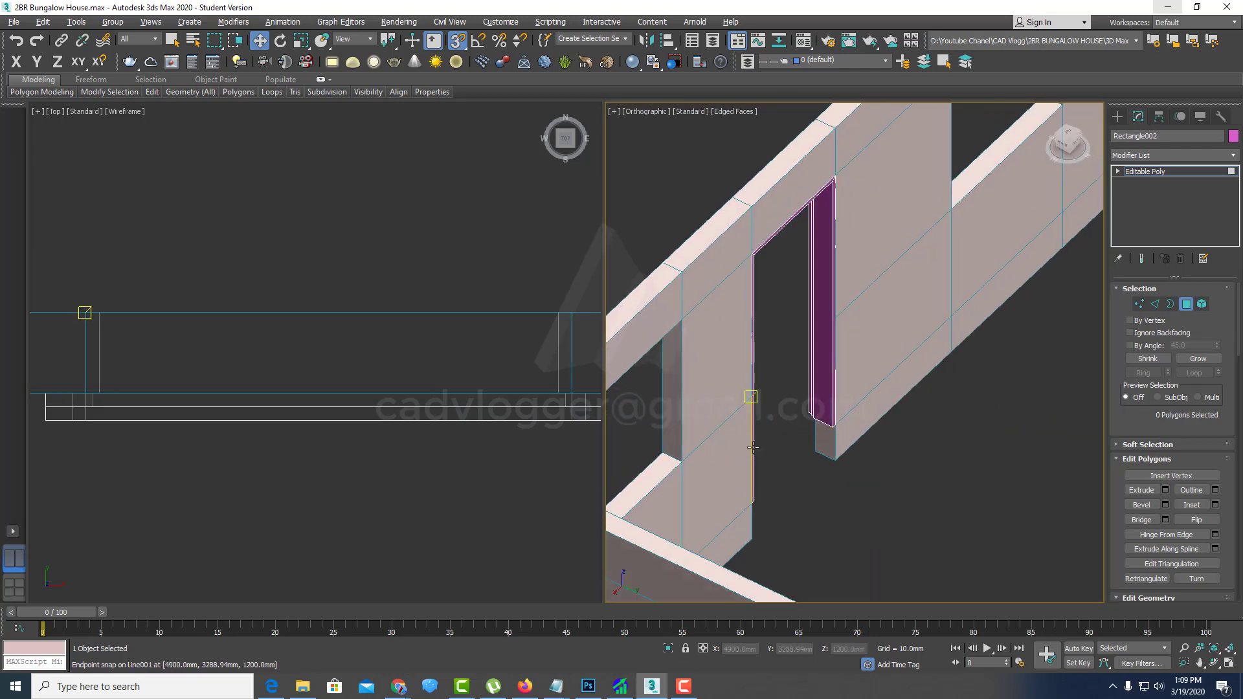
middle_click_drag(833, 405, 835, 463, "alt")
left_click(447, 431)
scroll(418, 432, "down", 3)
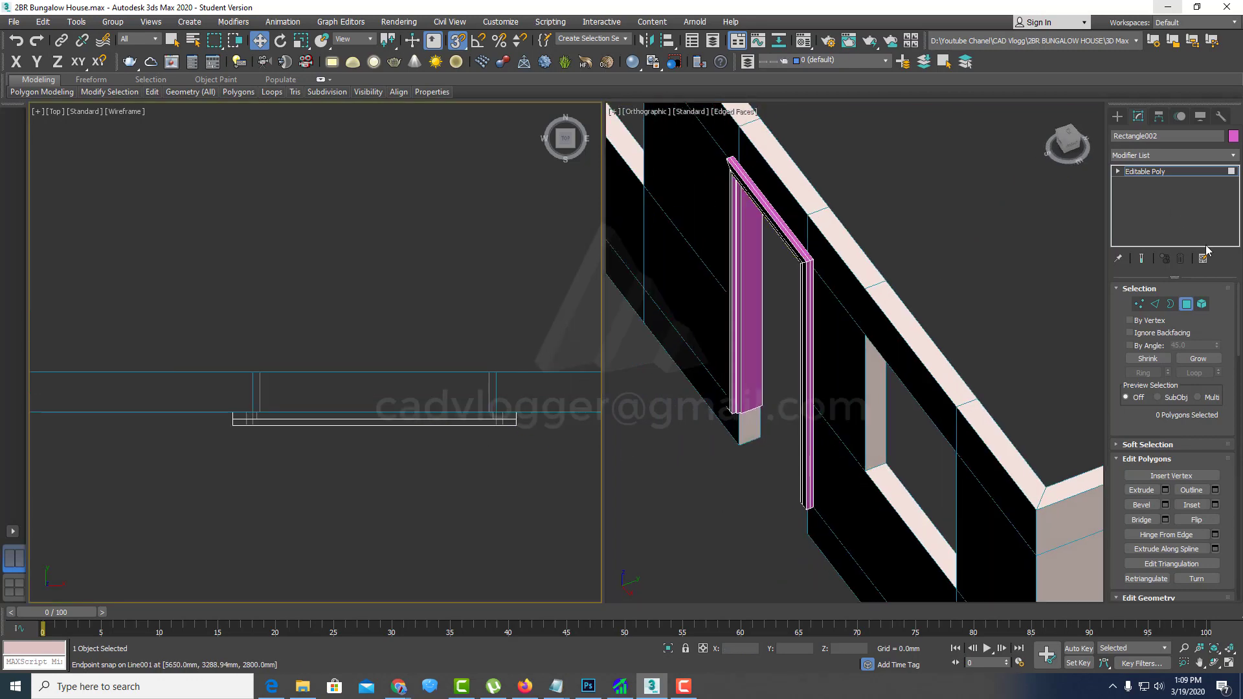
Step: Exit Polygon level to Editable Poly and recentre the doorway in the top view
left_click(1186, 306)
scroll(351, 387, "up", 1)
scroll(352, 387, "up", 2)
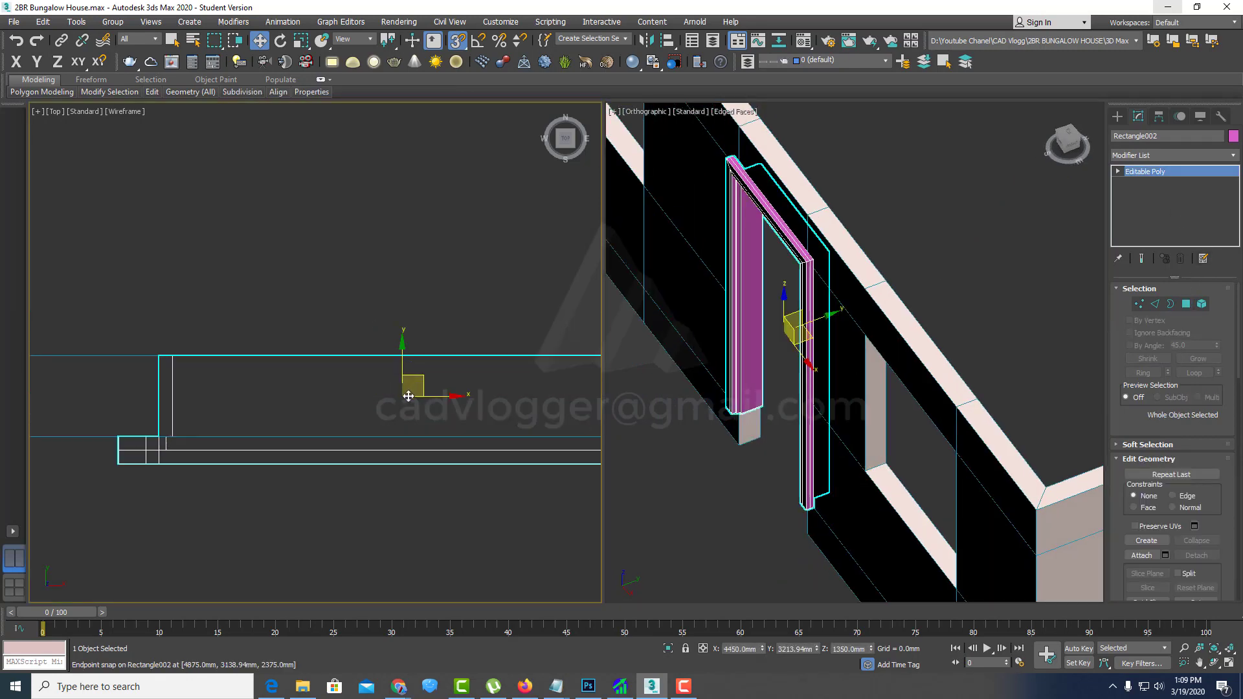
scroll(389, 402, "down", 2)
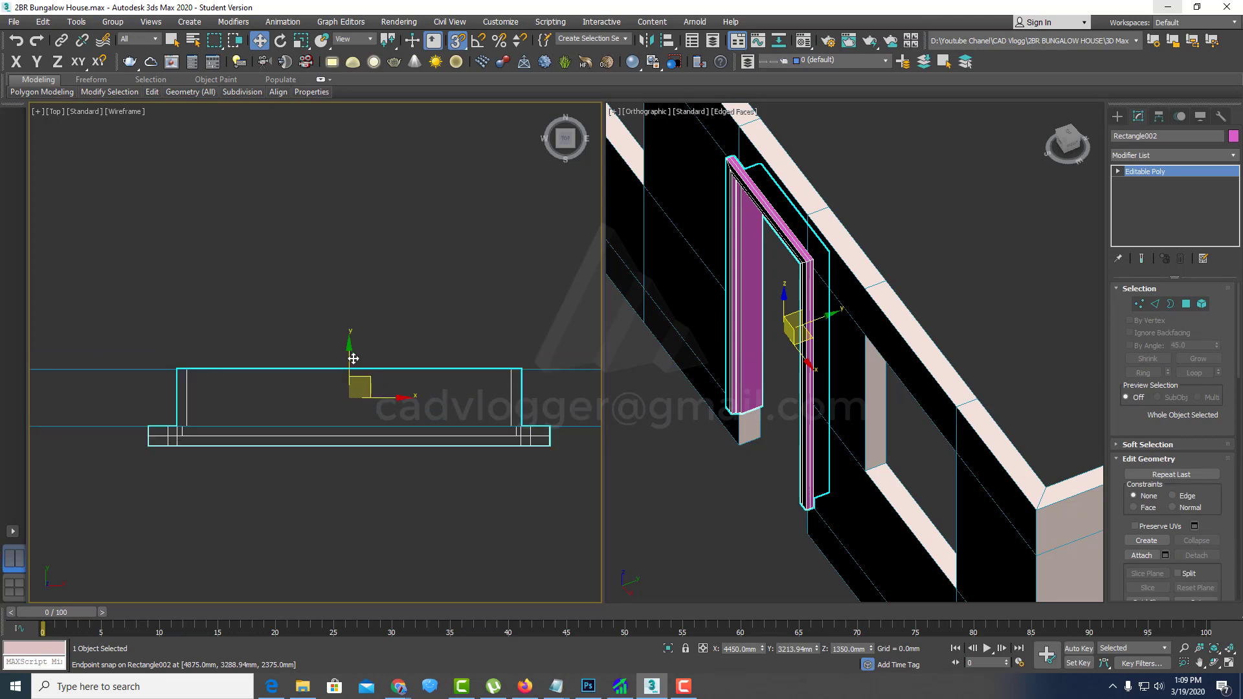
middle_click_drag(353, 358, 375, 355)
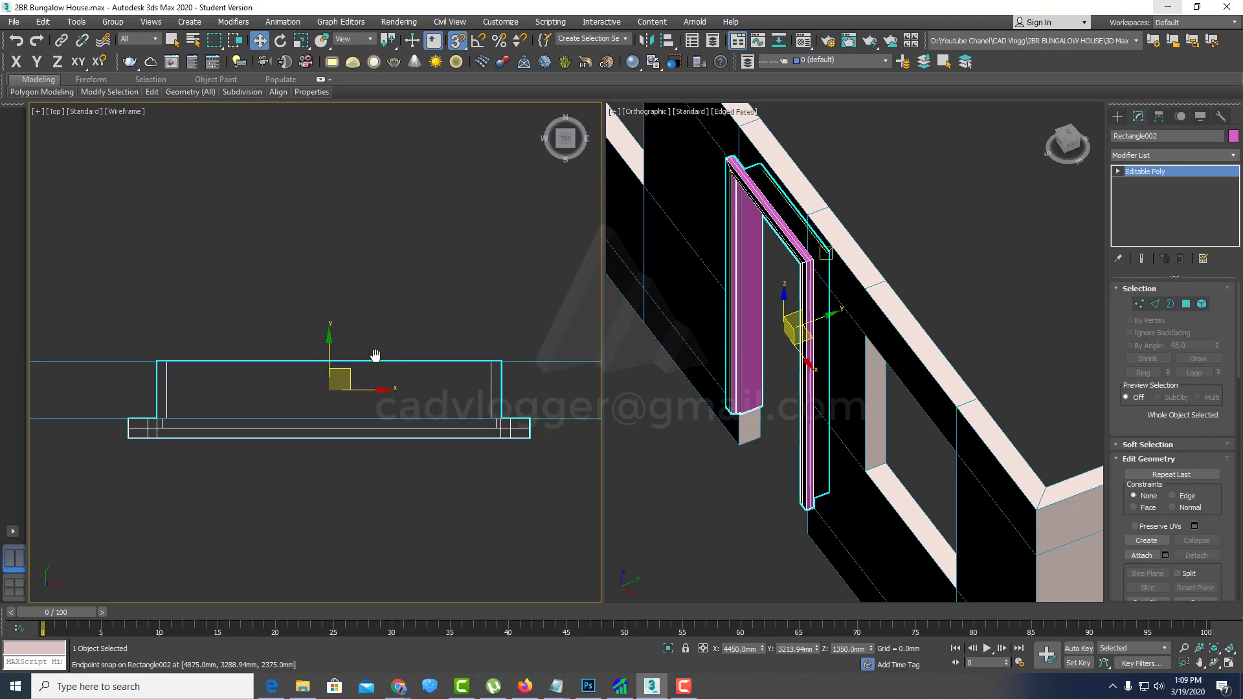
Step: Reopen the casing's Modifier List a few times and scroll down to the Symmetry entry
left_click(1227, 160)
scroll(1235, 388, "down", 5)
scroll(1235, 454, "down", 5)
scroll(1240, 489, "down", 5)
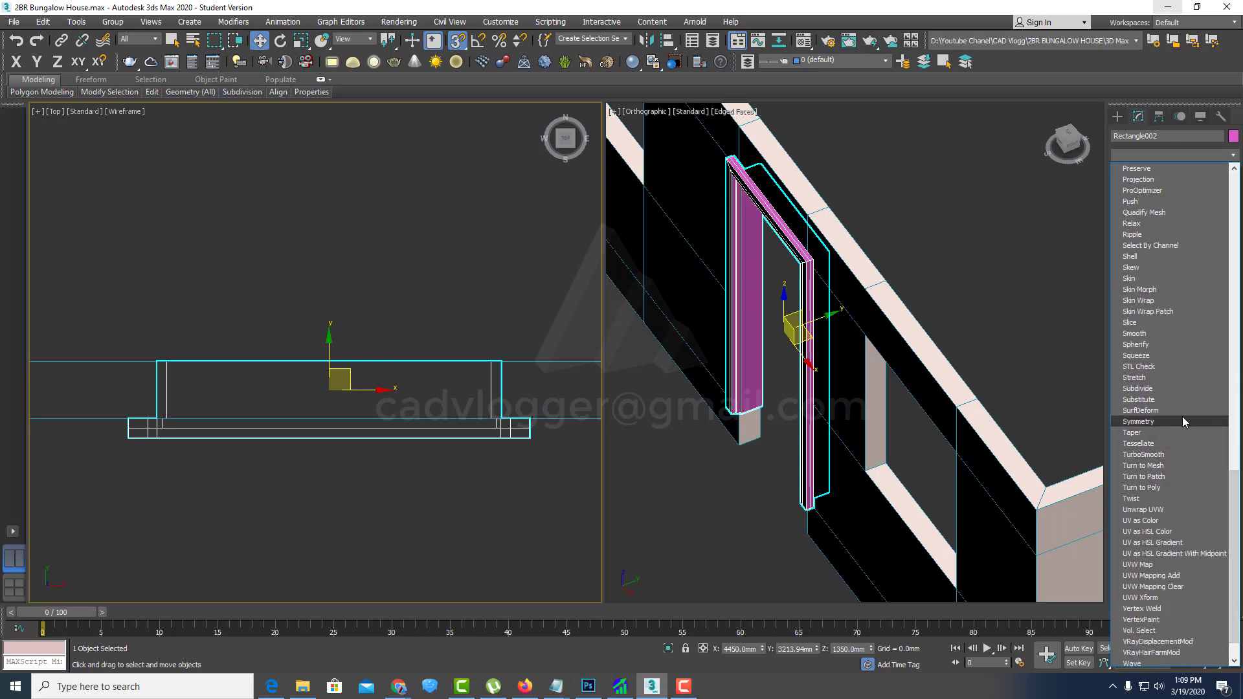
left_click(1171, 79)
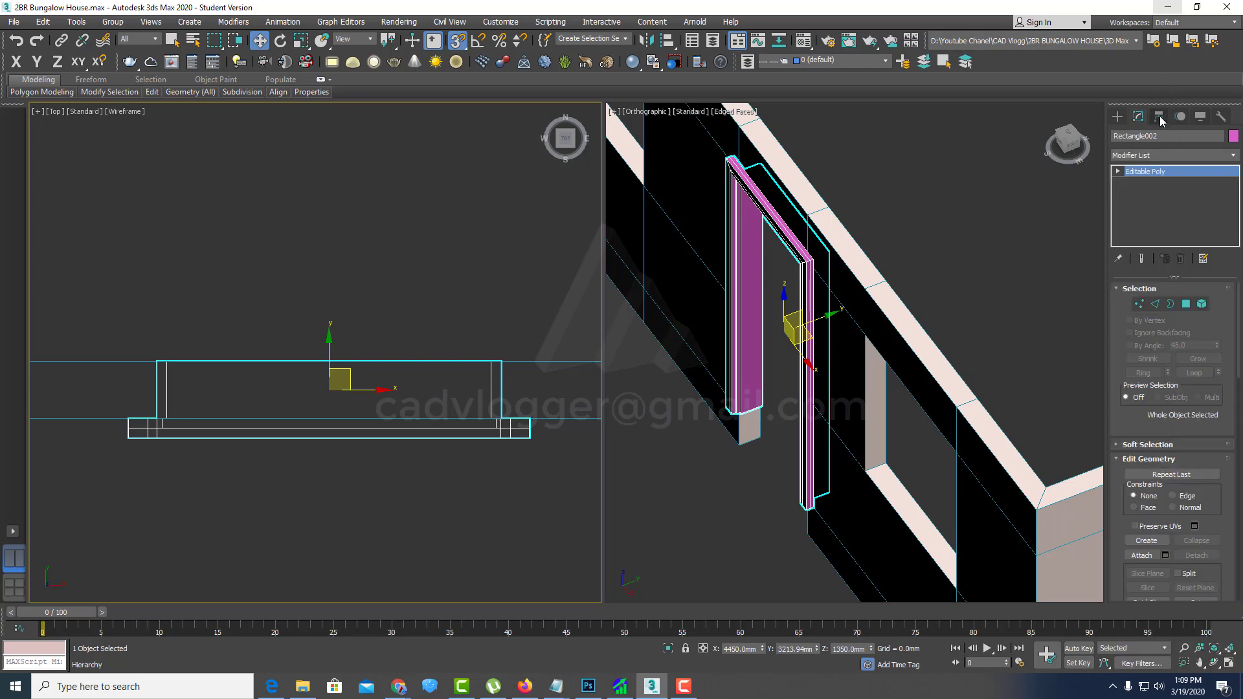
left_click(1212, 160)
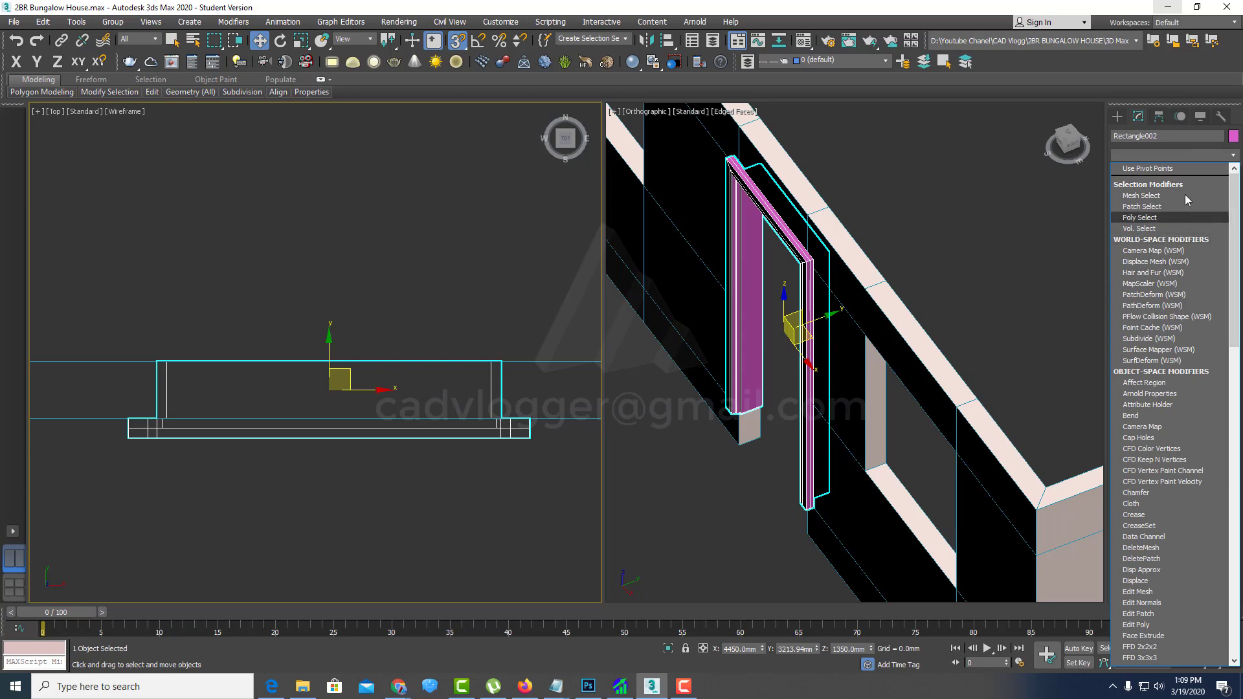
left_click(1136, 113)
left_click(1201, 155)
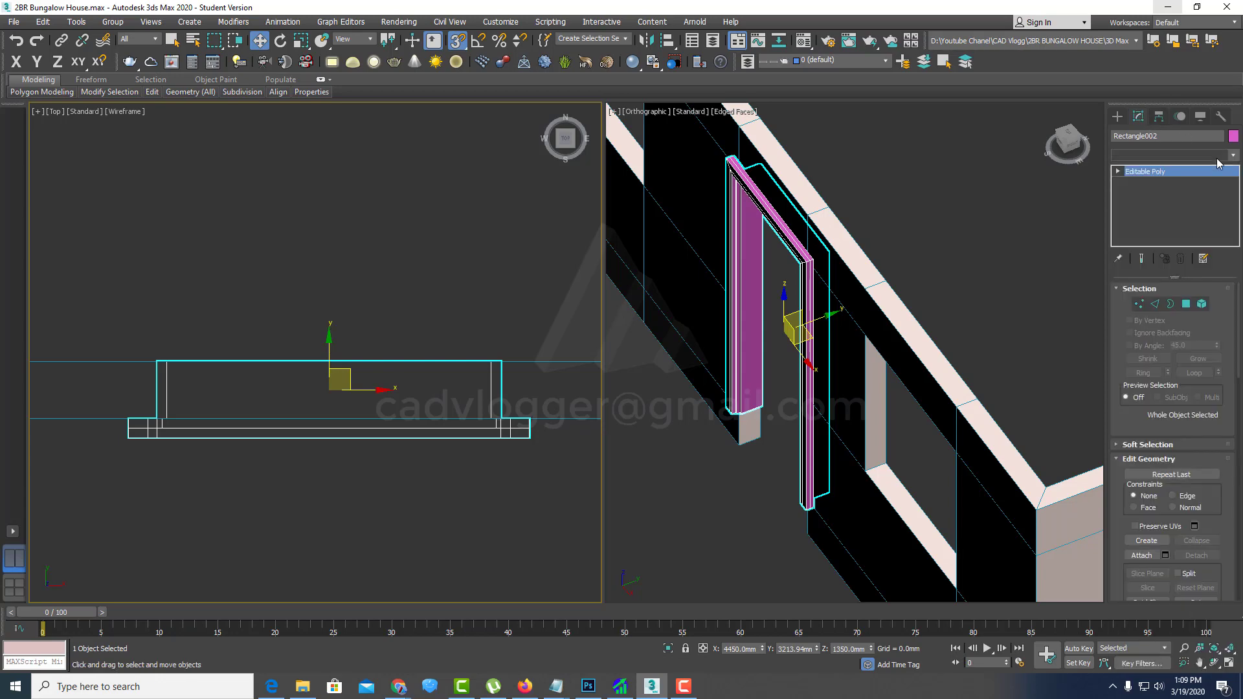
scroll(1213, 425, "down", 10)
scroll(1213, 425, "down", 10)
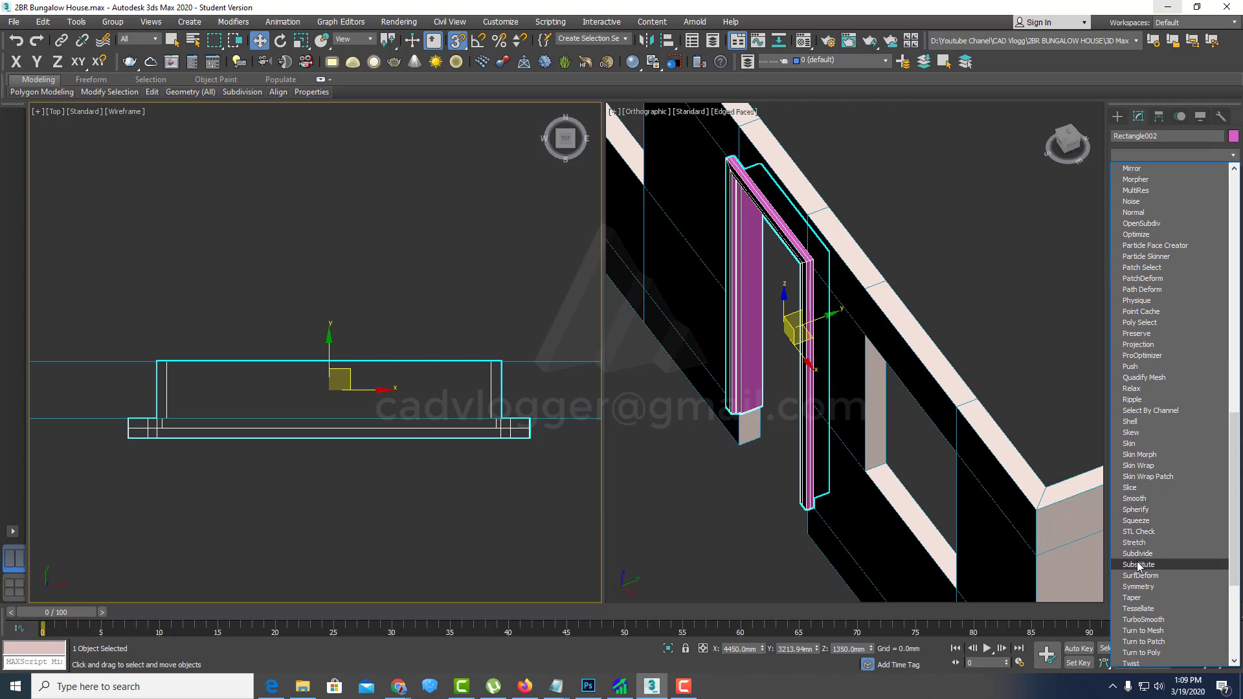
Step: Add a Symmetry modifier to the door casing and try the Z and X mirror axes
left_click(1139, 586)
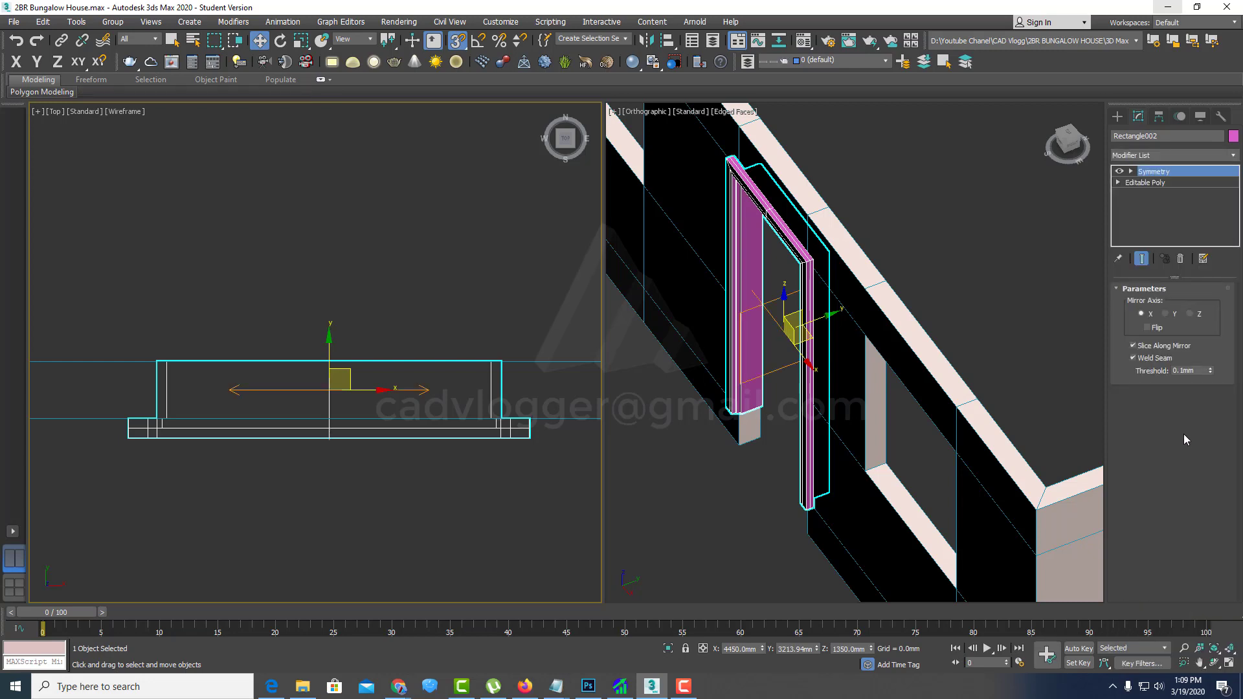
middle_click_drag(542, 432, 536, 437)
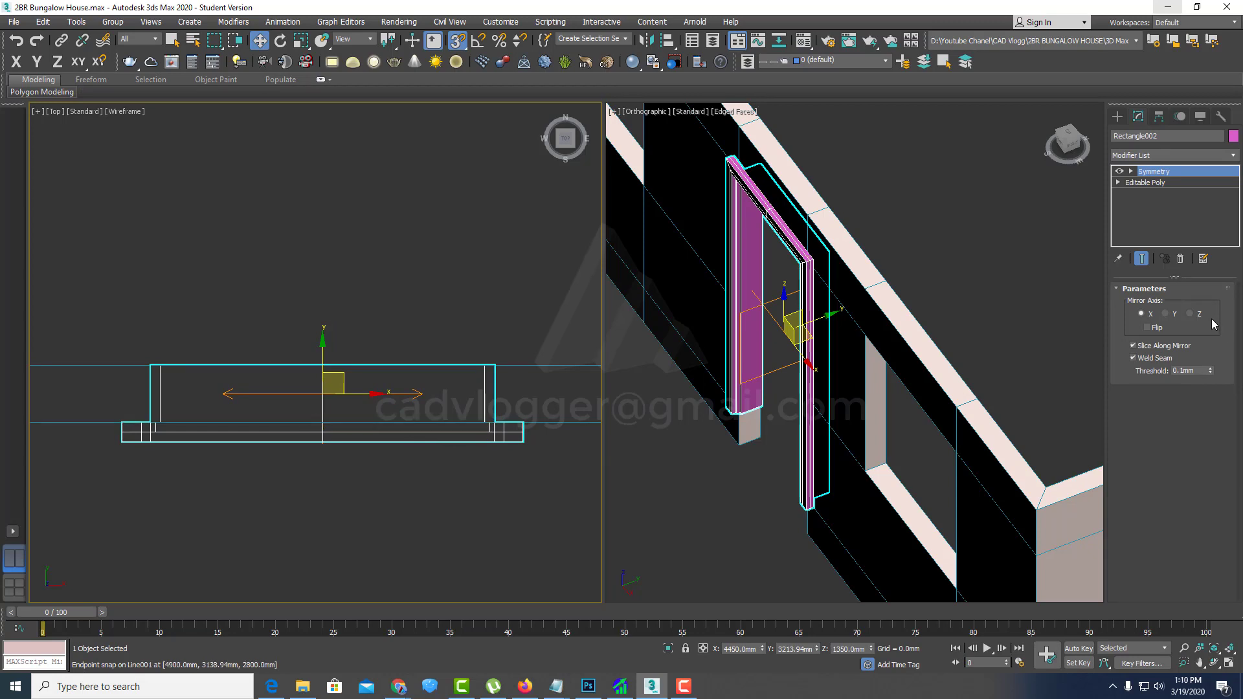
left_click(1189, 314)
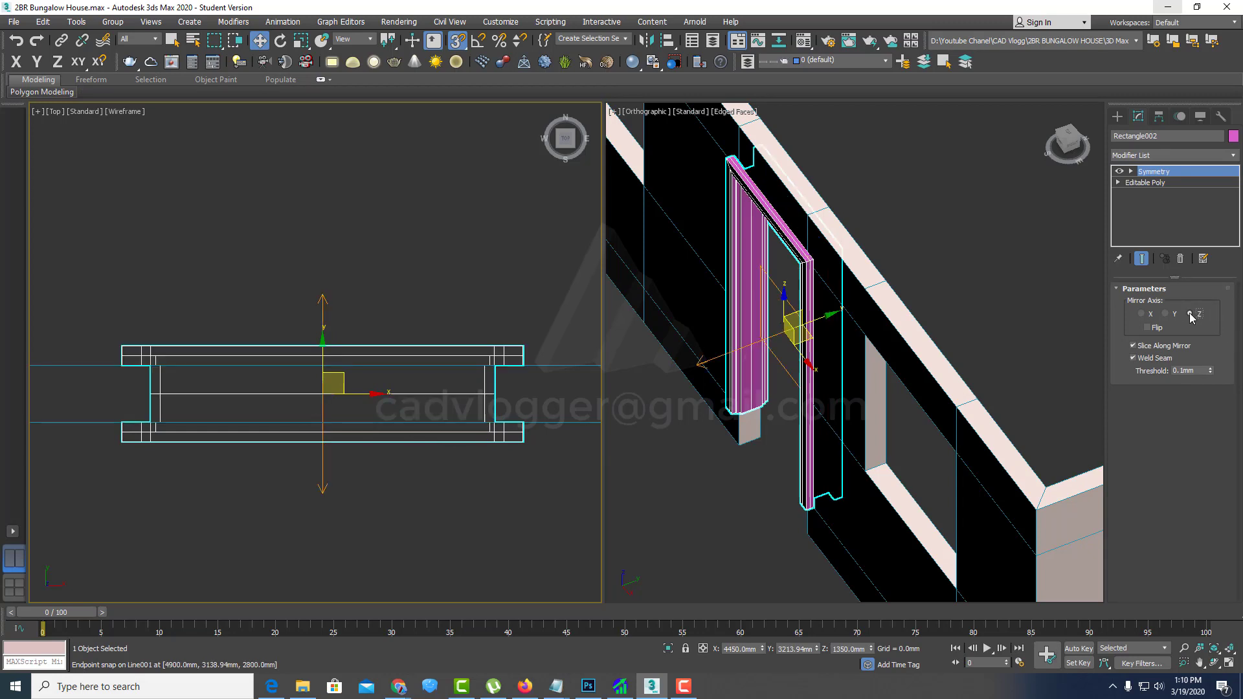
middle_click_drag(823, 386, 826, 375, "alt")
scroll(825, 366, "down", 3)
scroll(825, 366, "up", 6)
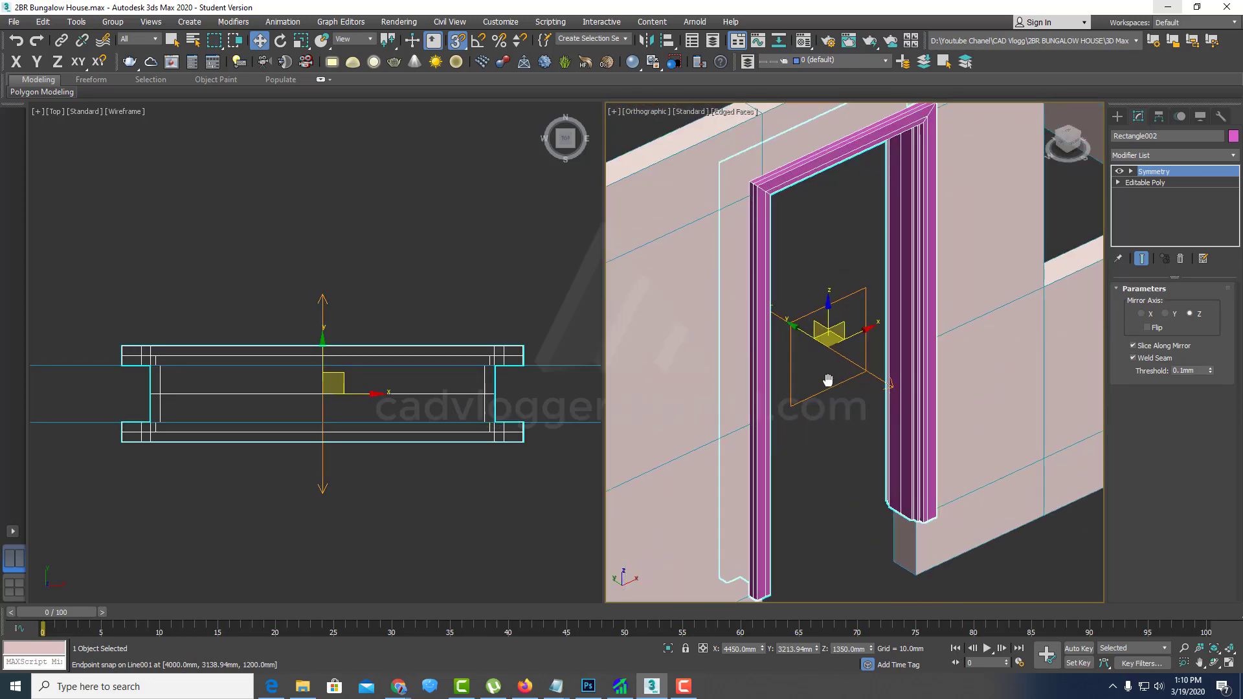
left_click(1149, 317)
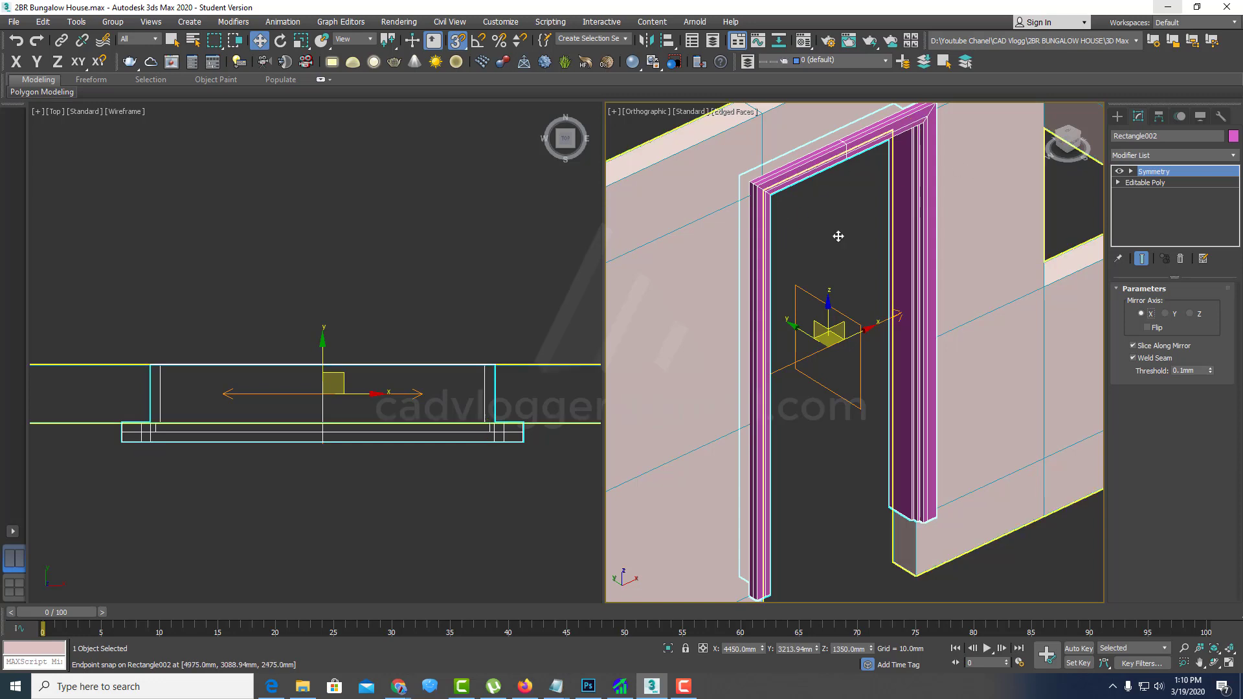
Step: Try mirroring across Y, test and undo Flip, then set the mirror axis to Z
middle_click_drag(831, 213, 822, 236)
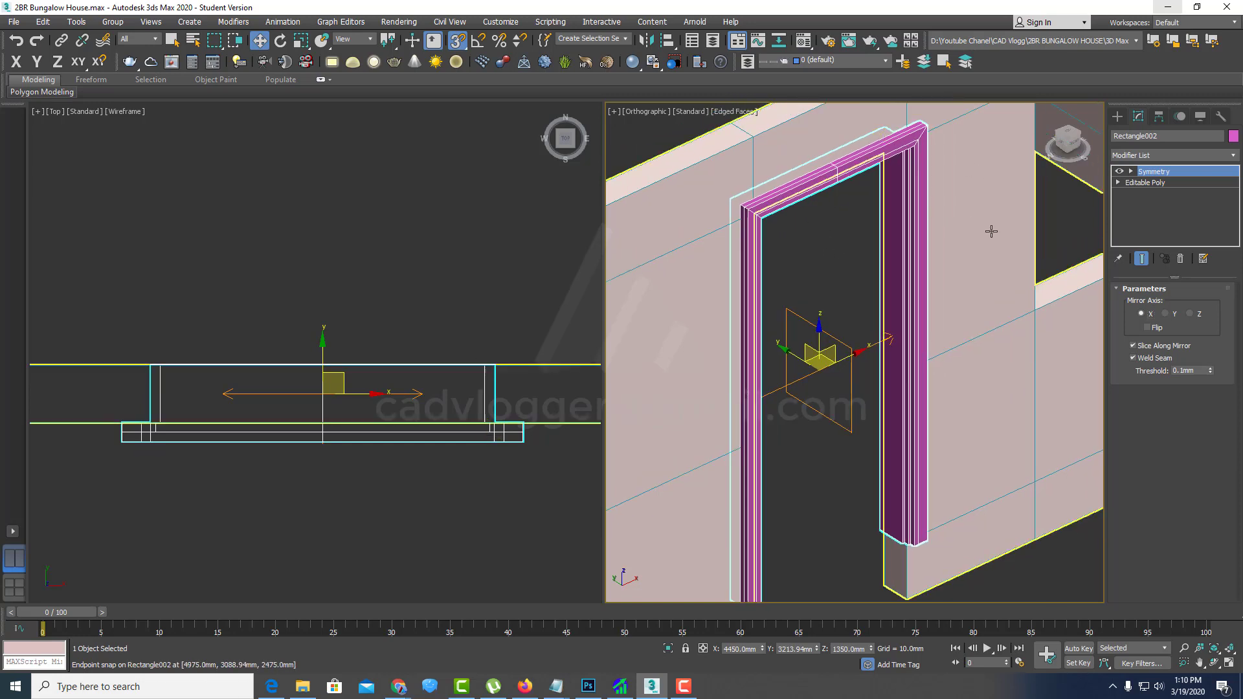
left_click(1166, 314)
scroll(932, 352, "down", 1)
scroll(932, 352, "down", 2)
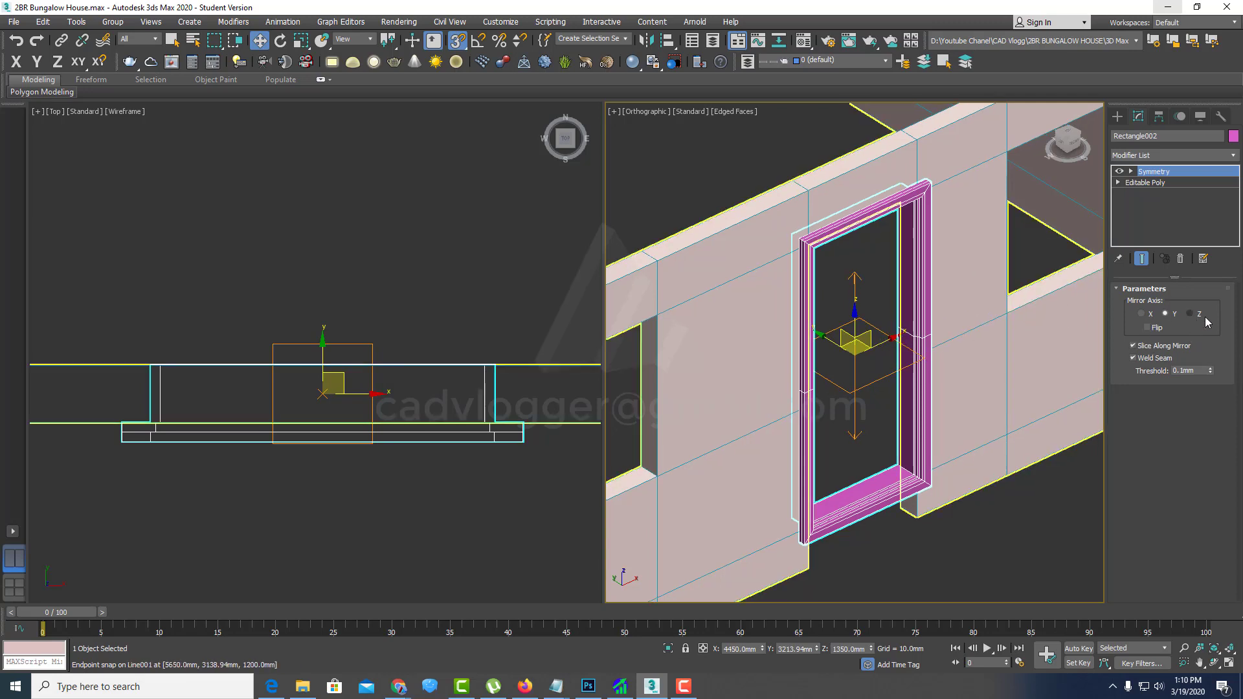
left_click(1147, 328)
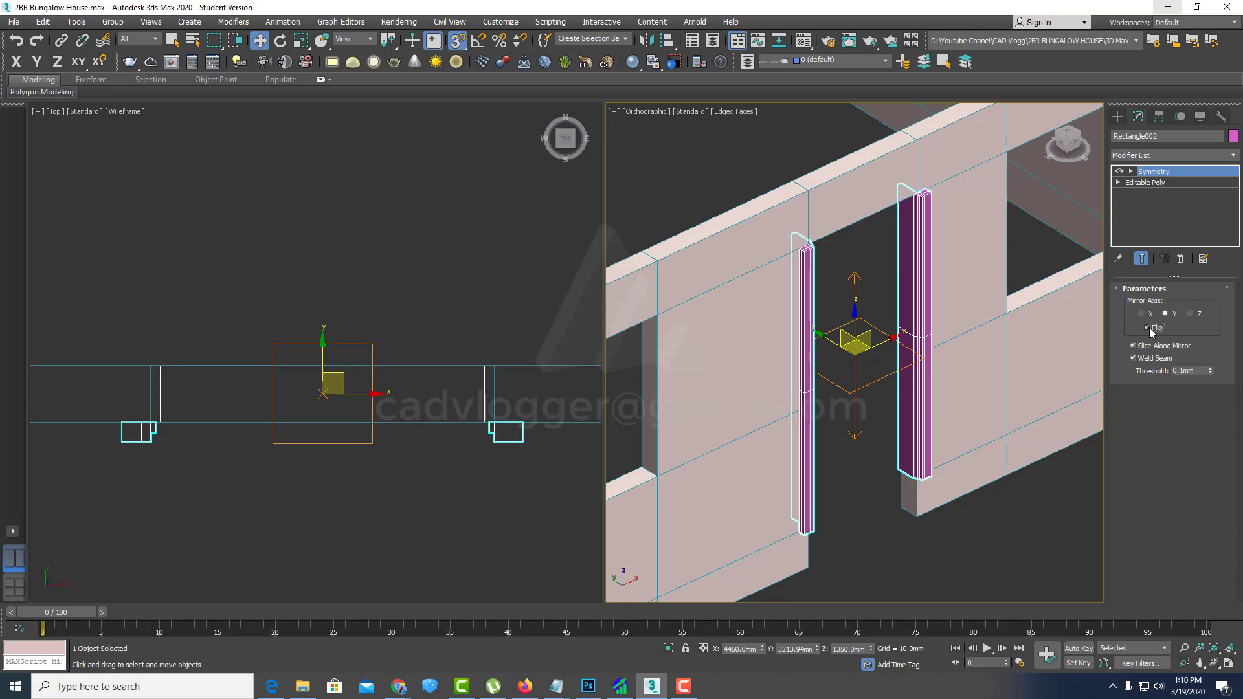
left_click(1148, 328)
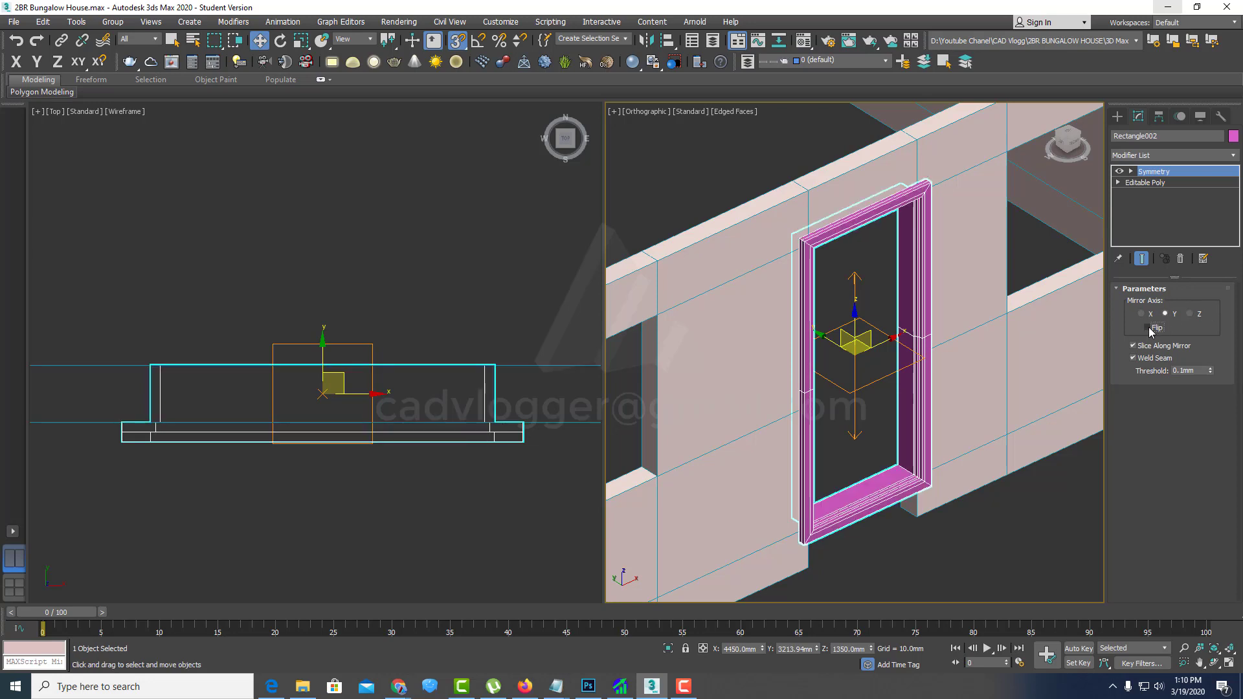
left_click(1190, 314)
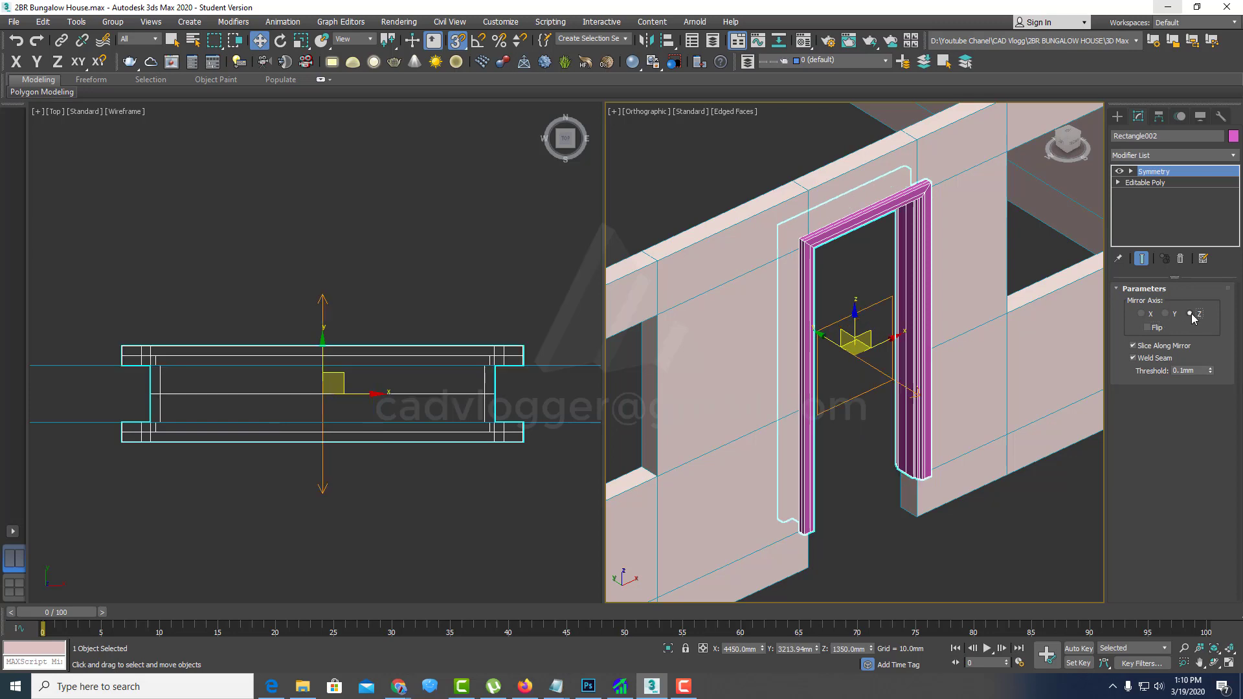
Step: Shade the Top viewport with edged faces and toggle Symmetry off and on to compare
right_click(411, 344)
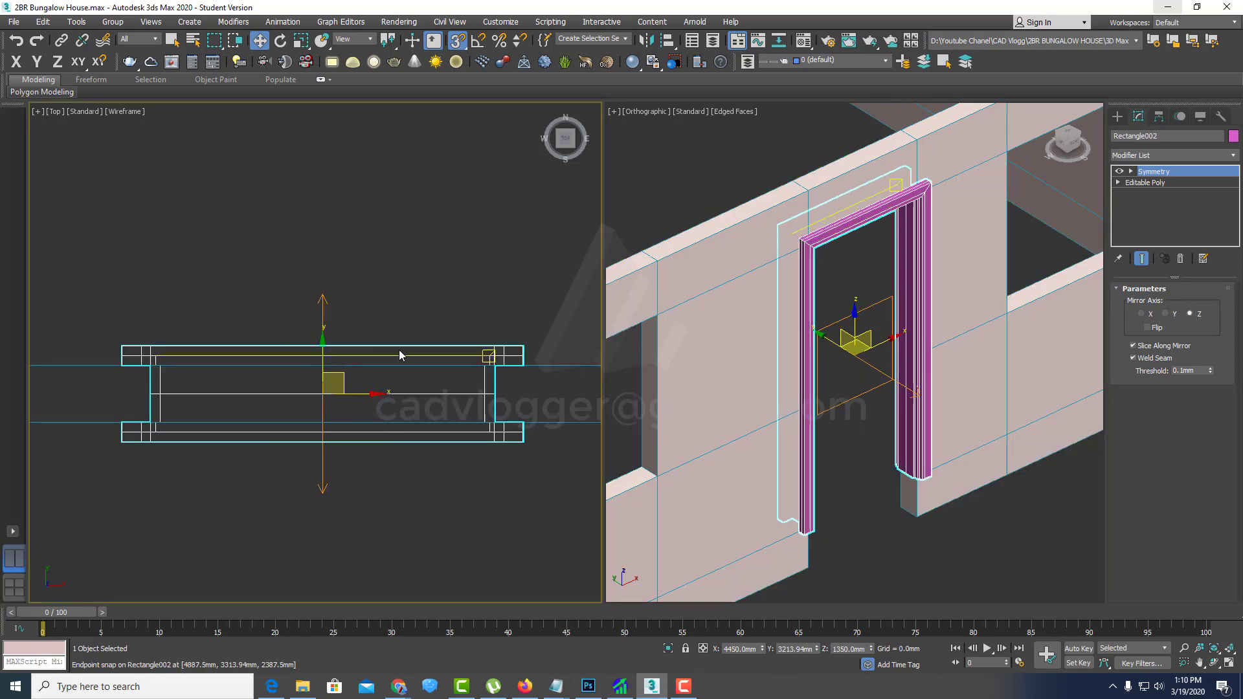
key("F3")
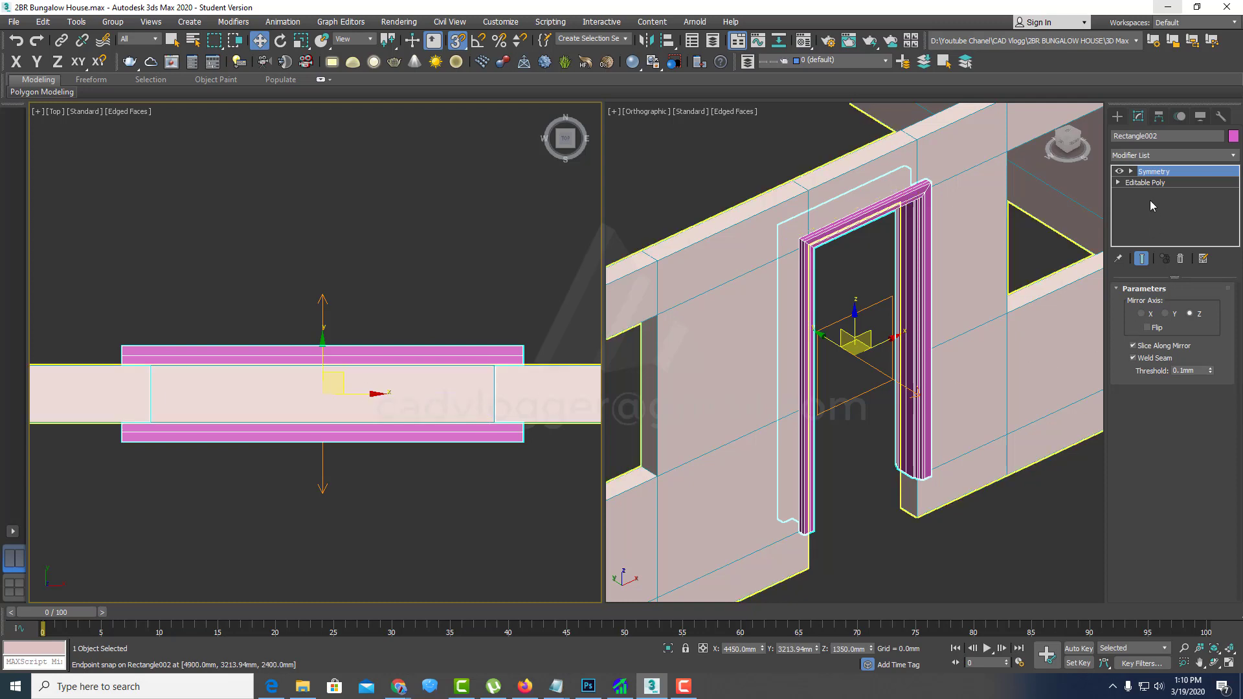
left_click(1119, 171)
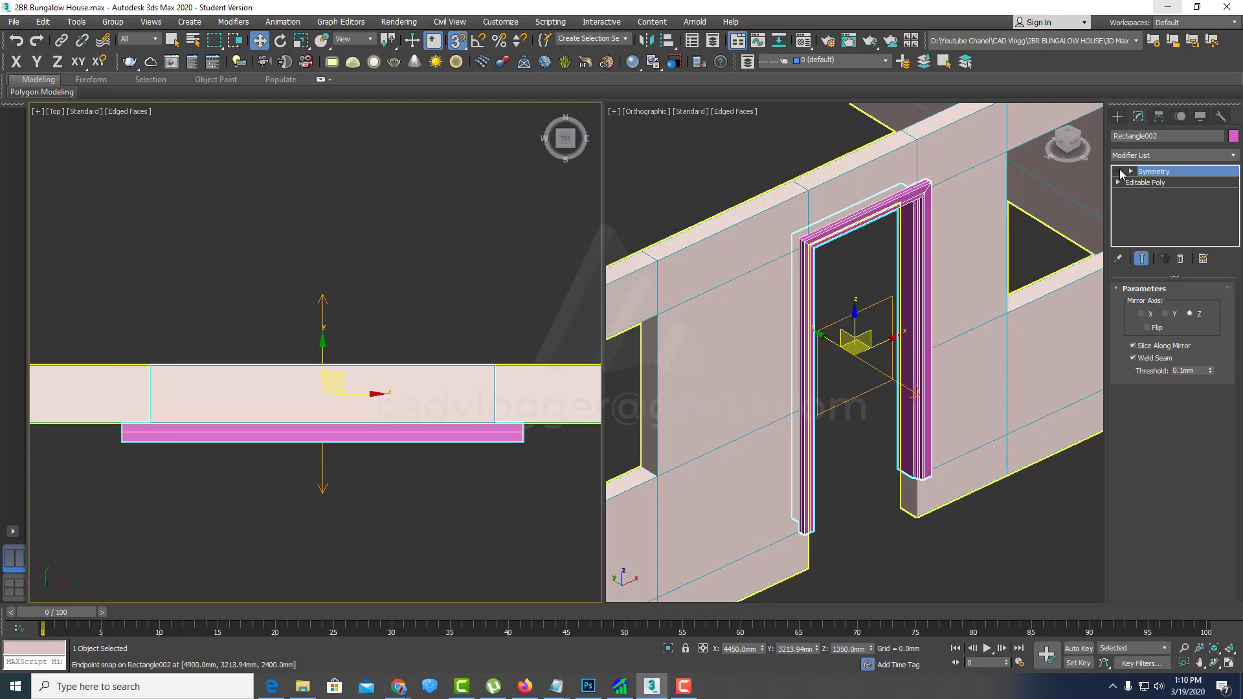
left_click(1119, 171)
left_click(1119, 171)
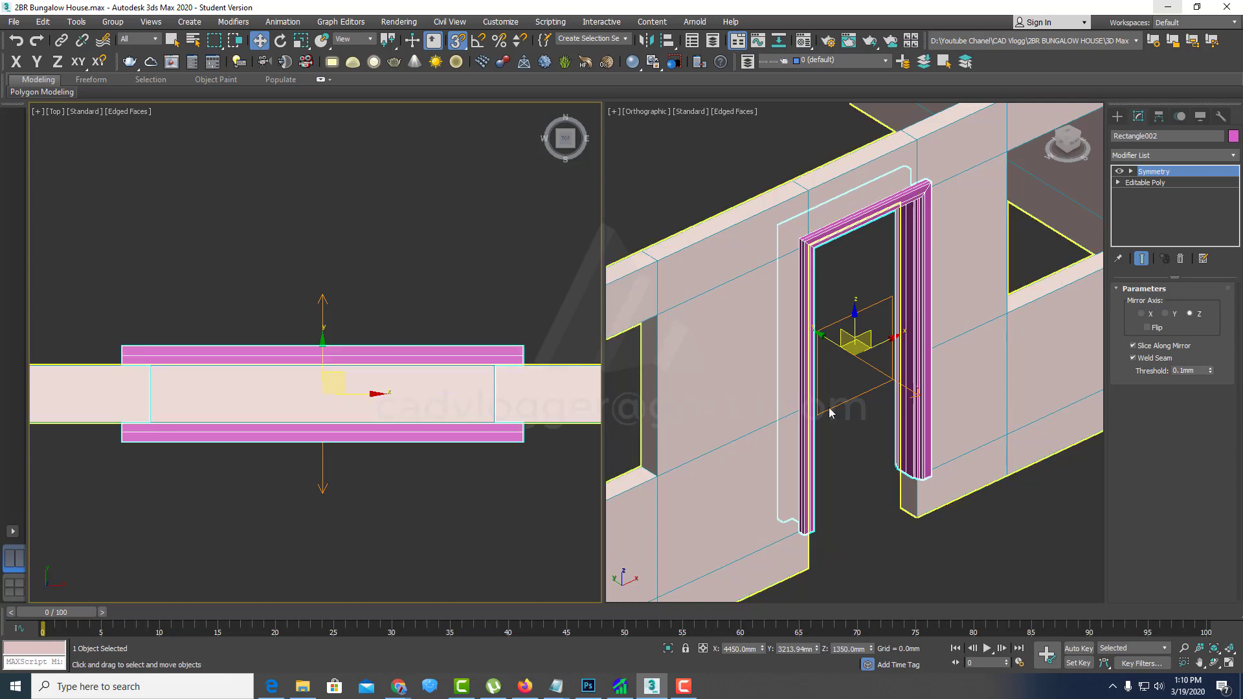
middle_click_drag(830, 412, 851, 411, "alt")
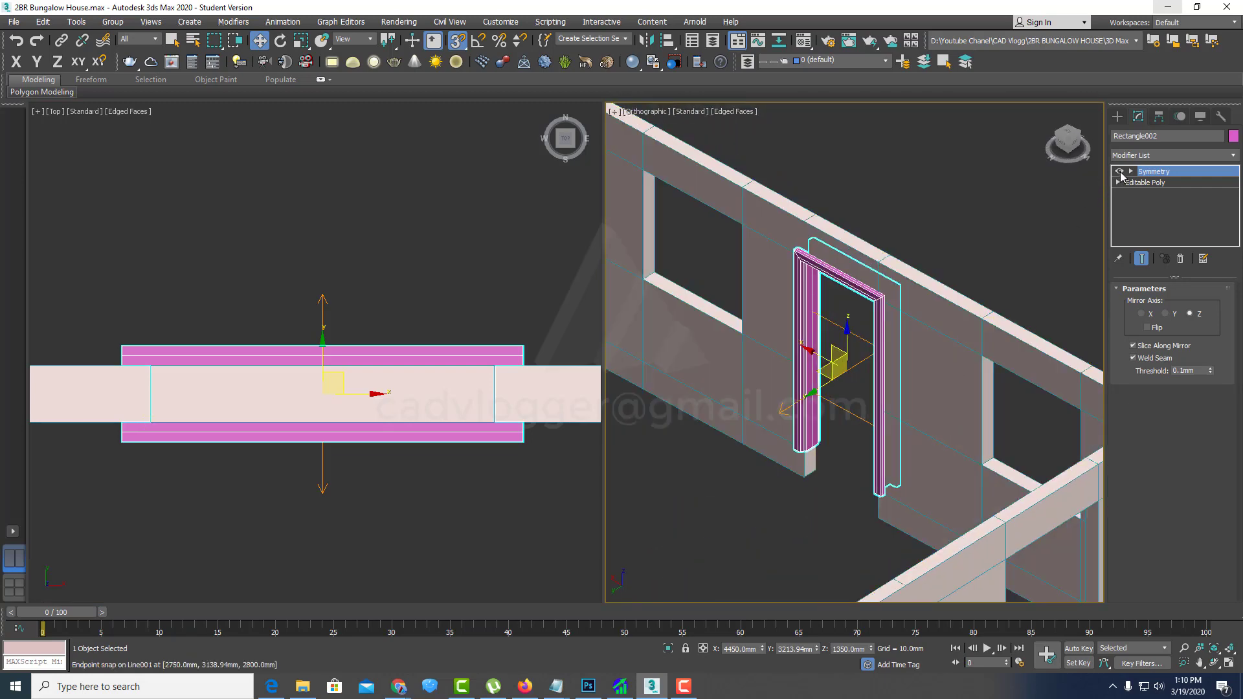
left_click(1119, 171)
Step: Shift-drag a copy of the door casing from the front doorway to the back wall's opening
mouse_move(867, 388)
middle_mouse_down("alt")
mouse_move(912, 379)
mouse_move(842, 303)
mouse_move(849, 293)
middle_mouse_up("alt")
scroll(913, 379, "down", 5)
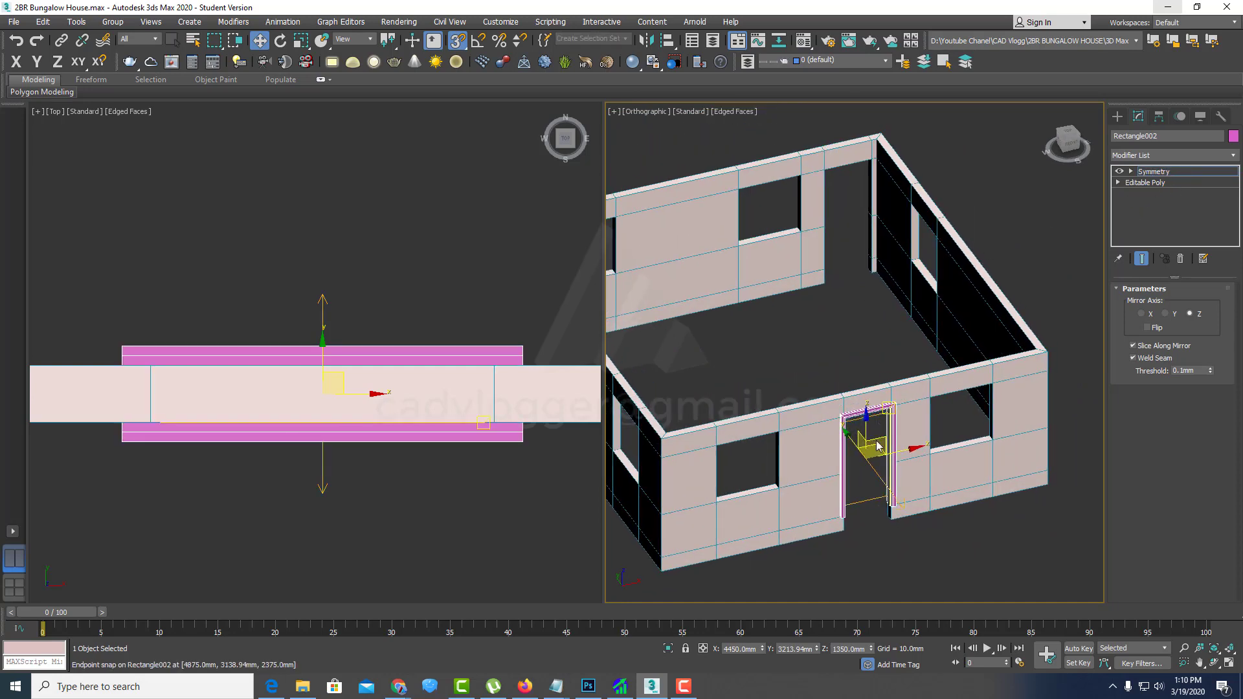
left_click_drag(877, 445, 843, 536)
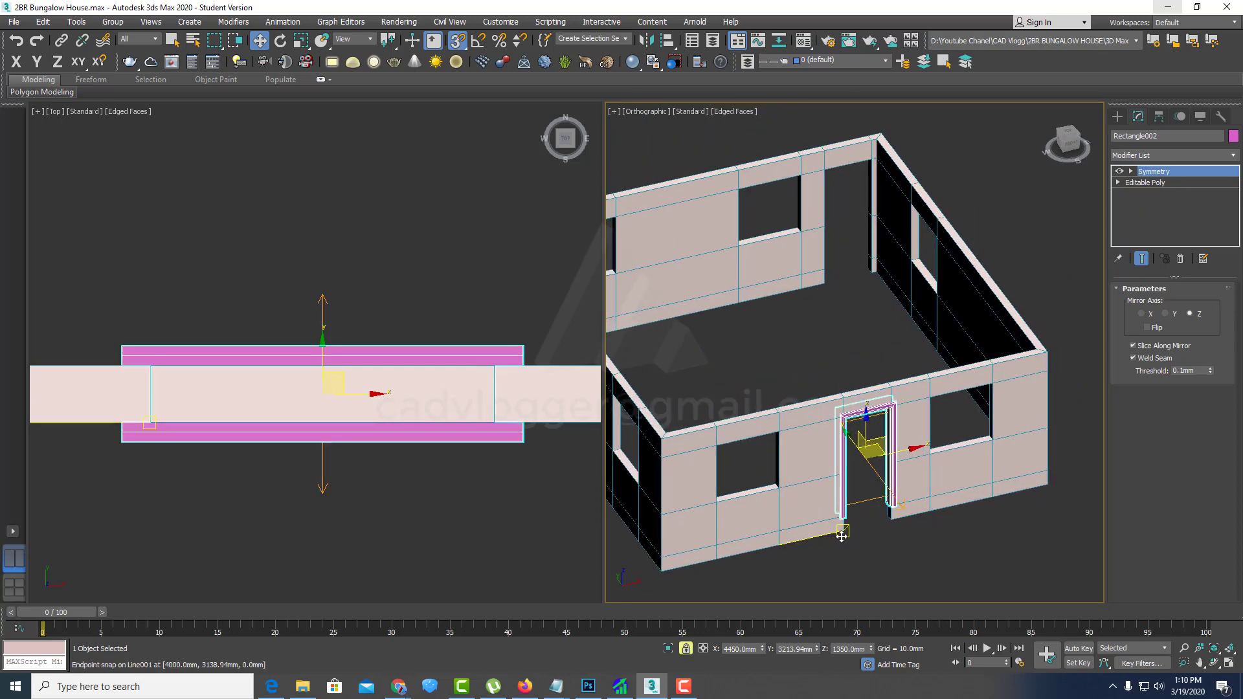
middle_click_drag(844, 537, 845, 542)
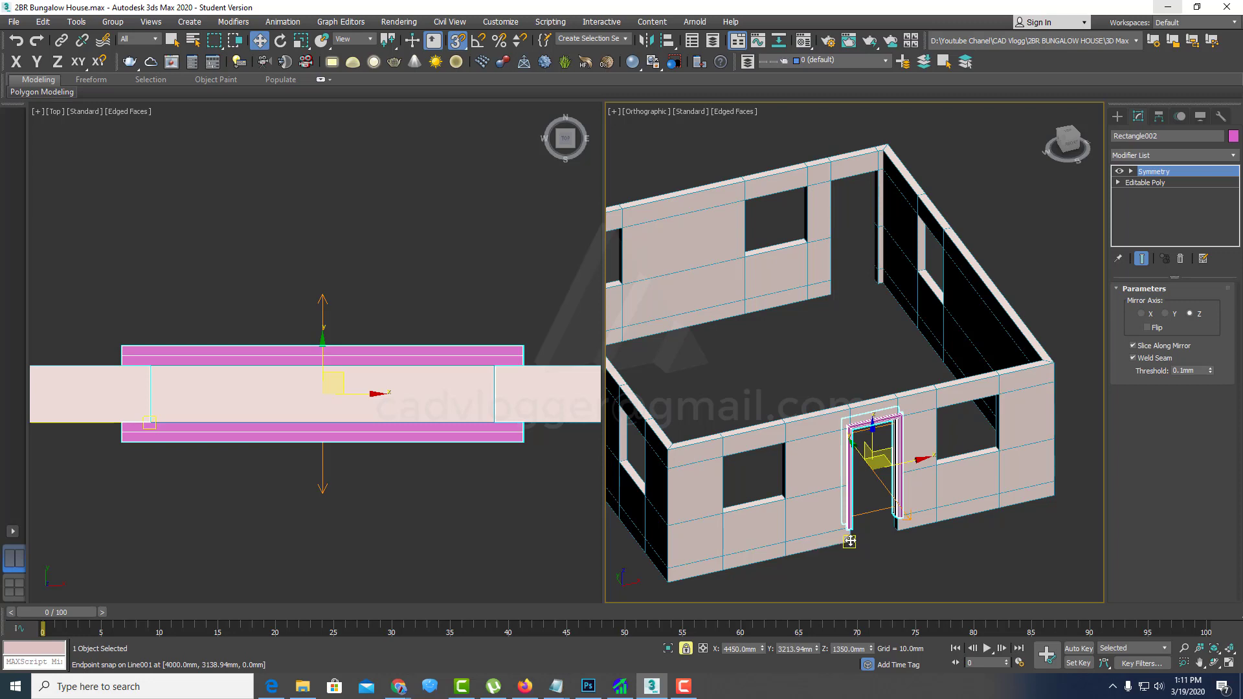
middle_click_drag(850, 541, 882, 536)
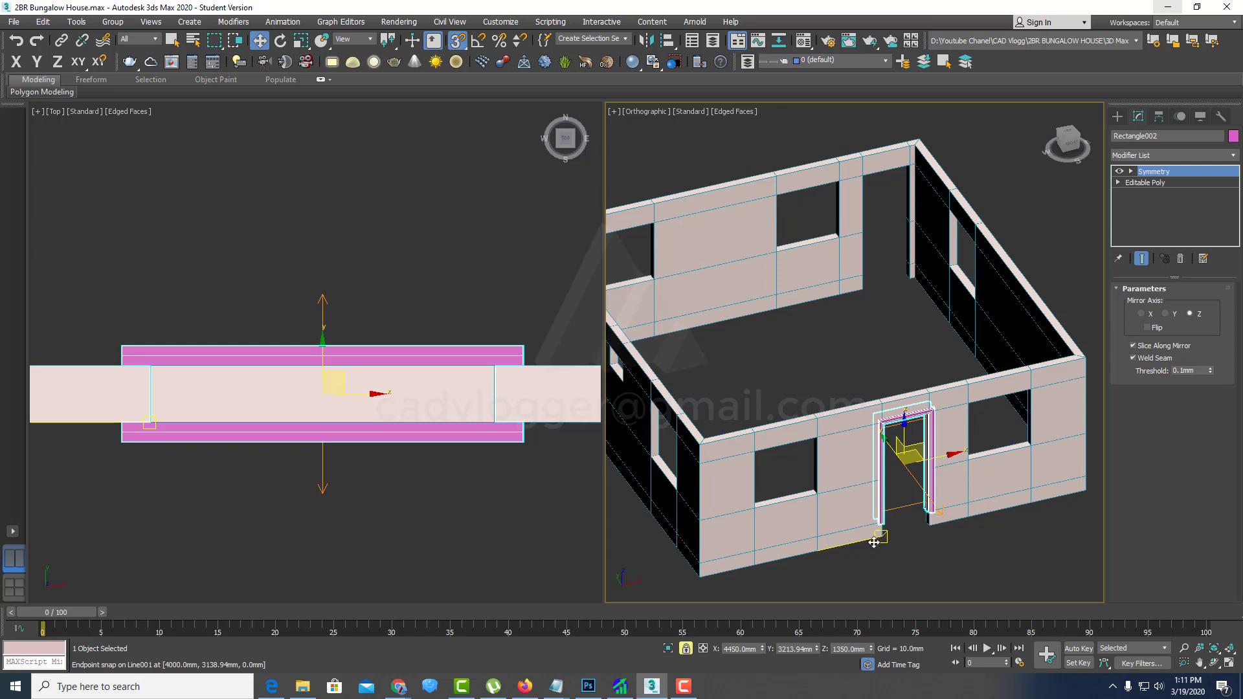
left_click_drag(879, 536, 860, 292, "shift")
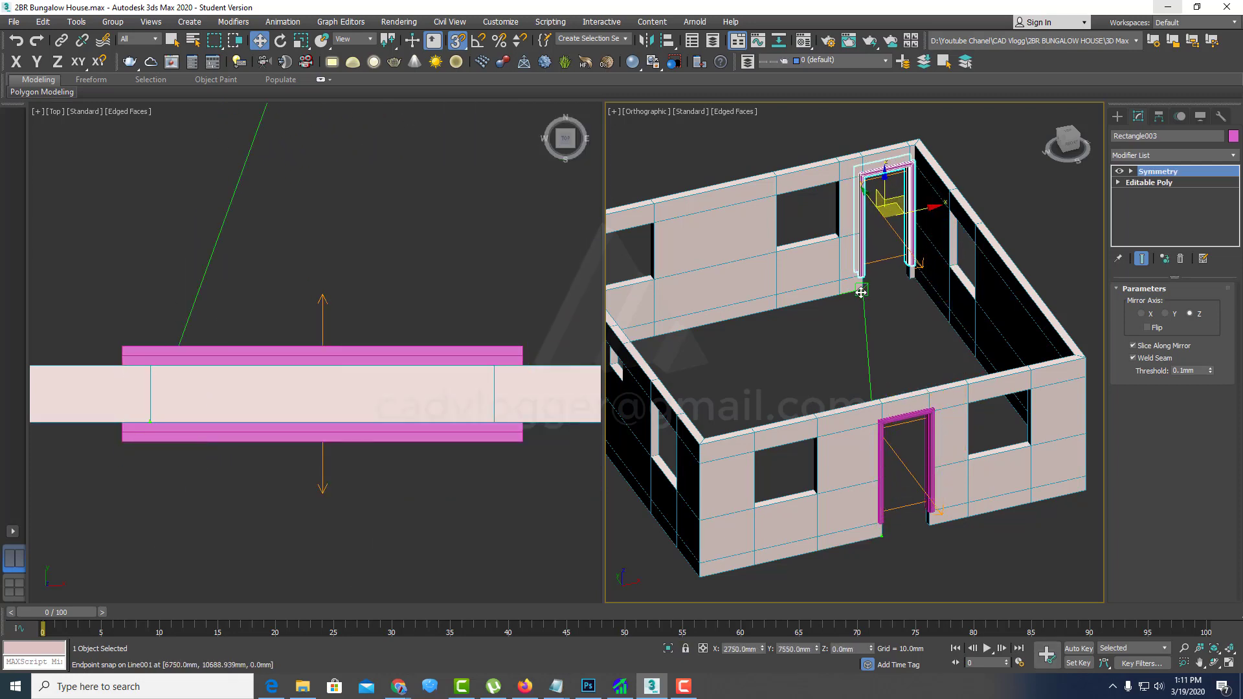
Step: Drop the copy into the back-wall doorway as an Instance of the original casing
left_click_drag(861, 292, 861, 292, "shift")
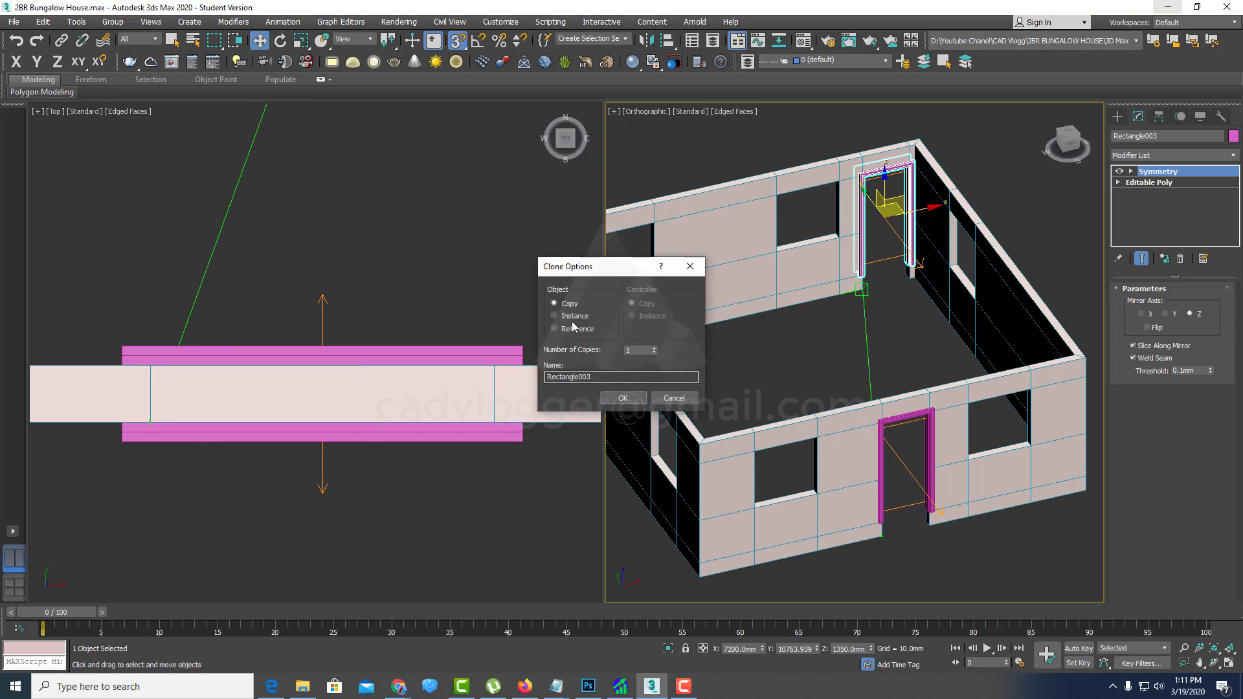
left_click(620, 396)
middle_click_drag(841, 298, 900, 298, "alt")
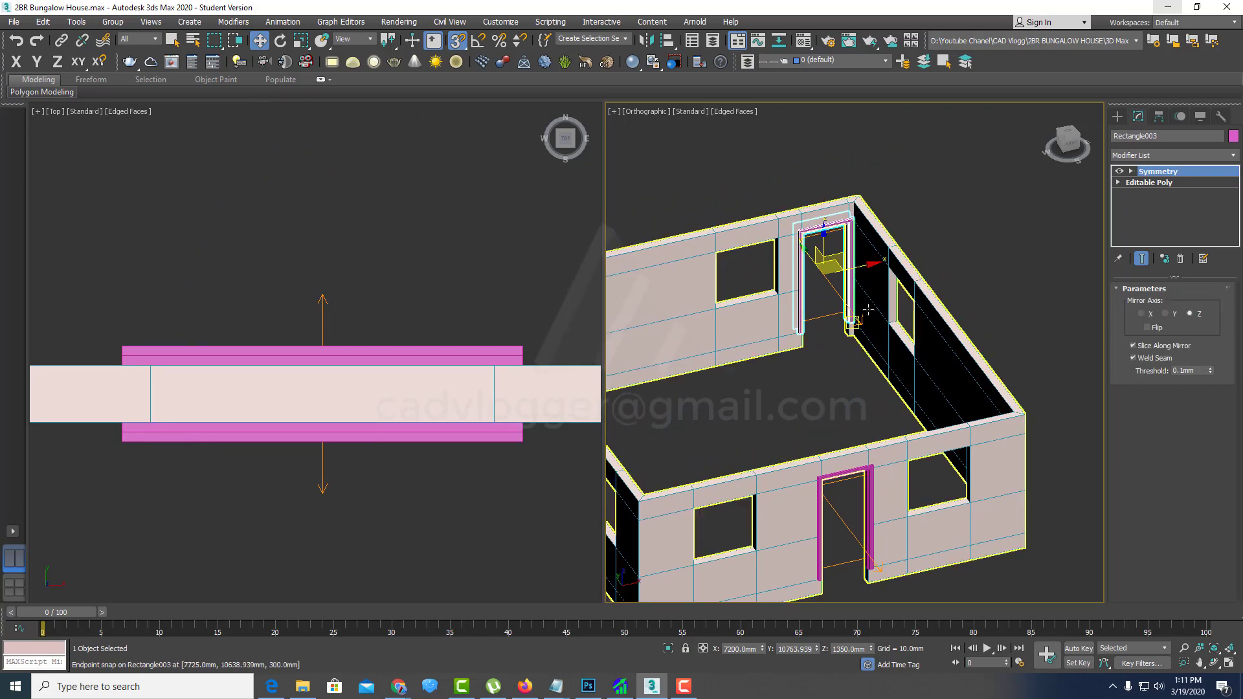
scroll(826, 285, "up", 3)
scroll(826, 285, "up", 3)
scroll(825, 285, "up", 5)
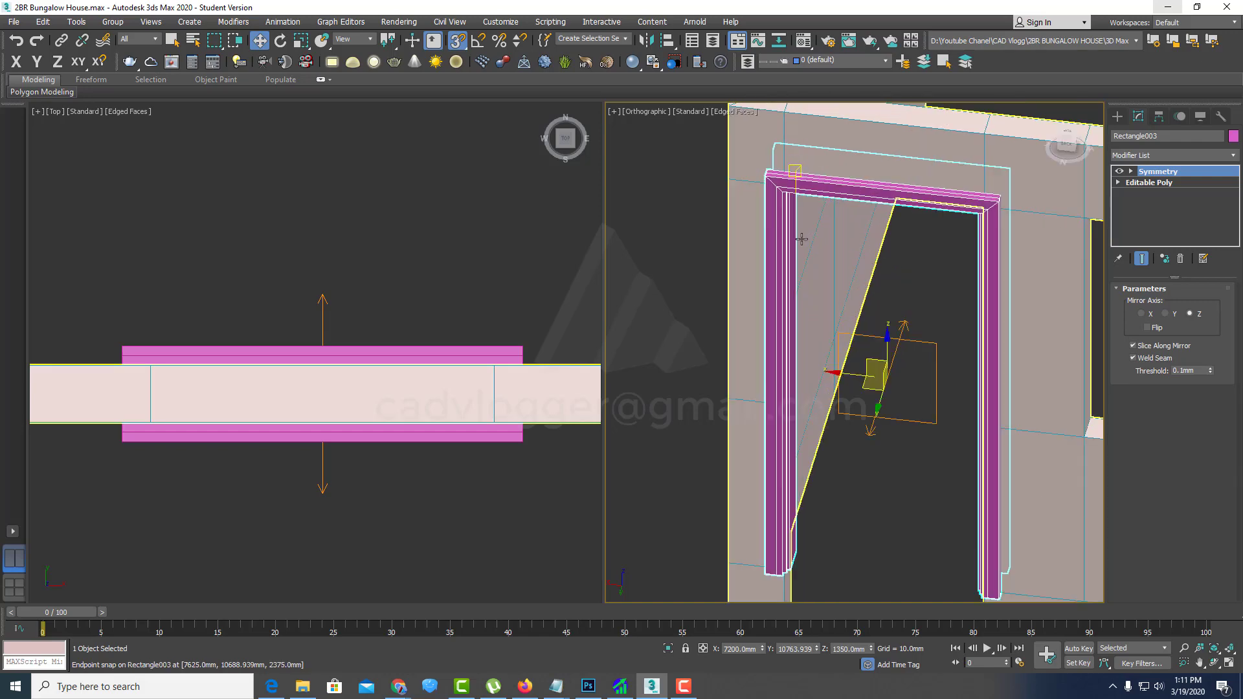
mouse_move(803, 362)
middle_mouse_down()
mouse_move(772, 365)
mouse_move(816, 376)
mouse_move(761, 408)
mouse_move(919, 457)
mouse_move(824, 471)
middle_mouse_up()
Step: Orbit and zoom around the room to inspect the back-wall door casing
scroll(772, 364, "down", 3)
scroll(772, 364, "down", 2)
scroll(761, 408, "up", 3)
scroll(760, 407, "down", 5)
scroll(734, 455, "up", 4)
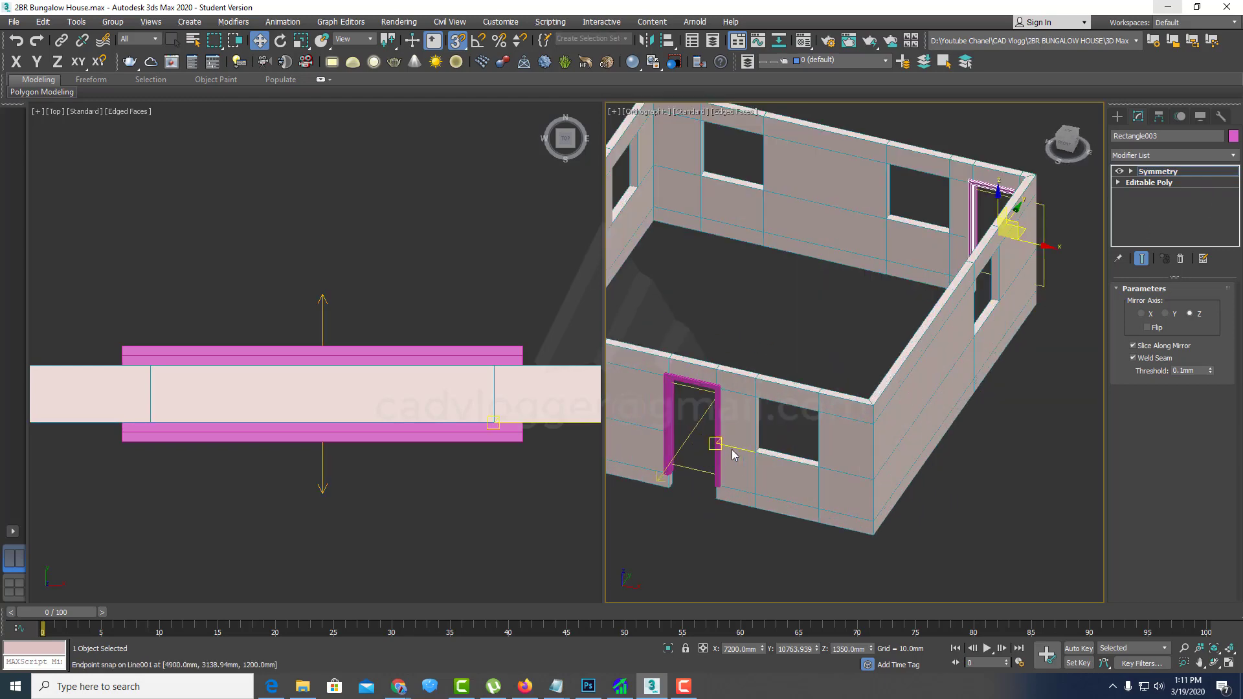
mouse_move(733, 455)
middle_mouse_down("alt")
mouse_move(807, 480)
mouse_move(817, 495)
mouse_move(796, 512)
mouse_move(818, 499)
middle_mouse_up("alt")
scroll(789, 472, "down", 3)
scroll(777, 500, "up", 3)
scroll(744, 507, "up", 3)
Step: Draw Rectangle004 corner to corner across the side-wall window opening, retrying after one cancelled attempt
left_click(1117, 116)
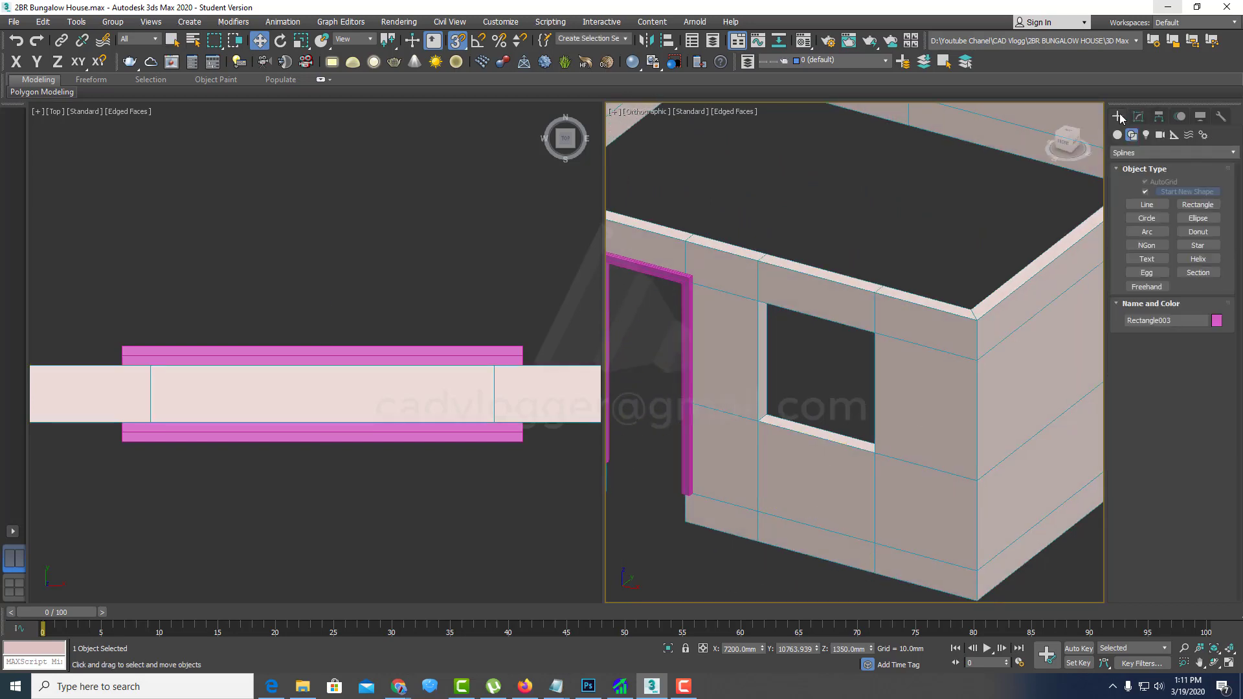
left_click(1198, 205)
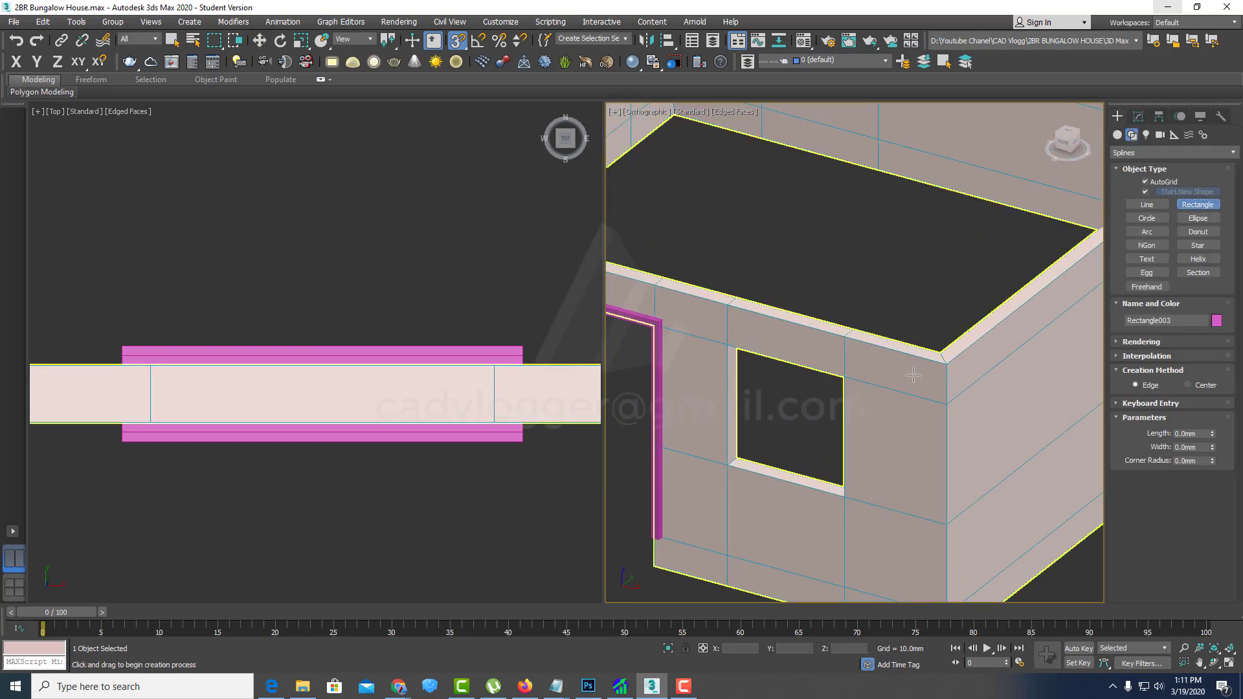
middle_click_drag(777, 429, 796, 385)
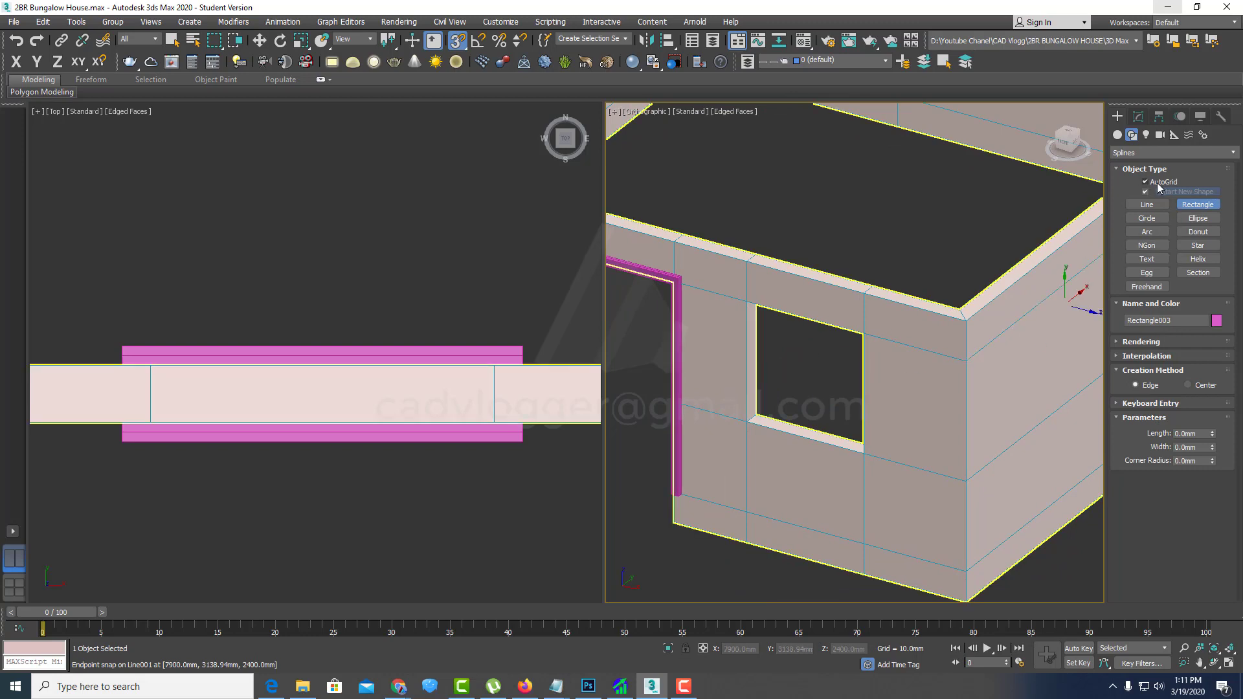
mouse_move(747, 421)
left_mouse_down()
mouse_move(868, 356)
mouse_move(868, 335)
left_mouse_up()
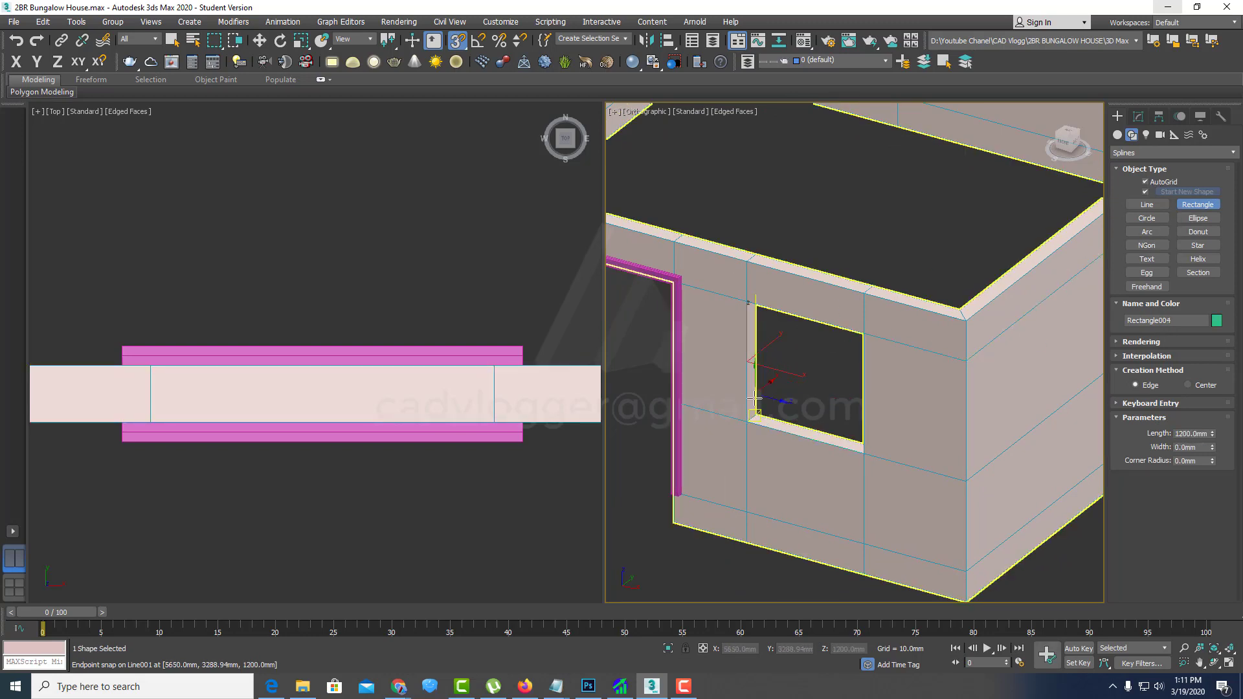
middle_click_drag(792, 362, 783, 440, "alt")
key("w")
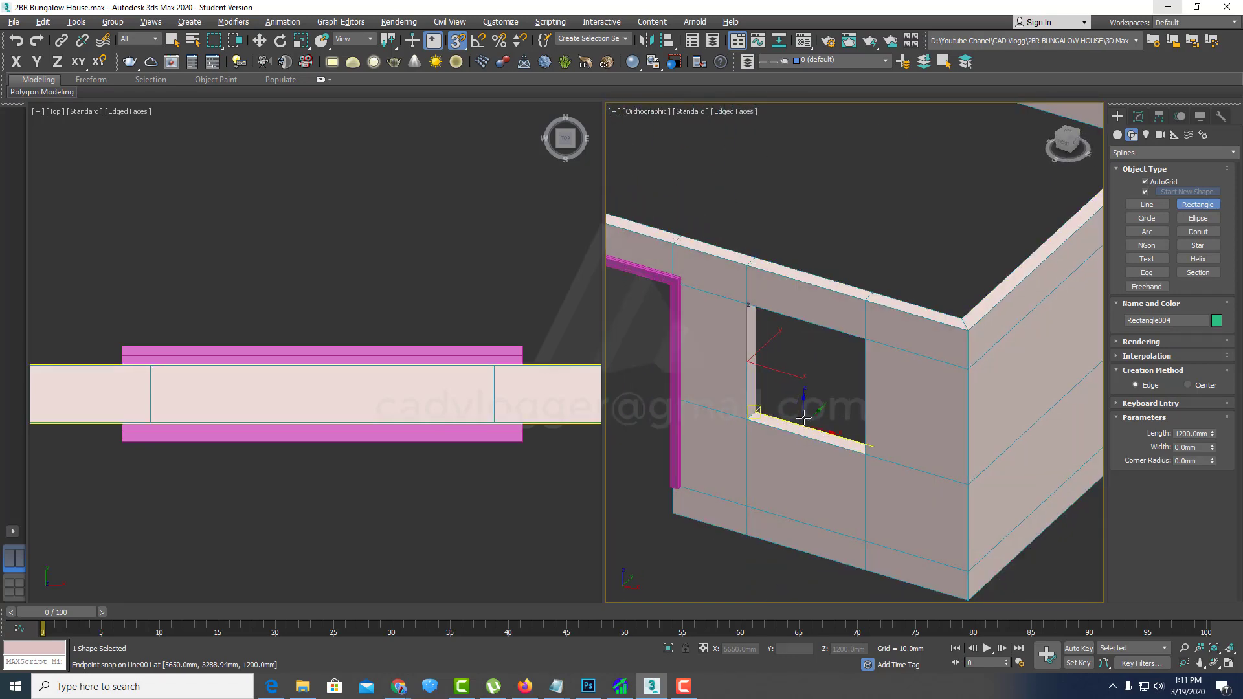
scroll(809, 407, "up", 3)
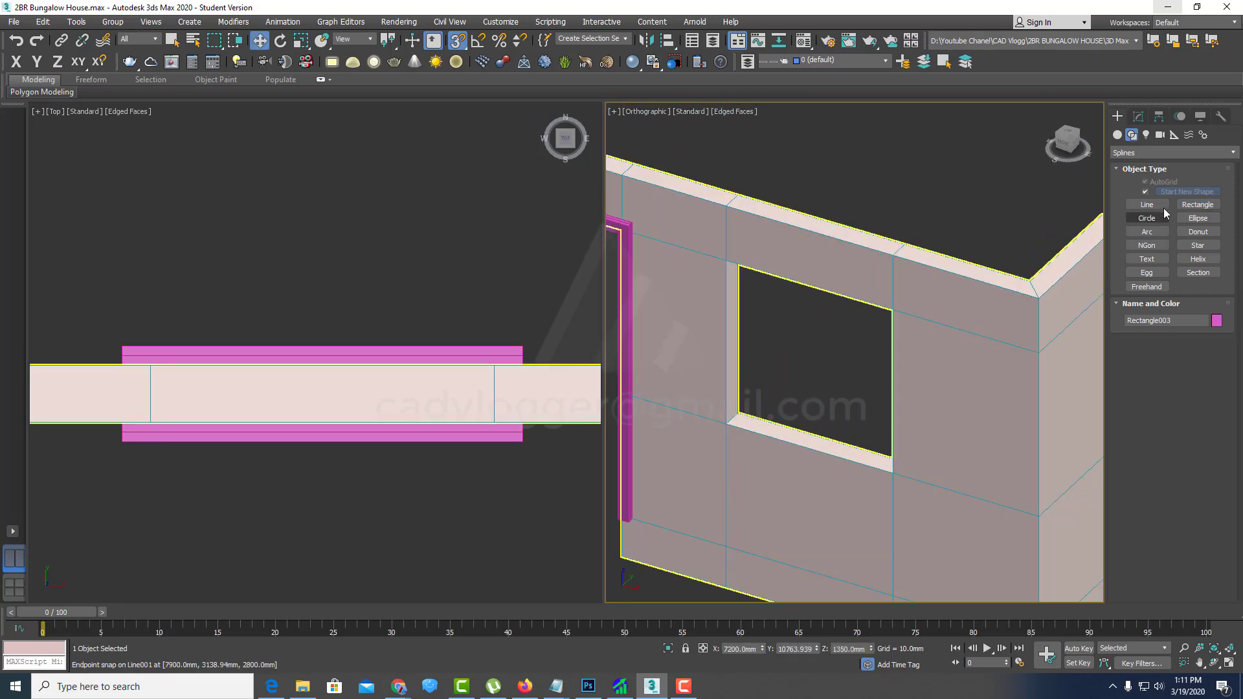
left_click(1193, 204)
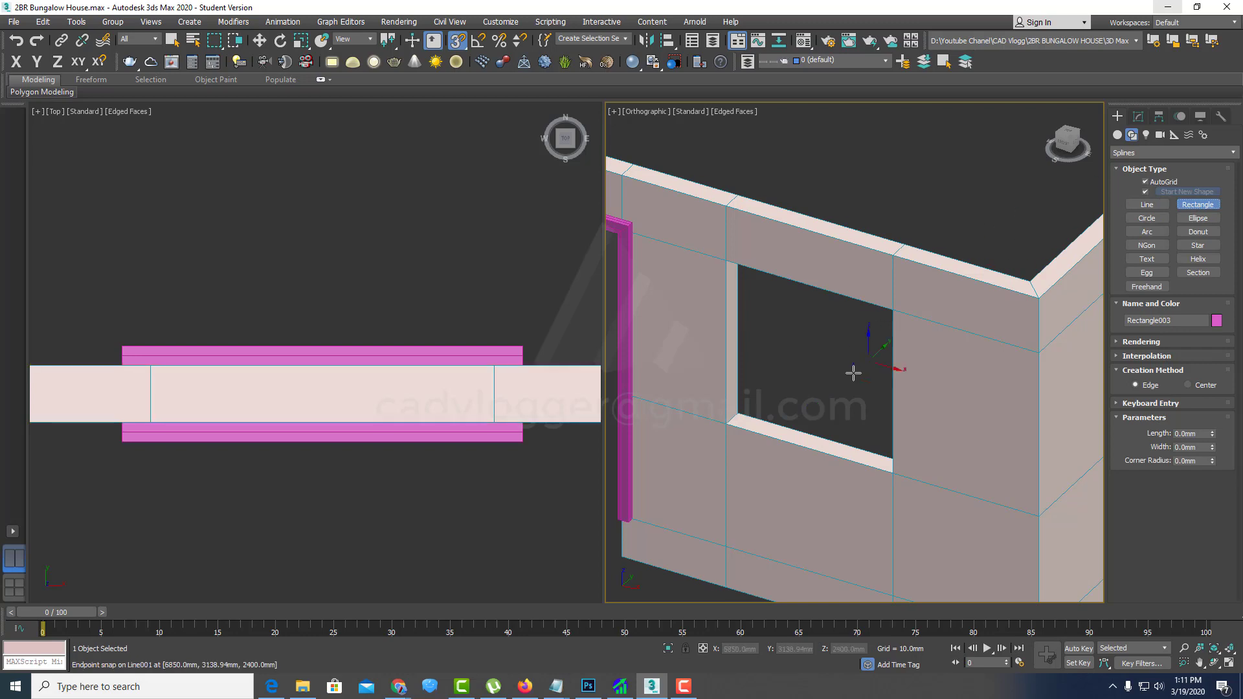
middle_click_drag(854, 368, 841, 311, "alt")
left_click_drag(717, 338, 882, 203)
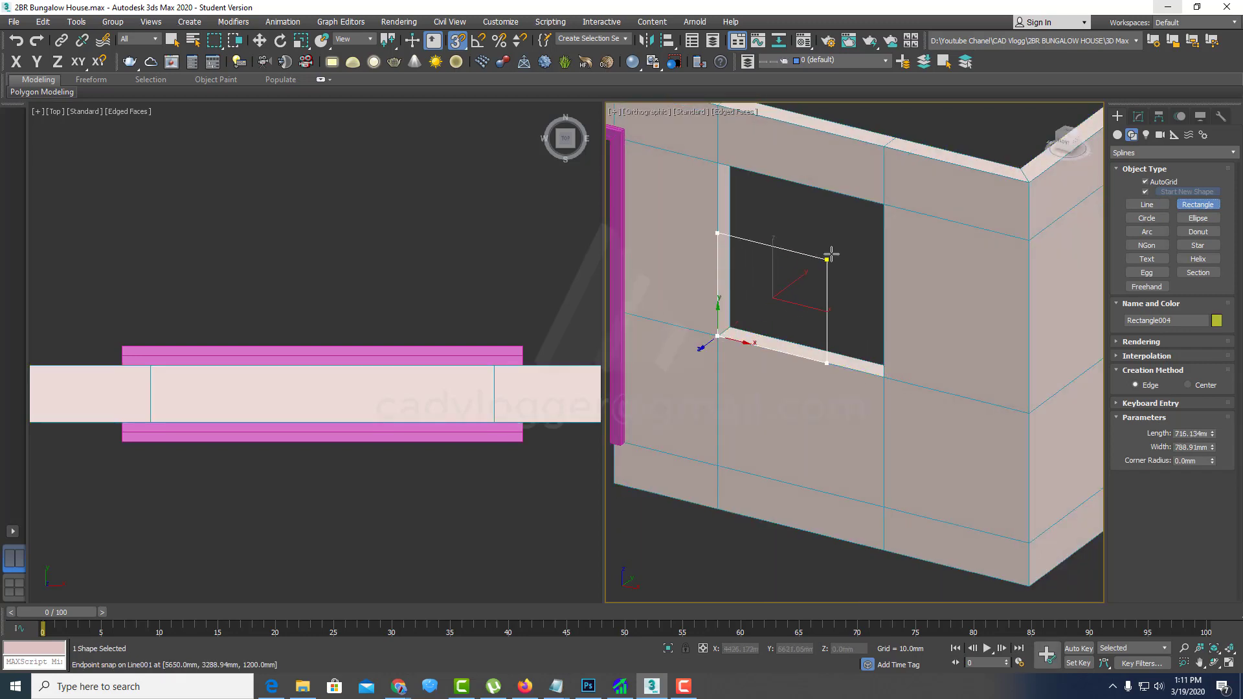
Step: Convert Rectangle004 to an editable poly and enter Polygon mode
key("w")
right_click(751, 231)
mouse_move(777, 367)
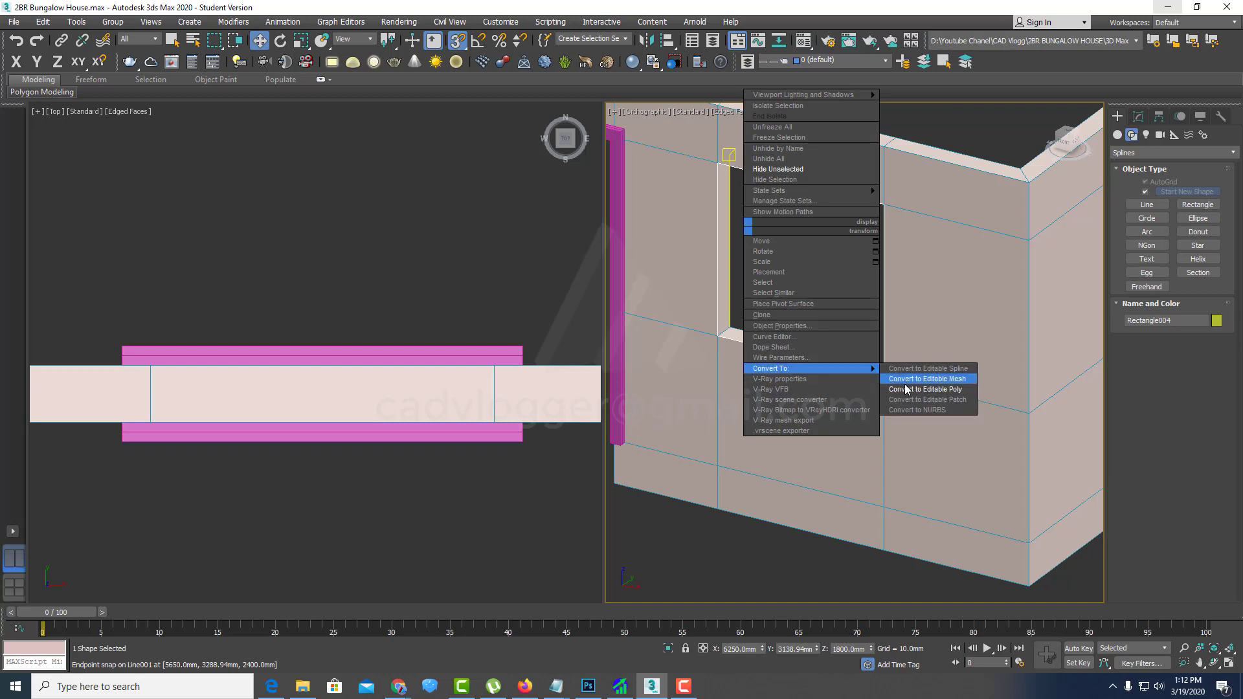
left_click(903, 389)
left_click(1190, 308)
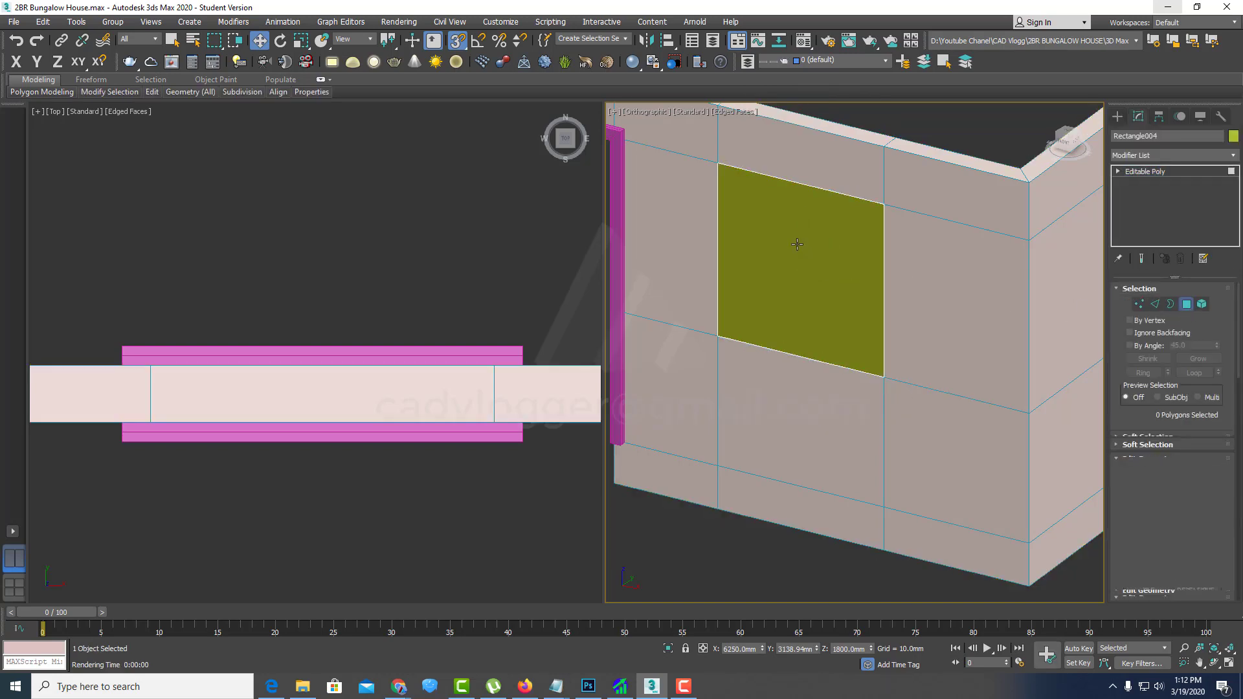
Step: Inset the rectangle's face and delete the inner face, leaving a thin open frame border
left_click(770, 233)
right_click(766, 232)
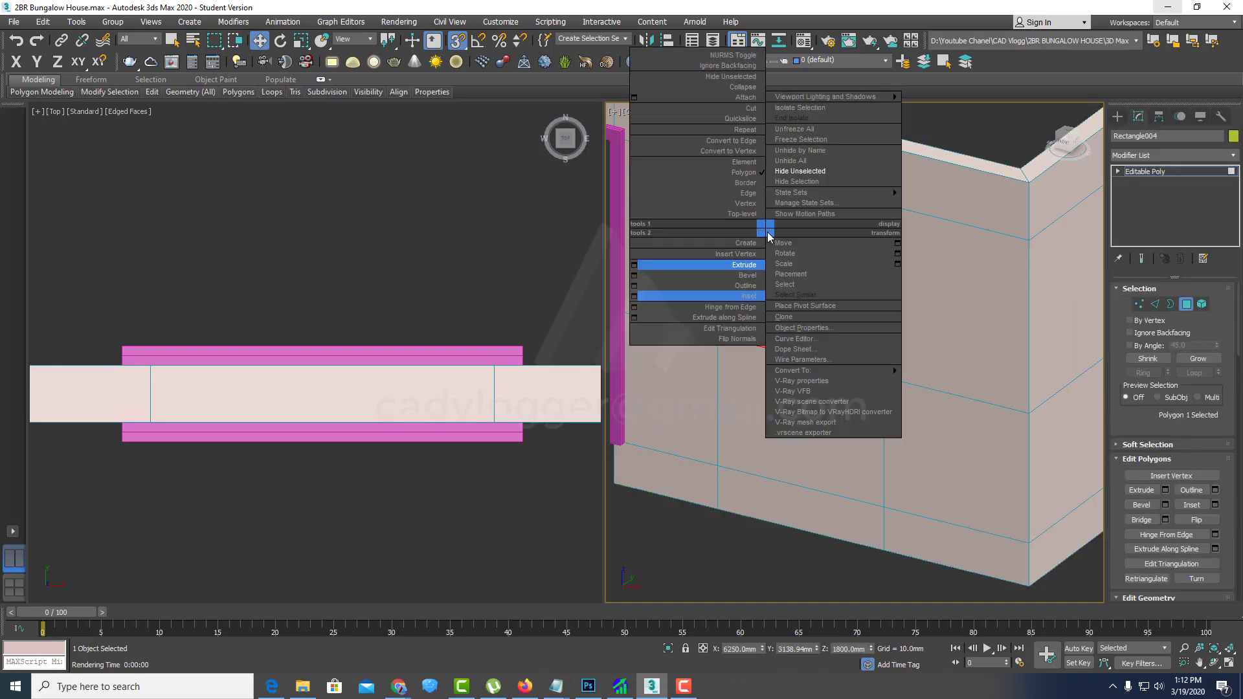
left_click(635, 295)
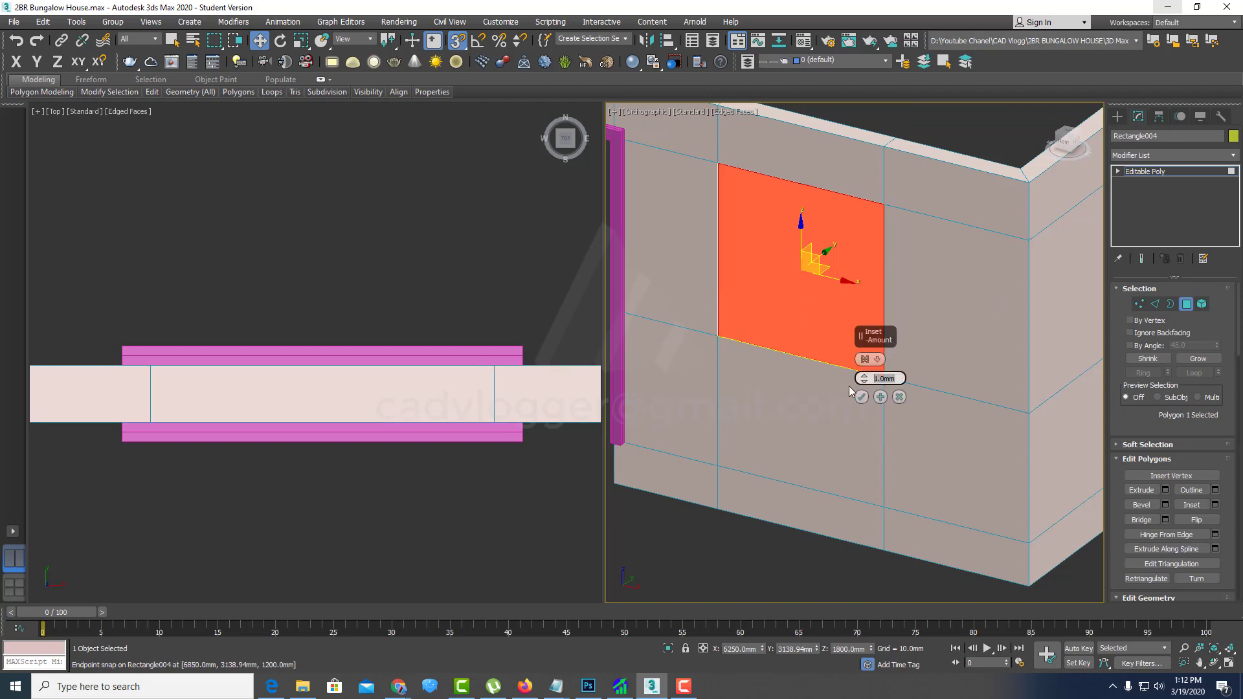
left_click(861, 397)
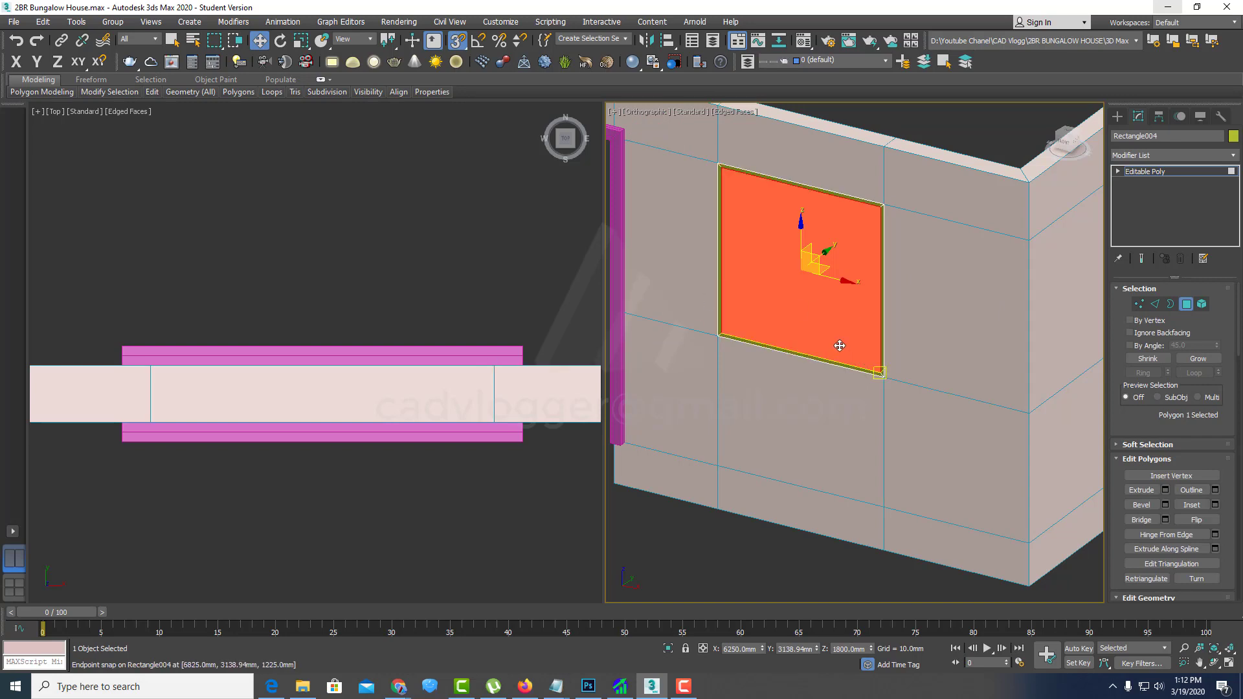
key("Delete")
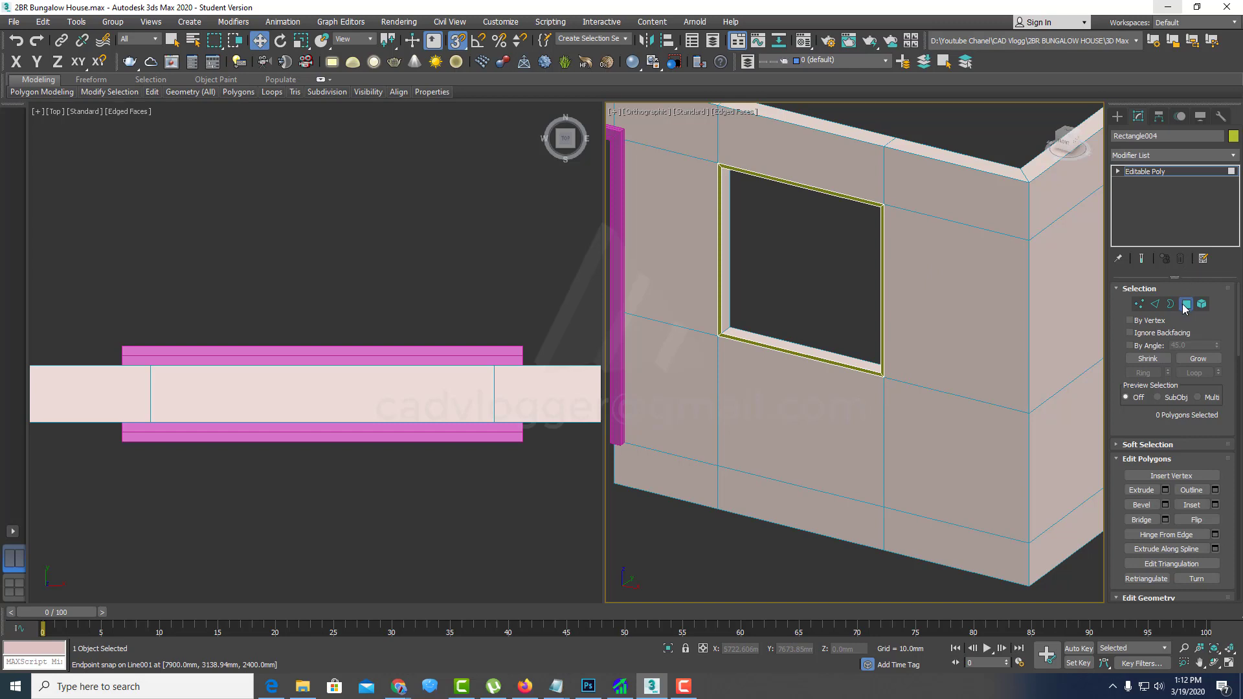
left_click(1183, 308)
key("4")
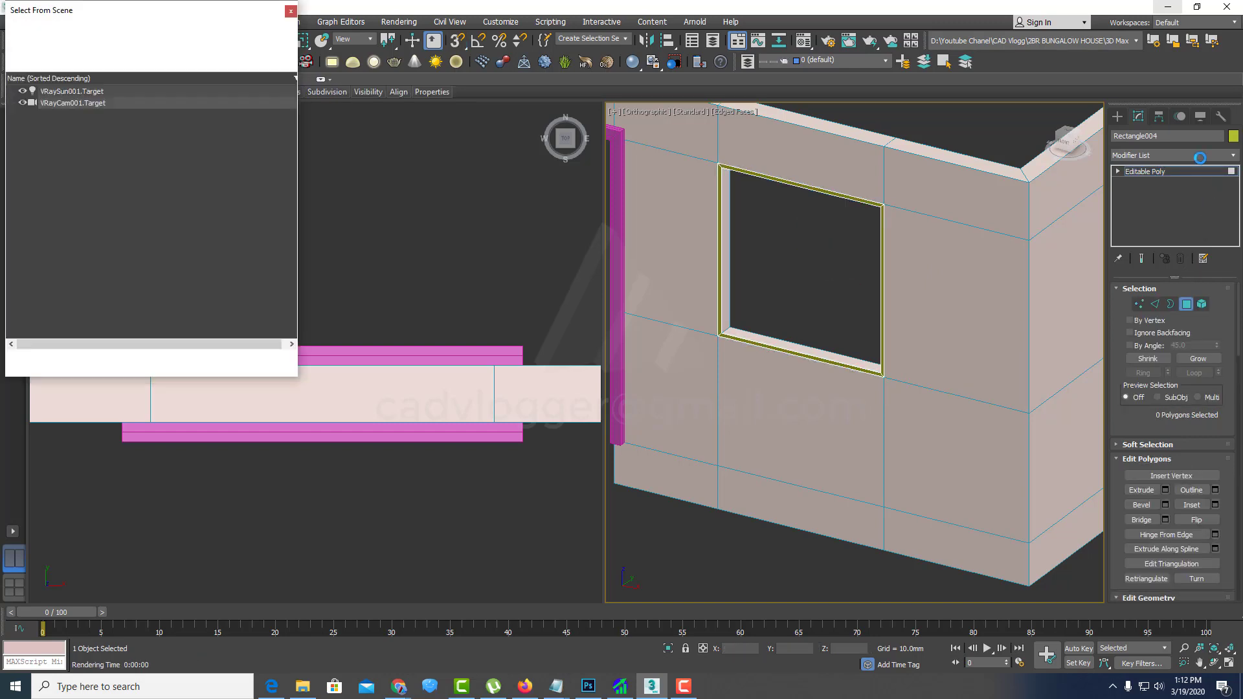
Step: Add a Shell modifier with a 150 mm inner amount to the window frame
left_click(291, 11)
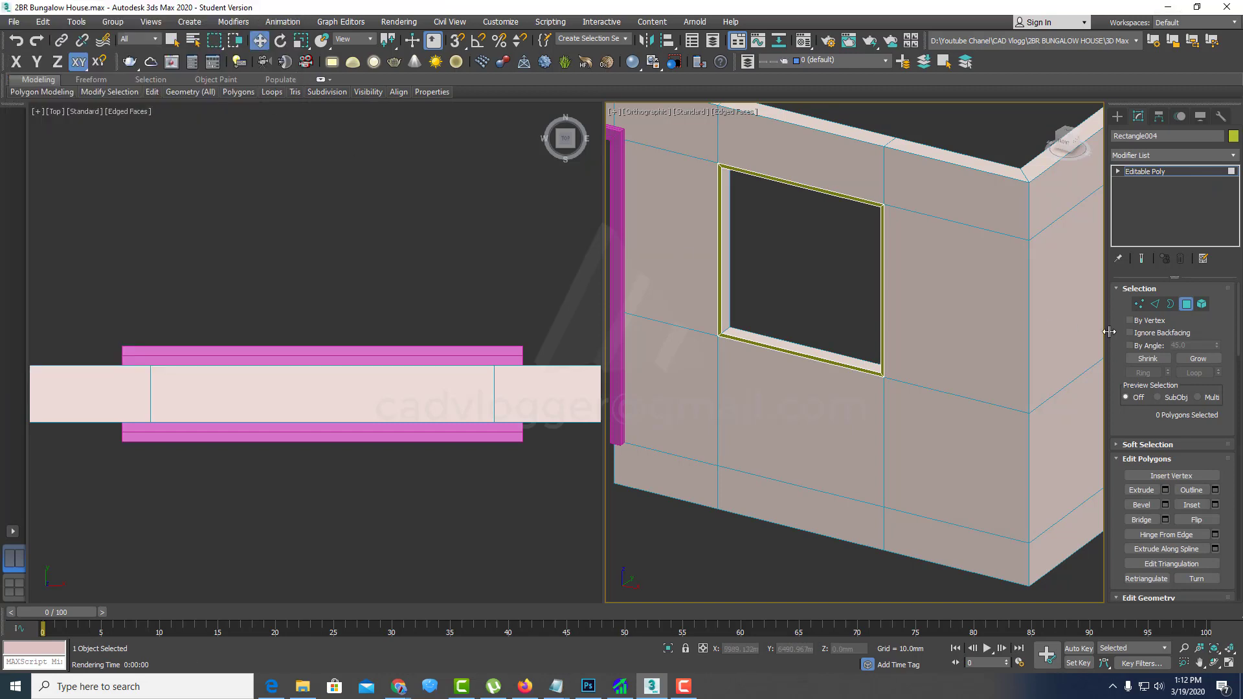
left_click(1187, 306)
left_click(1208, 157)
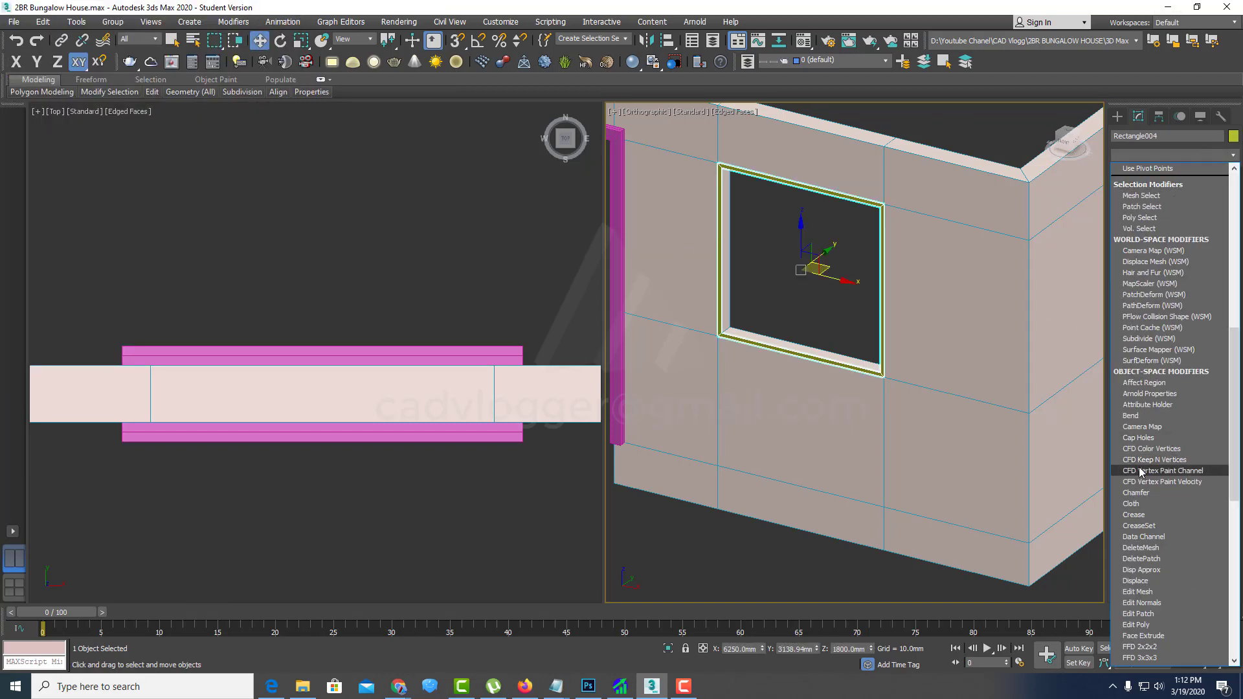
scroll(1140, 474, "down", 15)
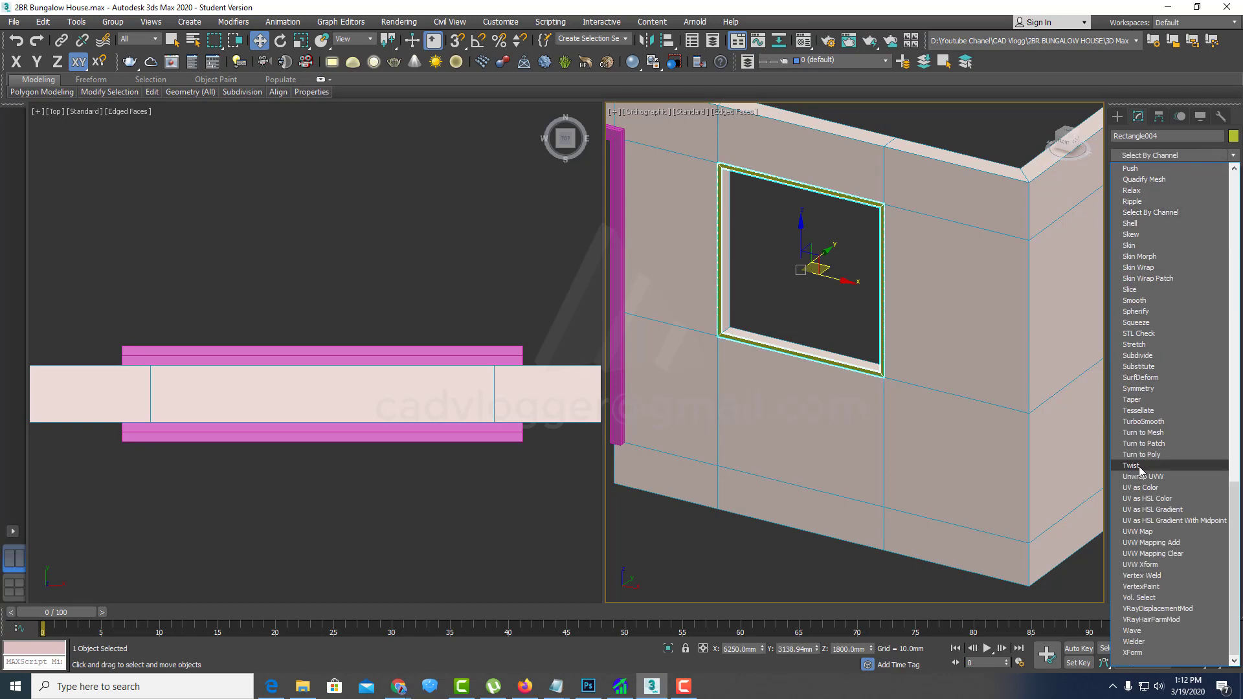
left_click(1168, 223)
middle_click_drag(899, 311, 891, 315, "alt")
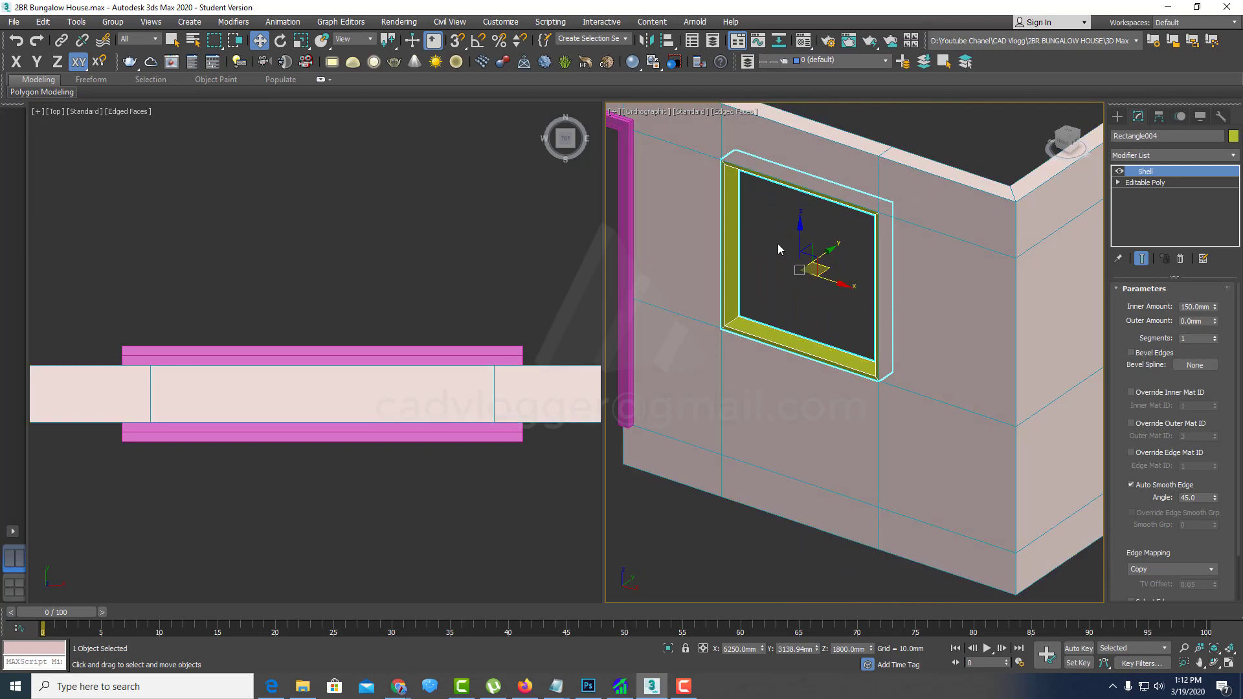
Step: Collapse the shelled frame to an editable poly and show the Top view as wireframe
right_click(778, 243)
left_click(953, 393)
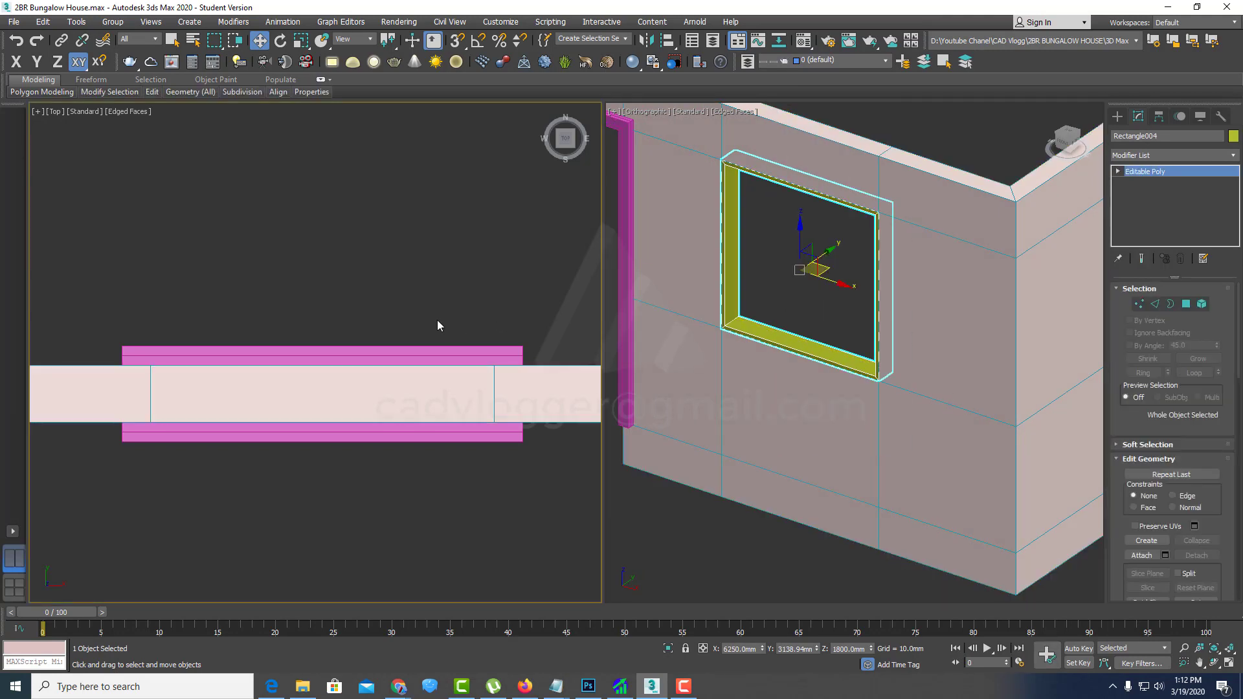
scroll(437, 320, "down", 4)
scroll(397, 343, "up", 5)
key("F3")
middle_click_drag(397, 343, 392, 377)
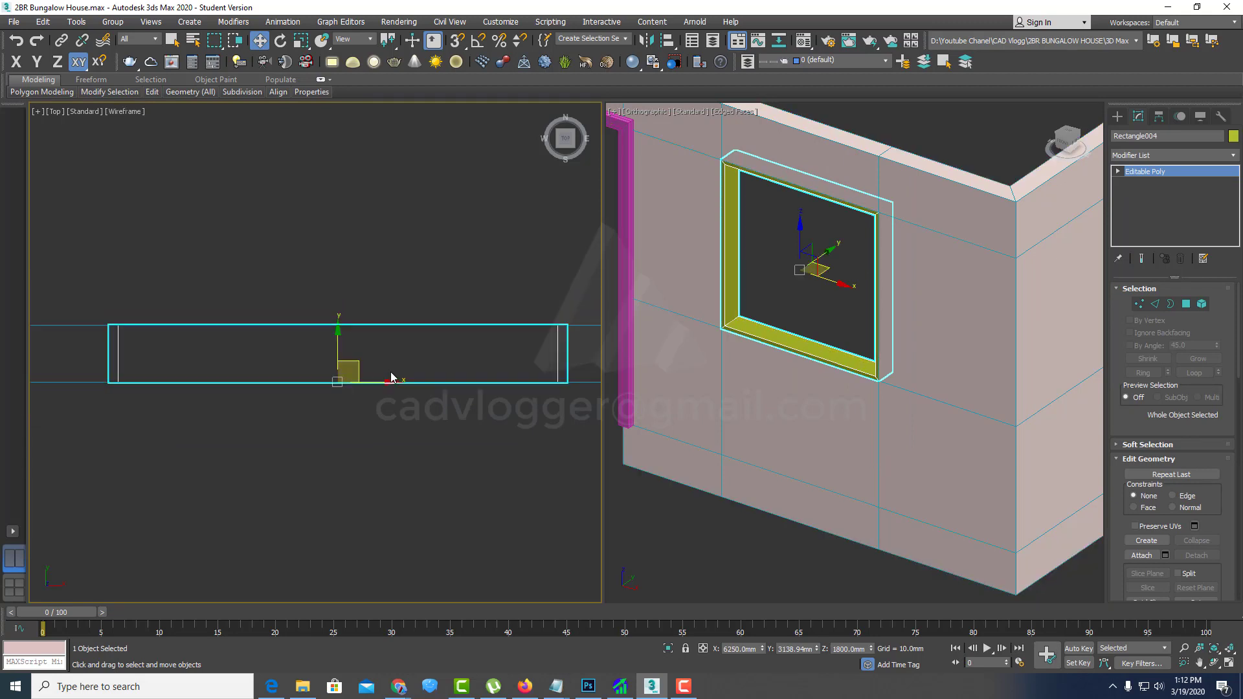
Step: Centre Rectangle004's pivot on the object using Affect Pivot Only and Center to Object
left_click(1159, 117)
left_click(1169, 205)
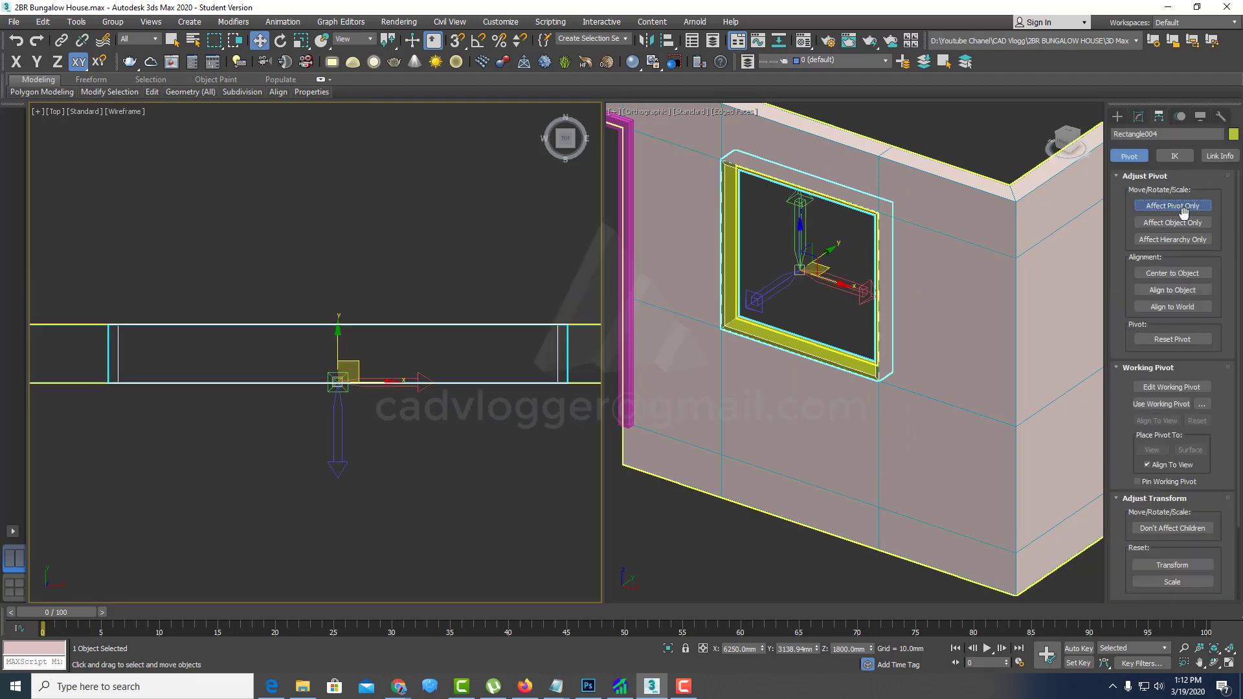
left_click(1183, 275)
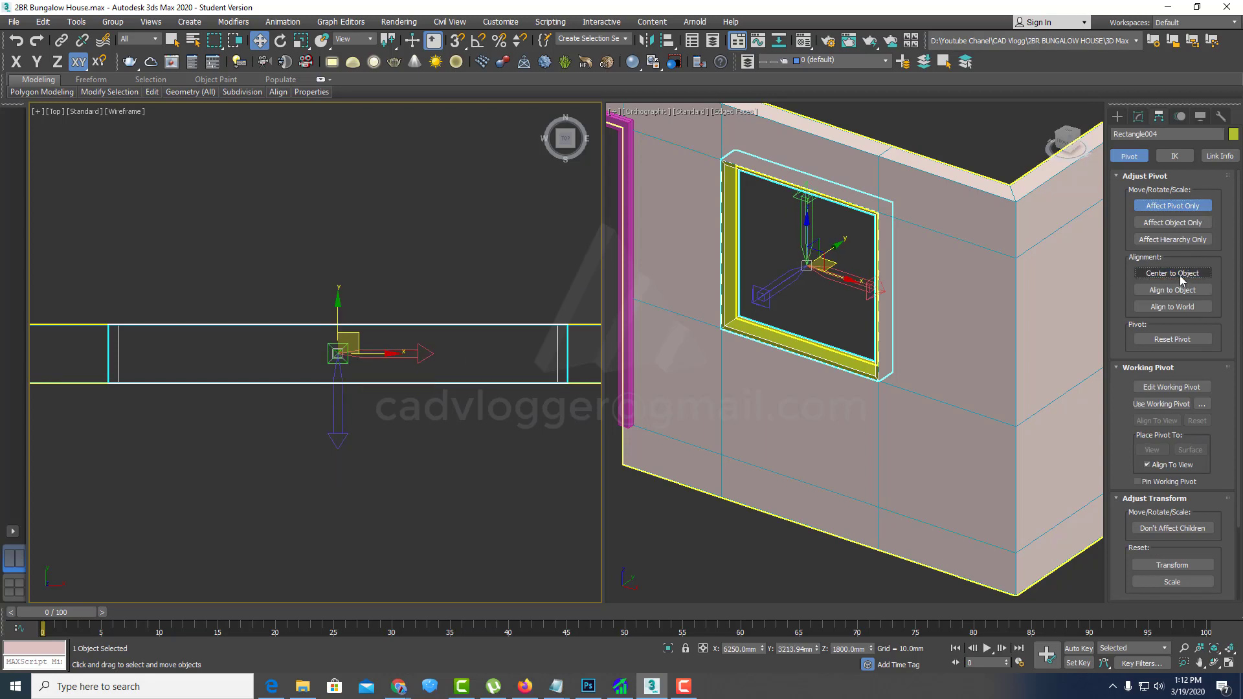
left_click(1189, 212)
scroll(796, 320, "up", 3)
scroll(739, 303, "up", 2)
middle_click_drag(739, 302, 758, 349)
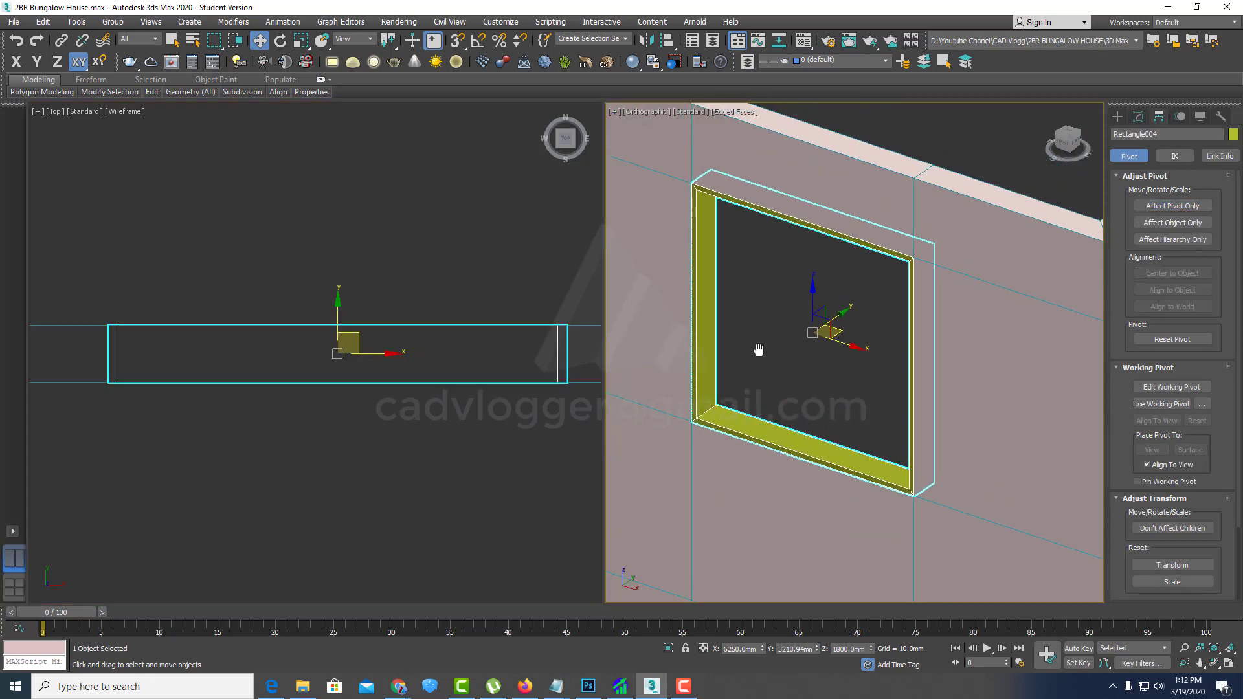
Step: Back in the Modify panel, select the frame's top, side and right rim polygons
left_click(1139, 118)
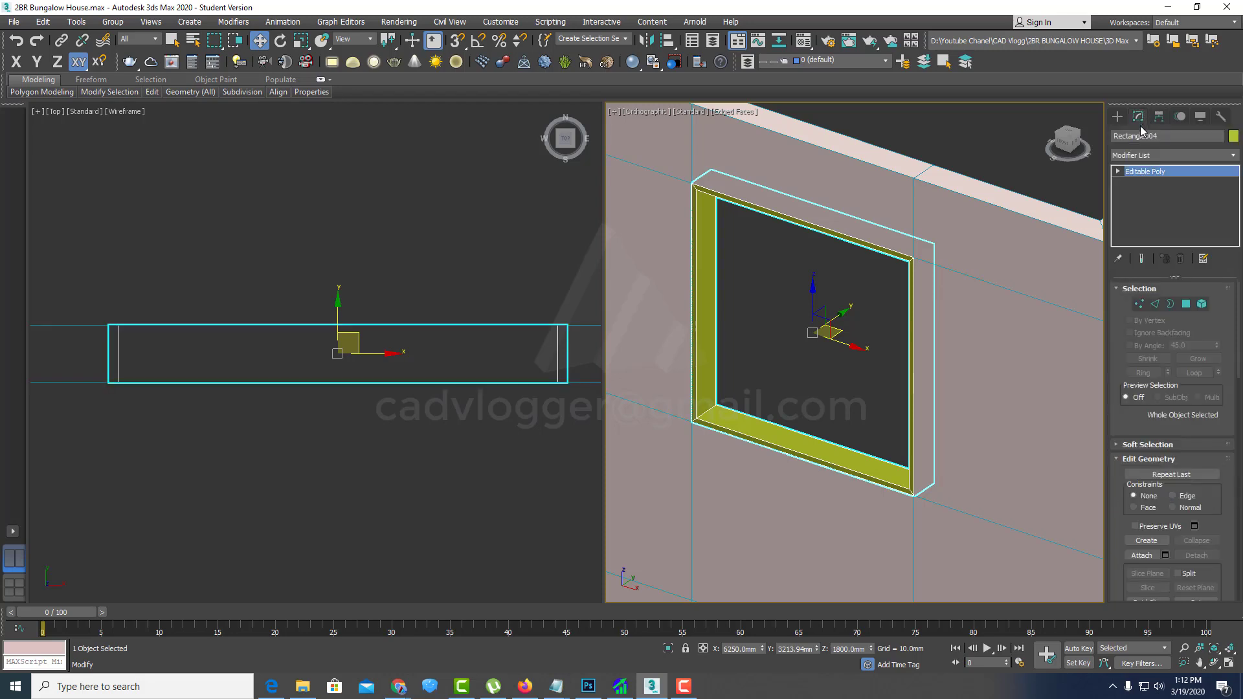
scroll(744, 207, "up", 3)
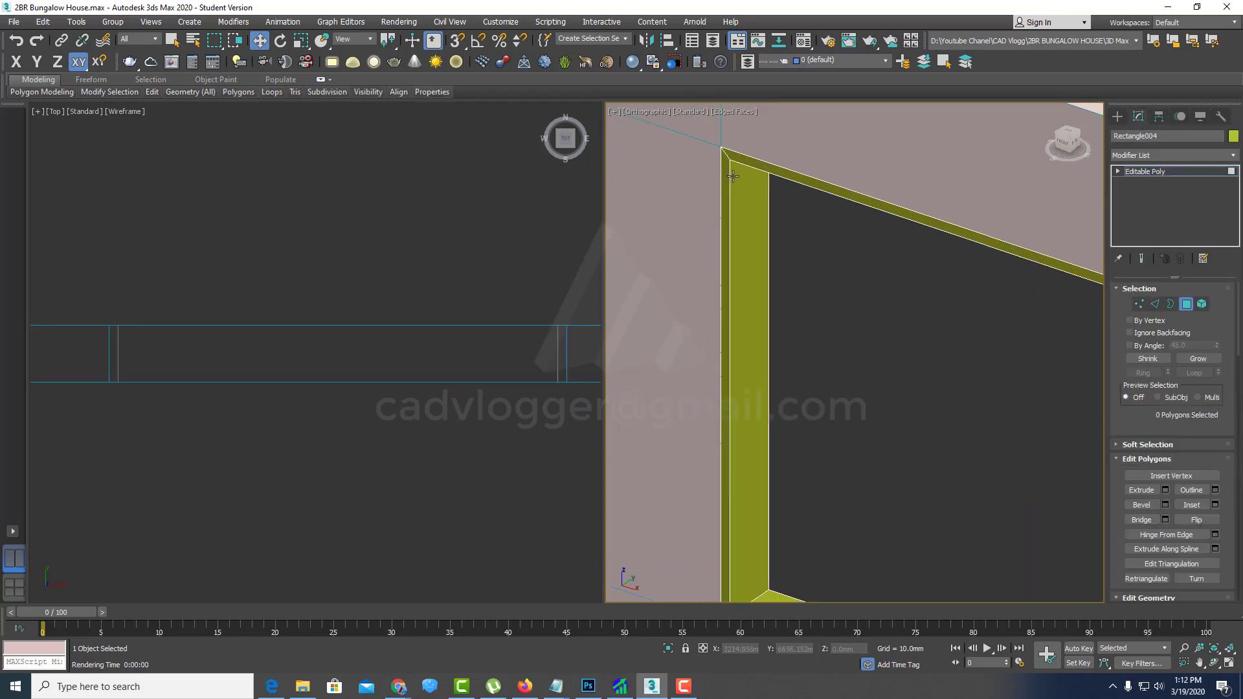
scroll(736, 183, "down", 1)
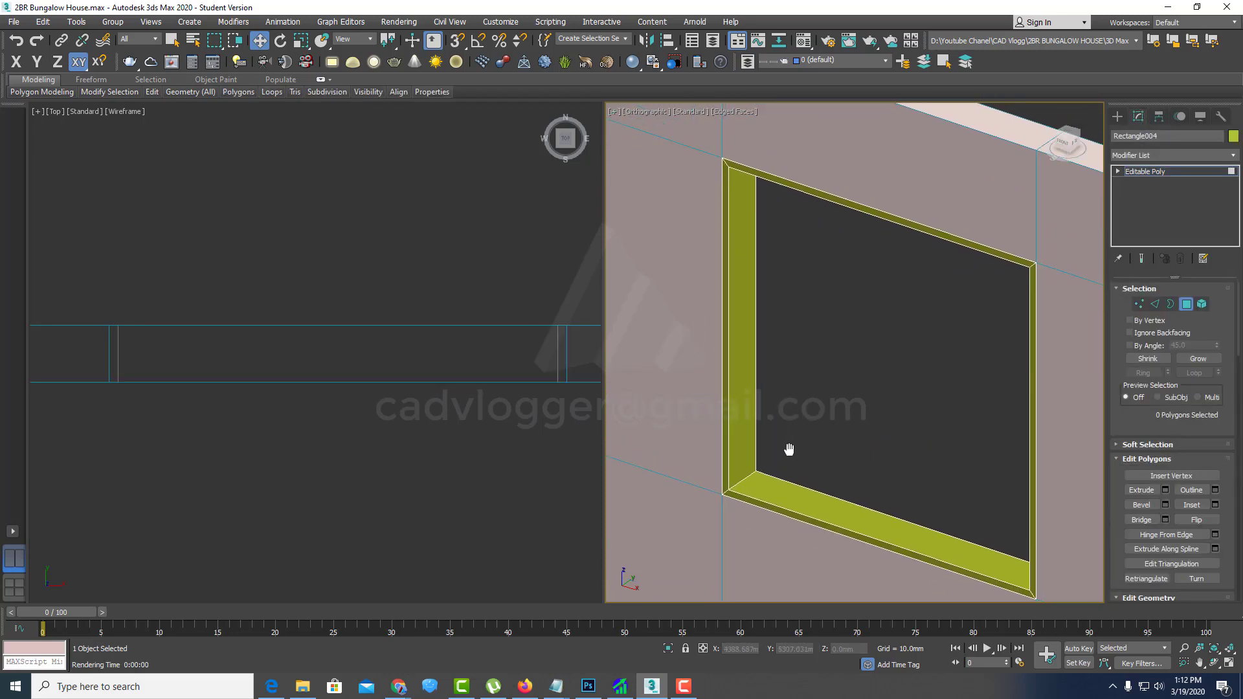
scroll(749, 227, "up", 2)
left_click(751, 147)
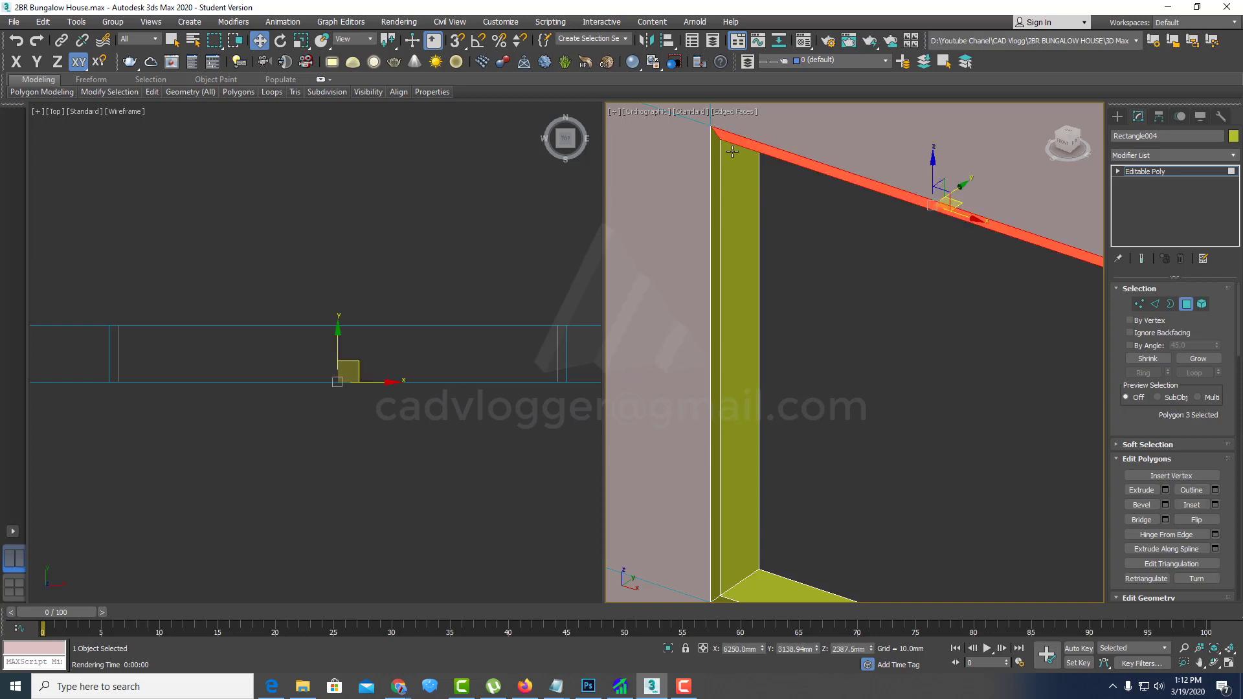
scroll(714, 160, "down", 4)
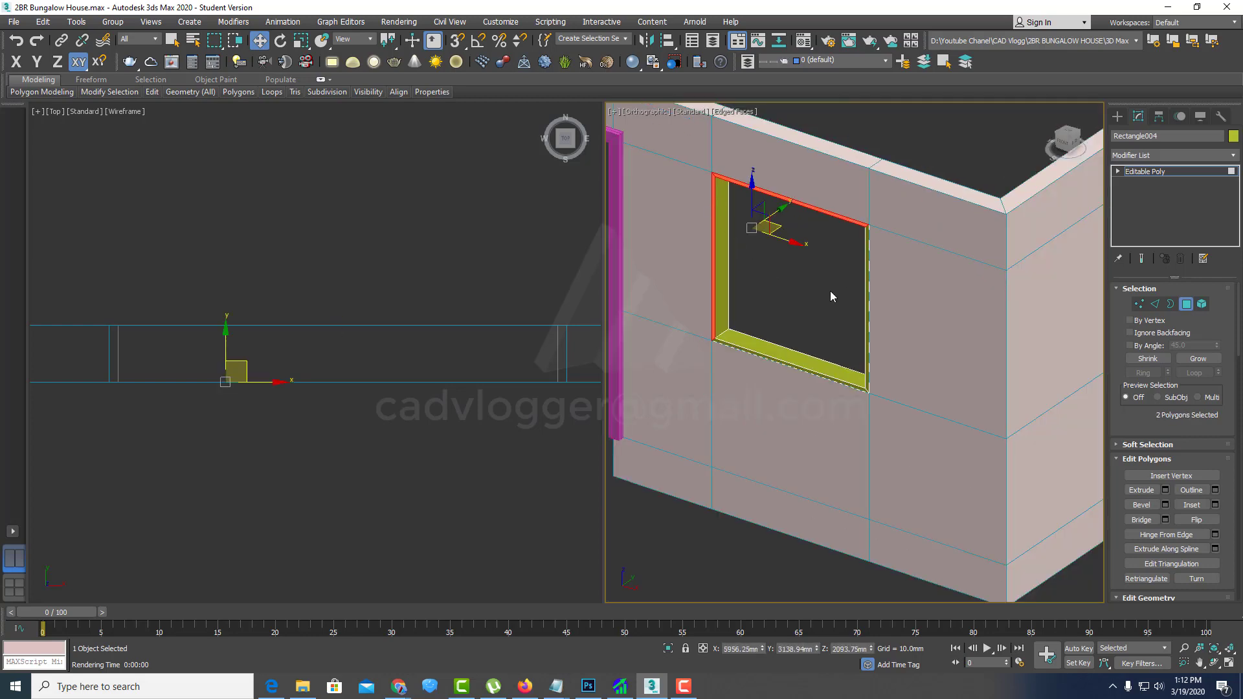
left_click(830, 290, "ctrl")
scroll(870, 267, "up", 4)
left_click(885, 258, "ctrl")
Step: Add the bottom rim face and extrude all four rim faces by 25 mm
middle_click_drag(708, 402, 849, 437, "alt")
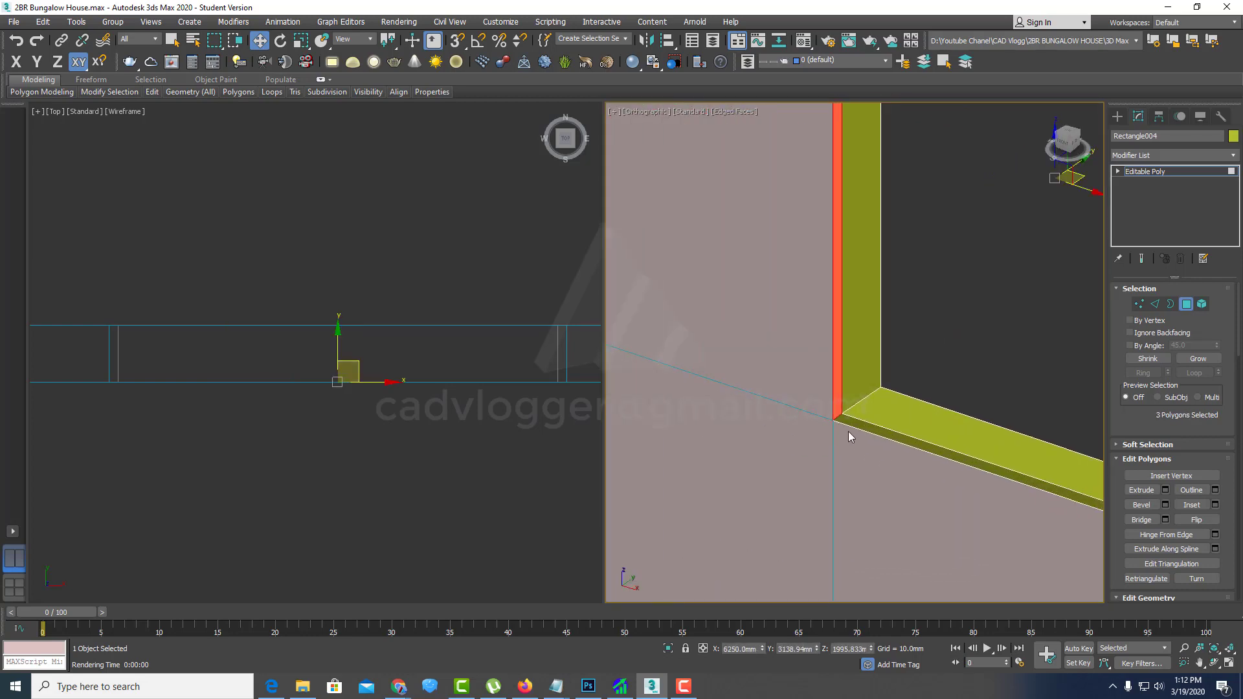
left_click(855, 424, "ctrl")
scroll(835, 382, "down", 4)
scroll(809, 339, "up", 2)
right_click(795, 334)
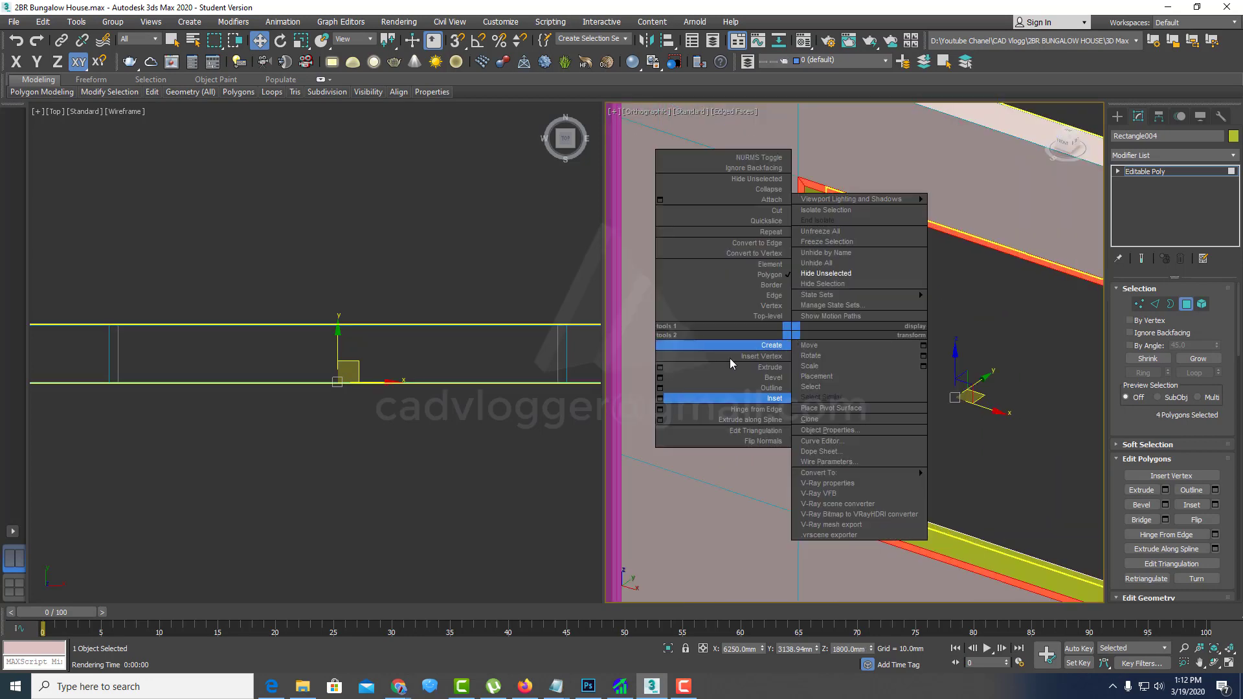
left_click(660, 398)
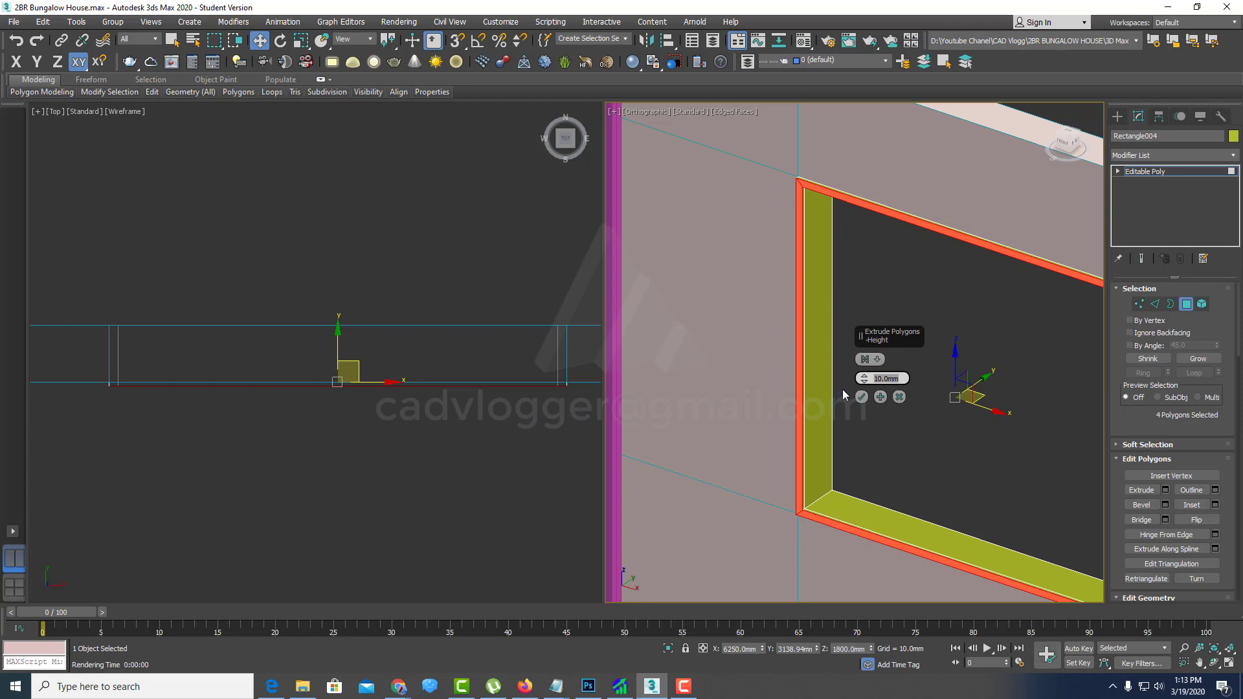
type("25")
left_click(861, 397)
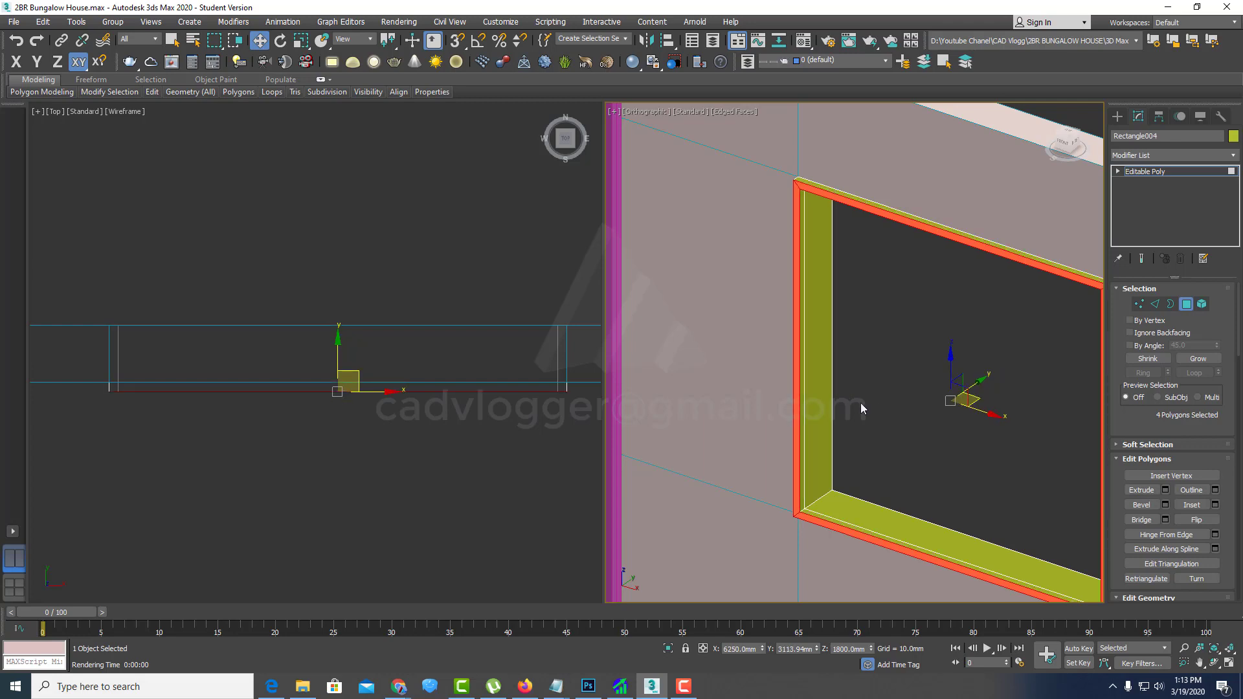
Step: Orbit and zoom over the wall to a frontal view of the extruded window frame
scroll(860, 402, "down", 3)
scroll(849, 436, "down", 2)
middle_click_drag(748, 467, 933, 423, "alt")
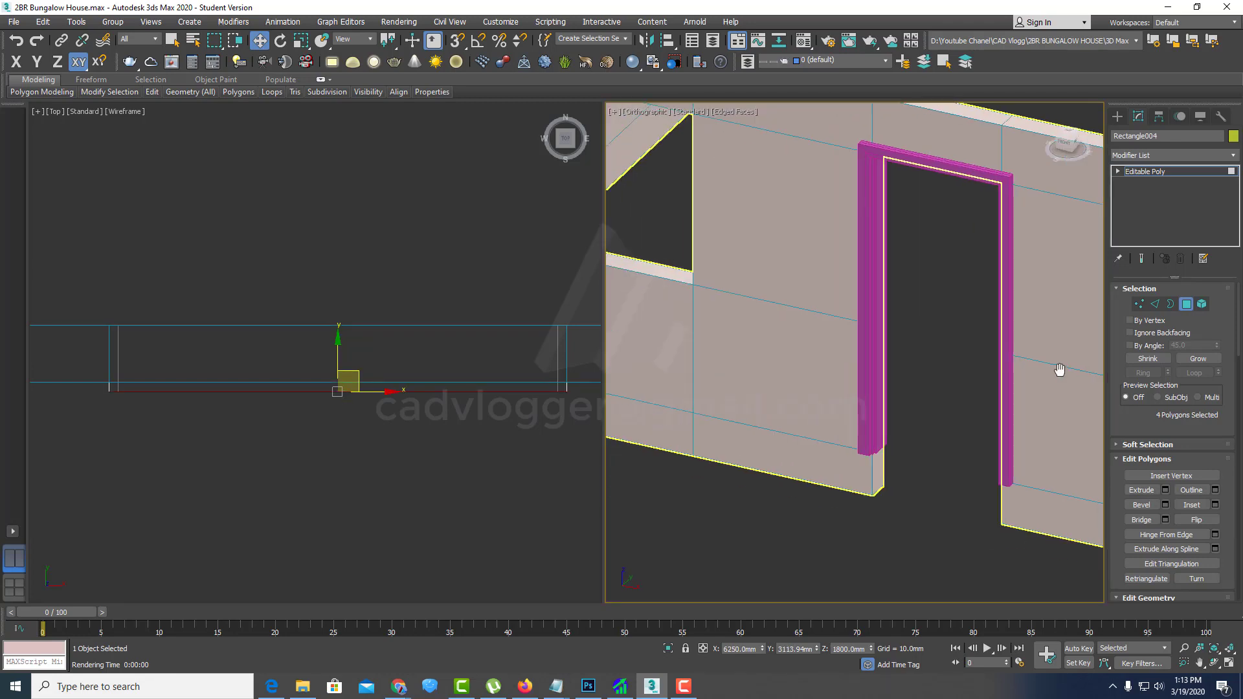
scroll(933, 423, "up", 1)
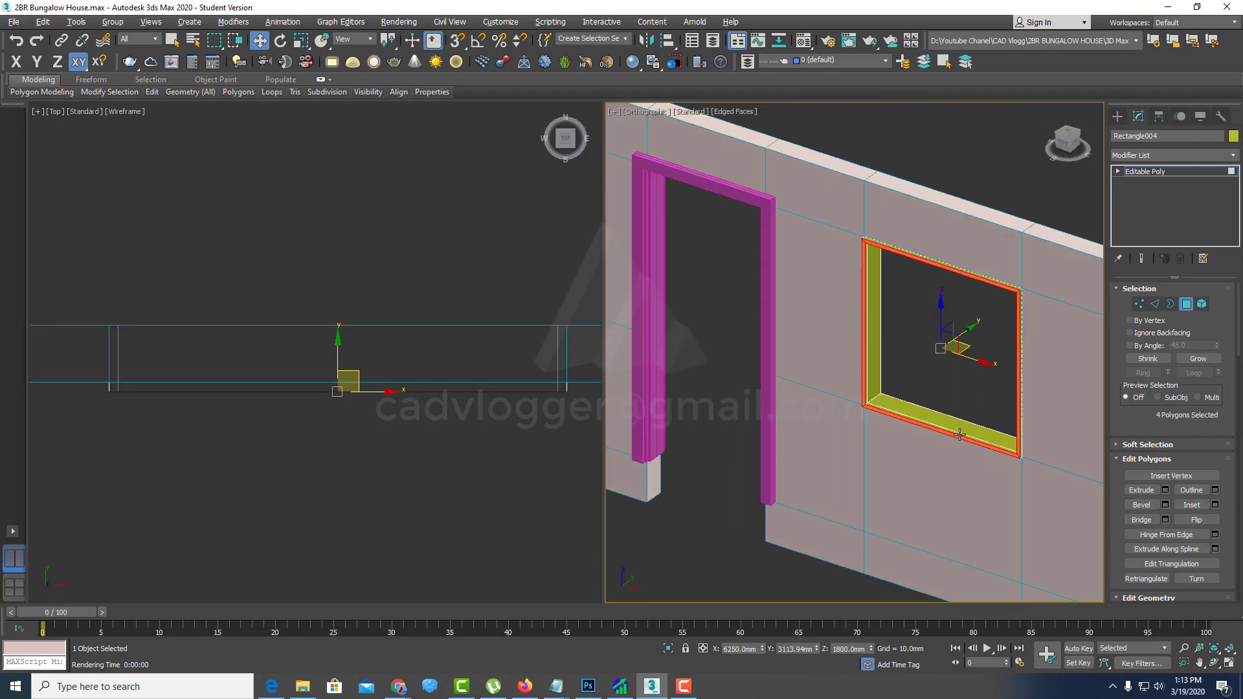
scroll(933, 420, "up", 4)
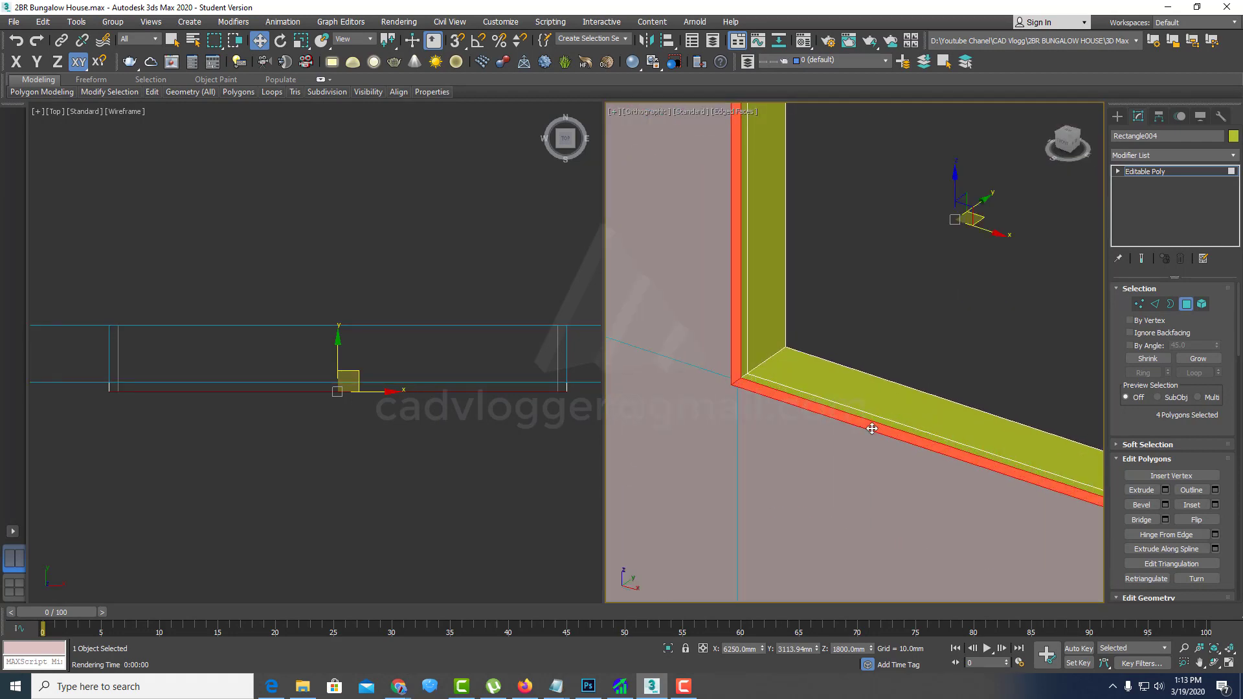
scroll(872, 429, "down", 4)
middle_click_drag(890, 438, 970, 436, "alt")
scroll(764, 462, "up", 5)
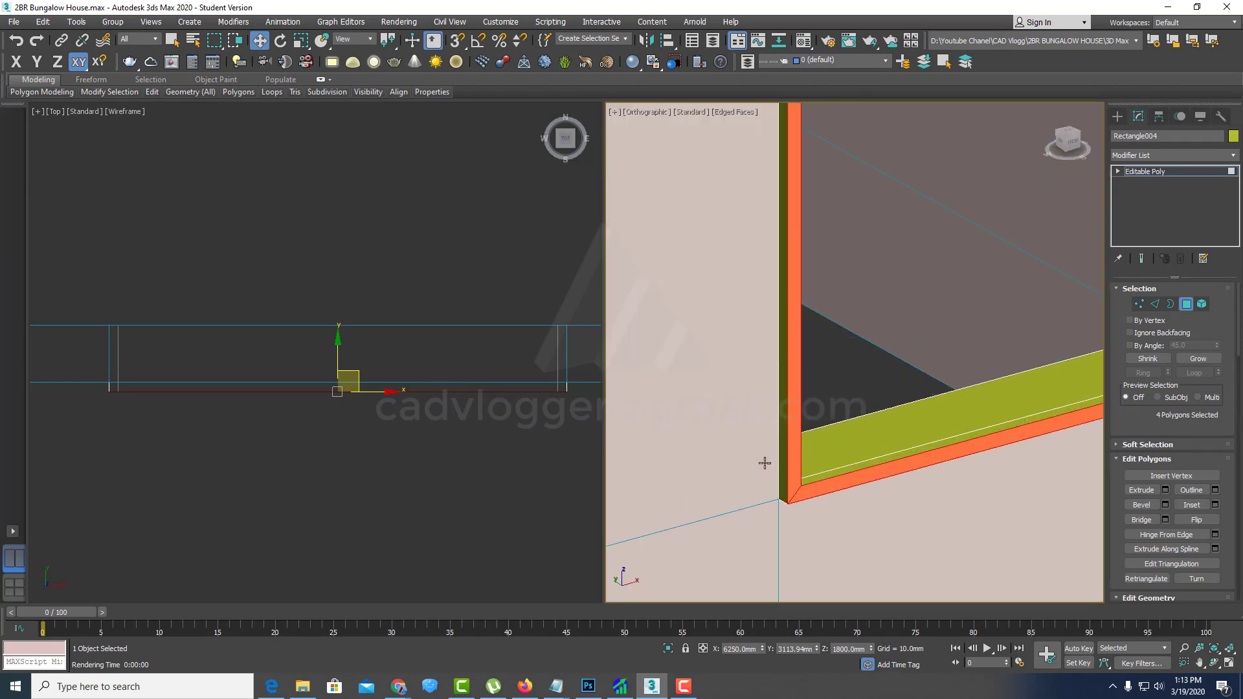
Step: Select the window frame's side and top faces for extrusion
left_click(783, 474)
scroll(763, 414, "down", 4)
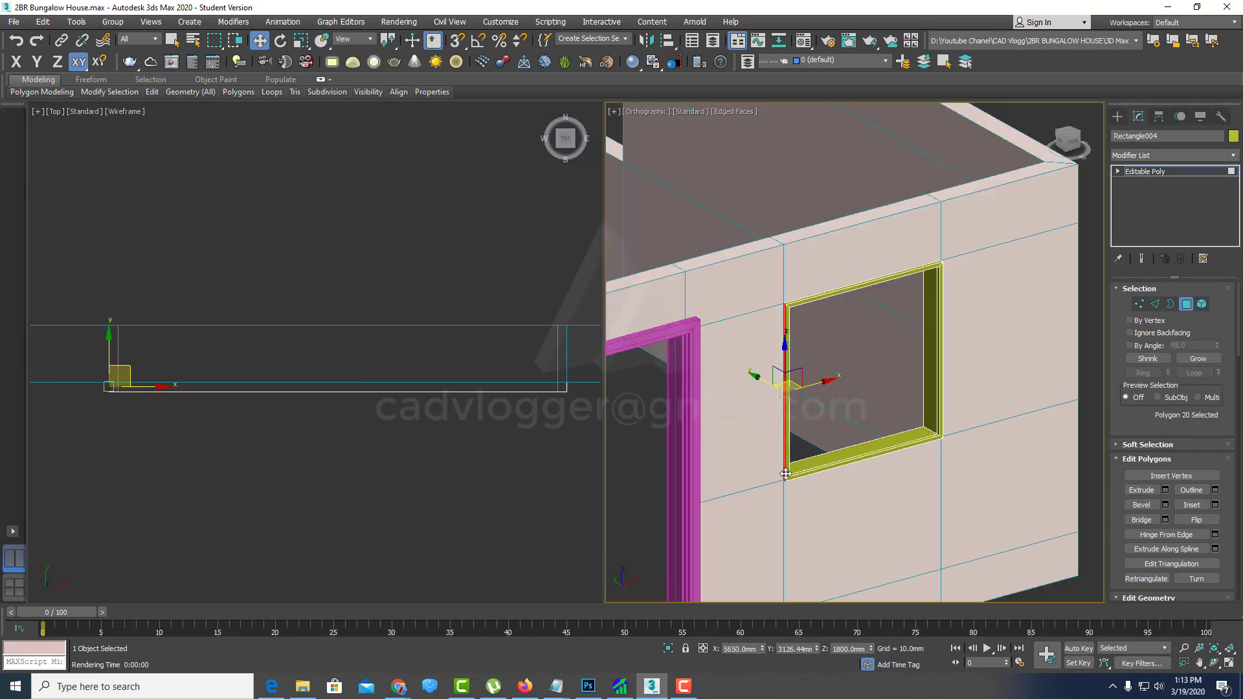
scroll(806, 300, "up", 4)
left_click(790, 257, "ctrl")
scroll(771, 294, "down", 3)
scroll(848, 332, "down", 2)
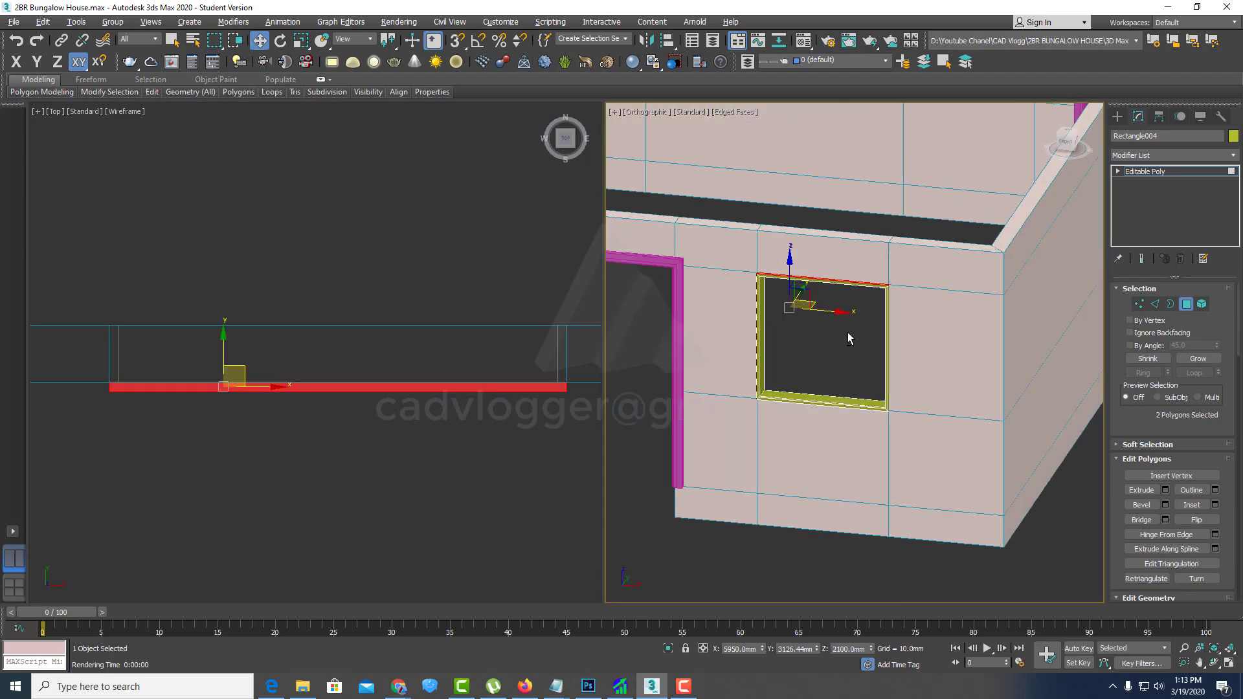
scroll(819, 298, "up", 5)
scroll(779, 372, "down", 5)
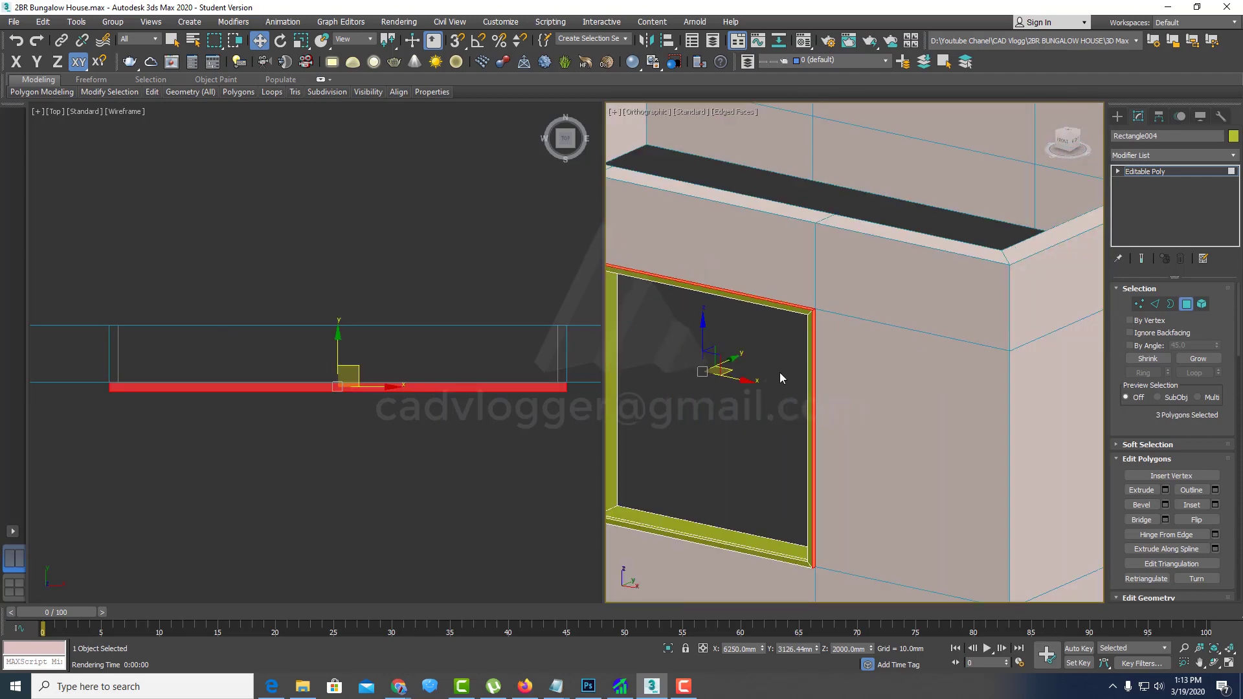
scroll(905, 320, "up", 2)
scroll(905, 320, "up", 4)
Step: Extrude the selected frame faces outward by 50 mm, then orbit to check the casing
right_click(925, 283)
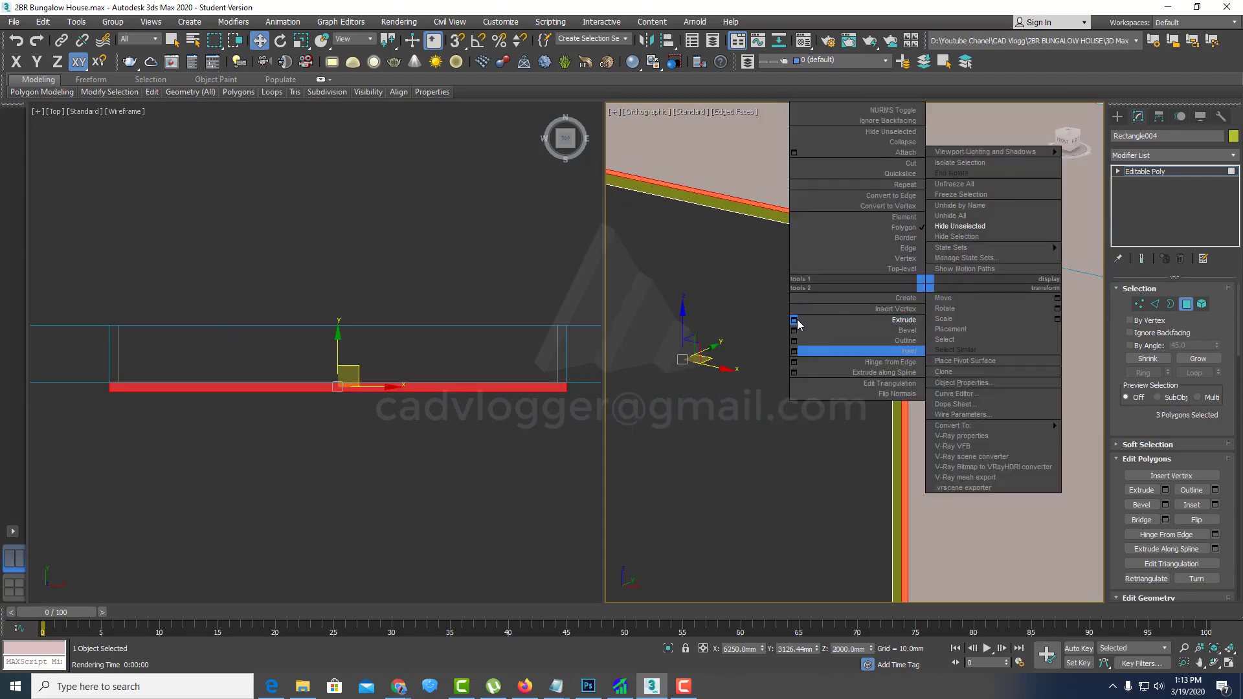
left_click(794, 320)
left_click(874, 360)
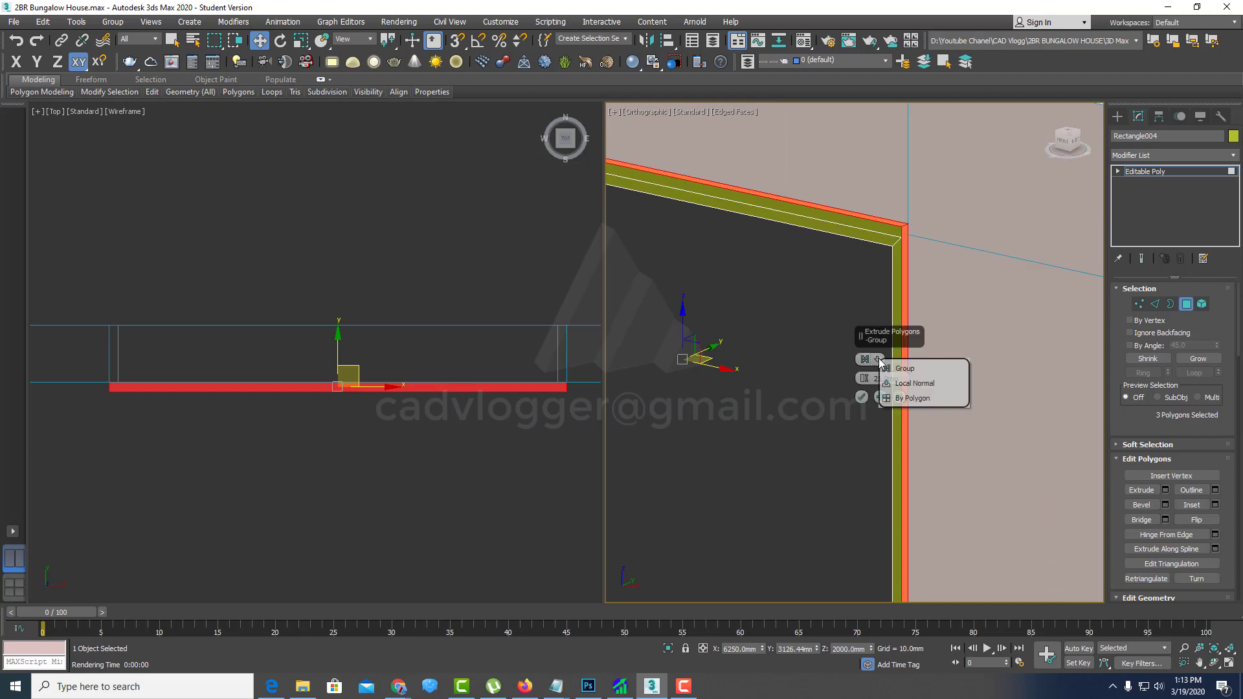
left_click(901, 381)
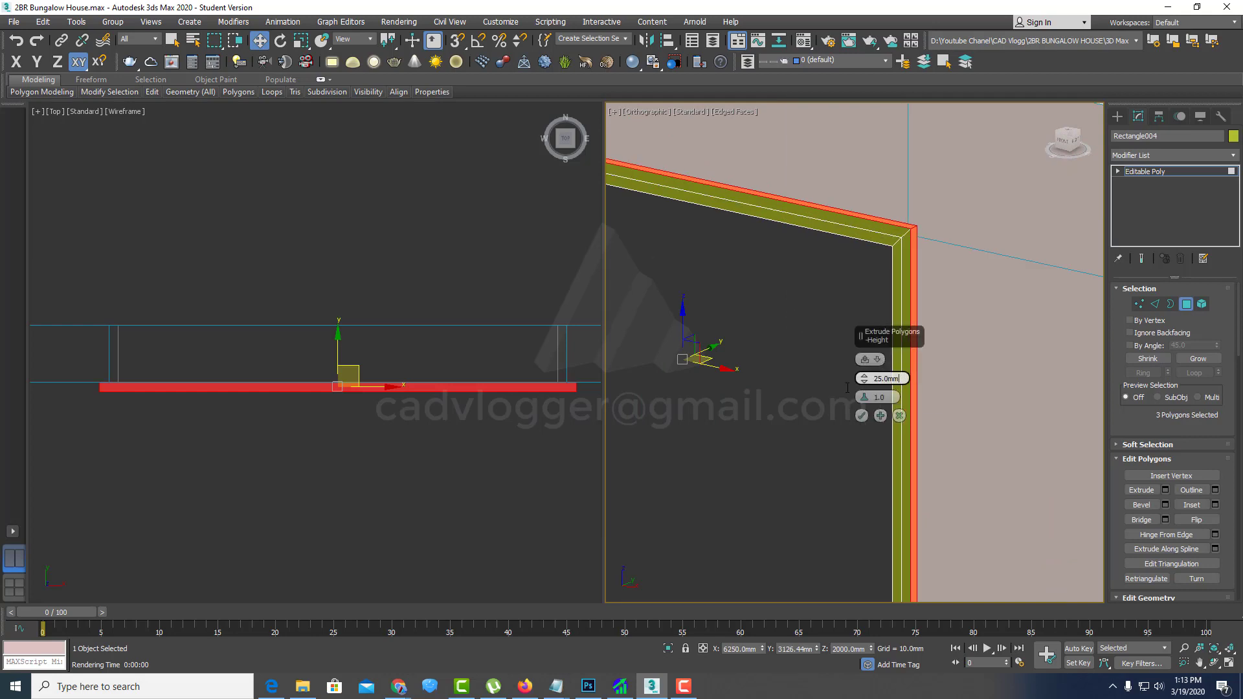
type("40")
key("BackSpace")
key("BackSpace")
key("BackSpace")
type("50")
left_click(861, 417)
scroll(861, 414, "down", 5)
scroll(843, 411, "up", 3)
scroll(820, 412, "up", 3)
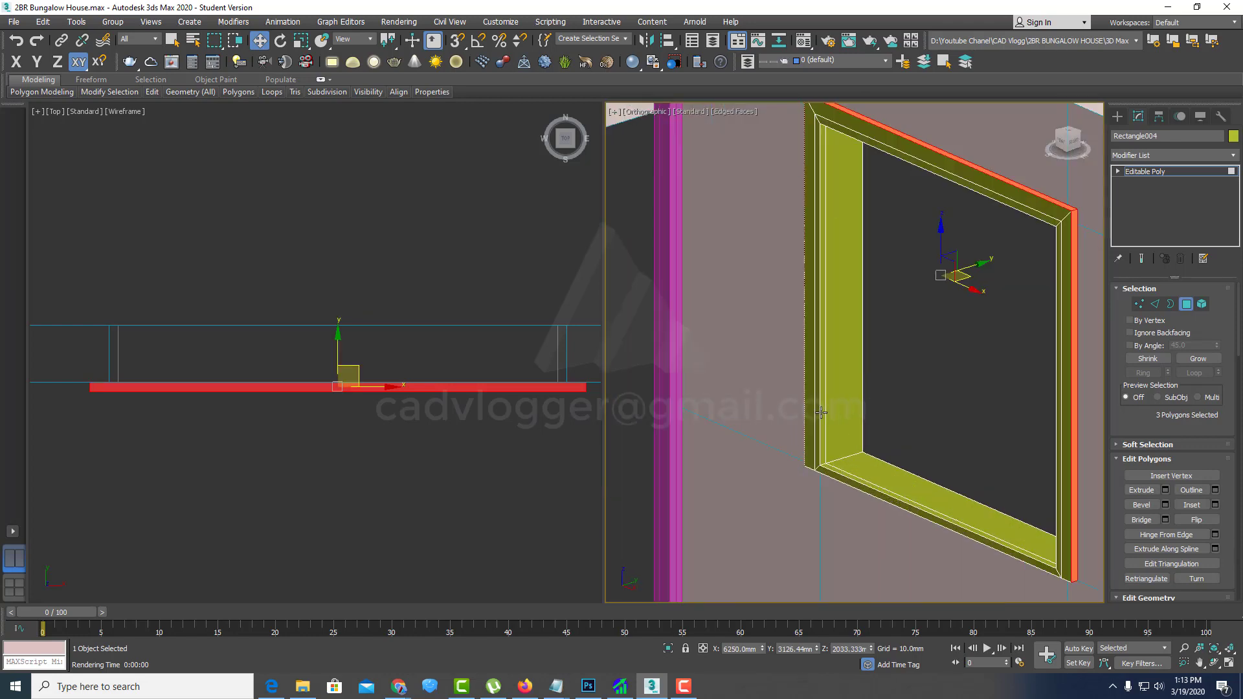
scroll(820, 412, "up", 2)
scroll(806, 399, "up", 2)
scroll(806, 399, "down", 3)
scroll(823, 399, "down", 1)
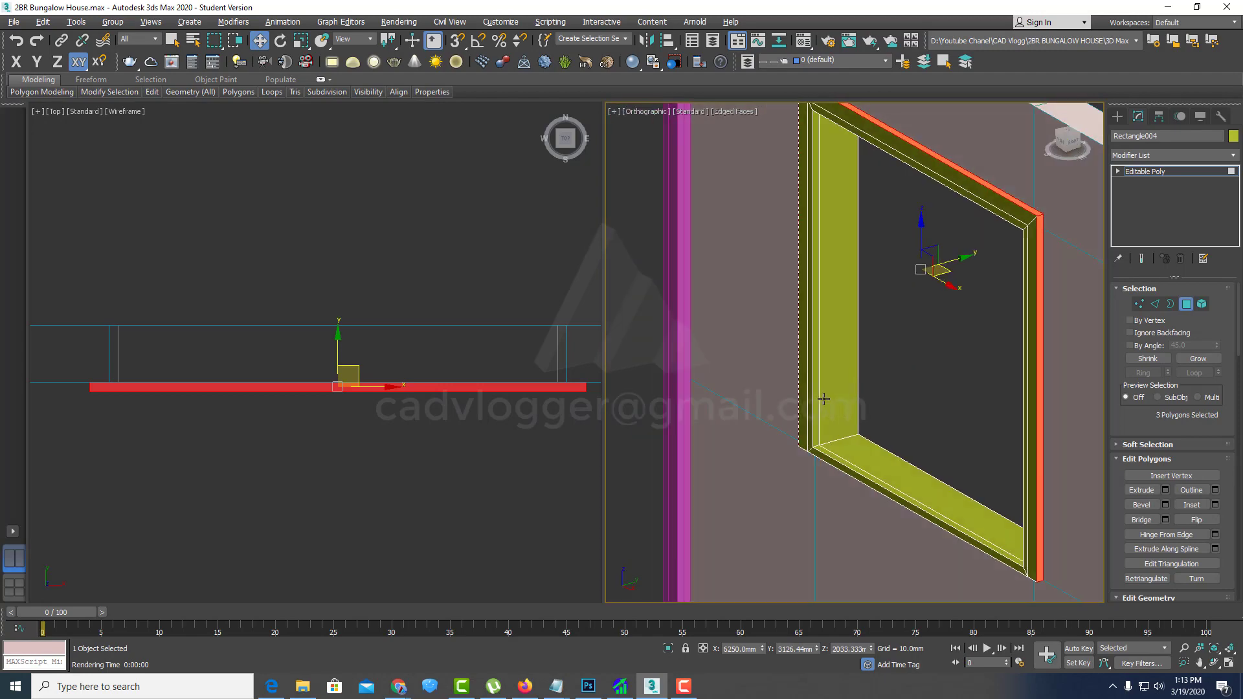
mouse_move(824, 398)
middle_mouse_down("alt")
mouse_move(949, 398)
mouse_move(842, 427)
middle_mouse_up("alt")
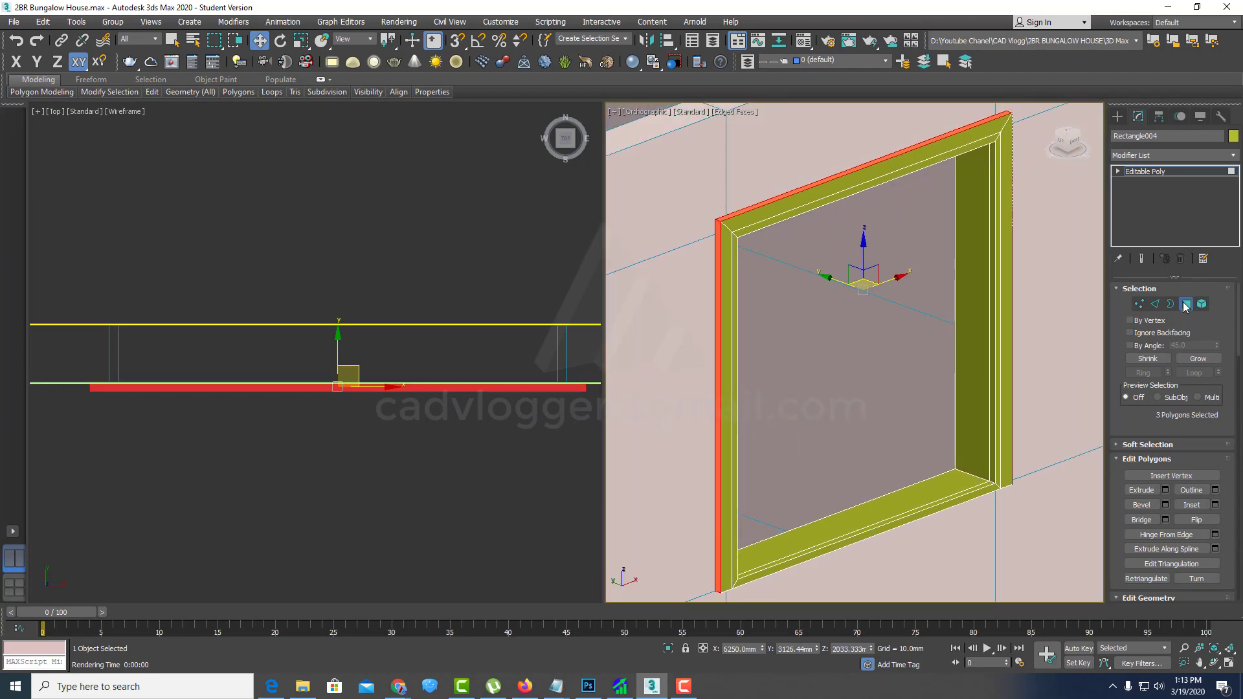
Step: Leave face editing and orbit and zoom to inspect the window frame
left_click(1185, 306)
mouse_move(954, 355)
middle_mouse_down("alt")
mouse_move(841, 421)
mouse_move(762, 490)
middle_mouse_up("alt")
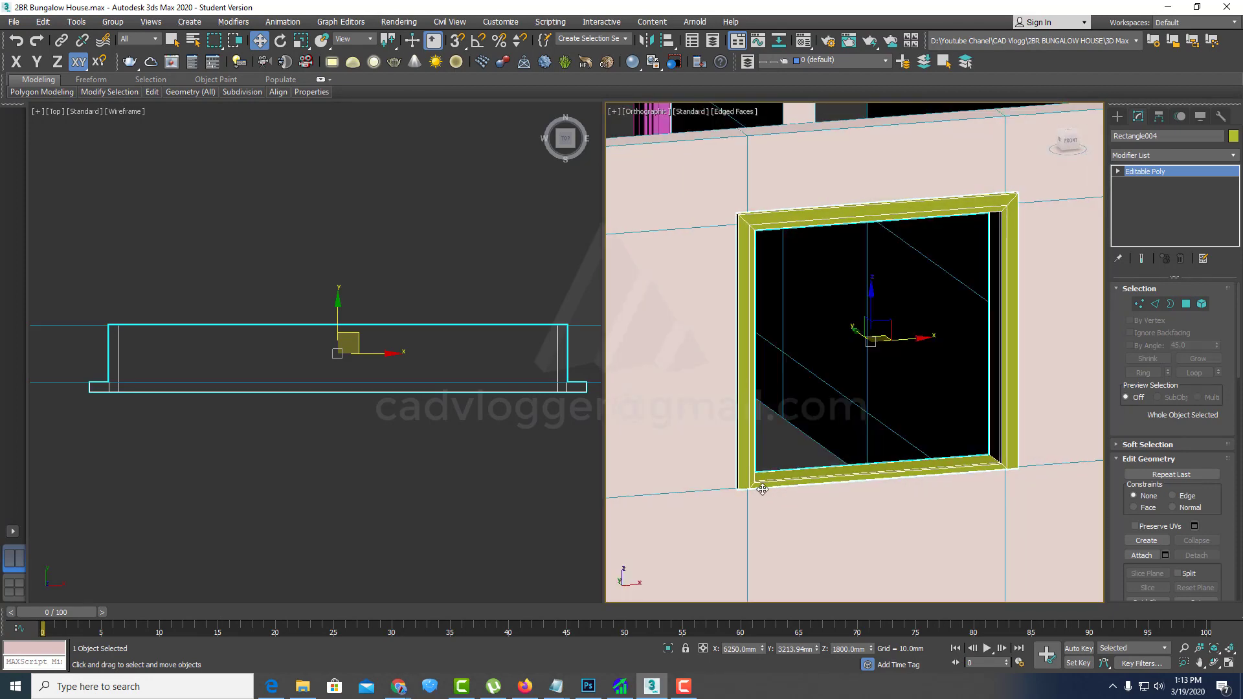
mouse_move(985, 485)
middle_mouse_down("alt")
mouse_move(853, 511)
mouse_move(759, 475)
middle_mouse_up("alt")
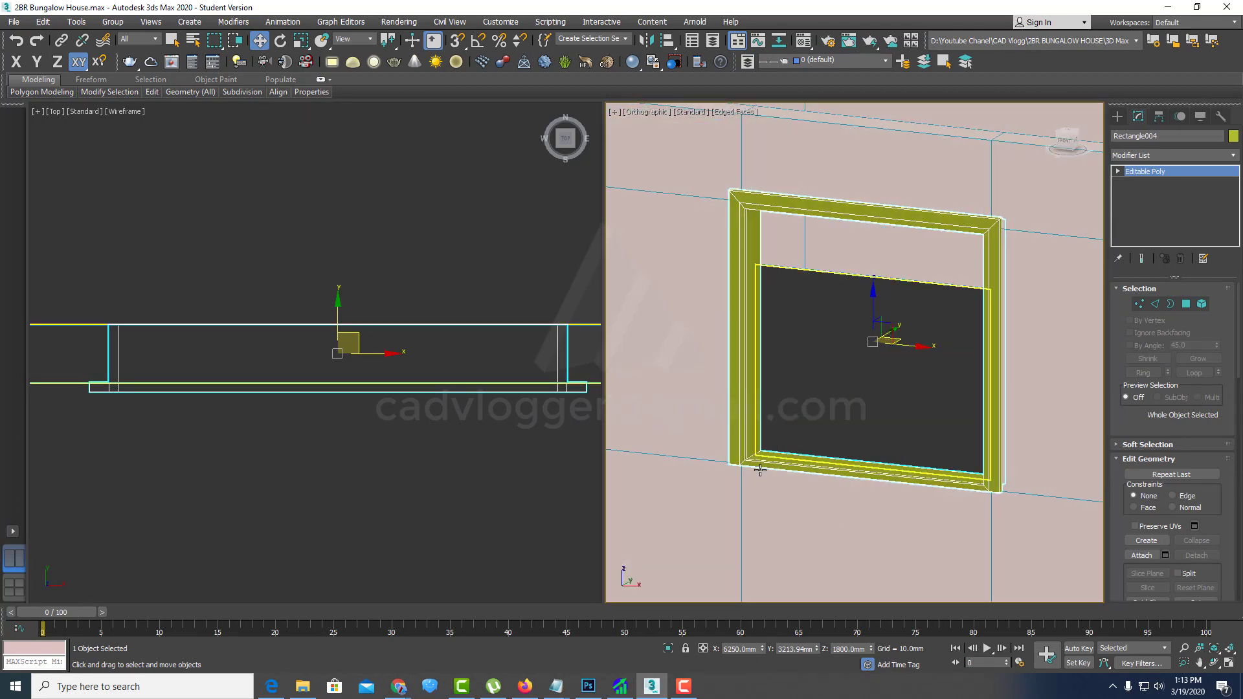
scroll(896, 499, "down", 3)
scroll(765, 453, "down", 3)
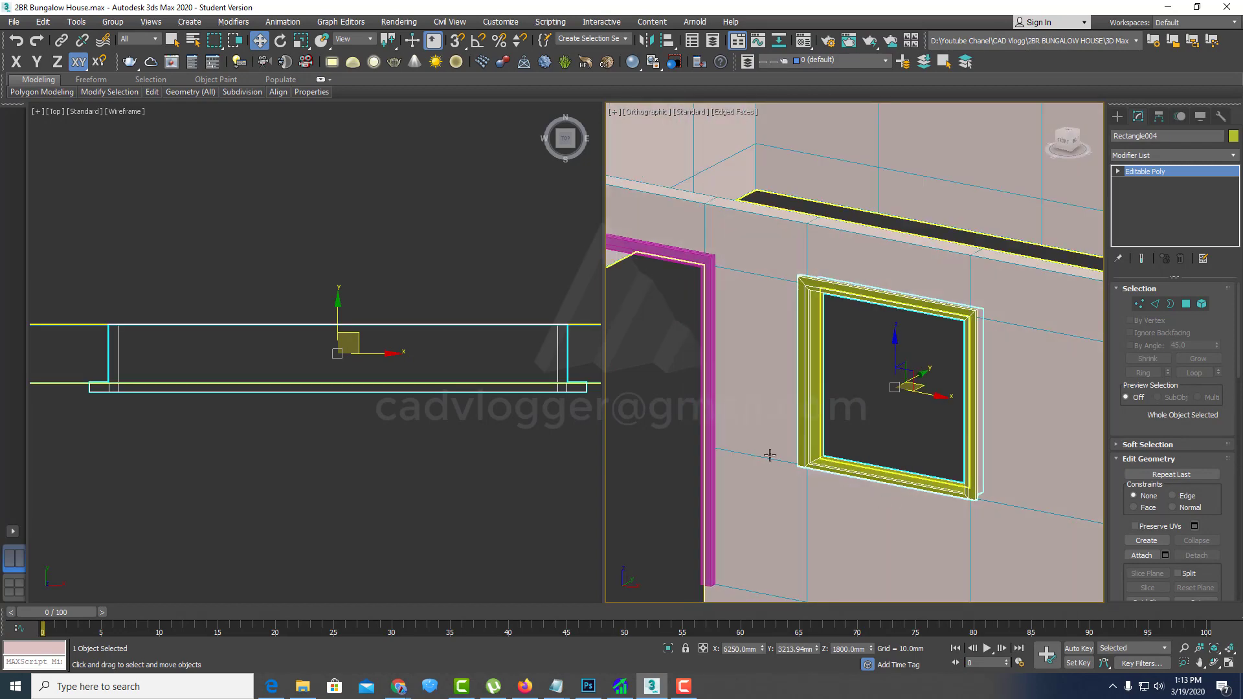
scroll(874, 455, "down", 3)
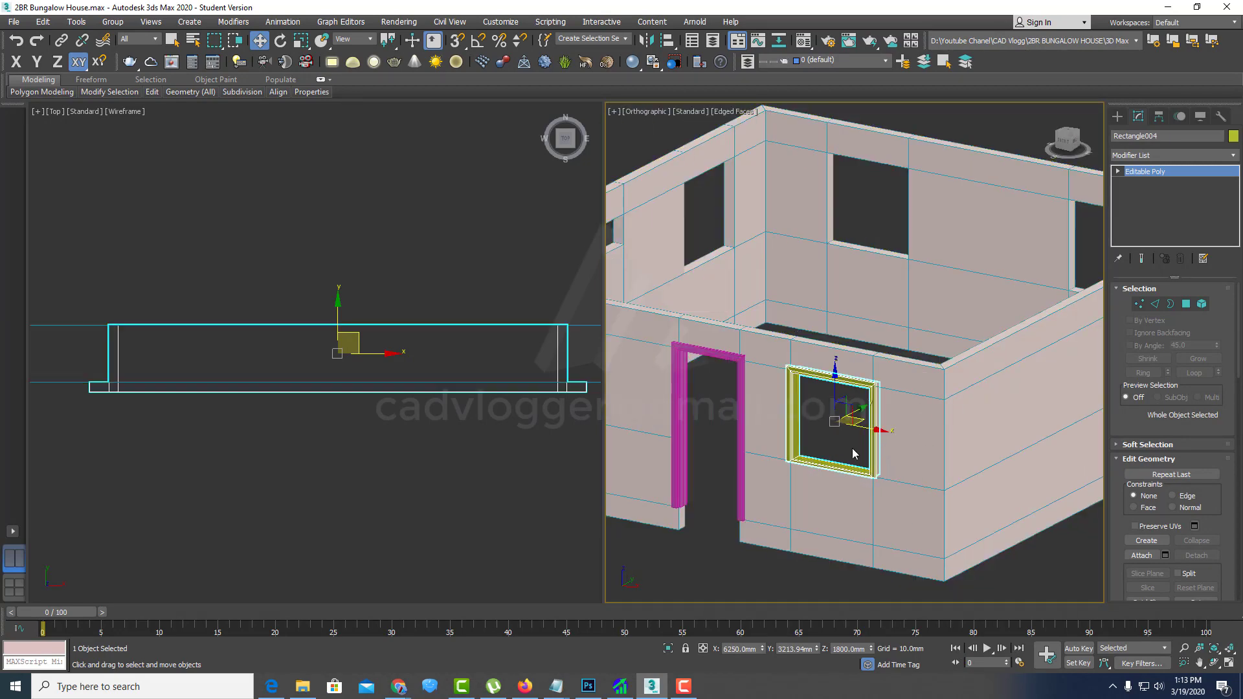
scroll(841, 427, "up", 3)
scroll(909, 377, "up", 2)
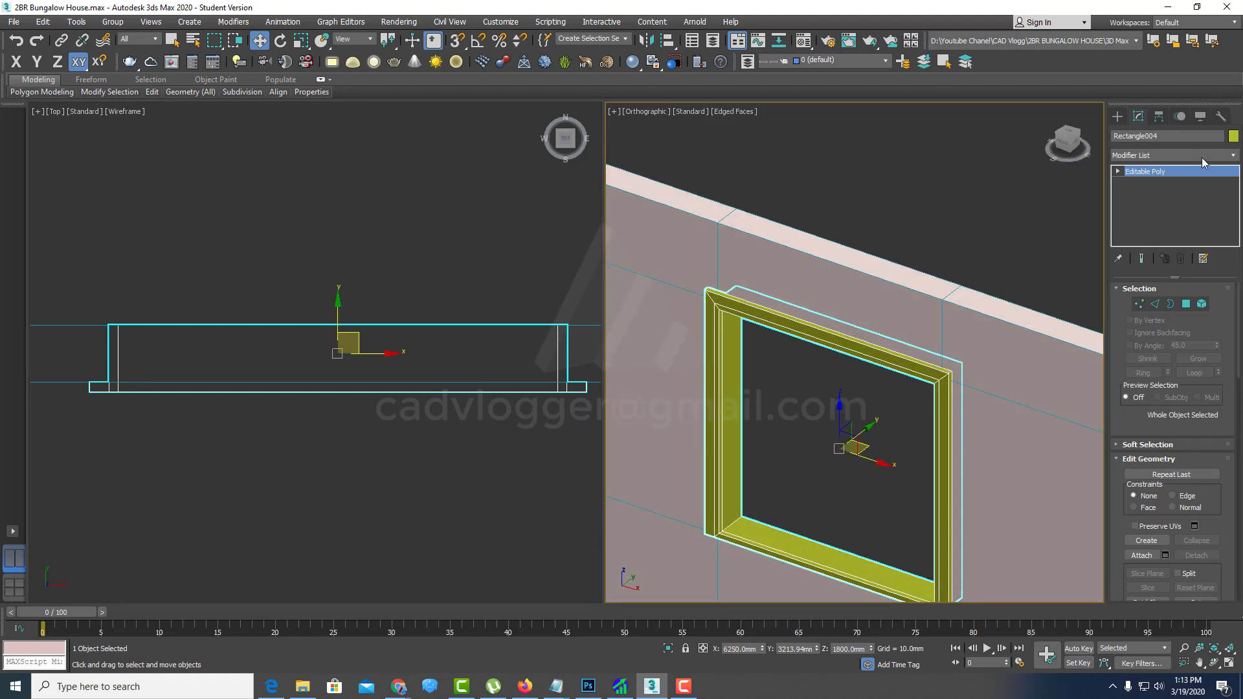
Step: Toggle the frame's Polygon level off and browse the Modifier List
key("4")
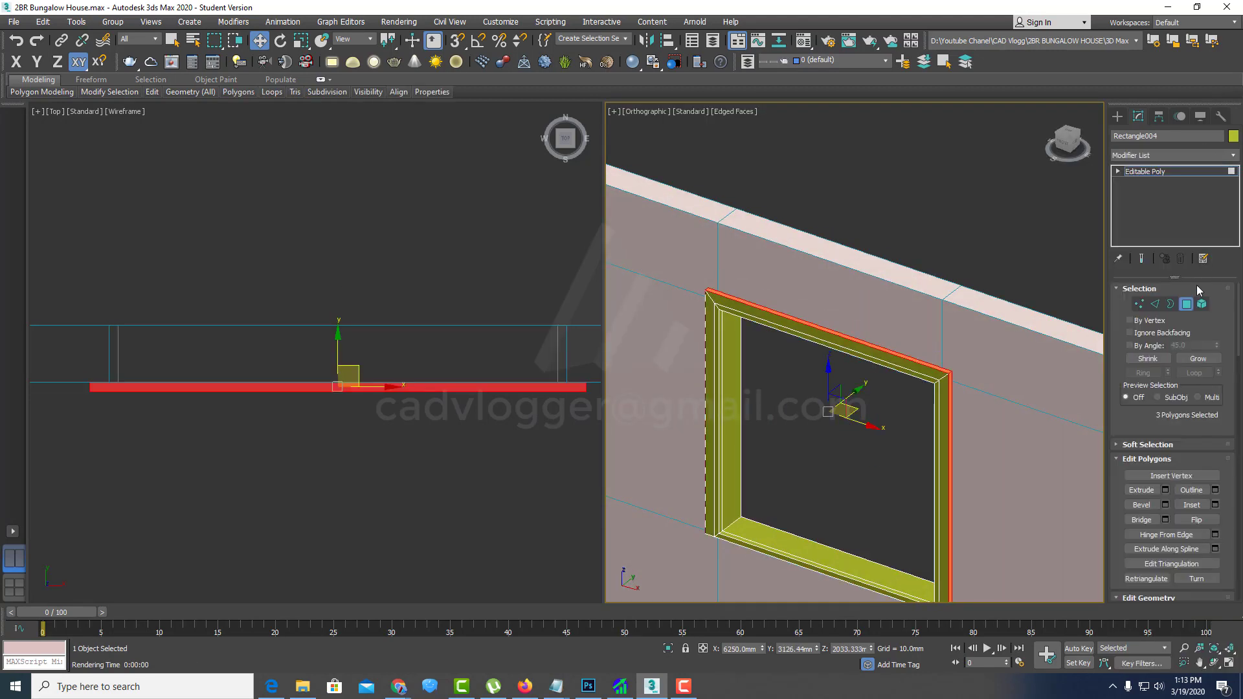
key("4")
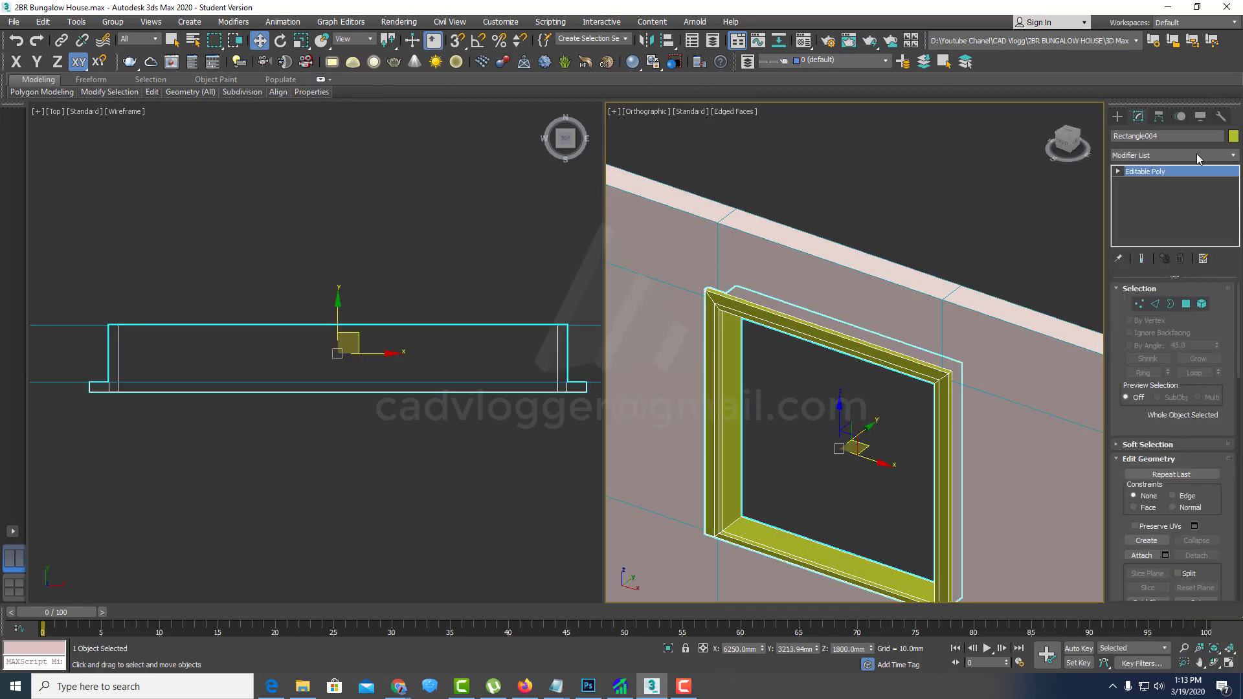
left_click(1198, 159)
scroll(1188, 453, "down", 10)
scroll(1188, 471, "down", 2)
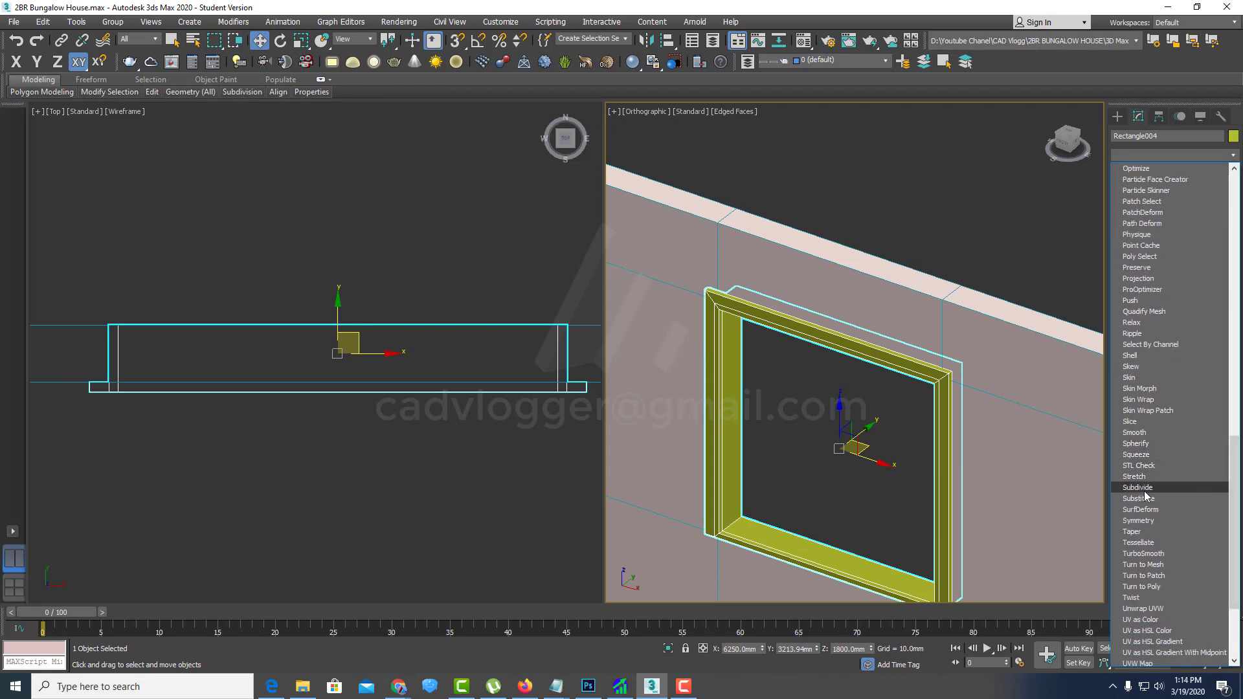
Step: Add a Symmetry modifier to the window frame with Mirror Axis Z
left_click(1142, 521)
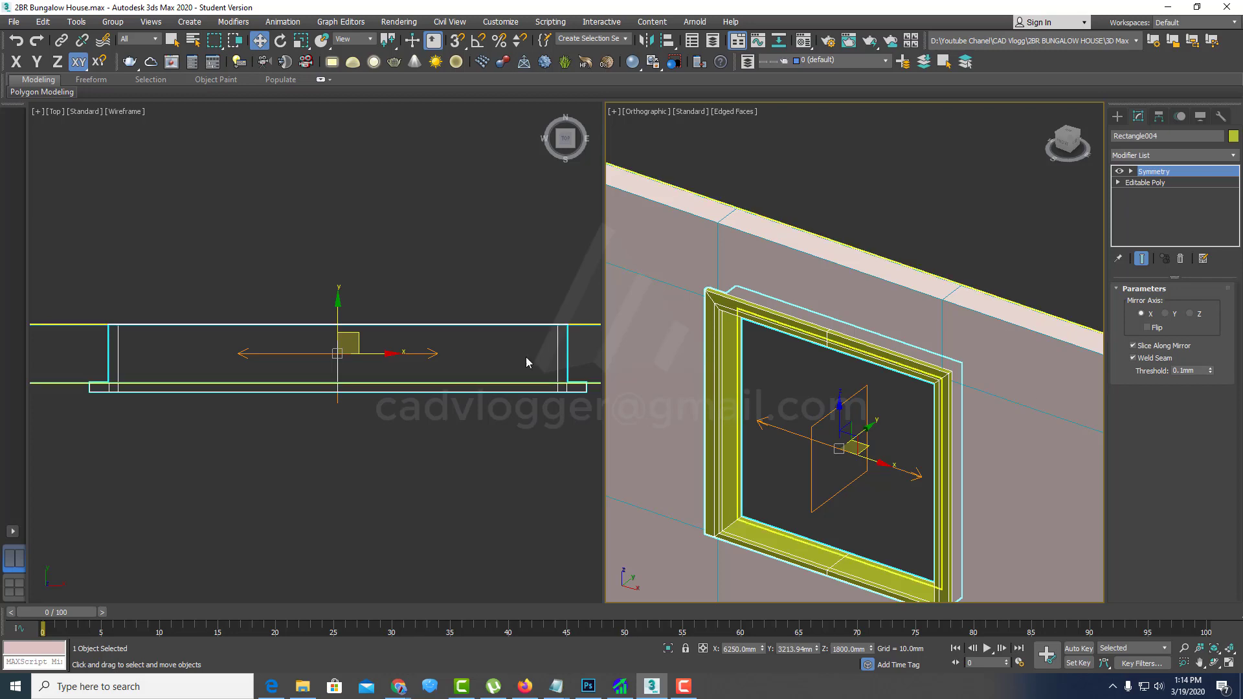
left_click(498, 356)
left_click(1190, 314)
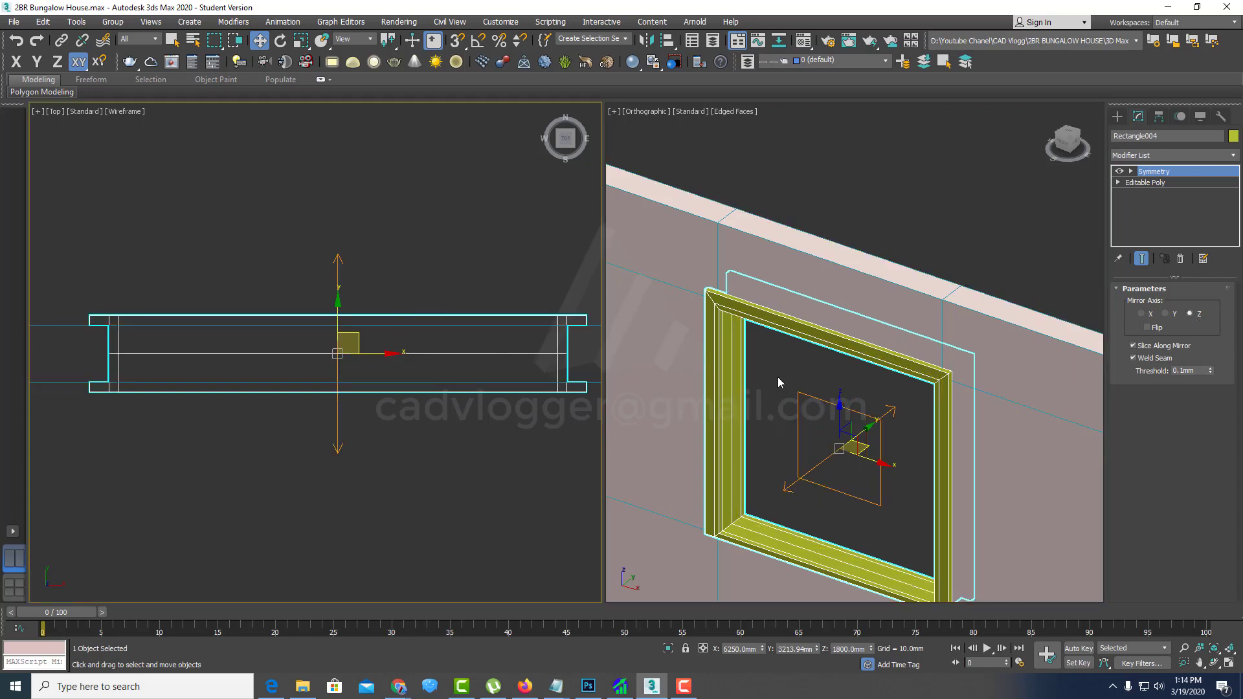
scroll(778, 376, "down", 2)
mouse_move(778, 377)
middle_mouse_down("alt")
mouse_move(912, 361)
mouse_move(1012, 472)
middle_mouse_up("alt")
scroll(912, 360, "down", 4)
scroll(1011, 471, "up", 2)
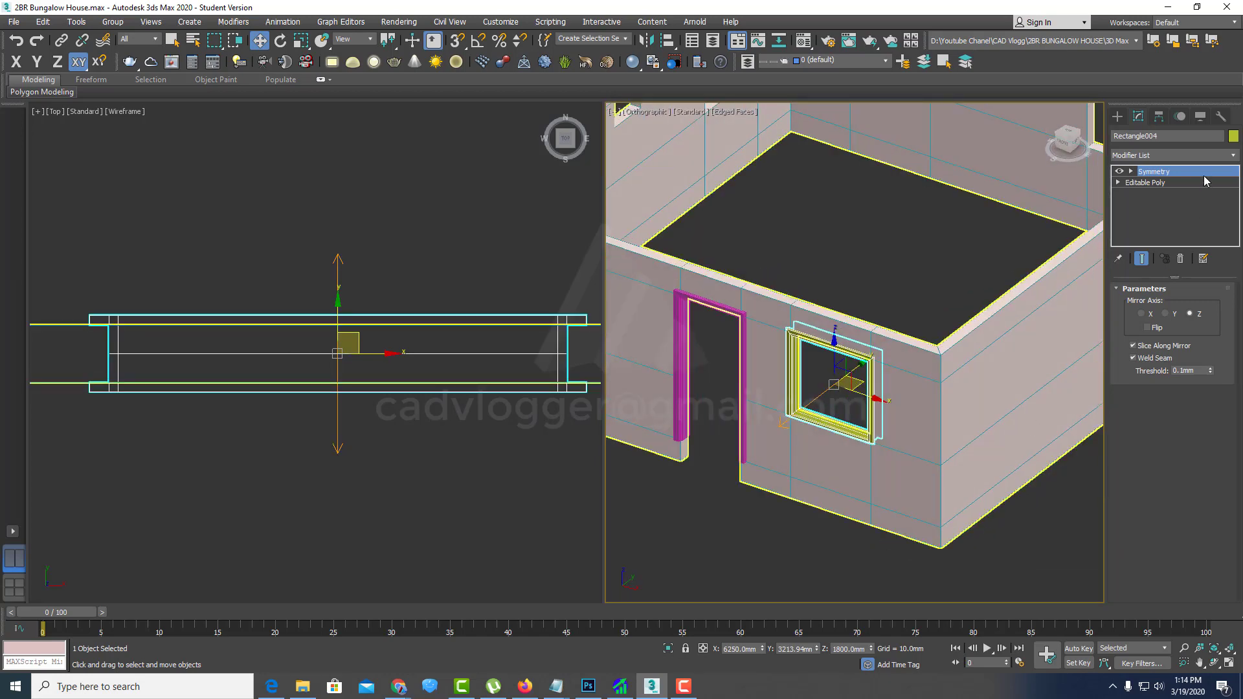
scroll(870, 372, "down", 3)
mouse_move(841, 388)
middle_mouse_down("alt")
mouse_move(869, 372)
mouse_move(940, 445)
mouse_move(1004, 406)
mouse_move(1008, 378)
middle_mouse_up("alt")
scroll(869, 373, "down", 3)
scroll(941, 446, "up", 3)
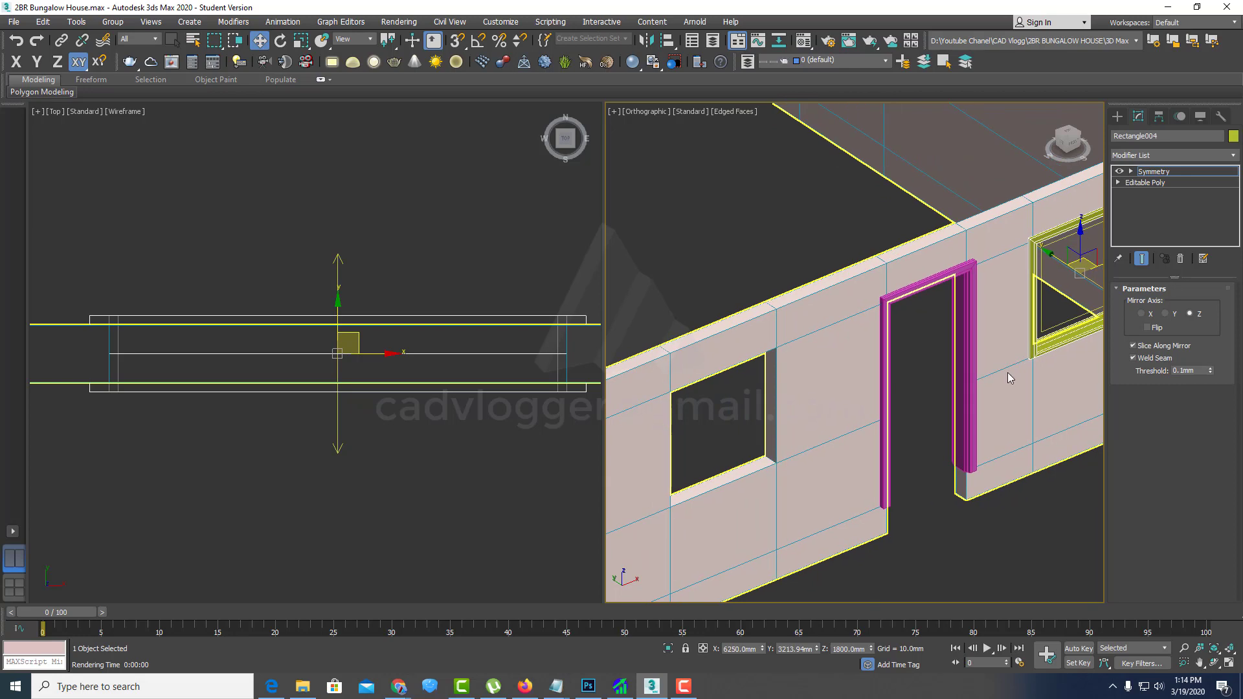
Step: Maximize the 3D viewport, pan to the wall and door, and lock the frame selection
left_click(1229, 663)
scroll(875, 439, "down", 4)
mouse_move(867, 420)
middle_mouse_down()
mouse_move(909, 361)
mouse_move(908, 381)
middle_mouse_up()
key("space")
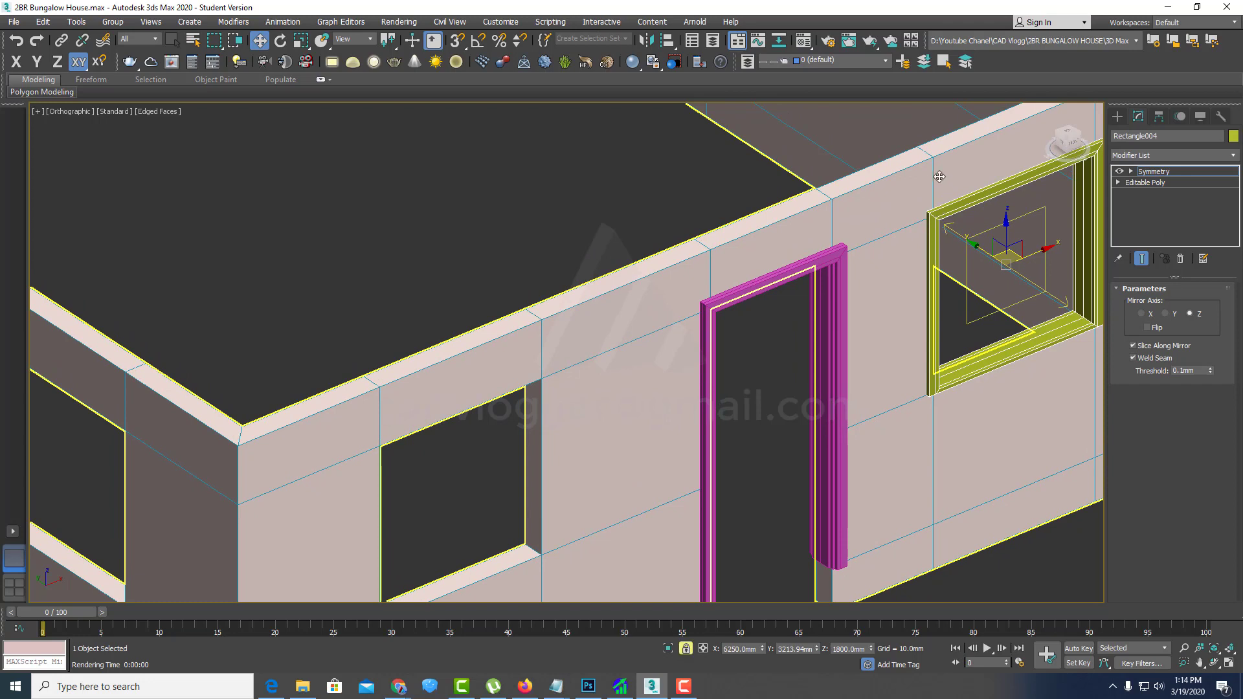
Step: Turn on 3D endpoint snapping and trial a snapped move of the frame, then cancel it
left_click(456, 40)
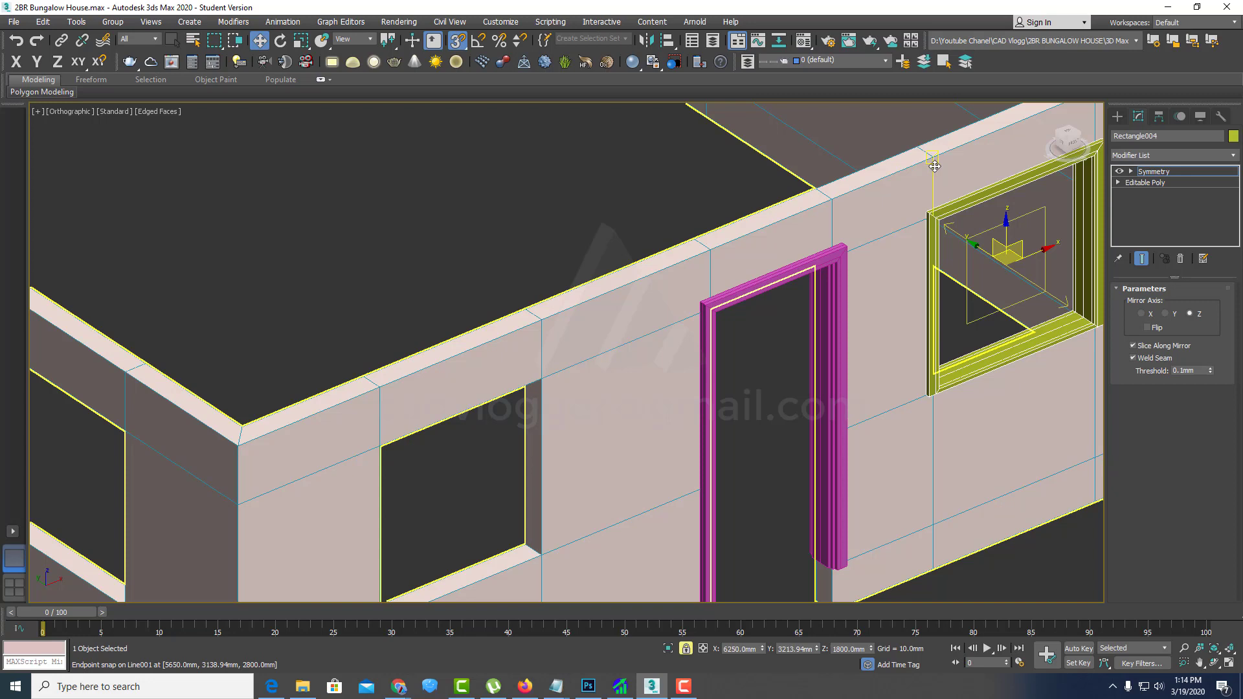
left_click_drag(934, 166, 380, 406, "shift")
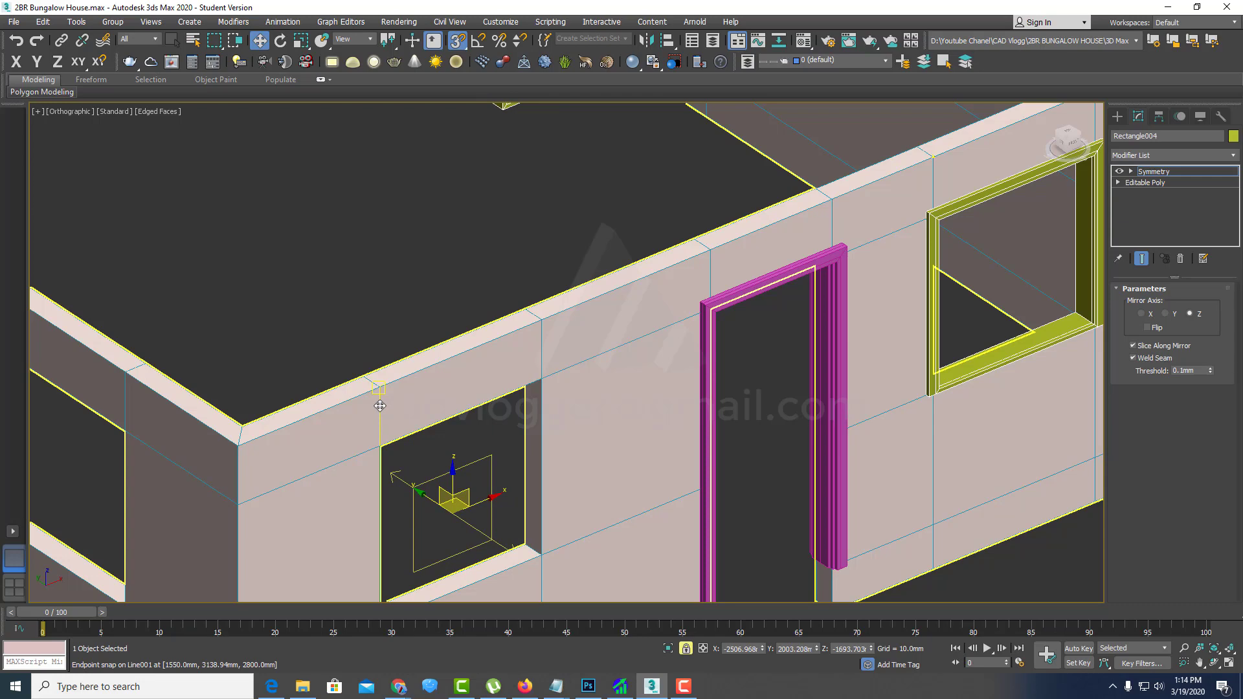
scroll(381, 406, "down", 2)
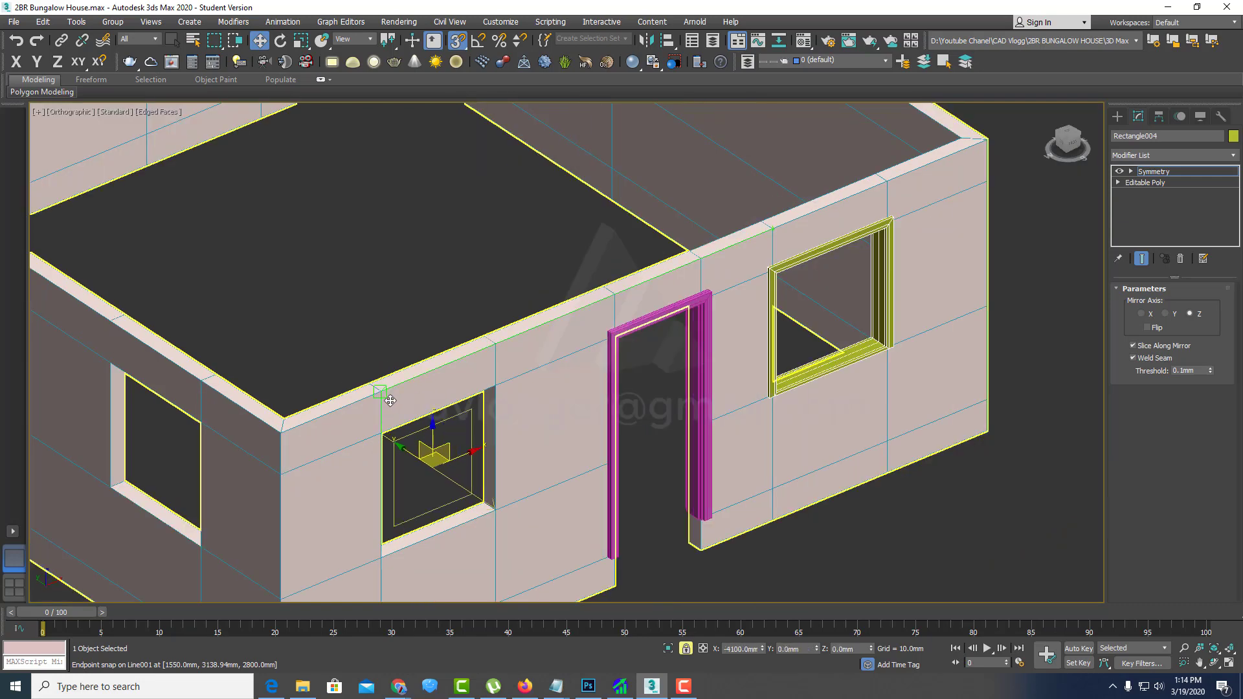
scroll(388, 402, "down", 2)
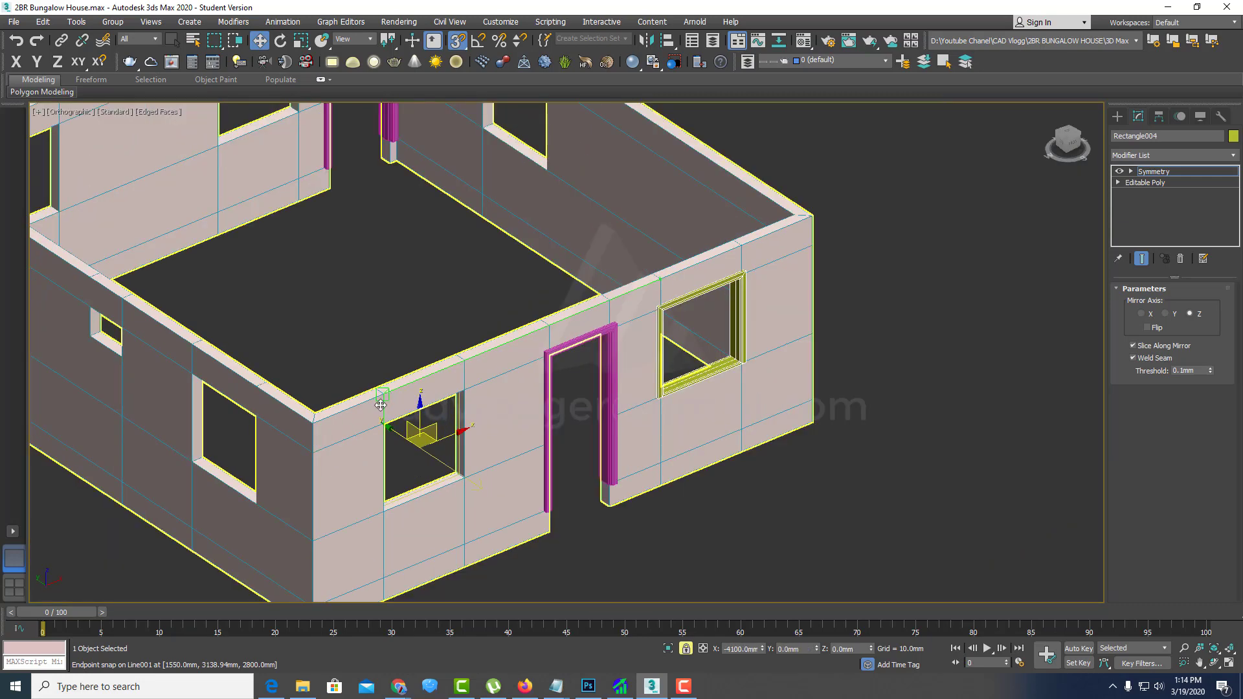
right_click(566, 389)
mouse_move(625, 355)
middle_mouse_down()
mouse_move(696, 350)
mouse_move(697, 339)
middle_mouse_up()
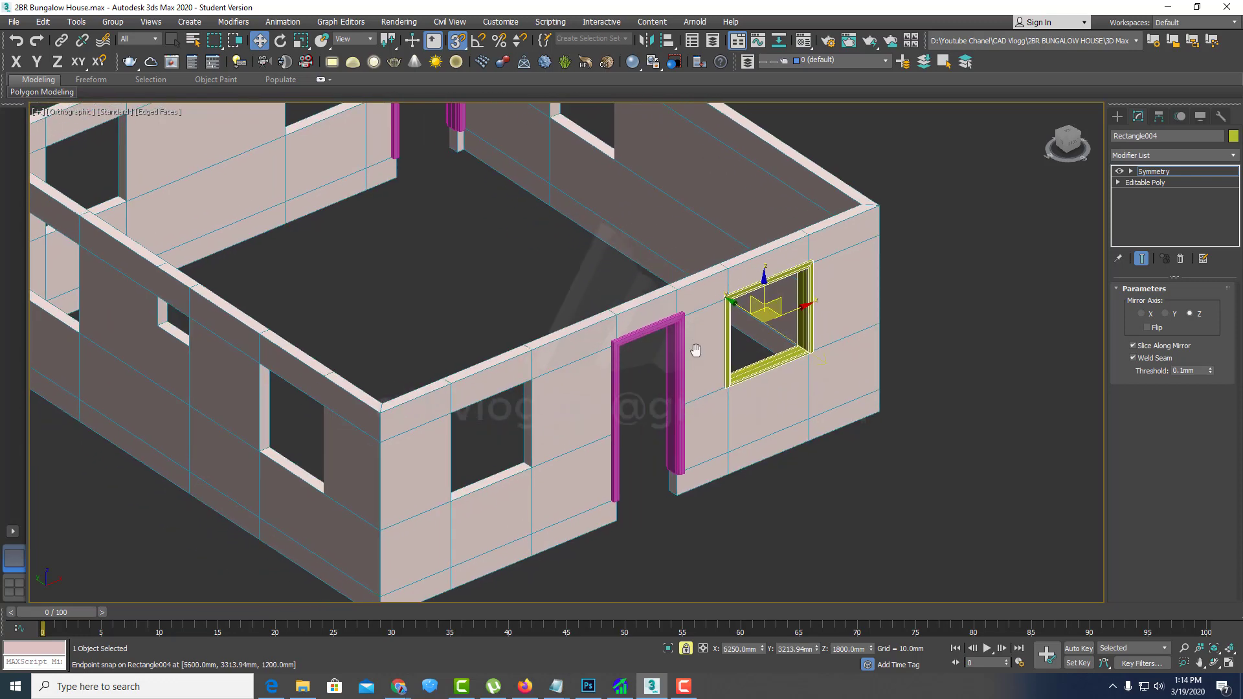
Step: Constrain snaps to the X axis, test moving the Symmetry mirror plane, then undo
left_click(102, 65)
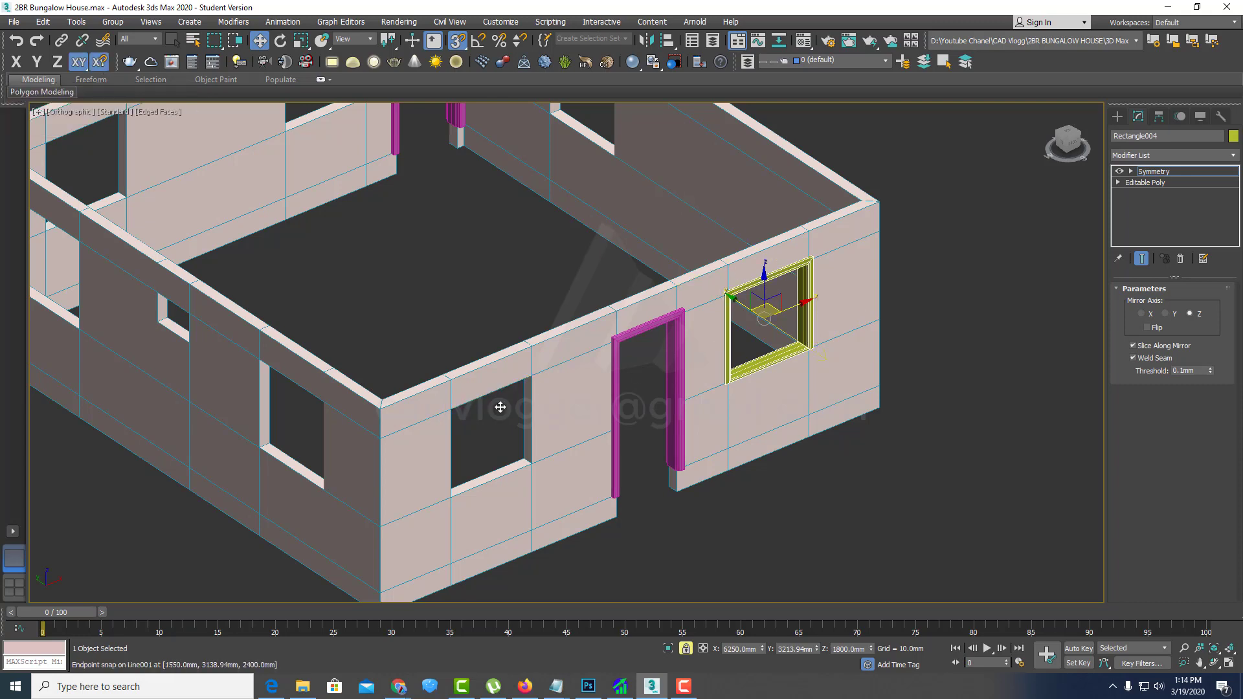
left_click(19, 64)
scroll(730, 269, "up", 2)
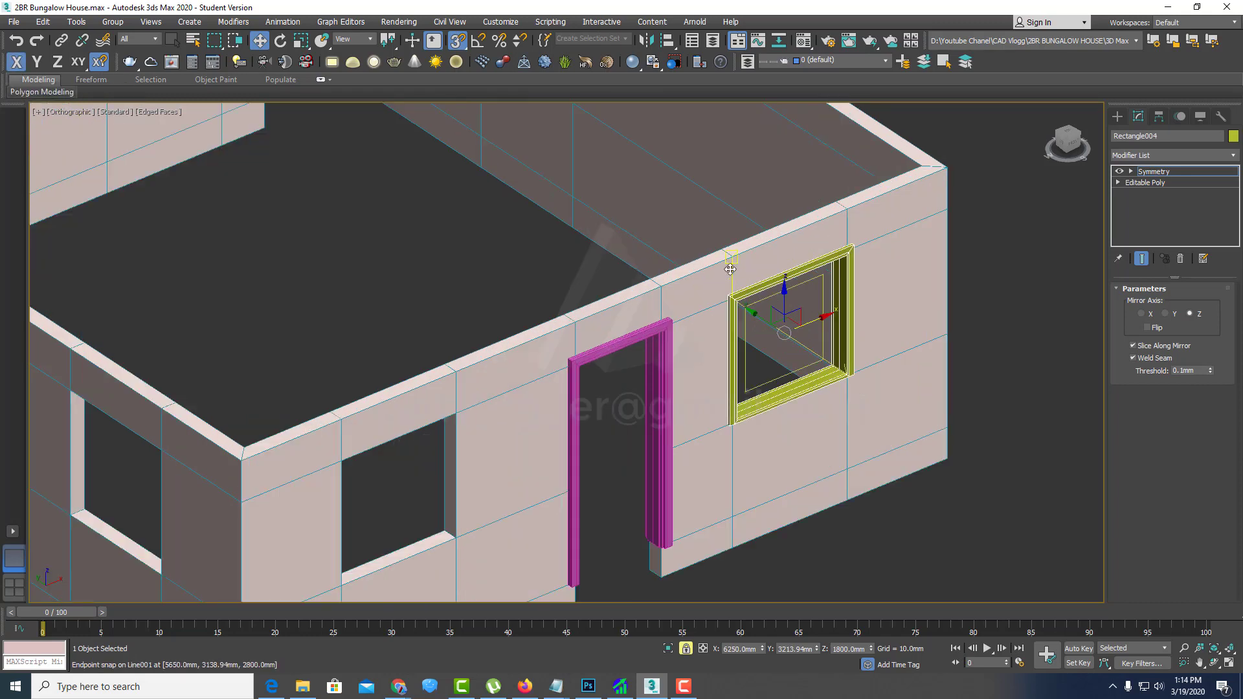
left_click_drag(730, 267, 342, 427)
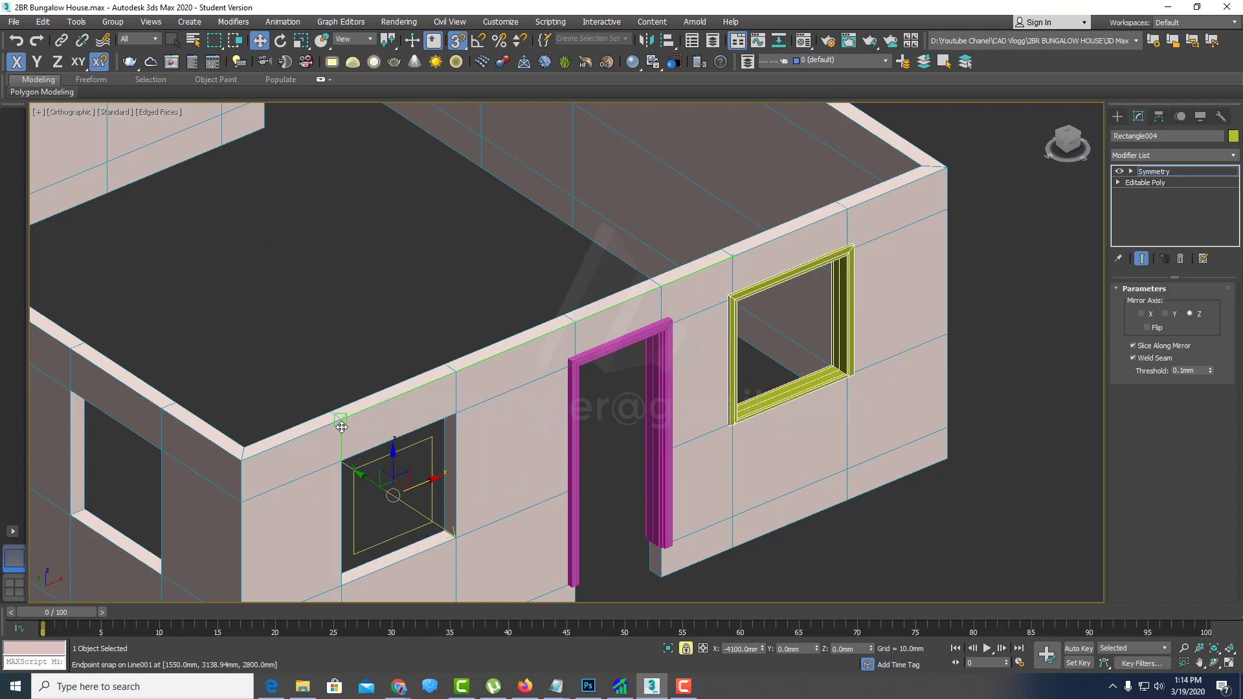
key("ctrl+z")
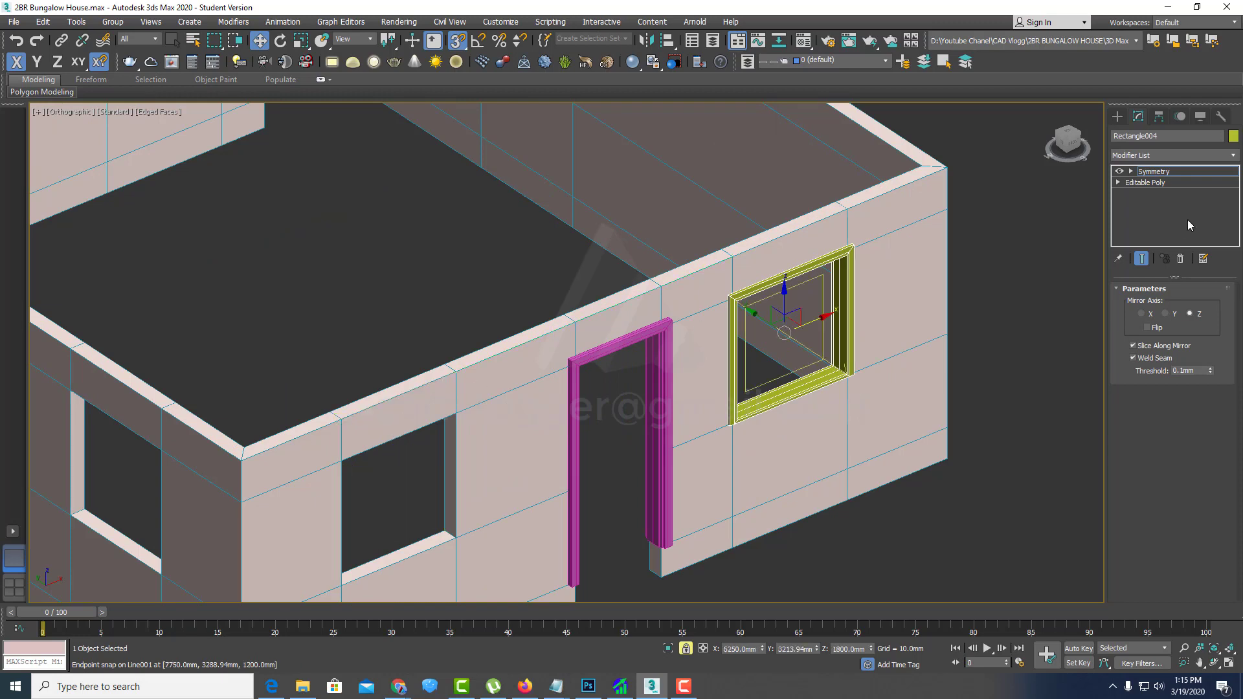
left_click(1199, 171)
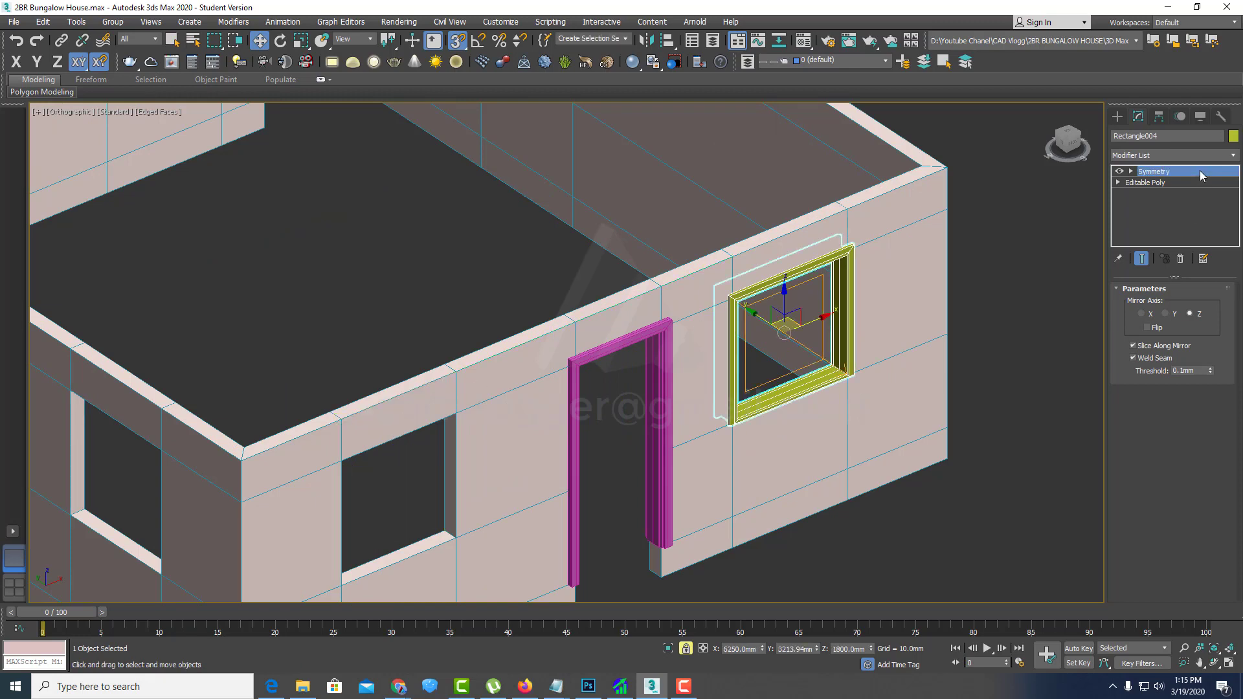
Step: Convert Rectangle004 to Editable Poly and snap an Instance clone, Rectangle005, into the left window
right_click(809, 306)
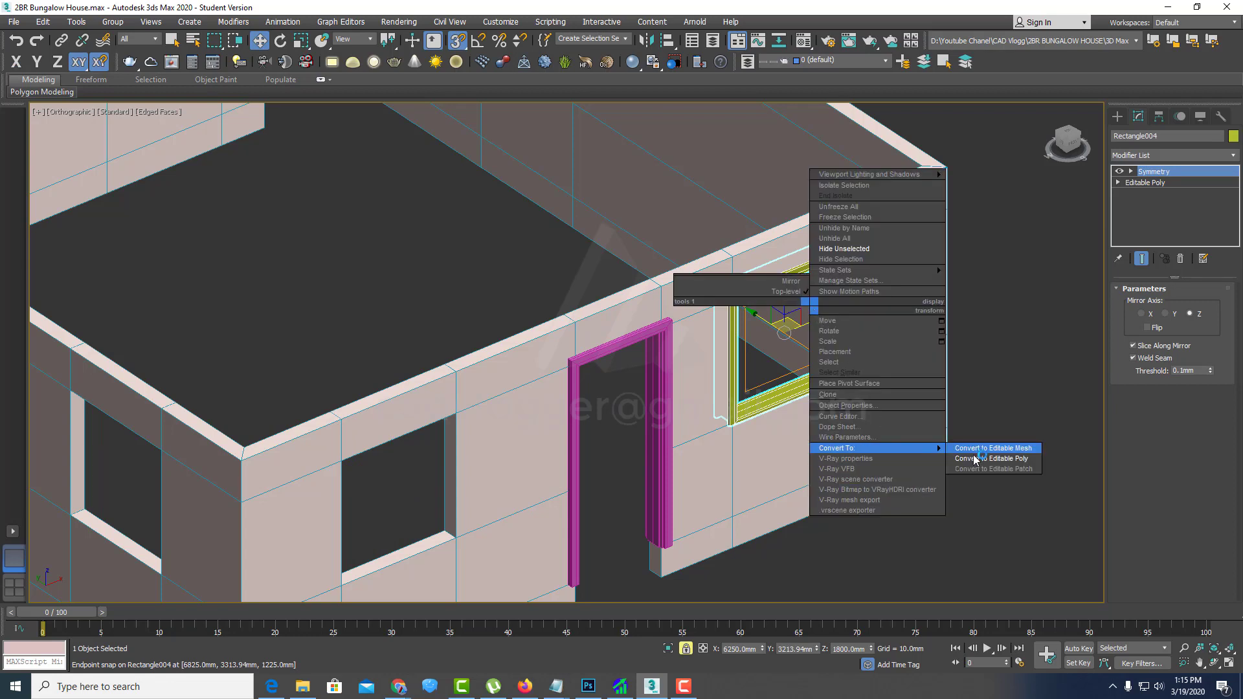
left_click(977, 458)
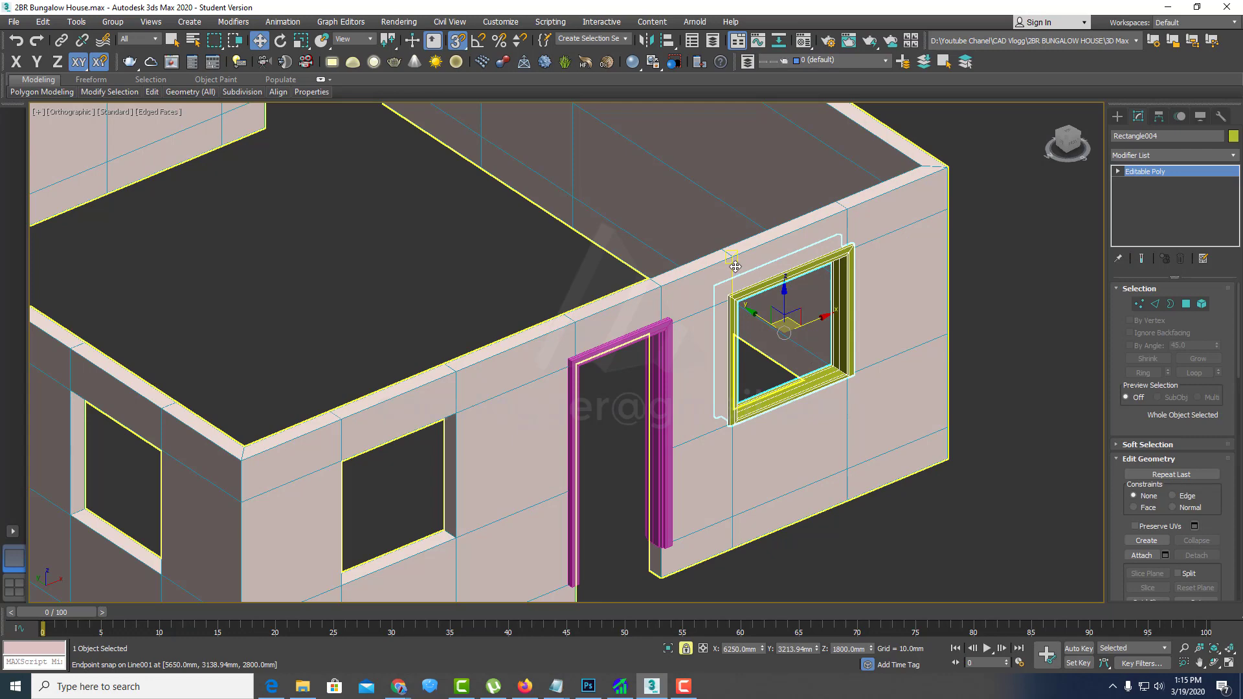
left_click_drag(735, 266, 344, 426, "shift")
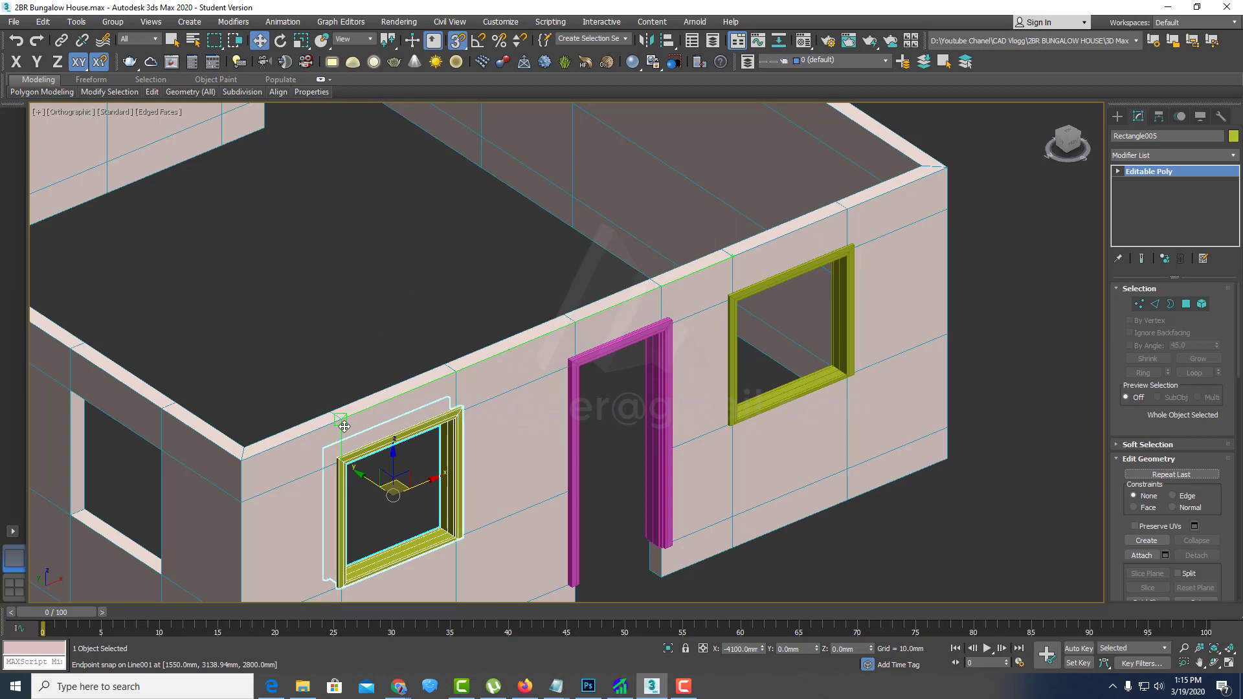
left_click_drag(344, 426, 344, 426, "shift")
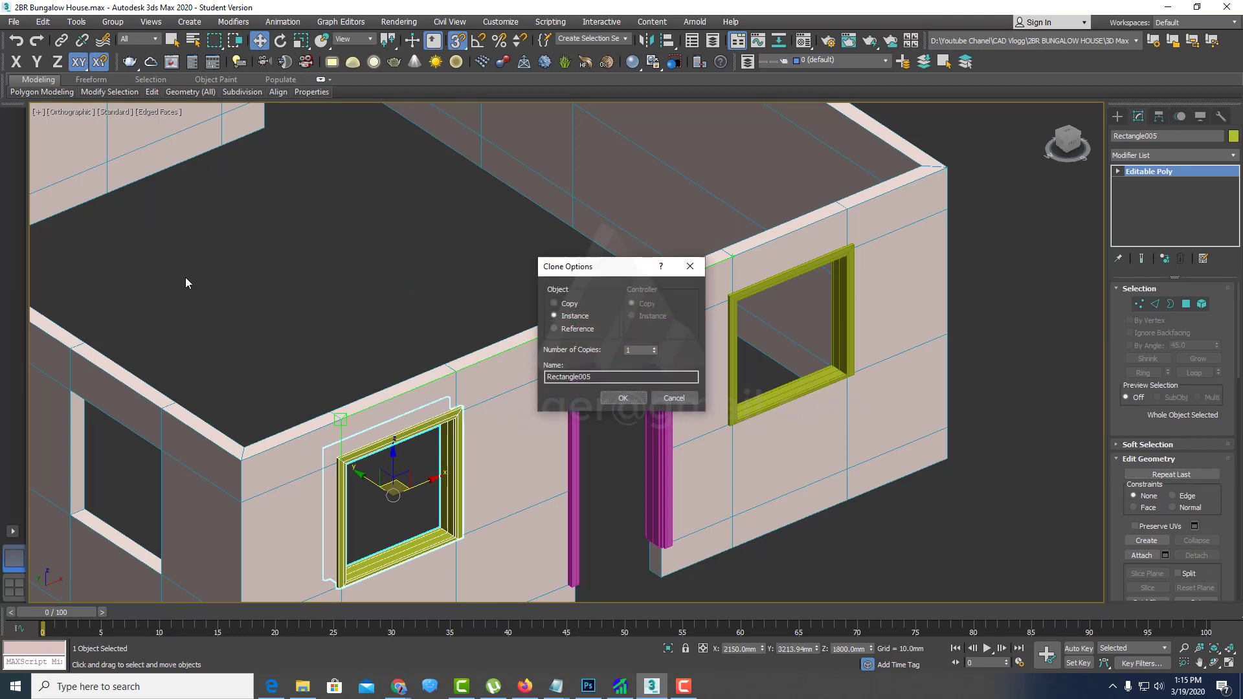
left_click(629, 398)
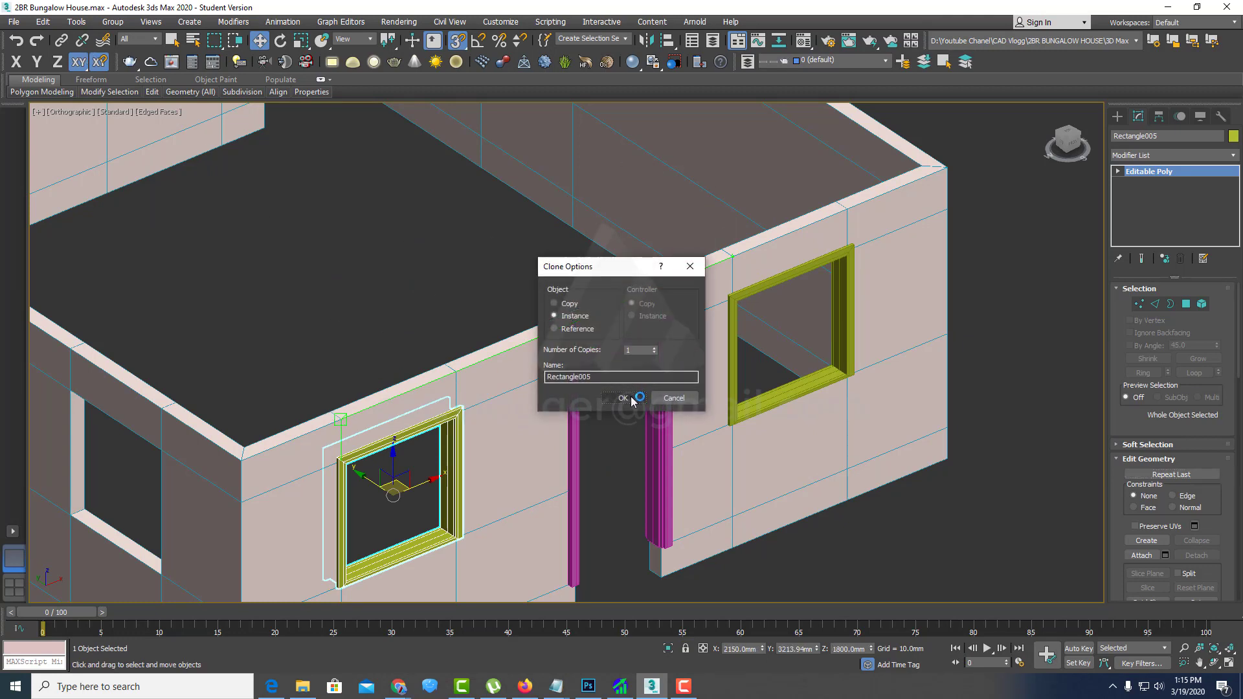
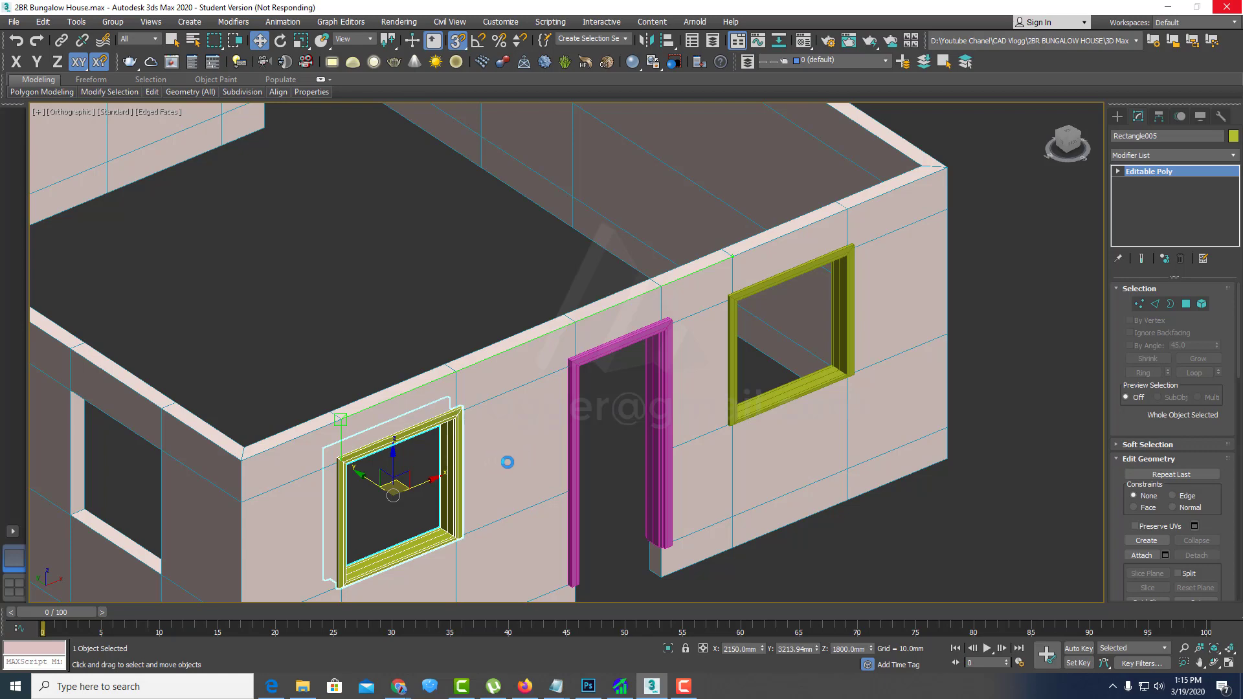
Step: Zoom in on the selected yellow front-wall window frame and open the Hierarchy panel
scroll(514, 467, "down", 5)
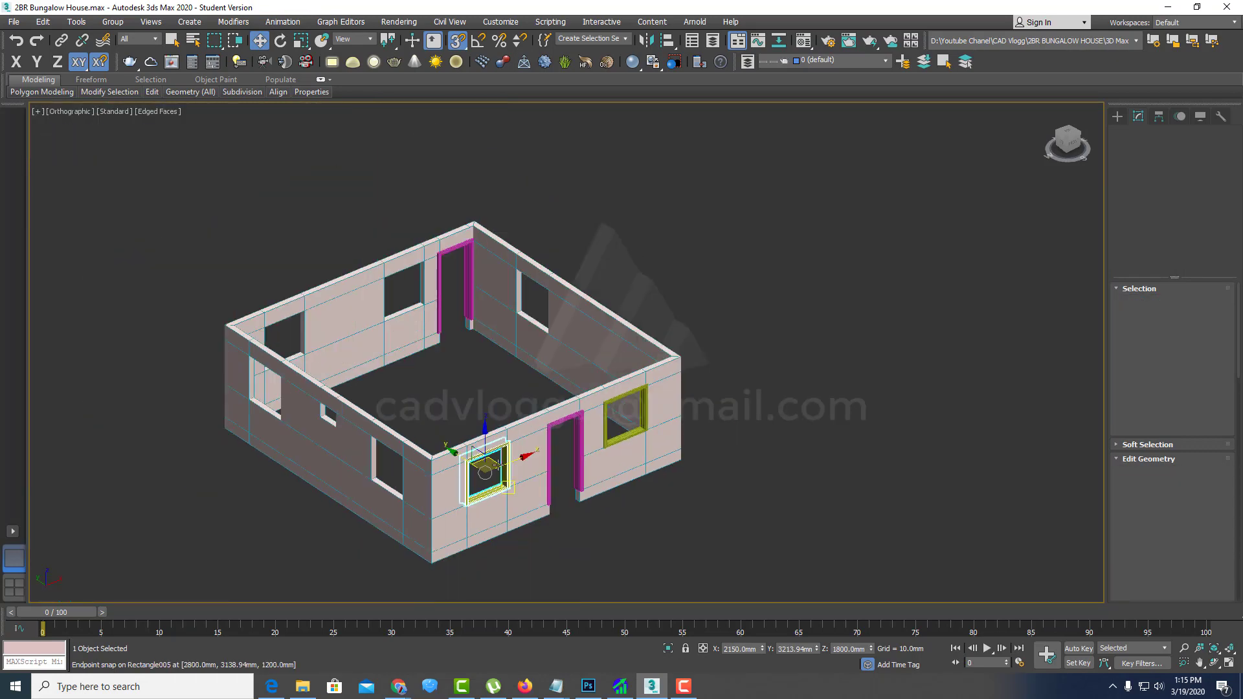
scroll(615, 398, "up", 2)
scroll(615, 398, "up", 3)
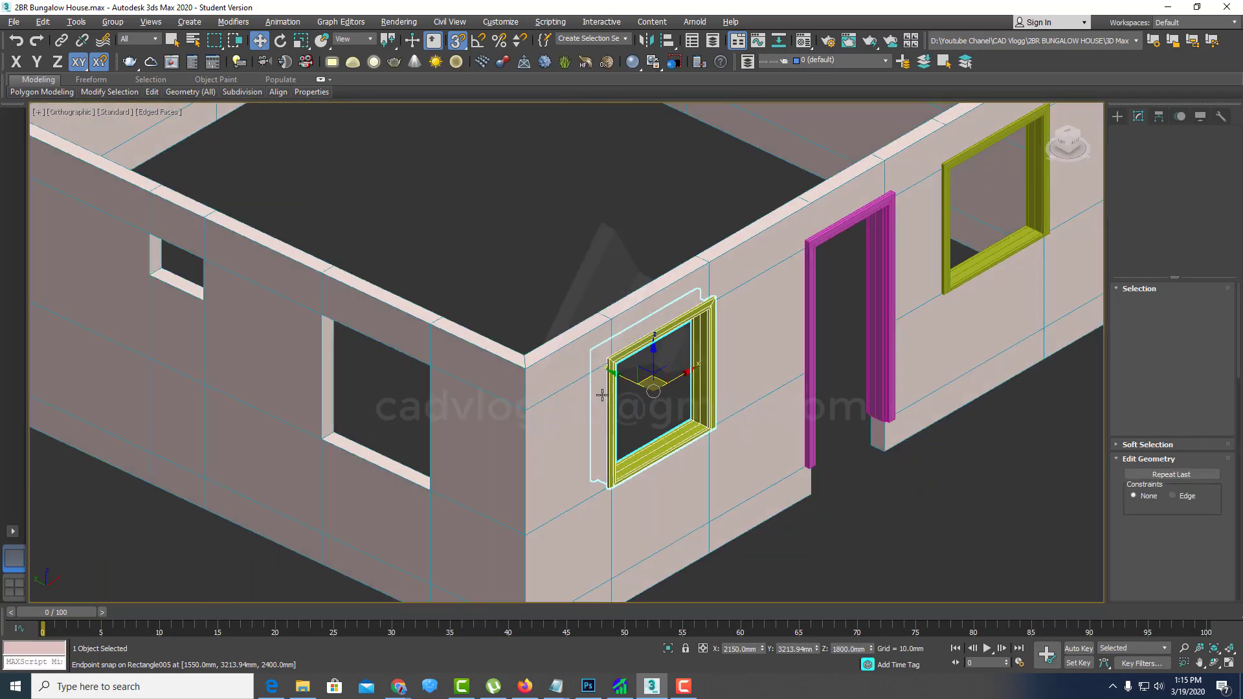
scroll(618, 392, "up", 1)
scroll(583, 388, "up", 3)
scroll(575, 391, "down", 3)
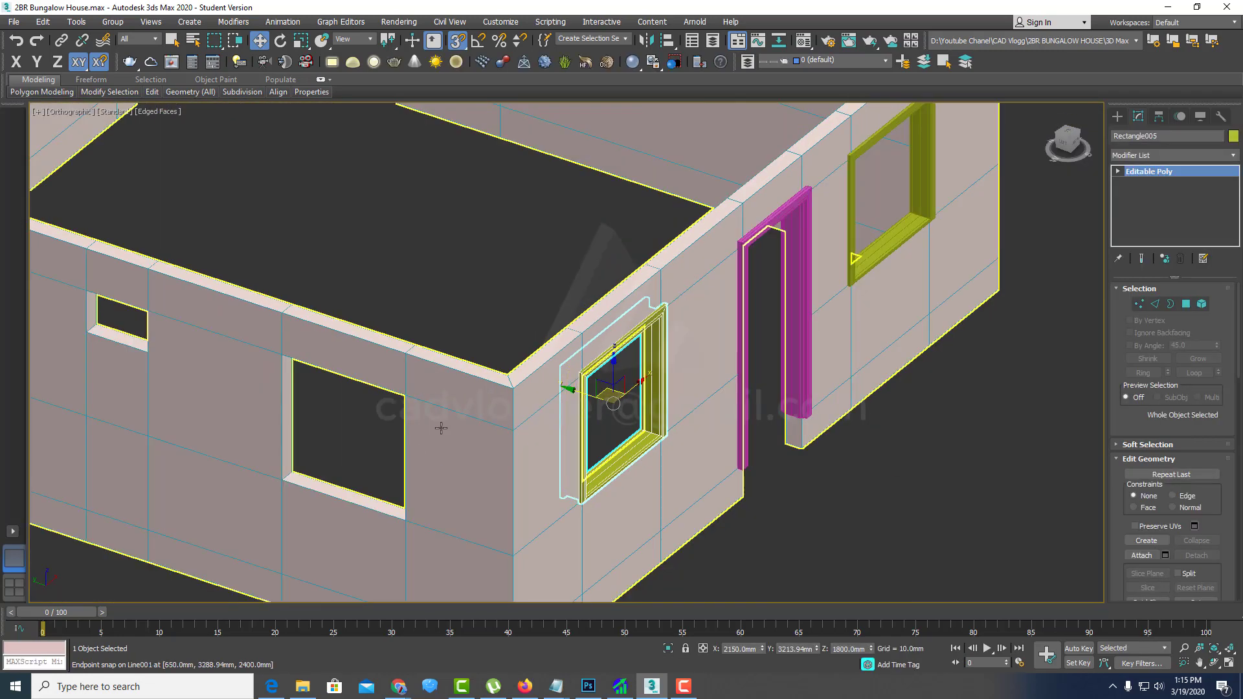
scroll(576, 373, "up", 2)
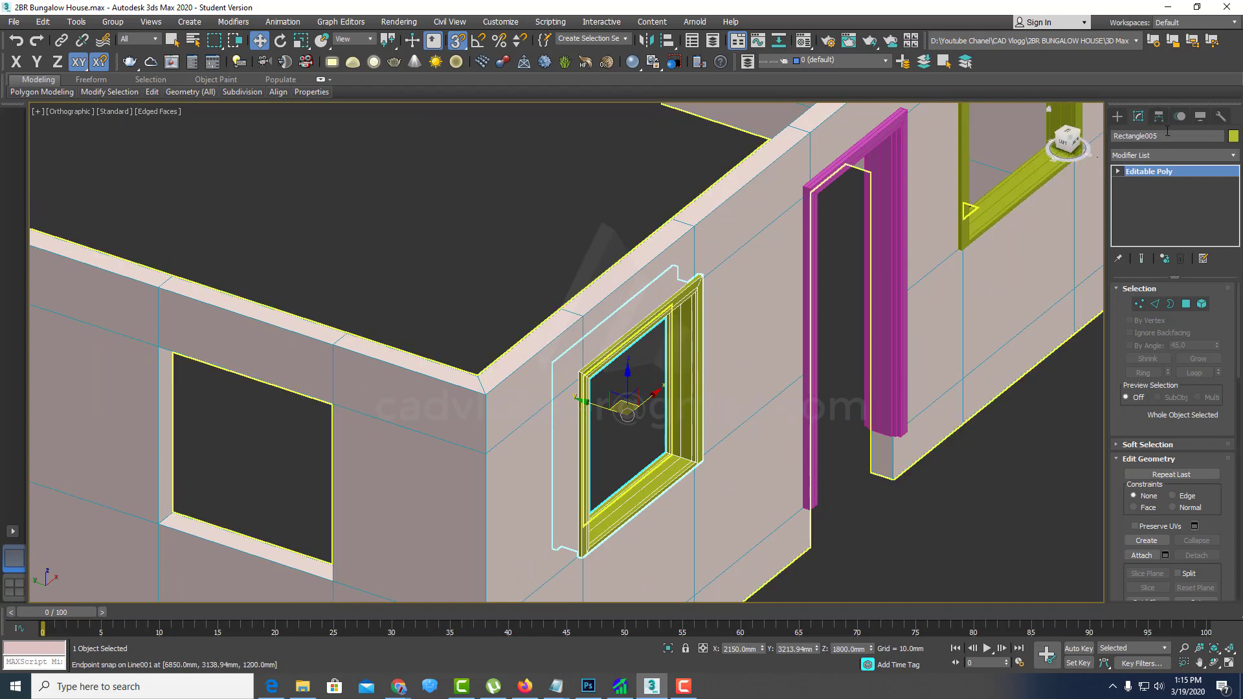
left_click(1162, 119)
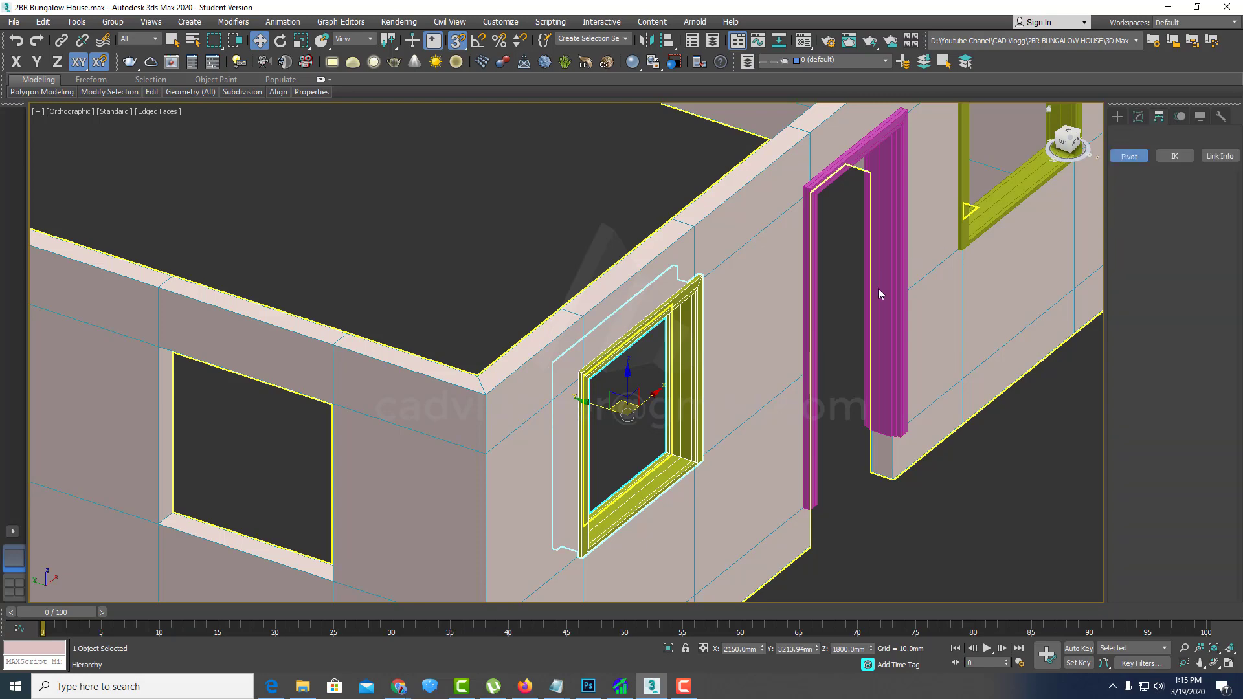
Step: With Affect Pivot Only on, snap the frame's pivot to the wall-top endpoint at 2800 mm
scroll(878, 291, "down", 2)
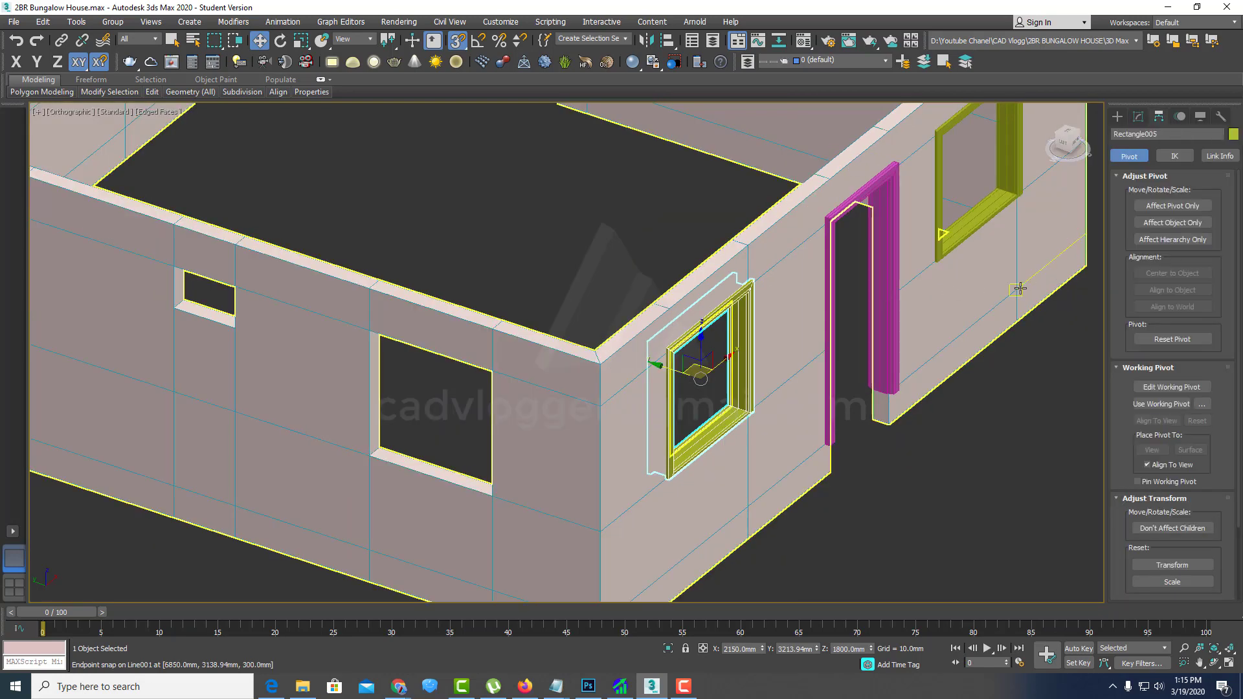
left_click(1172, 206)
scroll(777, 356, "up", 2)
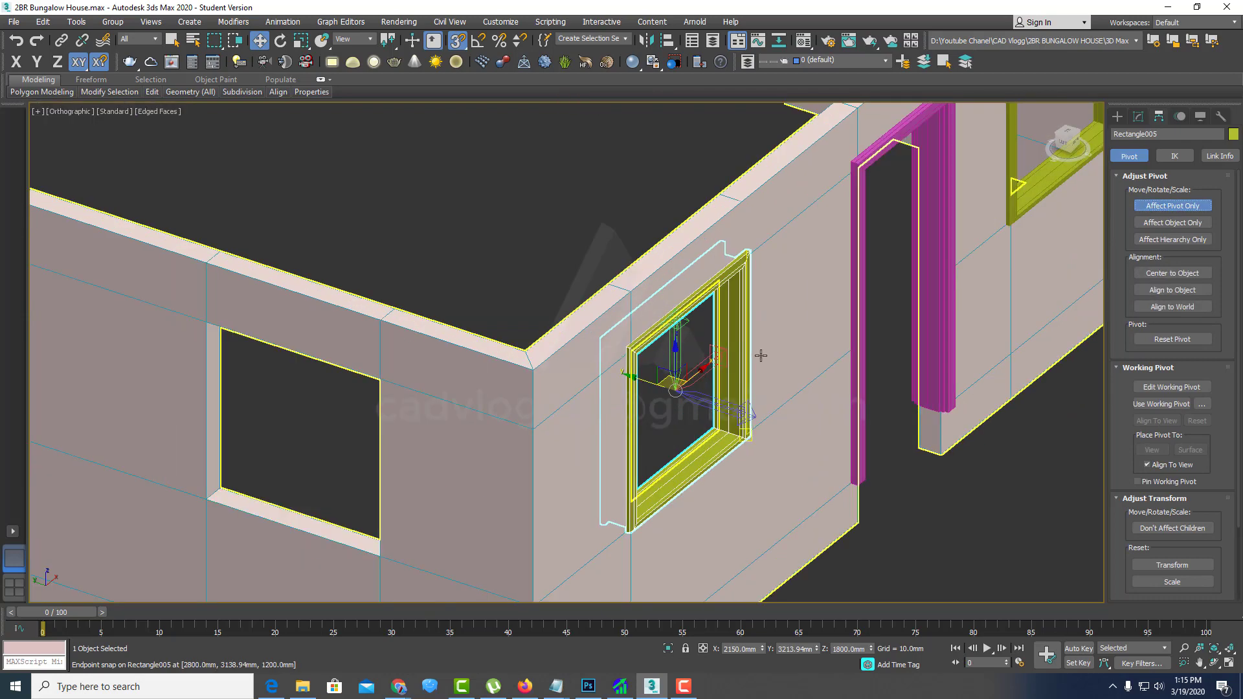
left_click_drag(676, 383, 635, 297)
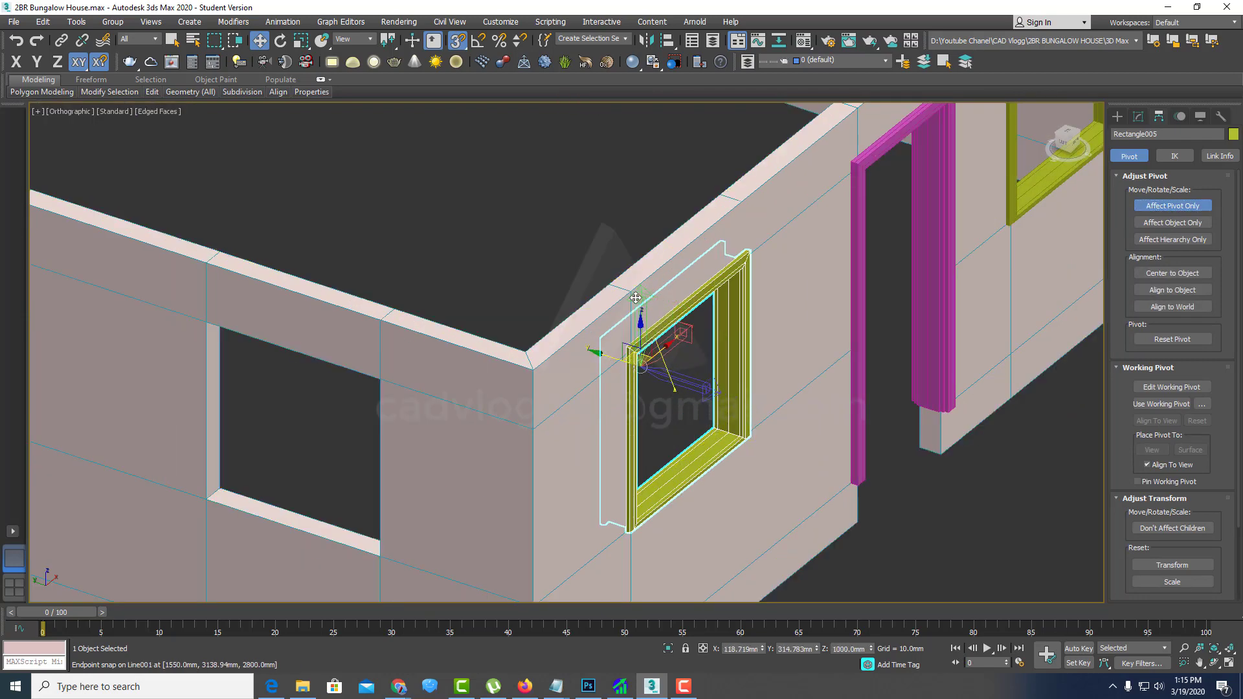
key("F8")
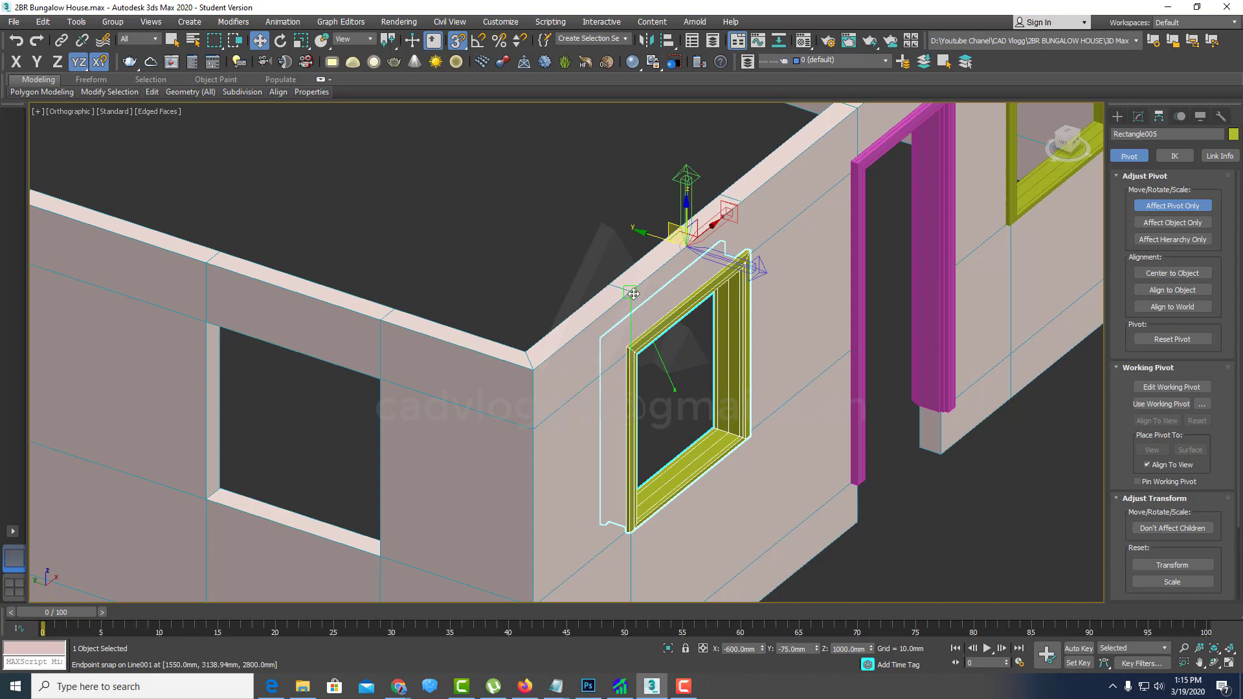
key("F8")
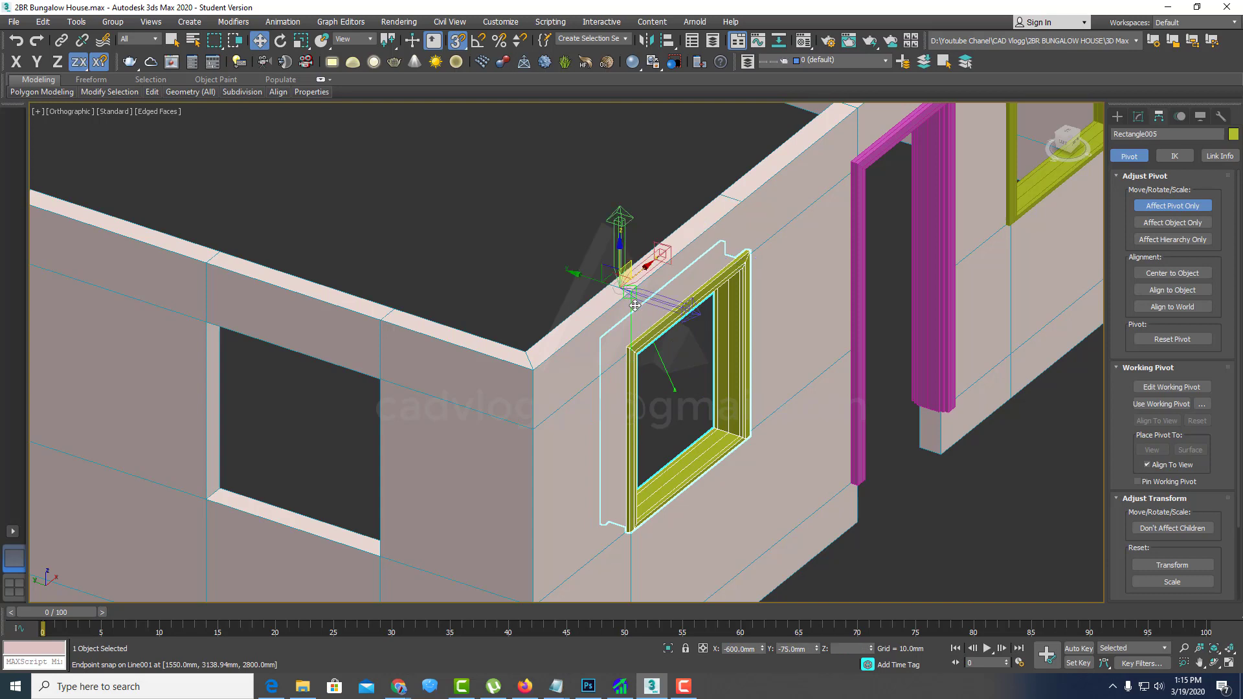
scroll(621, 285, "up", 2)
scroll(609, 275, "up", 1)
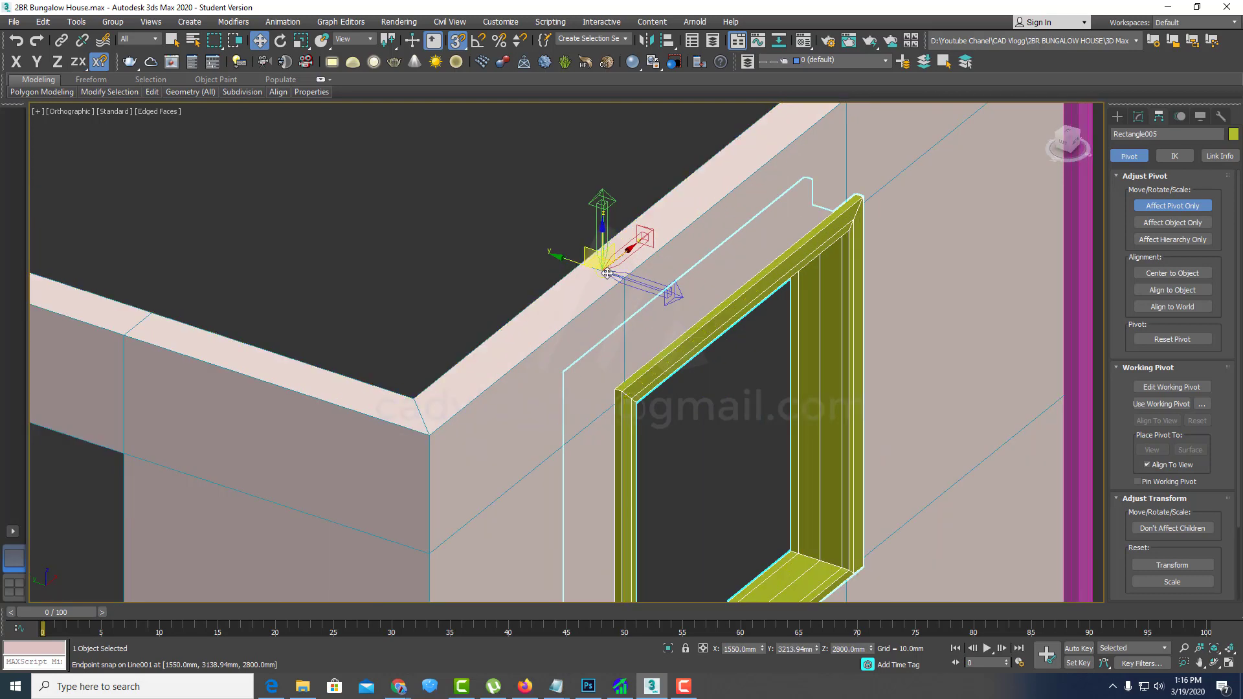
key("F8")
scroll(657, 328, "down", 3)
scroll(658, 329, "down", 2)
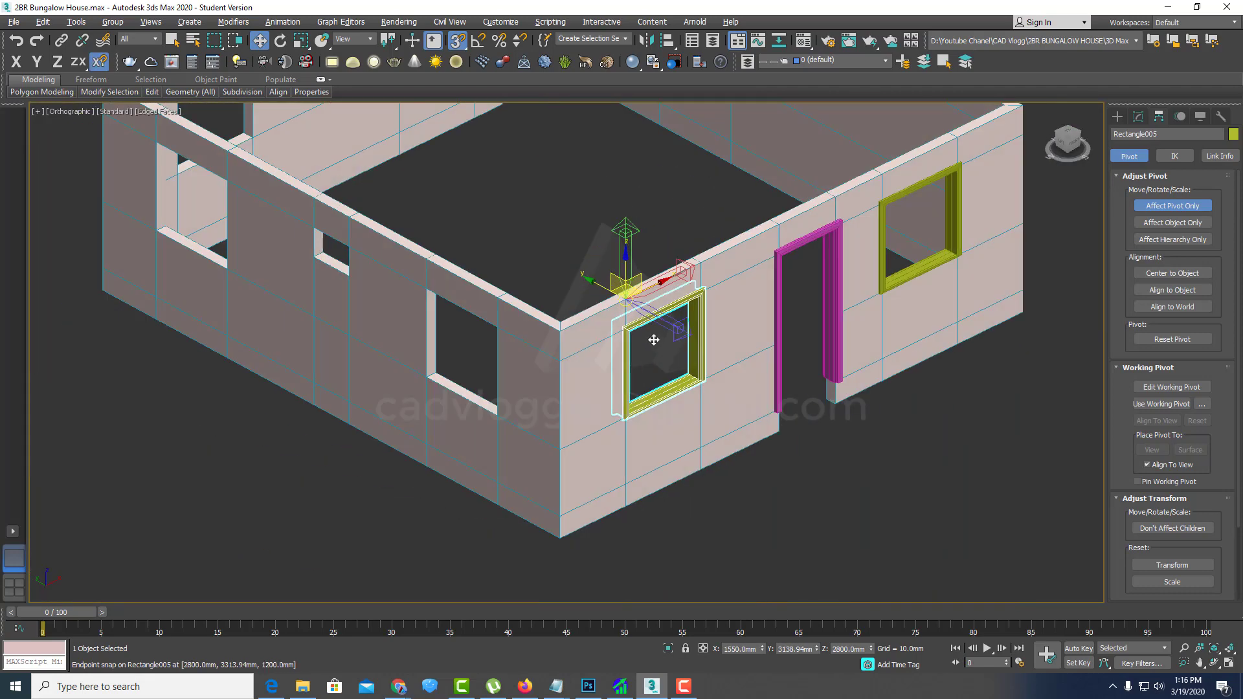
Step: Turn Affect Pivot Only off and orbit the view around the house
left_click(1172, 207)
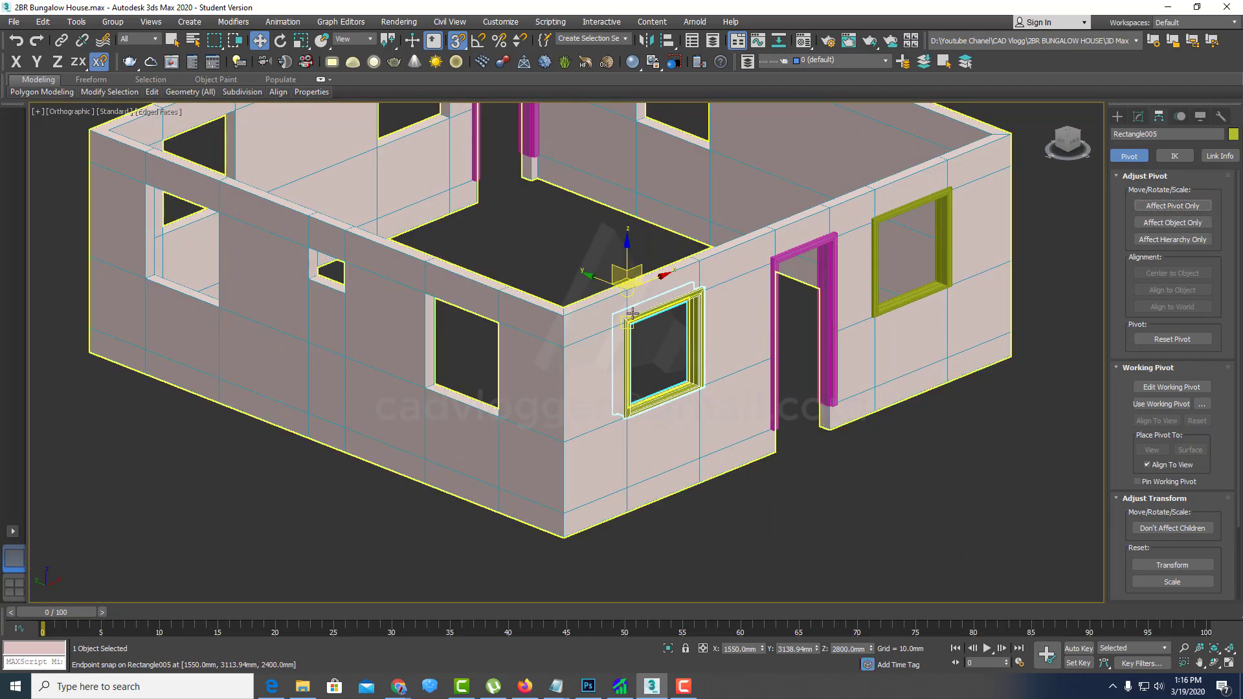
middle_click_drag(625, 317, 607, 299, "alt")
scroll(606, 298, "up", 2)
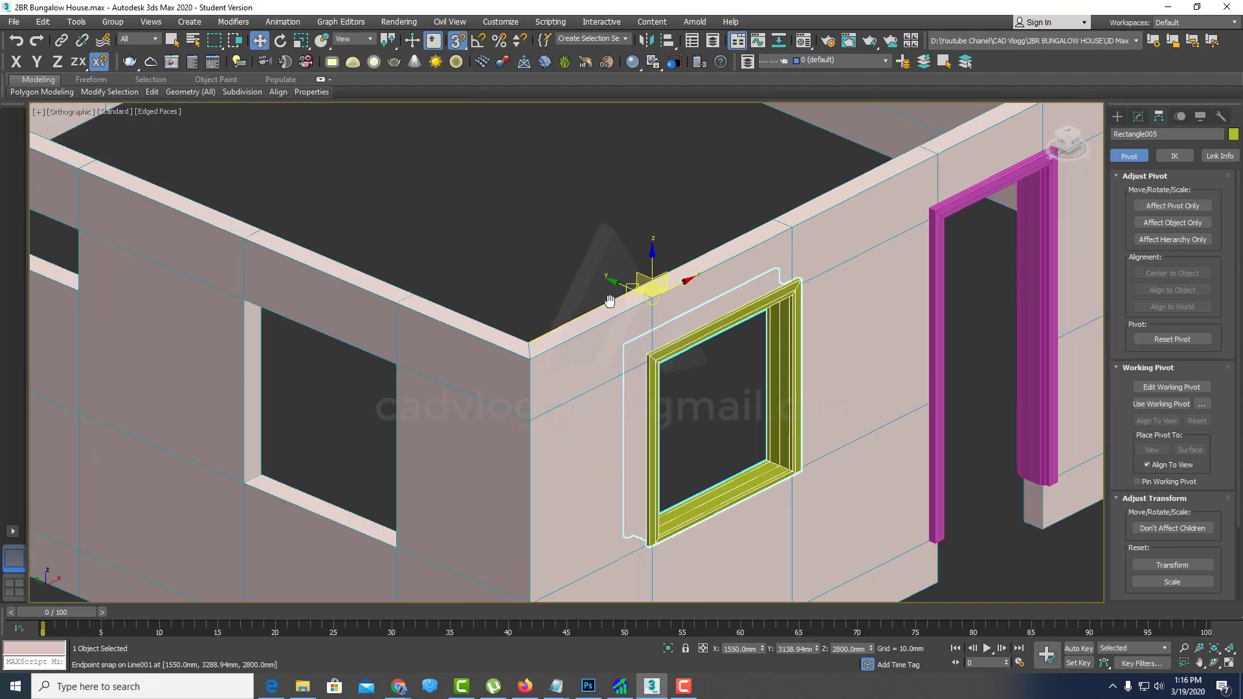
scroll(690, 337, "up", 2)
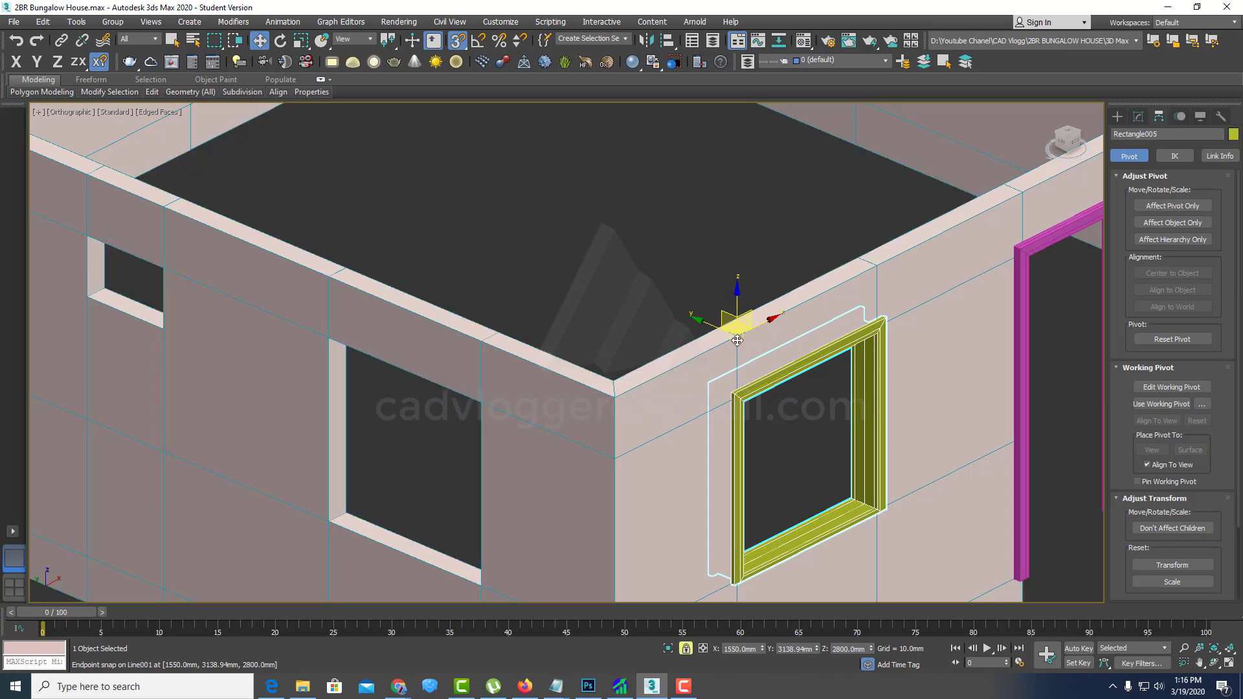
Step: Shift-drag a clone of the window frame onto the left wall
left_click_drag(737, 341, 334, 286)
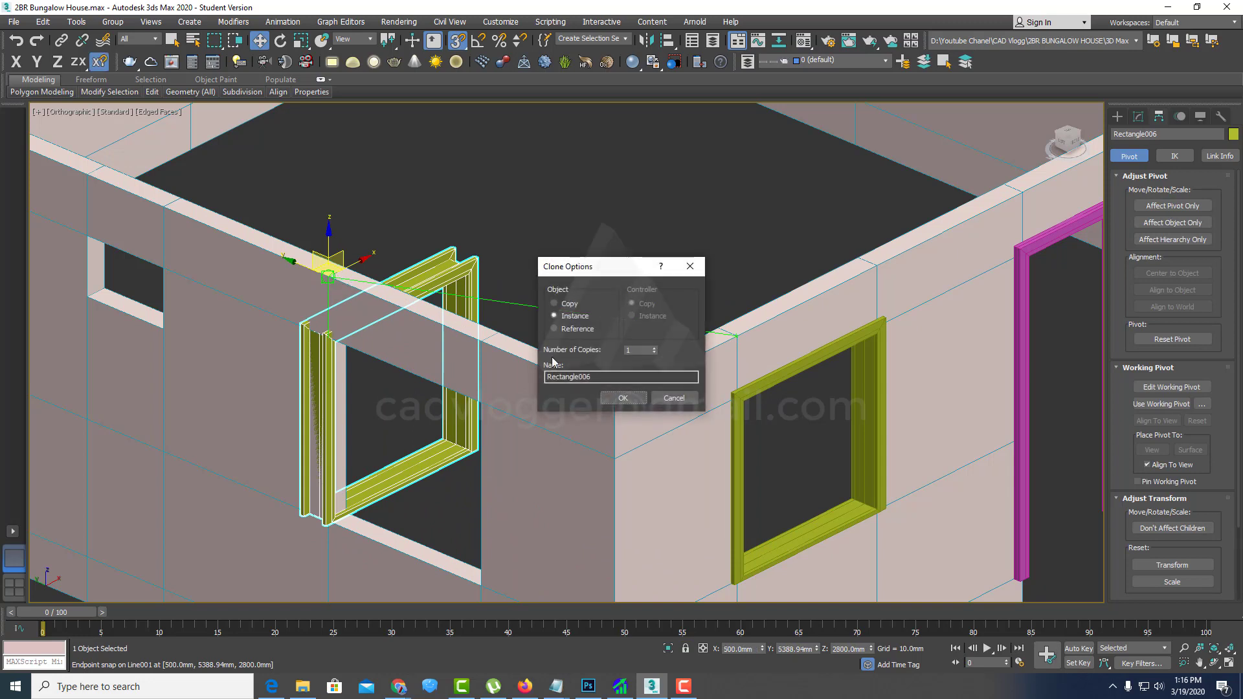
left_click(623, 398)
middle_click_drag(468, 354, 527, 343)
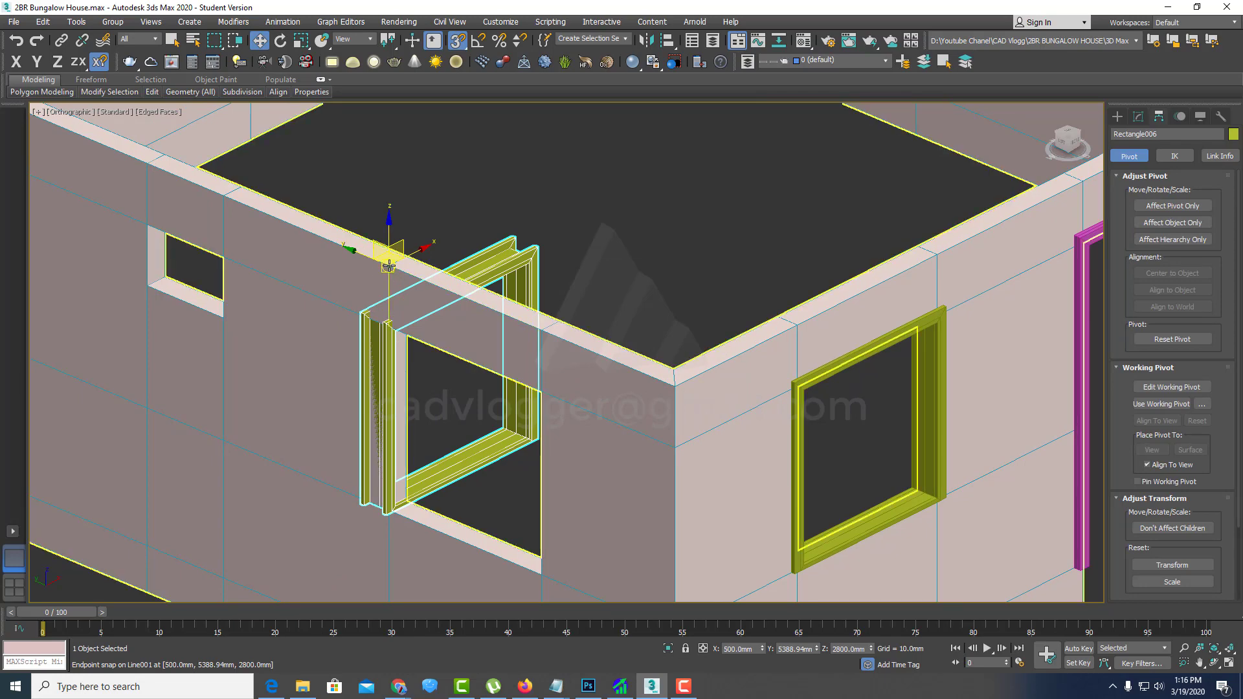
middle_click_drag(390, 265, 398, 256)
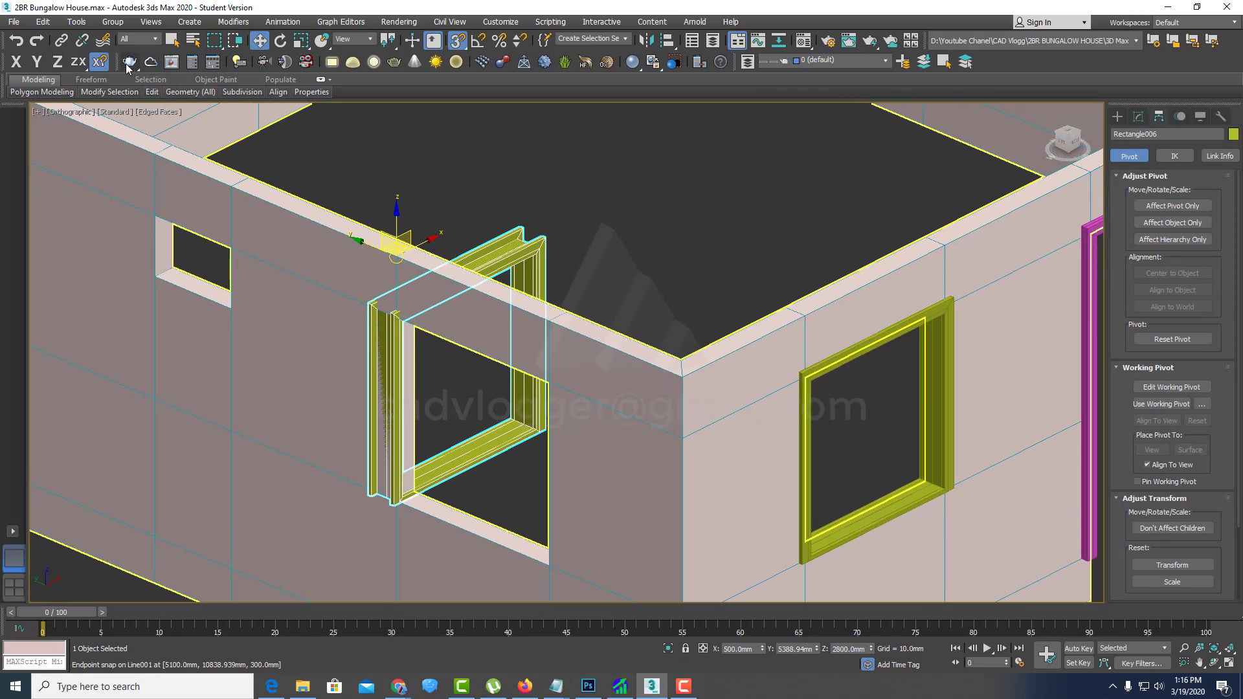
Step: Rotate the copy 90° about Z, then Shift-drag a second copy along the wall
right_click(282, 47)
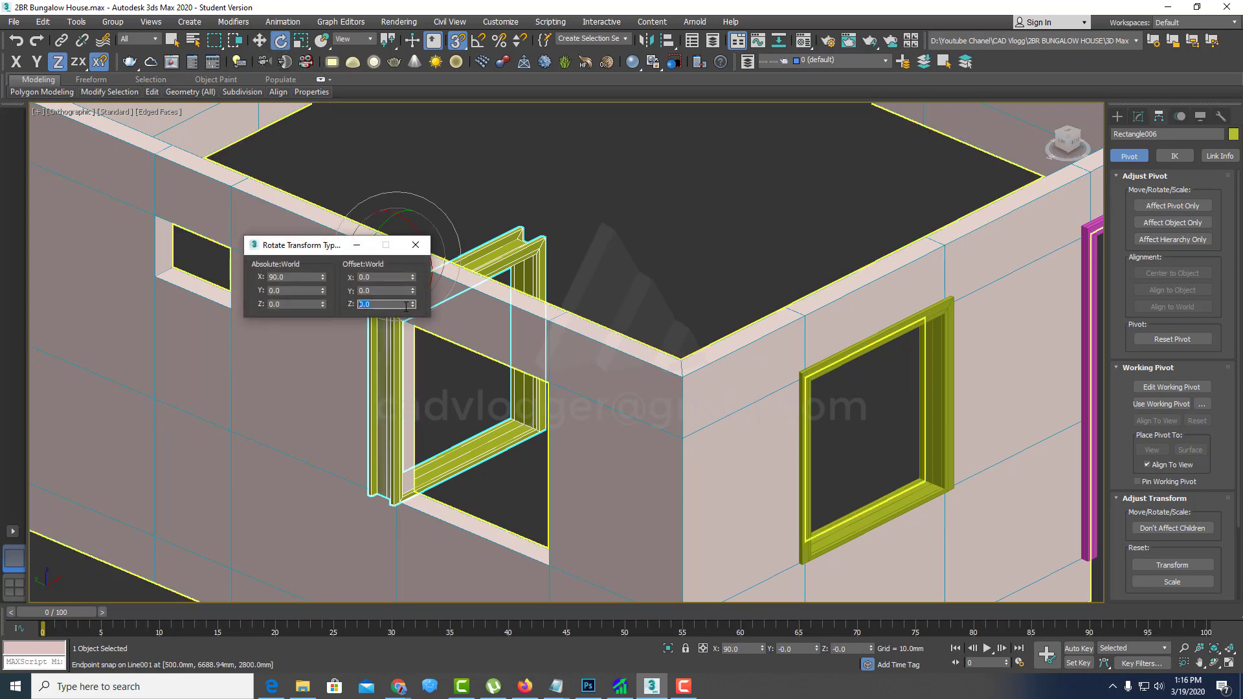
type("90")
key("Return")
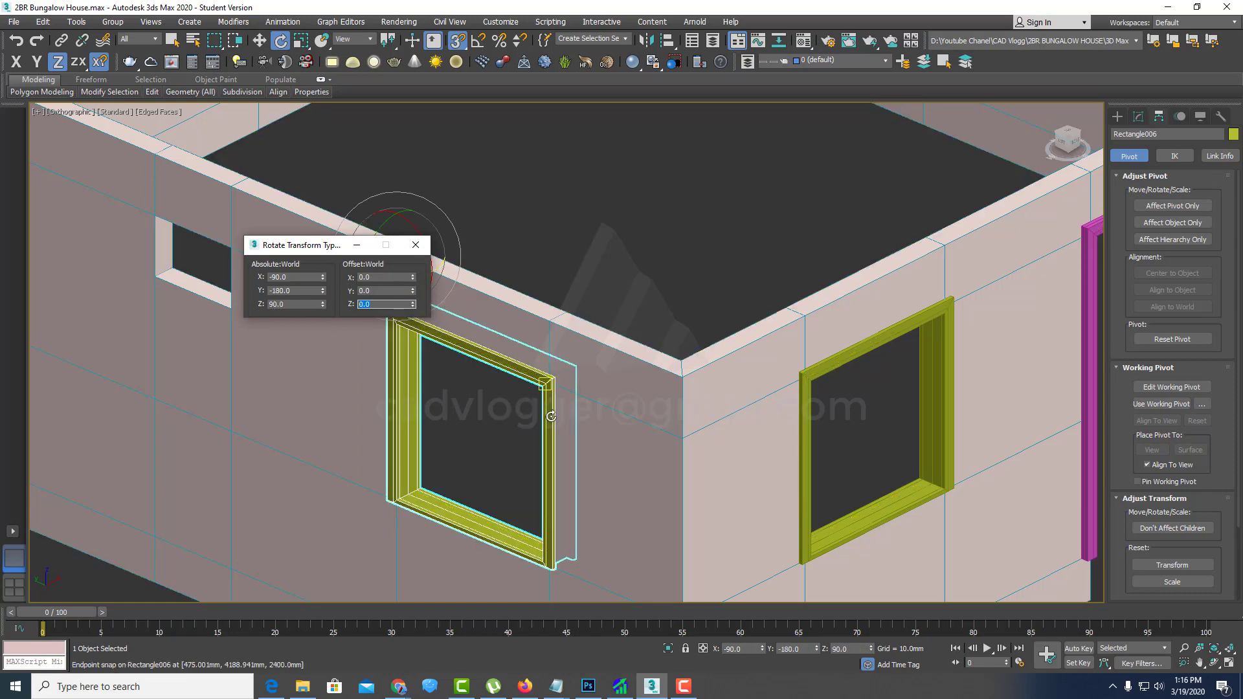
left_click(415, 245)
scroll(556, 405, "down", 2)
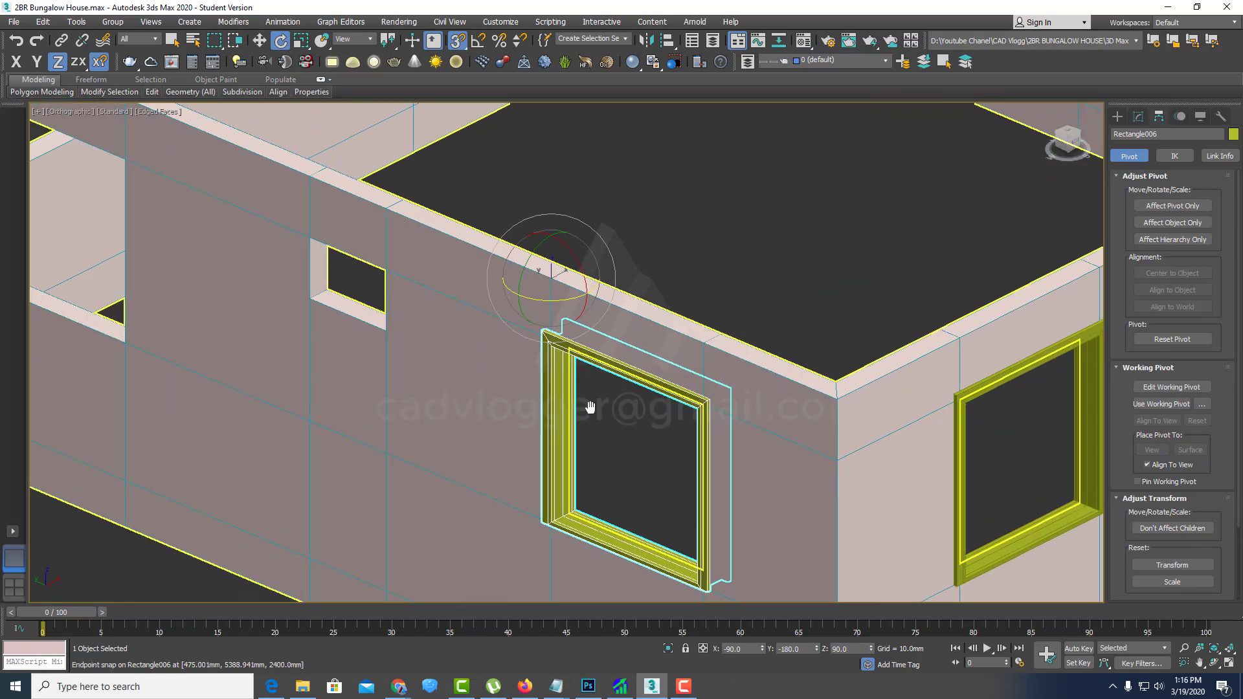
scroll(556, 405, "down", 3)
middle_click_drag(556, 405, 836, 306, "alt")
scroll(559, 409, "up", 3)
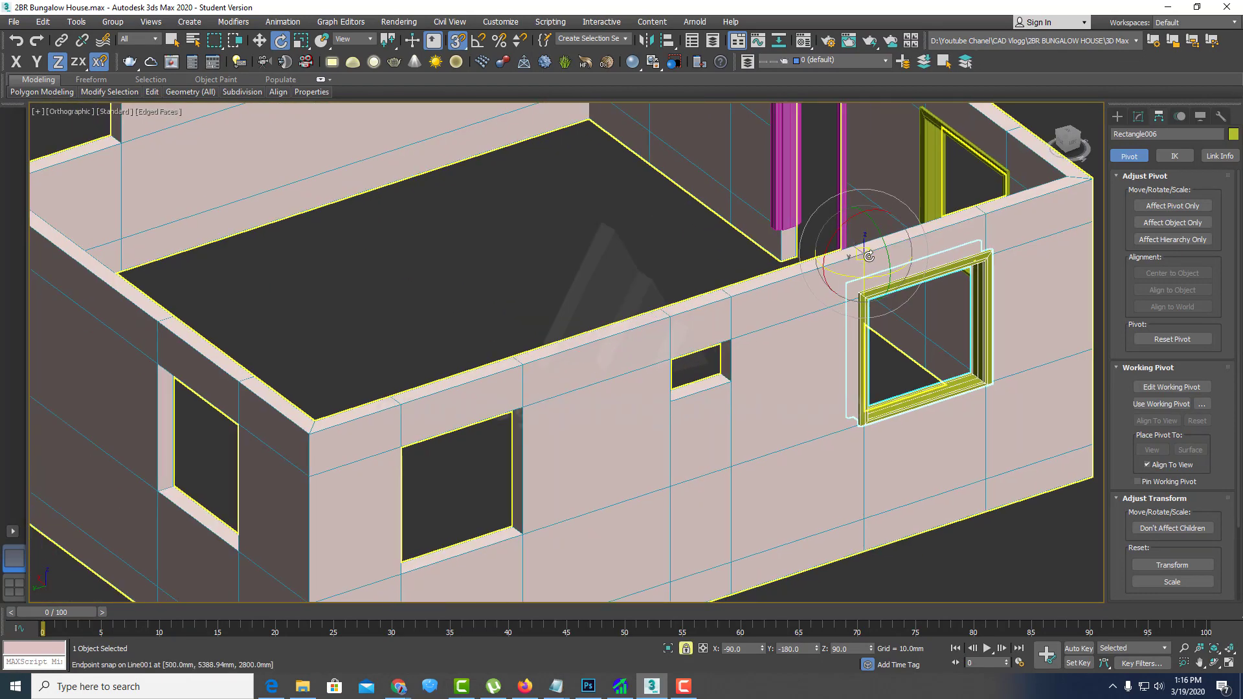
key("w")
left_click_drag(863, 262, 400, 405, "shift")
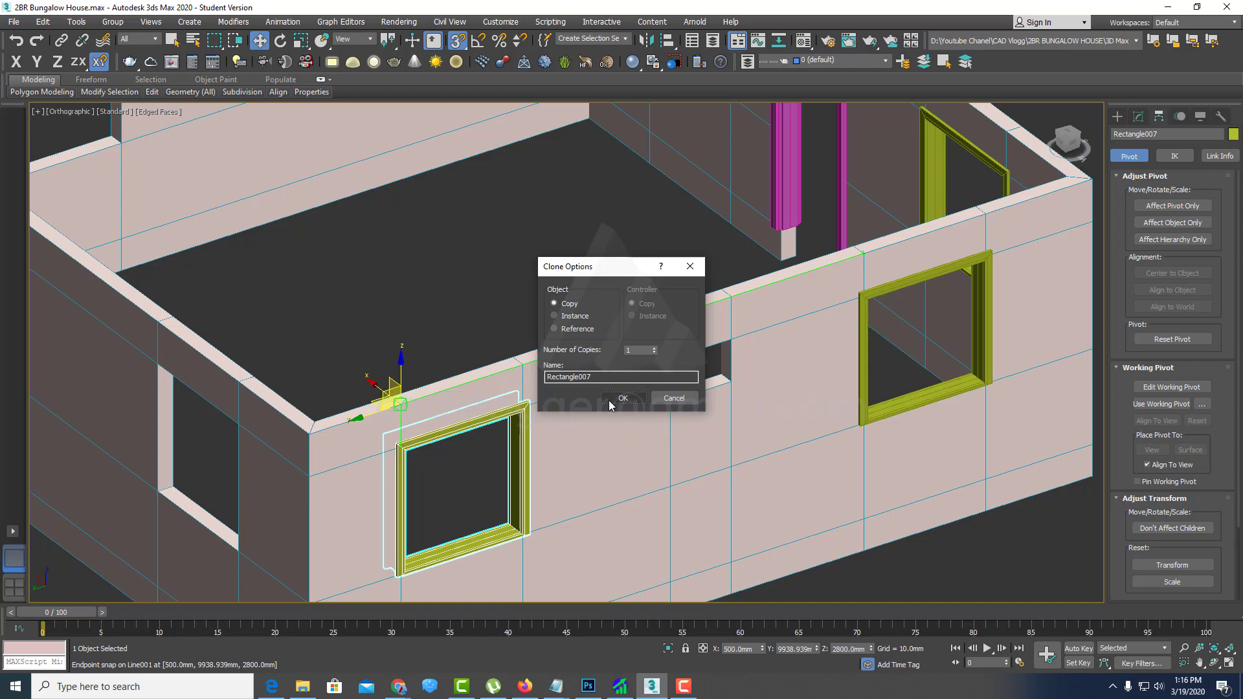
Step: Confirm the second frame copy and reselect the upper-right window frame
left_click(598, 401)
mouse_move(460, 408)
middle_mouse_down("alt")
mouse_move(806, 290)
mouse_move(817, 227)
middle_mouse_up("alt")
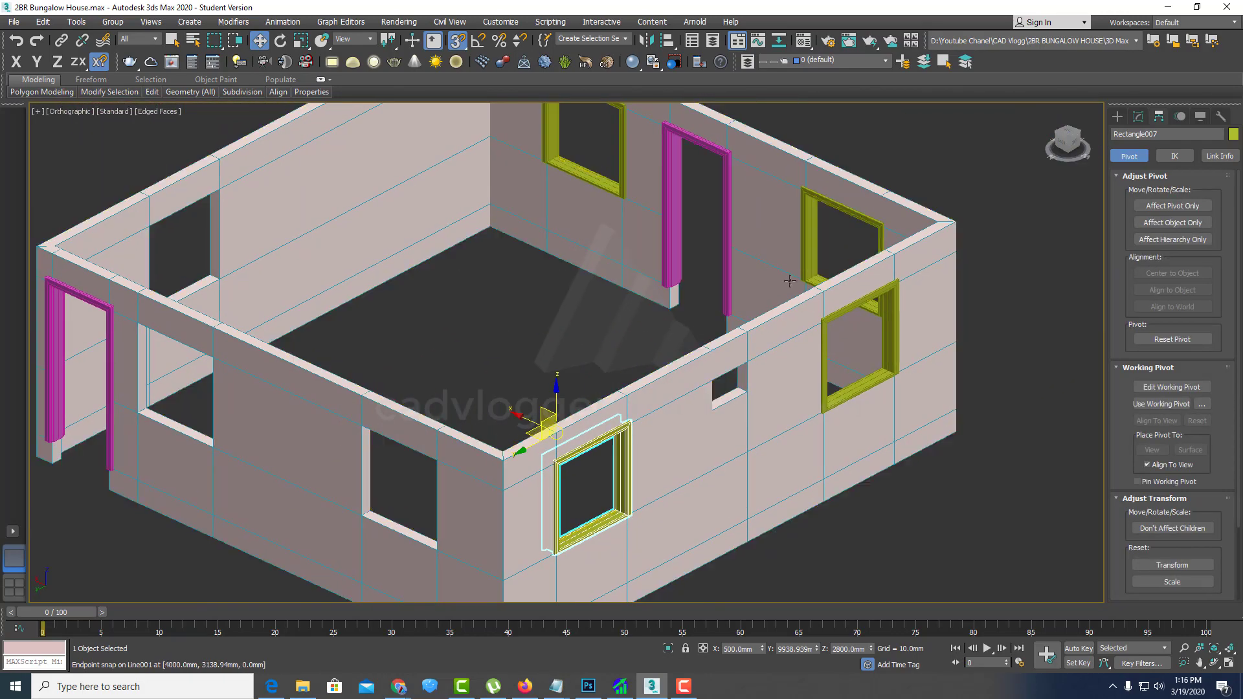
left_click(832, 224)
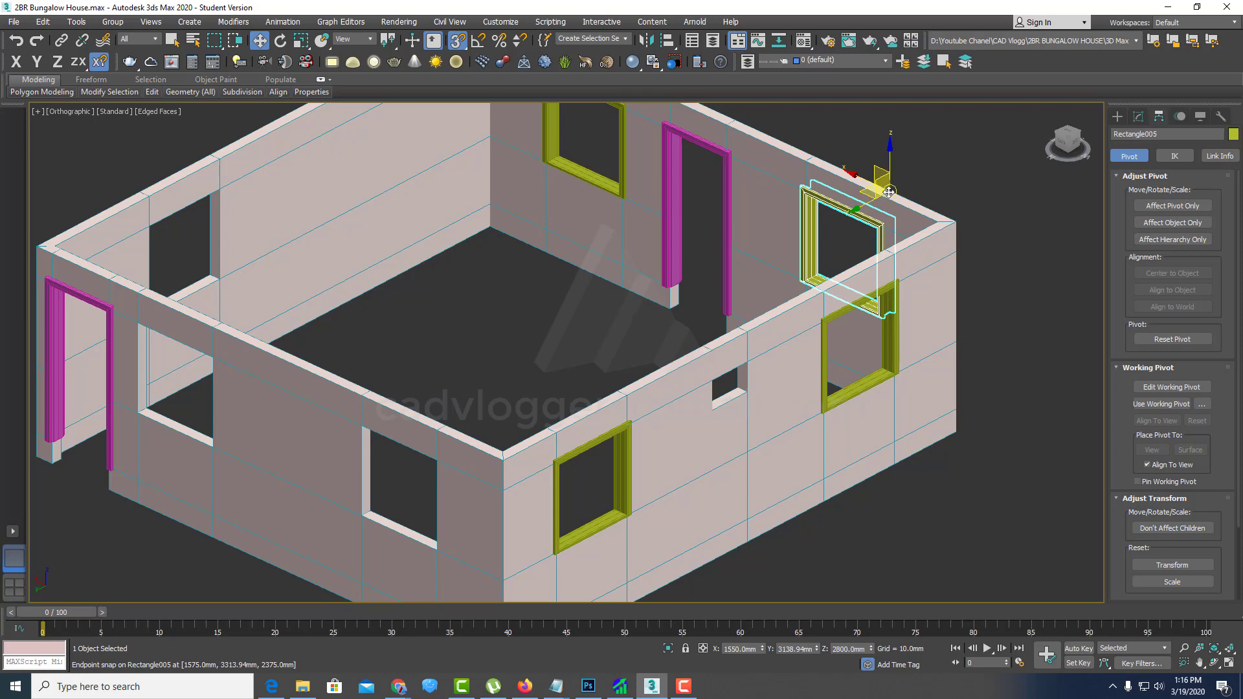
left_click(894, 214)
left_click_drag(444, 472, 505, 455, "shift")
left_click(671, 396)
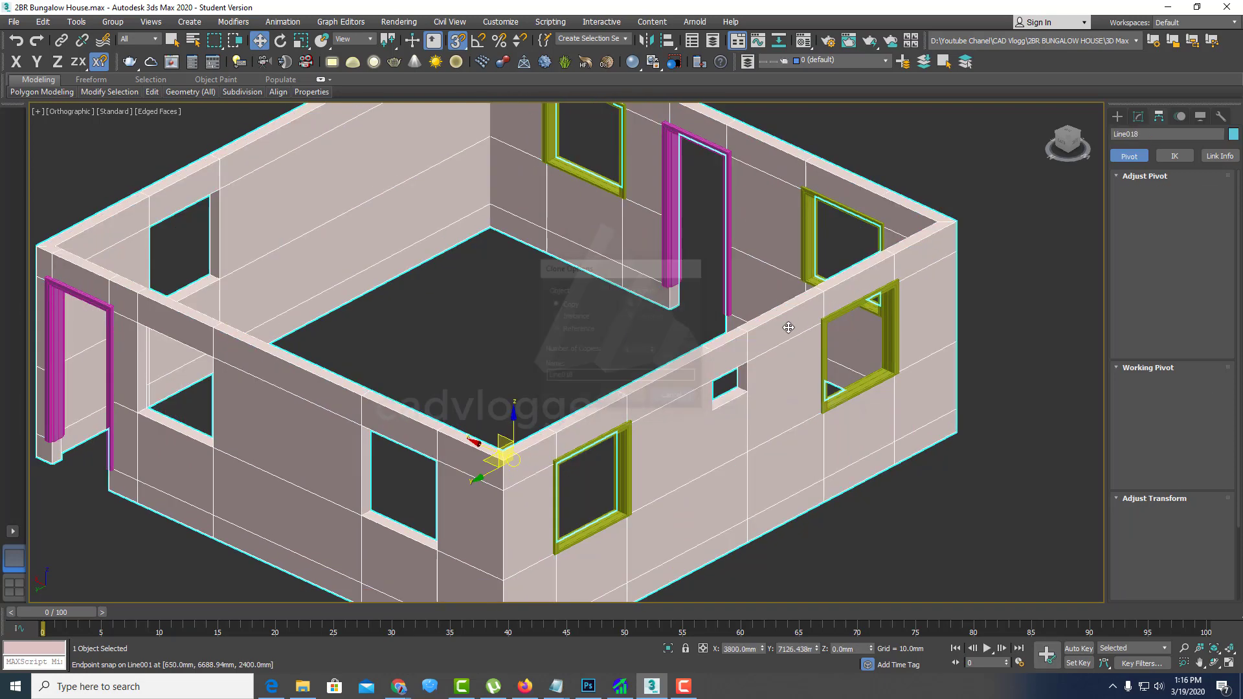
left_click(844, 214)
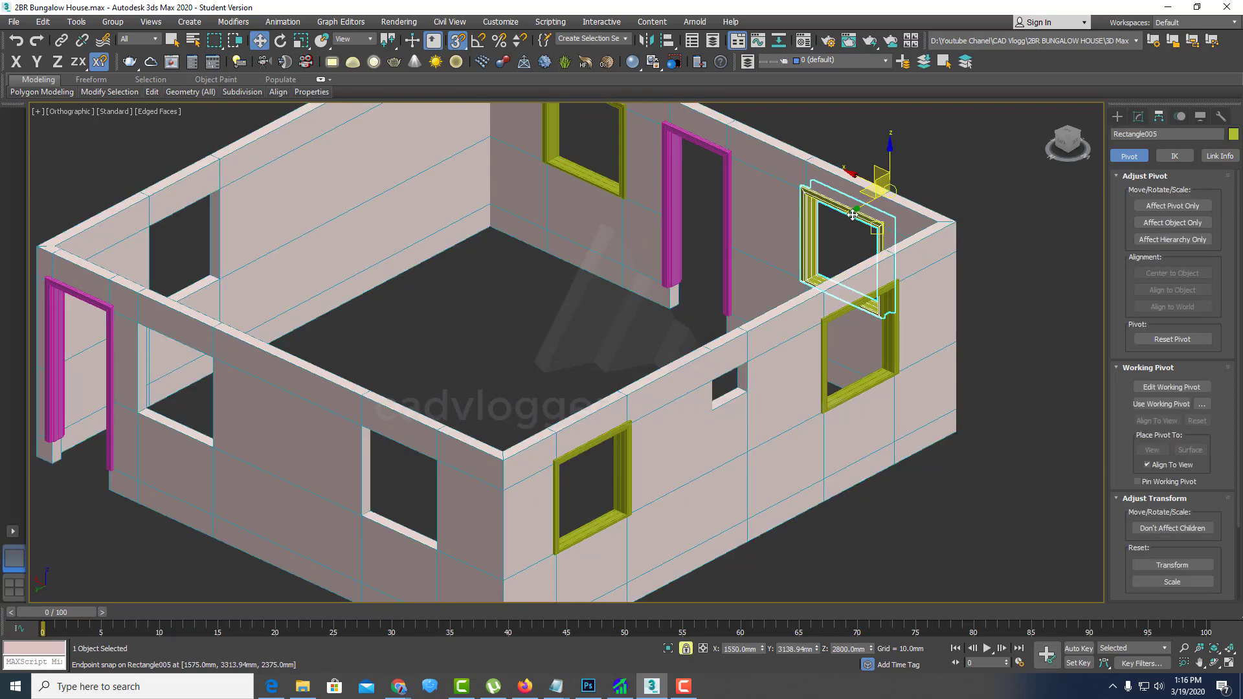
Step: Clone the frame onto the front-left wall, then clone another copy along the wall
left_click_drag(886, 194, 447, 423, "shift")
left_click(615, 400)
scroll(673, 356, "up", 2)
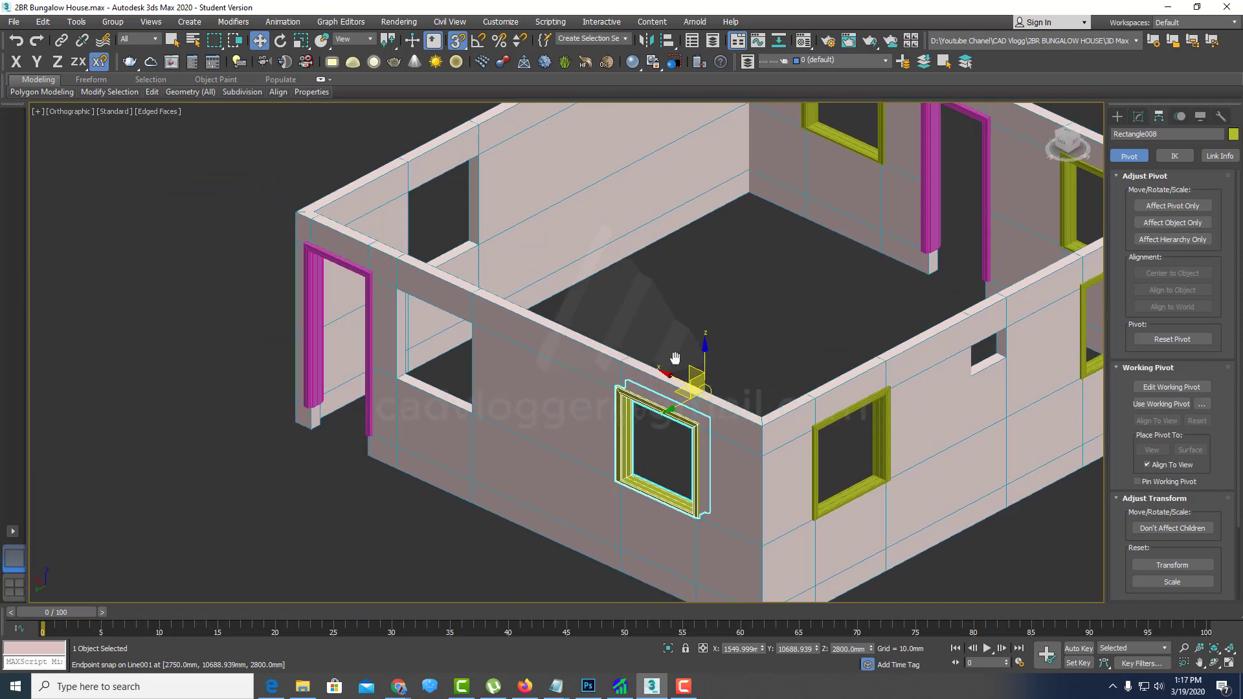
scroll(696, 376, "up", 3)
scroll(693, 373, "up", 2)
middle_click_drag(693, 374, 766, 415)
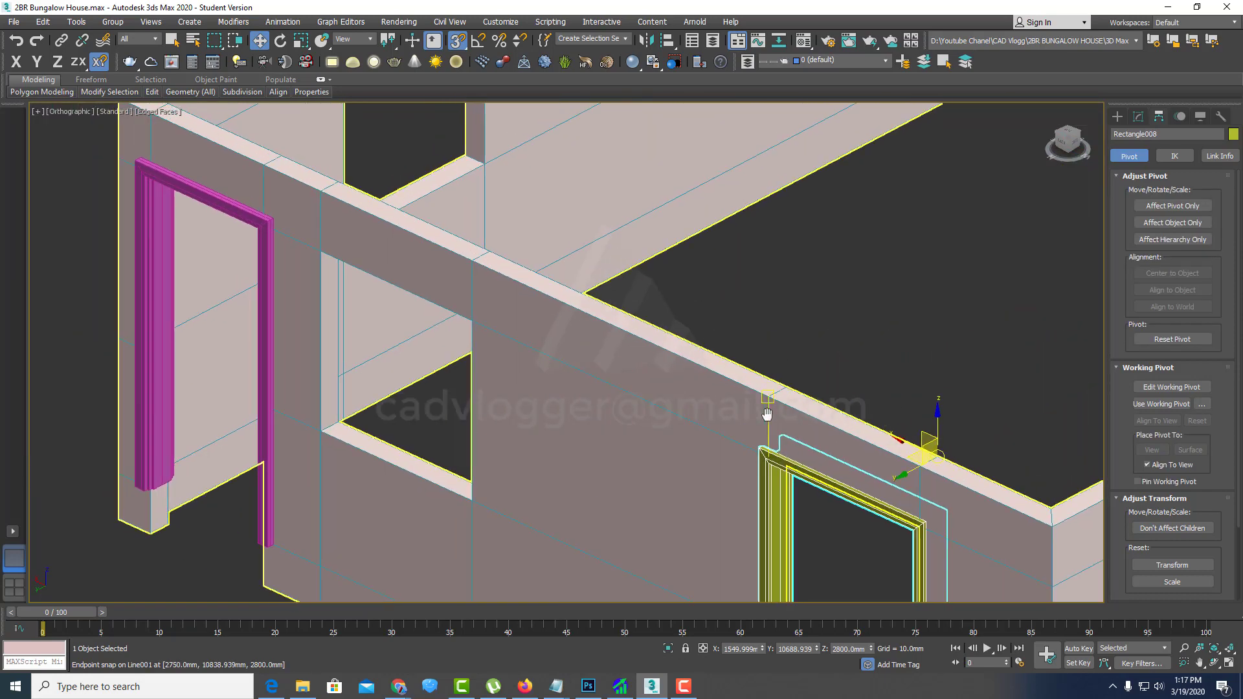
left_click_drag(767, 404, 319, 191, "shift")
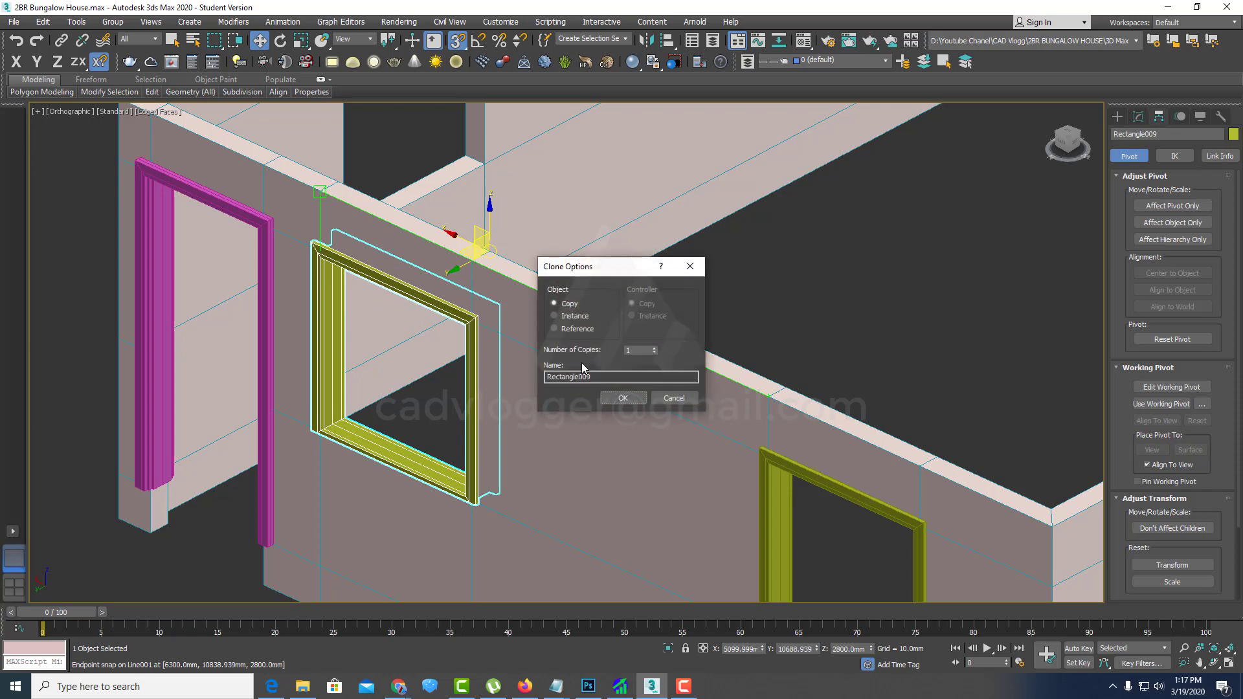
left_click(623, 397)
Step: Lock the selection and Shift-drag a copy onto the left wall top, opening Clone Options for Rectangle010
scroll(633, 382, "down", 10)
middle_click_drag(633, 382, 582, 363, "alt")
scroll(503, 349, "up", 5)
scroll(638, 282, "up", 3)
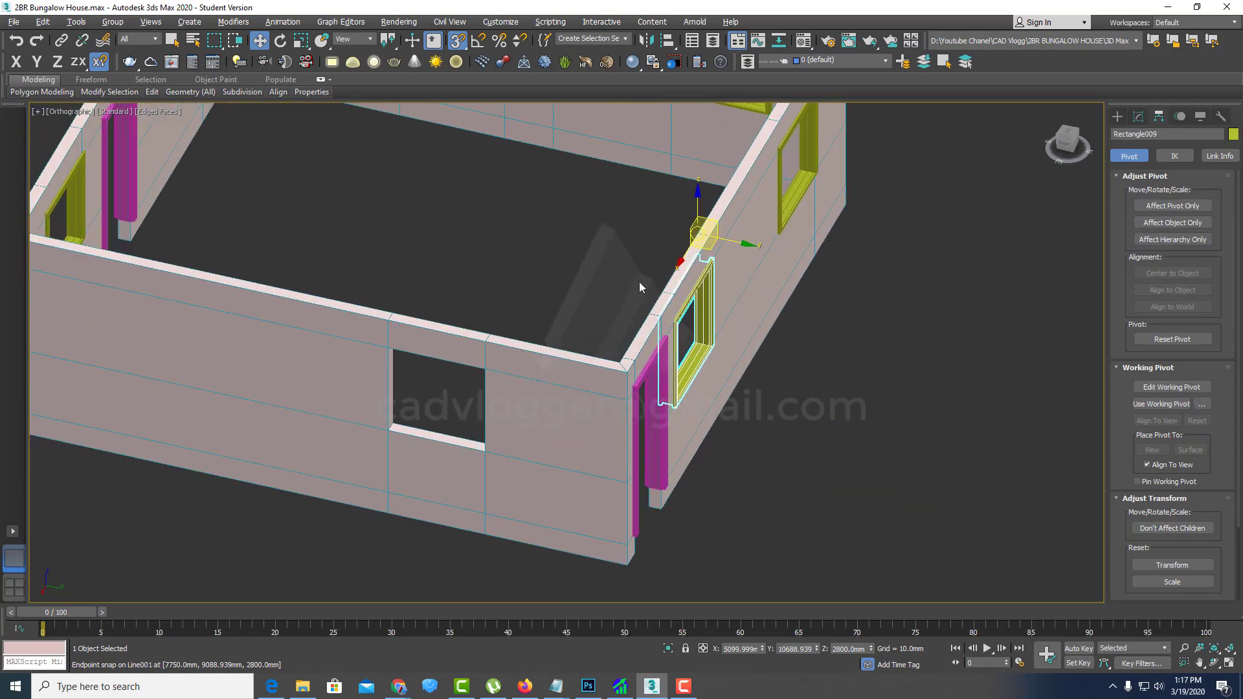
scroll(690, 258, "up", 3)
key("space")
left_click_drag(706, 213, 287, 410, "shift")
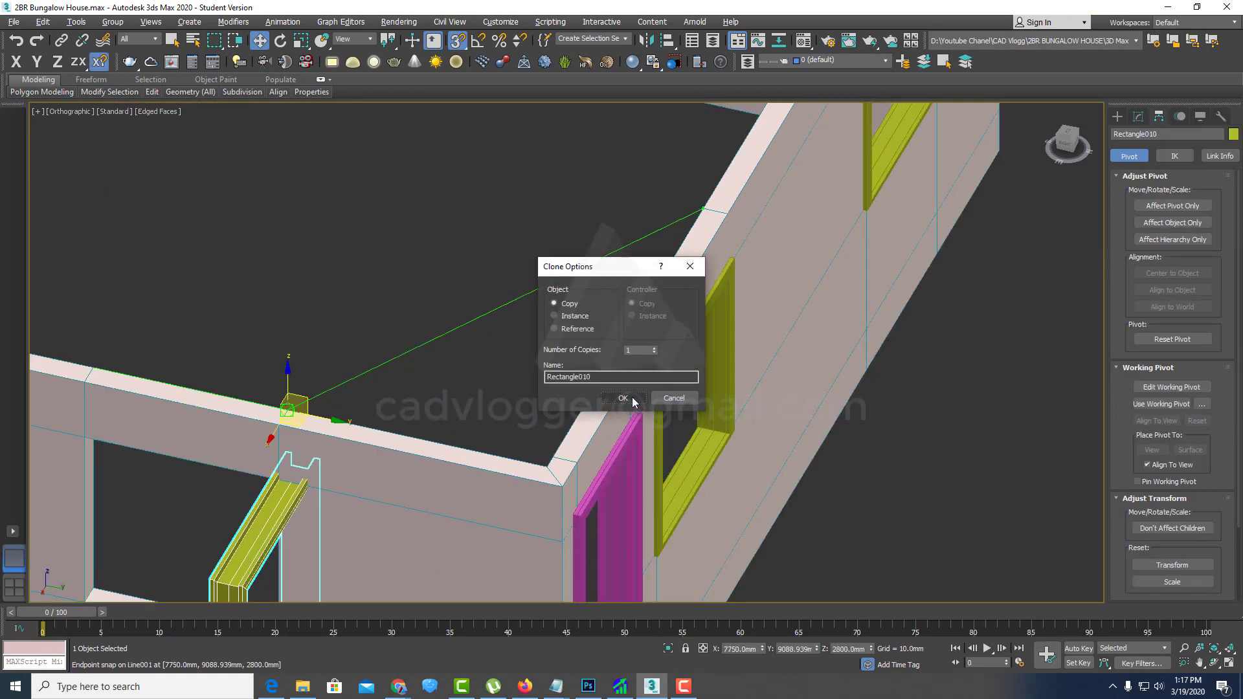
Step: Confirm the clone and rotate it 90° about Z to fit the front wall opening
left_click(632, 397)
middle_click_drag(631, 398, 716, 280, "alt")
scroll(647, 291, "down", 2)
scroll(460, 200, "up", 3)
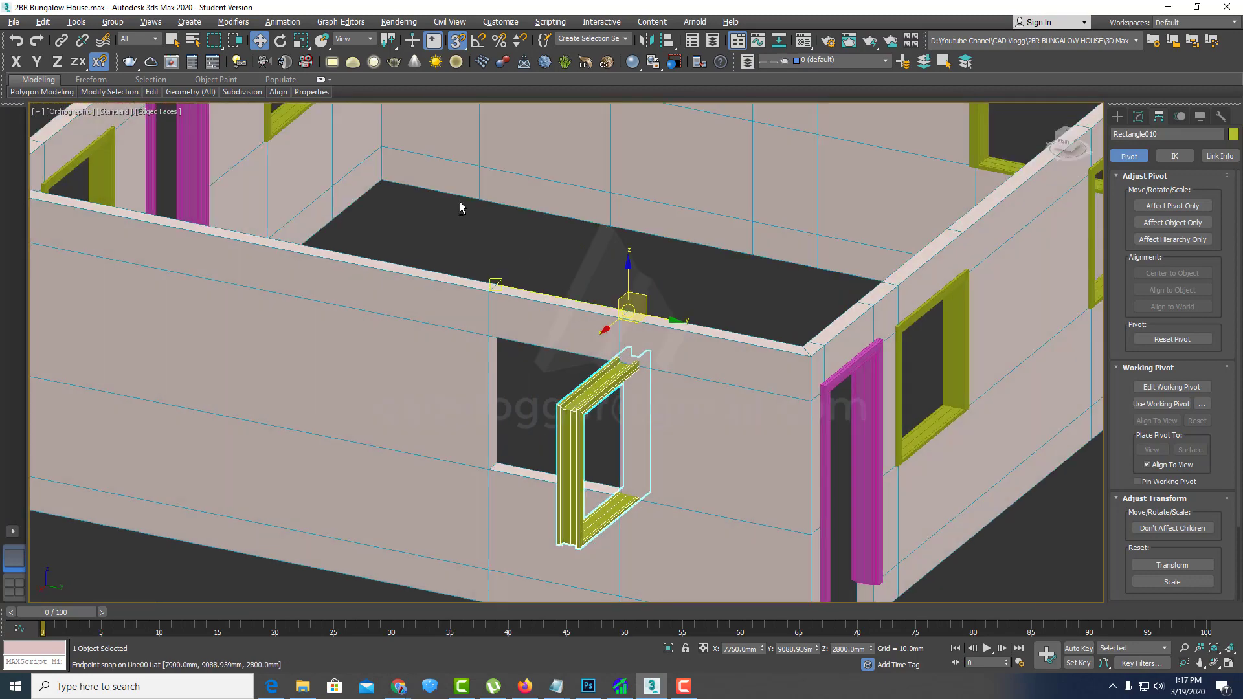
right_click(280, 40)
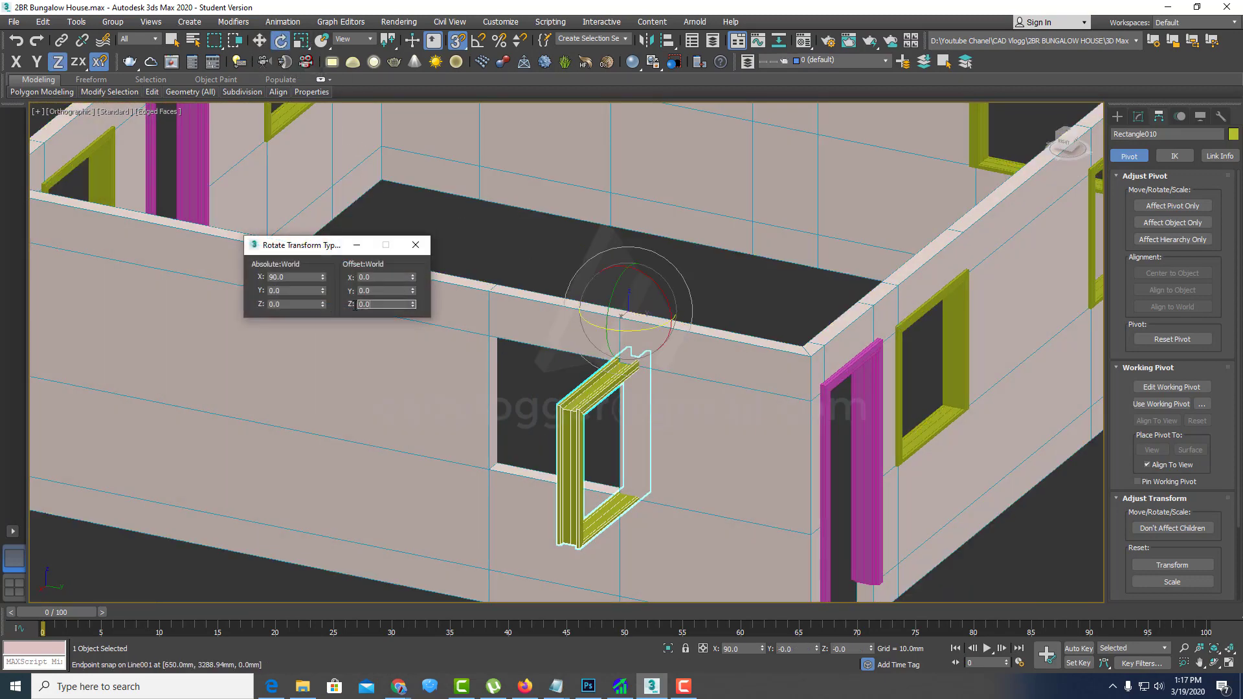
type("90")
key("Return")
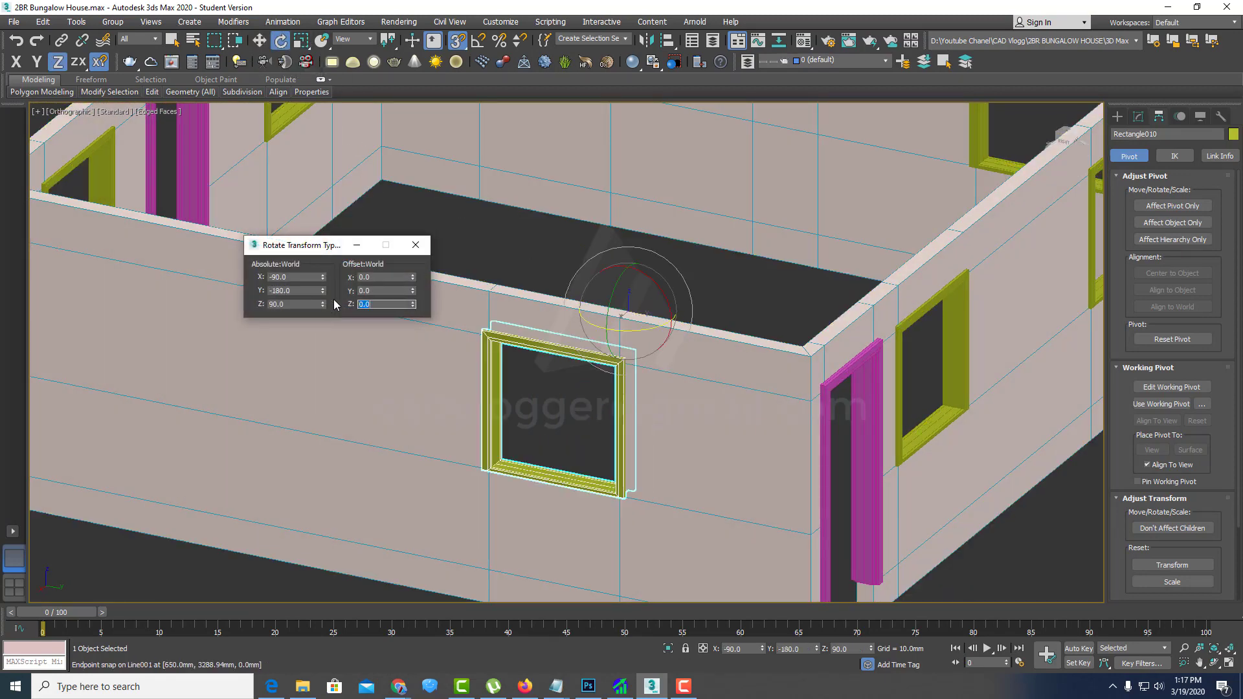
left_click(415, 245)
scroll(466, 311, "down", 4)
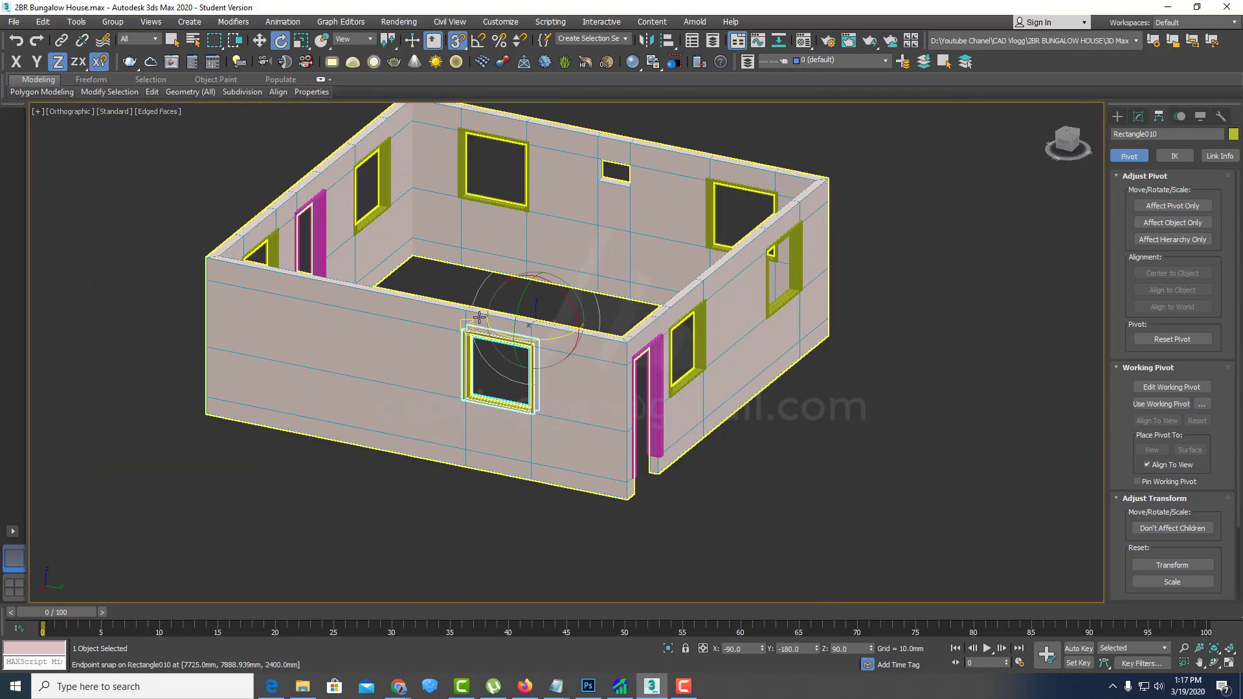
mouse_move(466, 310)
middle_mouse_down("alt")
mouse_move(529, 368)
mouse_move(595, 352)
mouse_move(790, 430)
mouse_move(666, 397)
middle_mouse_up("alt")
Step: Shift-move a copy of Rectangle007 right onto the small window opening, creating Rectangle011
scroll(739, 332, "up", 5)
scroll(739, 332, "up", 2)
scroll(597, 403, "down", 4)
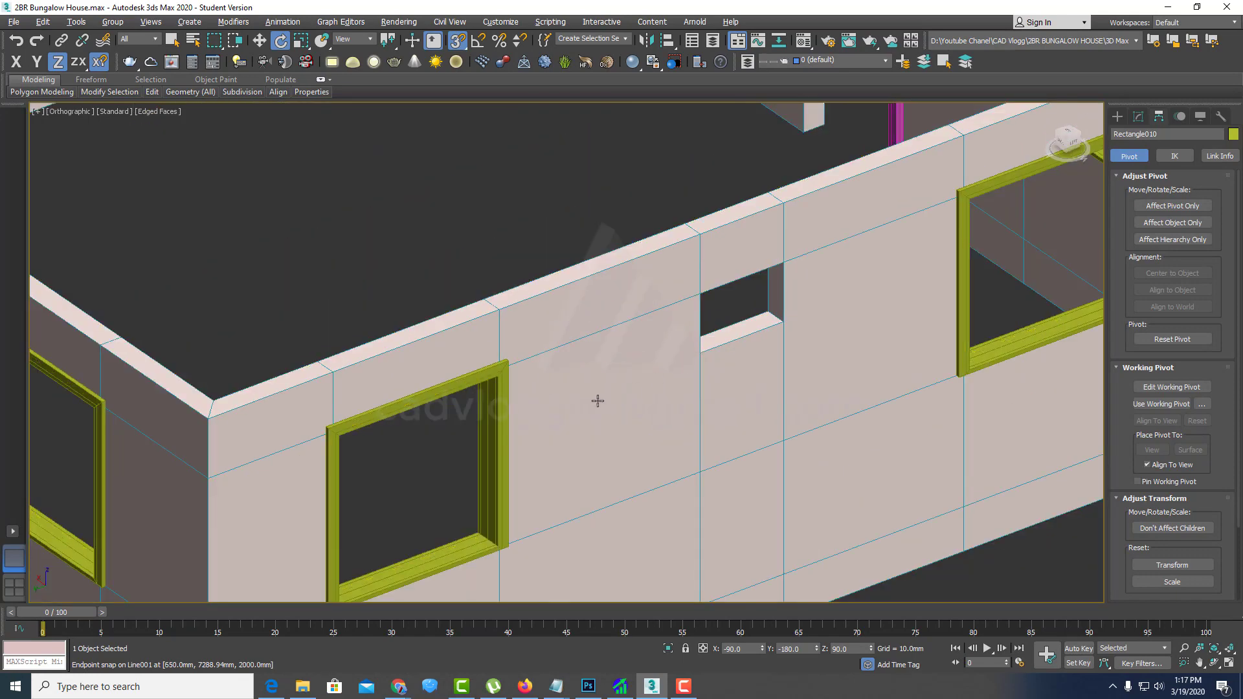
scroll(591, 403, "up", 2)
scroll(591, 403, "up", 1)
mouse_move(591, 403)
middle_mouse_down()
mouse_move(465, 414)
mouse_move(572, 384)
middle_mouse_up()
scroll(557, 375, "up", 2)
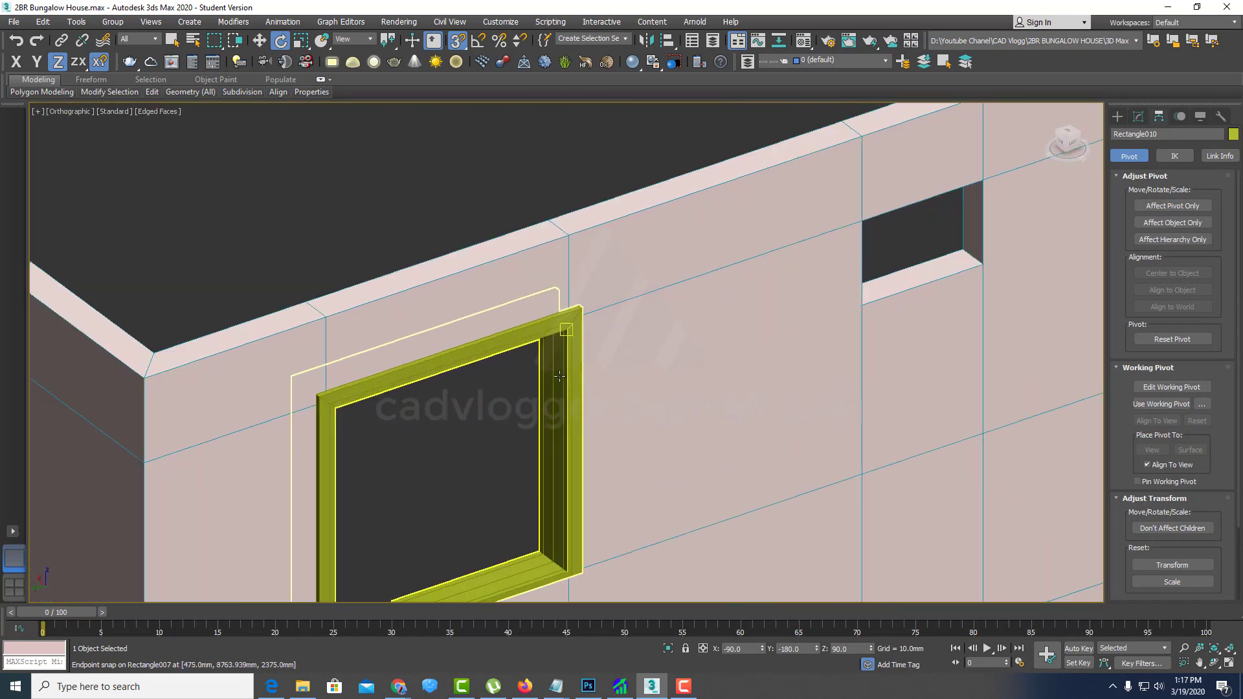
left_click(555, 371)
scroll(538, 374, "down", 2)
key("w")
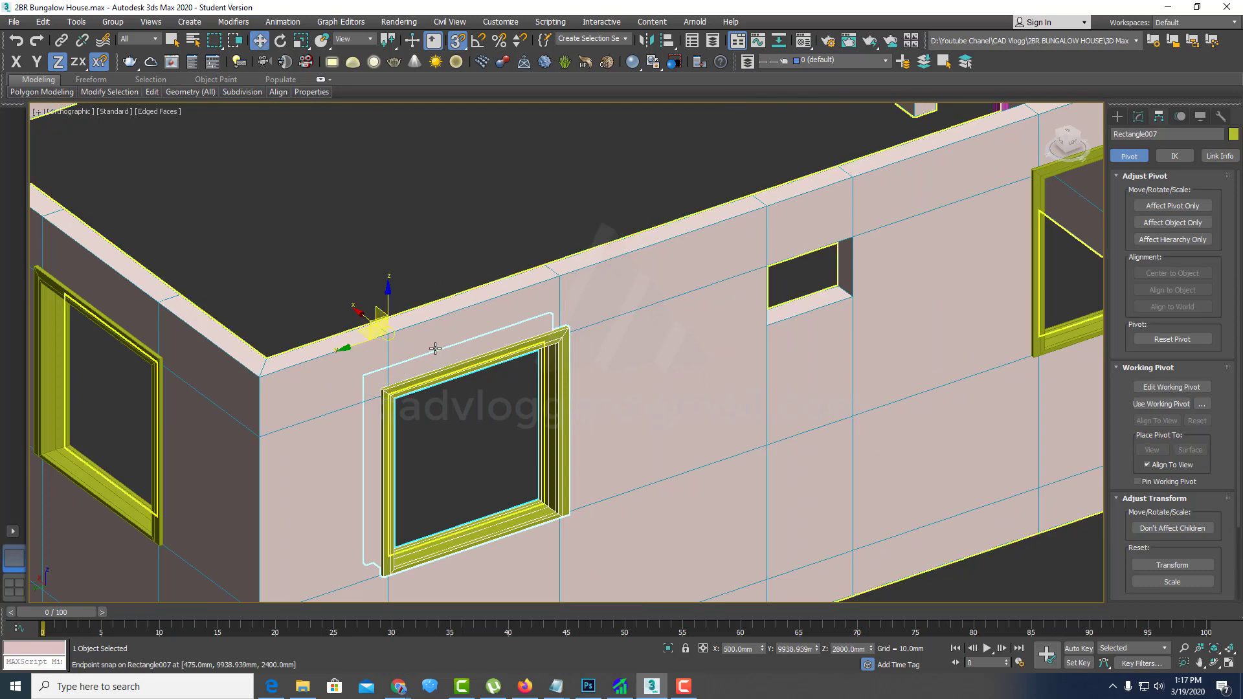
left_click_drag(392, 336, 769, 213, "shift")
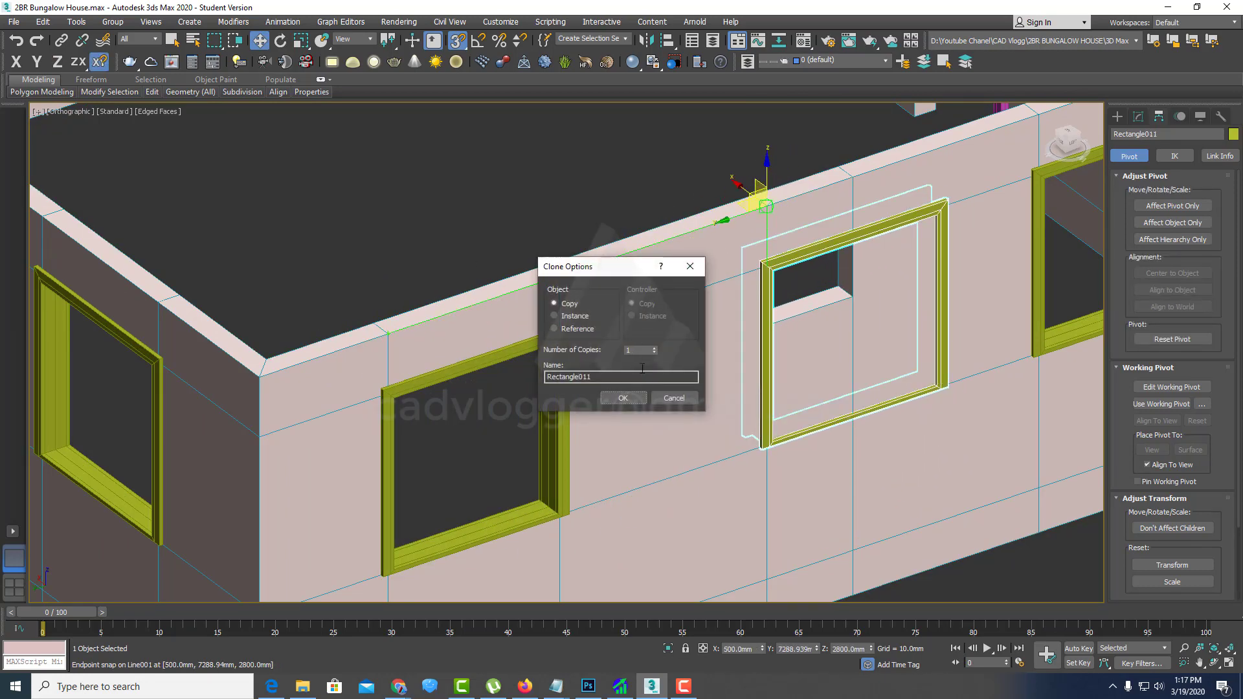
left_click(624, 398)
Step: Pan along the wall and open the Modify panel for Rectangle011
mouse_move(892, 265)
middle_mouse_down()
mouse_move(701, 301)
mouse_move(674, 330)
mouse_move(573, 334)
middle_mouse_up()
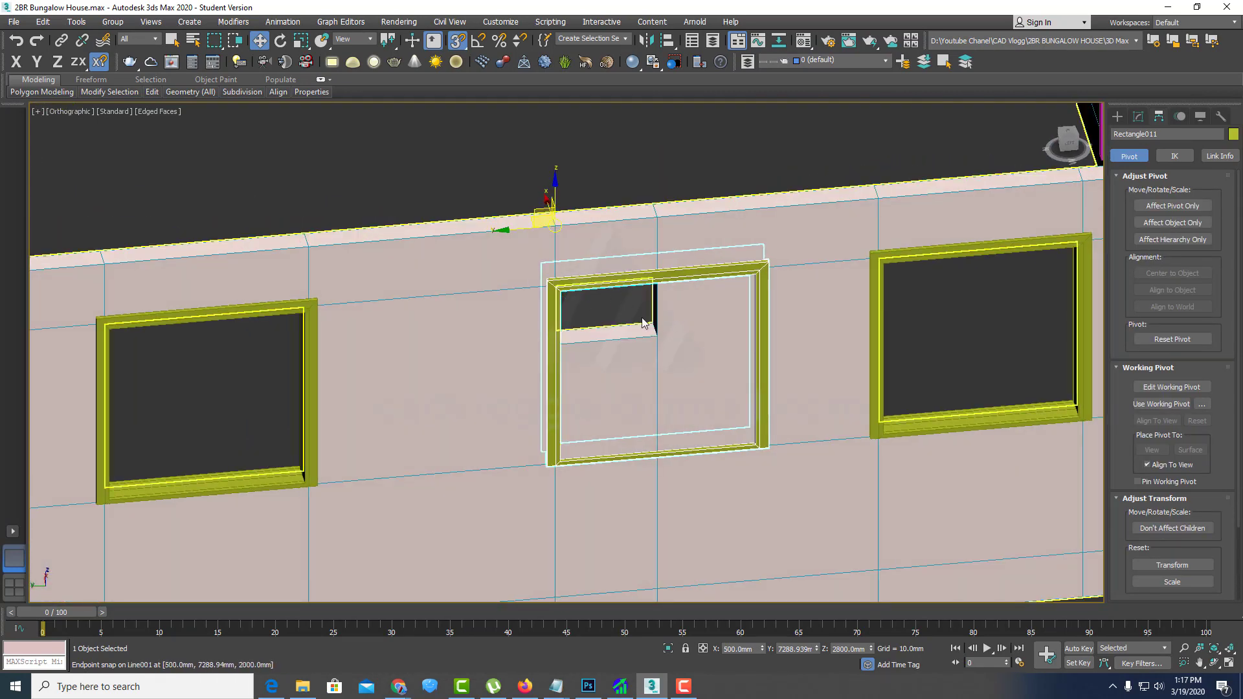
mouse_move(705, 331)
middle_mouse_down("alt")
mouse_move(757, 285)
mouse_move(1014, 200)
middle_mouse_up("alt")
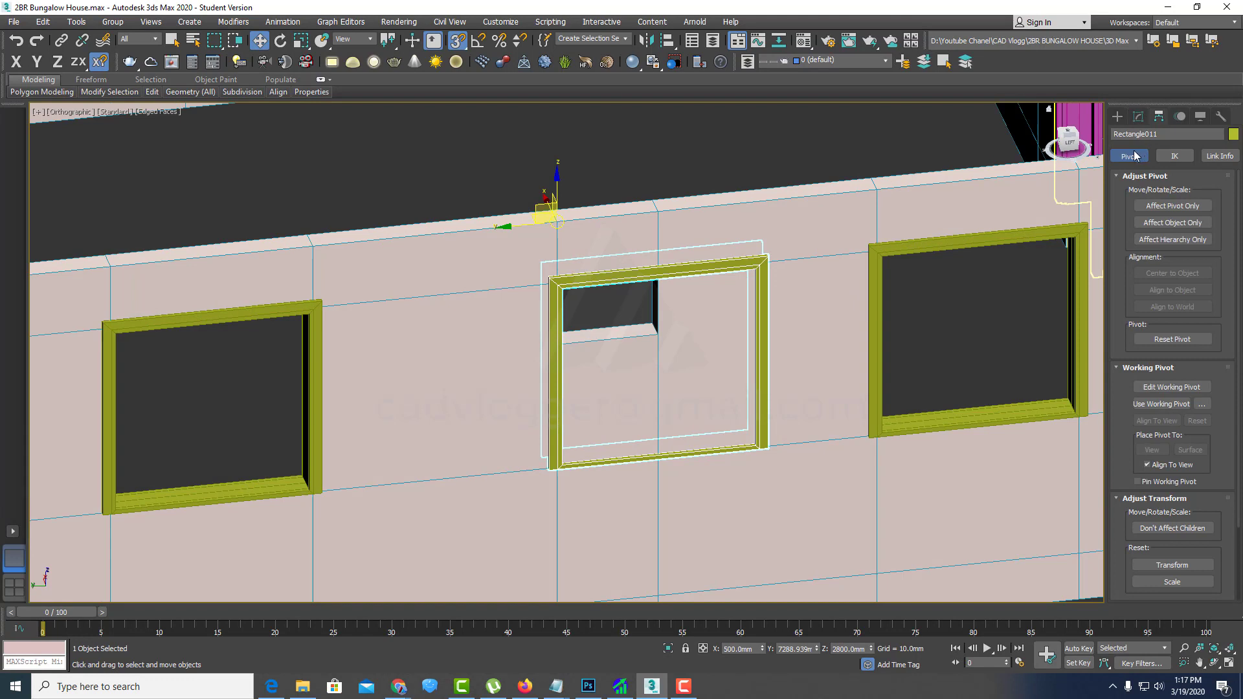
left_click(1138, 118)
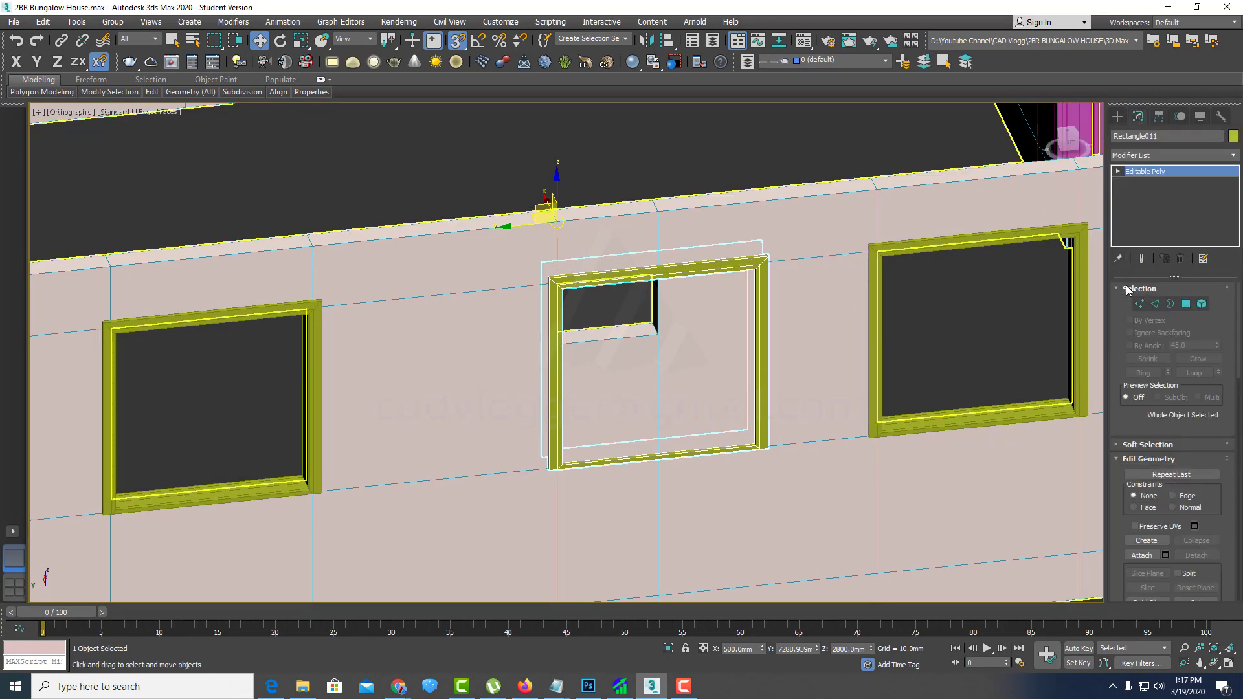
Step: In Vertex mode, snap the frame's right-side vertices along Y to the opening's edge
left_click(1140, 305)
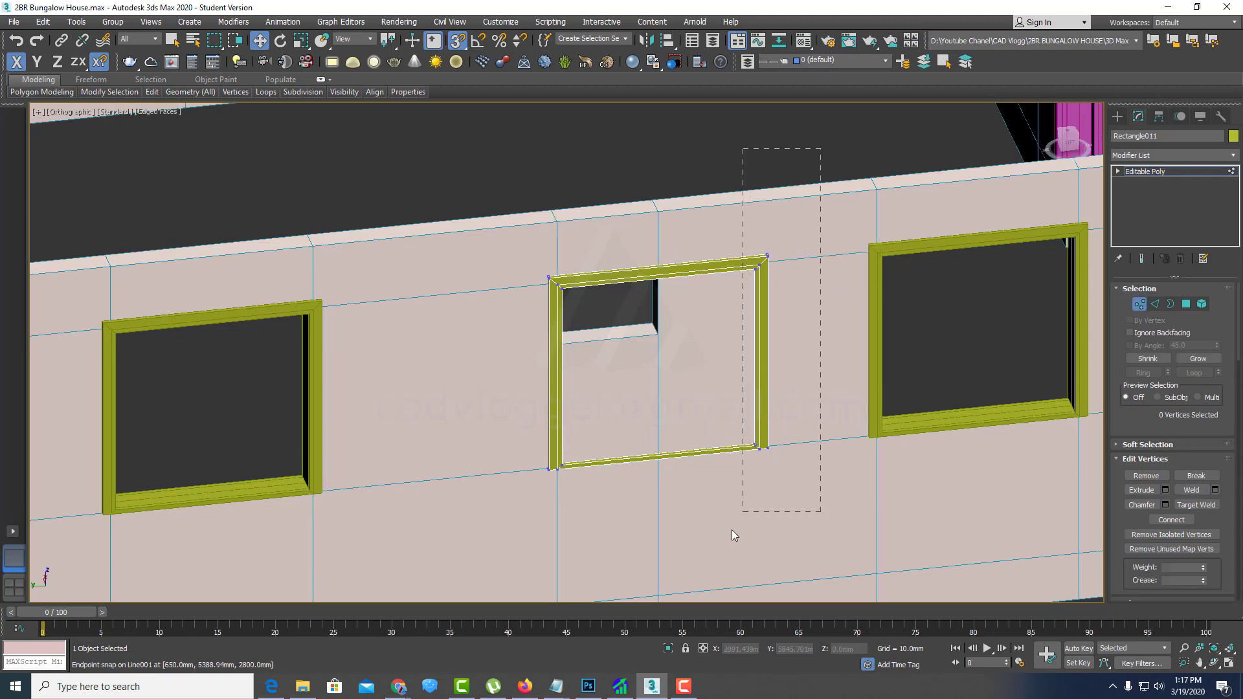
left_click_drag(821, 148, 734, 535)
scroll(704, 360, "up", 2)
scroll(738, 311, "up", 2)
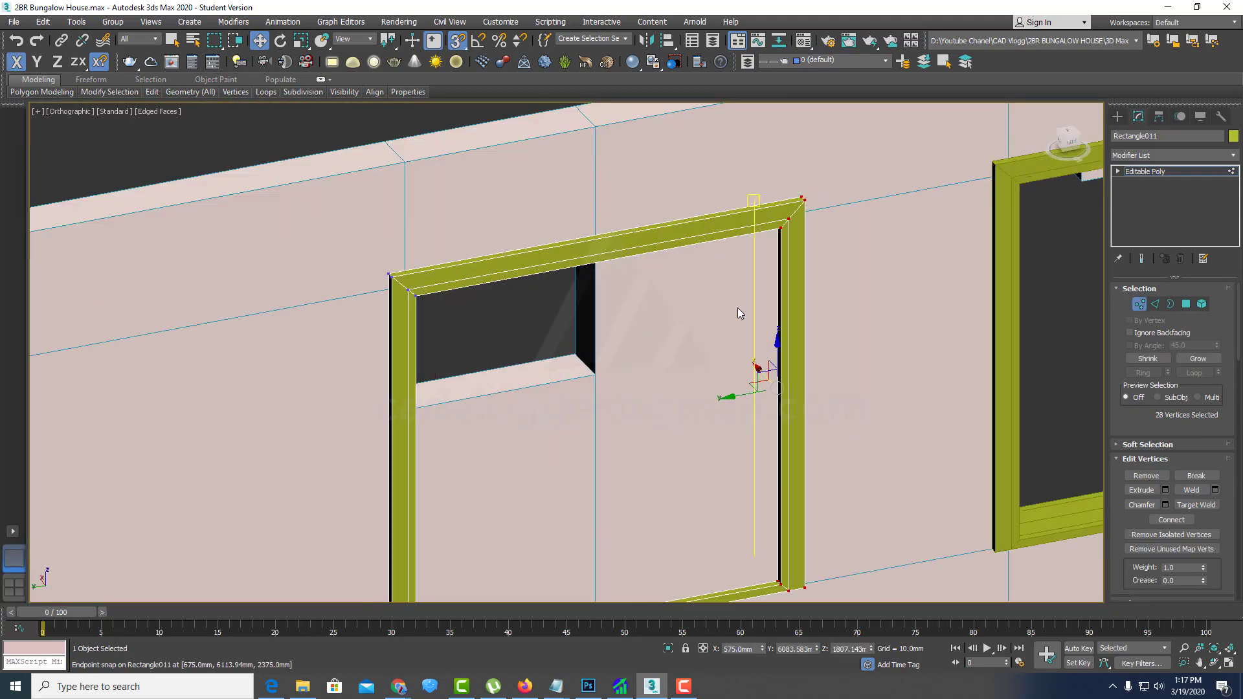
key("F3")
scroll(790, 222, "up", 2)
middle_click_drag(749, 253, 724, 272, "alt")
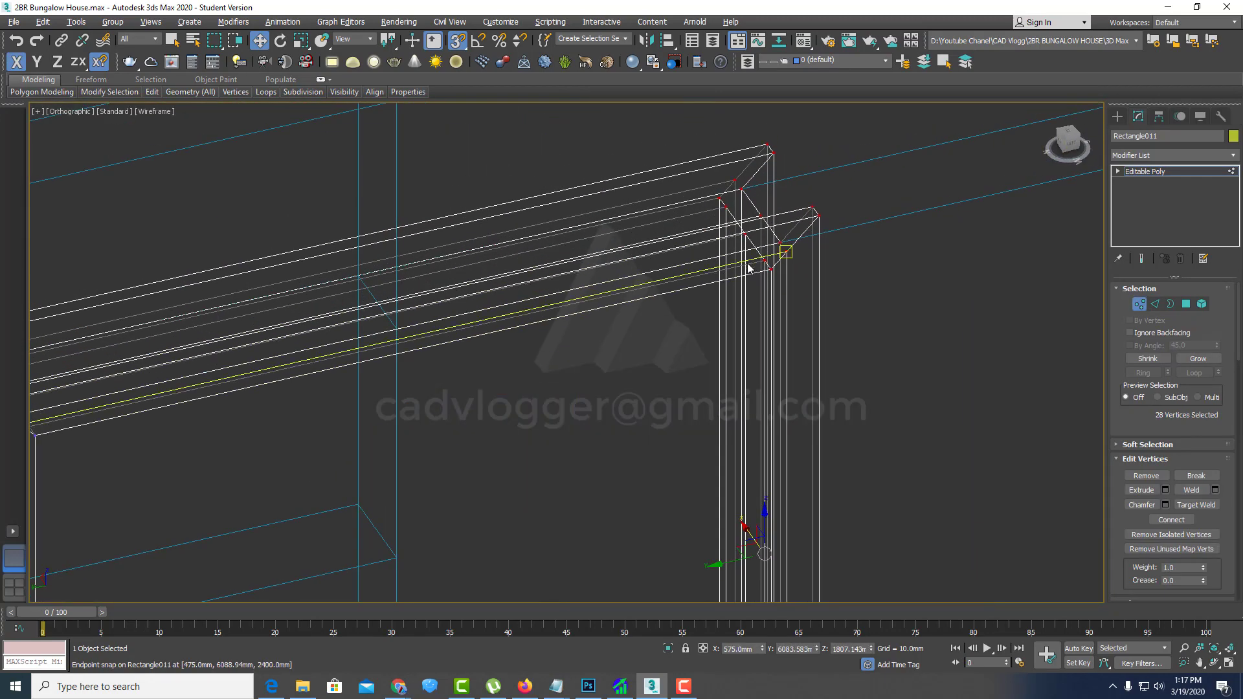
scroll(697, 298, "down", 2)
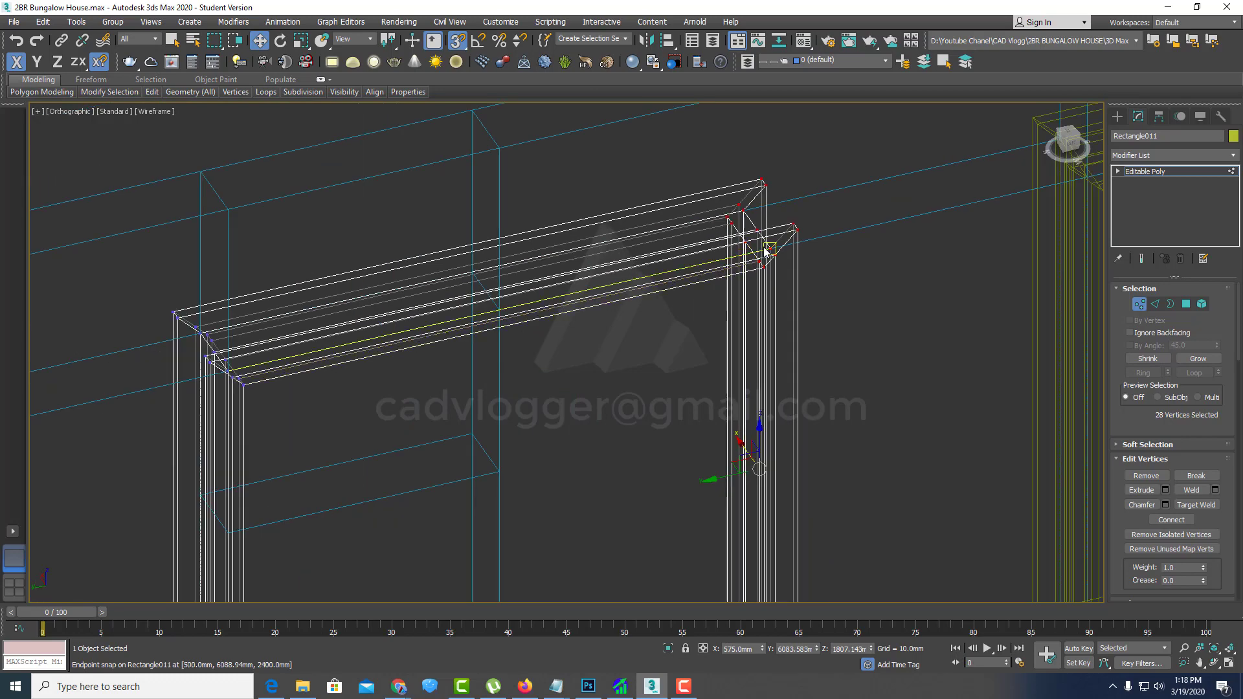
mouse_move(750, 251)
left_mouse_down()
mouse_move(513, 312)
mouse_move(734, 439)
left_mouse_up()
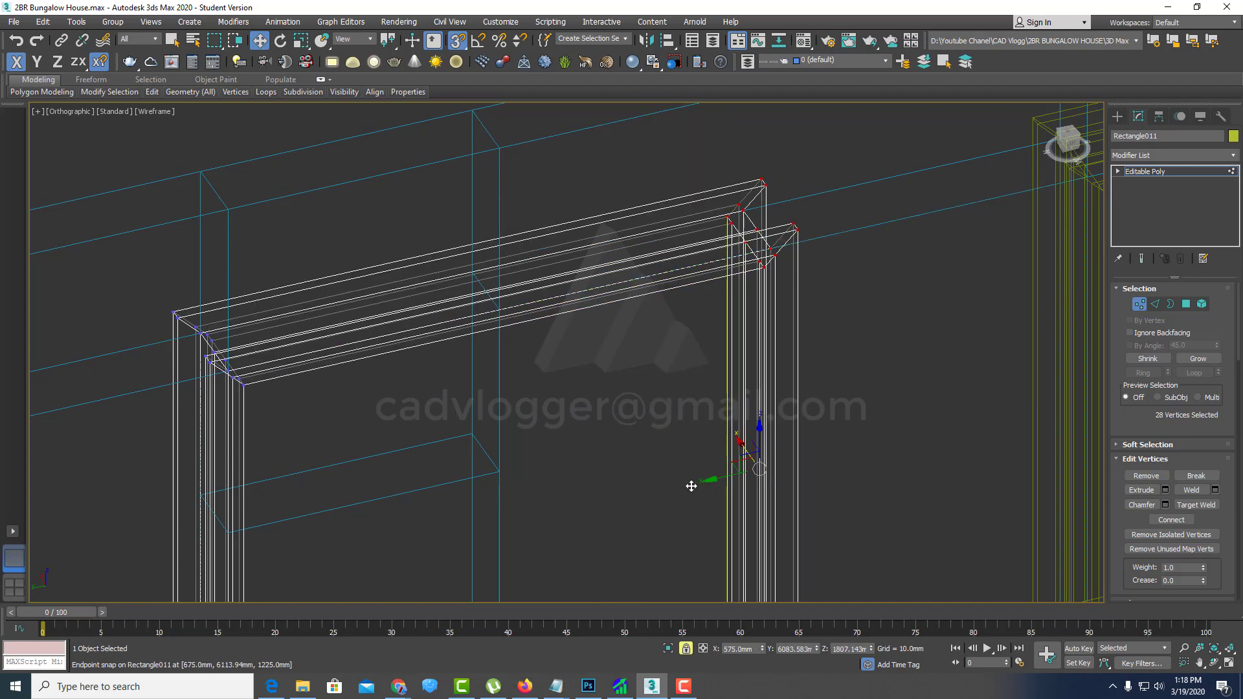
left_click(40, 63)
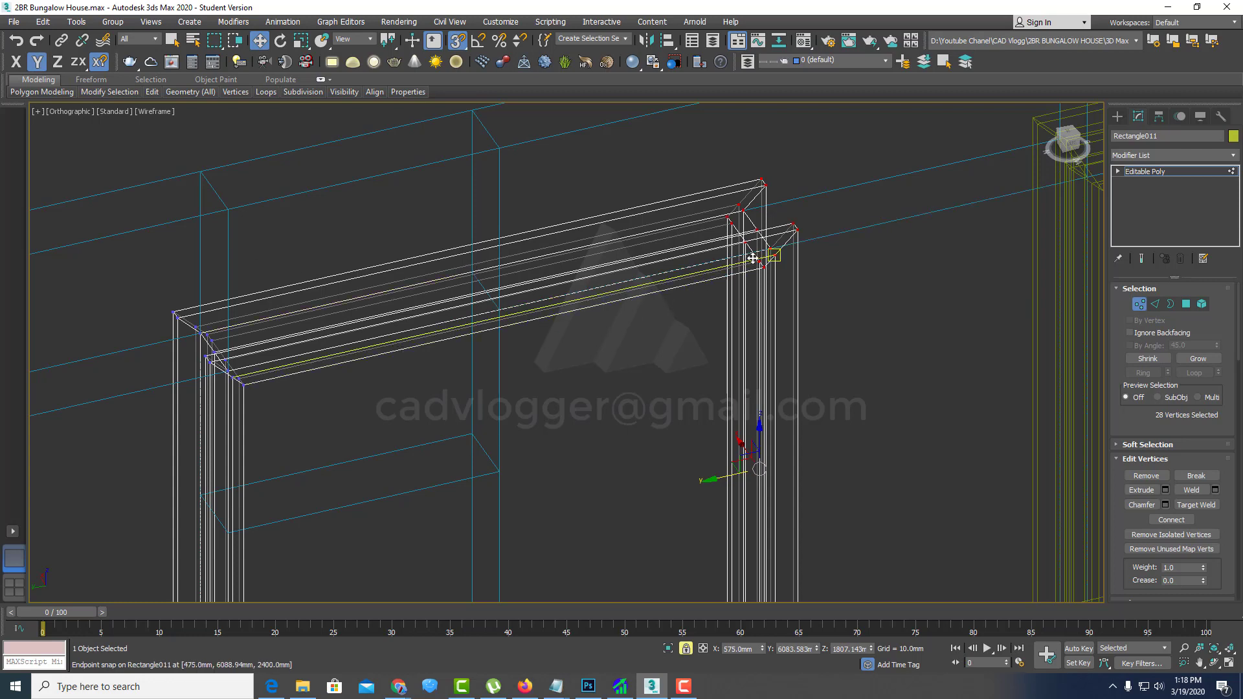
left_click_drag(767, 251, 491, 307)
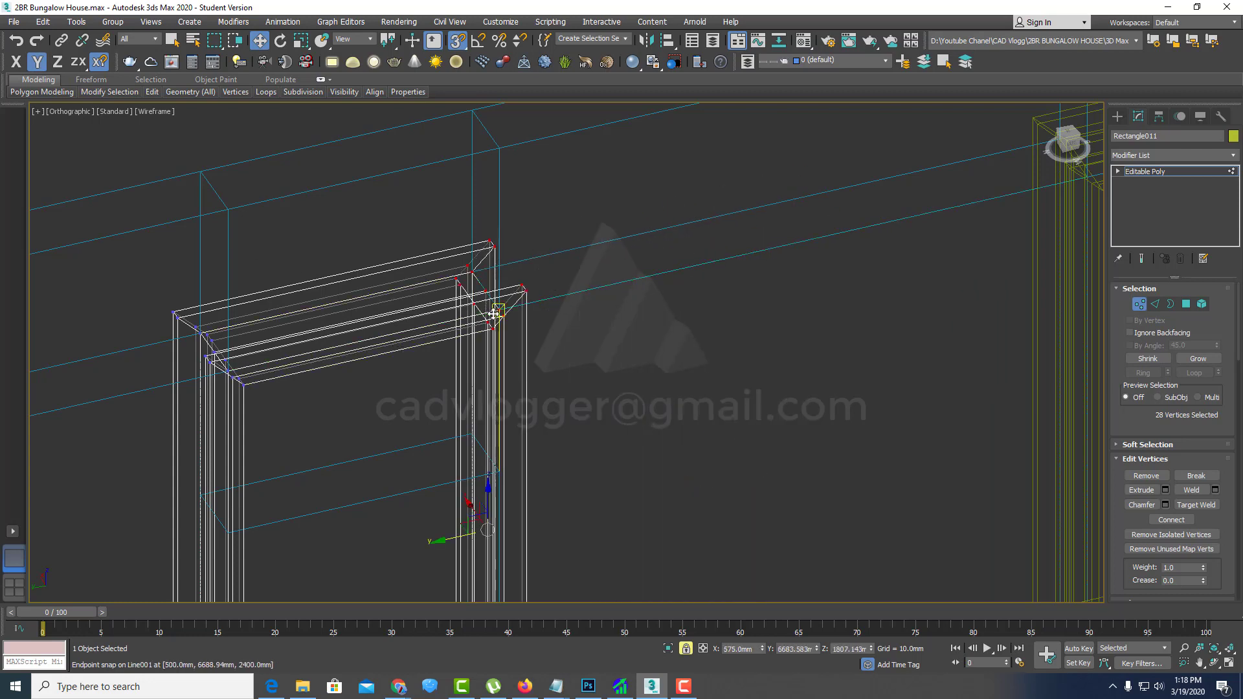
key("F3")
Step: Raise the frame's bottom vertices in Z to 2000 mm and exit Vertex mode
middle_click_drag(551, 326, 666, 164)
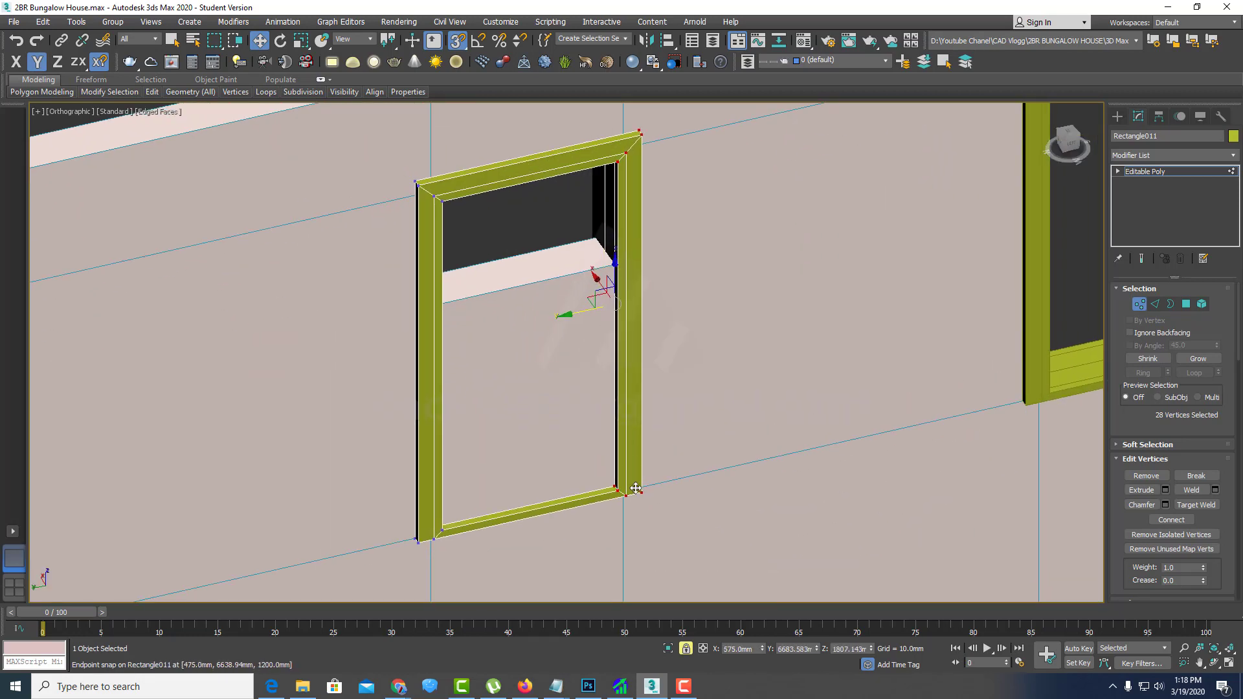
middle_click_drag(641, 483, 636, 474, "alt")
key("ctrl+z")
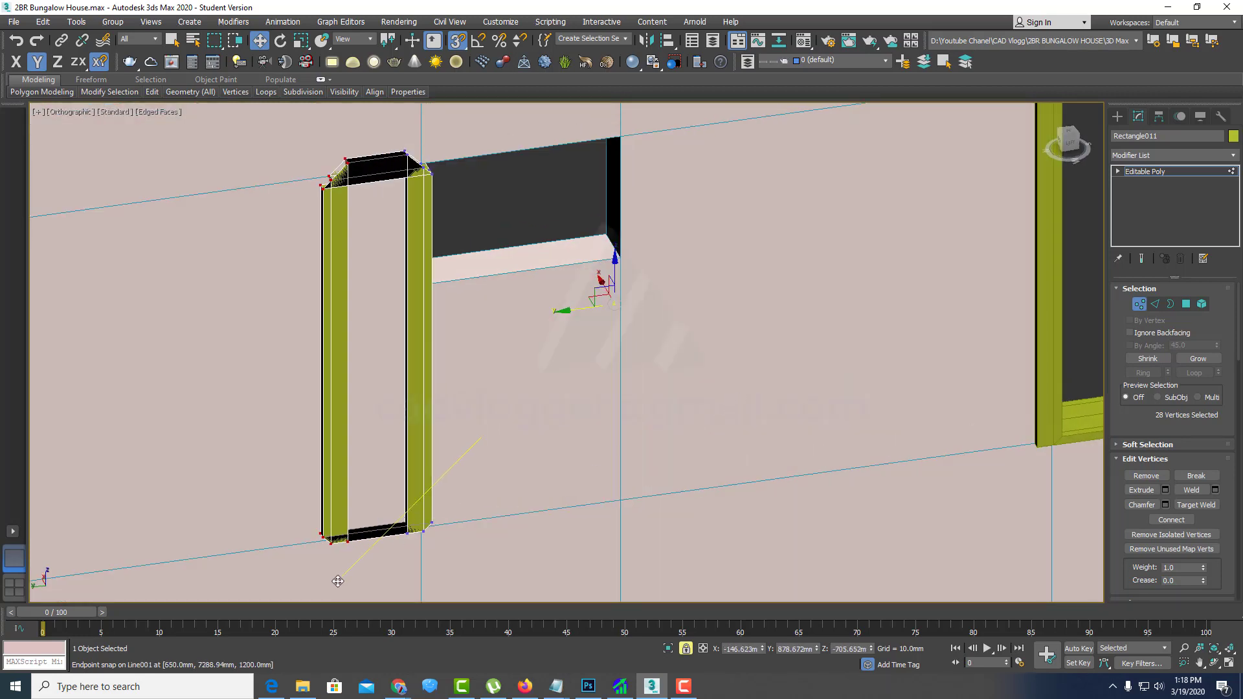
key("ctrl+y")
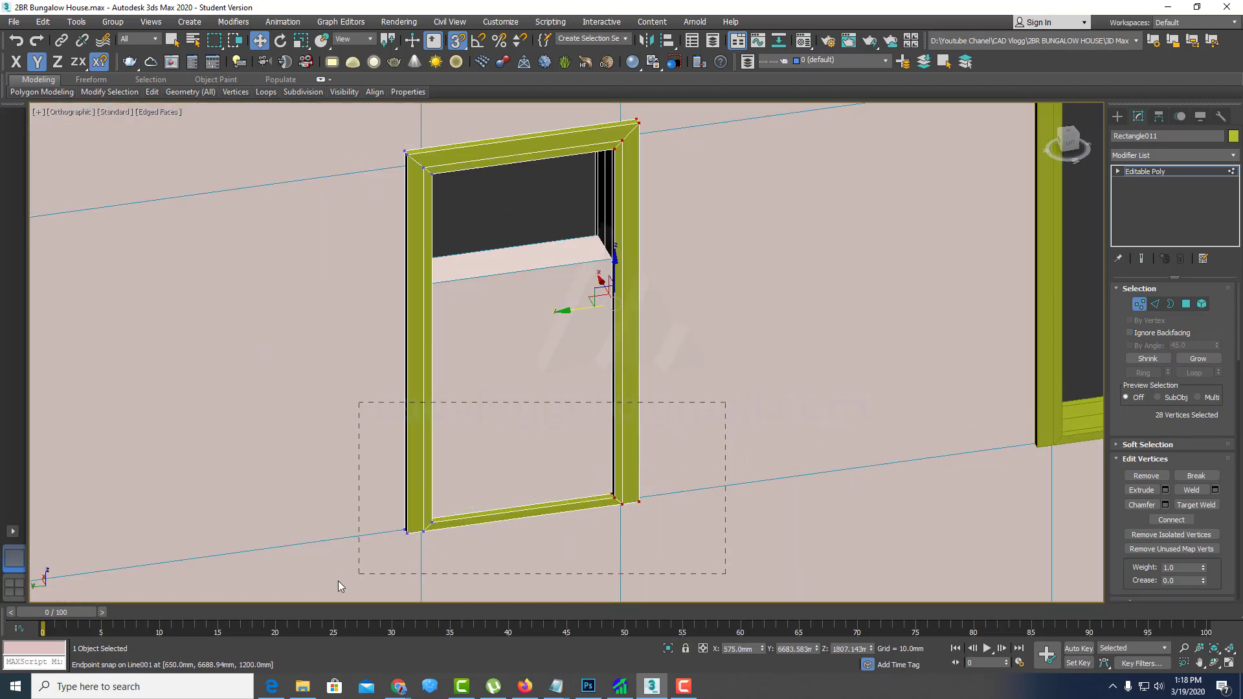
left_click_drag(725, 402, 277, 598)
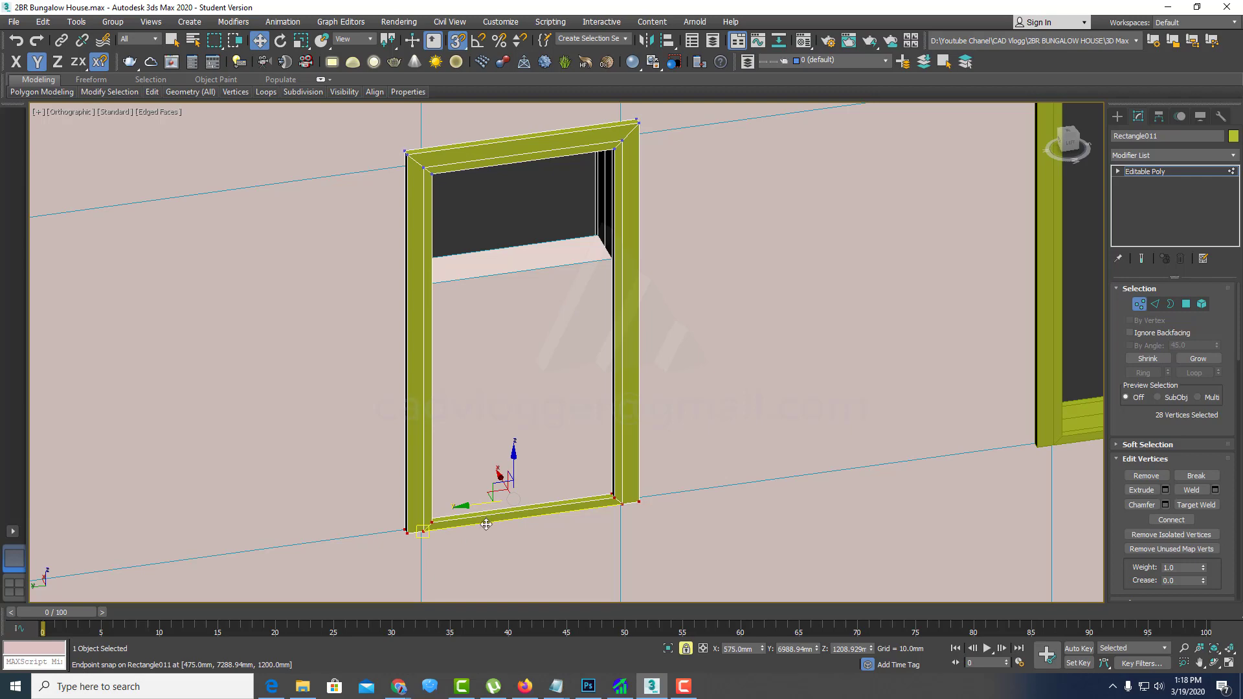
mouse_move(491, 527)
middle_mouse_down("alt")
mouse_move(548, 488)
mouse_move(554, 445)
mouse_move(490, 523)
middle_mouse_up("alt")
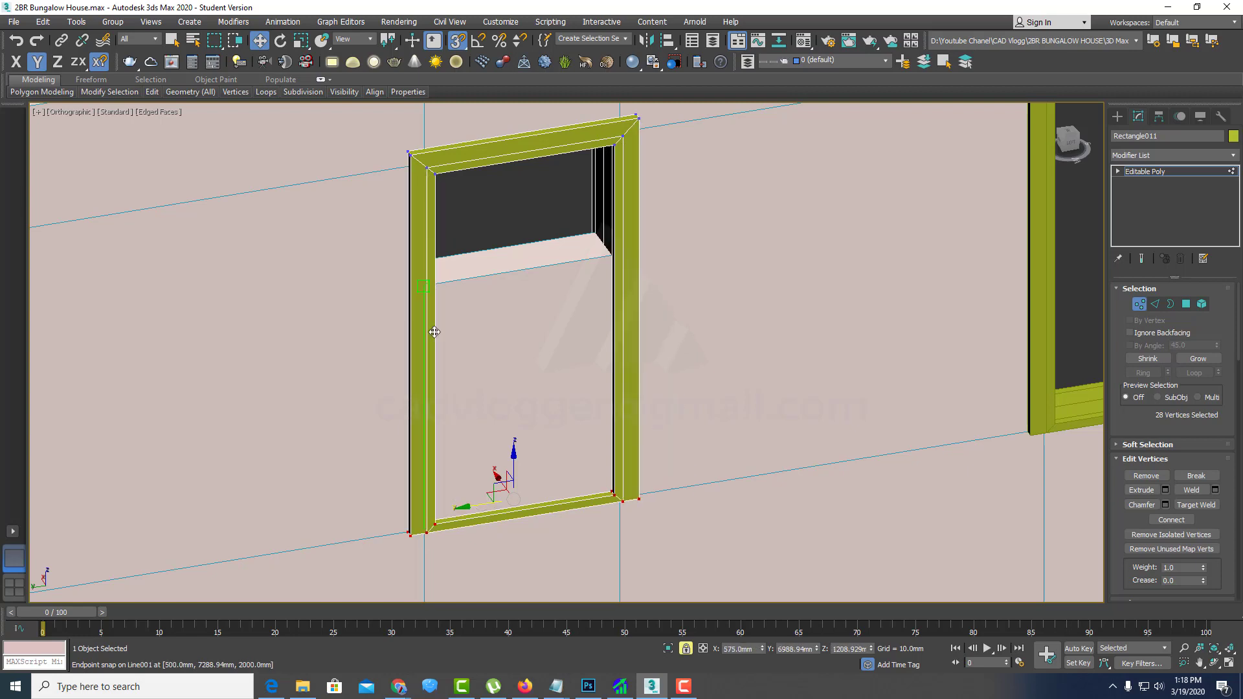
left_click(59, 62)
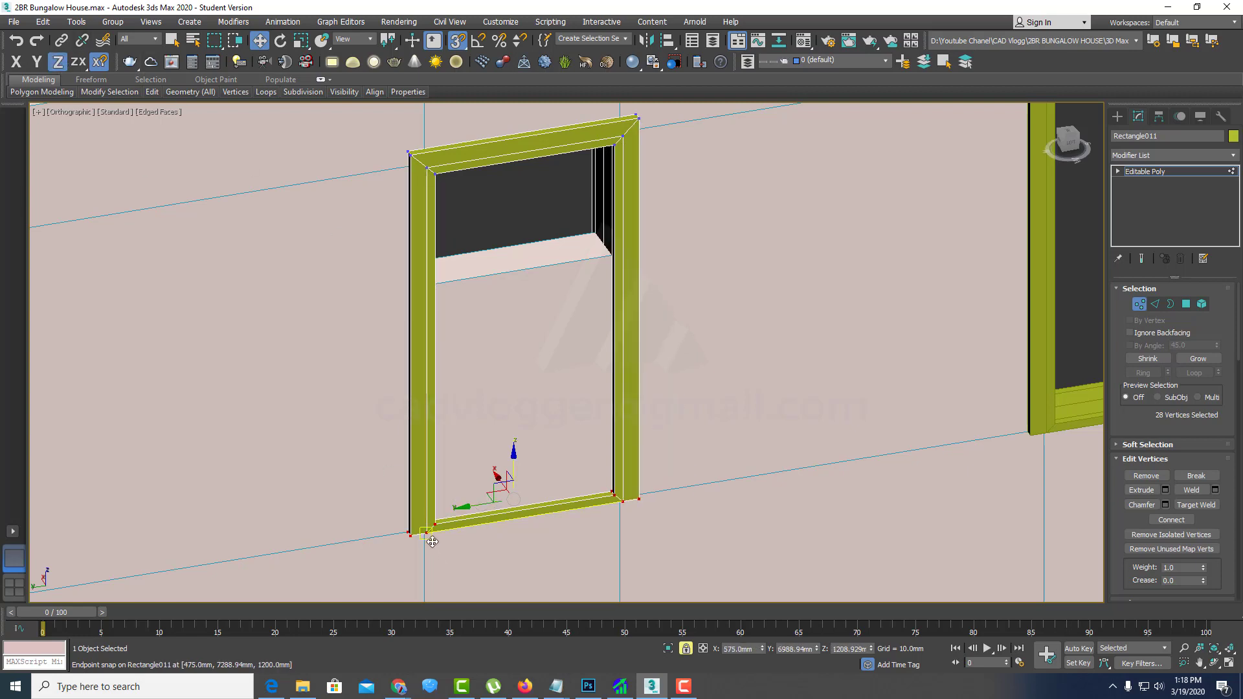
left_click_drag(429, 513, 429, 277)
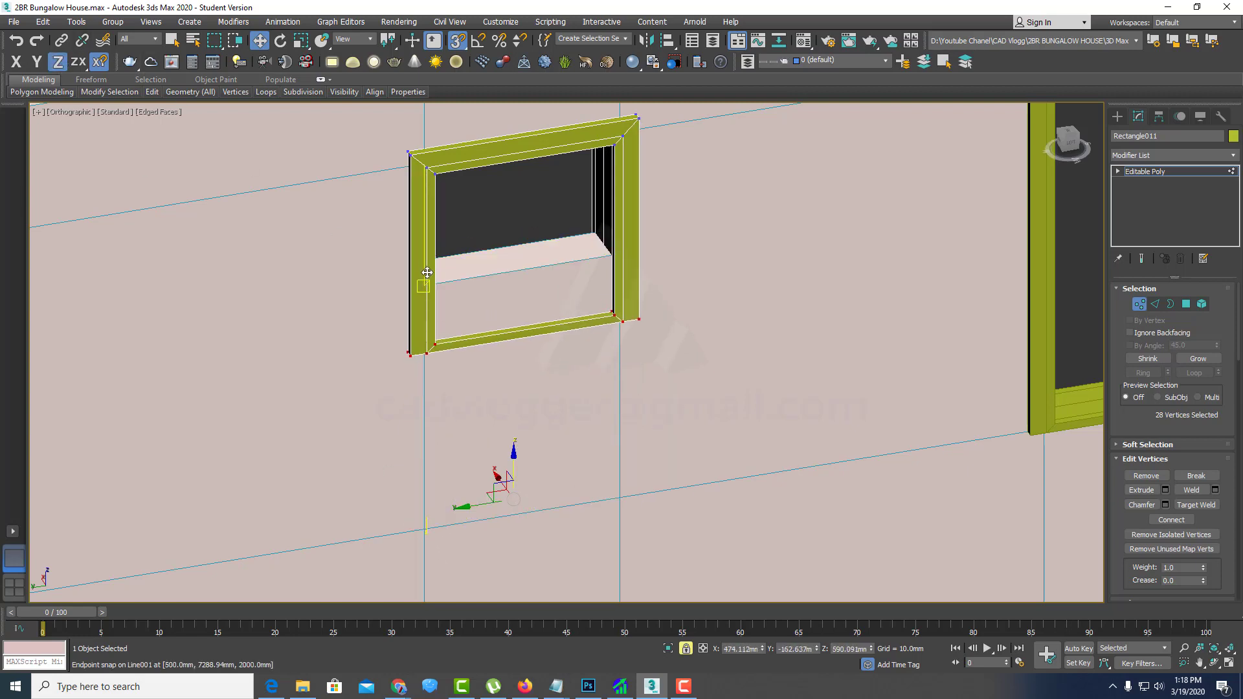
mouse_move(511, 345)
middle_mouse_down("alt")
mouse_move(538, 280)
mouse_move(511, 313)
mouse_move(540, 292)
mouse_move(502, 380)
mouse_move(615, 352)
middle_mouse_up("alt")
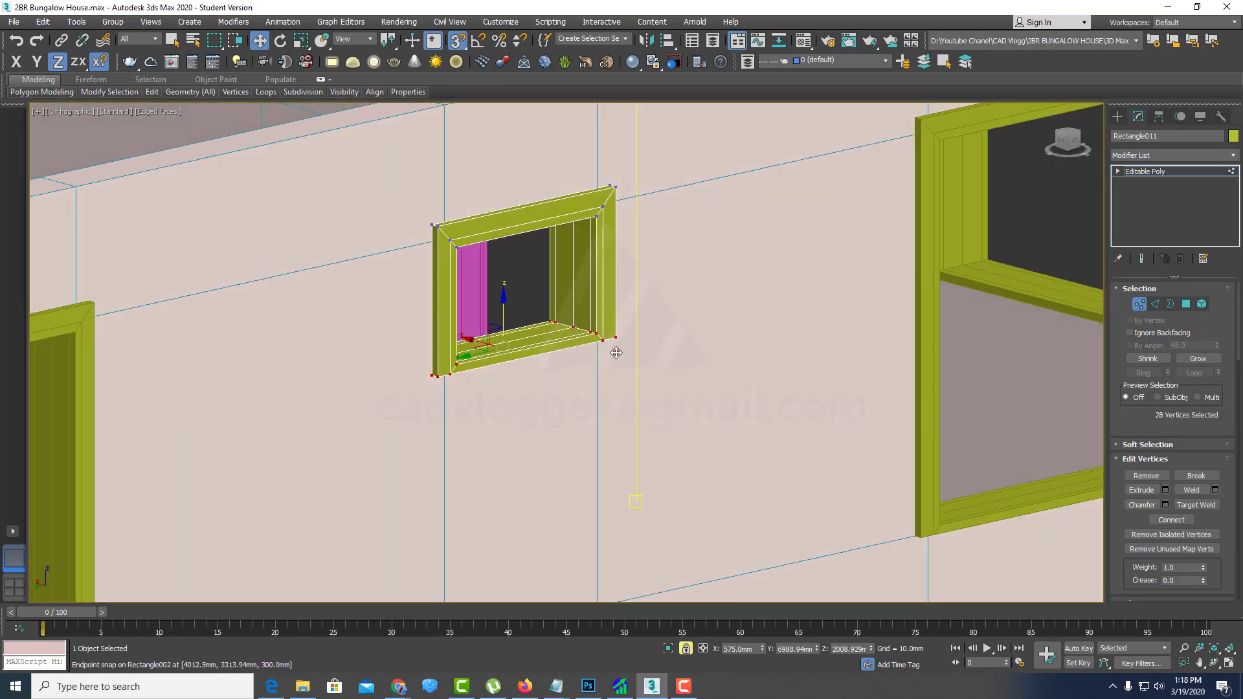
left_click(1139, 303)
mouse_move(569, 286)
middle_mouse_down("alt")
mouse_move(452, 300)
mouse_move(466, 270)
mouse_move(518, 266)
mouse_move(527, 281)
mouse_move(478, 304)
mouse_move(531, 278)
mouse_move(526, 244)
mouse_move(494, 263)
mouse_move(435, 267)
mouse_move(514, 293)
middle_mouse_up("alt")
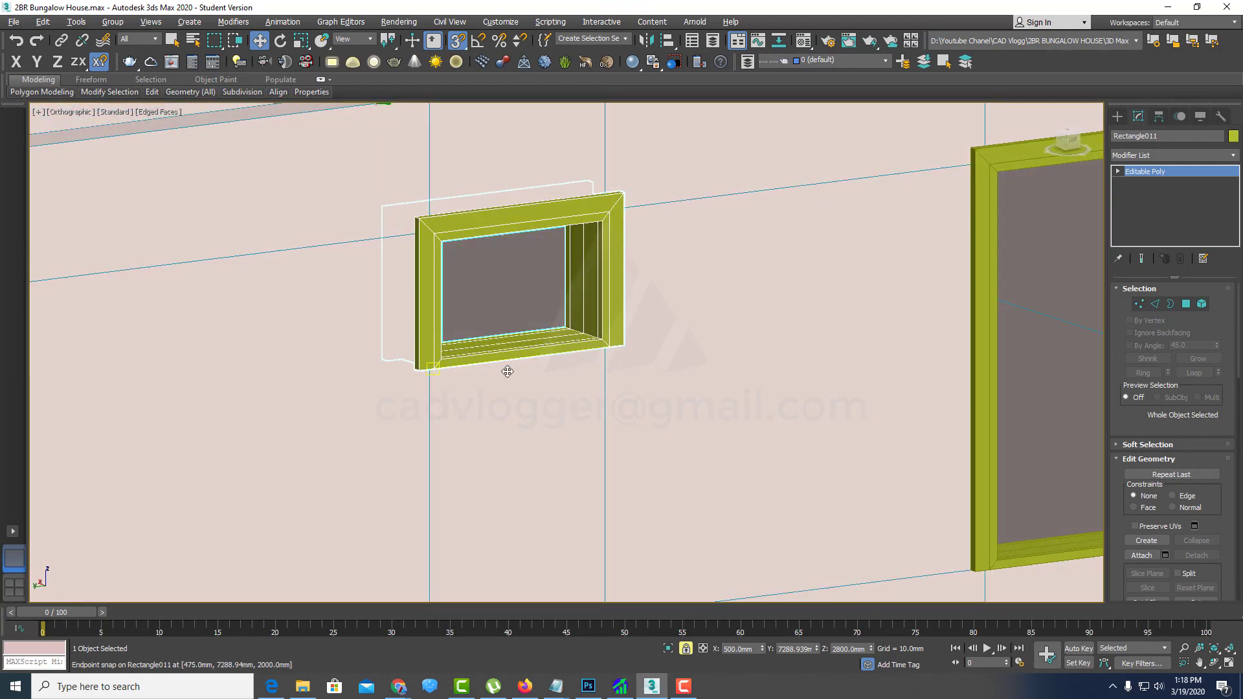
Step: Hide the Rectangle011 frame to expose the bare opening and bring up the Create > Shapes panel
middle_click_drag(505, 369, 514, 381, "alt")
scroll(569, 318, "up", 3)
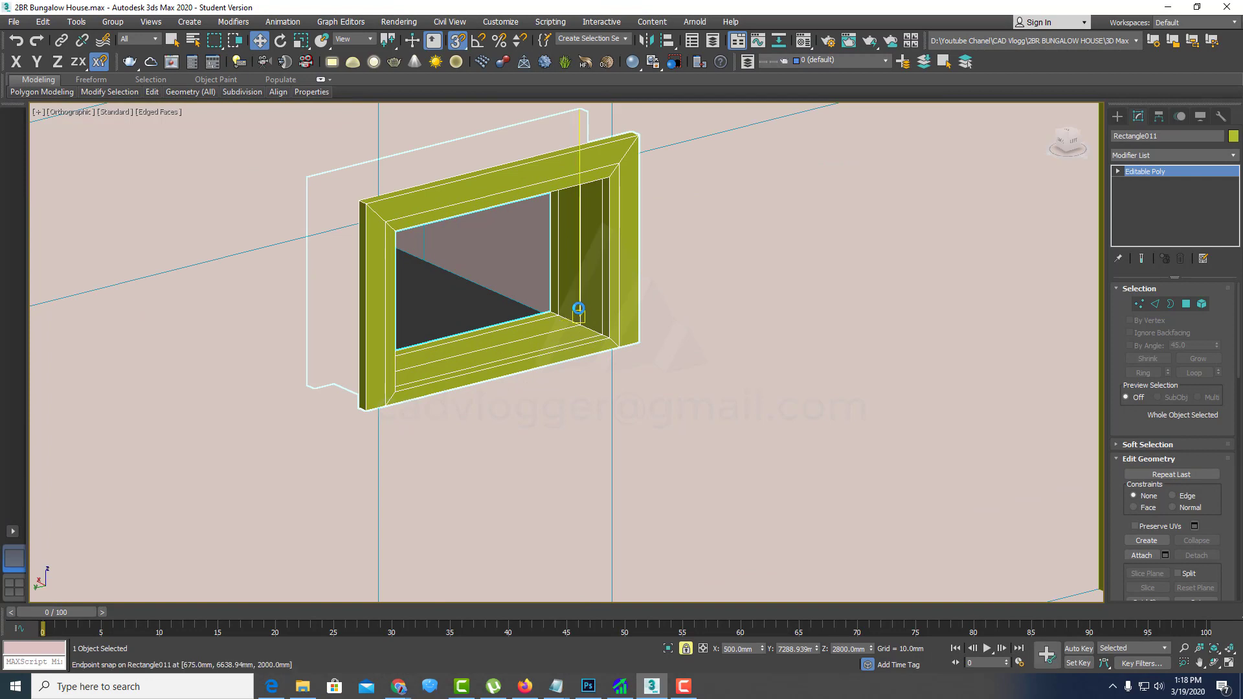
mouse_move(578, 311)
middle_mouse_down("alt")
mouse_move(583, 297)
mouse_move(734, 283)
middle_mouse_up("alt")
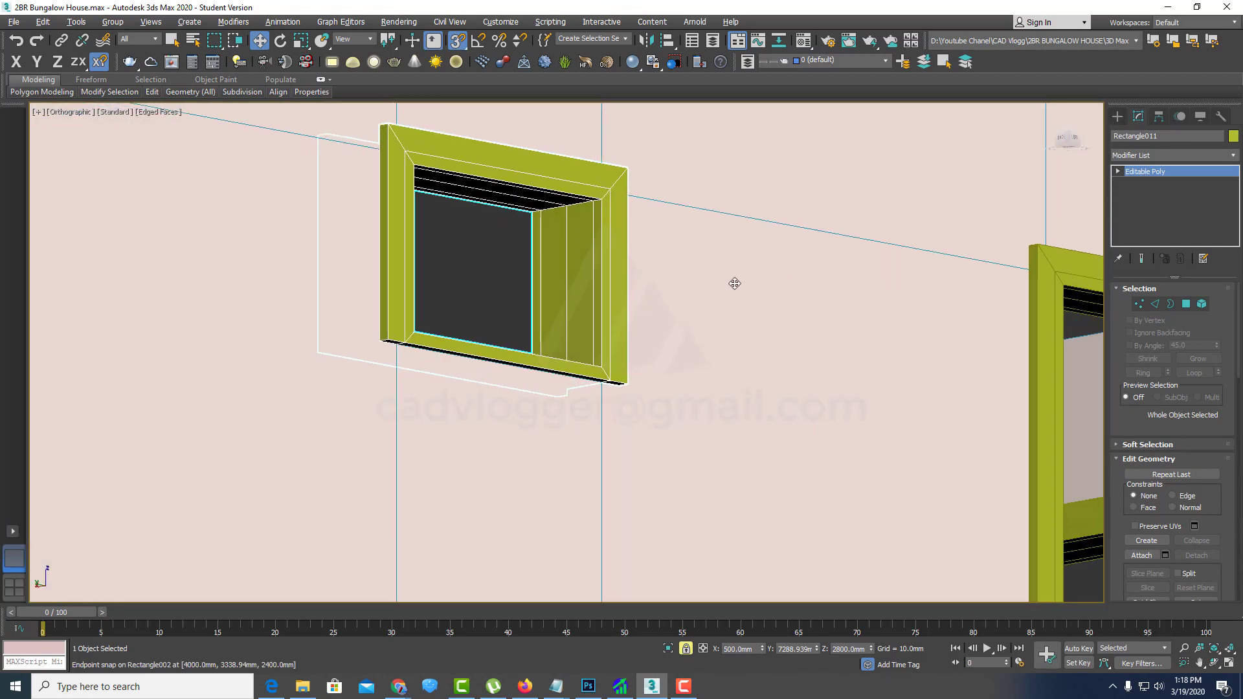
right_click(578, 253)
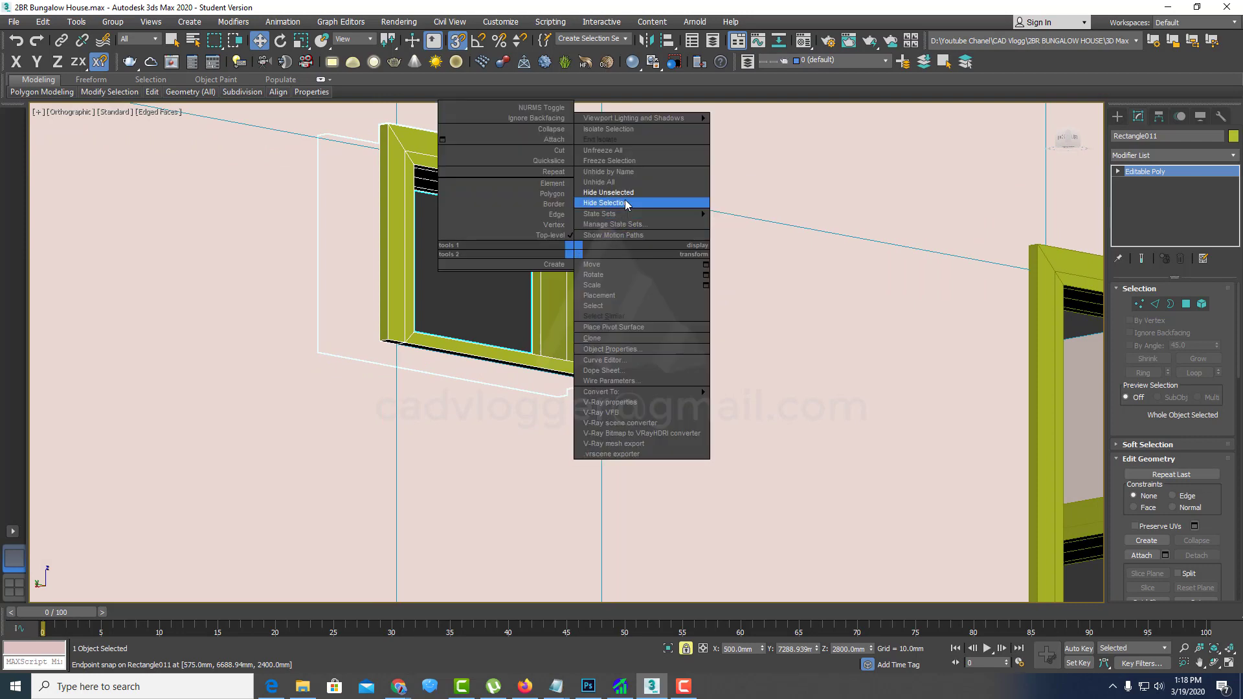
left_click(608, 204)
left_click(586, 242)
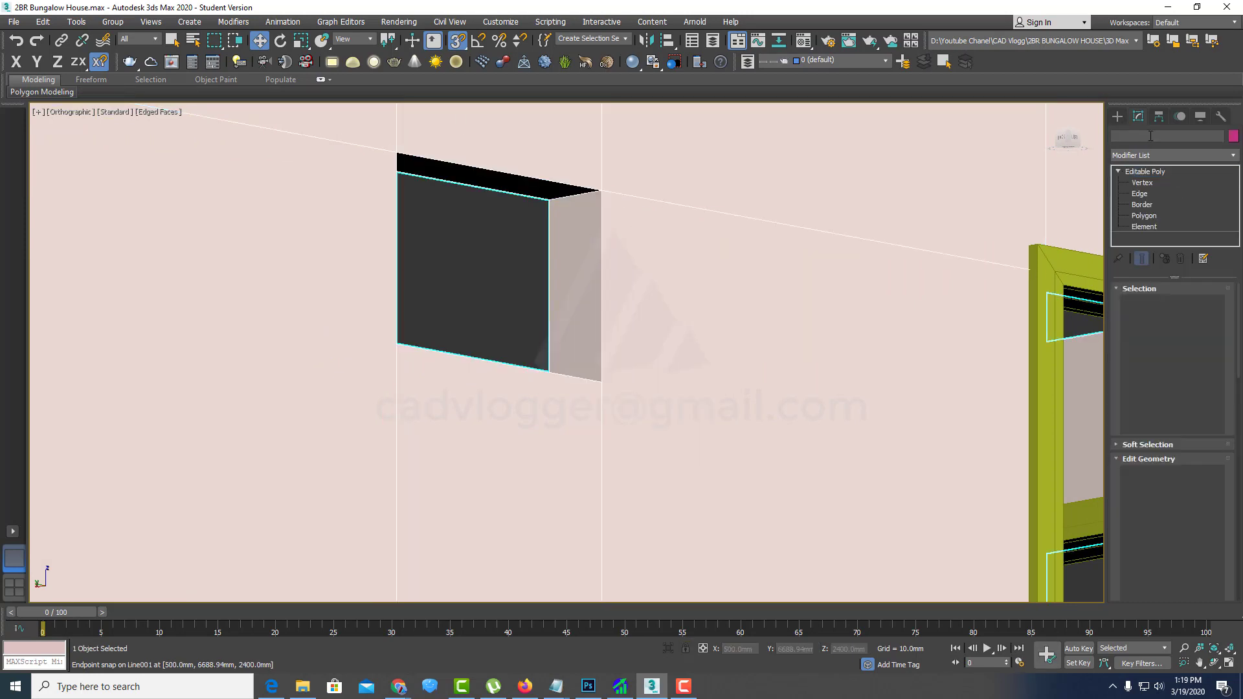
left_click(1158, 118)
left_click(1117, 118)
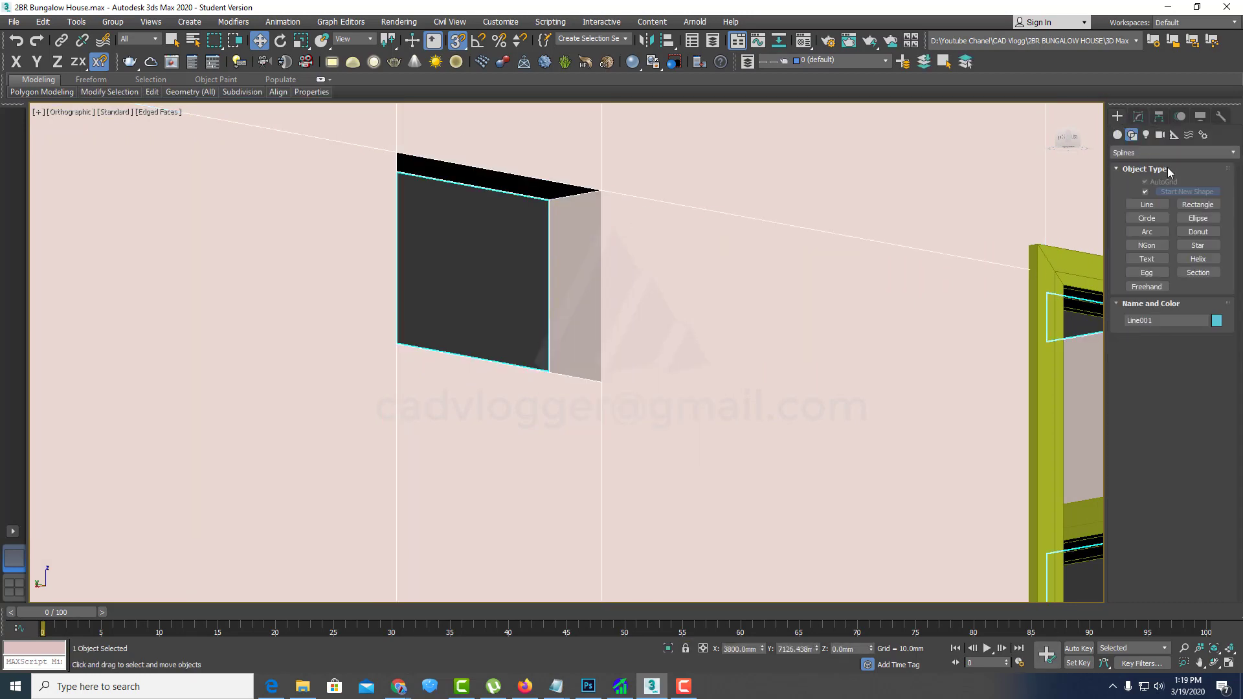
Step: Draw a snapped Rectangle spanning the empty small wall opening
left_click(1183, 203)
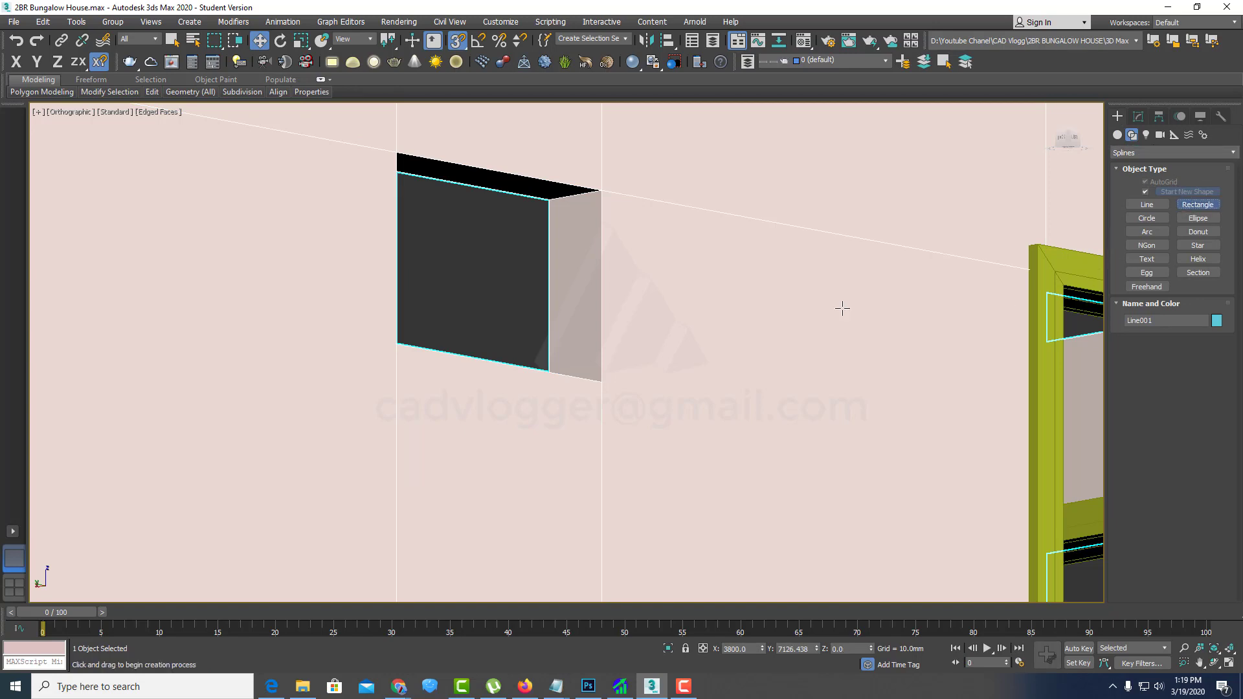
middle_click_drag(689, 277, 644, 303, "alt")
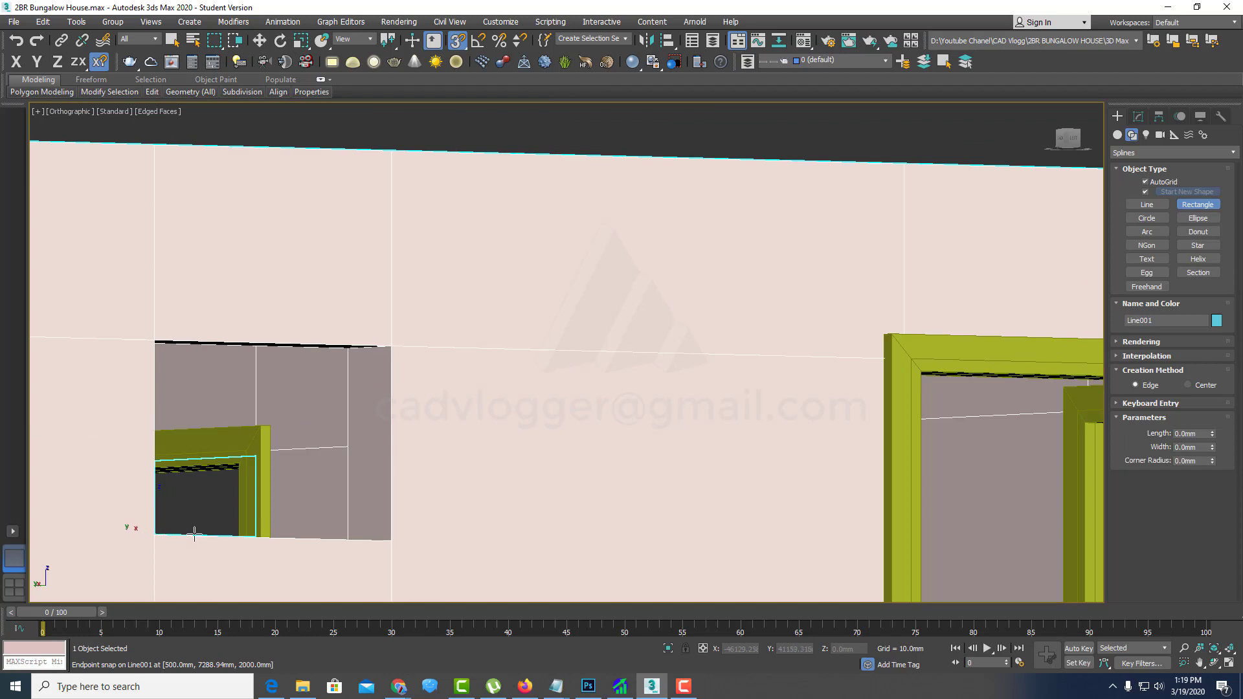
scroll(194, 534, "down", 5)
mouse_move(414, 486)
middle_mouse_down("alt")
mouse_move(381, 527)
mouse_move(744, 297)
middle_mouse_up("alt")
scroll(517, 439, "up", 3)
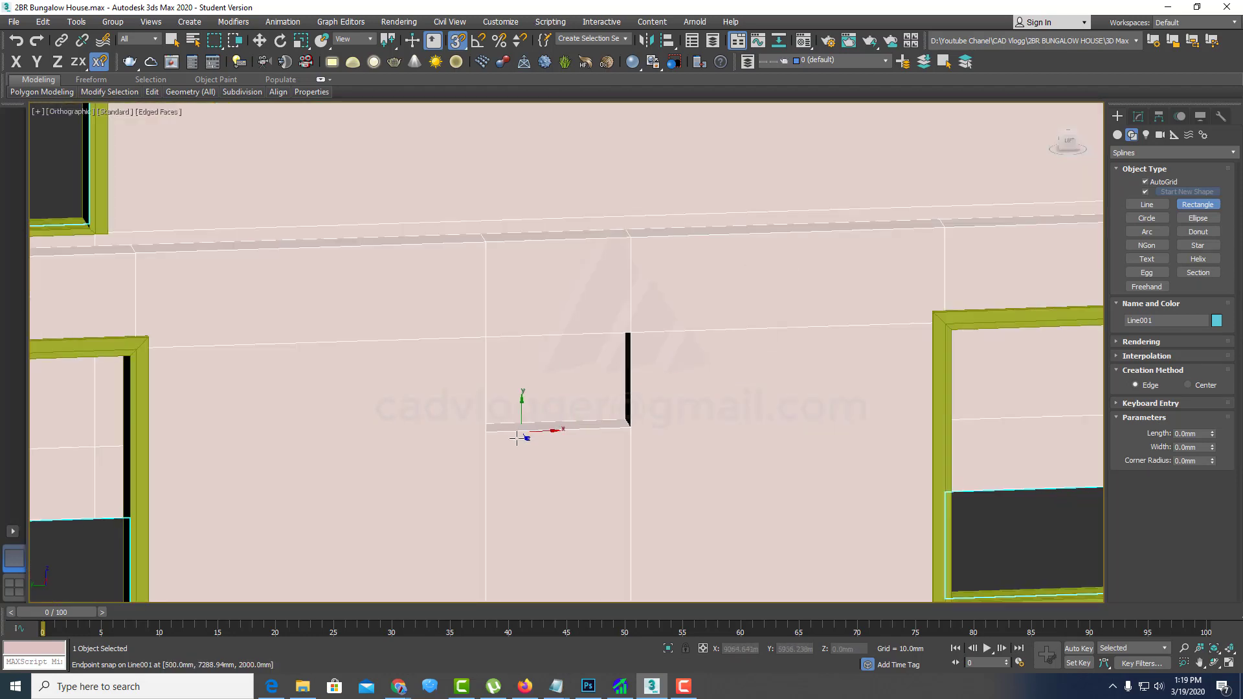
scroll(517, 439, "up", 4)
left_click_drag(471, 429, 745, 240)
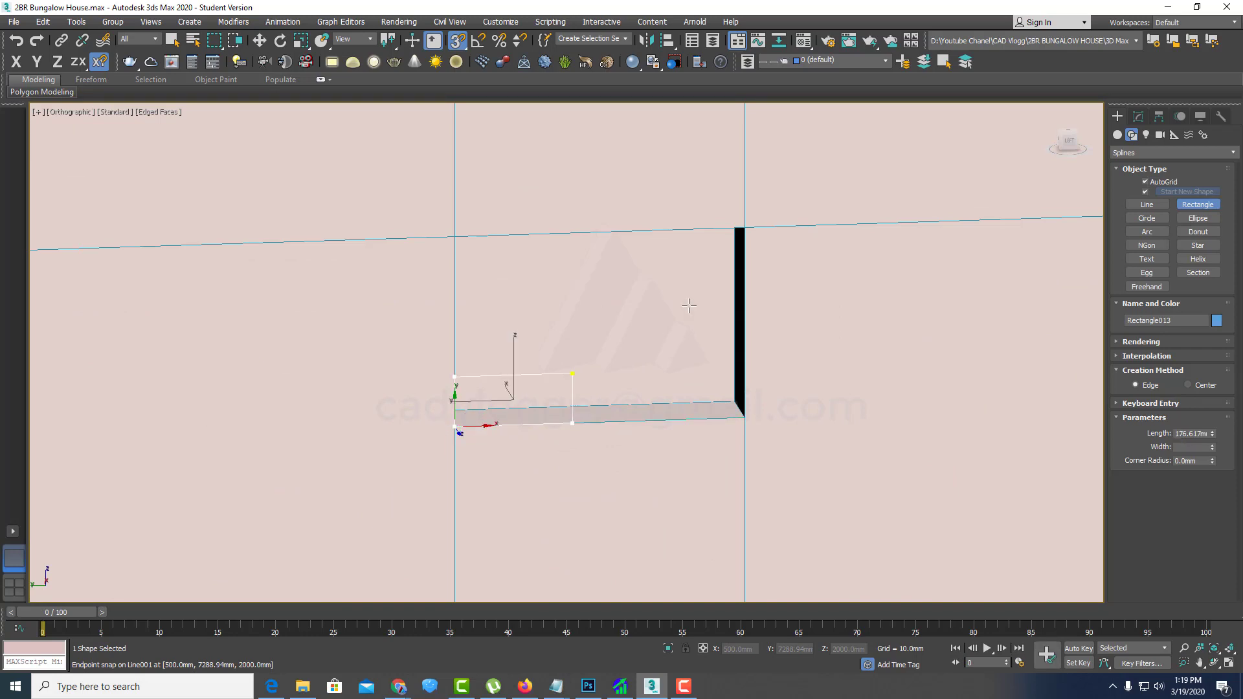
Step: Convert the new rectangle, Rectangle013, to an Editable Poly
key("w")
scroll(643, 296, "down", 3)
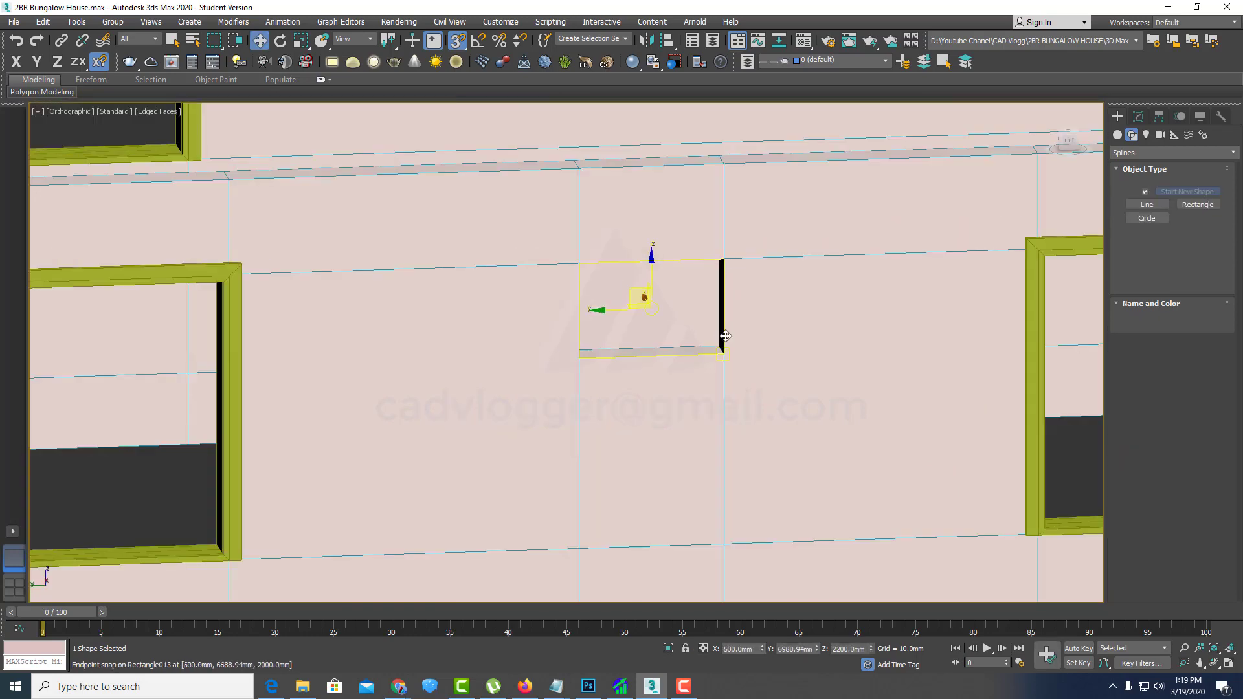
right_click(686, 312)
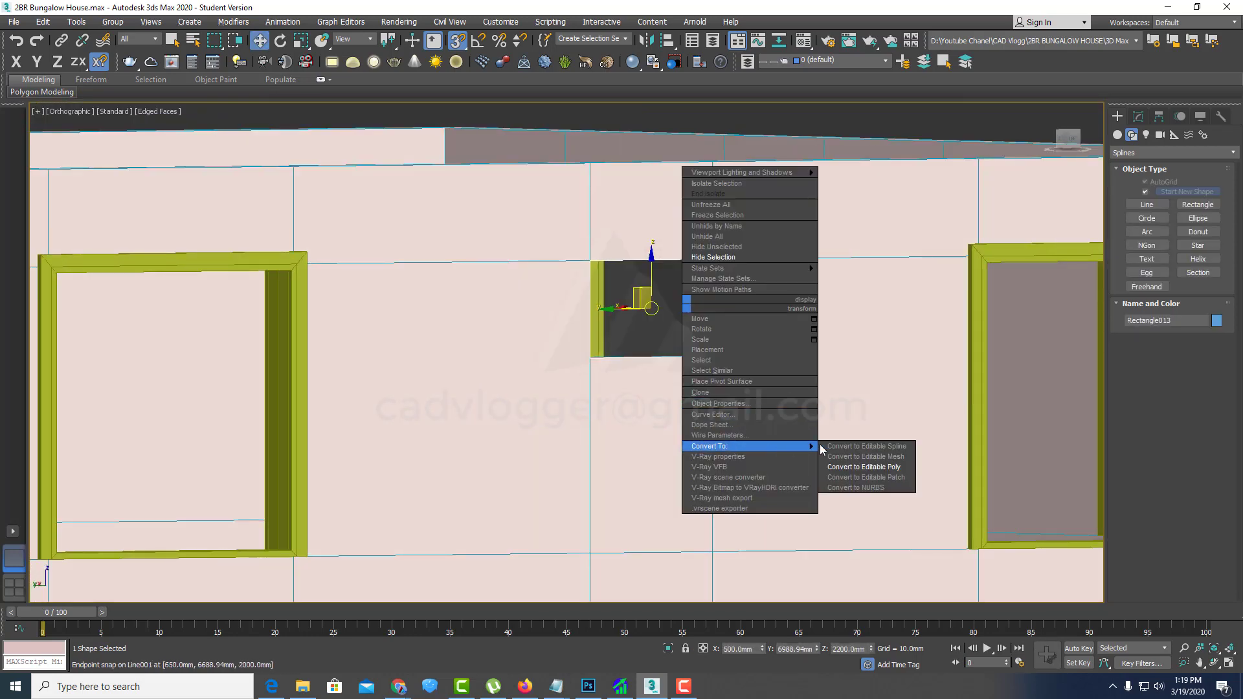
left_click(867, 465)
scroll(684, 316, "up", 2)
right_click(680, 322)
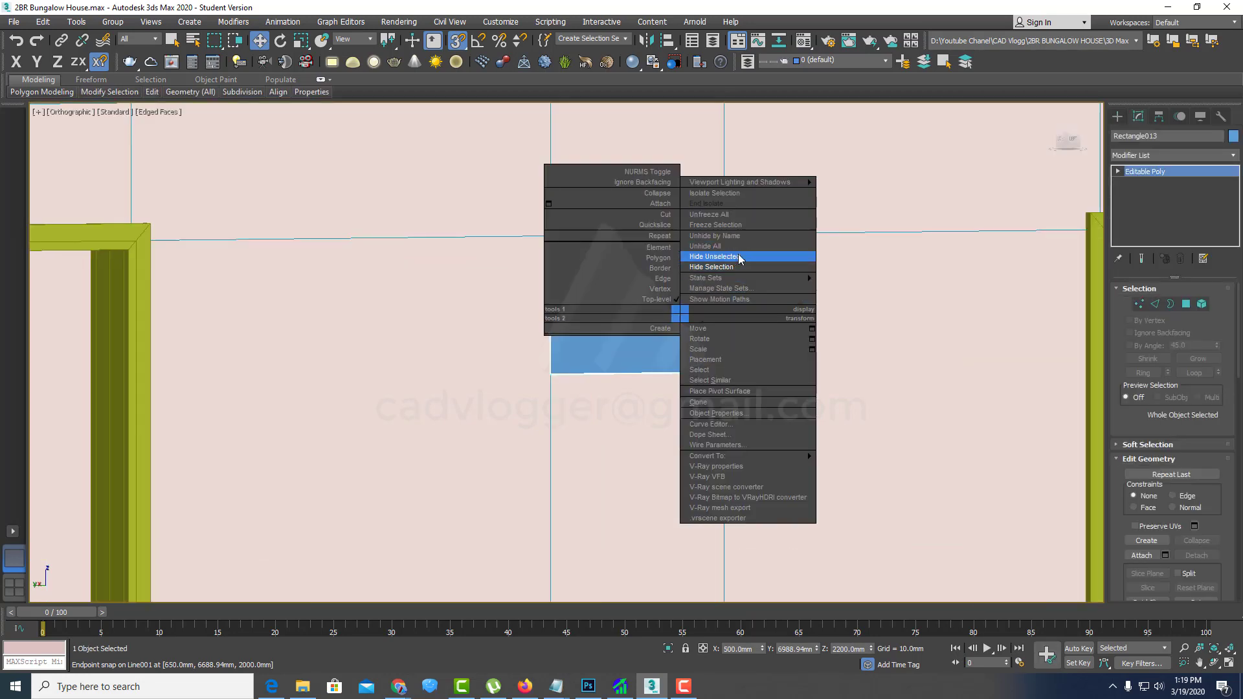
Step: Unhide all objects so the window frame reappears around the blue glass panel
left_click(712, 246)
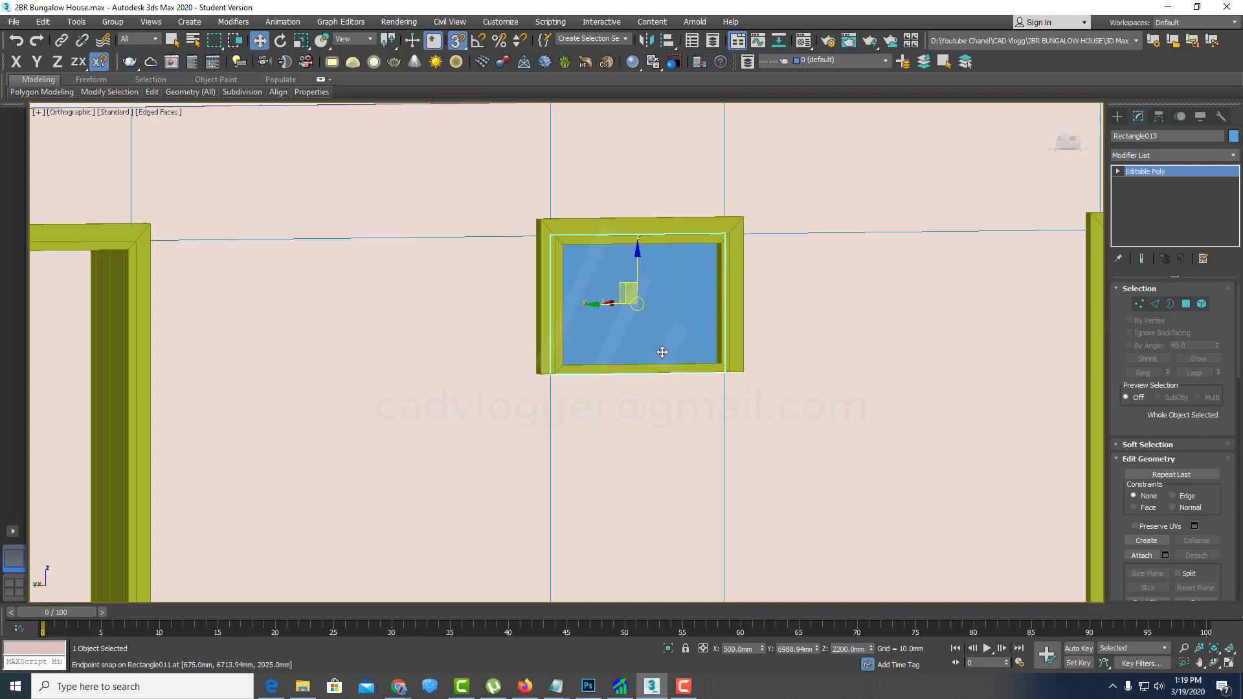
mouse_move(662, 352)
middle_mouse_down("alt")
mouse_move(702, 347)
mouse_move(664, 356)
middle_mouse_up("alt")
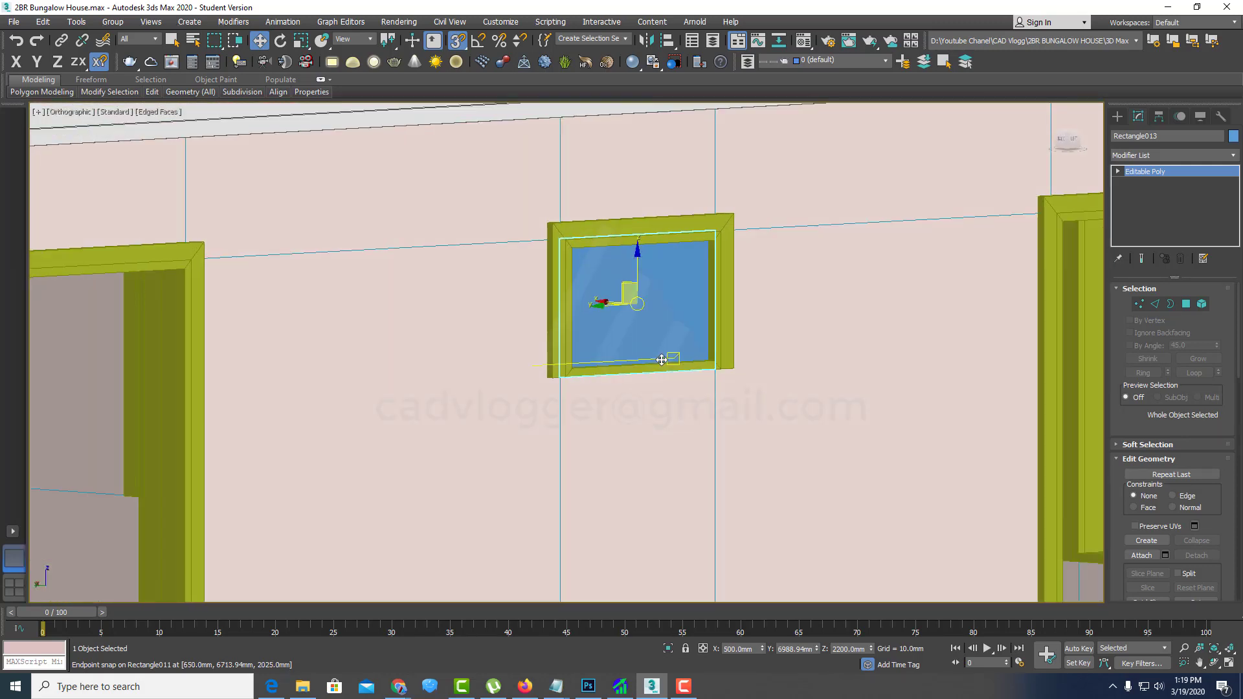
scroll(660, 349, "down", 3)
scroll(656, 337, "up", 3)
scroll(657, 337, "up", 3)
scroll(715, 324, "up", 1)
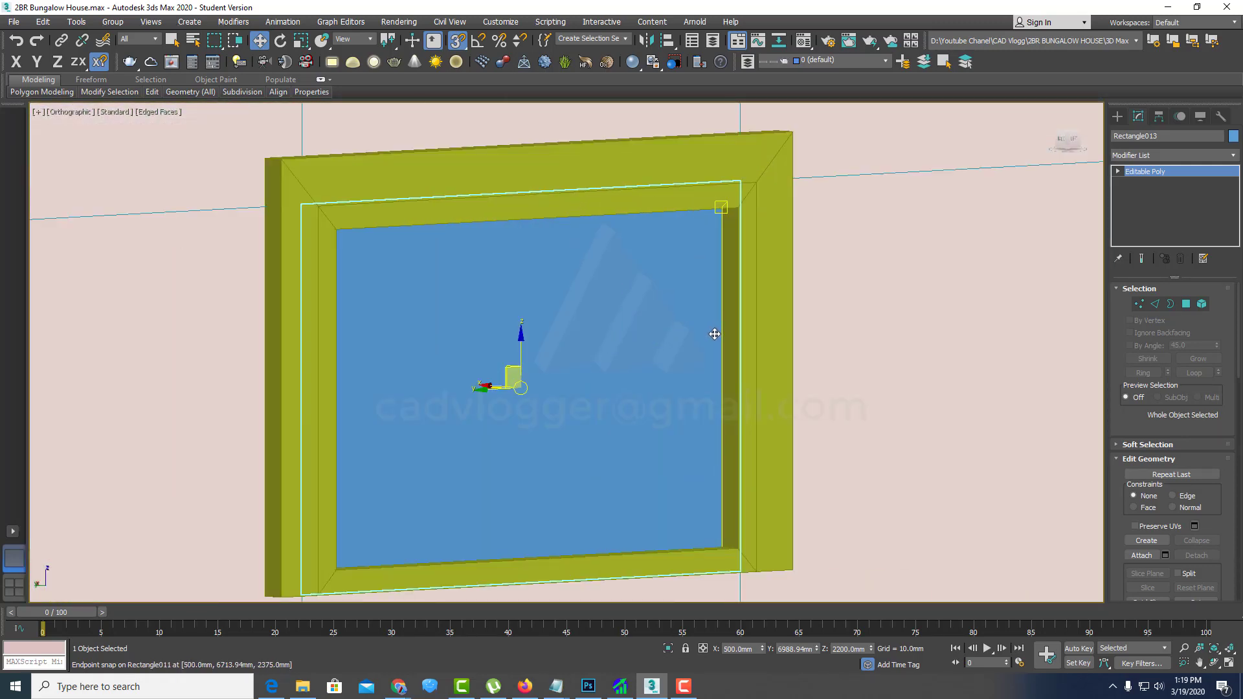
middle_click_drag(716, 332, 768, 266)
scroll(746, 303, "down", 1)
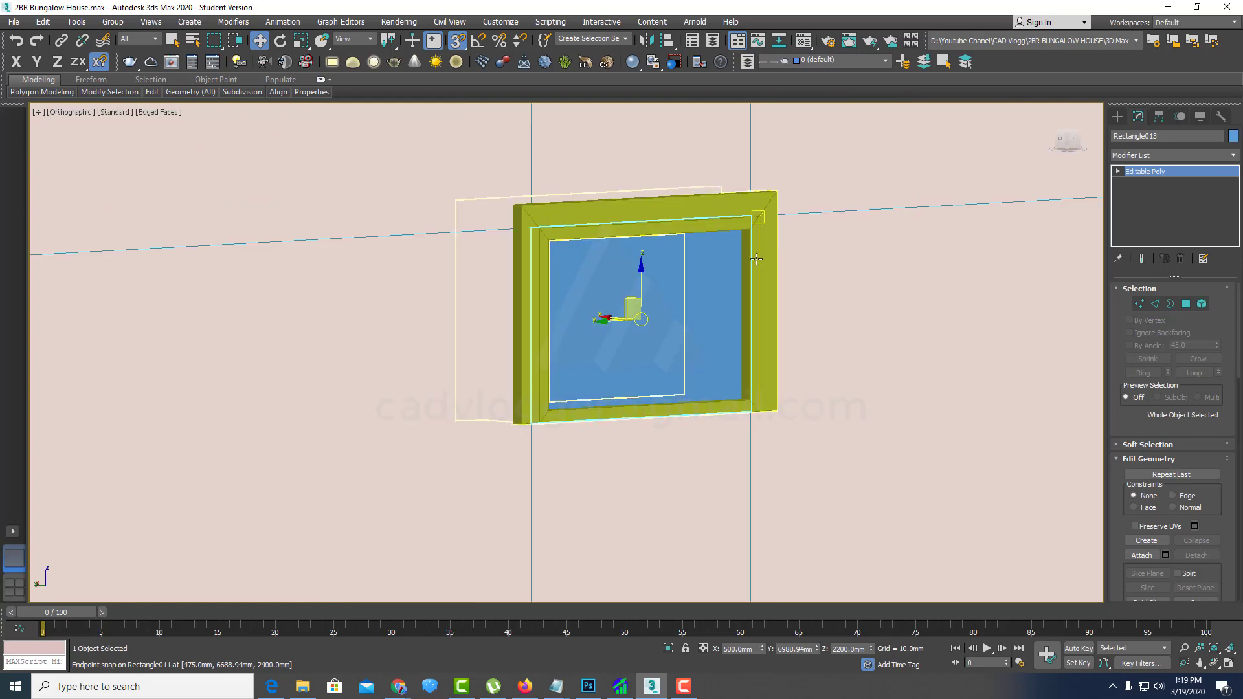
Step: Select the yellow window frame and try snapping it to the glass panel's corner
left_click(762, 243)
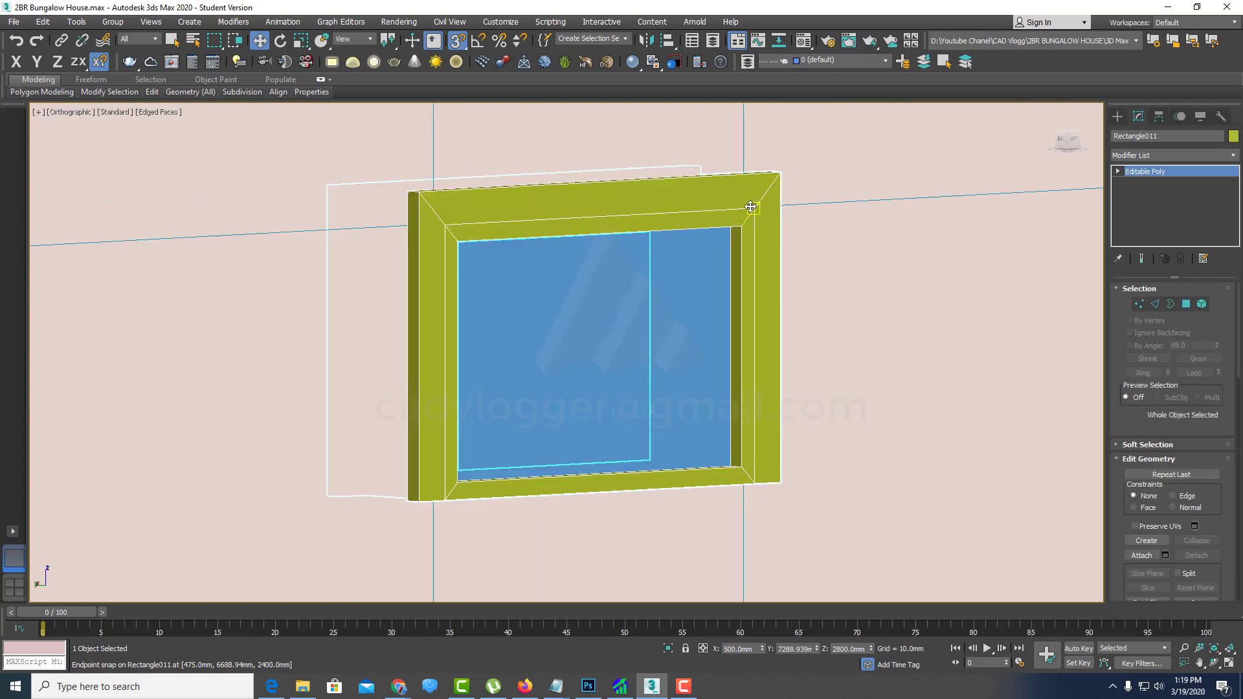
scroll(752, 191, "up", 3)
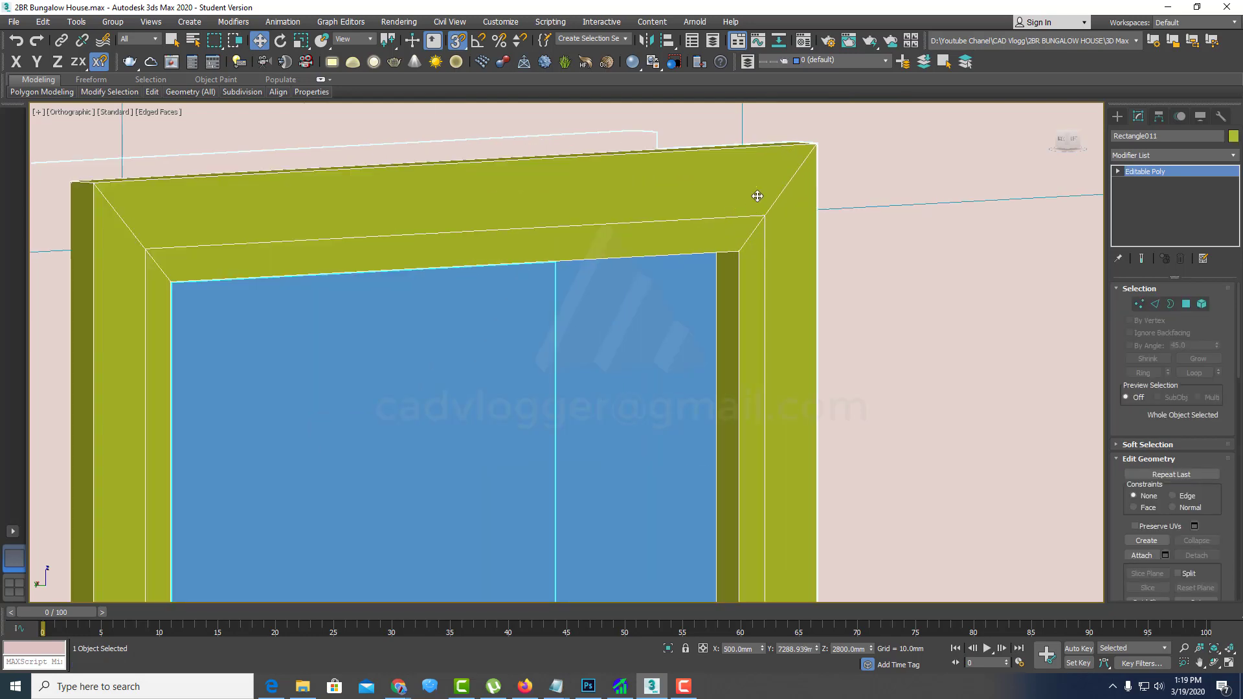
scroll(732, 189, "down", 2)
middle_click_drag(740, 570, 756, 424)
scroll(756, 425, "up", 1)
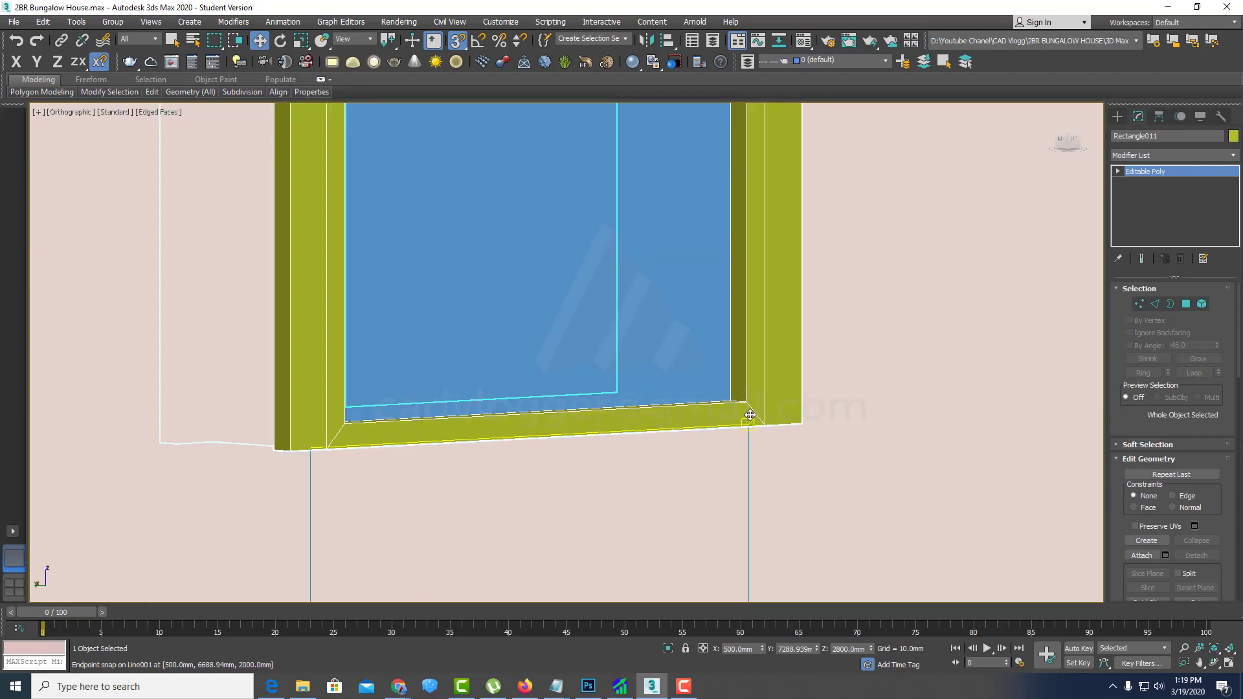
scroll(732, 518, "down", 2)
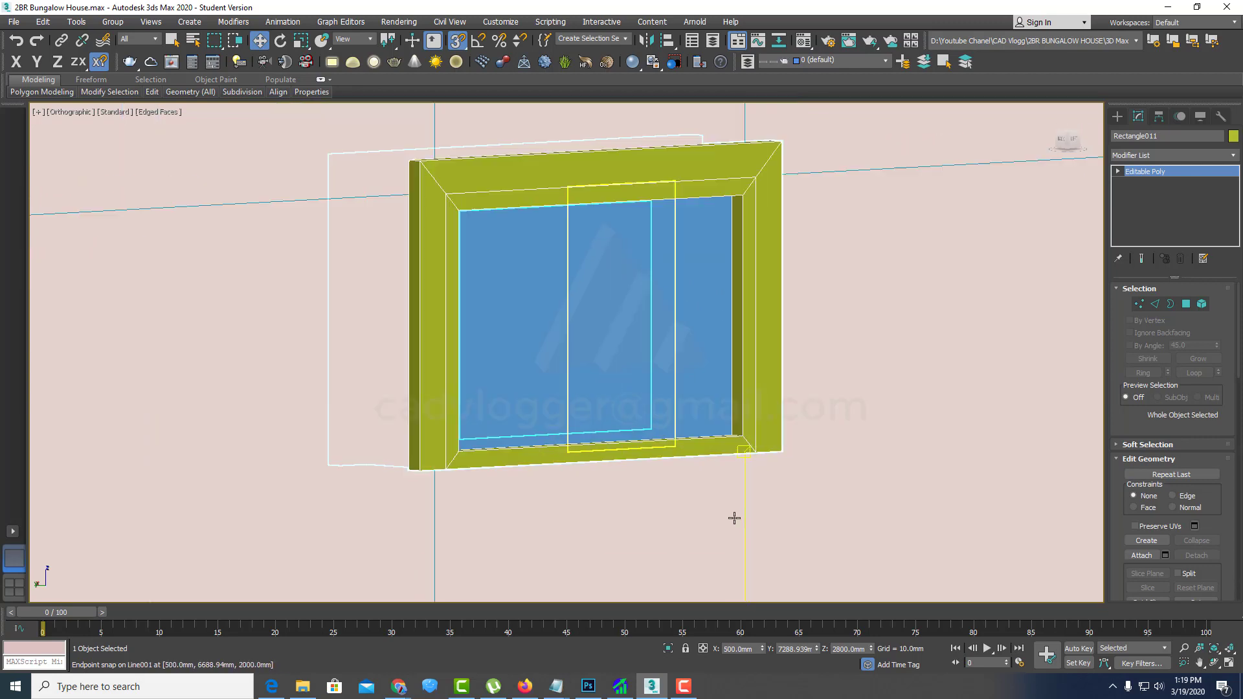
left_click_drag(741, 322, 692, 318)
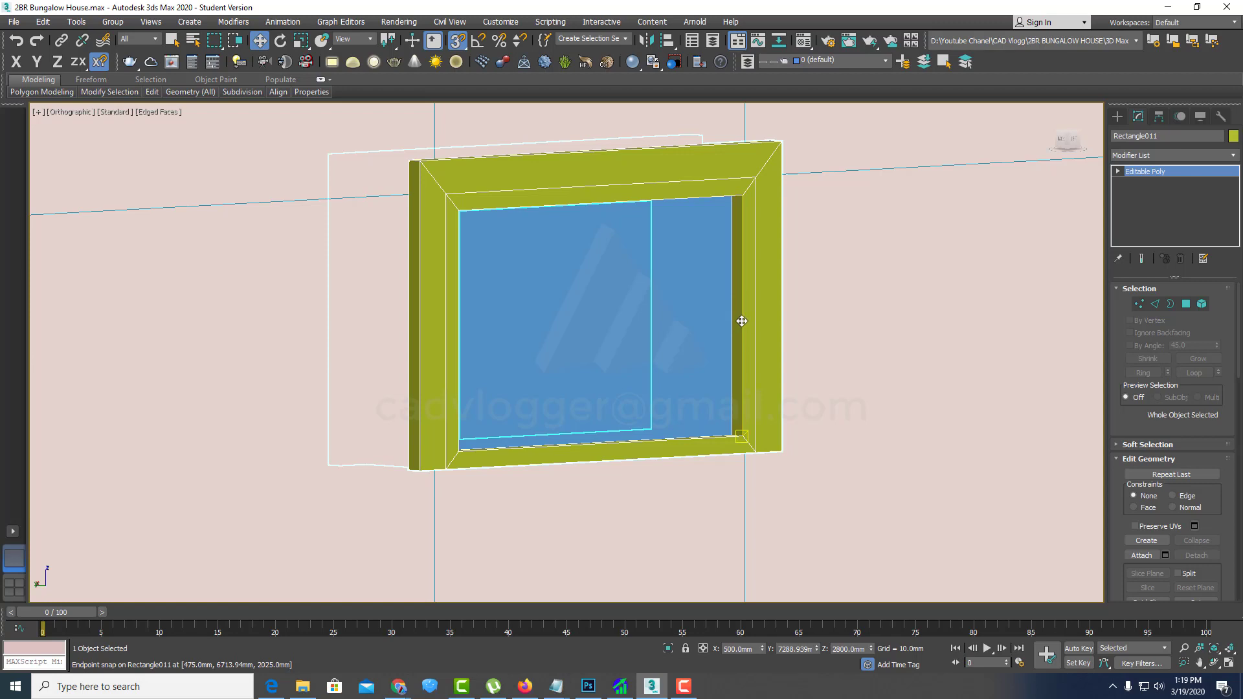
middle_click_drag(691, 319, 705, 319, "alt")
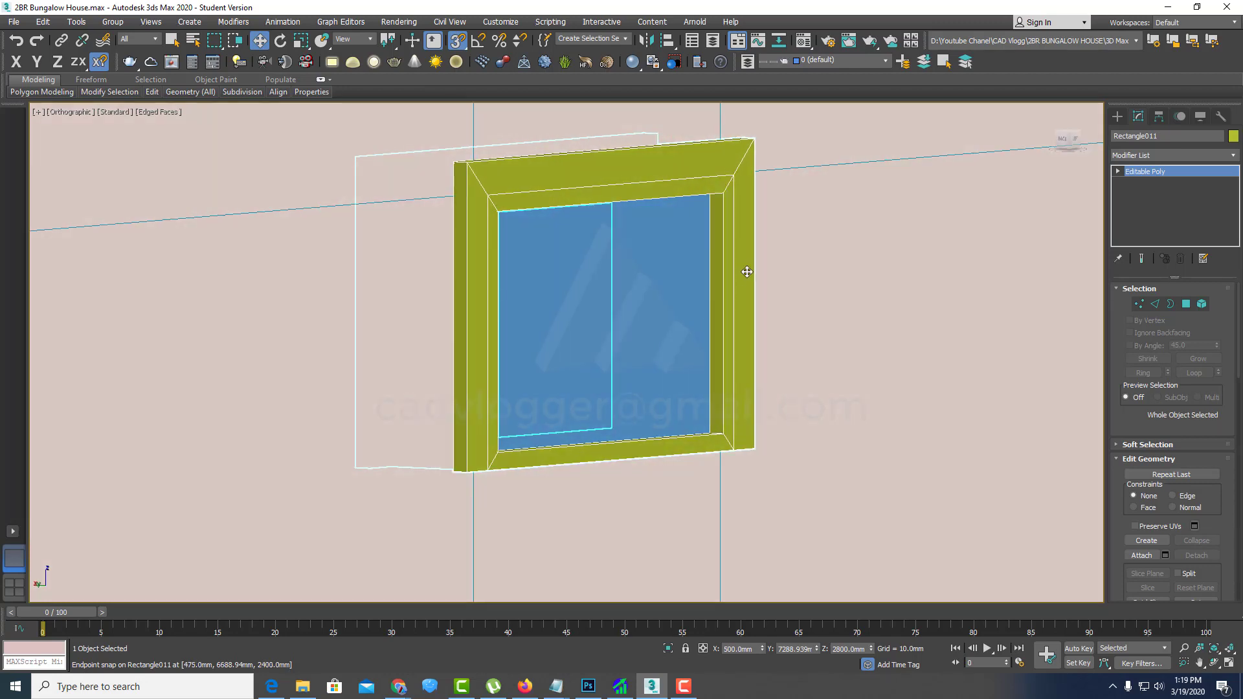
left_click_drag(736, 282, 655, 295)
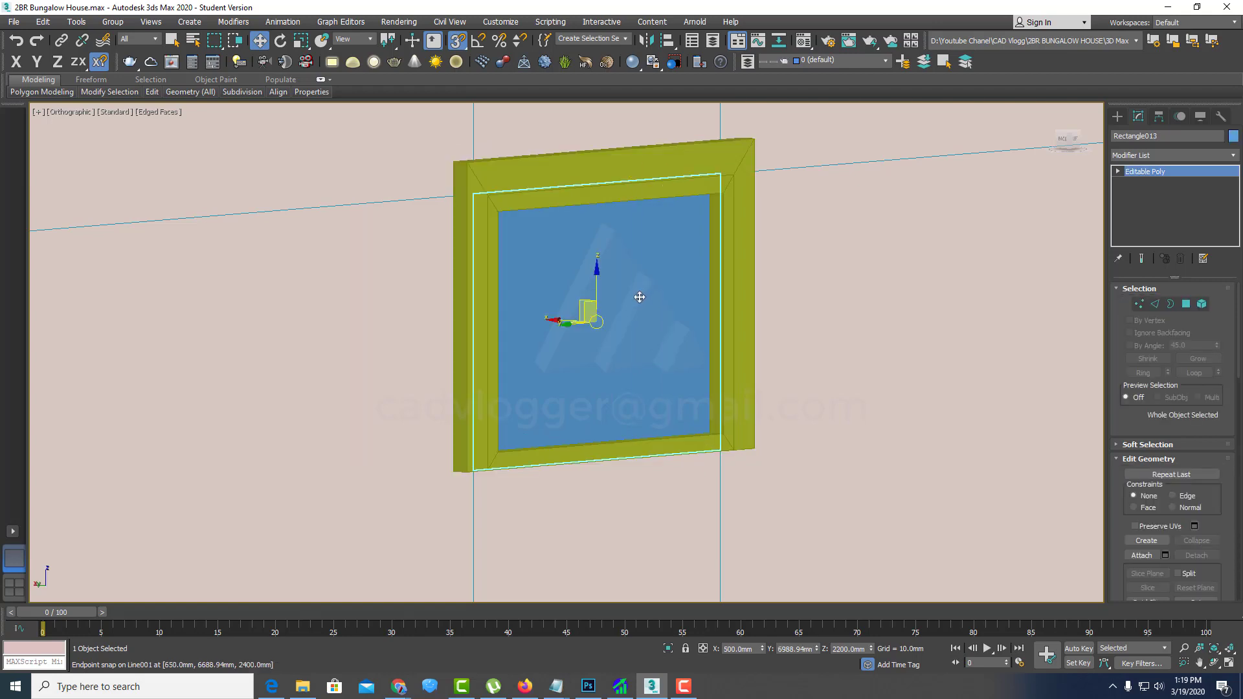
Step: Reselect frame Rectangle011 and turn on Affect Pivot Only in the Hierarchy Pivot settings
left_click(735, 282)
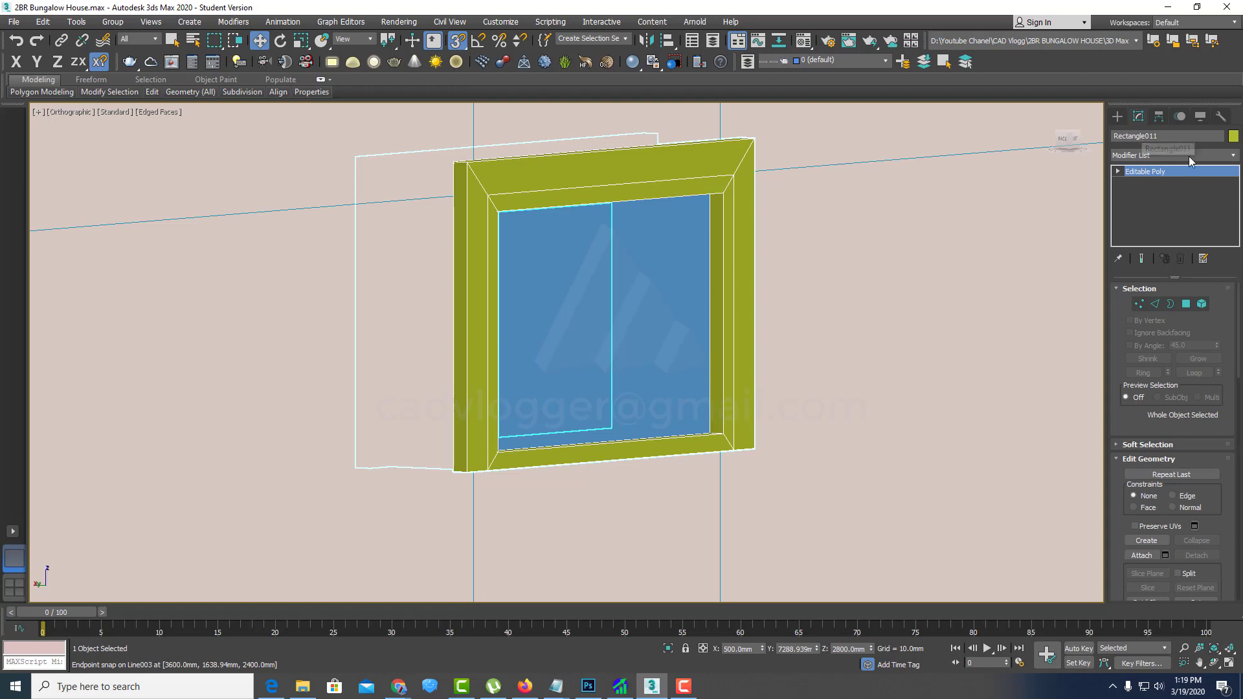
left_click(1159, 116)
left_click(1160, 205)
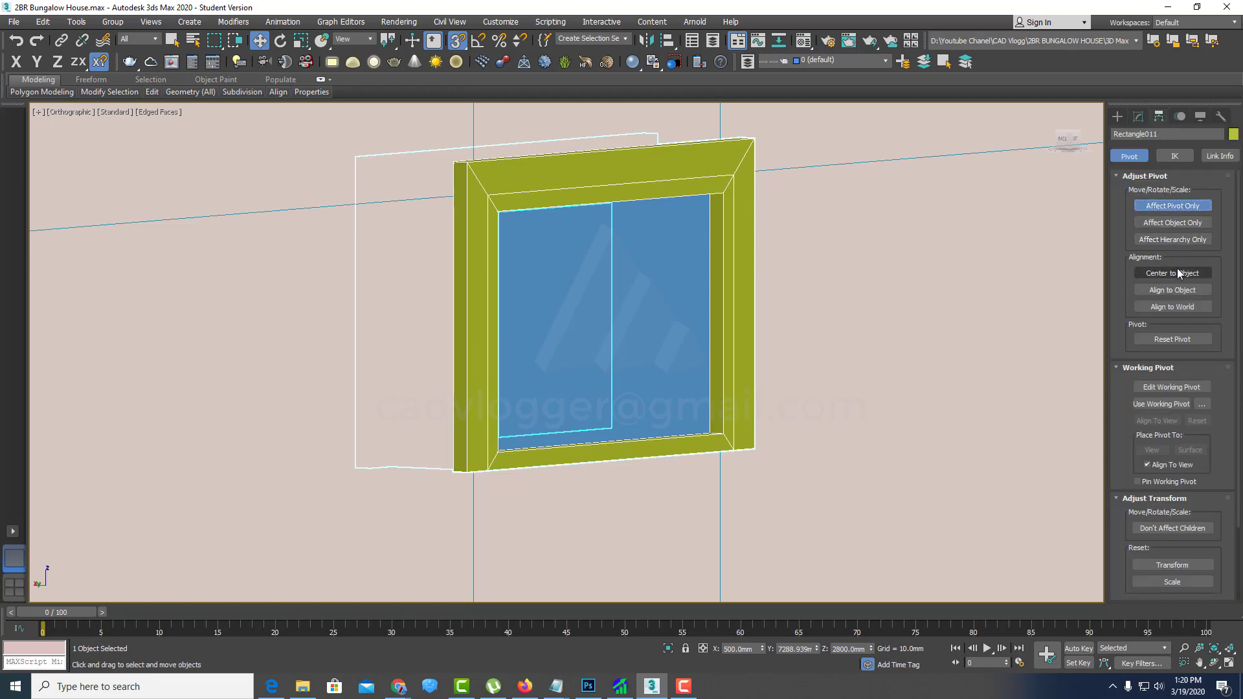
Step: Align the frame's pivot to the glass panel's pivot on X/Y/Z, then turn off Affect Pivot Only
left_click(667, 43)
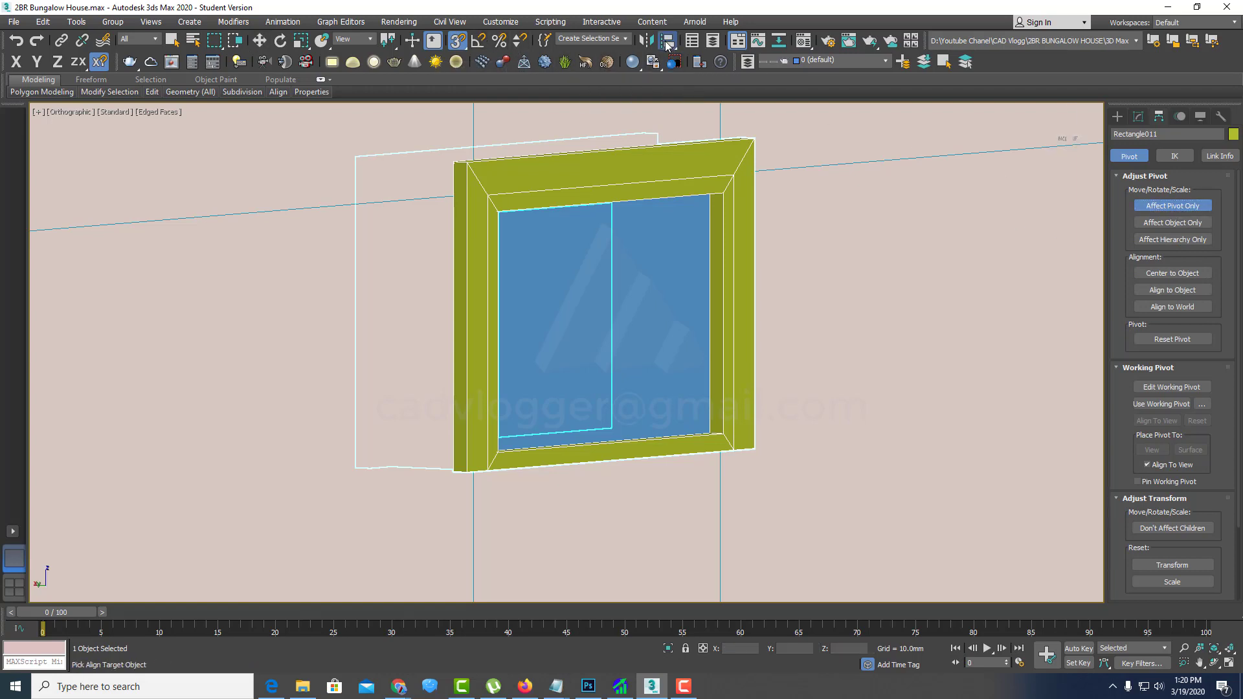
left_click(646, 253)
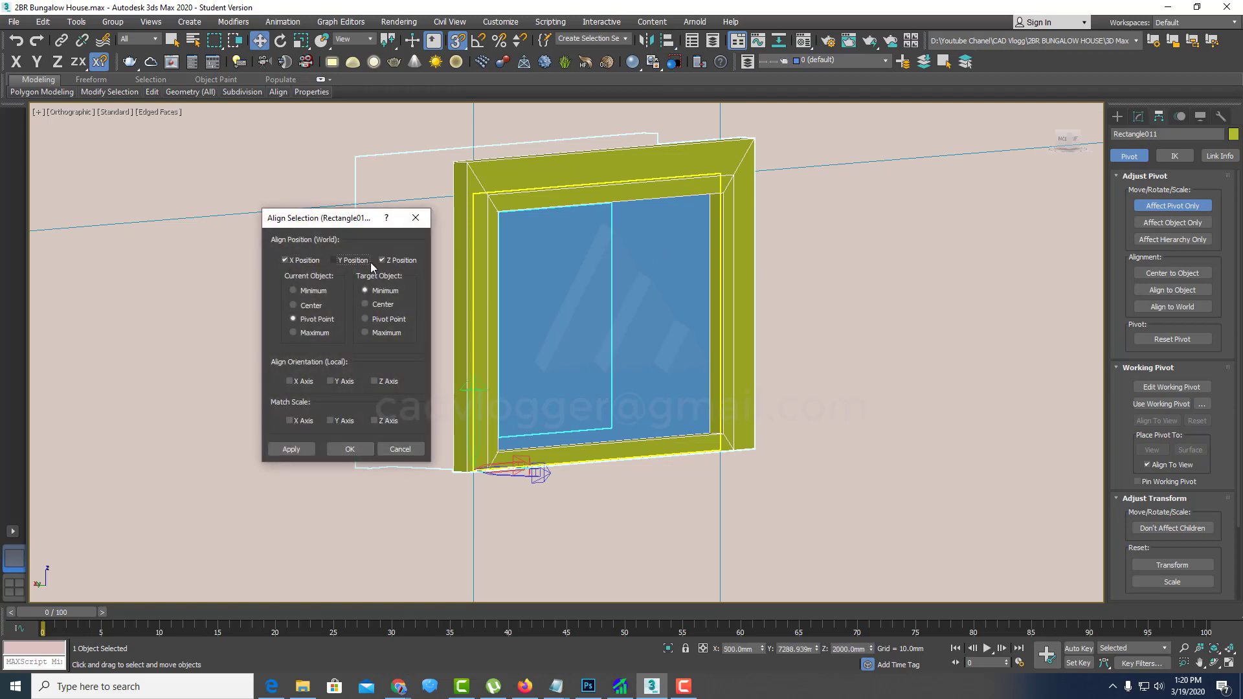
left_click(353, 260)
left_click(309, 306)
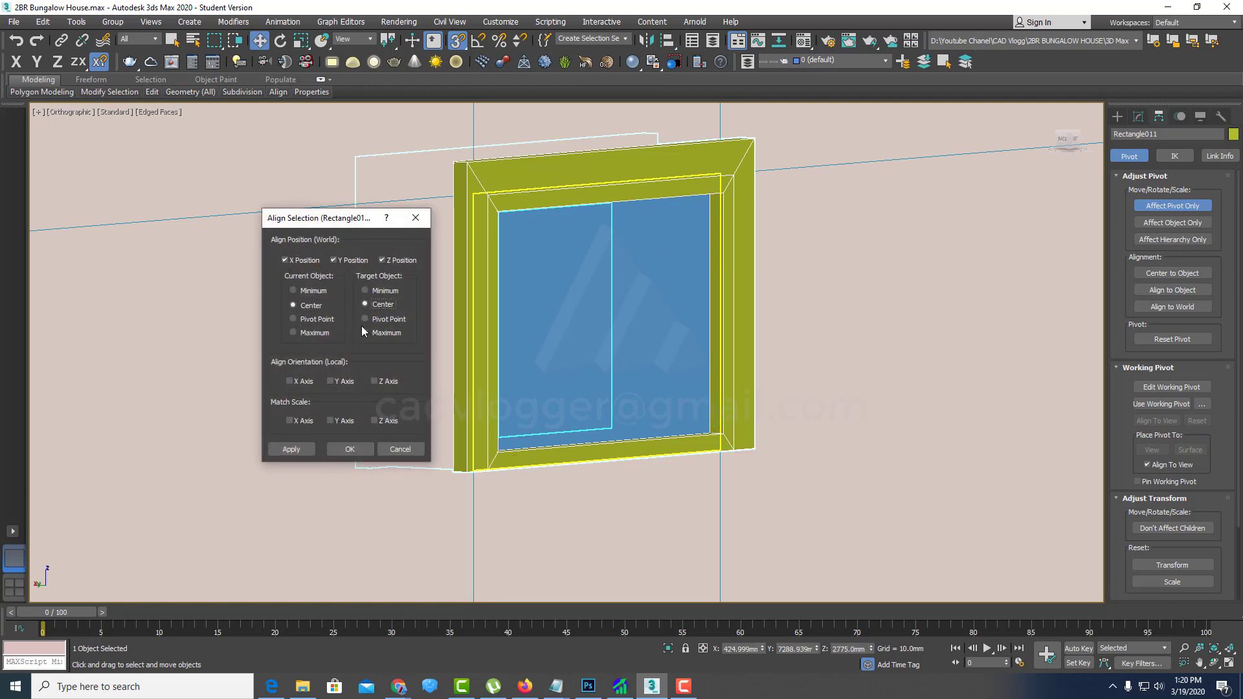
left_click(365, 320)
left_click(293, 320)
left_click(291, 448)
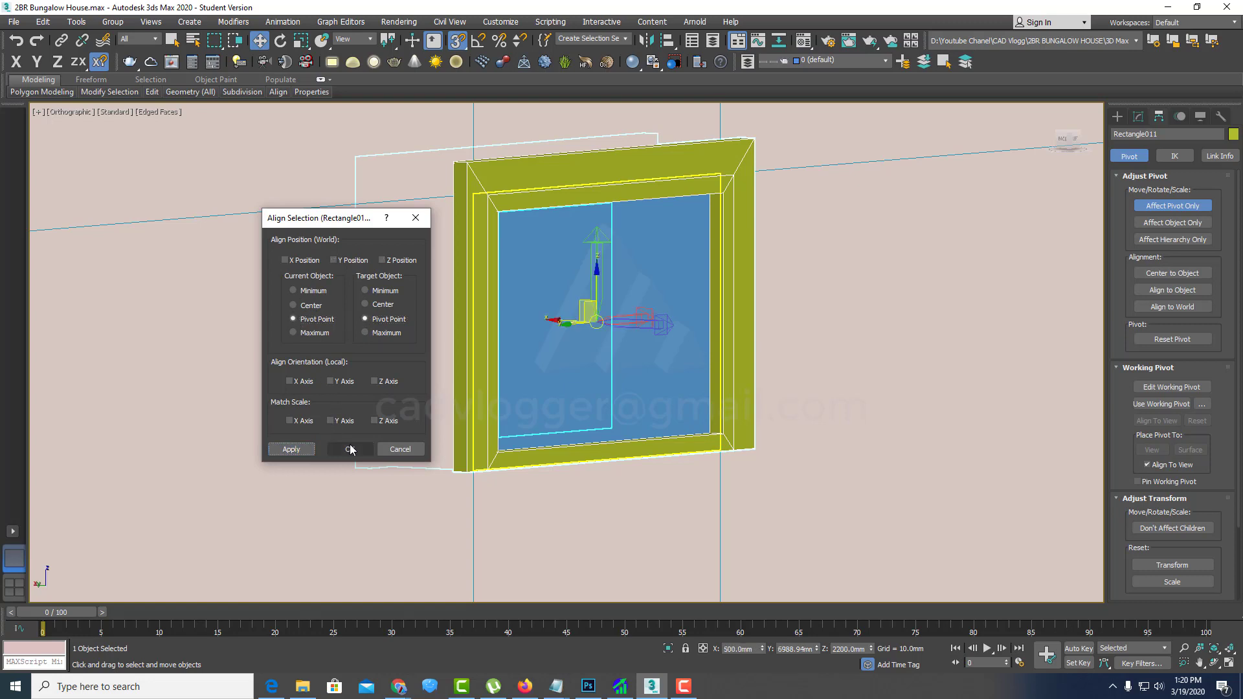
left_click(388, 448)
left_click(1173, 206)
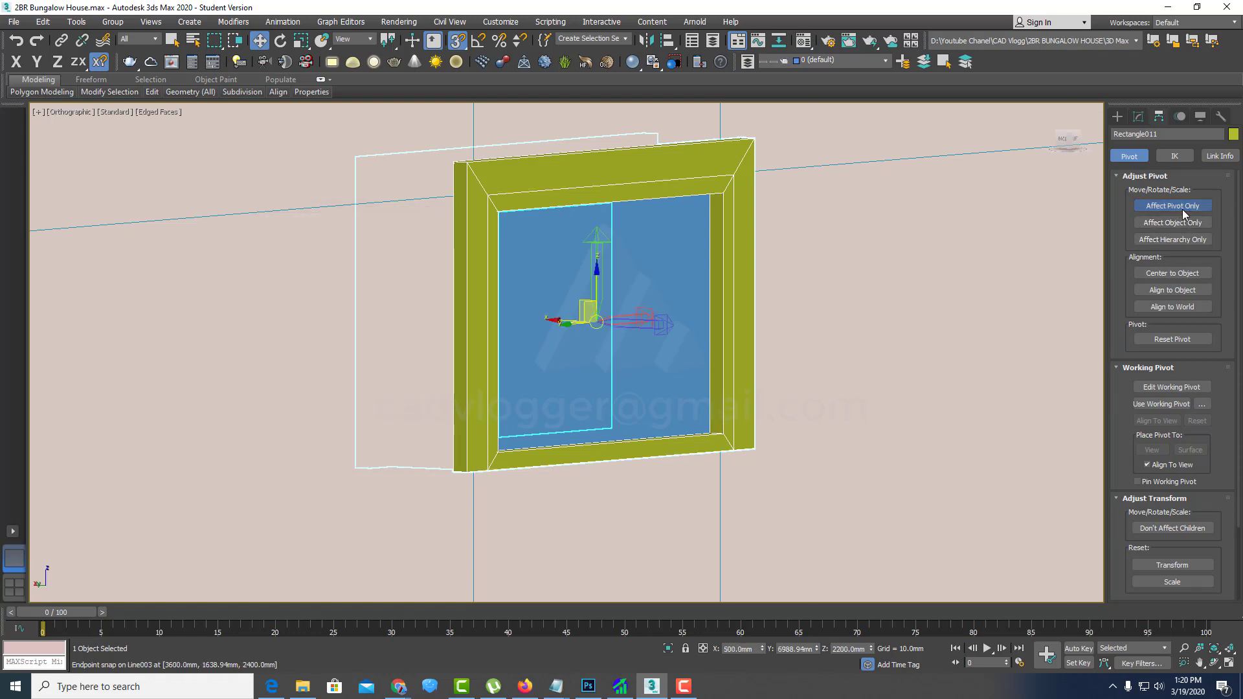
Step: Select the glass panel, then the window frame, to check the aligned pivot
left_click(674, 285)
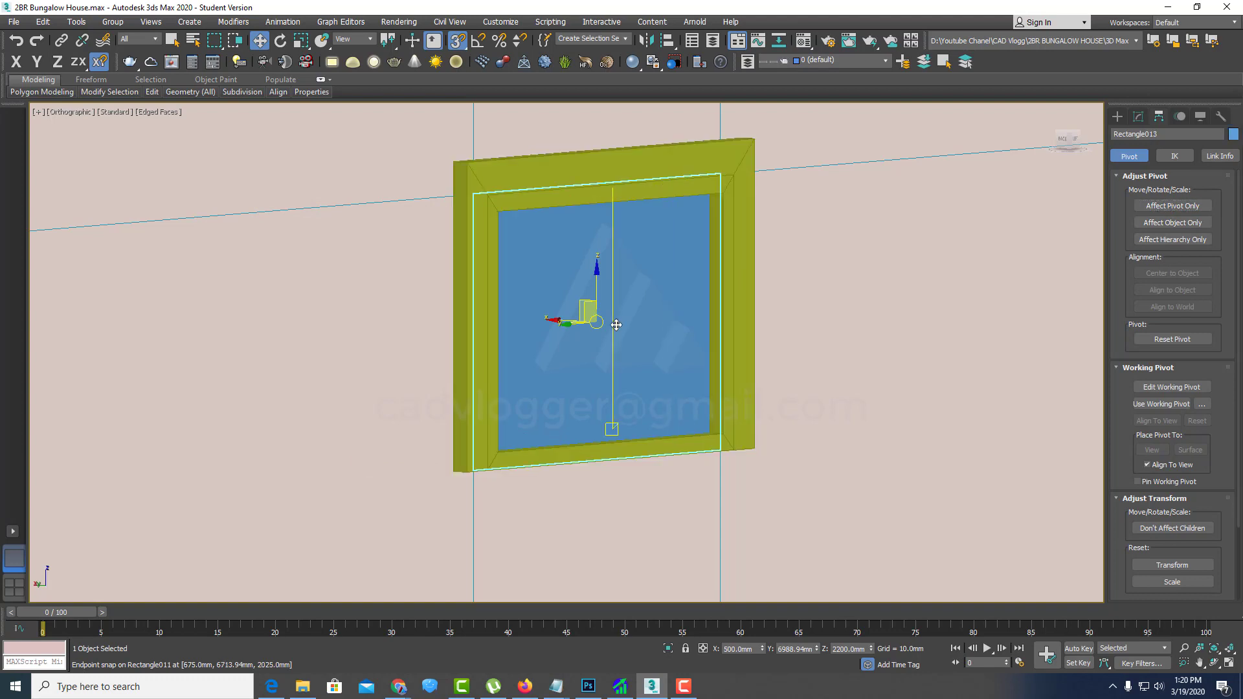
left_click(643, 325)
scroll(651, 319, "down", 3)
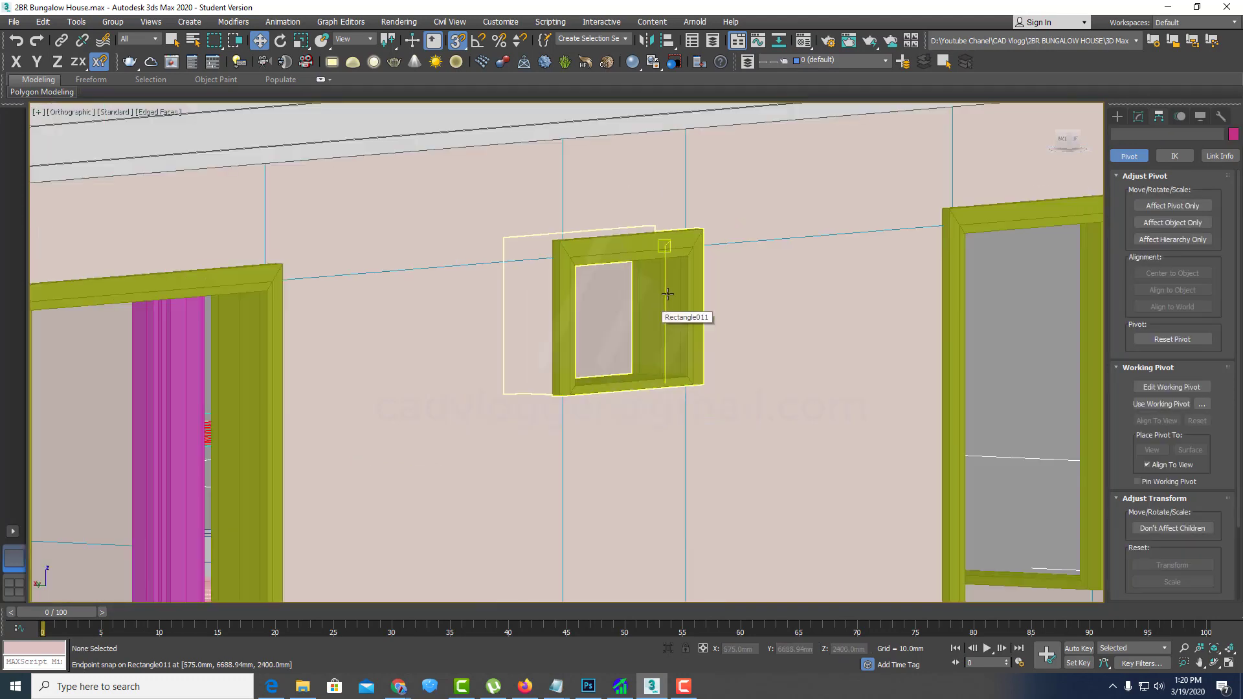
left_click(667, 256)
scroll(620, 323, "up", 5)
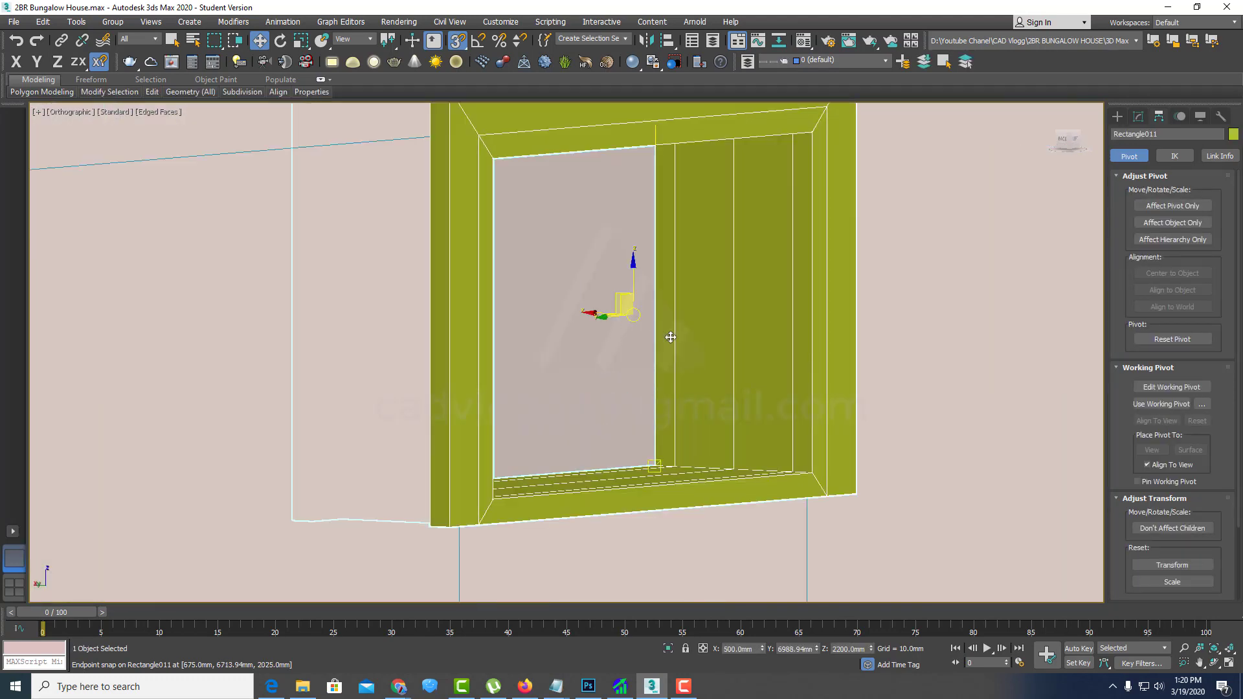
scroll(670, 337, "down", 2)
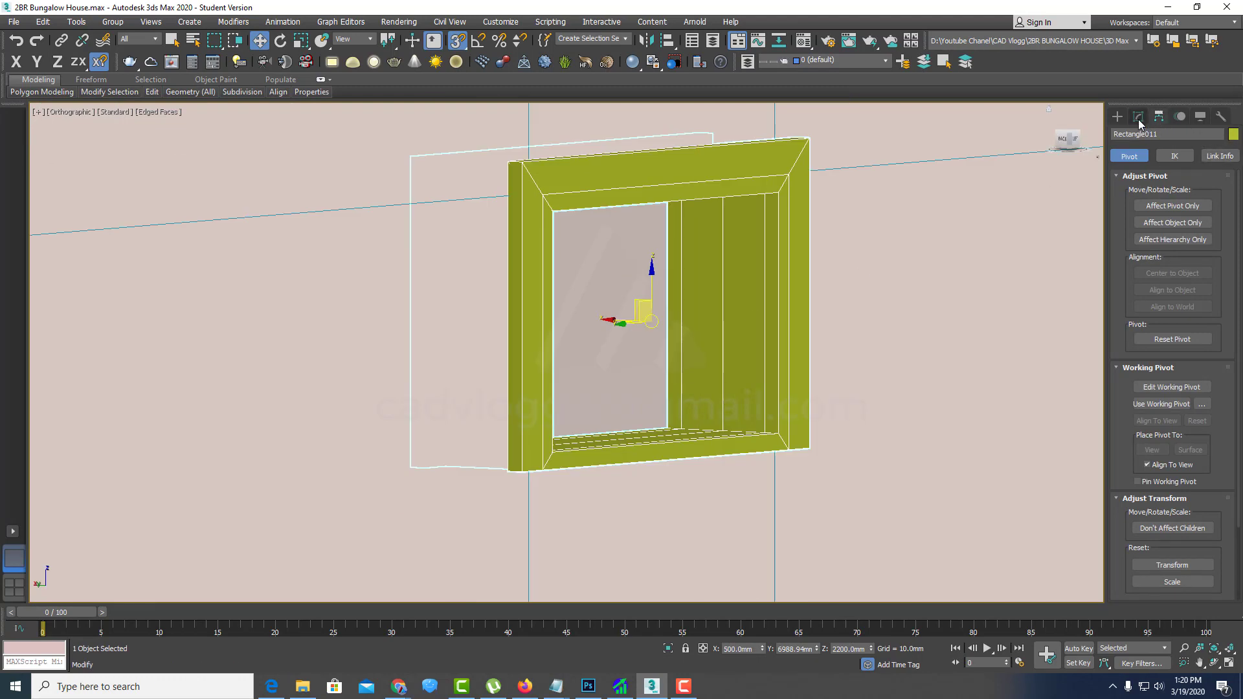
Step: Add a Symmetry modifier to Rectangle011 with the mirror axis set to Y
left_click(1138, 118)
left_click(1233, 158)
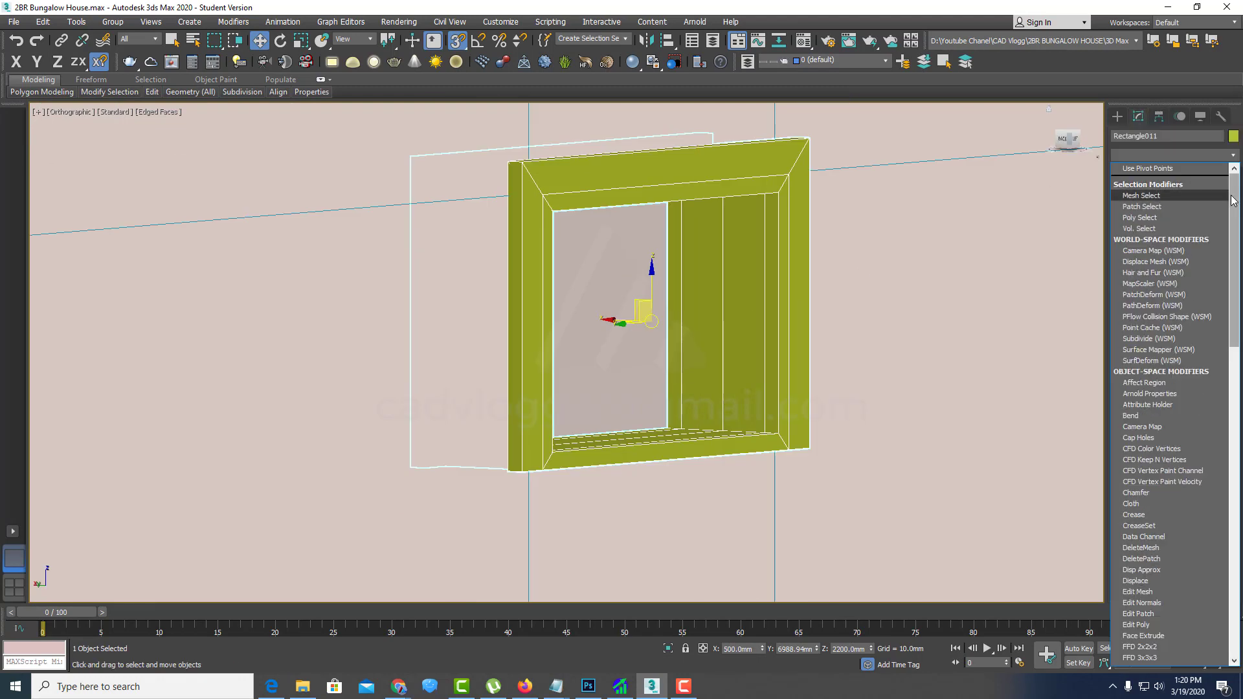
left_click_drag(1234, 201, 1236, 483)
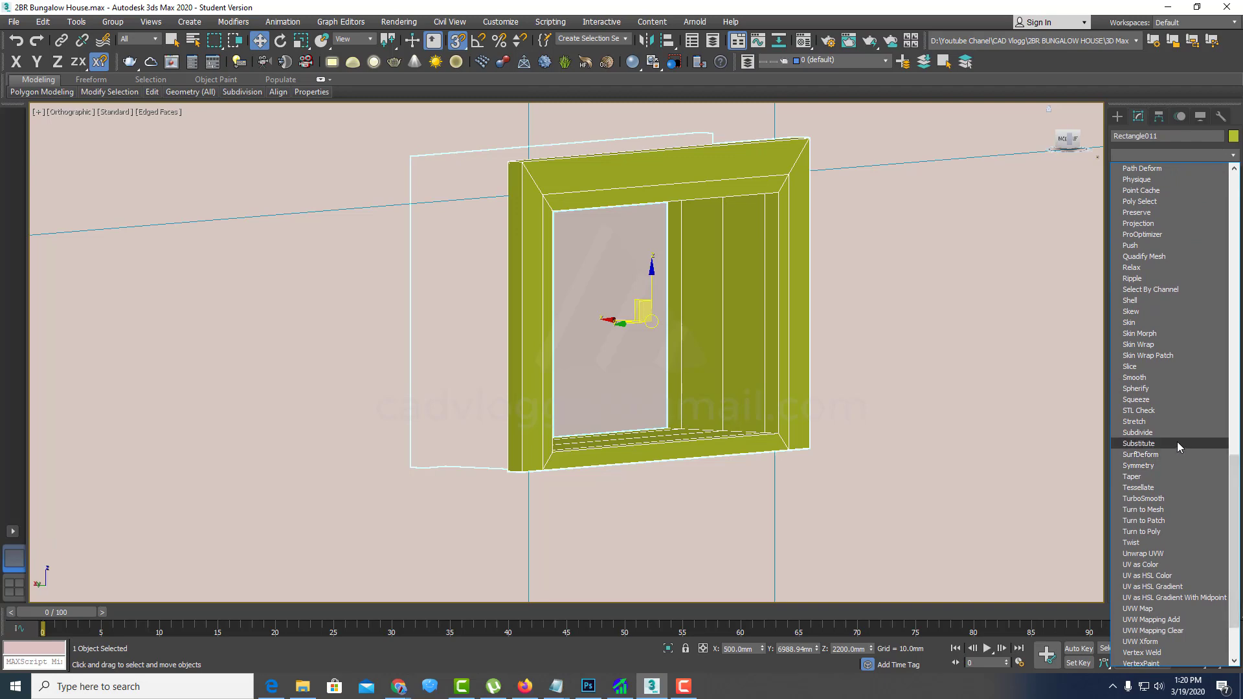
left_click(1151, 464)
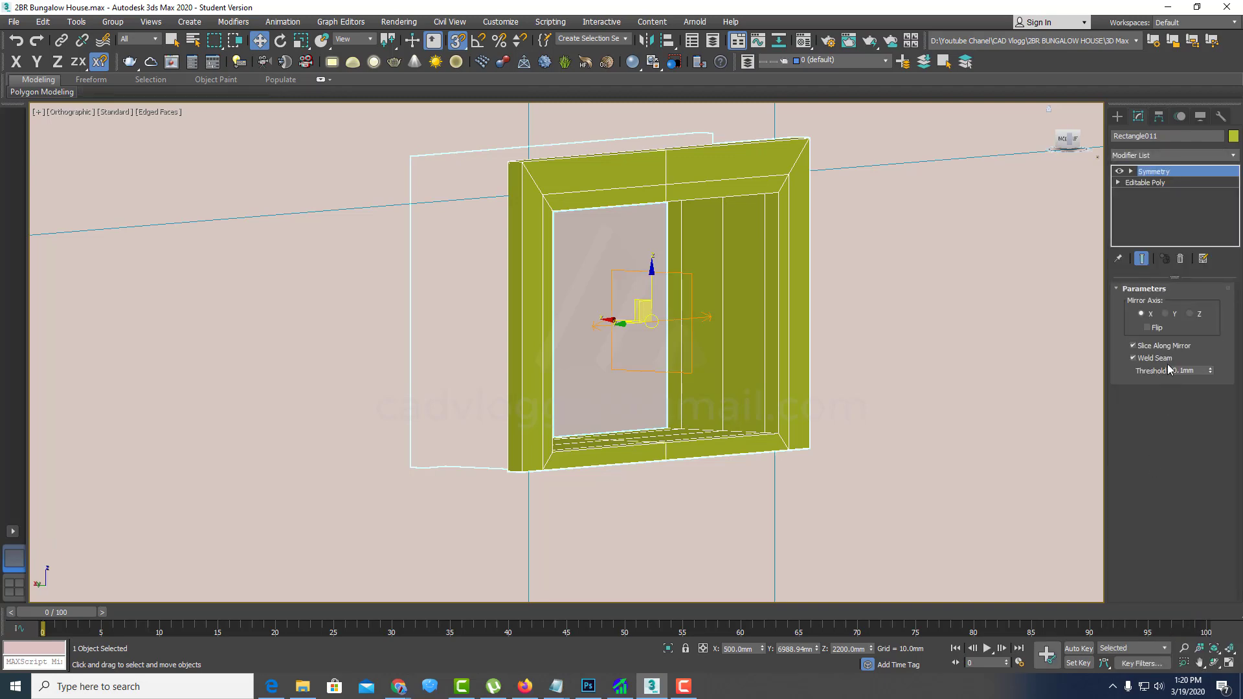
left_click(1165, 314)
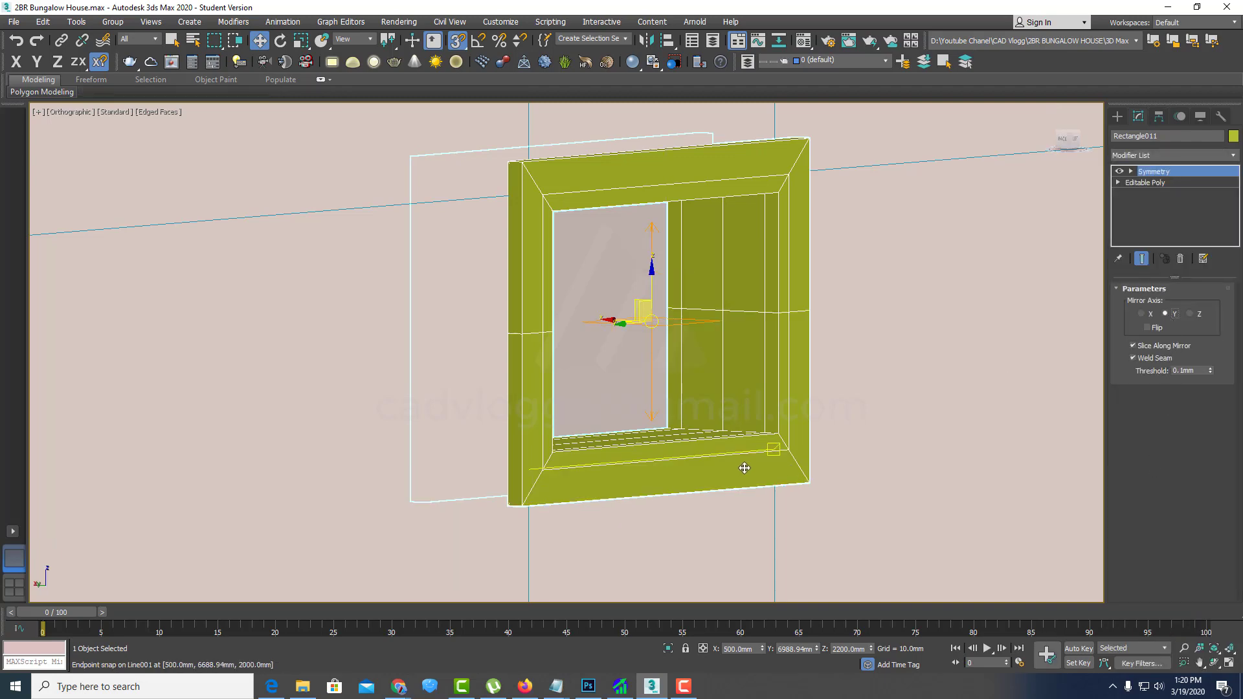
Step: Orbit around the wall and toggle wireframe to inspect the mirrored window frame
middle_click_drag(740, 464, 588, 485, "alt")
key("F3")
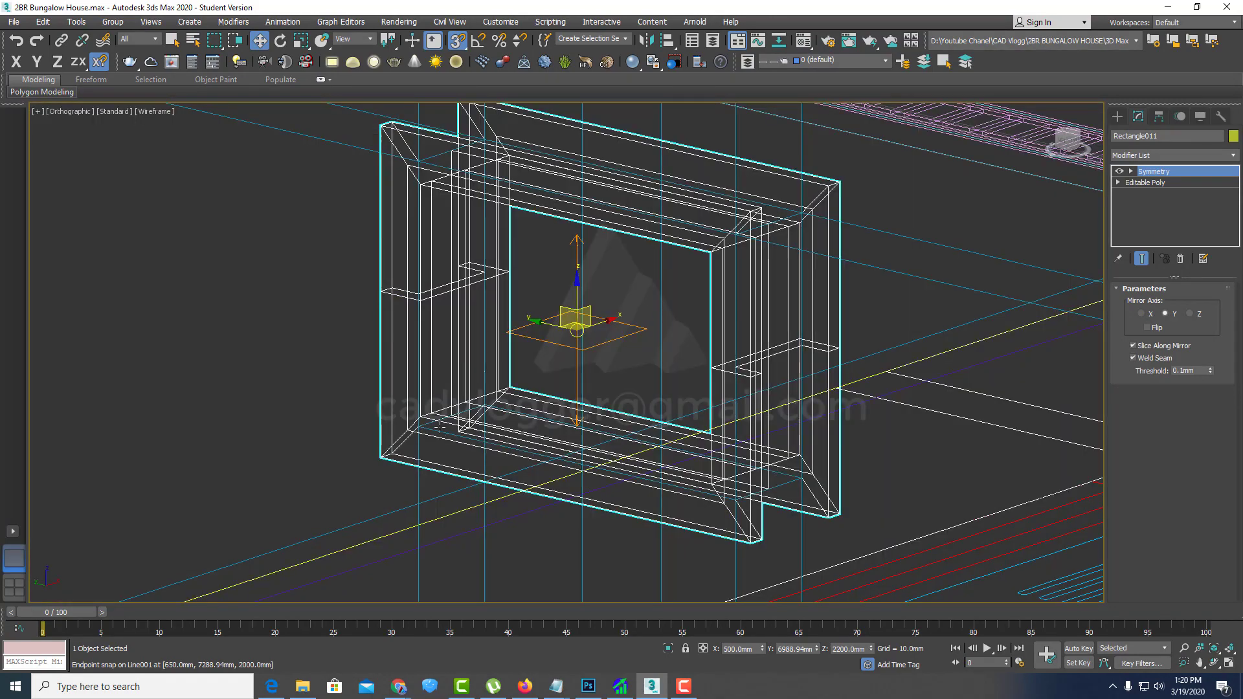
scroll(450, 421, "up", 5)
scroll(475, 446, "down", 3)
scroll(477, 444, "down", 5)
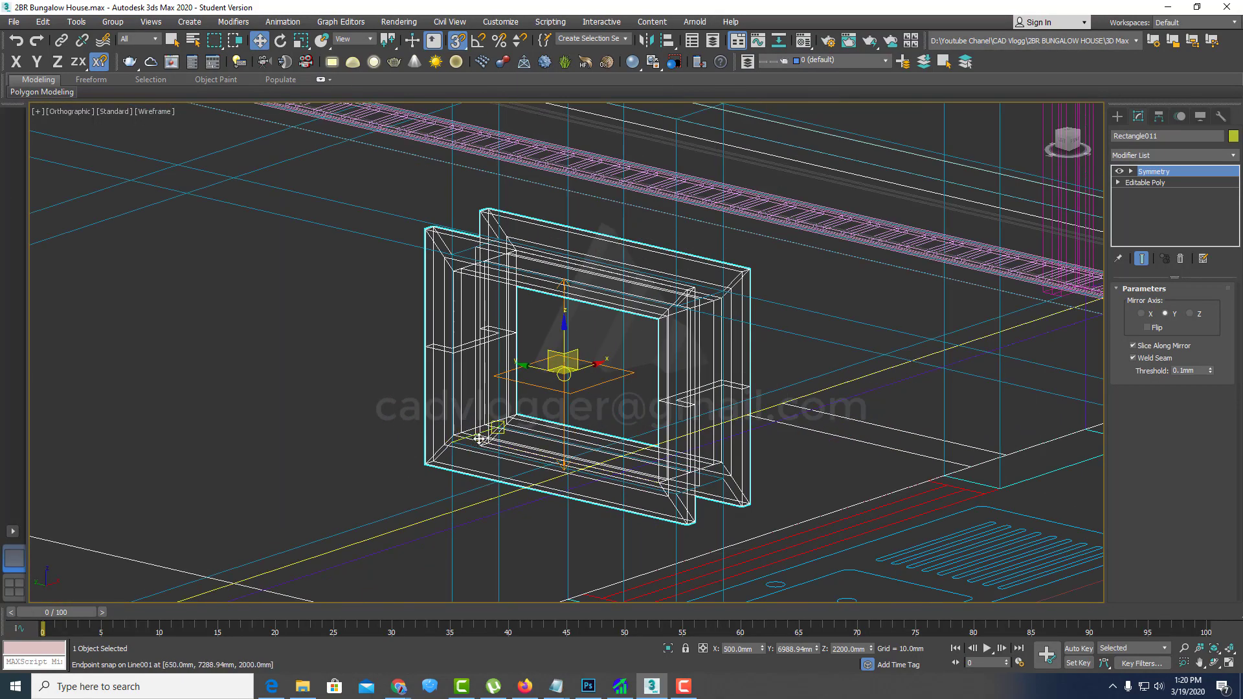
key("F3")
scroll(518, 434, "down", 2)
mouse_move(538, 431)
middle_mouse_down("alt")
mouse_move(587, 427)
mouse_move(608, 358)
middle_mouse_up("alt")
scroll(651, 360, "up", 2)
scroll(688, 280, "down", 3)
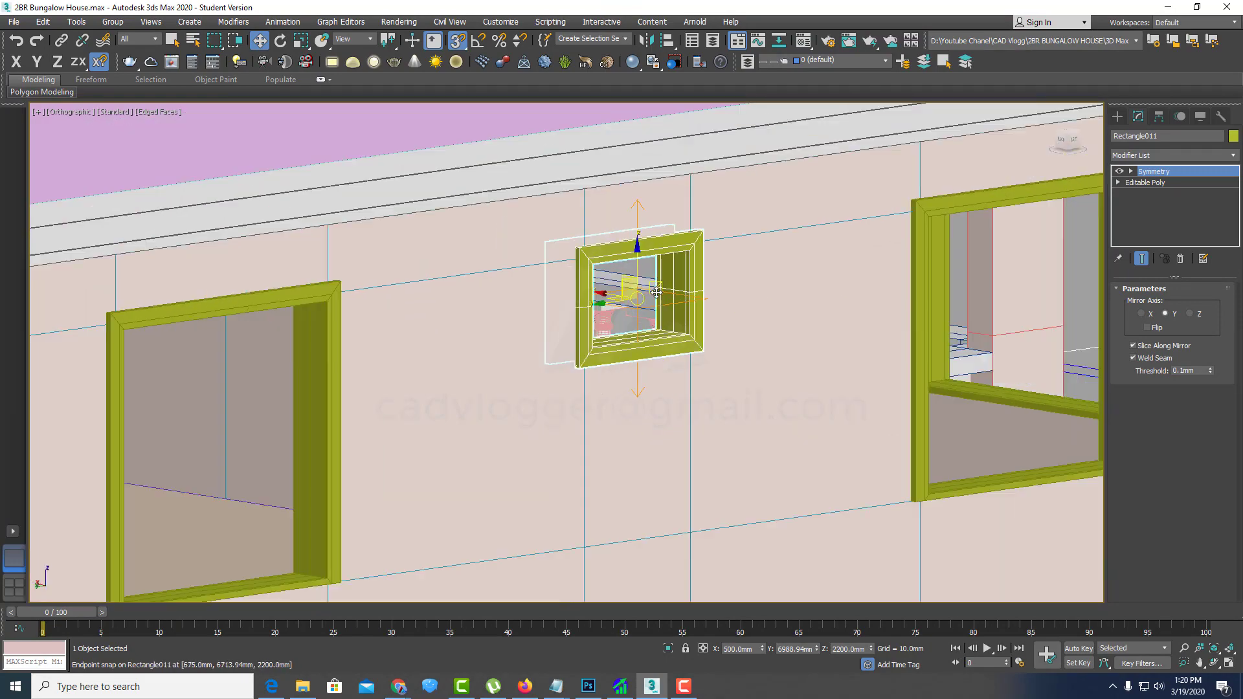
mouse_move(673, 291)
middle_mouse_down("alt")
mouse_move(602, 329)
mouse_move(718, 321)
mouse_move(539, 335)
mouse_move(728, 354)
mouse_move(659, 329)
mouse_move(648, 350)
mouse_move(745, 375)
middle_mouse_up("alt")
scroll(644, 313, "down", 3)
scroll(539, 335, "up", 3)
scroll(539, 335, "down", 2)
scroll(659, 329, "up", 3)
scroll(659, 329, "down", 3)
Step: Lock the selection and hide everything except the small window frame
left_click(1203, 171)
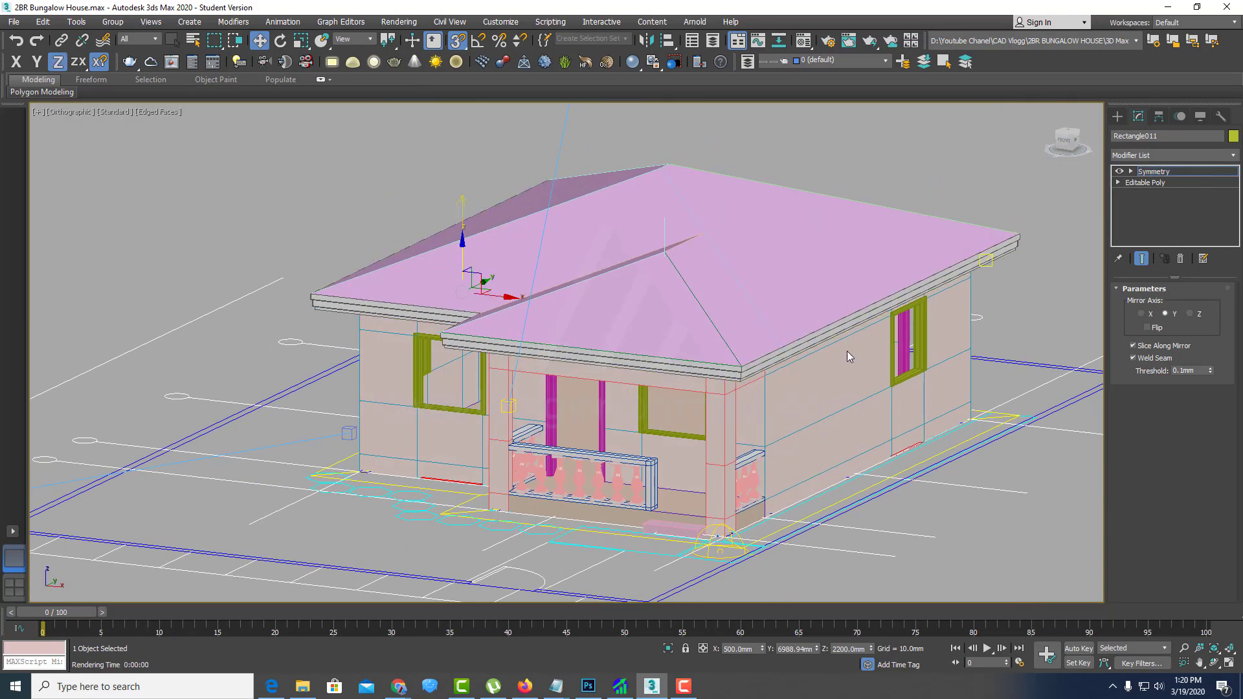
middle_click_drag(899, 181, 881, 165)
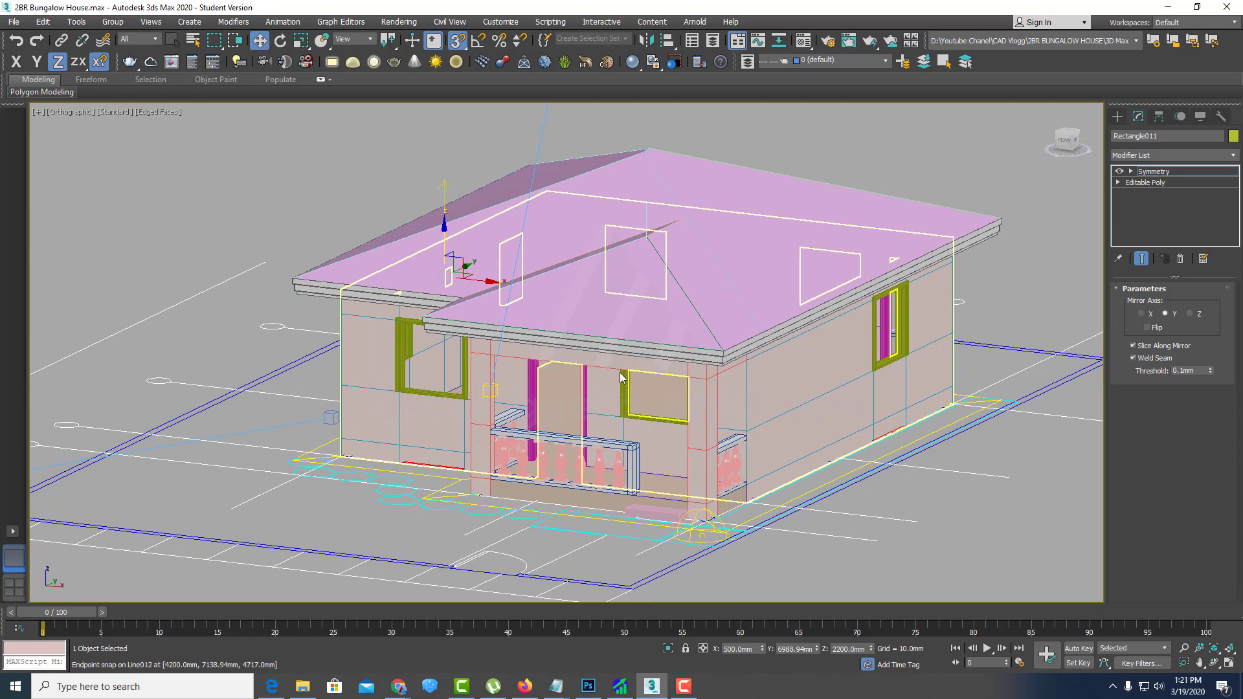
scroll(627, 394, "up", 4)
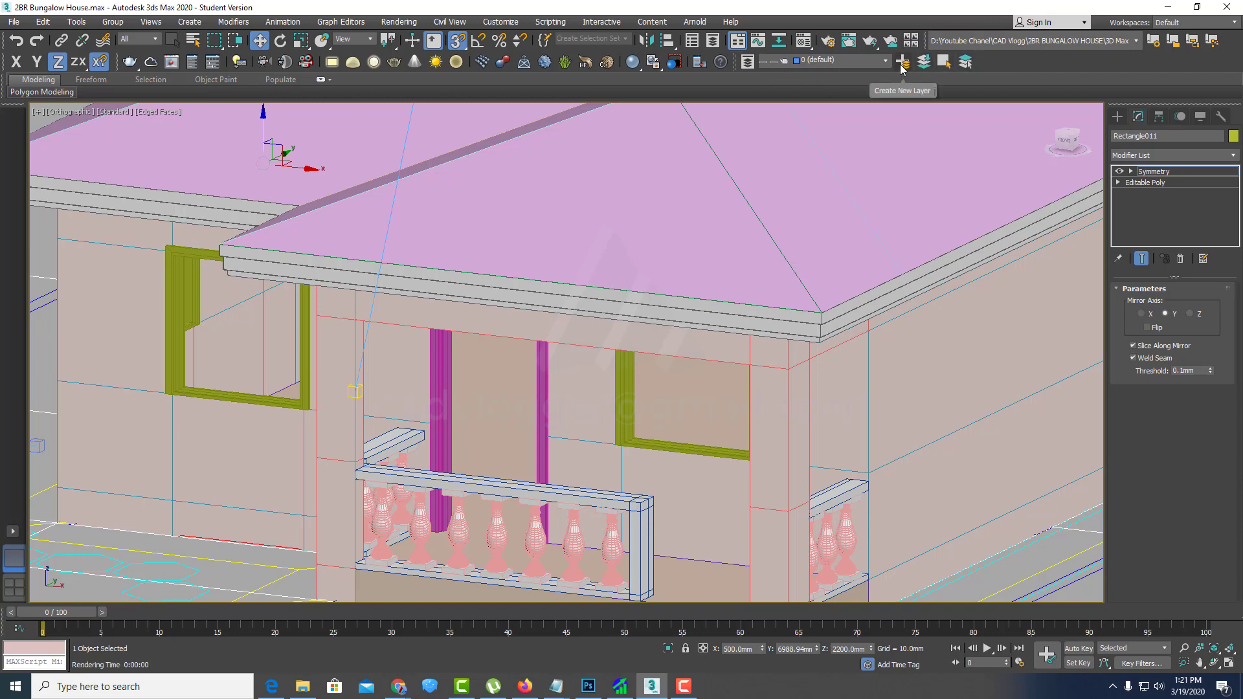
right_click(621, 401)
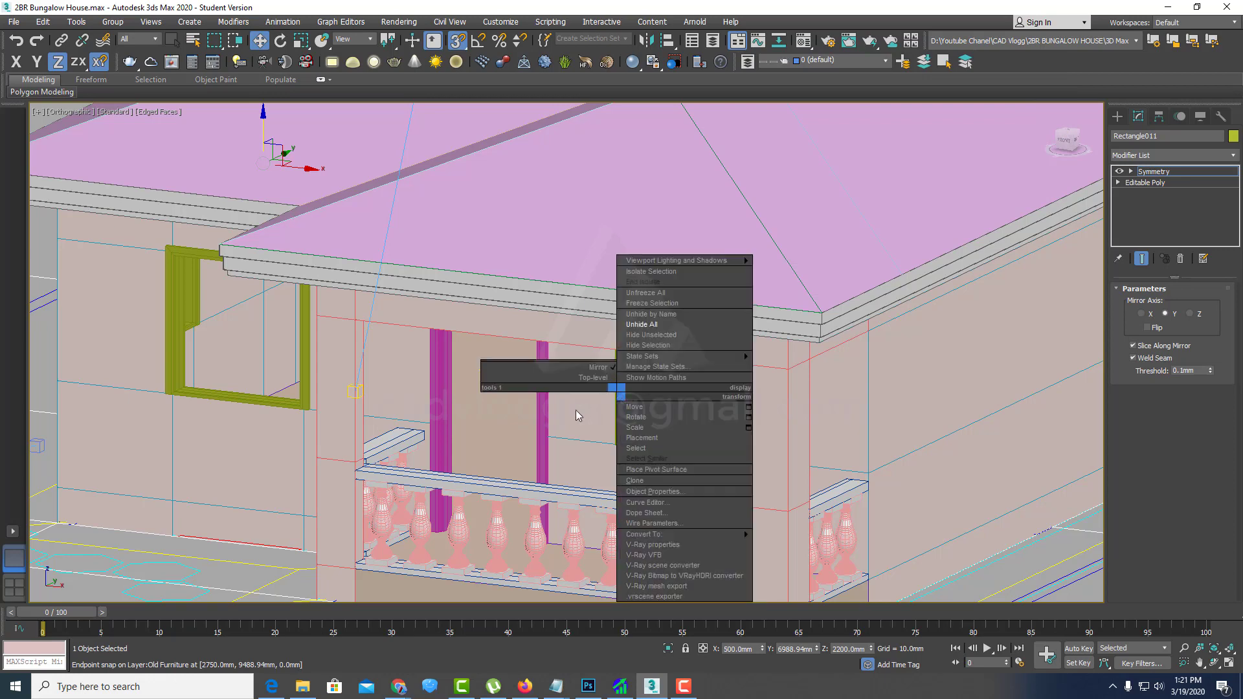
key("space")
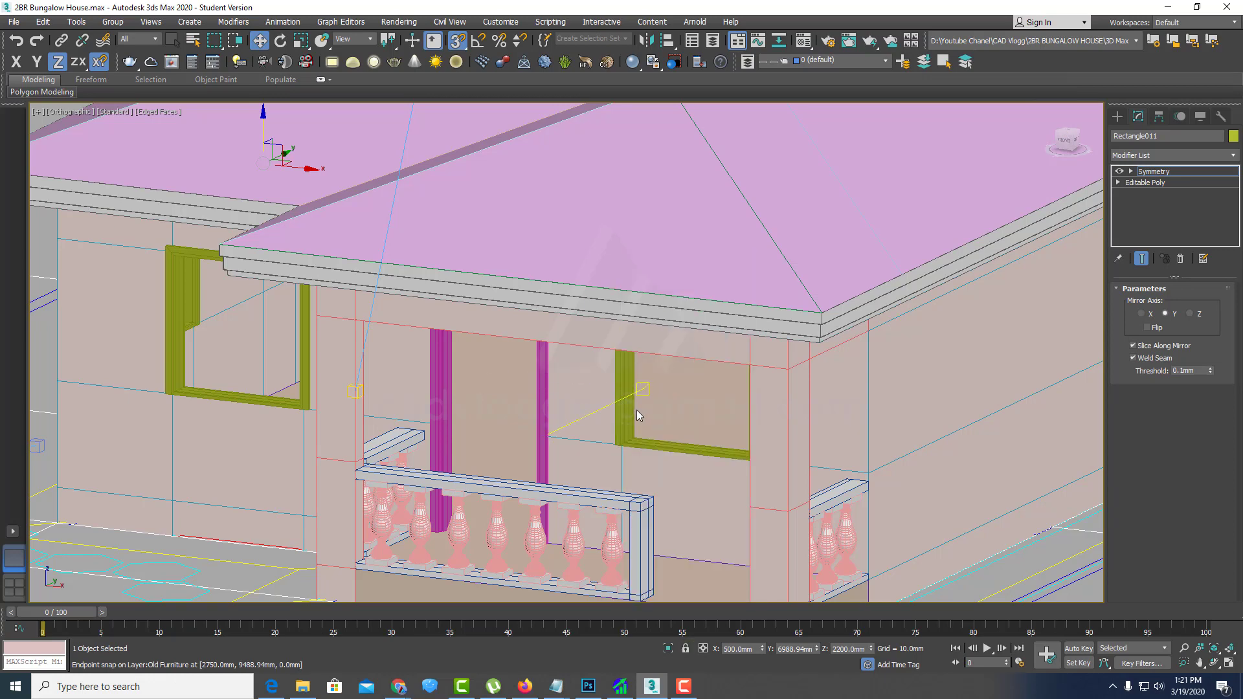
scroll(637, 415, "down", 5)
right_click(634, 415)
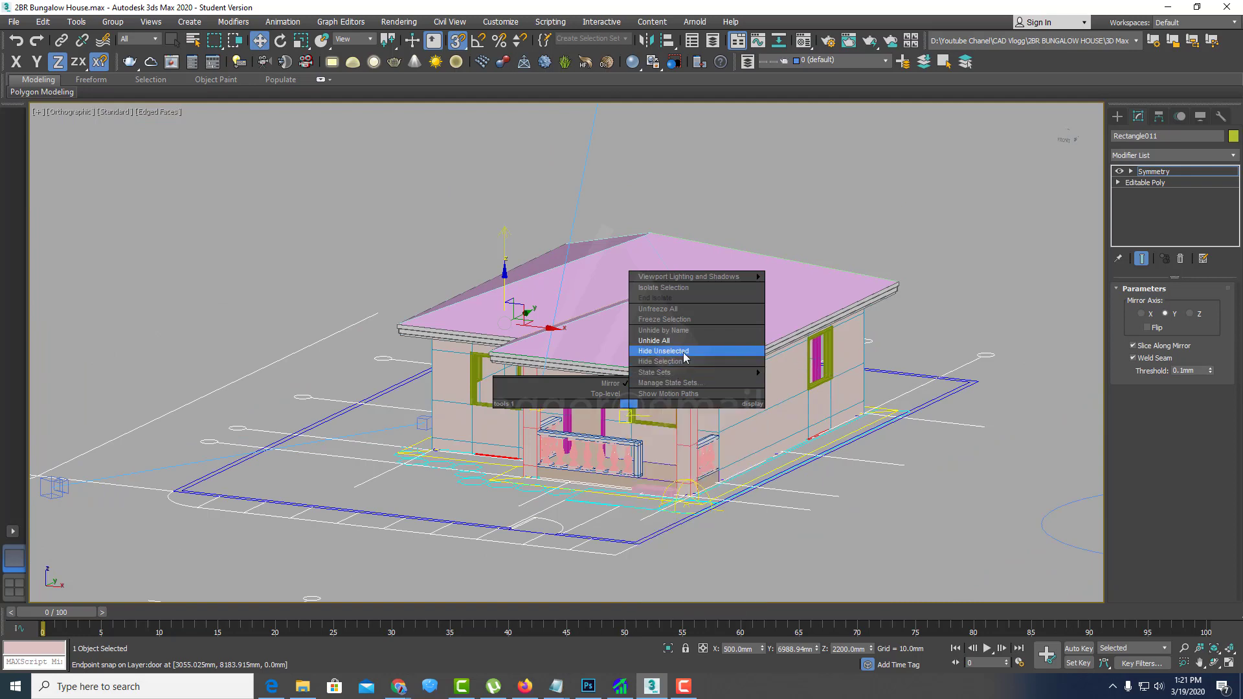
left_click(662, 351)
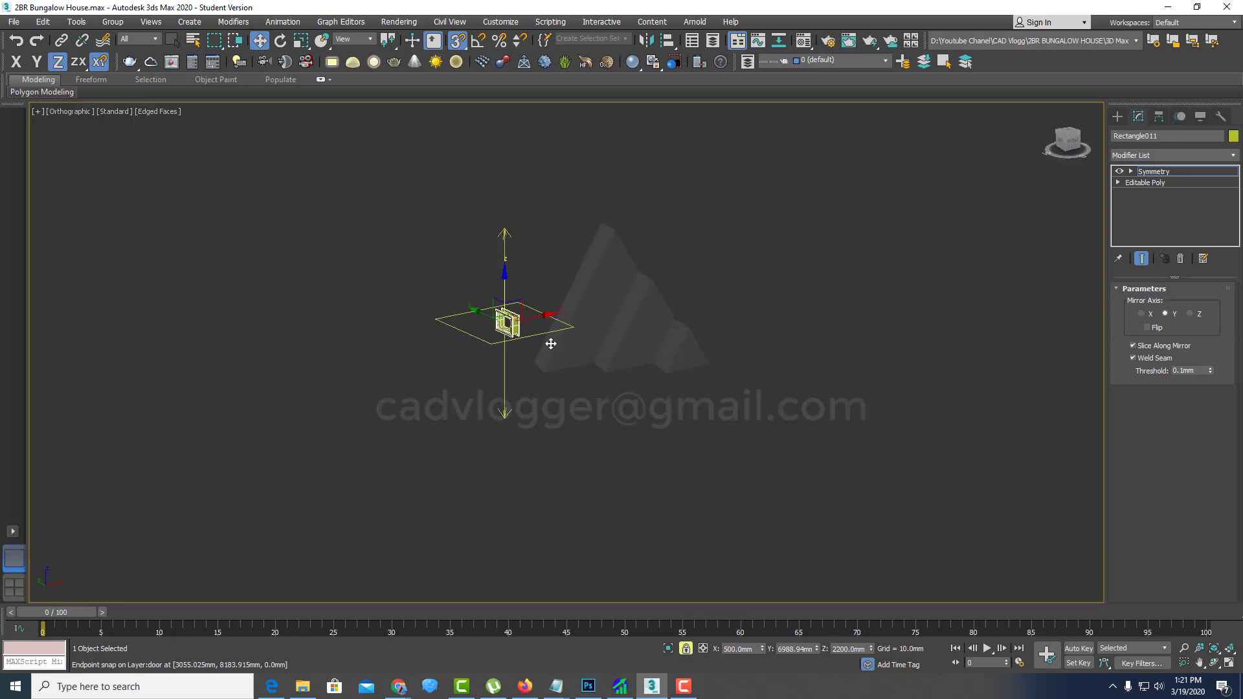
Step: Convert the frame with its Symmetry to an Editable Poly and end isolation
scroll(538, 312, "up", 3)
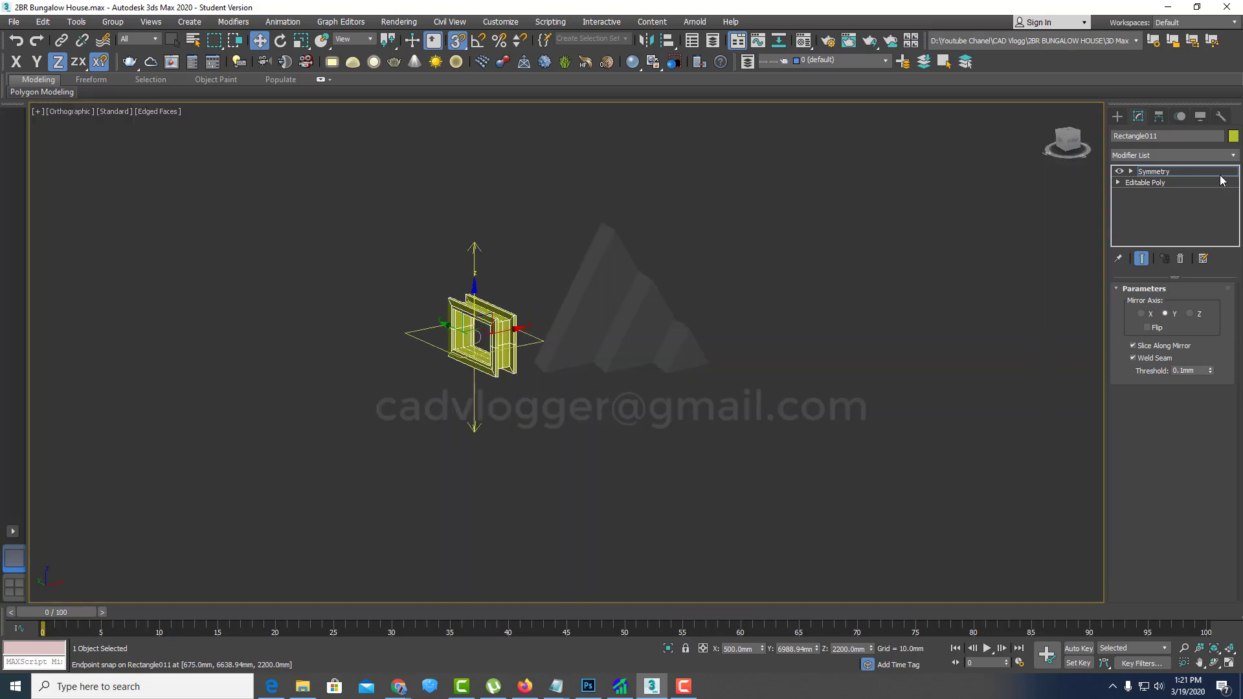
left_click(1214, 172)
key("1")
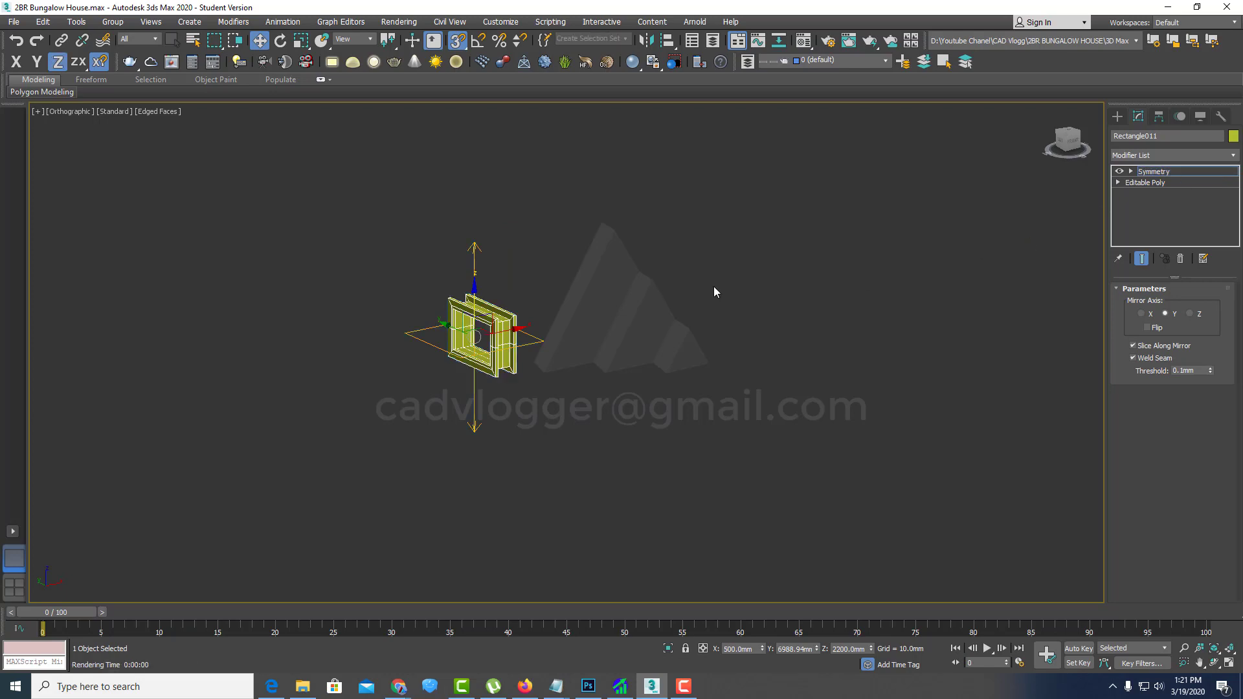
right_click(604, 272)
left_click(773, 424)
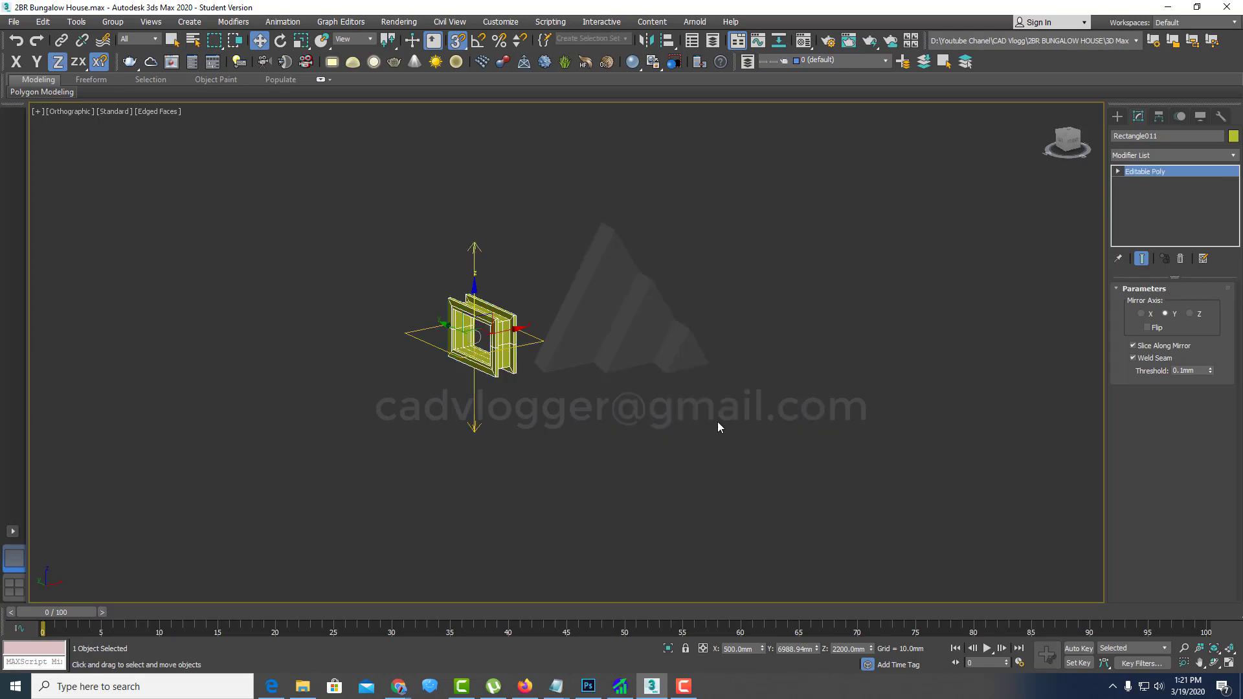
right_click(646, 336)
left_click(679, 329)
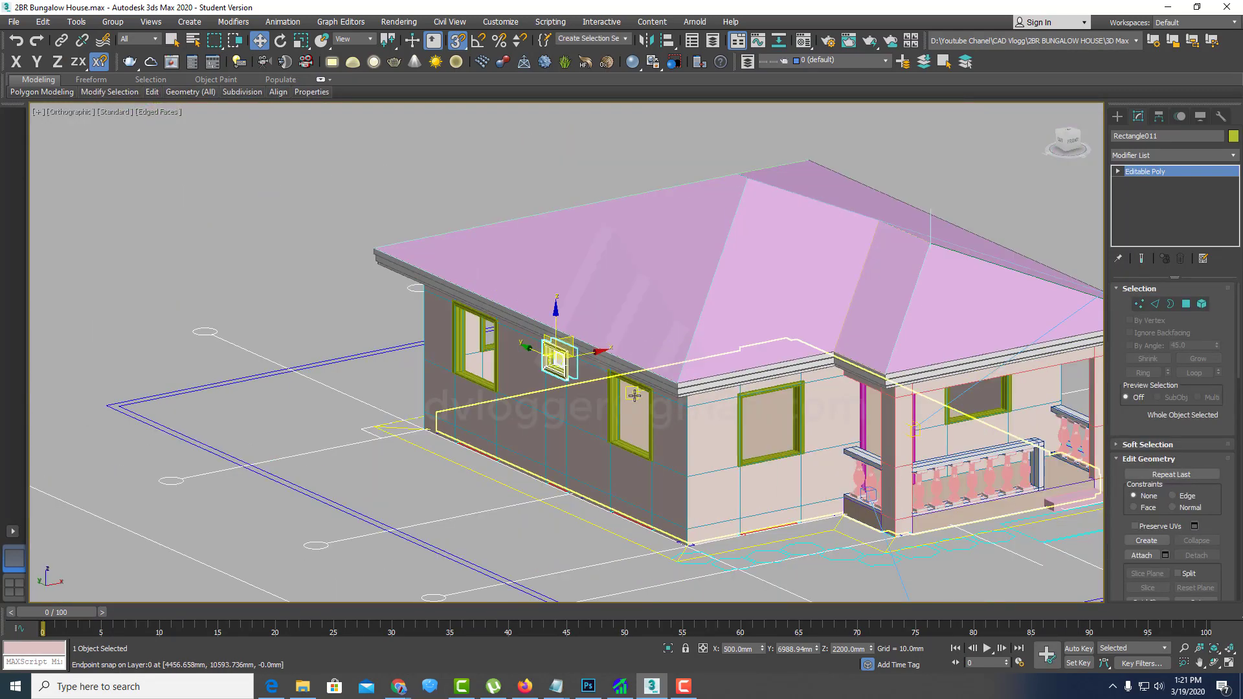
Step: Select the porch door frame, both porch window frames and the small side window frame
scroll(712, 427, "up", 2)
scroll(725, 434, "down", 4)
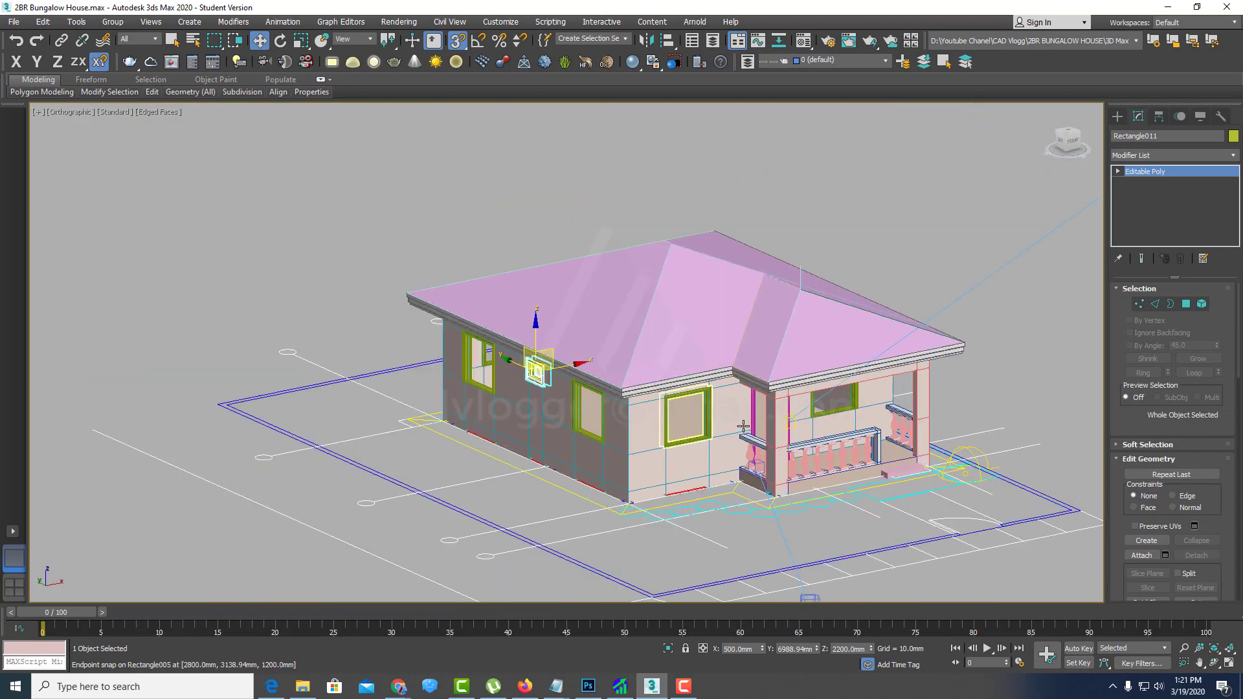
scroll(719, 434, "up", 2)
scroll(647, 435, "up", 2)
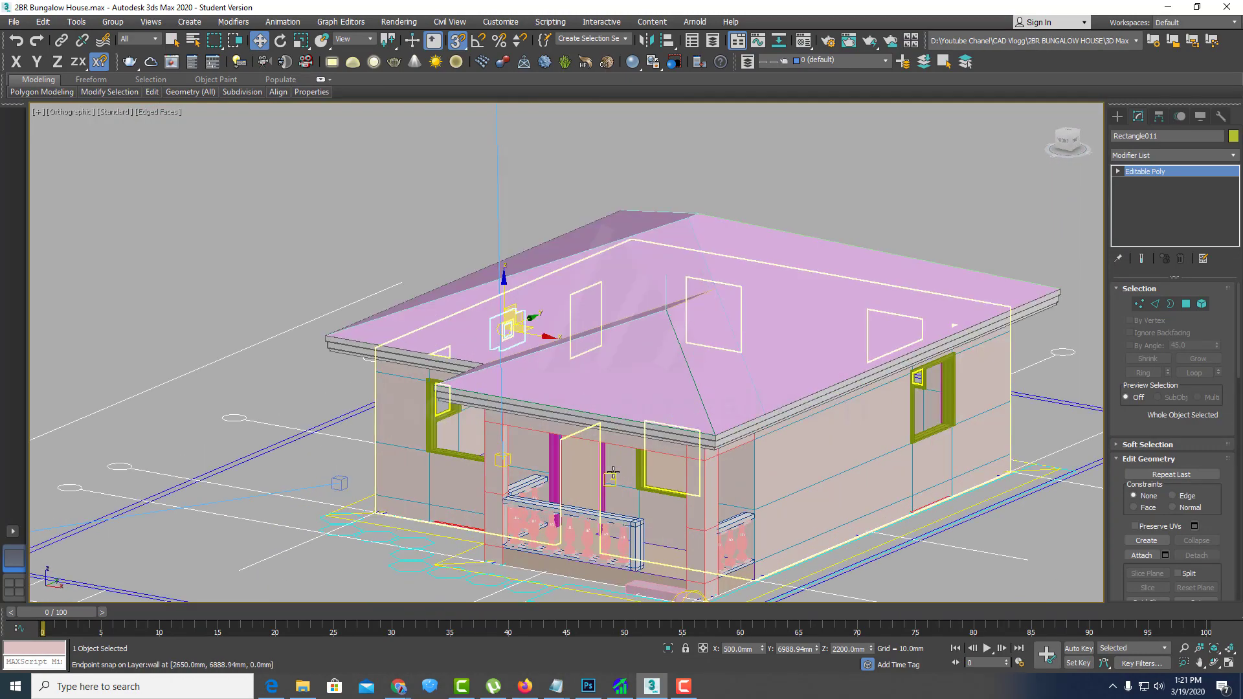
scroll(628, 436, "up", 4)
middle_click_drag(628, 436, 640, 408)
scroll(640, 406, "down", 2)
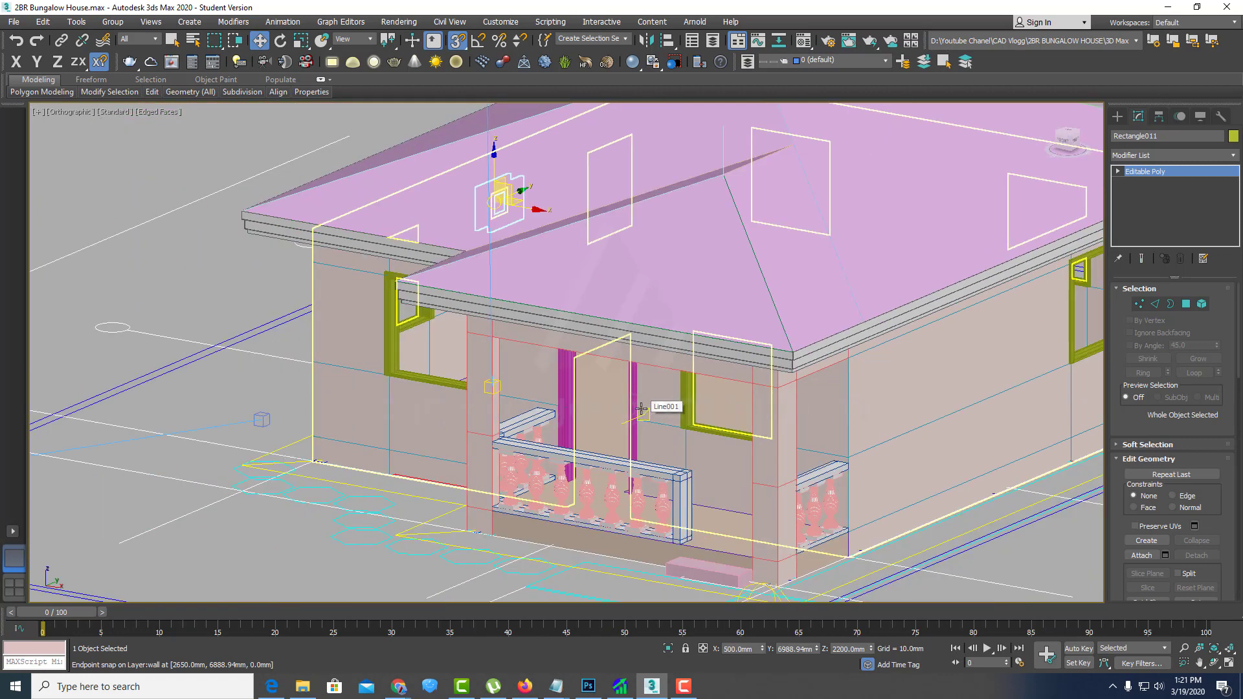
left_click(640, 411)
scroll(640, 411, "up", 2)
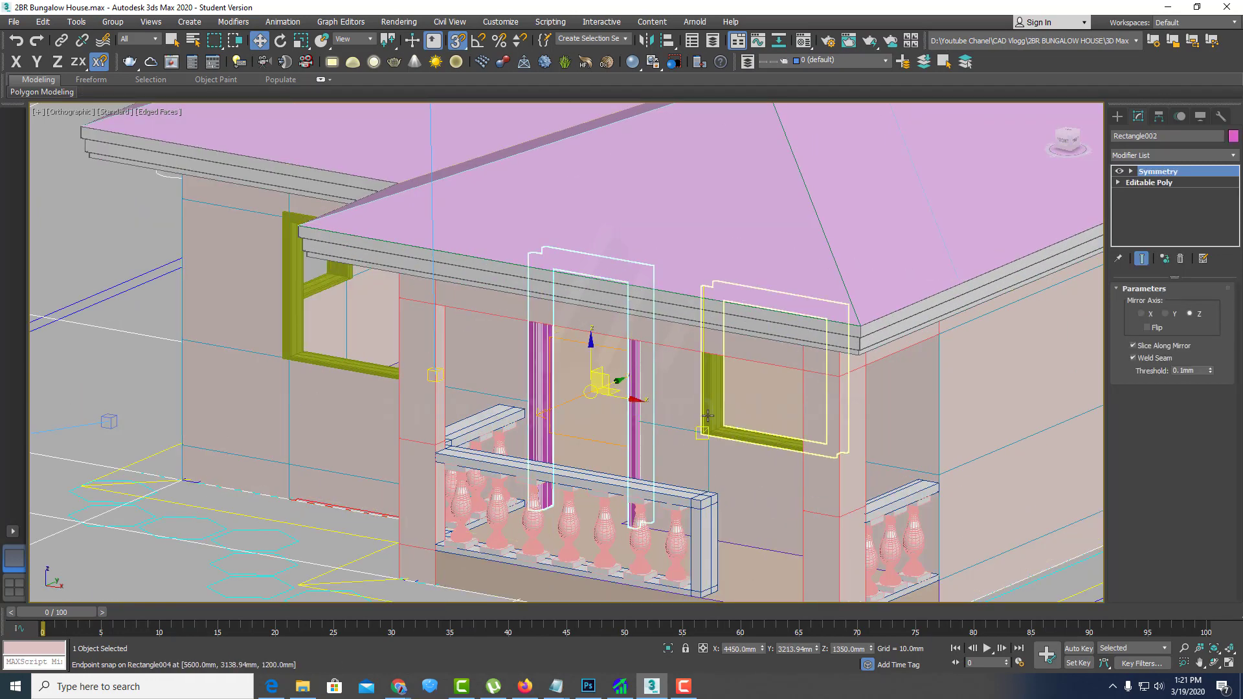
left_click(712, 394, "ctrl")
left_click(387, 375, "ctrl")
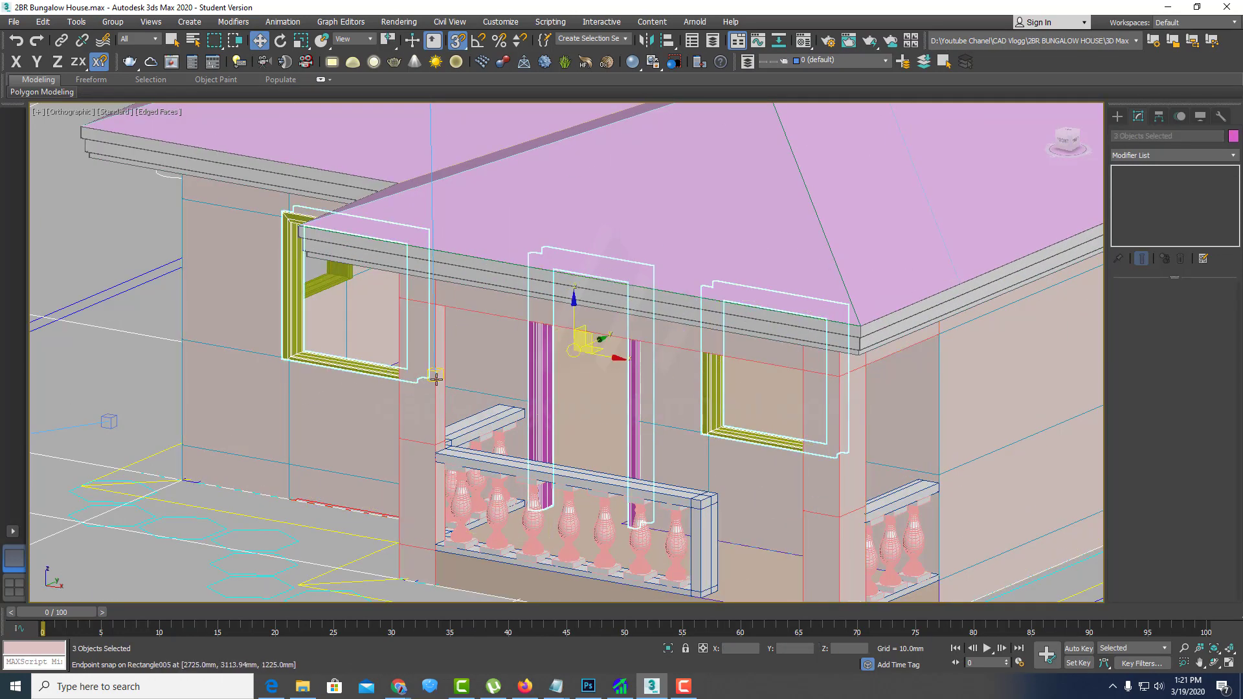
scroll(387, 375, "down", 5)
middle_click_drag(387, 375, 415, 433, "alt")
scroll(415, 433, "up", 5)
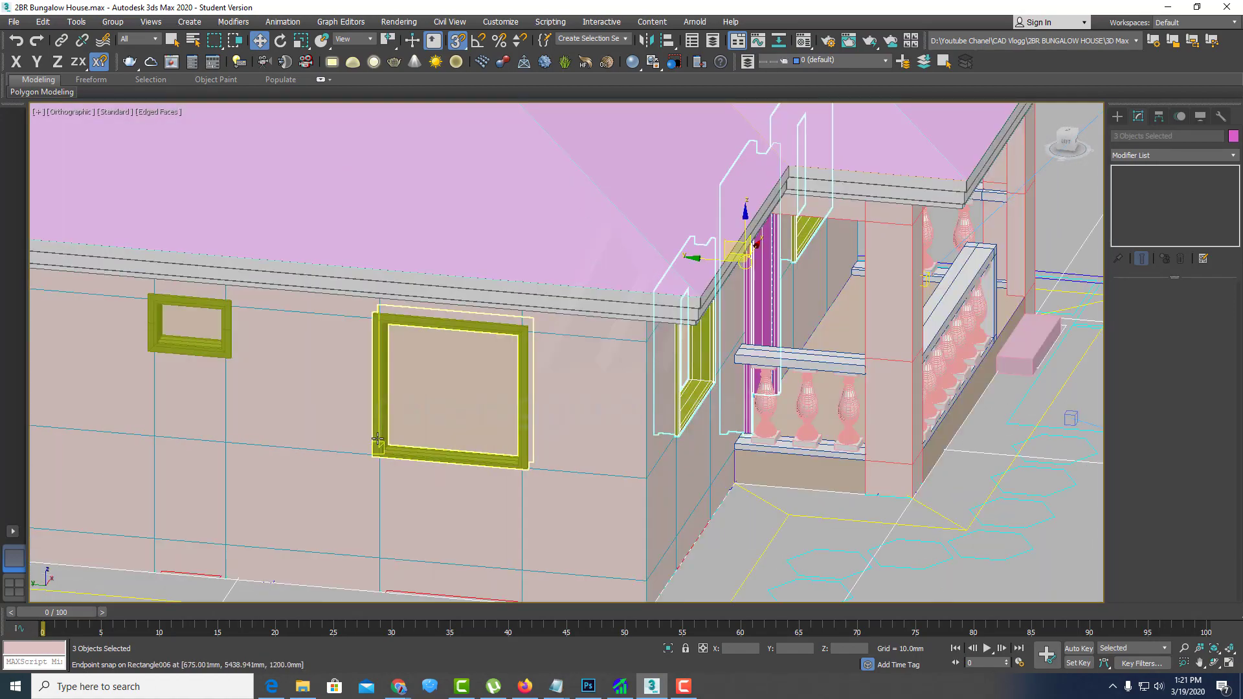
left_click(220, 350, "ctrl")
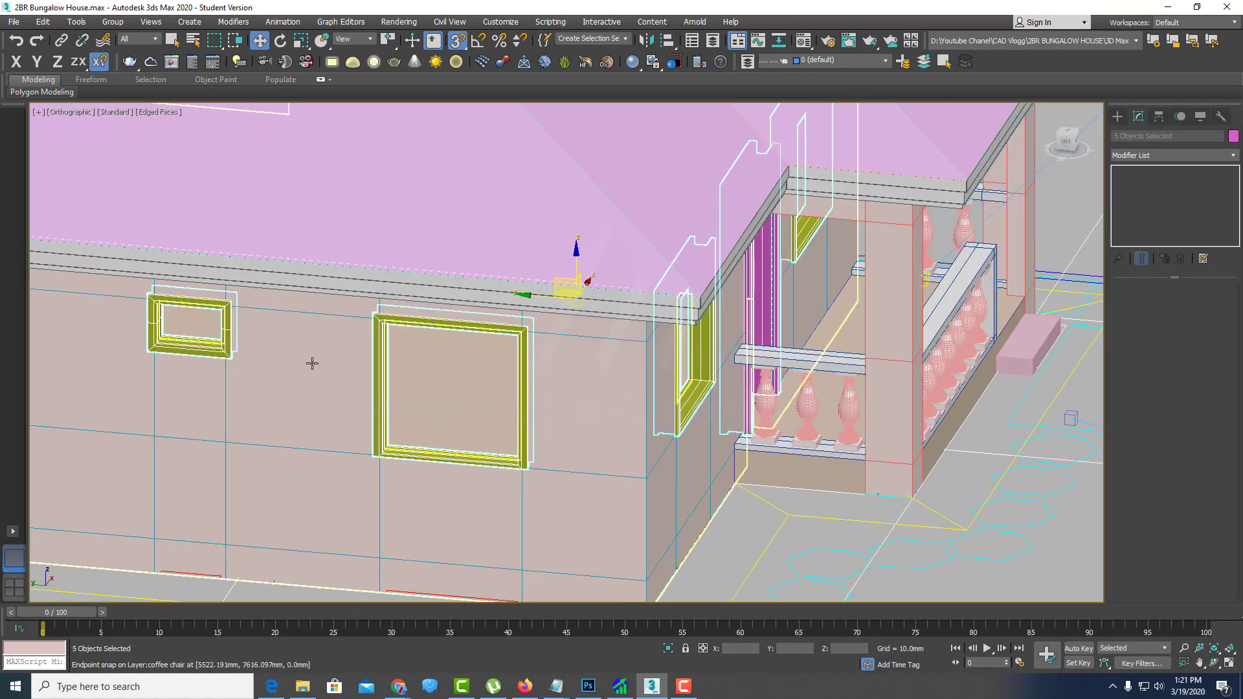
Step: Add the remaining side-wall window frames, green window frame and magenta door frame, reaching ten frames
scroll(311, 360, "down", 5)
middle_click_drag(311, 360, 401, 330, "alt")
scroll(406, 439, "up", 5)
left_click(405, 439, "ctrl")
scroll(405, 439, "up", 2)
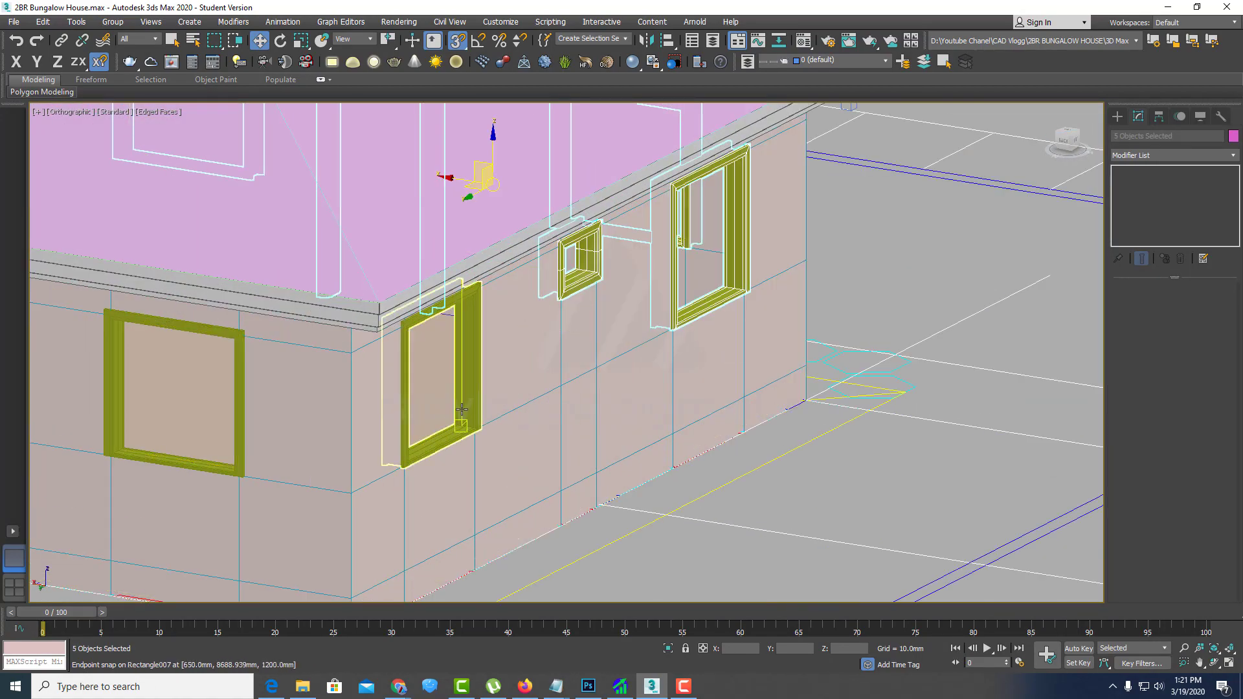
left_click(405, 439, "ctrl")
left_click(212, 384, "ctrl")
scroll(212, 384, "down", 3)
scroll(212, 384, "down", 3)
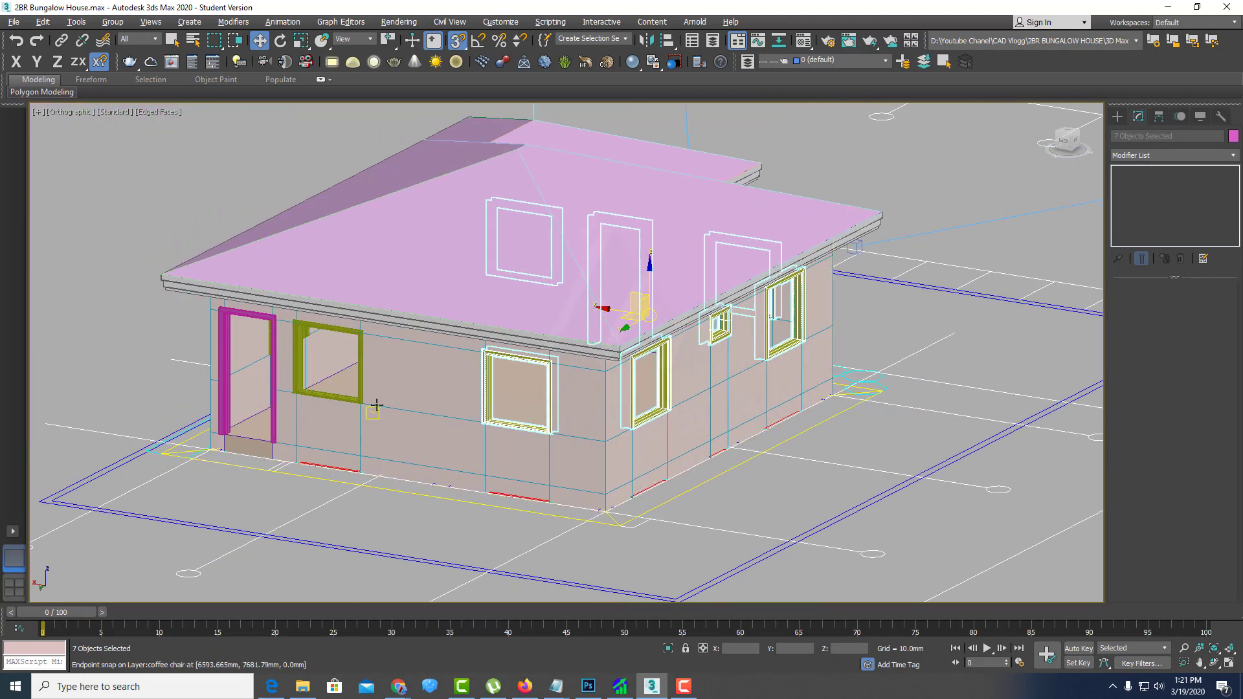
middle_click_drag(375, 397, 648, 414, "alt")
scroll(754, 425, "up", 5)
left_click(785, 408, "ctrl")
scroll(632, 391, "down", 1)
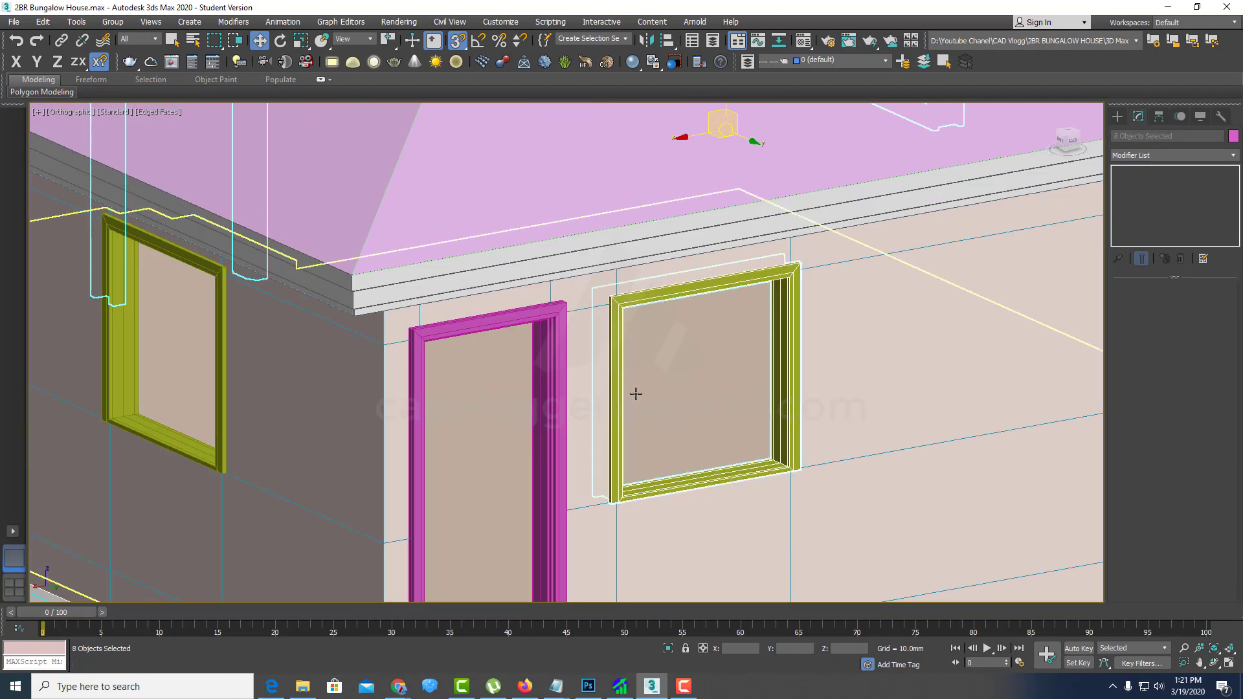
left_click(552, 360, "ctrl")
scroll(453, 389, "down", 5)
middle_click_drag(453, 389, 647, 391, "alt")
scroll(790, 382, "up", 5)
left_click(817, 387, "ctrl")
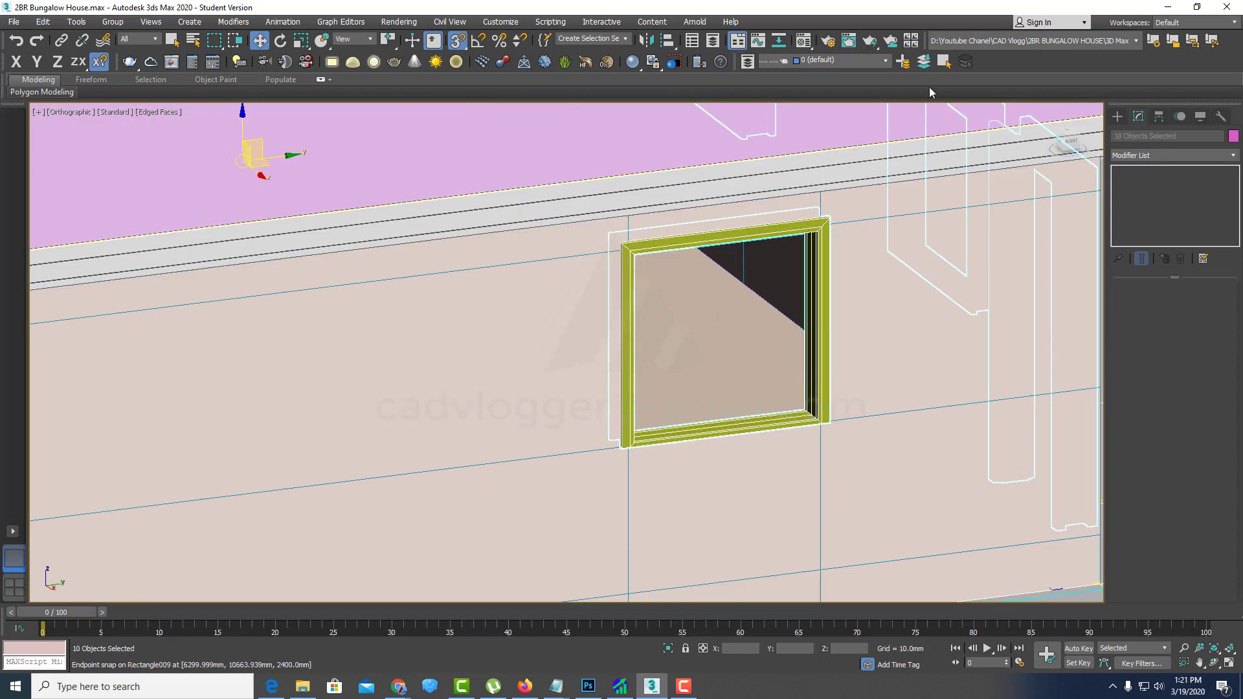
Step: Place the ten frames on a new current '3D door & Window' layer and orbit to the porch doorway
left_click(904, 61)
type("3D door & Window")
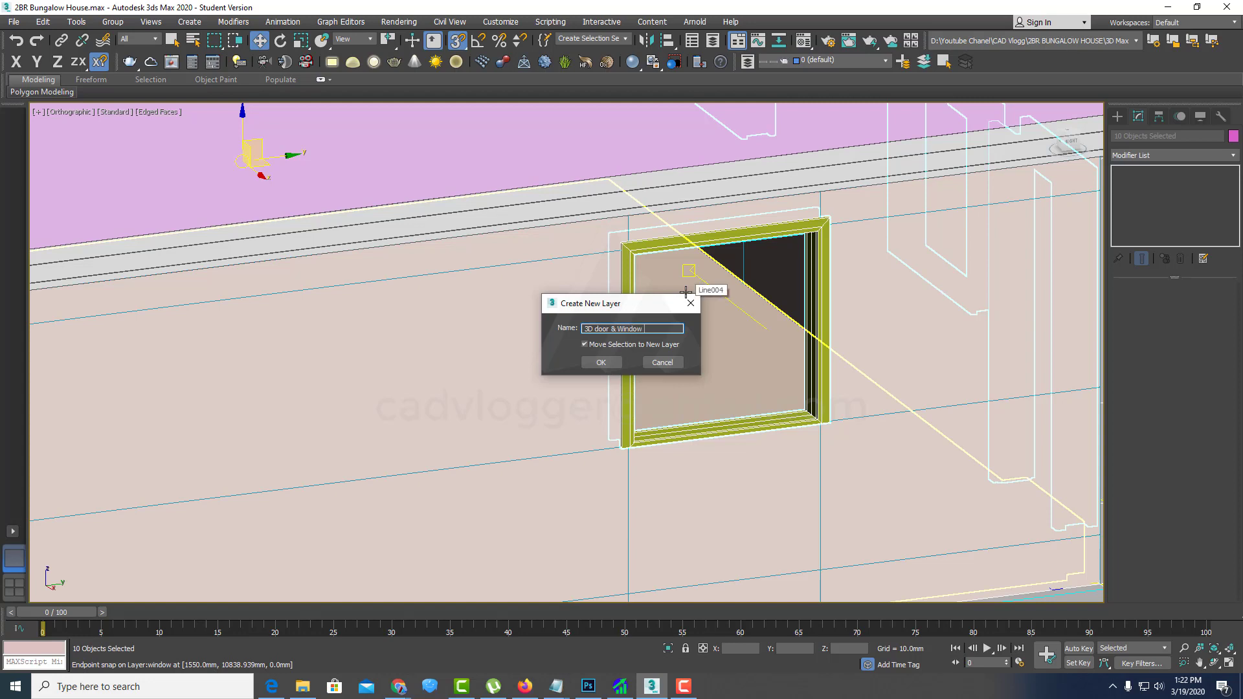
left_click(601, 361)
scroll(744, 285, "down", 5)
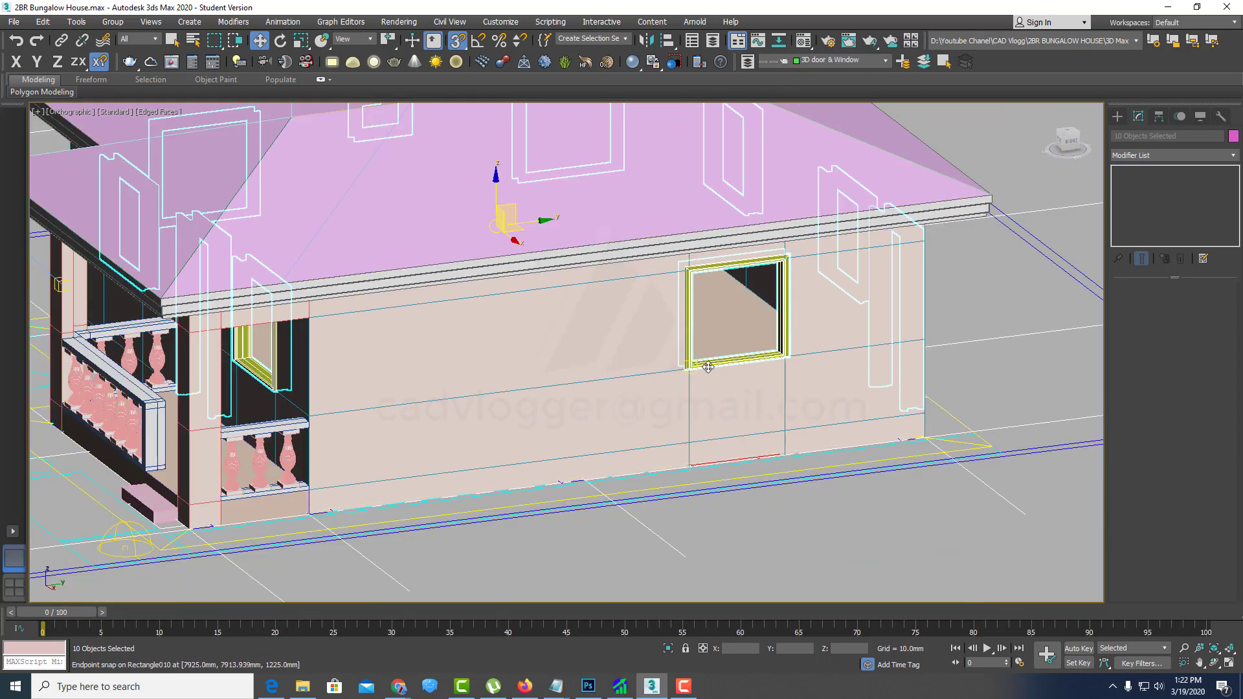
scroll(708, 367, "down", 5)
mouse_move(708, 367)
middle_mouse_down("alt")
mouse_move(611, 402)
mouse_move(840, 397)
mouse_move(873, 437)
middle_mouse_up("alt")
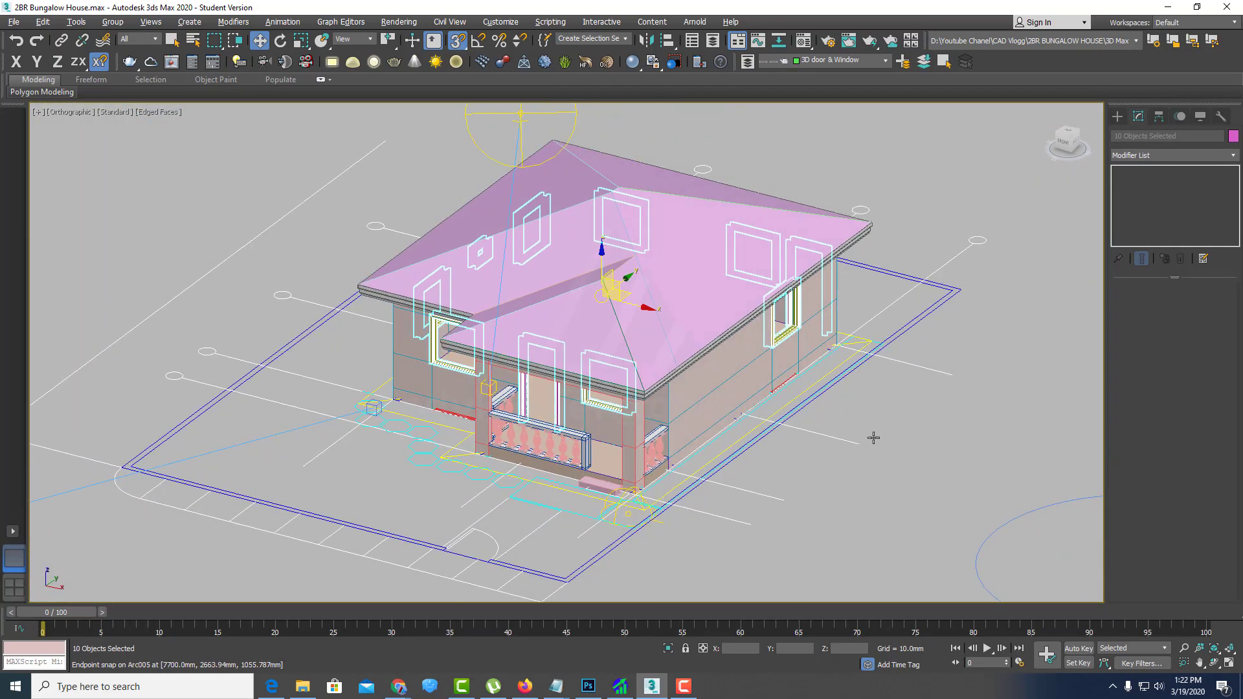
left_click(554, 390)
scroll(554, 390, "up", 4)
Step: Select door frame Rectangle002, hide everything else, and tilt the view to inspect it
scroll(554, 390, "up", 1)
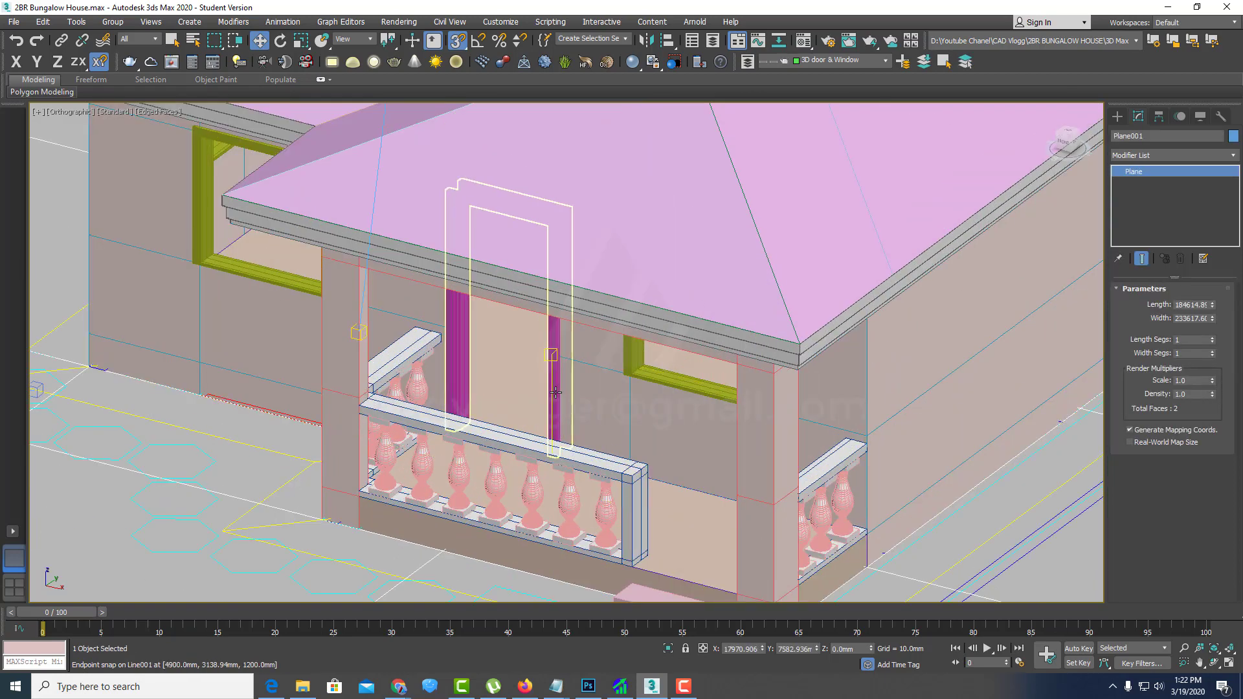
left_click(554, 391)
scroll(554, 390, "down", 3)
right_click(550, 357)
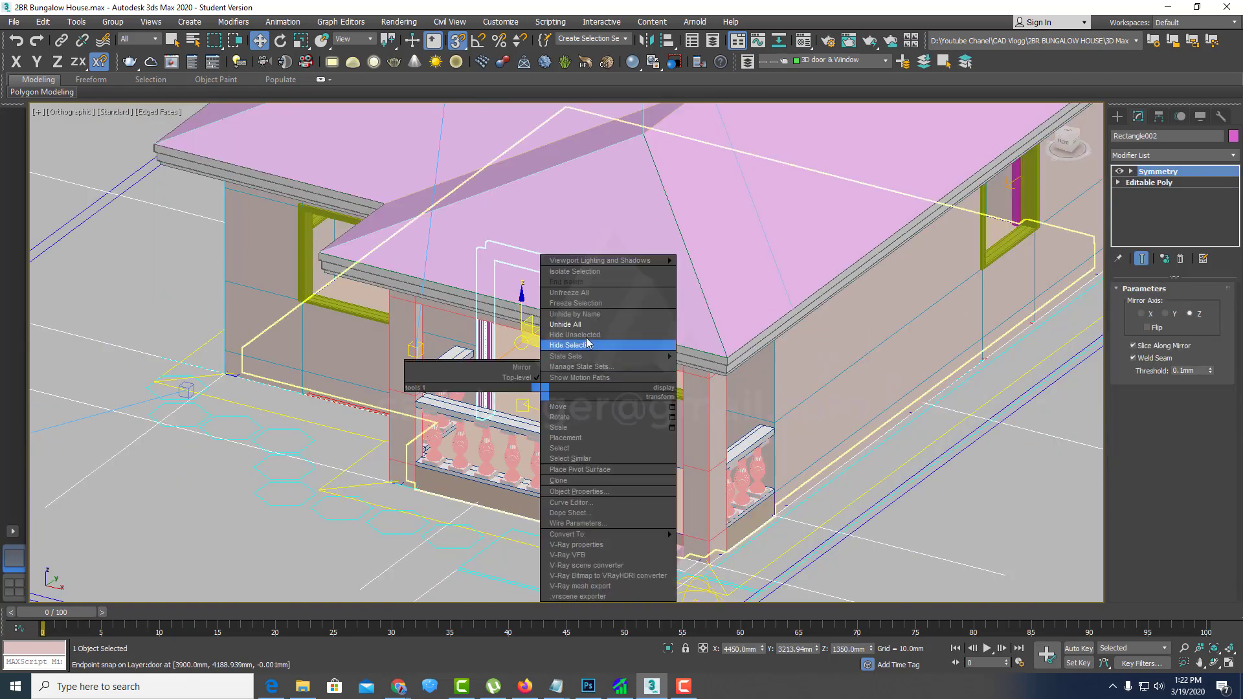
left_click(558, 343)
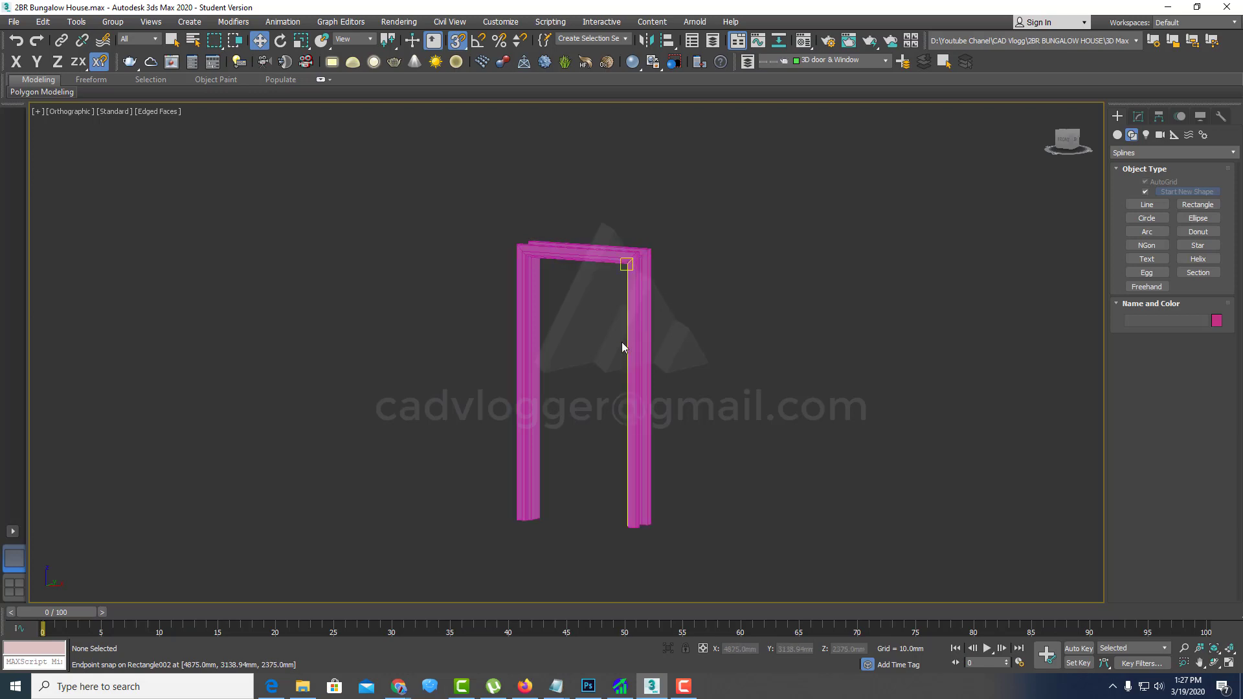
mouse_move(615, 333)
middle_mouse_down("alt")
mouse_move(620, 408)
mouse_move(626, 308)
middle_mouse_up("alt")
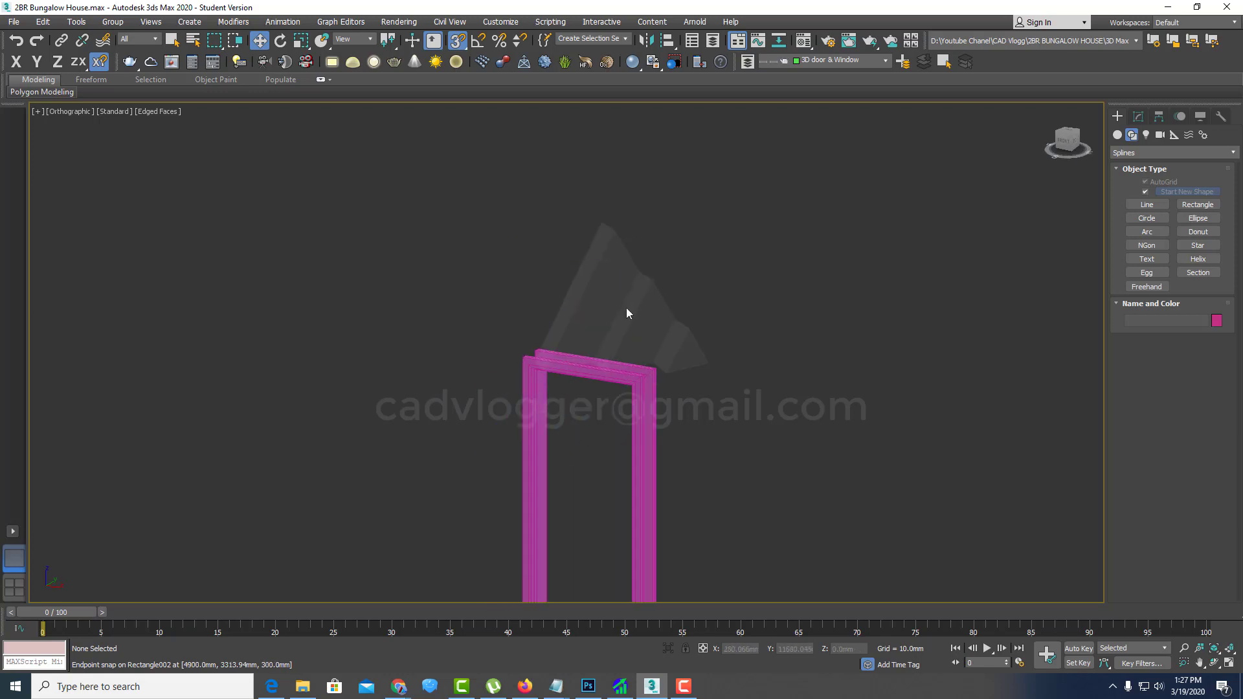
scroll(606, 440, "down", 2)
scroll(643, 371, "up", 4)
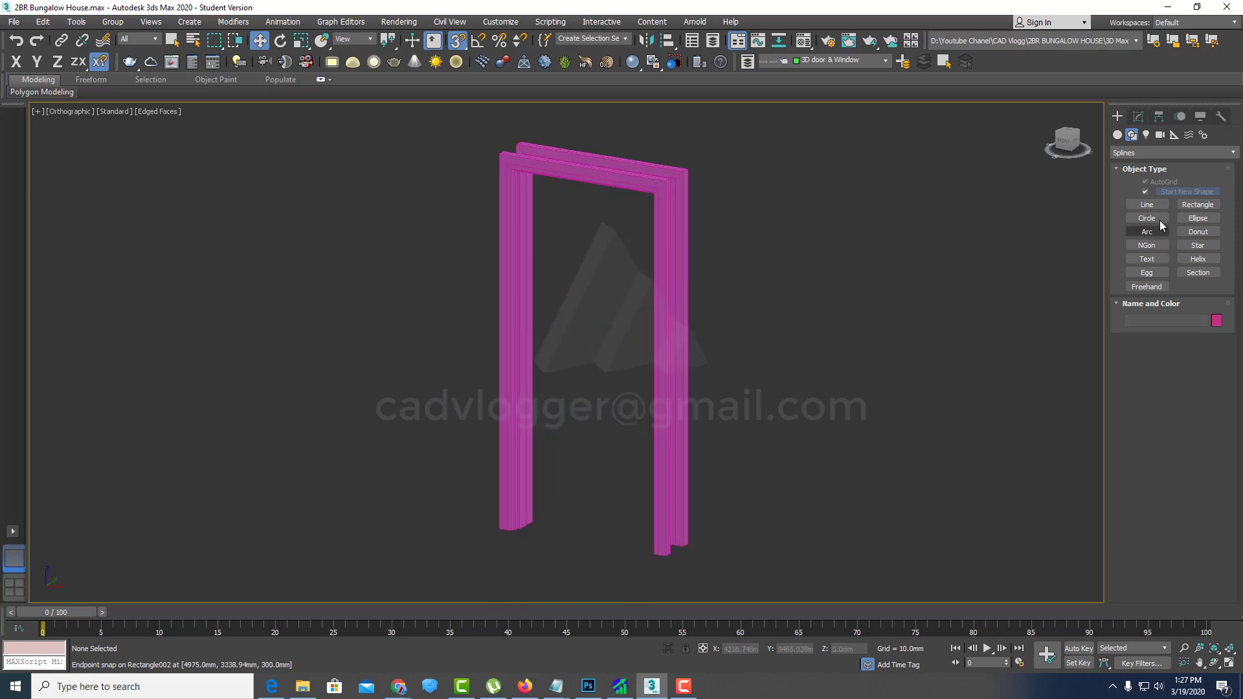
Step: Start a Line shape with AutoGrid off, cancelling a first attempt at the post base
left_click(1151, 206)
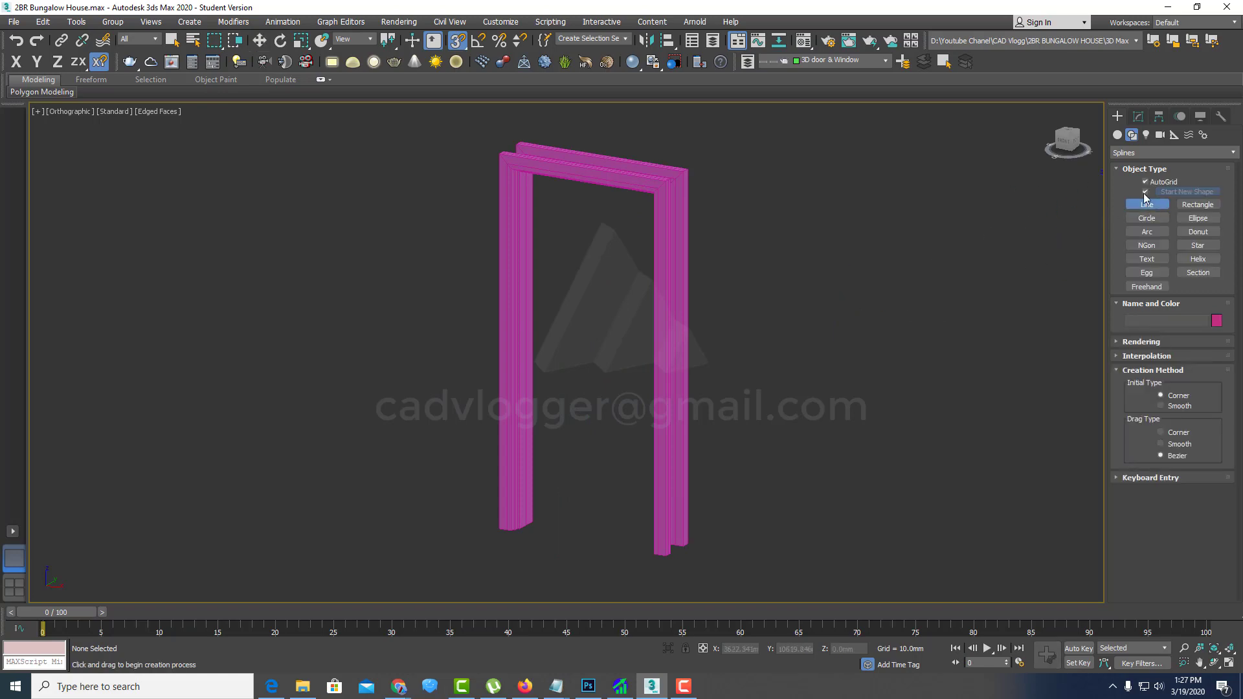
left_click(1161, 185)
scroll(517, 511, "up", 4)
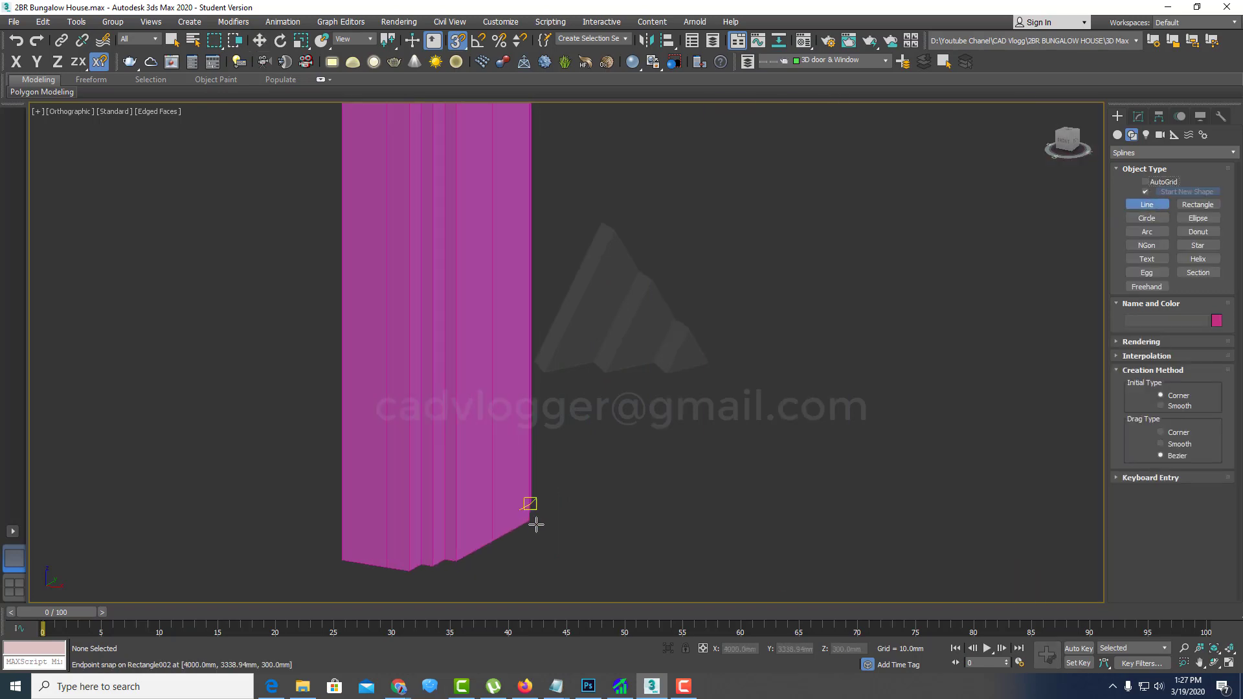
left_click(503, 529)
right_click(503, 529)
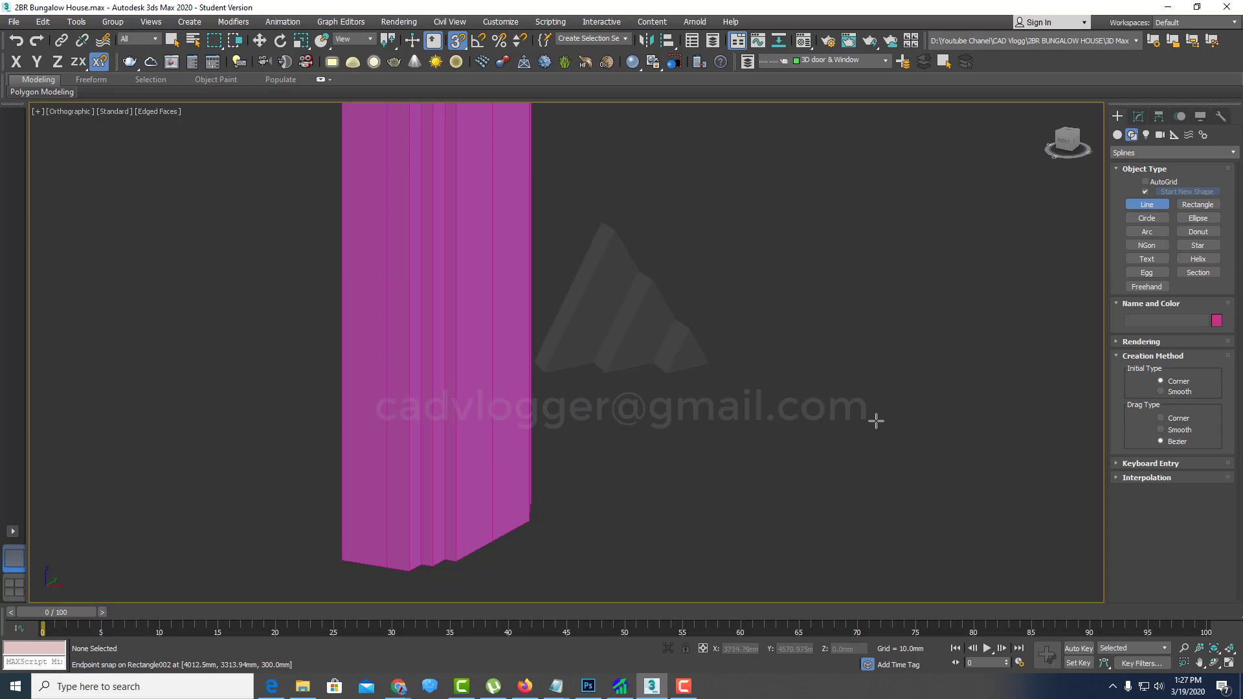
Step: With Corner drag type, draw Line018 across the door frame's base and bring up its Modifier List
left_click(1160, 418)
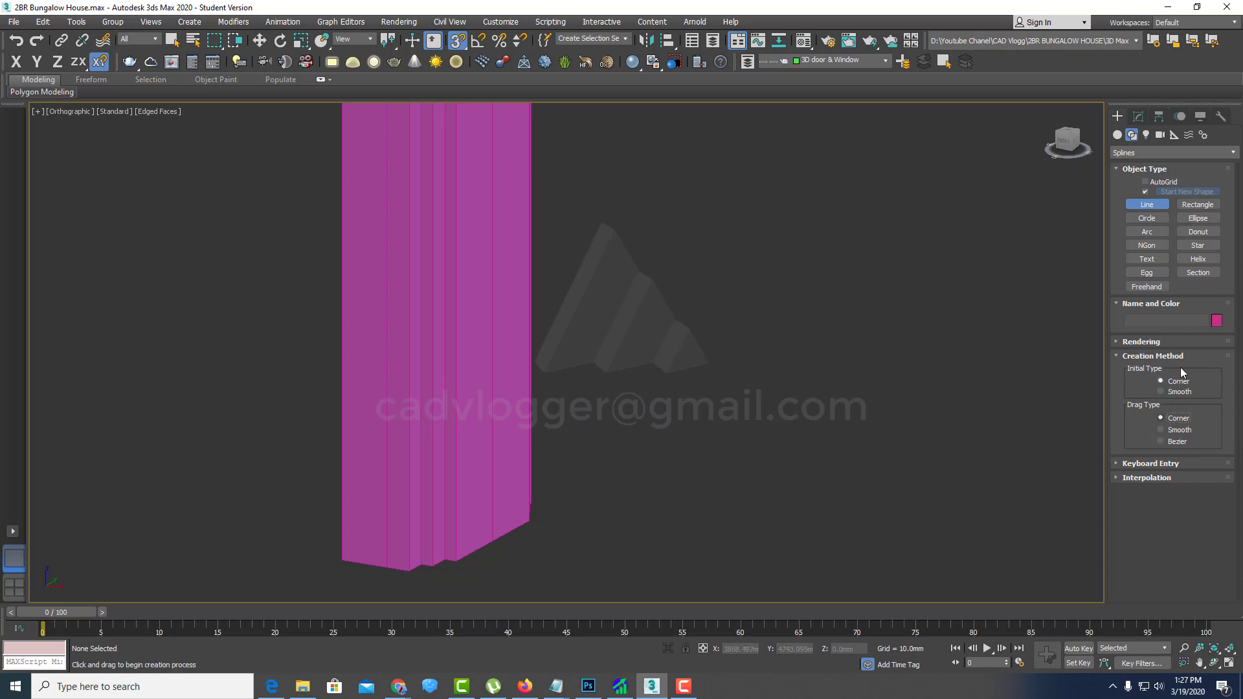
left_click(499, 523)
scroll(505, 514, "down", 3)
mouse_move(505, 514)
middle_mouse_down()
mouse_move(657, 541)
mouse_move(738, 483)
middle_mouse_up()
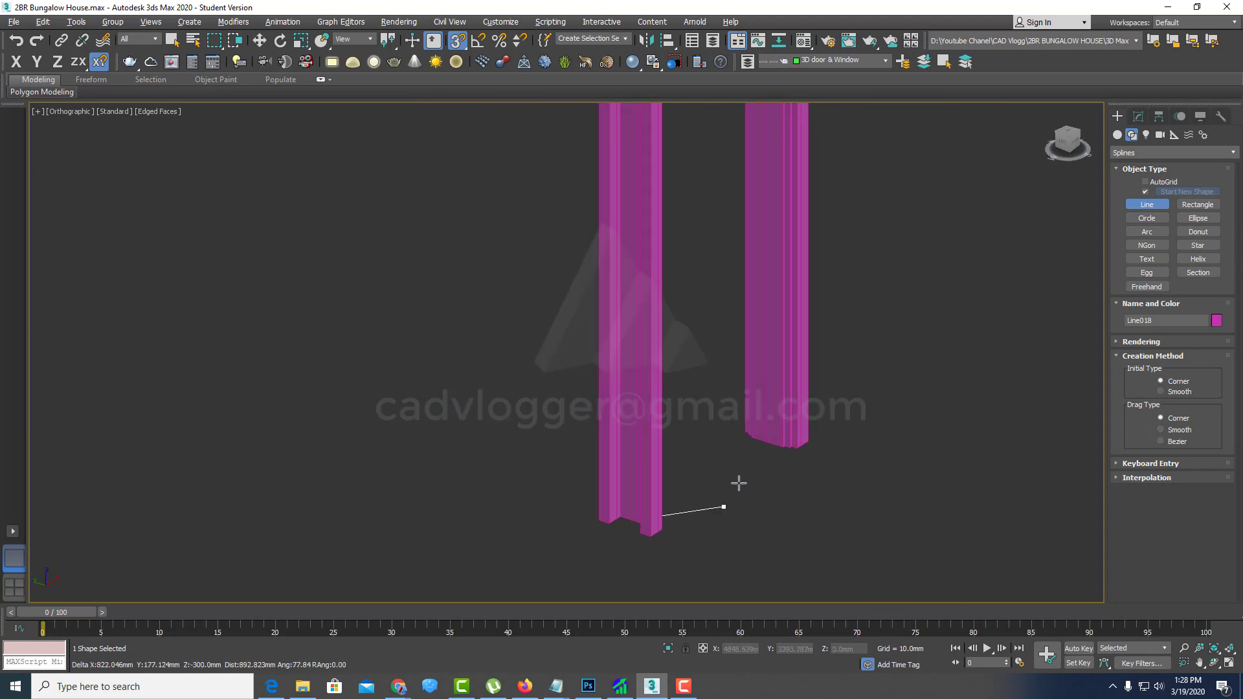
scroll(738, 483, "up", 5)
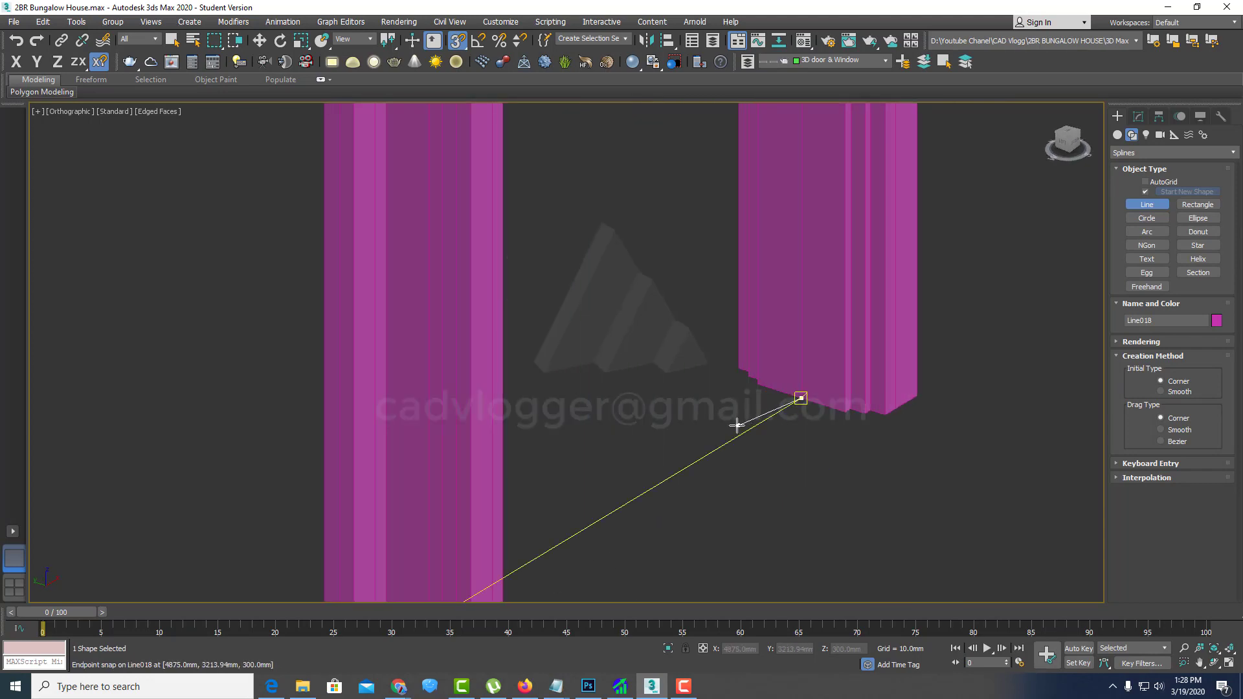
scroll(737, 425, "down", 3)
scroll(741, 425, "down", 3)
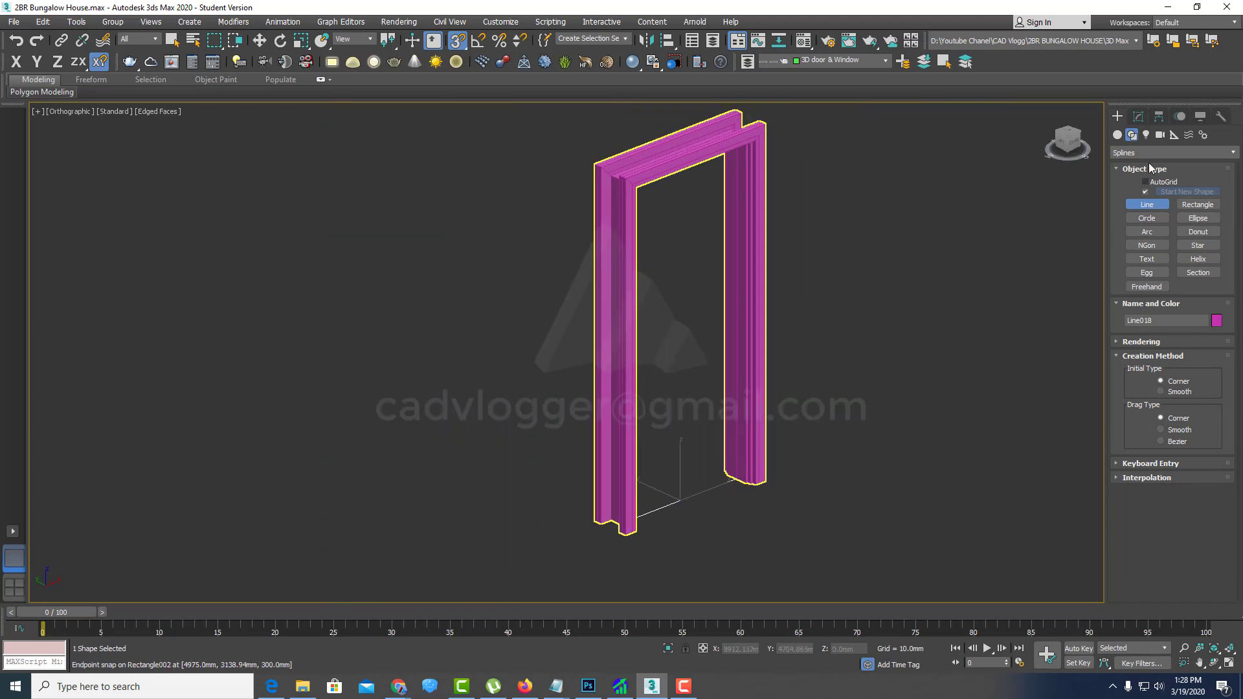
left_click(1138, 116)
left_click(1197, 154)
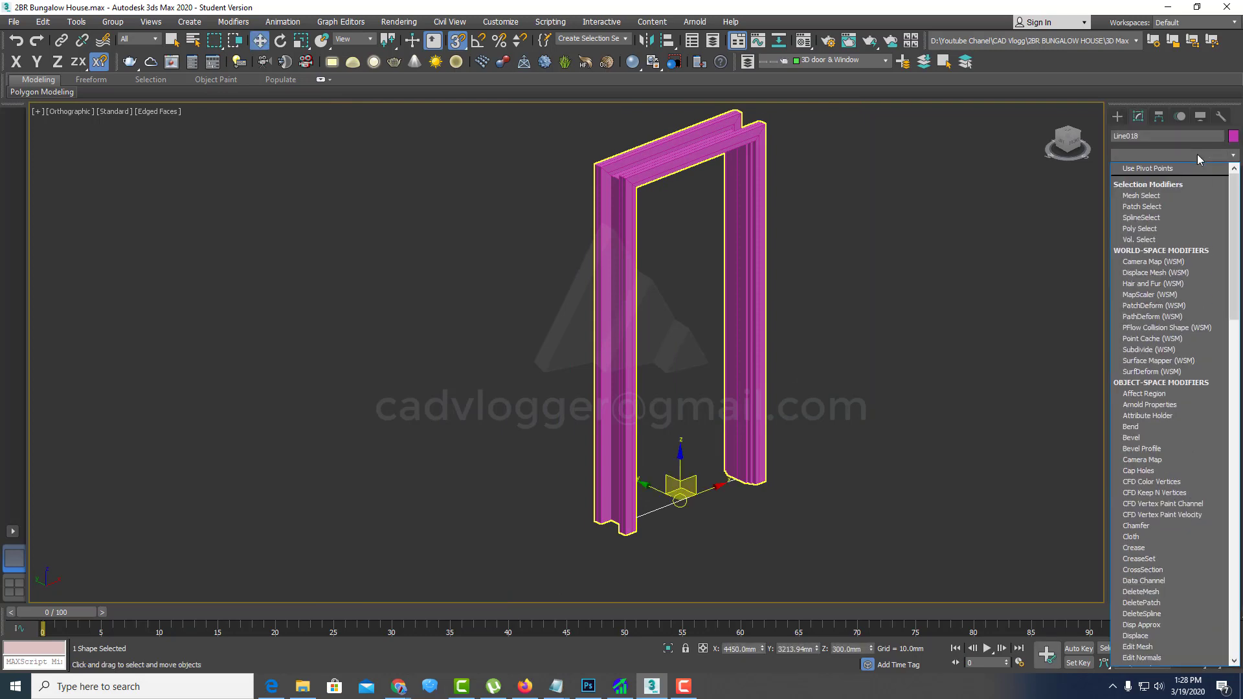
Step: Add an Extrude modifier to the doorway line and orbit around the door frame
key("e")
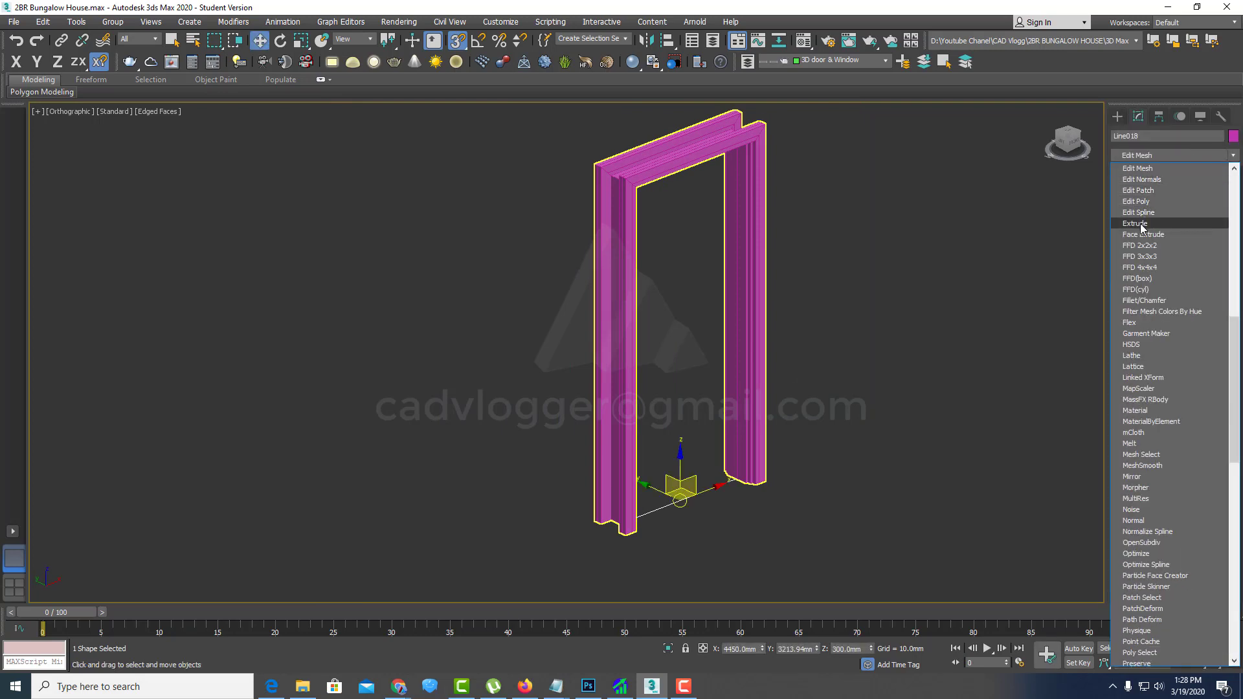
left_click(1139, 224)
scroll(717, 407, "down", 2)
scroll(716, 406, "down", 2)
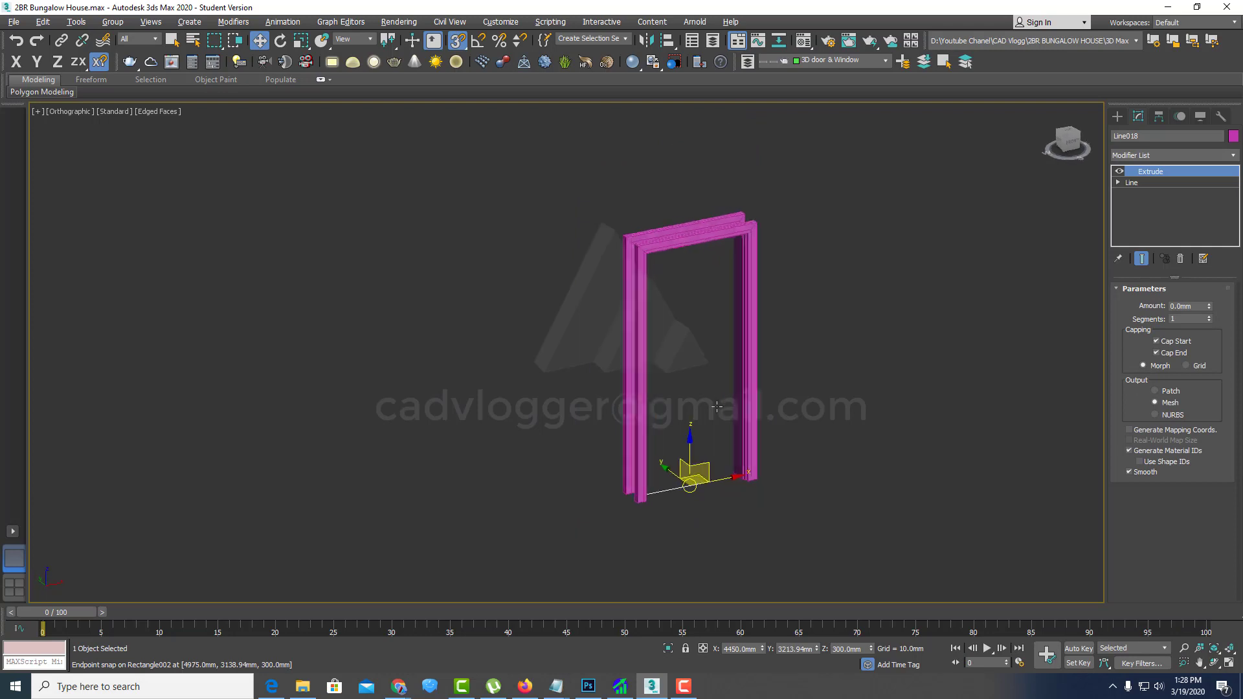
middle_click_drag(716, 407, 635, 365, "alt")
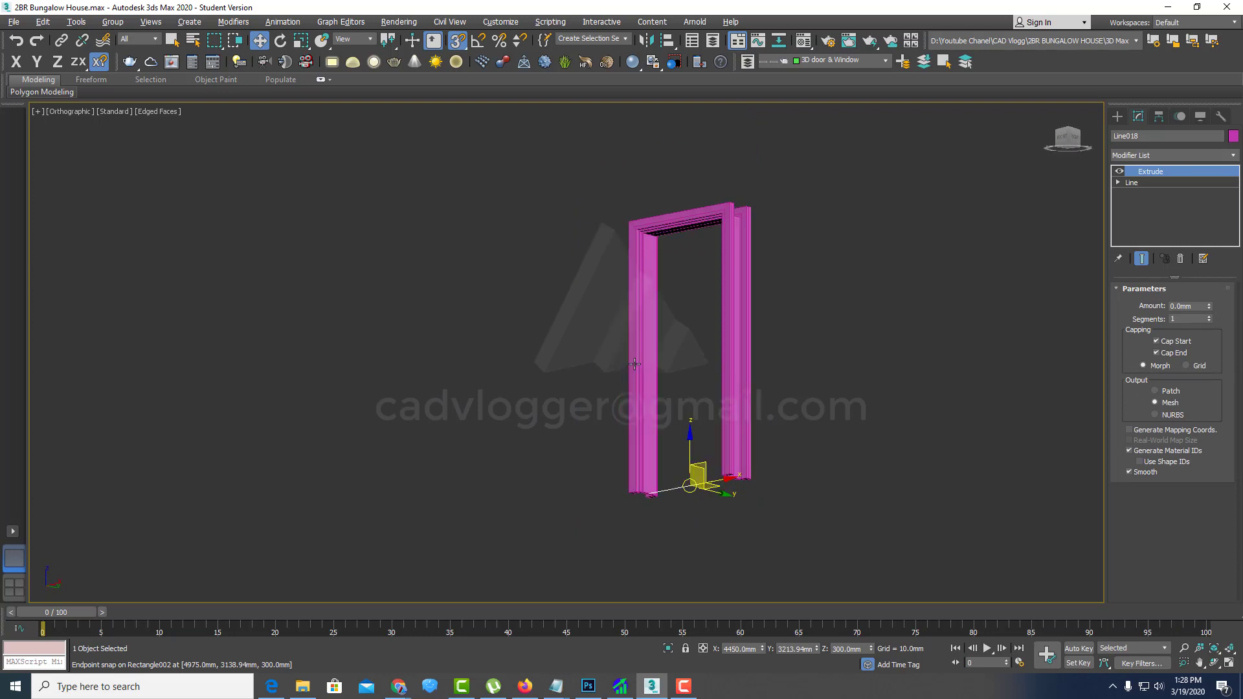
scroll(634, 364, "up", 1)
scroll(696, 385, "up", 3)
scroll(696, 386, "down", 3)
scroll(703, 391, "up", 1)
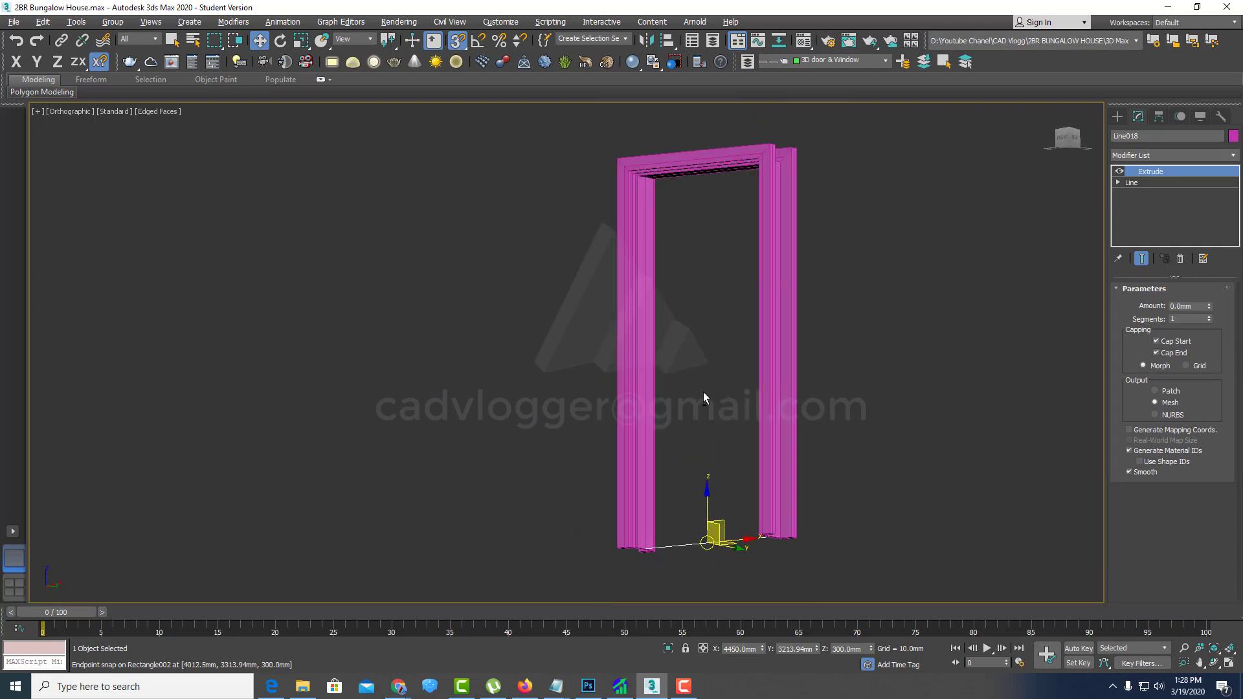
mouse_move(704, 393)
middle_mouse_down("alt")
mouse_move(682, 407)
mouse_move(701, 404)
middle_mouse_up("alt")
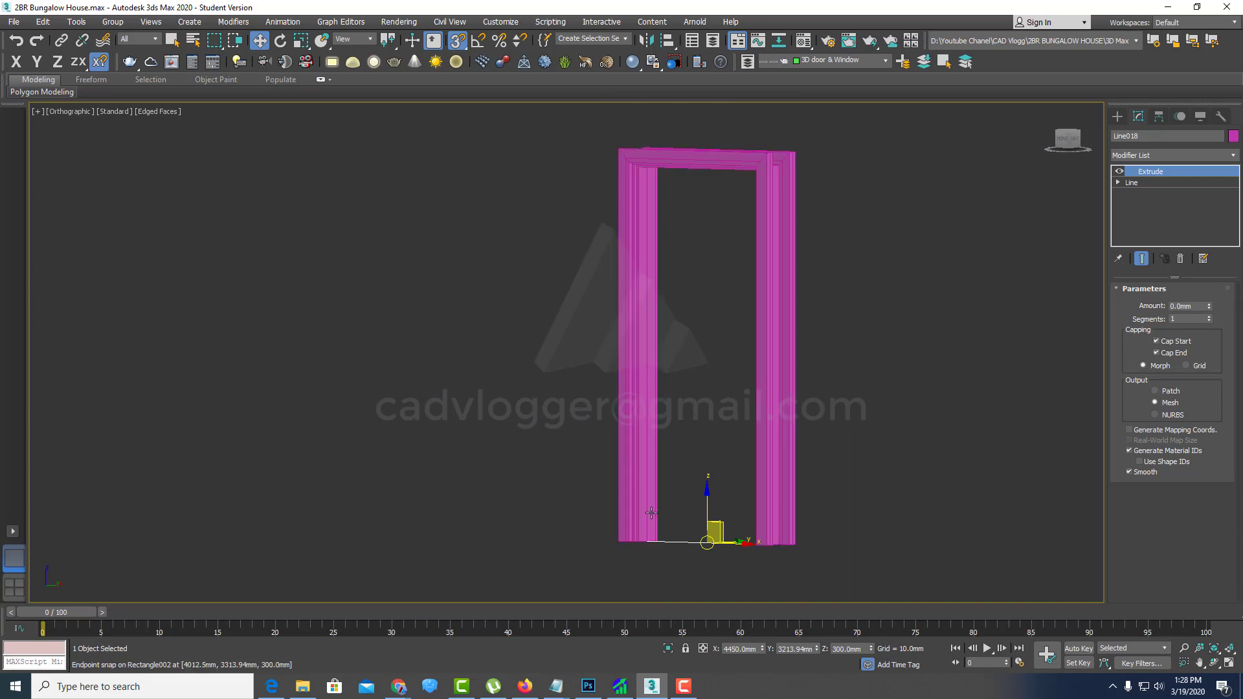
mouse_move(651, 512)
middle_mouse_down("alt")
mouse_move(675, 520)
mouse_move(608, 466)
mouse_move(558, 532)
middle_mouse_up("alt")
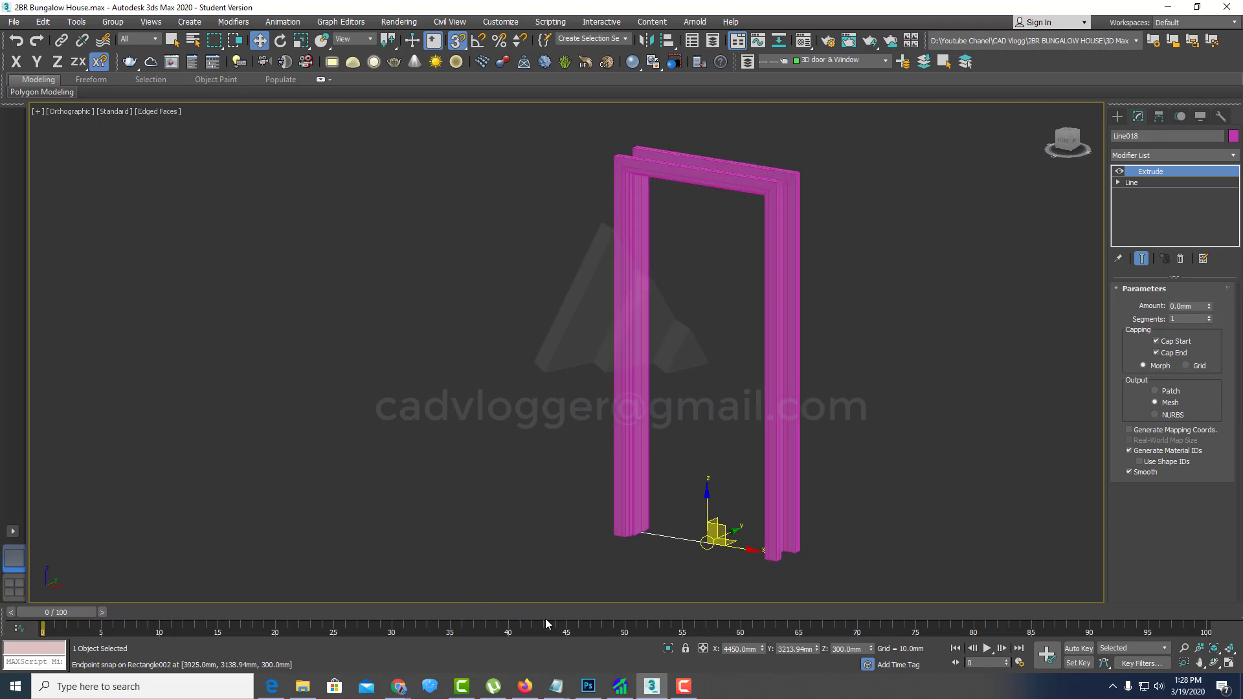
middle_click_drag(674, 537, 667, 532, "alt")
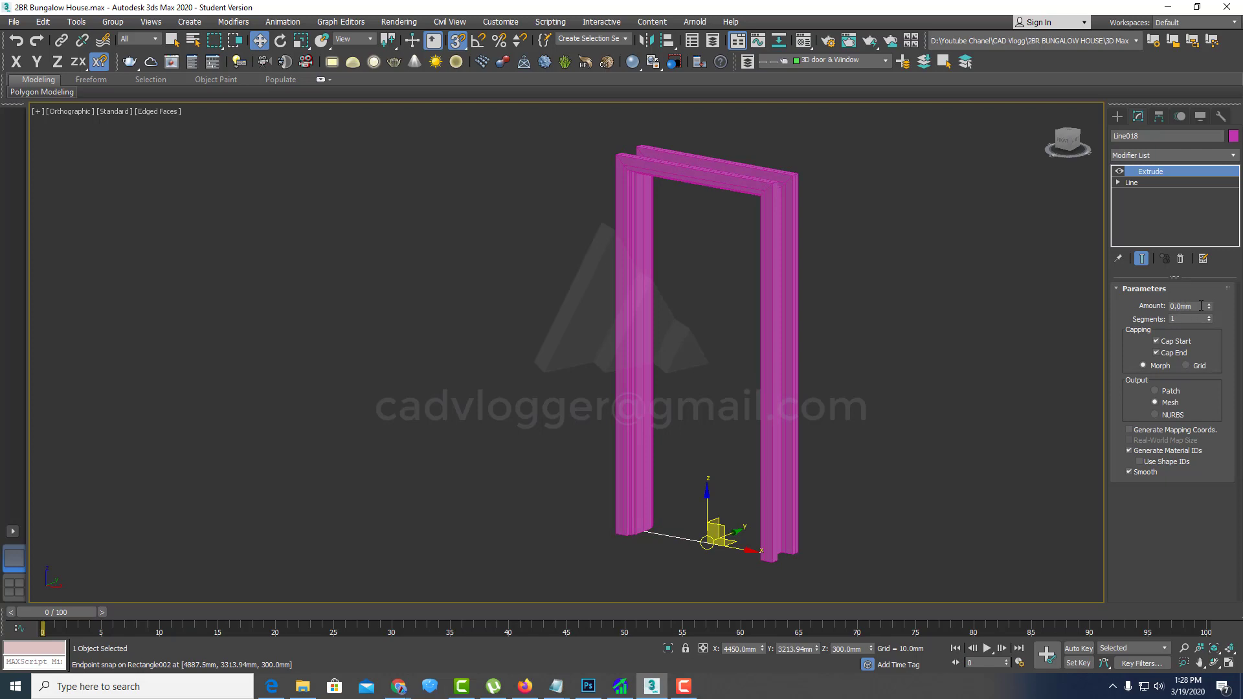
Step: Set the extrusion Amount to 2075 mm and settle on a near-frontal door view
type("2075")
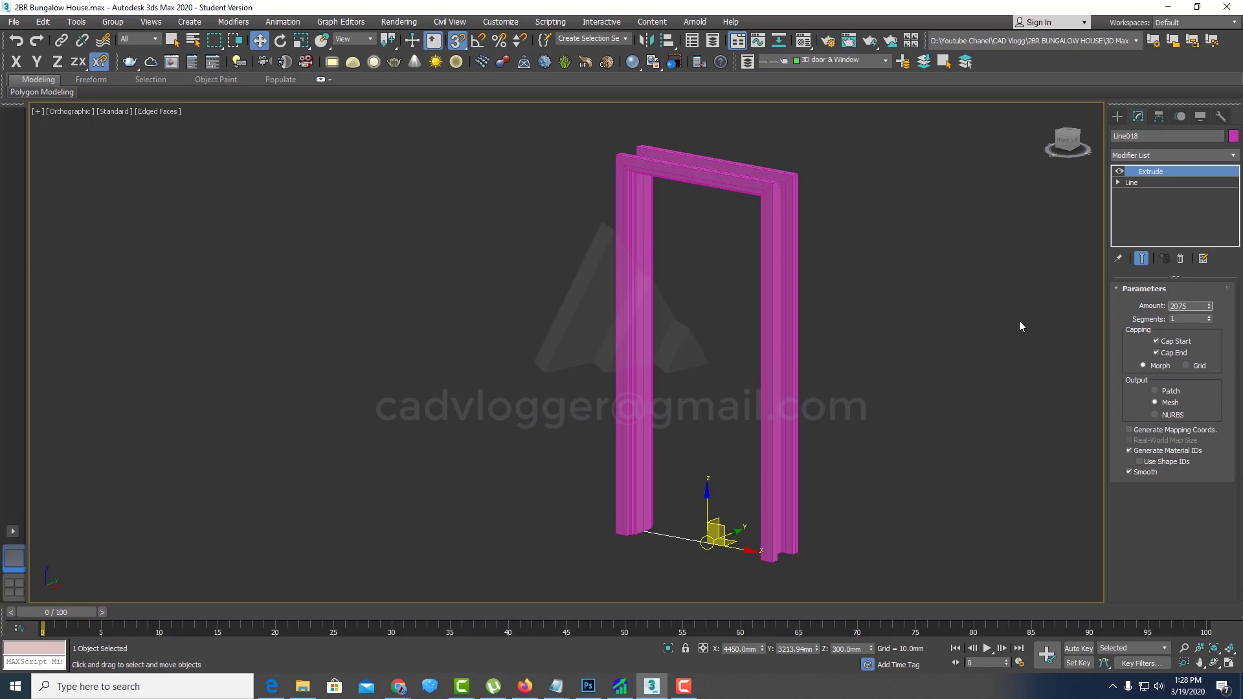
key("Return")
middle_click_drag(706, 247, 652, 202, "alt")
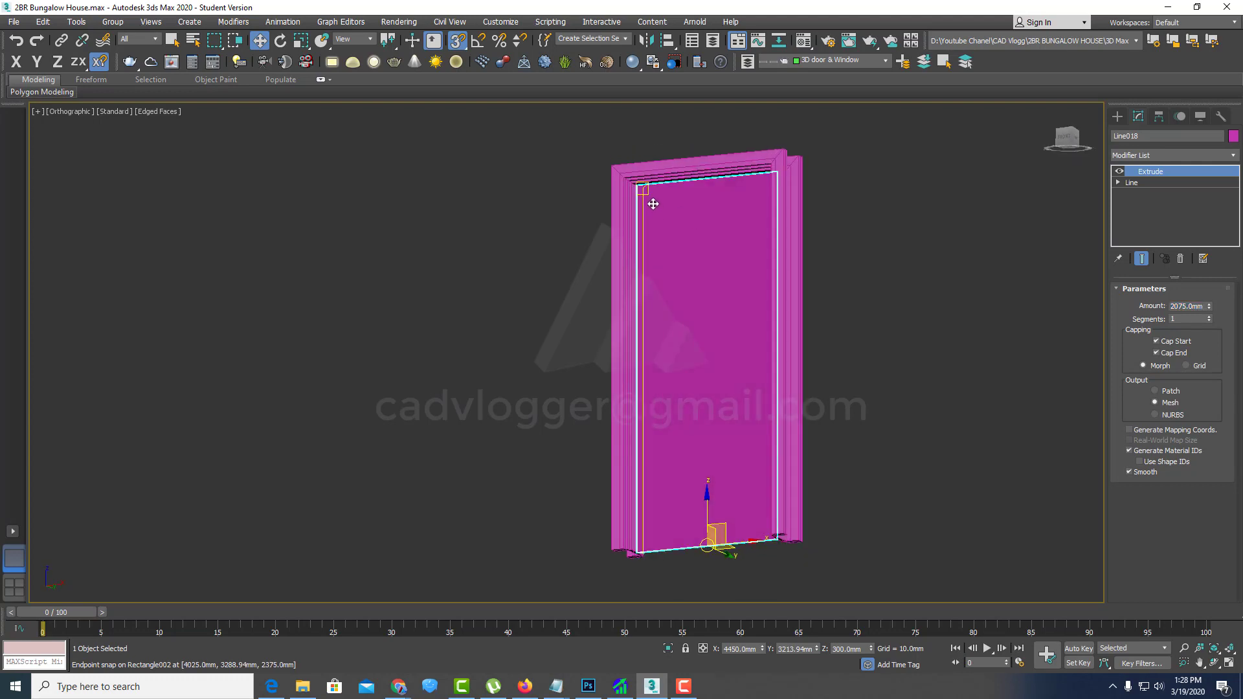
scroll(616, 138, "up", 5)
scroll(604, 167, "up", 2)
scroll(605, 167, "down", 10)
mouse_move(605, 167)
middle_mouse_down("alt")
mouse_move(649, 291)
mouse_move(685, 316)
mouse_move(626, 276)
middle_mouse_up("alt")
Step: Convert the door panel to an Editable Poly and select its front polygon
right_click(626, 276)
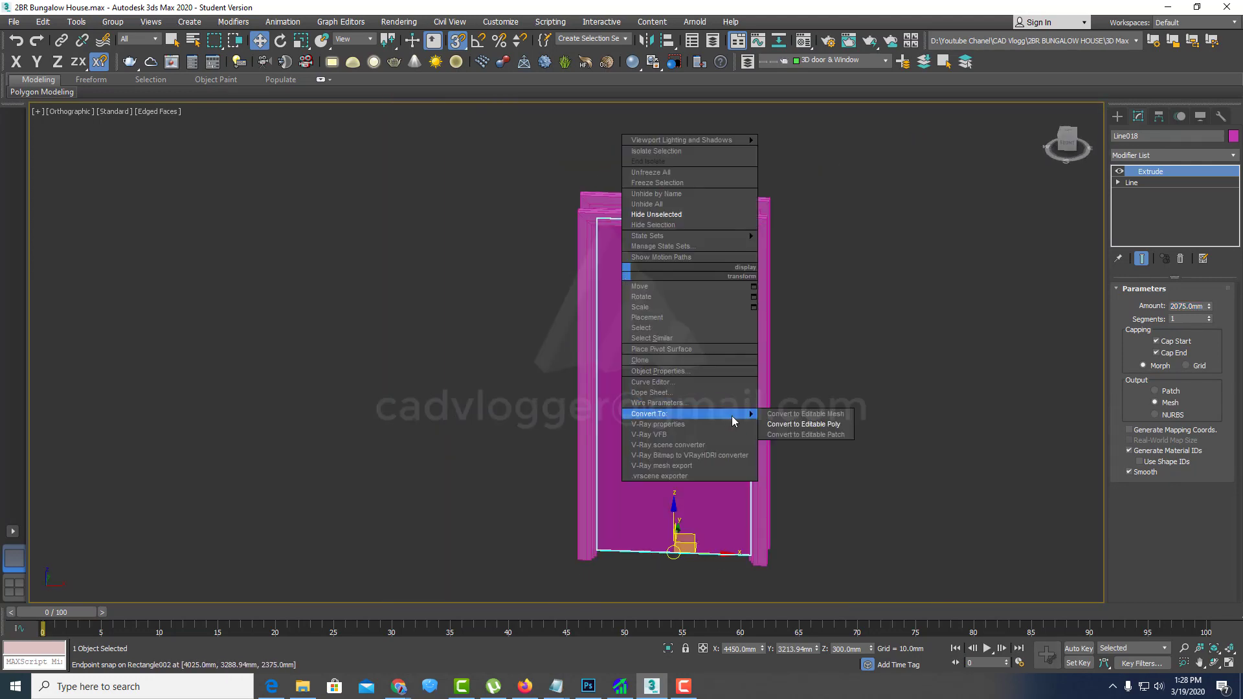
left_click(802, 424)
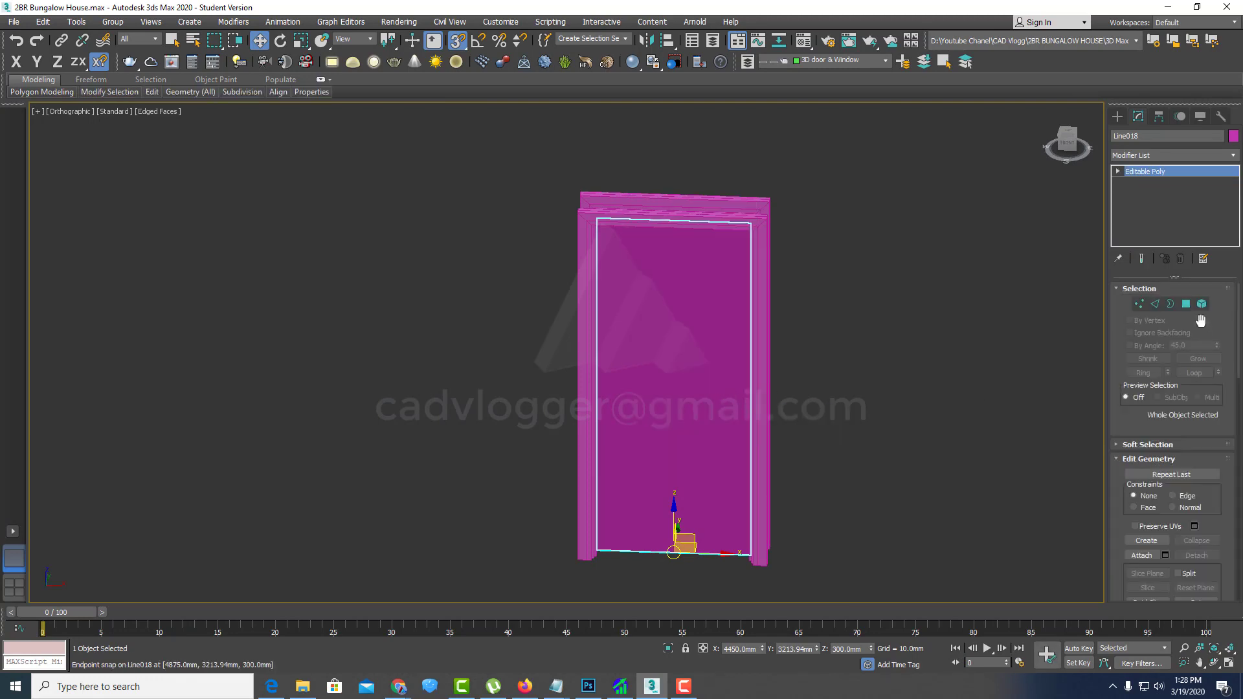
left_click(1185, 304)
left_click(687, 366)
Step: Orbit, pan and zoom around the door to recentre it in the viewport
mouse_move(702, 363)
middle_mouse_down("alt")
mouse_move(555, 396)
mouse_move(660, 384)
mouse_move(654, 360)
middle_mouse_up("alt")
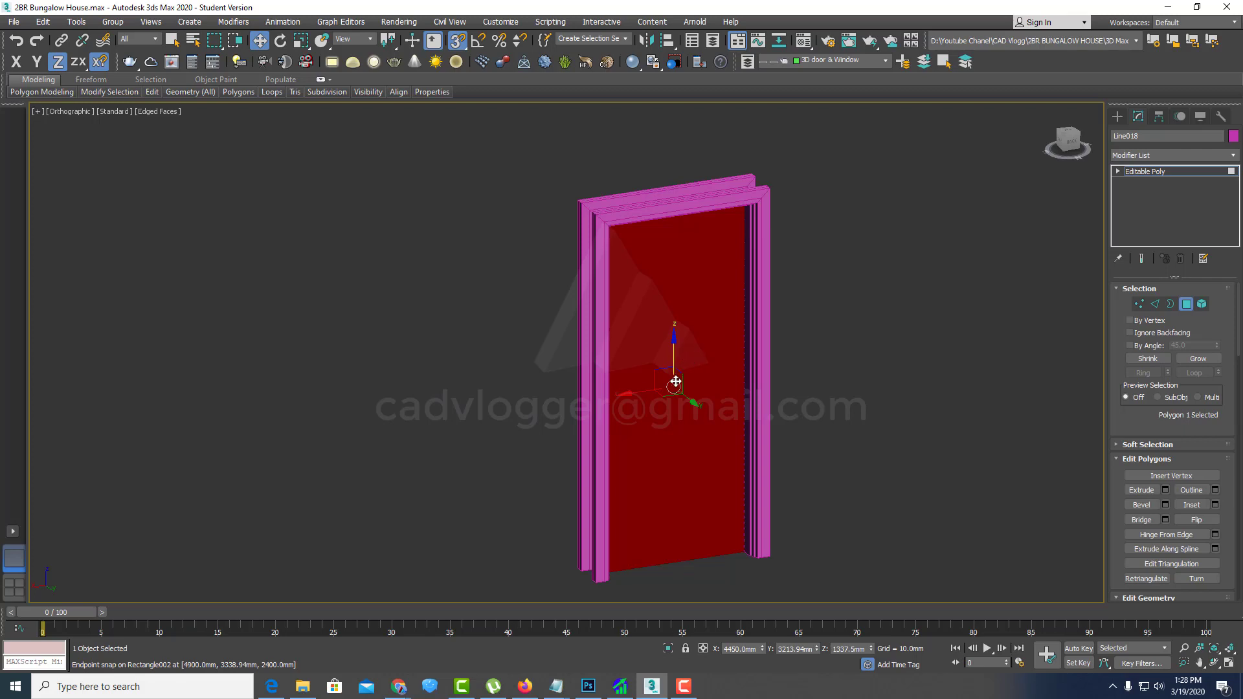
mouse_move(644, 392)
middle_mouse_down("alt")
mouse_move(775, 430)
mouse_move(718, 430)
mouse_move(787, 419)
middle_mouse_up("alt")
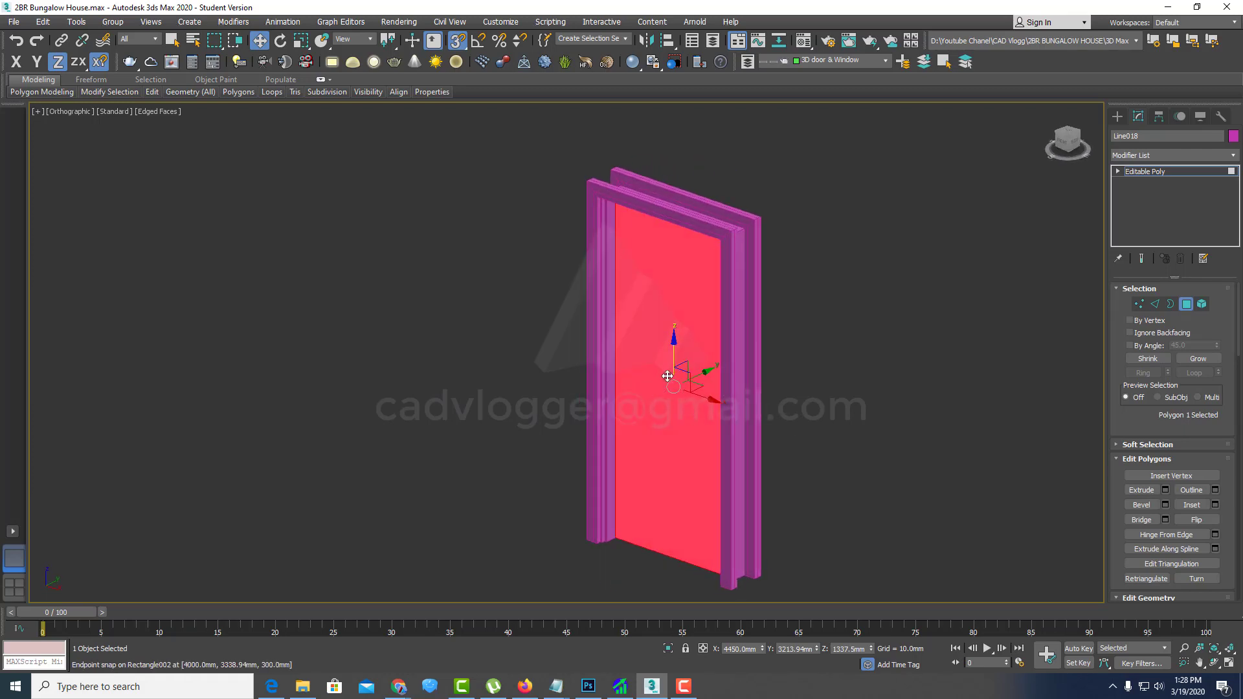
middle_click_drag(668, 376, 655, 406, "alt")
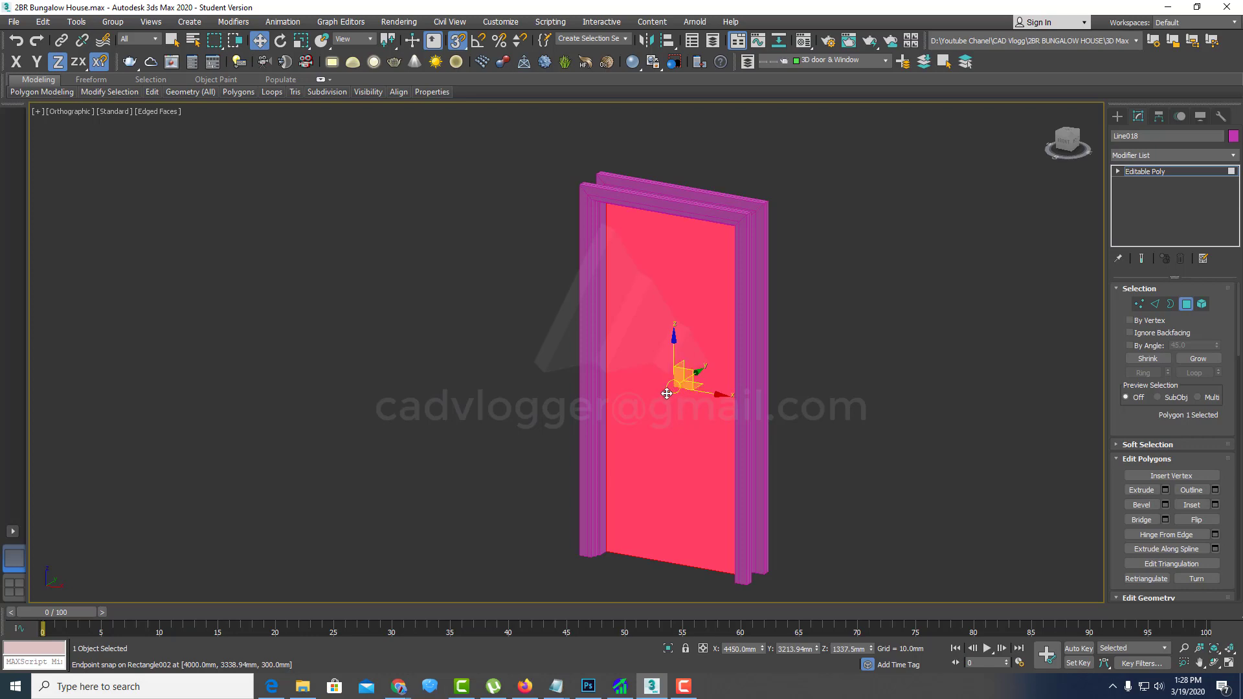
middle_click_drag(667, 394, 541, 401, "alt")
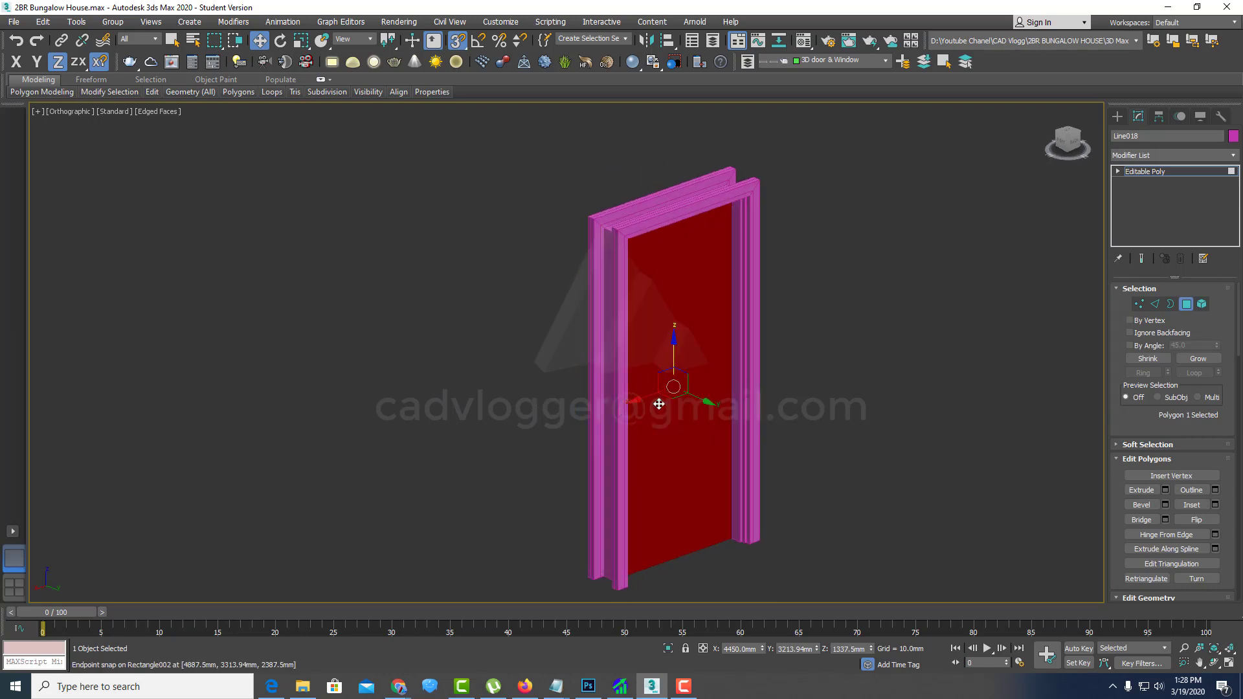
middle_click_drag(658, 404, 739, 399, "alt")
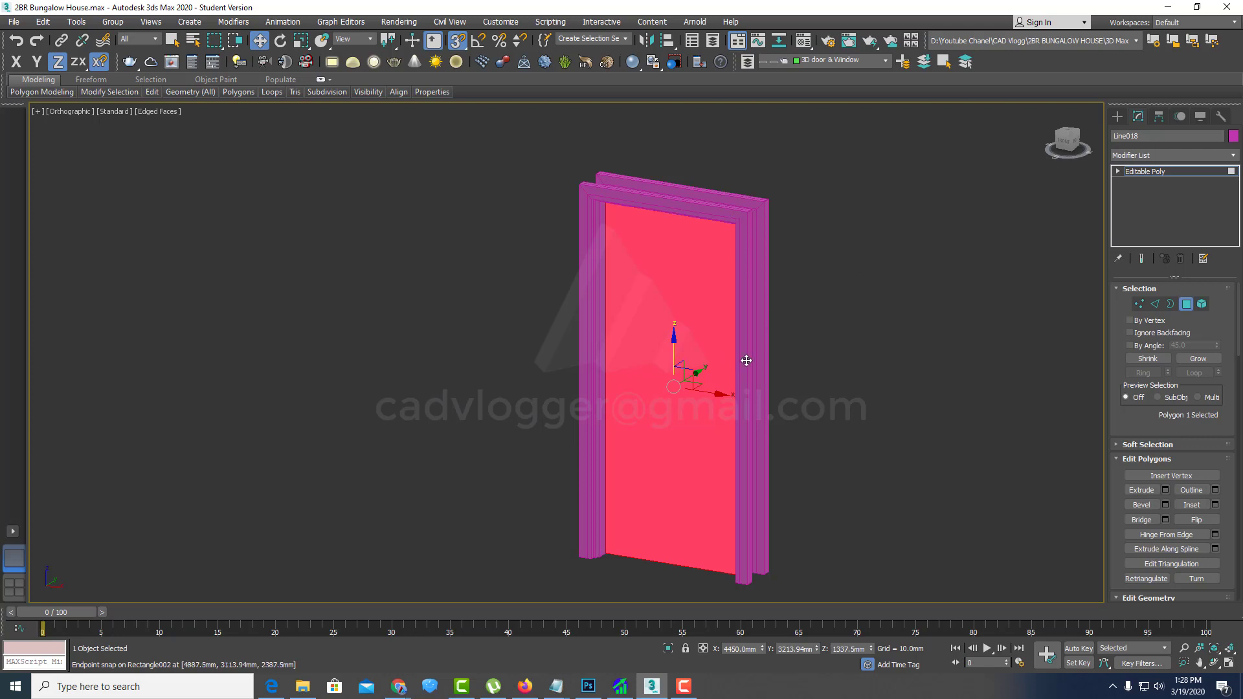
middle_click_drag(746, 361, 594, 355, "alt")
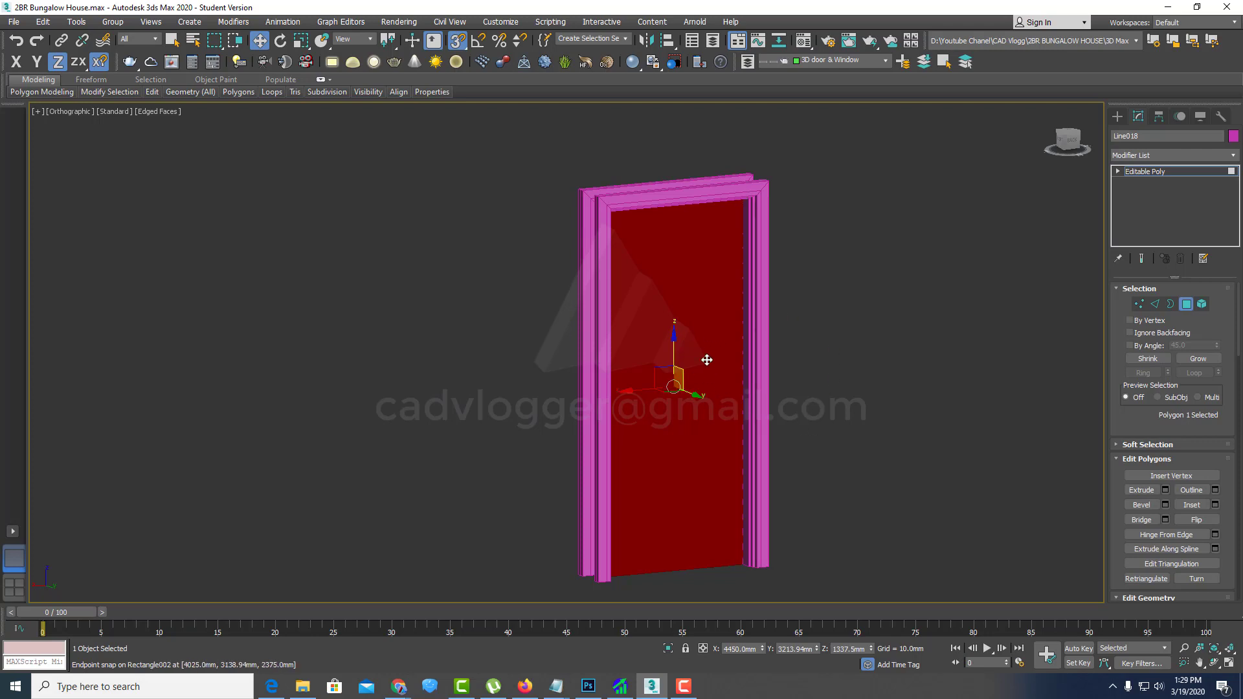
mouse_move(666, 366)
middle_mouse_down("alt")
mouse_move(799, 378)
mouse_move(686, 344)
middle_mouse_up("alt")
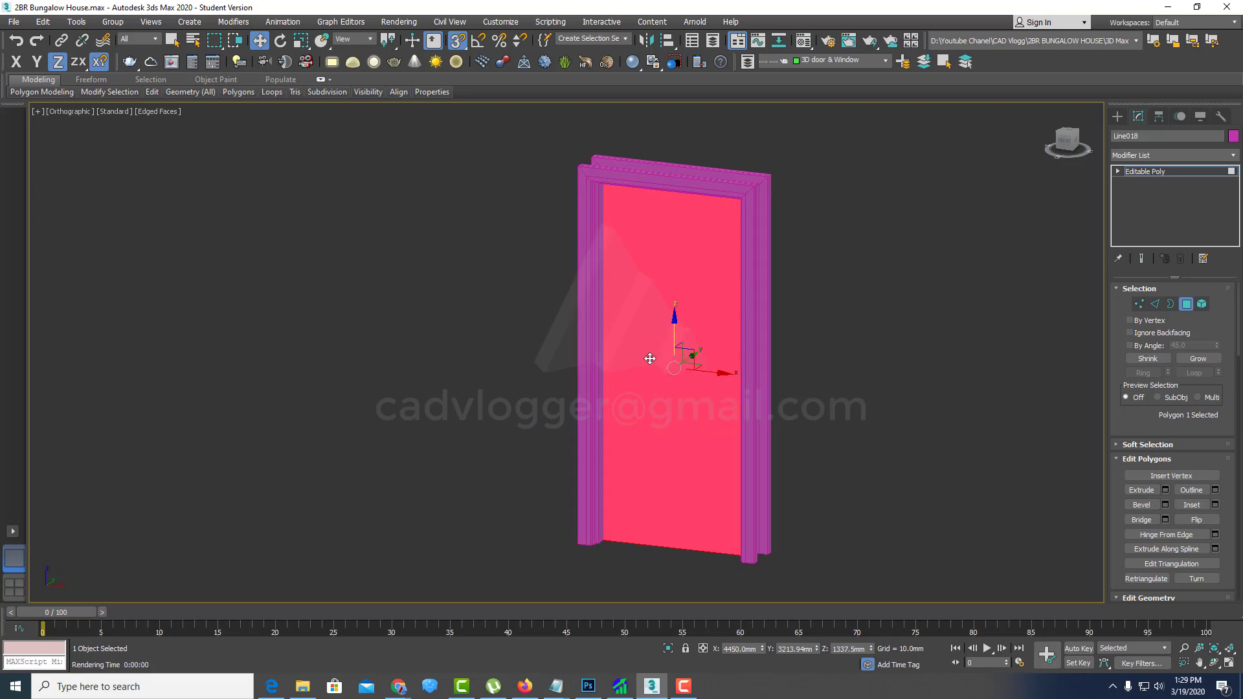
scroll(657, 352, "down", 2)
scroll(654, 362, "up", 2)
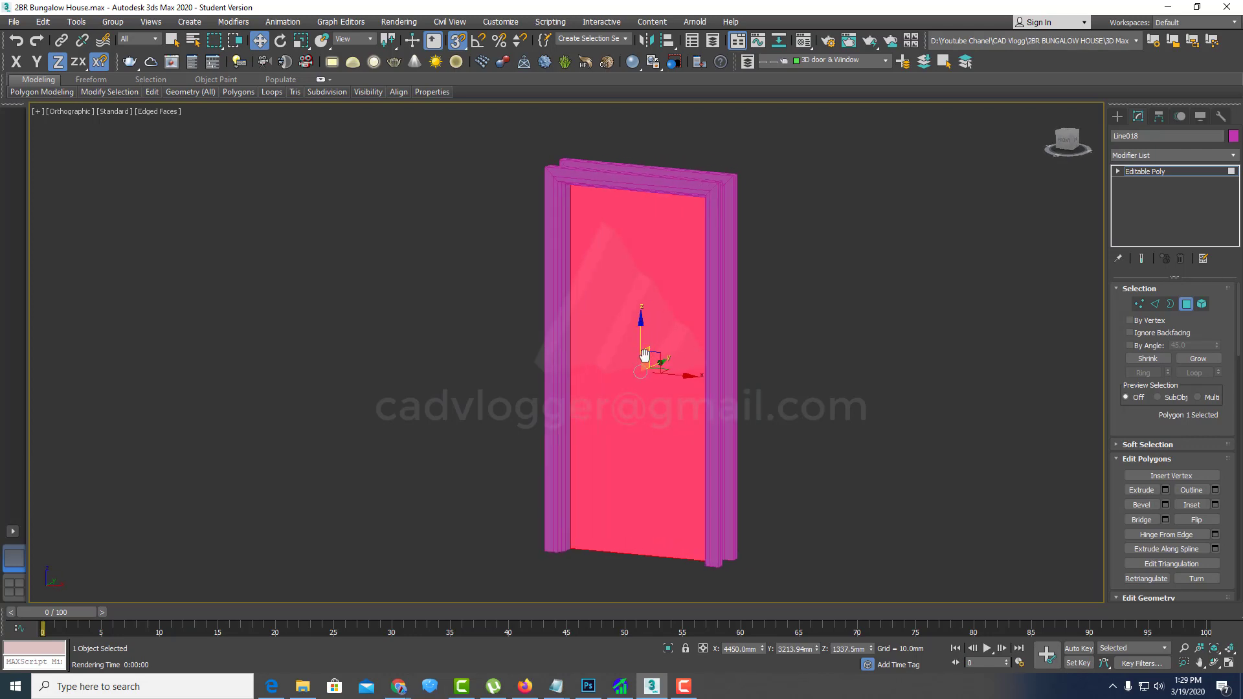
middle_click_drag(659, 365, 630, 372)
mouse_move(738, 393)
middle_mouse_down("alt")
mouse_move(813, 390)
mouse_move(737, 396)
middle_mouse_up("alt")
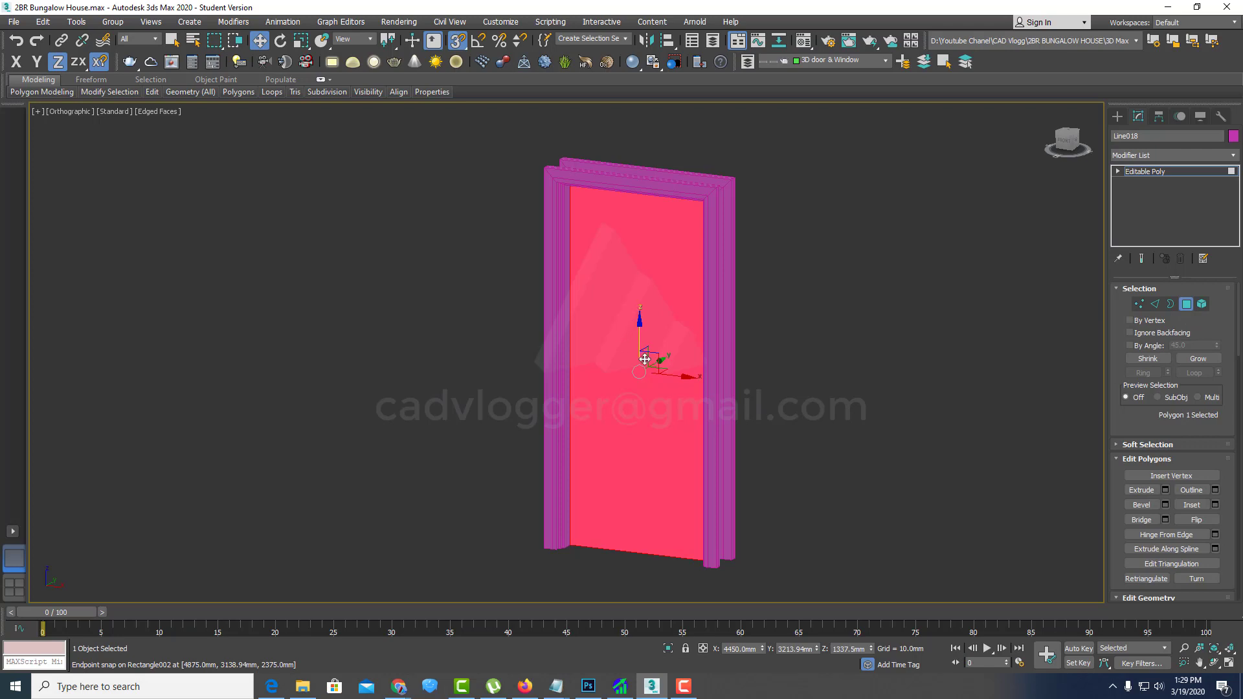
scroll(644, 359, "up", 3)
scroll(614, 349, "down", 2)
Step: Inset the door's selected front face by 1.0 mm
right_click(608, 320)
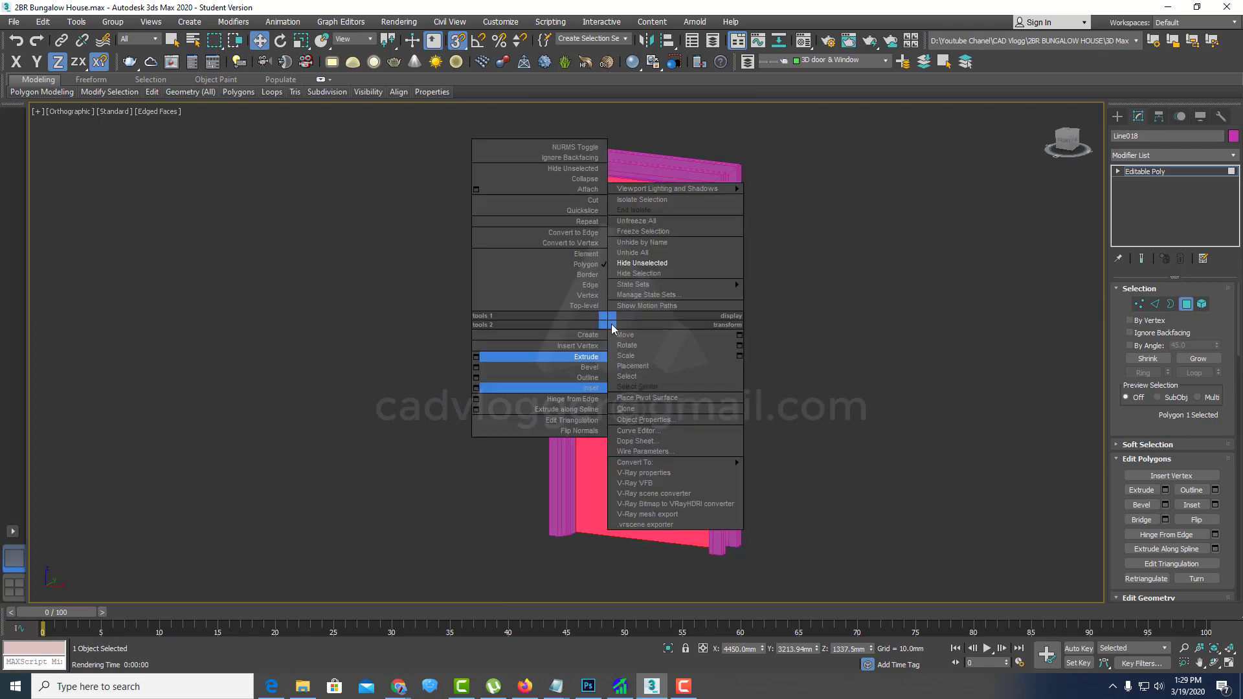
left_click(478, 389)
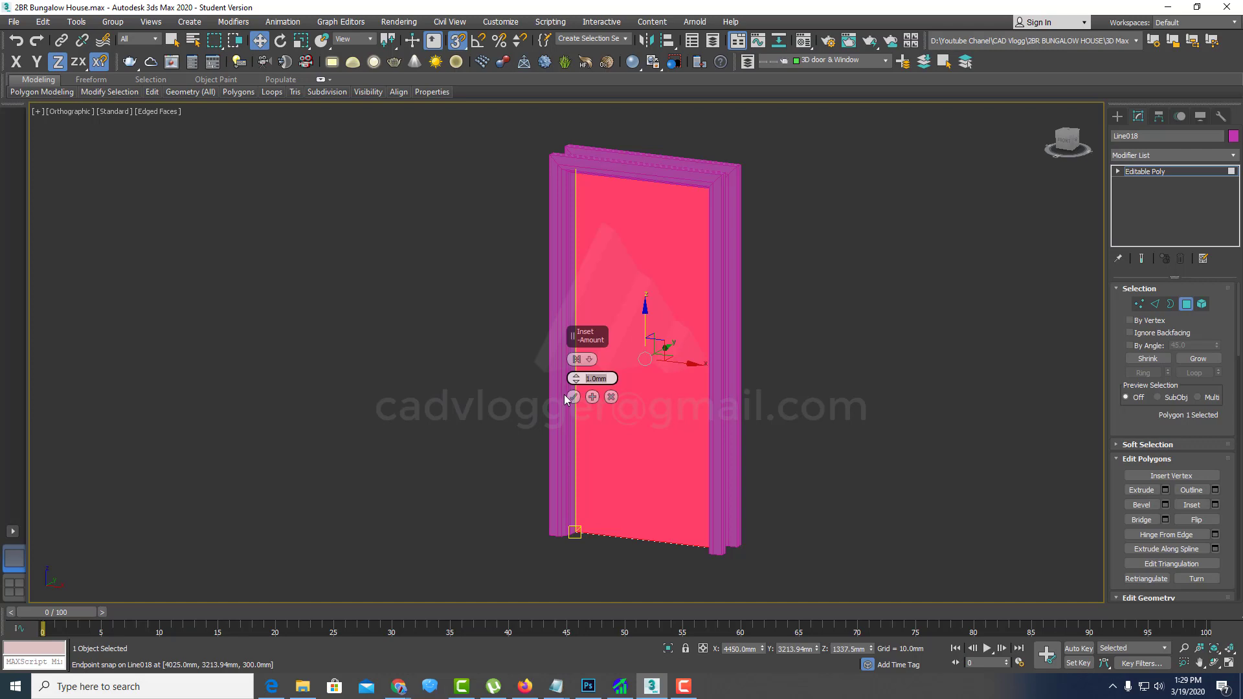
left_click(610, 397)
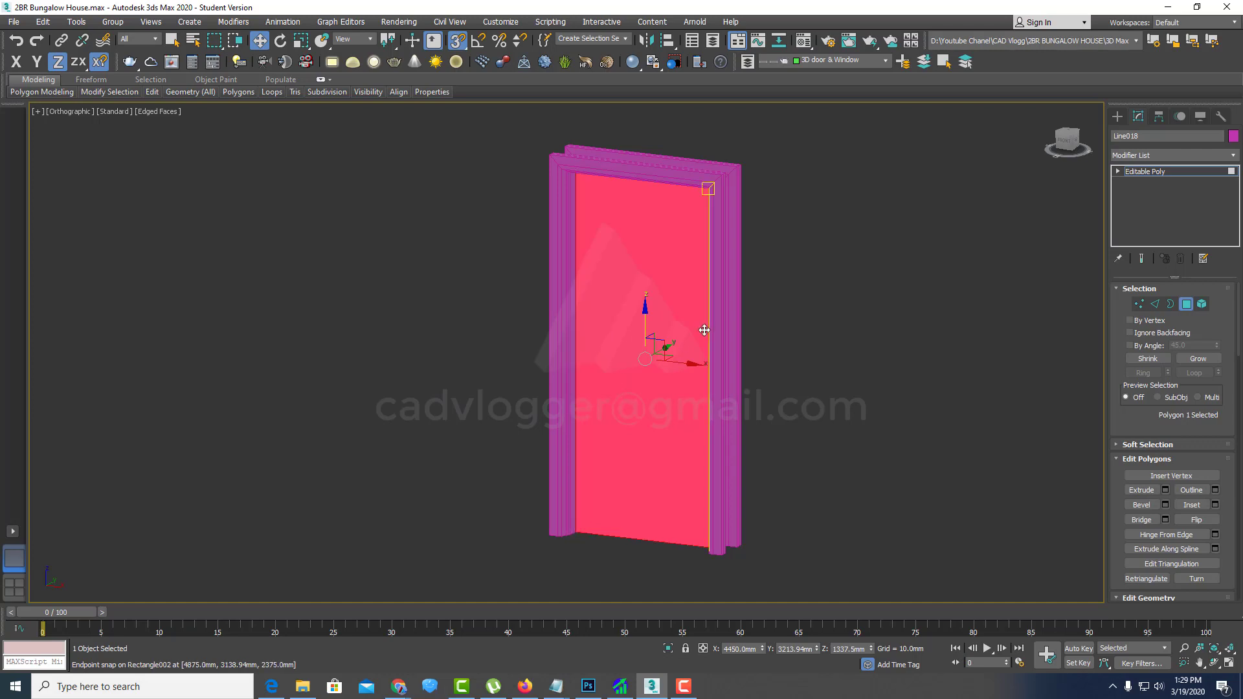
mouse_move(616, 396)
middle_mouse_down("alt")
mouse_move(638, 241)
mouse_move(620, 301)
middle_mouse_up("alt")
scroll(637, 242, "up", 3)
Step: Toggle wireframe display off and back on, then return to object level
key("F3")
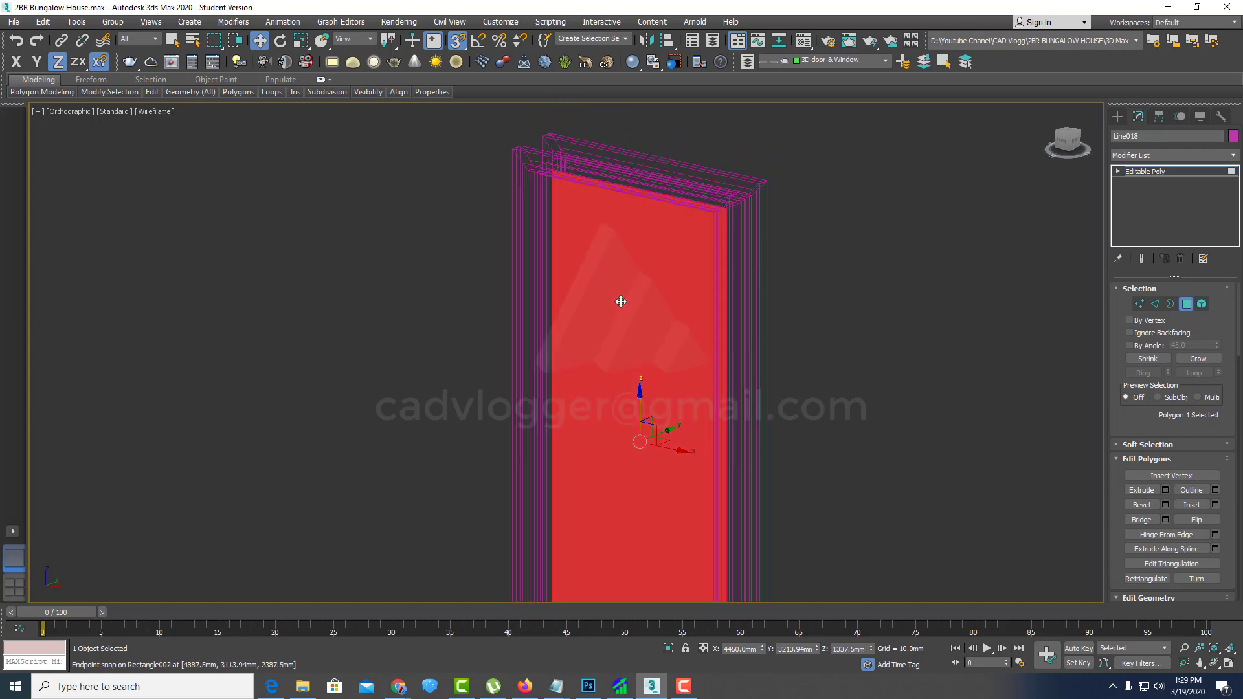
key("F3")
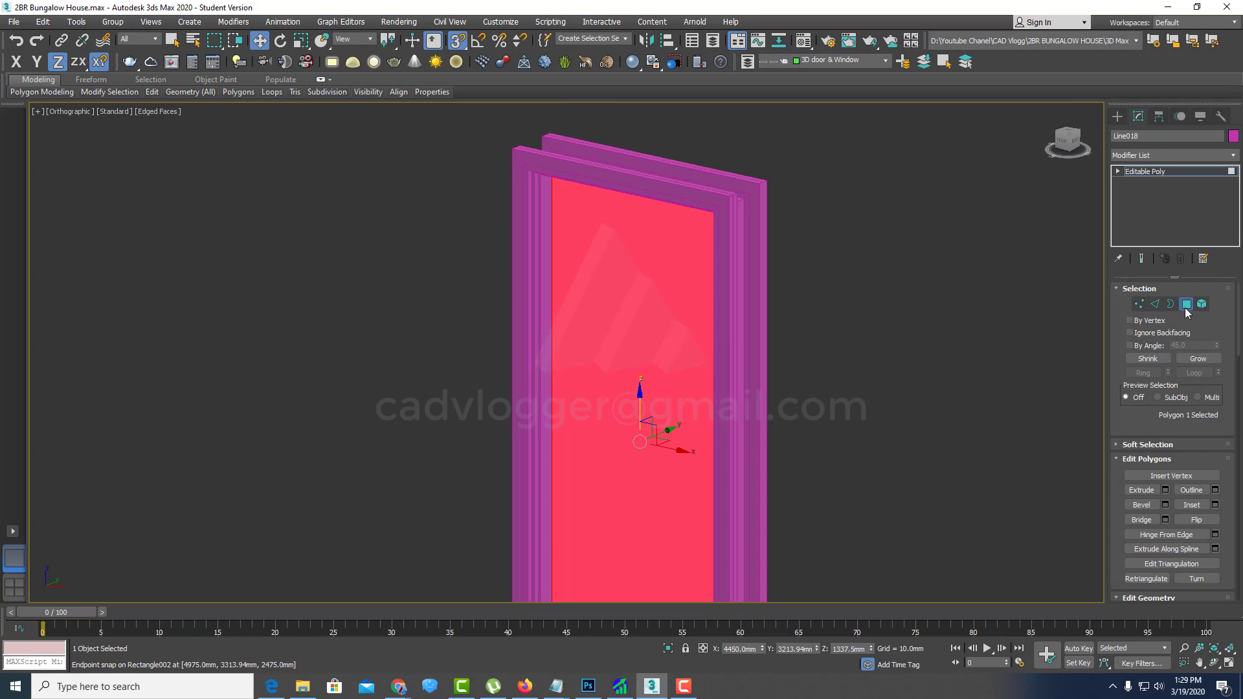
left_click(1184, 305)
left_click(1216, 156)
Step: Add a Shell modifier to the door panel with Inner Amount 0
key("s")
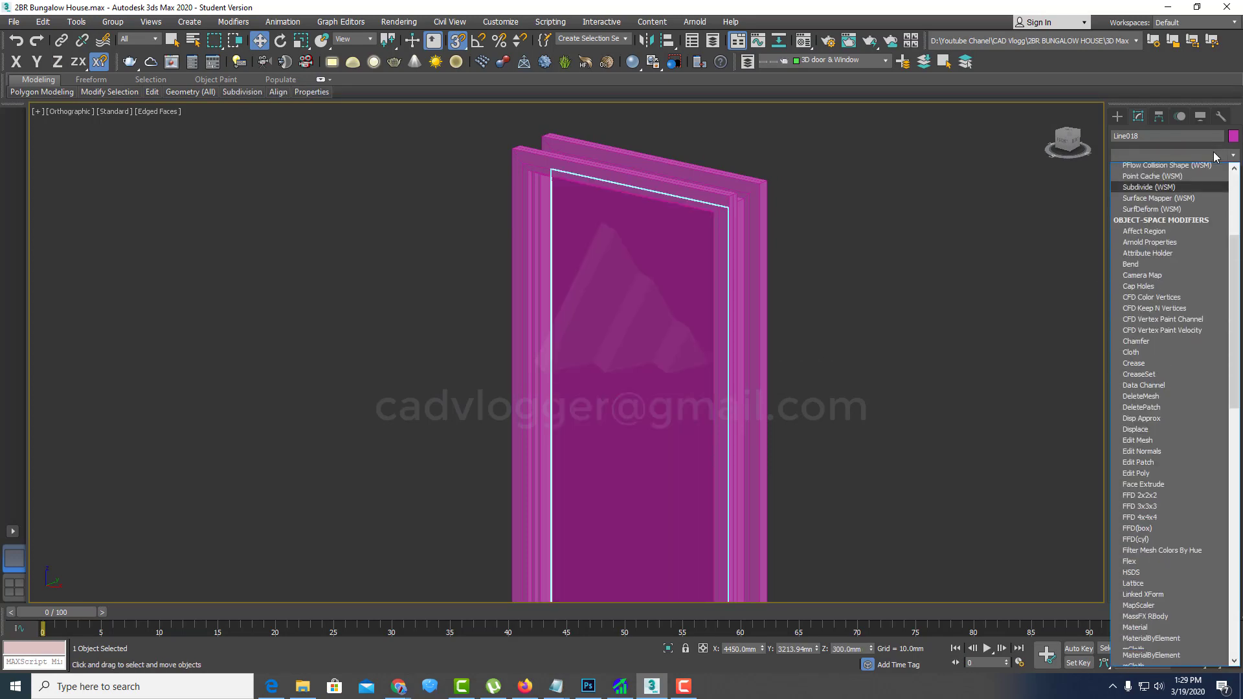
key("h")
left_click(1160, 221)
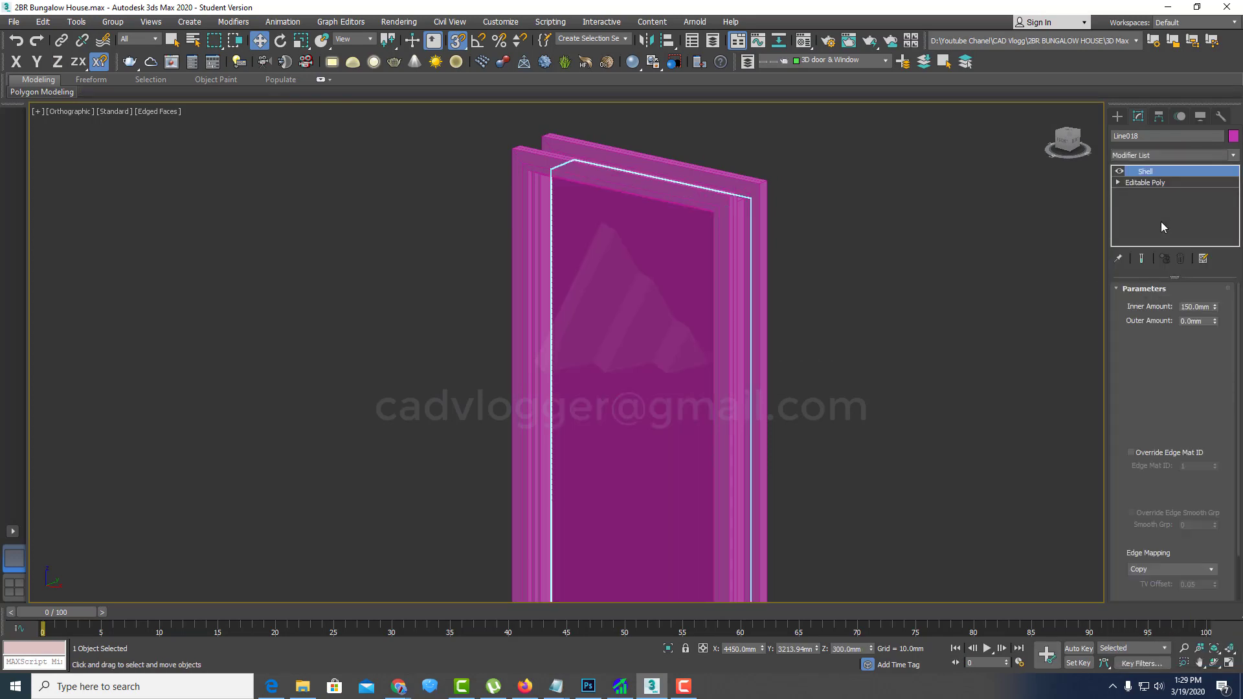
type("0")
key("Return")
Step: Set the Shell Outer Amount to 25 mm and orbit to an angled door view
left_click(1193, 322)
type("50")
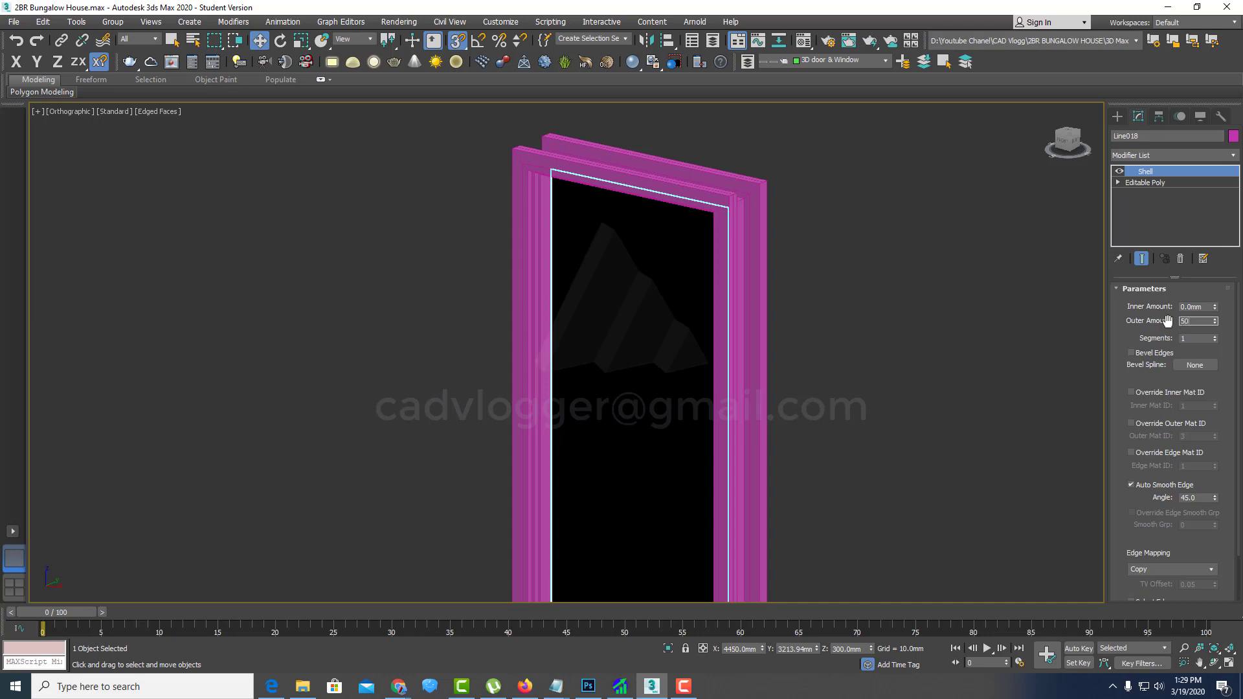
double_click(1180, 322)
type("25")
key("Return")
middle_click_drag(639, 330, 597, 236)
scroll(611, 370, "down", 2)
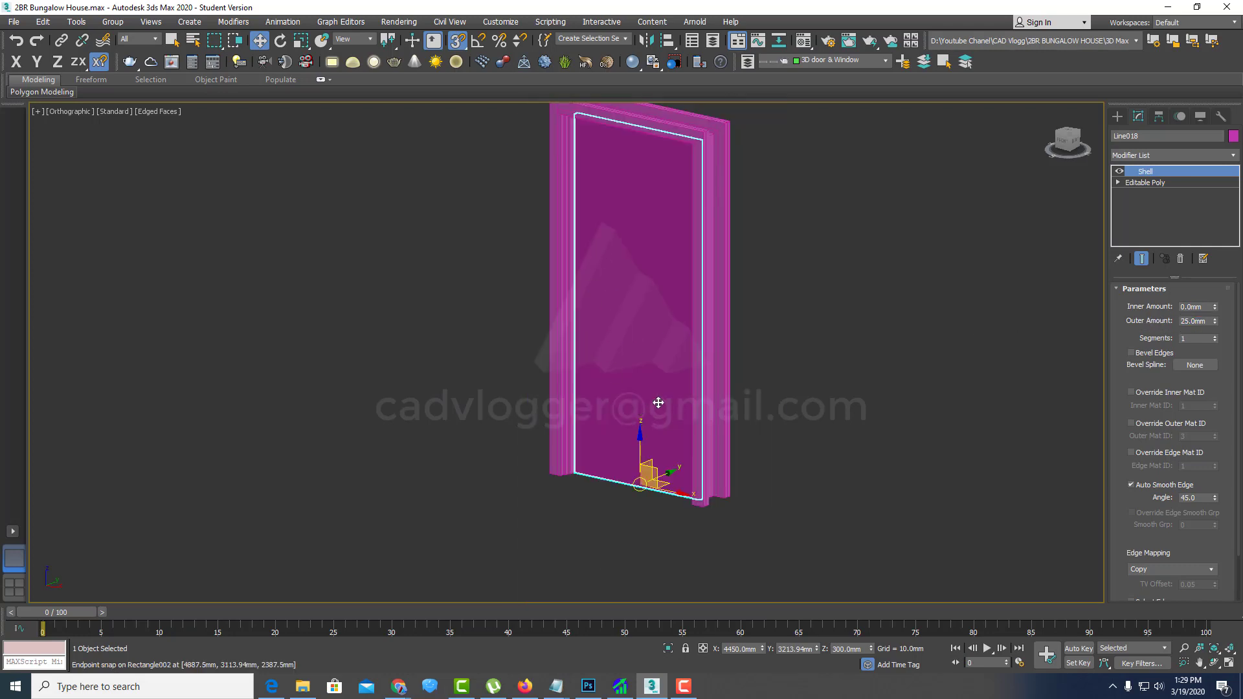
mouse_move(672, 399)
middle_mouse_down("alt")
mouse_move(563, 410)
mouse_move(625, 272)
middle_mouse_up("alt")
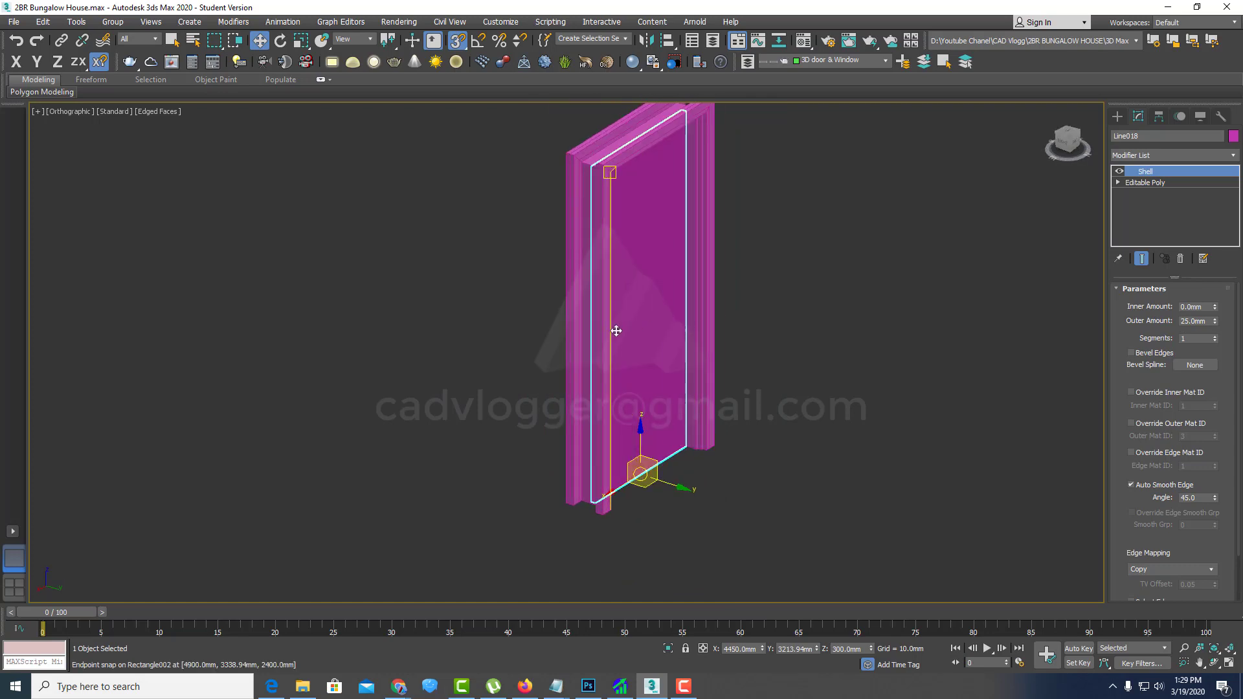
middle_click_drag(613, 330, 749, 305, "alt")
Step: Convert the shelled door to an Editable Poly and select its front face
right_click(638, 268)
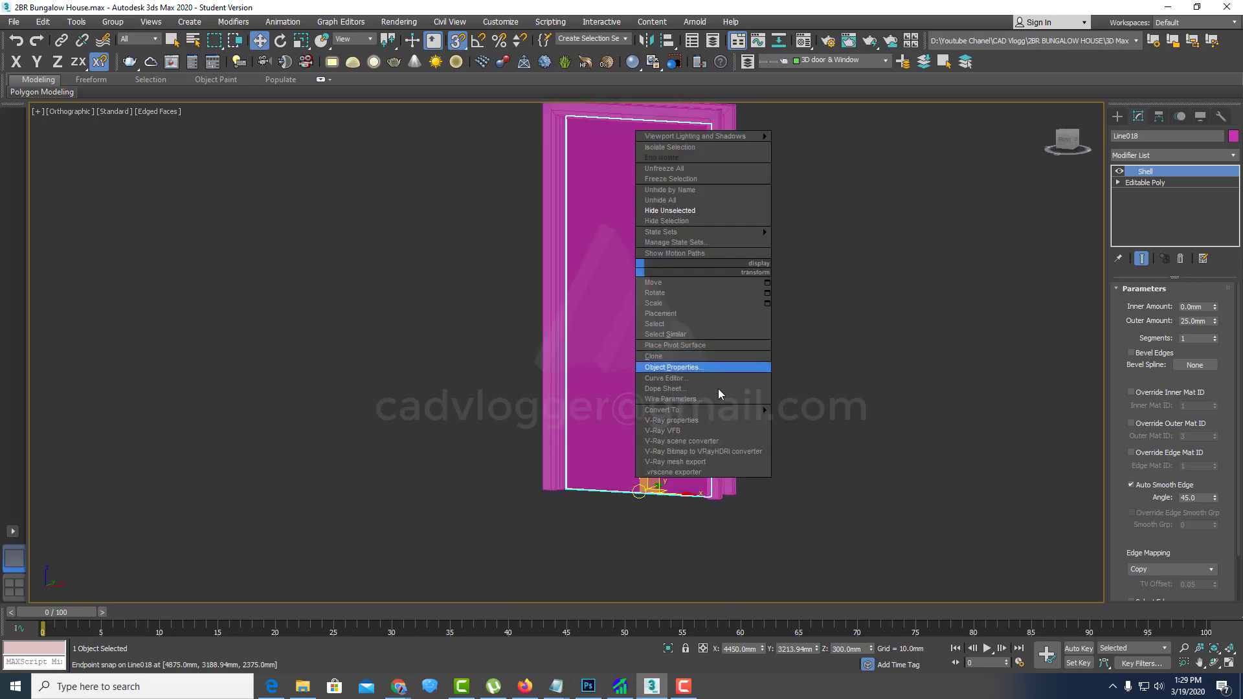
left_click(786, 420)
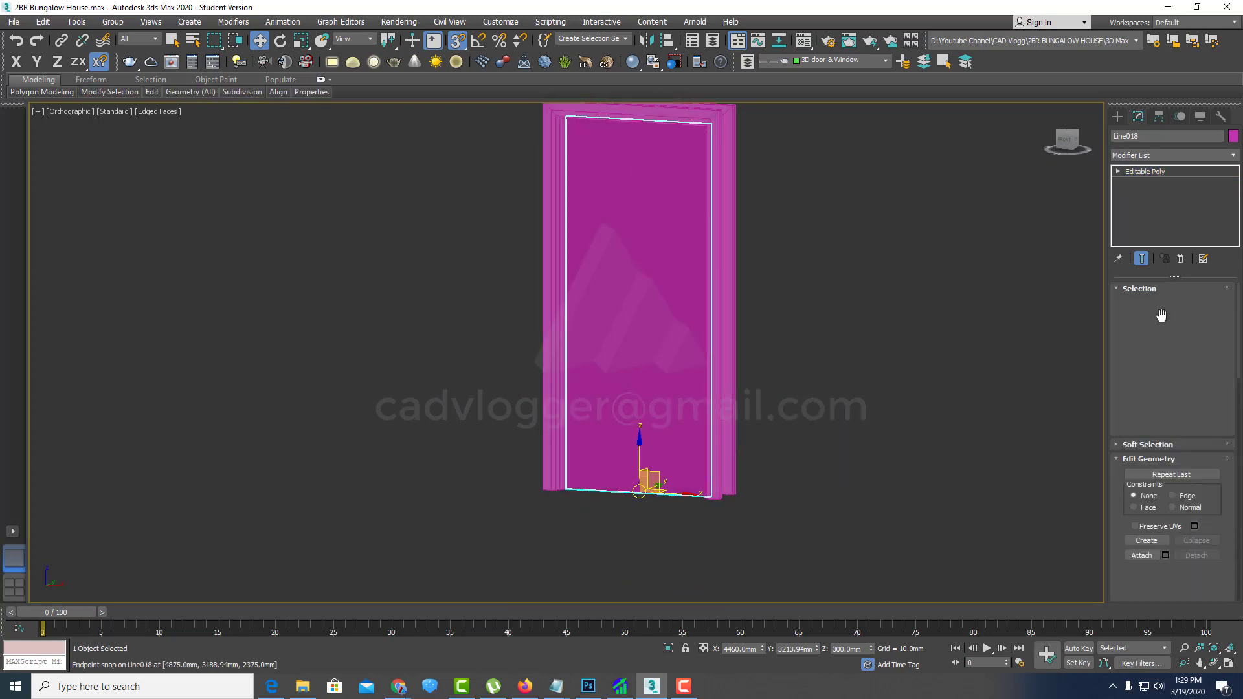
left_click(1185, 306)
left_click(659, 286)
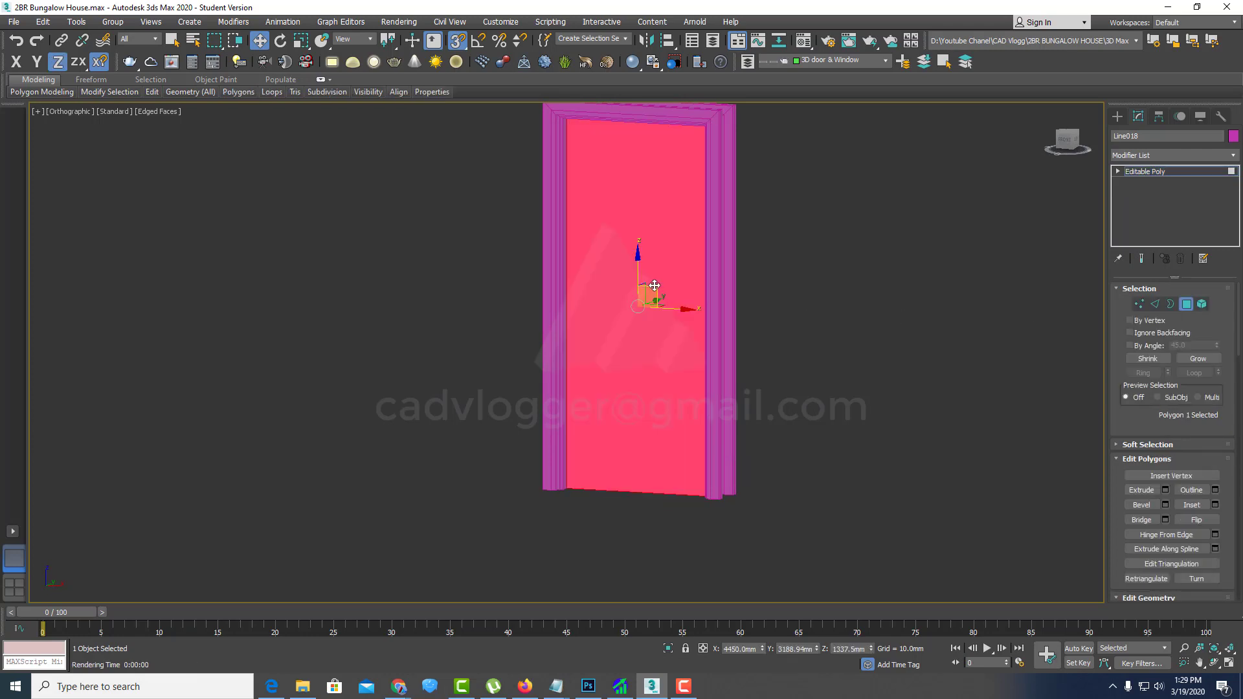
Step: Inset the door's front face by 75 mm to leave a wide border
right_click(597, 279)
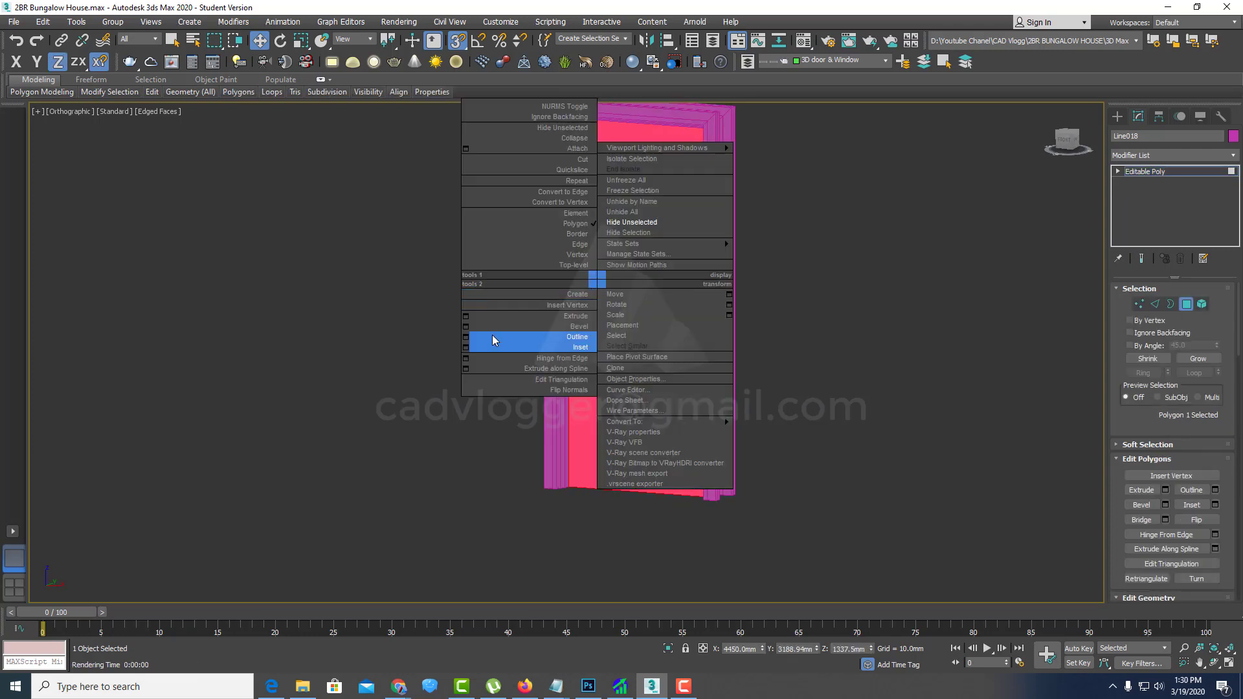
left_click(465, 351)
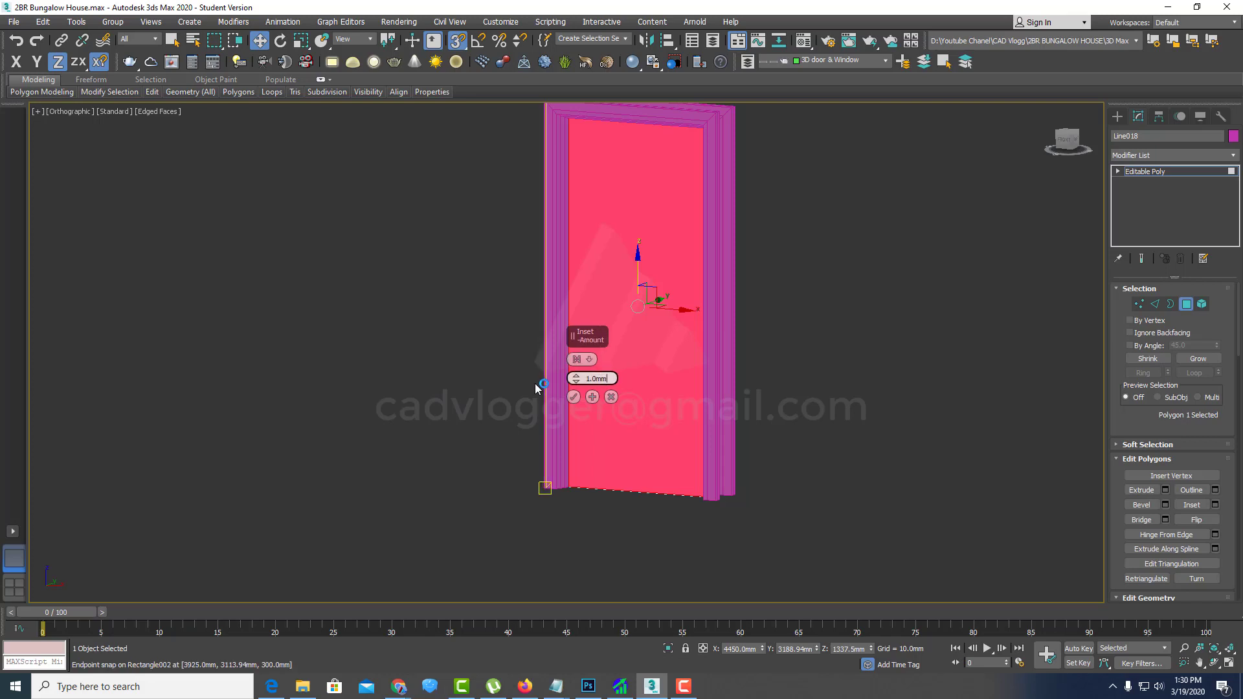
type("75")
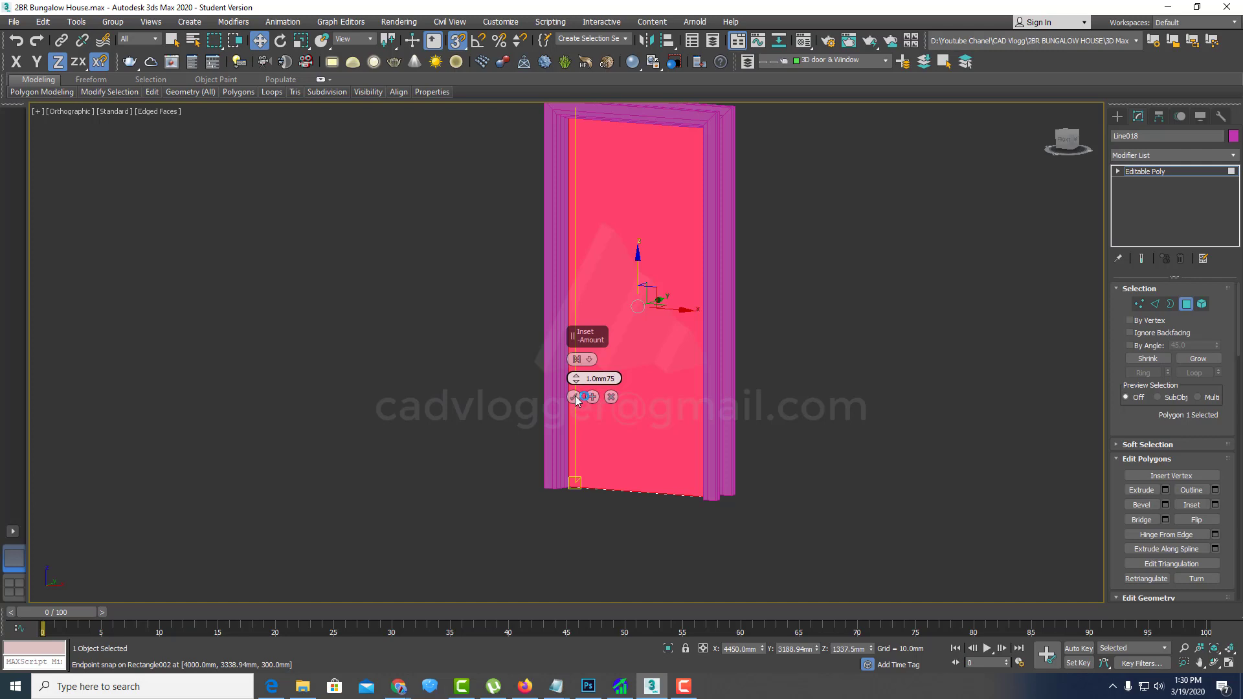
left_click(574, 396)
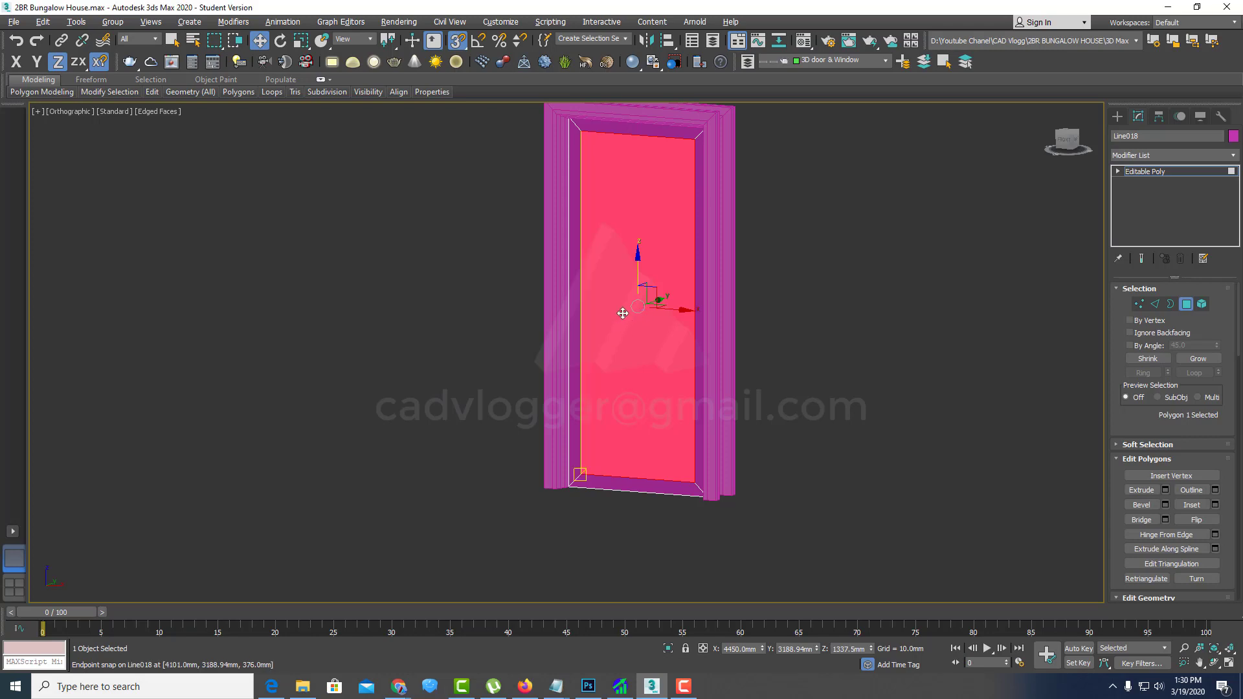
scroll(619, 319, "up", 3)
scroll(643, 360, "down", 3)
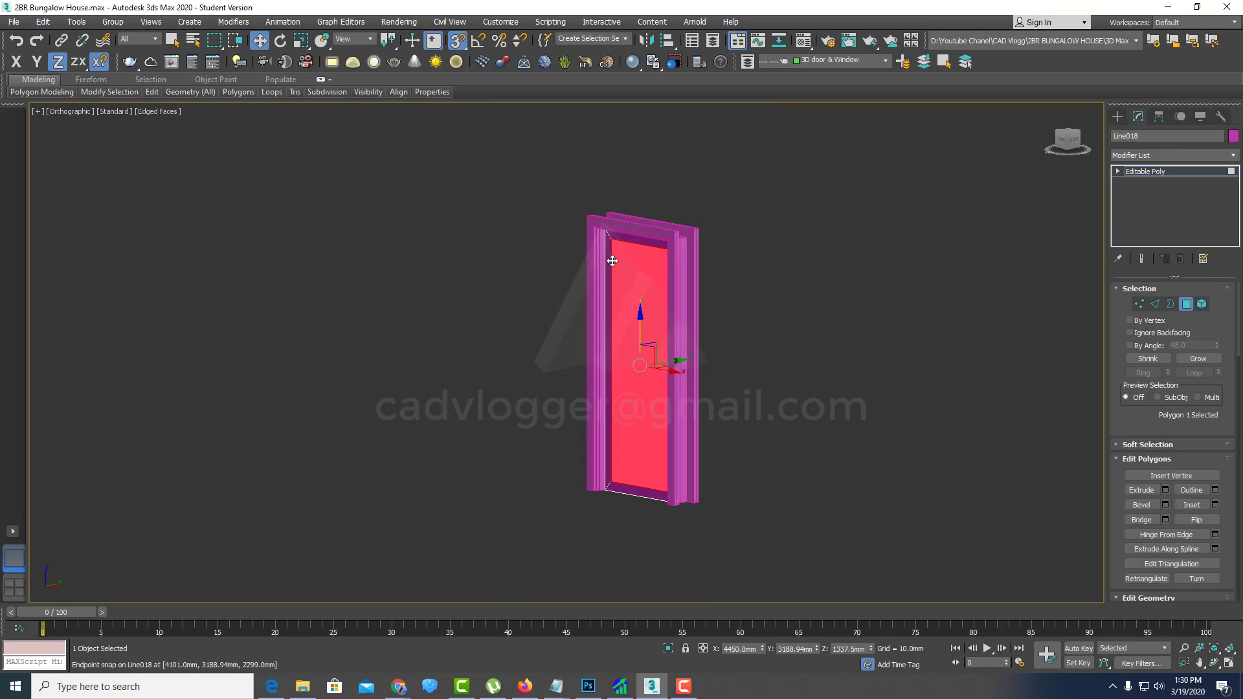
scroll(610, 255, "up", 2)
scroll(618, 238, "up", 2)
Step: Extrude the inset door face inward with a height of -25 mm
scroll(619, 228, "up", 2)
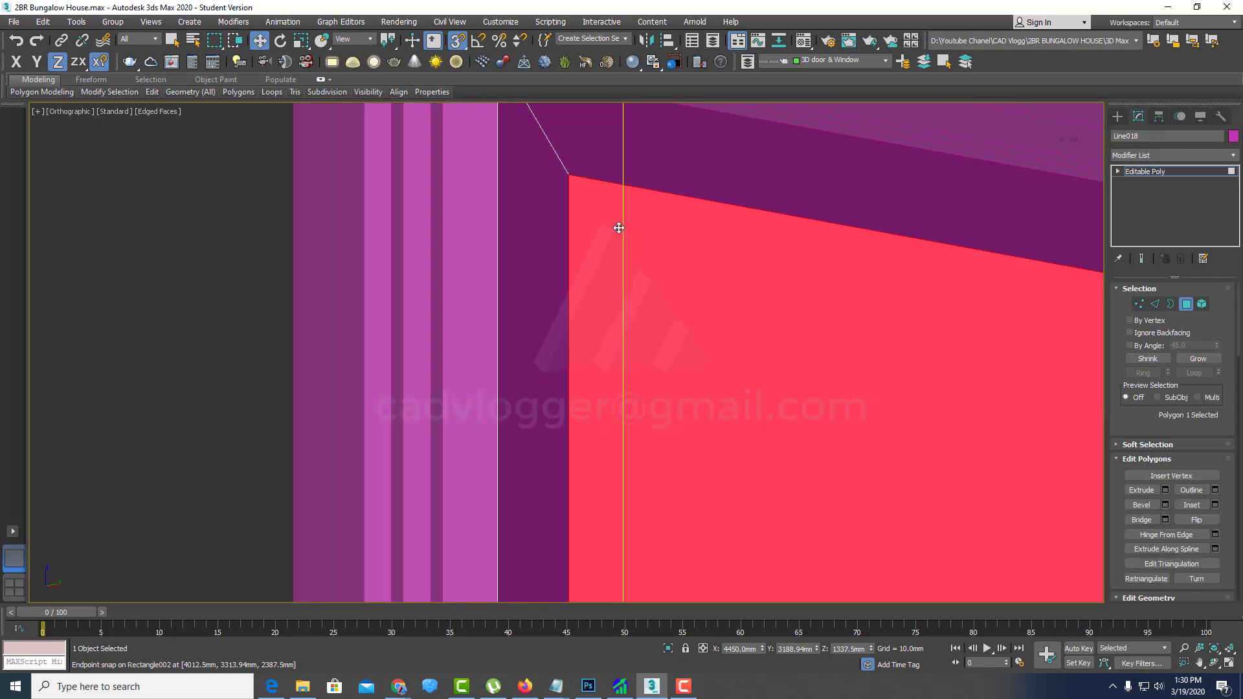
right_click(614, 224)
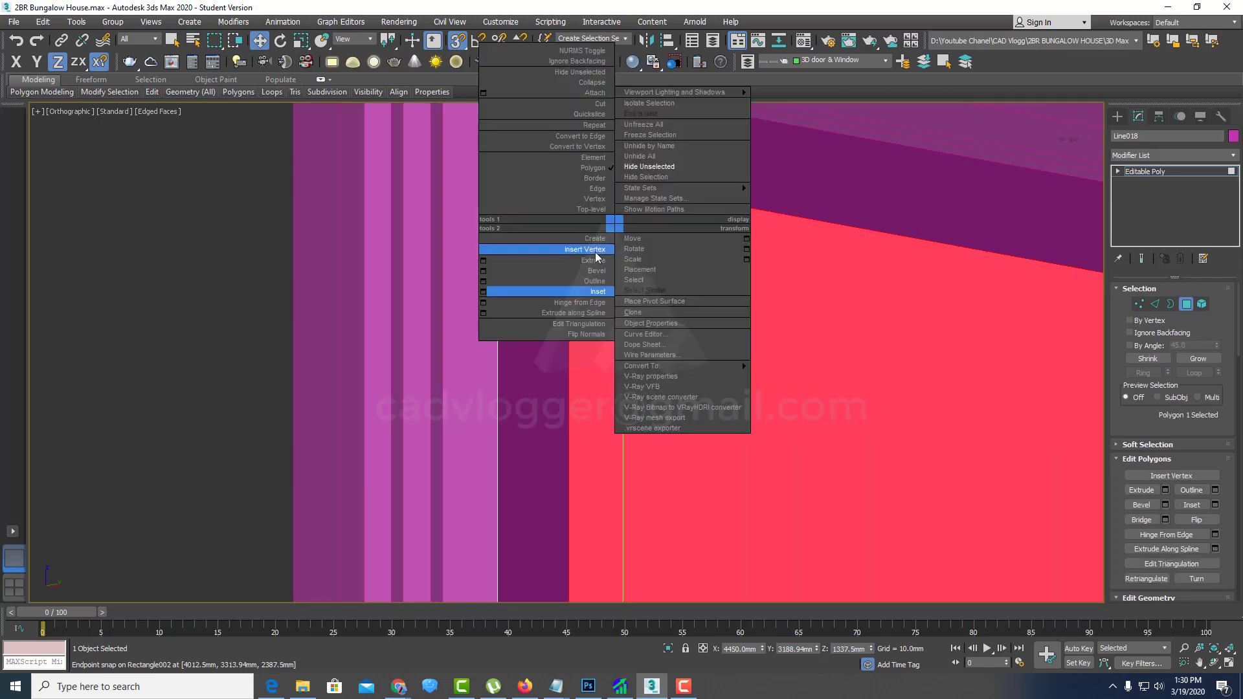
key("Escape")
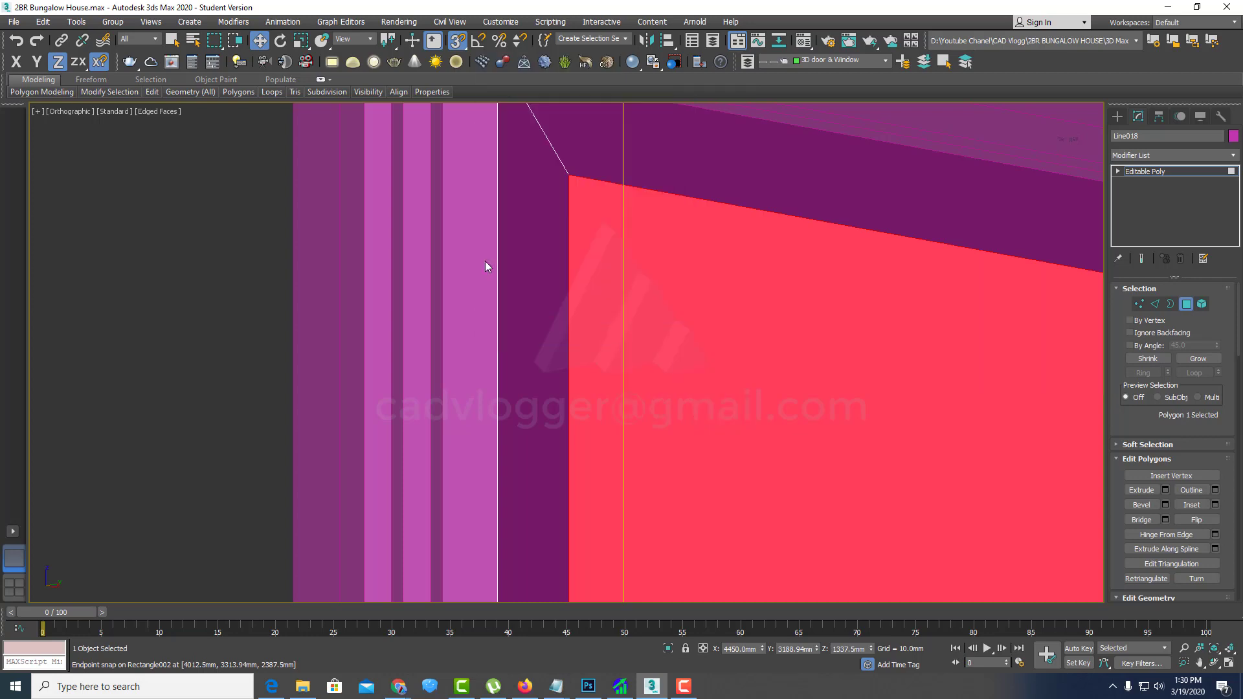
key("shift+e")
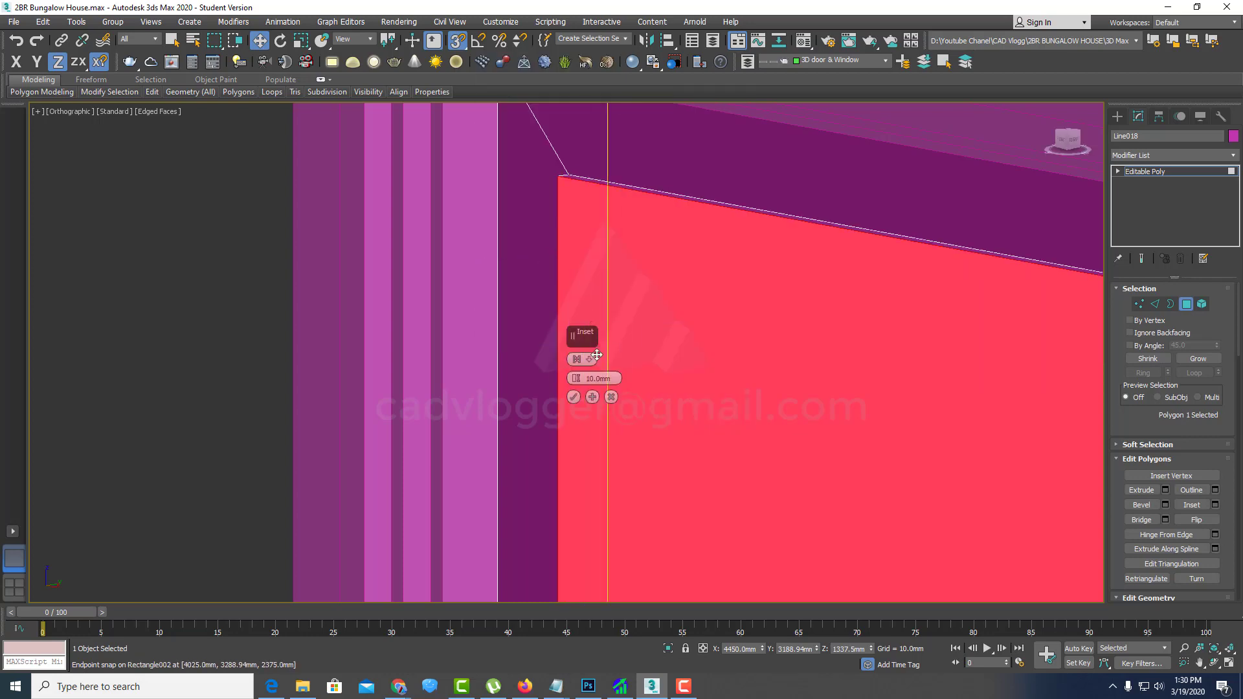
left_click(604, 373)
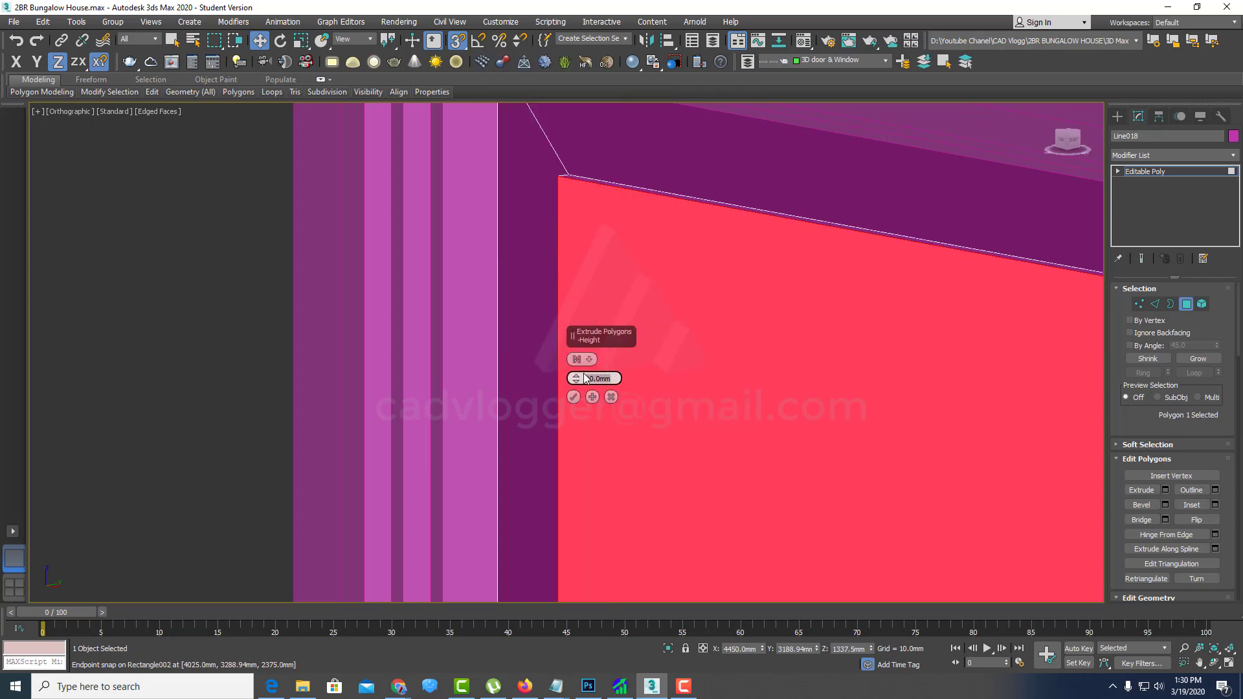
type("-")
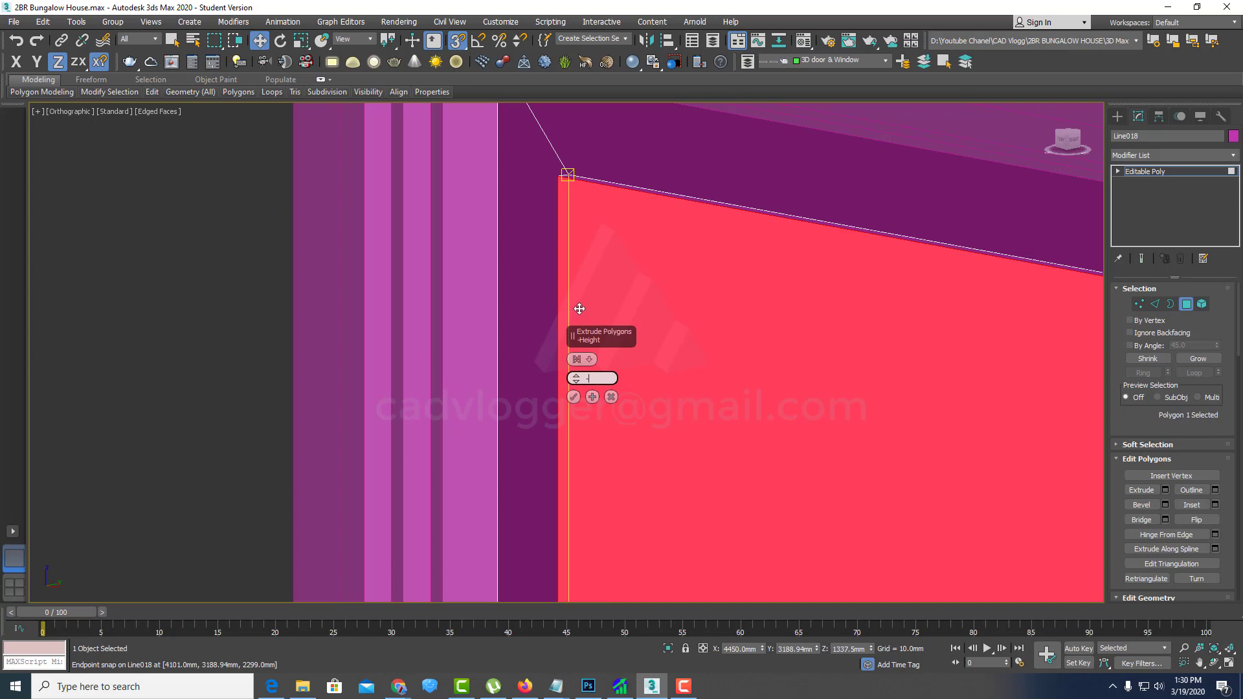
type("25")
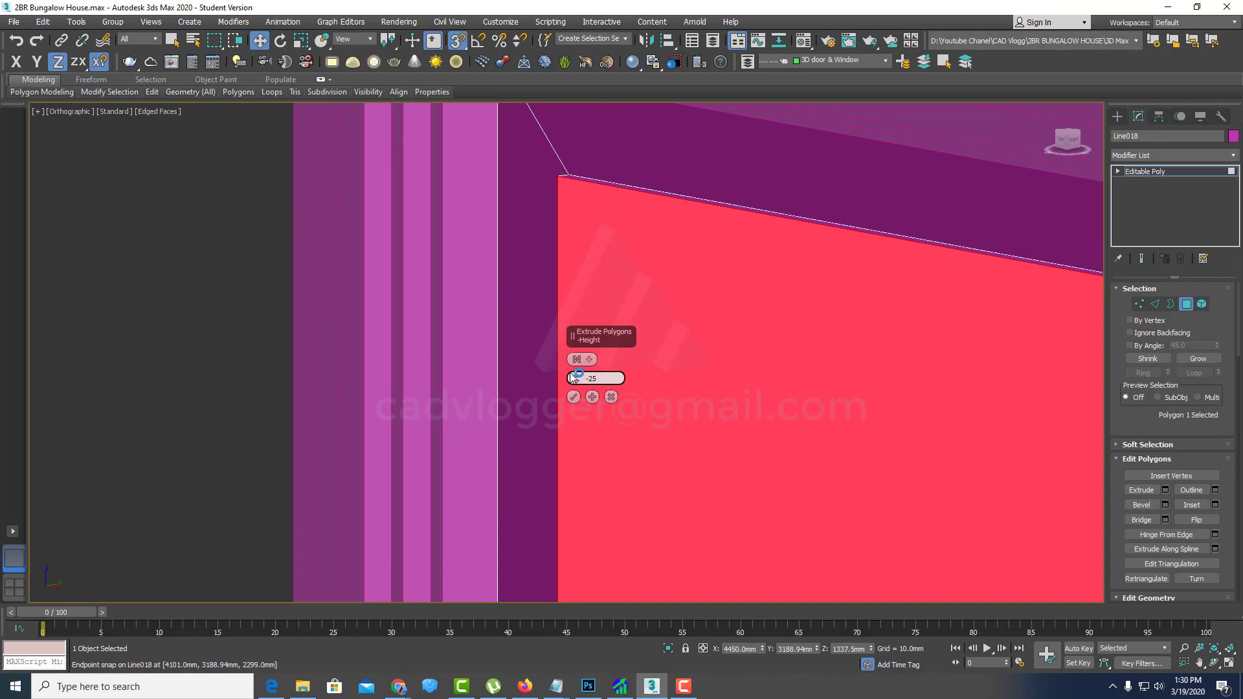
left_click(572, 397)
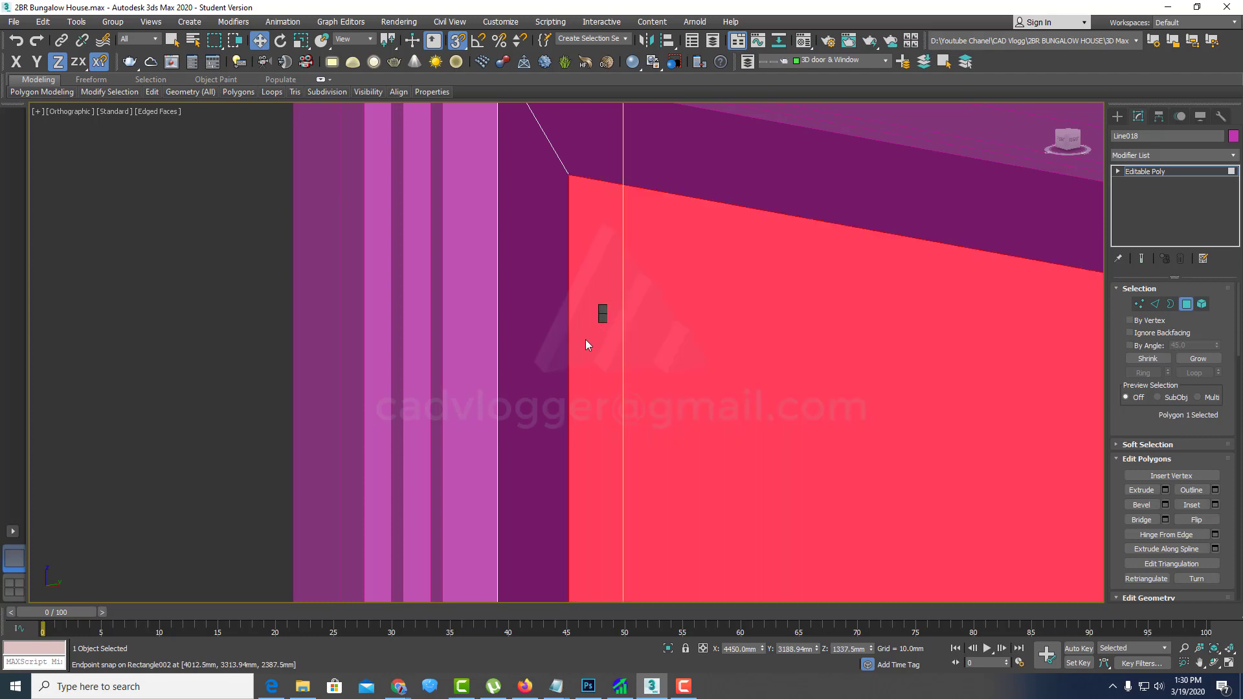
Step: Redo the face extrusion with a -10 mm height and orbit to check the recess
right_click(589, 335)
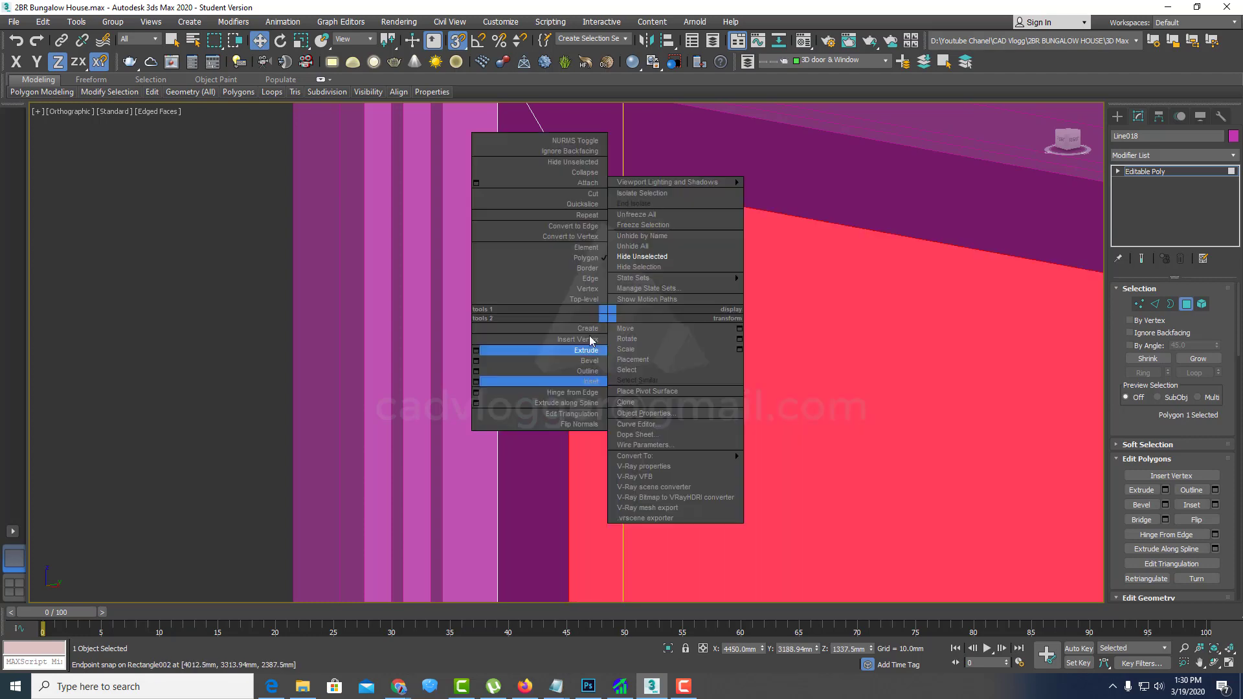
left_click(483, 356)
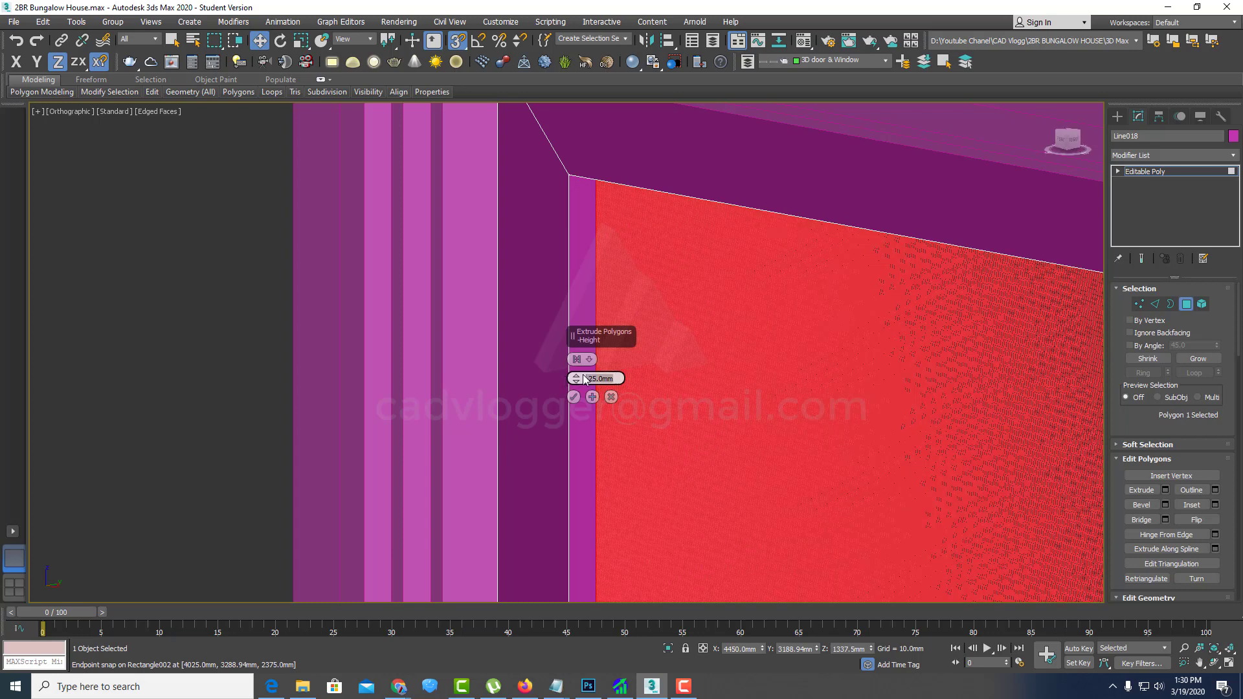
double_click(585, 378)
key("BackSpace")
type("-10")
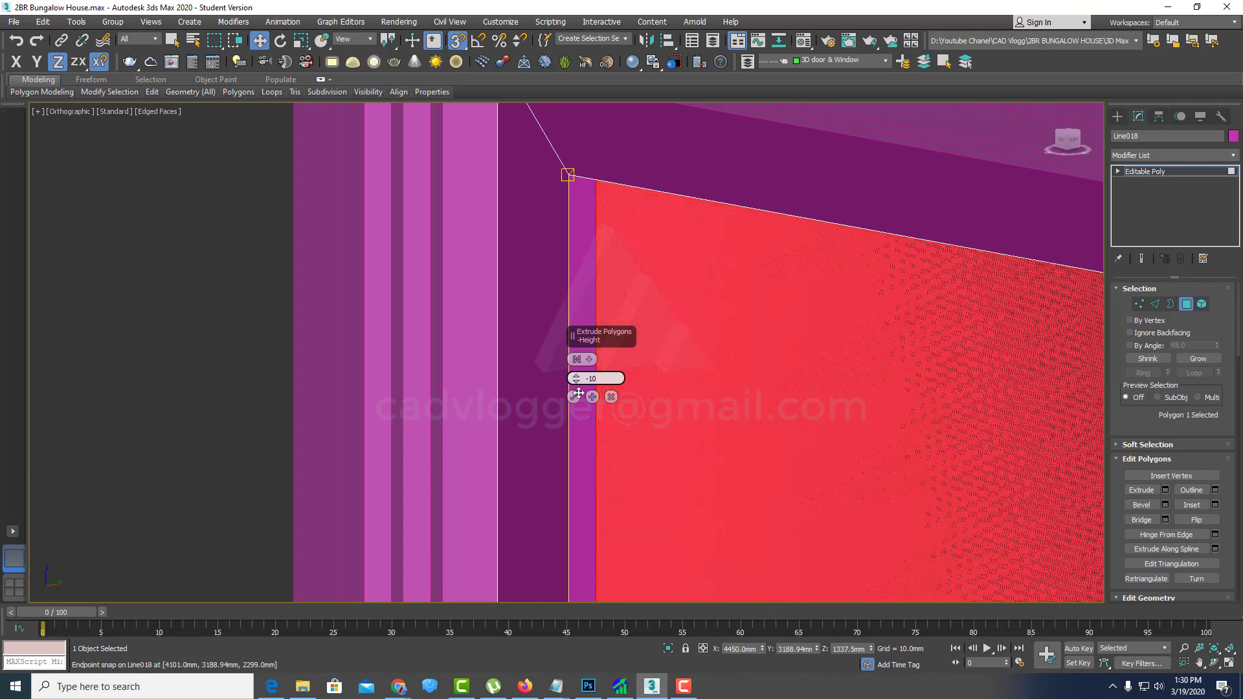
left_click(574, 396)
scroll(607, 337, "down", 3)
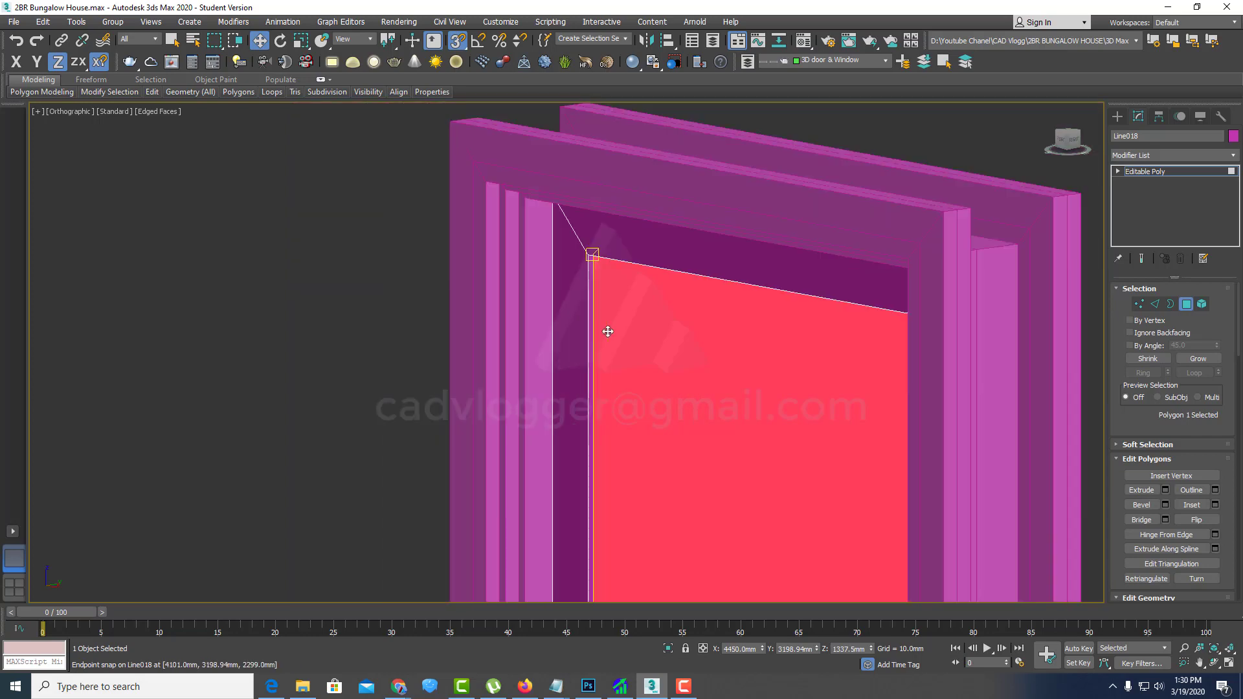
scroll(634, 362, "down", 3)
middle_click_drag(667, 393, 597, 411, "alt")
scroll(600, 355, "up", 2)
scroll(614, 350, "up", 2)
scroll(613, 350, "up", 1)
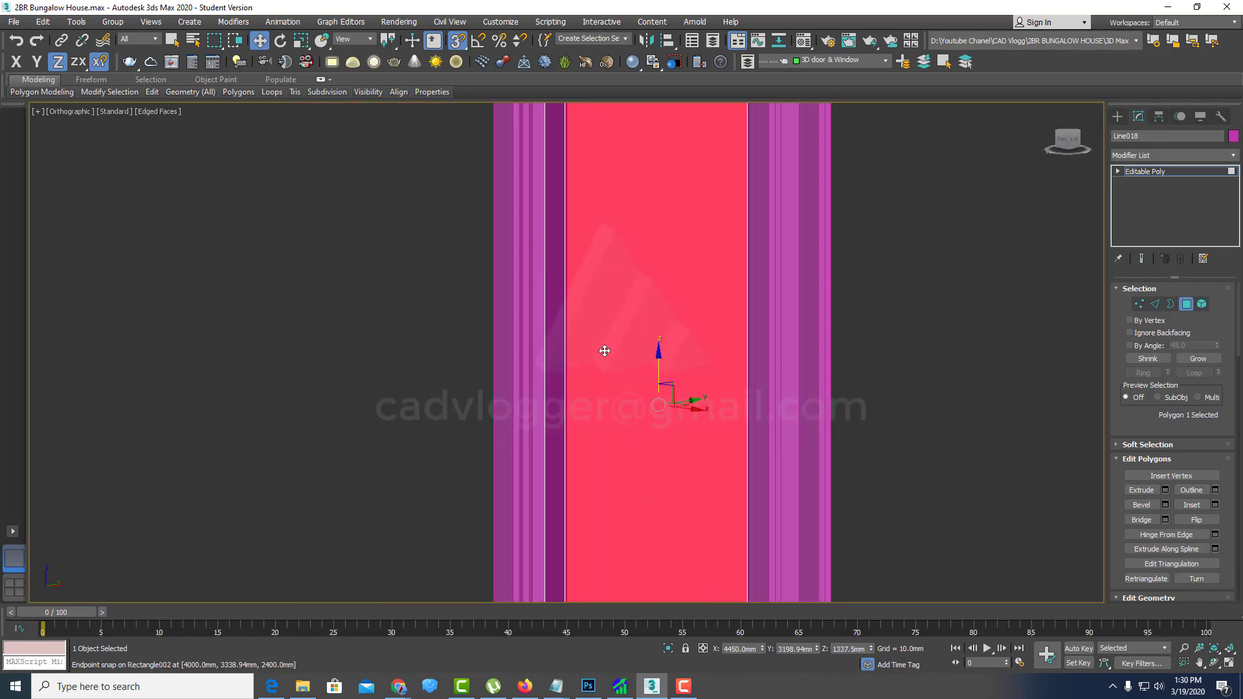
scroll(604, 353, "down", 1)
Step: Inset the door face by 50 mm, leaving a border strip around the inner panel
right_click(604, 353)
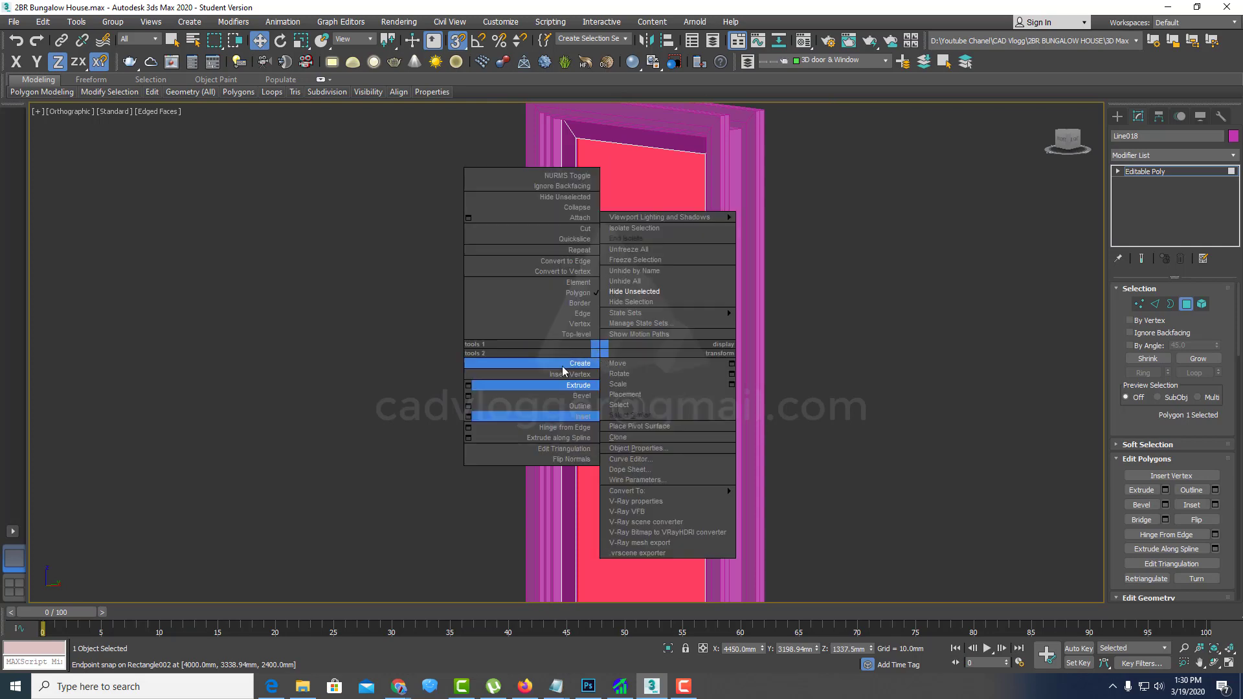
left_click(470, 416)
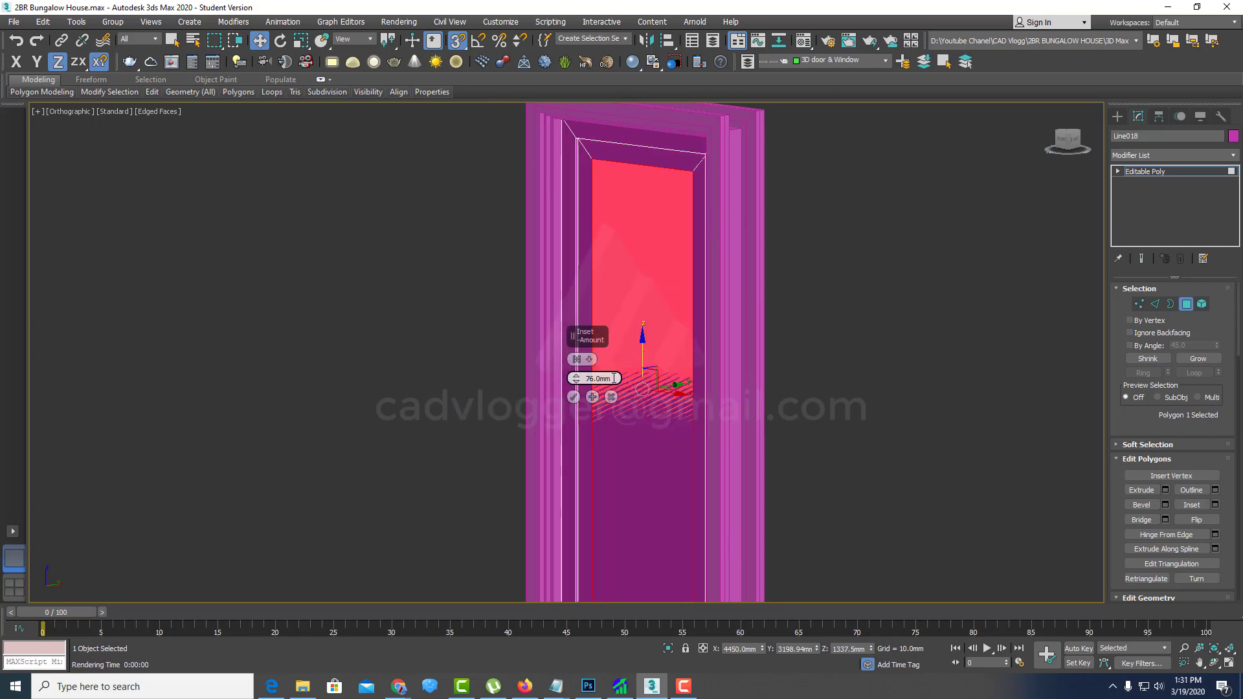
type("50")
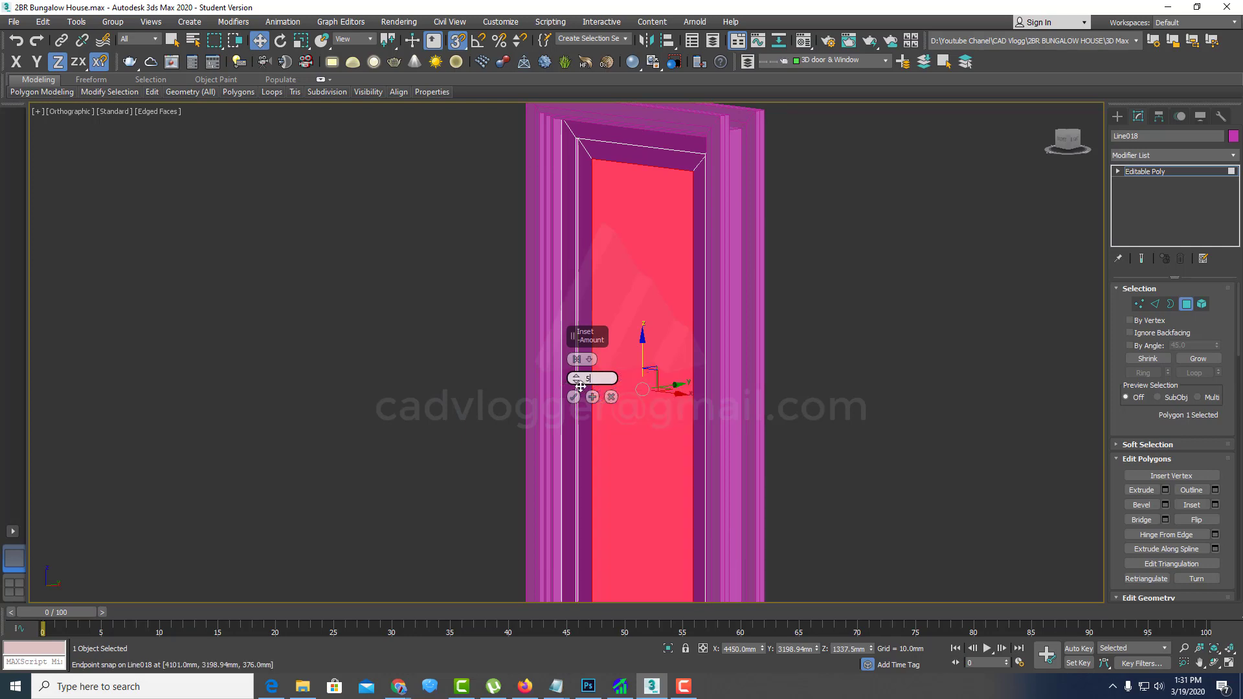
left_click(574, 397)
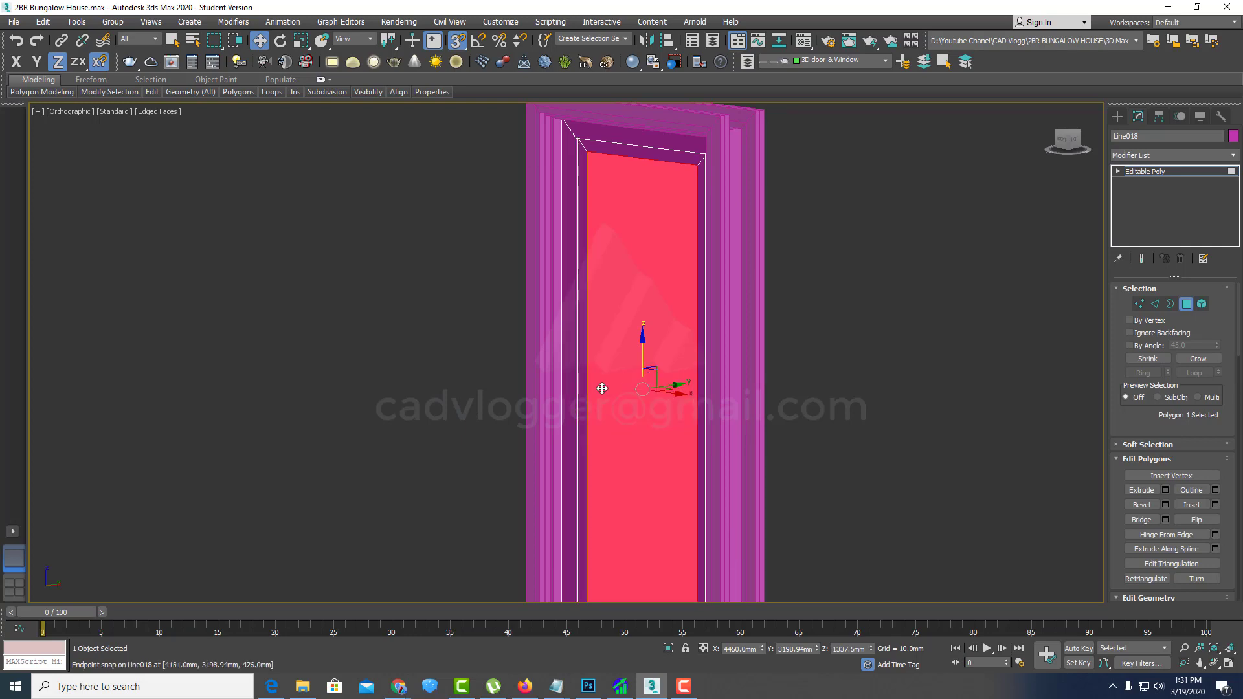
mouse_move(576, 397)
middle_mouse_down("alt")
mouse_move(638, 390)
mouse_move(591, 404)
middle_mouse_up("alt")
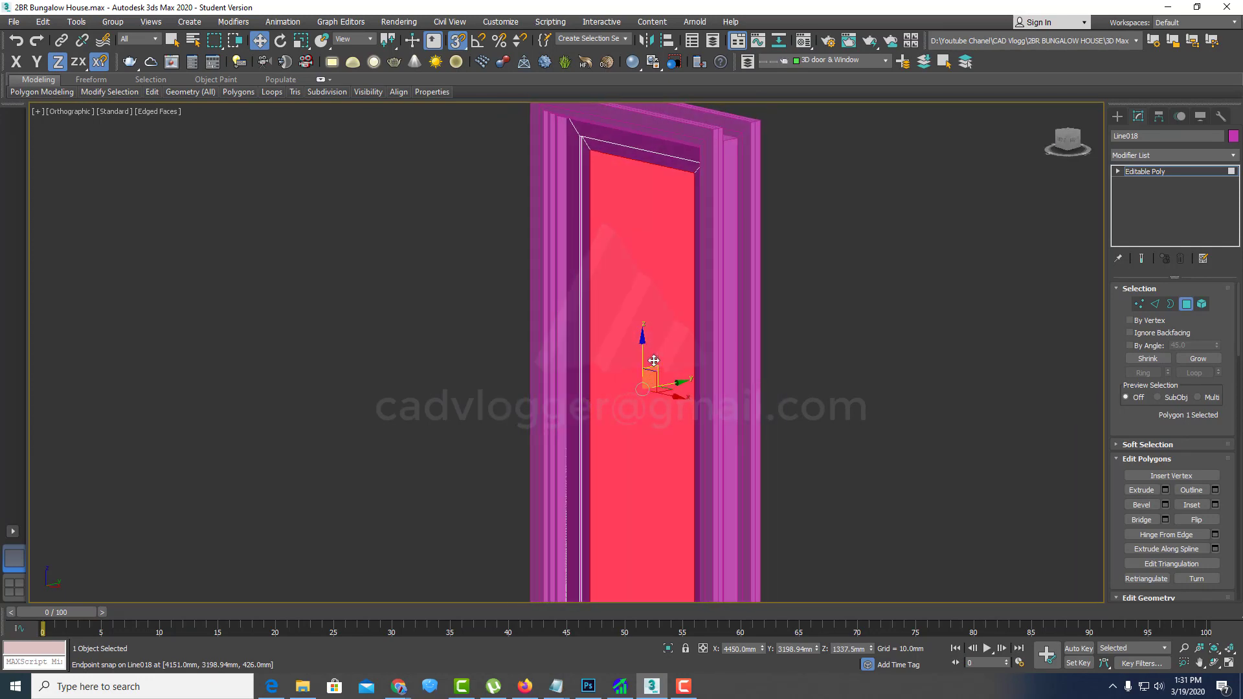
scroll(582, 139, "up", 3)
scroll(582, 139, "up", 2)
scroll(518, 144, "up", 1)
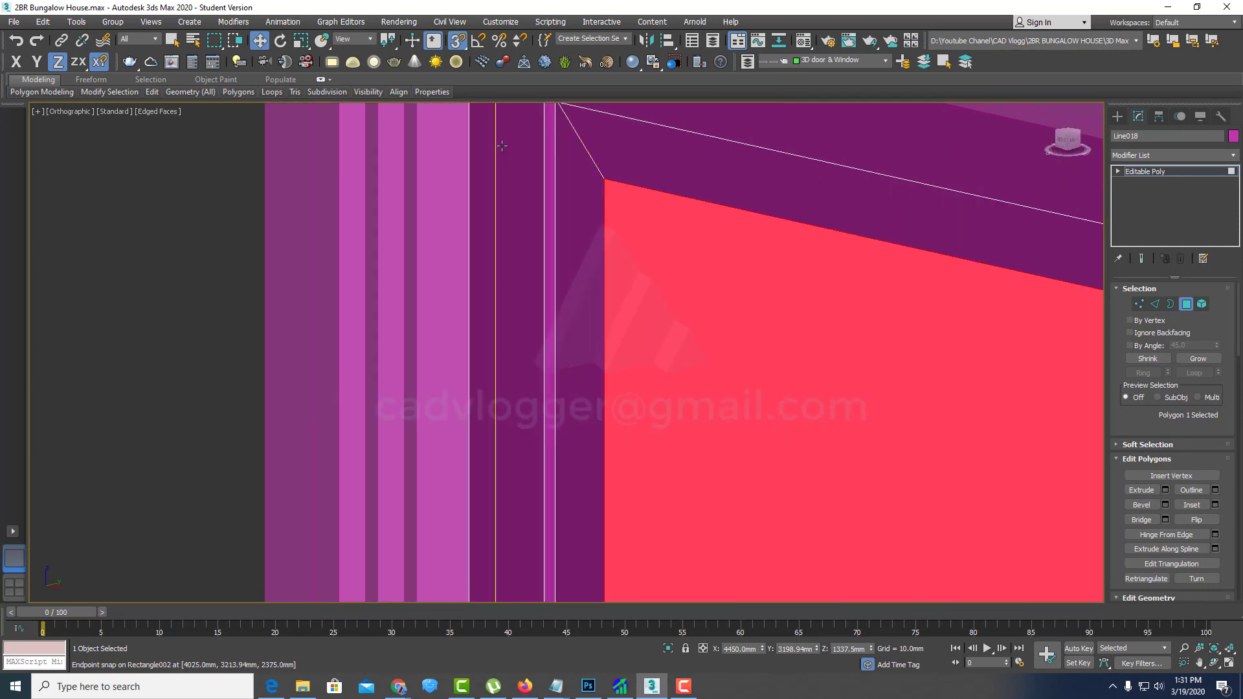
scroll(508, 160, "down", 3)
scroll(537, 166, "up", 2)
scroll(518, 155, "up", 1)
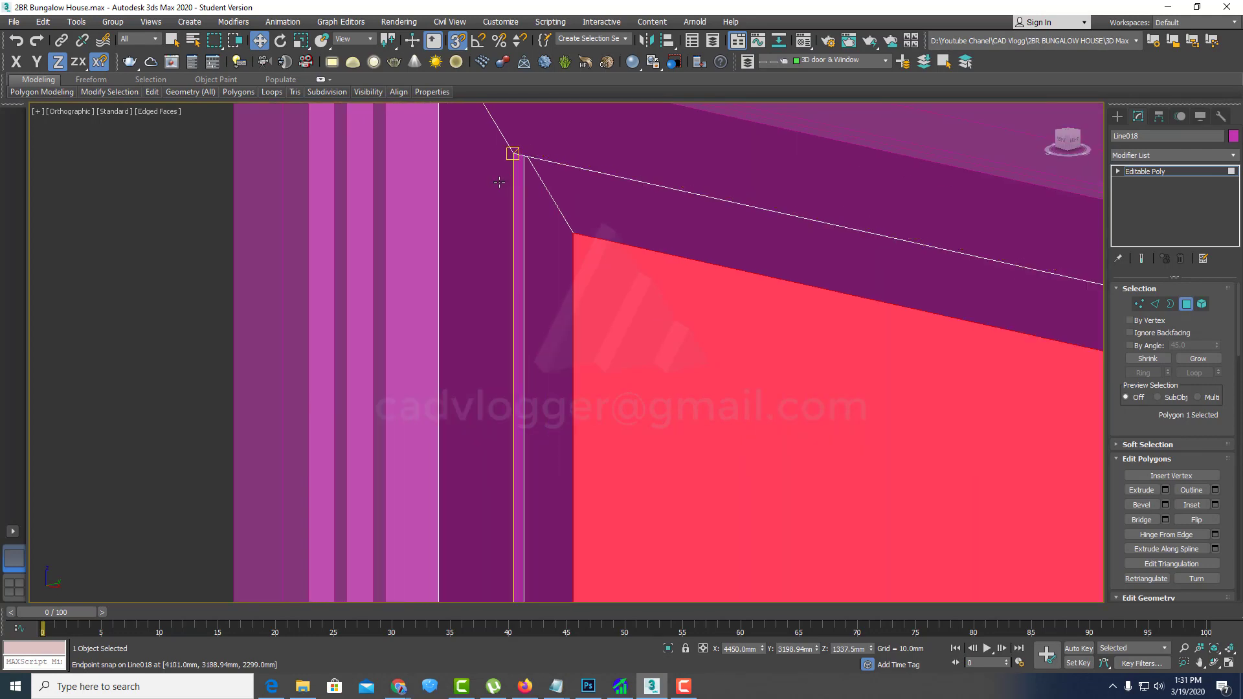
scroll(524, 175, "down", 3)
scroll(563, 347, "down", 3)
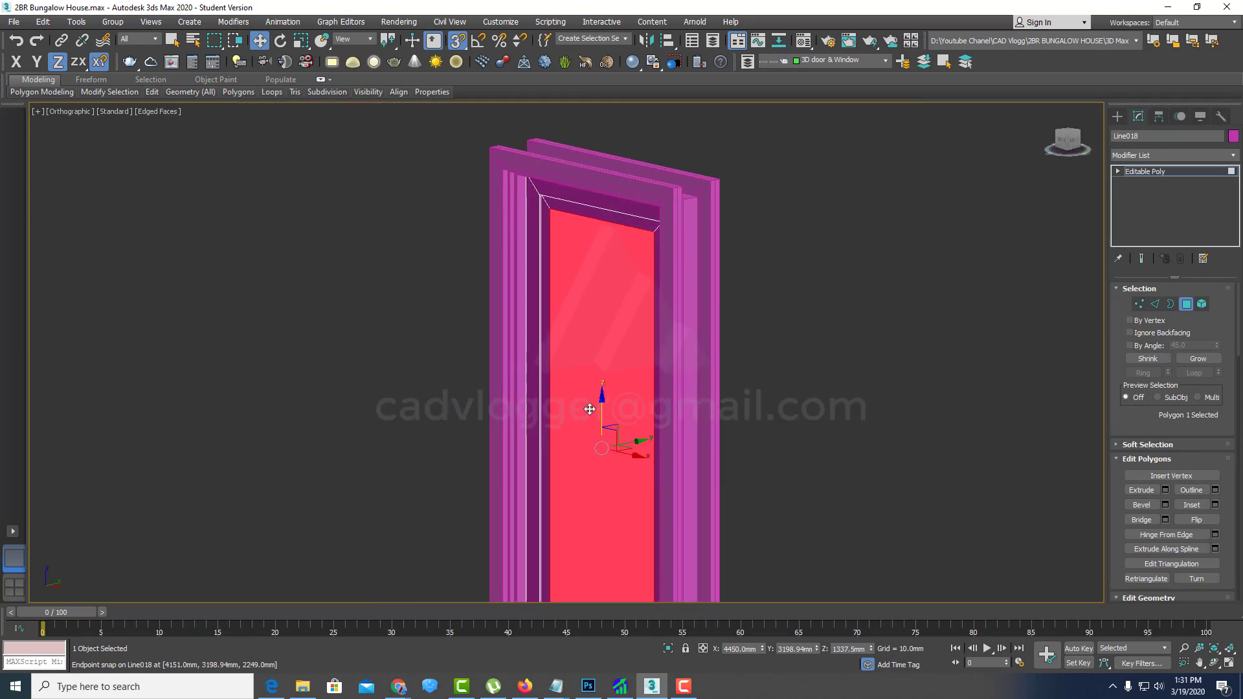
scroll(596, 403, "up", 4)
scroll(595, 402, "down", 2)
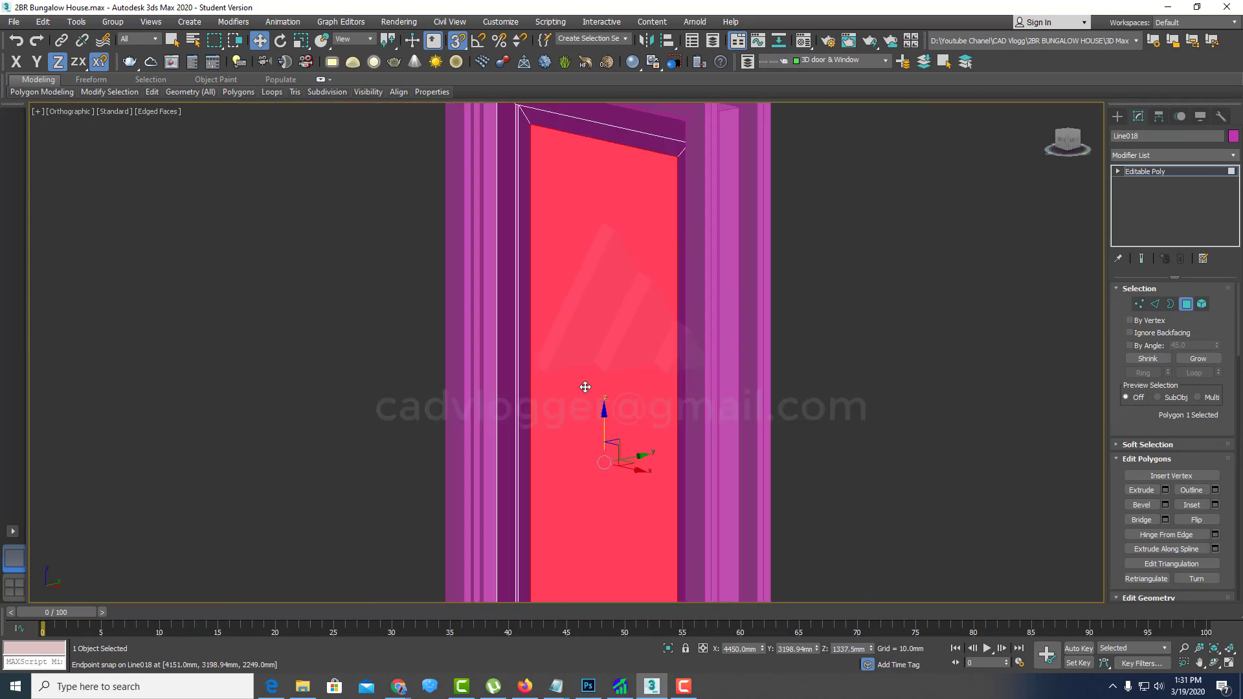
Step: Move the inner panel face -10 mm along Y via Transform Type-In and inspect the recess
right_click(260, 42)
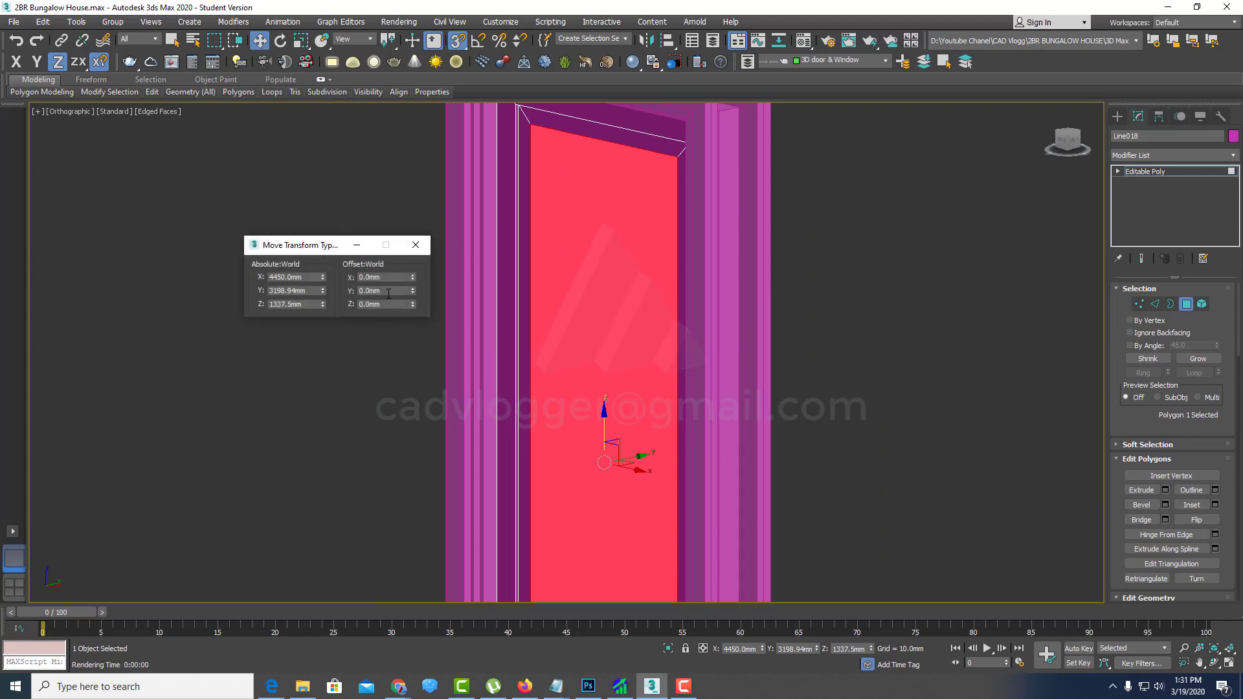
left_click_drag(388, 293, 333, 293)
type("-10")
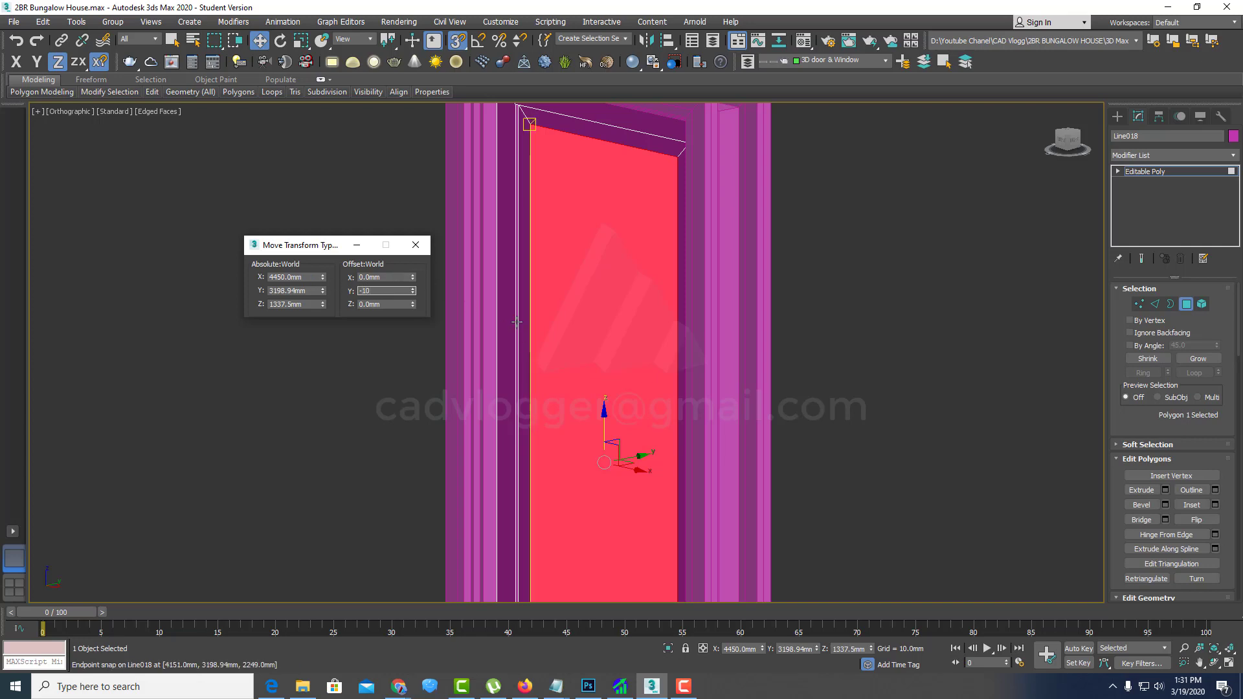
key("Return")
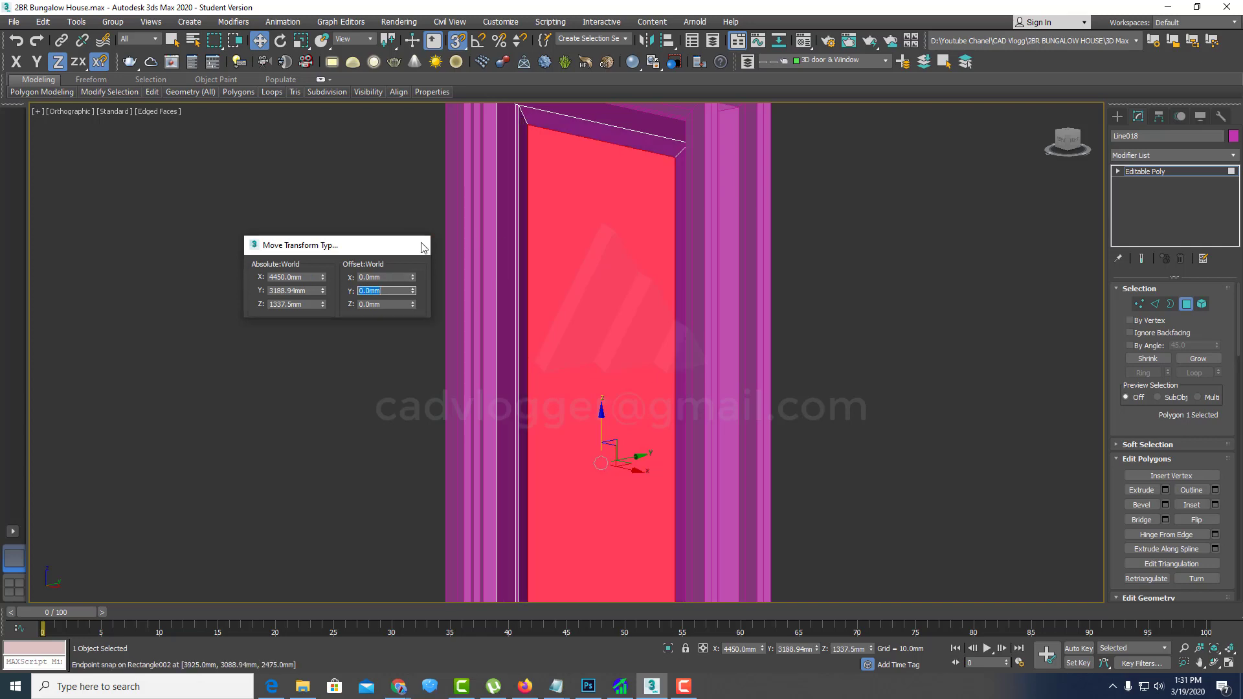
left_click(415, 245)
middle_click_drag(561, 328, 671, 327, "alt")
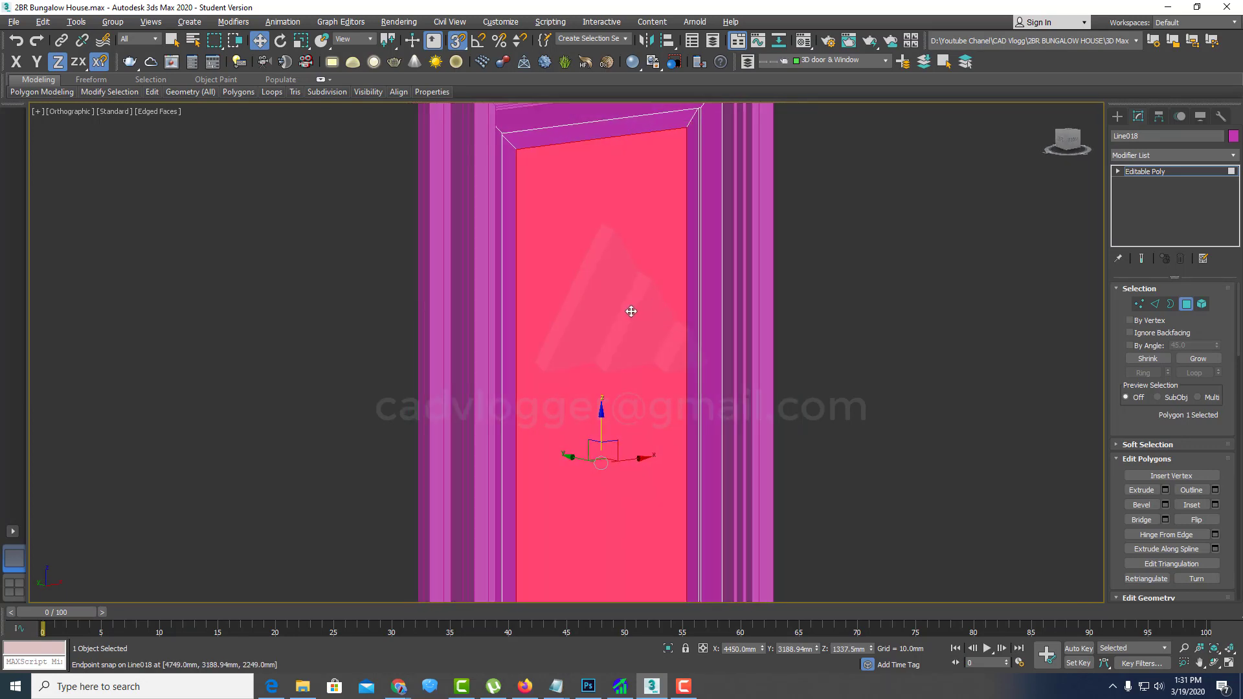
mouse_move(608, 351)
middle_mouse_down("alt")
mouse_move(602, 380)
mouse_move(632, 358)
mouse_move(563, 360)
mouse_move(586, 307)
mouse_move(611, 314)
middle_mouse_up("alt")
left_click_drag(611, 316, 610, 309)
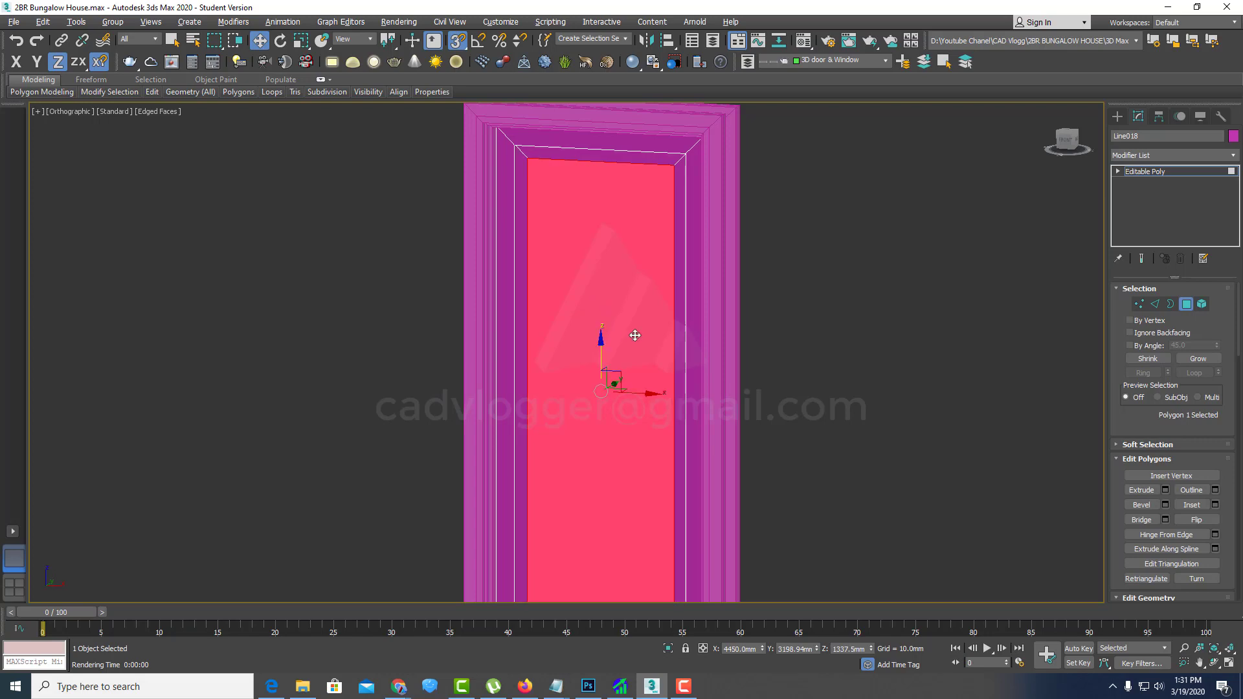
mouse_move(635, 335)
middle_mouse_down("alt")
mouse_move(677, 330)
mouse_move(616, 344)
mouse_move(635, 310)
middle_mouse_up("alt")
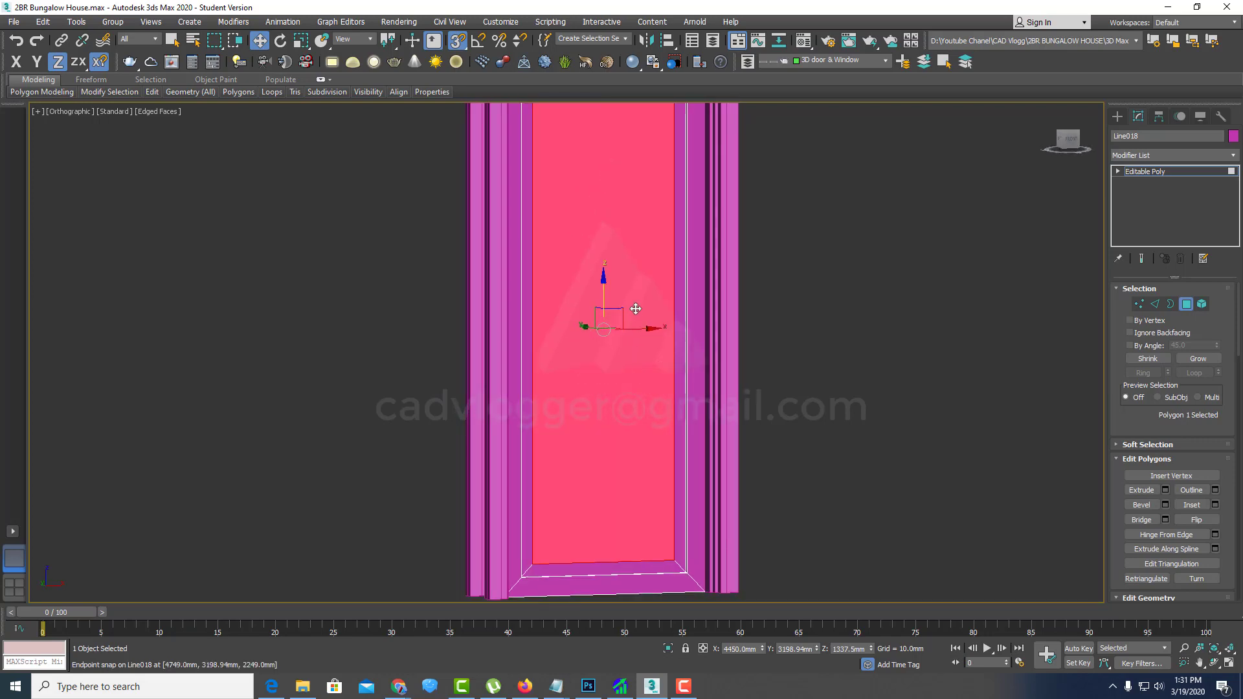
Step: In Edge mode, select the left and right vertical edges of the inner panel
key("2")
left_click(673, 287)
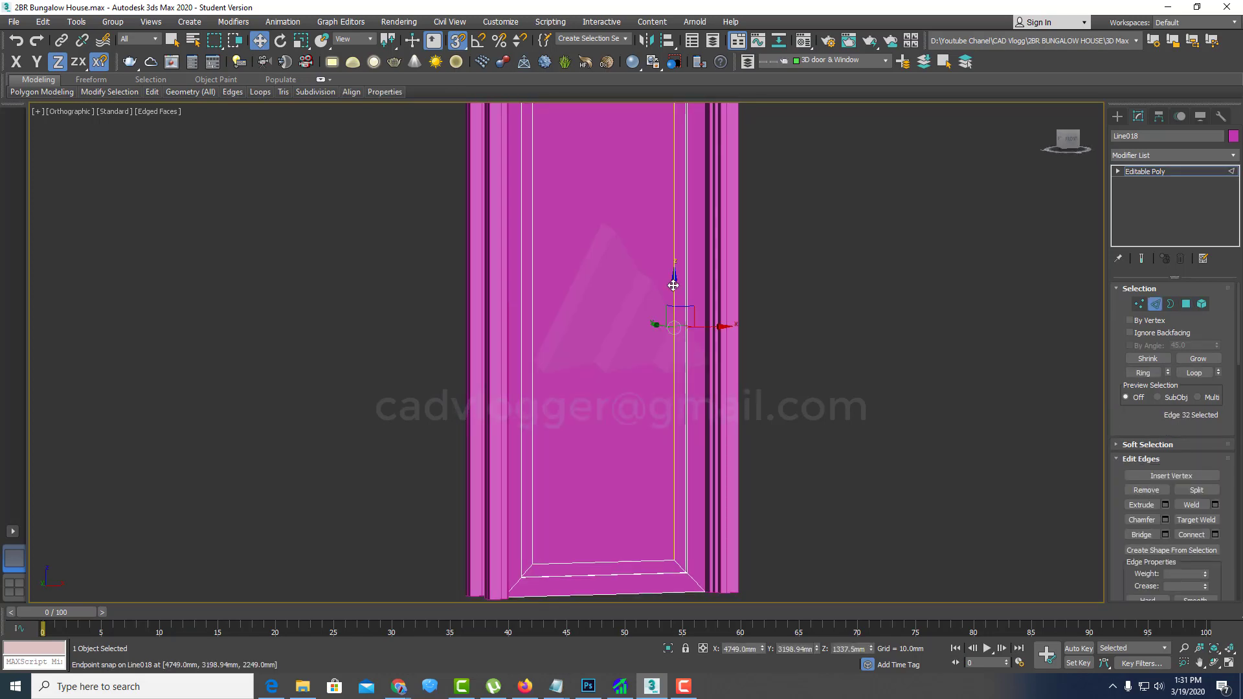
left_click(533, 324)
mouse_move(597, 335)
middle_mouse_down("alt")
mouse_move(552, 347)
mouse_move(576, 309)
mouse_move(564, 336)
mouse_move(577, 235)
middle_mouse_up("alt")
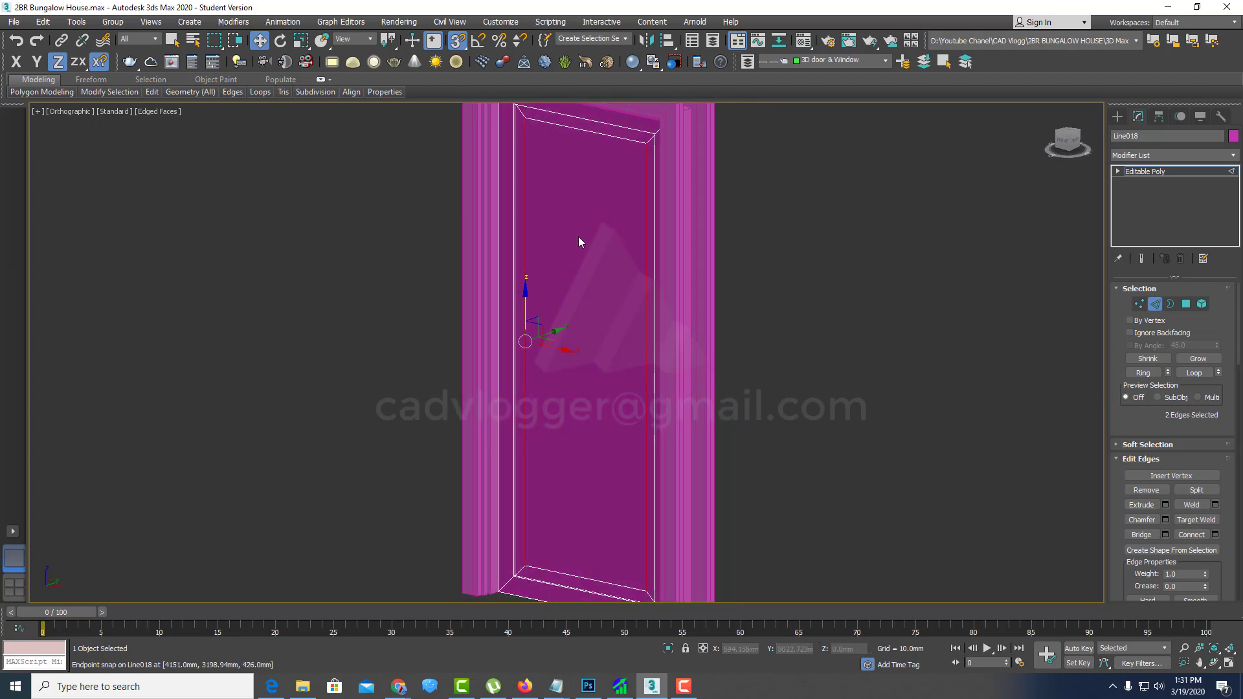
Step: Connect the two panel edges with 3 evenly spaced horizontal segments
right_click(557, 304)
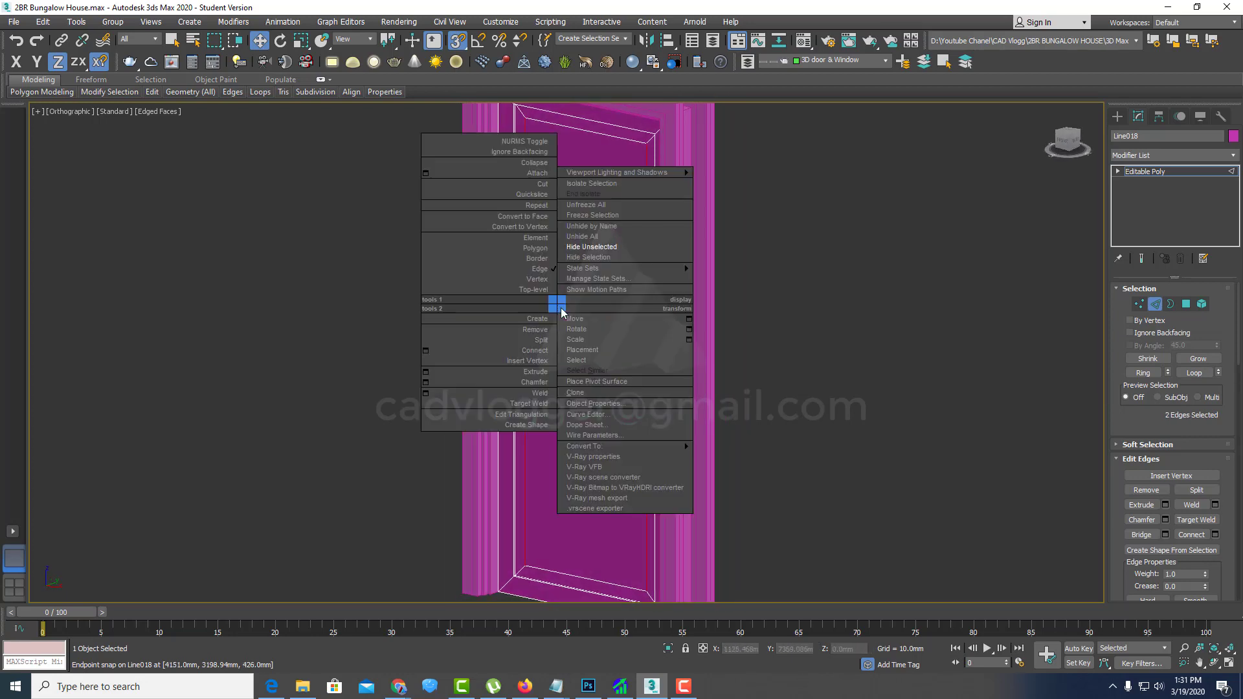
left_click(426, 350)
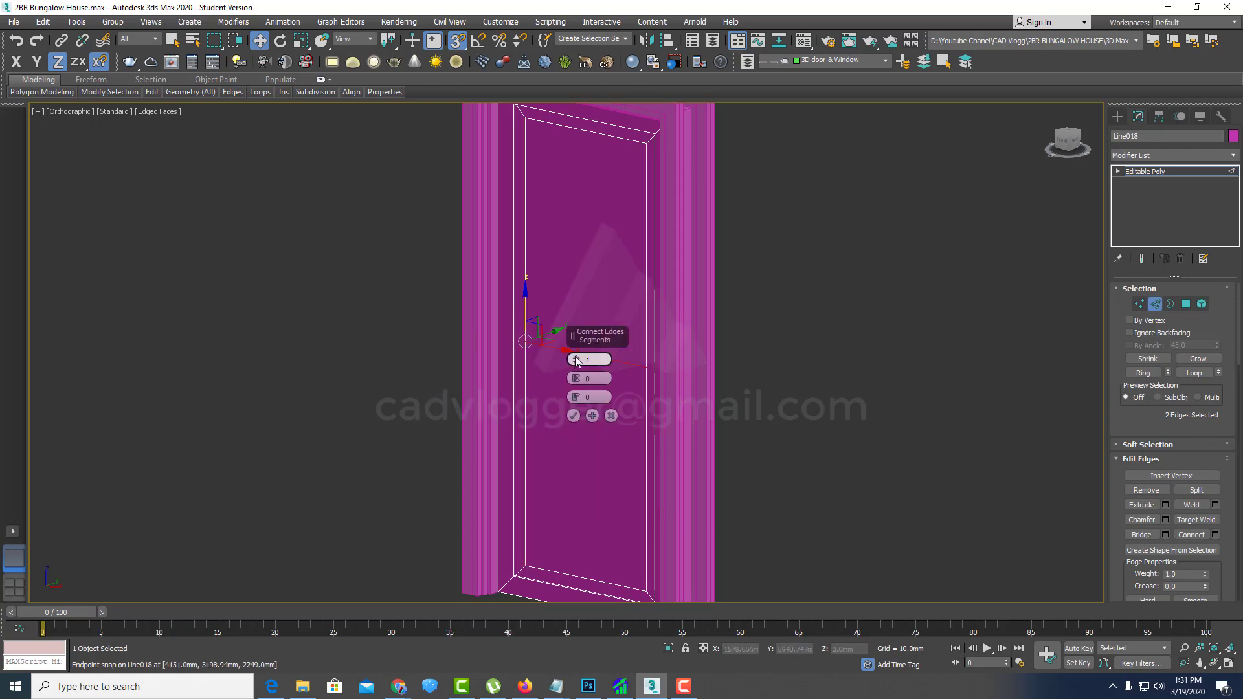
left_click_drag(576, 363, 576, 353)
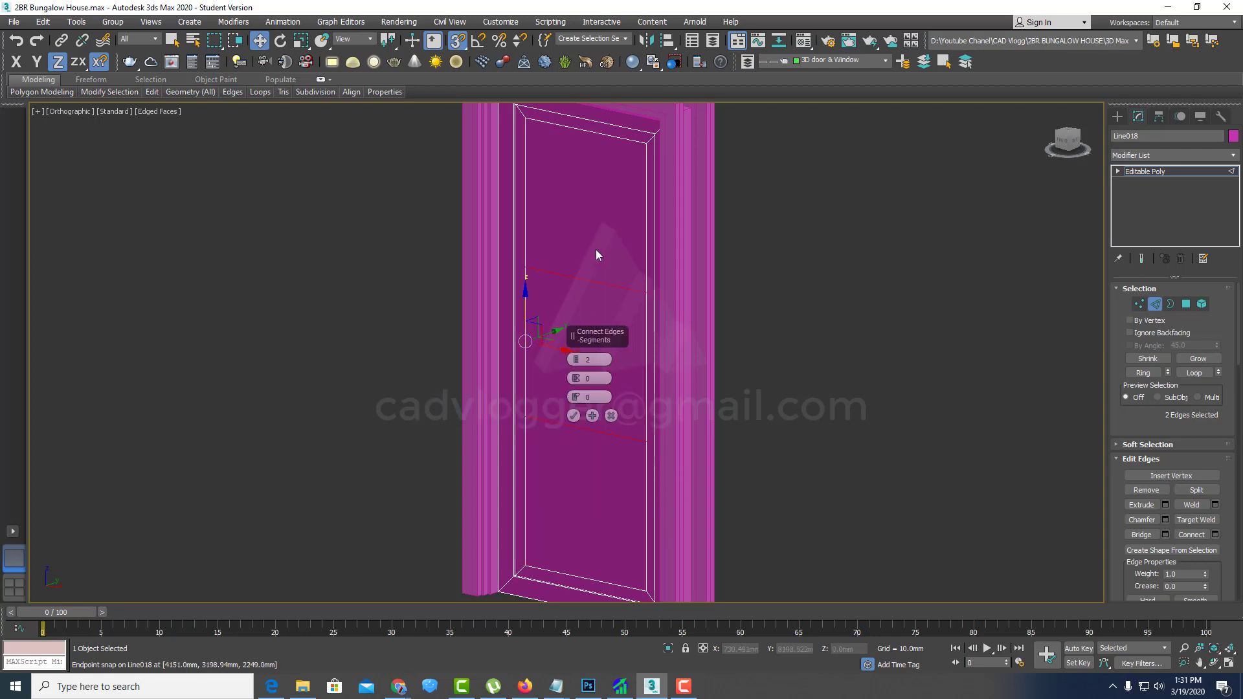
left_click(576, 357)
scroll(600, 245, "up", 1)
middle_click_drag(600, 245, 608, 236, "alt")
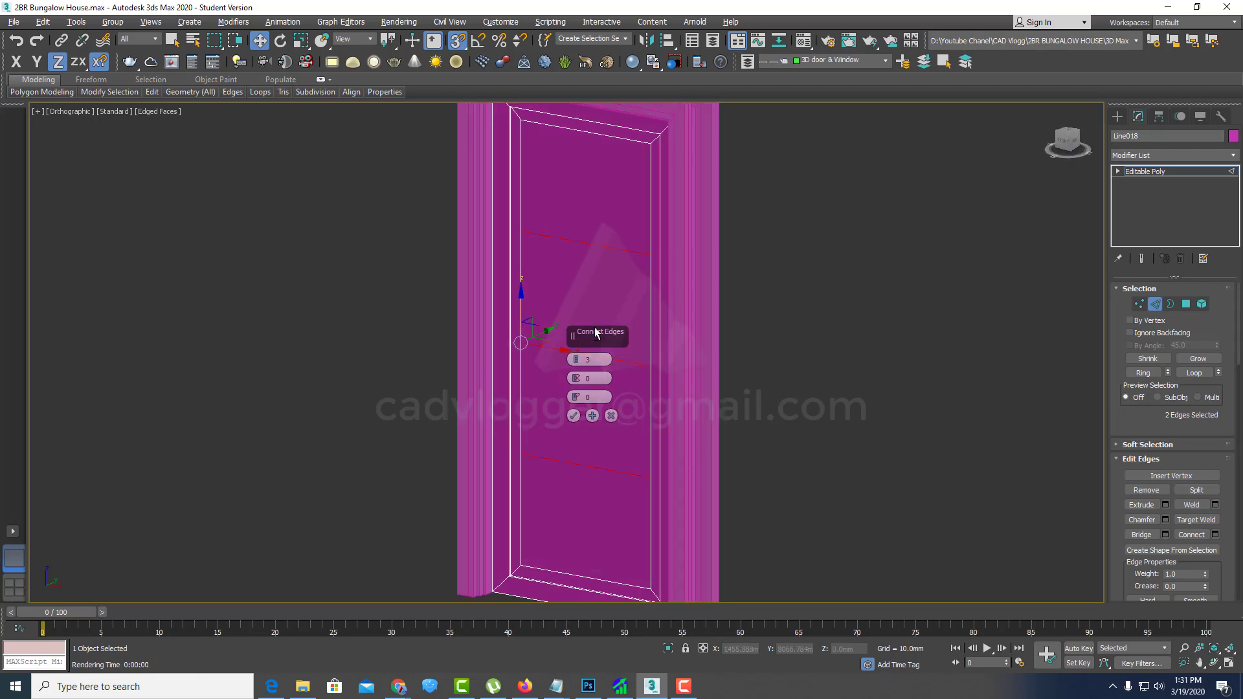
left_click(572, 415)
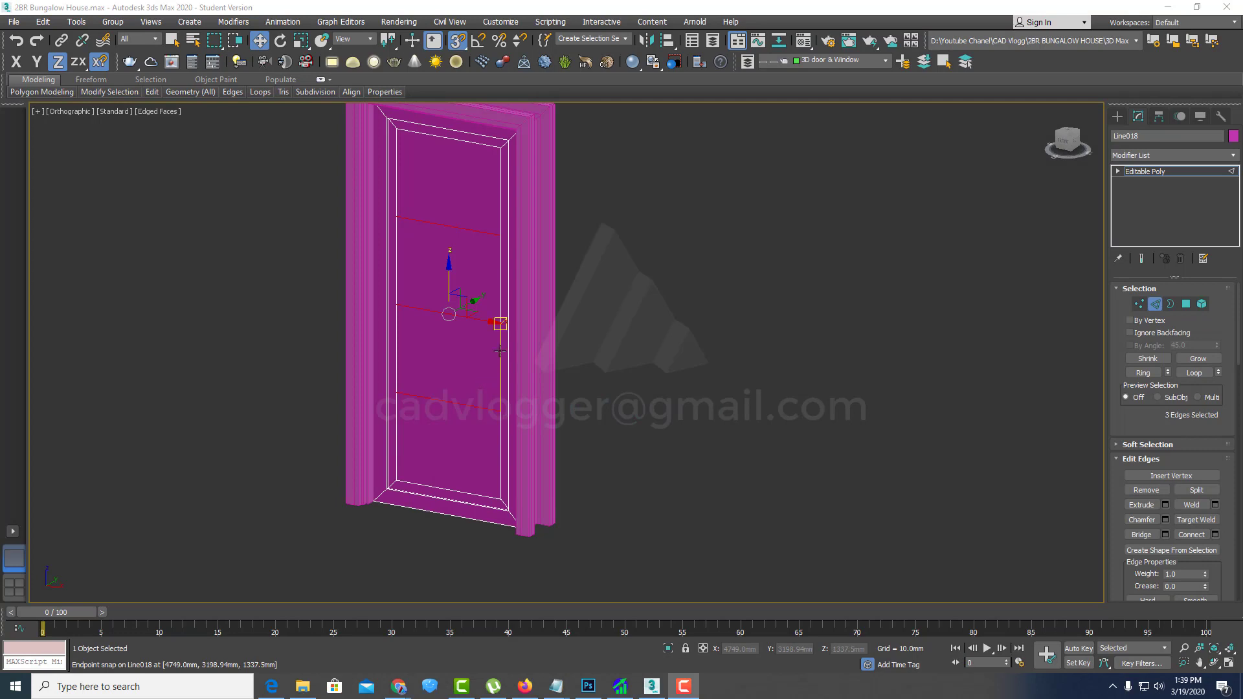
middle_click_drag(500, 351, 499, 372)
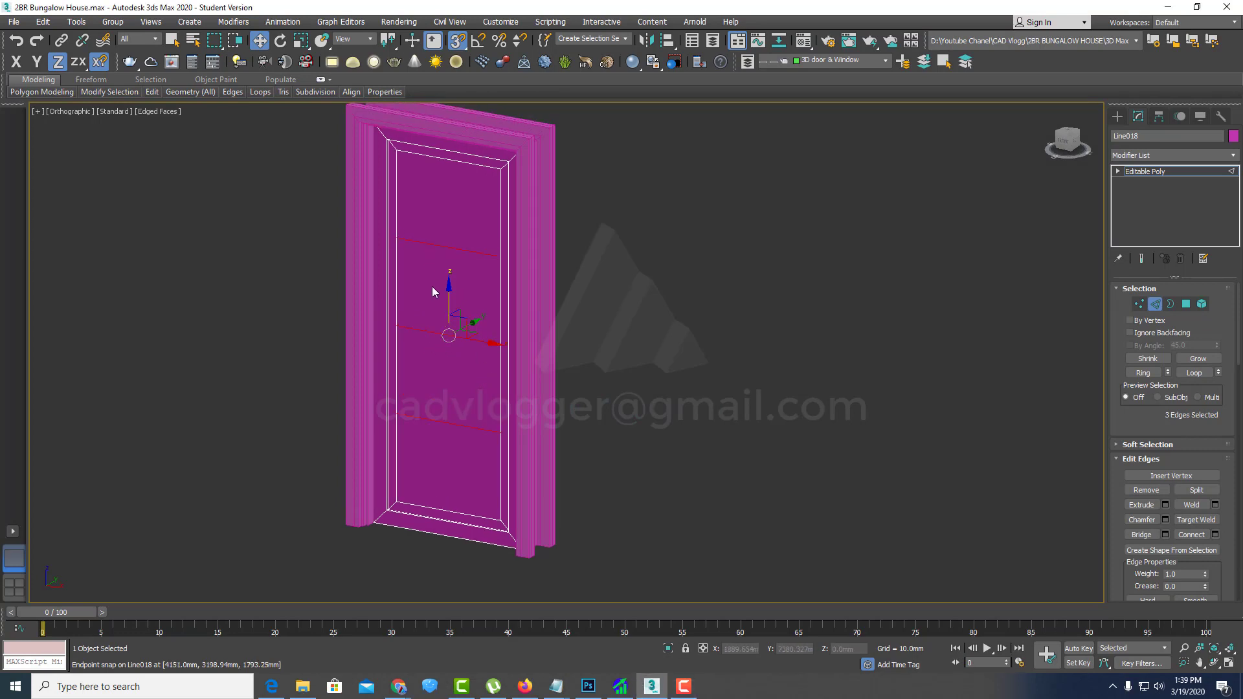
middle_click_drag(432, 287, 446, 289)
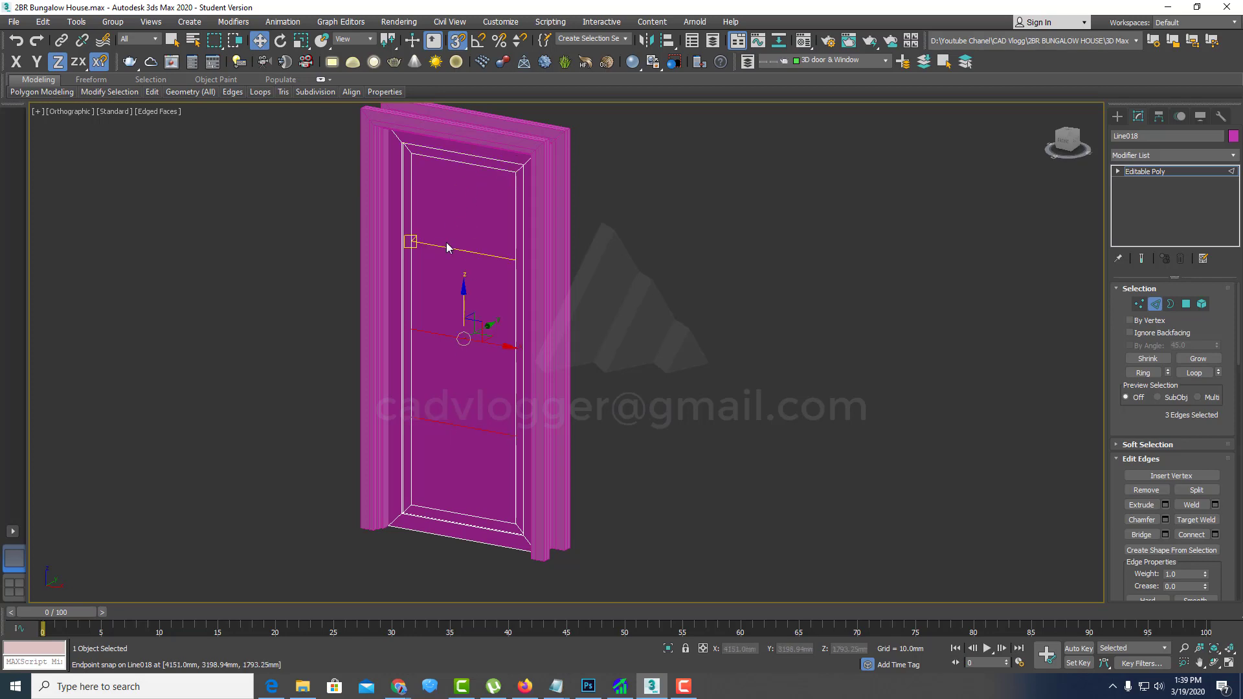
Step: Chamfer the three horizontal rail edges by 25 mm using the Standard Chamfer type
right_click(470, 290)
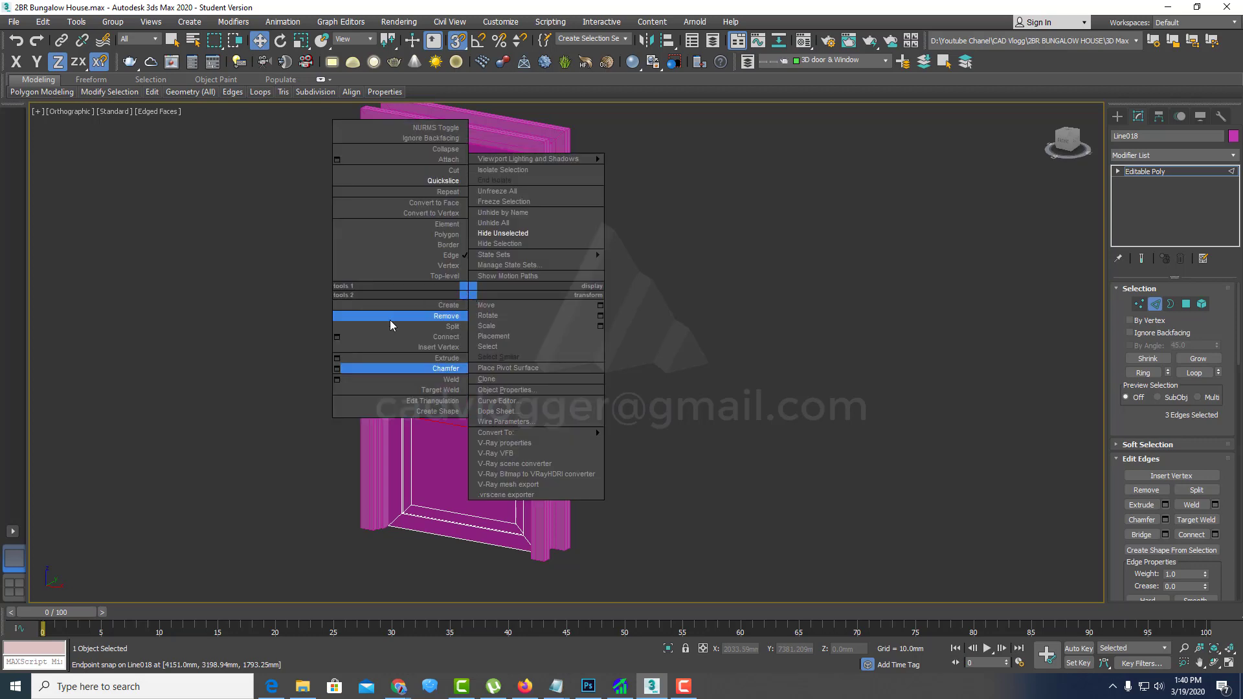
left_click(338, 369)
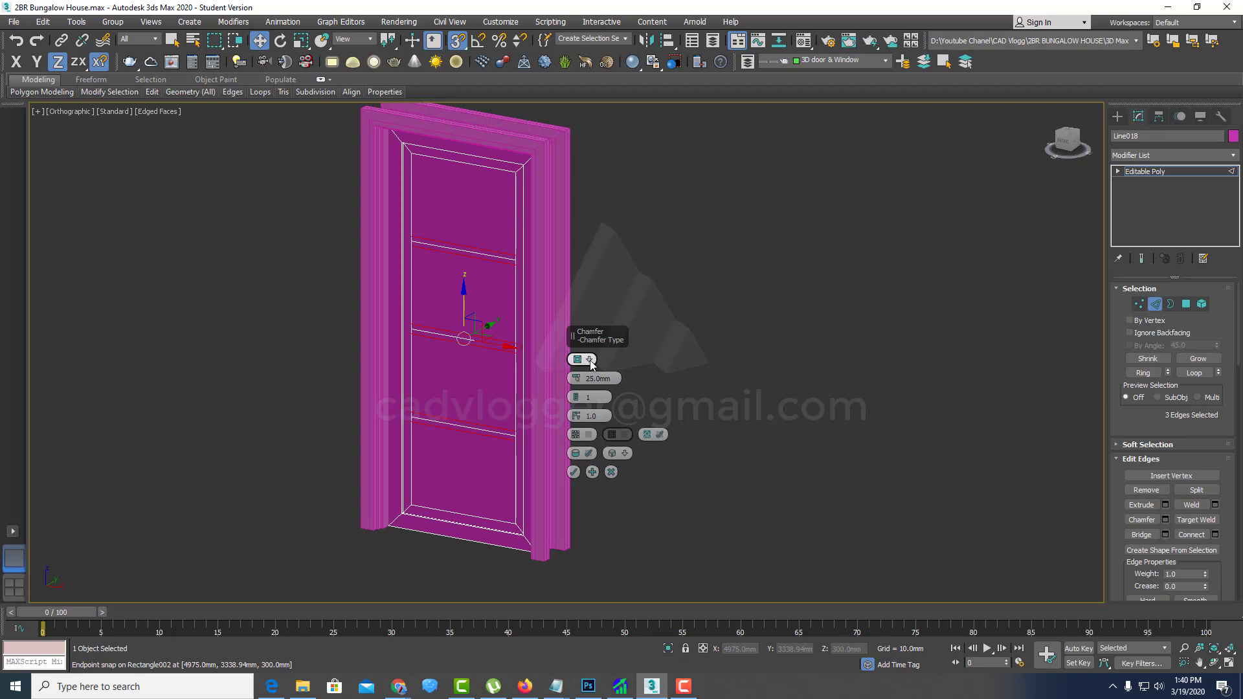
left_click(590, 360)
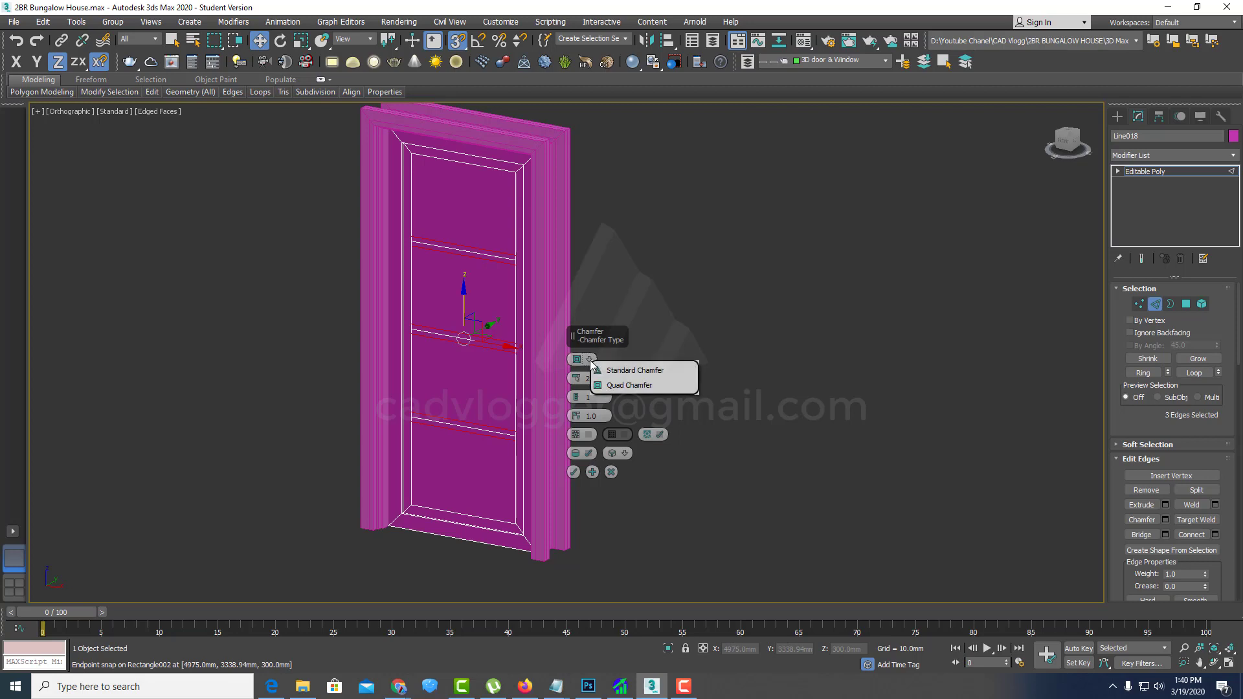
left_click(636, 370)
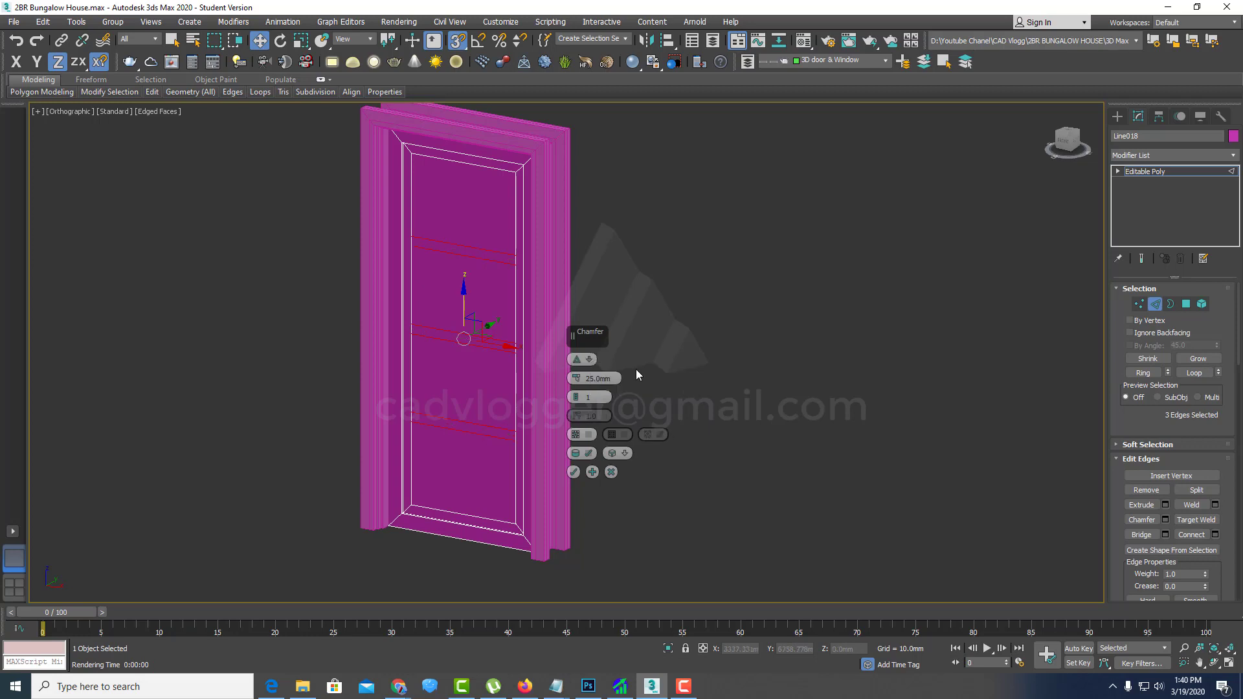
left_click(582, 436)
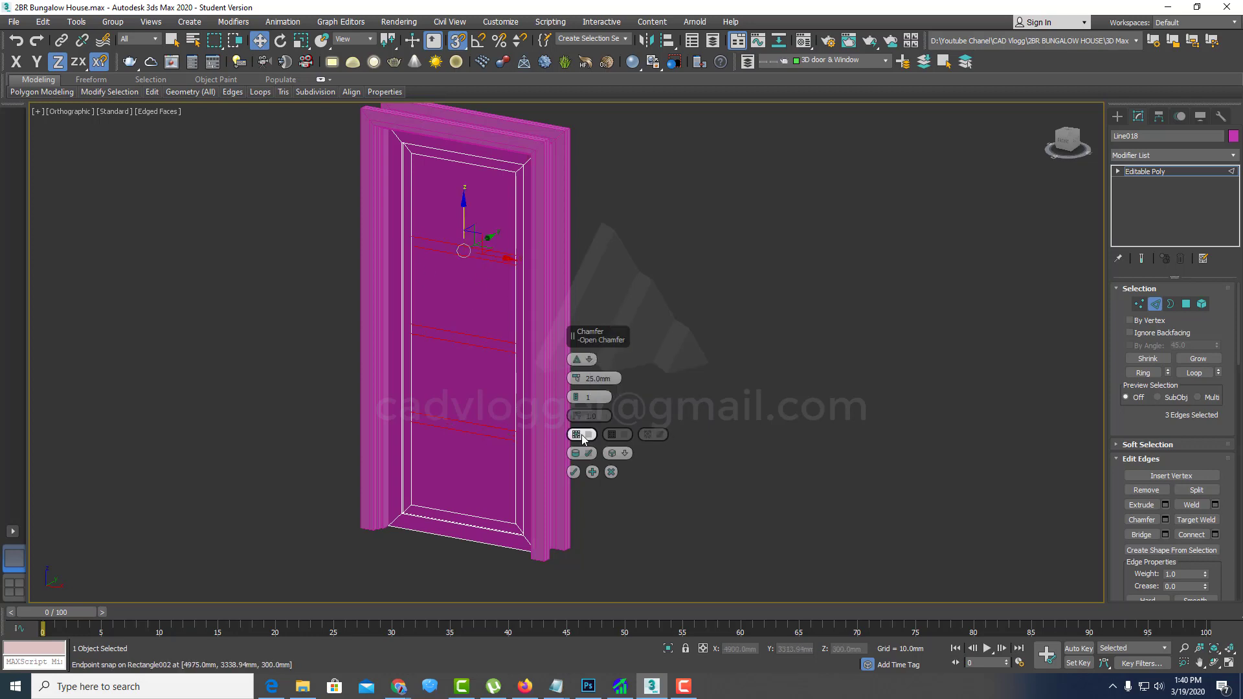
left_click(575, 471)
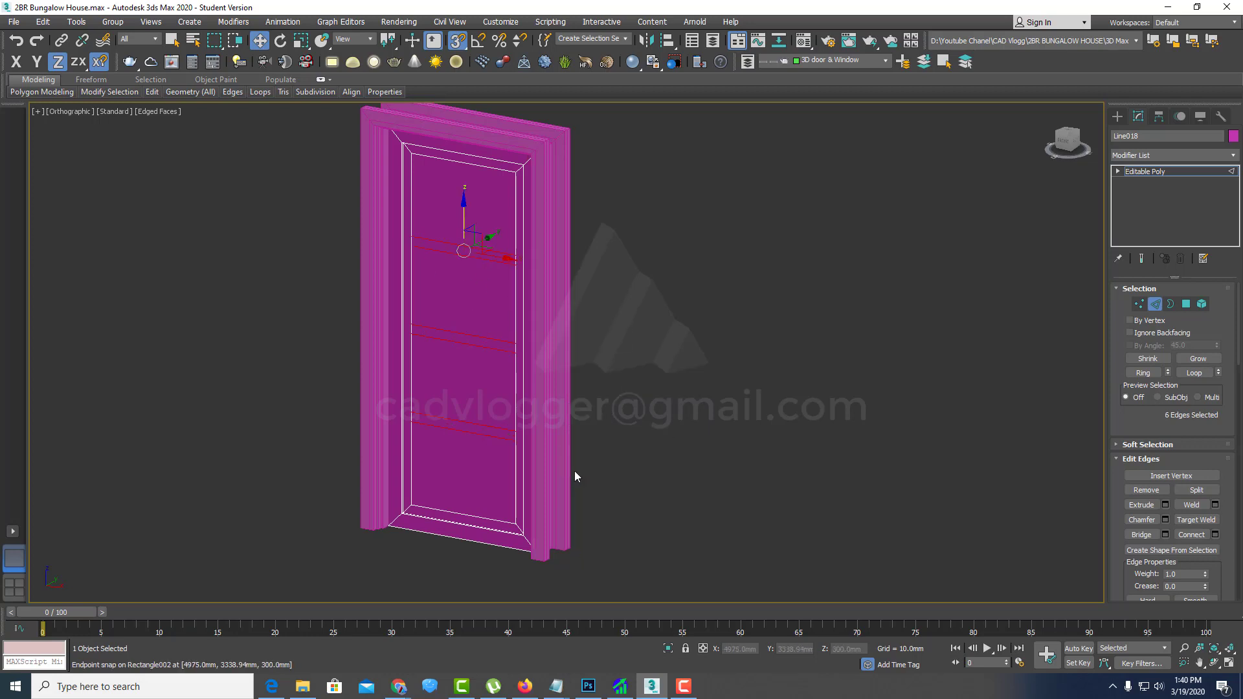
Step: Select the four door panel faces at Polygon level and frame them in the view
left_click(1185, 304)
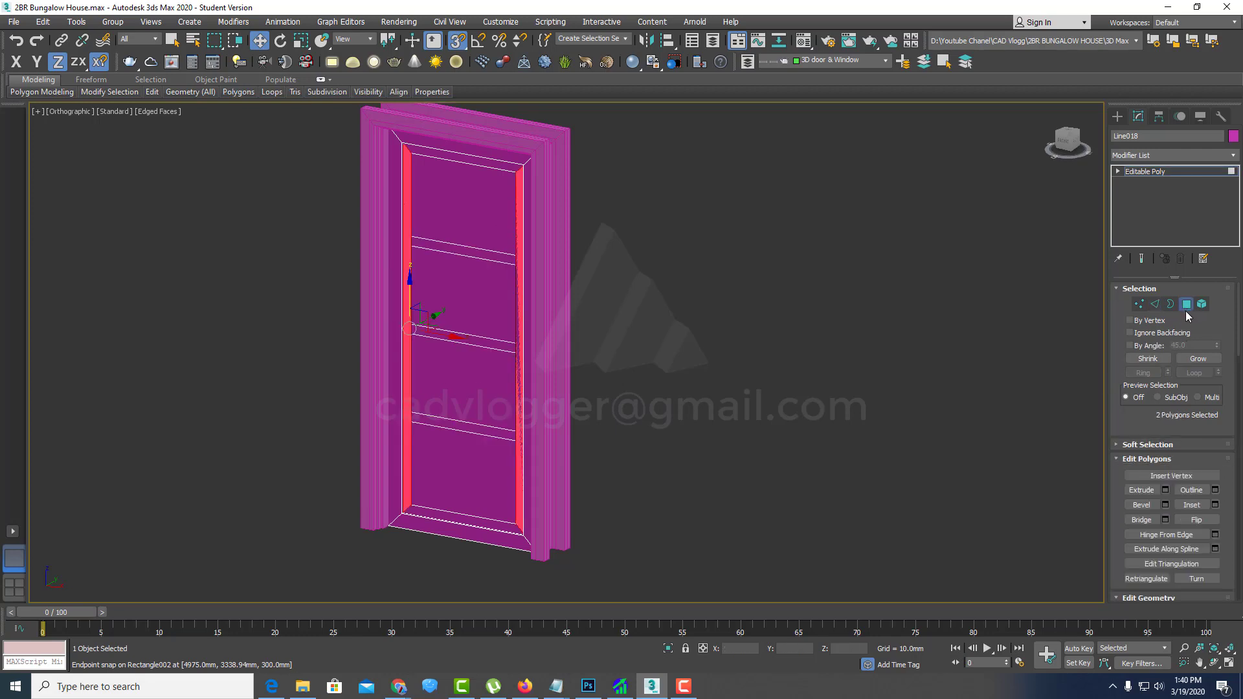
left_click(465, 206)
left_click(437, 273, "ctrl")
left_click(437, 365, "ctrl")
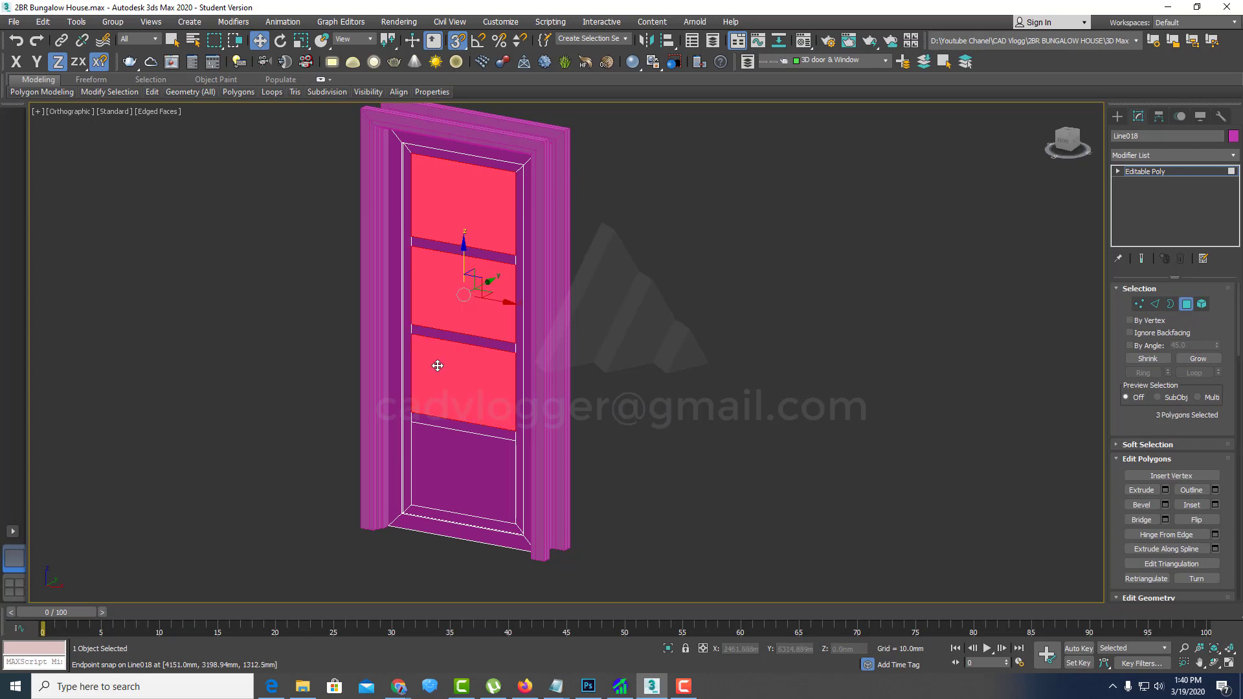
left_click(438, 453, "ctrl")
key("z")
mouse_move(428, 210)
middle_mouse_down("alt")
mouse_move(464, 286)
mouse_move(459, 260)
middle_mouse_up("alt")
Step: Extrude the four selected door panels by a height of 10 mm
right_click(459, 260)
left_click(326, 294)
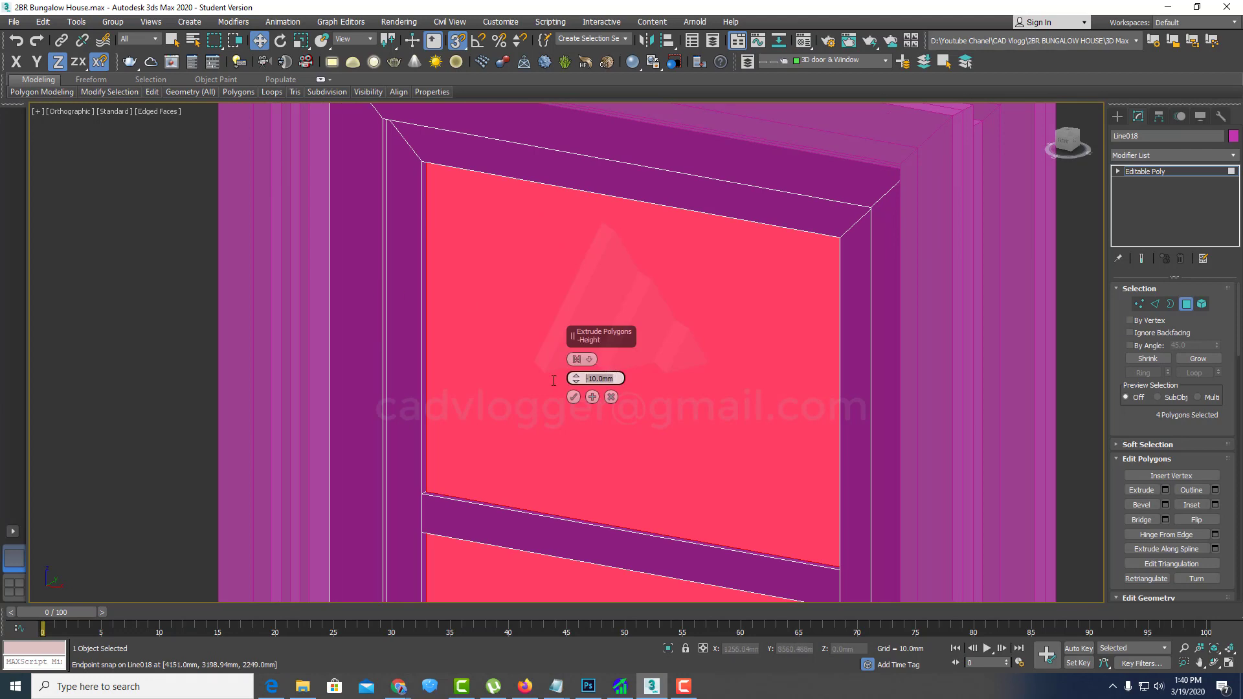
type("10")
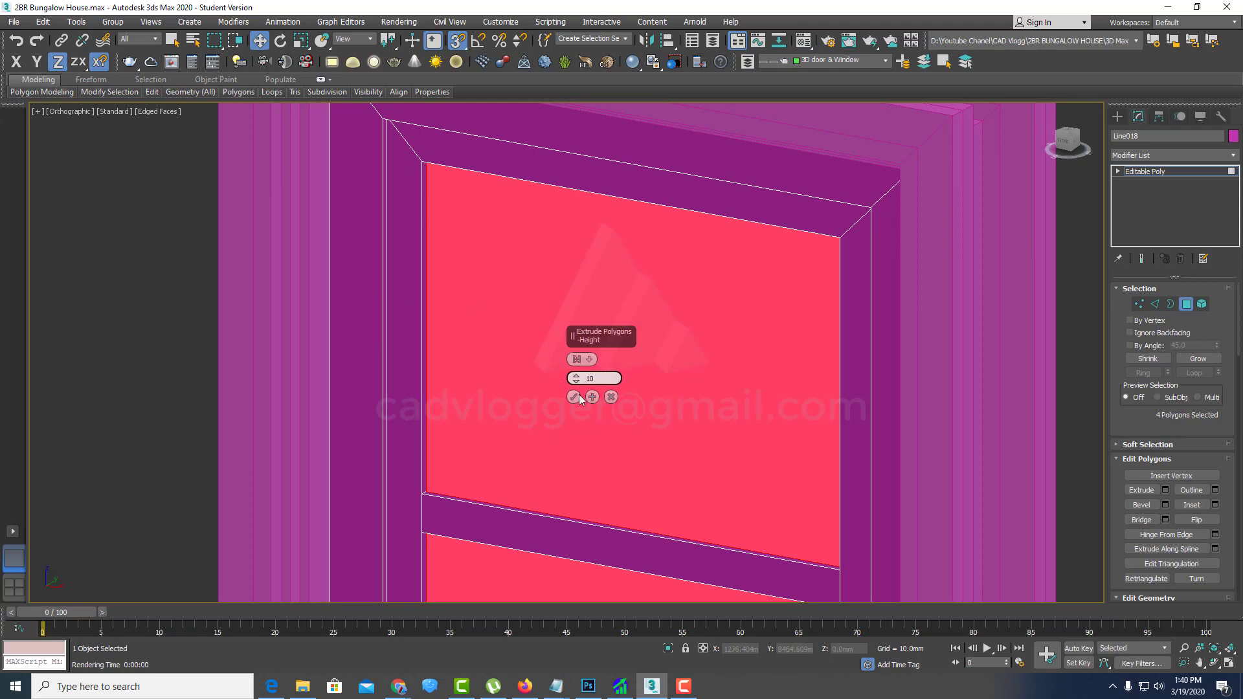
left_click(576, 396)
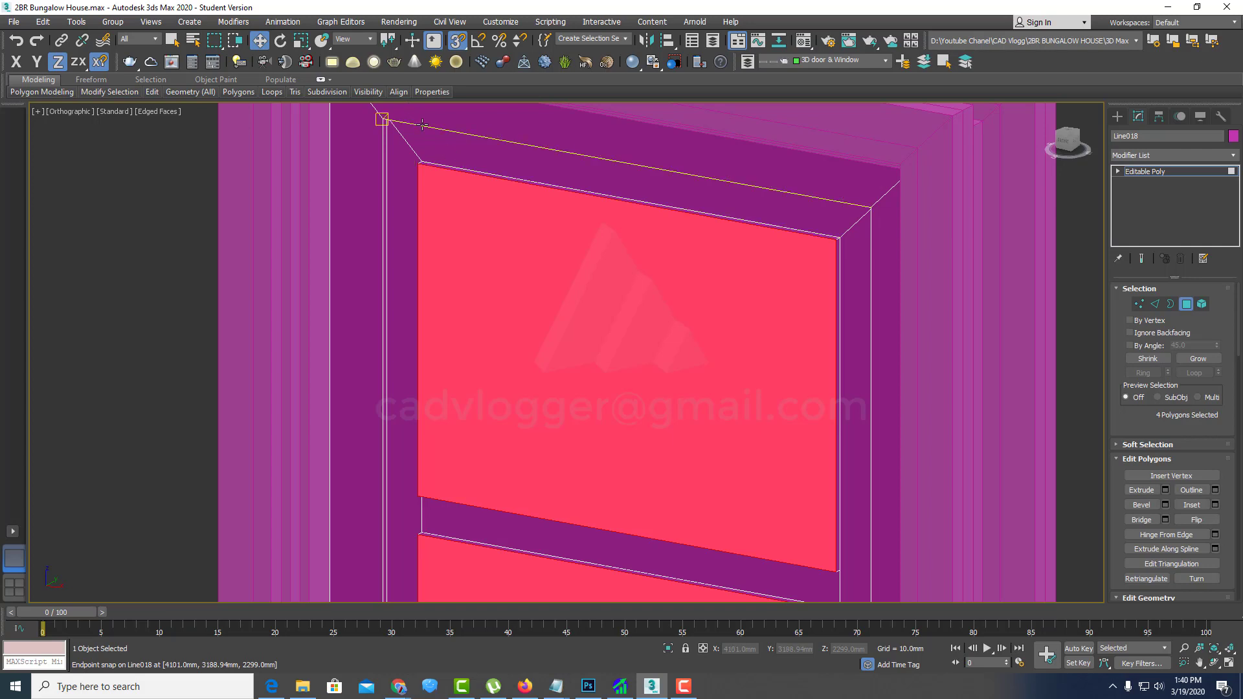
scroll(534, 272, "down", 3)
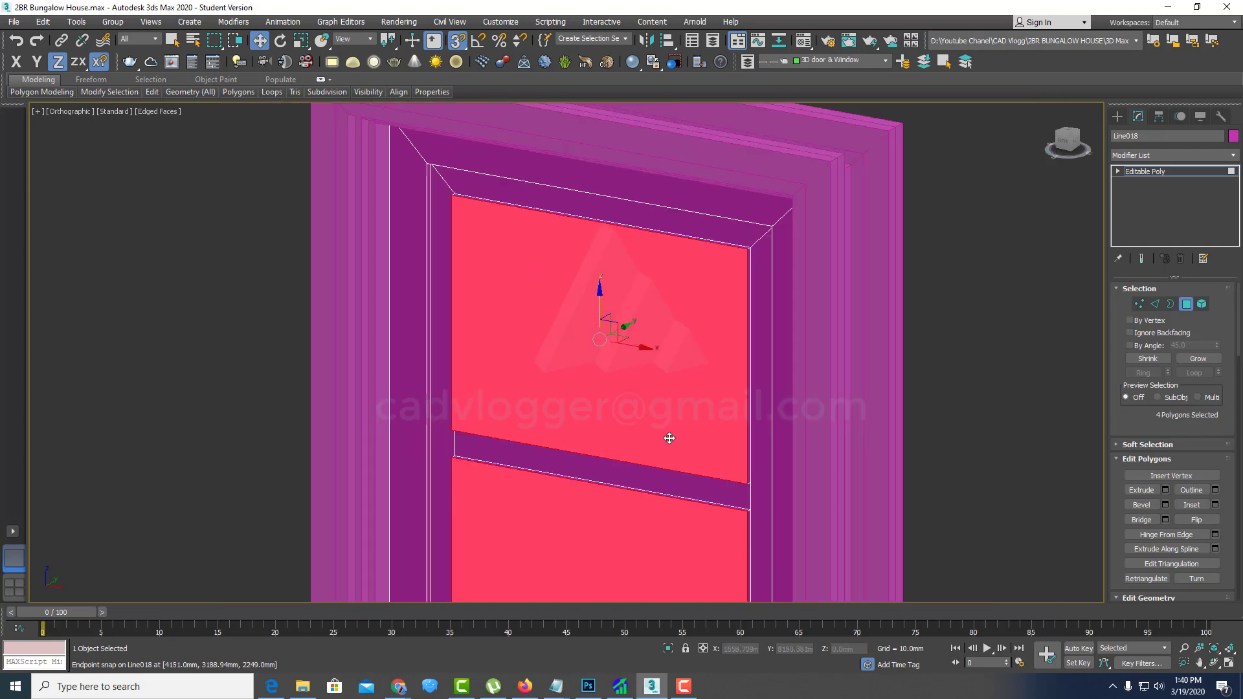
scroll(664, 434, "down", 2)
scroll(578, 321, "up", 2)
scroll(584, 344, "down", 3)
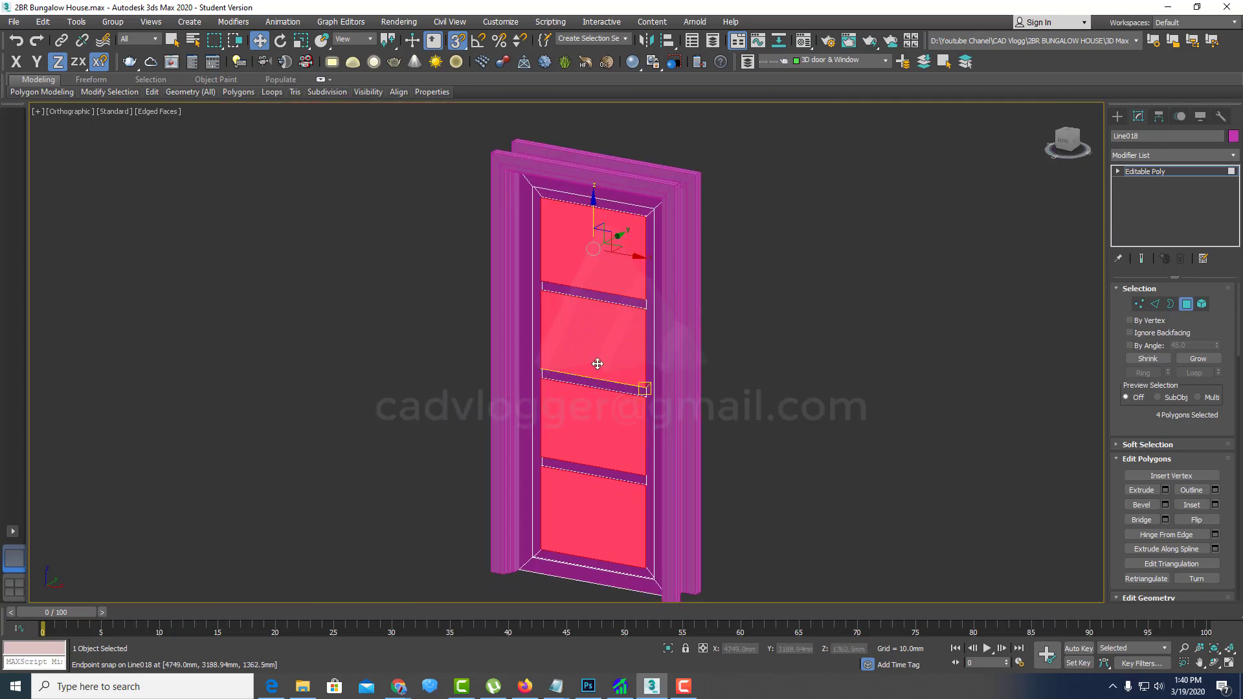
mouse_move(592, 362)
middle_mouse_down("alt")
mouse_move(582, 374)
mouse_move(667, 384)
mouse_move(666, 358)
mouse_move(621, 339)
mouse_move(527, 355)
middle_mouse_up("alt")
left_click(1187, 304)
scroll(618, 351, "up", 5)
scroll(635, 270, "down", 3)
scroll(584, 343, "down", 2)
scroll(622, 386, "up", 3)
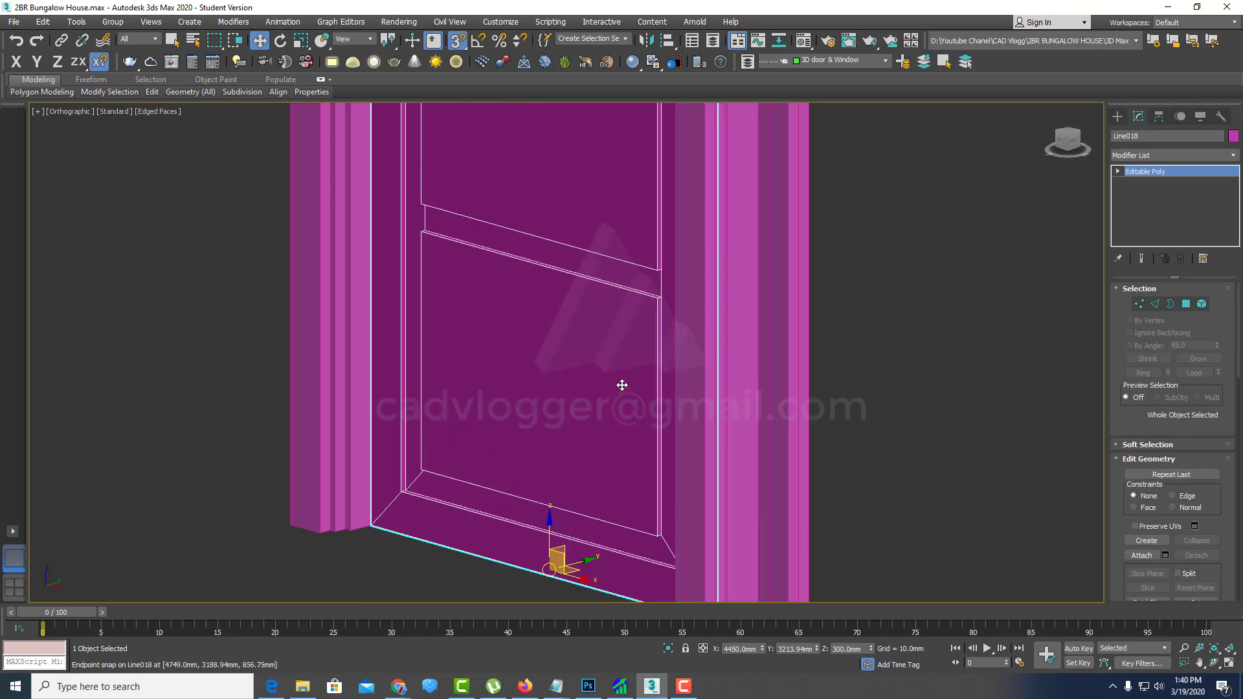
mouse_move(622, 386)
middle_mouse_down("alt")
mouse_move(621, 330)
mouse_move(651, 453)
middle_mouse_up("alt")
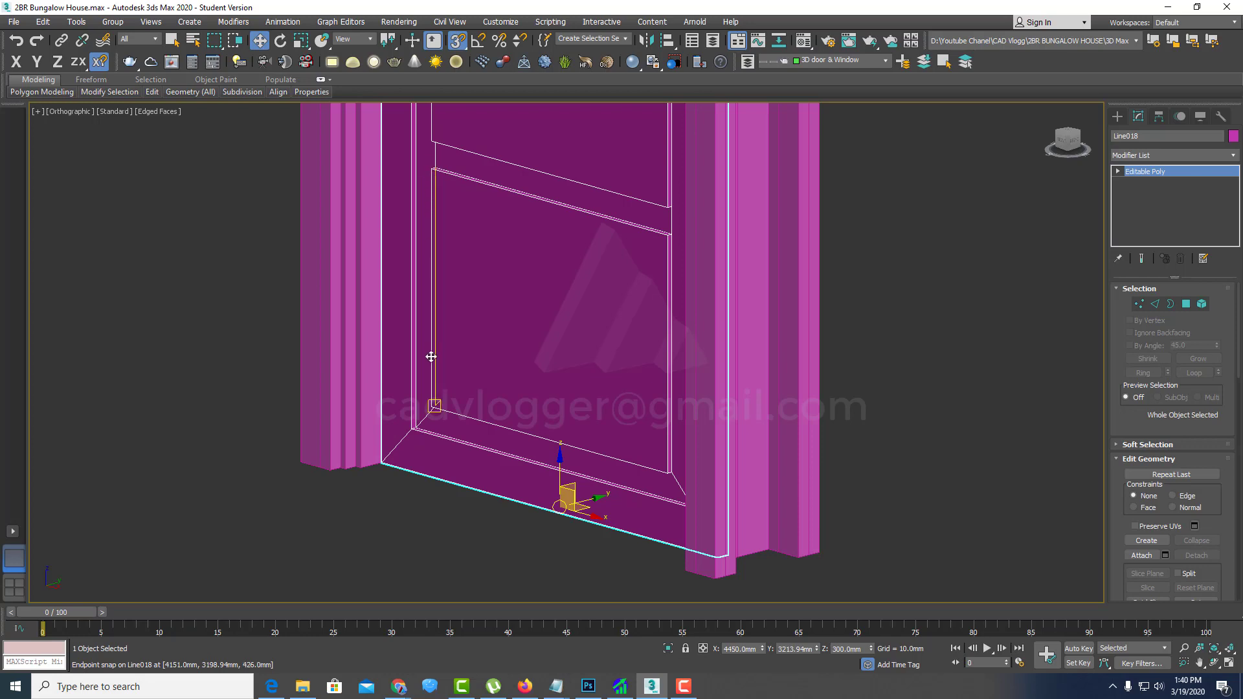
scroll(616, 281, "down", 3)
scroll(594, 402, "up", 2)
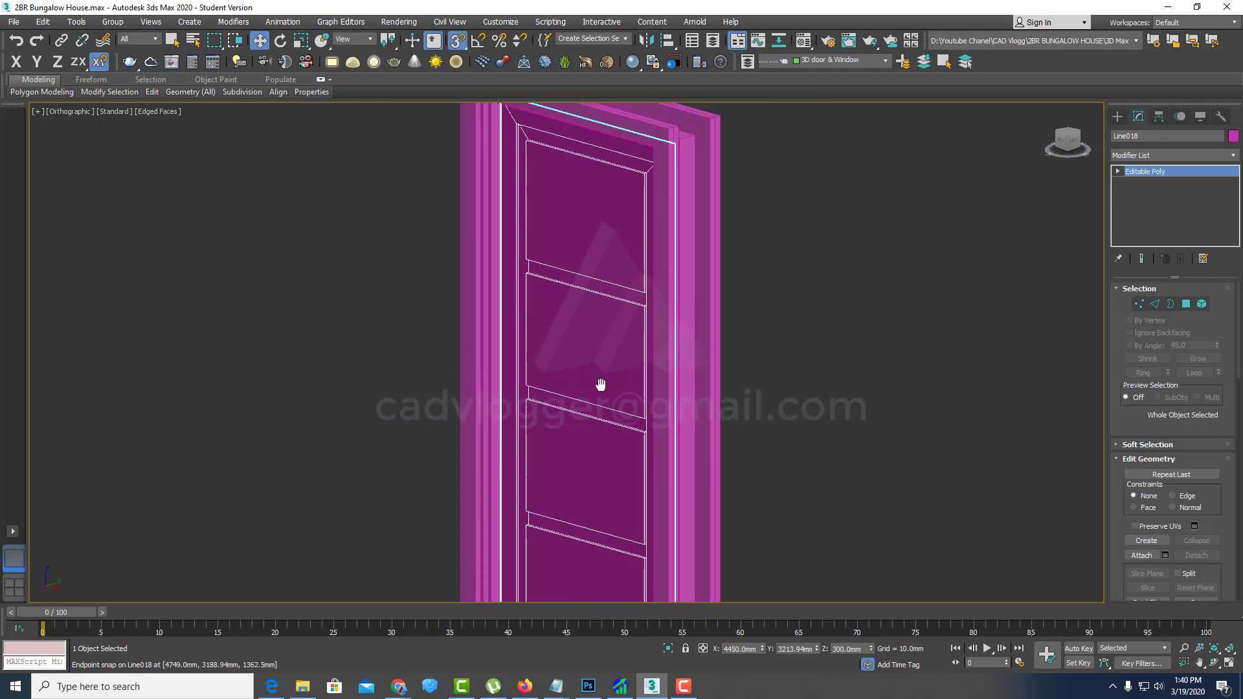
scroll(593, 223, "up", 3)
scroll(704, 289, "up", 1)
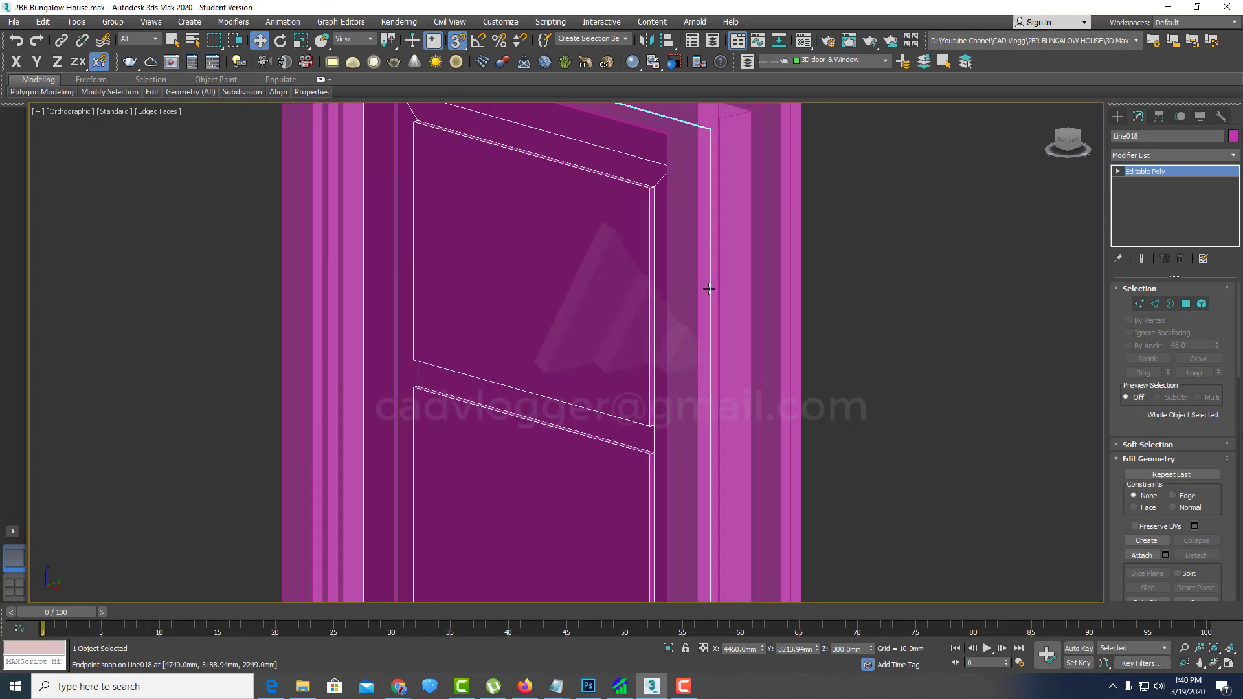
left_click(1187, 305)
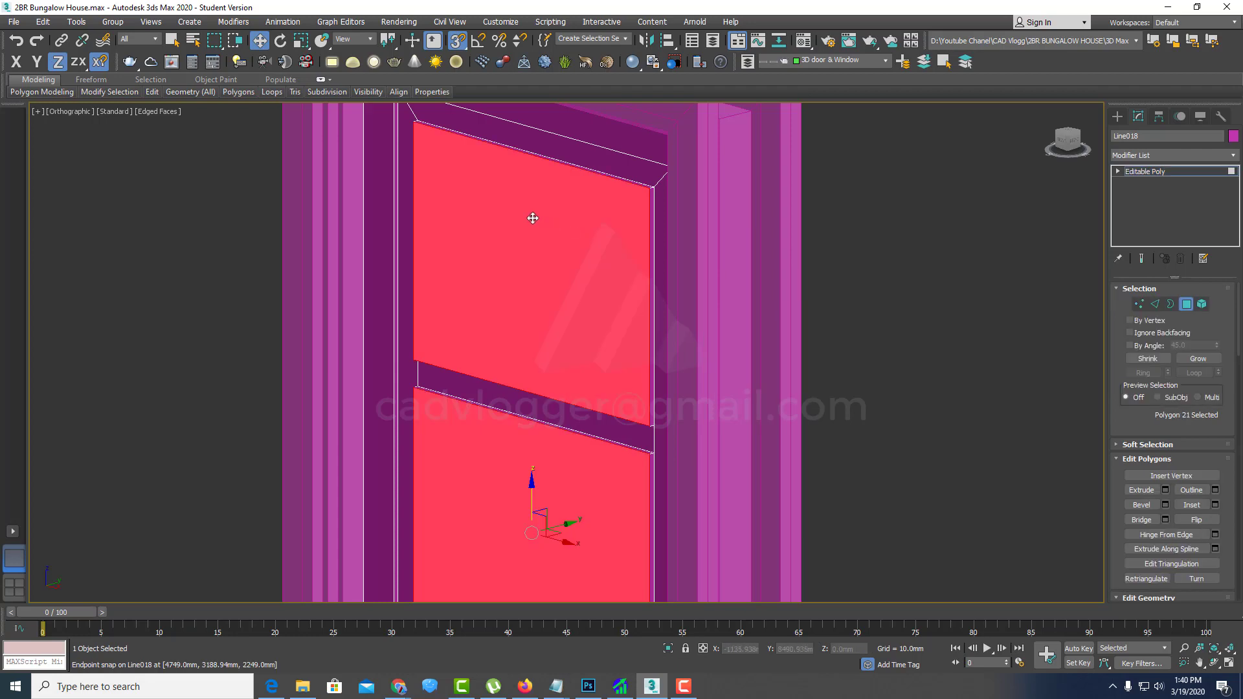
scroll(532, 259, "down", 3)
left_click(519, 383, "ctrl")
scroll(520, 398, "up", 3)
left_click(519, 320, "ctrl")
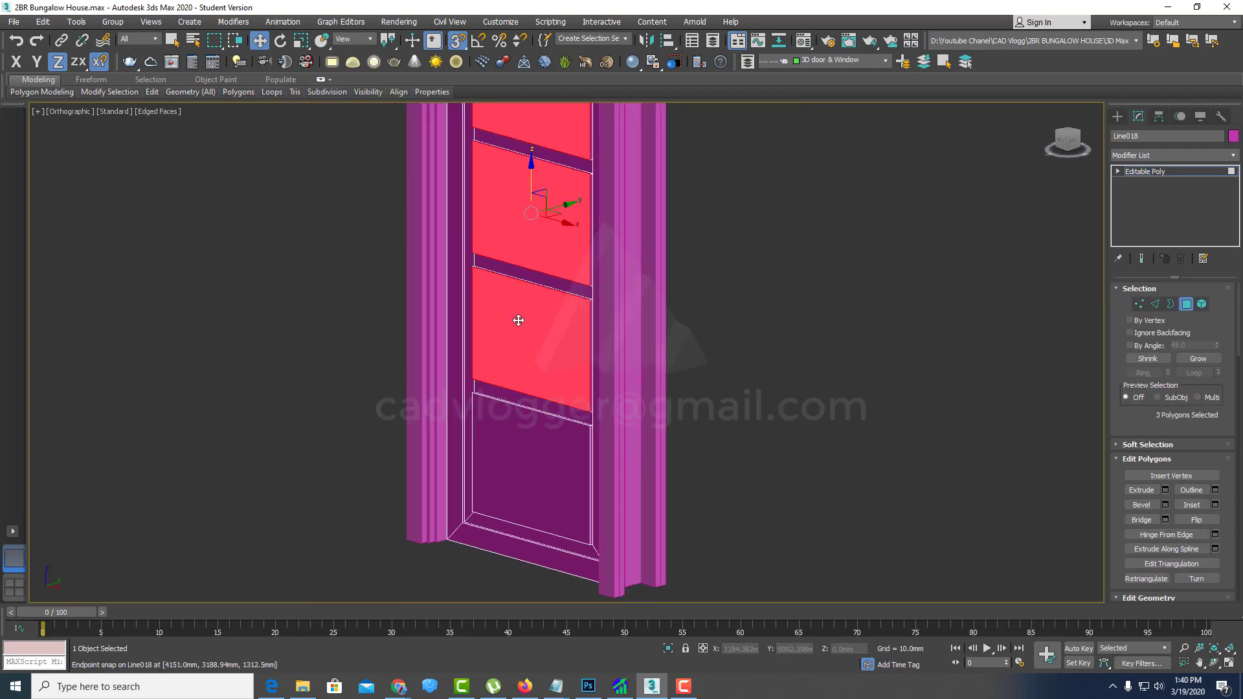
left_click(504, 424, "ctrl")
middle_click_drag(543, 216, 542, 352)
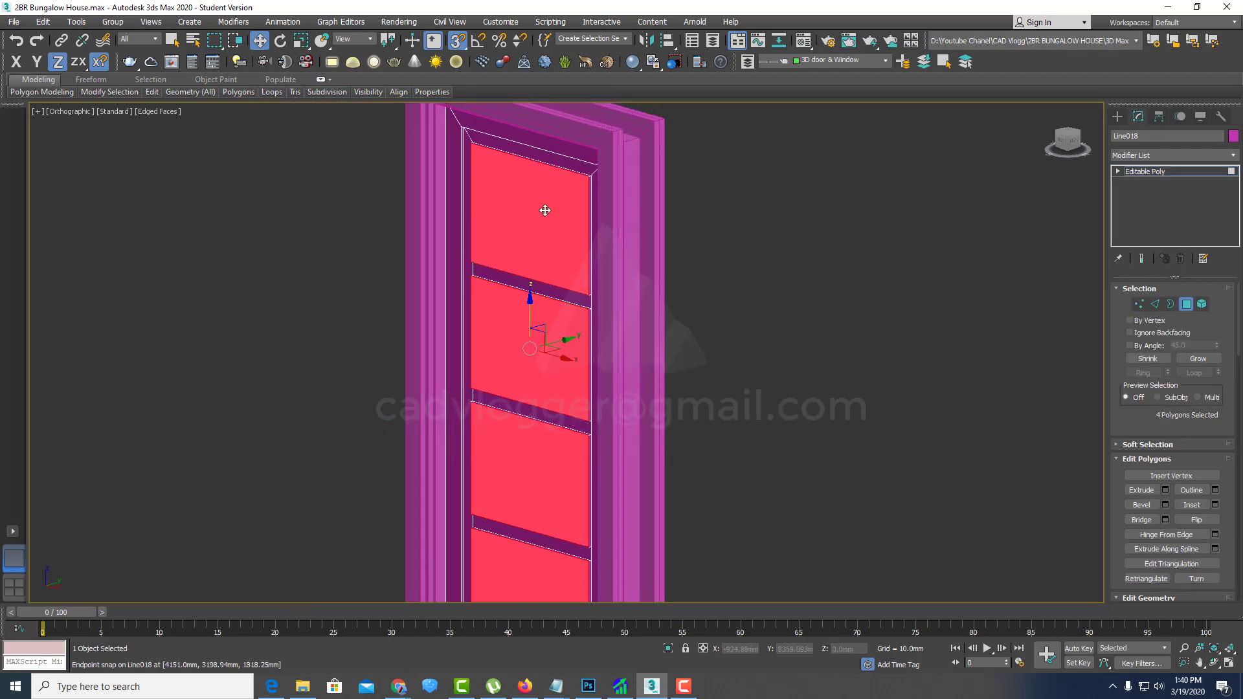
scroll(545, 211, "up", 3)
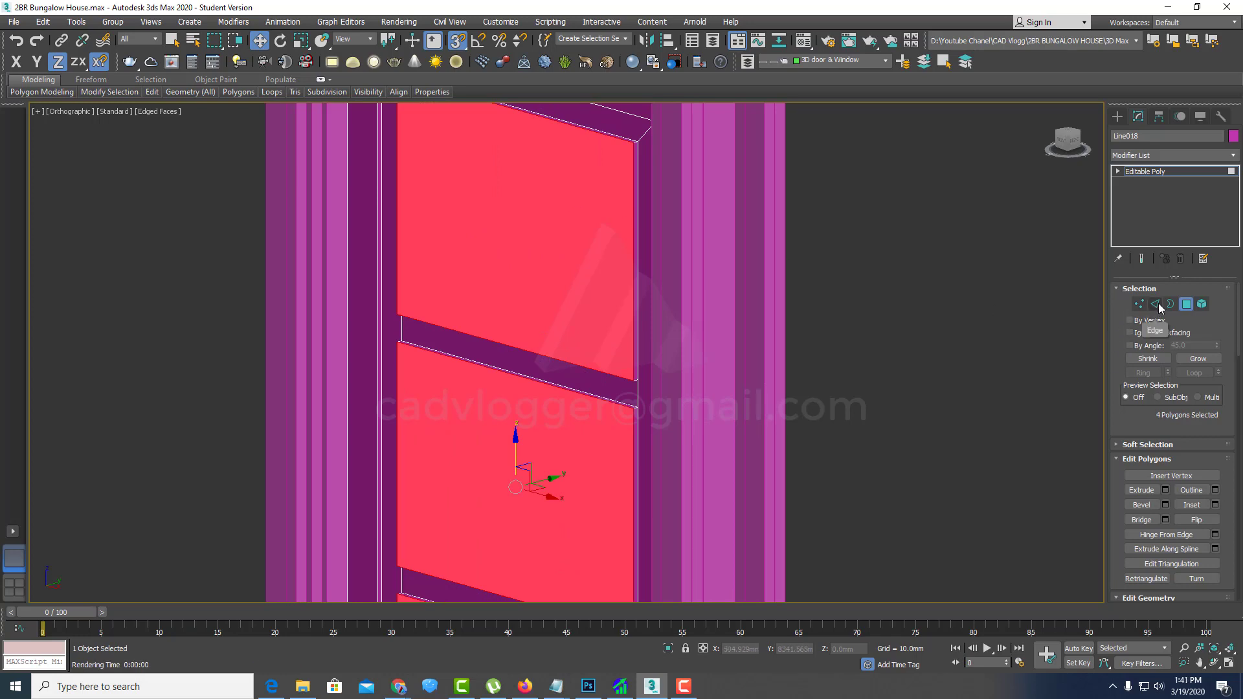
Step: Chamfer the 16 border edges of the four raised panels by about 48 mm
left_click(1156, 304)
middle_click_drag(628, 300, 624, 355)
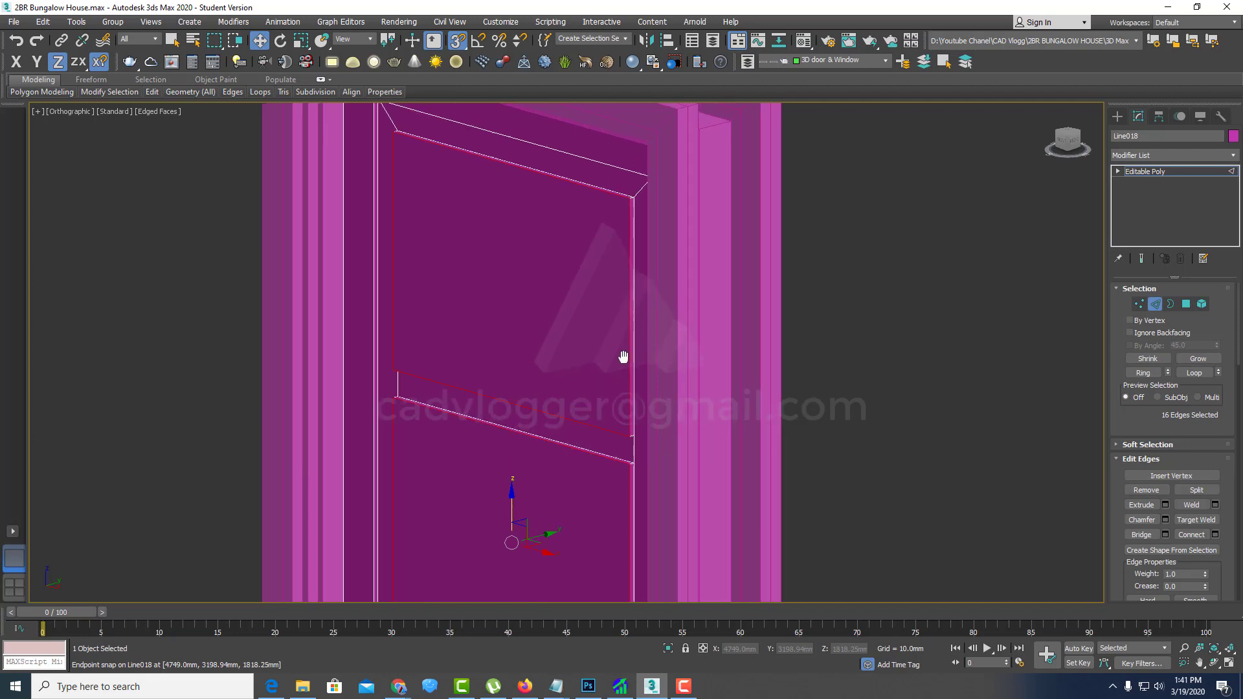
right_click(611, 283)
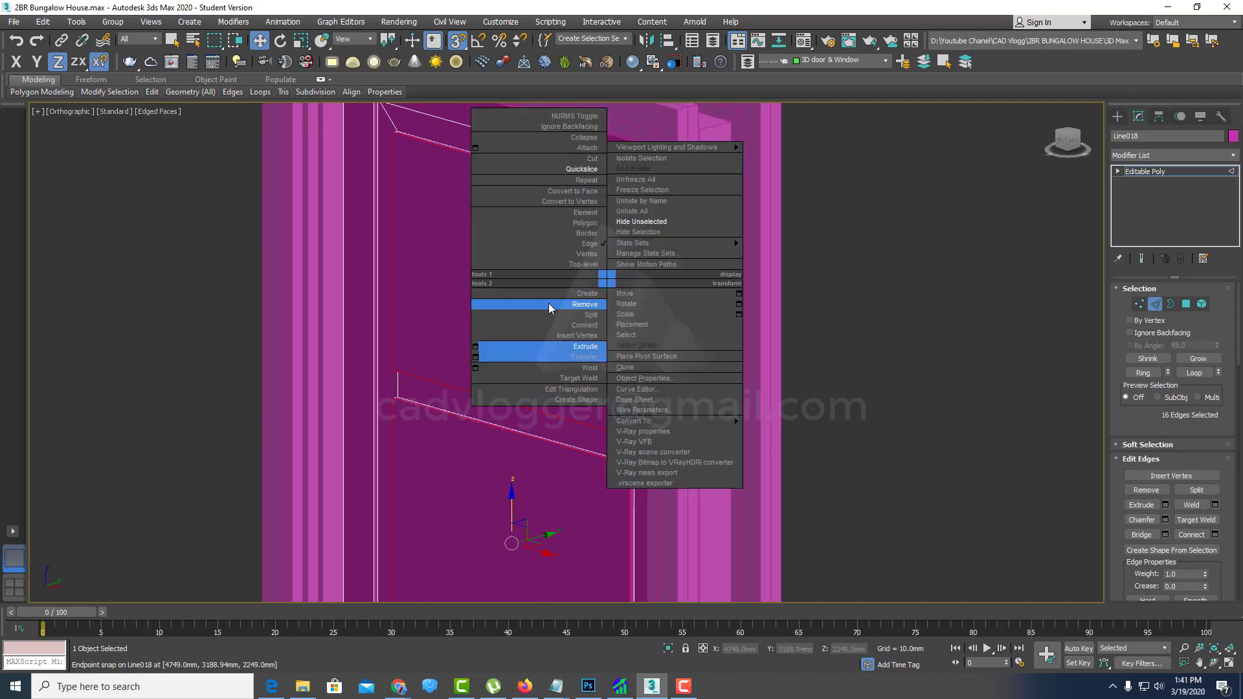
left_click(474, 359)
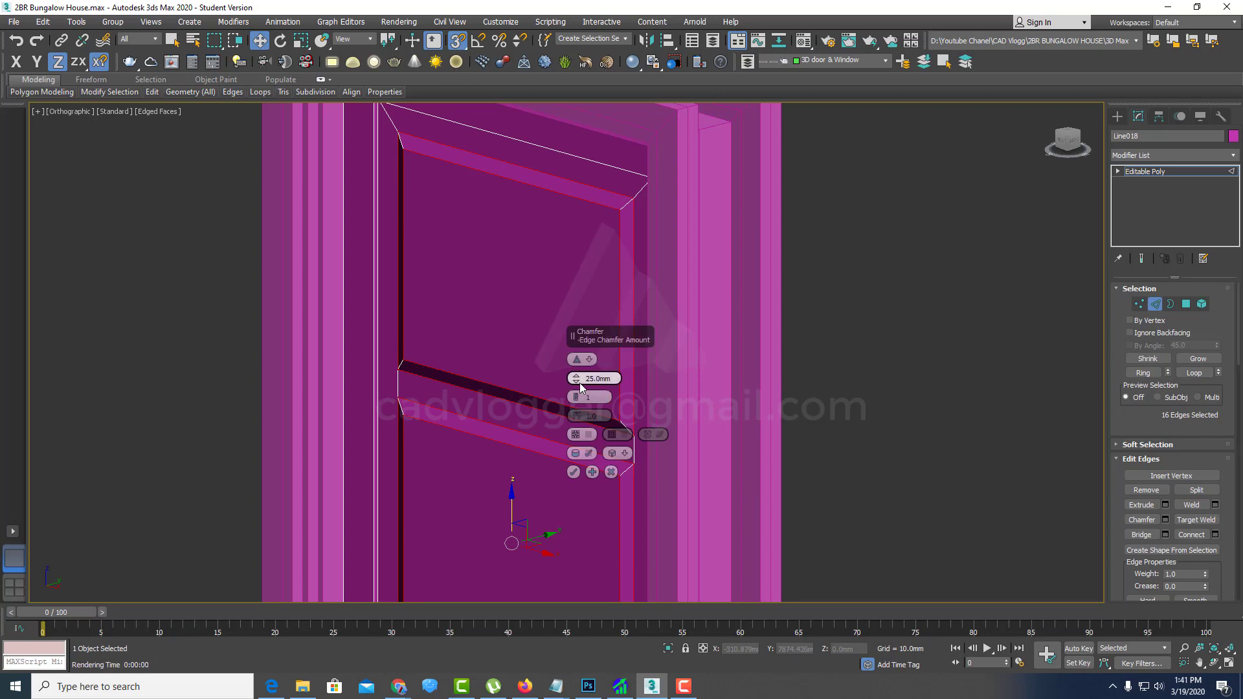
mouse_move(578, 381)
left_mouse_down()
mouse_move(576, 361)
mouse_move(591, 376)
left_mouse_up()
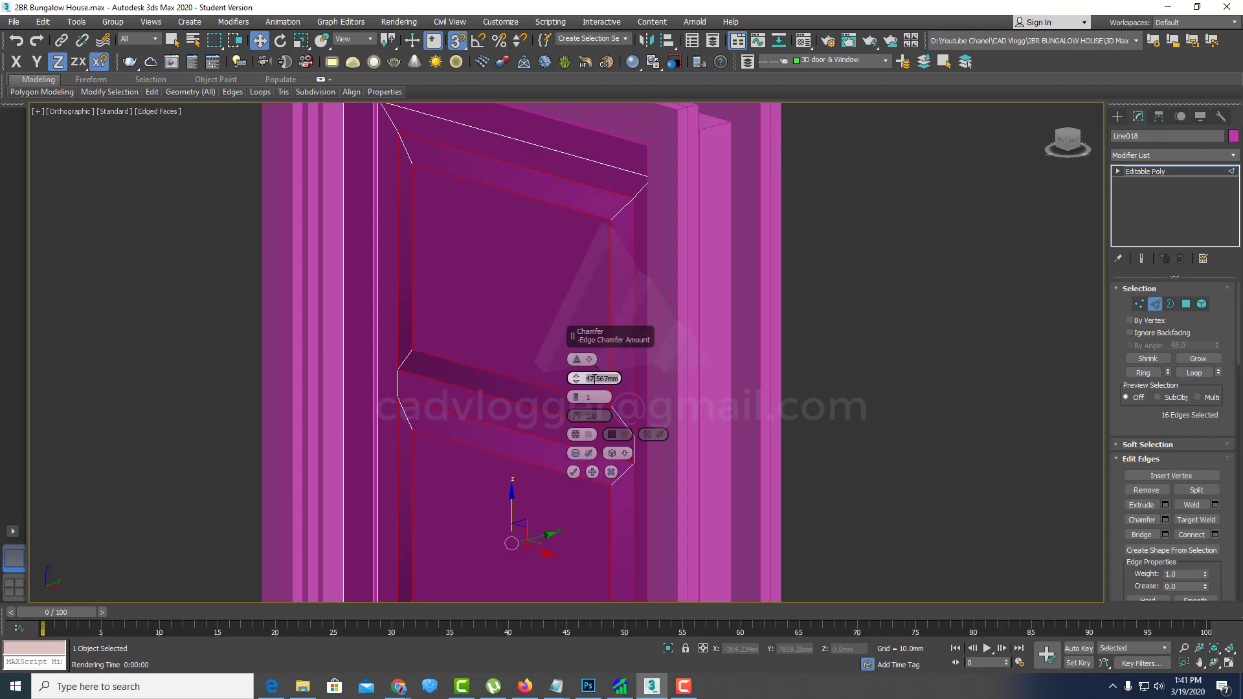
left_click(572, 472)
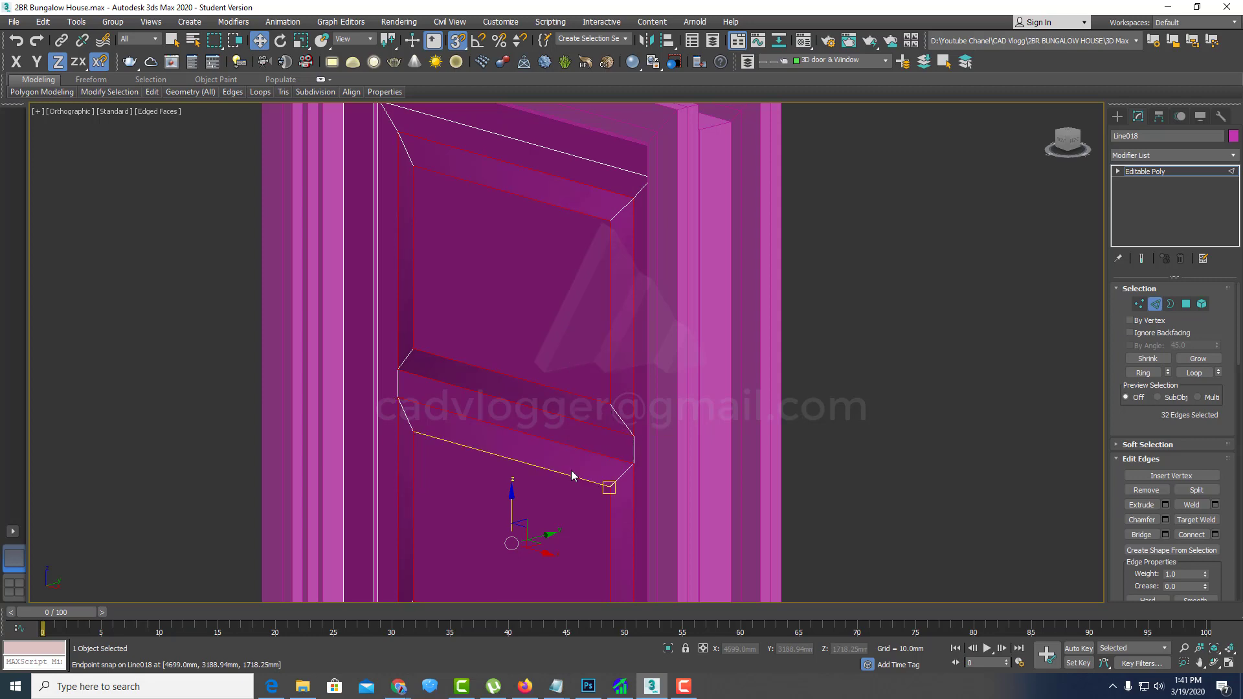
scroll(579, 336, "down", 5)
mouse_move(703, 374)
middle_mouse_down("alt")
mouse_move(646, 399)
mouse_move(580, 397)
middle_mouse_up("alt")
scroll(545, 404, "up", 1)
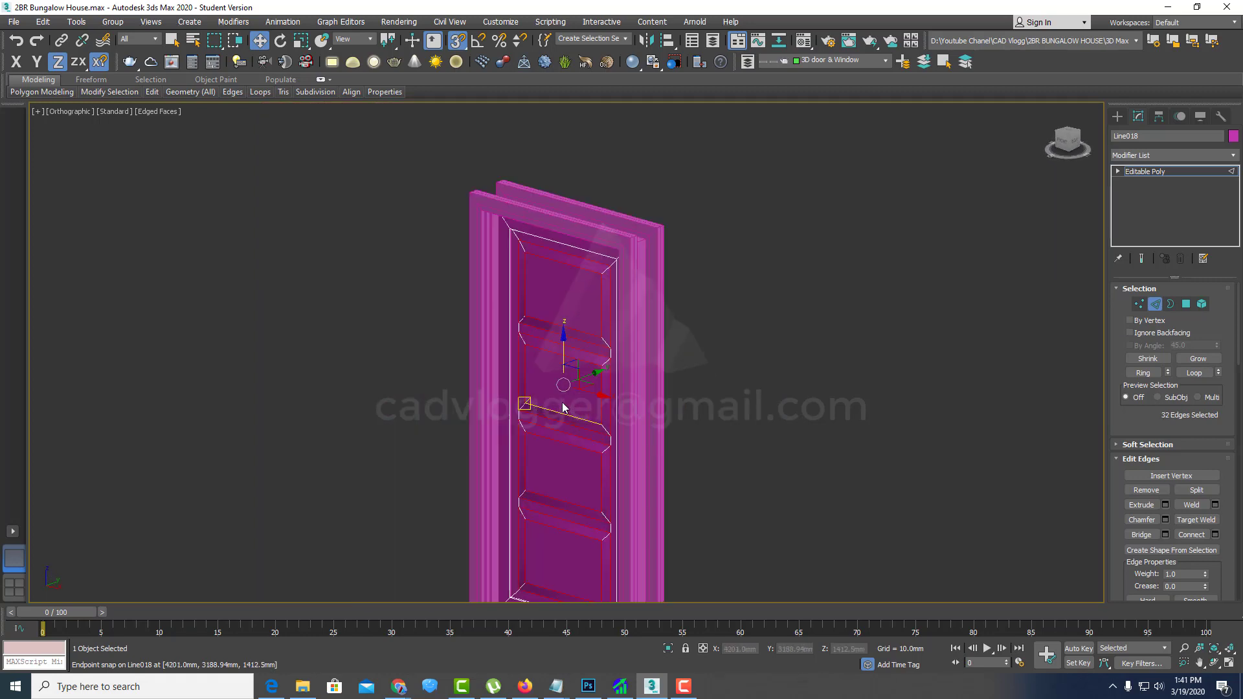
scroll(620, 348, "up", 1)
Step: Return to the whole Line018 door object, inspect its bevelled panels, and show the Modifier List
left_click(1155, 304)
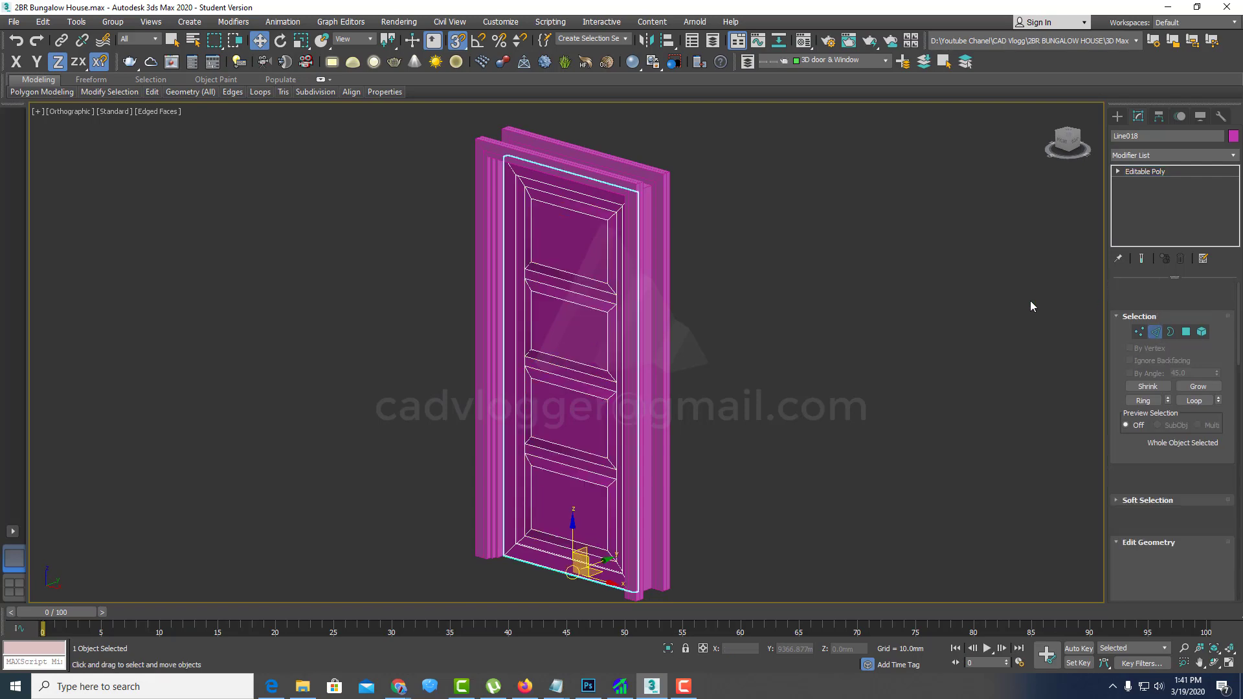
mouse_move(569, 333)
middle_mouse_down("alt")
mouse_move(692, 333)
mouse_move(577, 333)
middle_mouse_up("alt")
right_click(565, 276)
mouse_move(628, 413)
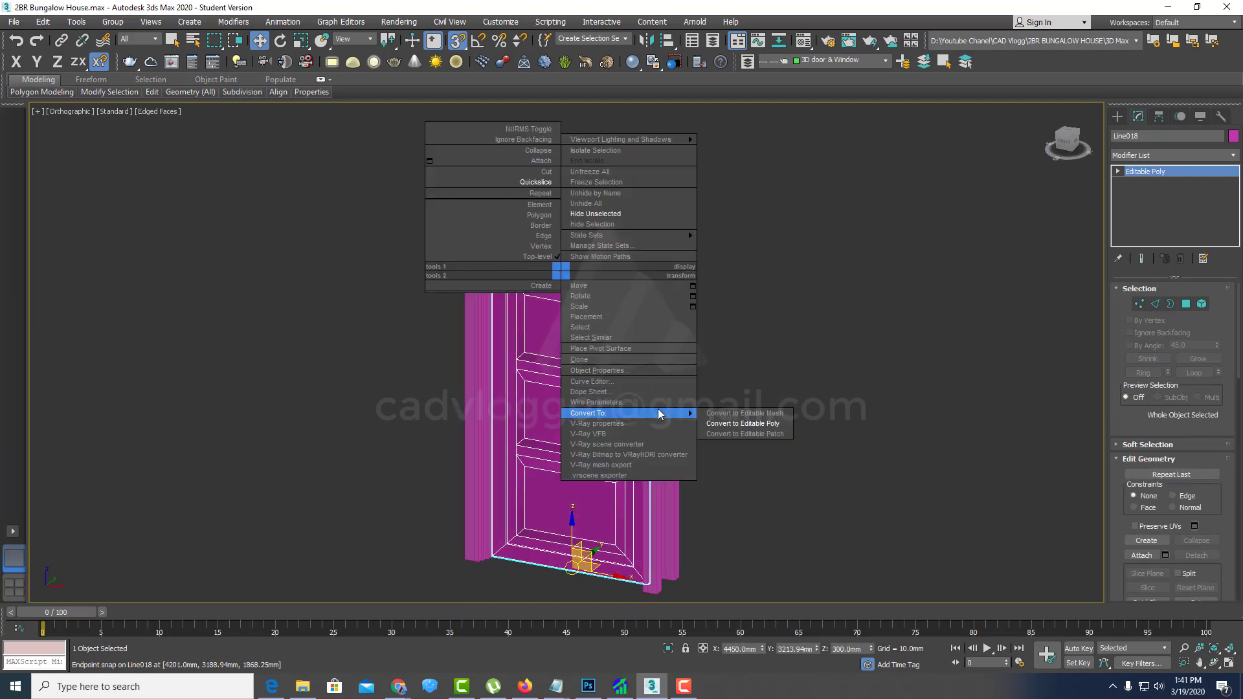
left_click(798, 364)
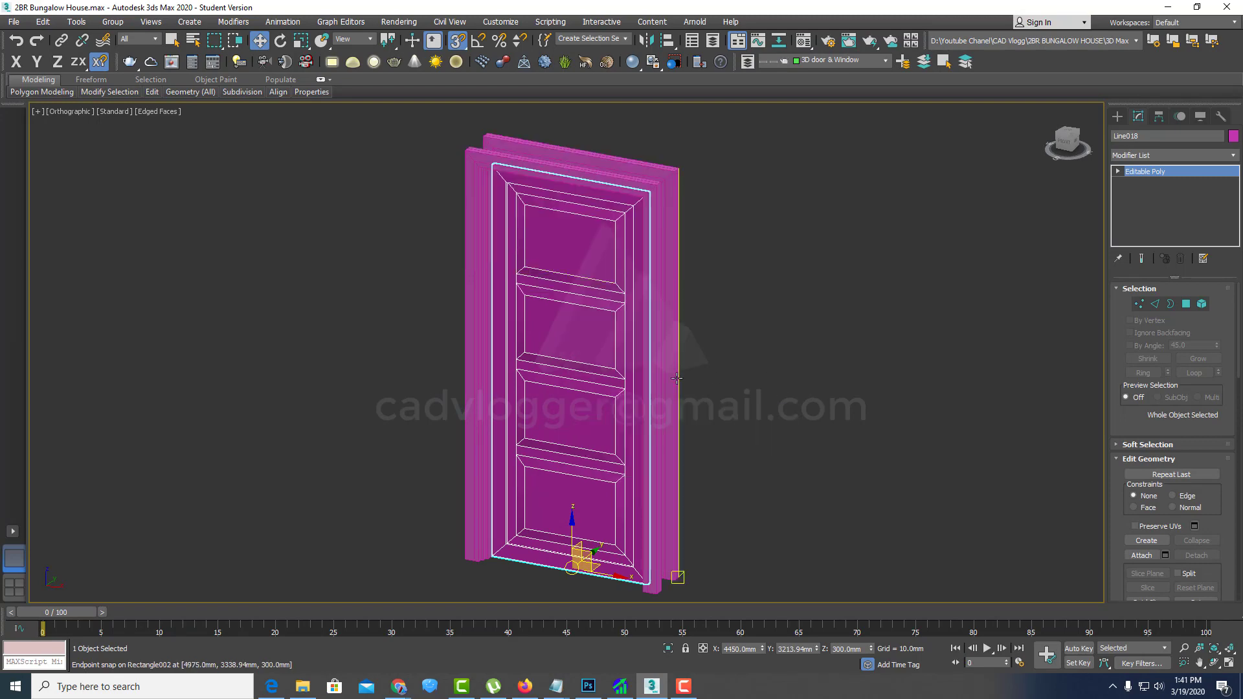
middle_click_drag(635, 370, 583, 408, "alt")
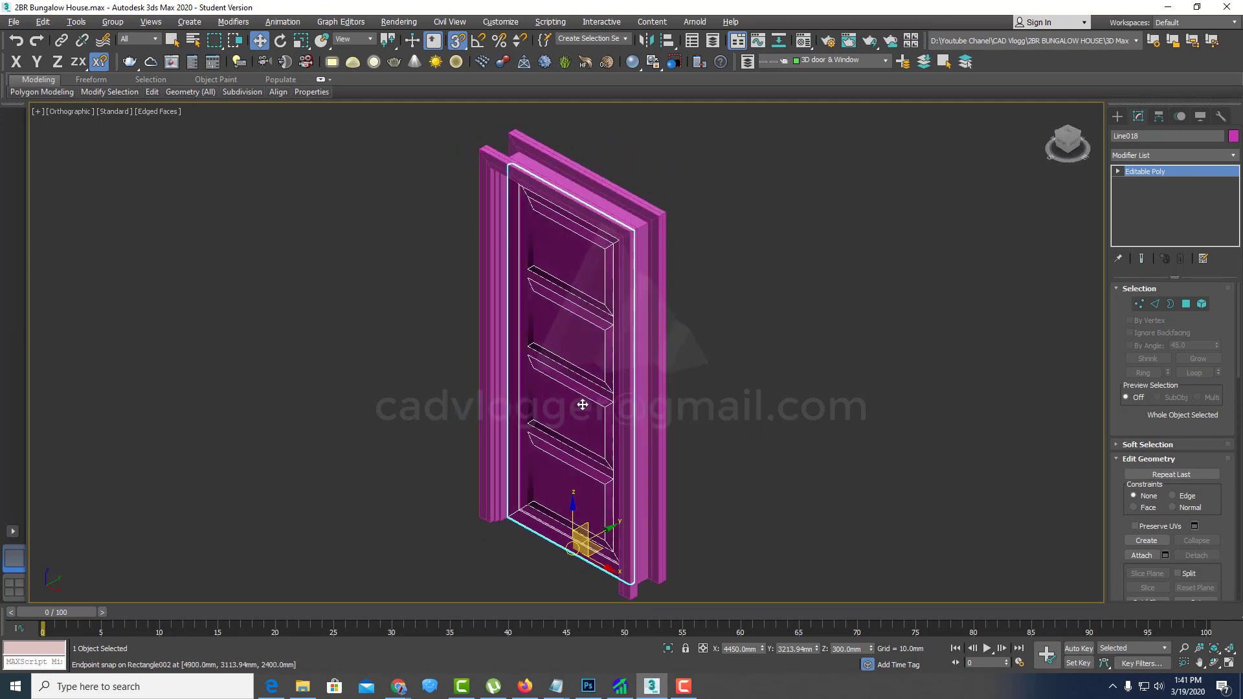
scroll(536, 424, "up", 5)
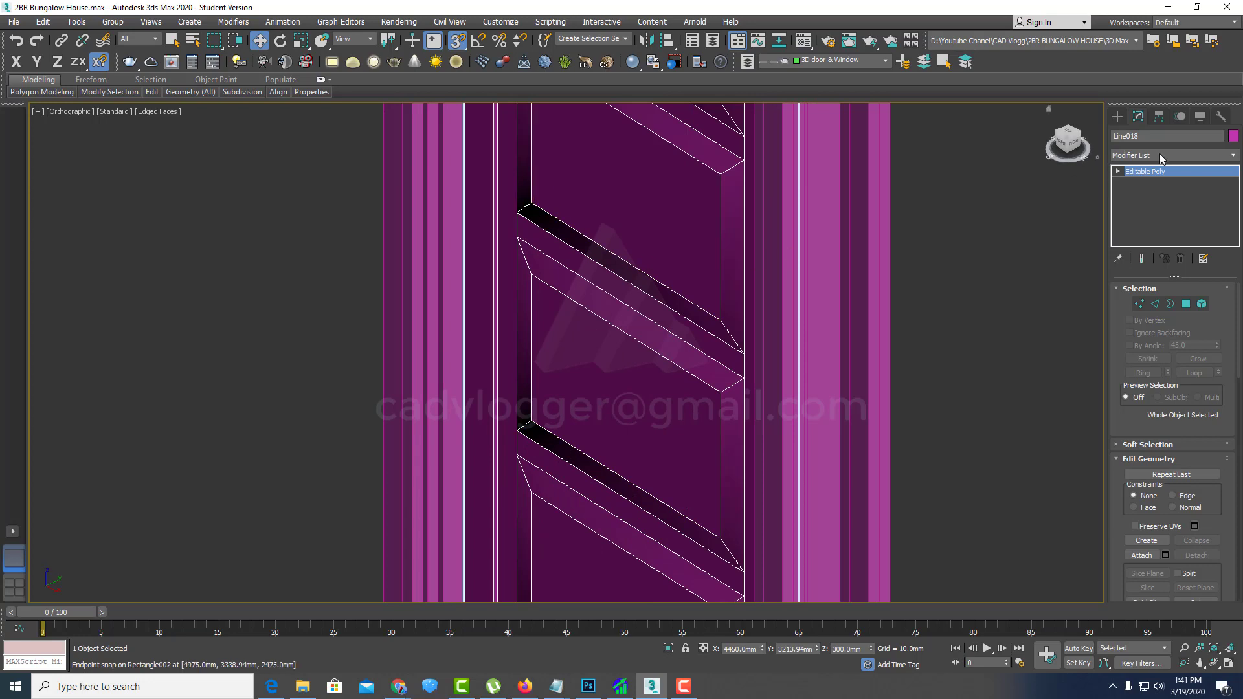
left_click(1194, 153)
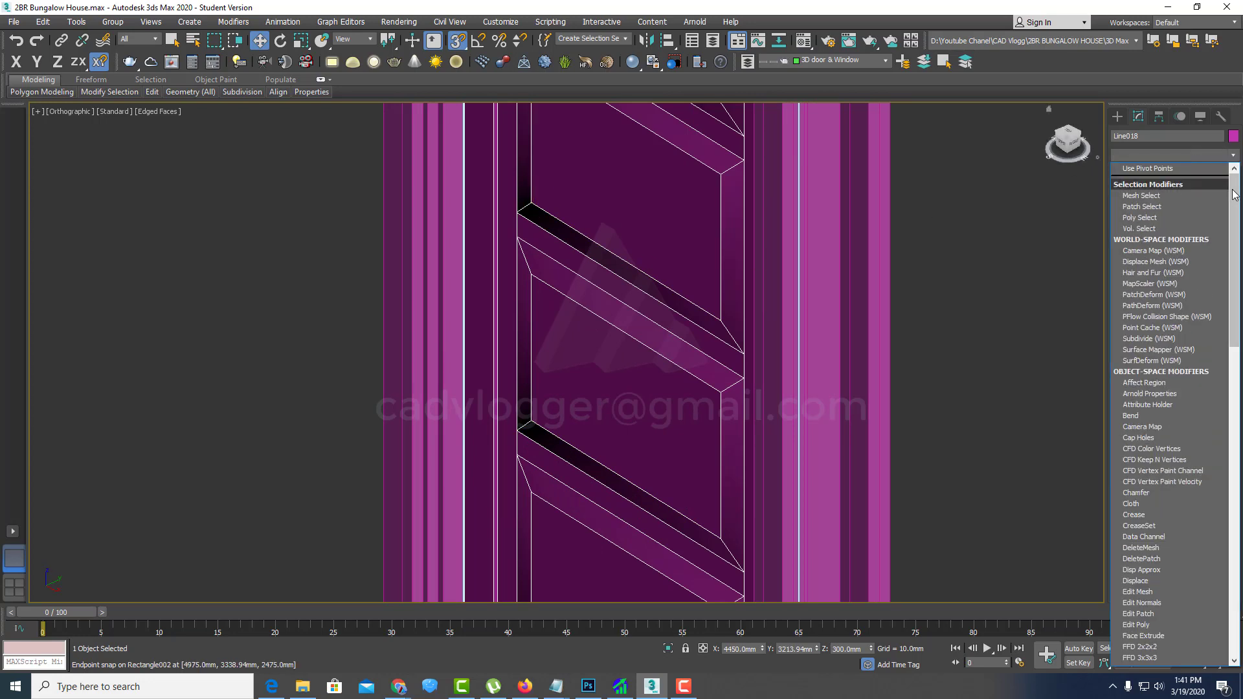
mouse_move(1233, 206)
left_mouse_down()
mouse_move(1232, 463)
mouse_move(1217, 498)
left_mouse_up()
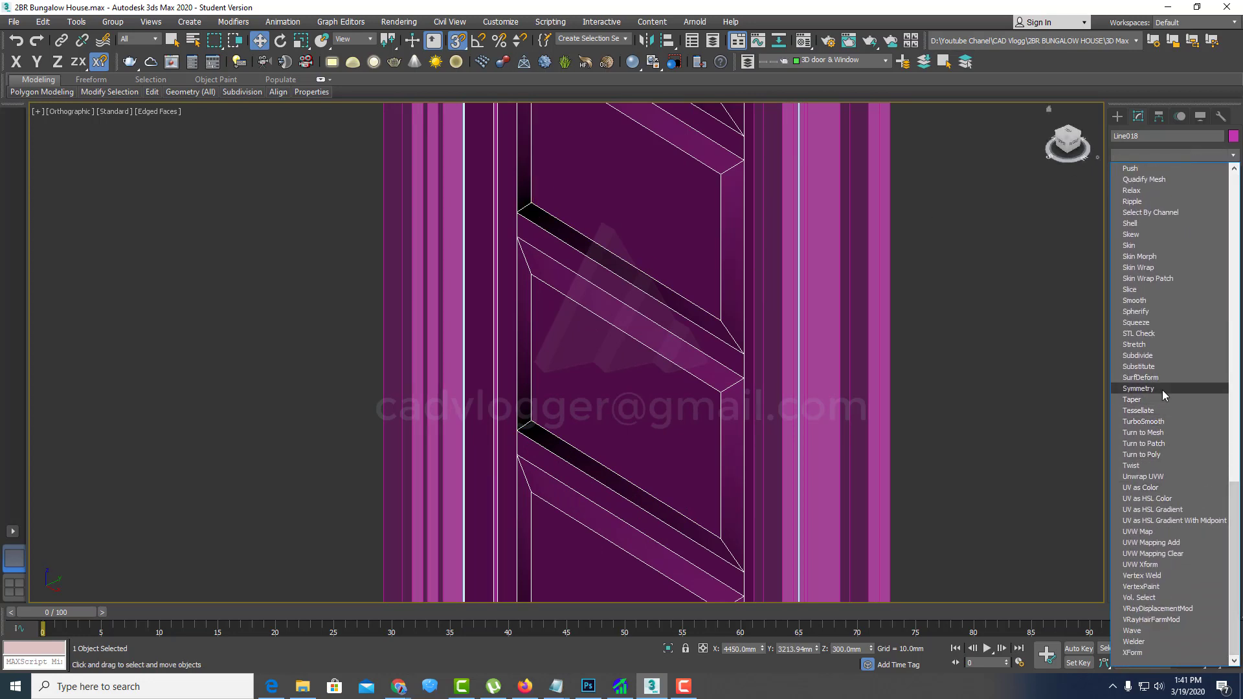
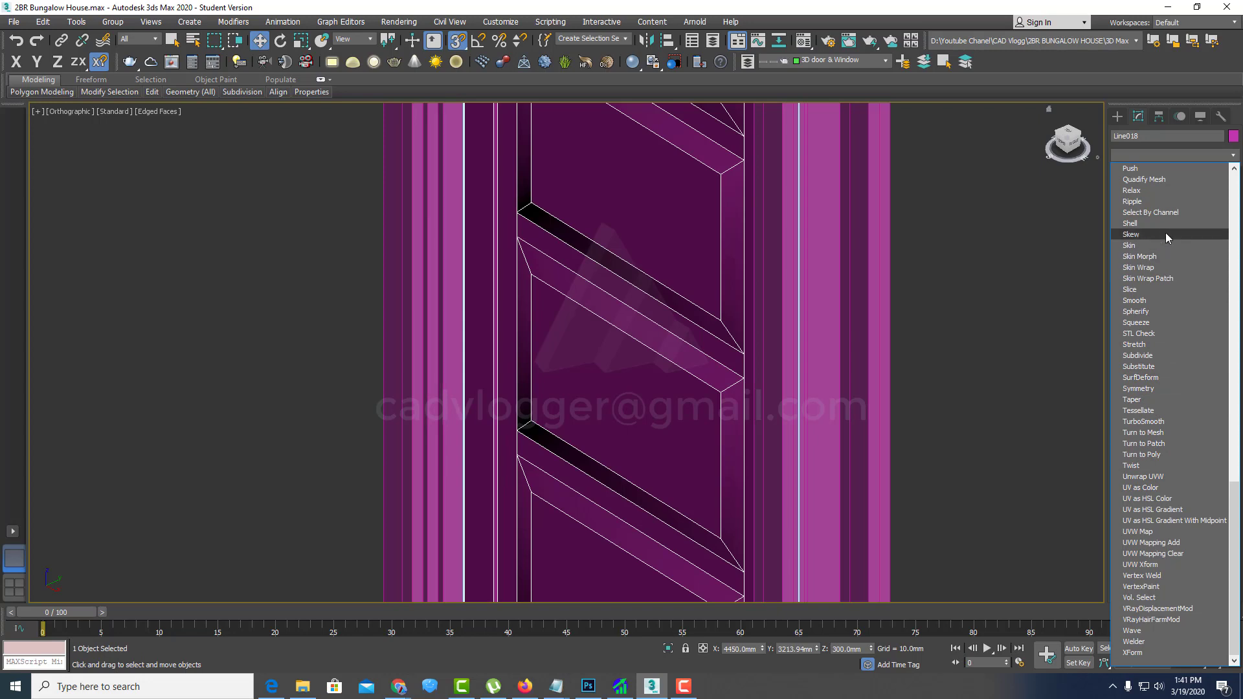
Step: Add a Smooth modifier to the sash panel, with Auto Smooth left off to avoid black gaps
left_click(1163, 301)
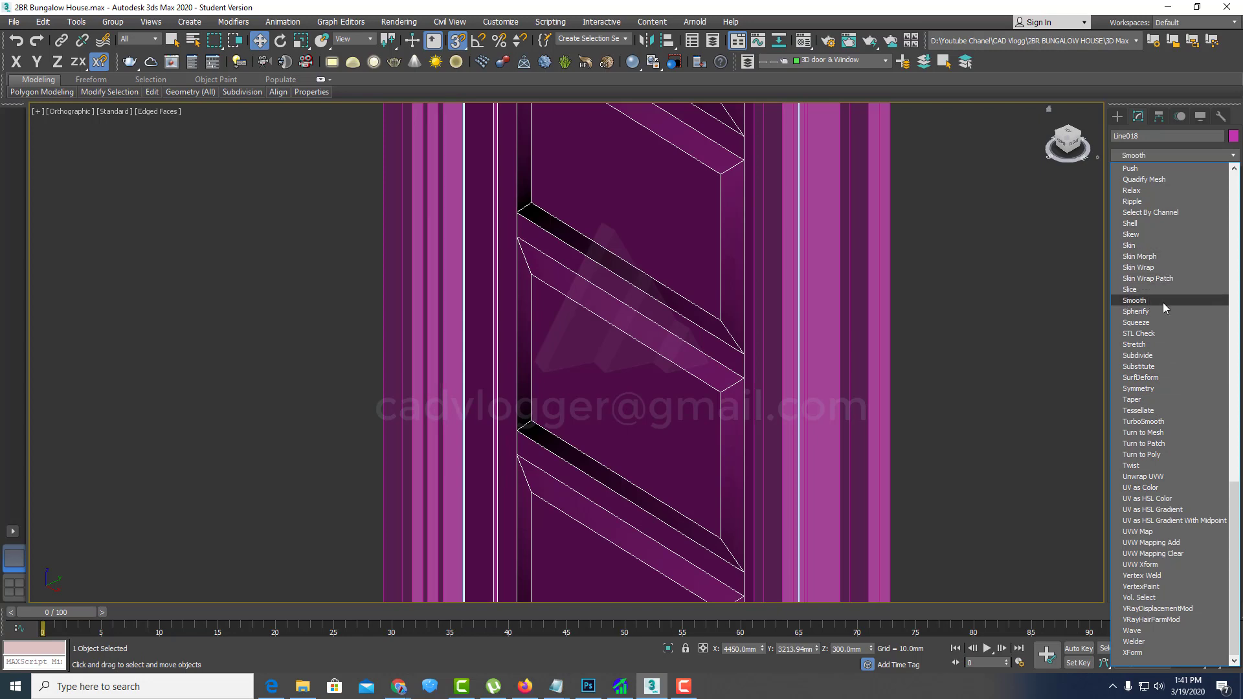
left_click(1129, 306)
scroll(832, 353, "down", 2)
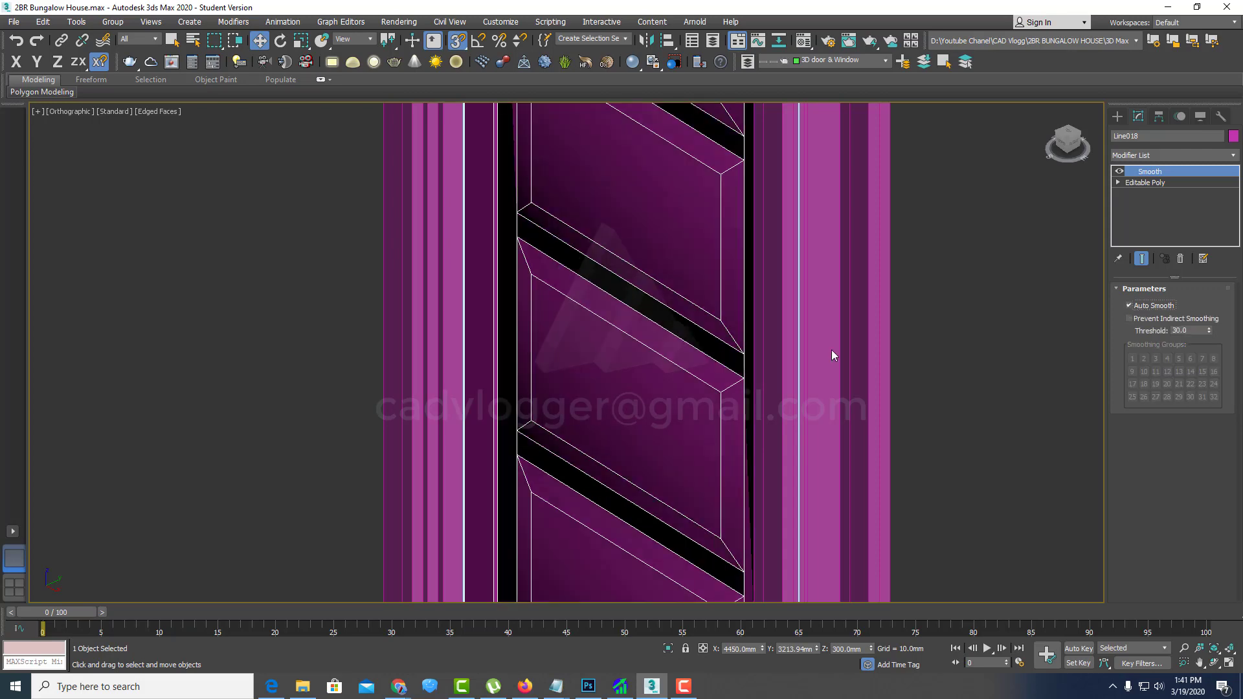
scroll(736, 360, "down", 2)
scroll(724, 382, "down", 3)
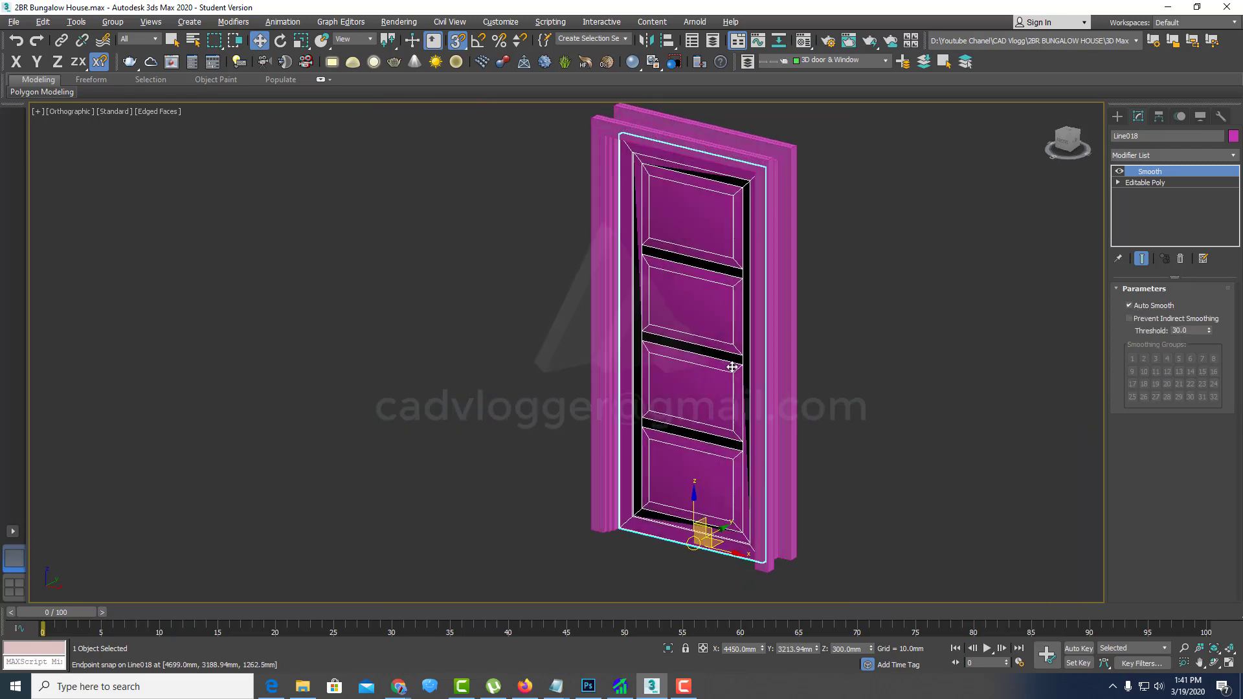
left_click(1130, 306)
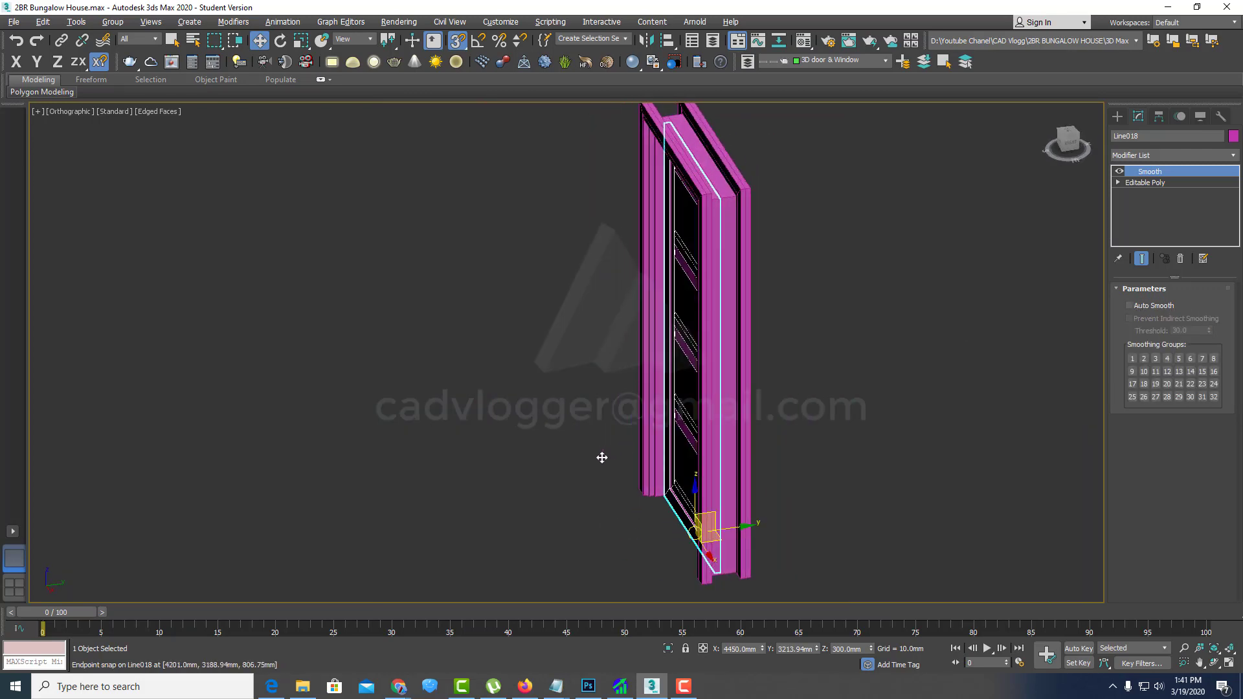
Step: Collapse the smoothed panel into an Editable Poly
middle_click_drag(744, 414, 737, 382, "alt")
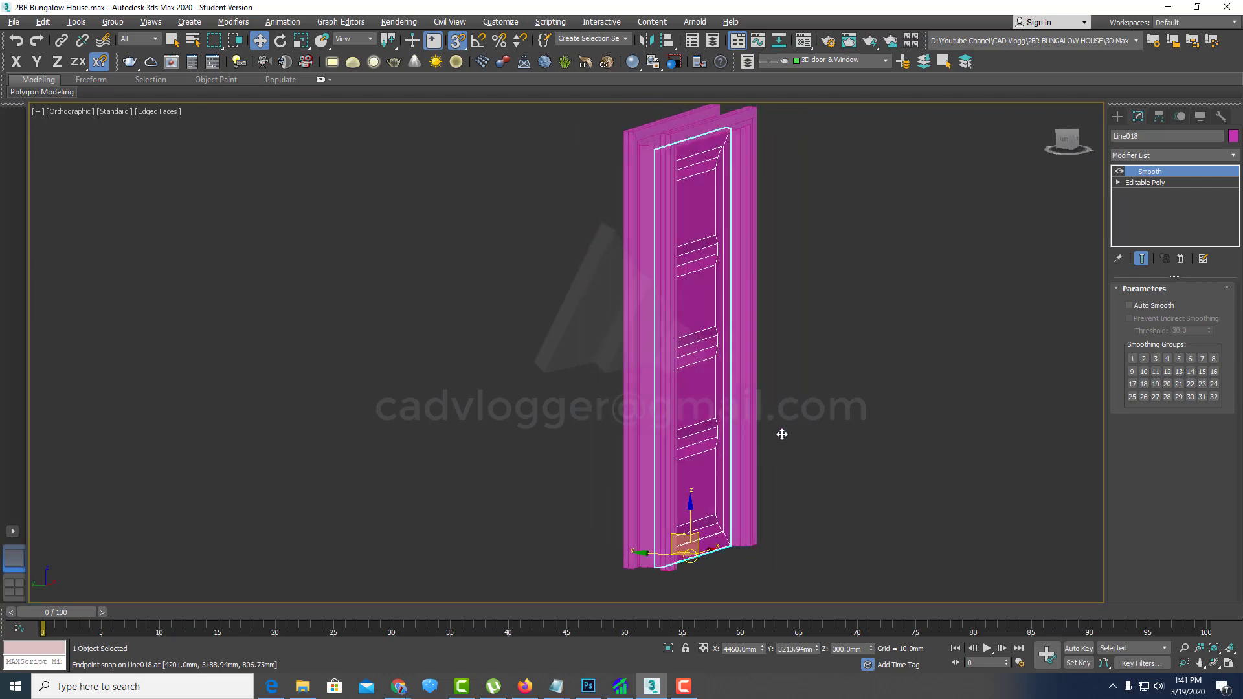
right_click(736, 376)
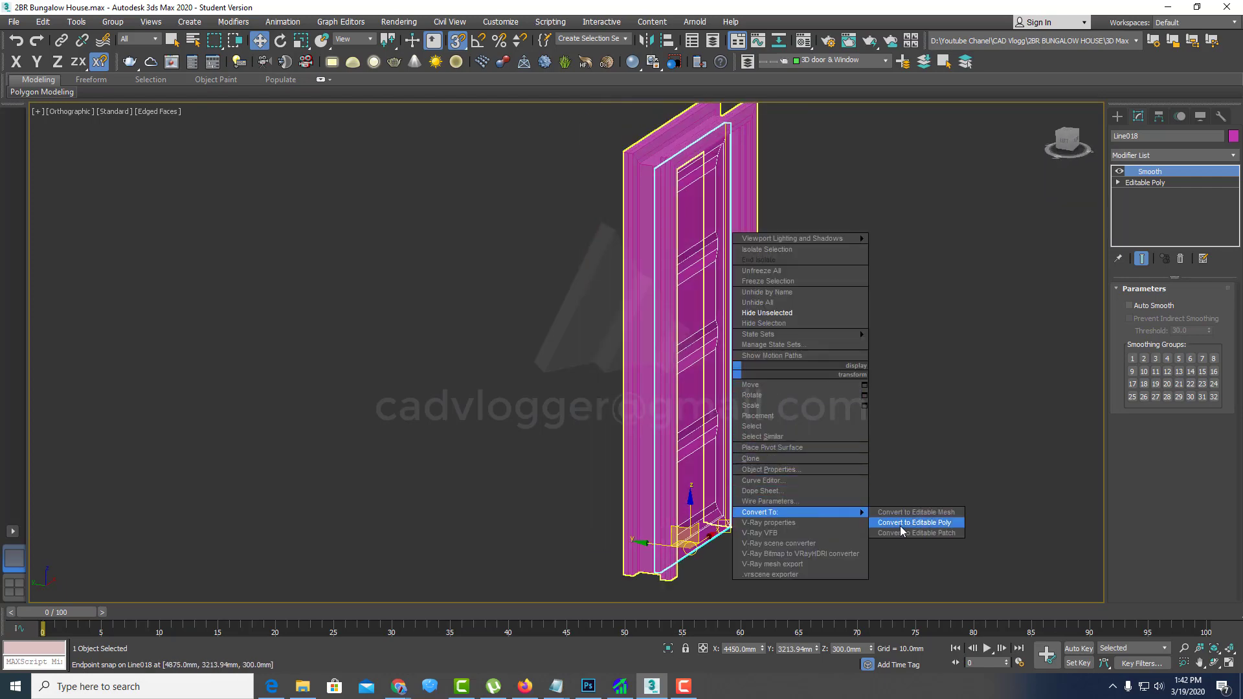
left_click(903, 526)
mouse_move(796, 456)
middle_mouse_down("alt")
mouse_move(588, 479)
mouse_move(568, 449)
middle_mouse_up("alt")
Step: Switch to a Top and Orthographic two-viewport layout framed on the panel
key("alt+w")
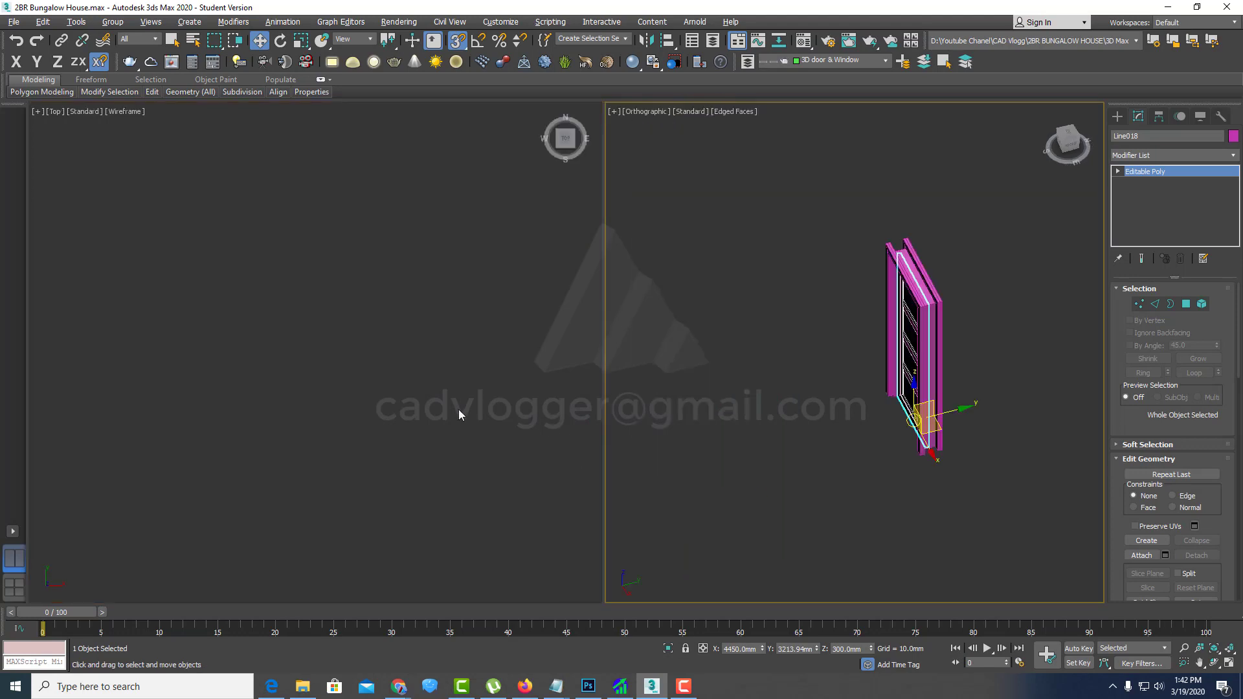
right_click(440, 412)
key("z")
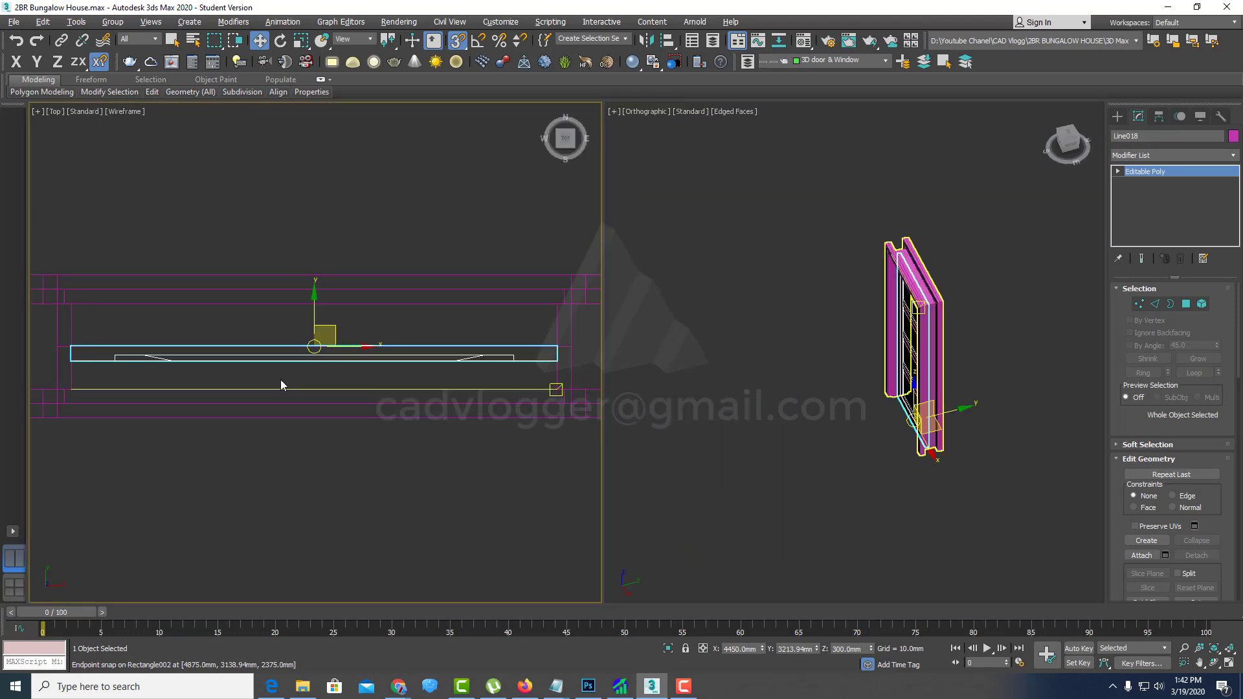
scroll(285, 369, "up", 1)
scroll(292, 357, "down", 1)
scroll(298, 356, "down", 1)
scroll(323, 355, "down", 1)
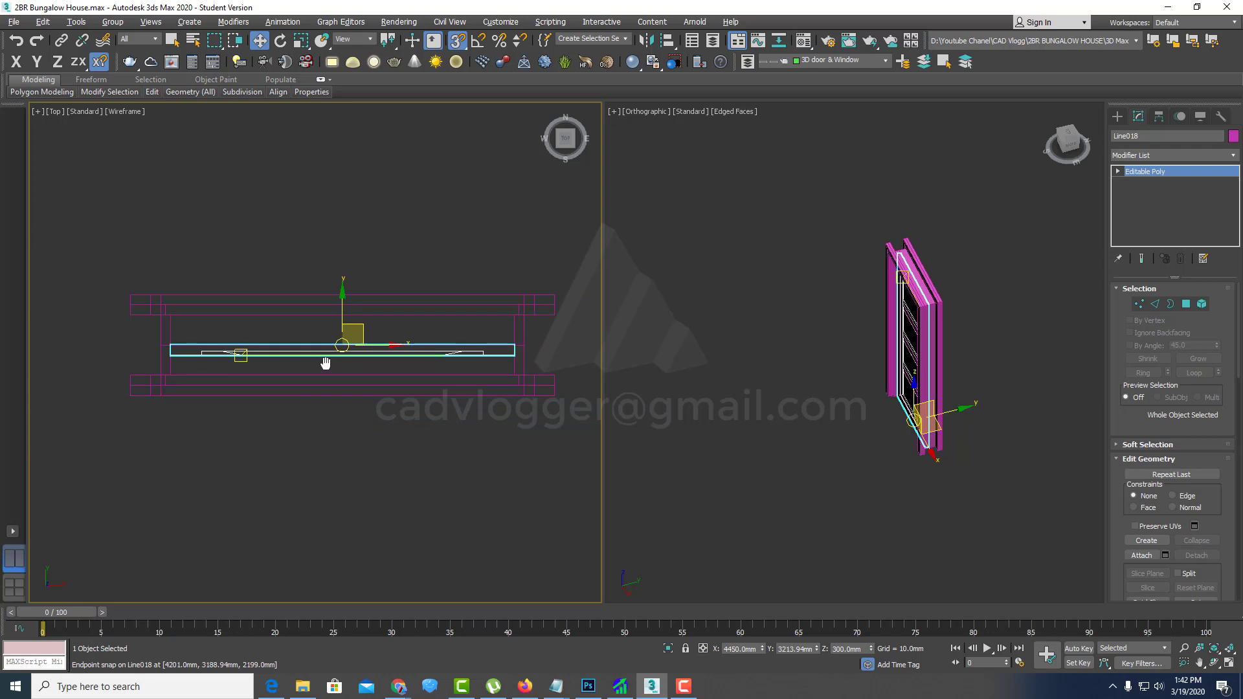
middle_click_drag(325, 355, 367, 350)
scroll(366, 353, "down", 1)
scroll(367, 364, "down", 1)
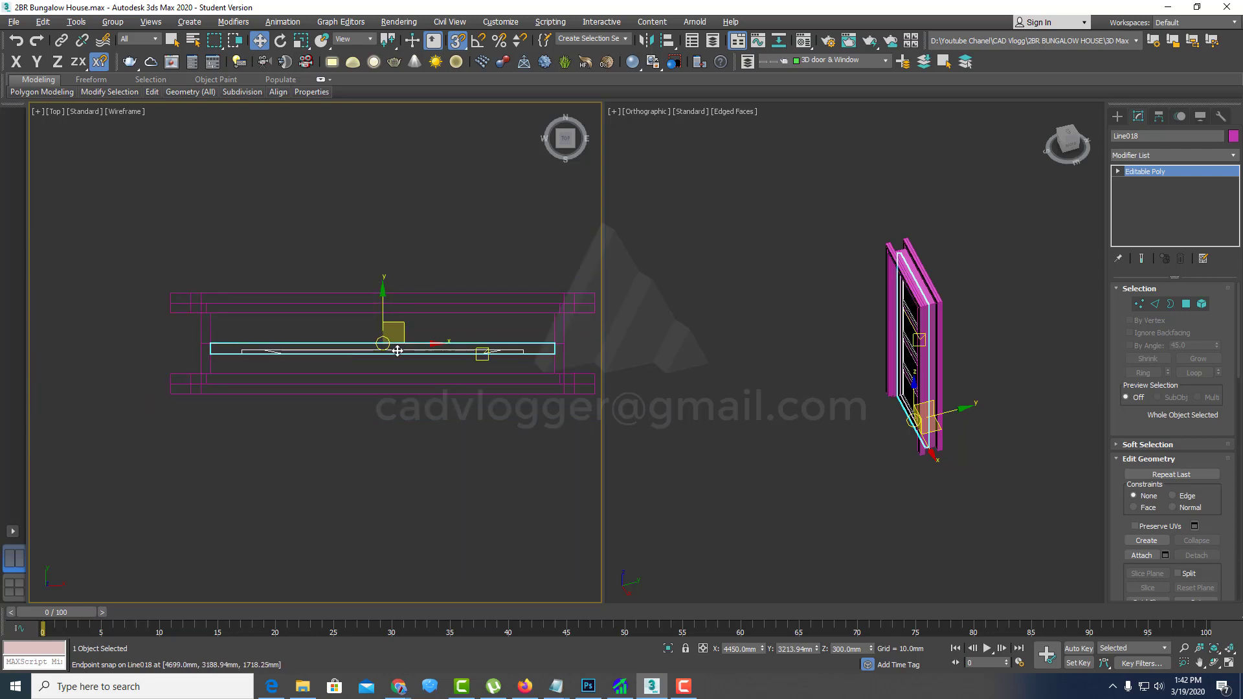
left_click(1216, 155)
Step: Add a Symmetry modifier and try the Z, Y and X mirror axes
mouse_move(1233, 187)
left_mouse_down()
mouse_move(1225, 385)
mouse_move(1193, 414)
left_mouse_up()
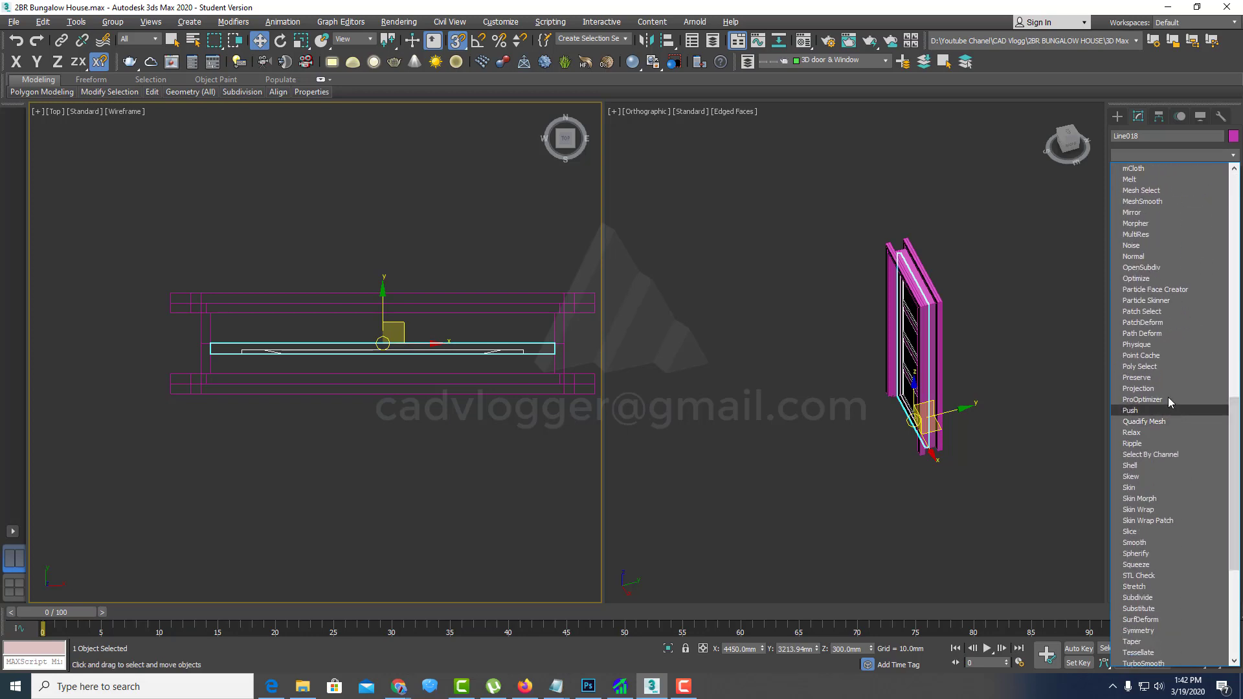
scroll(1159, 453, "down", 3)
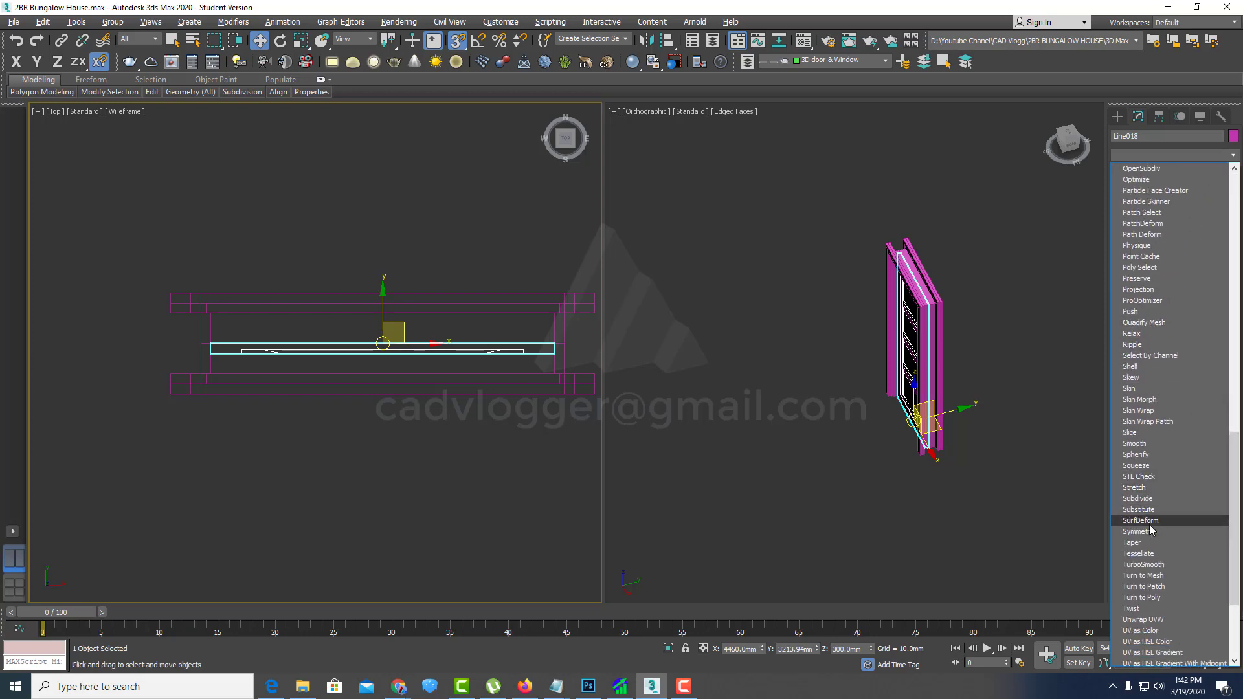
left_click(1180, 531)
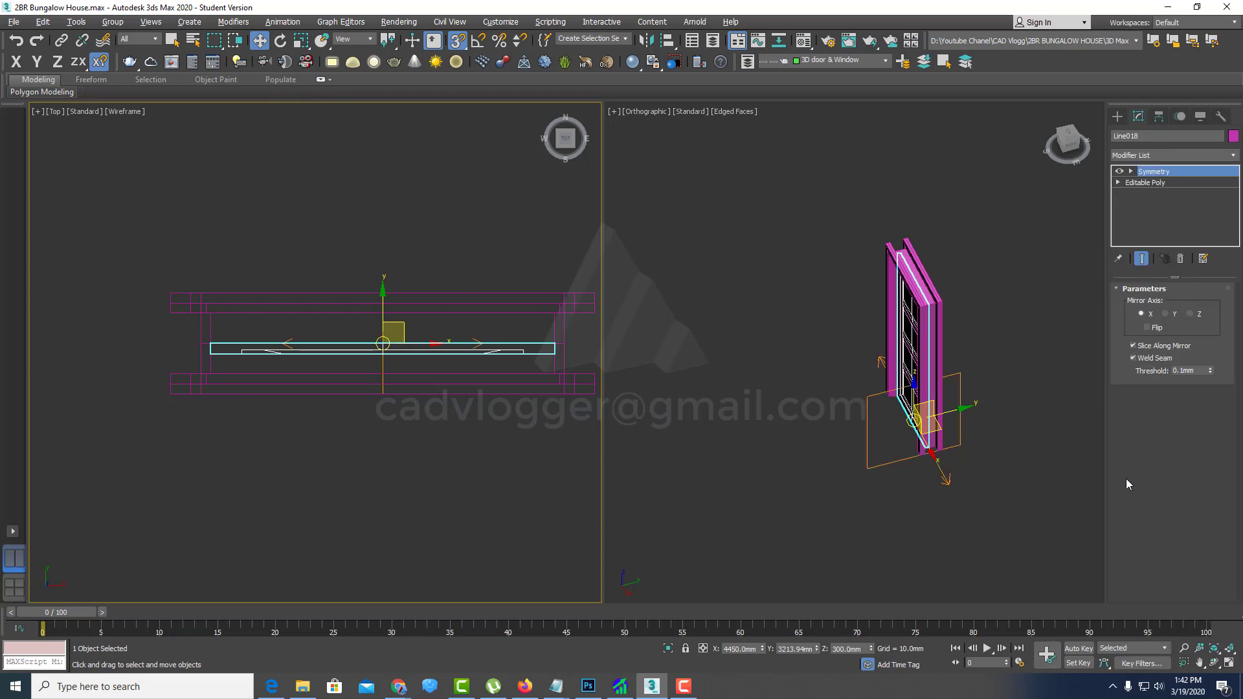
left_click(1191, 314)
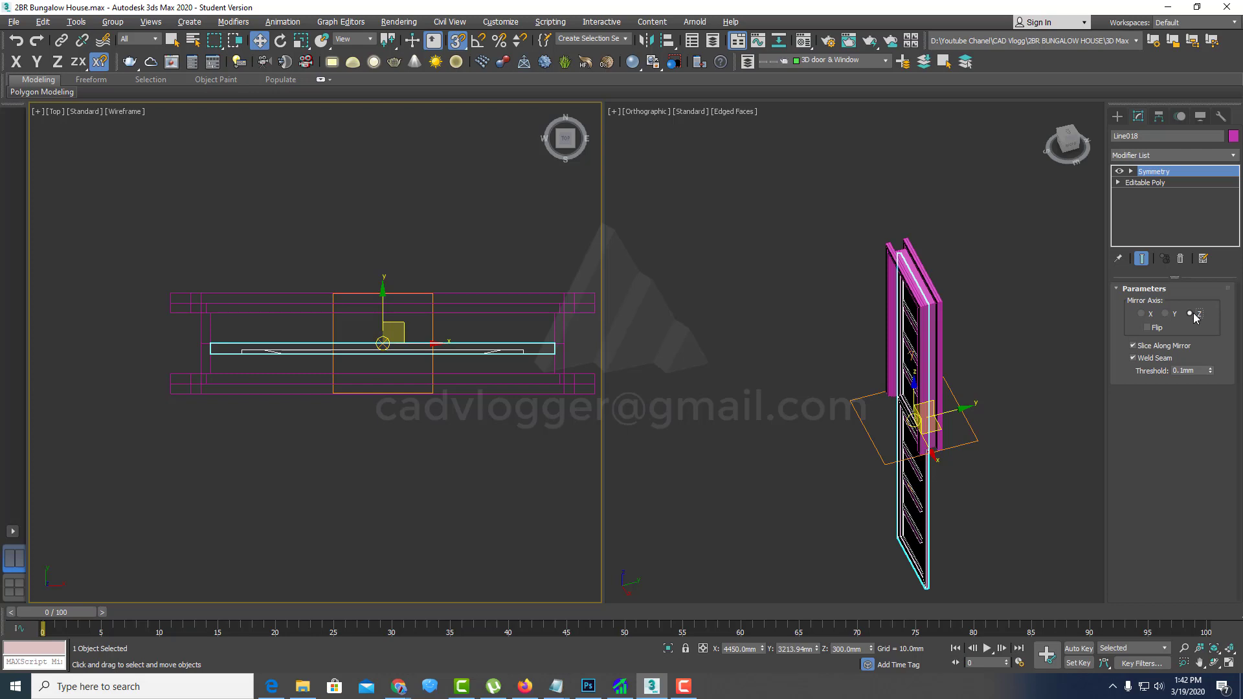
left_click(1167, 314)
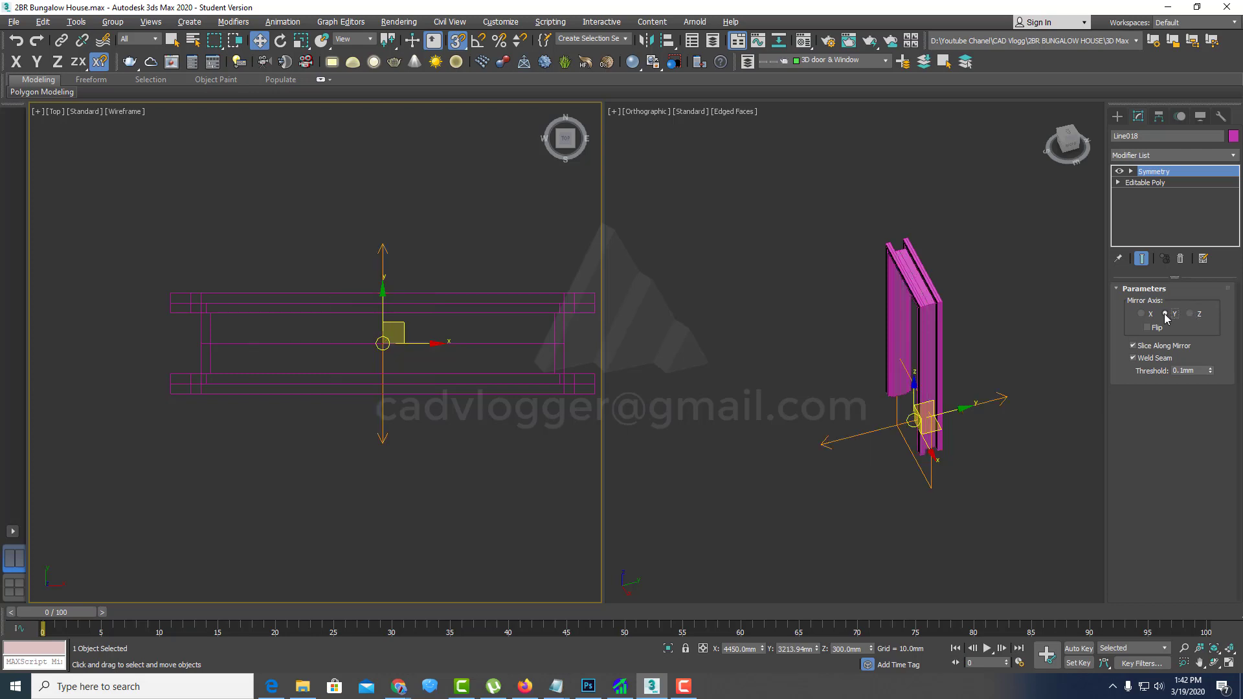
left_click(1142, 314)
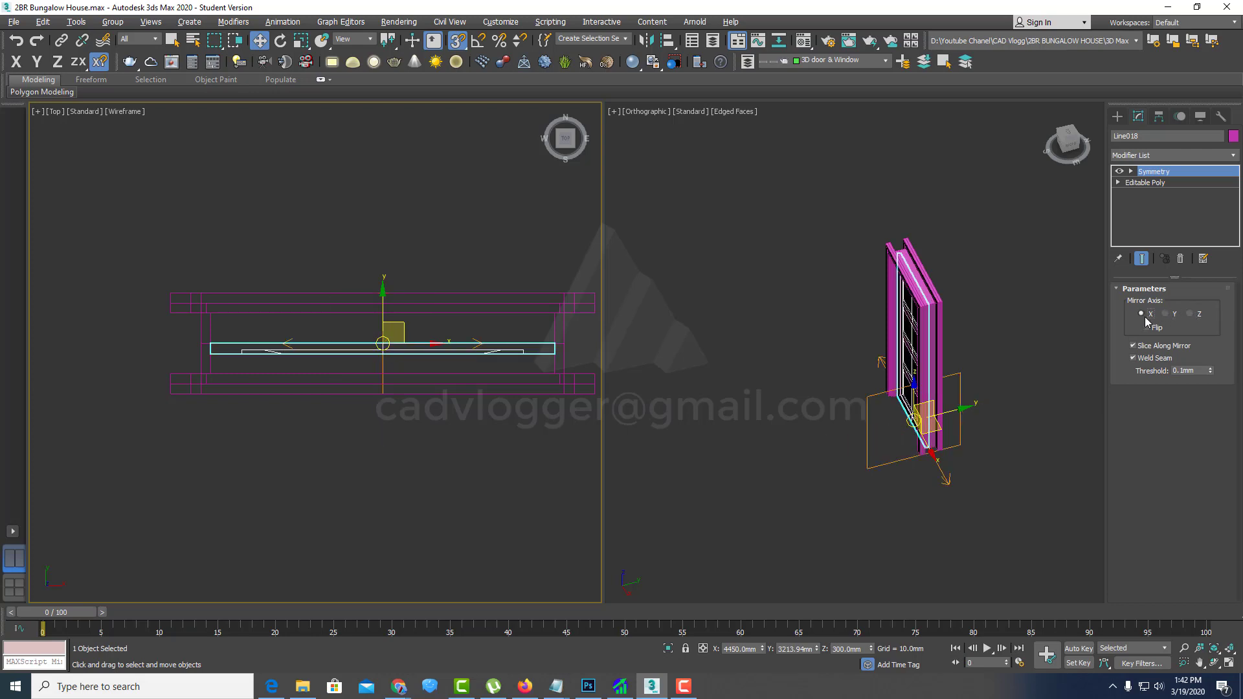
left_click(1190, 314)
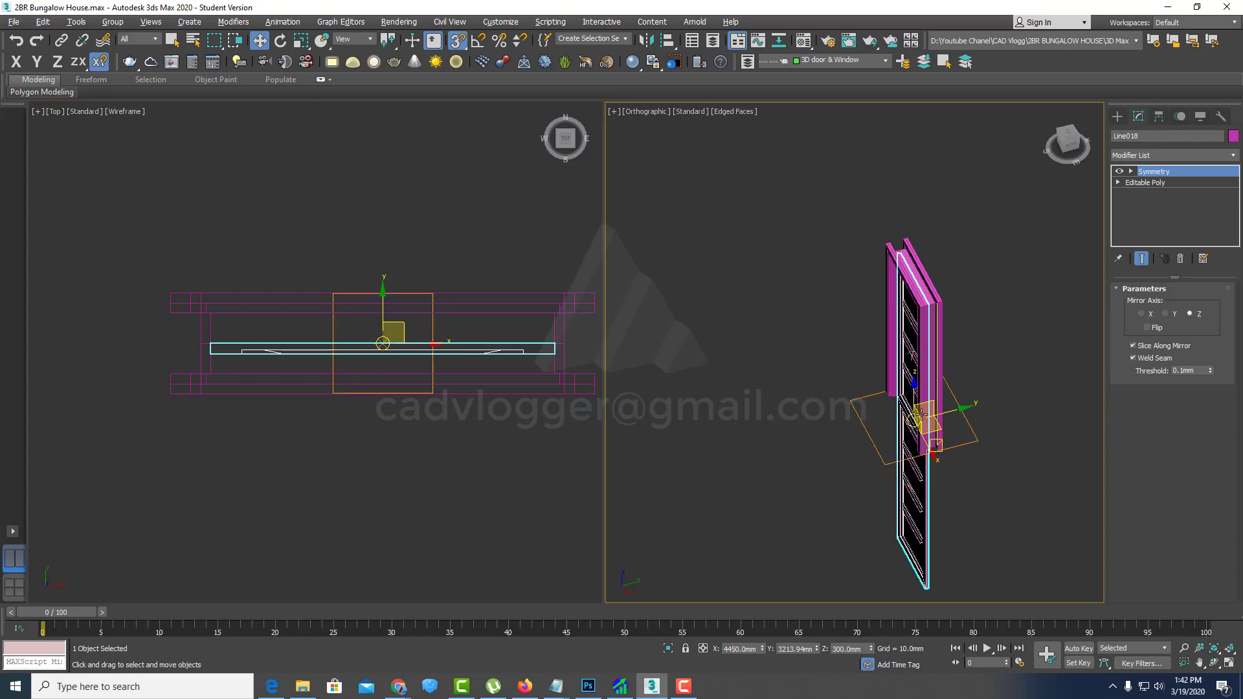
Step: Set the Symmetry mirror axis to Y with Flip checked
middle_click_drag(1036, 375, 894, 421, "alt")
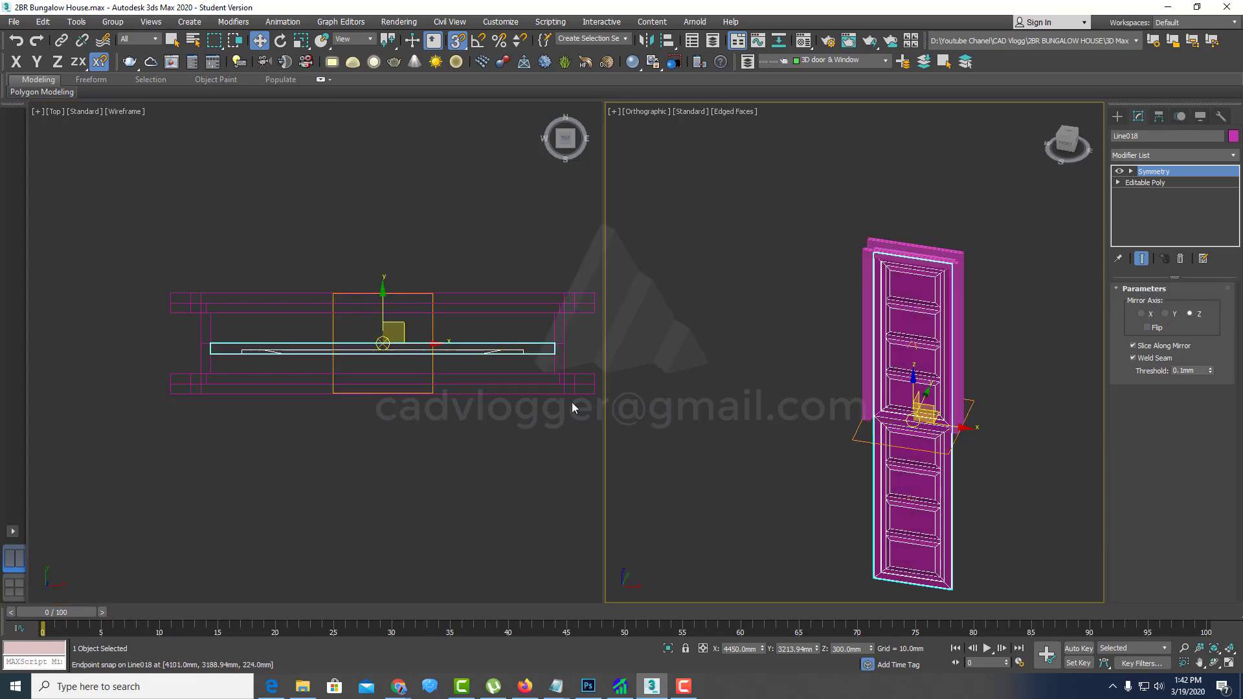
middle_click_drag(836, 425, 1085, 382, "alt")
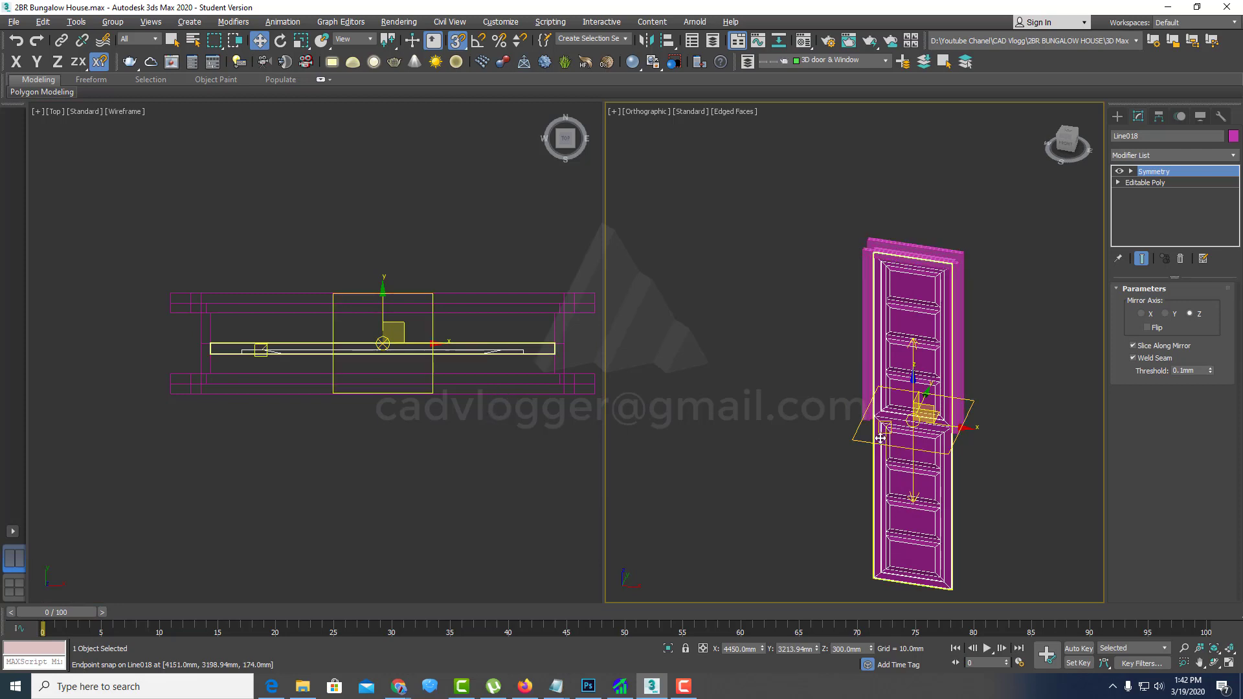
left_click(1165, 314)
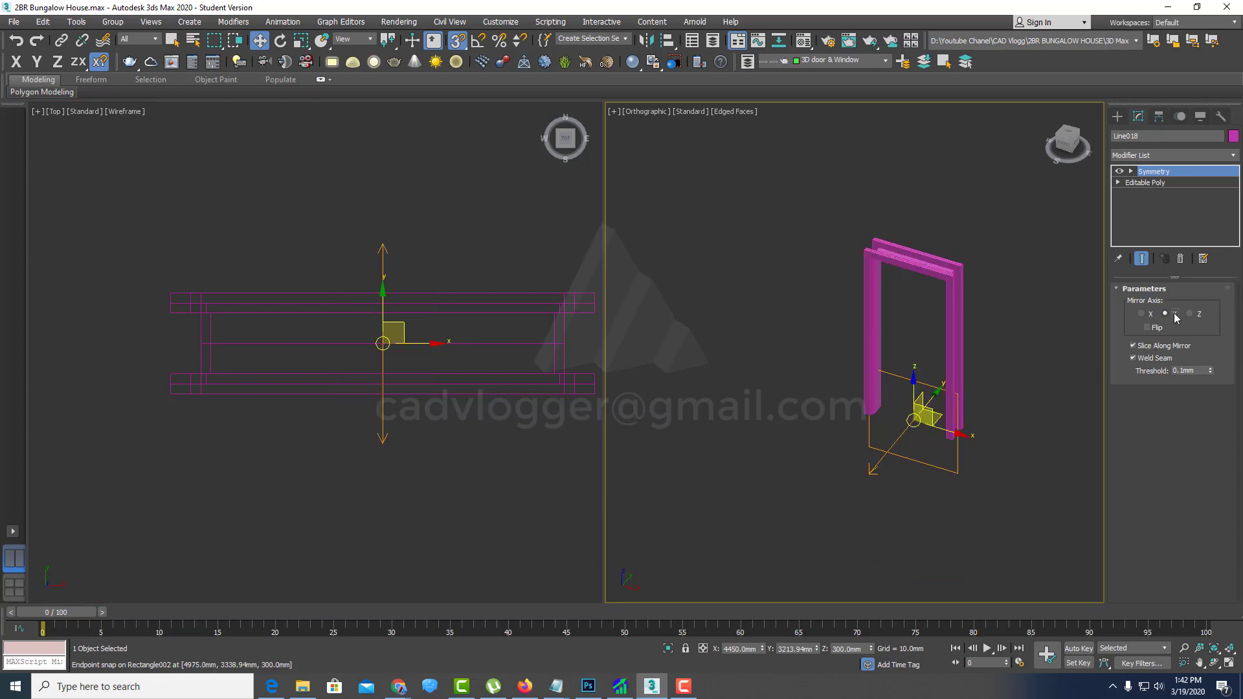
left_click(1148, 328)
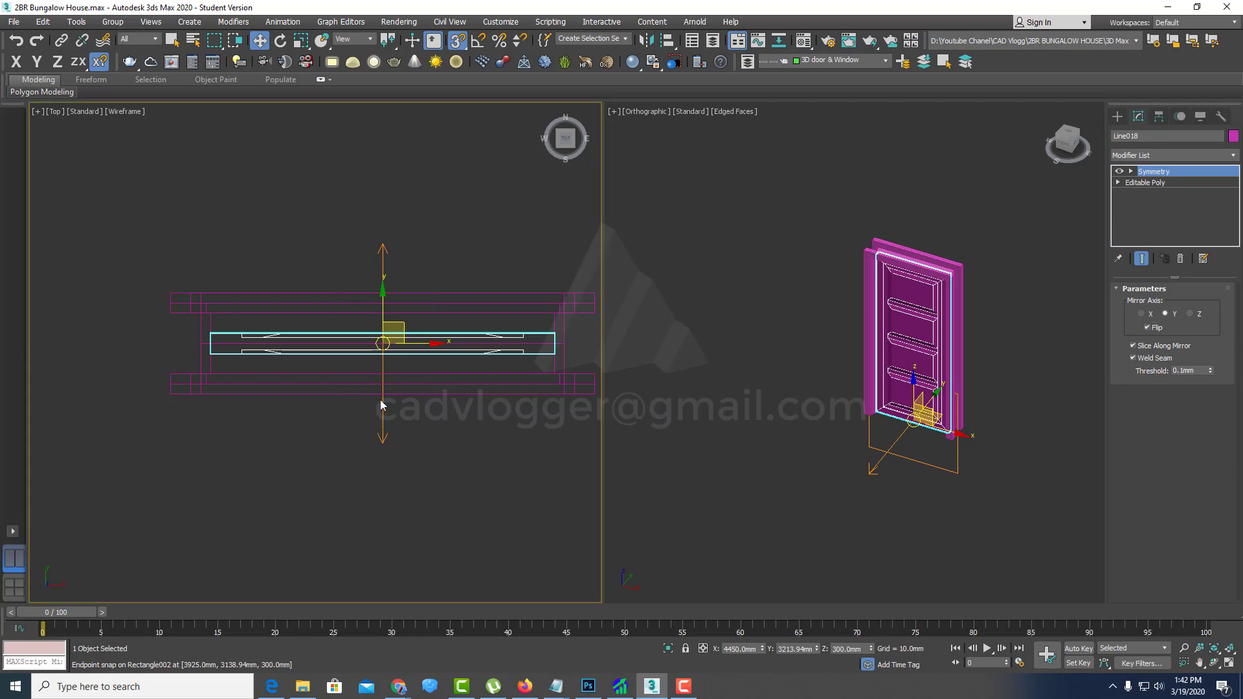
scroll(390, 352, "up", 3)
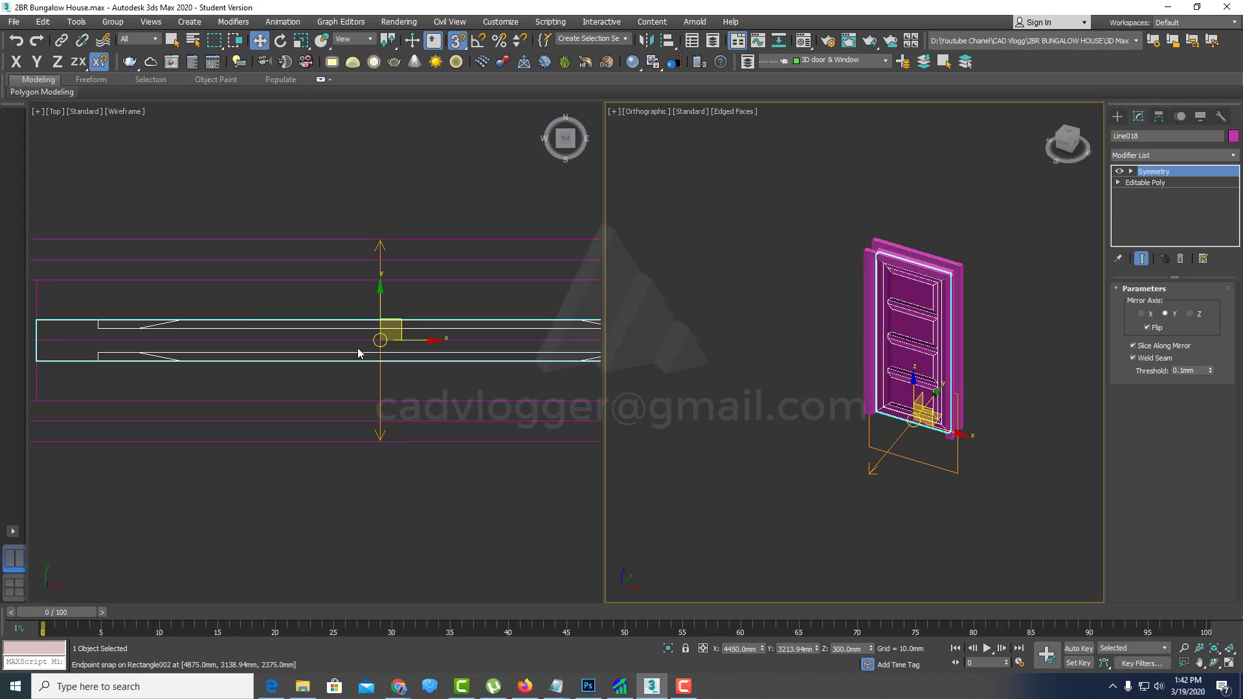
scroll(361, 352, "down", 3)
Step: Collapse the mirrored panel into a single Editable Poly
right_click(780, 356)
key("Escape")
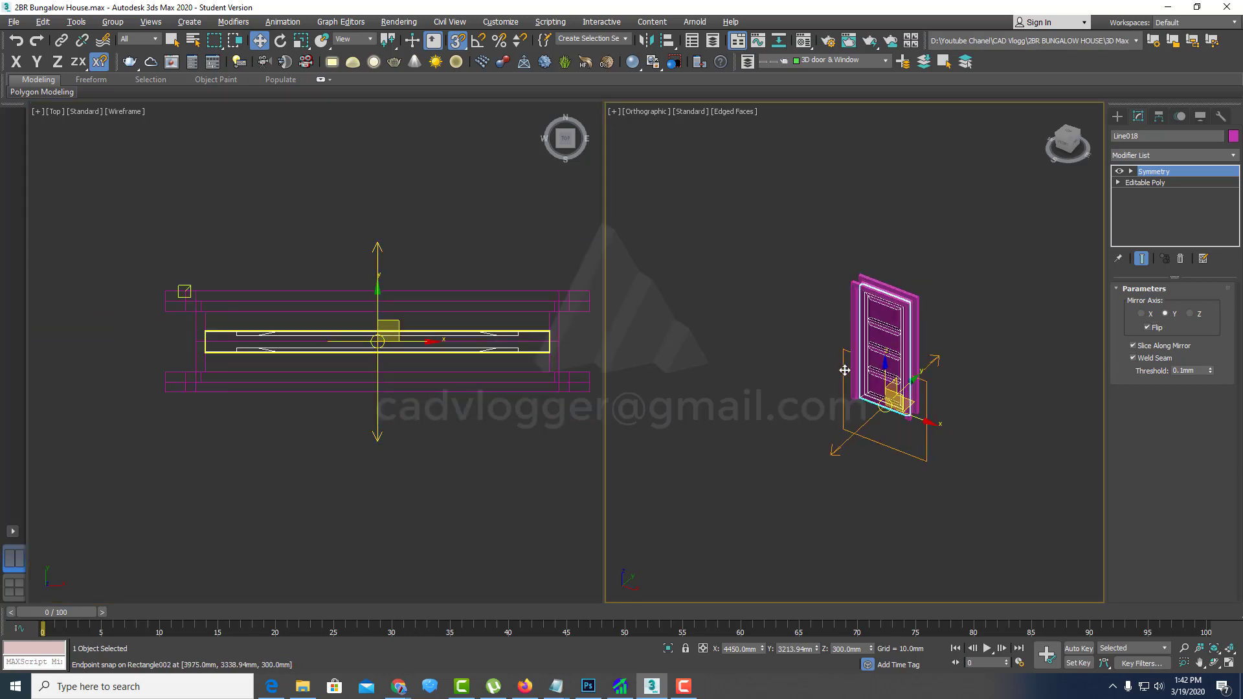
middle_click_drag(837, 361, 724, 366, "alt")
scroll(917, 357, "up", 5)
scroll(914, 354, "up", 3)
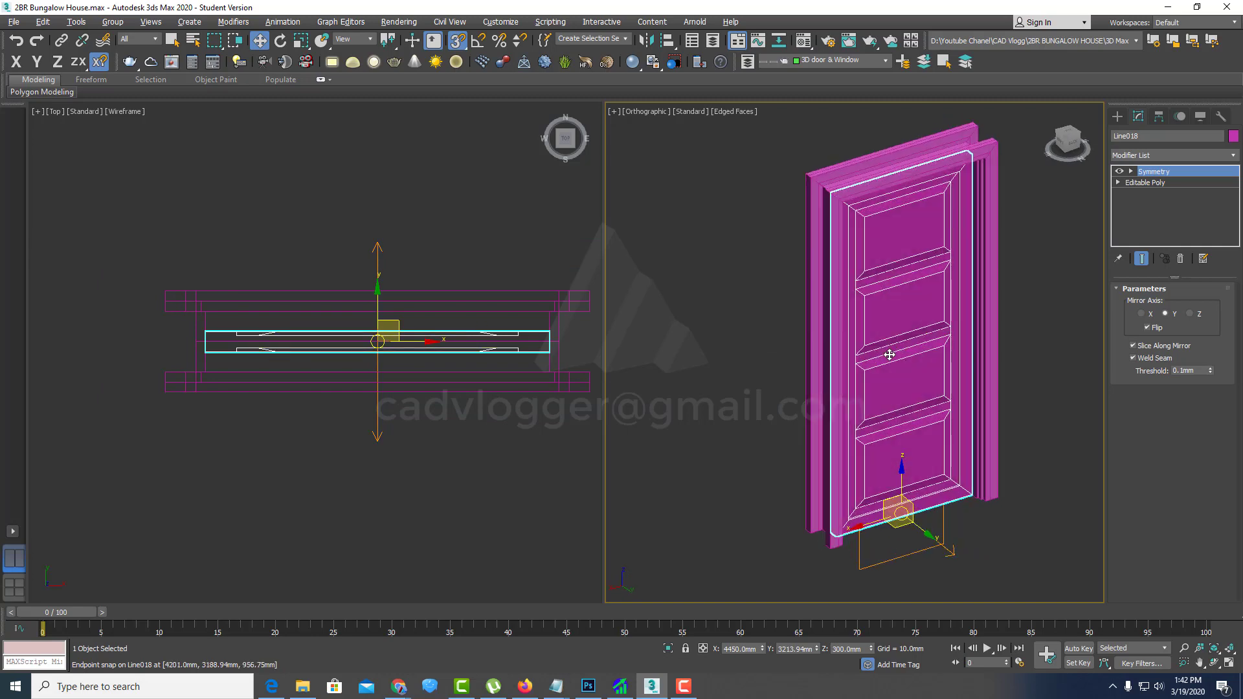
right_click(900, 308)
mouse_move(922, 451)
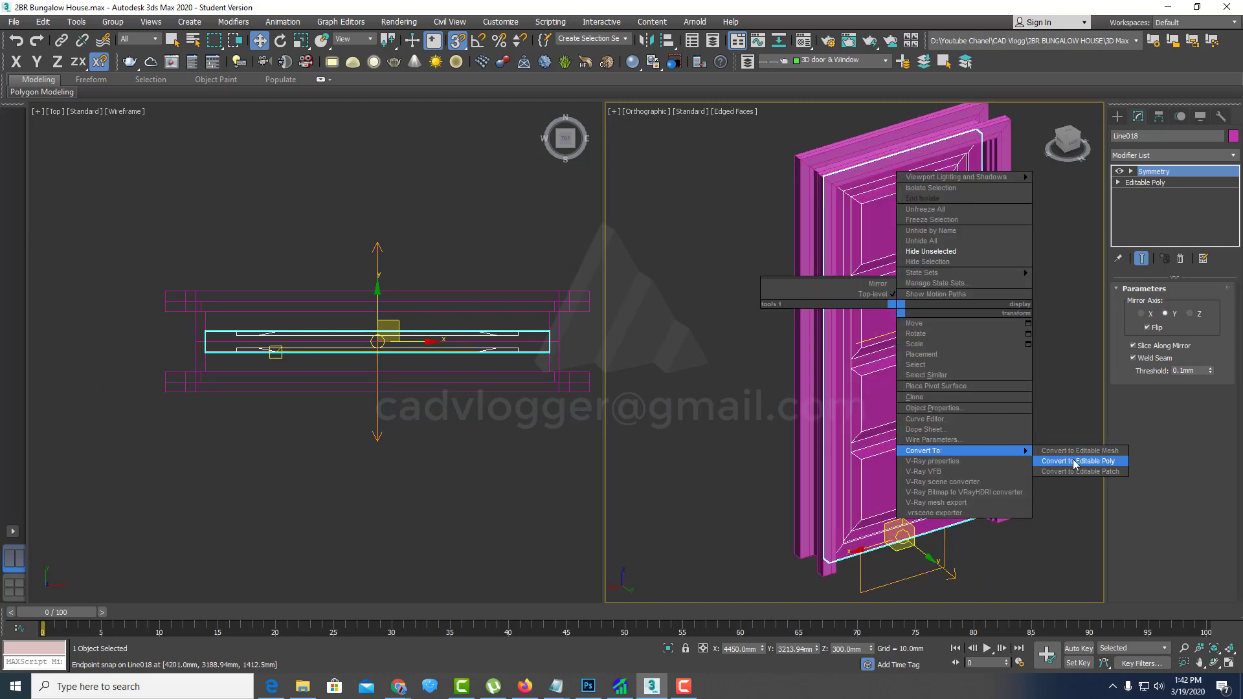
left_click(1077, 461)
scroll(938, 397, "down", 4)
Step: Center the door panel's pivot with Affect Pivot Only > Center to Object
middle_click_drag(1031, 419, 1120, 410, "alt")
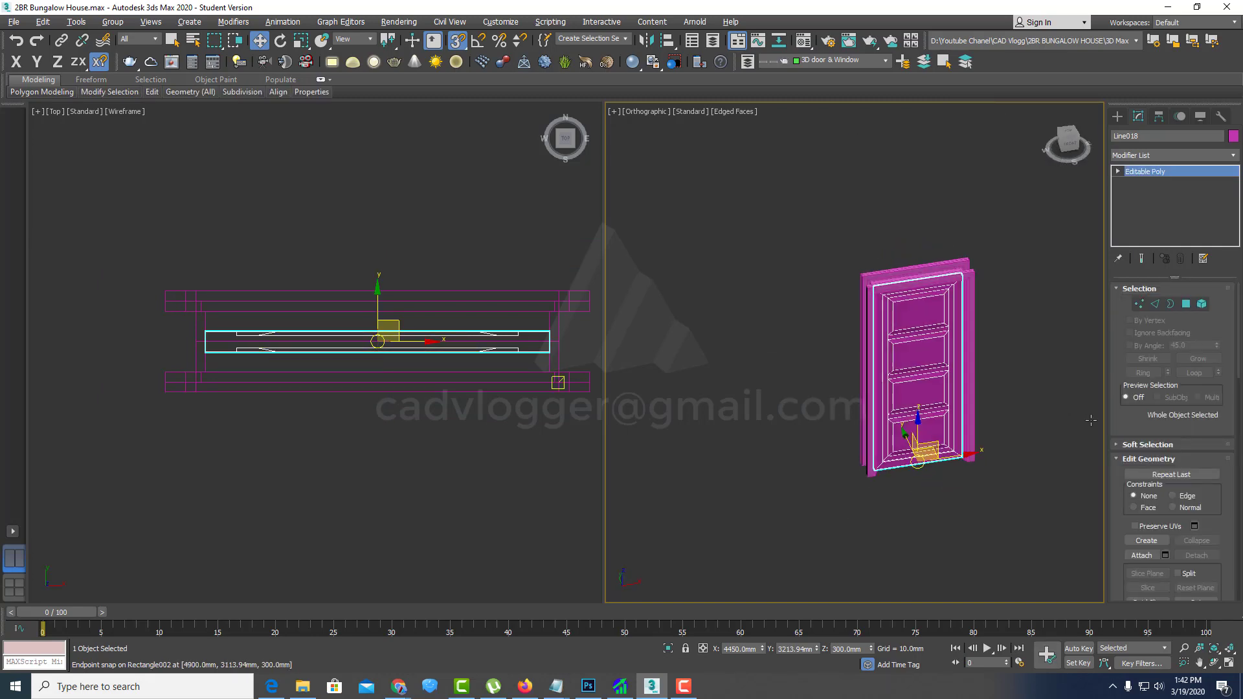
scroll(950, 480, "up", 4)
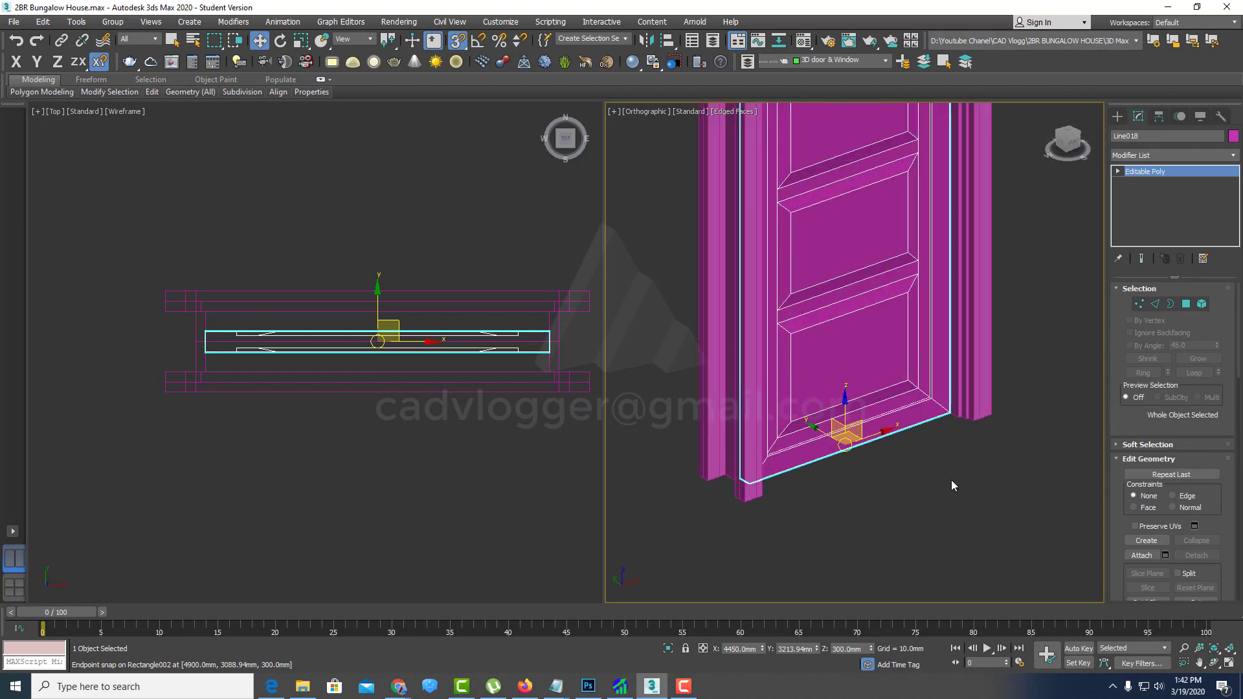
scroll(887, 408, "up", 2)
scroll(887, 407, "down", 2)
scroll(835, 420, "down", 1)
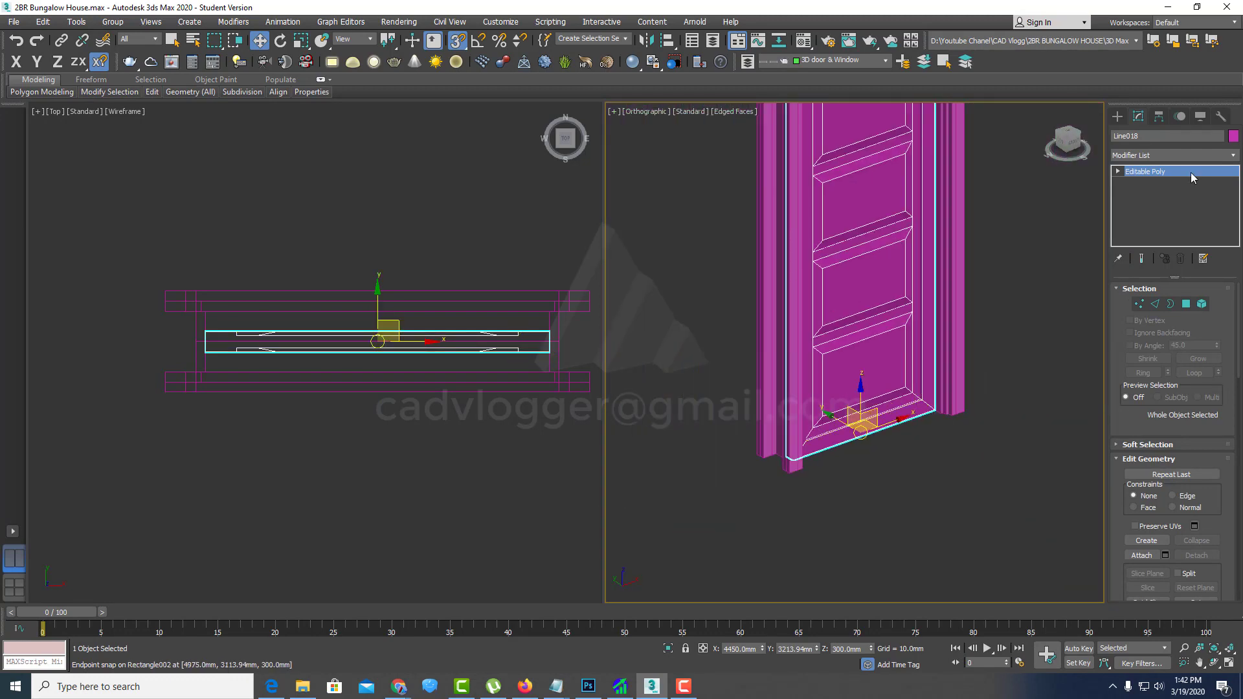
left_click(1158, 117)
left_click(1172, 207)
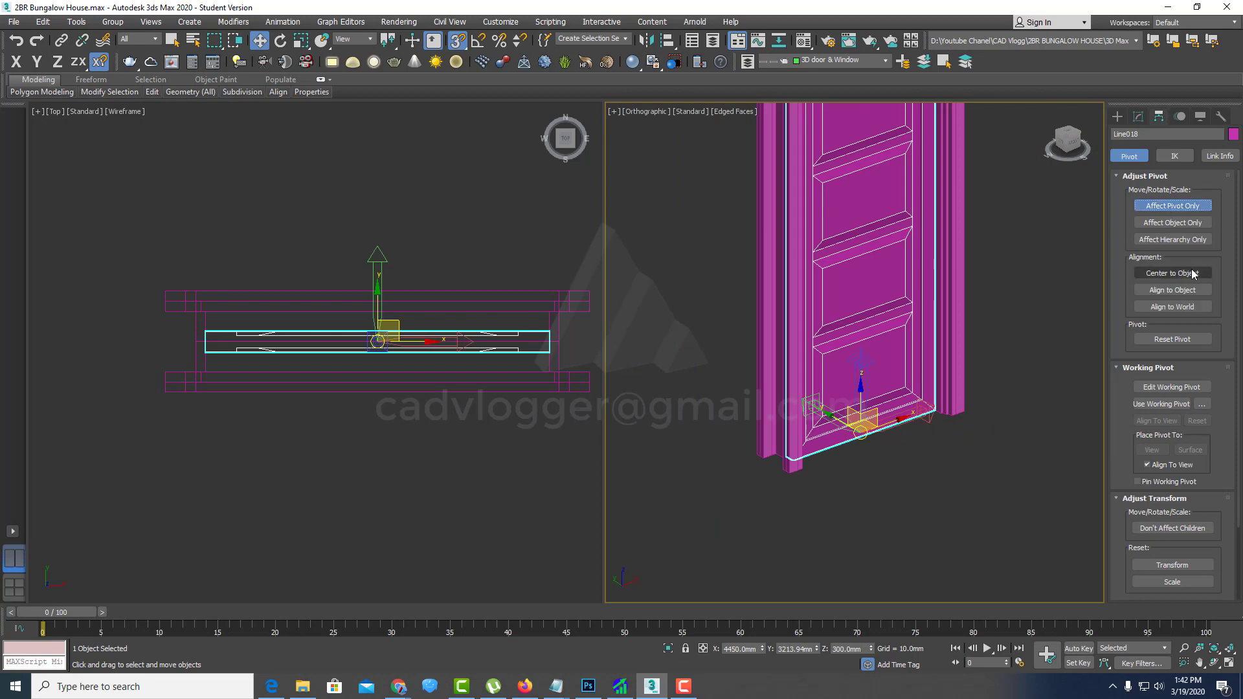
left_click(1182, 278)
scroll(1074, 304, "down", 3)
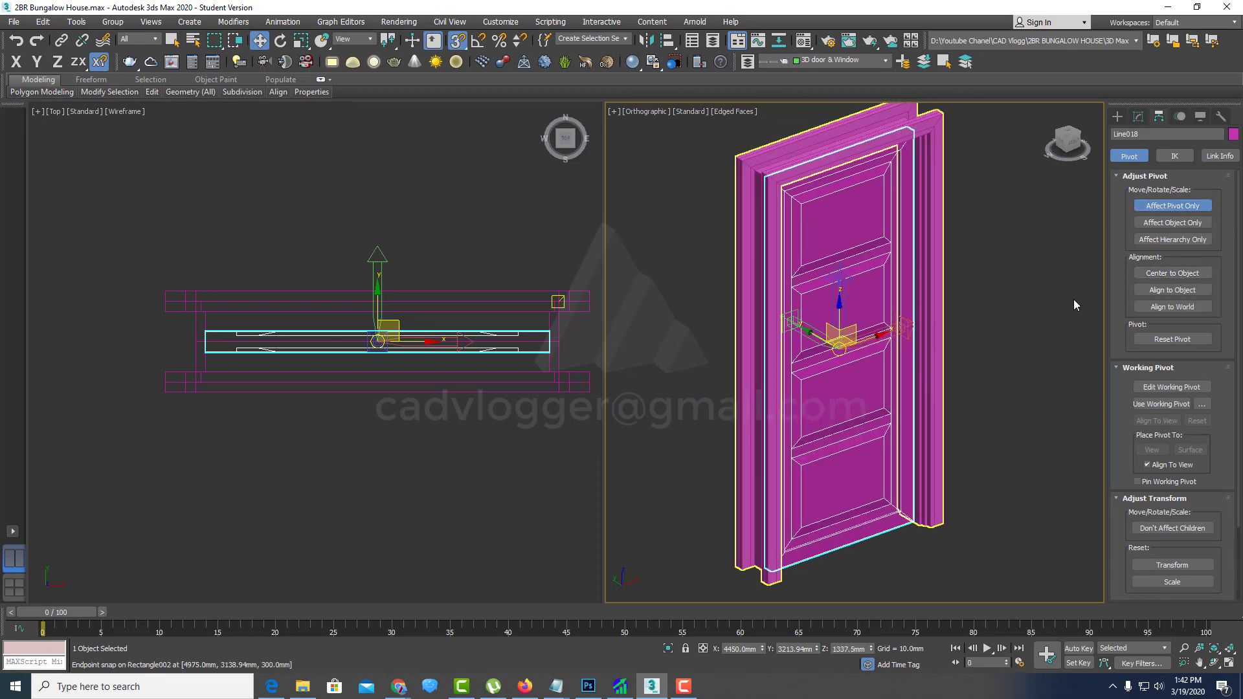
left_click(1172, 206)
Step: Unhide all hidden objects in the scene
scroll(841, 304, "down", 3)
scroll(841, 304, "down", 2)
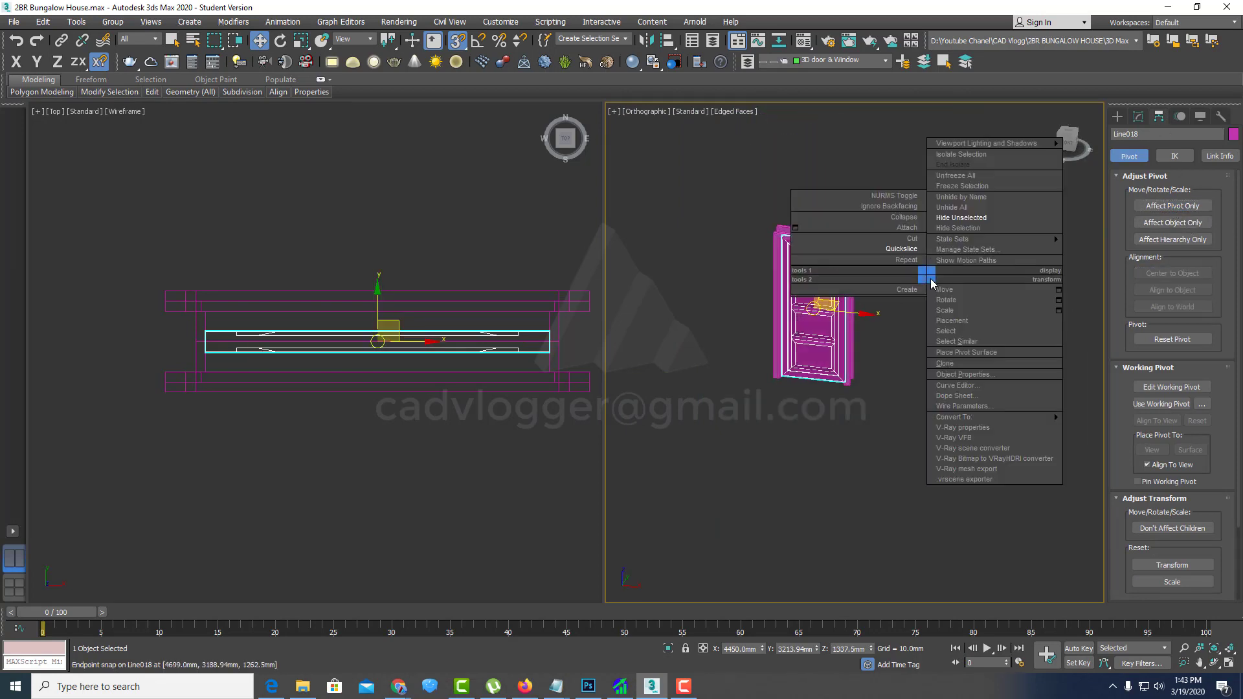
right_click(926, 265)
left_click(955, 207)
scroll(939, 237, "down", 2)
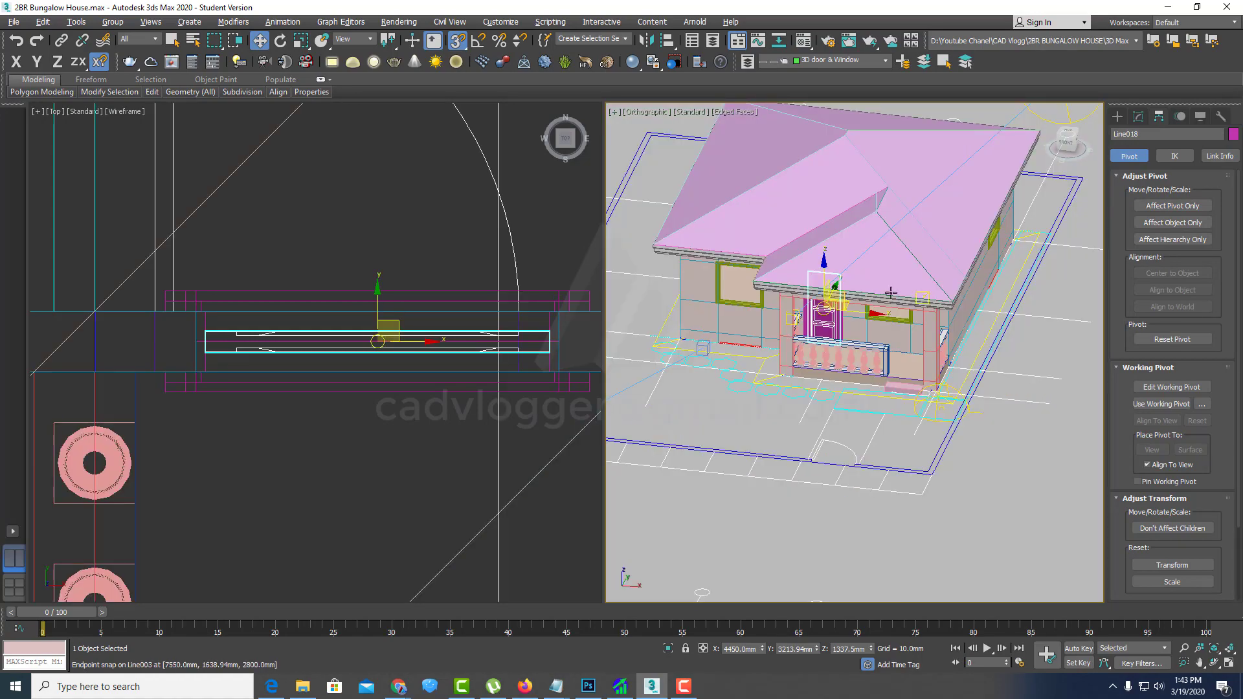
scroll(881, 285, "up", 3)
scroll(880, 284, "up", 3)
scroll(861, 311, "up", 3)
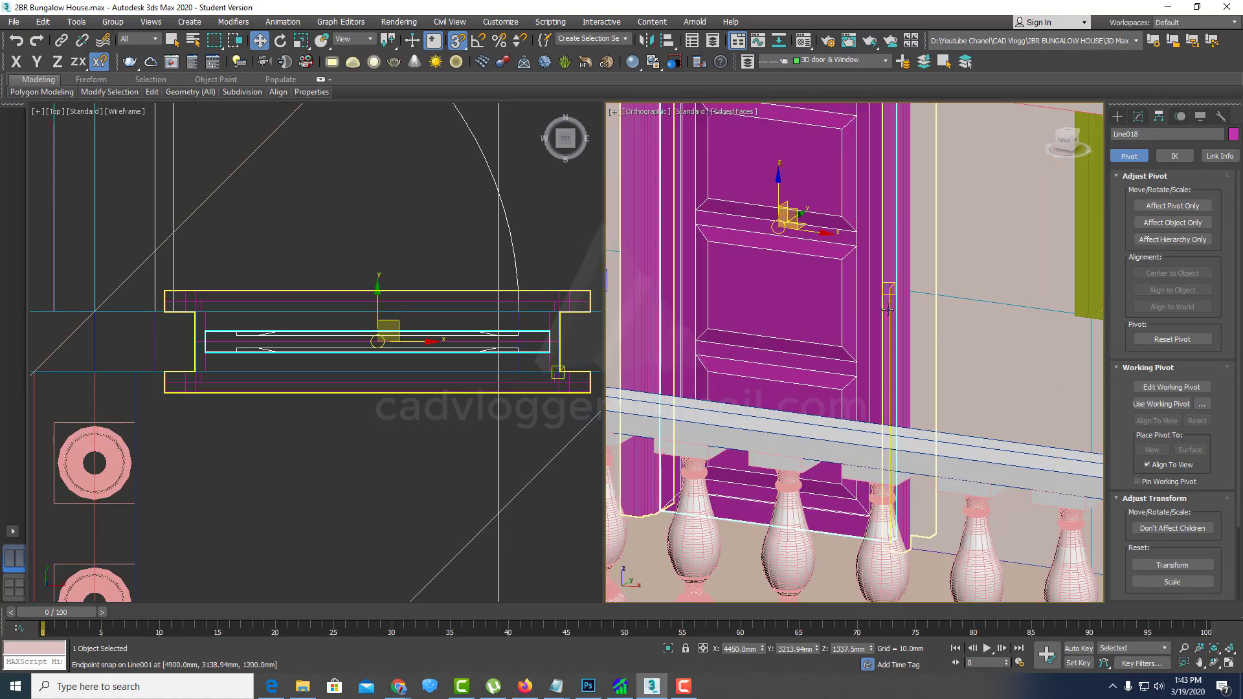
Step: Add the two door frame pieces to the selection alongside the door panel
left_click(799, 331, "ctrl")
scroll(798, 331, "down", 8)
middle_click_drag(799, 331, 912, 405, "alt")
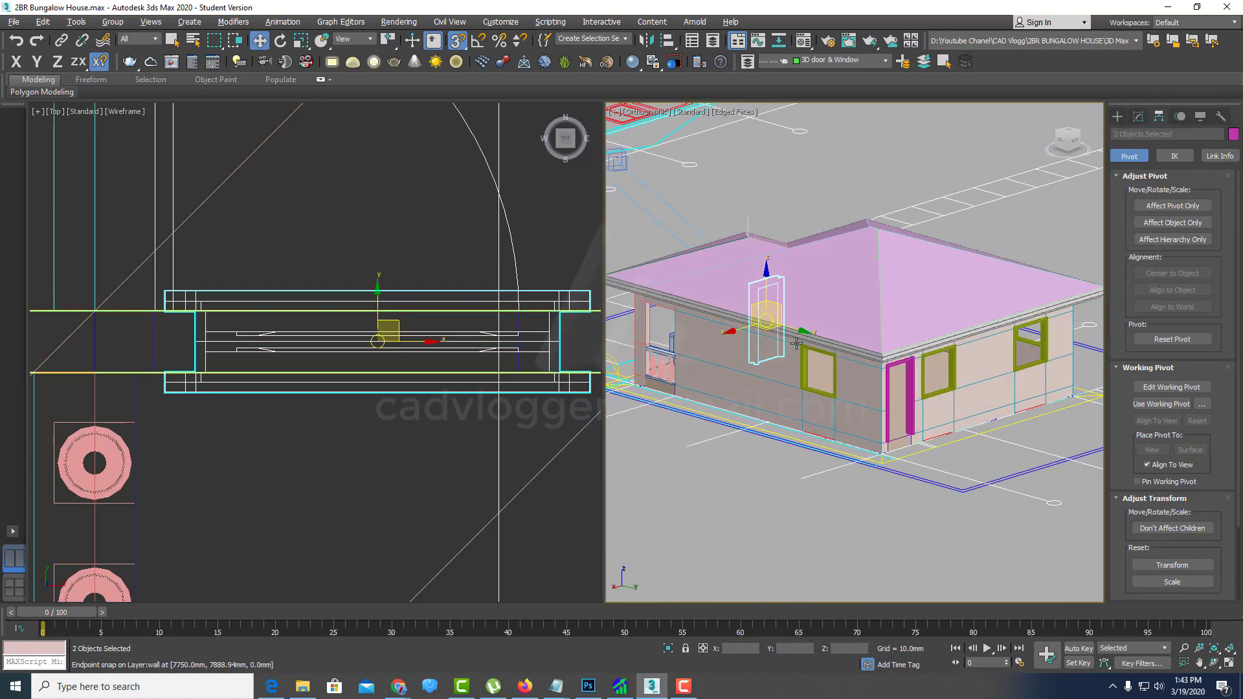
scroll(911, 405, "up", 3)
left_click(826, 324, "ctrl")
scroll(827, 324, "down", 6)
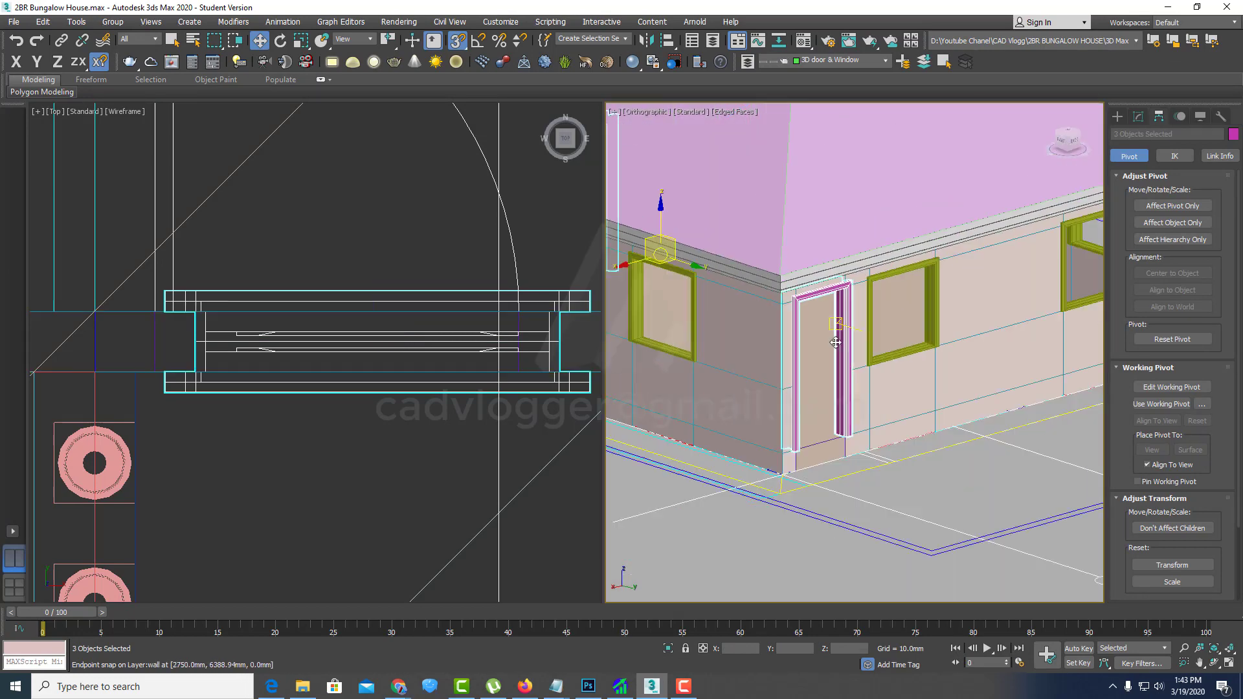
mouse_move(827, 324)
middle_mouse_down("alt")
mouse_move(867, 350)
mouse_move(854, 343)
middle_mouse_up("alt")
Step: Isolate the door and its frames, then clear the selection
right_click(854, 343)
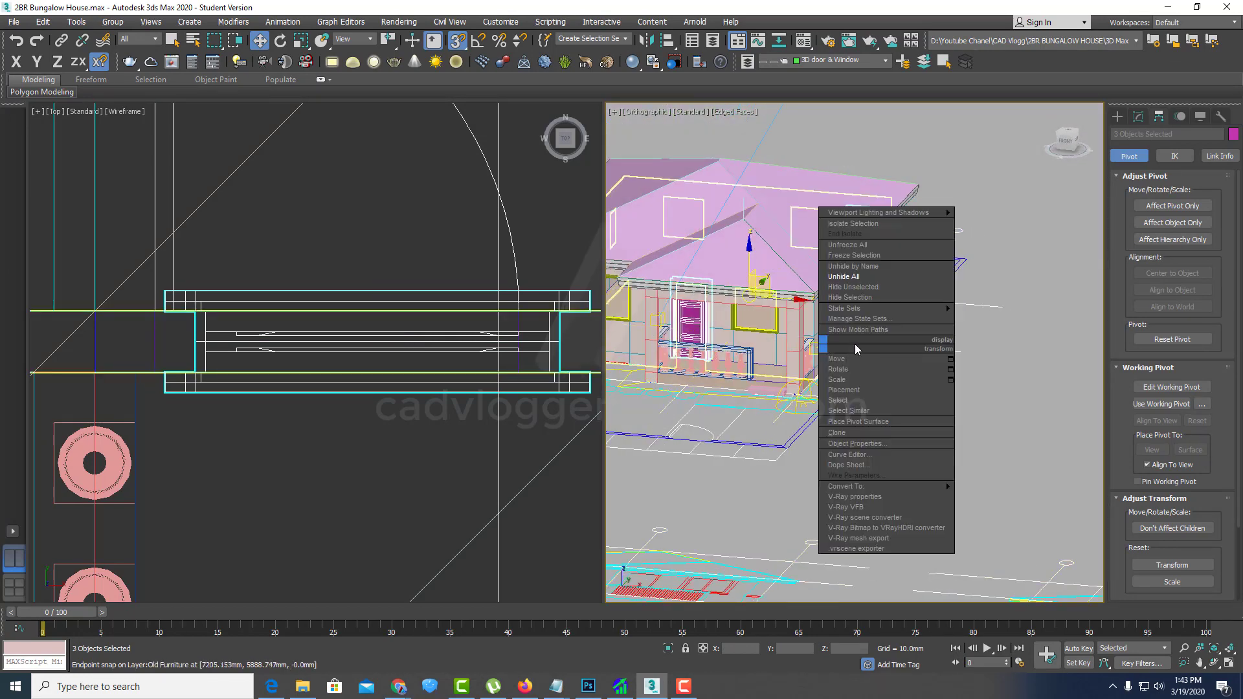
left_click(891, 294)
left_click(757, 348)
mouse_move(882, 367)
middle_mouse_down("alt")
mouse_move(852, 374)
mouse_move(931, 265)
middle_mouse_up("alt")
middle_click_drag(778, 348, 752, 360, "alt")
scroll(752, 359, "up", 1)
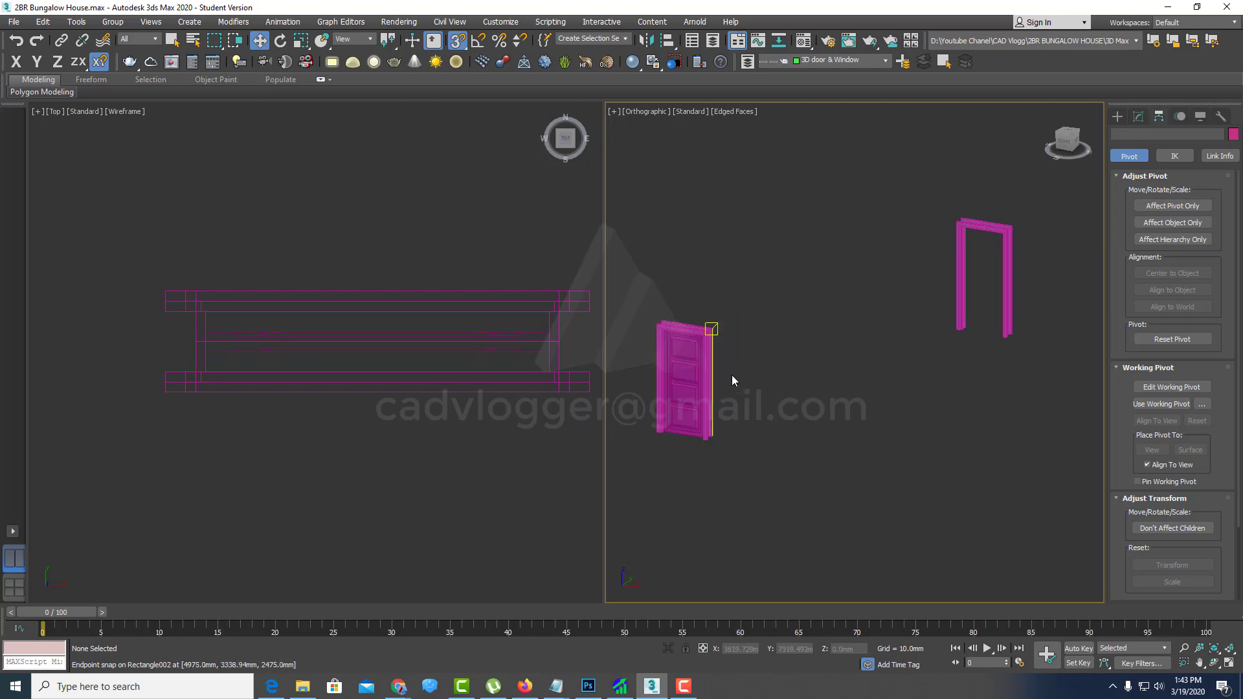
scroll(731, 375, "up", 1)
middle_click_drag(805, 403, 808, 456)
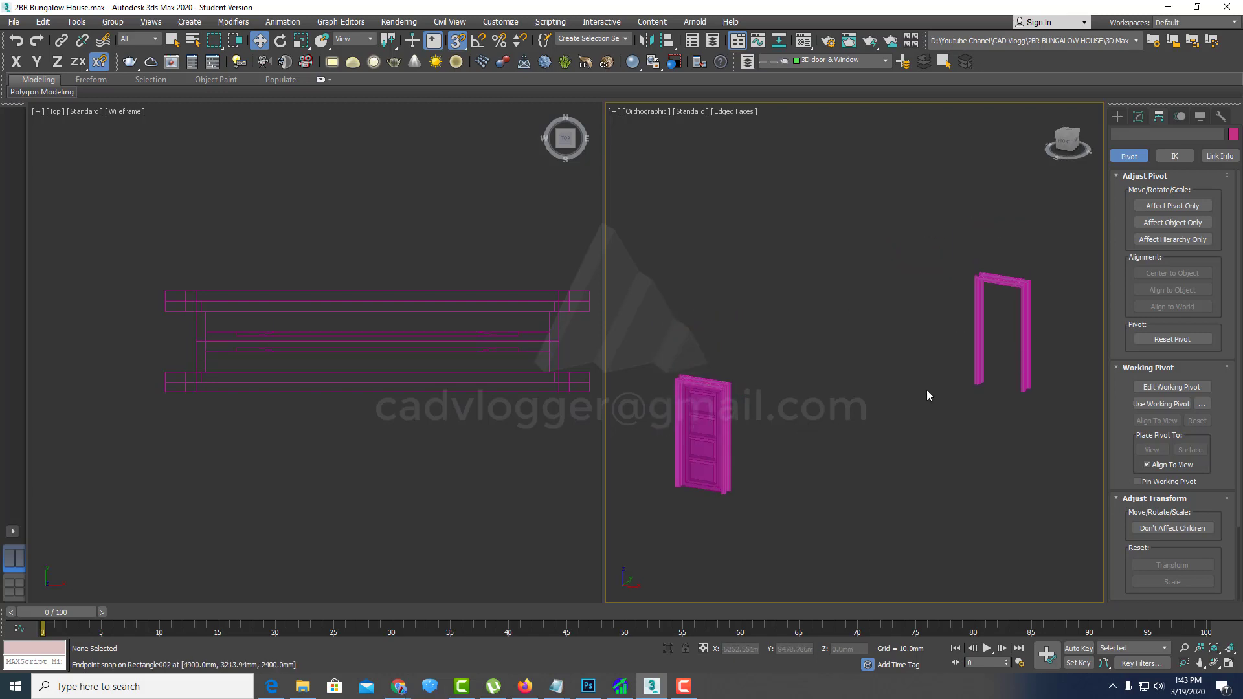
Step: Center the pivots of the standalone door frame and the frame around the panel
left_click(974, 286)
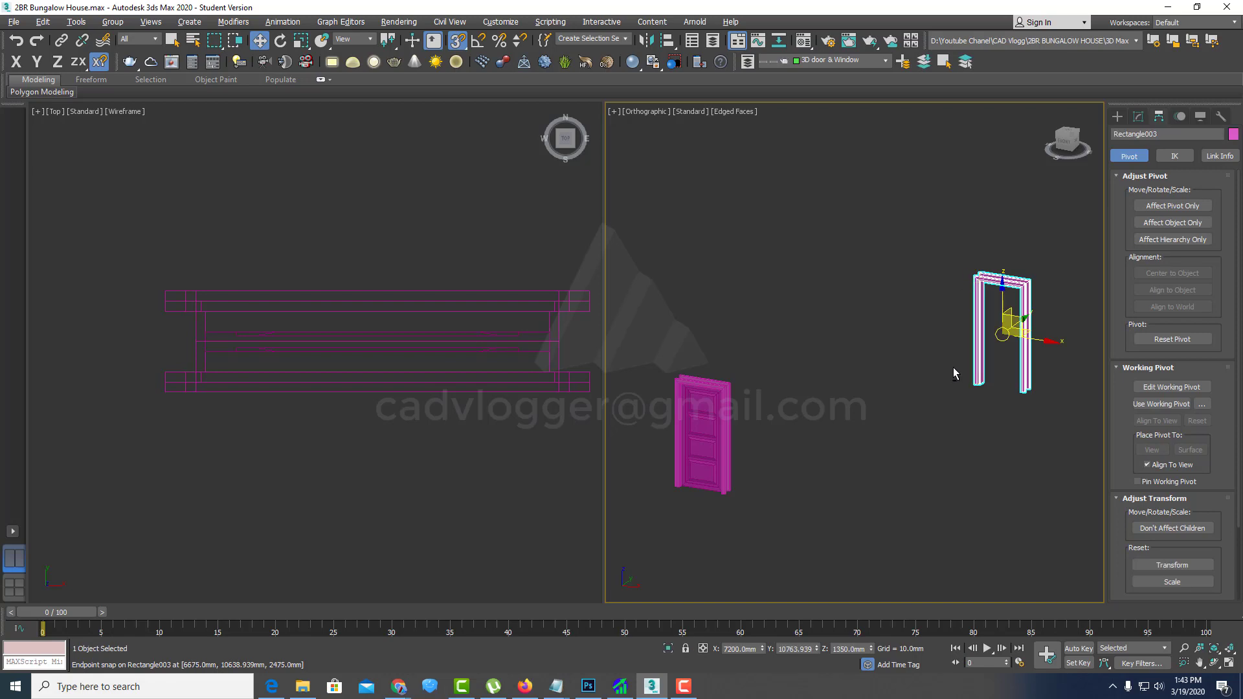
middle_click_drag(1012, 294, 980, 294)
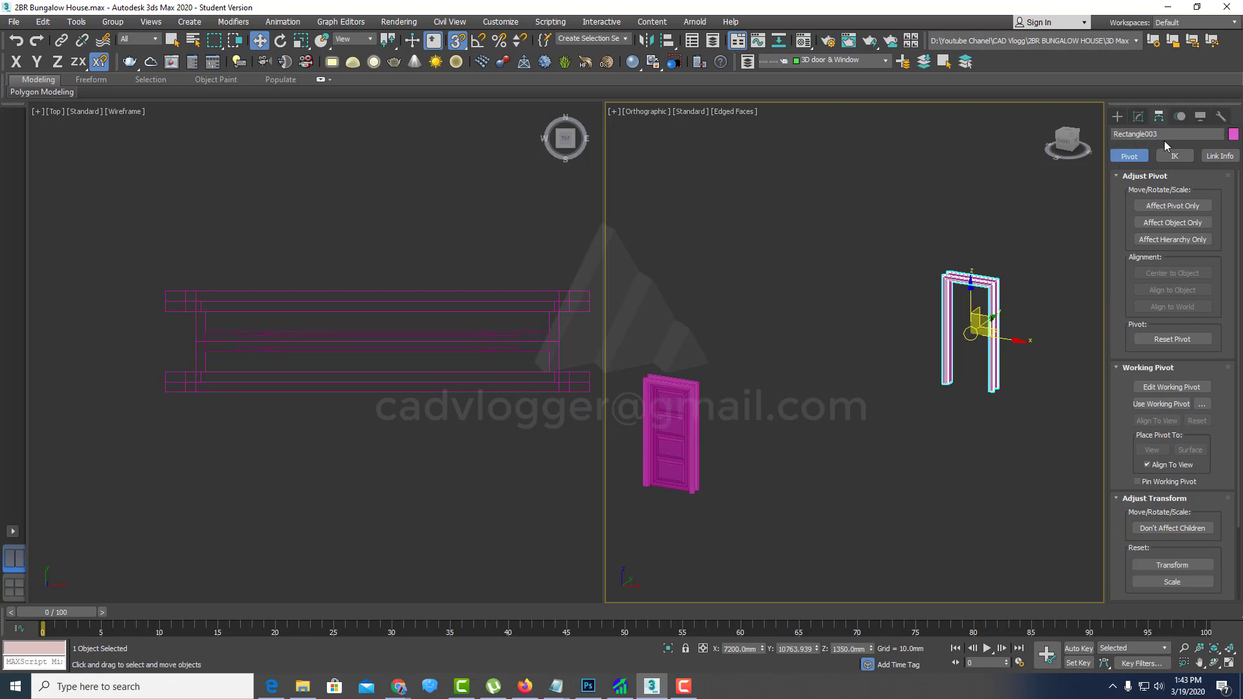
left_click(1165, 205)
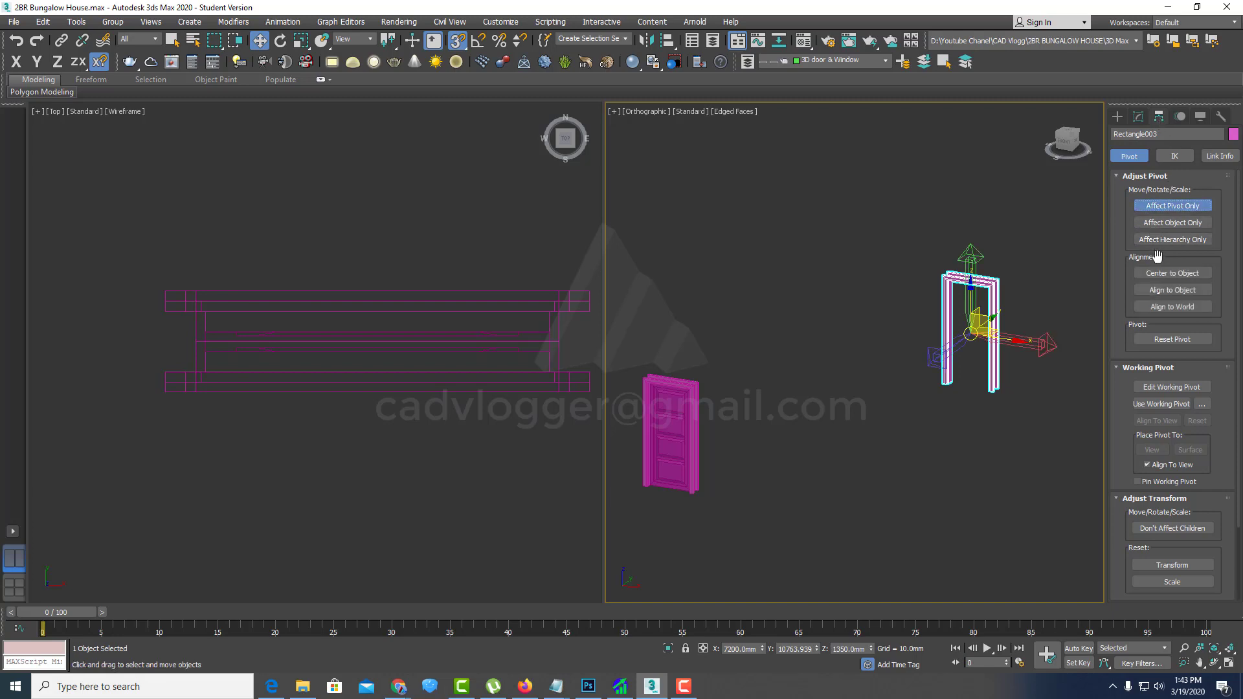
left_click(1159, 278)
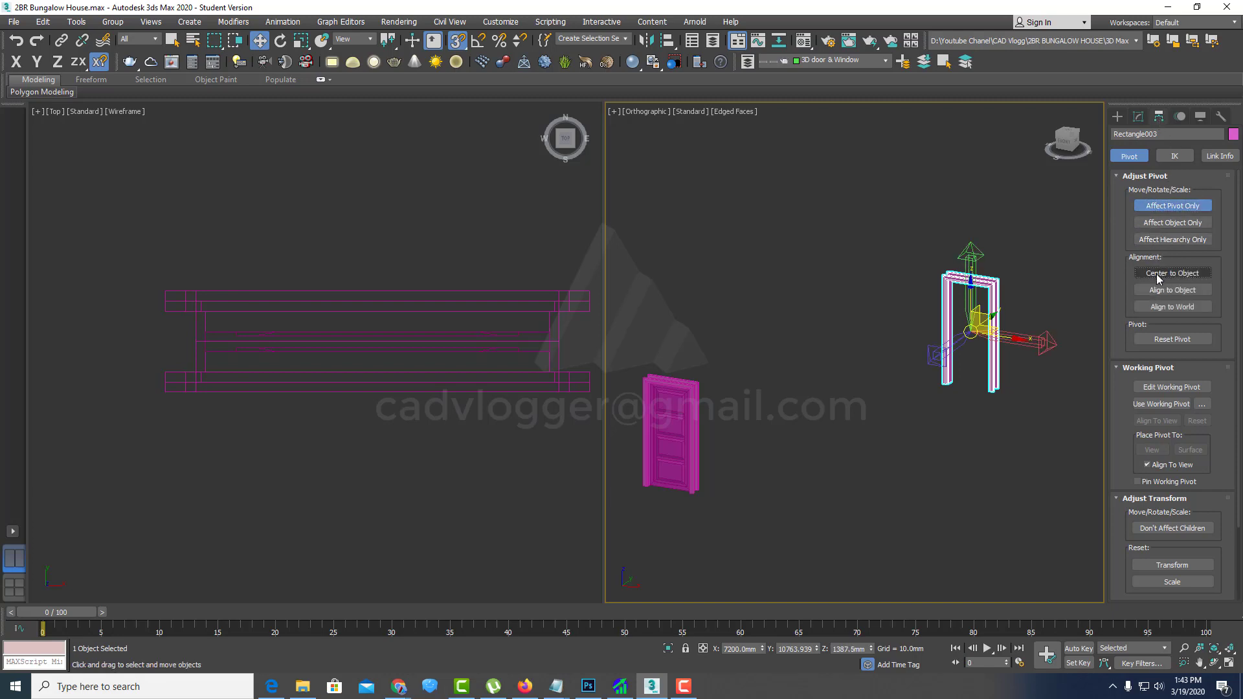
left_click(1170, 205)
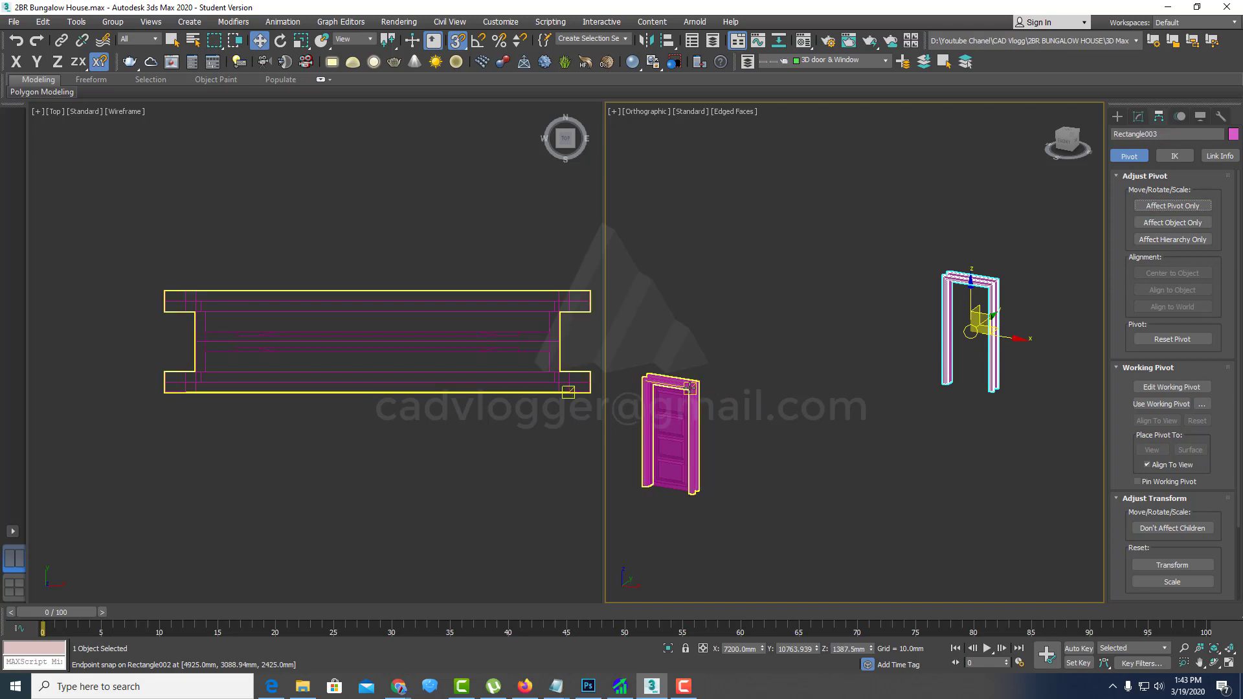
left_click(673, 414)
left_click(1169, 207)
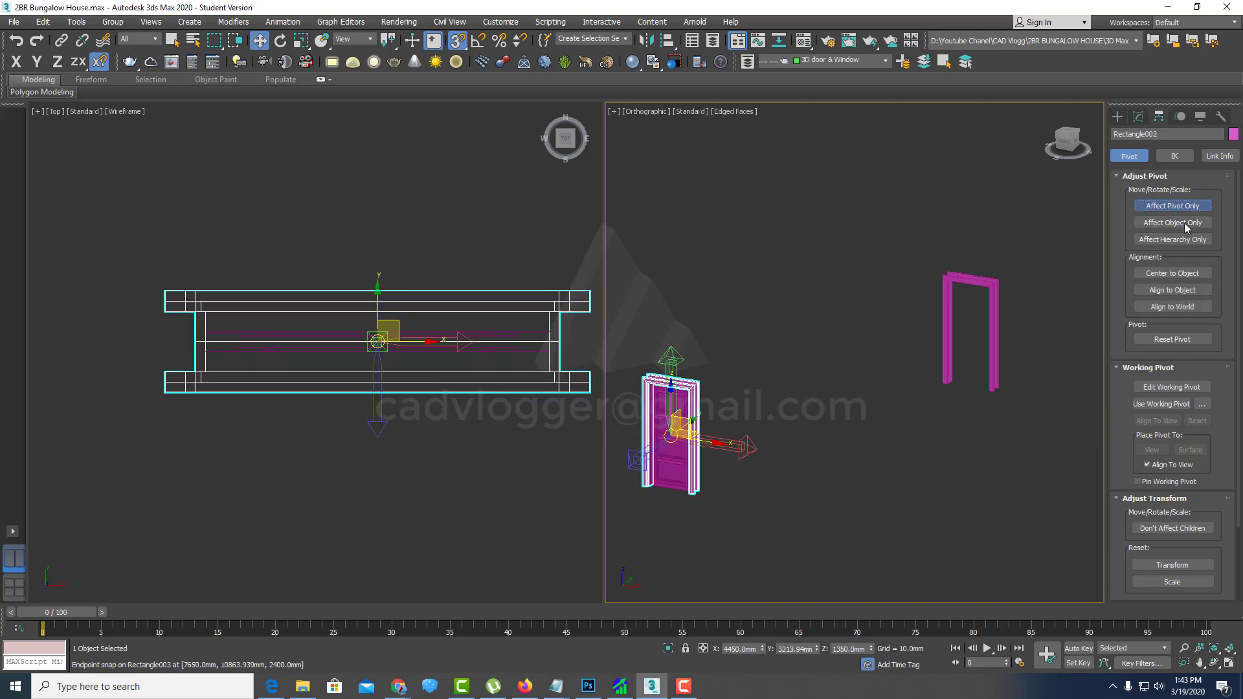
left_click(1162, 272)
key("z")
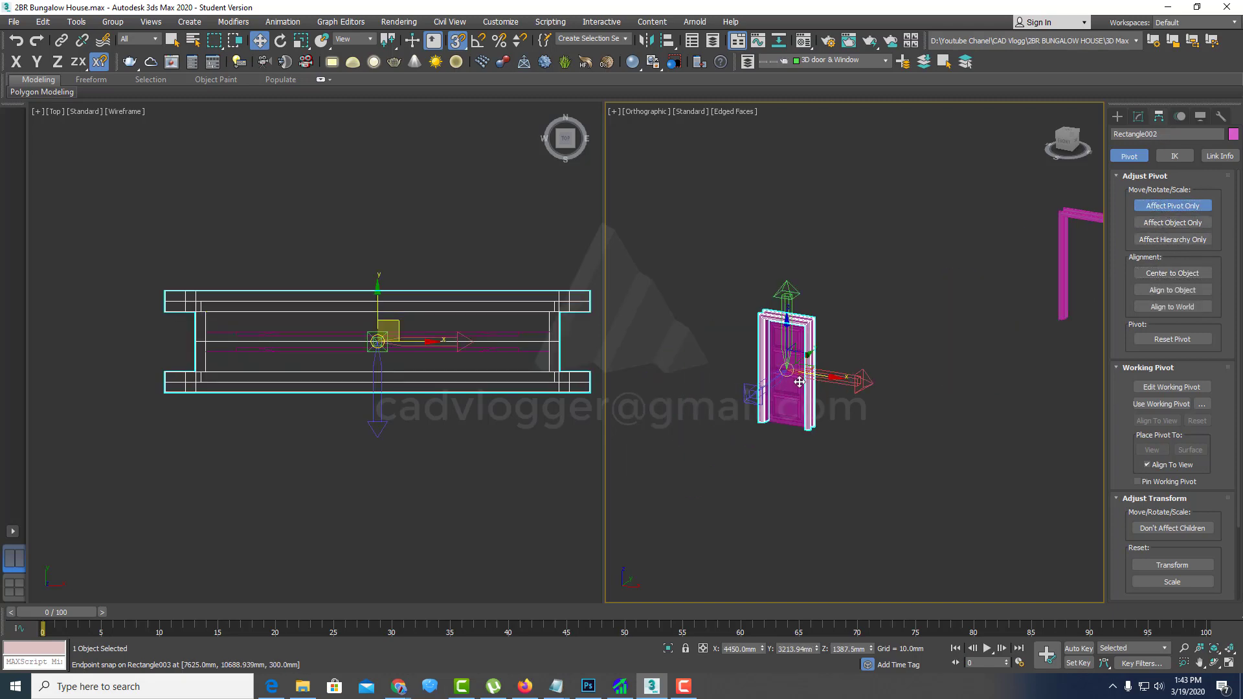
Step: Align Line018's pivot to Rectangle002's pivot on X, Y and Z
left_click(794, 417)
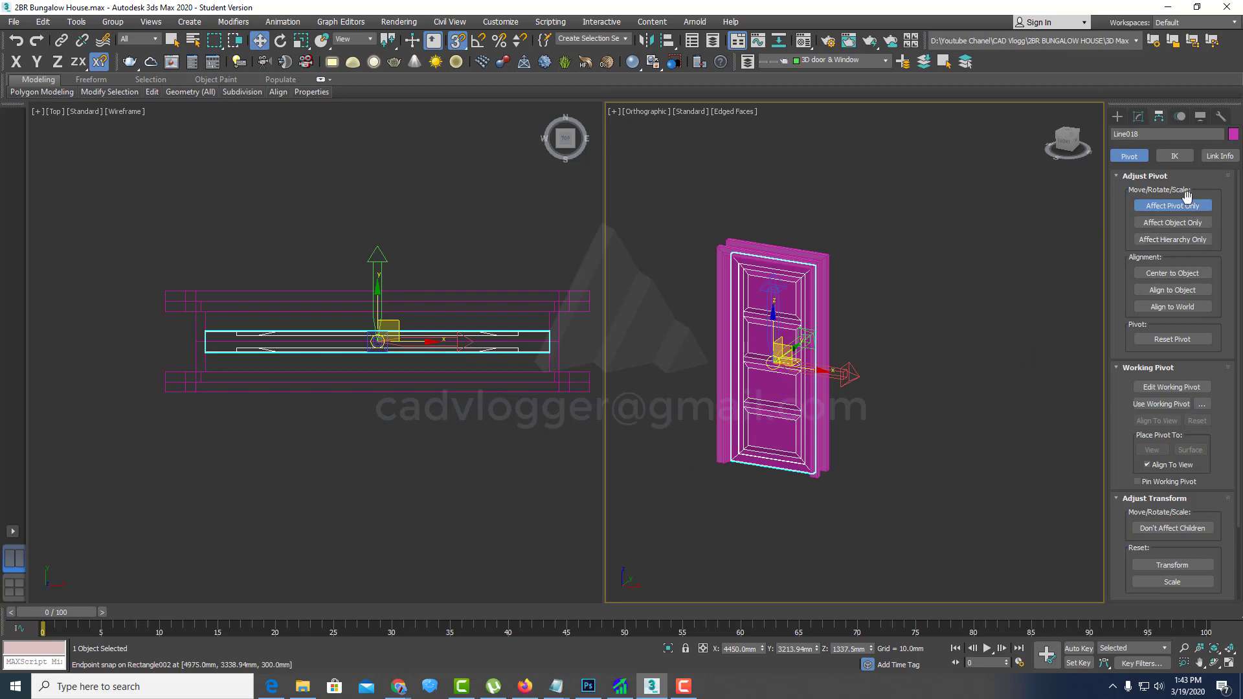
middle_click_drag(947, 299, 941, 323)
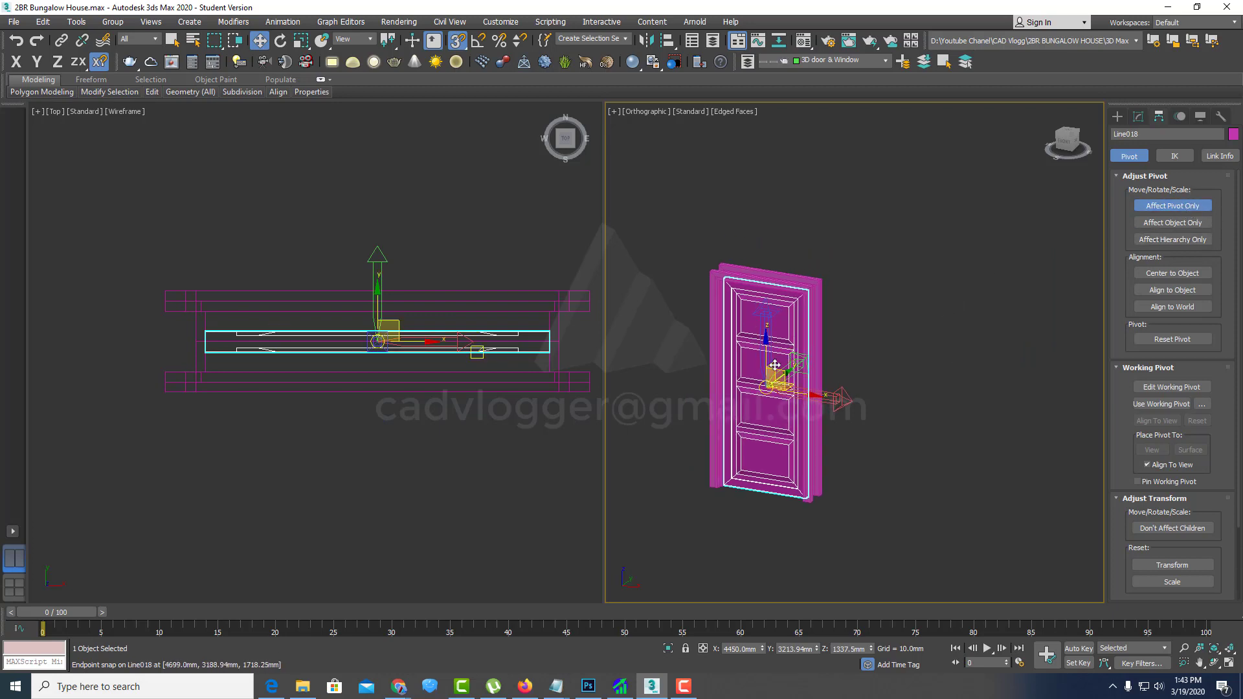
left_click_drag(781, 384, 817, 291)
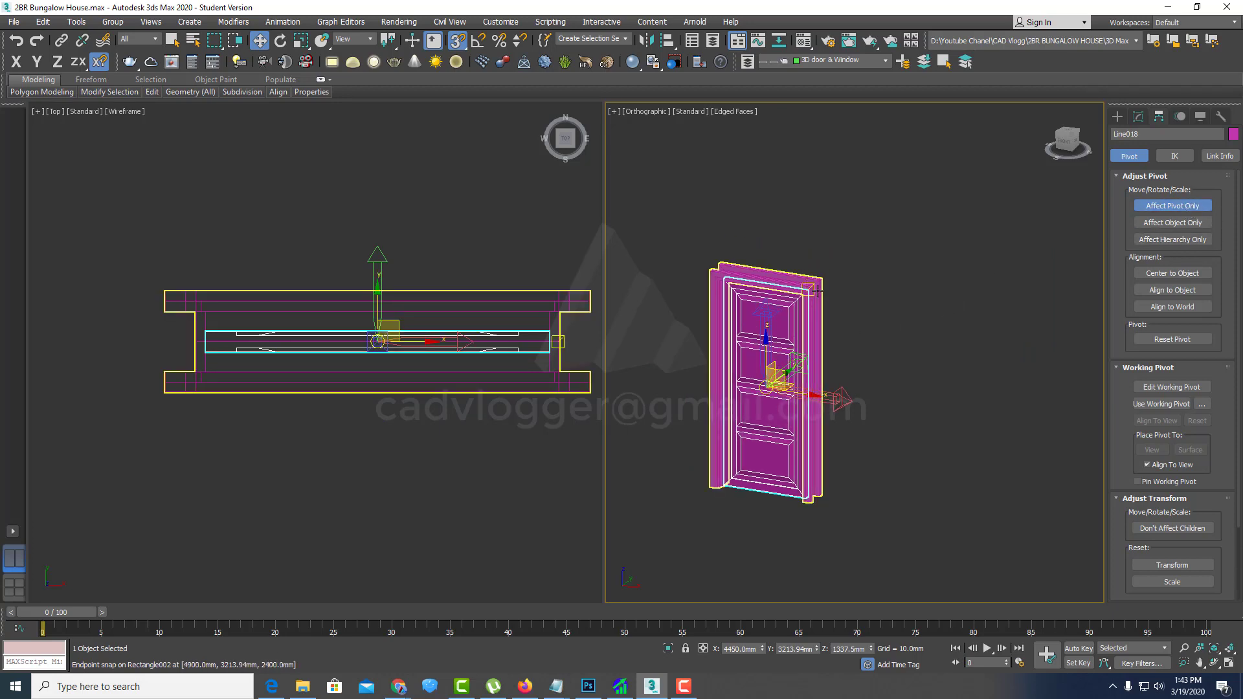
scroll(821, 291, "up", 3)
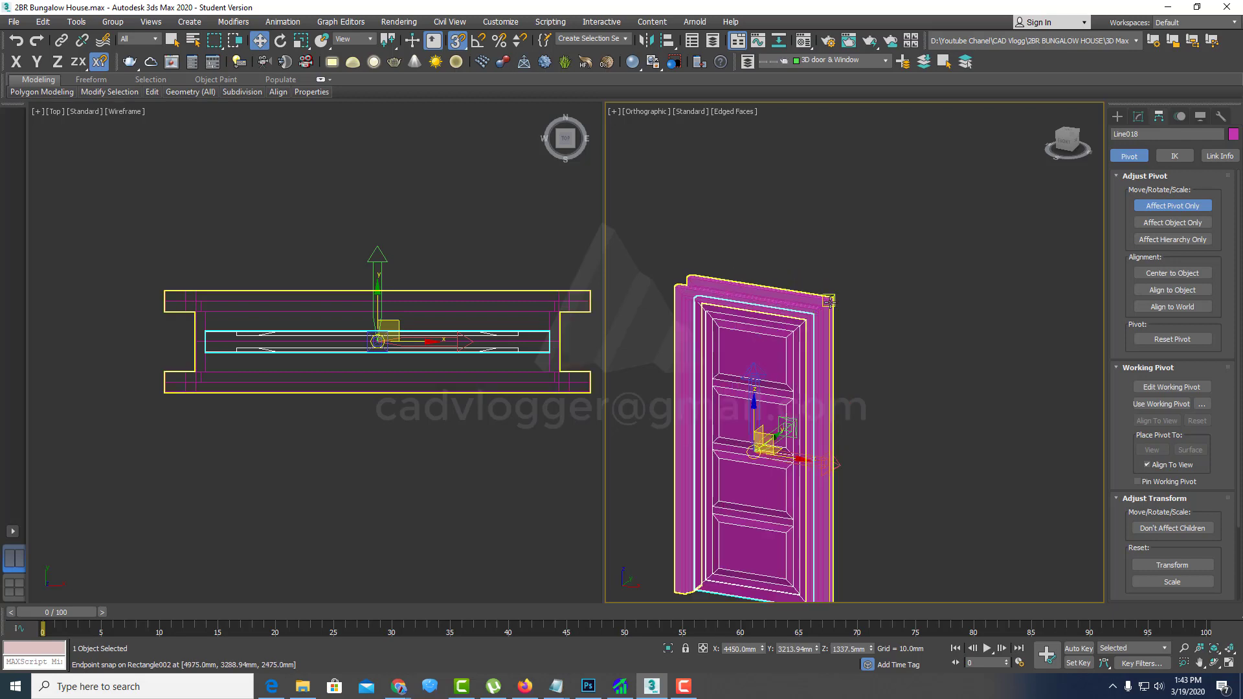
middle_click_drag(830, 302, 845, 277)
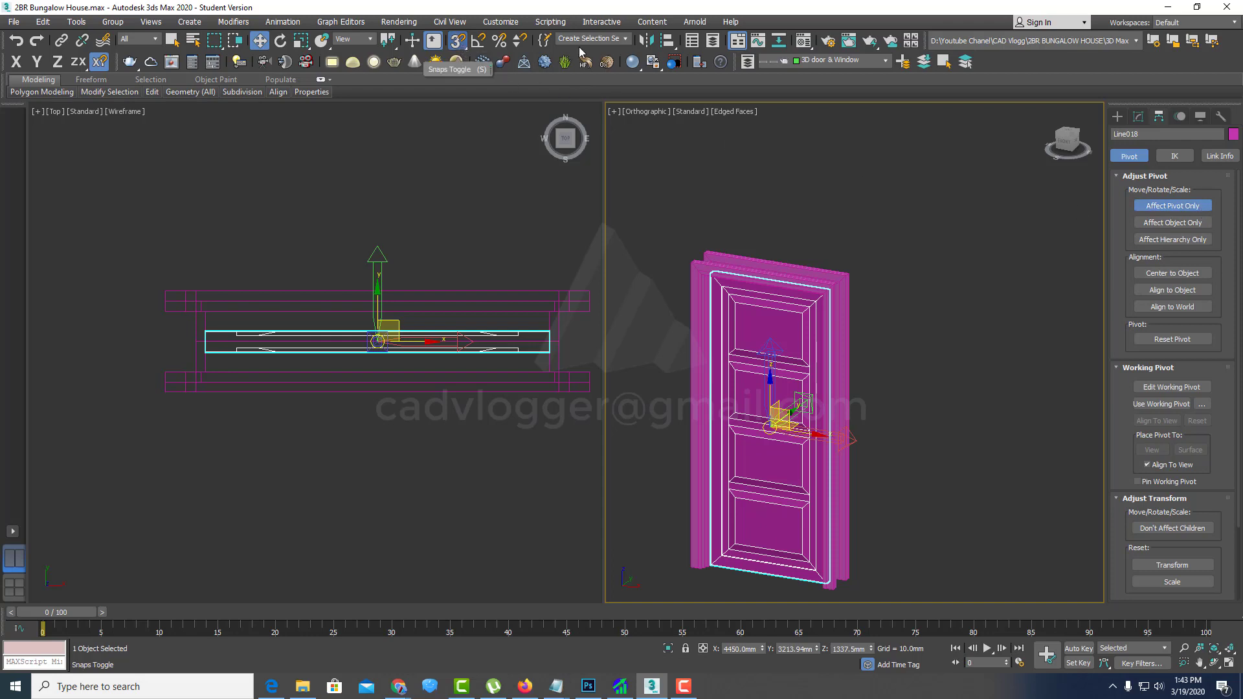
left_click(667, 44)
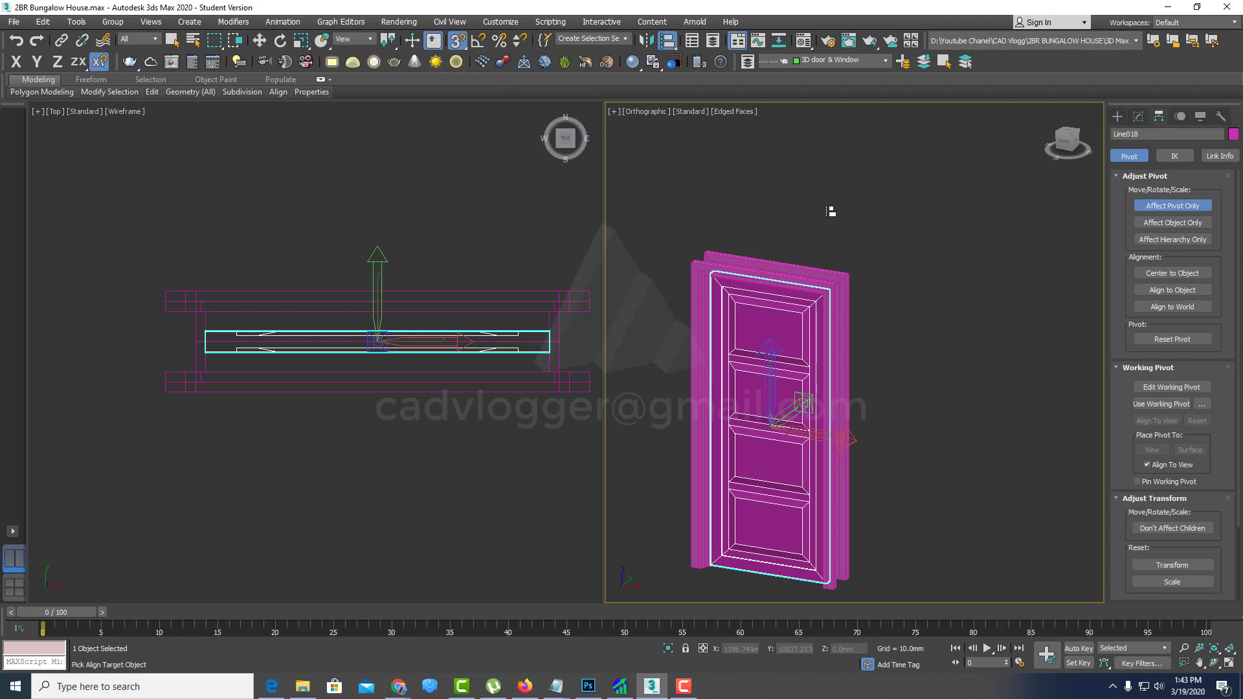
left_click(839, 278)
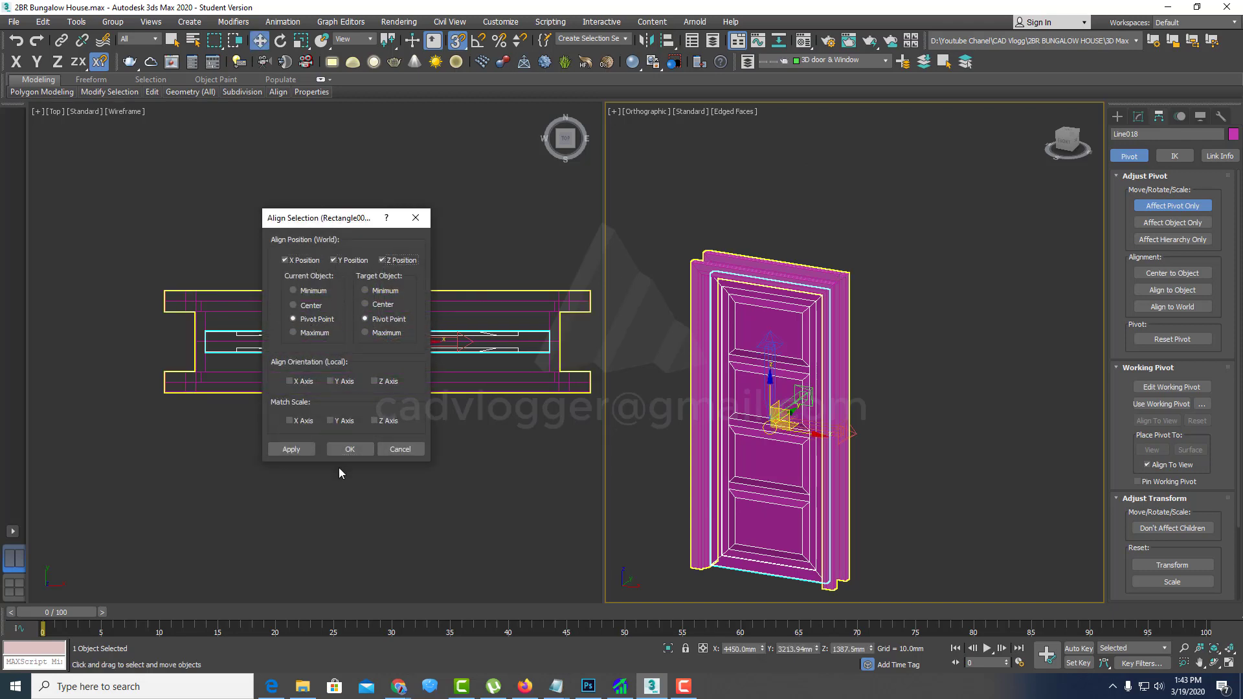
left_click(300, 448)
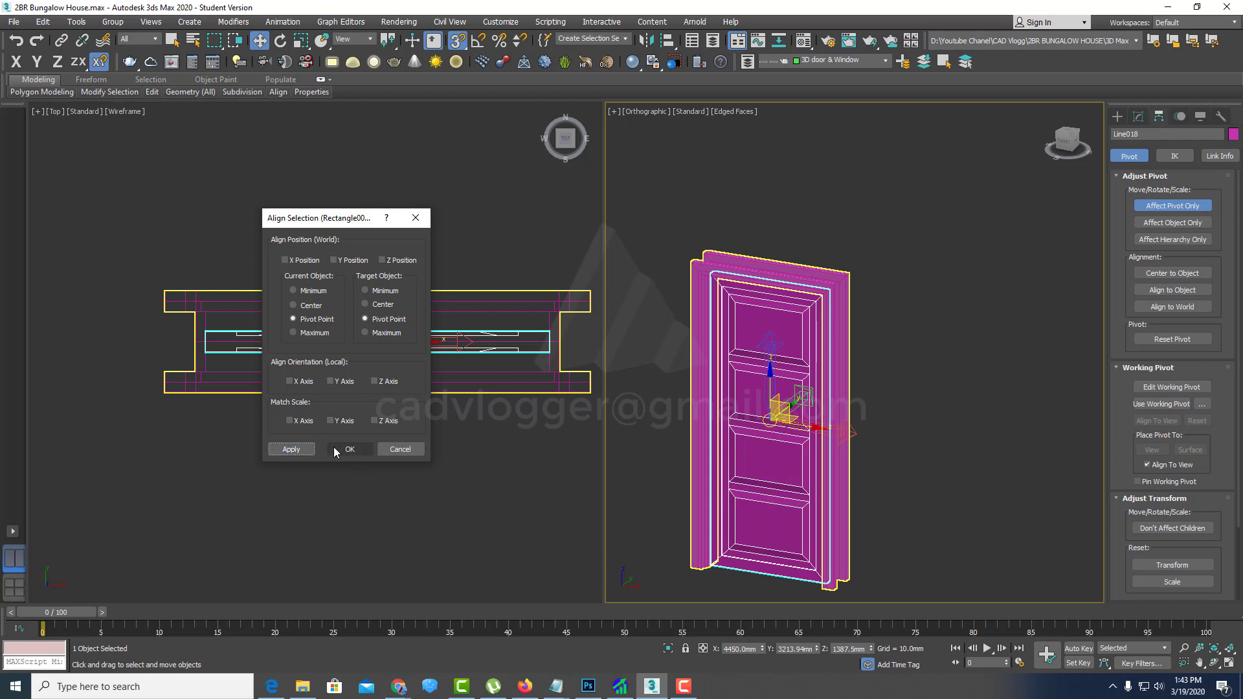
left_click(352, 448)
left_click(1169, 205)
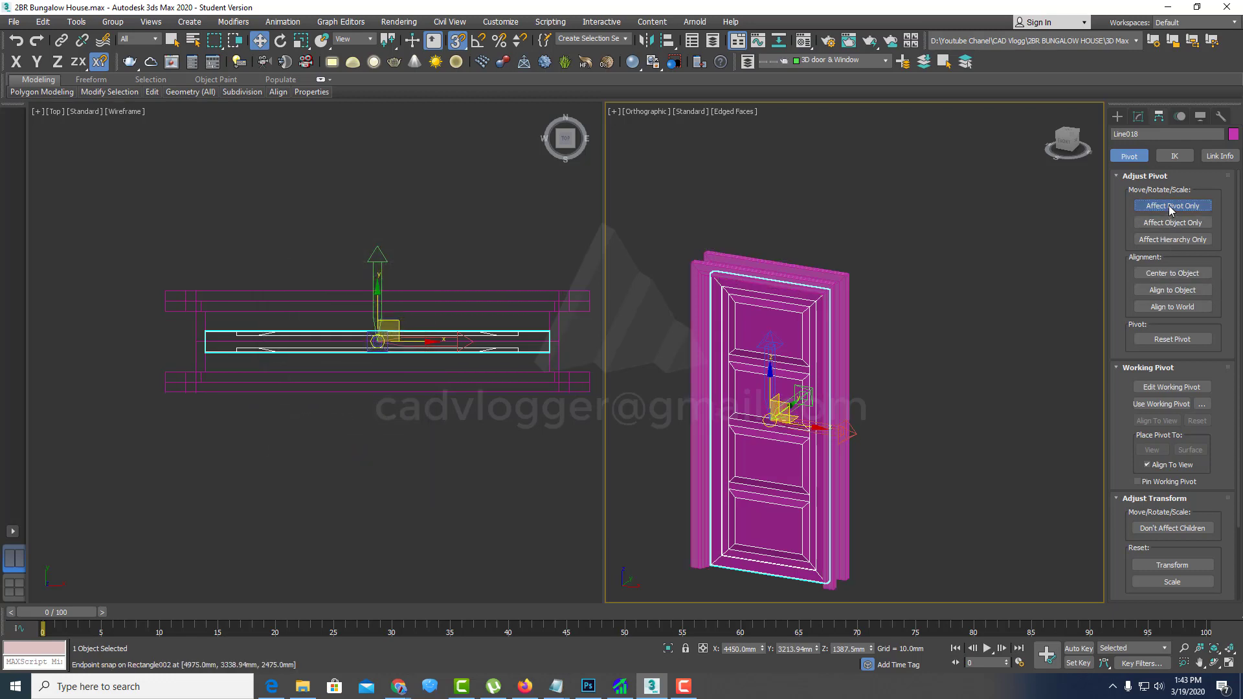
scroll(857, 350, "down", 3)
scroll(887, 349, "down", 3)
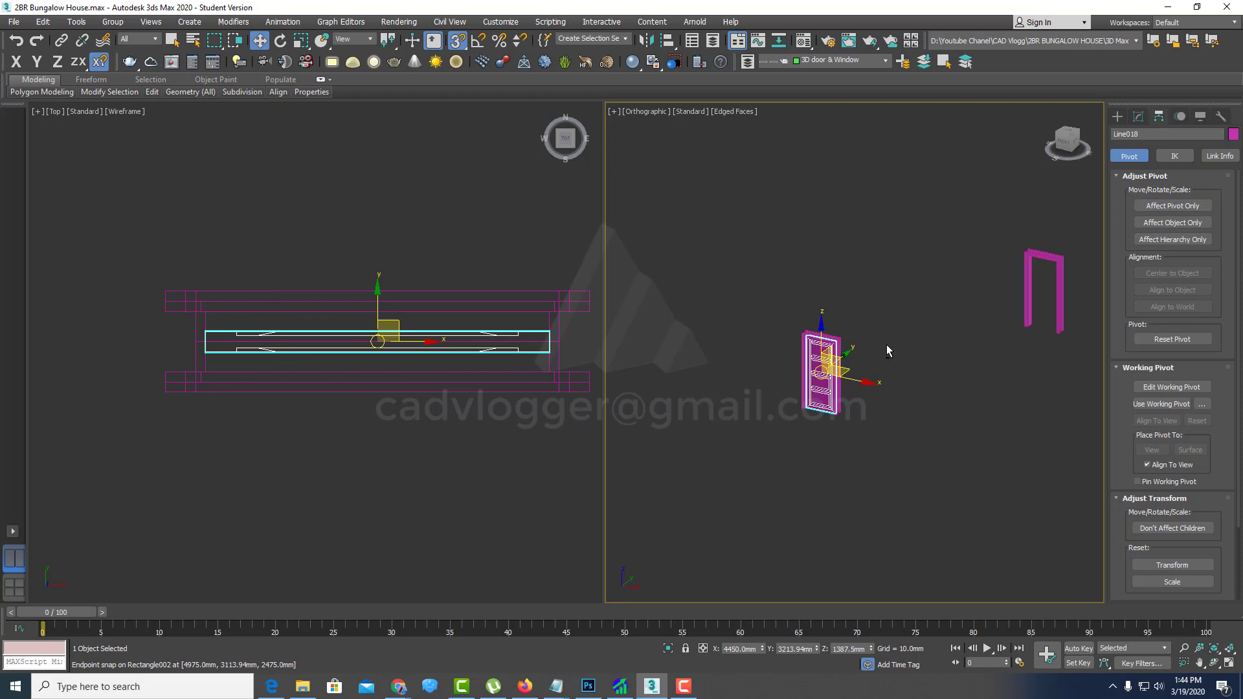
Step: Clone the door panel as an instance
left_click(43, 24)
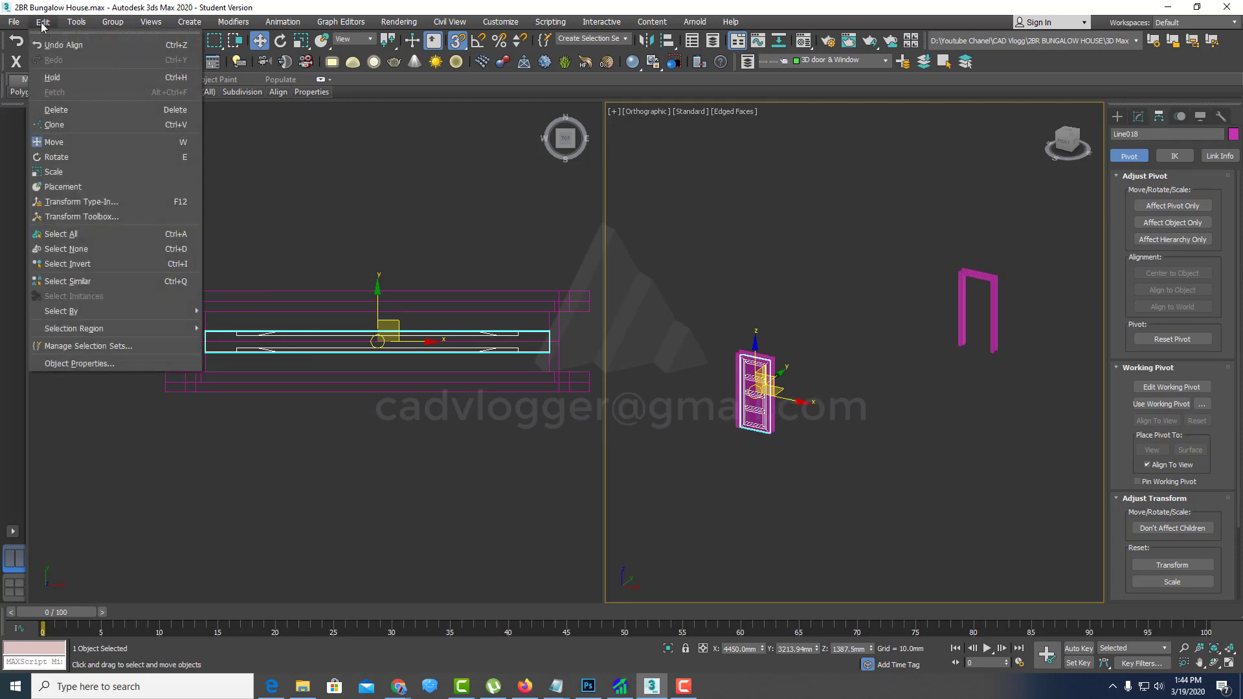
left_click(72, 123)
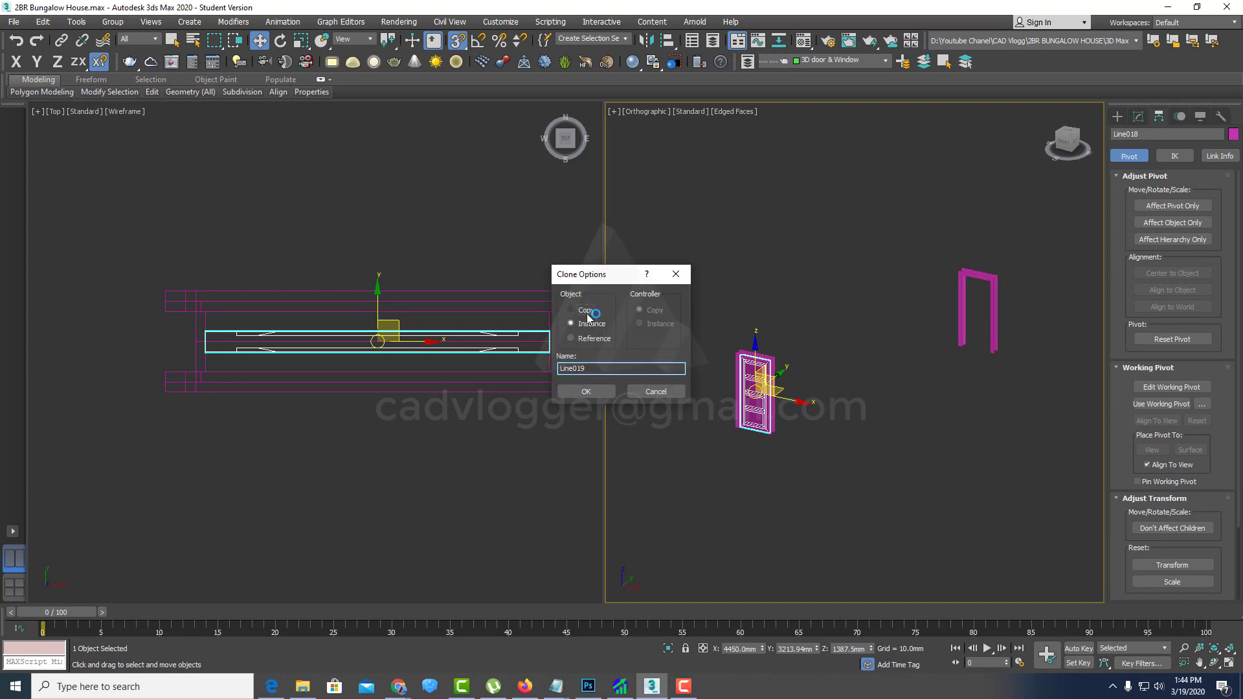
left_click(578, 393)
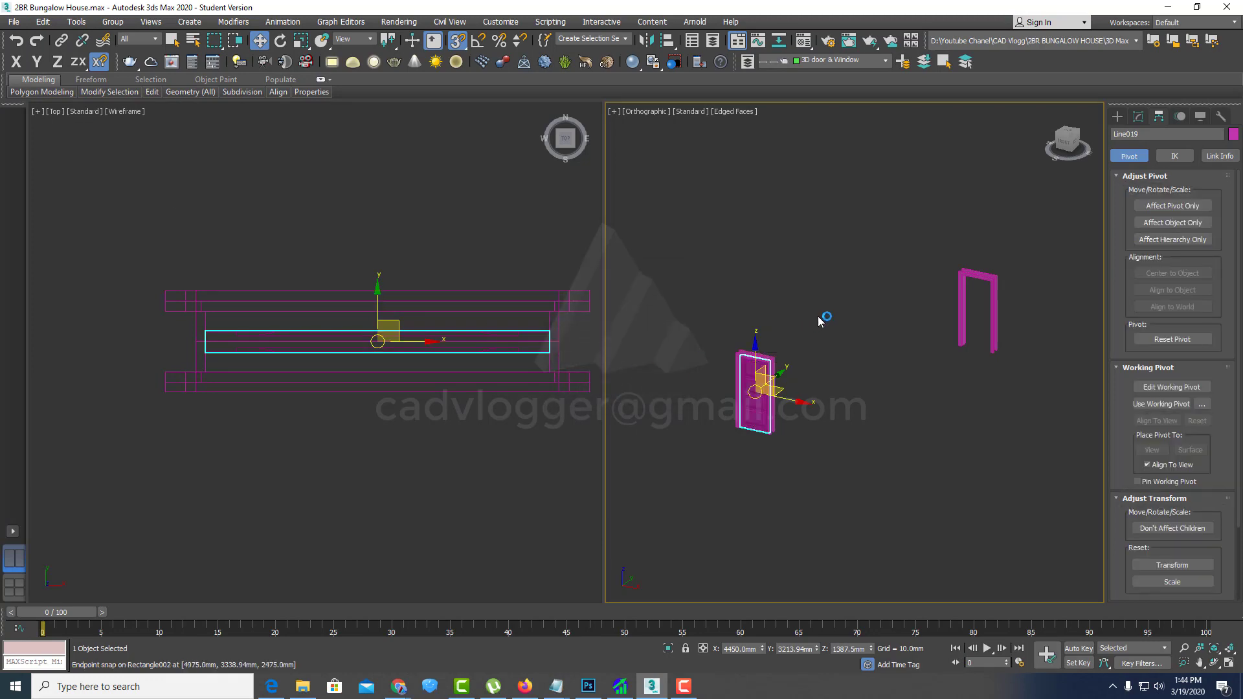
Step: Align the door copy pivot-to-pivot with the second door frame on X and Y
left_click(667, 40)
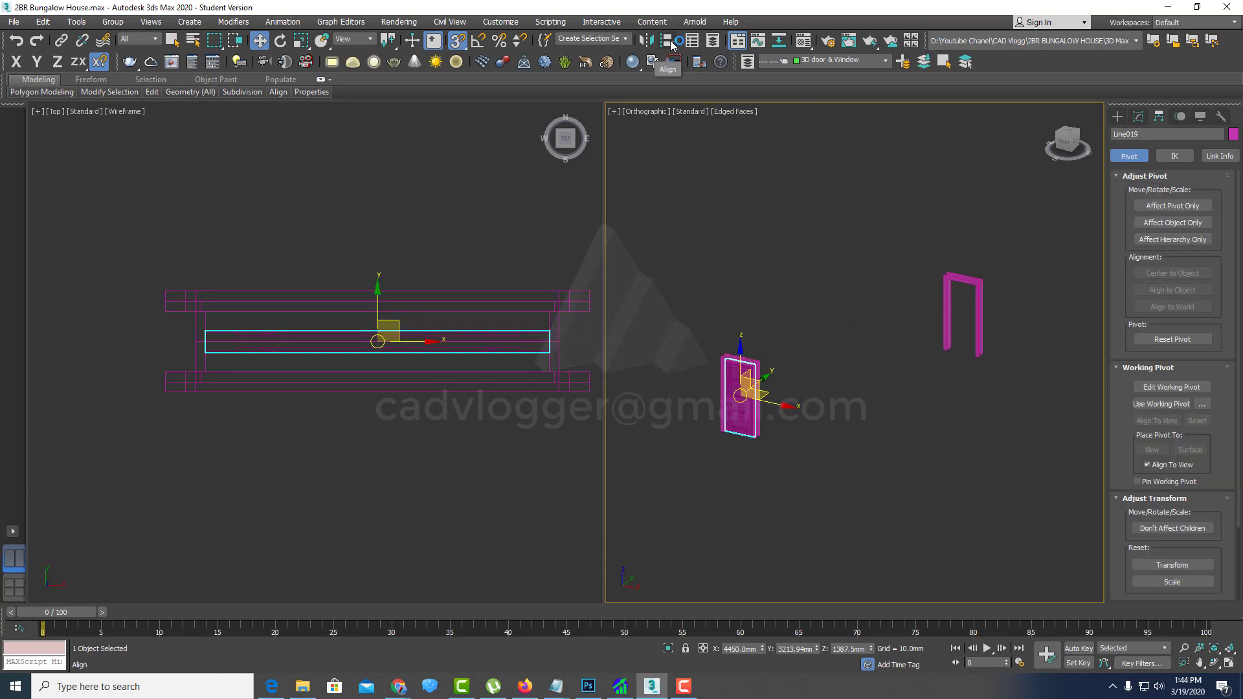
left_click(952, 285)
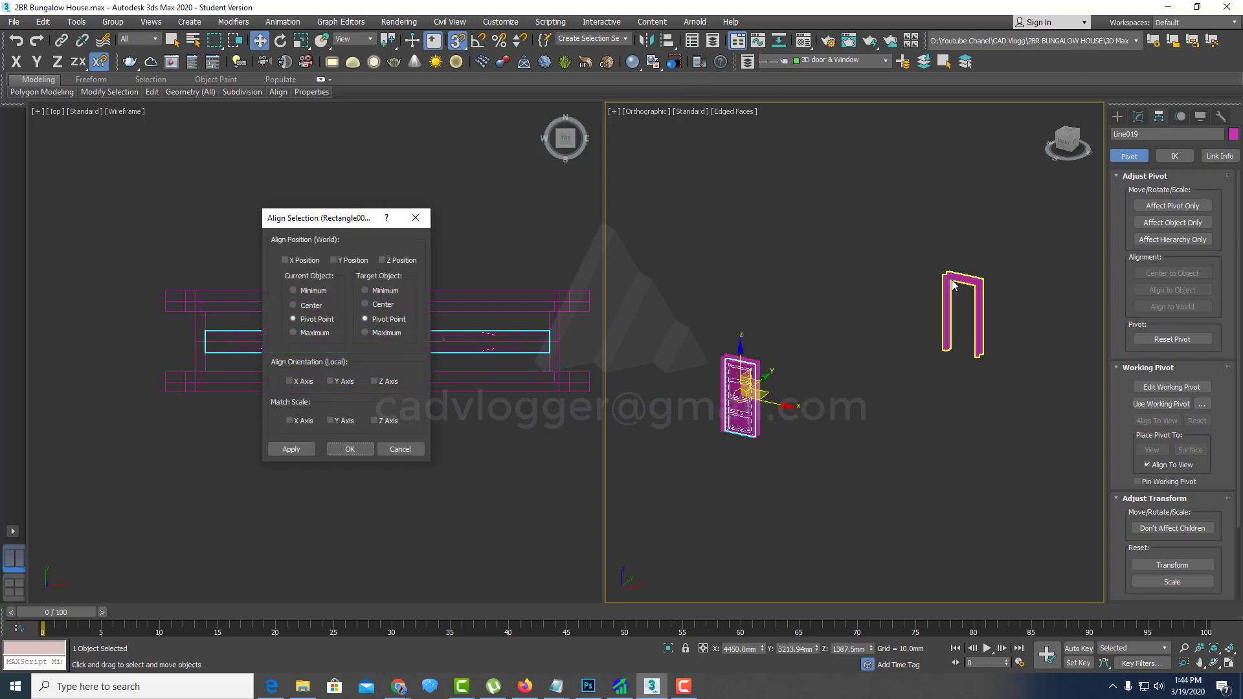
left_click(294, 260)
left_click(343, 260)
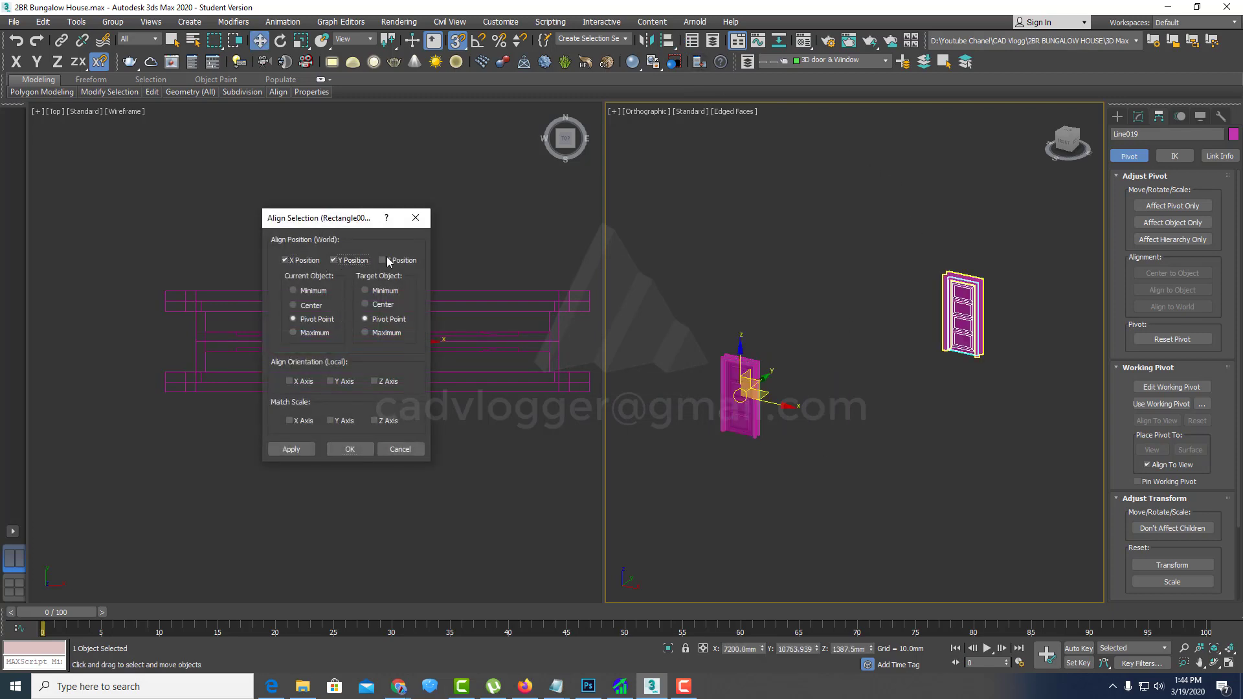
left_click(290, 450)
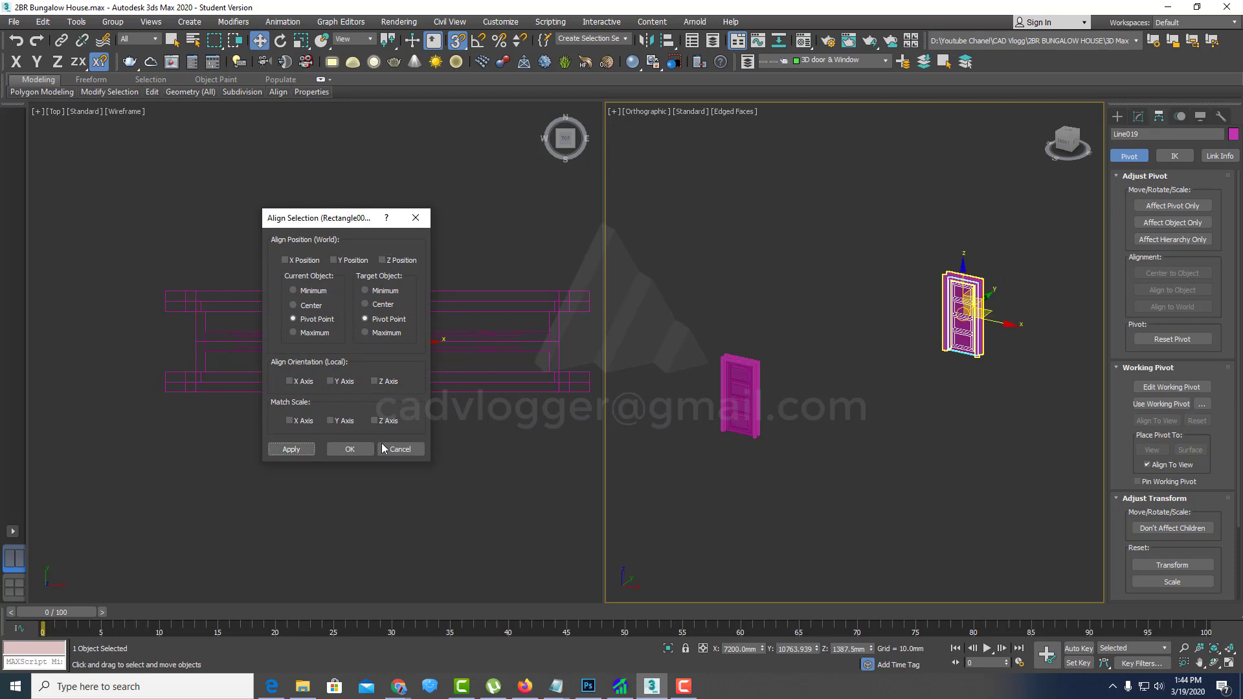
left_click(349, 449)
mouse_move(889, 371)
middle_mouse_down("alt")
mouse_move(863, 367)
mouse_move(964, 397)
middle_mouse_up("alt")
Step: Unhide the whole bungalow model
key("z")
scroll(863, 470, "up", 5)
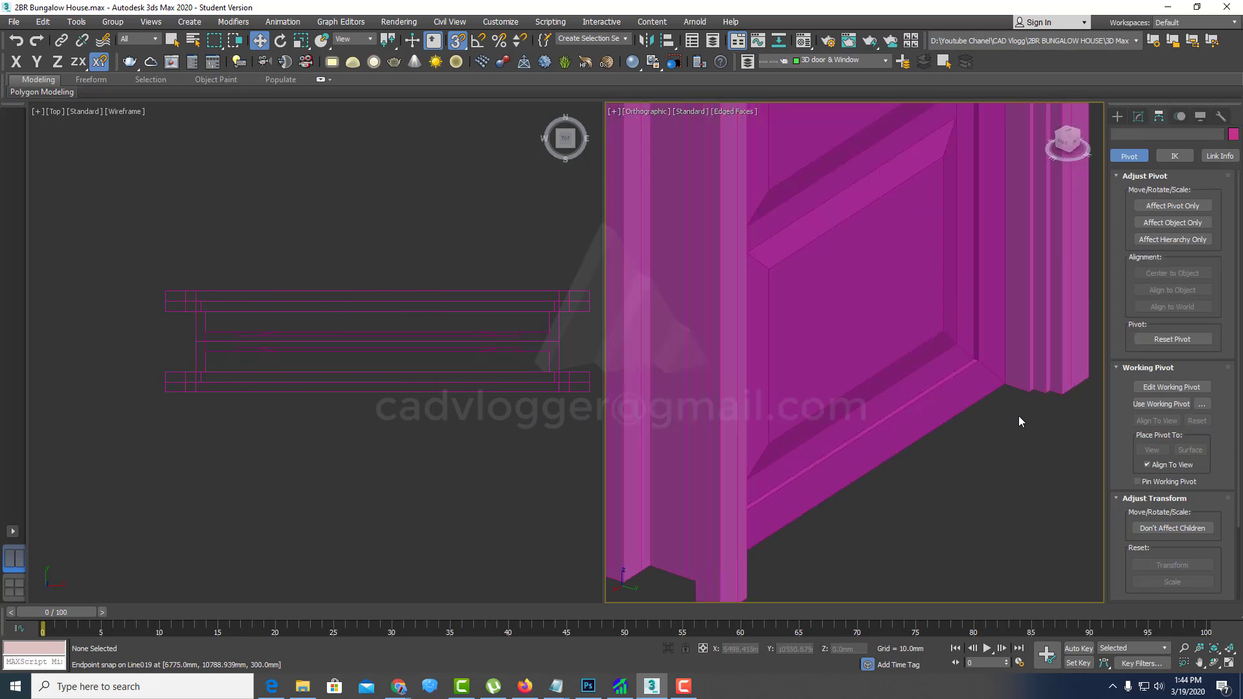
scroll(1019, 421, "down", 3)
scroll(971, 414, "down", 5)
scroll(937, 408, "up", 2)
scroll(938, 408, "down", 1)
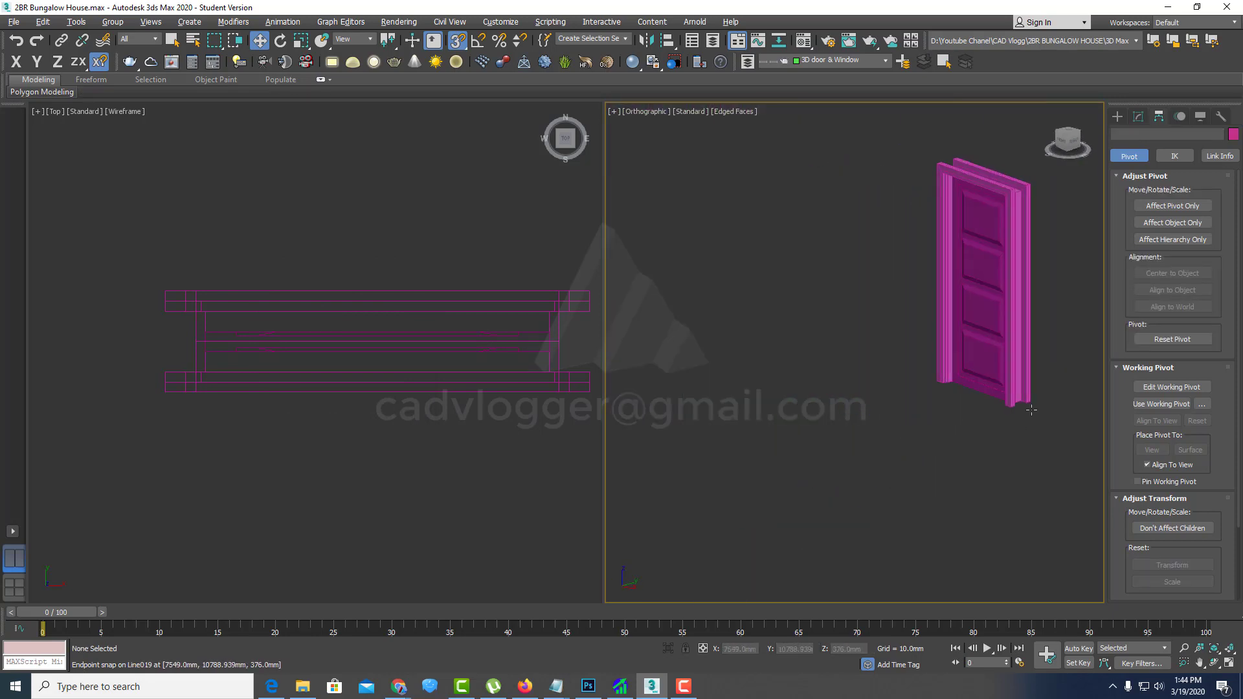
scroll(978, 402, "down", 3)
middle_click_drag(864, 410, 838, 373, "alt")
right_click(837, 373)
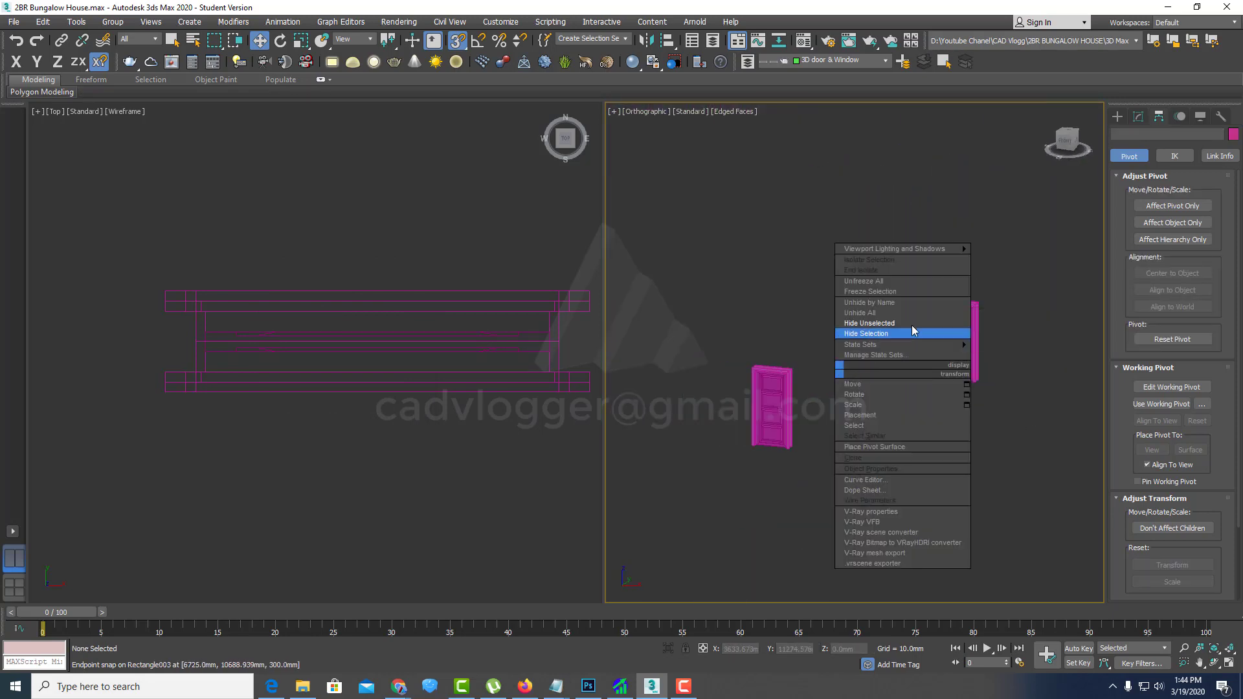
left_click(911, 325)
Step: Select the small side-wall window frame Rectangle010 and hide everything else
mouse_move(786, 438)
middle_mouse_down("alt")
mouse_move(881, 429)
mouse_move(780, 452)
mouse_move(938, 427)
middle_mouse_up("alt")
scroll(780, 452, "up", 3)
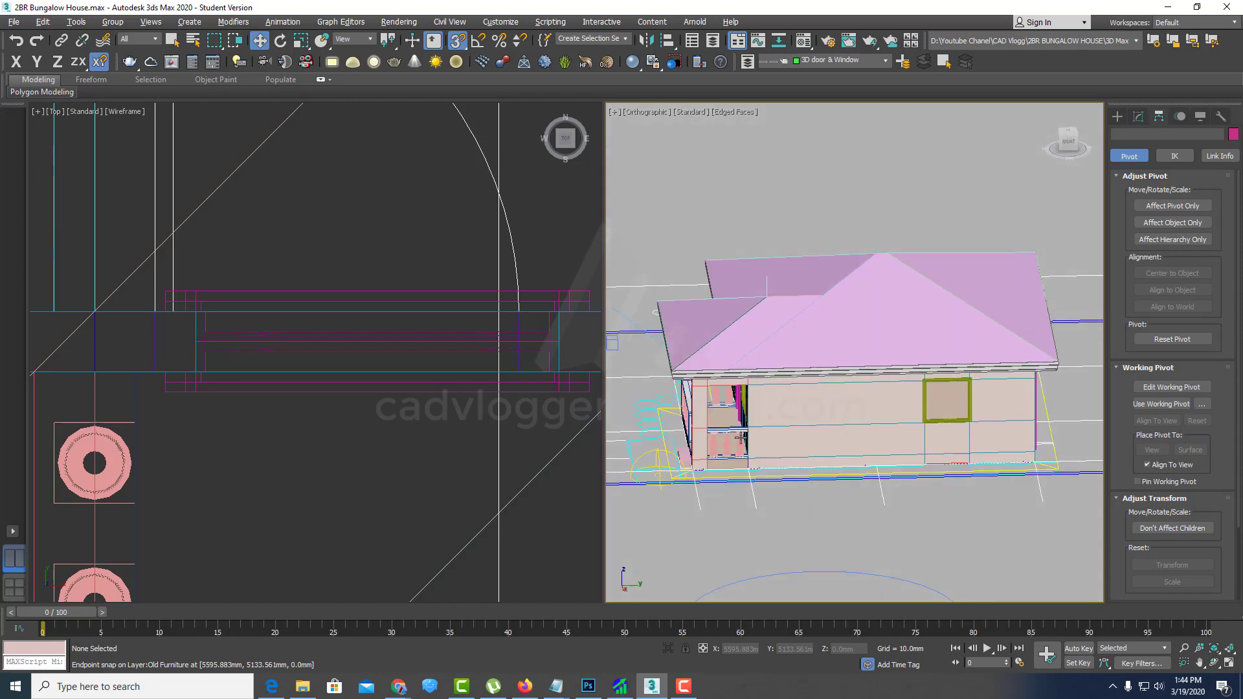
scroll(968, 425, "up", 3)
scroll(904, 427, "up", 2)
scroll(1013, 373, "up", 2)
middle_click_drag(1014, 373, 913, 416, "alt")
scroll(974, 388, "up", 3)
left_click(974, 388)
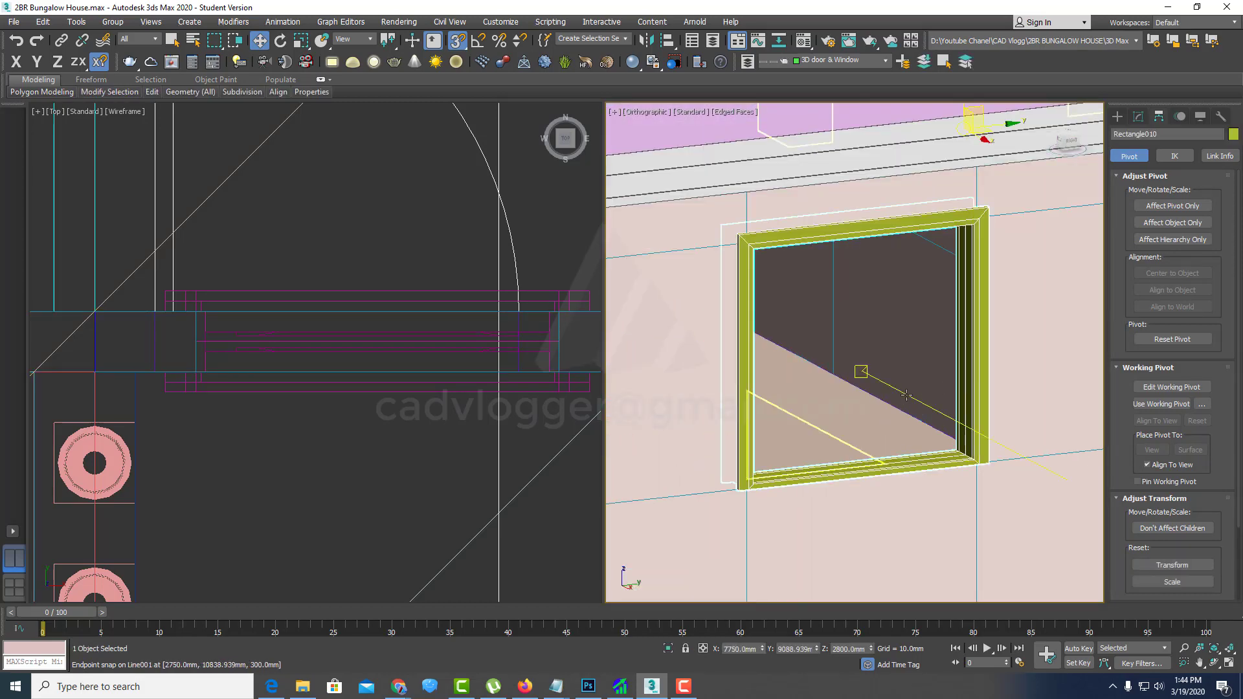
scroll(867, 414, "down", 4)
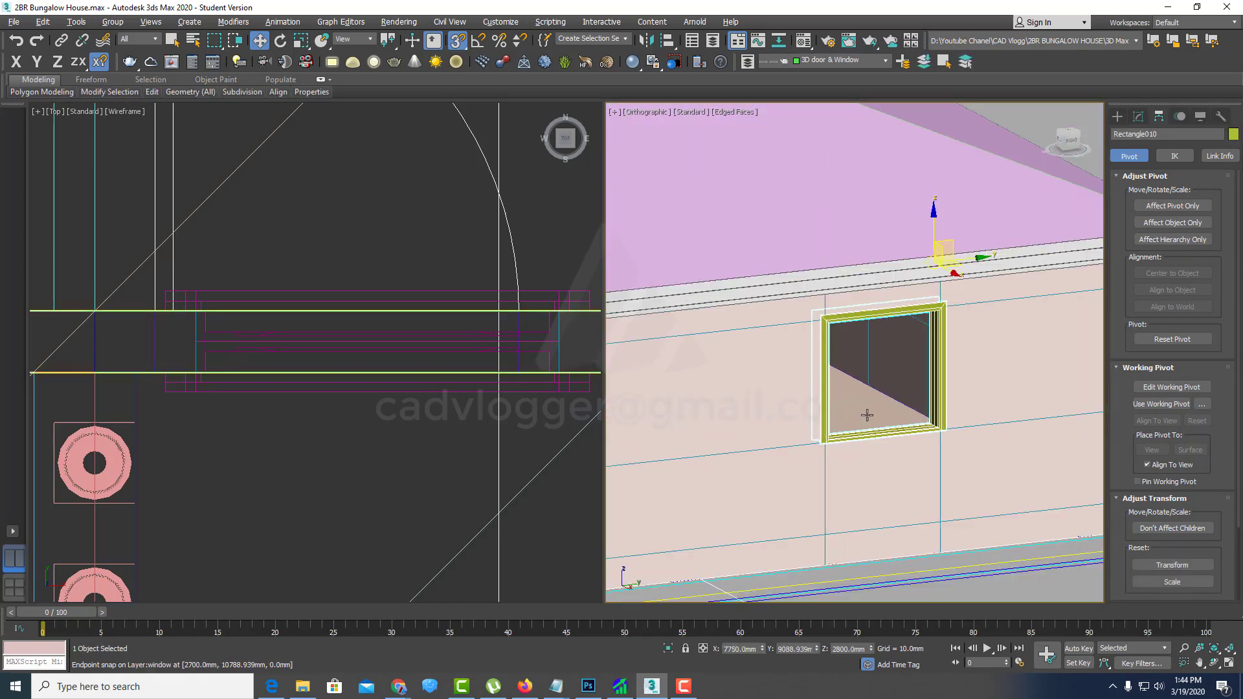
scroll(927, 415, "up", 3)
right_click(925, 408)
left_click(989, 348)
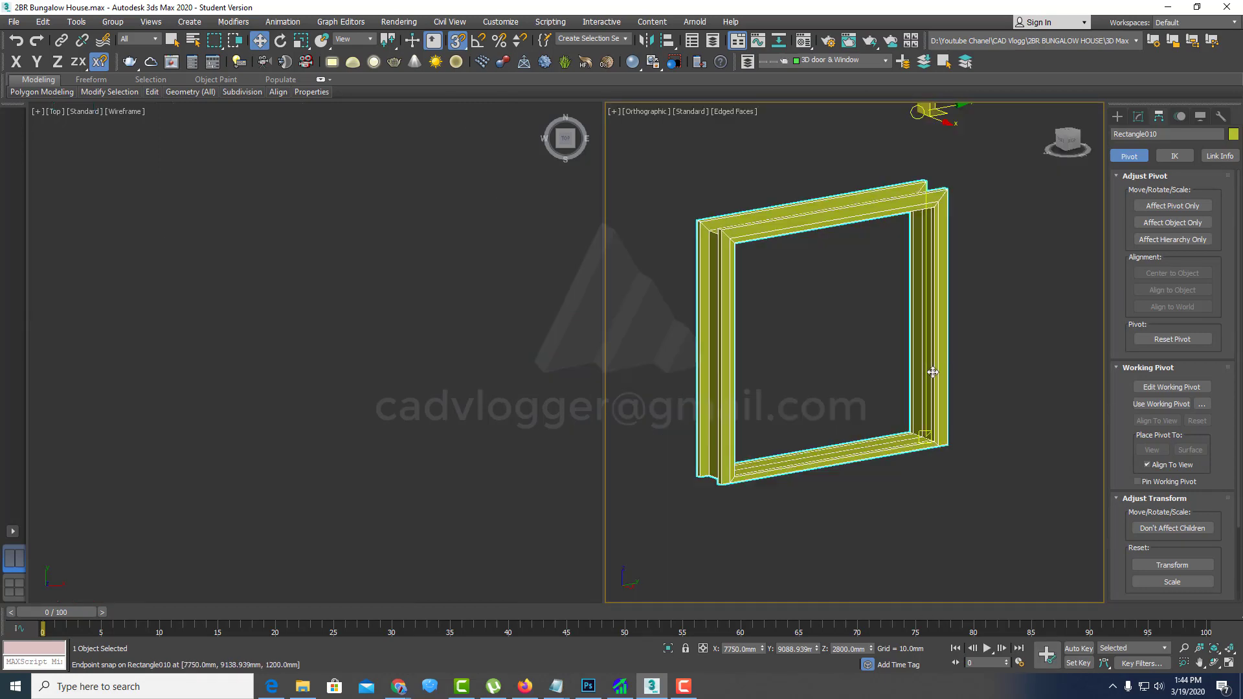
Step: Switch to Create > Shapes with a near-front view of the isolated frame
scroll(880, 385, "down", 3)
mouse_move(879, 384)
middle_mouse_down("alt")
mouse_move(810, 409)
mouse_move(941, 410)
mouse_move(946, 382)
middle_mouse_up("alt")
scroll(811, 410, "up", 5)
scroll(840, 406, "down", 2)
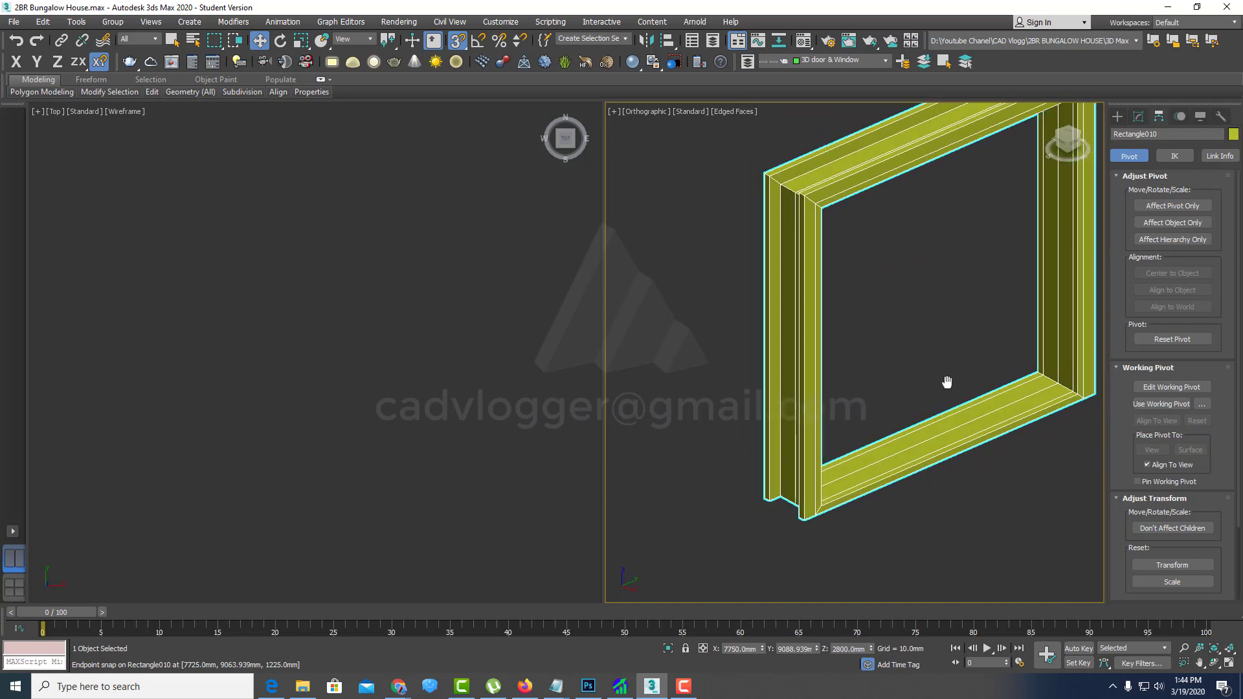
left_click(1117, 116)
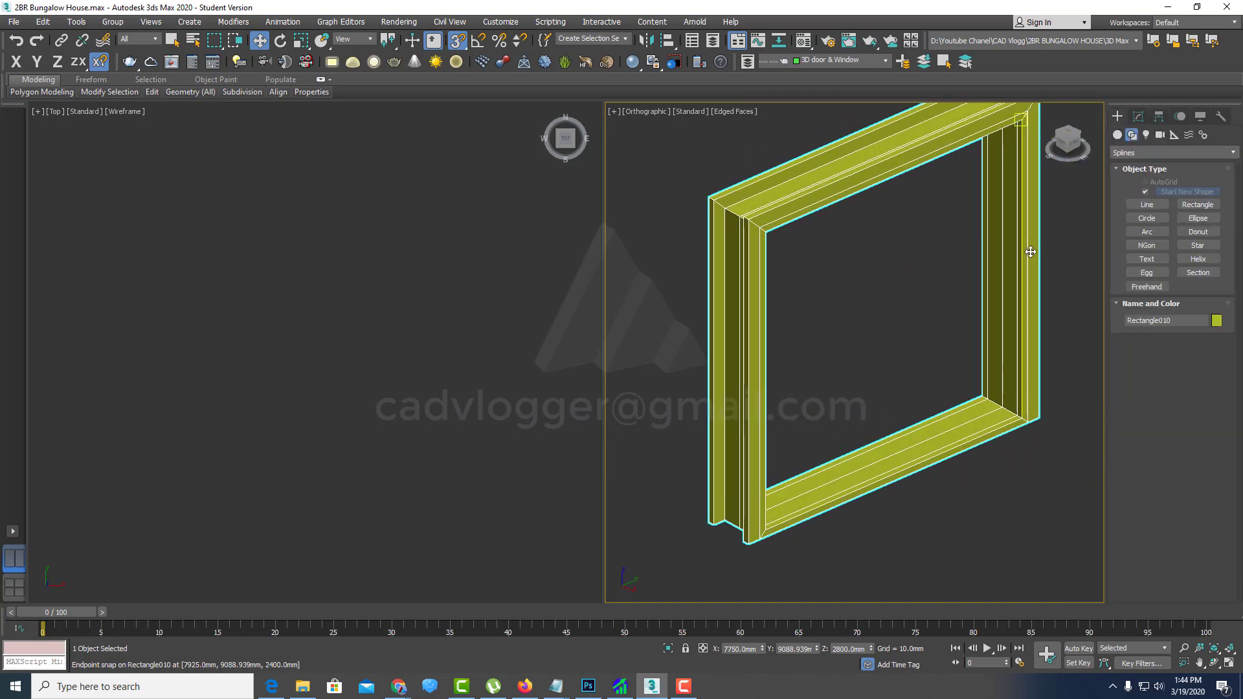
scroll(991, 297, "down", 2)
mouse_move(978, 313)
middle_mouse_down("alt")
mouse_move(959, 278)
mouse_move(961, 301)
mouse_move(1076, 278)
middle_mouse_up("alt")
Step: Draw a straight line between the window frame's opposite inner corners
left_click(1147, 205)
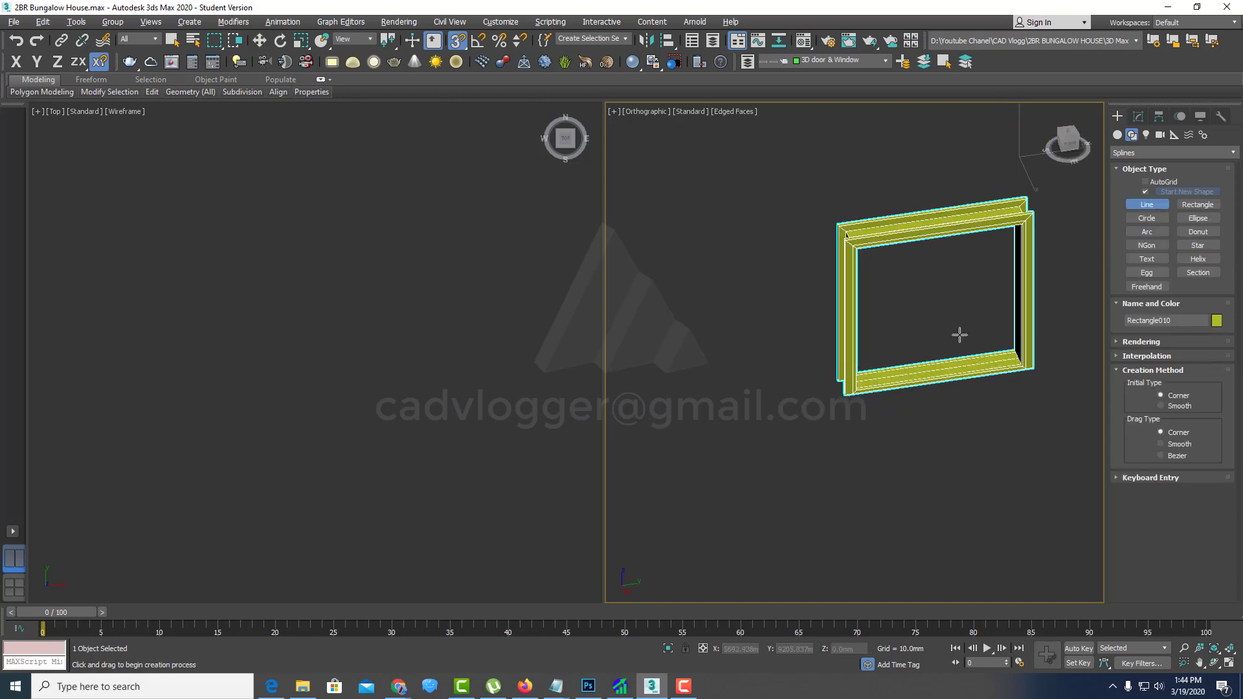
mouse_move(957, 335)
middle_mouse_down("alt")
mouse_move(874, 333)
mouse_move(890, 340)
middle_mouse_up("alt")
scroll(828, 347, "up", 3)
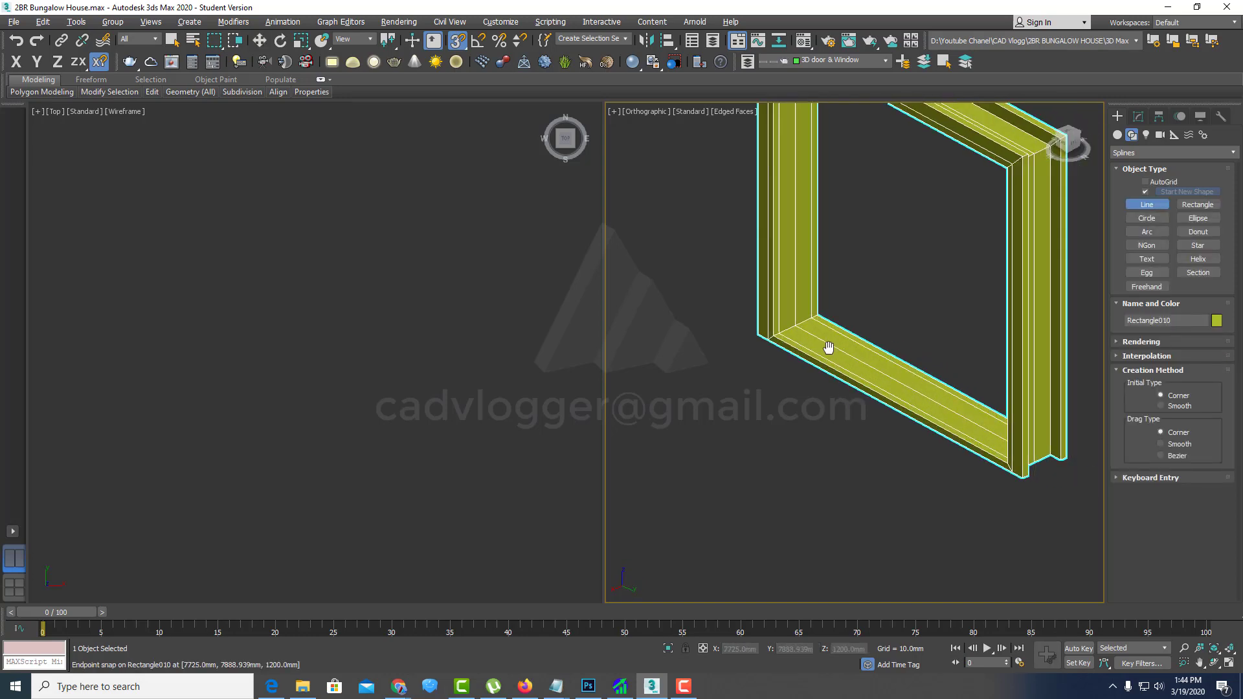
left_click(798, 329)
scroll(803, 329, "down", 5)
scroll(832, 356, "up", 3)
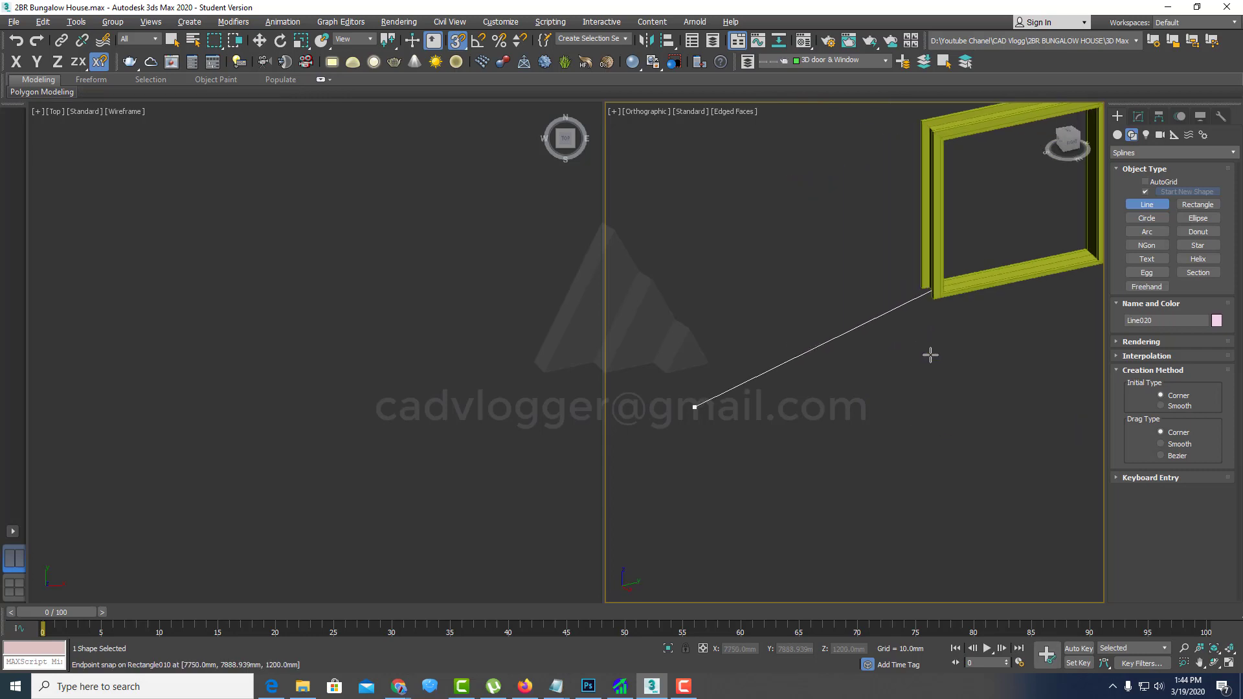
scroll(1083, 227, "up", 3)
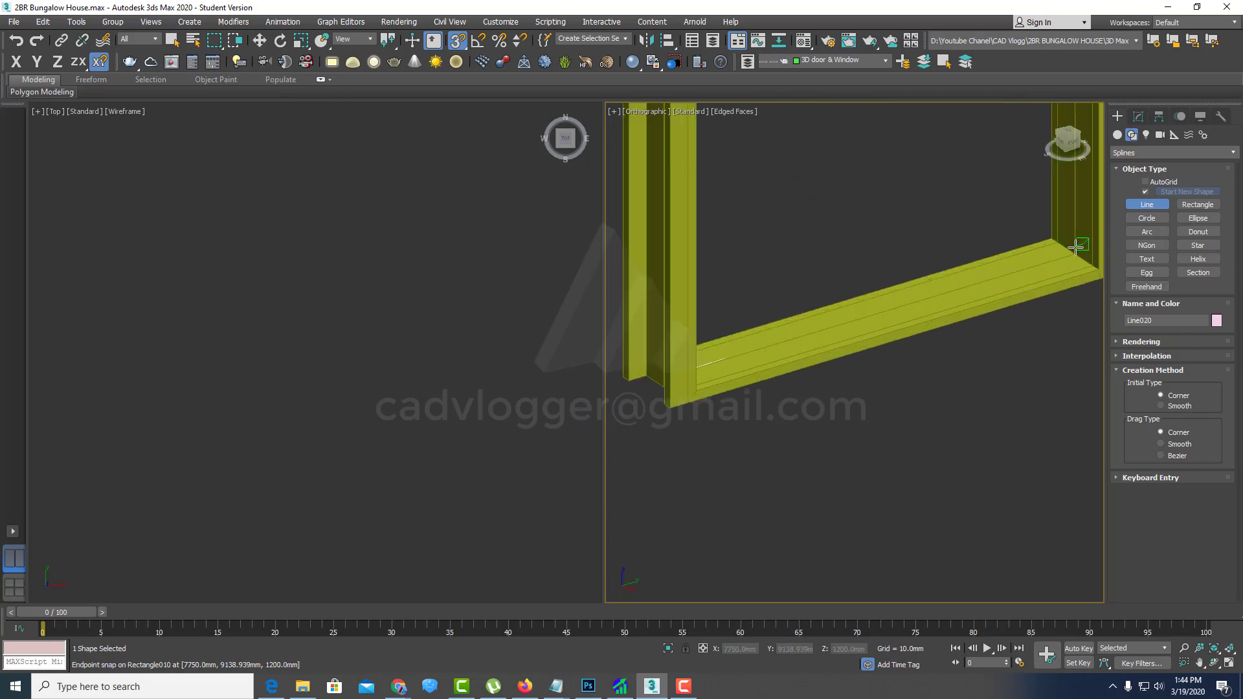
left_click(1076, 247)
scroll(915, 263, "down", 4)
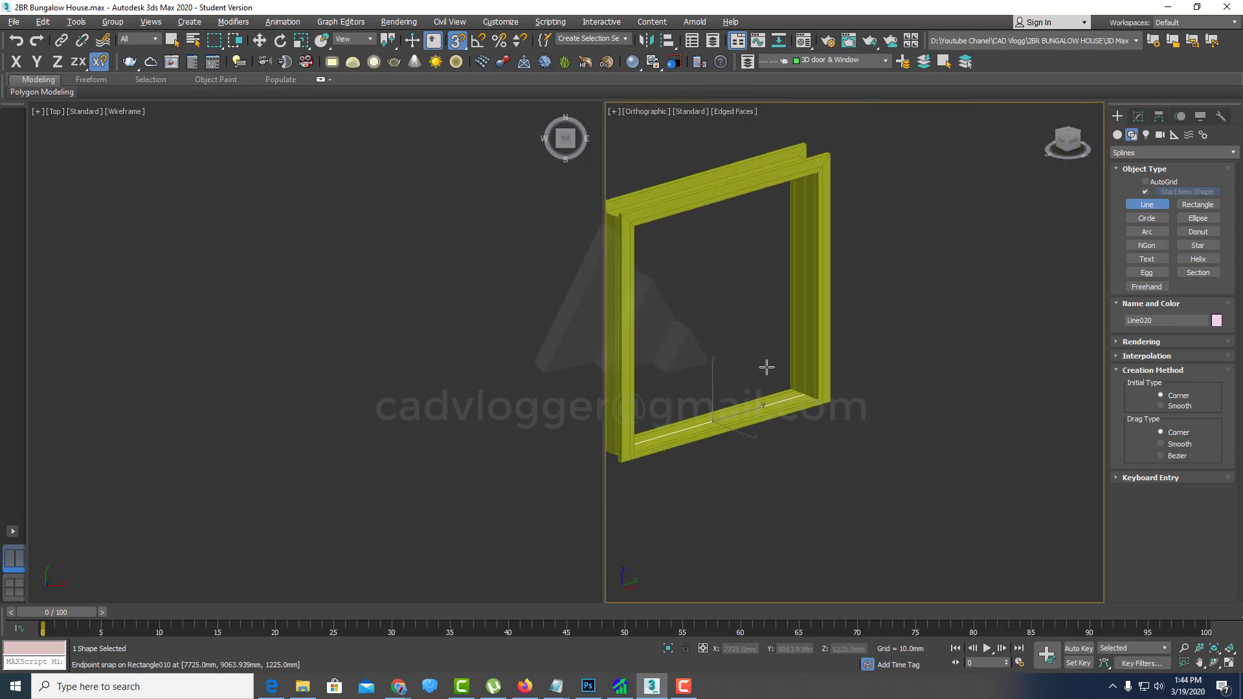
middle_click_drag(767, 367, 793, 376)
key("w")
Step: Extrude the new line by 1175 mm to form the pink panel
left_click(1138, 117)
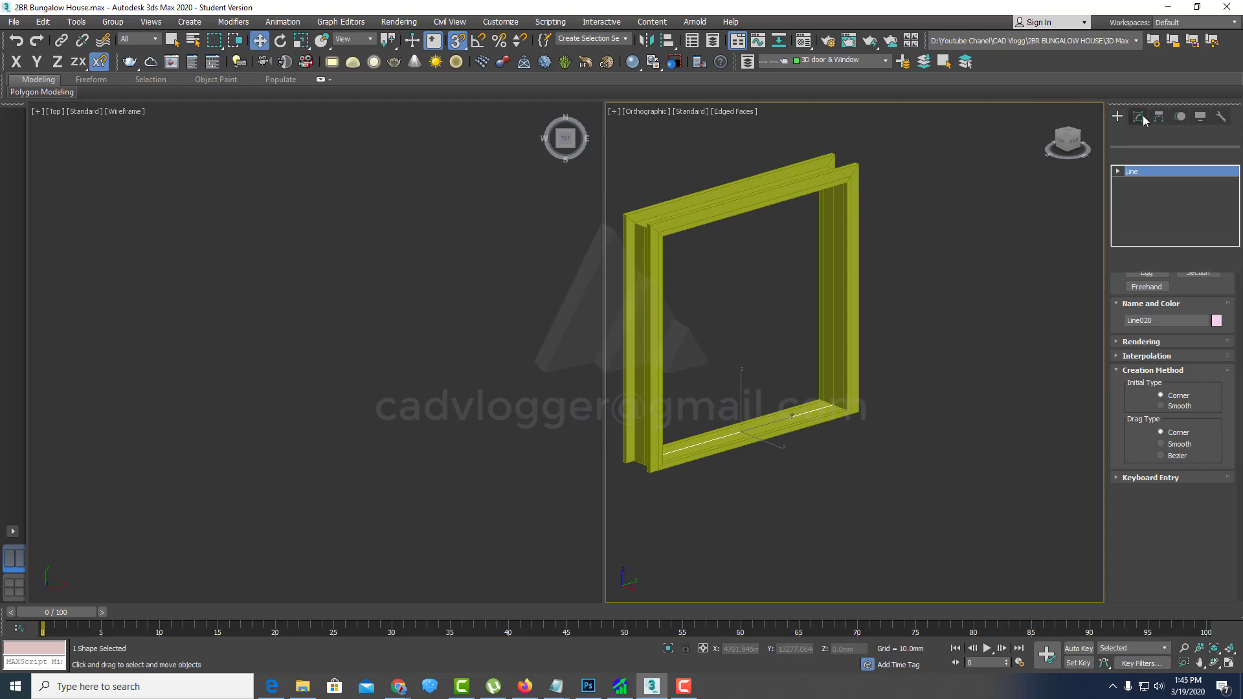
left_click(1188, 157)
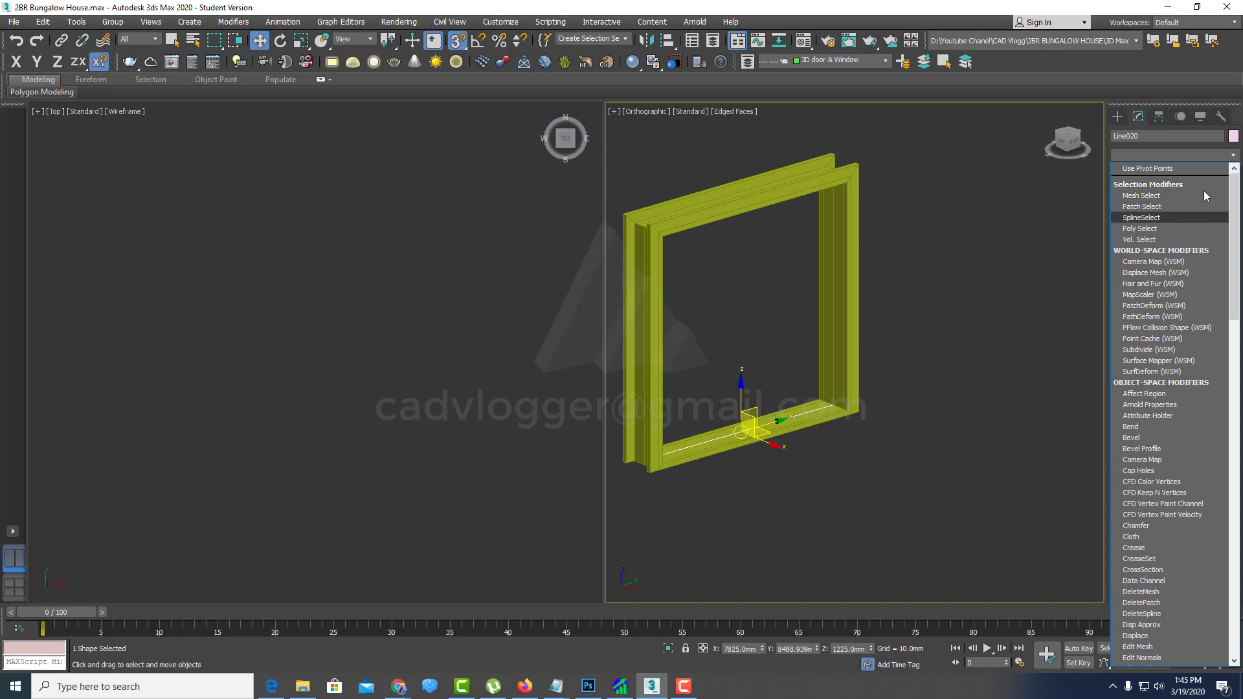
type("e")
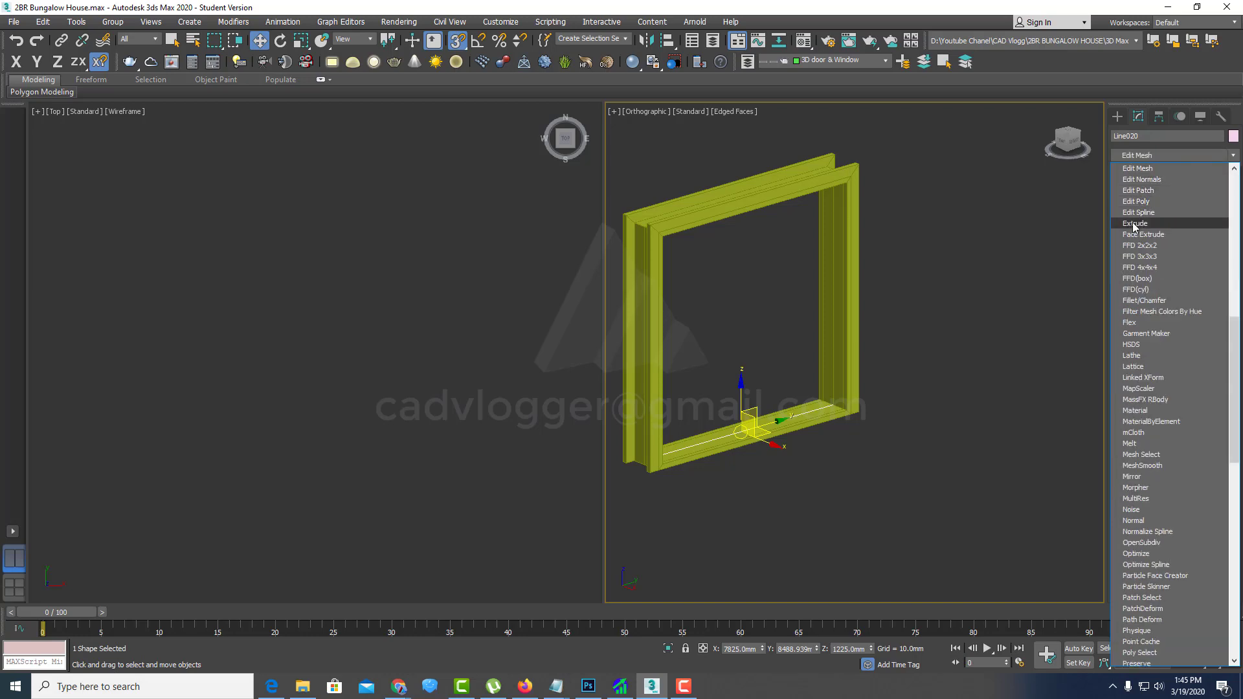
left_click(1134, 224)
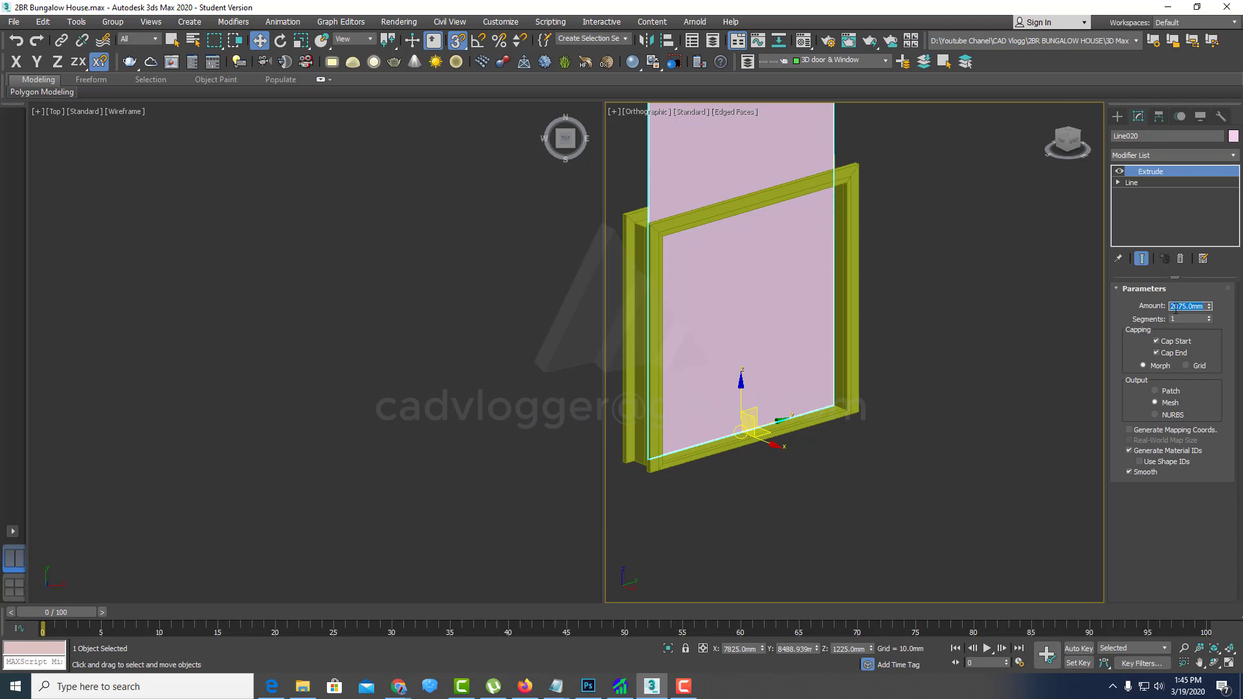
type("1175")
key("Return")
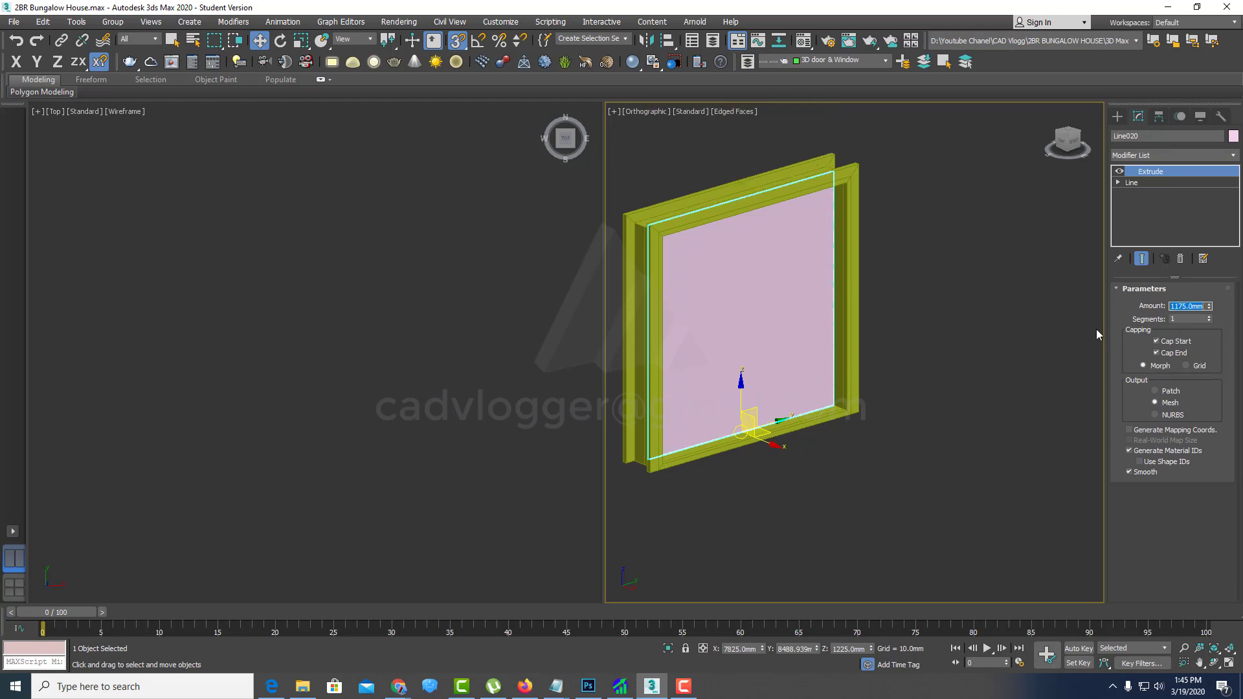
mouse_move(818, 297)
middle_mouse_down("alt")
mouse_move(788, 275)
mouse_move(711, 259)
mouse_move(716, 228)
mouse_move(745, 318)
middle_mouse_up("alt")
scroll(673, 255, "up", 5)
scroll(673, 256, "up", 5)
scroll(702, 200, "down", 2)
scroll(745, 318, "up", 2)
scroll(771, 379, "up", 2)
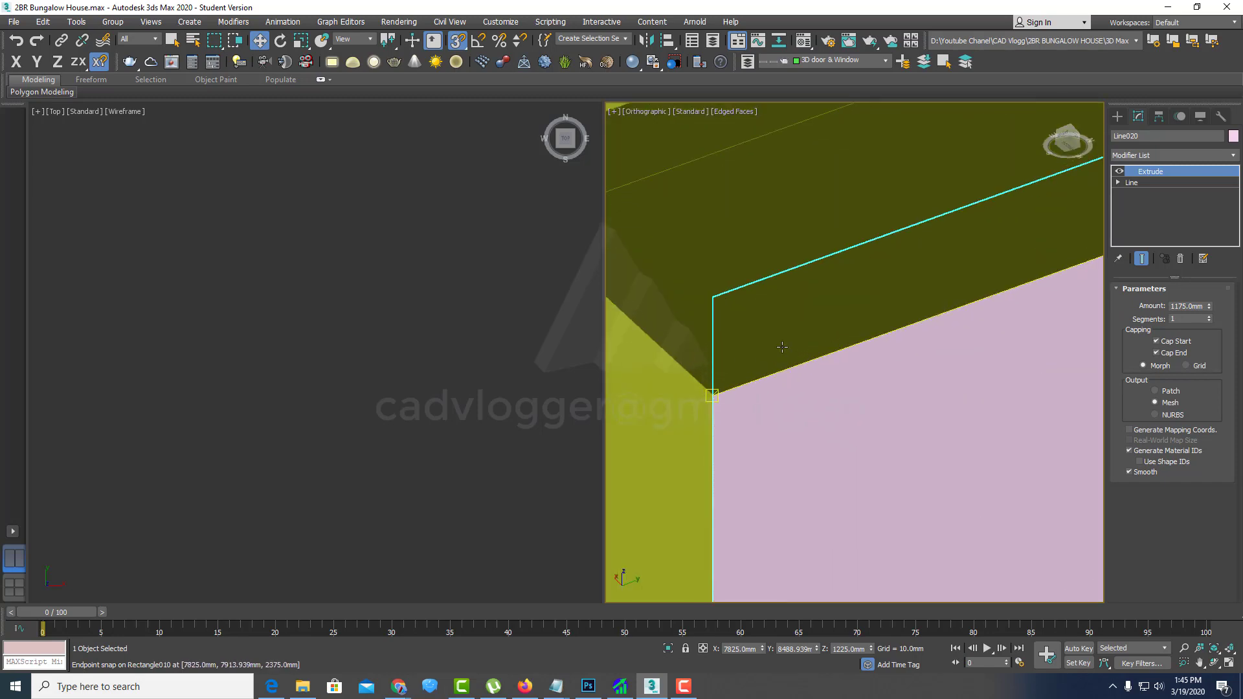
scroll(760, 353, "down", 5)
scroll(759, 352, "down", 2)
scroll(776, 363, "down", 3)
Step: Change the panel's extrusion amount to exactly 1150 mm
mouse_move(808, 405)
middle_mouse_down("alt")
mouse_move(824, 417)
mouse_move(783, 458)
mouse_move(798, 466)
mouse_move(785, 444)
mouse_move(660, 436)
mouse_move(697, 437)
mouse_move(697, 408)
middle_mouse_up("alt")
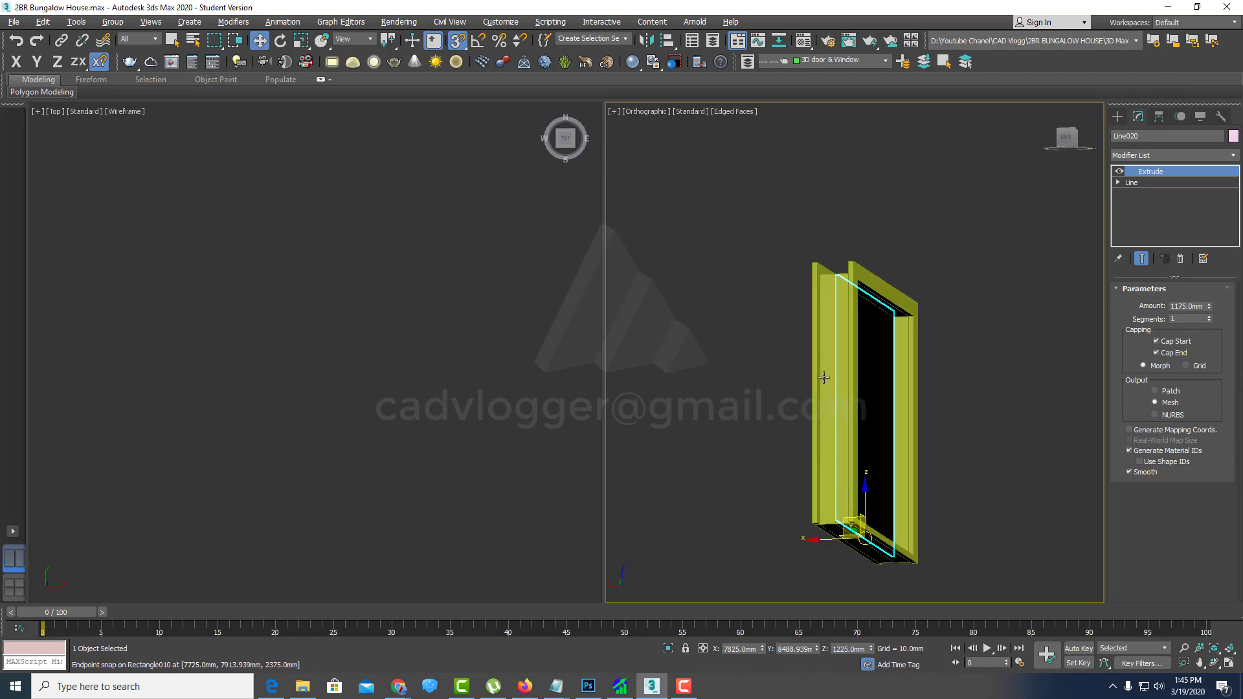
scroll(919, 306, "up", 6)
scroll(919, 305, "up", 2)
mouse_move(935, 314)
middle_mouse_down("alt")
mouse_move(1001, 324)
mouse_move(904, 274)
mouse_move(785, 291)
mouse_move(777, 258)
middle_mouse_up("alt")
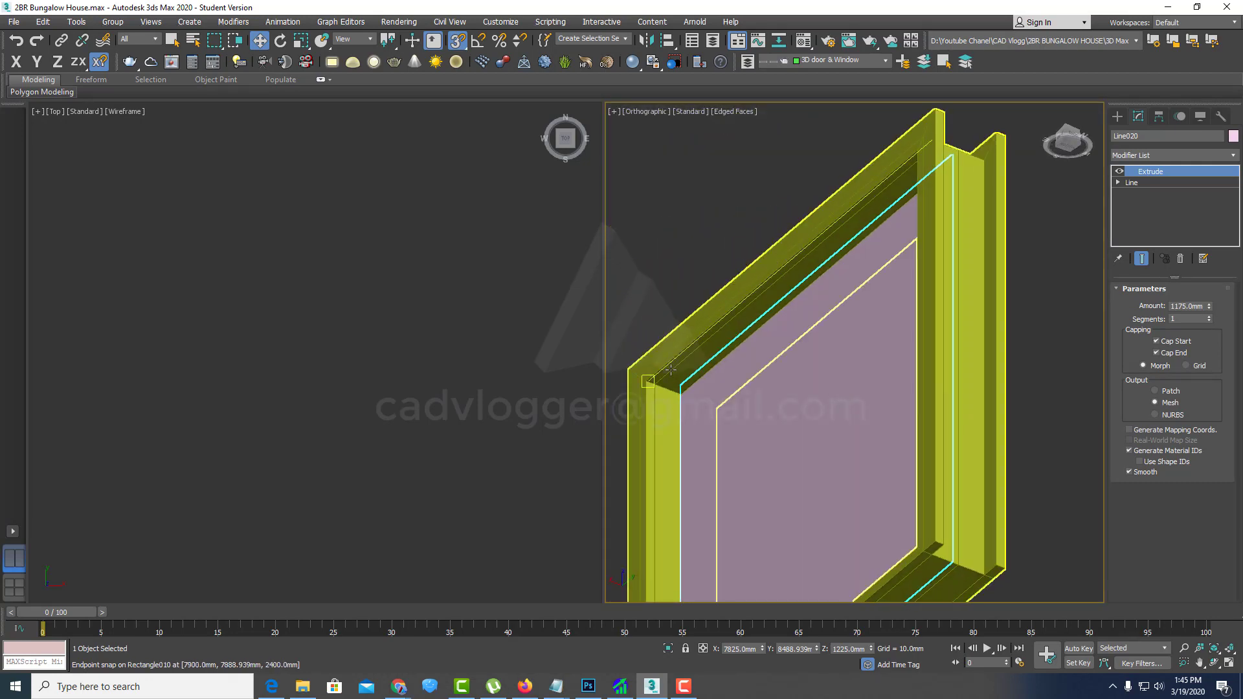
scroll(735, 381, "up", 5)
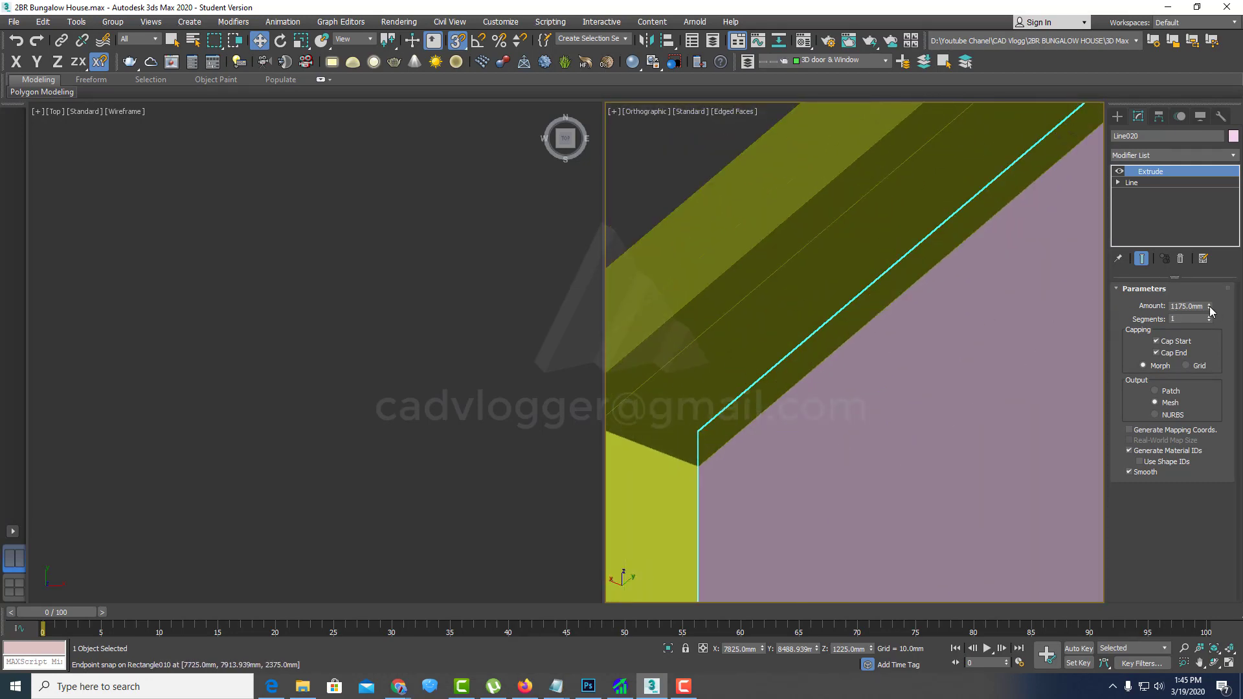
left_click_drag(1208, 309, 1196, 343)
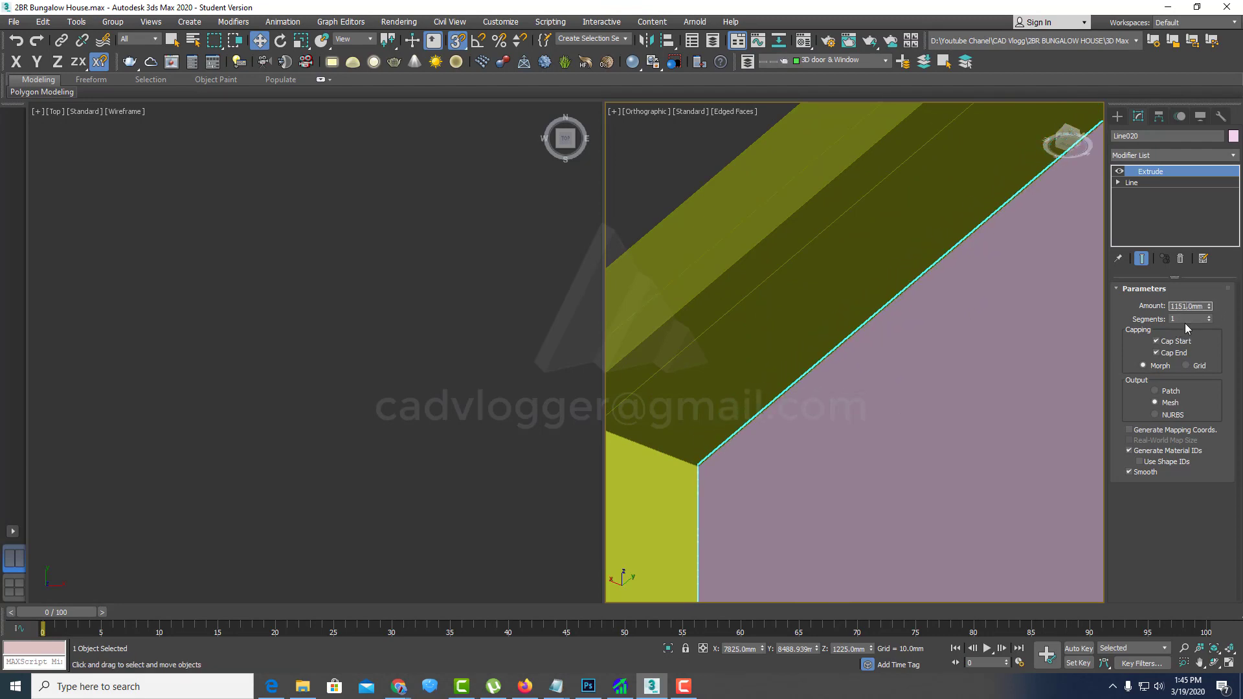
type("1150")
key("Return")
Step: Orbit and zoom to view the whole window frame from the front
scroll(858, 379, "down", 3)
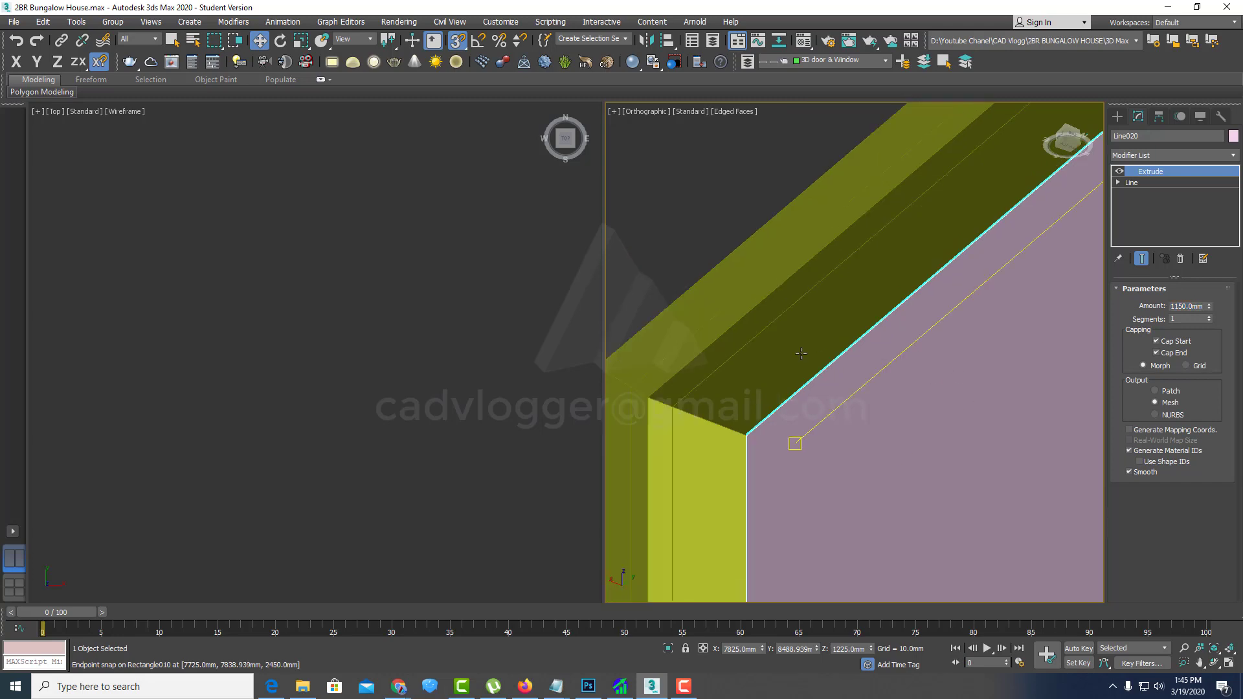
scroll(857, 379, "down", 3)
middle_click_drag(956, 430, 827, 461, "alt")
scroll(922, 444, "down", 2)
scroll(852, 438, "up", 2)
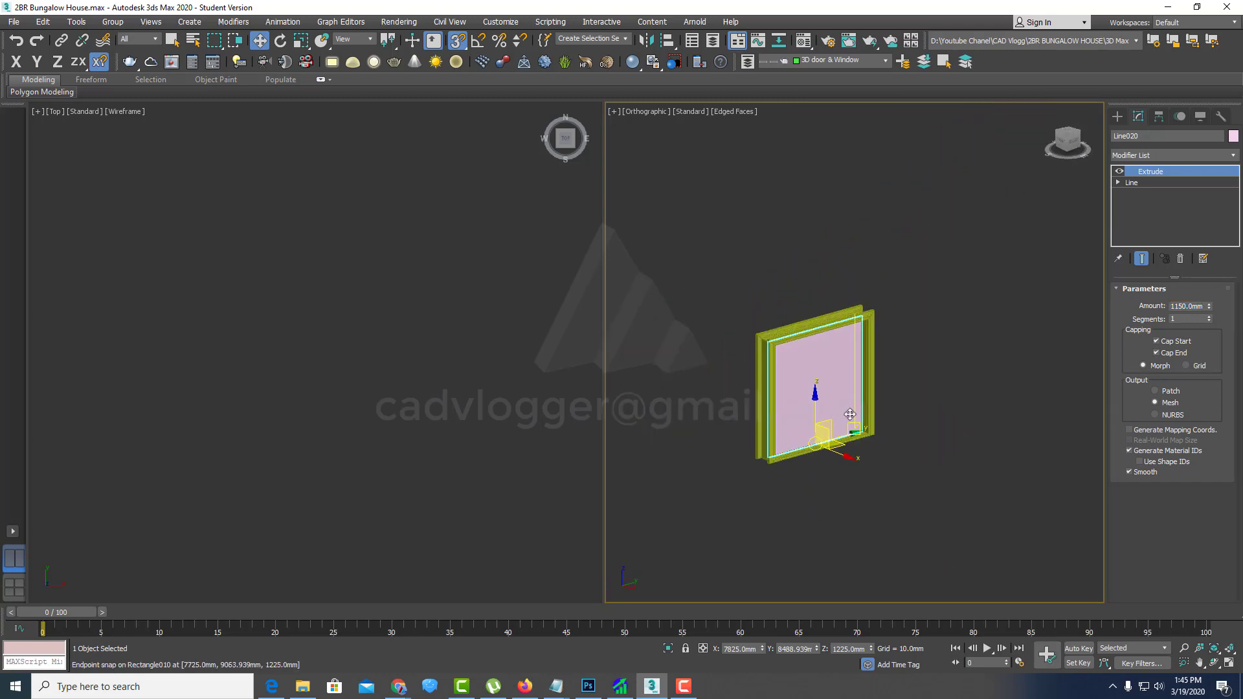
scroll(823, 356, "up", 2)
Step: Convert the pink panel to an Editable Poly and switch to wireframe
right_click(823, 356)
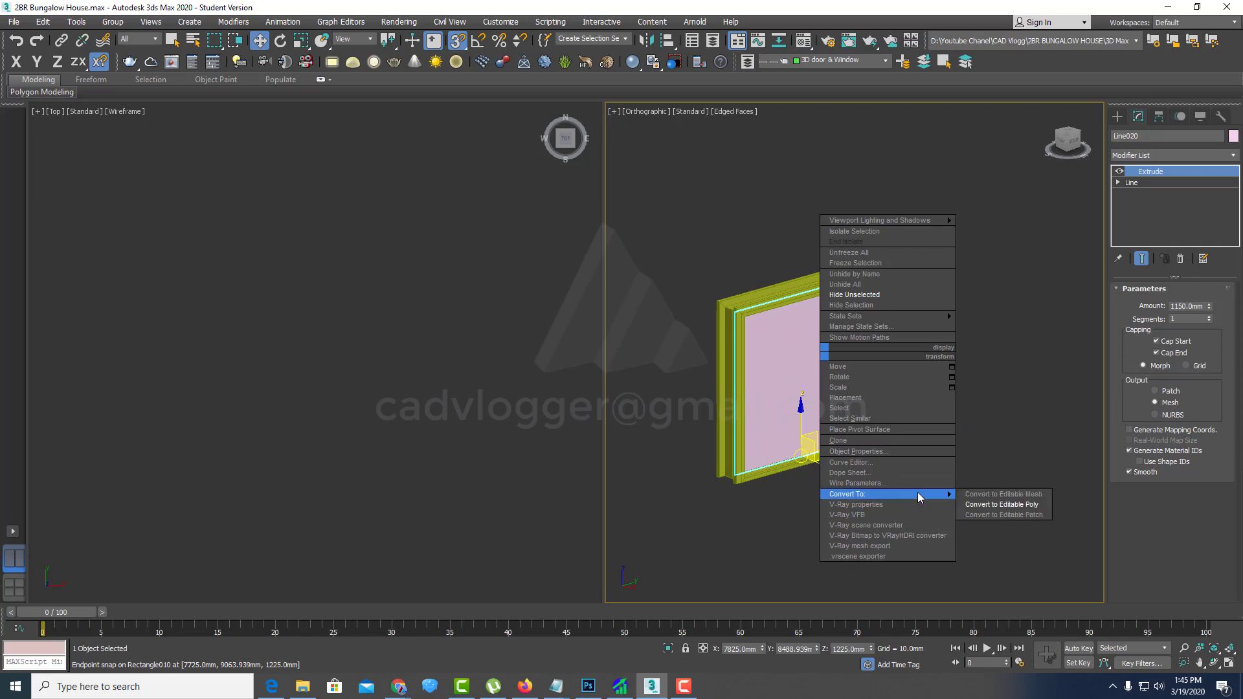
left_click(974, 504)
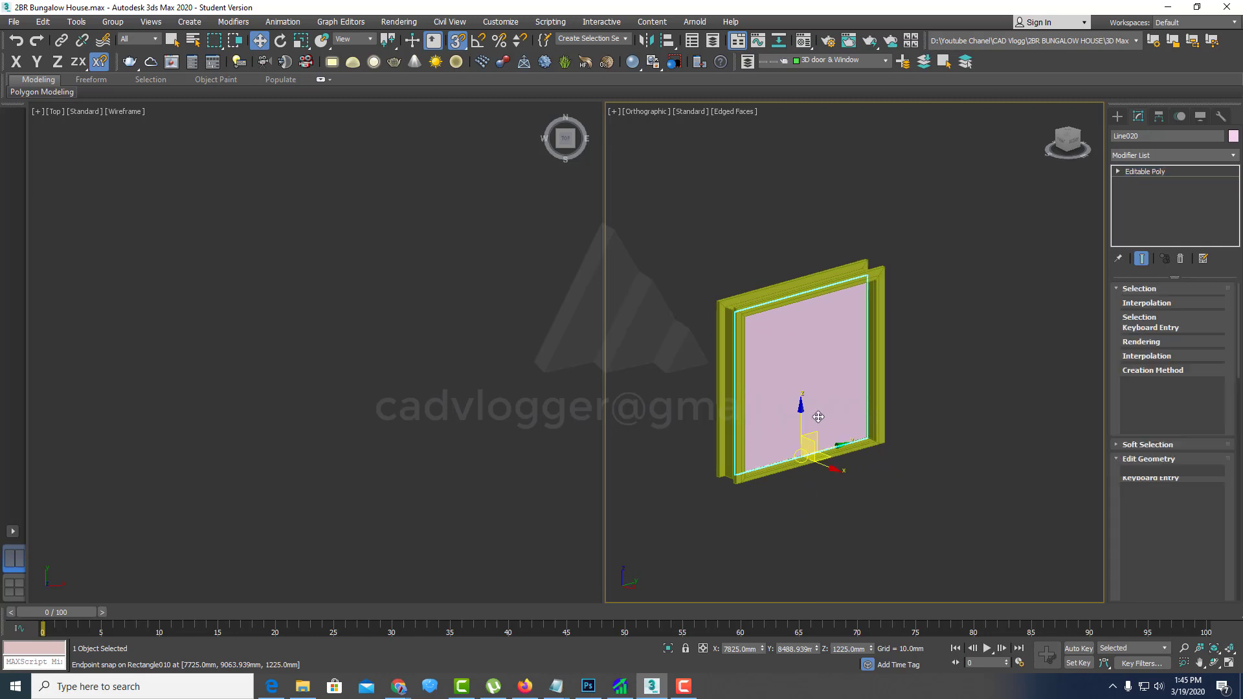
scroll(824, 414, "up", 3)
scroll(827, 414, "down", 2)
key("F3")
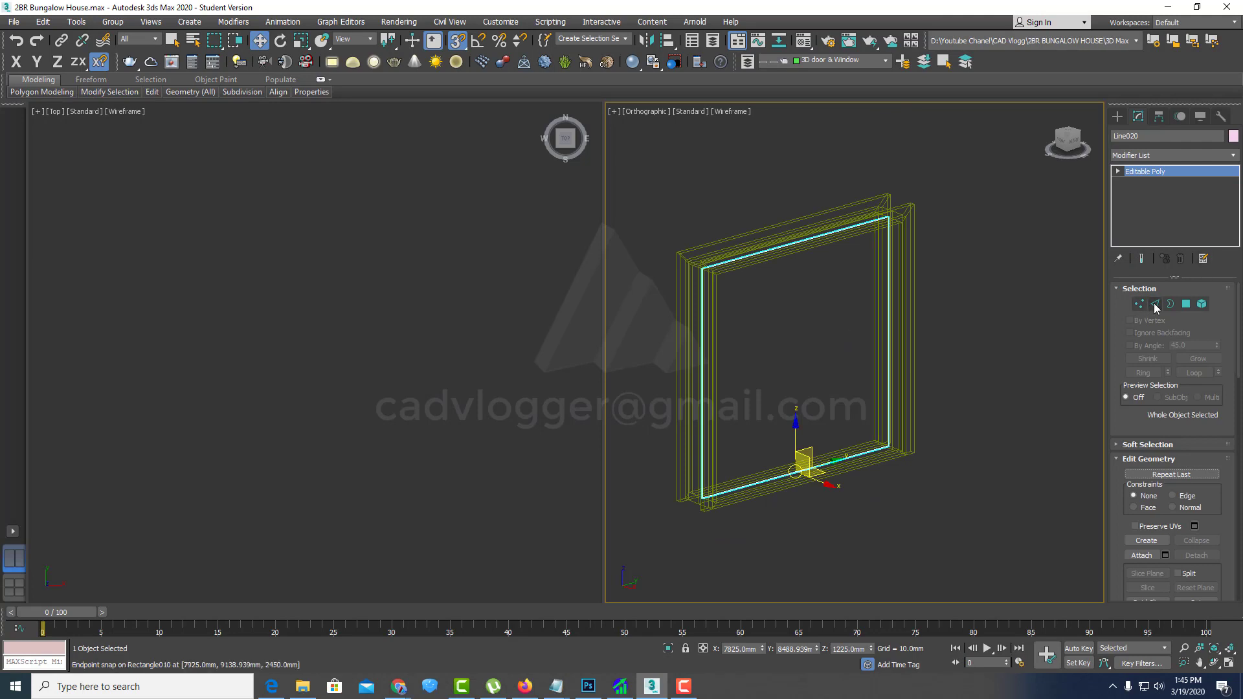
Step: Connect the panel's top and bottom edges with a vertical dividing edge
left_click(1154, 304)
left_click_drag(817, 201, 793, 271)
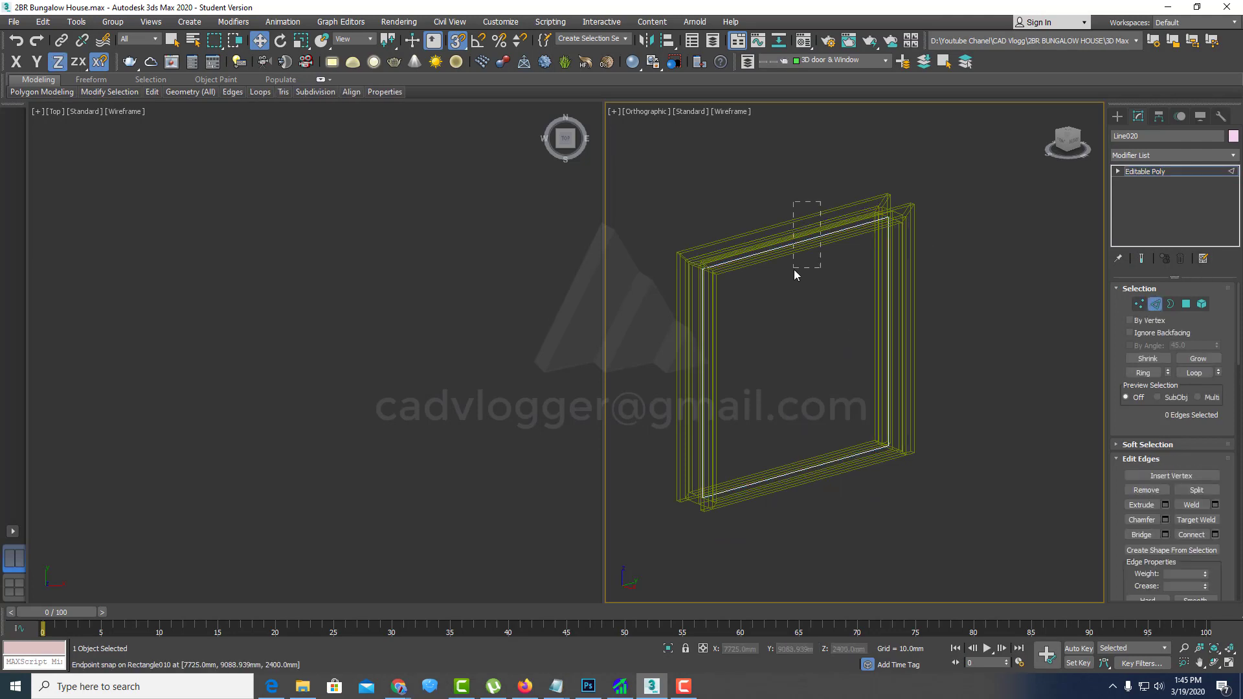
left_click(827, 479)
right_click(801, 356)
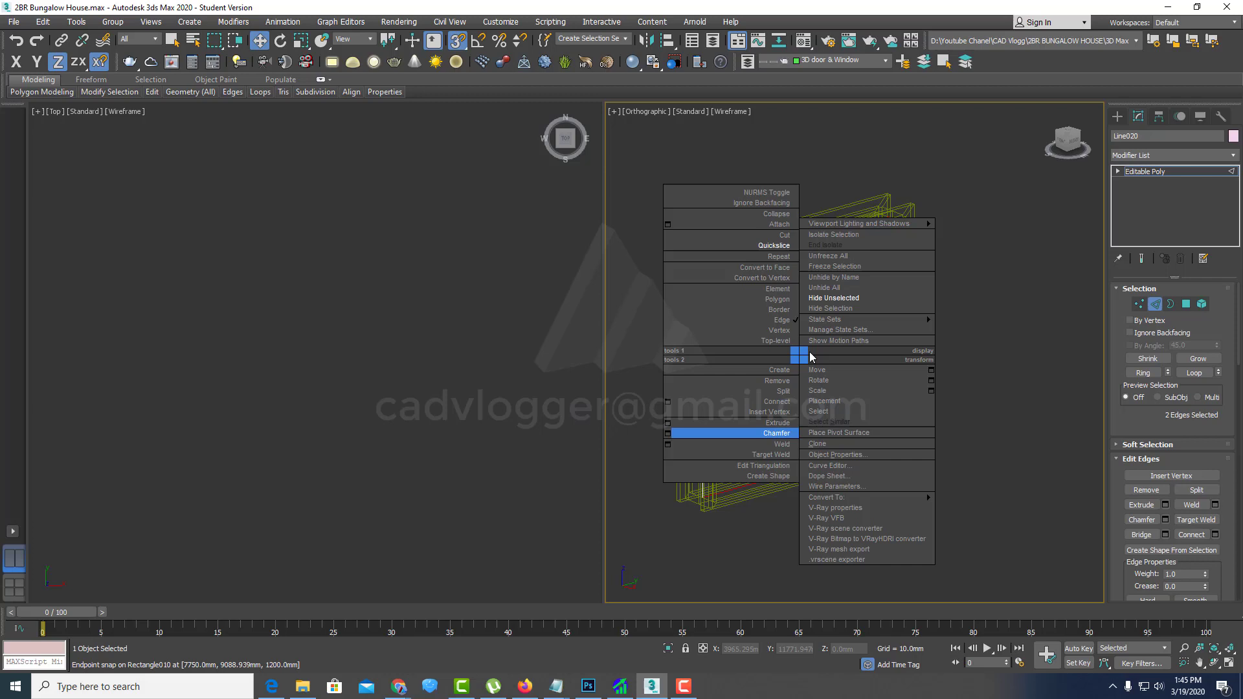
left_click(777, 402)
key("F3")
Step: Delete the panel's left half polygon and select the remaining right half
middle_click_drag(788, 379, 809, 382, "alt")
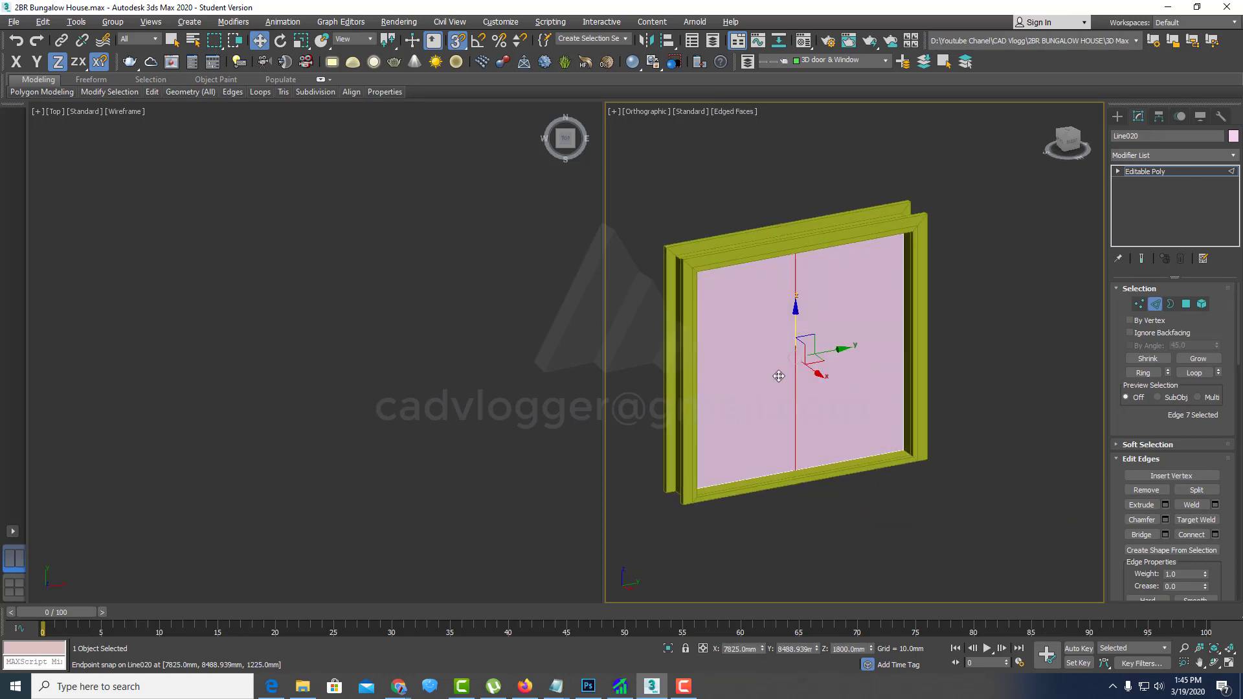
left_click(1186, 304)
left_click(763, 324)
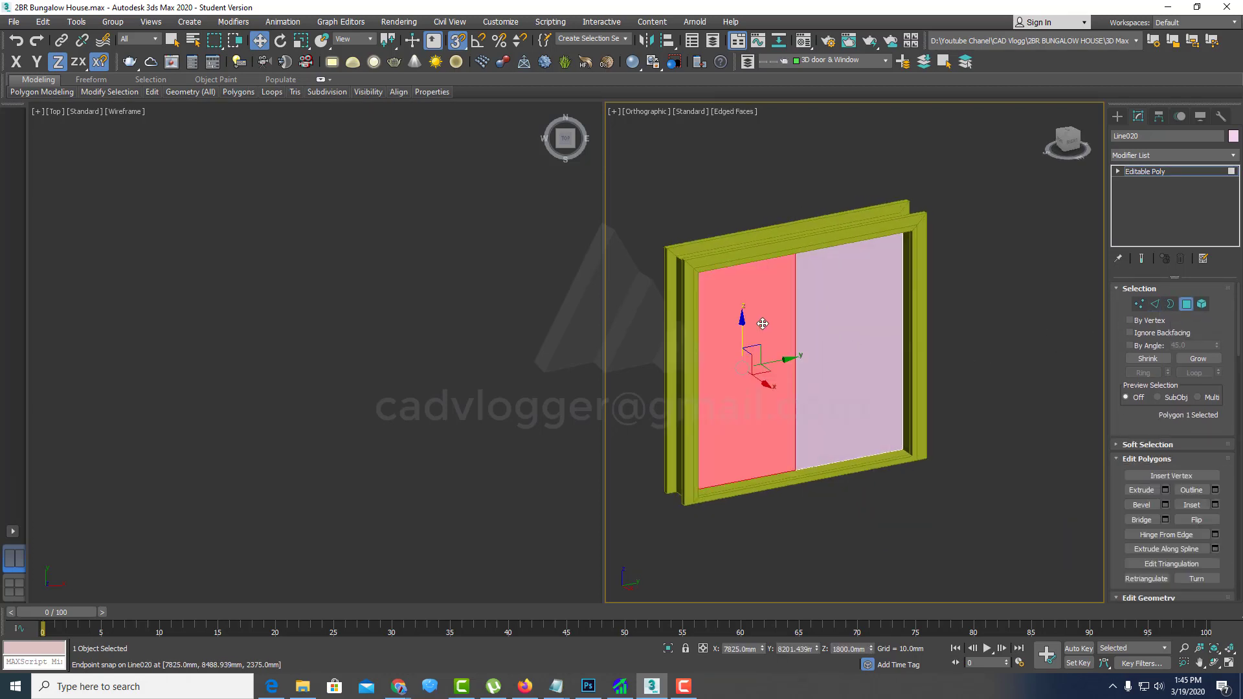
key("Delete")
middle_click_drag(803, 340, 810, 330, "alt")
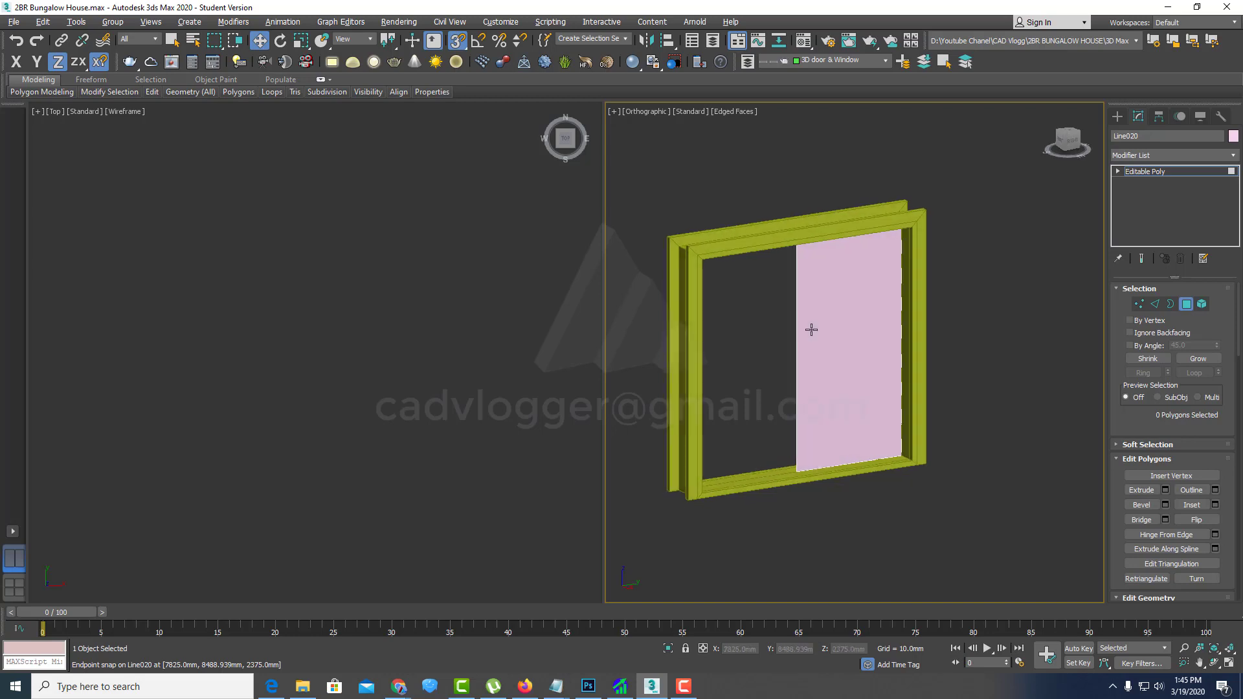
left_click(827, 315)
Step: Inset the right sash face by 25 mm
right_click(841, 302)
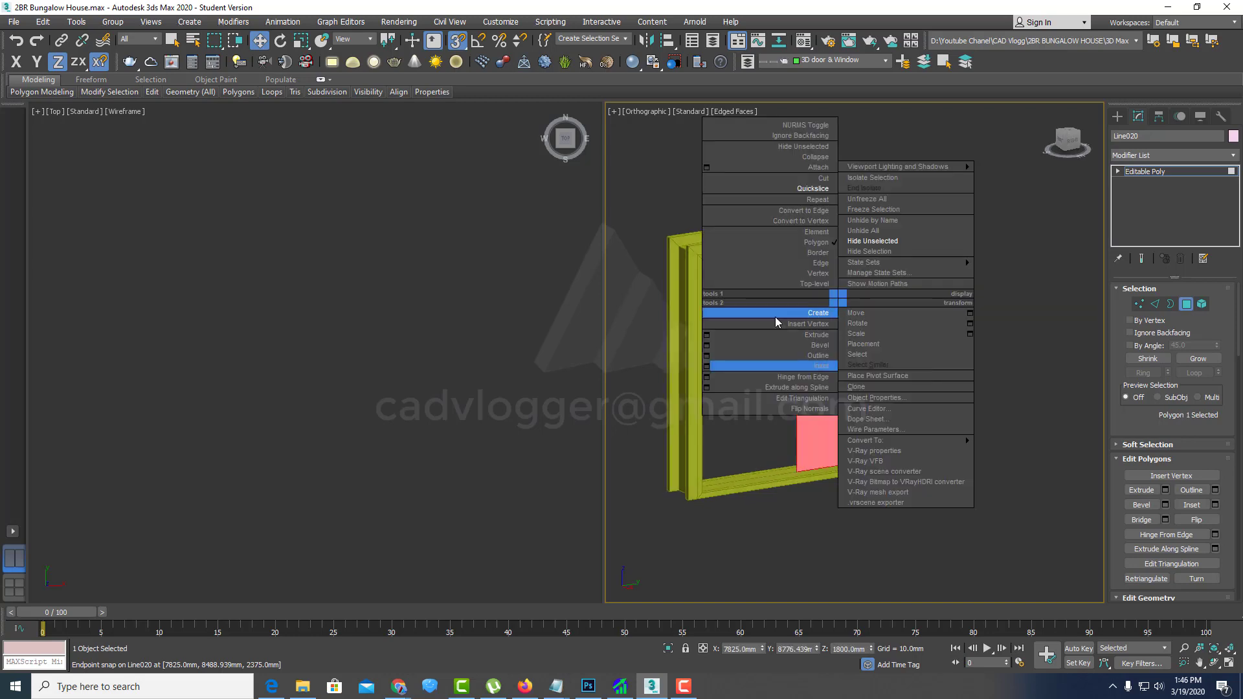
left_click(708, 363)
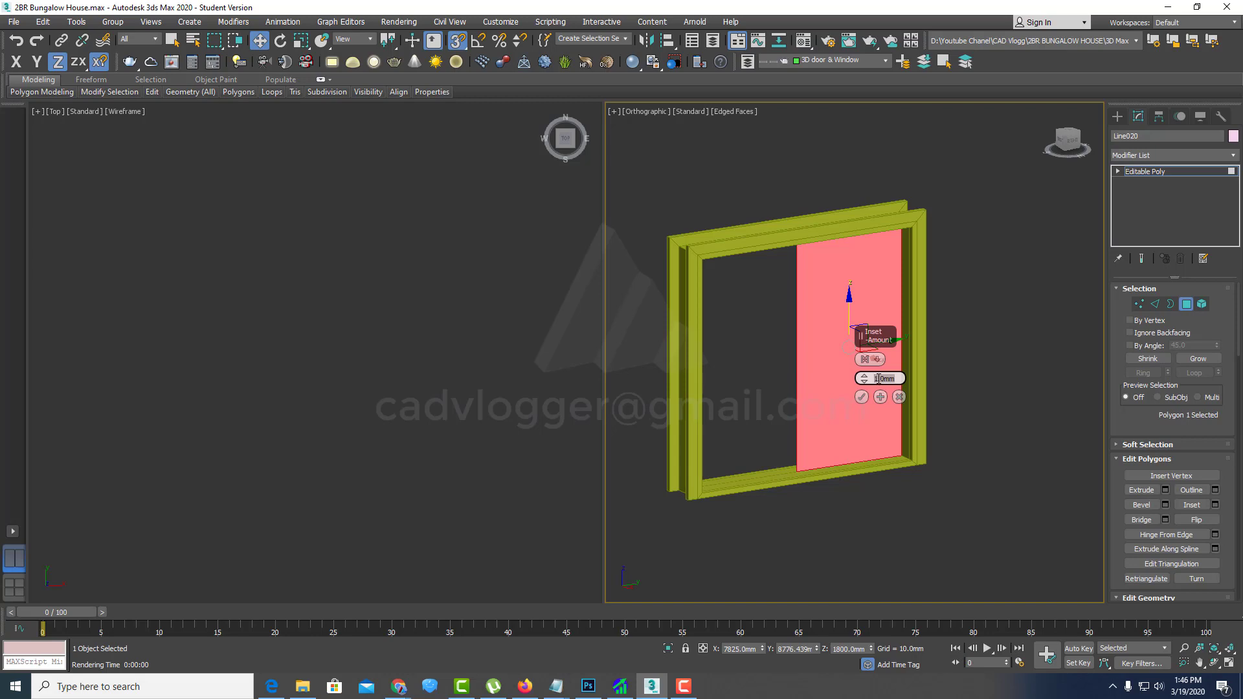
type("5")
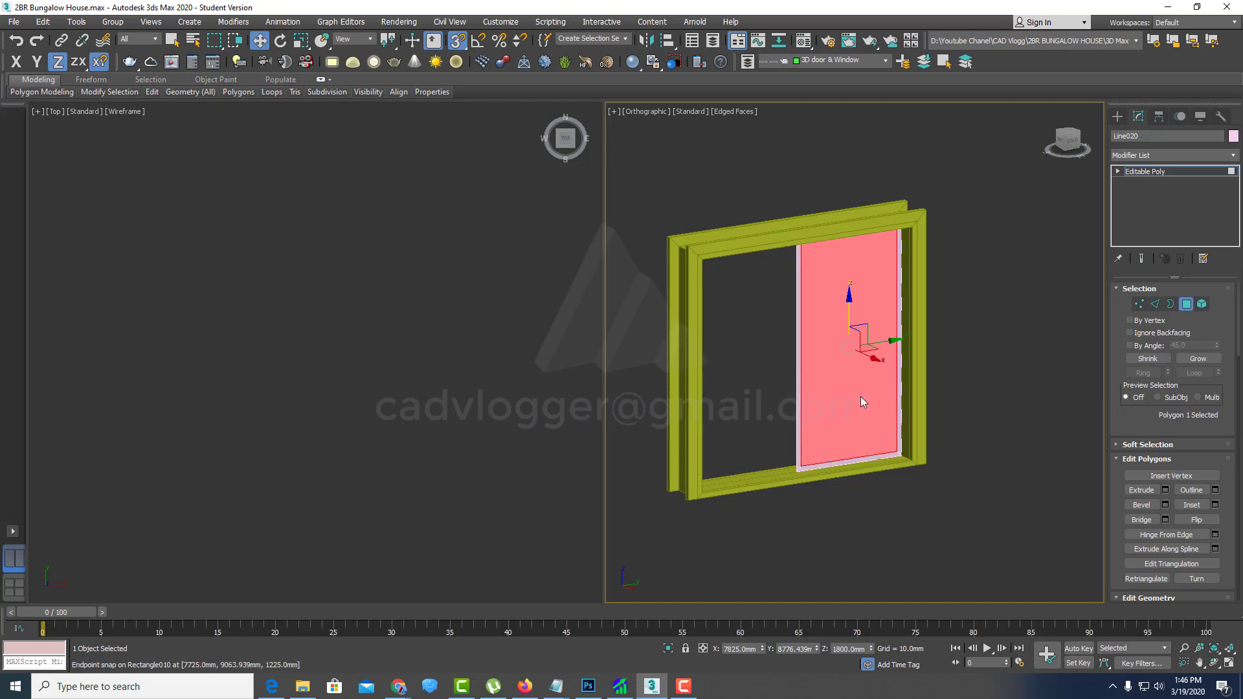
left_click(860, 397)
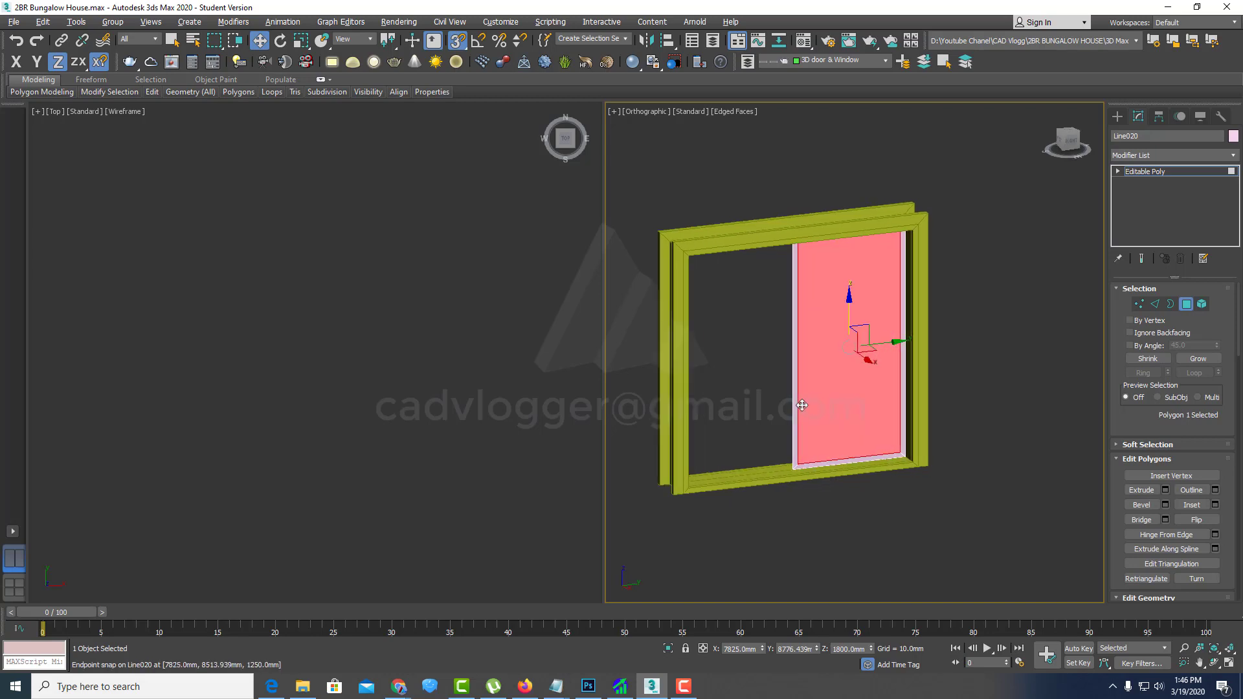
middle_click_drag(810, 404, 813, 407, "alt")
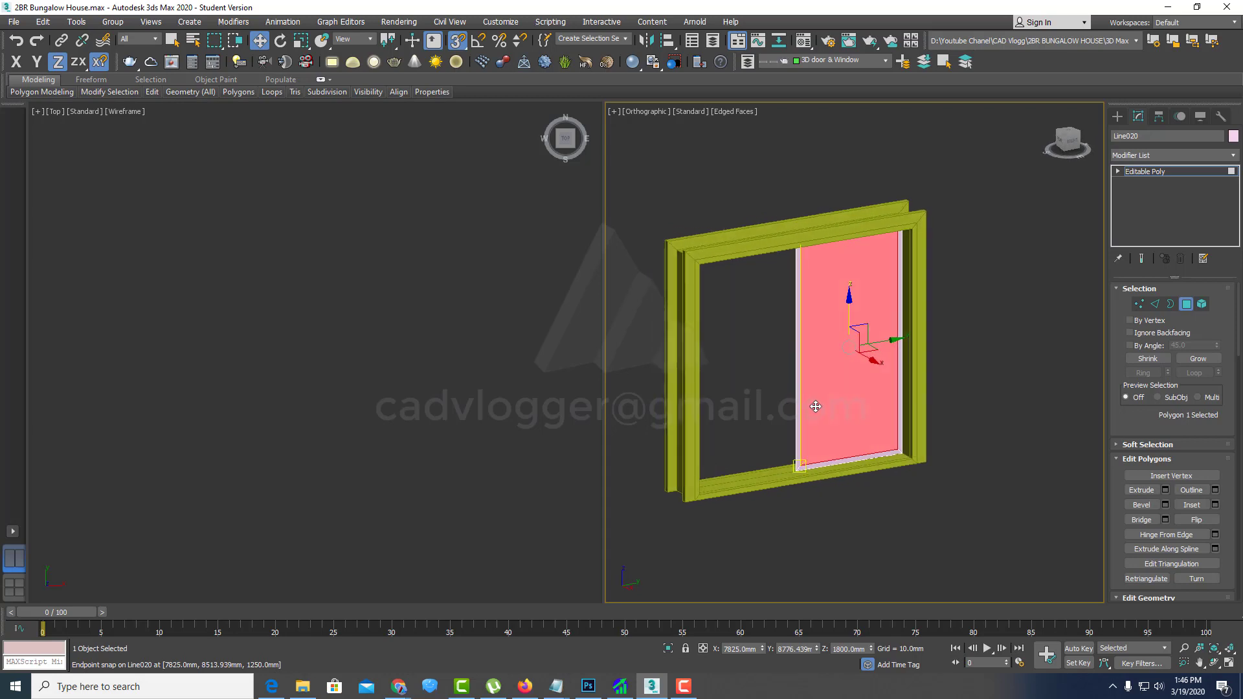
scroll(857, 353, "up", 2)
middle_click_drag(828, 382, 825, 390, "alt")
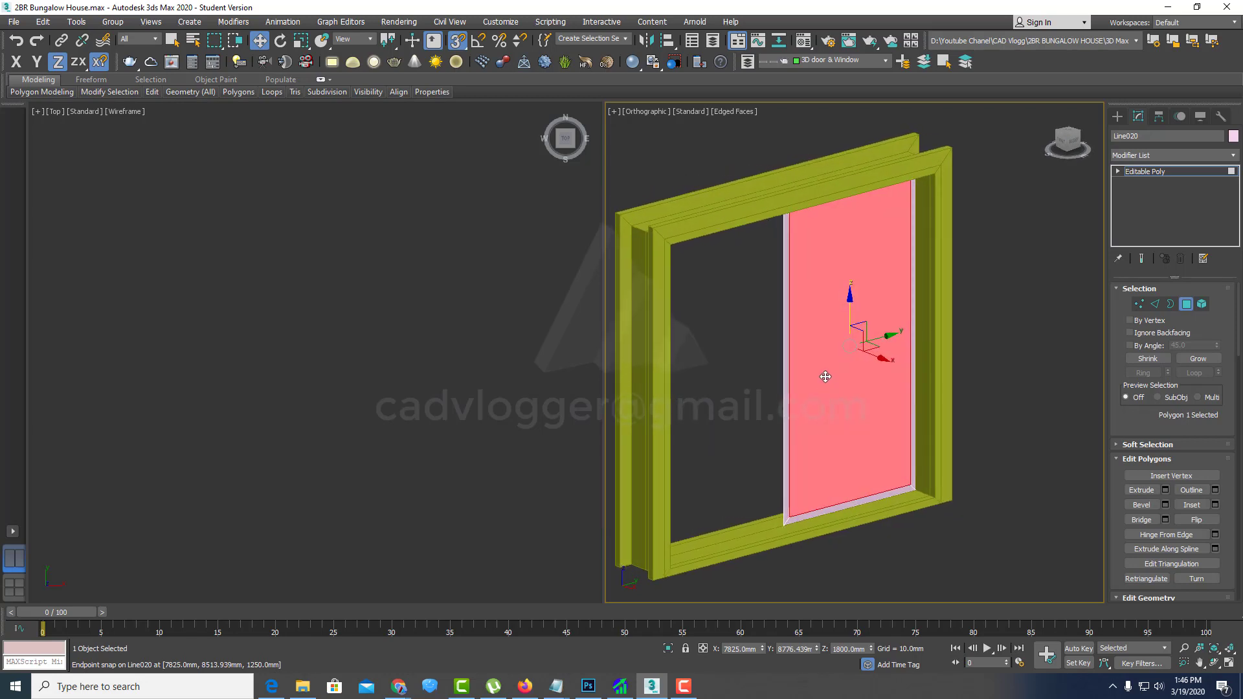
Step: Apply a second 25 mm inset to the sash face
right_click(818, 351)
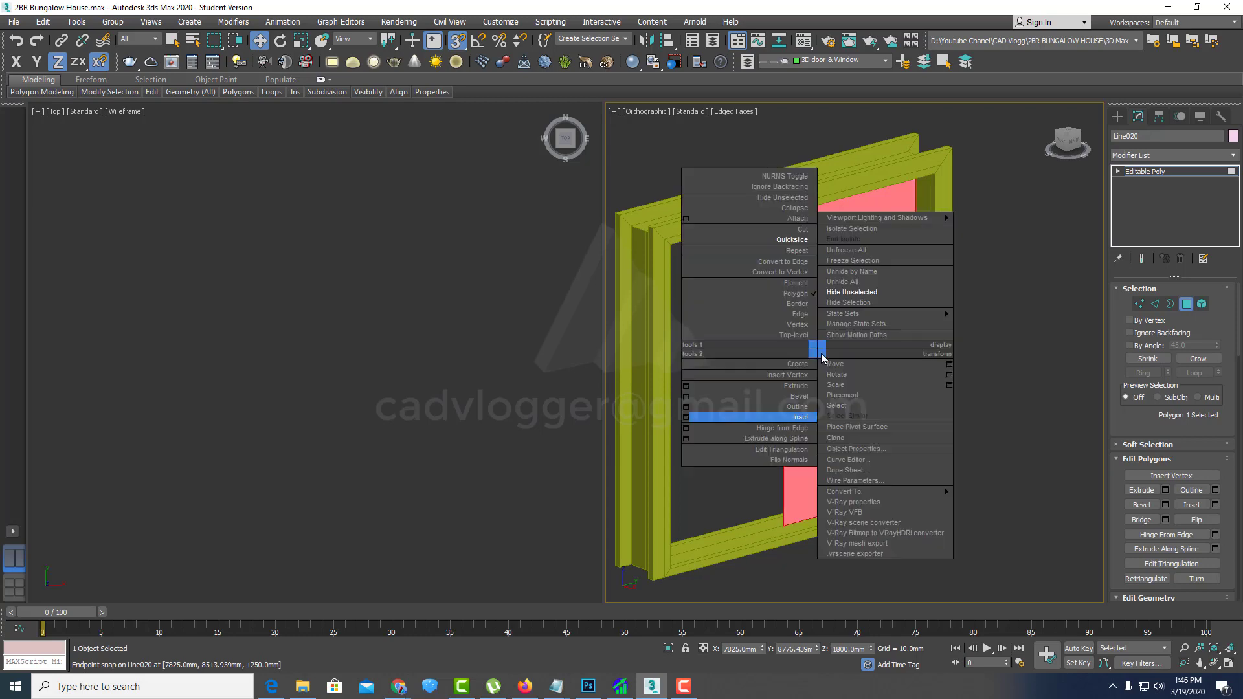
left_click(686, 418)
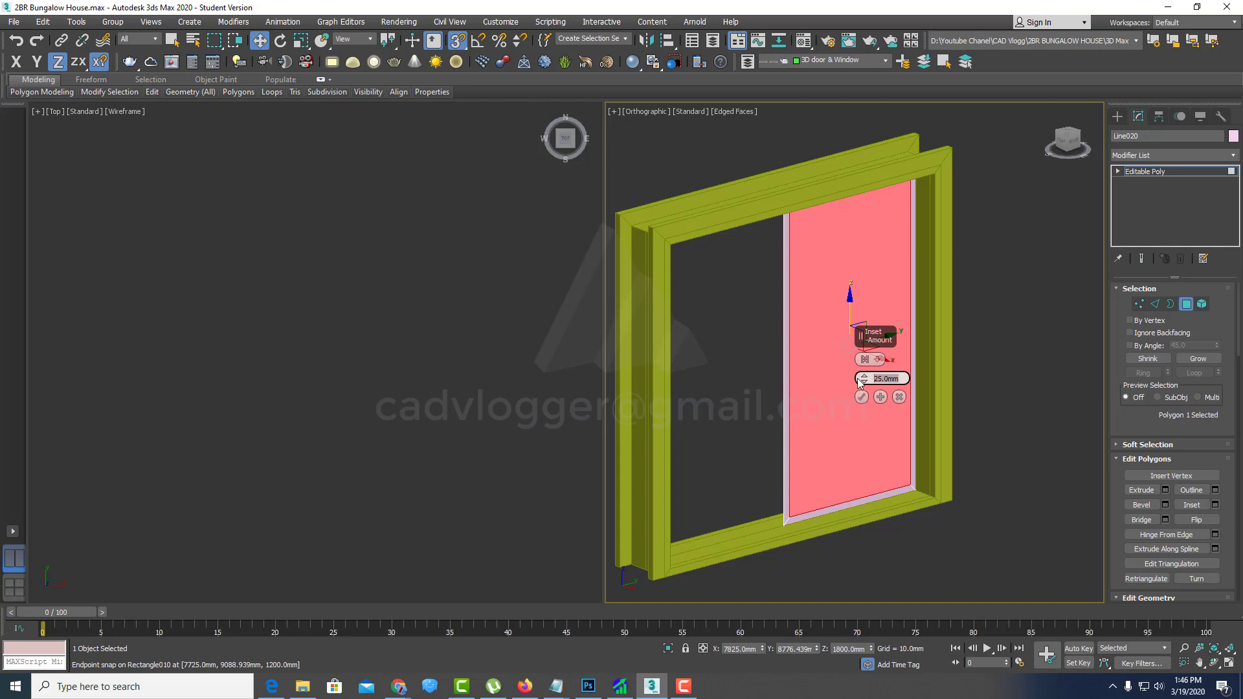
left_click(861, 397)
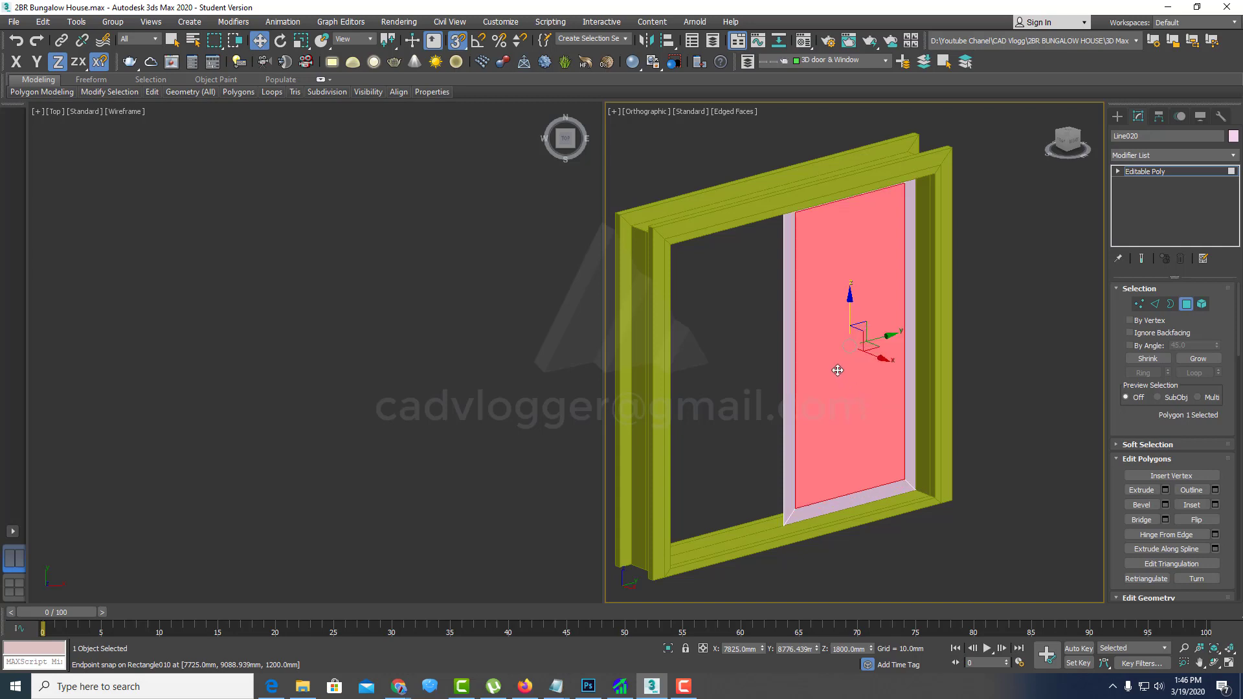
middle_click_drag(783, 381, 843, 382, "alt")
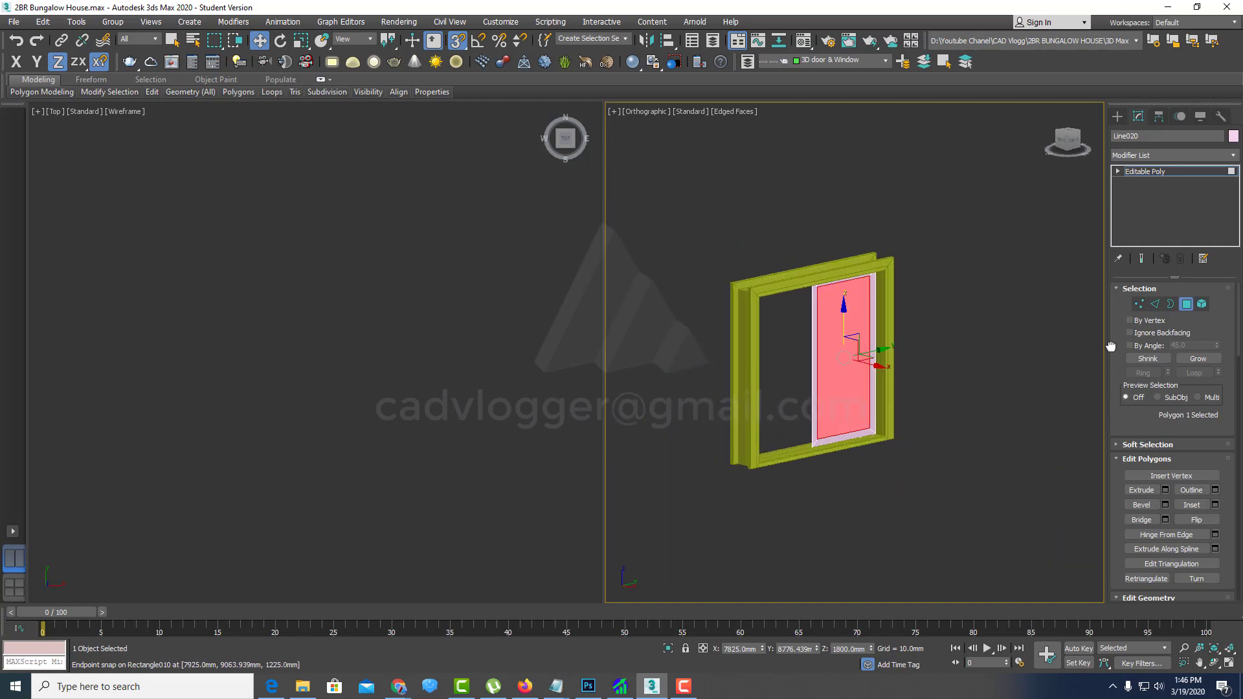
scroll(1111, 347, "down", 5)
Step: Detach the inset inner face as a separate object named Object002
left_click(1196, 517)
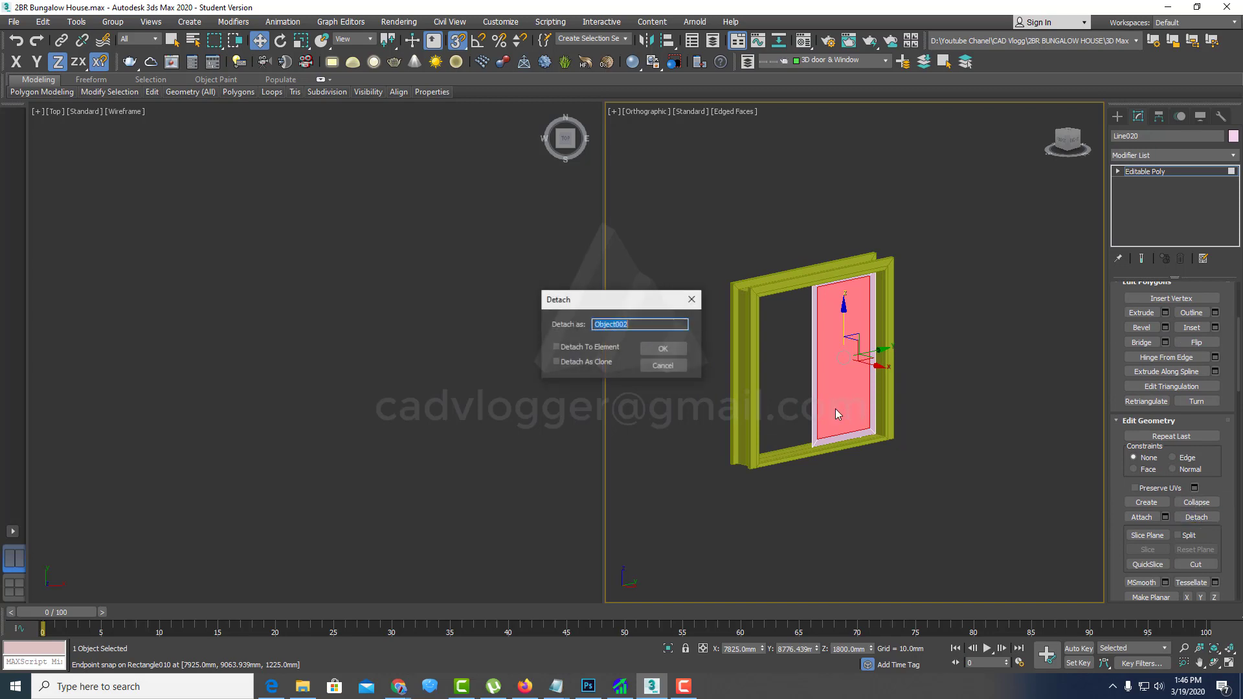
left_click(680, 349)
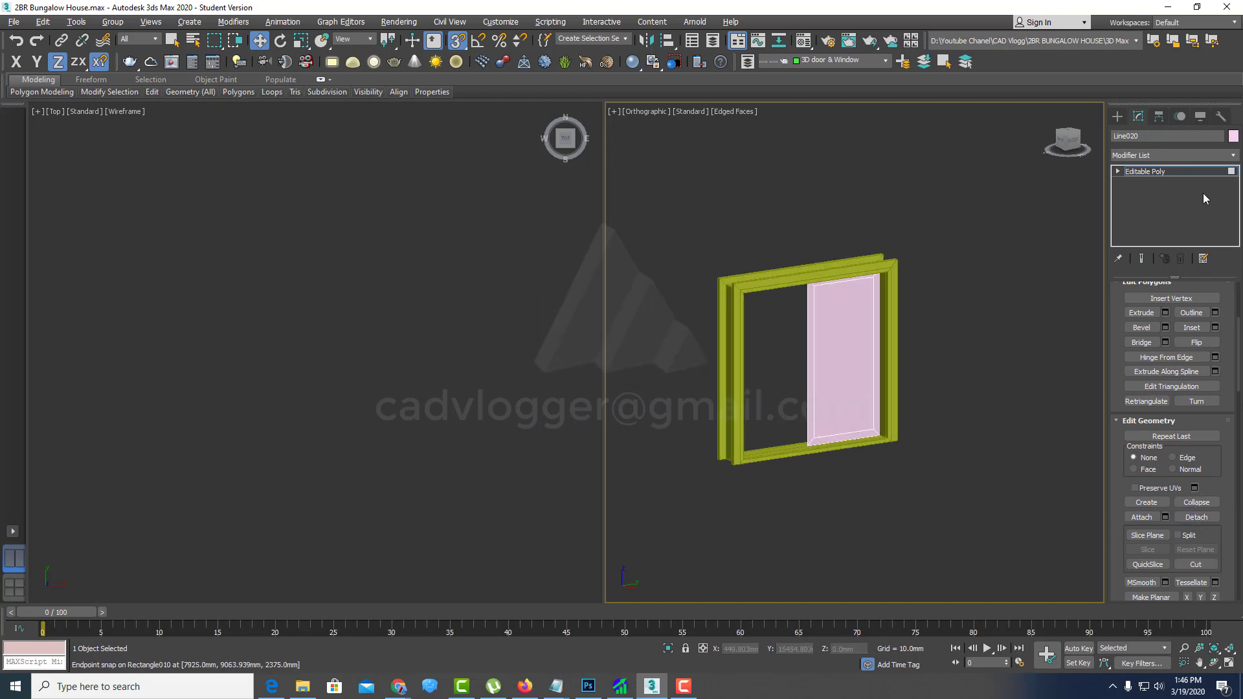
left_click(1201, 172)
Step: View the window front-on, select the sash's side face and open the Material Editor
mouse_move(899, 325)
middle_mouse_down("alt")
mouse_move(790, 348)
mouse_move(749, 335)
middle_mouse_up("alt")
scroll(791, 340, "up", 3)
left_click(821, 324)
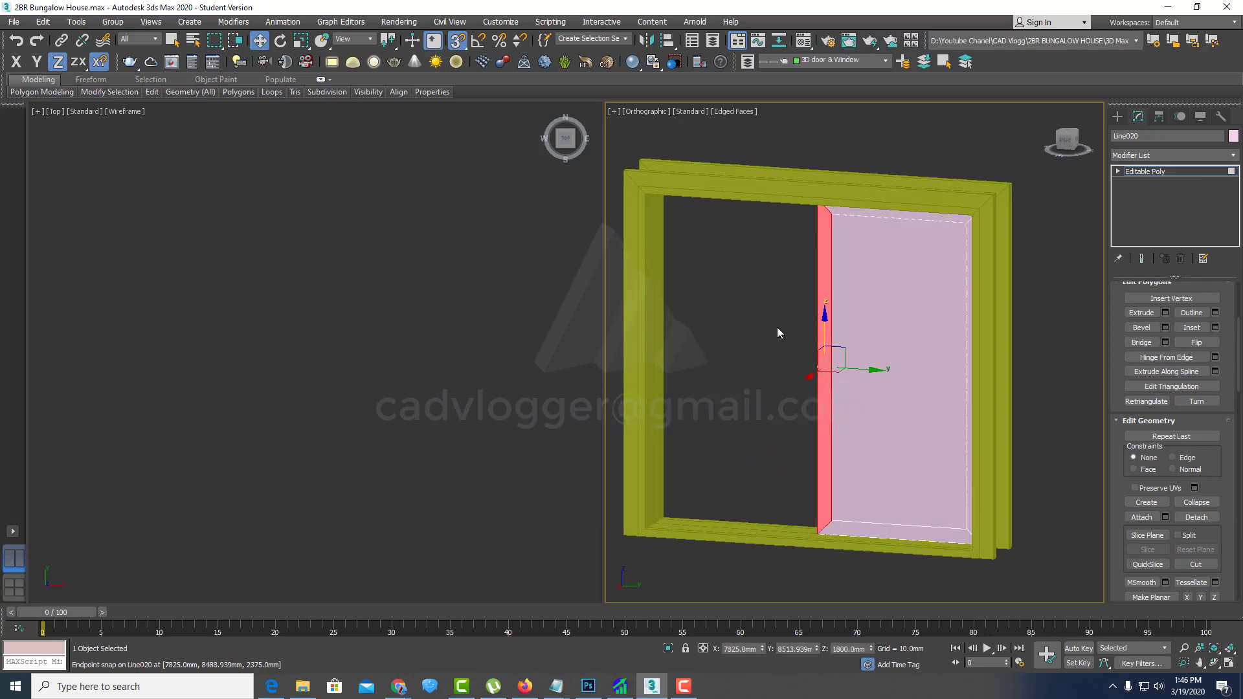
key("m")
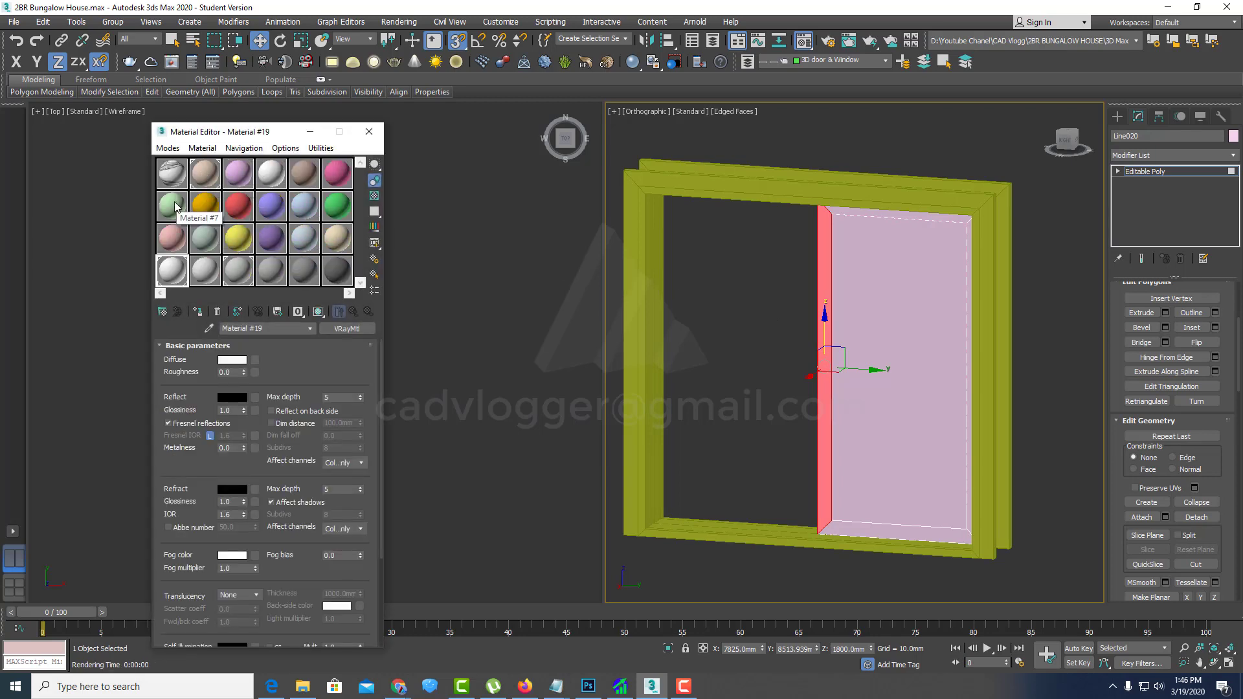
Step: Name the orange material sample 'window glass panel'
left_click(176, 206)
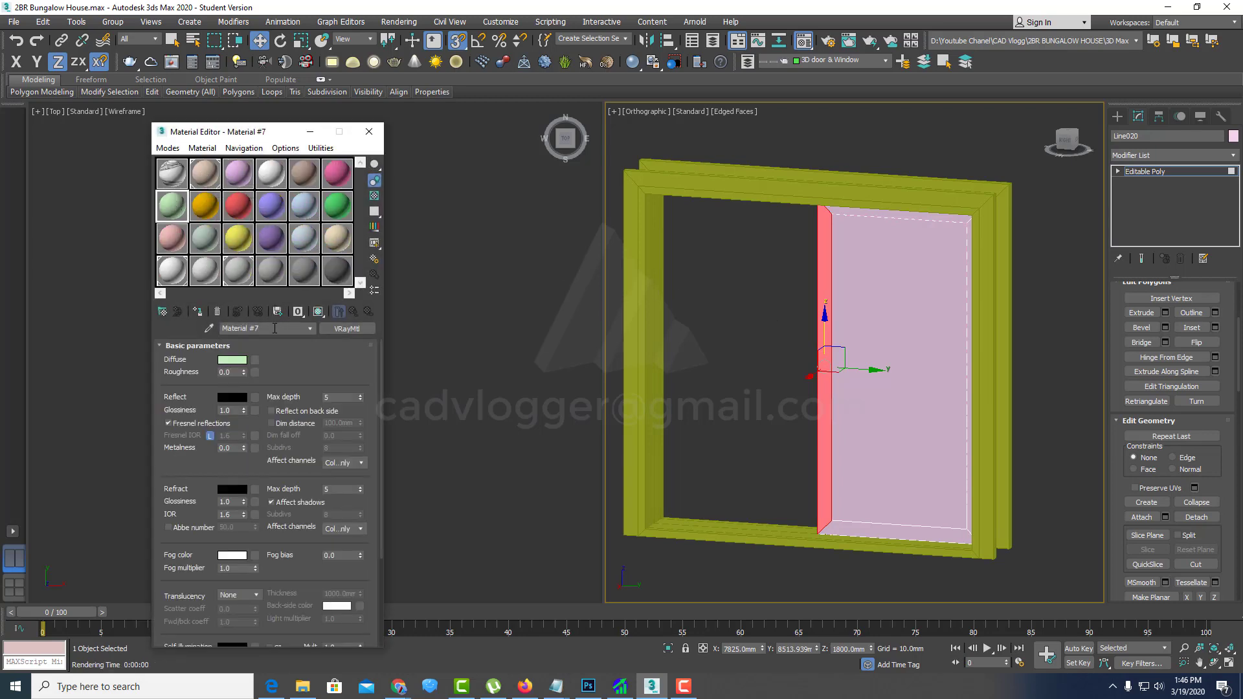
type("window frame")
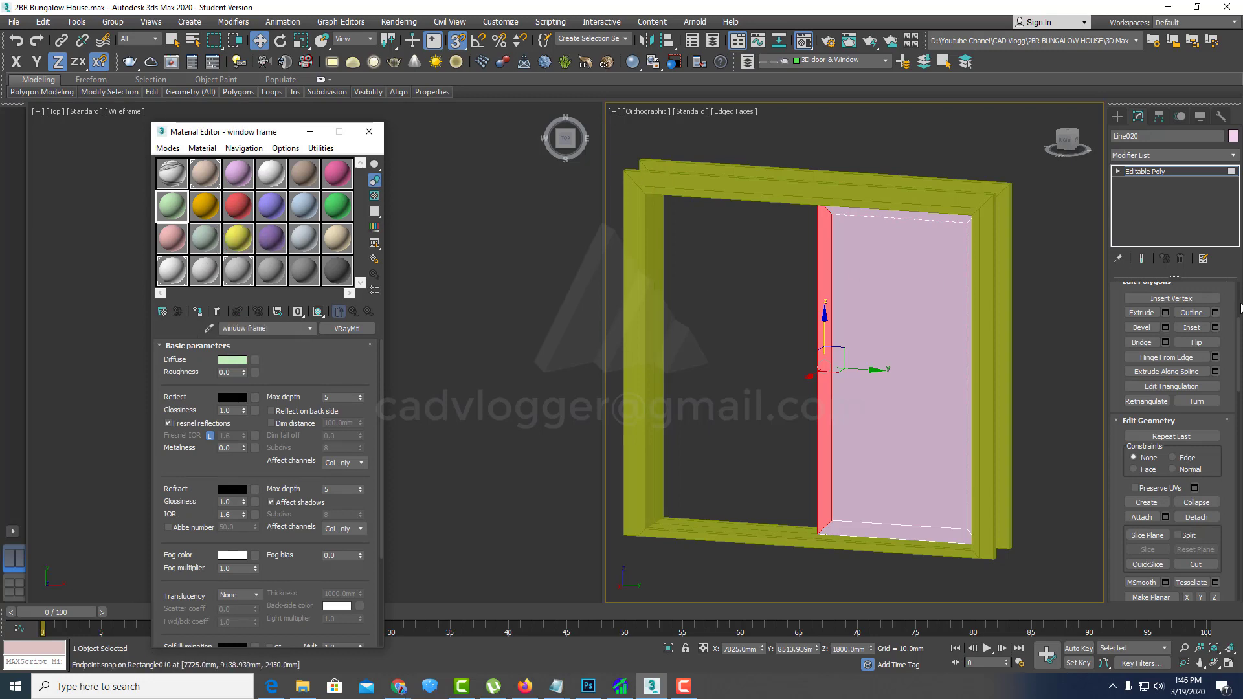
left_click(1194, 171)
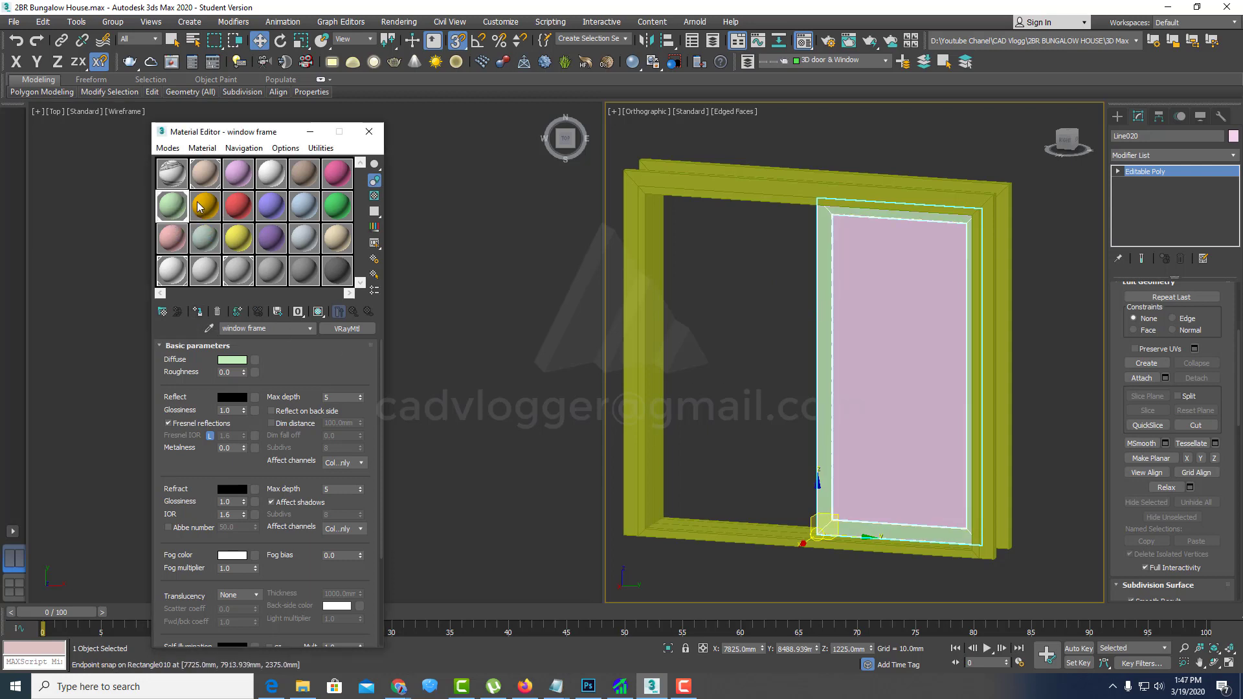
left_click(219, 210)
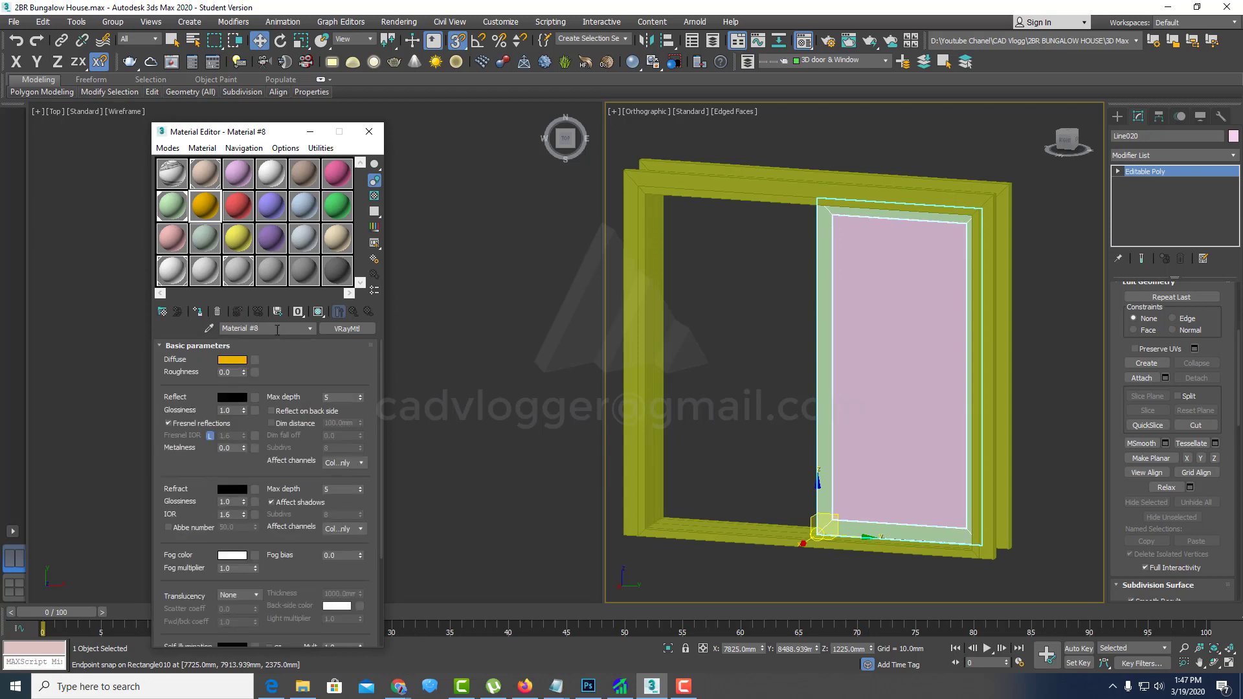
type("window glpanel")
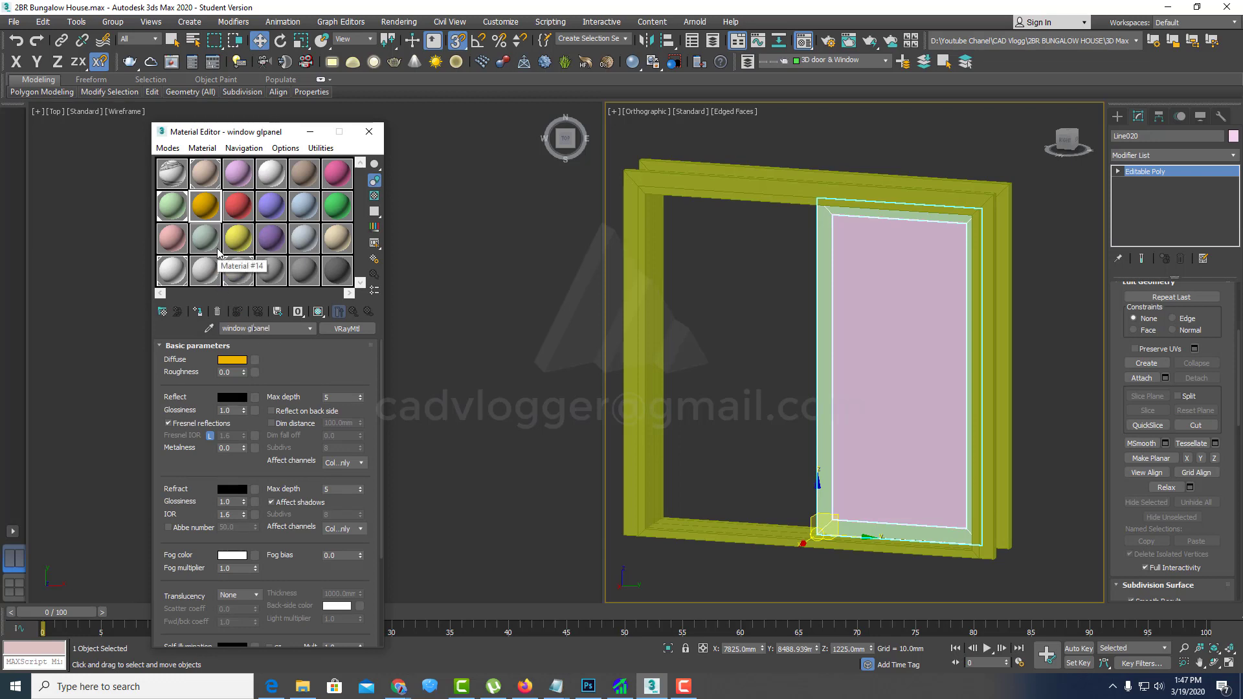
type("glass")
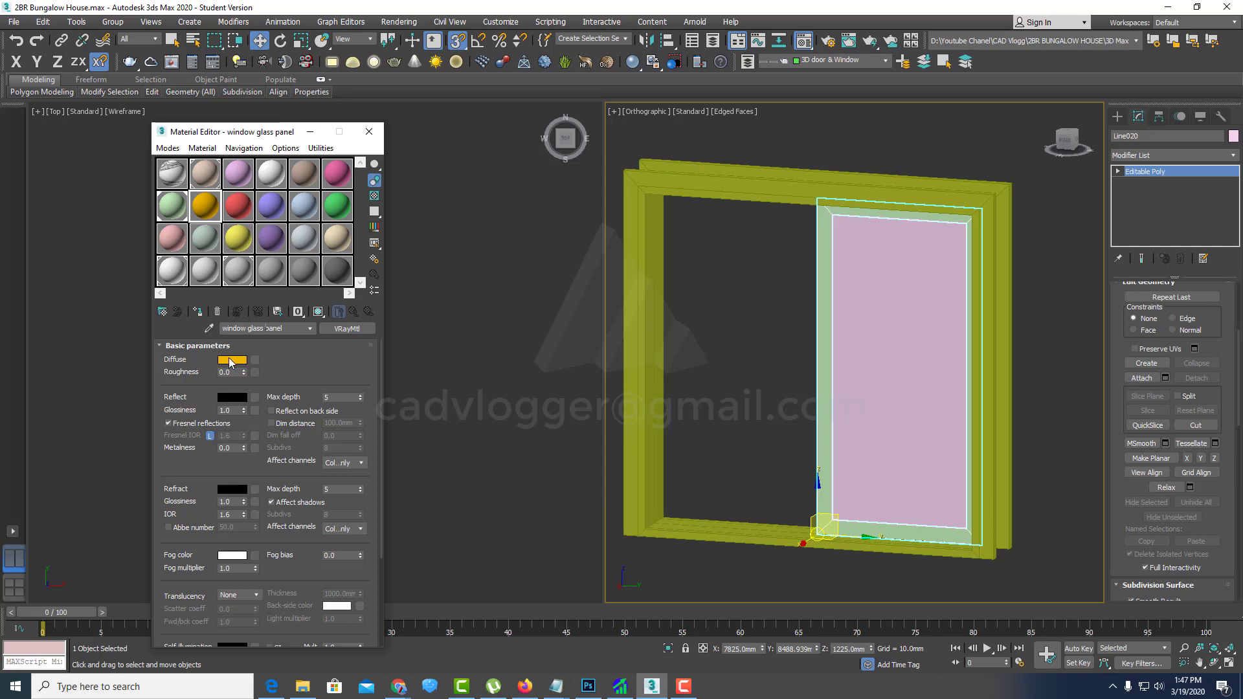
Step: Make the glass material's diffuse colour cyan and apply it to the inner glass pane
left_click(231, 360)
left_click(315, 97)
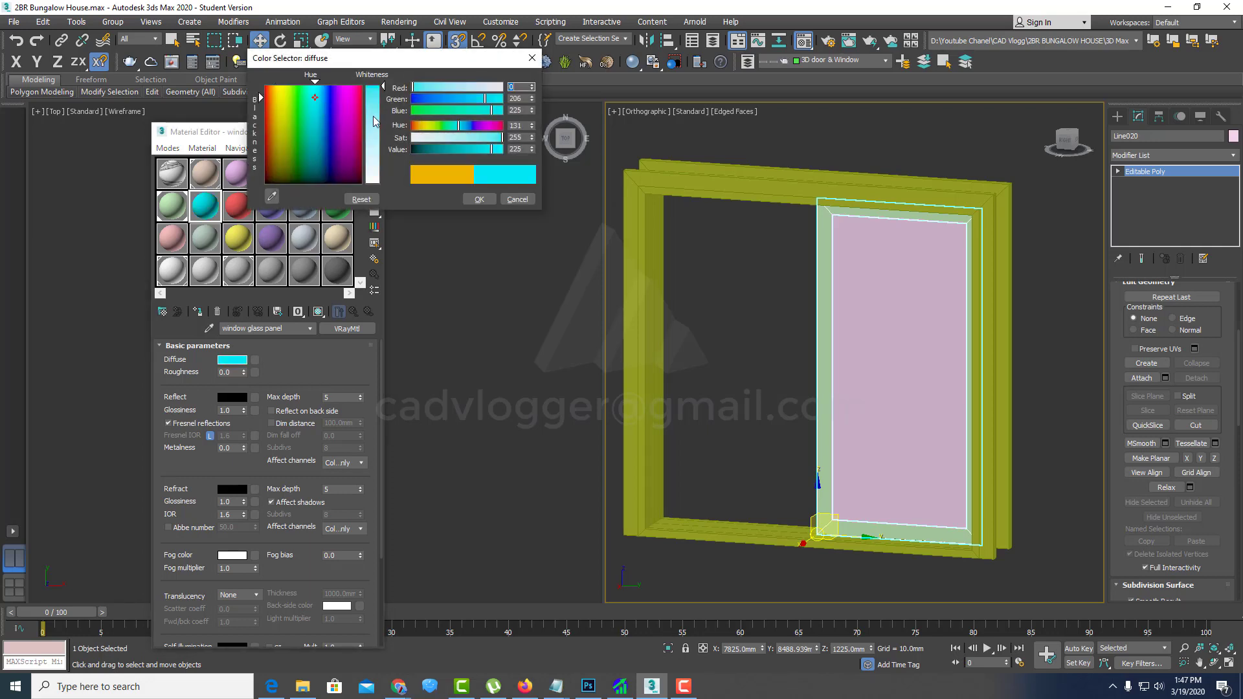
left_click(479, 198)
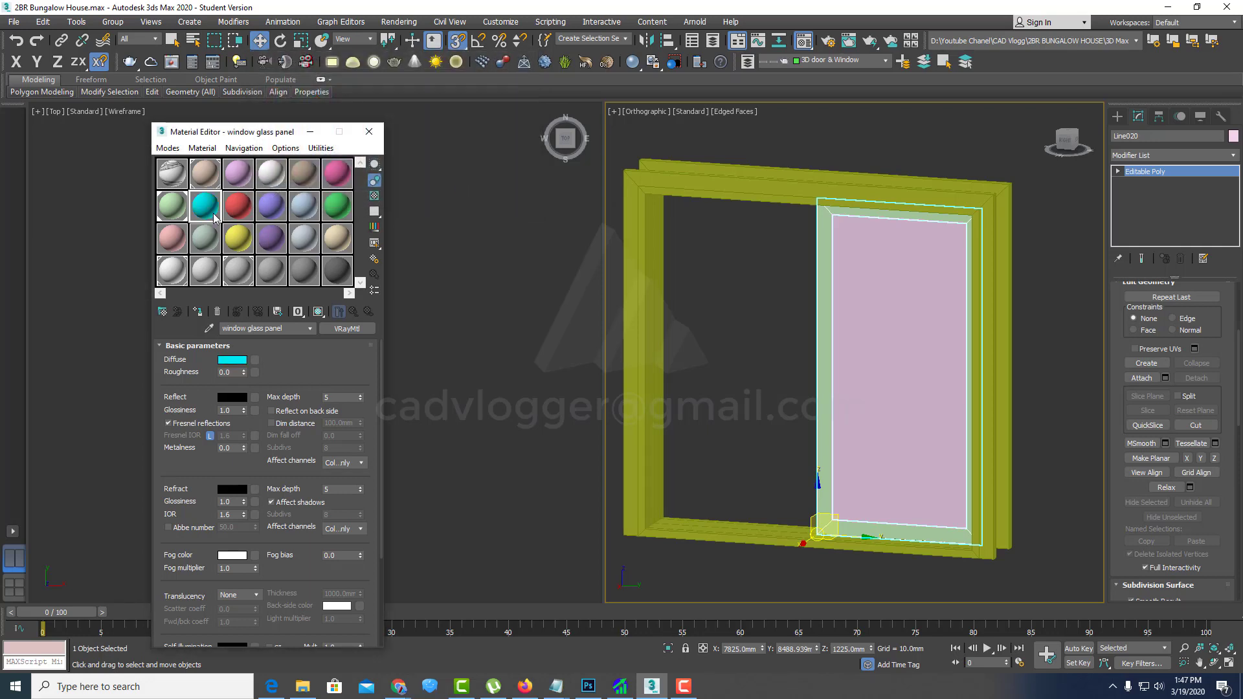
left_click_drag(271, 252, 861, 289)
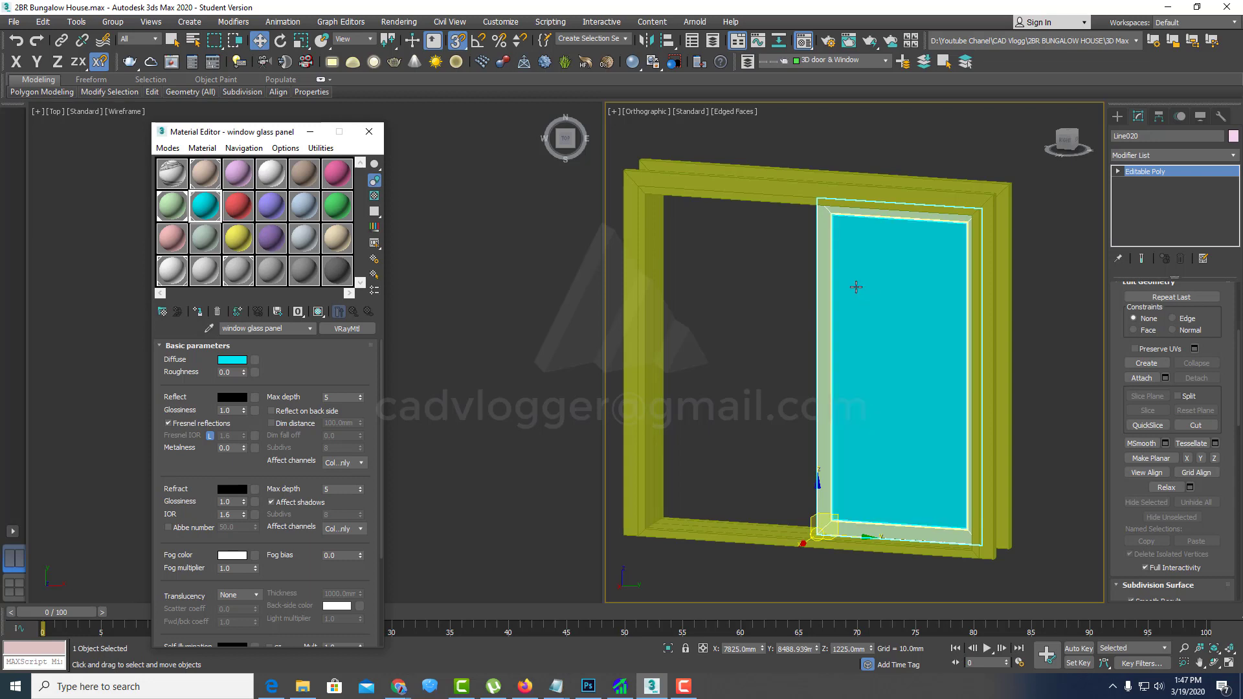
key("4")
left_click(817, 363)
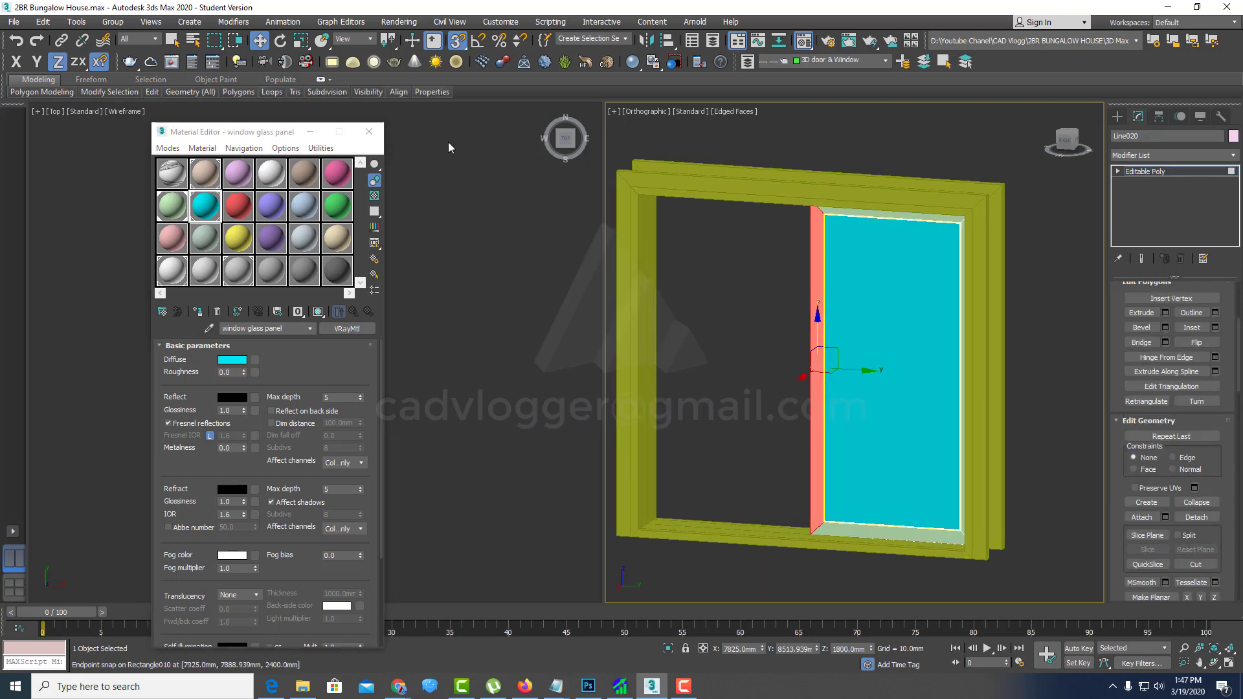
Step: Close the Material Editor and return to the sash's whole-object level
left_click(368, 131)
scroll(787, 313, "down", 5)
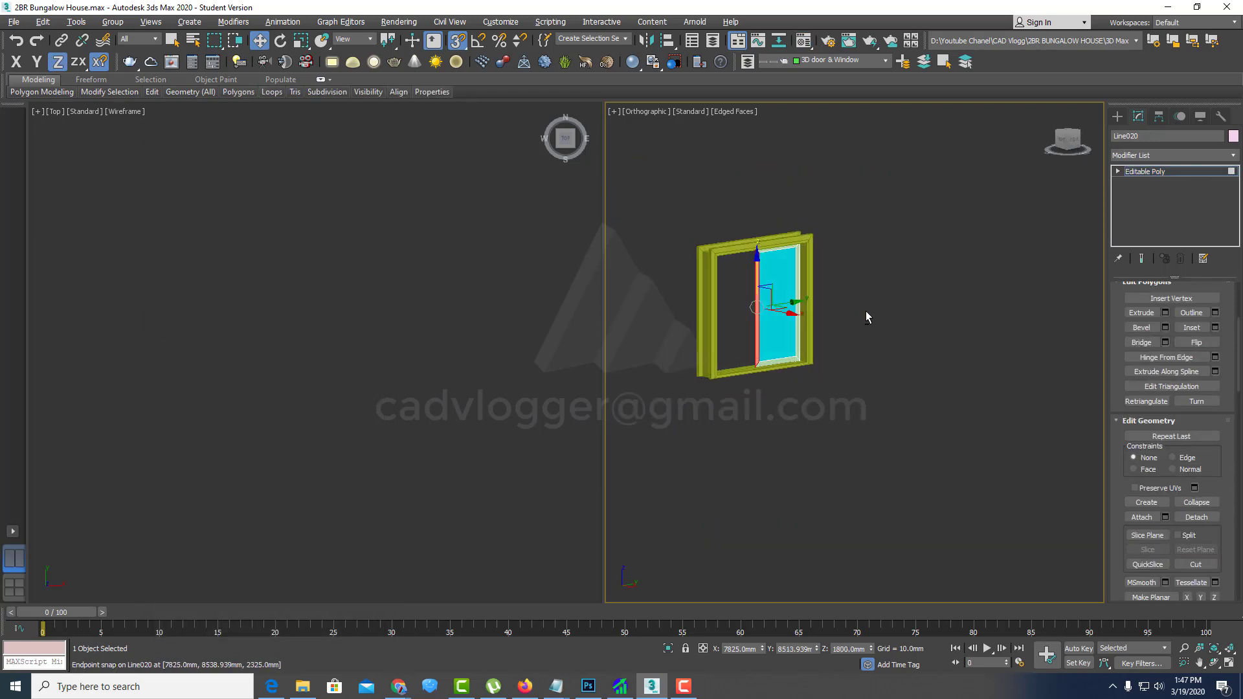
left_click(1190, 170)
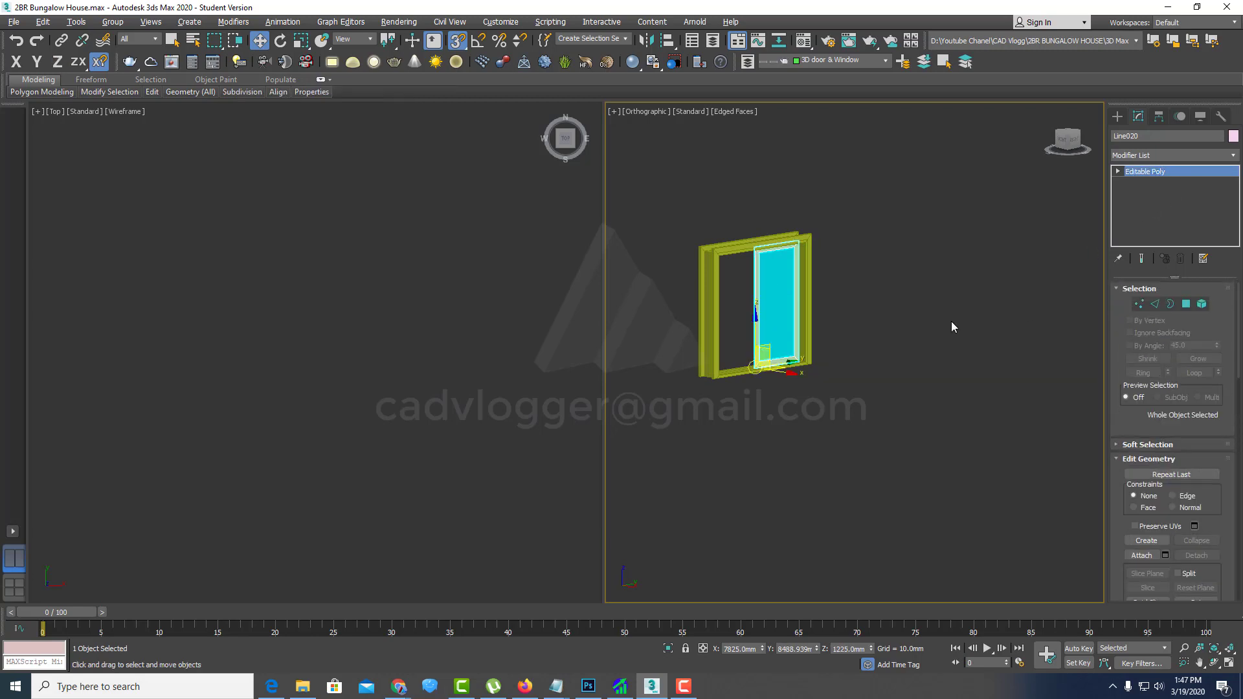
scroll(756, 350, "up", 5)
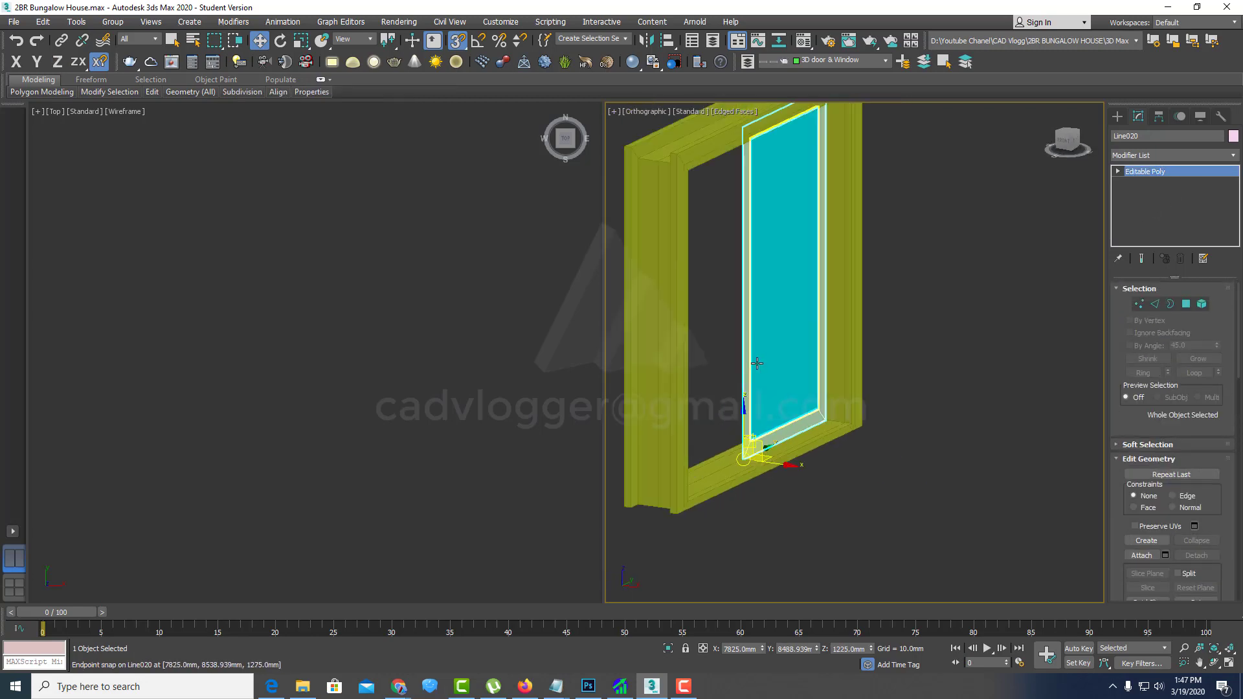
middle_click_drag(756, 363, 842, 329, "alt")
scroll(865, 299, "up", 2)
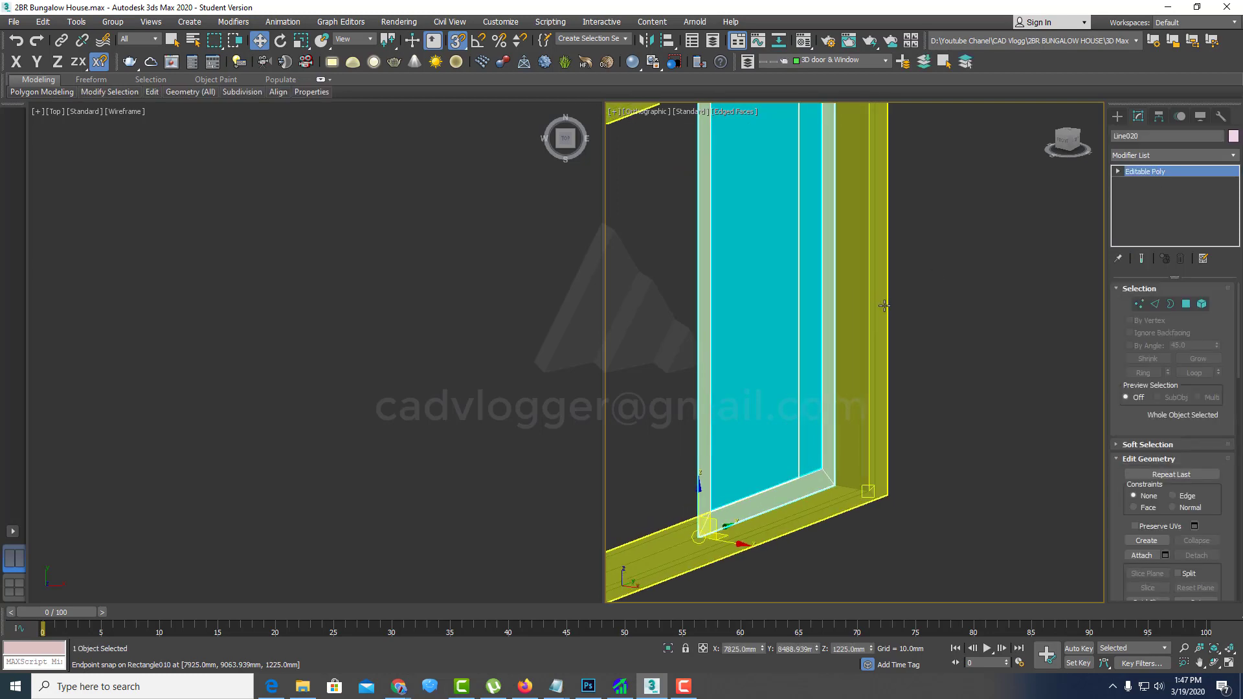
middle_click_drag(863, 293, 799, 342, "alt")
scroll(799, 342, "down", 2)
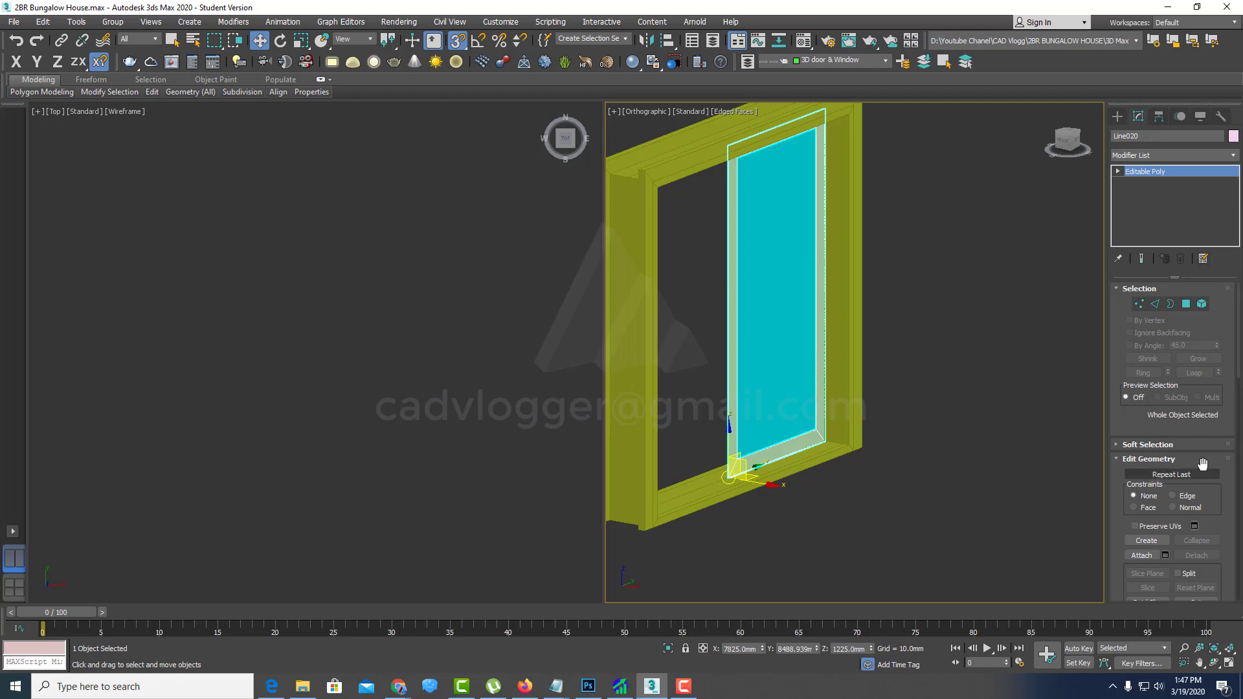
Step: Add a Shell modifier giving the sash frame a 25 mm outer thickness
left_click(1223, 163)
type("sh")
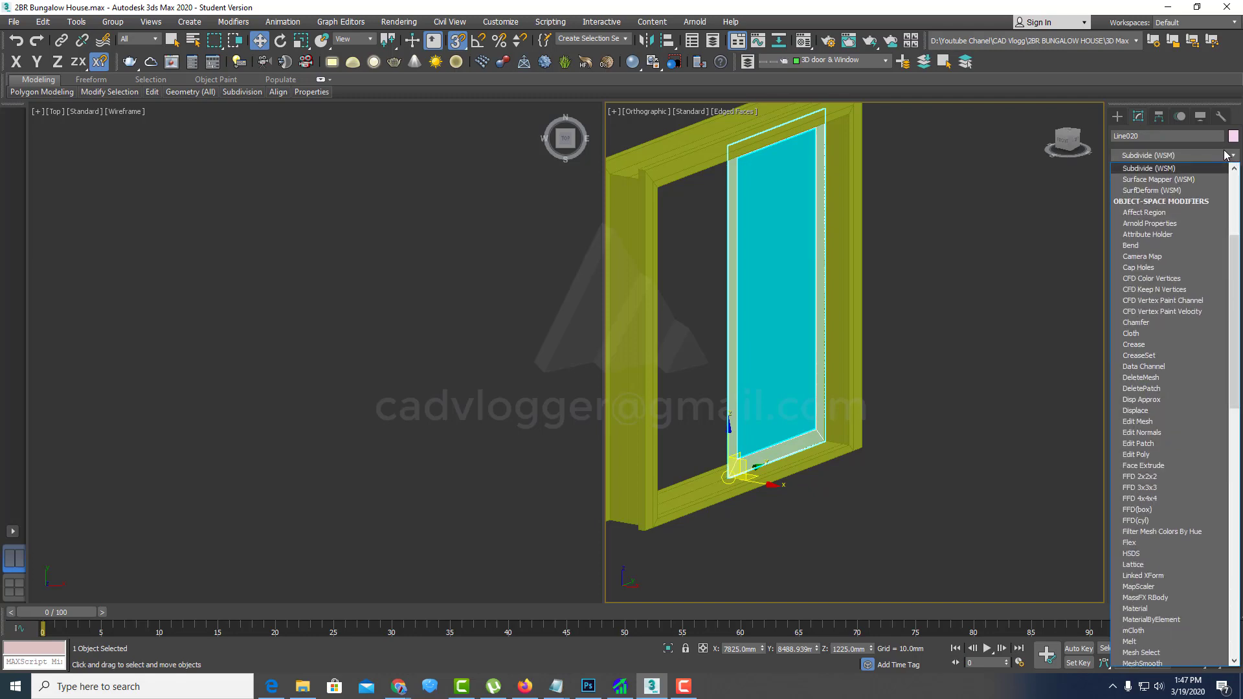
left_click(1165, 221)
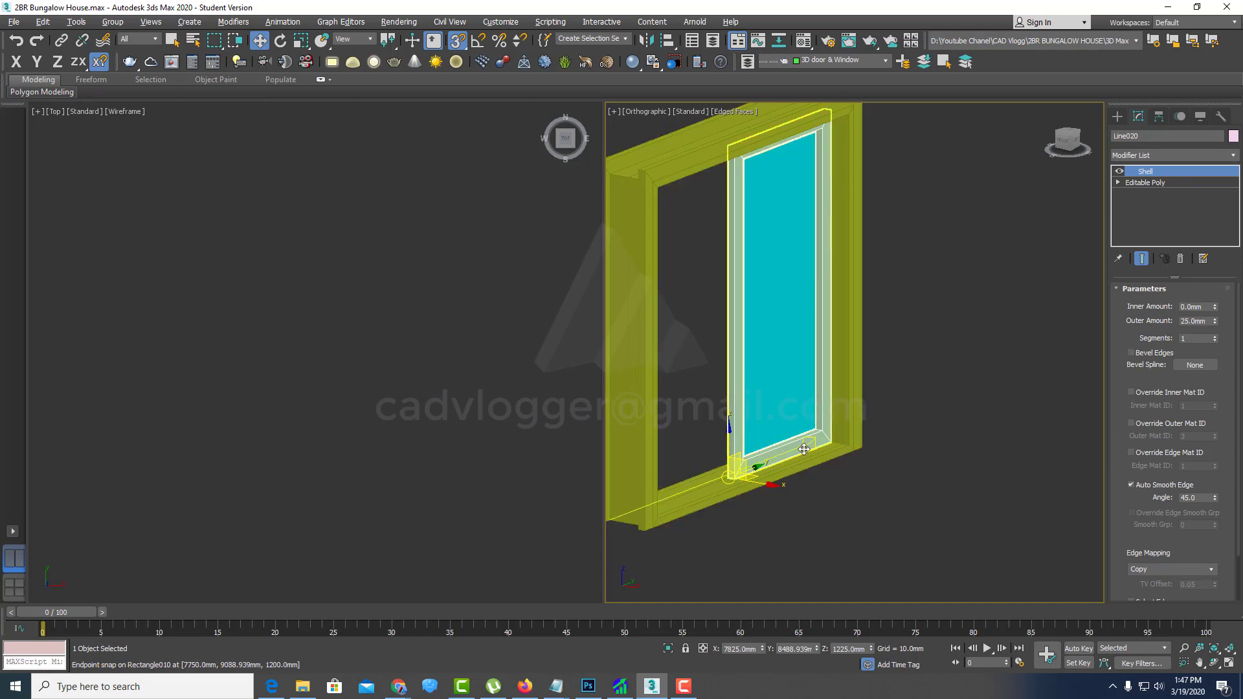
mouse_move(870, 453)
middle_mouse_down("alt")
mouse_move(597, 466)
mouse_move(810, 368)
middle_mouse_up("alt")
right_click(811, 369)
mouse_move(833, 507)
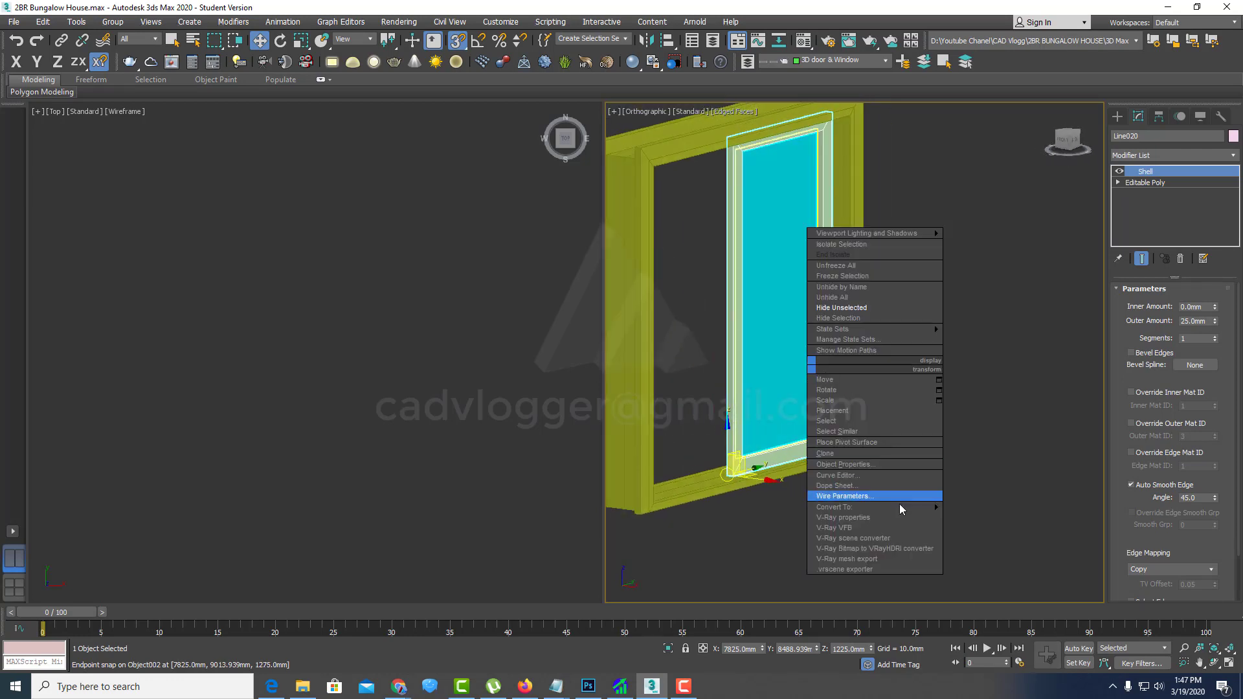
Step: Collapse the shelled sash to an editable poly and select the cyan glass panel
left_click(965, 521)
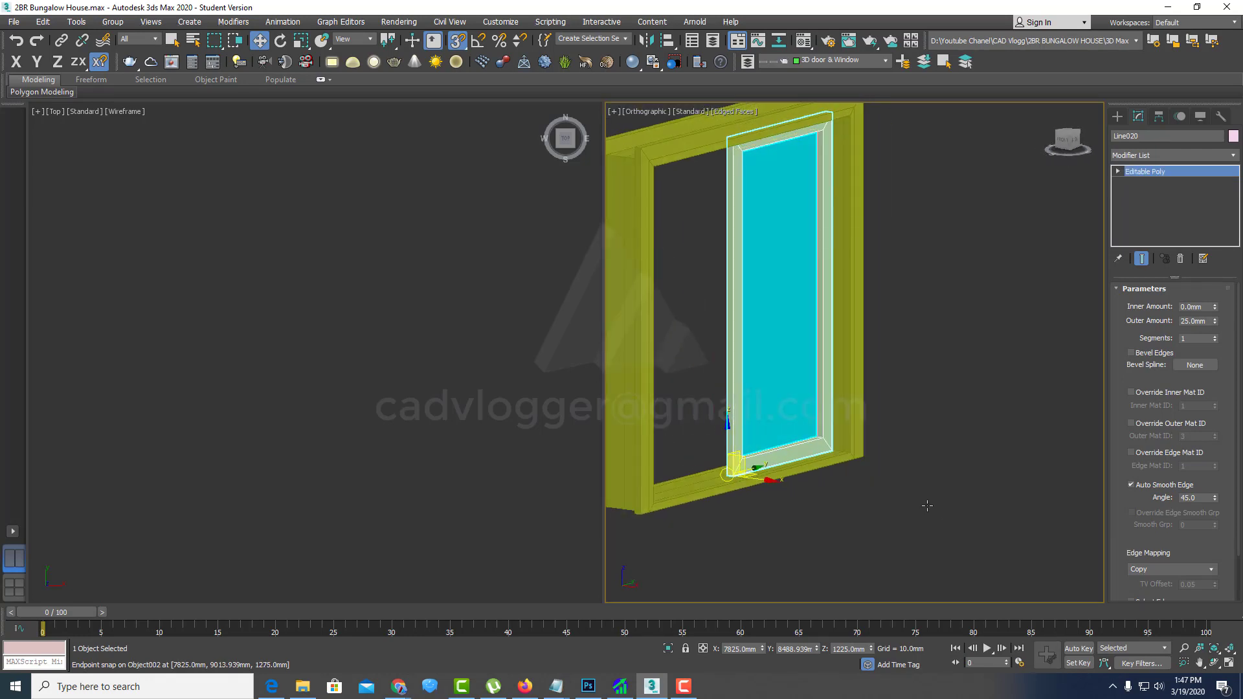
scroll(838, 412, "up", 3)
left_click(838, 412)
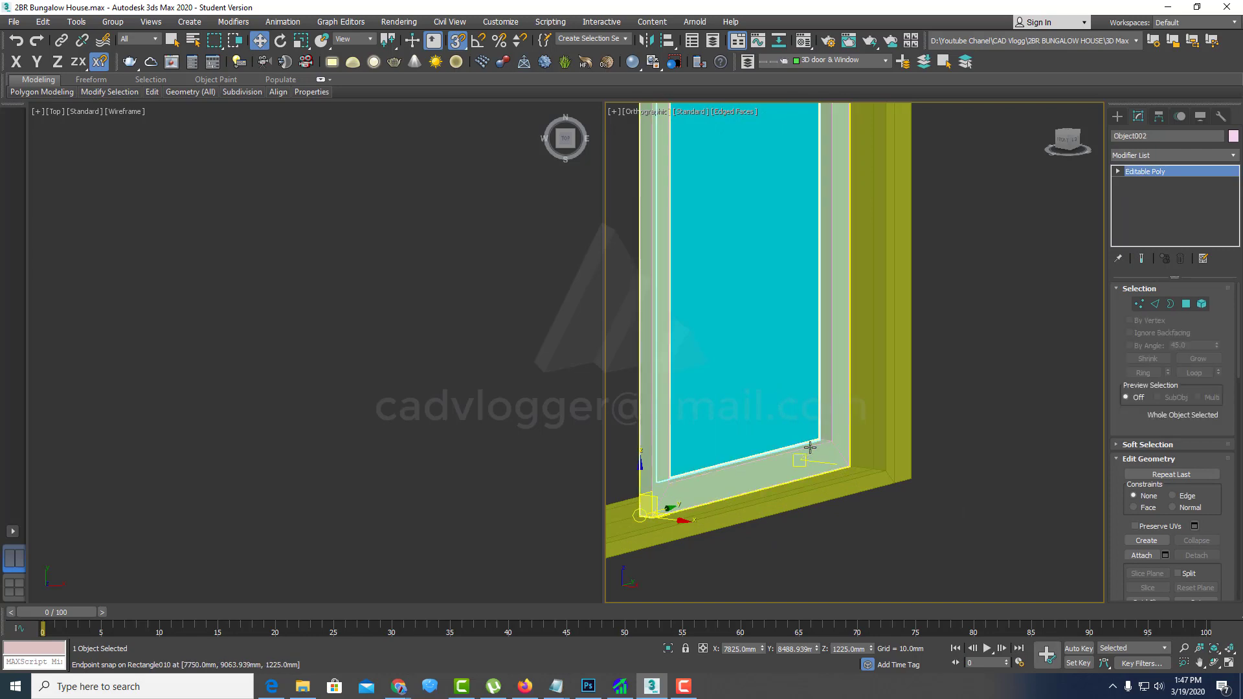
scroll(822, 440, "up", 2)
left_click_drag(847, 422, 801, 433)
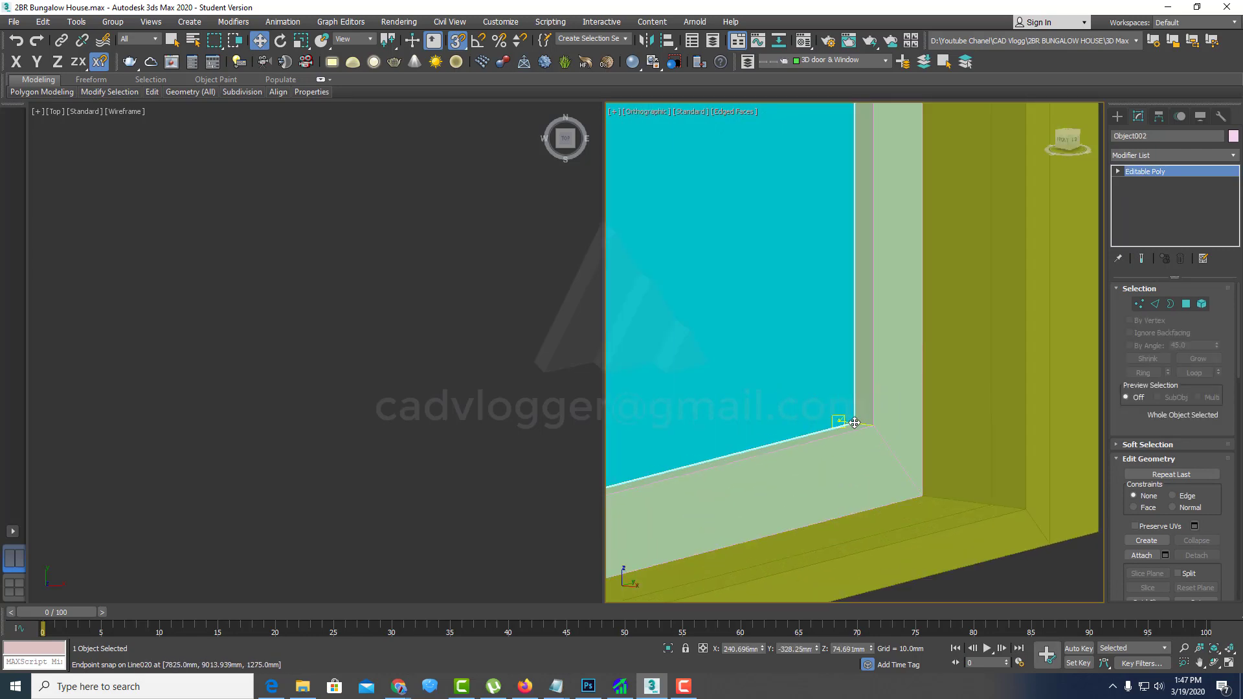
scroll(802, 434, "down", 2)
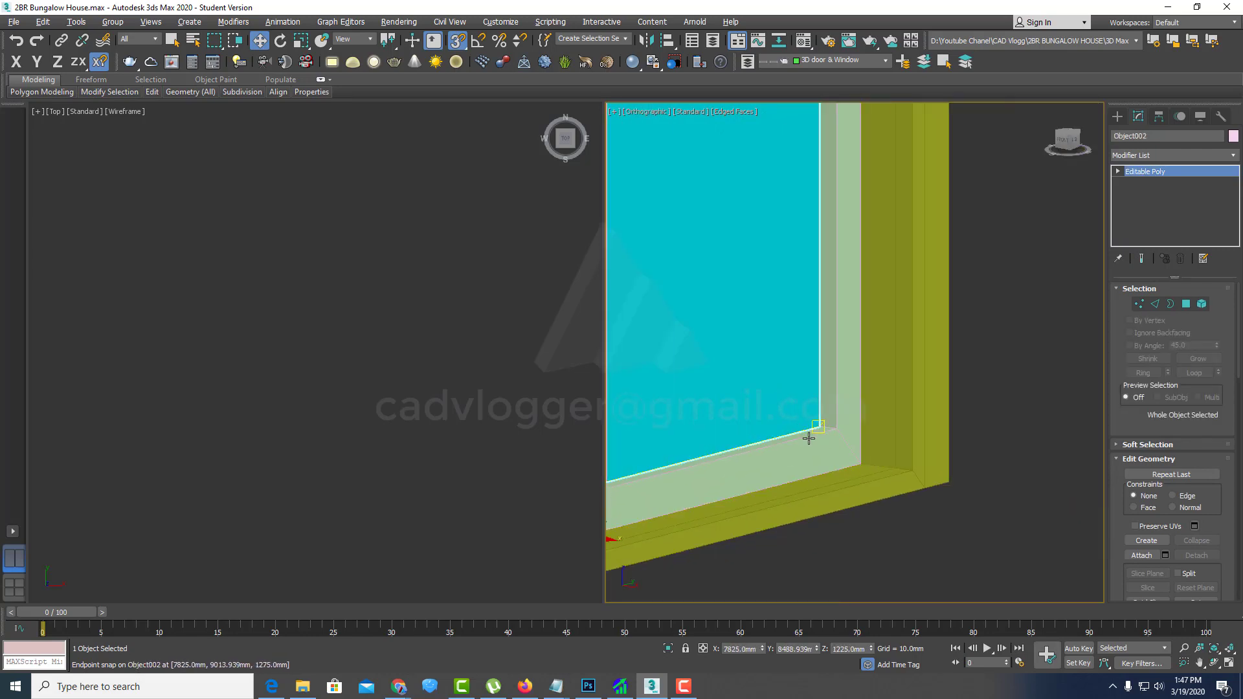
scroll(808, 435, "down", 3)
scroll(812, 433, "down", 2)
scroll(813, 433, "up", 1)
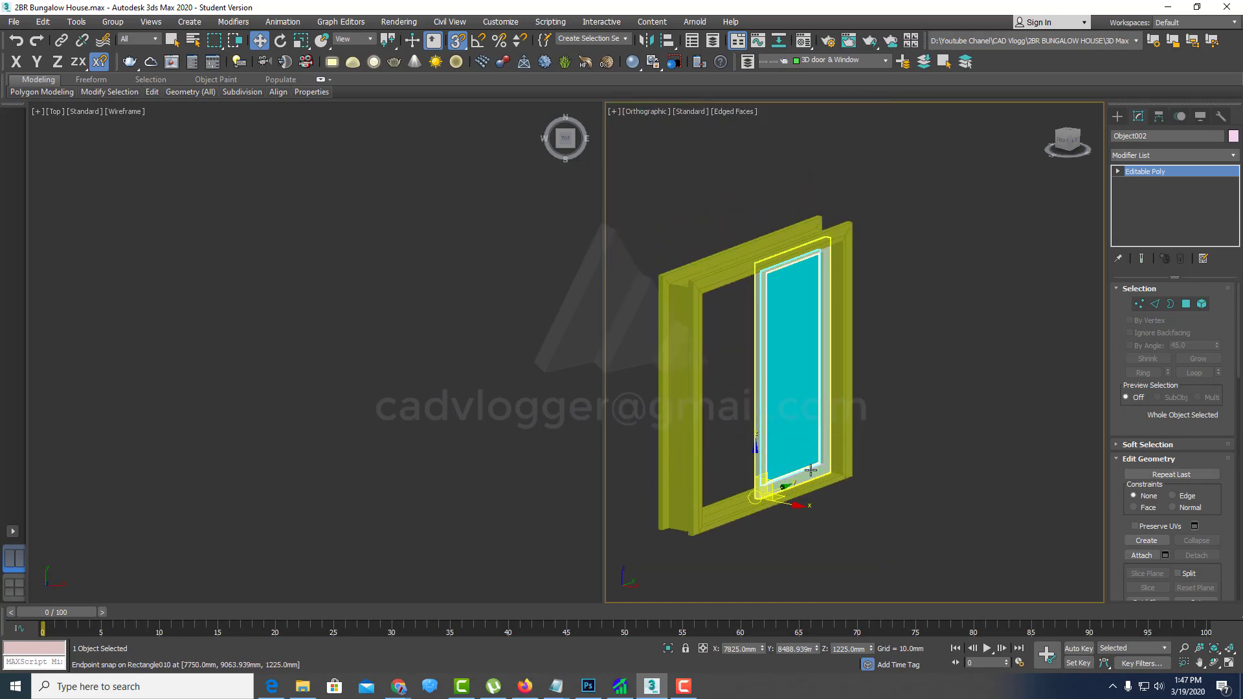
scroll(828, 440, "up", 1)
scroll(858, 452, "up", 4)
scroll(864, 455, "up", 2)
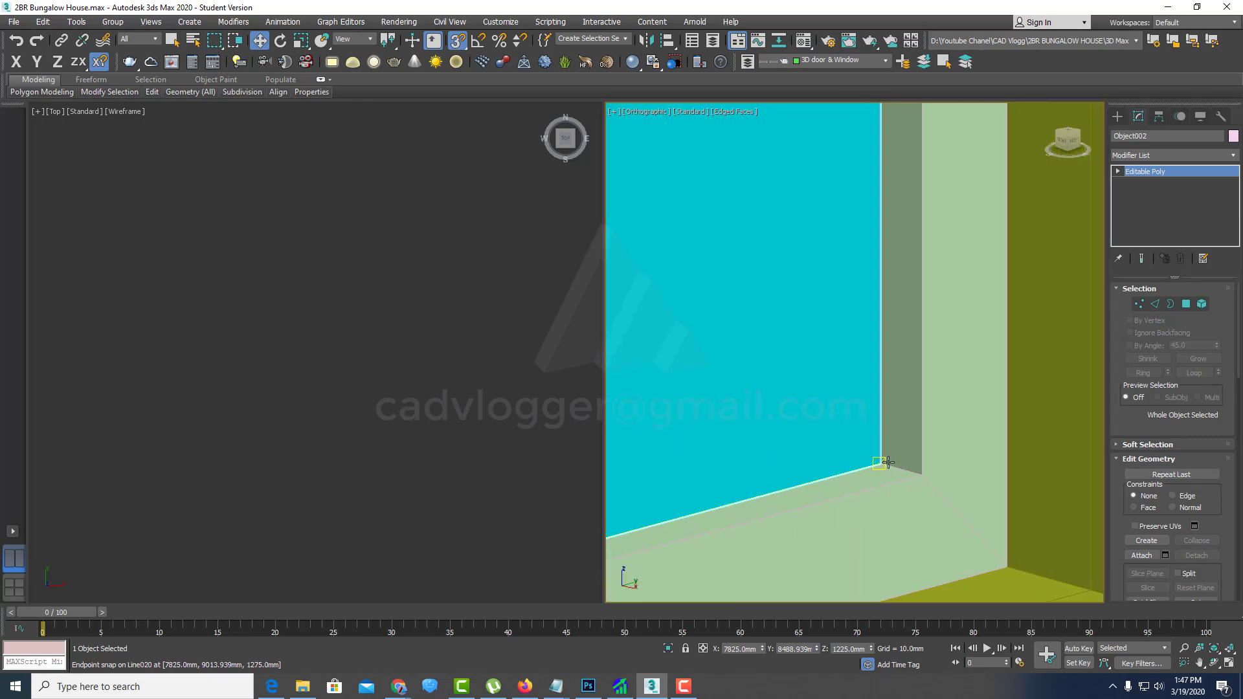
scroll(881, 458, "up", 2)
scroll(893, 458, "up", 1)
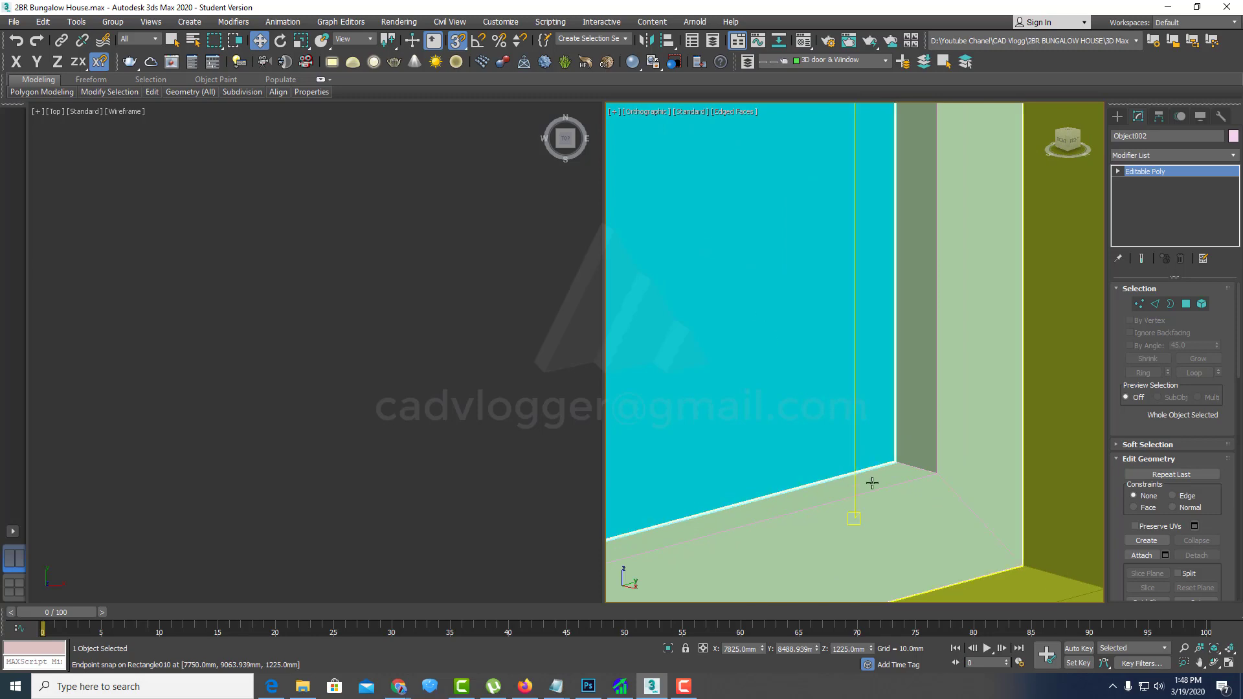
Step: Enable Midpoint snapping and move the glass 12.5 mm onto the sash edge midpoint
right_click(461, 44)
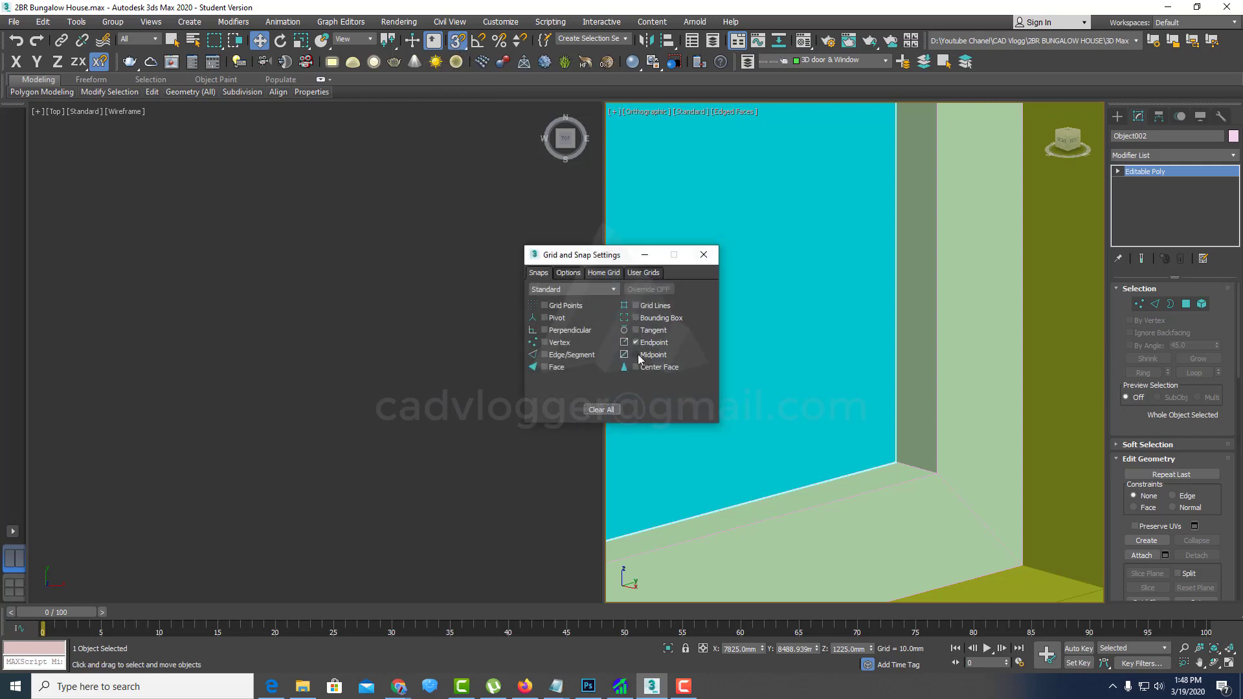
left_click(704, 255)
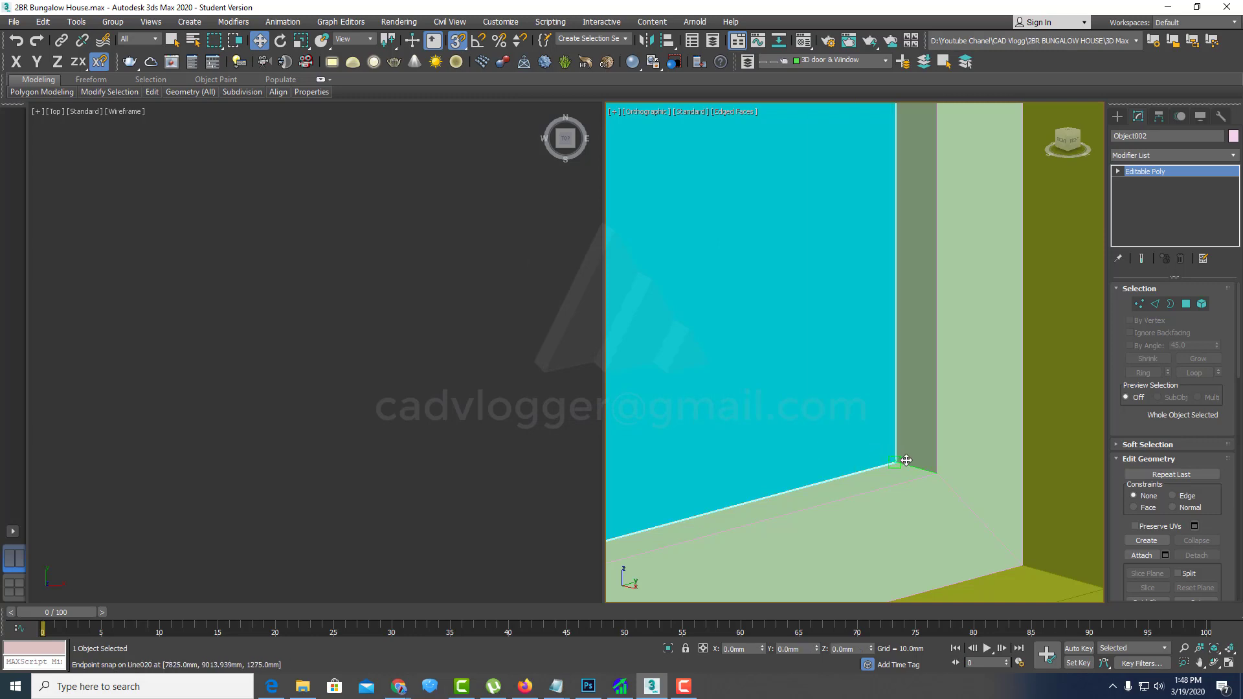
left_click_drag(895, 455, 916, 468)
scroll(917, 468, "down", 5)
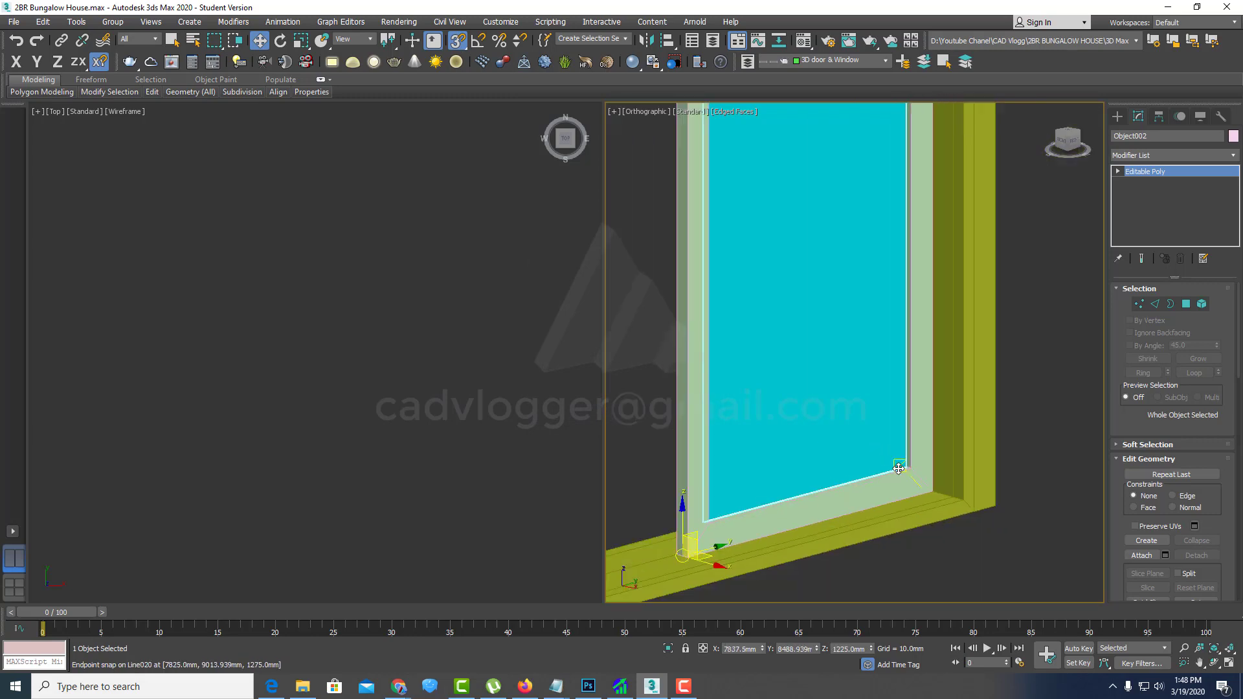
scroll(884, 407, "down", 4)
scroll(884, 407, "up", 2)
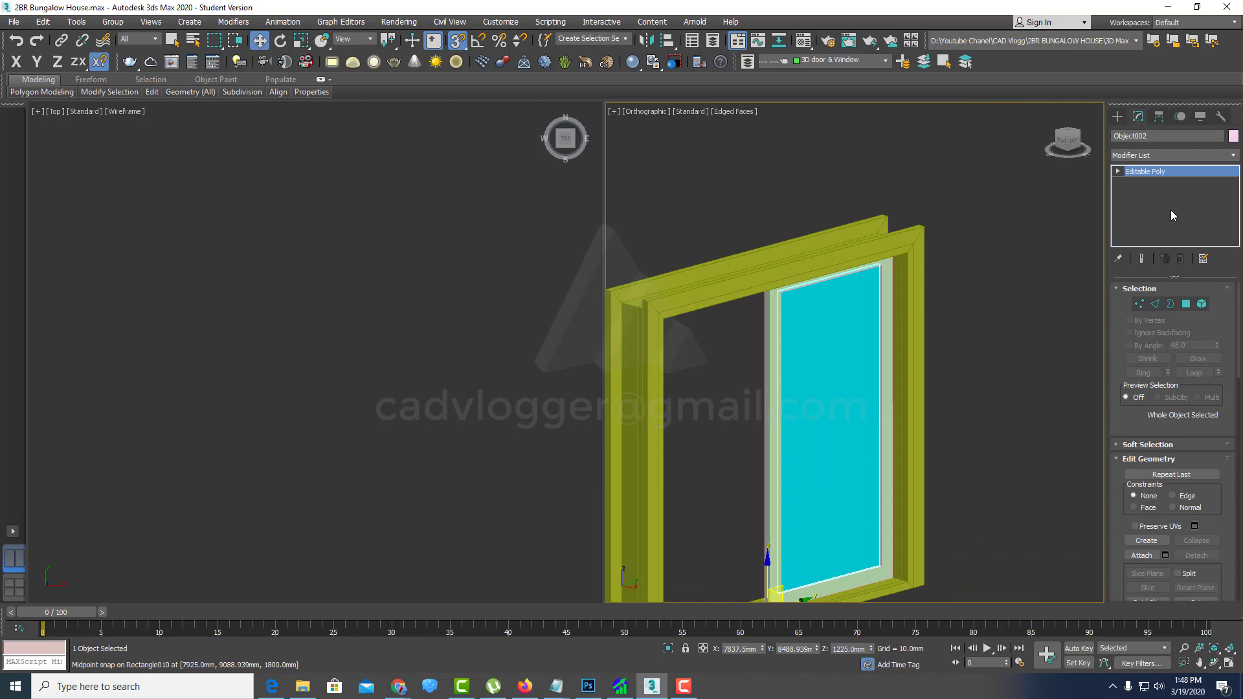
Step: Give the glass panel Object002 a Shell modifier with 2.5 mm inner and outer amounts
left_click(1223, 158)
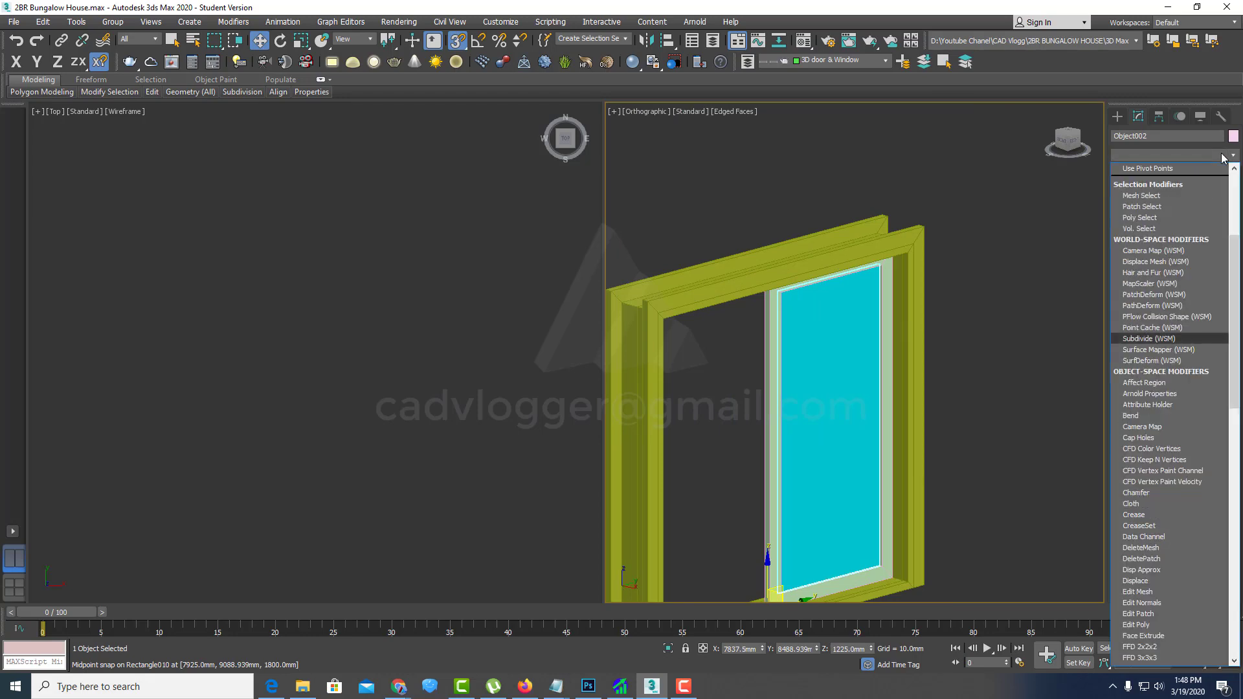
scroll(1223, 157, "down", 5)
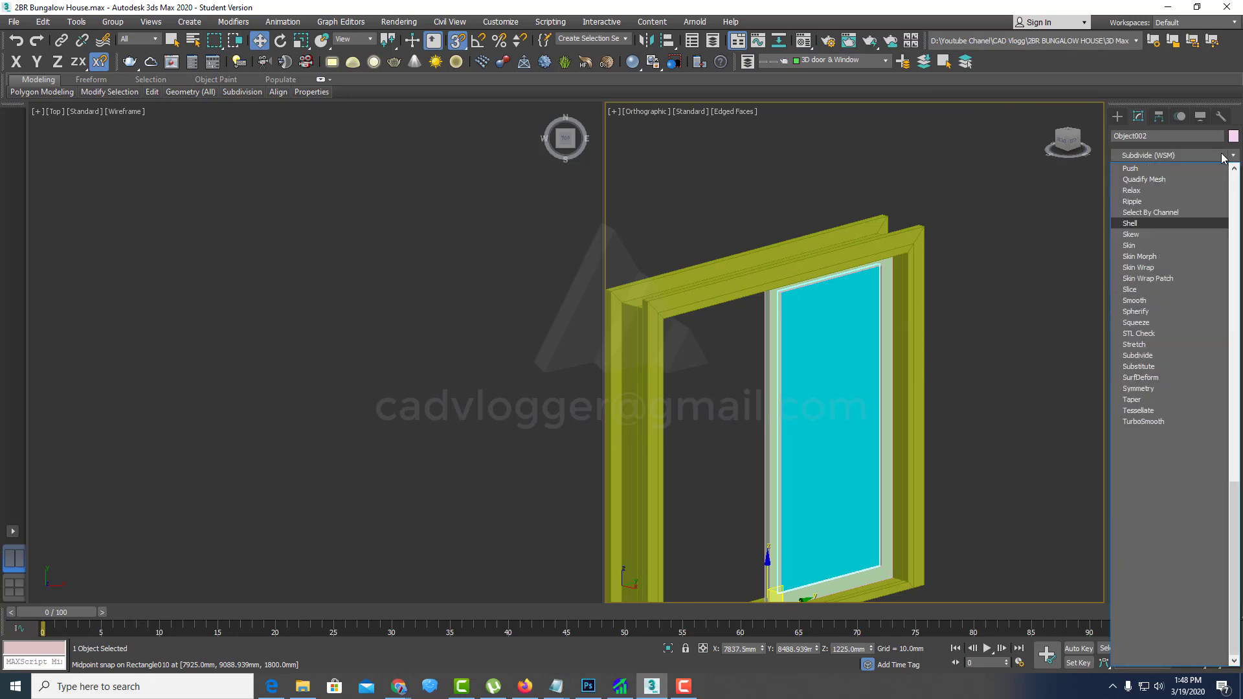
left_click(1152, 224)
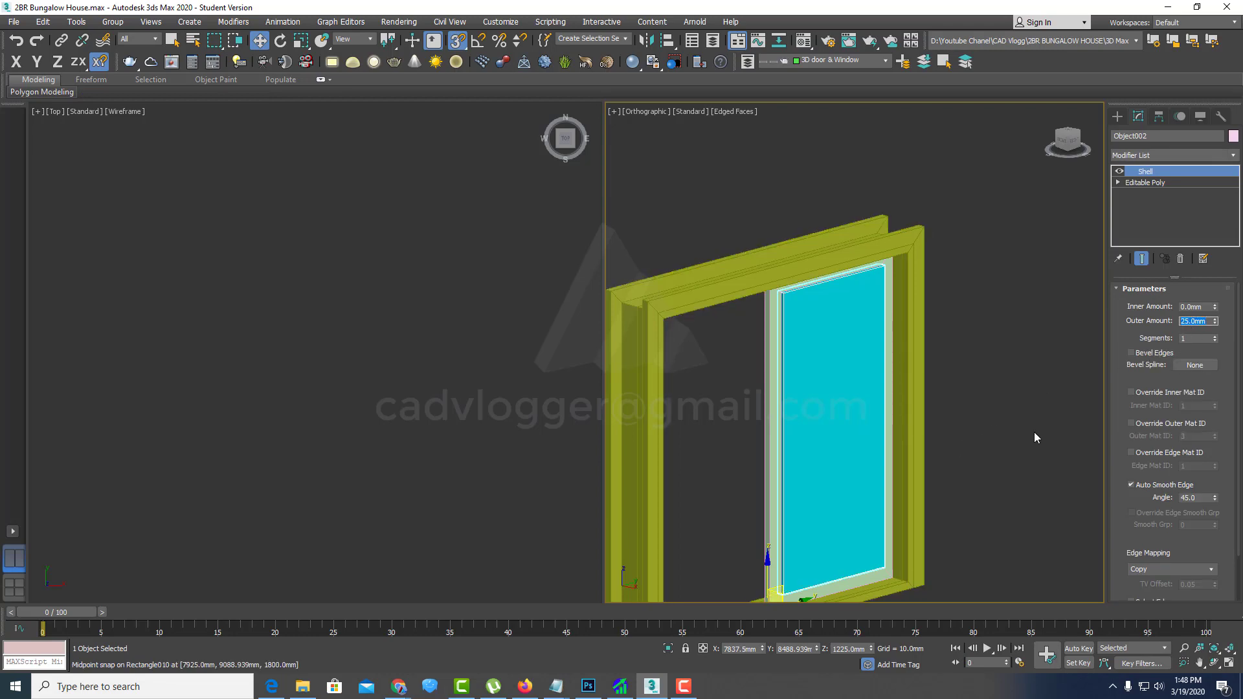
type("2.5")
left_click(1203, 307)
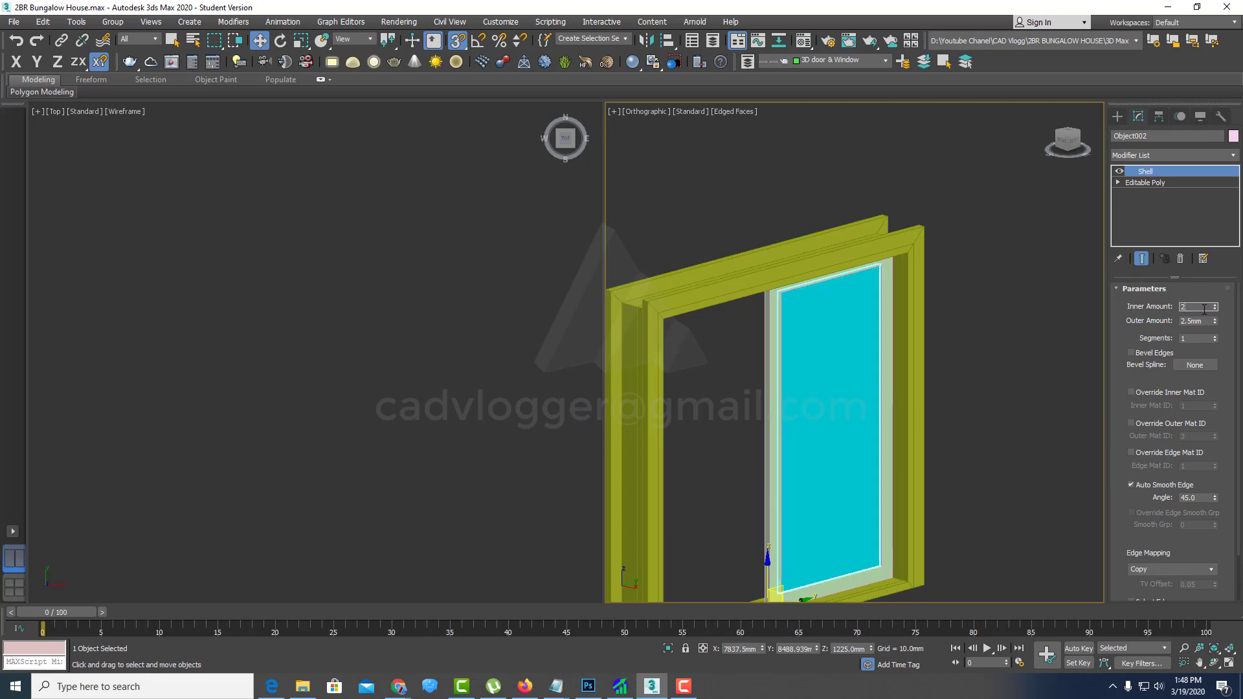
Step: Snap the sash's lower corner against the window frame's inner corner
mouse_move(833, 491)
middle_mouse_down("alt")
mouse_move(809, 479)
mouse_move(882, 446)
mouse_move(850, 444)
middle_mouse_up("alt")
key("F3")
scroll(872, 457, "up", 4)
scroll(850, 444, "down", 2)
key("F3")
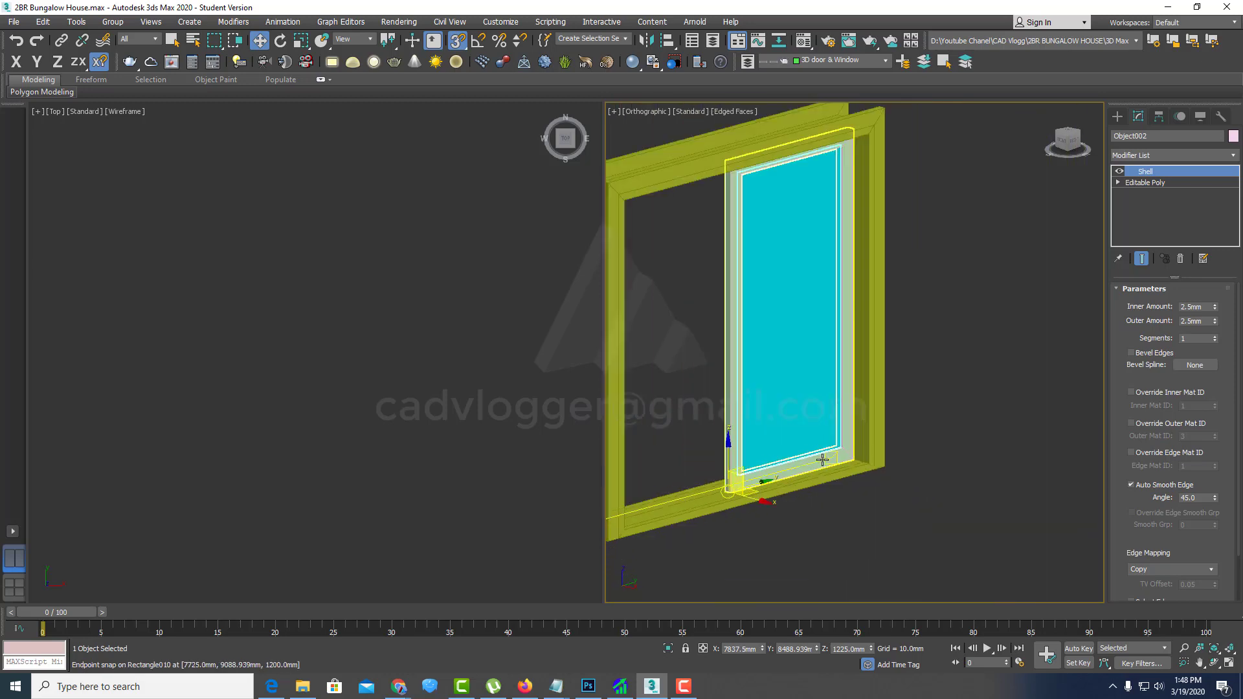
scroll(713, 470, "down", 5)
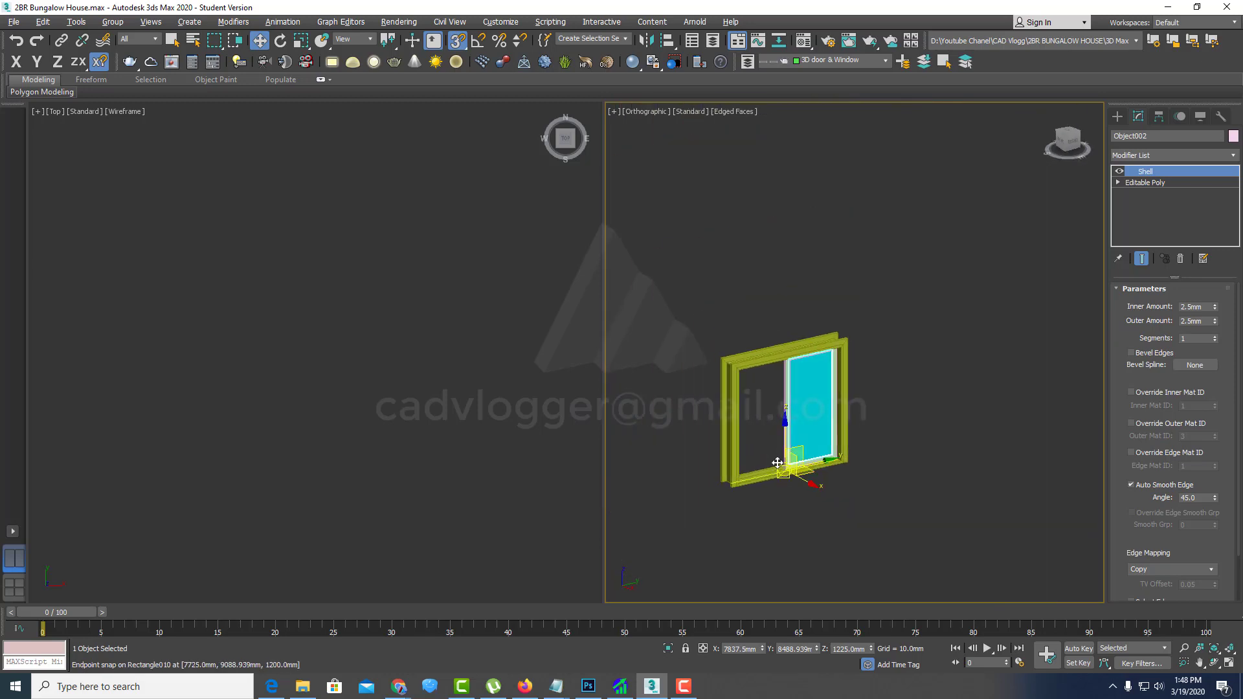
scroll(786, 466, "up", 5)
mouse_move(872, 439)
middle_mouse_down()
mouse_move(887, 422)
mouse_move(824, 441)
middle_mouse_up()
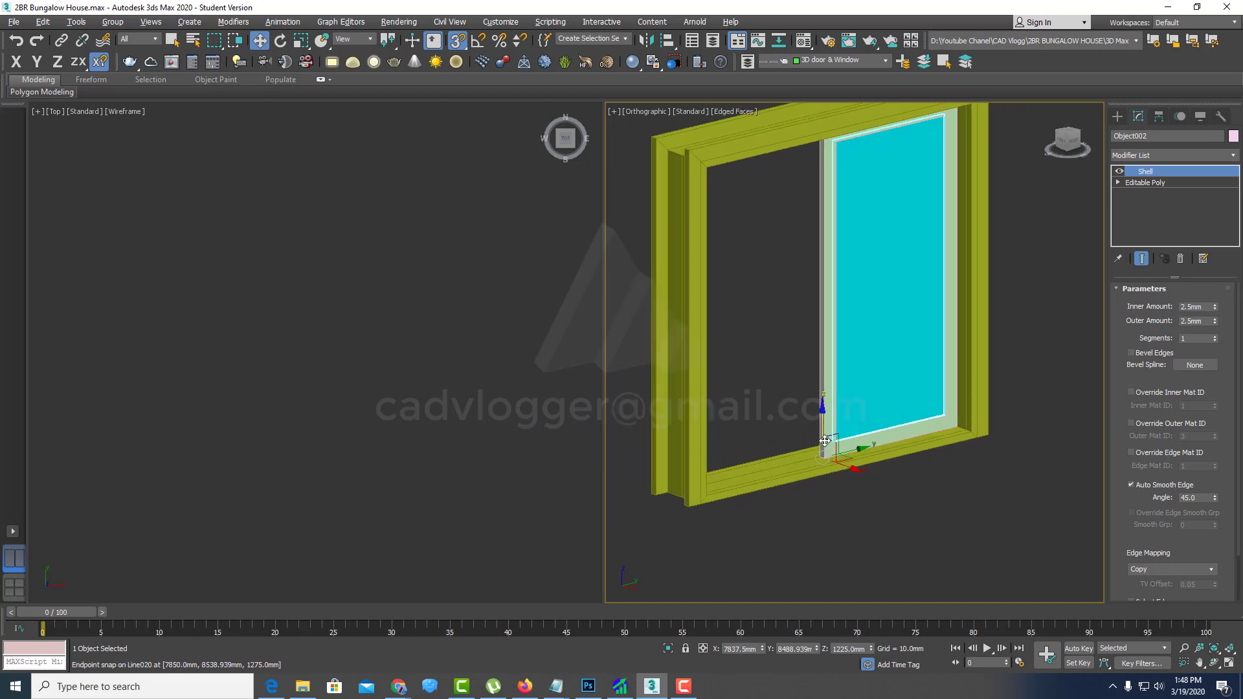
left_click_drag(840, 435, 940, 416)
scroll(939, 416, "up", 6)
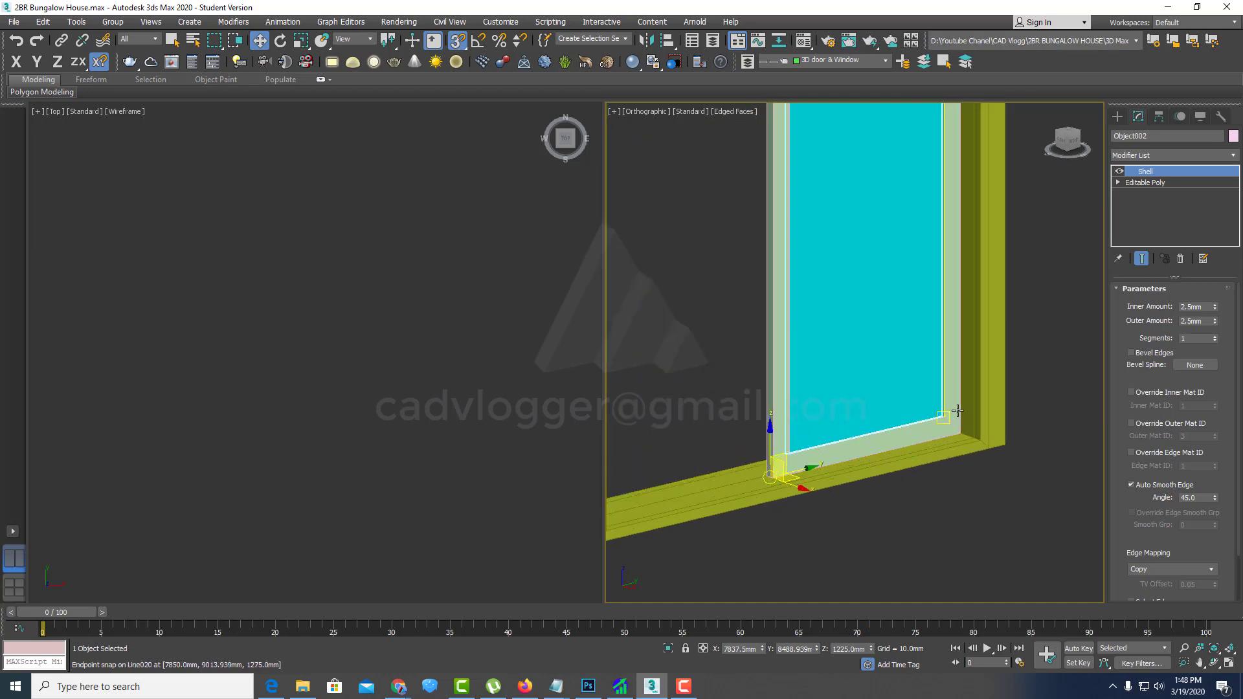
Step: Collapse the Shell modifier so the sash thickness is baked into an Editable Poly
key("ctrl+z")
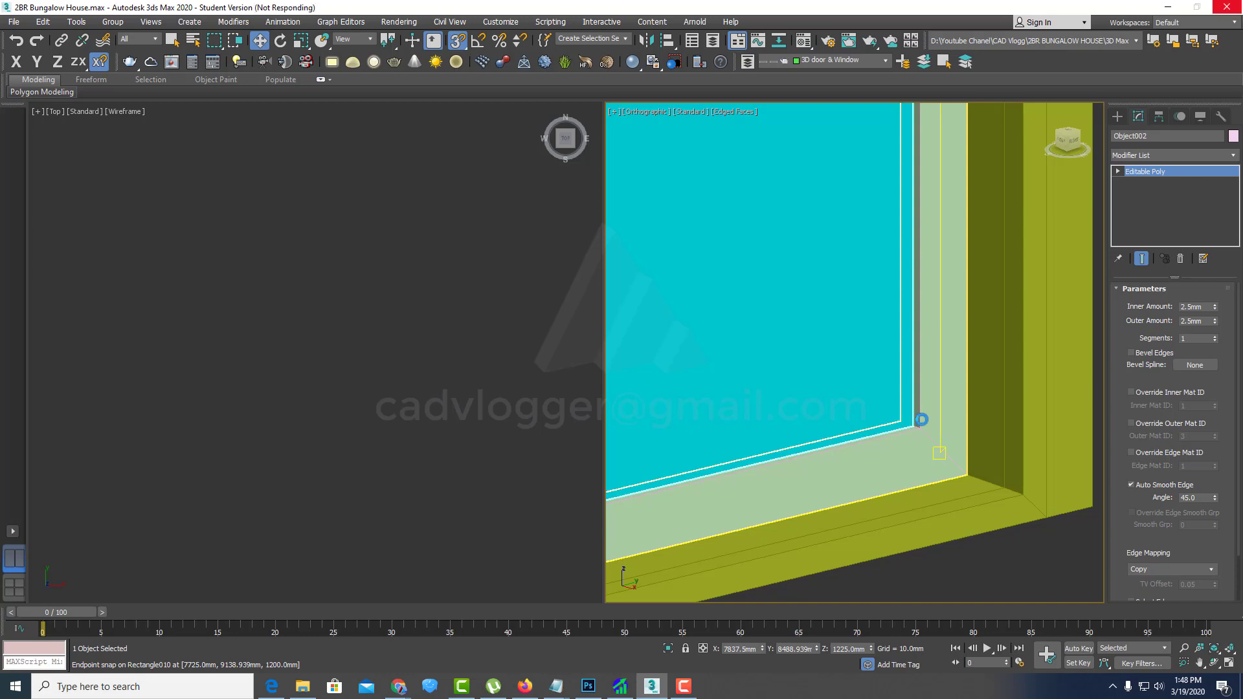
scroll(913, 425, "down", 3)
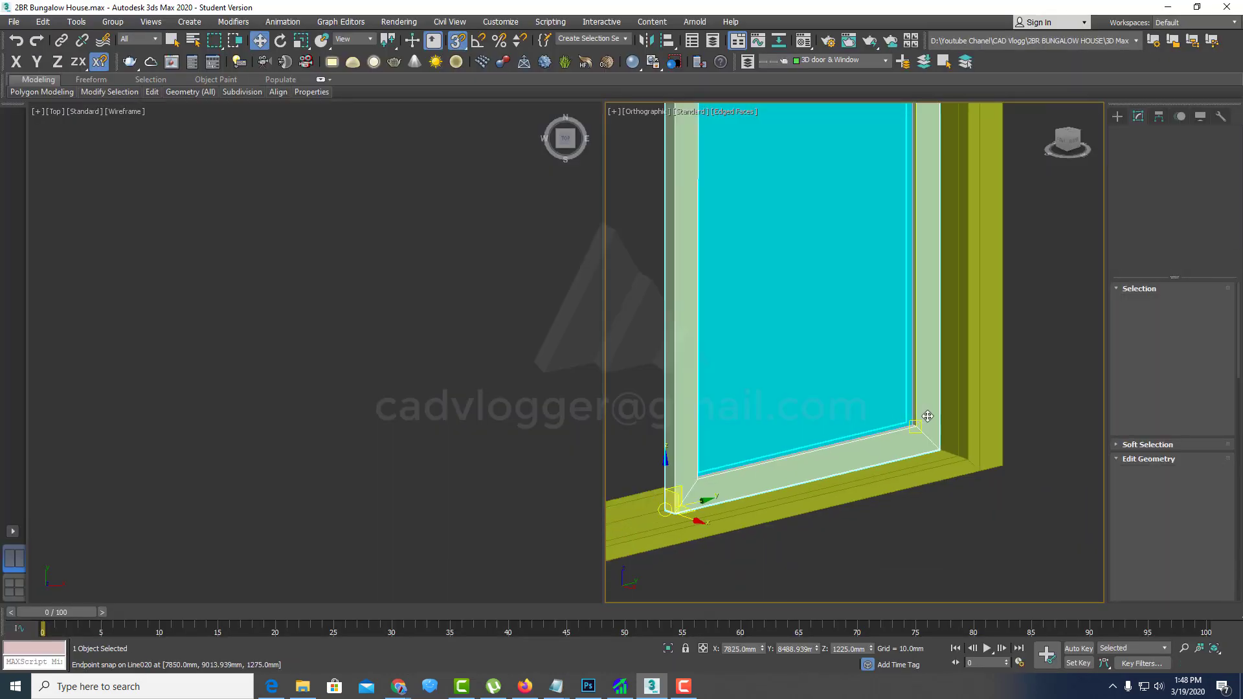
scroll(912, 425, "down", 3)
scroll(912, 425, "down", 2)
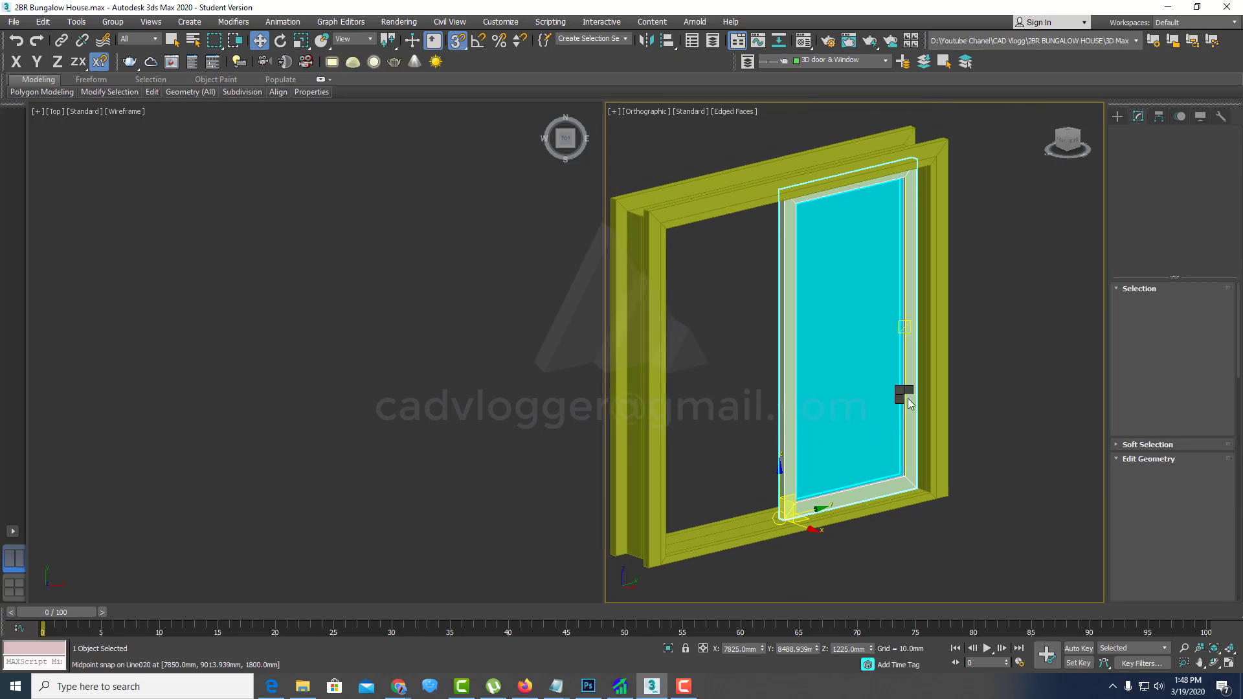
Step: Attach the cyan glass pane to sash Line020, accepting Attach Options with matching material IDs
right_click(902, 399)
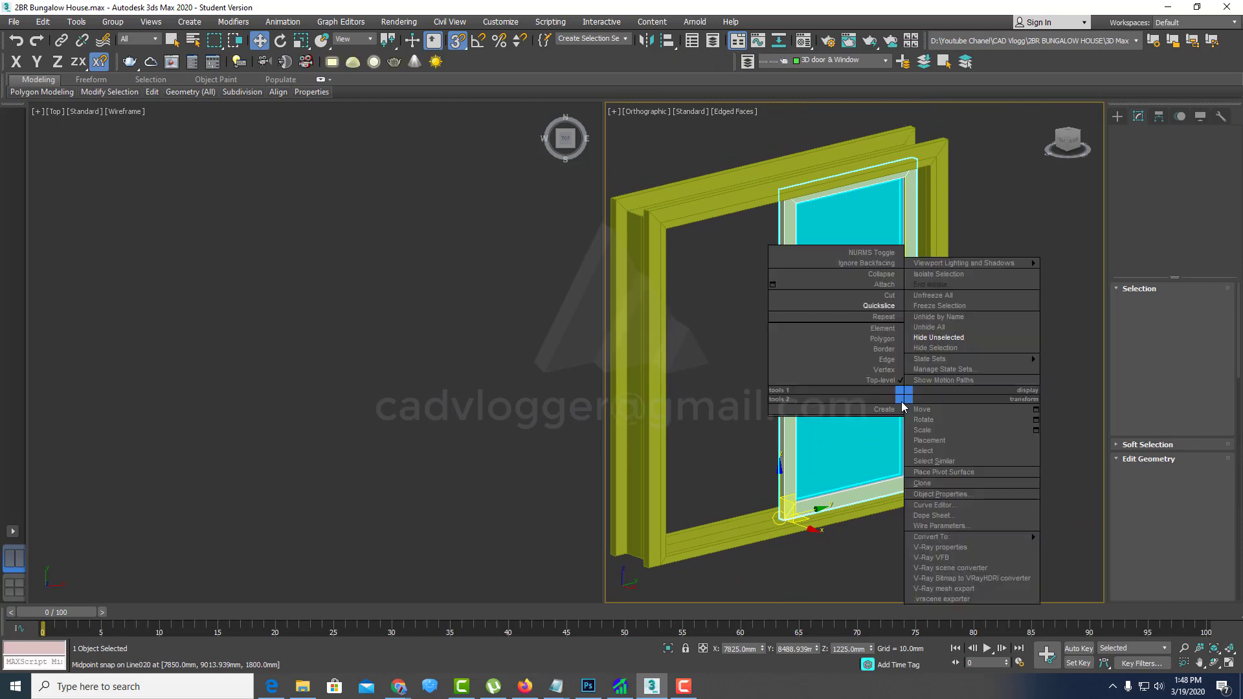
left_click(894, 285)
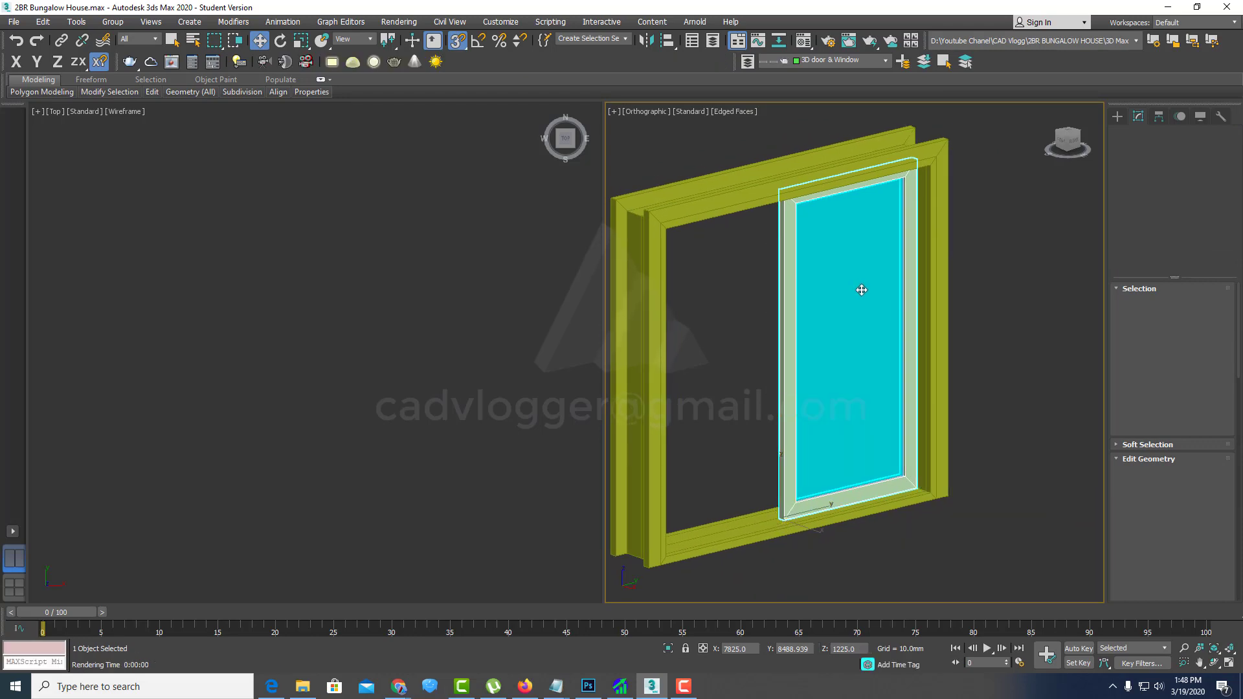
left_click(861, 289)
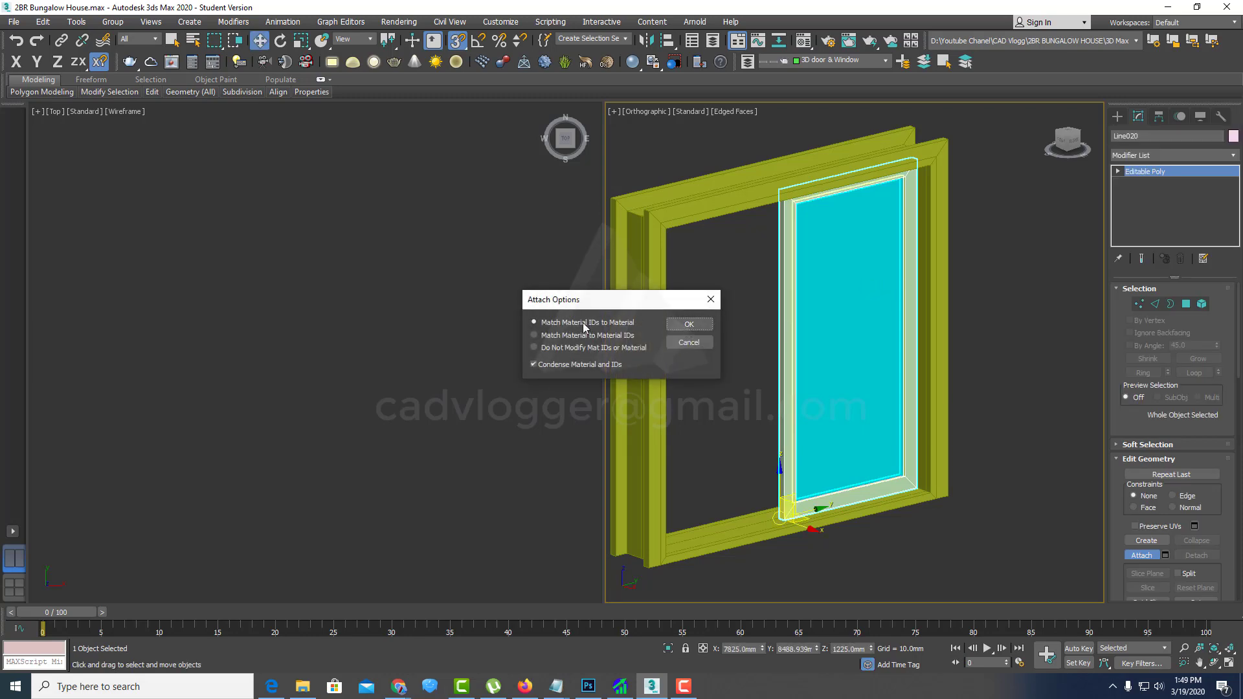
left_click(673, 328)
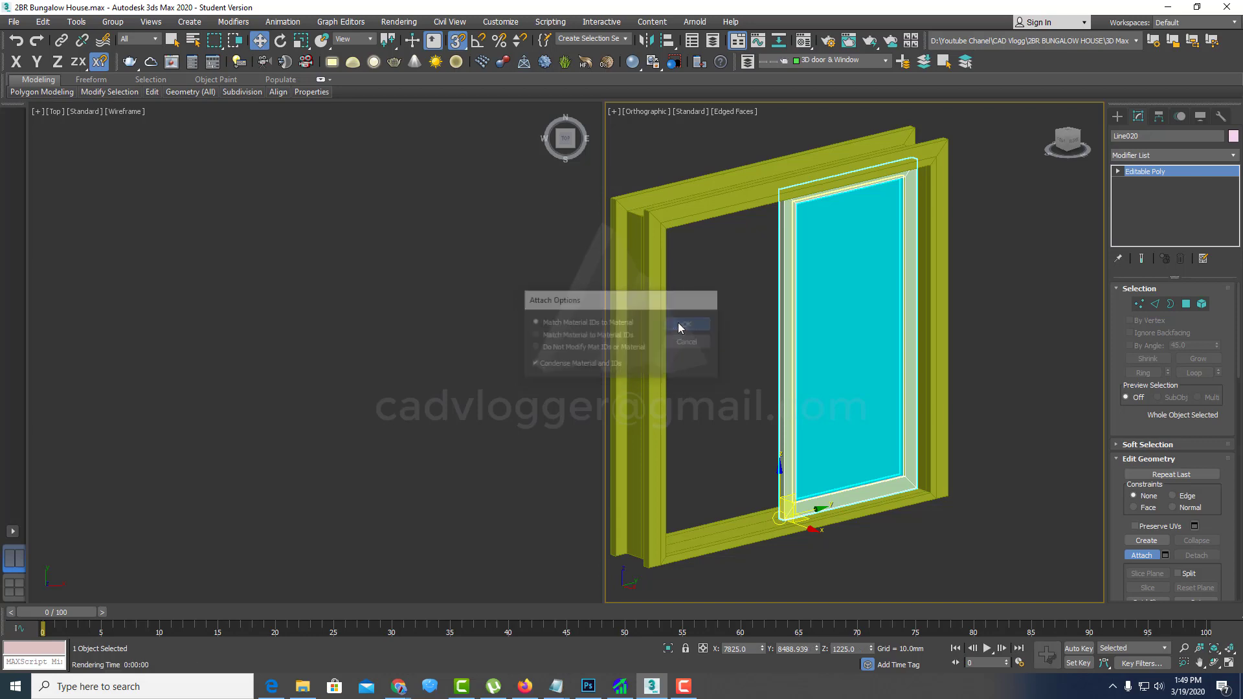
scroll(827, 309, "down", 3)
middle_click_drag(844, 362, 782, 364, "alt")
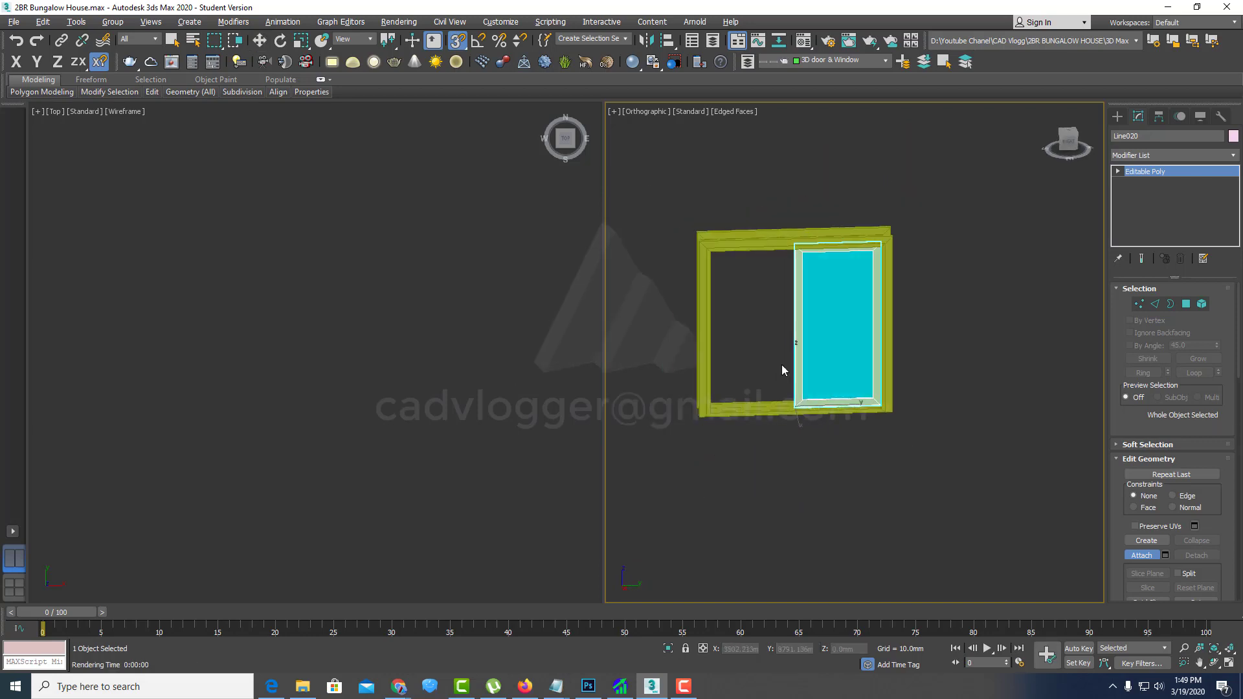
key("w")
scroll(828, 409, "up", 3)
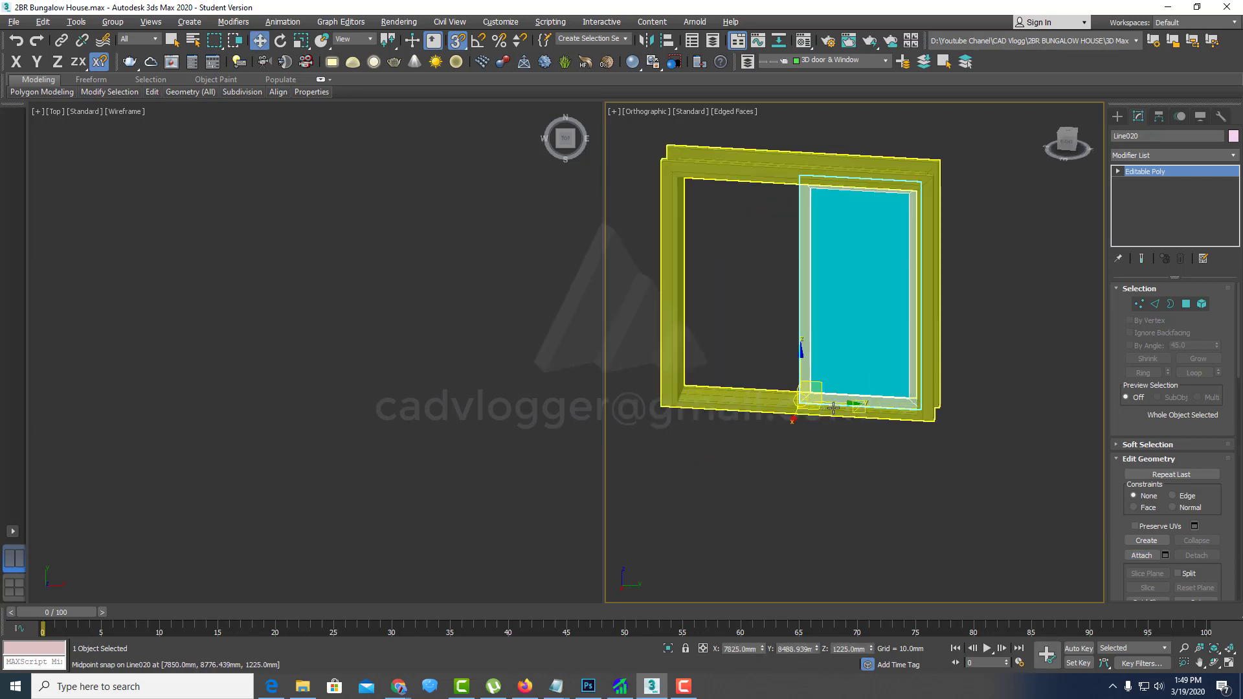
Step: Slide the original sash along Y to position it inside the window frame
key("s")
mouse_move(834, 403)
left_mouse_down()
mouse_move(797, 393)
mouse_move(834, 394)
left_mouse_up()
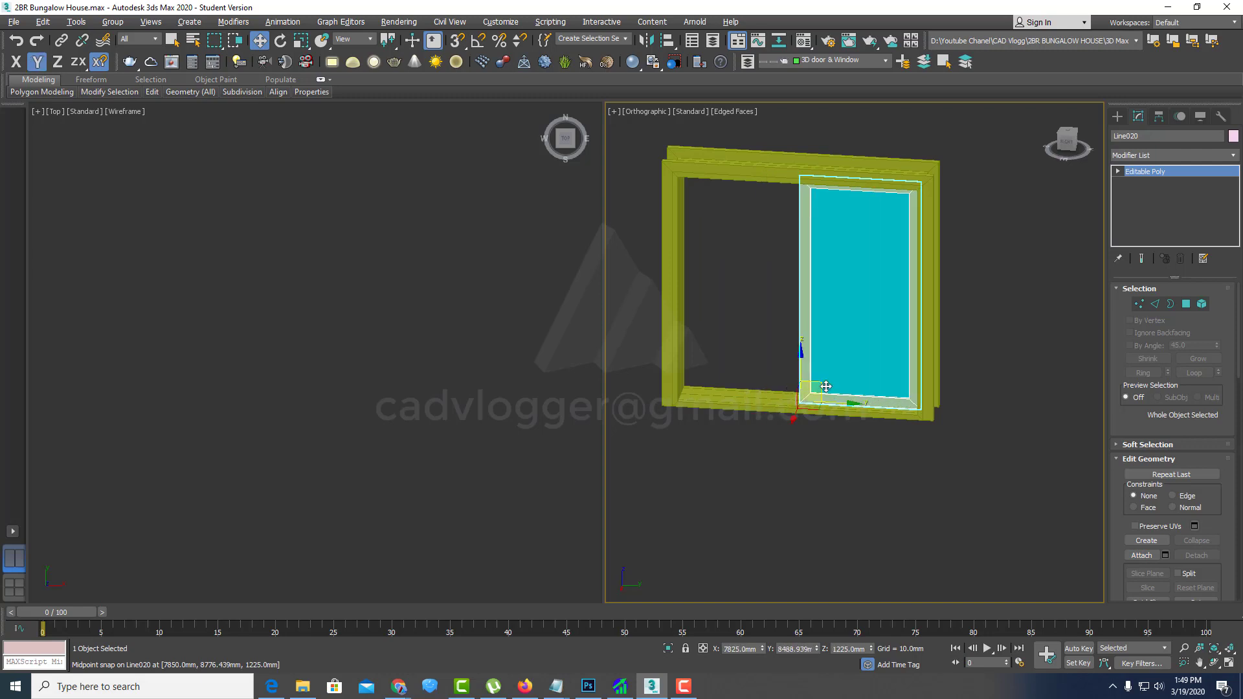
middle_click_drag(835, 394, 862, 394, "alt")
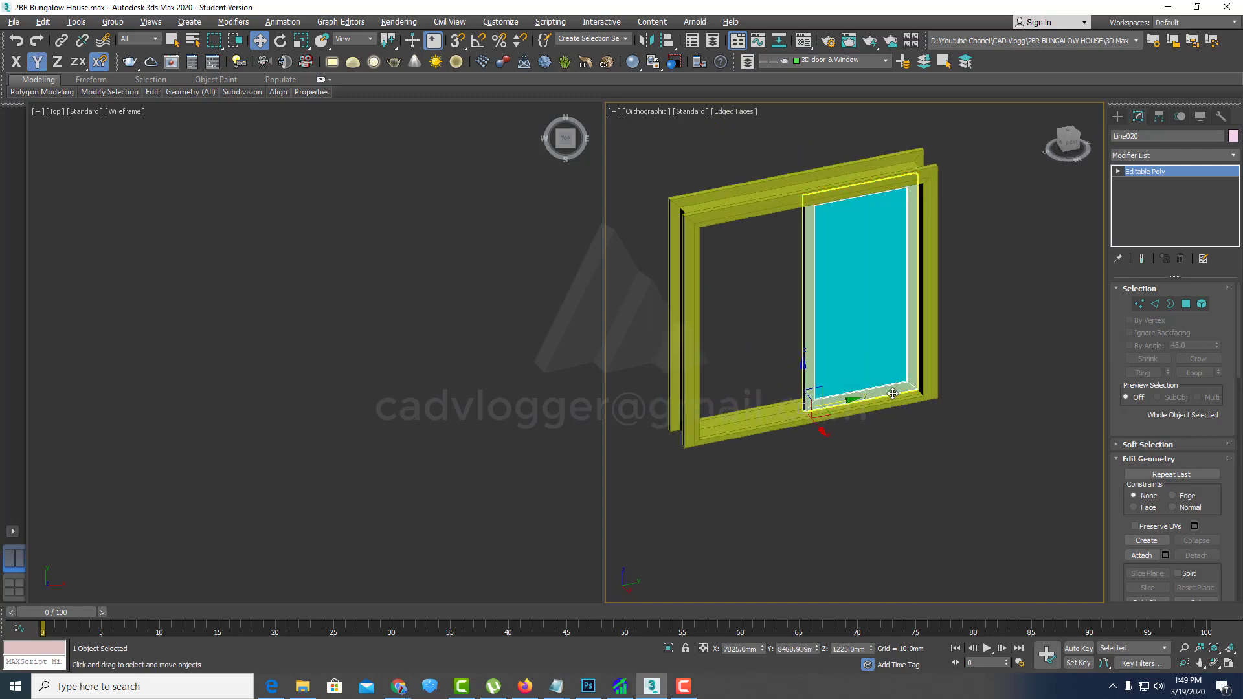
scroll(867, 392, "up", 3)
scroll(883, 386, "up", 2)
scroll(888, 382, "down", 2)
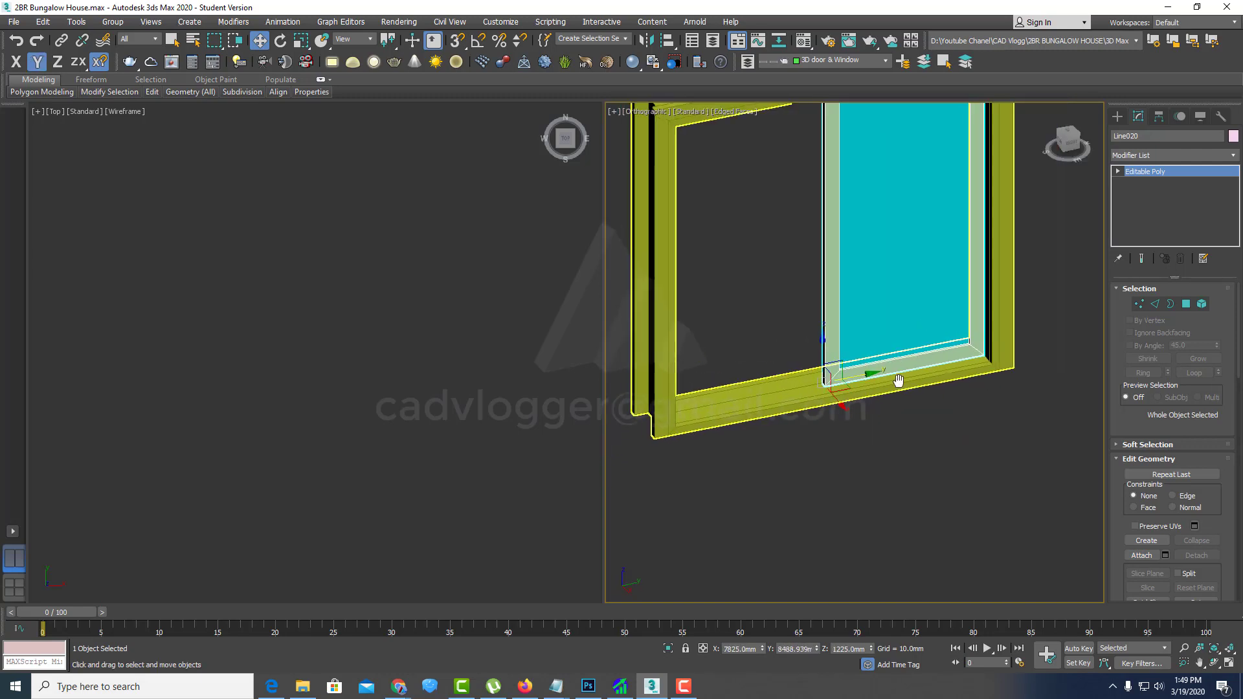
scroll(889, 381, "up", 2)
middle_click_drag(965, 367, 981, 377)
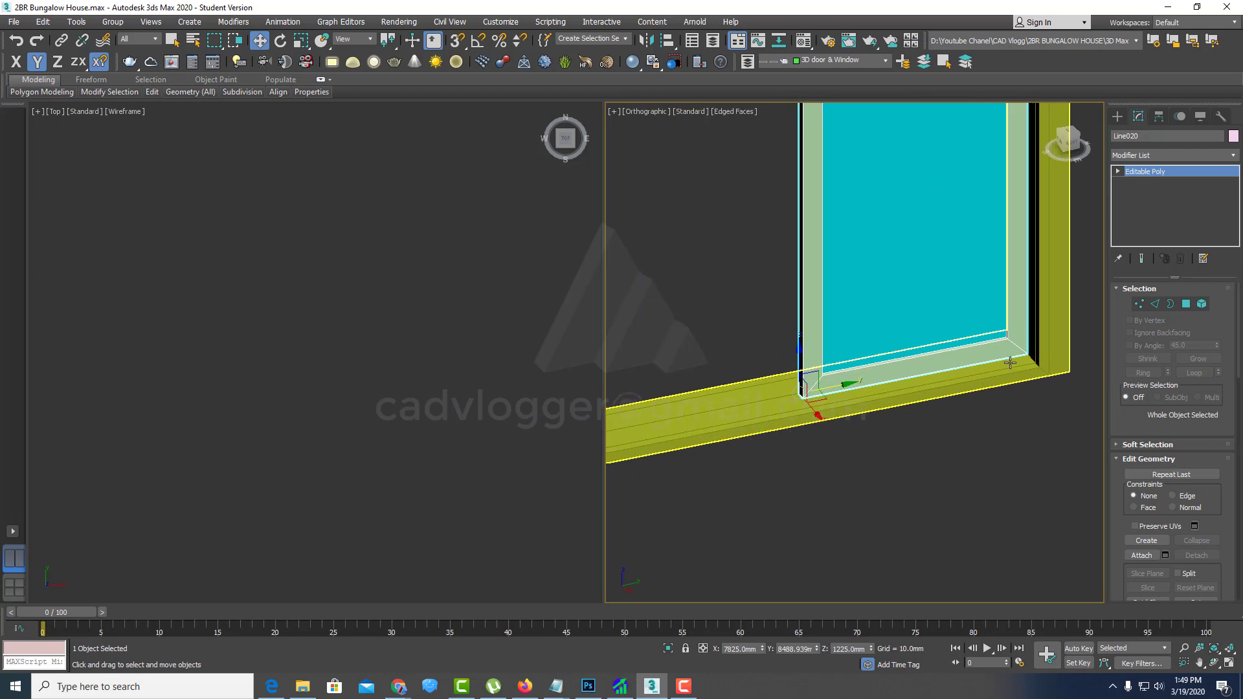
Step: Shift-drag the sash with snaps on to clone an independent Copy, Line021
key("s")
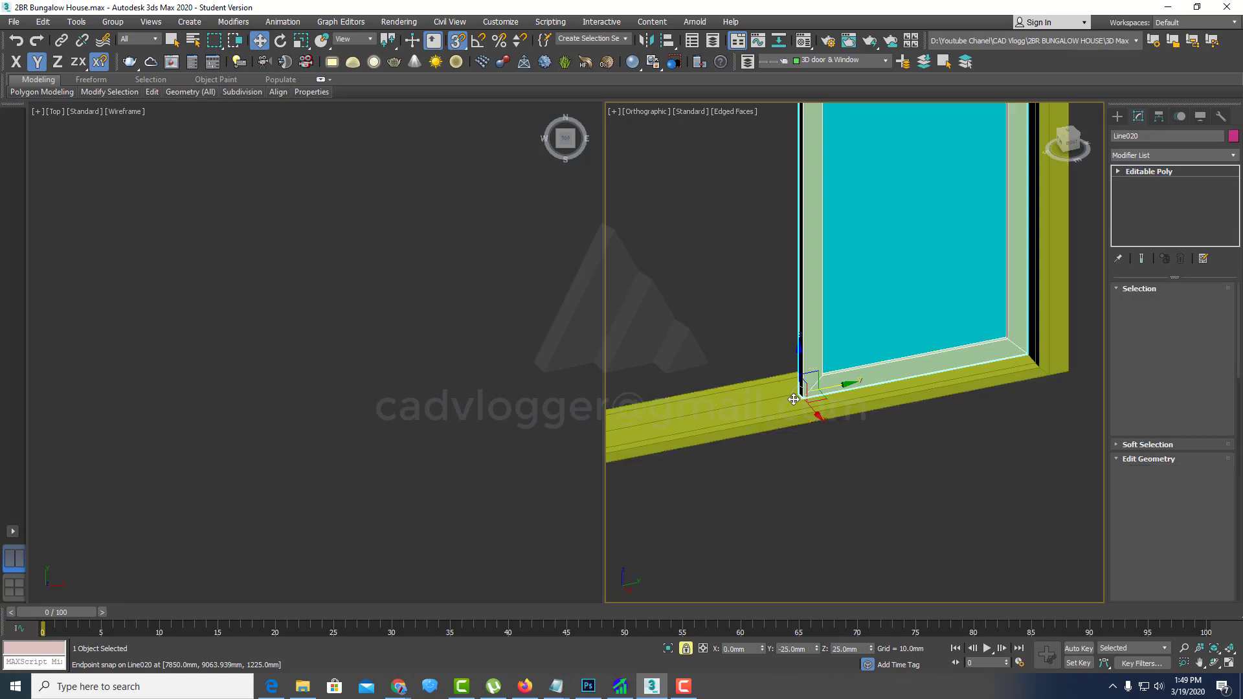
left_click_drag(793, 400, 801, 401, "shift")
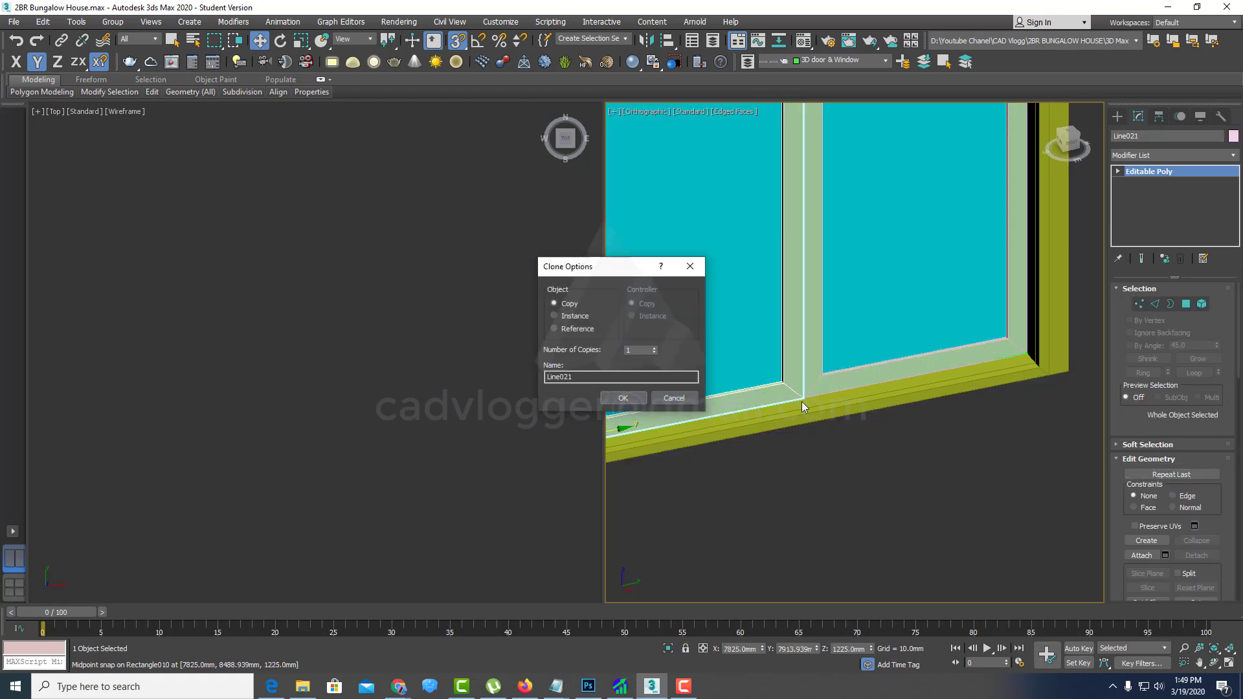
left_click(631, 398)
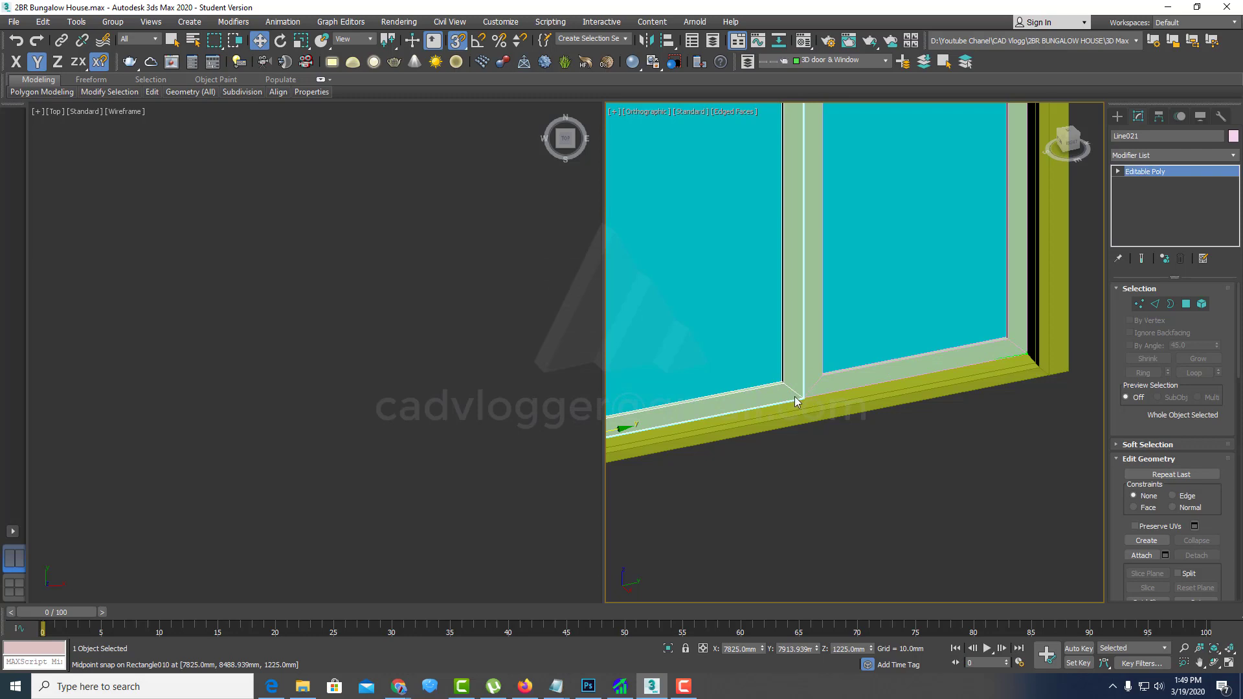
scroll(794, 397, "up", 2)
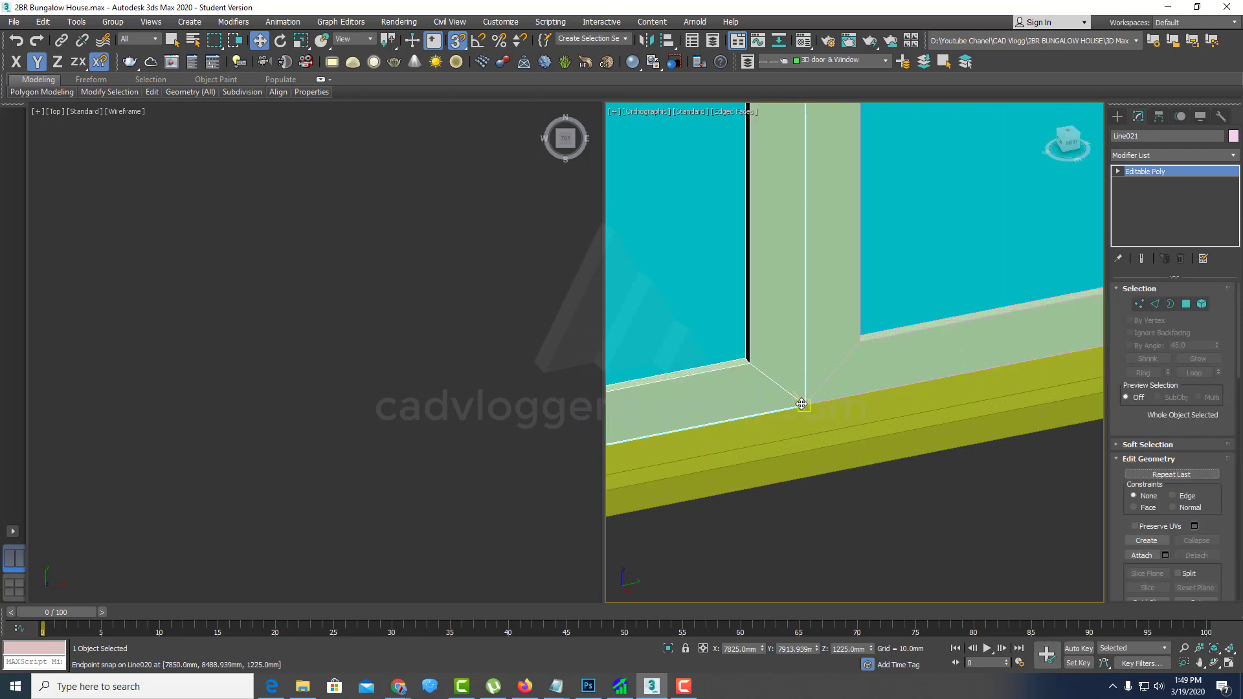
Step: Move Line021 into the frame's left half, offset 25 mm along X
left_click_drag(796, 392, 788, 384)
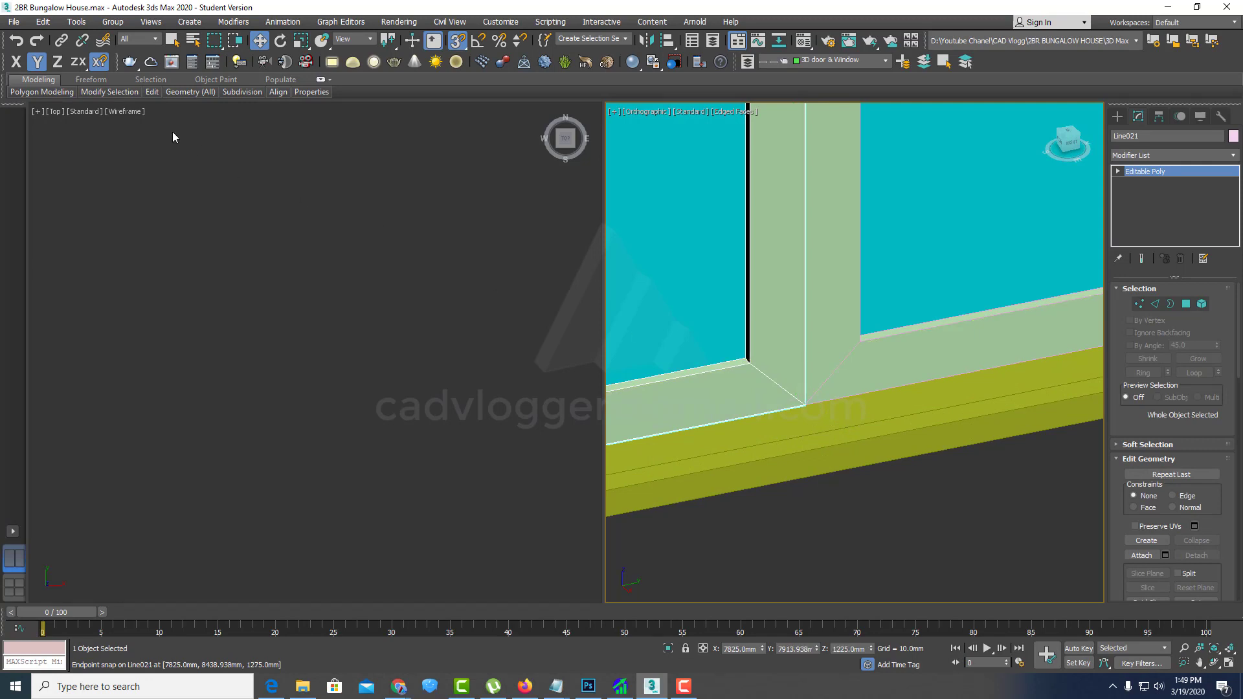
left_click(16, 62)
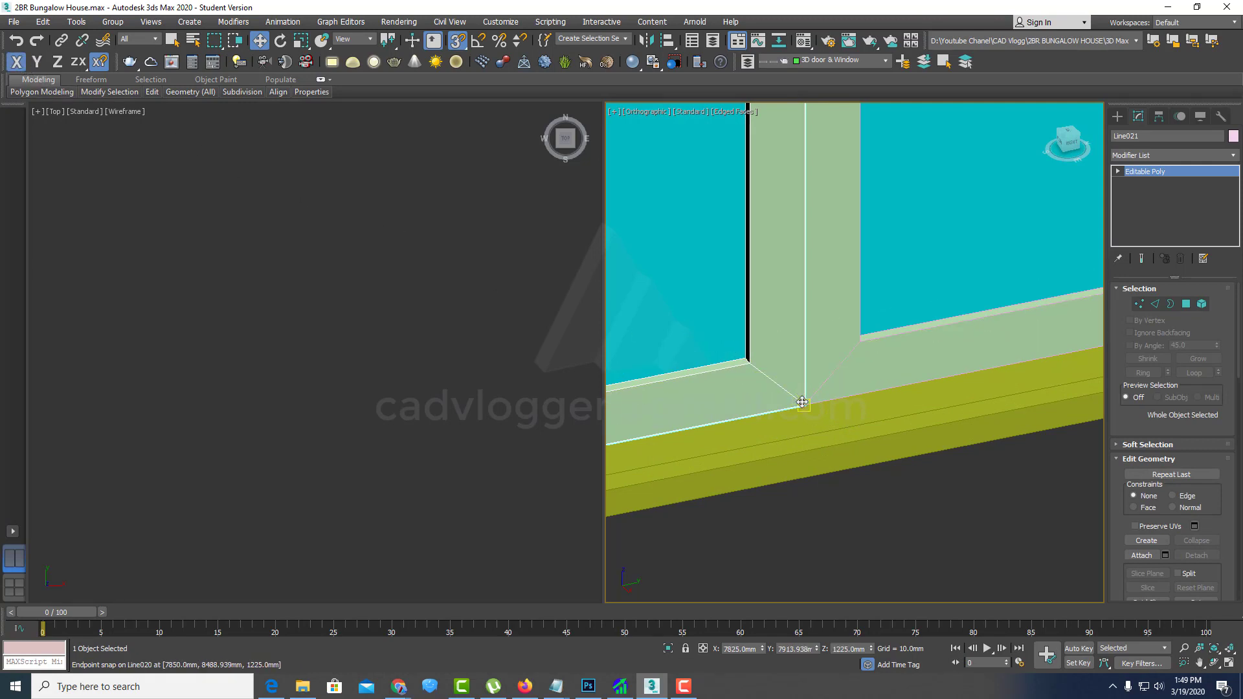
left_click_drag(802, 402, 800, 397)
scroll(803, 396, "down", 5)
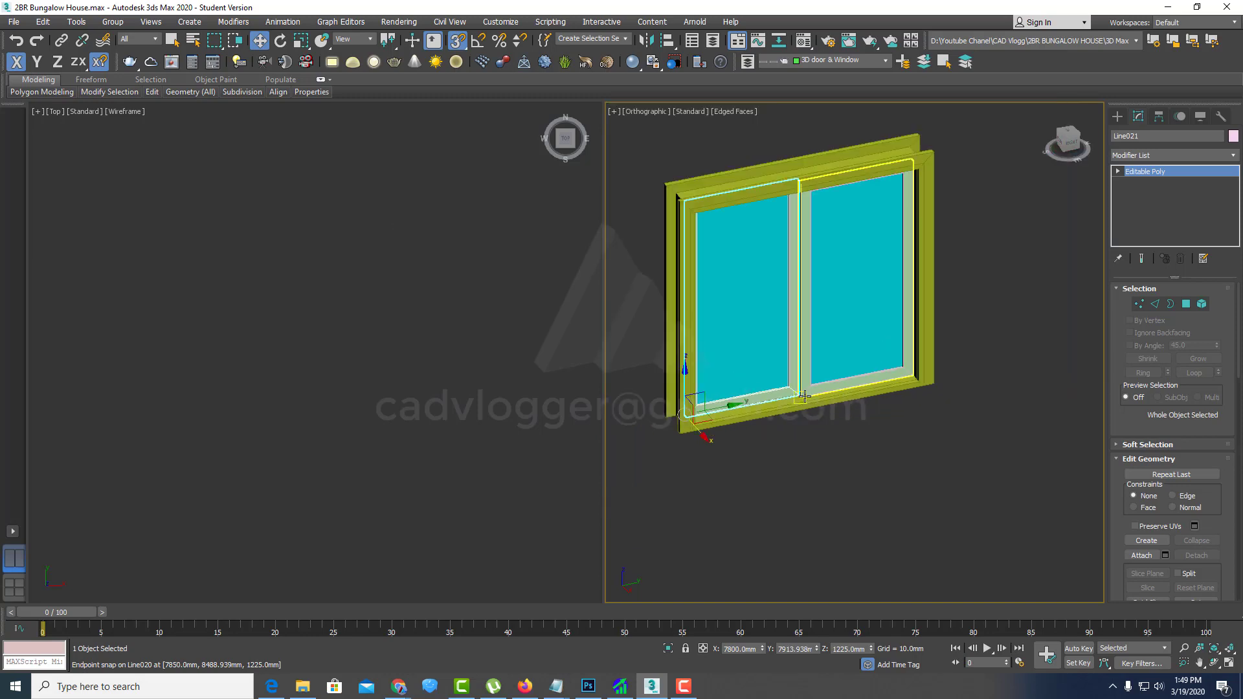
middle_click_drag(803, 397, 813, 386, "alt")
scroll(801, 394, "up", 5)
scroll(801, 395, "down", 4)
scroll(805, 386, "down", 3)
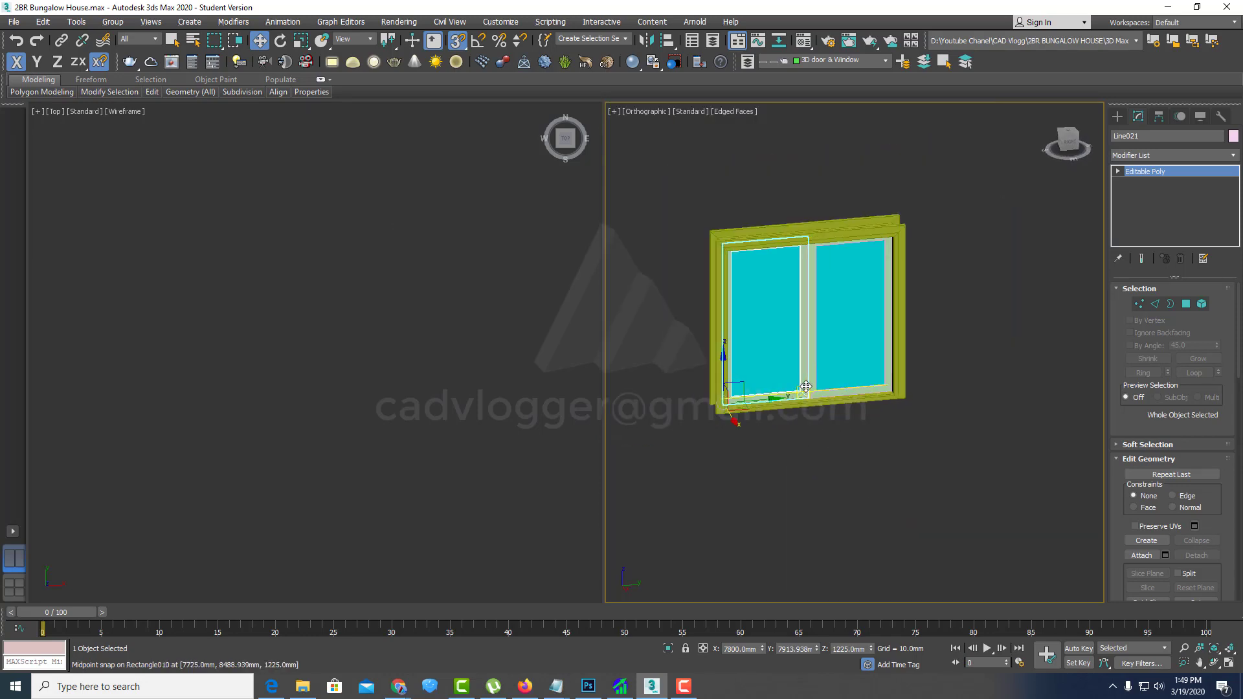
Step: Move the copy's 12 selected vertices 50 mm along Y using the Move Type-In
key("2")
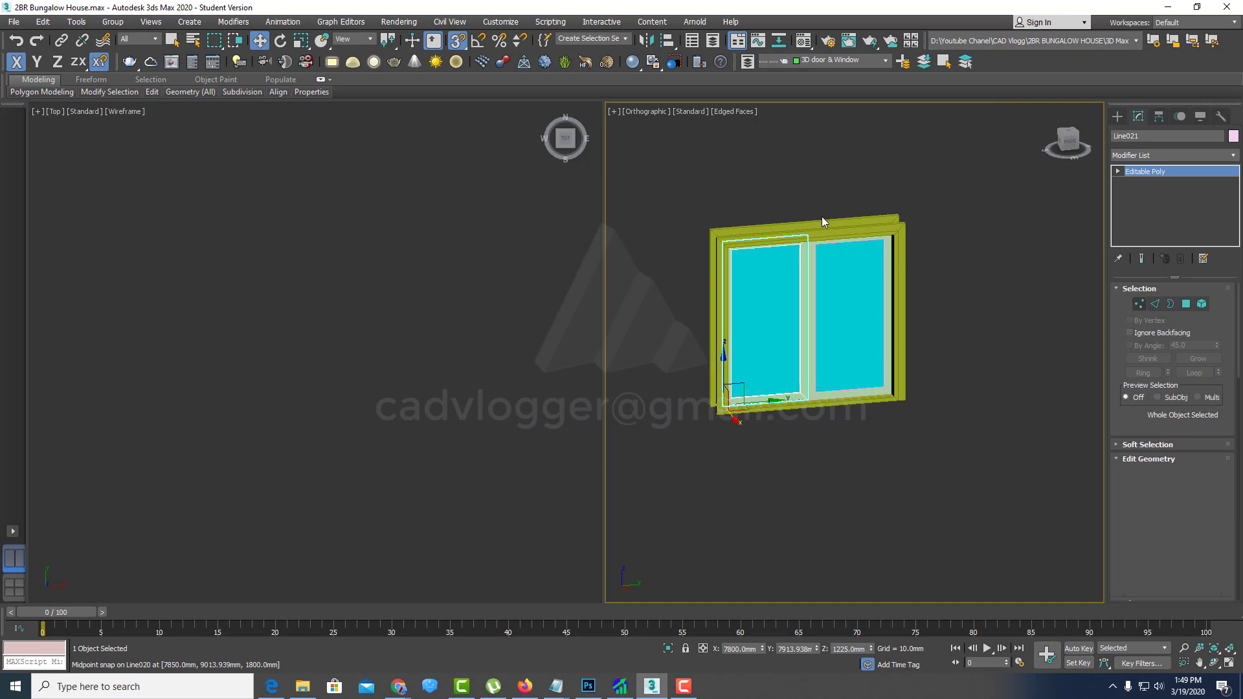
left_click_drag(764, 190, 852, 448)
scroll(829, 330, "up", 4)
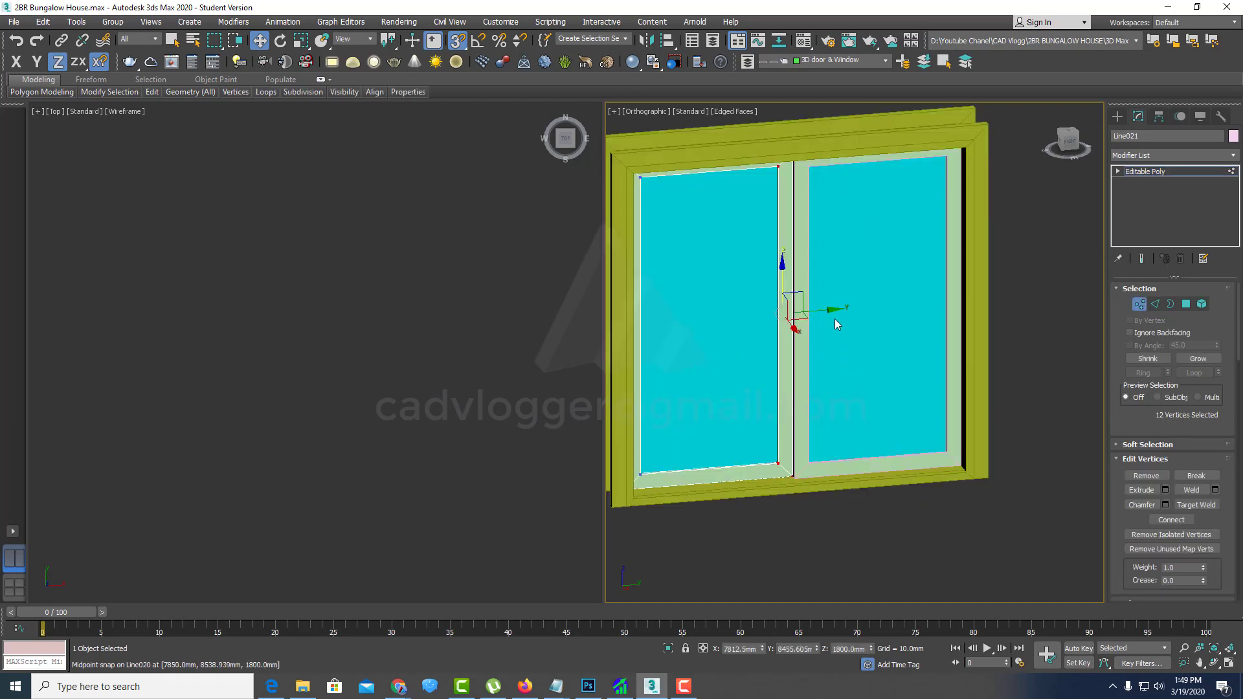
right_click(259, 43)
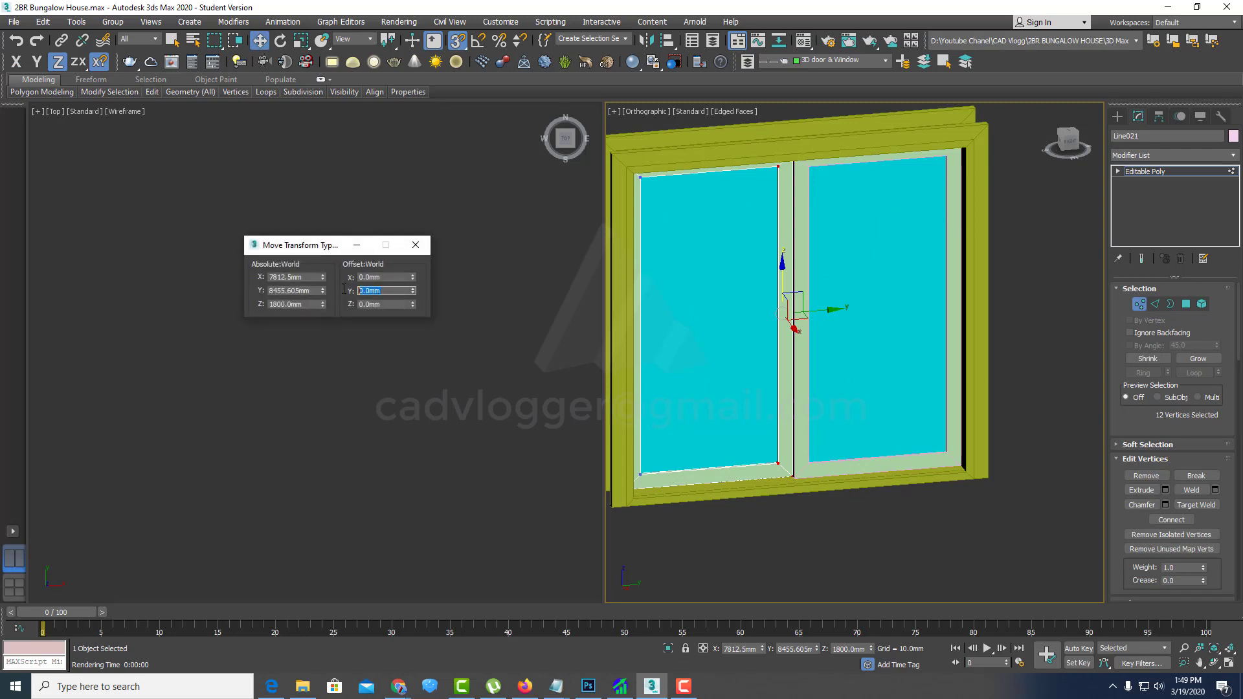
type("50")
key("Return")
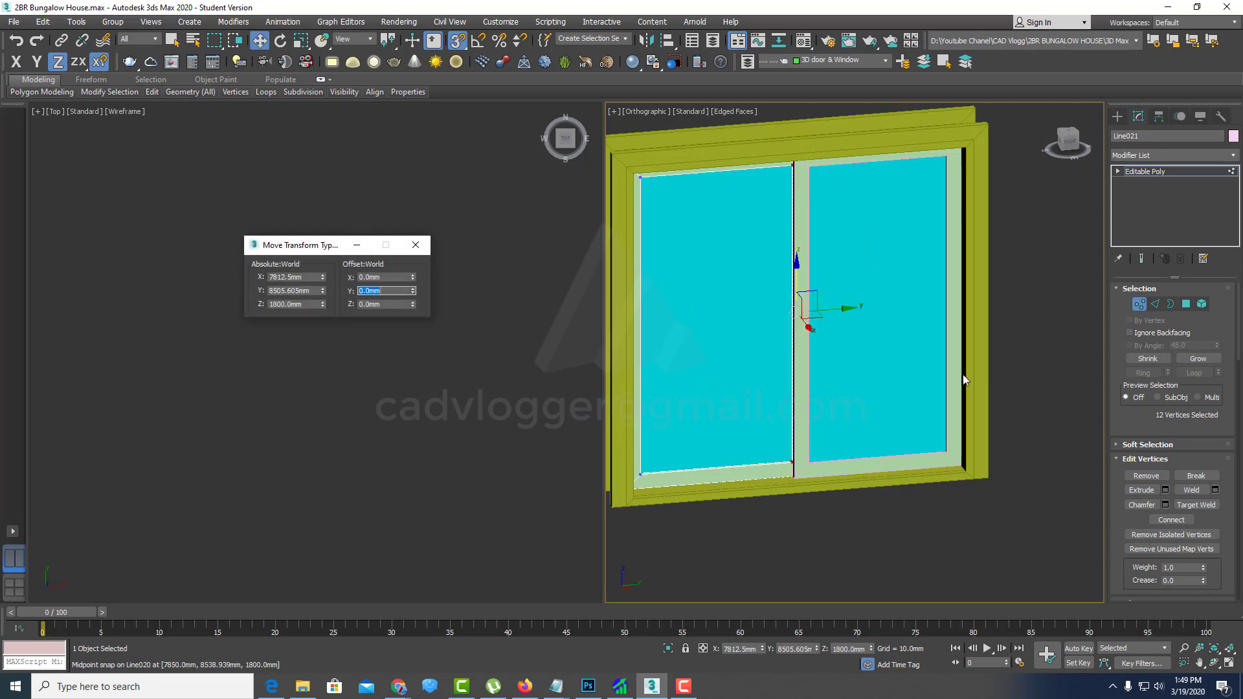
Step: Clear the selection, then select sashes Line020 and Line021 together
middle_click_drag(924, 283, 819, 386, "alt")
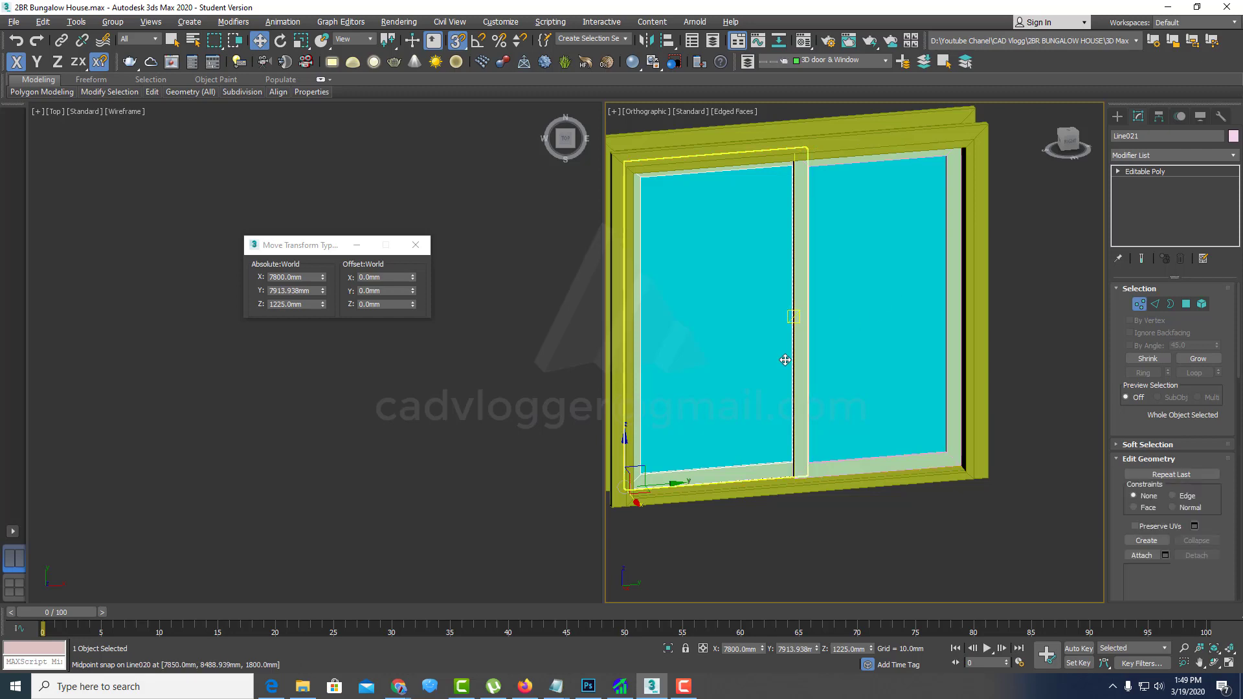
scroll(819, 386, "up", 5)
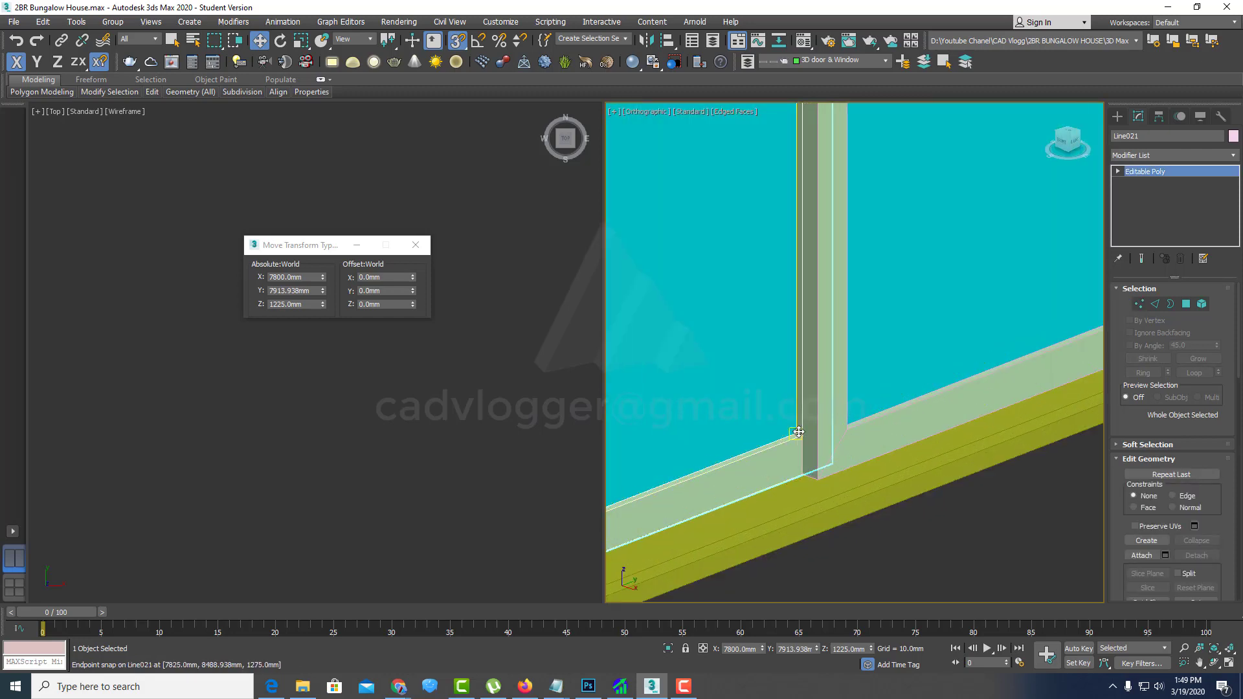
scroll(819, 387, "down", 6)
middle_click_drag(808, 421, 954, 397, "alt")
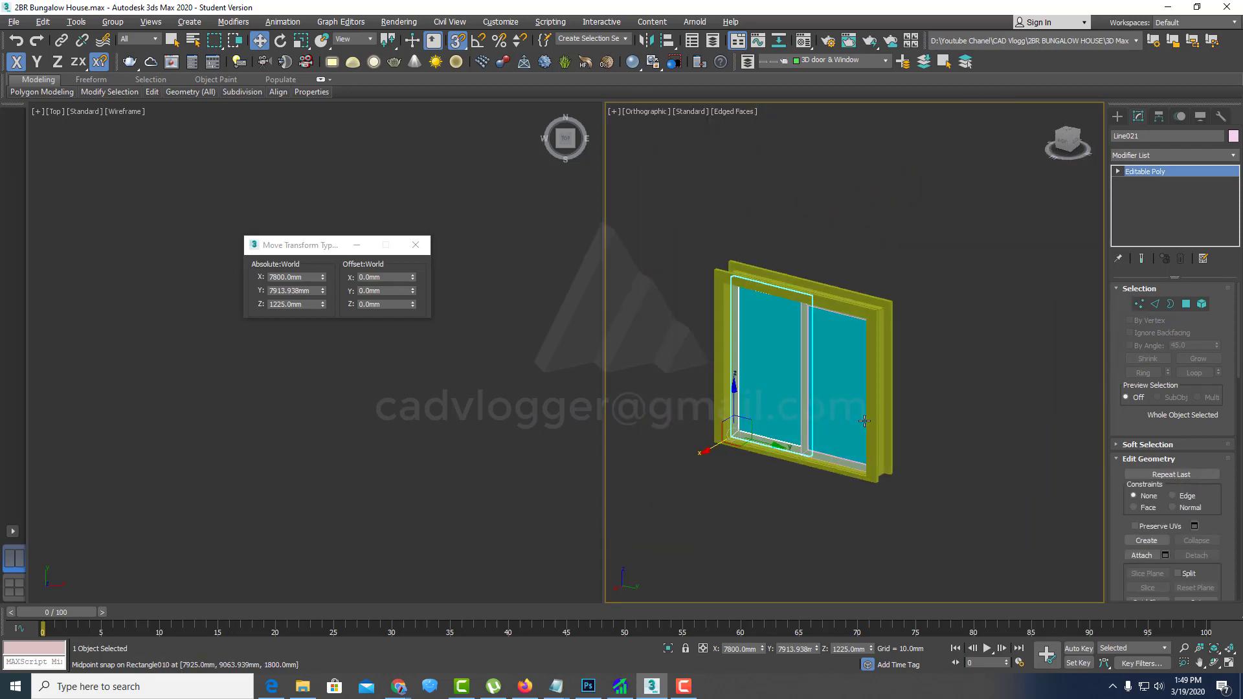
scroll(819, 387, "down", 3)
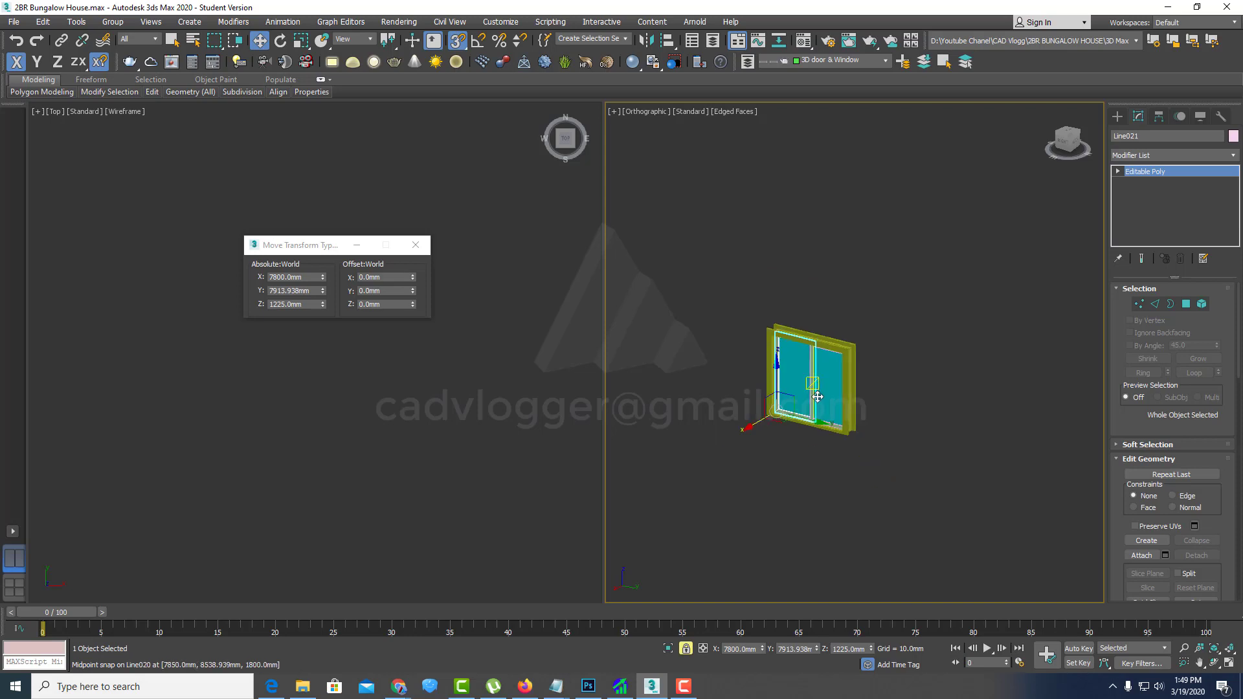
left_click(809, 308)
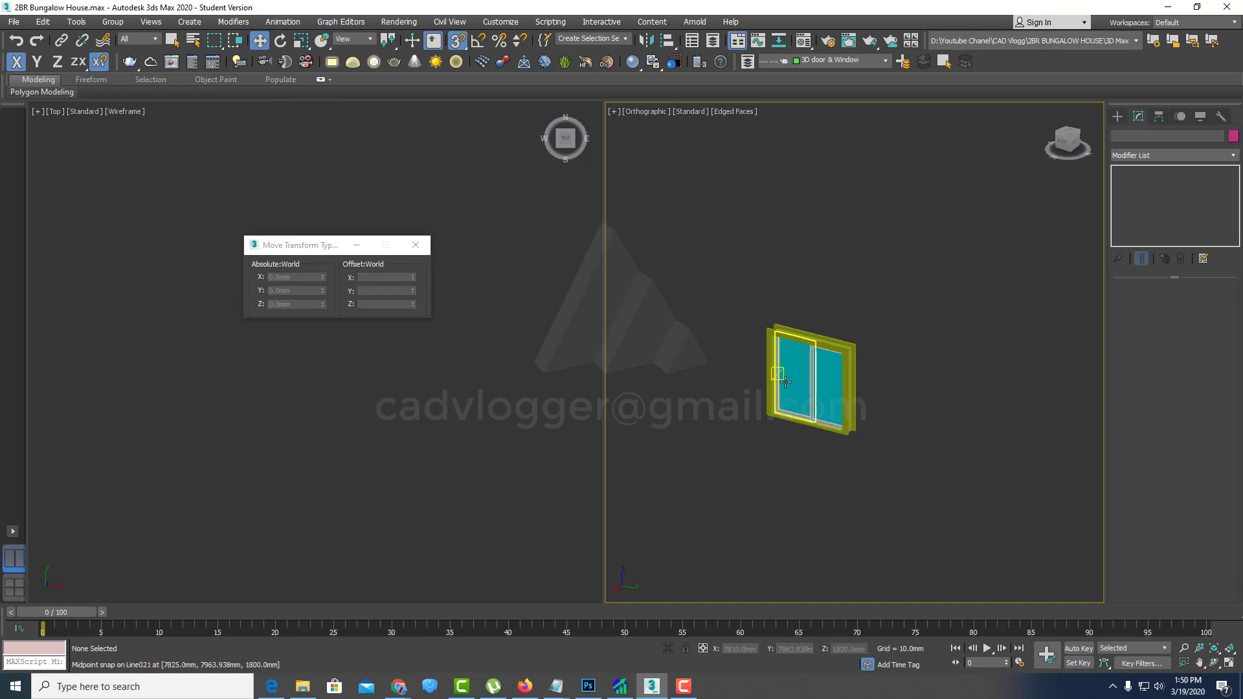
scroll(819, 377, "up", 3)
left_click(804, 361)
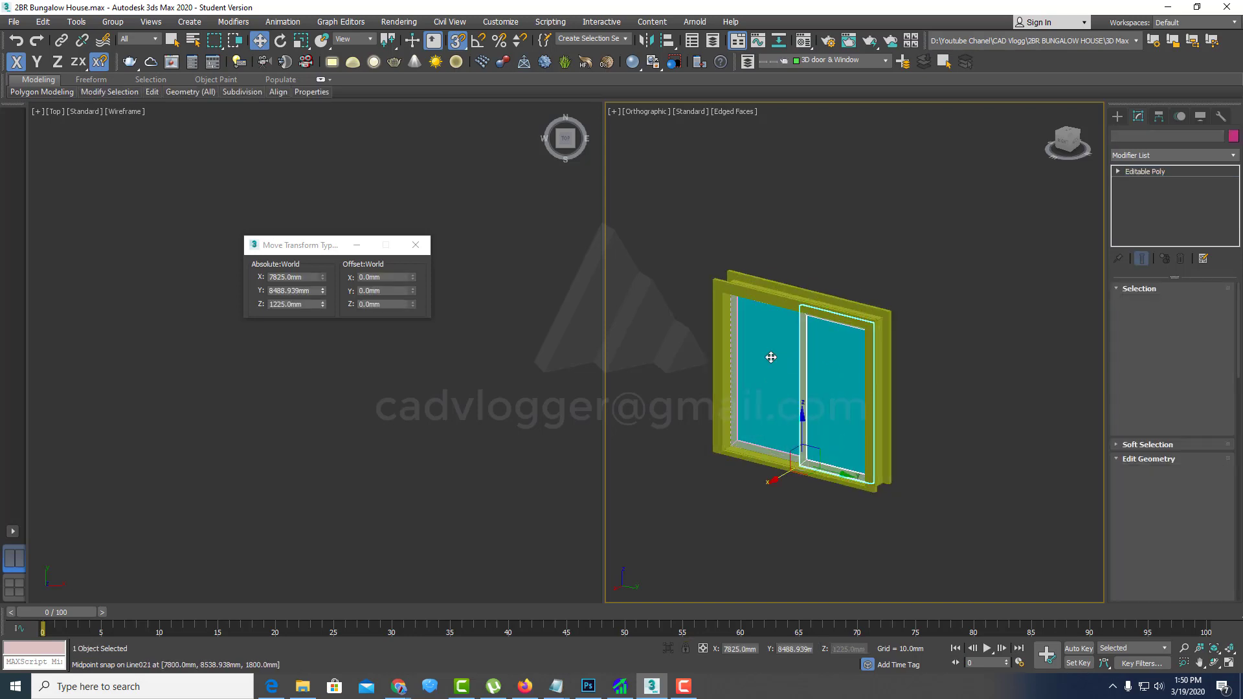
left_click(777, 358, "ctrl")
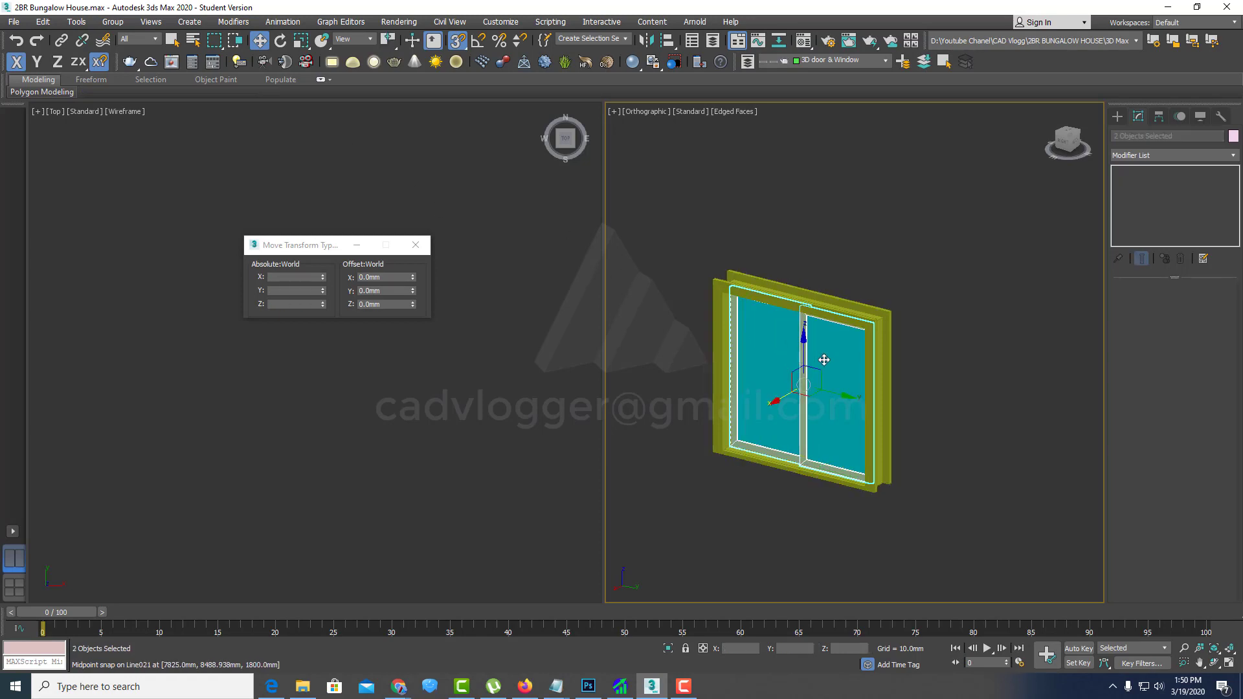
Step: Group the two selected sashes under the name 'window panel'
left_click(116, 26)
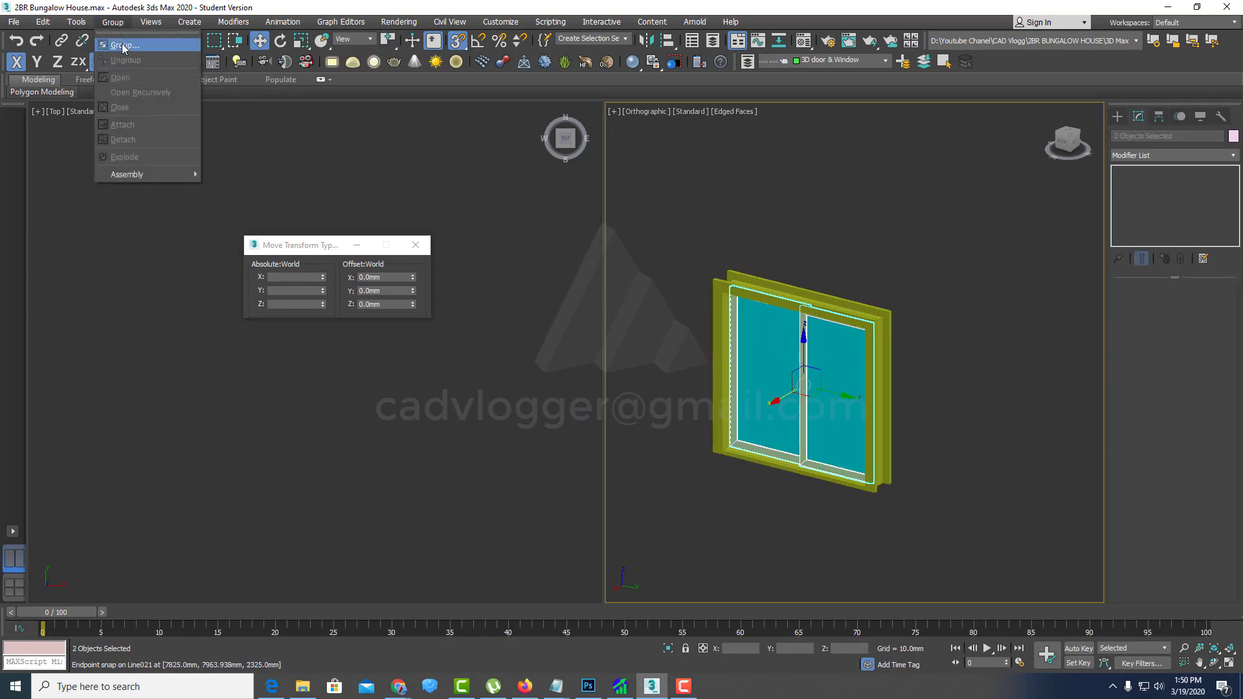
left_click(124, 45)
type("window panel")
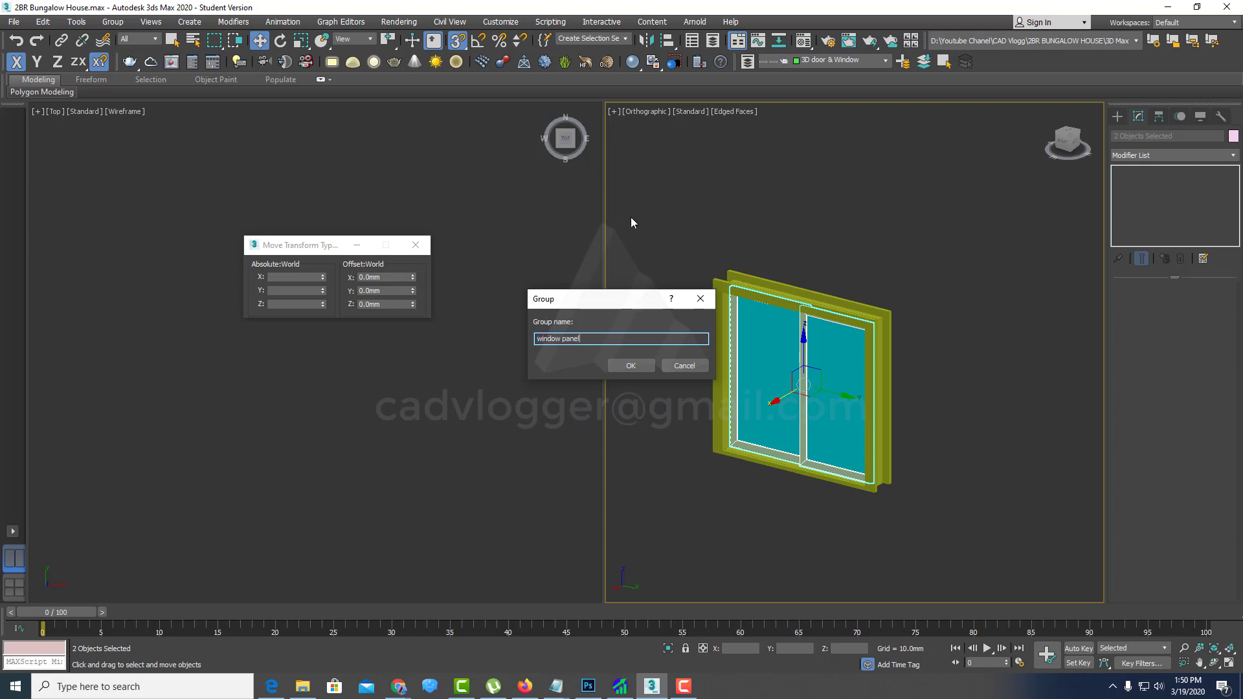
left_click(631, 366)
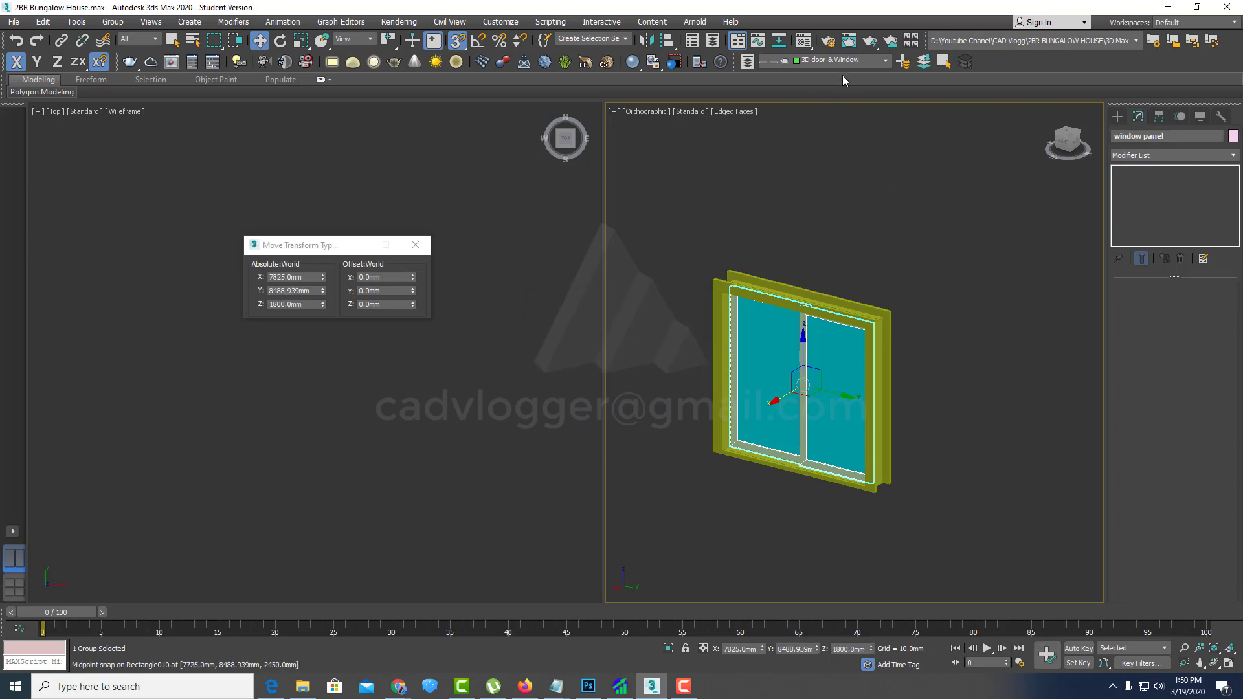
scroll(818, 389, "down", 2)
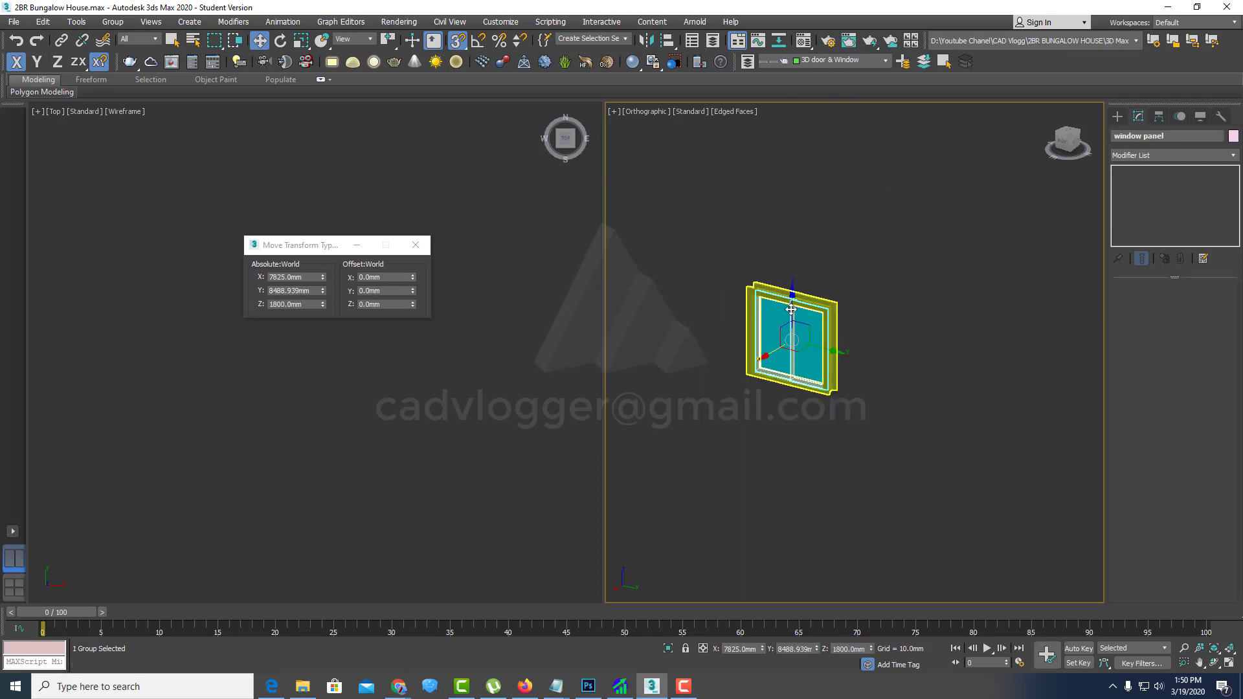
scroll(818, 436, "up", 3)
scroll(817, 436, "up", 2)
scroll(818, 437, "up", 2)
scroll(818, 436, "up", 2)
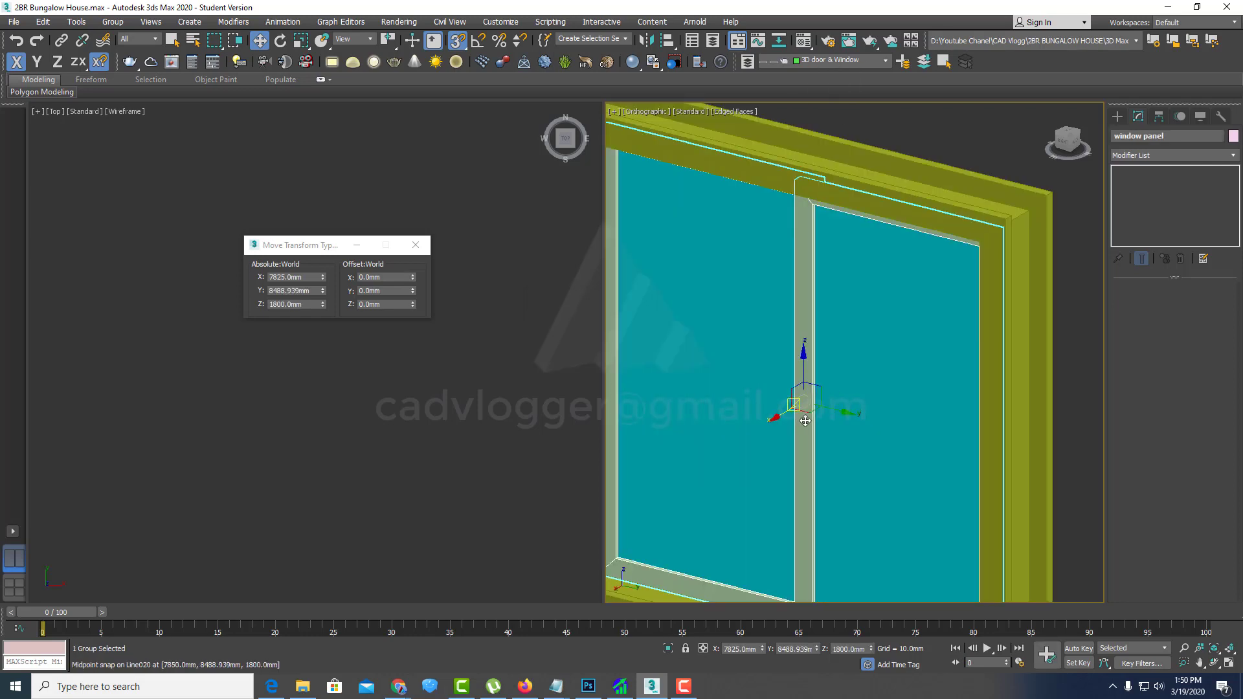
scroll(817, 436, "down", 4)
Step: Using Affect Pivot Only, snap the window panel pivot to the frame's top-left outer corner
left_click(1159, 118)
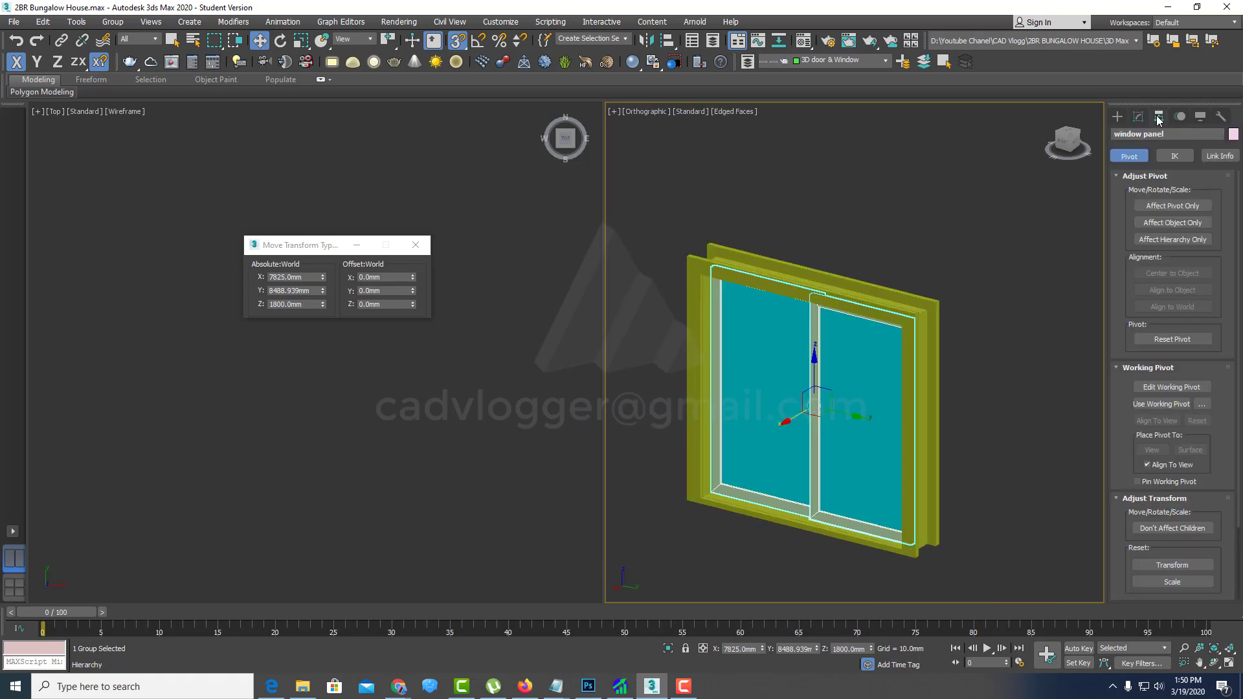
left_click(1169, 205)
scroll(807, 319, "up", 2)
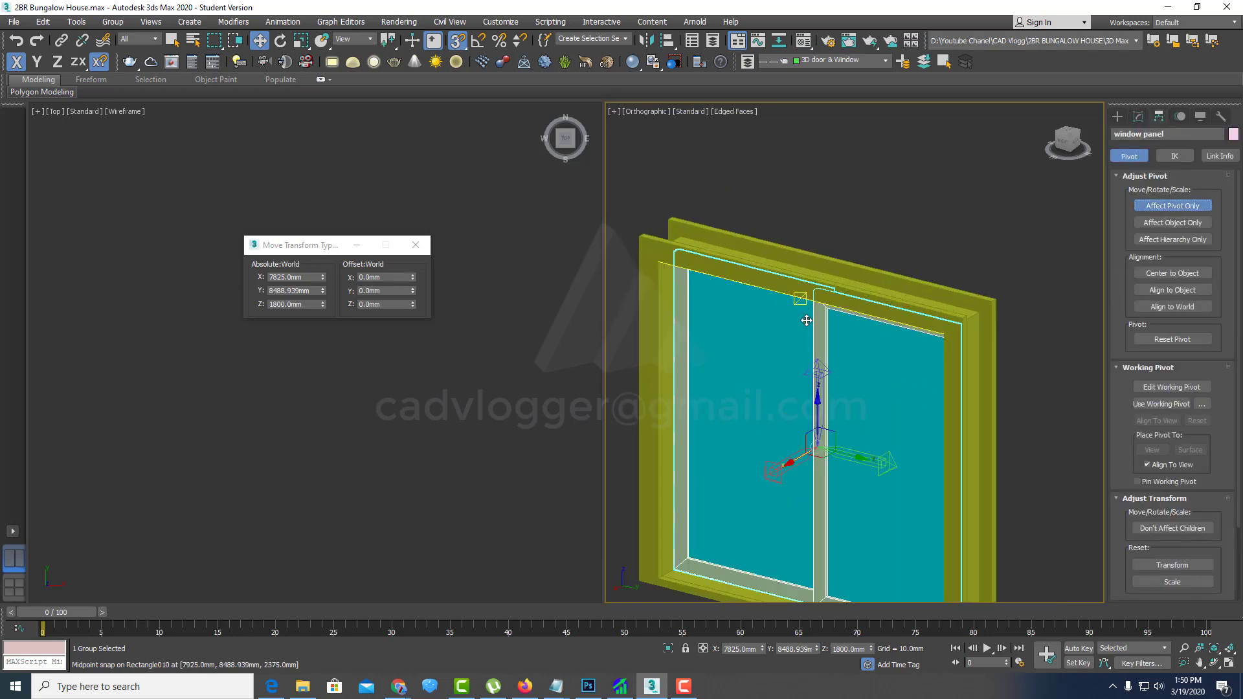
left_click_drag(814, 447, 647, 255)
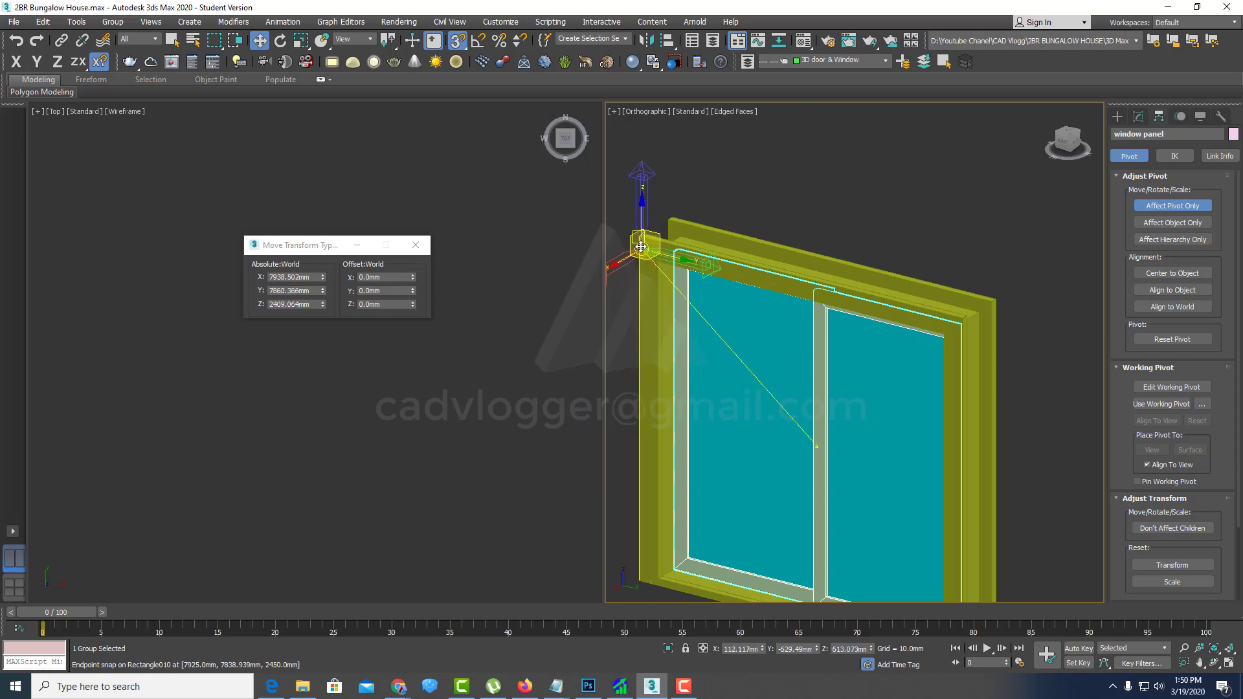
scroll(723, 260, "down", 4)
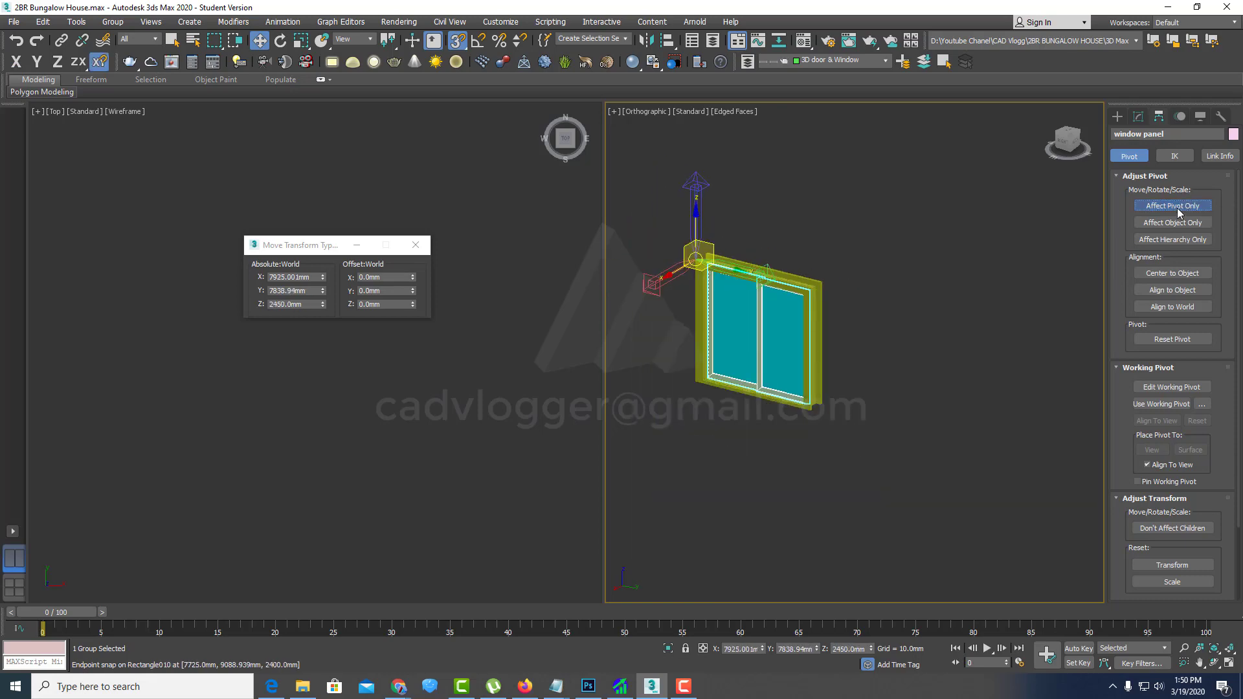
right_click(797, 288)
Step: Unhide all objects so the whole house is visible again
left_click(821, 227)
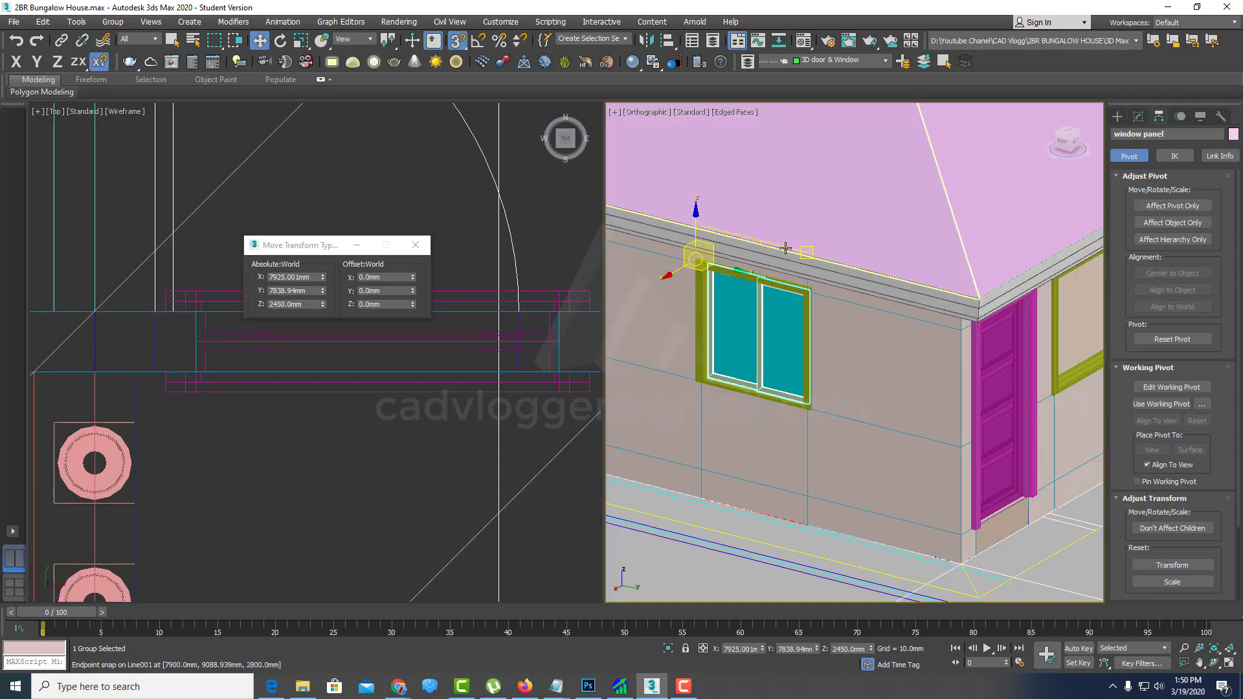
scroll(841, 272, "down", 5)
scroll(890, 278, "up", 3)
scroll(889, 278, "up", 3)
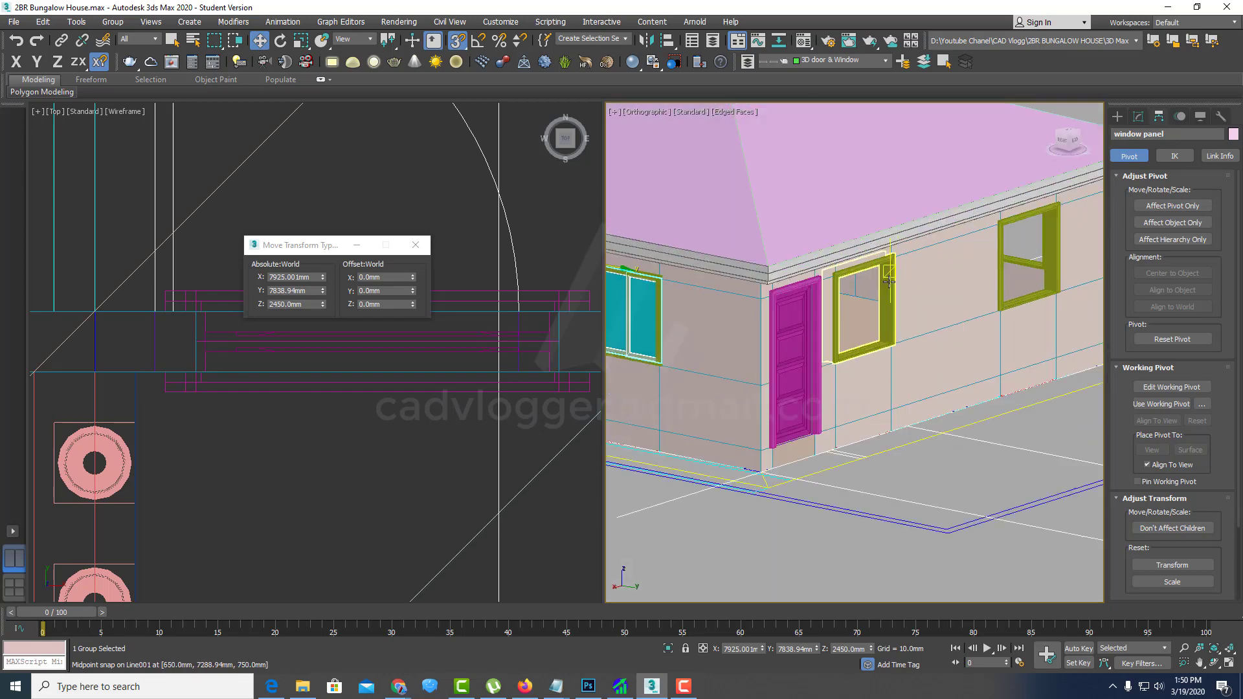
Step: Ctrl-select the window frames on the front and side walls, including the small and big frames
left_click(867, 304, "ctrl")
left_click(1026, 262, "ctrl")
scroll(1025, 262, "down", 5)
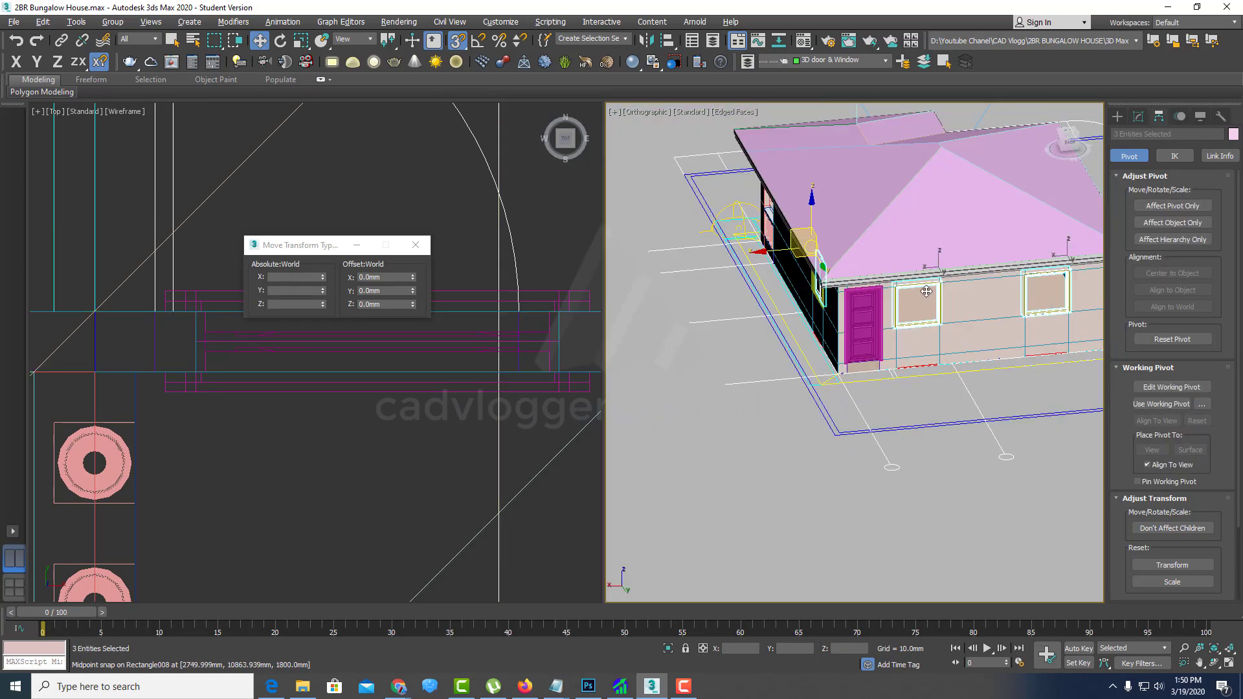
middle_click_drag(970, 324, 932, 363, "alt")
scroll(942, 398, "up", 5)
scroll(942, 397, "down", 3)
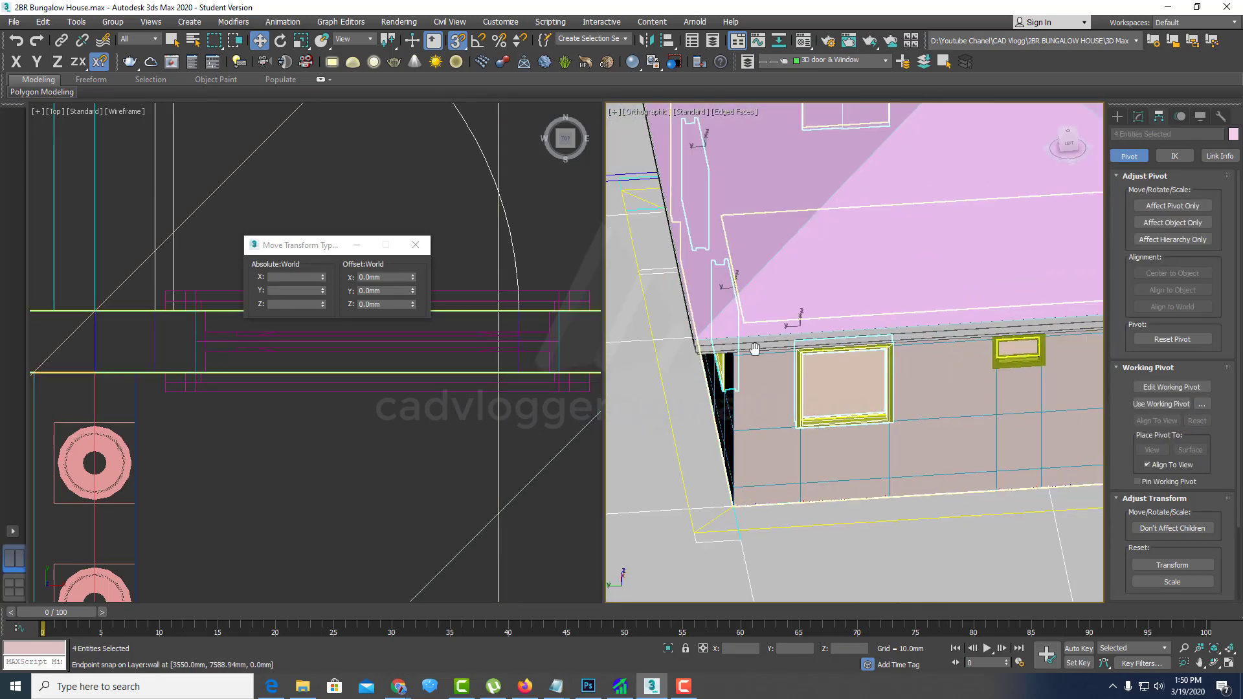
middle_click_drag(751, 352, 809, 327, "alt")
left_click(809, 327, "ctrl")
left_click(936, 377, "ctrl")
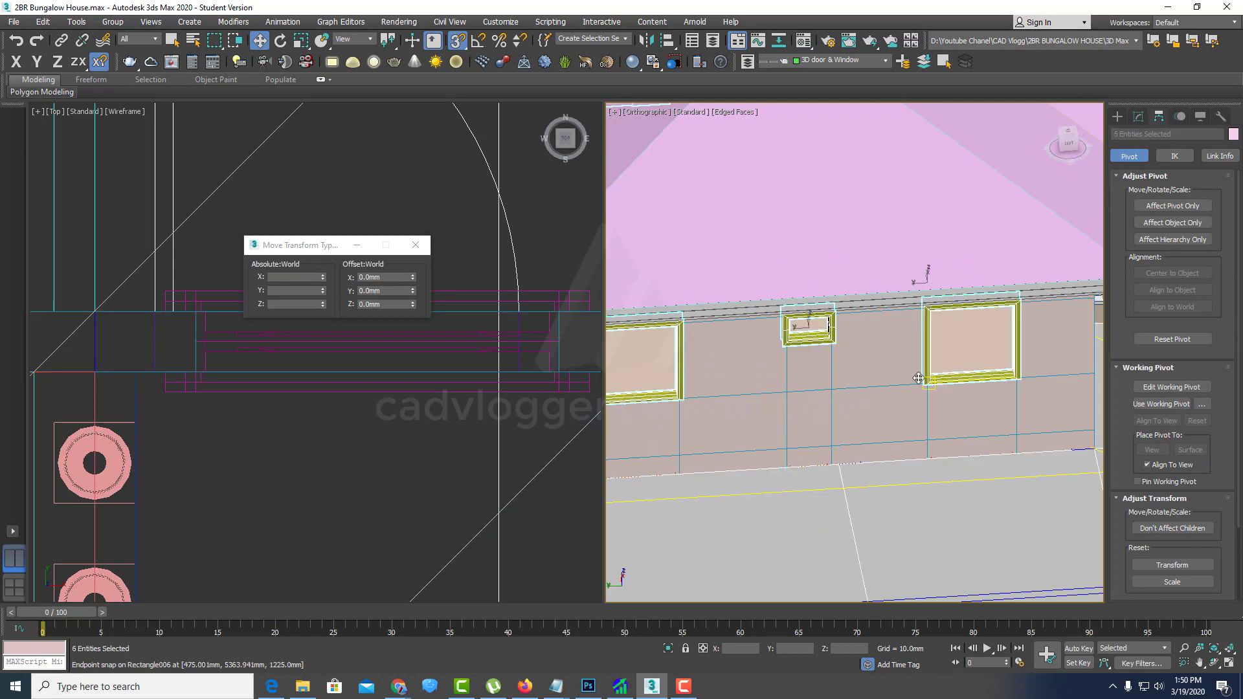
Step: Add the corner-view window frames to the selection and Hide Unselected
scroll(937, 377, "down", 4)
mouse_move(906, 362)
middle_mouse_down("alt")
mouse_move(867, 376)
mouse_move(952, 340)
mouse_move(906, 336)
middle_mouse_up("alt")
scroll(879, 385, "up", 4)
left_click(869, 376, "ctrl")
scroll(869, 376, "down", 4)
scroll(954, 338, "up", 4)
left_click(967, 328, "ctrl")
scroll(967, 328, "down", 4)
scroll(906, 336, "up", 2)
right_click(968, 322)
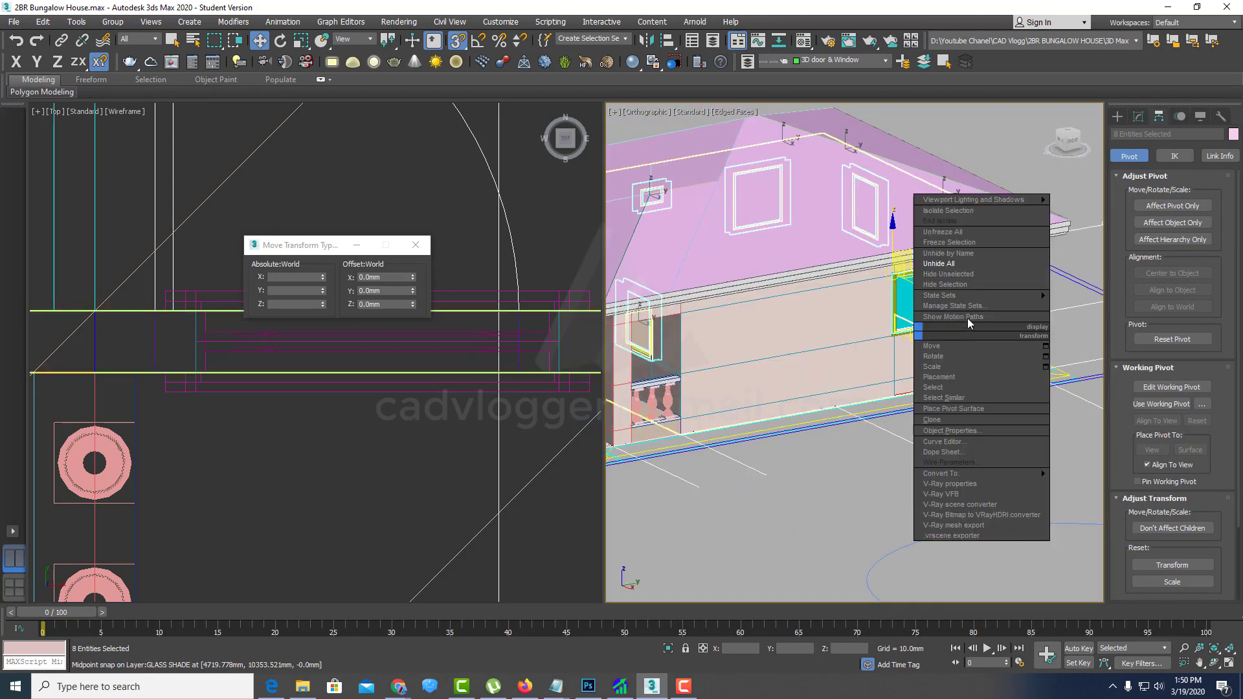
left_click(973, 274)
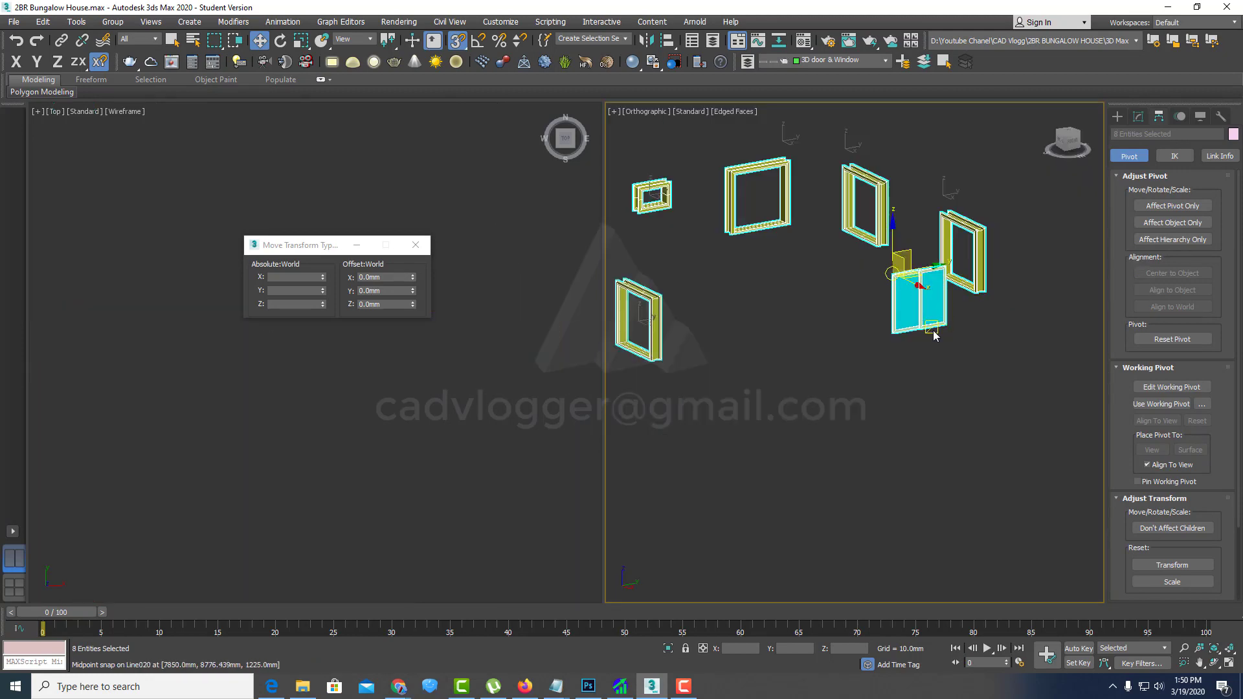
Step: Restore hidden objects, add the remaining frame, Hide Unselected again, then deselect
key("alt+q")
scroll(936, 326, "up", 3)
left_click(965, 315, "ctrl")
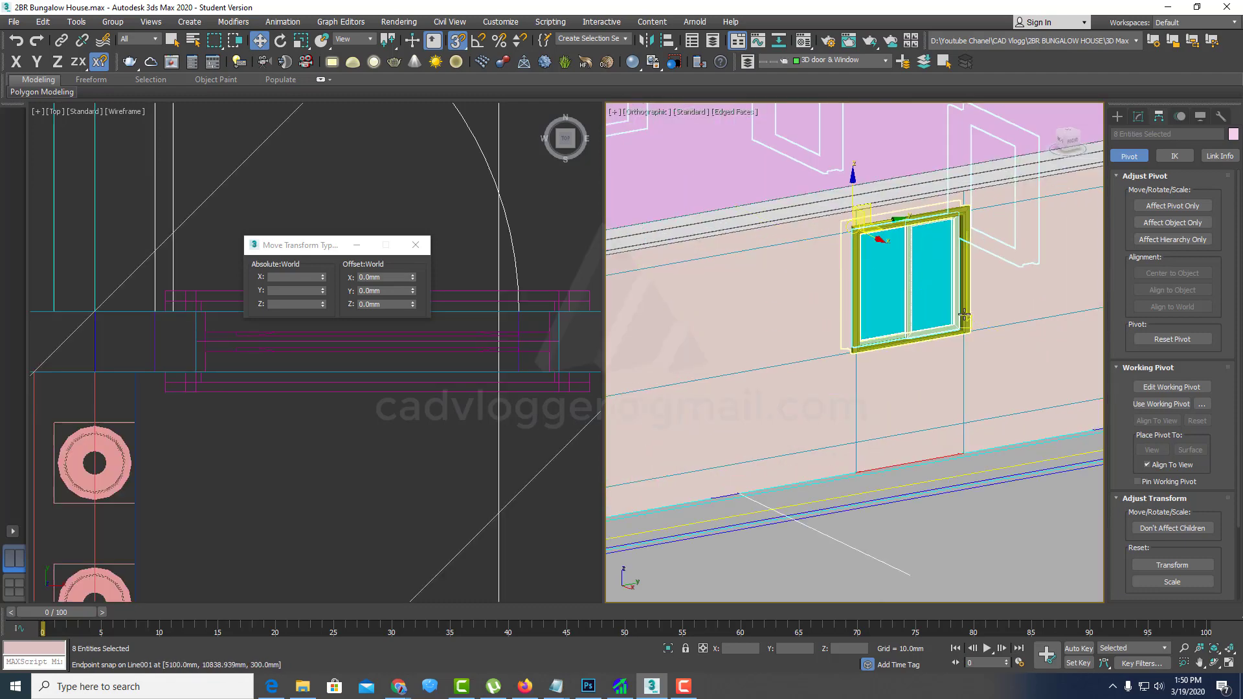
right_click(964, 315)
left_click(971, 265)
scroll(926, 340, "down", 5)
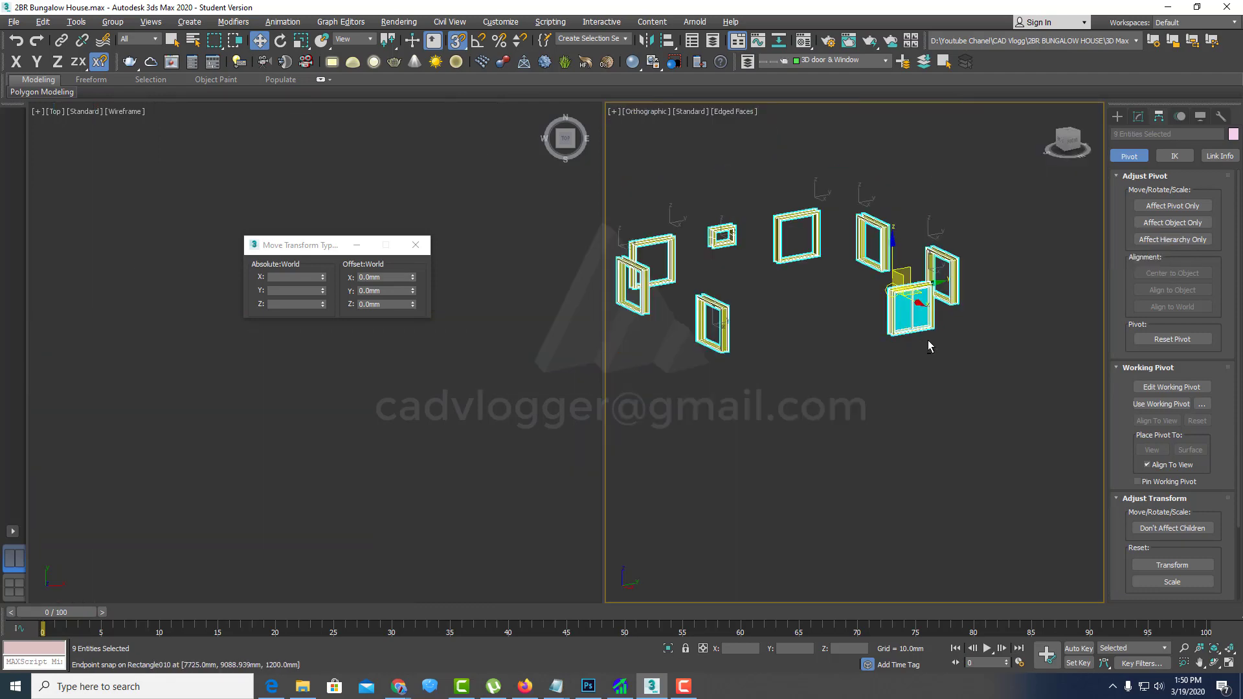
left_click(872, 351)
scroll(892, 353, "up", 5)
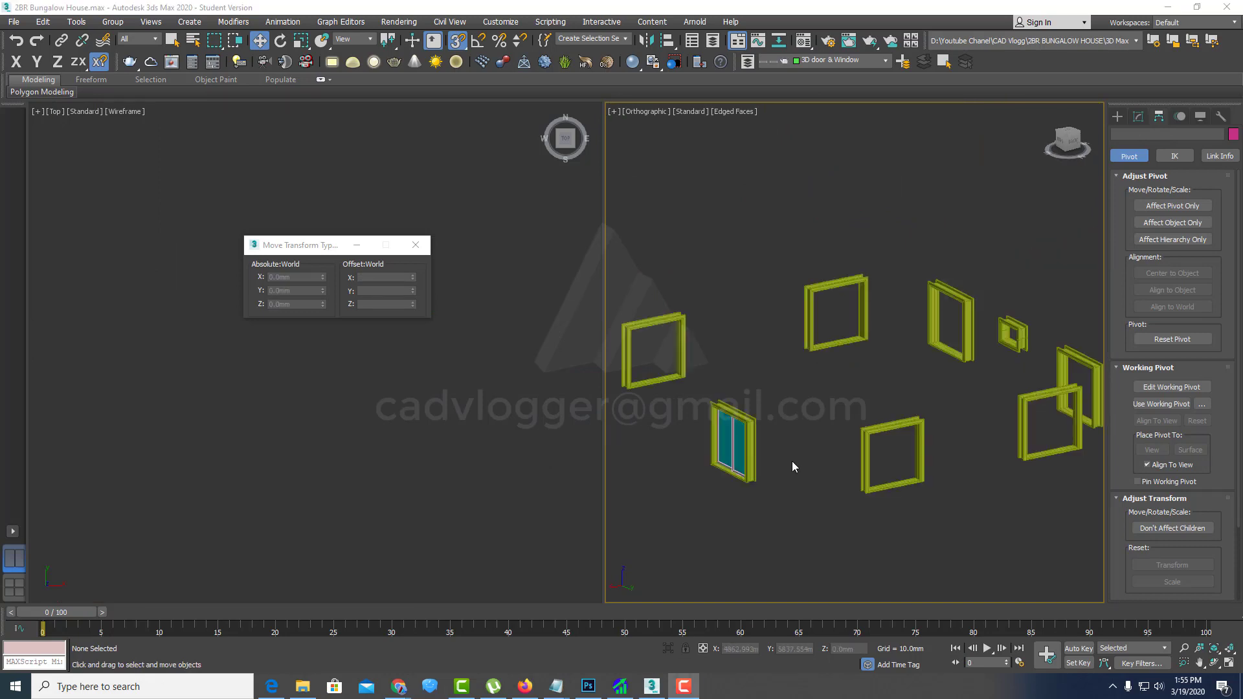
scroll(772, 453, "down", 1)
scroll(787, 455, "down", 1)
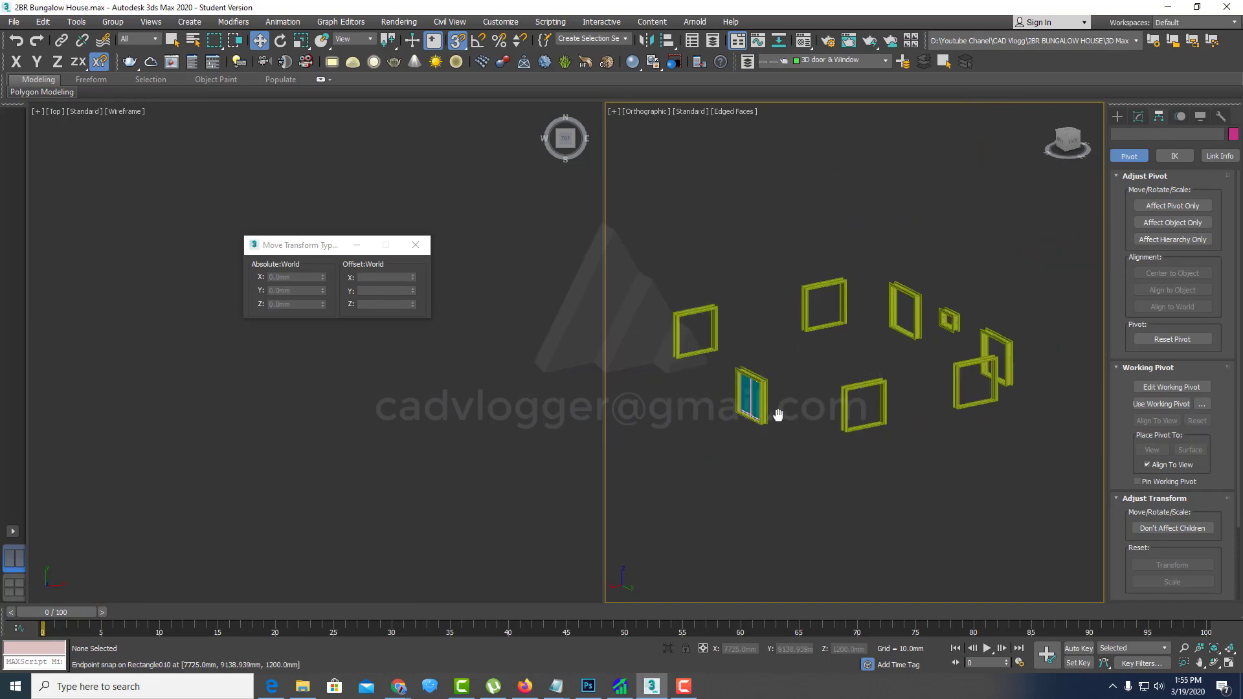
middle_click_drag(775, 437, 1000, 554, "alt")
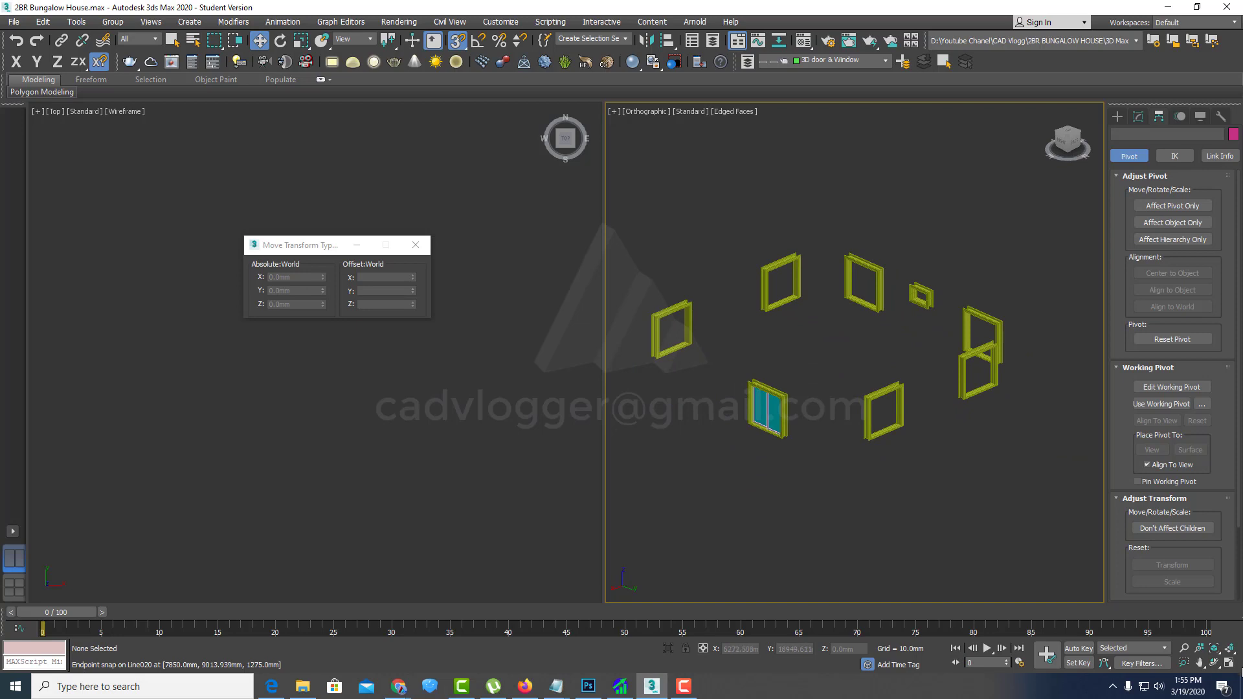
left_click(1228, 665)
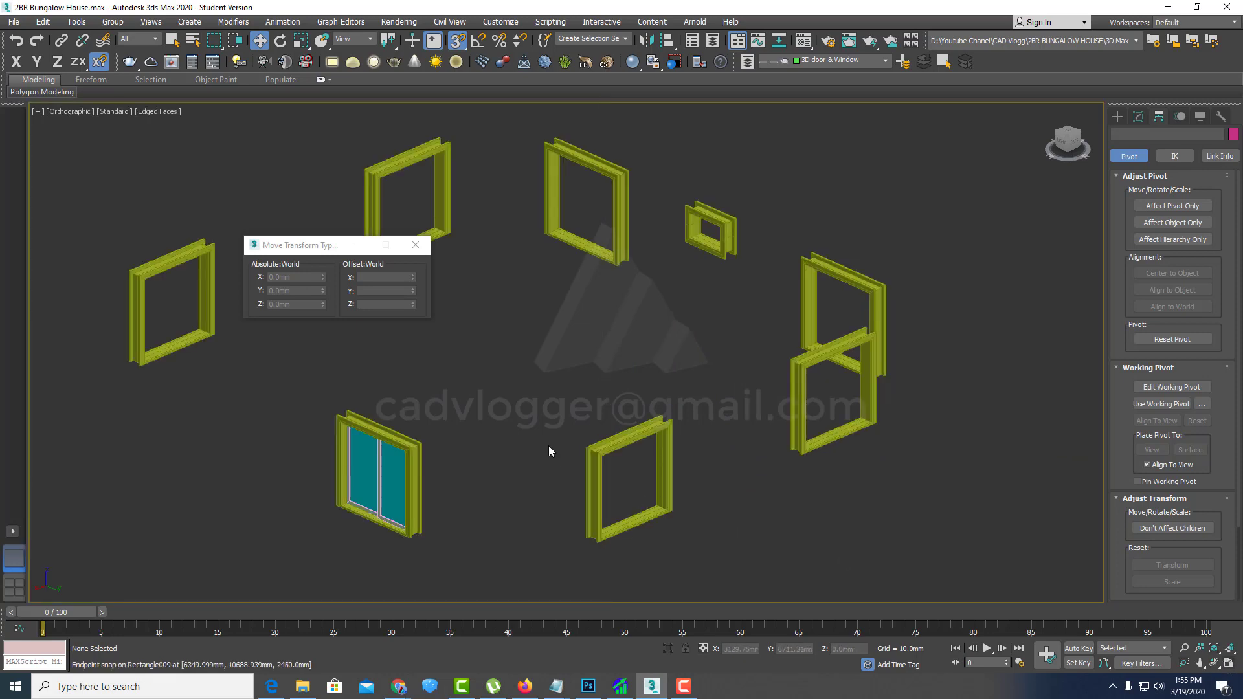
mouse_move(541, 448)
middle_mouse_down()
mouse_move(675, 367)
mouse_move(693, 335)
middle_mouse_up()
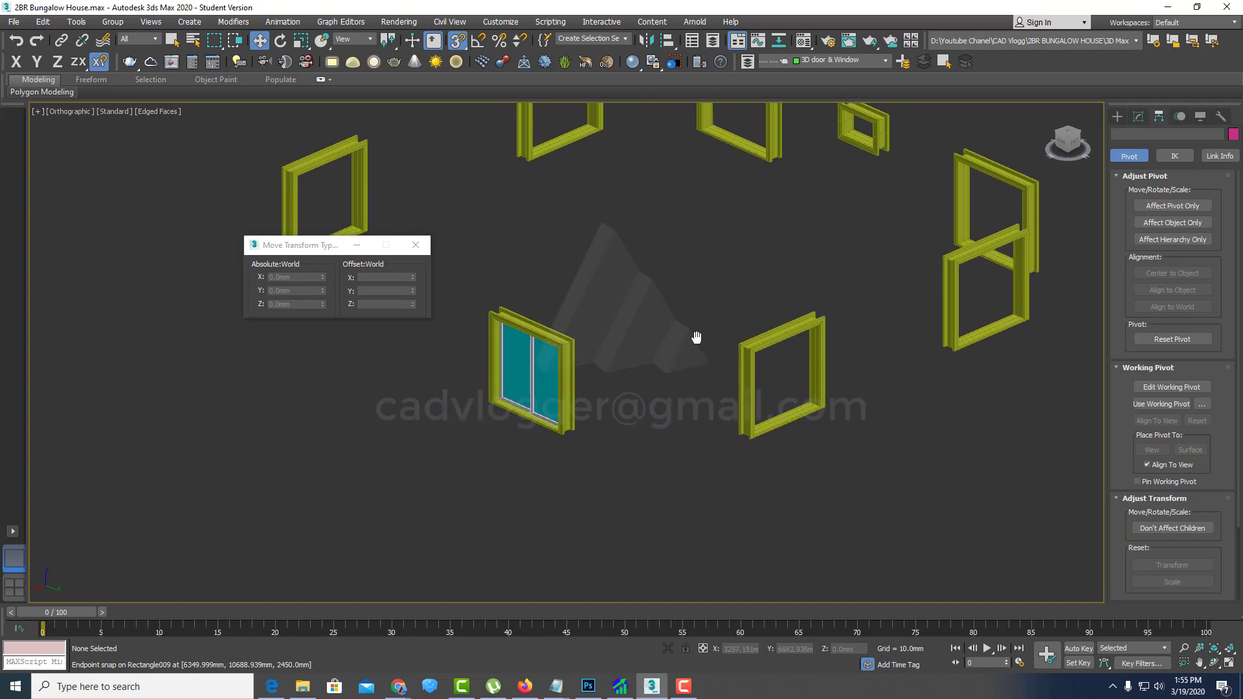
scroll(518, 355, "up", 2)
left_click(518, 355)
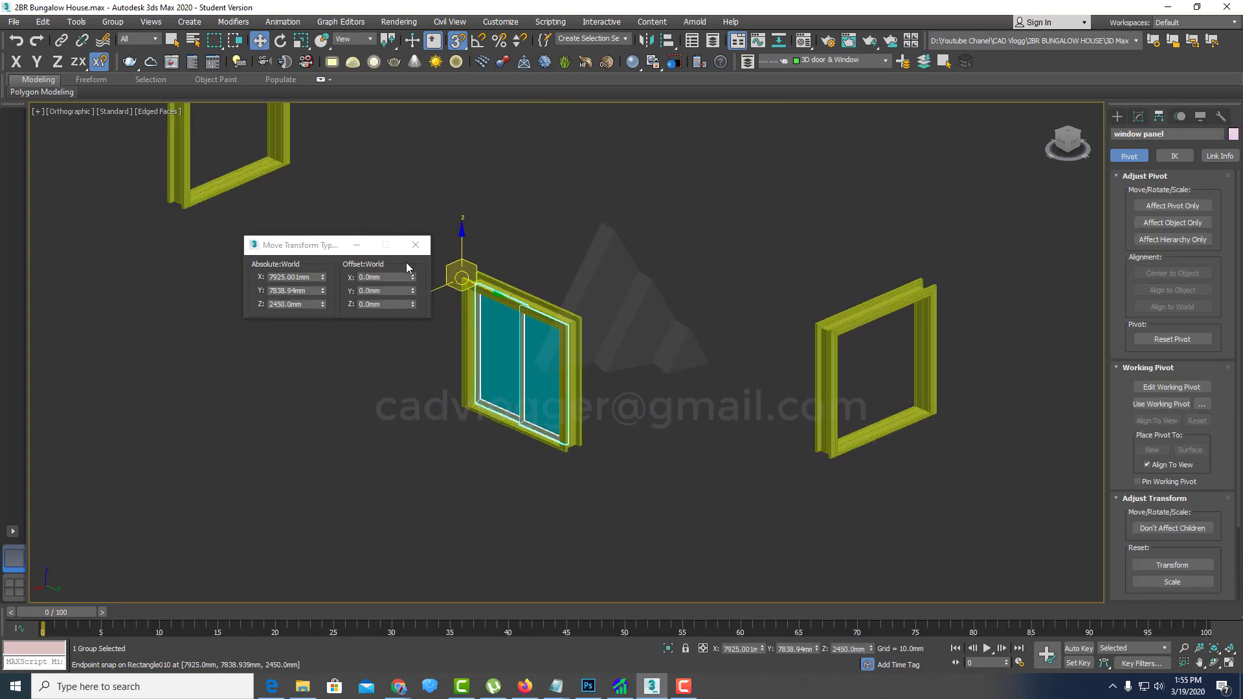
scroll(485, 283, "up", 2)
middle_click_drag(493, 345, 529, 325)
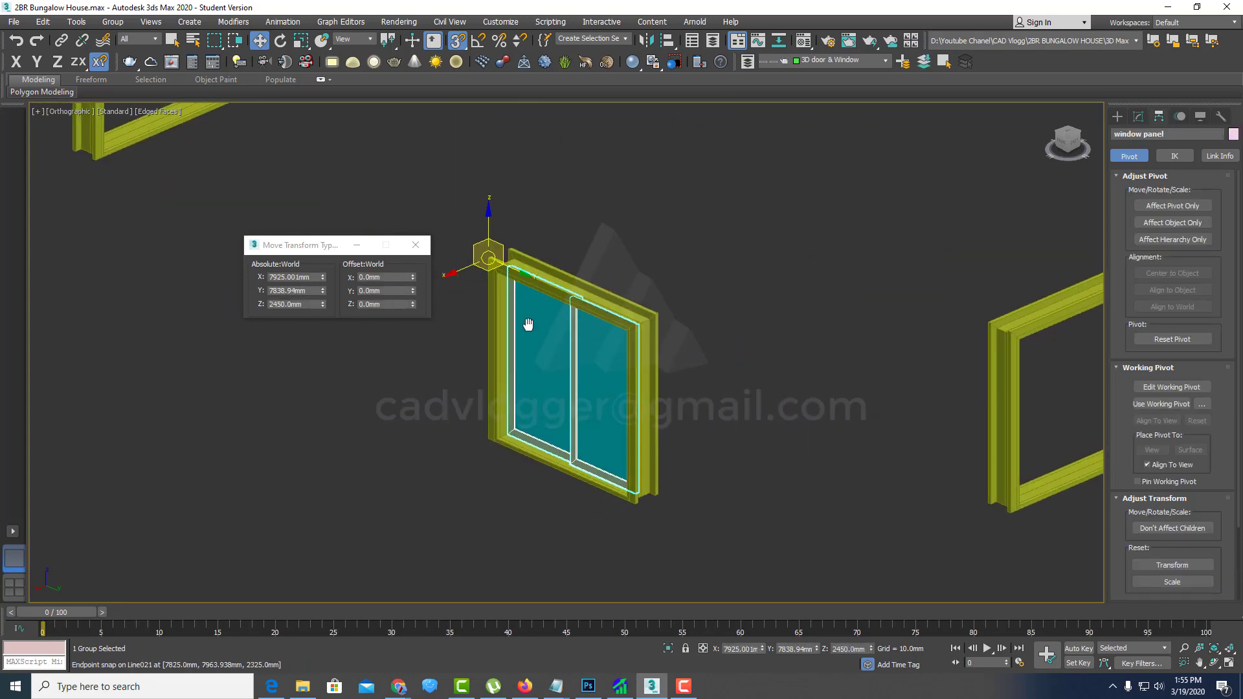
scroll(488, 270, "up", 3)
scroll(488, 270, "down", 3)
scroll(486, 272, "down", 2)
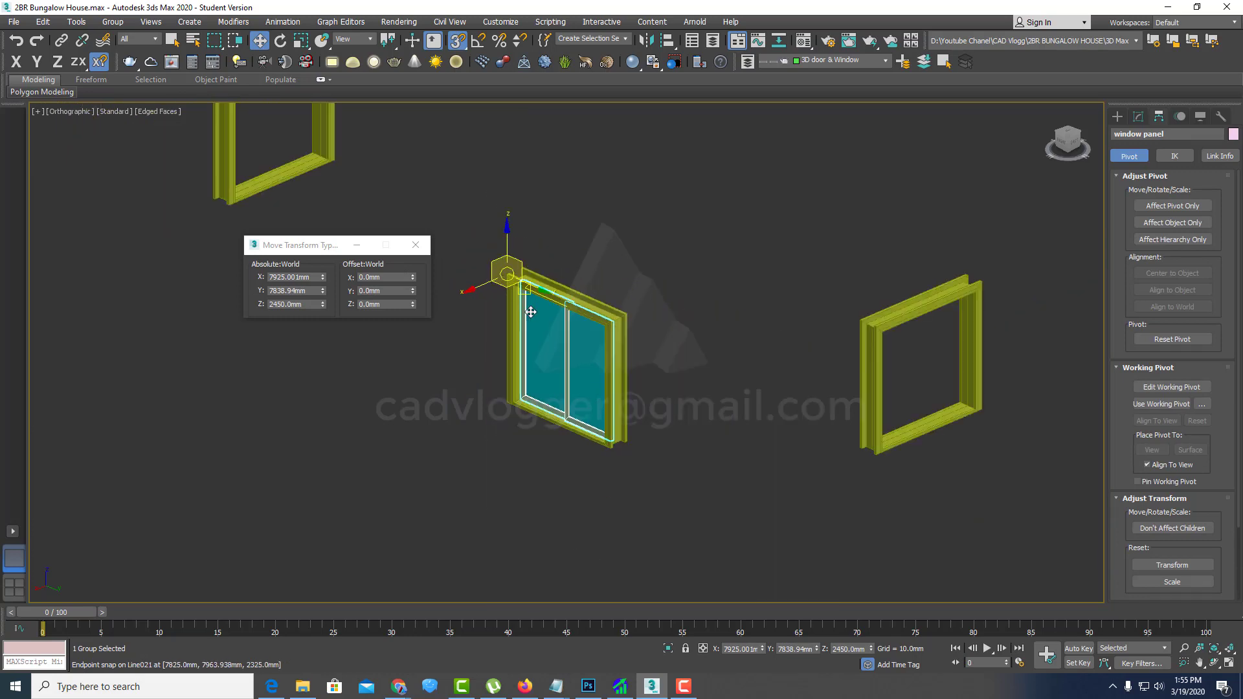
scroll(485, 275, "up", 1)
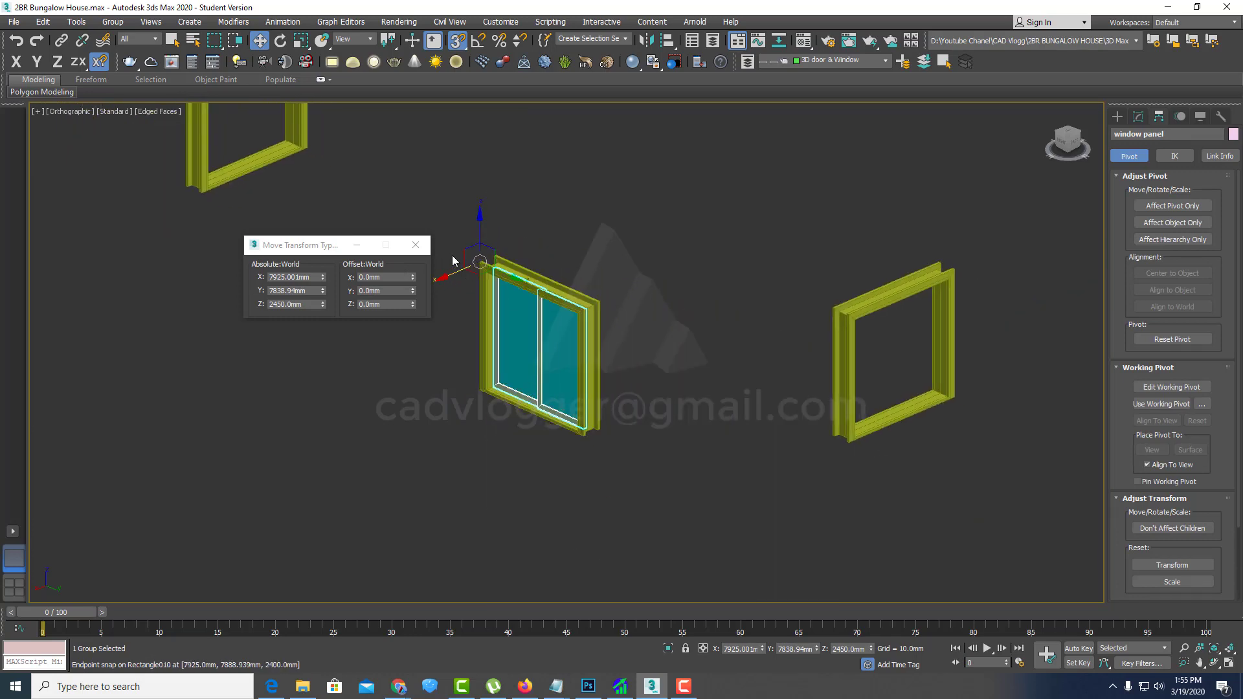
left_click_drag(334, 250, 240, 271)
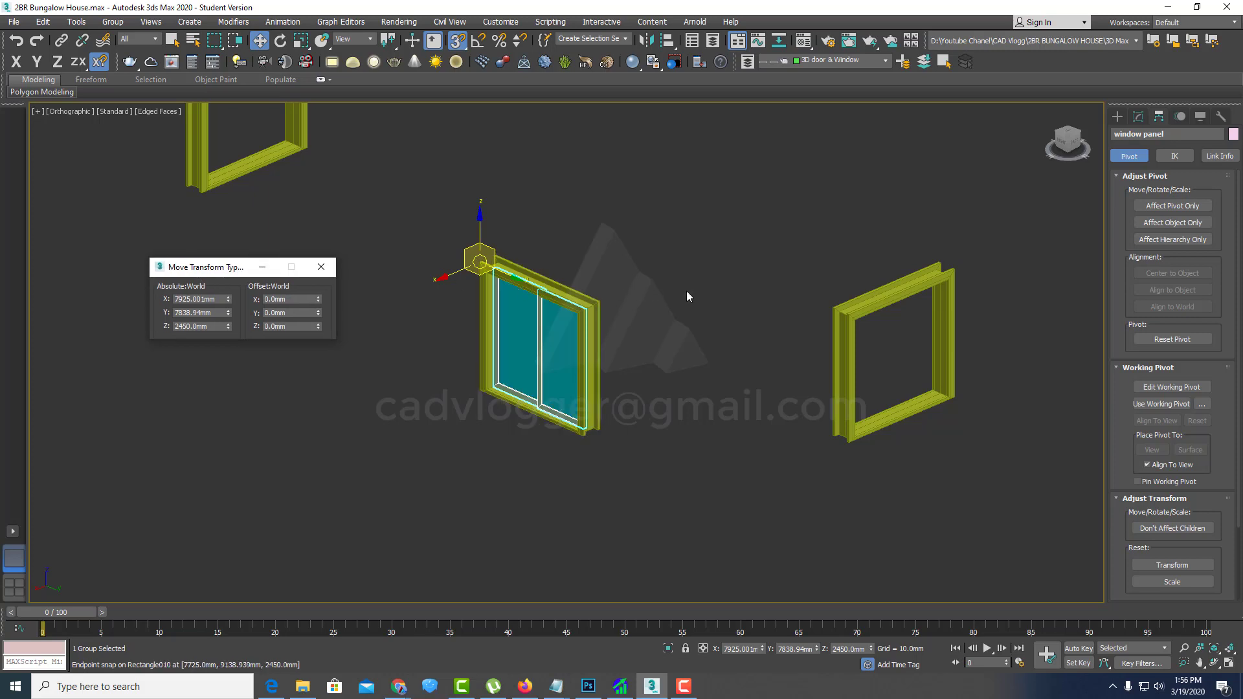
scroll(673, 298, "up", 2)
middle_click_drag(525, 304, 492, 284, "alt")
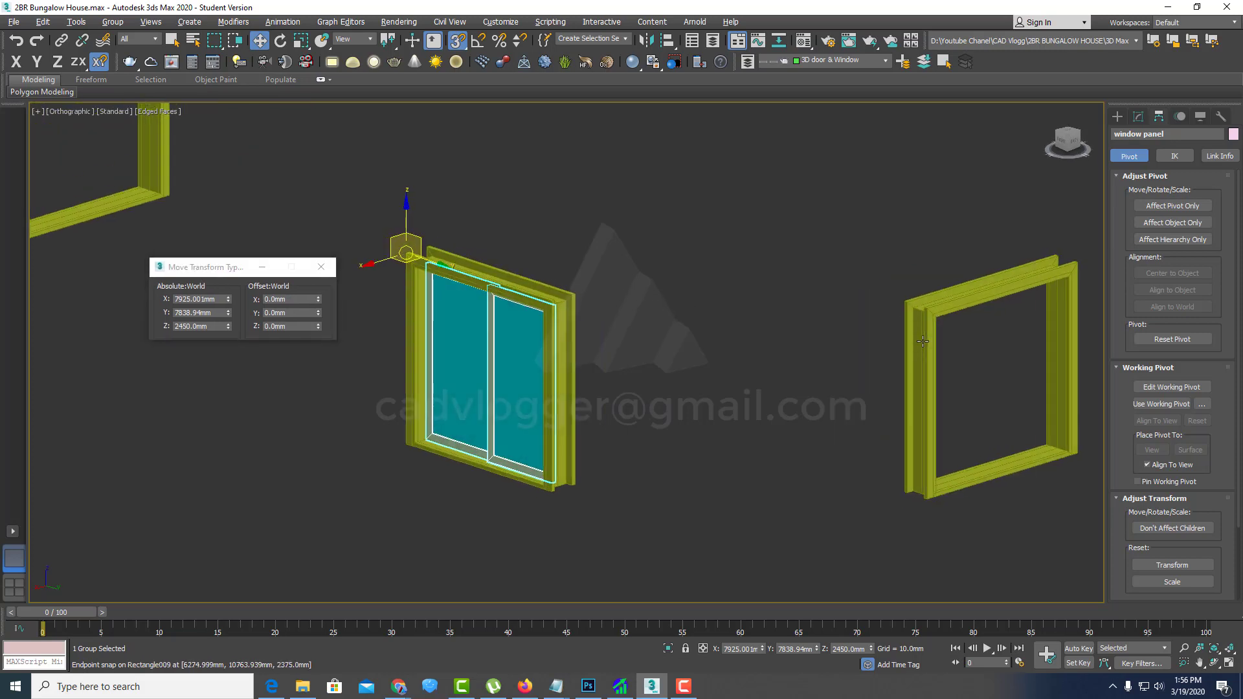
scroll(943, 341, "up", 2)
scroll(925, 314, "up", 2)
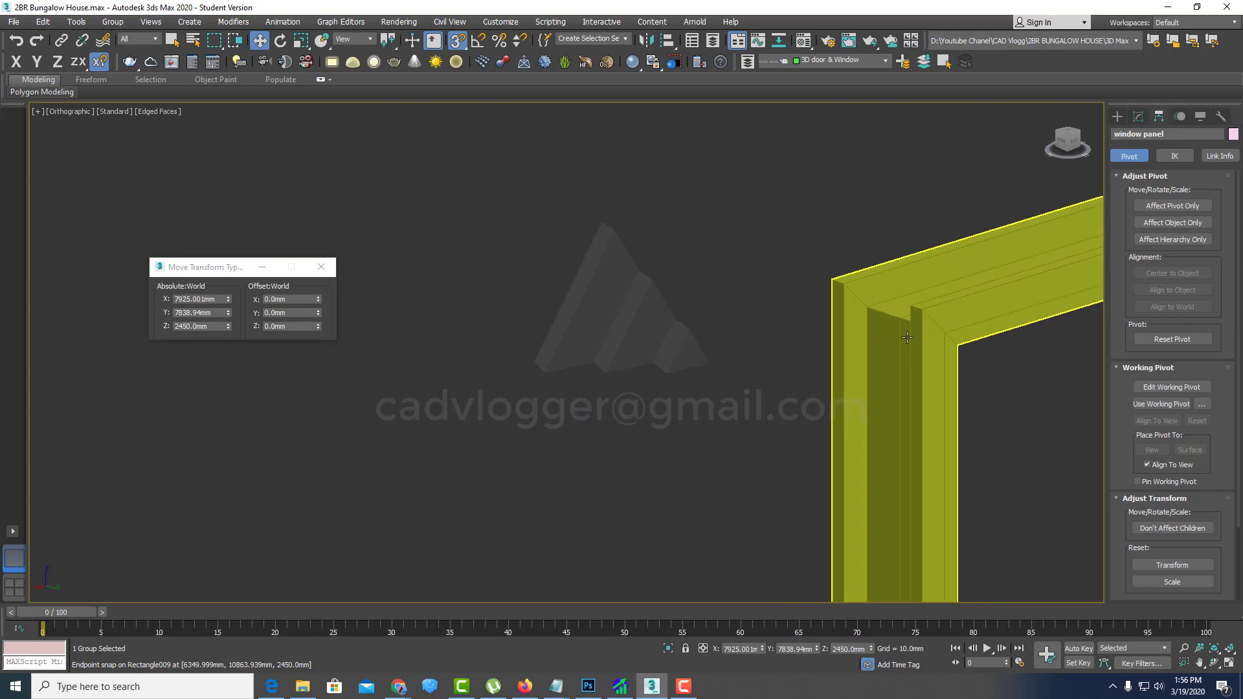
scroll(924, 310, "down", 4)
scroll(614, 330, "down", 1)
scroll(614, 330, "up", 2)
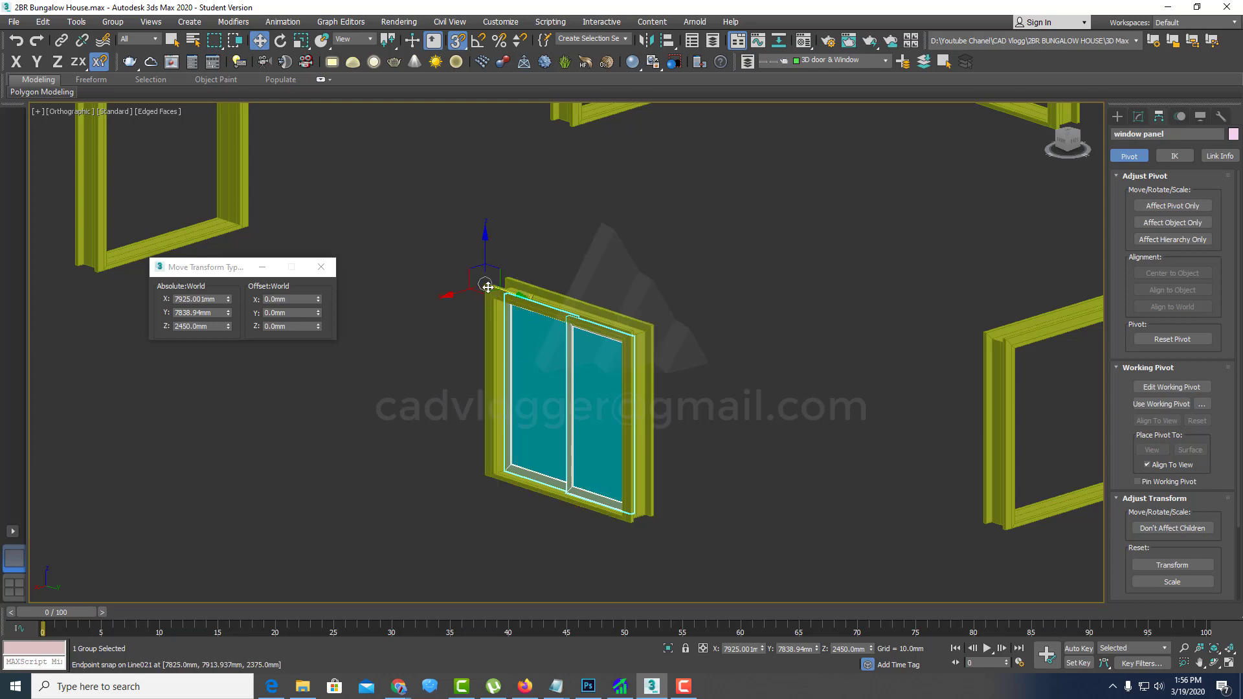
Step: Shift-drag an Instance copy of the window panel into the right window frame
mouse_move(486, 287)
left_mouse_down()
mouse_move(749, 384)
mouse_move(983, 329)
mouse_move(904, 323)
left_mouse_up()
scroll(1010, 343, "up", 3)
scroll(990, 333, "up", 3)
scroll(983, 330, "up", 3)
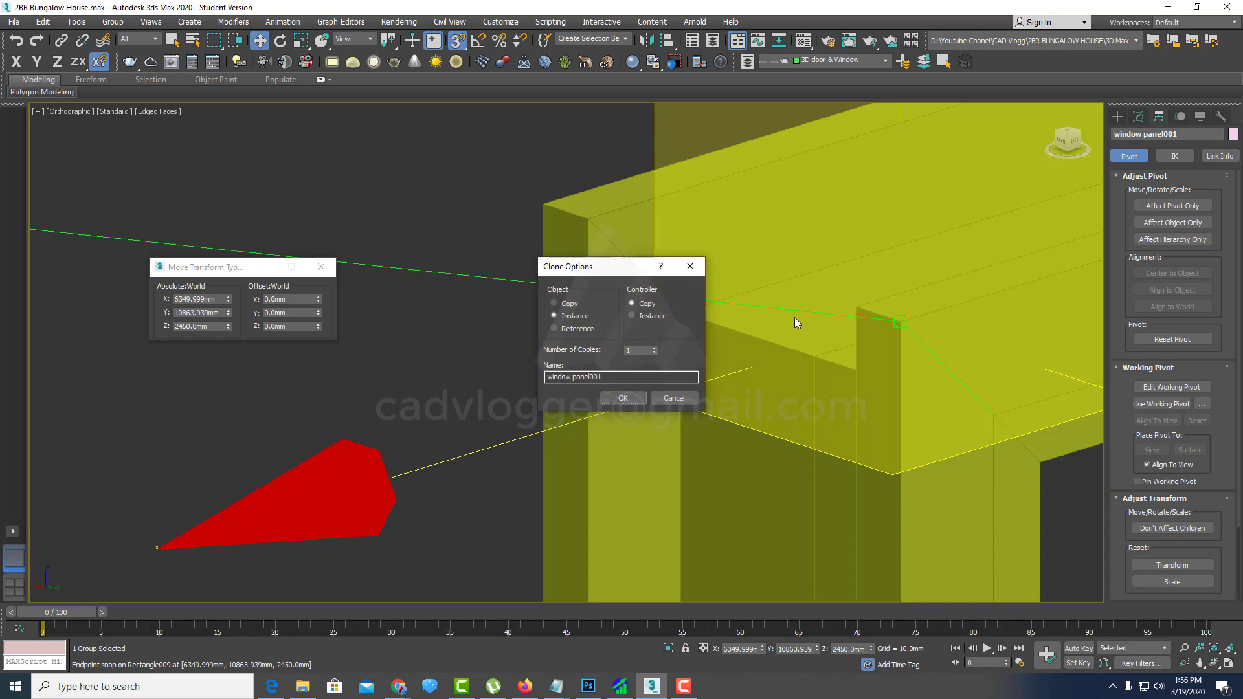
left_click(620, 399)
scroll(899, 330, "down", 2)
scroll(899, 330, "down", 2)
scroll(777, 362, "down", 2)
scroll(744, 388, "down", 2)
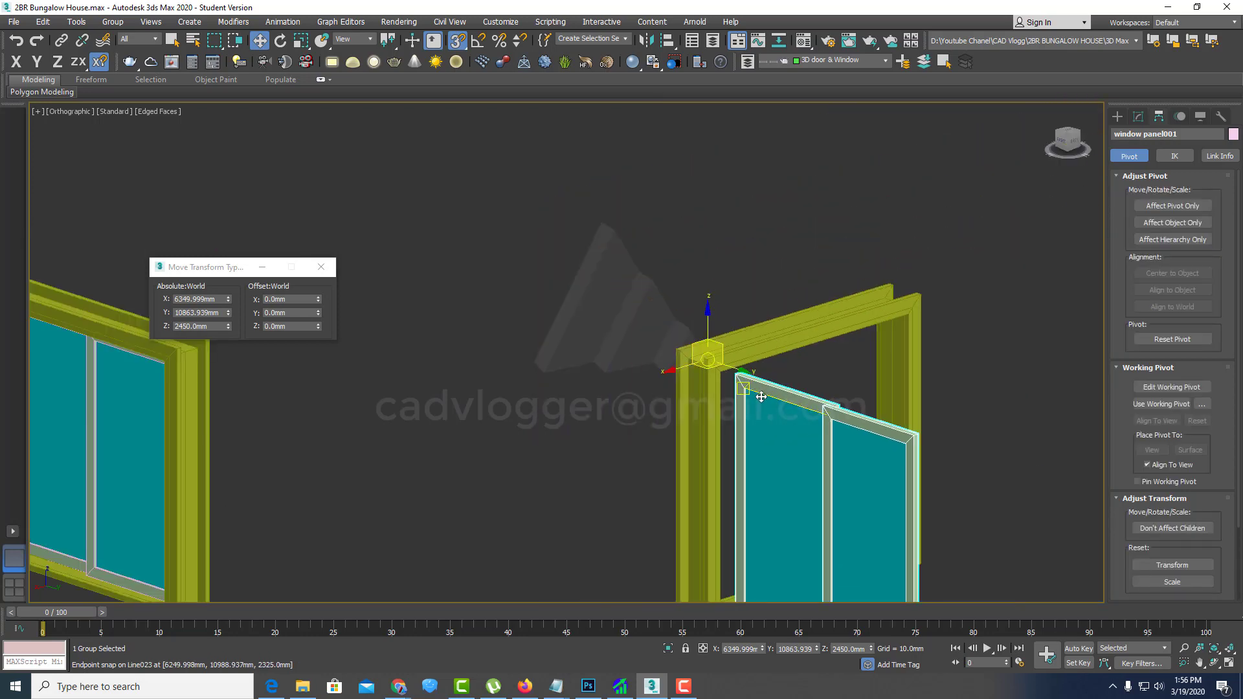
Step: Rotate the copied panel 90° about Z with Rotate Type-In to fit its frame
mouse_move(761, 397)
middle_mouse_down("alt")
mouse_move(688, 410)
mouse_move(763, 388)
mouse_move(887, 389)
middle_mouse_up("alt")
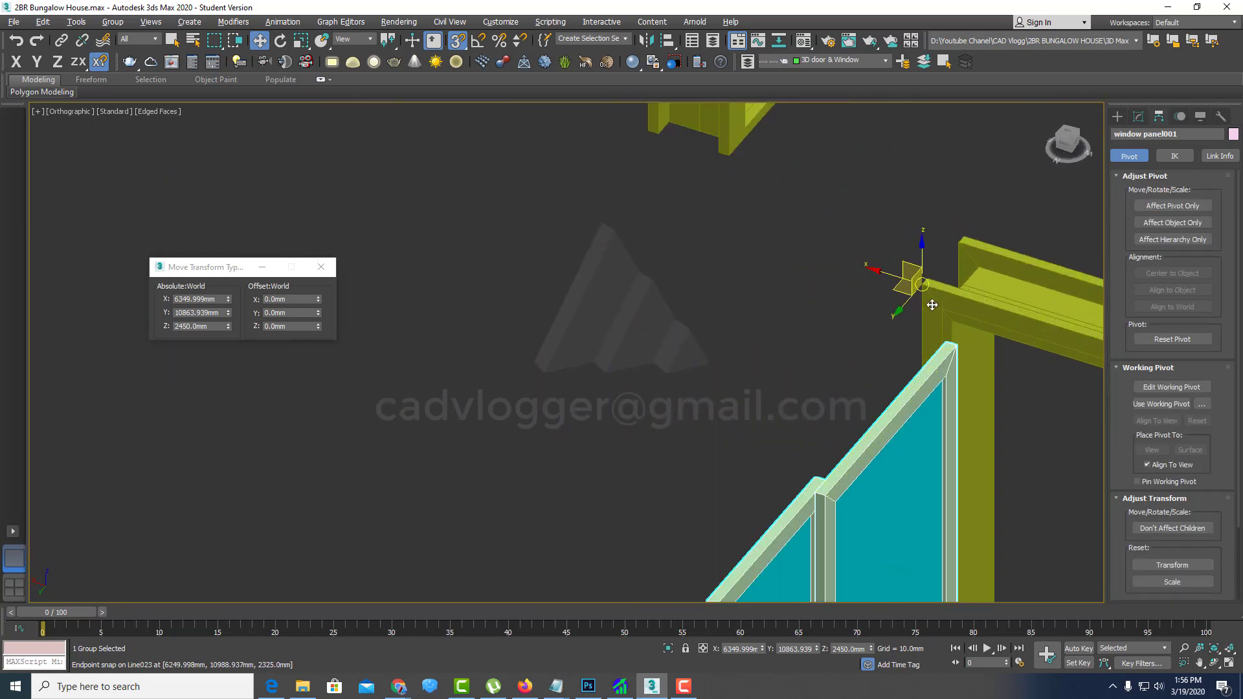
scroll(932, 305, "down", 3)
middle_click_drag(932, 304, 804, 472)
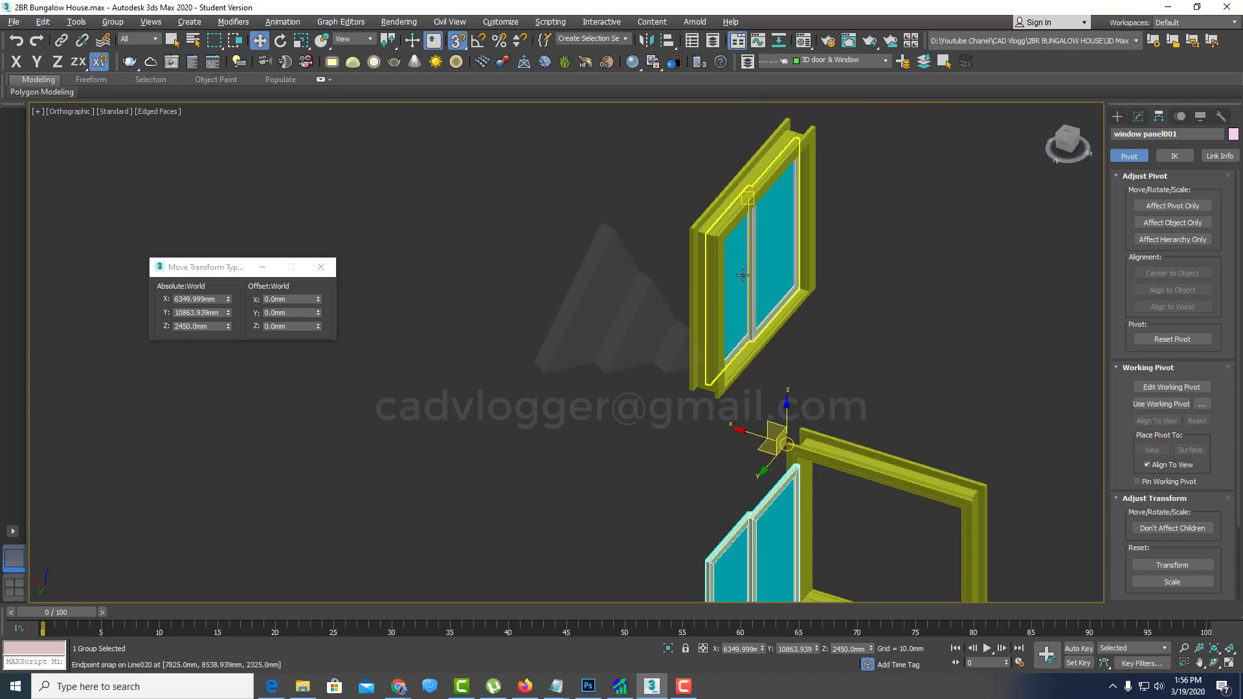
middle_click_drag(743, 275, 744, 169)
scroll(743, 375, "up", 3)
scroll(769, 349, "down", 1)
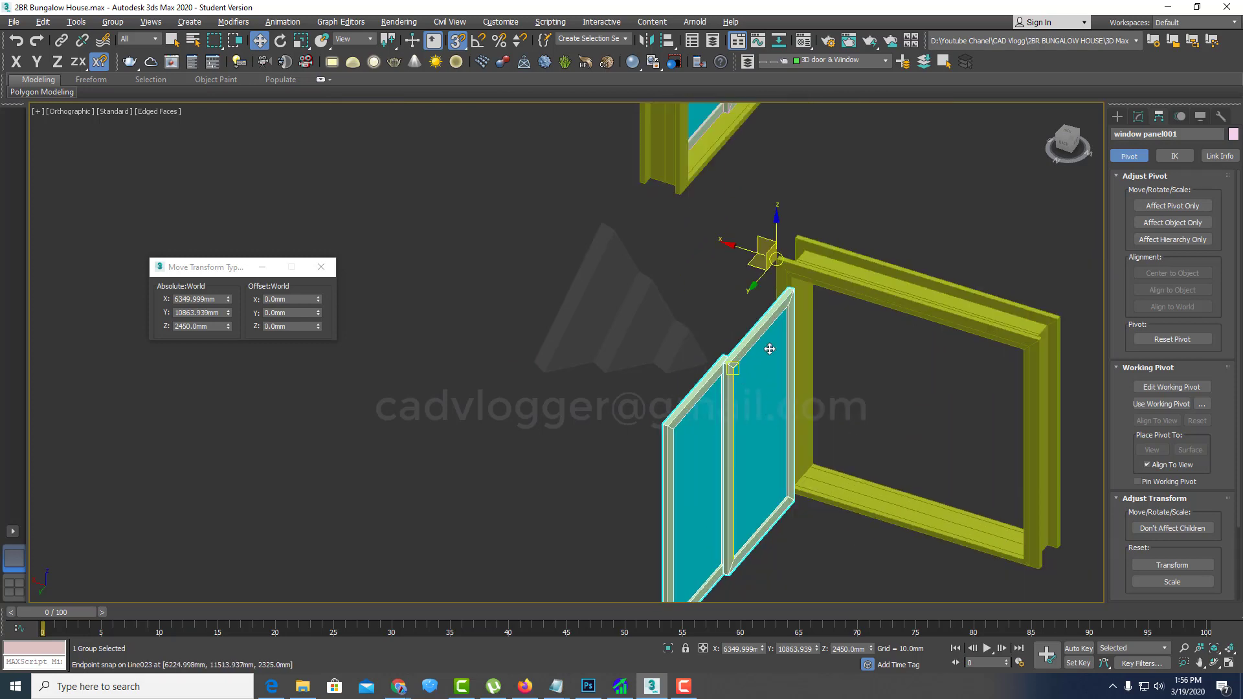
middle_click_drag(769, 349, 650, 372)
left_click(280, 41)
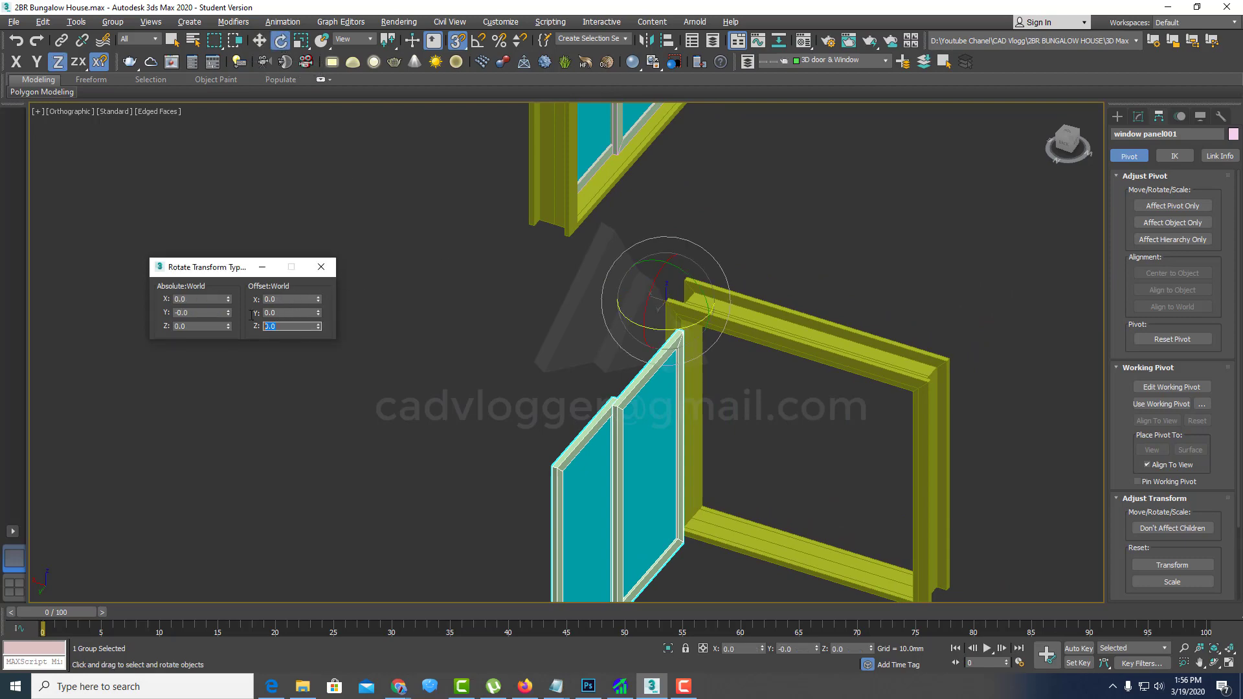
type("90")
key("Return")
Step: Clone another Instance of the panel into the next empty window frame
mouse_move(749, 490)
middle_mouse_down("alt")
mouse_move(858, 412)
mouse_move(917, 460)
mouse_move(592, 391)
mouse_move(721, 376)
mouse_move(606, 377)
middle_mouse_up("alt")
scroll(591, 392, "down", 5)
scroll(605, 381, "up", 1)
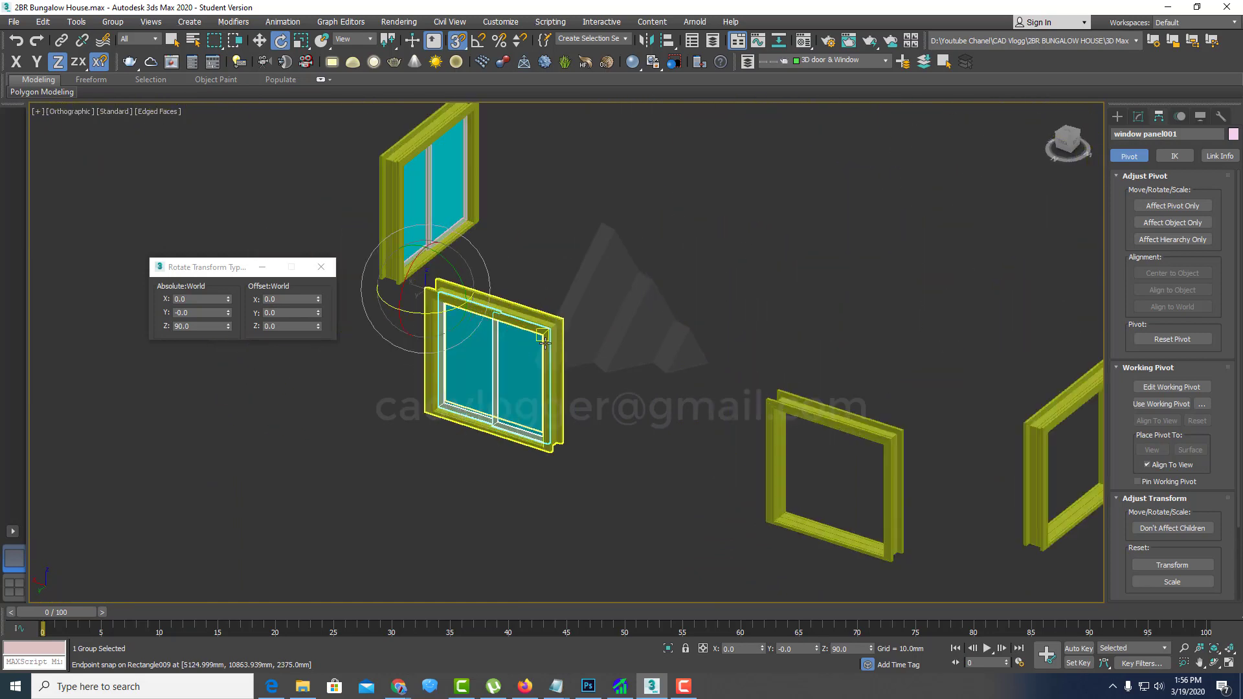
scroll(466, 330, "up", 3)
scroll(335, 286, "up", 2)
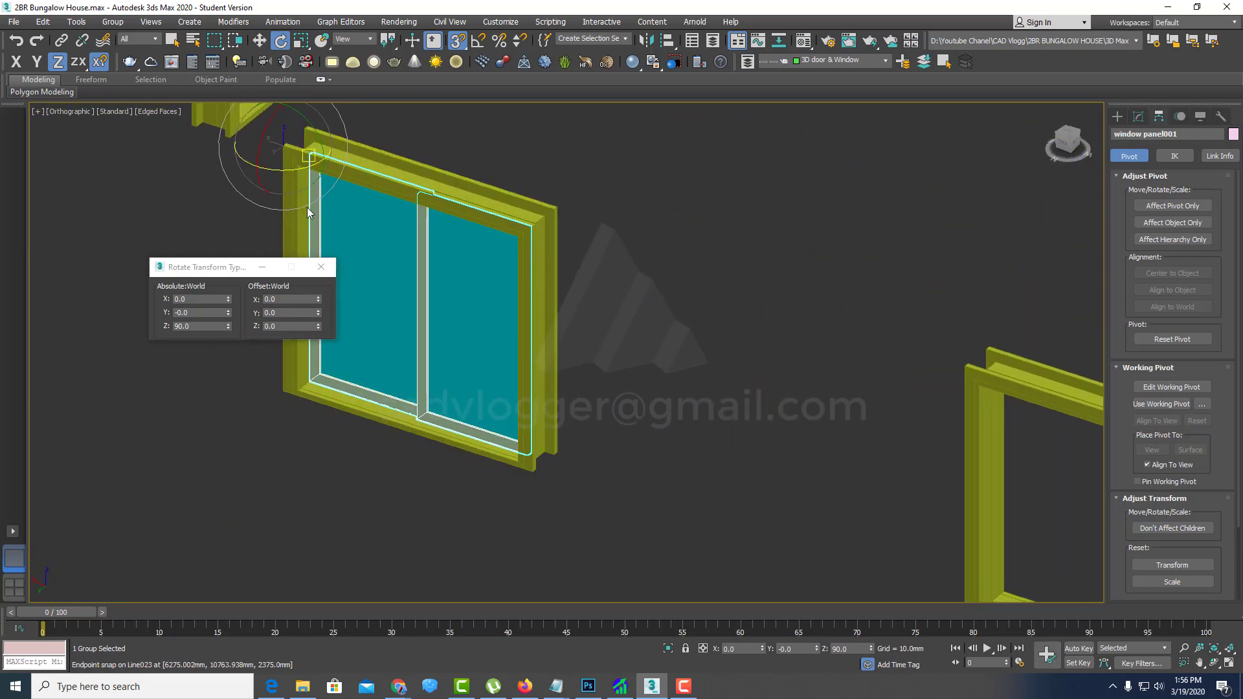
key("w")
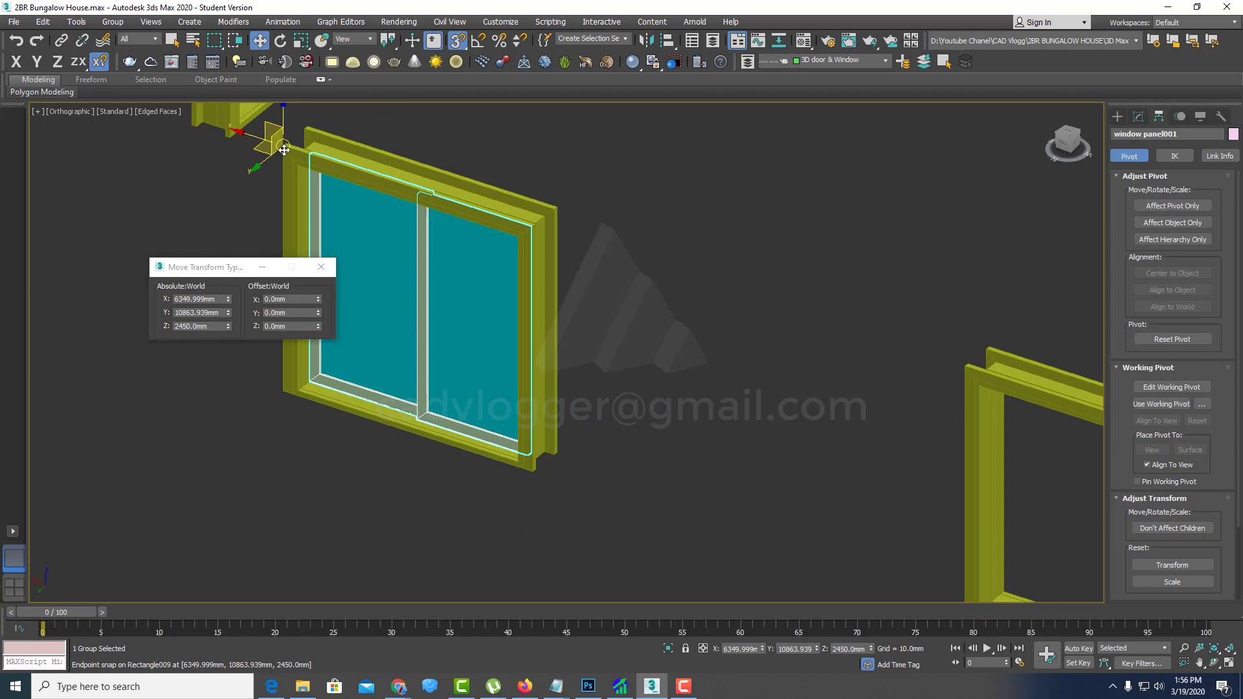
mouse_move(284, 150)
left_mouse_down("shift")
mouse_move(965, 389)
mouse_move(966, 371)
mouse_move(953, 376)
left_mouse_up("shift")
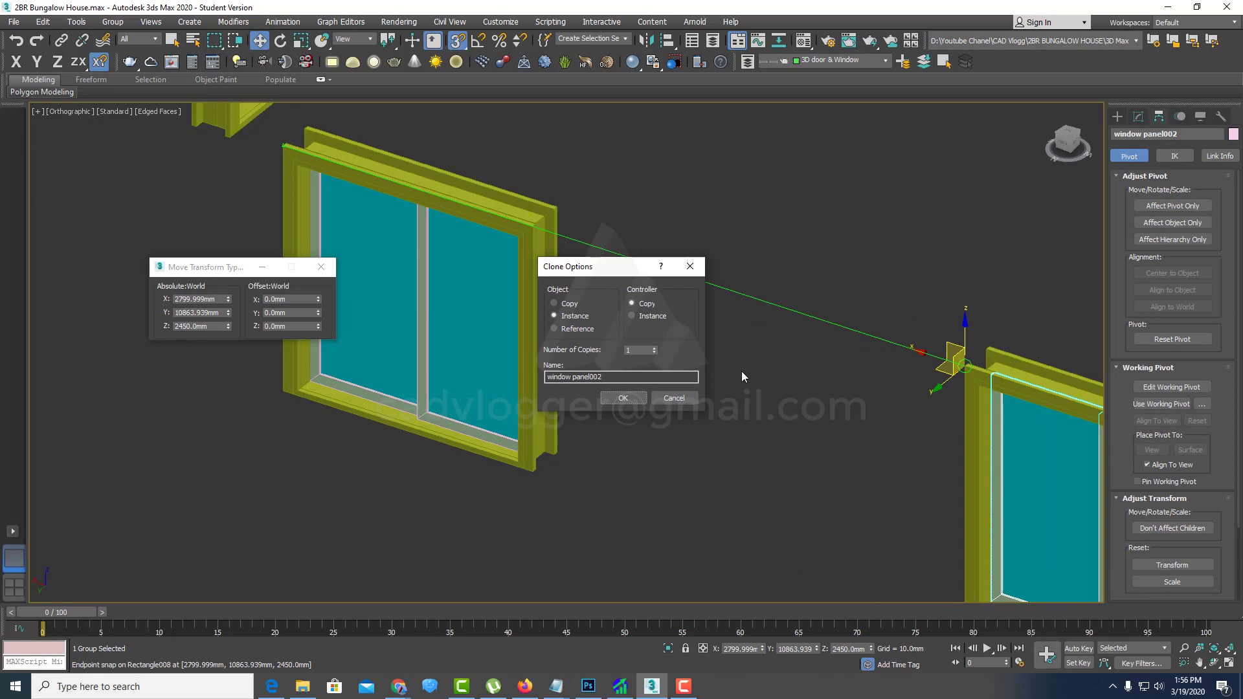
left_click(623, 397)
Step: Snap a further panel copy into another frame's corner at 475.0, 9988.939, 2450.0mm
scroll(589, 291, "down", 3)
scroll(604, 289, "down", 3)
scroll(574, 286, "down", 2)
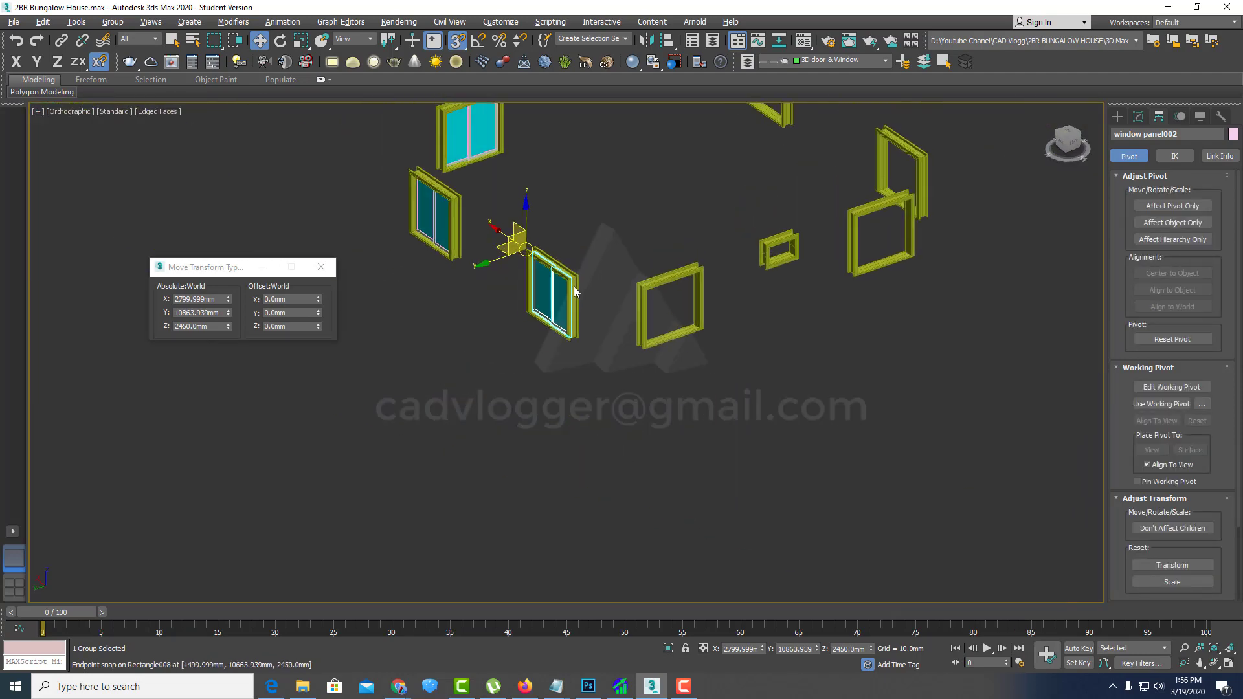
scroll(574, 290, "up", 3)
scroll(553, 256, "up", 3)
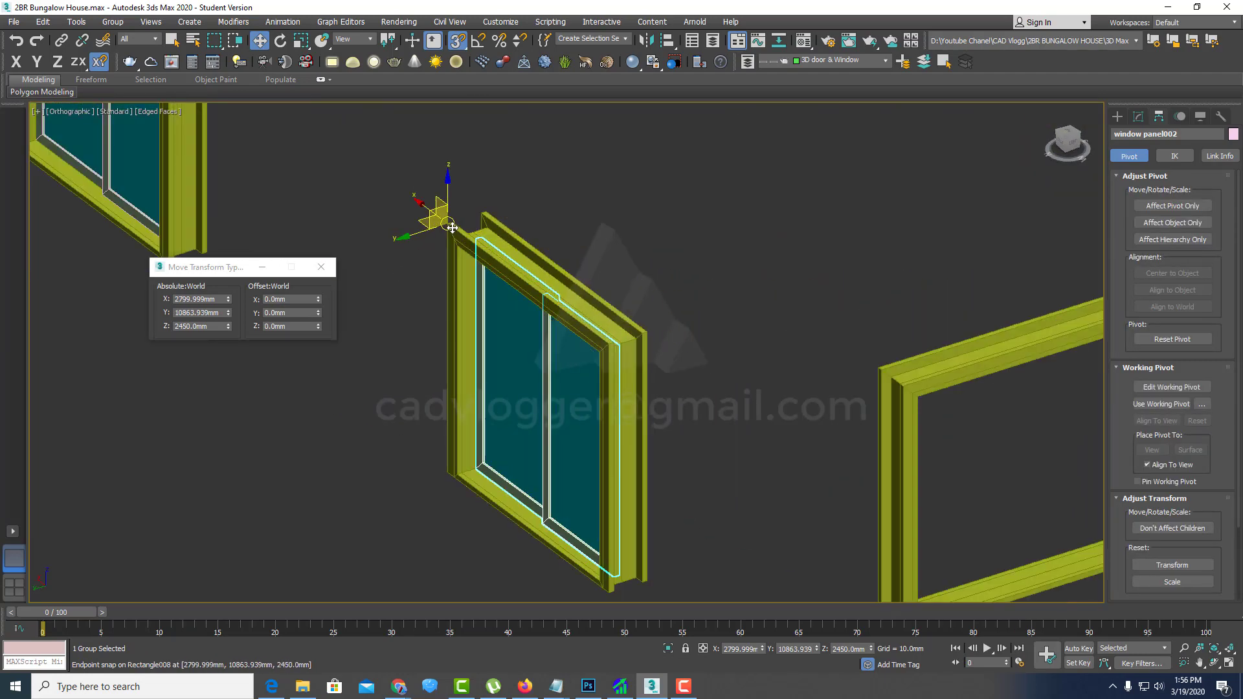
mouse_move(450, 226)
left_mouse_down("shift")
mouse_move(906, 384)
mouse_move(876, 401)
left_mouse_up("shift")
scroll(907, 384, "up", 6)
Step: Confirm the third panel instance and rotate it another 90° to face its frame
left_click(622, 398)
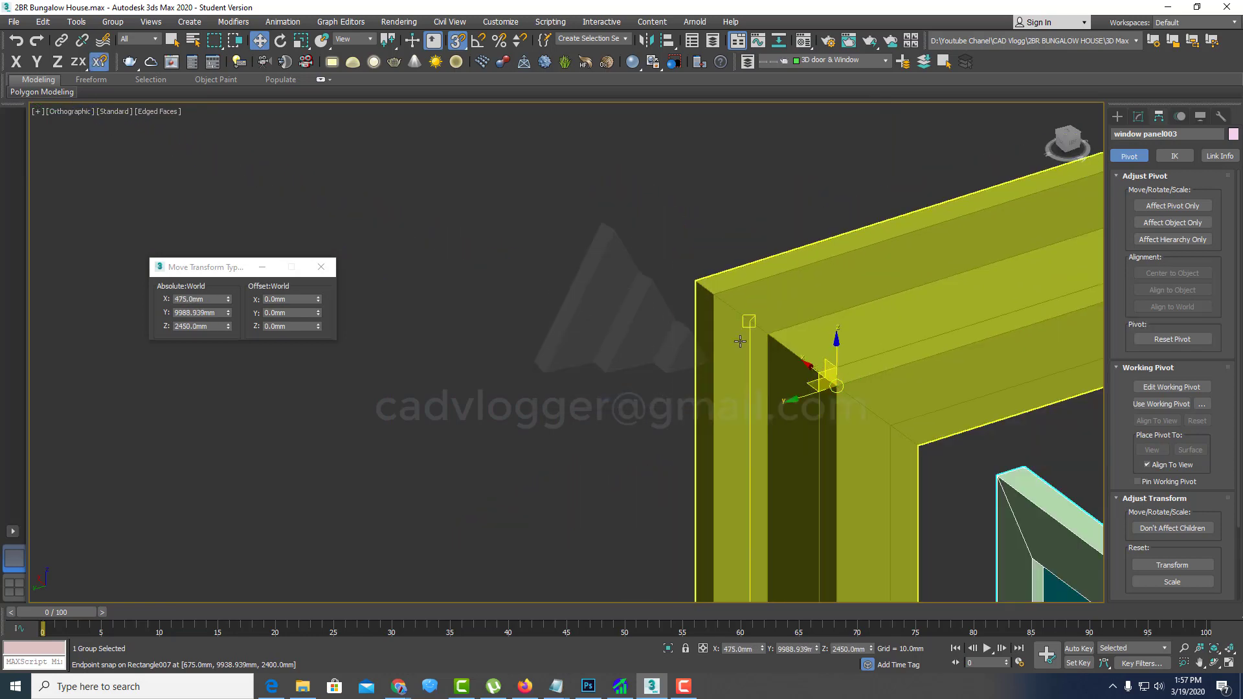
scroll(777, 356, "down", 5)
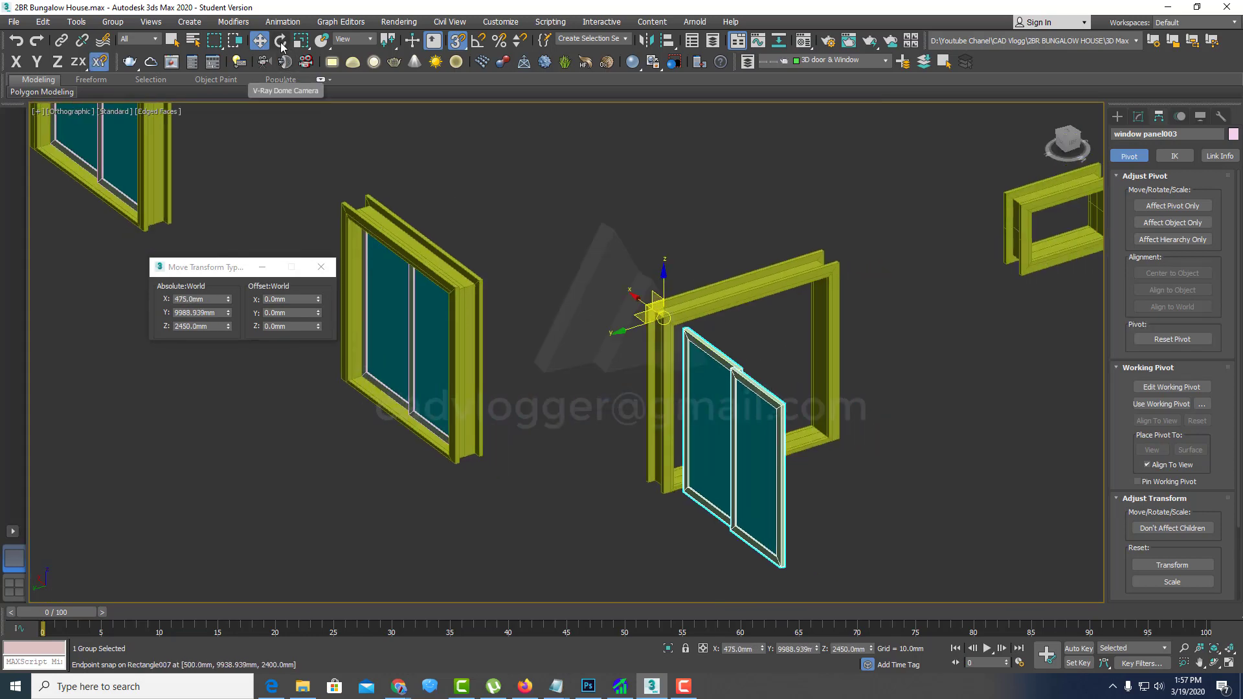
left_click(281, 42)
type("90")
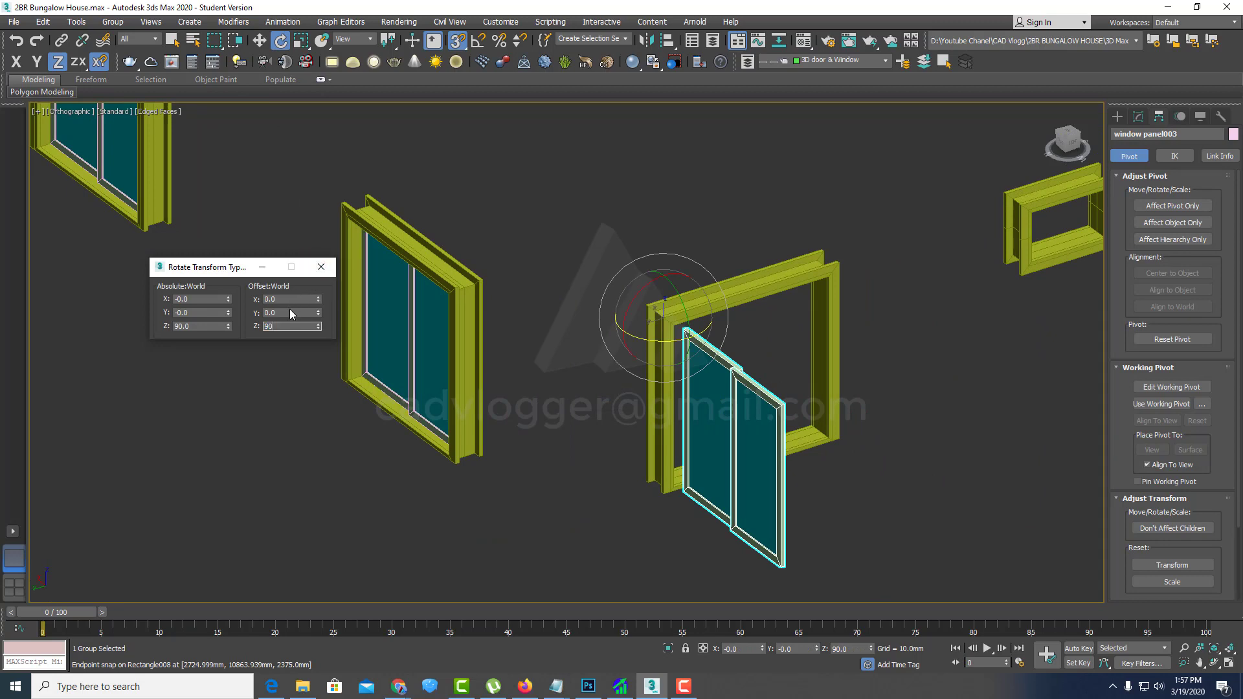
key("Return")
middle_click_drag(887, 355, 478, 444)
scroll(701, 390, "down", 2)
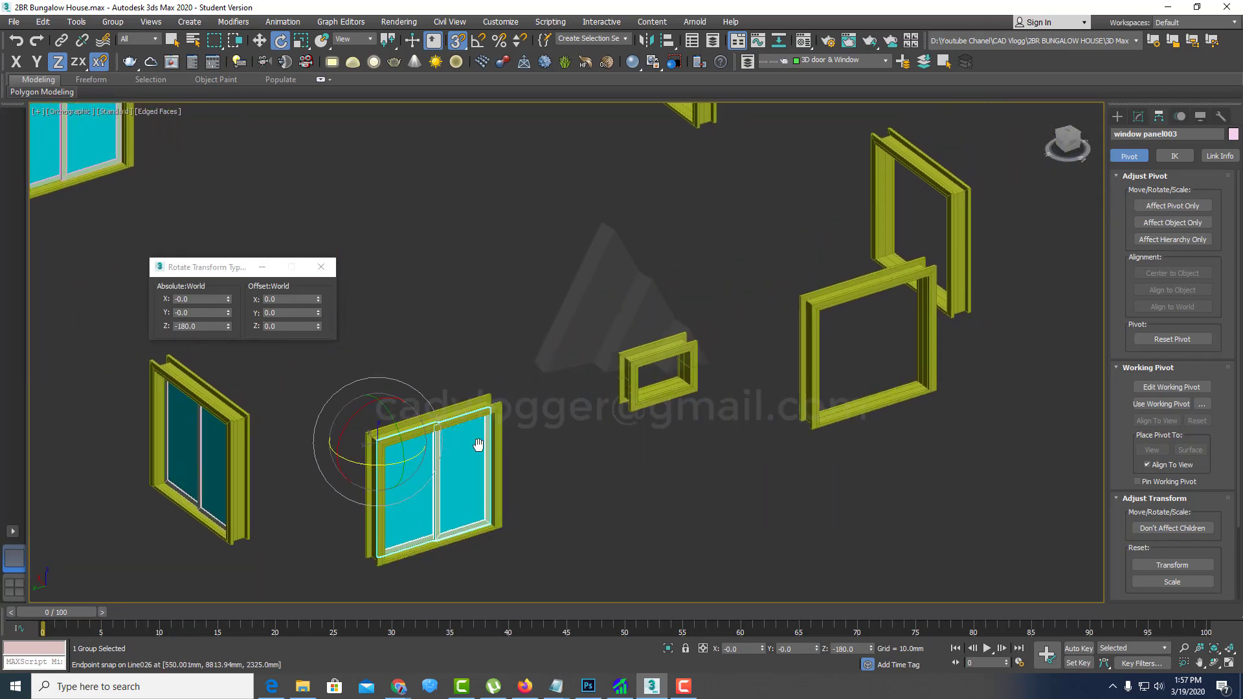
scroll(478, 445, "up", 3)
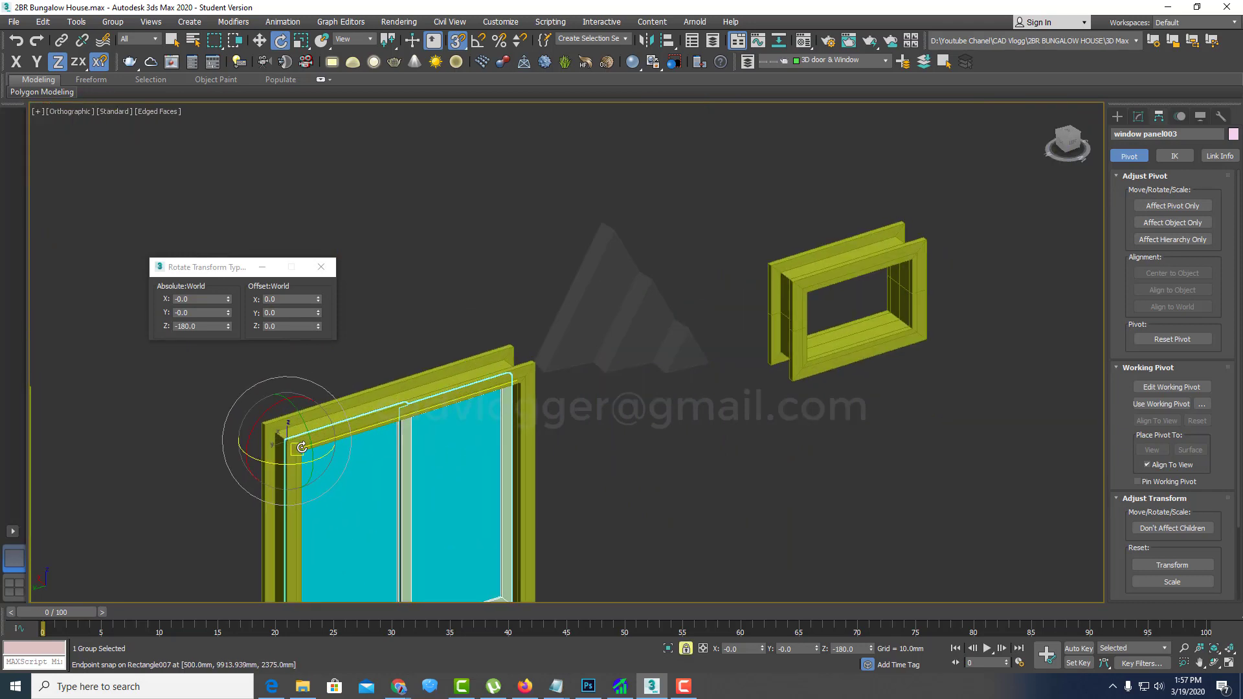
Step: Instance-copy the panel onto the small window frame as window panel004
key("w")
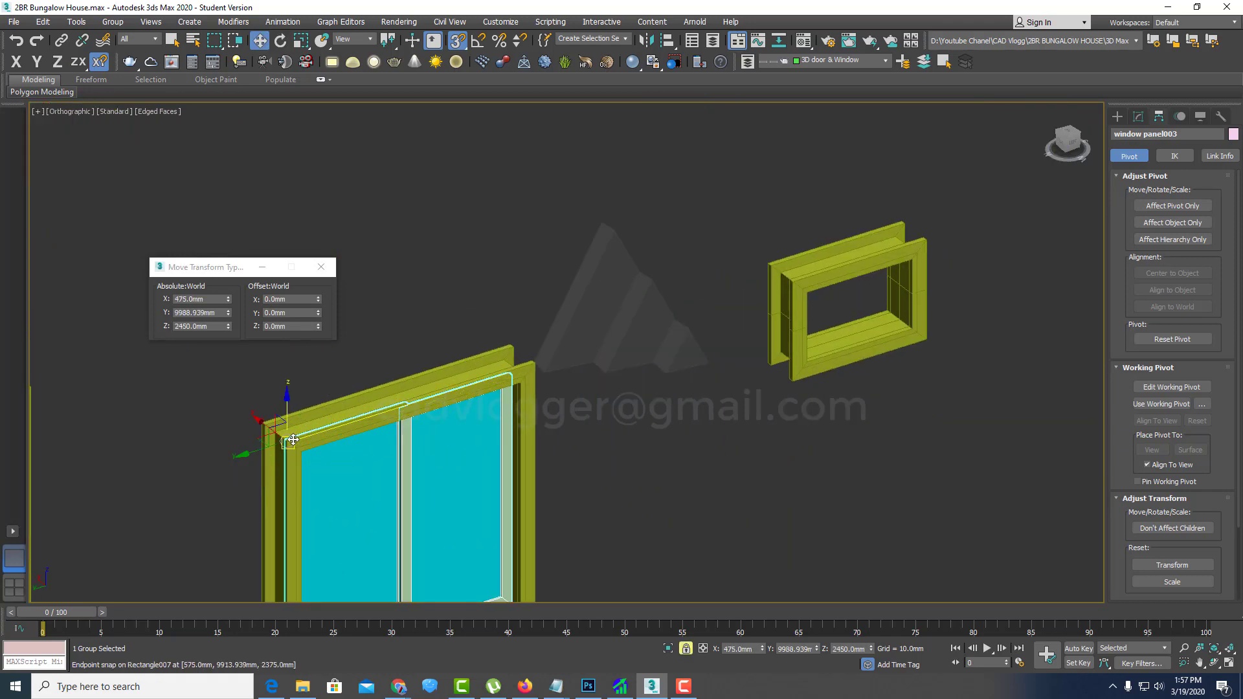
left_click_drag(289, 441, 796, 279, "shift")
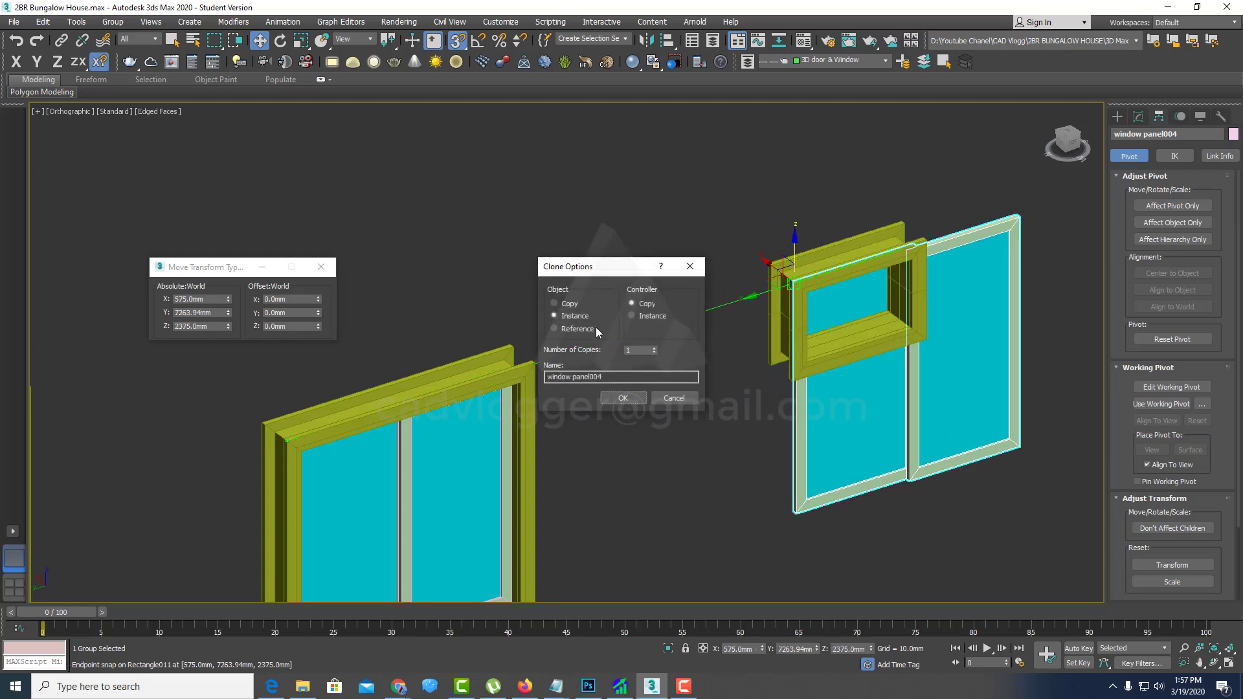
left_click(611, 394)
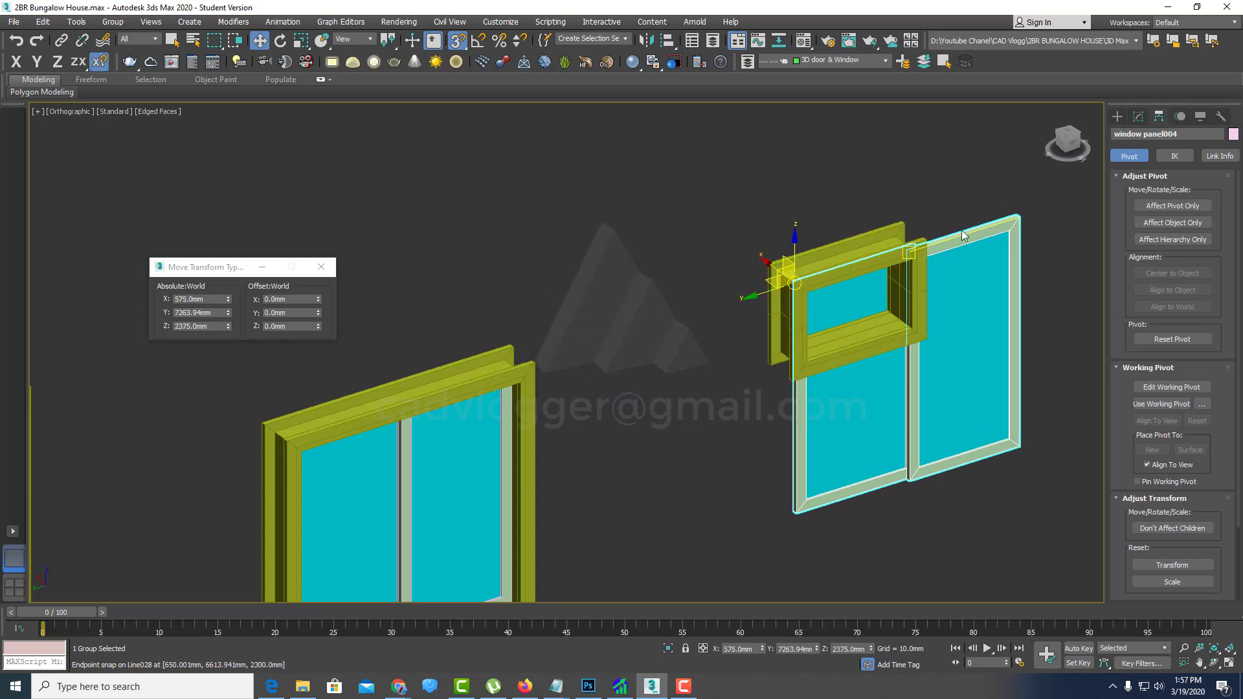
scroll(865, 270, "up", 5)
scroll(814, 298, "down", 2)
scroll(583, 324, "down", 6)
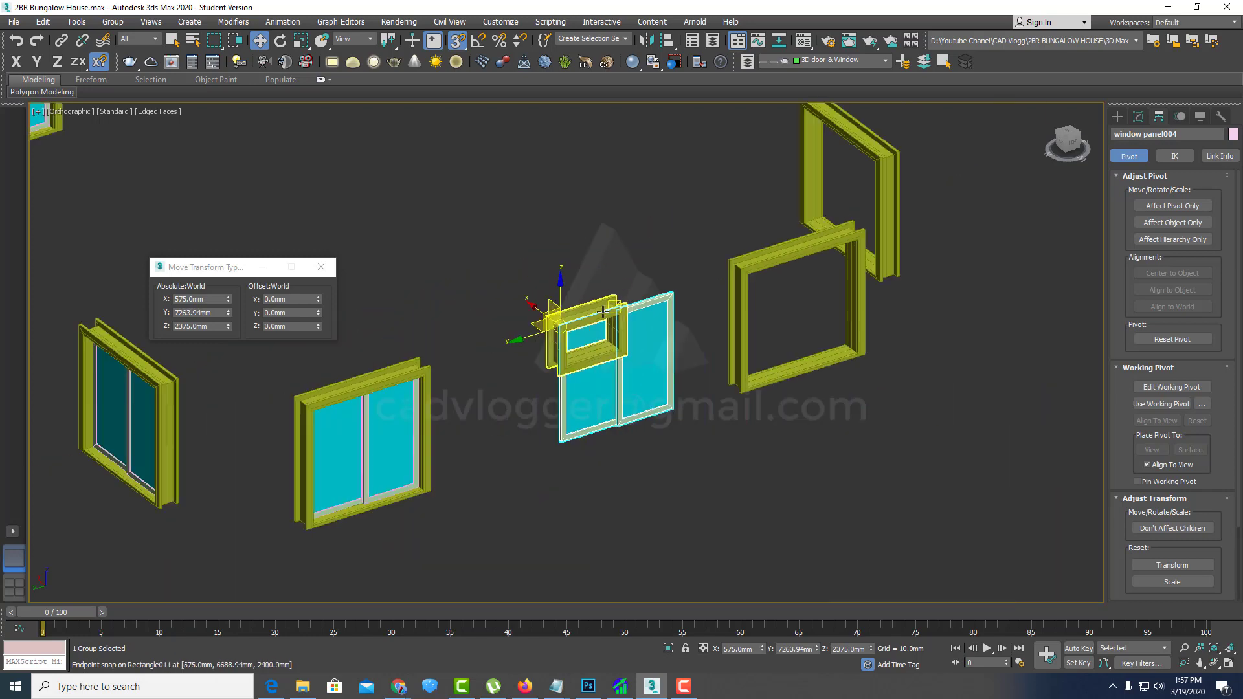
Step: Clone the left-frame window panel along Y into the right-hand frame
left_click(317, 433)
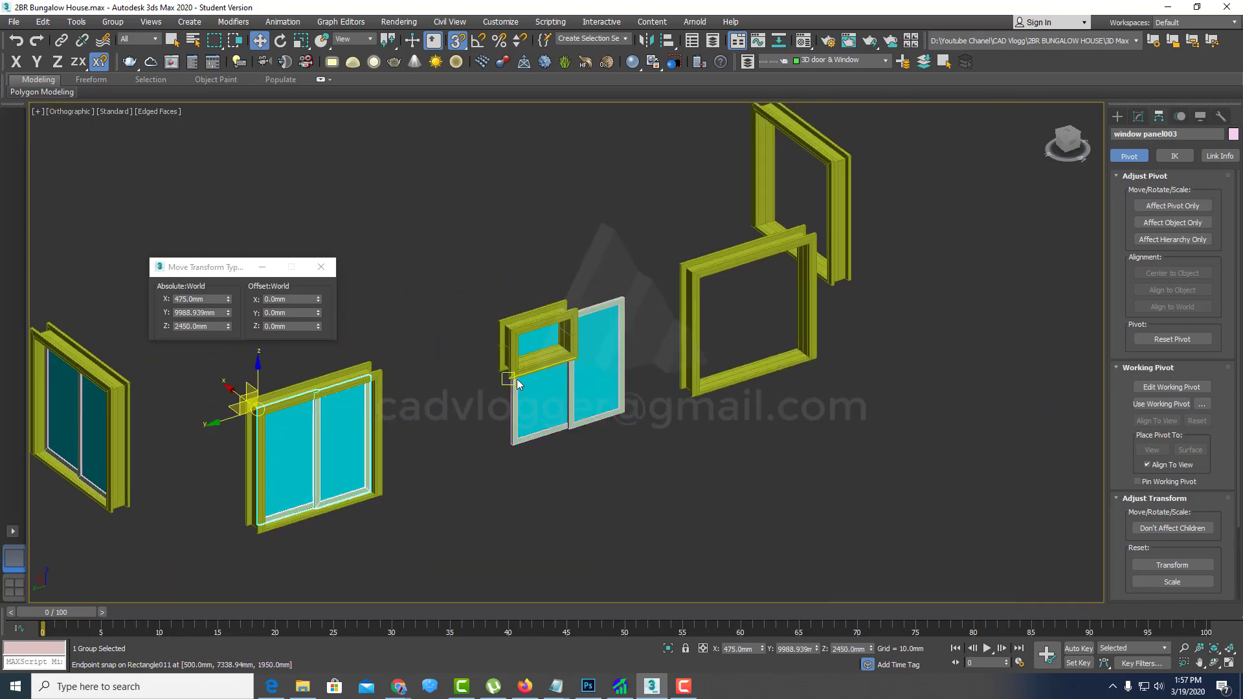
scroll(297, 440, "up", 2)
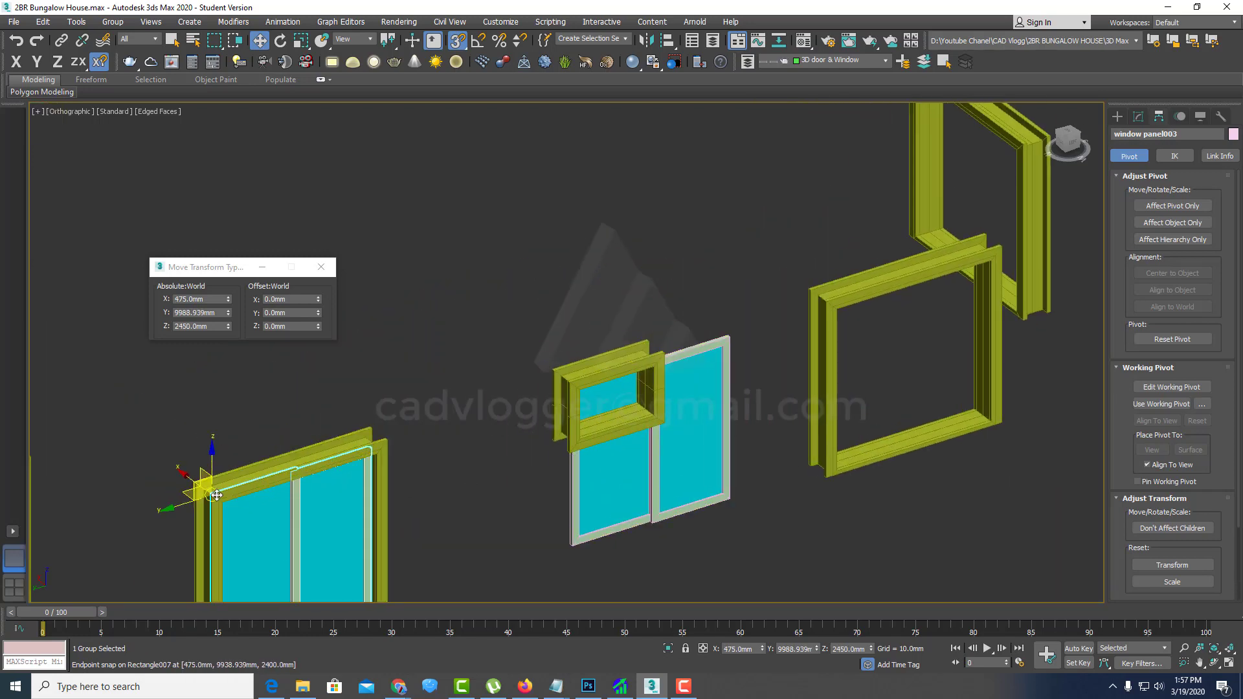
left_click_drag(214, 495, 829, 301, "shift")
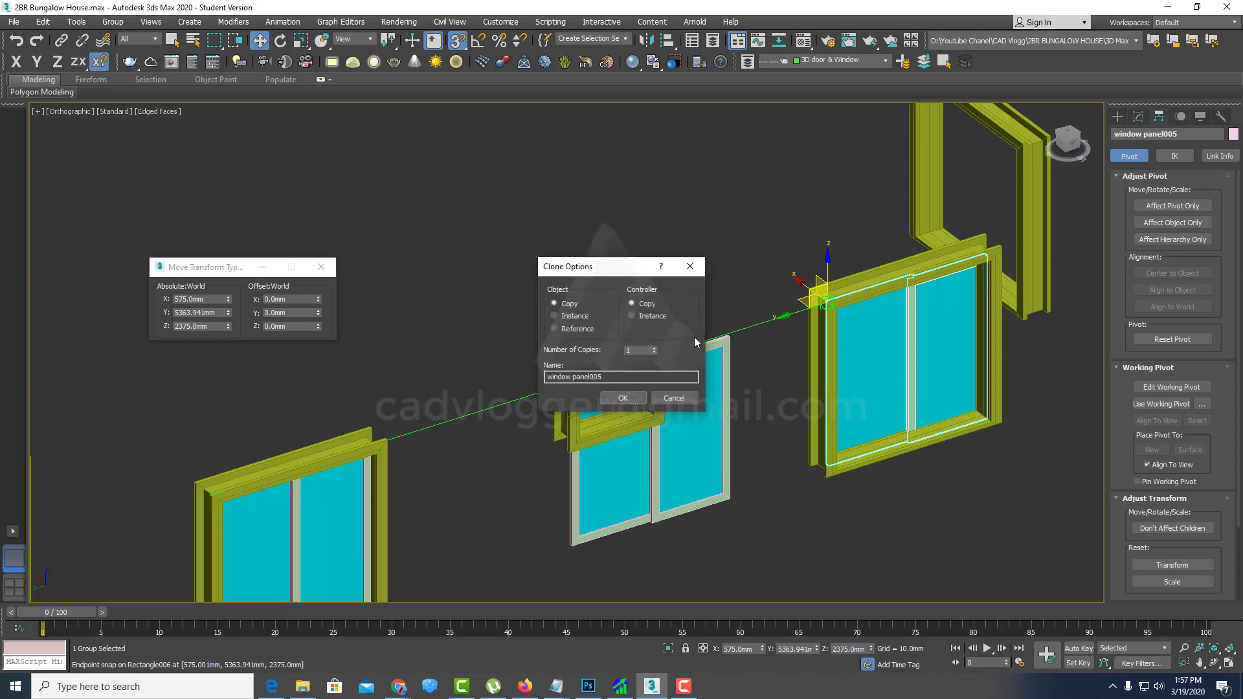
Step: Confirm instance window panel005 and snap it into the frame corner at 475.0, 5438.941, 2450.0mm
left_click(613, 398)
scroll(820, 298, "up", 5)
scroll(802, 304, "up", 4)
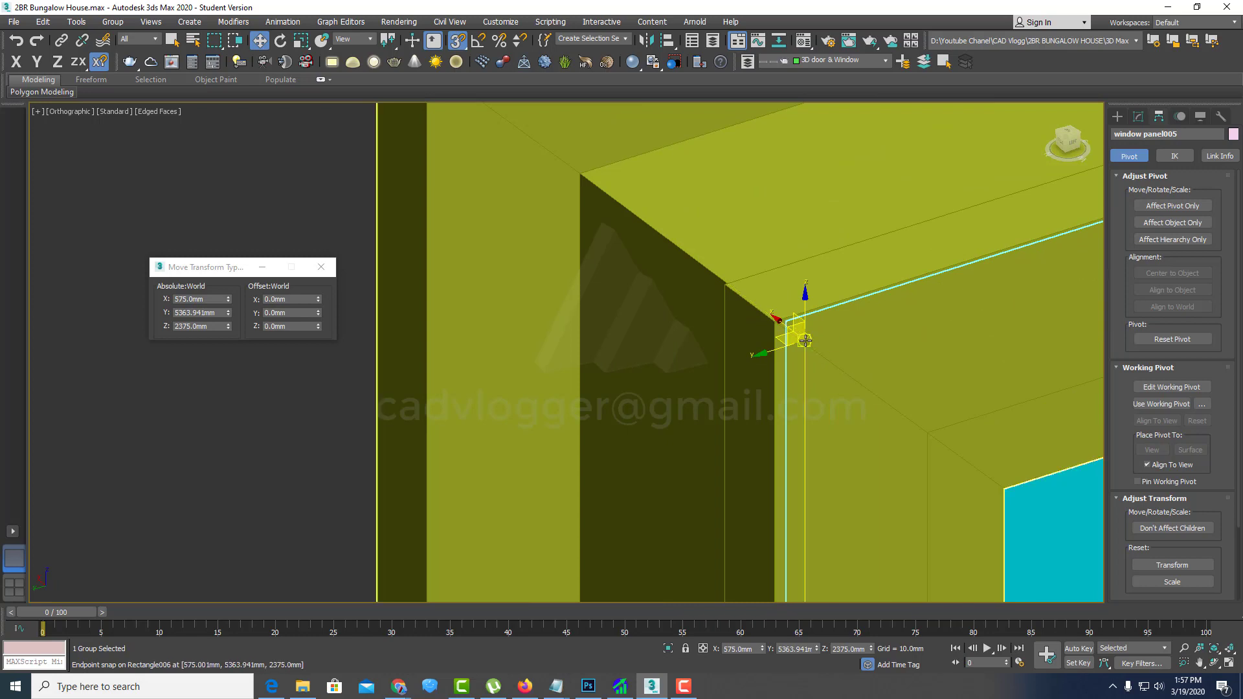
left_click(785, 327)
scroll(796, 337, "down", 3)
scroll(797, 337, "down", 3)
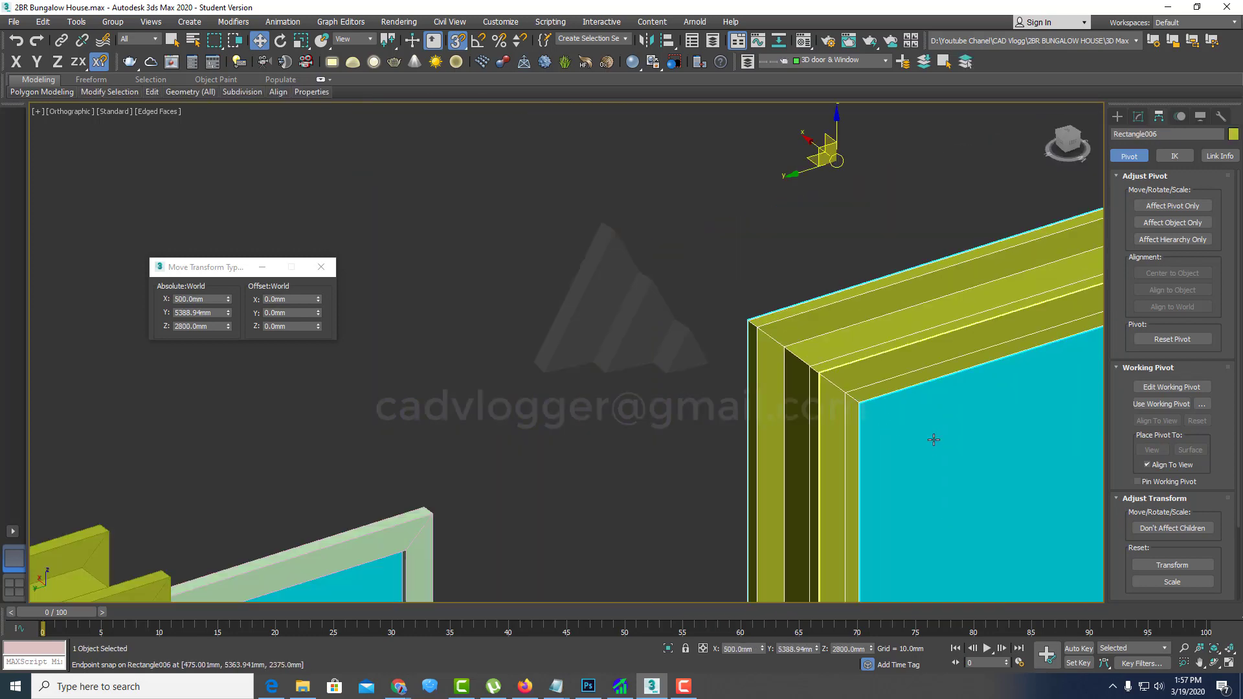
left_click(827, 373)
scroll(826, 373, "up", 5)
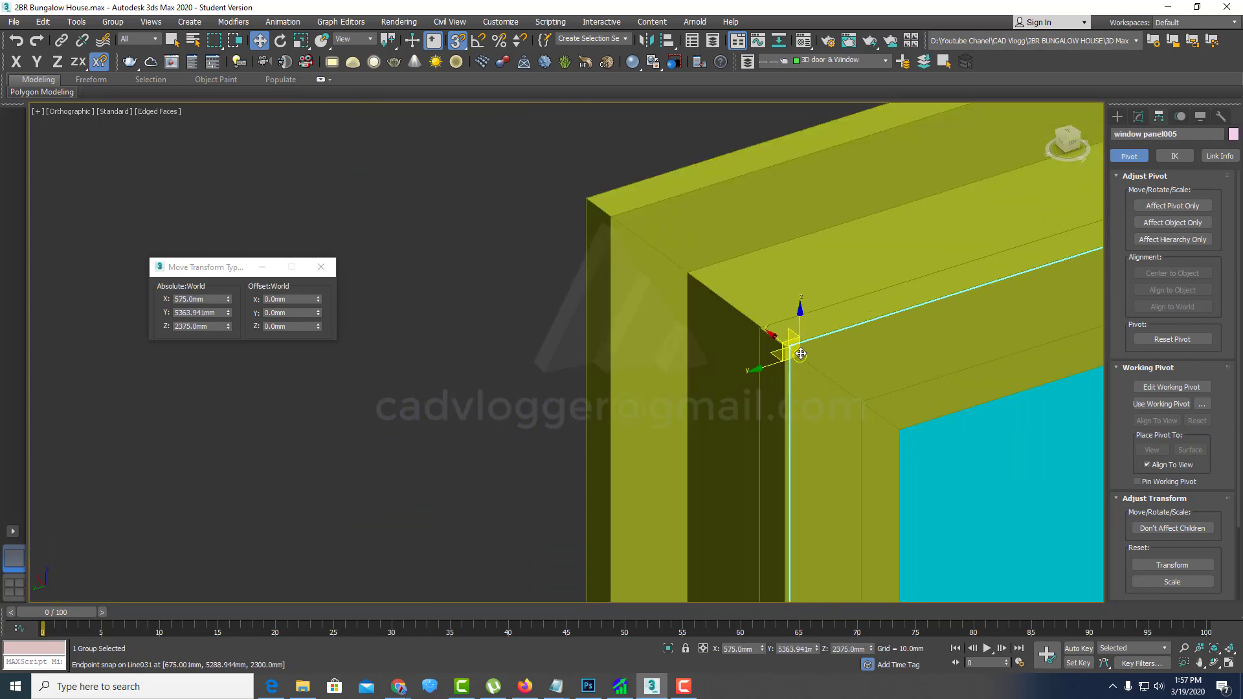
left_click_drag(800, 354, 779, 343)
Step: Clone the panel toward the next window frame as window panel006
scroll(716, 356, "down", 3)
scroll(694, 392, "down", 5)
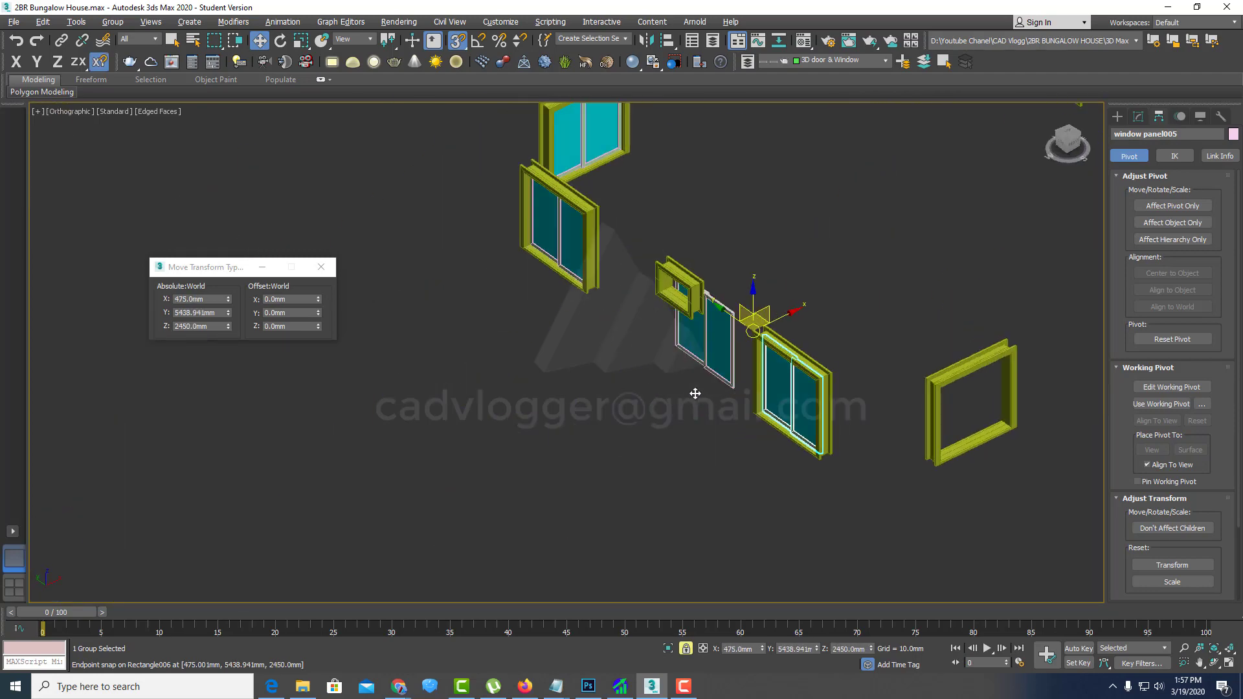
middle_click_drag(694, 393, 818, 360, "alt")
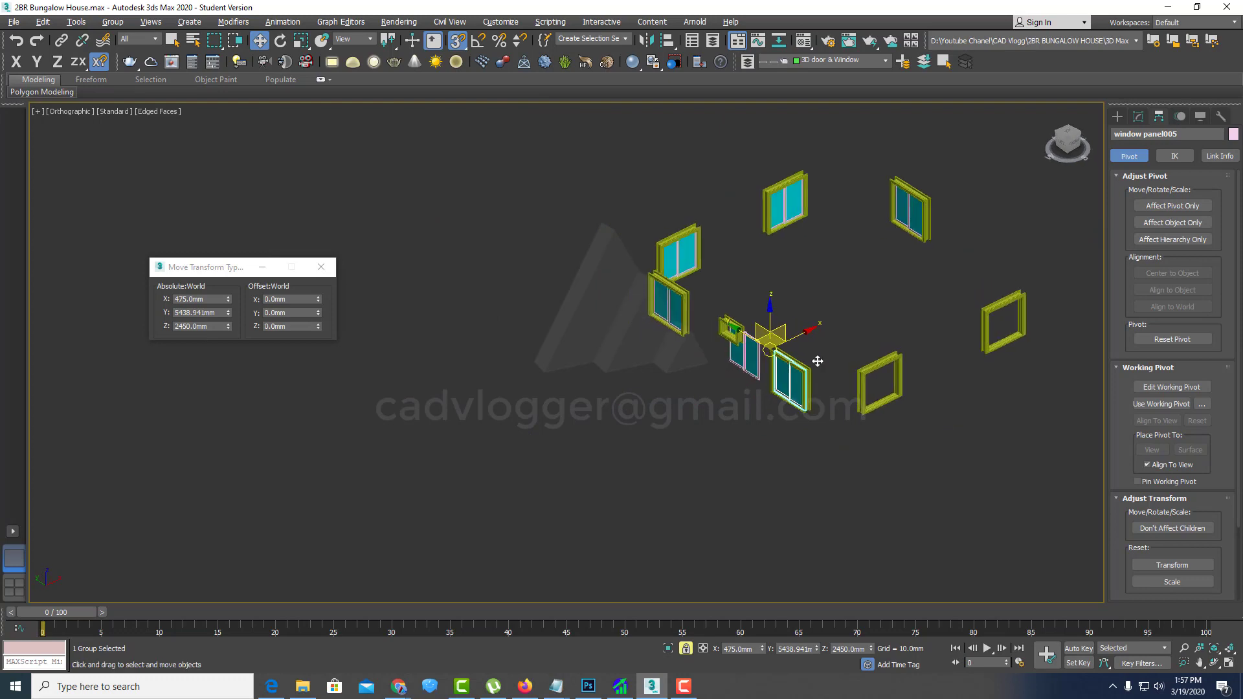
scroll(842, 358, "up", 3)
scroll(671, 411, "up", 3)
scroll(572, 241, "up", 2)
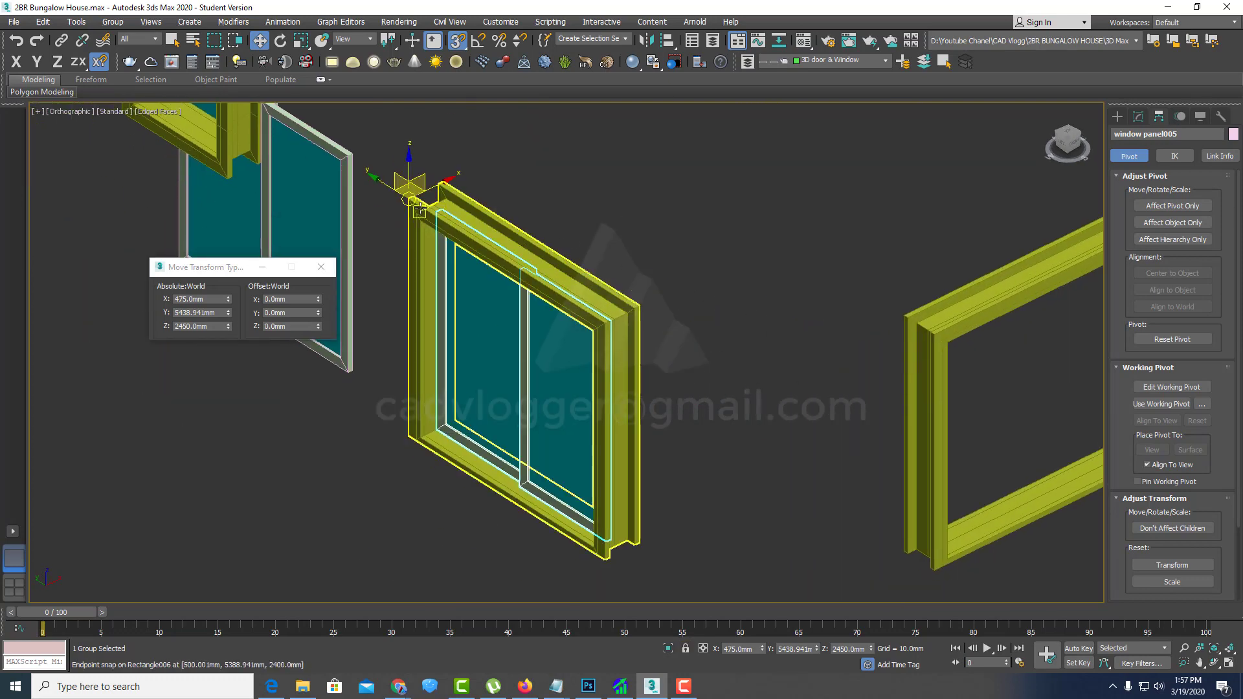
mouse_move(407, 202)
left_mouse_down("shift")
mouse_move(900, 353)
mouse_move(877, 398)
left_mouse_up("shift")
scroll(890, 321, "up", 4)
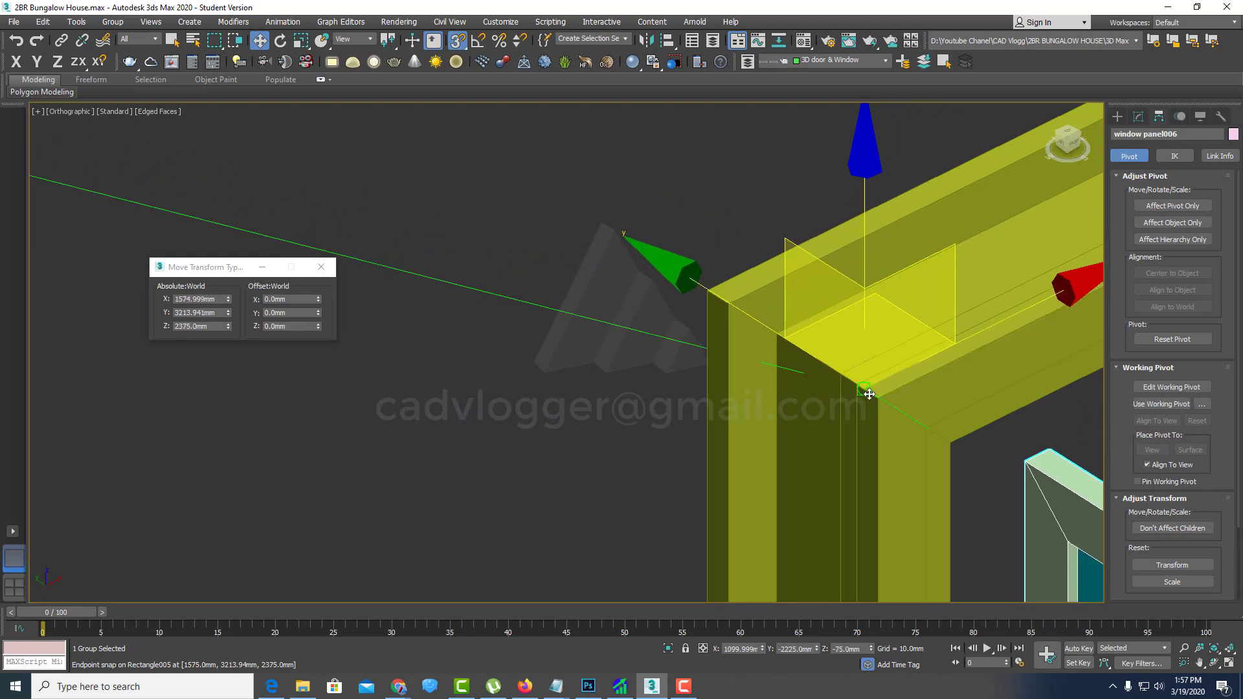
Step: Confirm the window panel006 instance and rotate it 90° about Z to fit its side frame
left_click(622, 398)
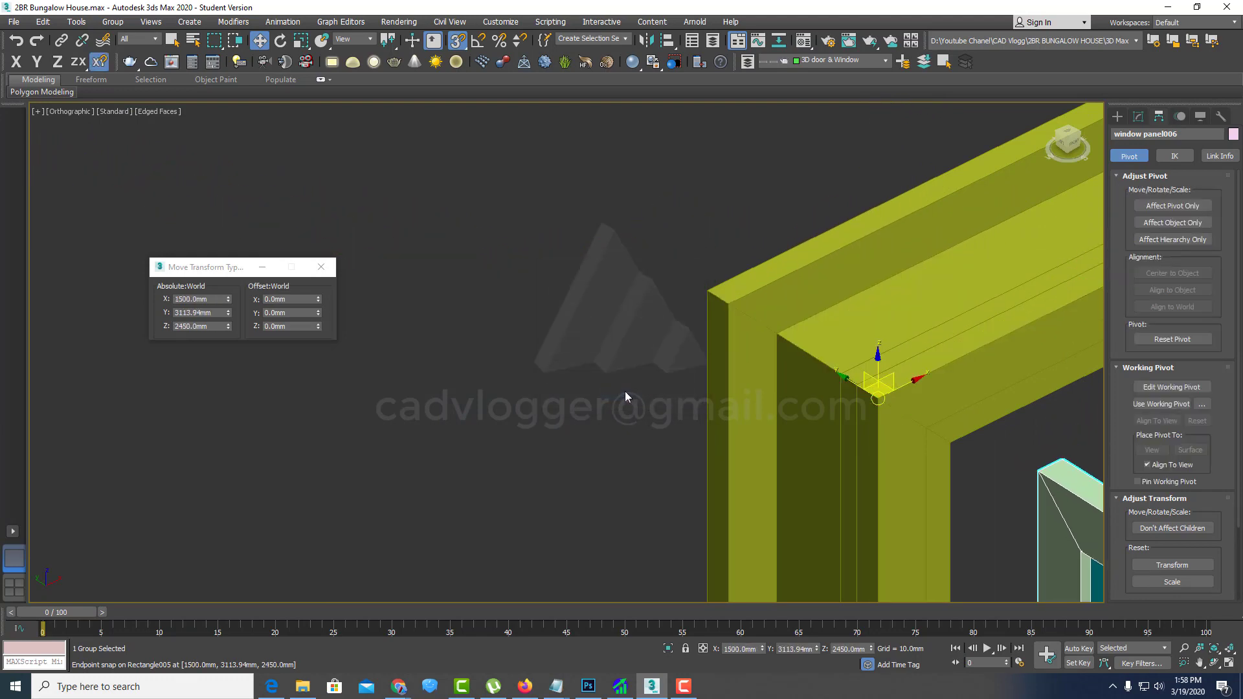
scroll(623, 391, "down", 5)
left_click(279, 40)
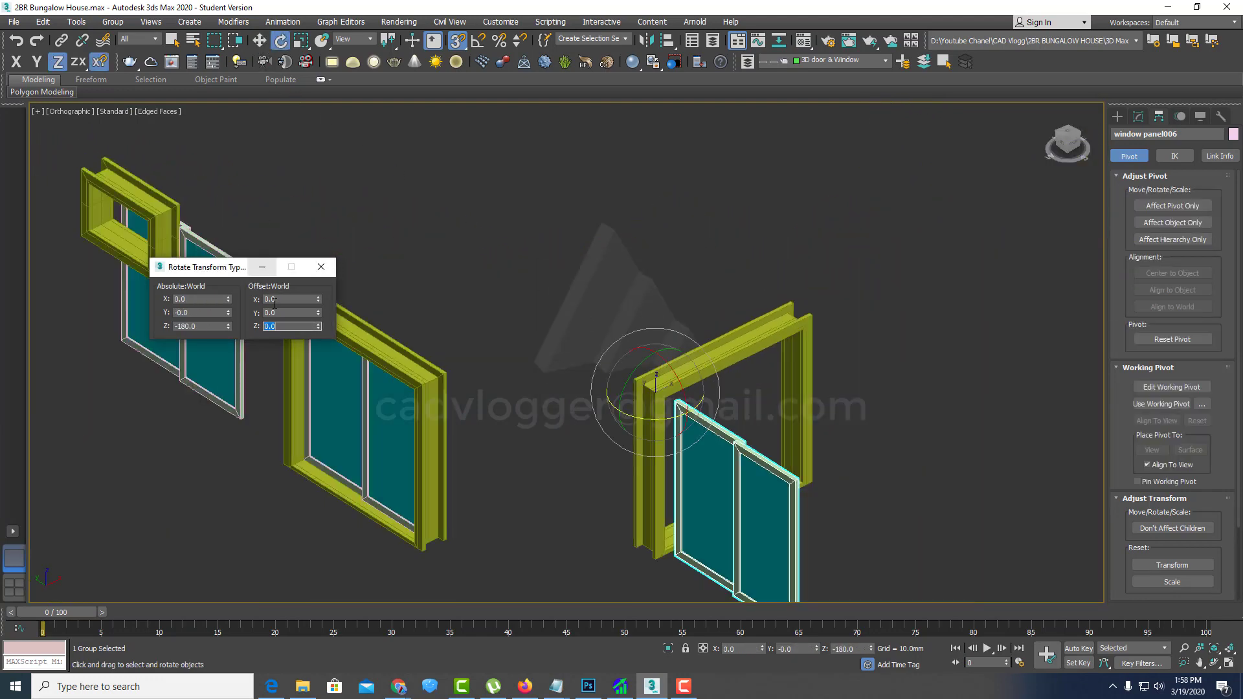
type("90")
key("Return")
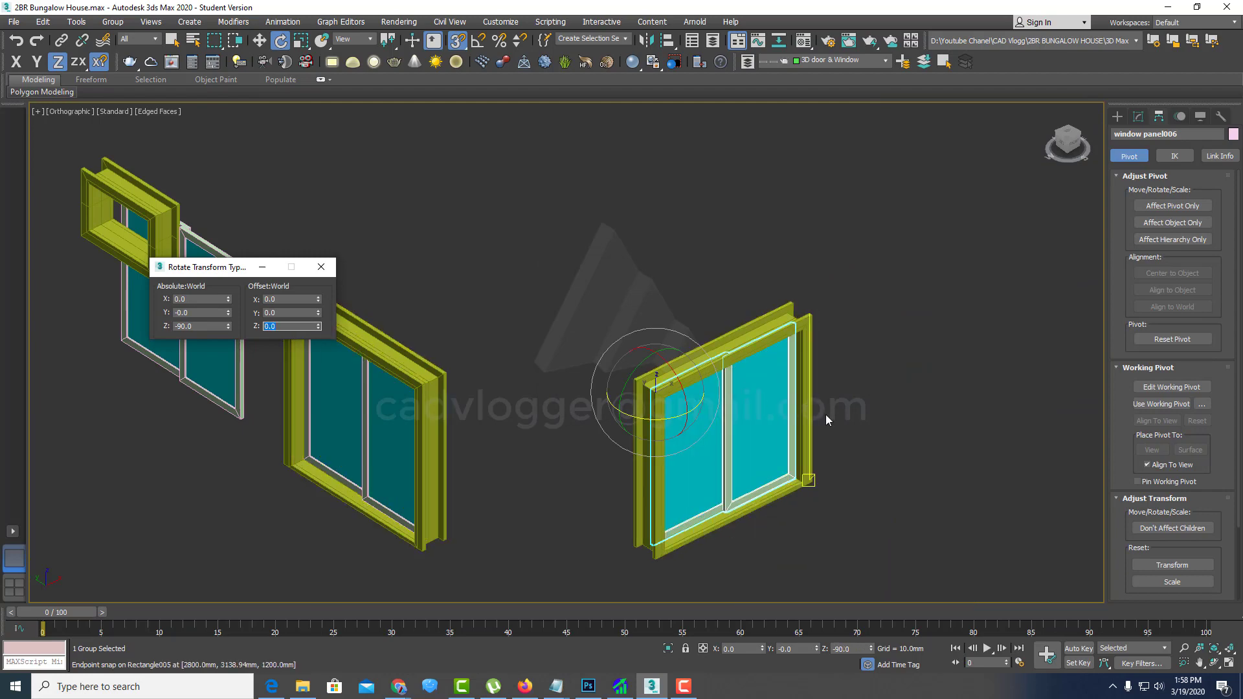
middle_click_drag(825, 414, 640, 441)
scroll(686, 432, "up", 3)
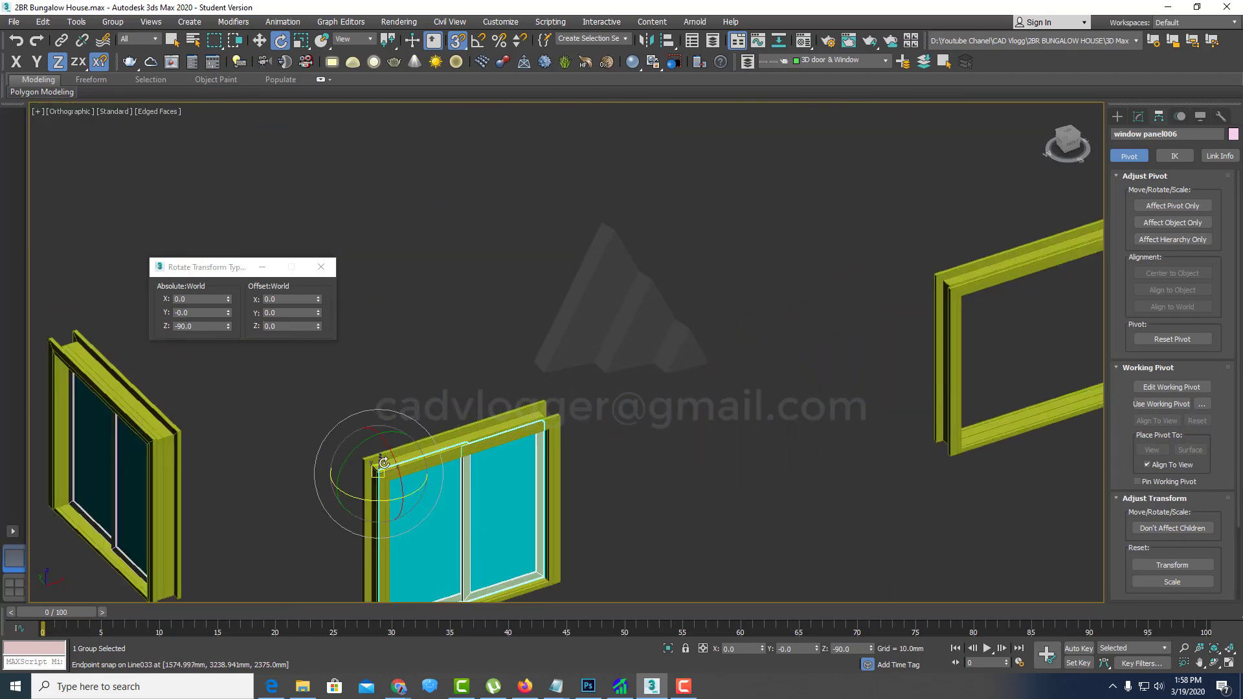
middle_click_drag(391, 472, 322, 479)
scroll(321, 479, "up", 2)
Step: Instance-clone window panel007 into a further frame at 5600.0, 3113.94, 2450.0mm
key("w")
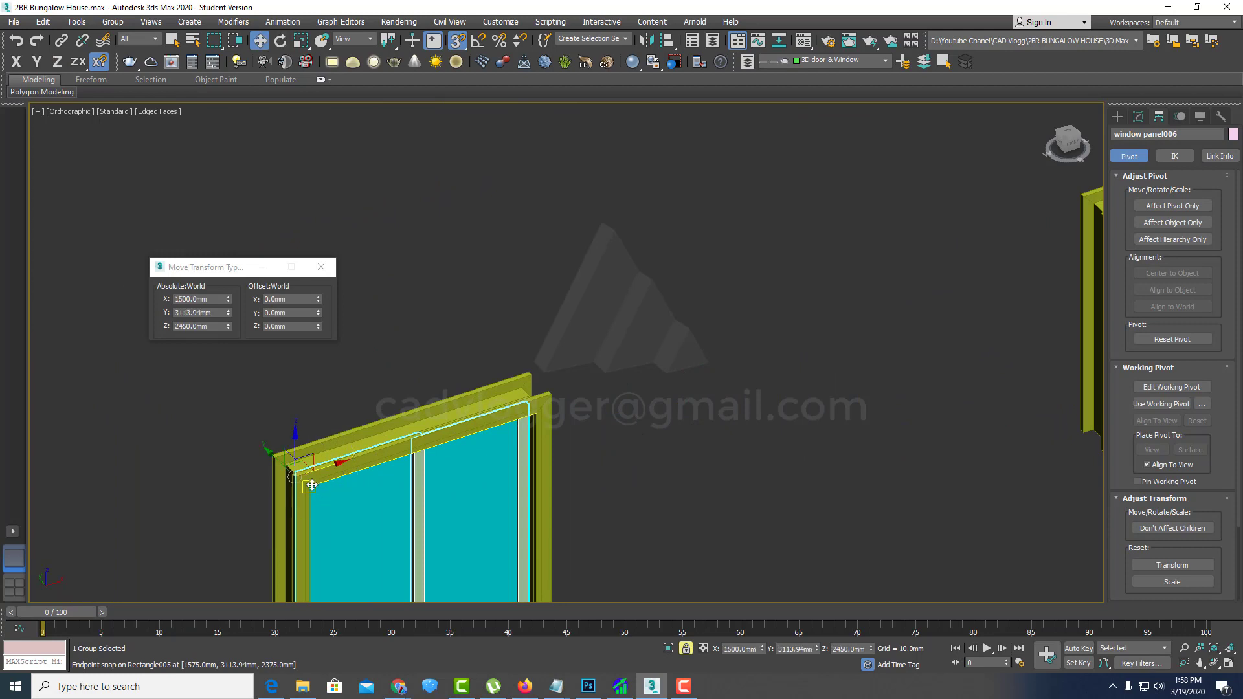
mouse_move(293, 477)
left_mouse_down("shift")
mouse_move(939, 272)
mouse_move(959, 209)
mouse_move(954, 220)
left_mouse_up("shift")
scroll(680, 360, "down", 3)
scroll(888, 347, "up", 3)
scroll(938, 272, "up", 2)
left_click(621, 396)
scroll(798, 352, "down", 2)
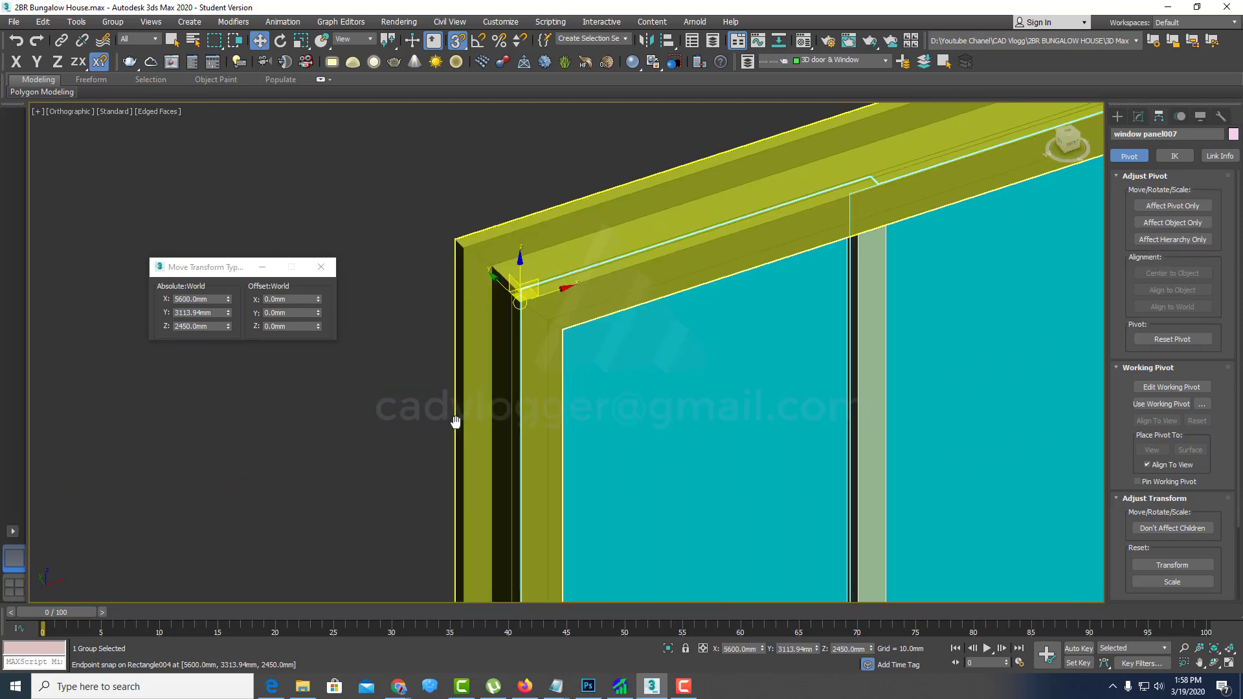
scroll(594, 367, "down", 3)
scroll(731, 430, "up", 3)
scroll(730, 430, "down", 3)
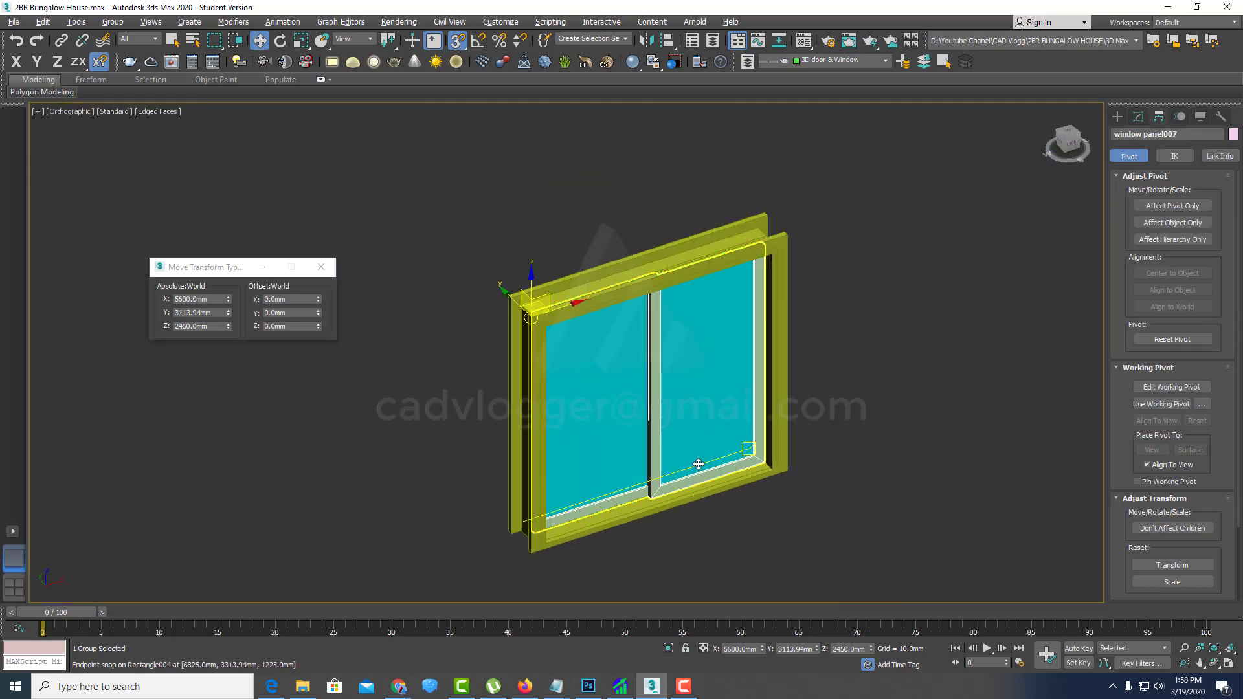
mouse_move(730, 430)
middle_mouse_down("alt")
mouse_move(582, 407)
mouse_move(627, 394)
mouse_move(658, 363)
mouse_move(674, 449)
mouse_move(579, 450)
mouse_move(618, 359)
mouse_move(582, 373)
mouse_move(594, 391)
middle_mouse_up("alt")
scroll(673, 449, "down", 4)
scroll(619, 358, "up", 3)
scroll(744, 369, "up", 3)
scroll(537, 374, "down", 2)
Step: Snap window panel004 into the small frame's corner at 475.0, 7338.94, 2450.0mm
scroll(594, 391, "down", 2)
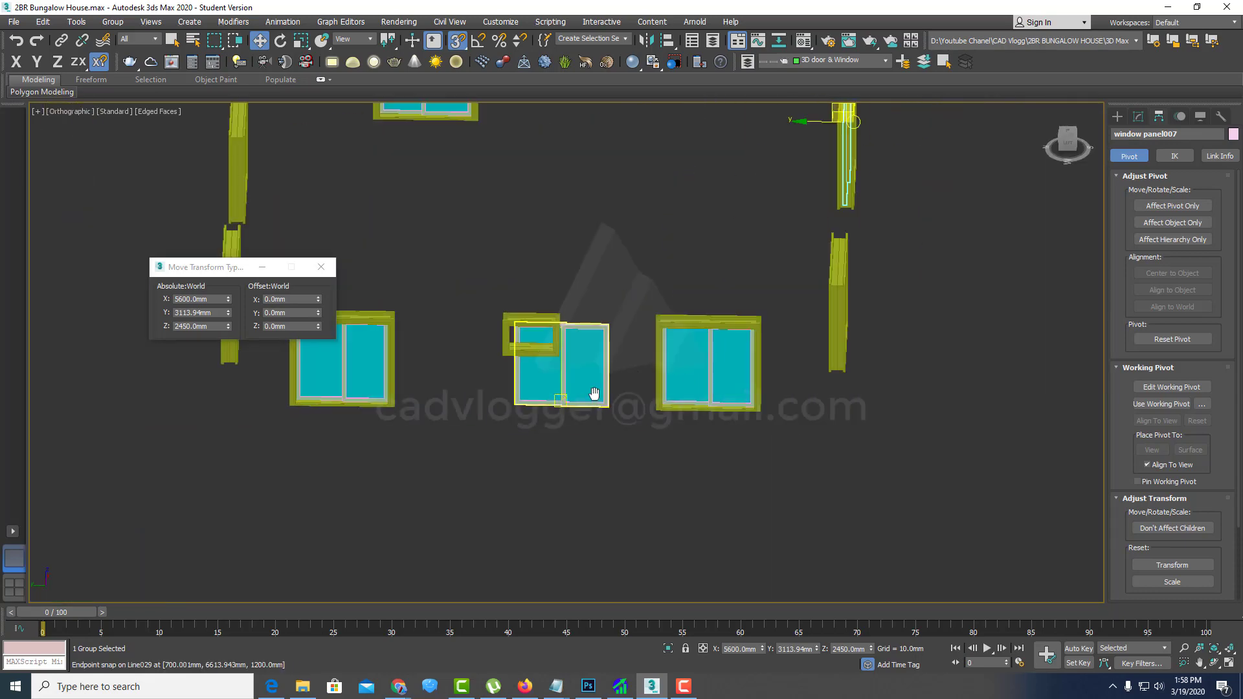
scroll(632, 374, "up", 3)
left_click(630, 369)
scroll(593, 278, "down", 2)
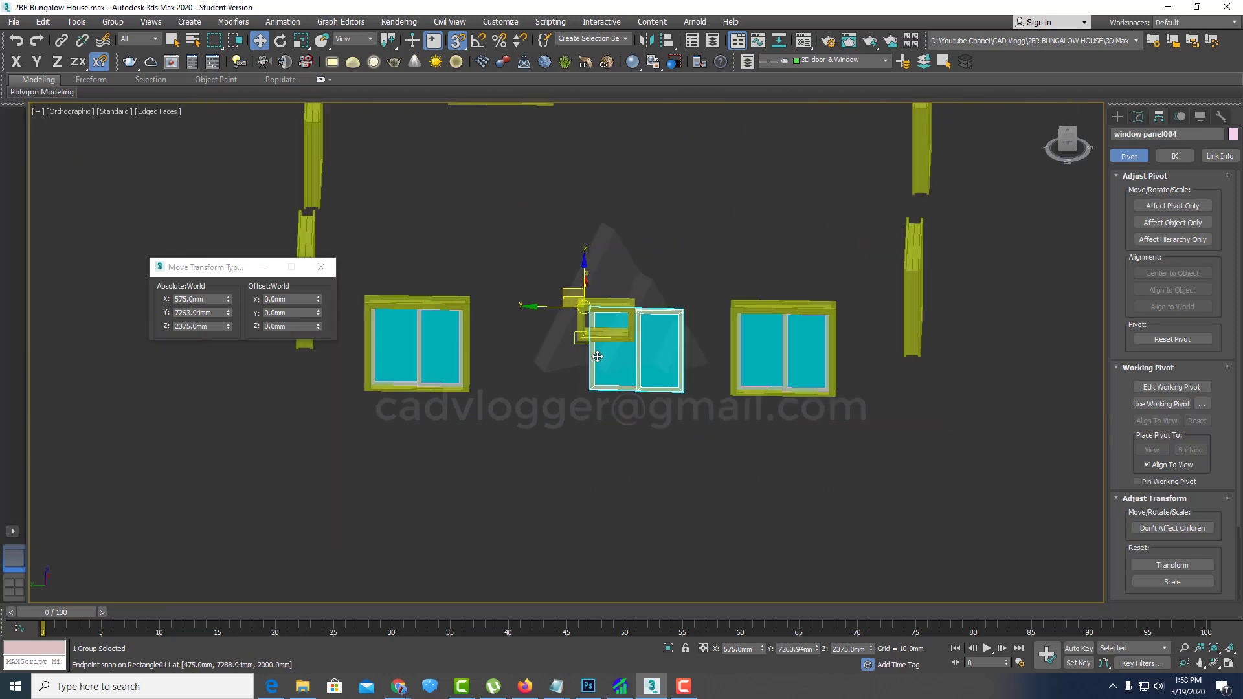
scroll(592, 305, "up", 4)
scroll(591, 277, "up", 3)
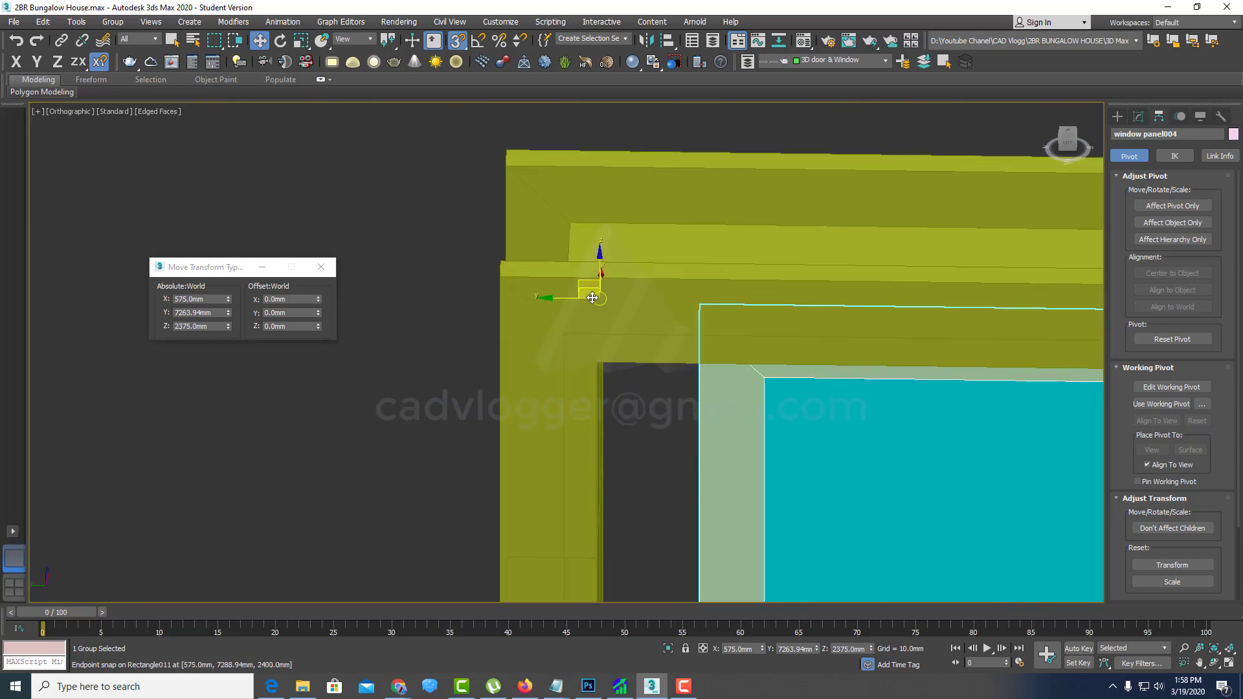
scroll(593, 298, "down", 2)
scroll(583, 304, "down", 2)
left_click_drag(488, 271, 505, 279)
Step: Ungroup window panel004 into its two separate sashes
scroll(565, 319, "down", 2)
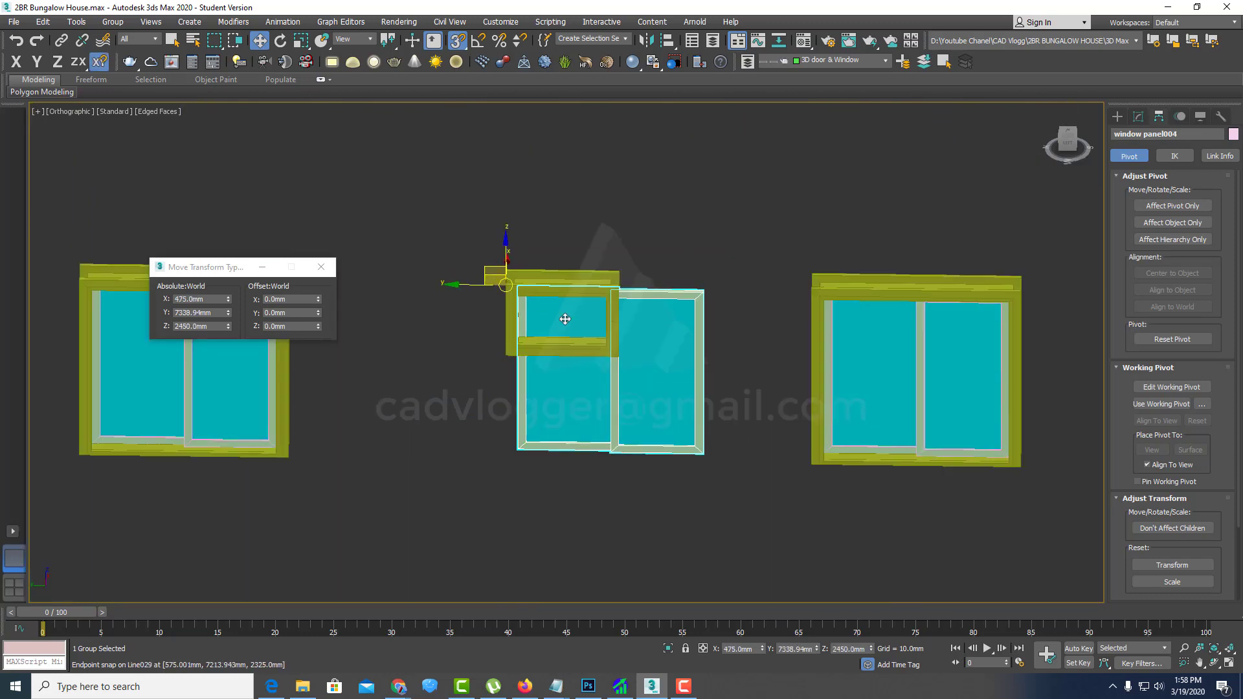
middle_click_drag(565, 319, 634, 317, "alt")
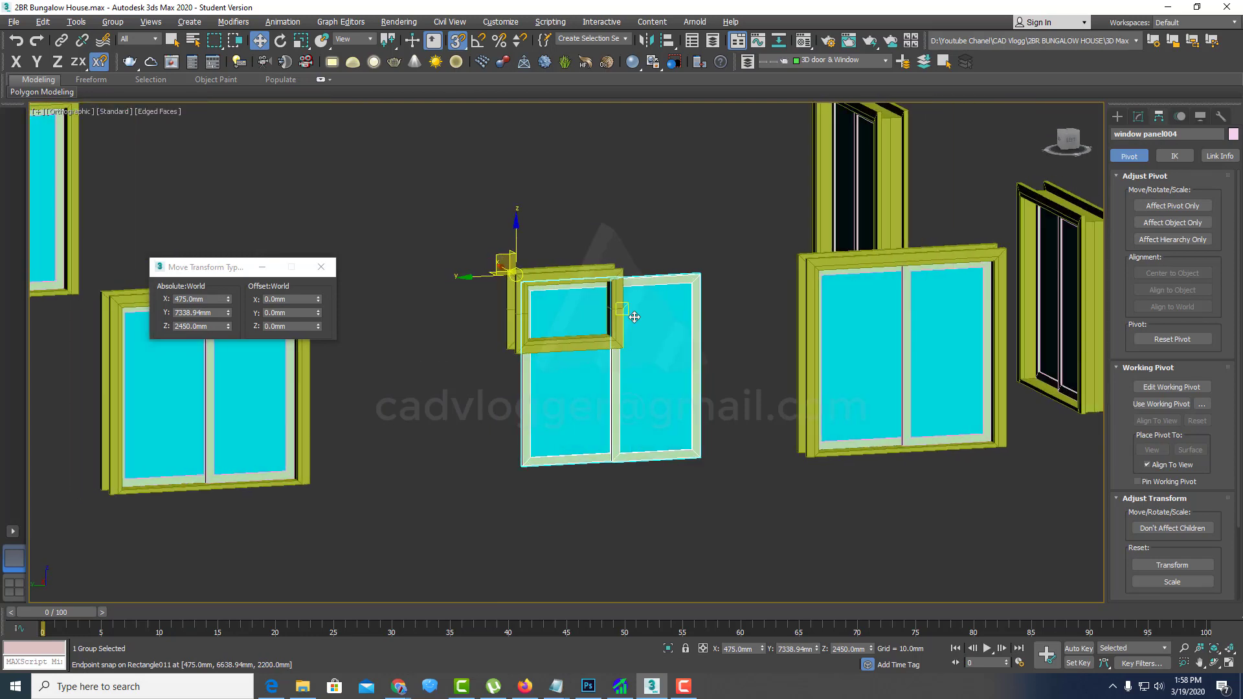
left_click(104, 26)
left_click(123, 49)
Step: Delete the small window's right sash, keeping only the left one
scroll(725, 435, "up", 2)
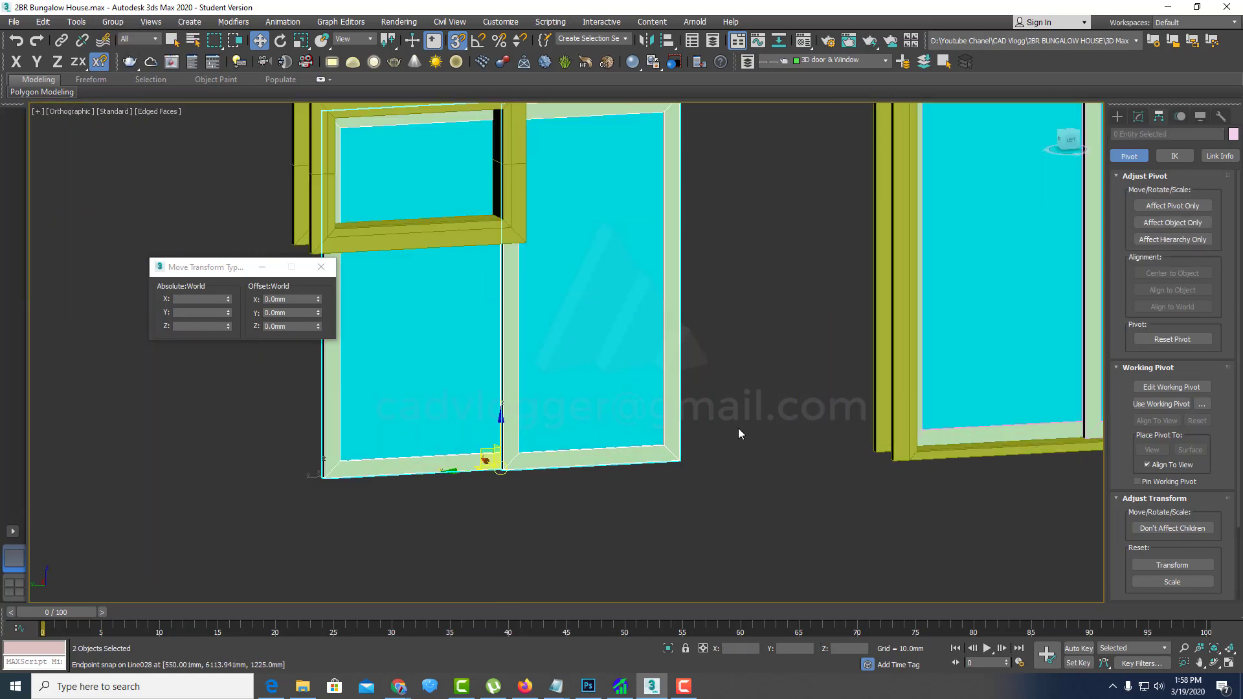
left_click(739, 431)
scroll(690, 419, "down", 1)
middle_click_drag(690, 420, 608, 395)
left_click(615, 327)
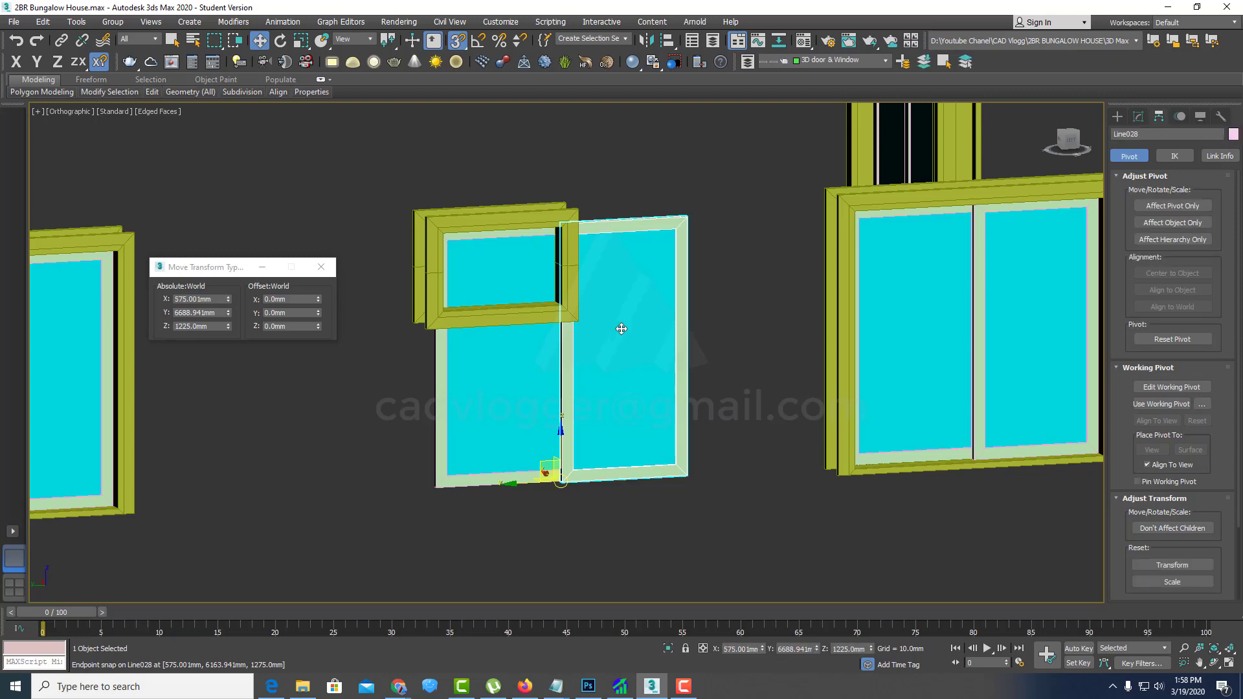
key("Delete")
Step: Select sash Line029, view it from the Left, and bring up Create > Shapes > Splines
left_click(522, 266)
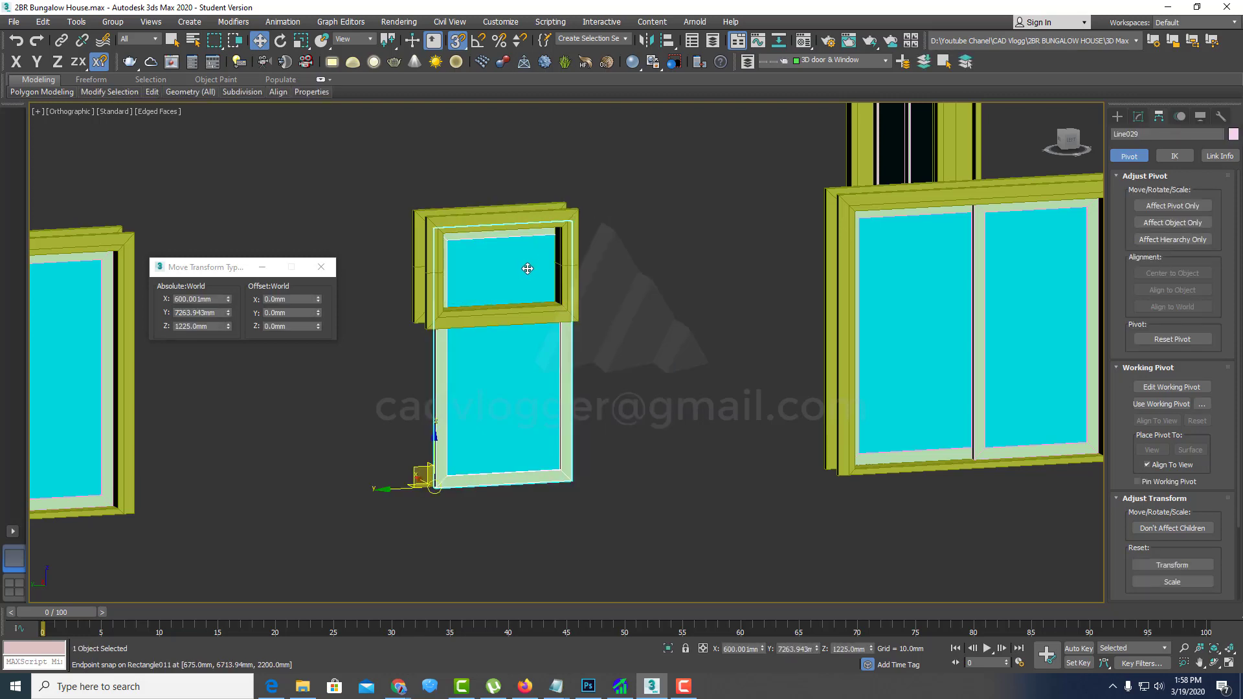
middle_click_drag(528, 268, 558, 290, "alt")
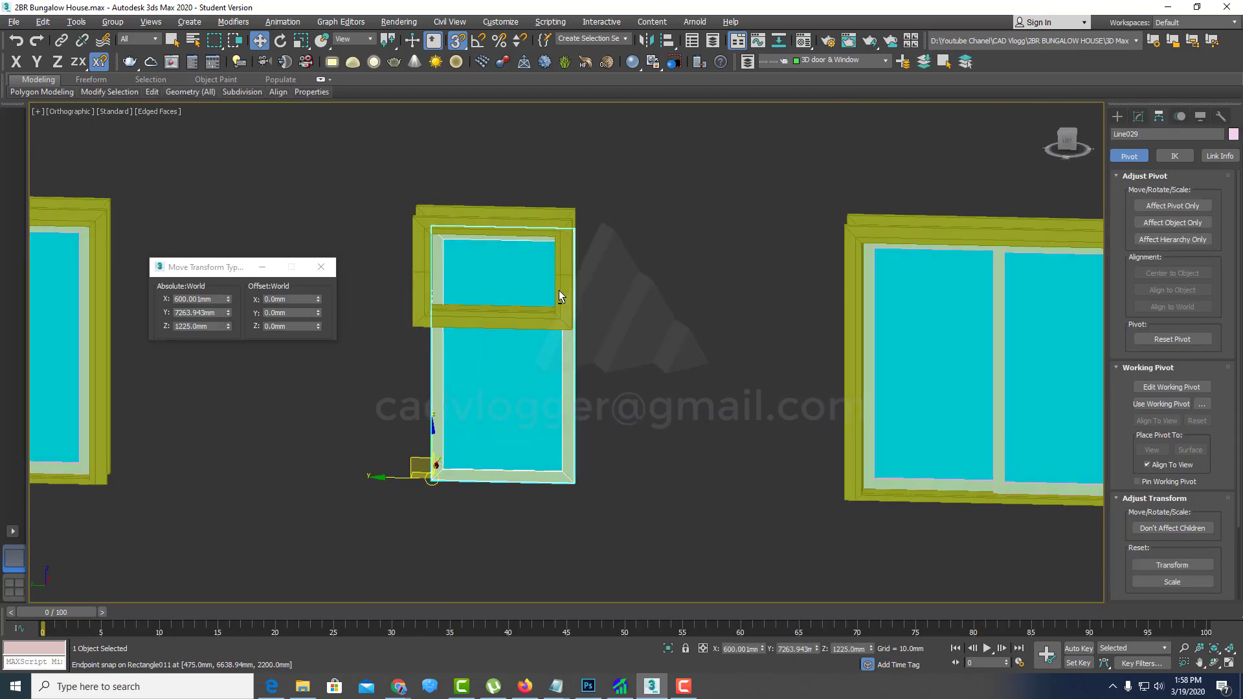
left_click(1117, 118)
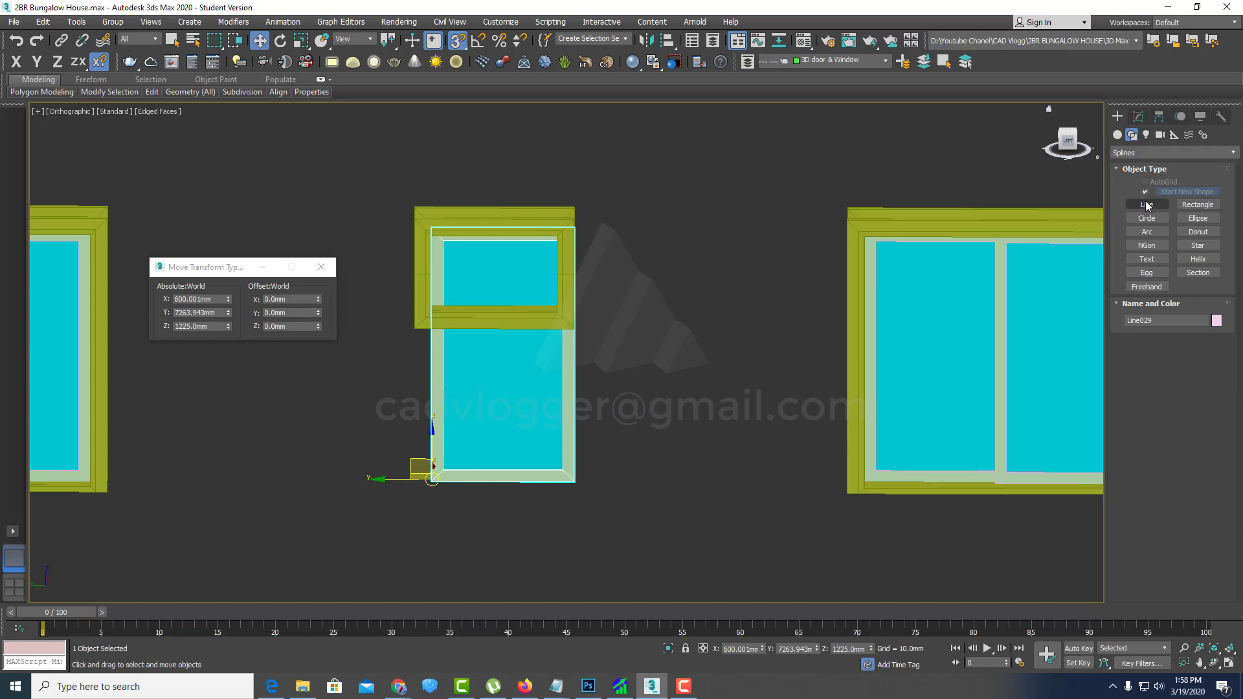
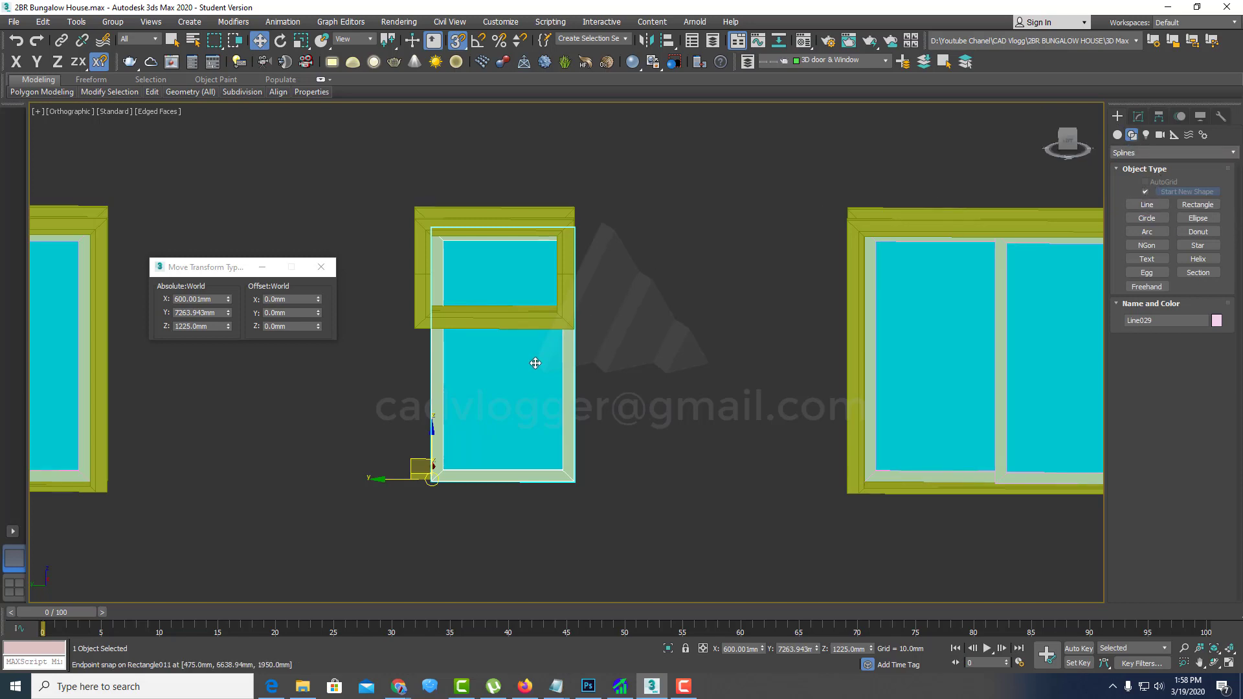
Step: In Vertex mode, shift the glass panel's vertices along Y to line up with the window frame
left_click(1139, 116)
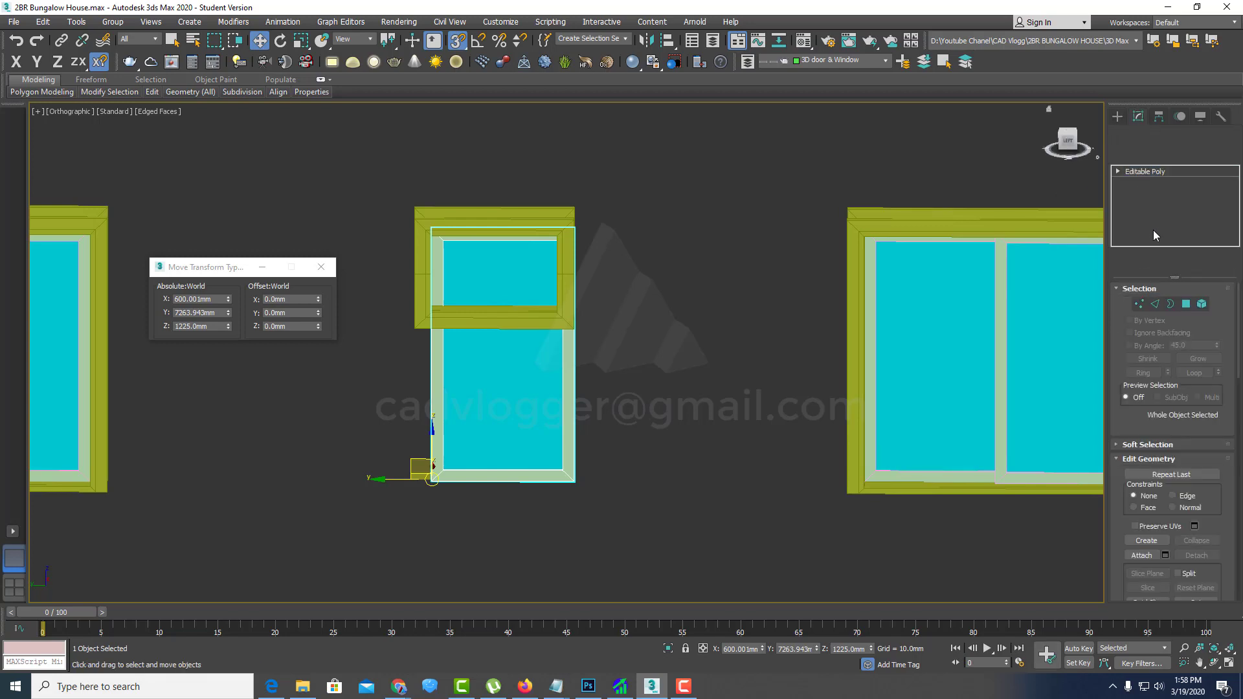
left_click(1138, 303)
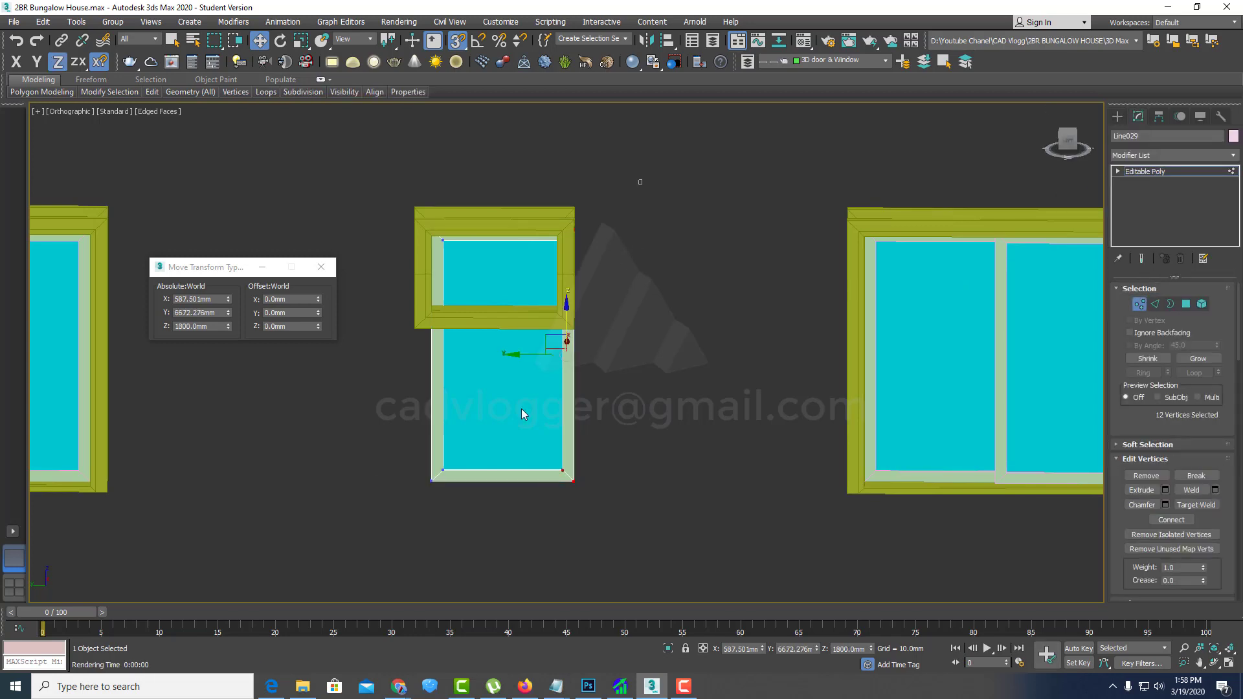
middle_click_drag(529, 343, 569, 471, "alt")
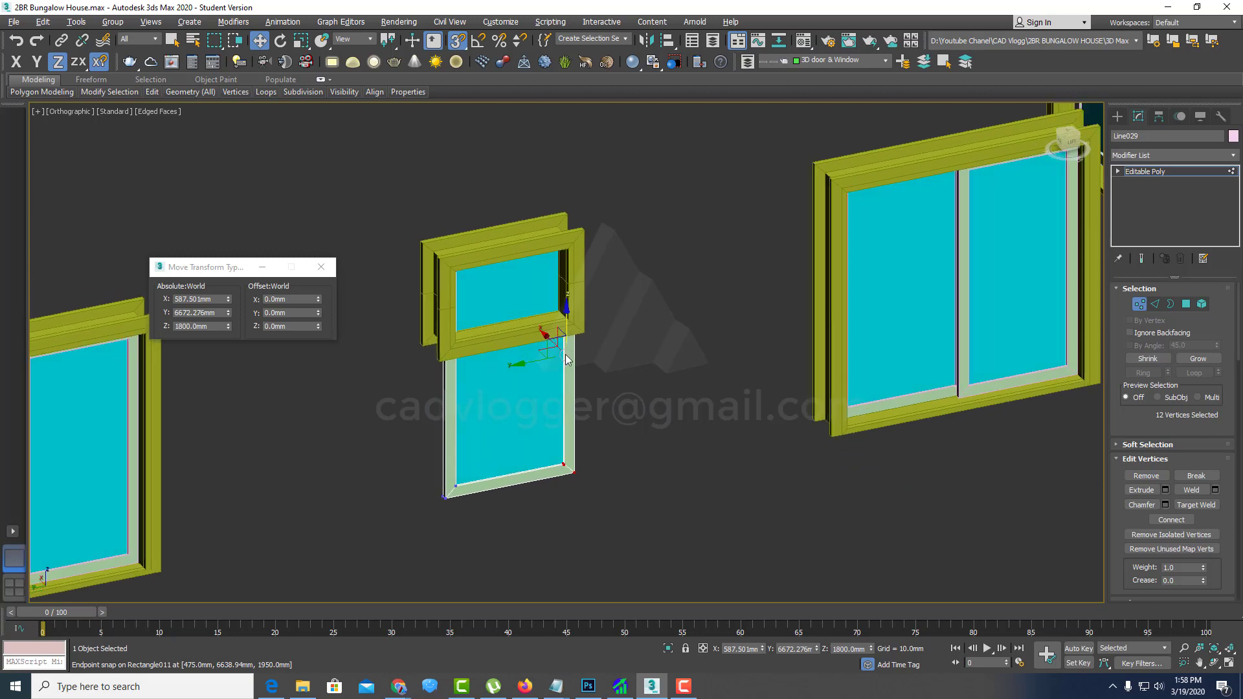
scroll(569, 471, "up", 3)
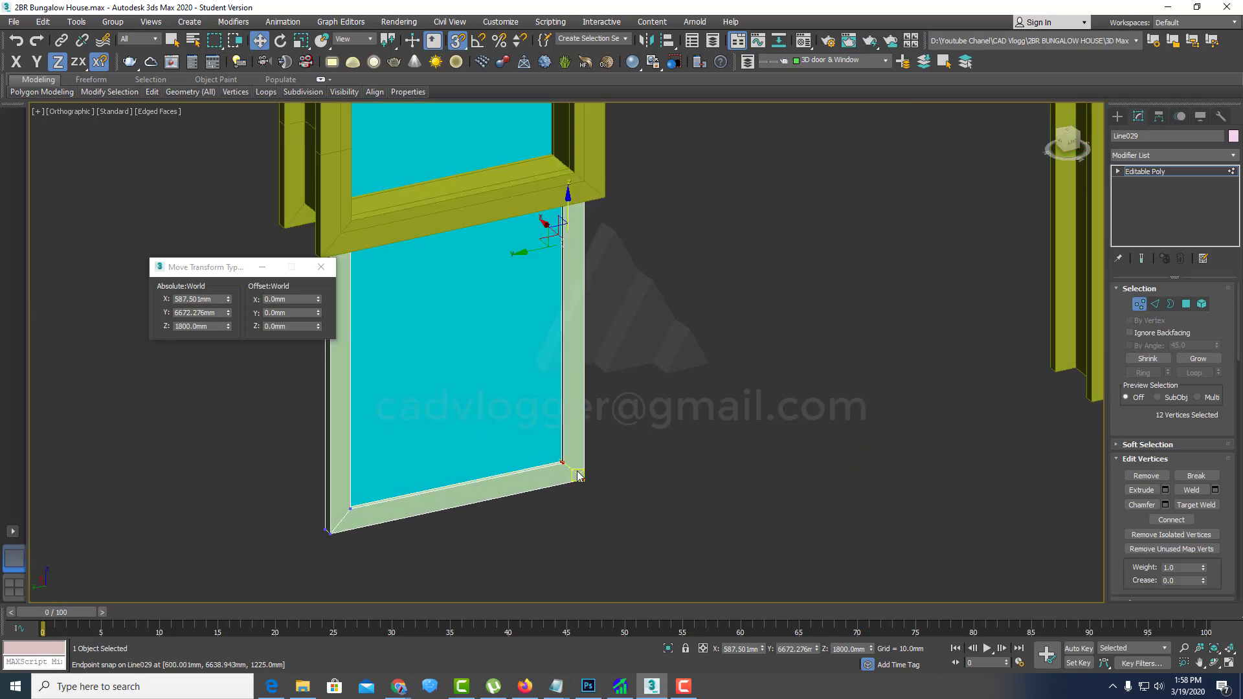
middle_click_drag(589, 368, 524, 408, "alt")
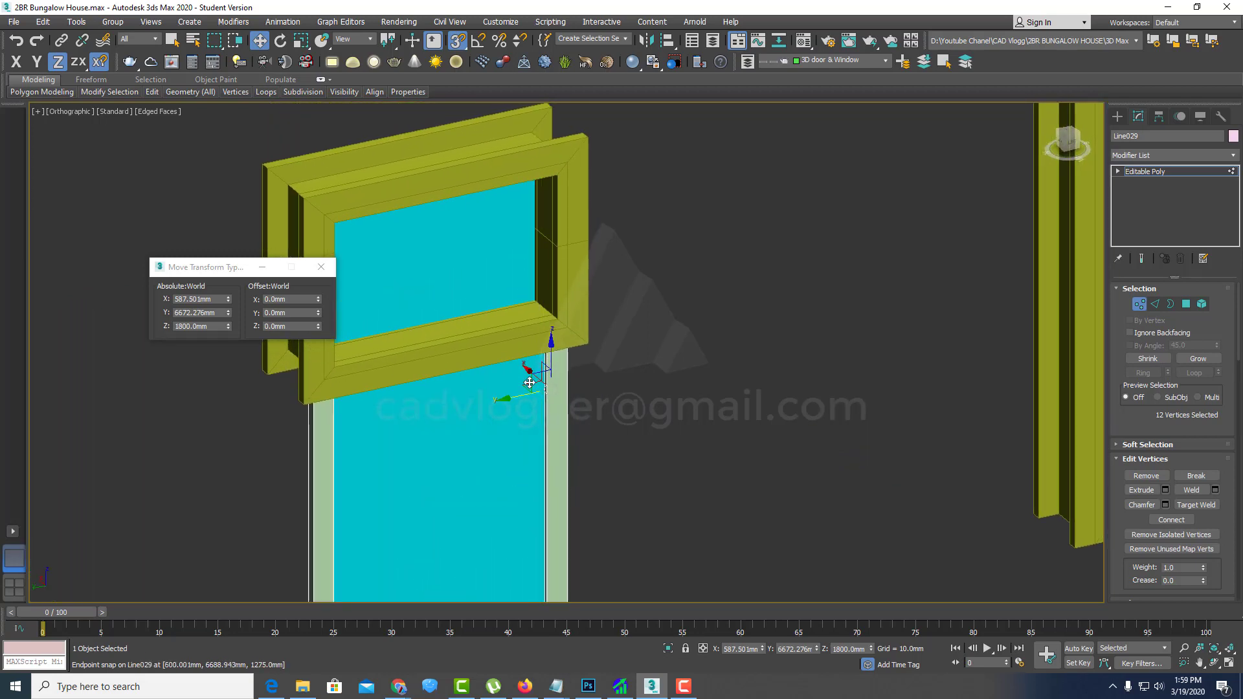
scroll(524, 407, "up", 3)
left_click_drag(528, 410, 491, 411)
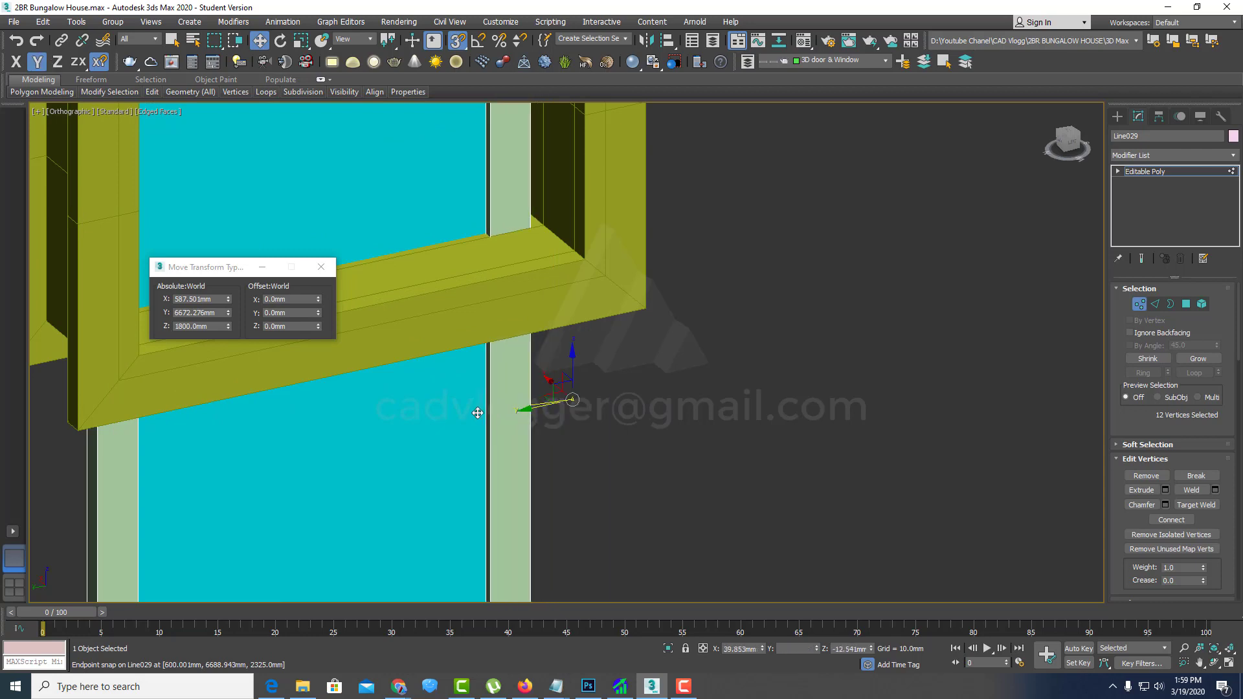
Step: Select the panel's bottom vertices and raise them along Z to the frame at 2375 mm
scroll(492, 411, "down", 3)
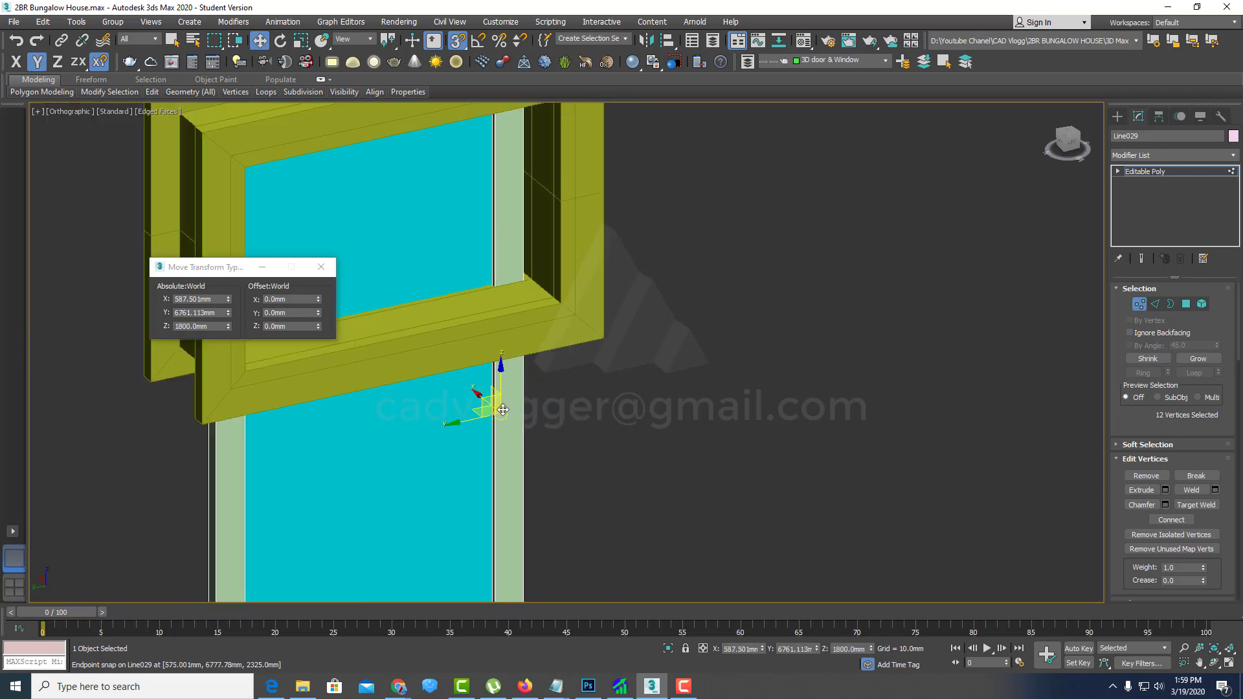
scroll(514, 410, "down", 4)
middle_click_drag(510, 461, 640, 409)
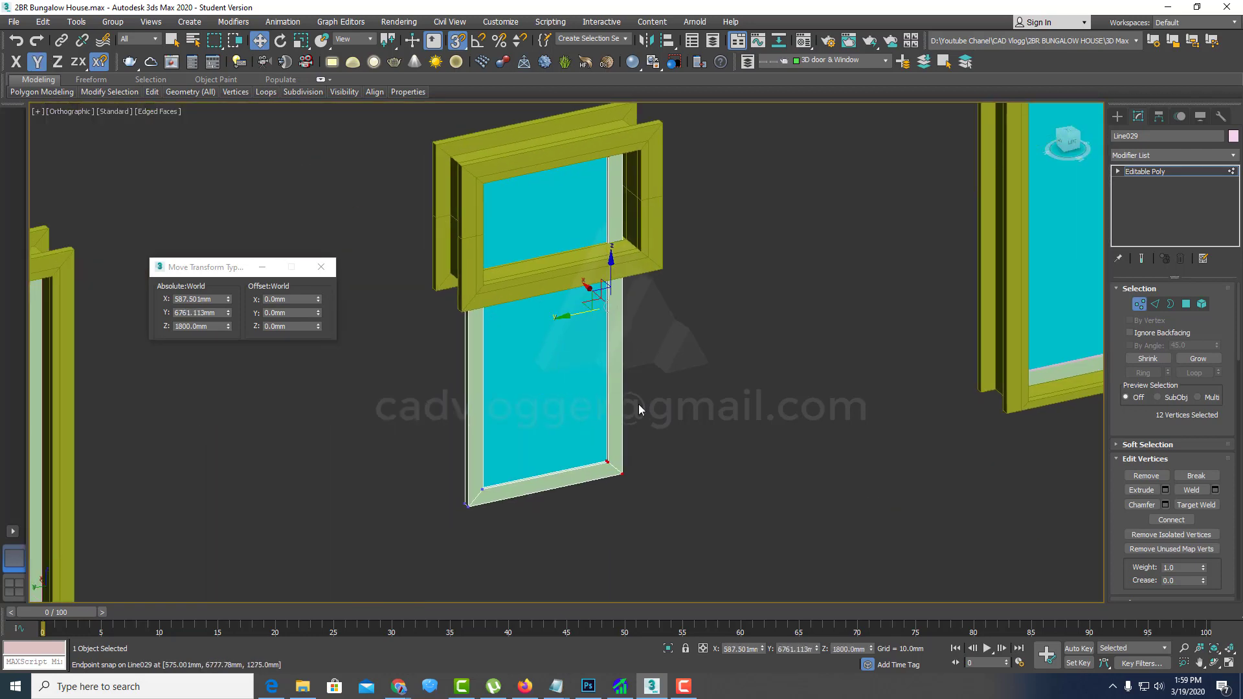
left_click_drag(422, 446, 422, 447)
left_click_drag(542, 446, 569, 220)
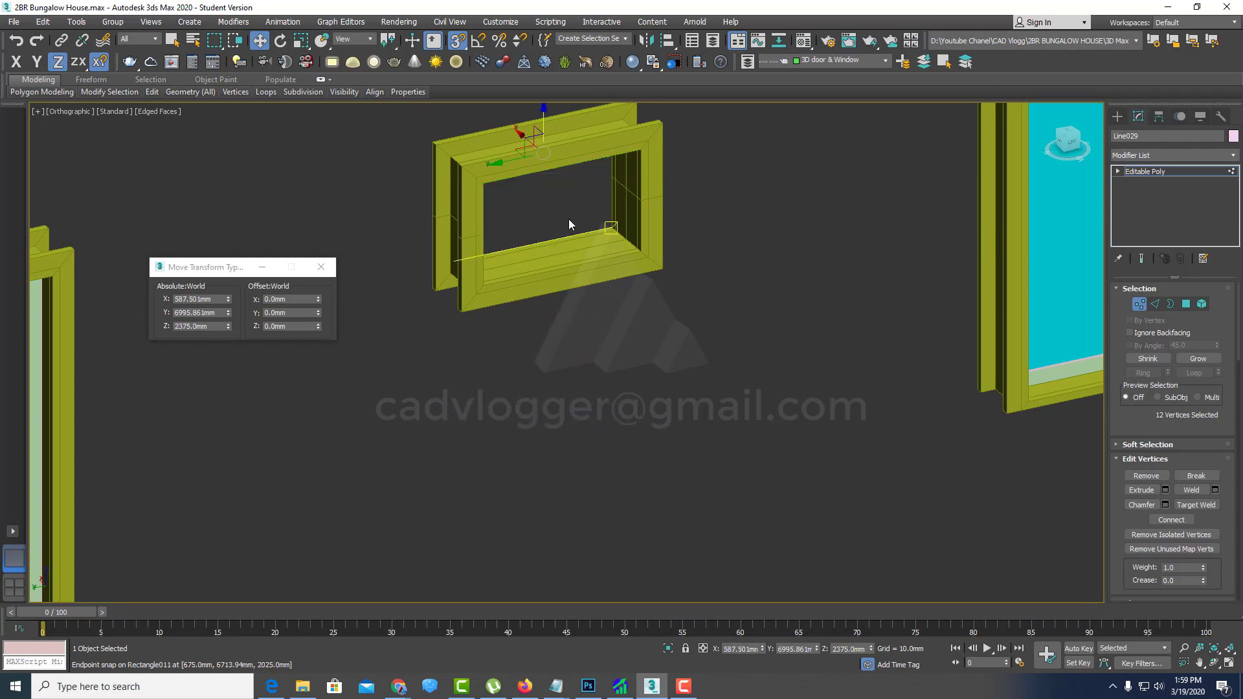
Step: Undo the raise and snap the bottom vertices onto the window sill at Z = 2200 mm
key("ctrl+z")
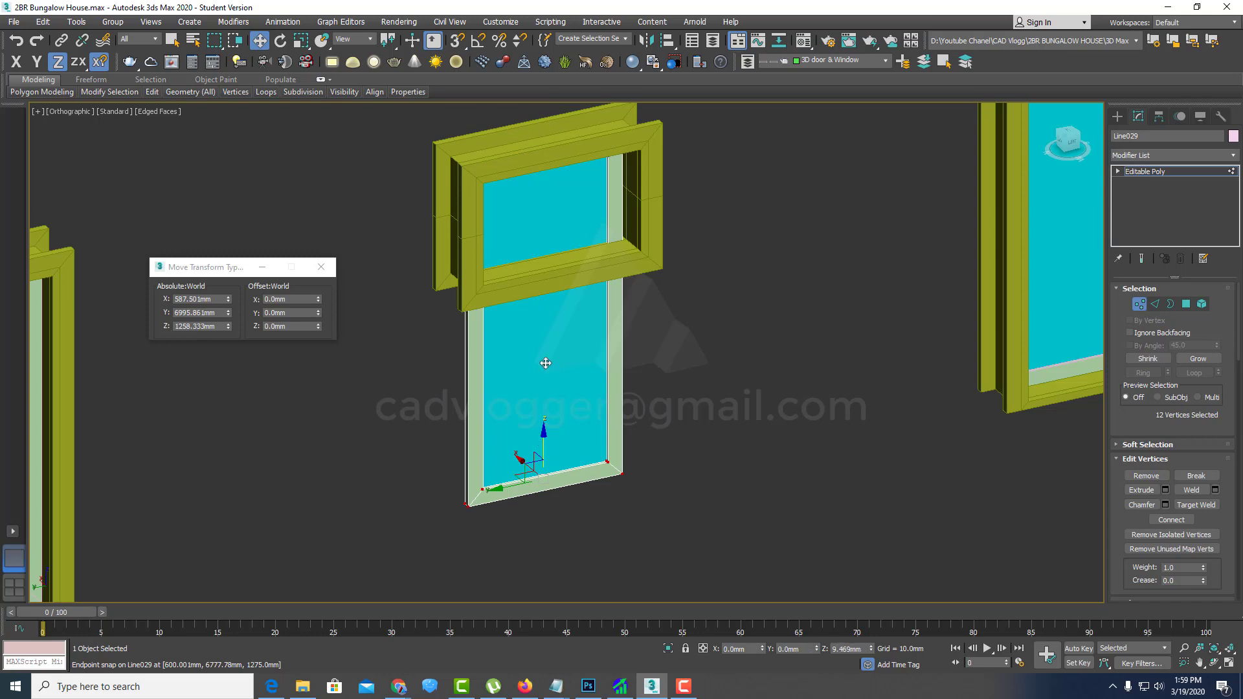
left_click_drag(546, 363, 550, 189)
scroll(619, 195, "up", 5)
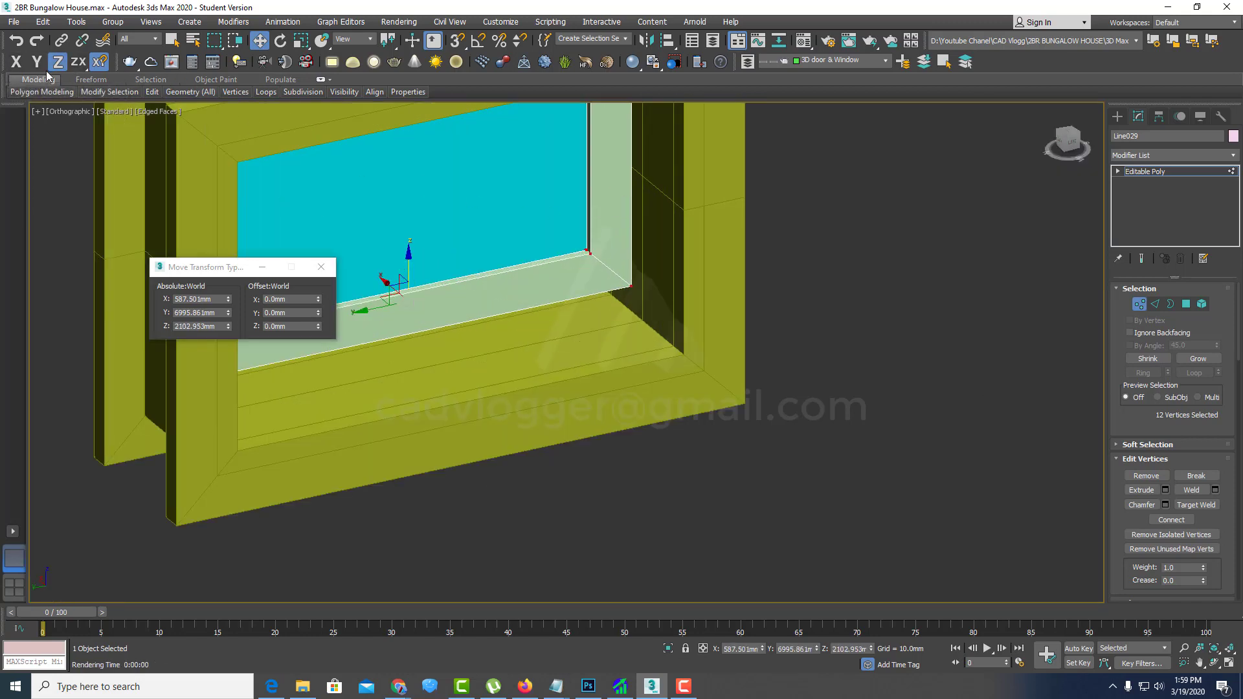
scroll(660, 361, "up", 2)
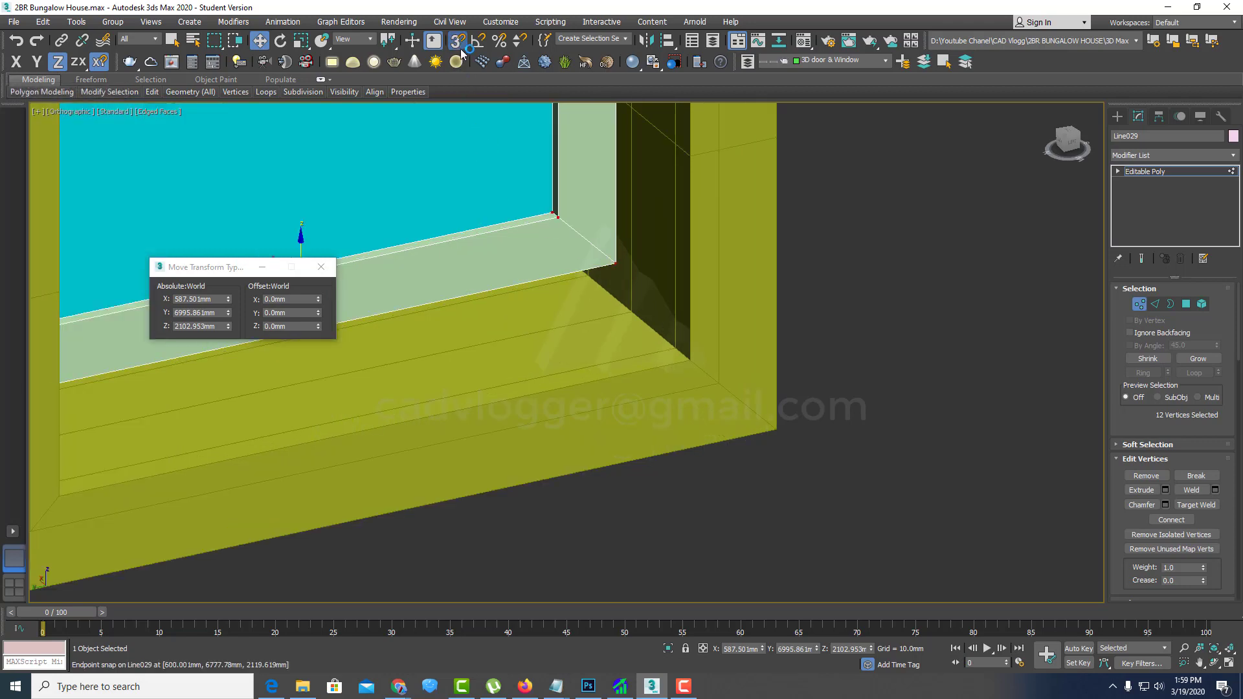
left_click_drag(615, 263, 621, 316)
scroll(620, 317, "down", 5)
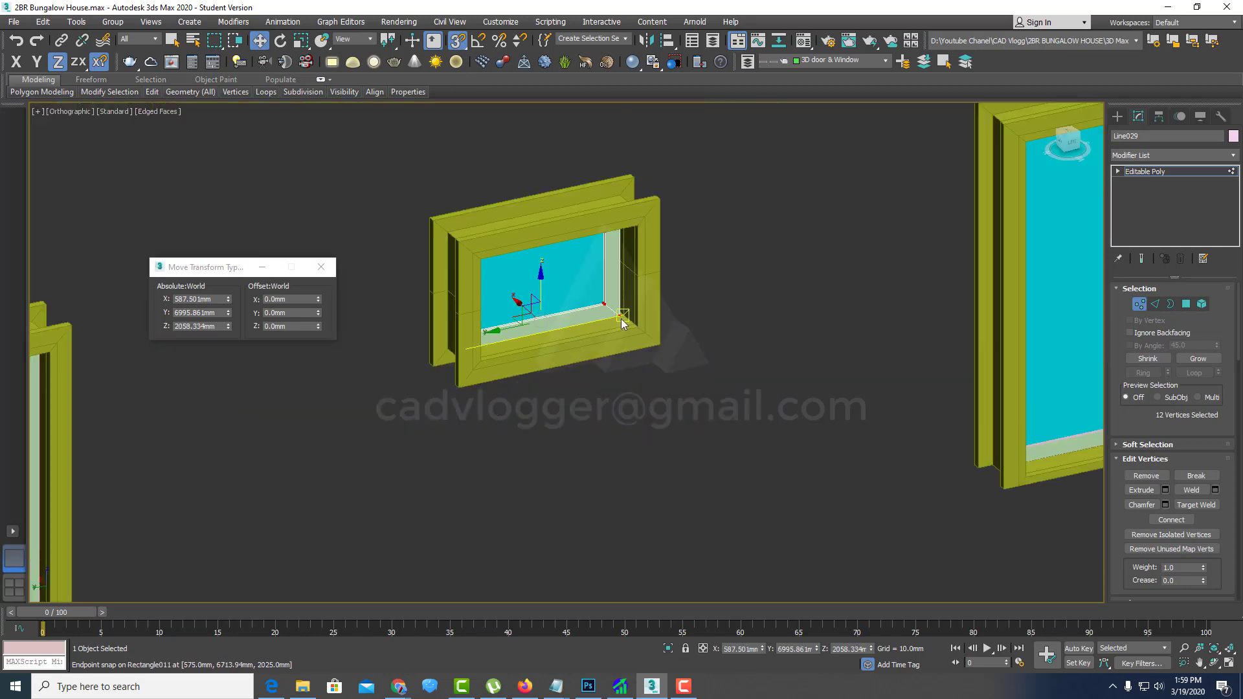
scroll(620, 319, "down", 2)
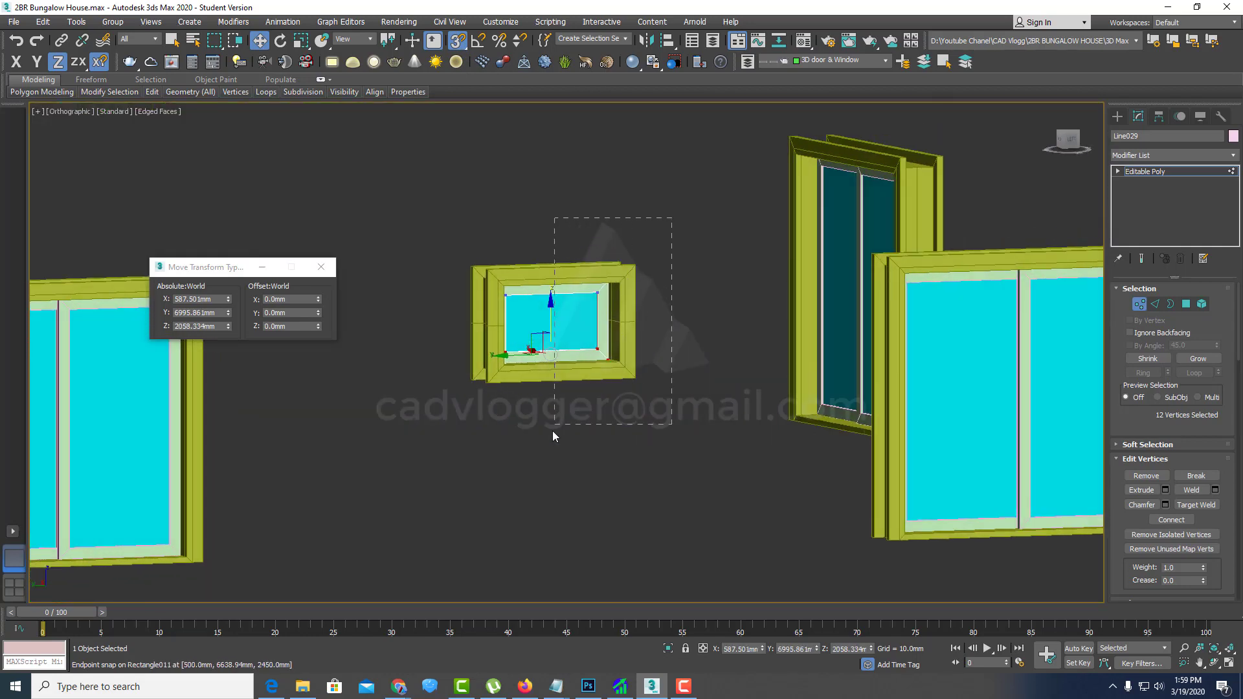
scroll(582, 323, "up", 2)
scroll(596, 336, "up", 3)
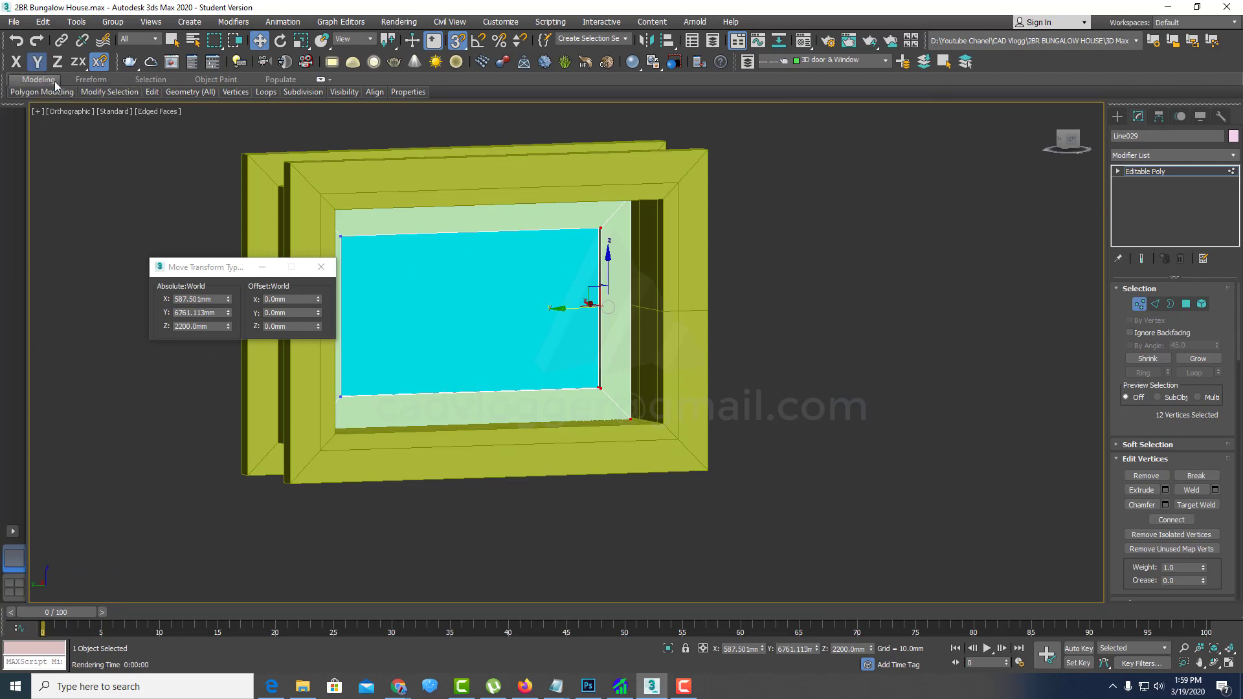
Step: Nudge the vertices along Y to align with the frame, then exit Vertex mode
middle_click_drag(534, 375, 599, 417, "alt")
scroll(622, 414, "up", 3)
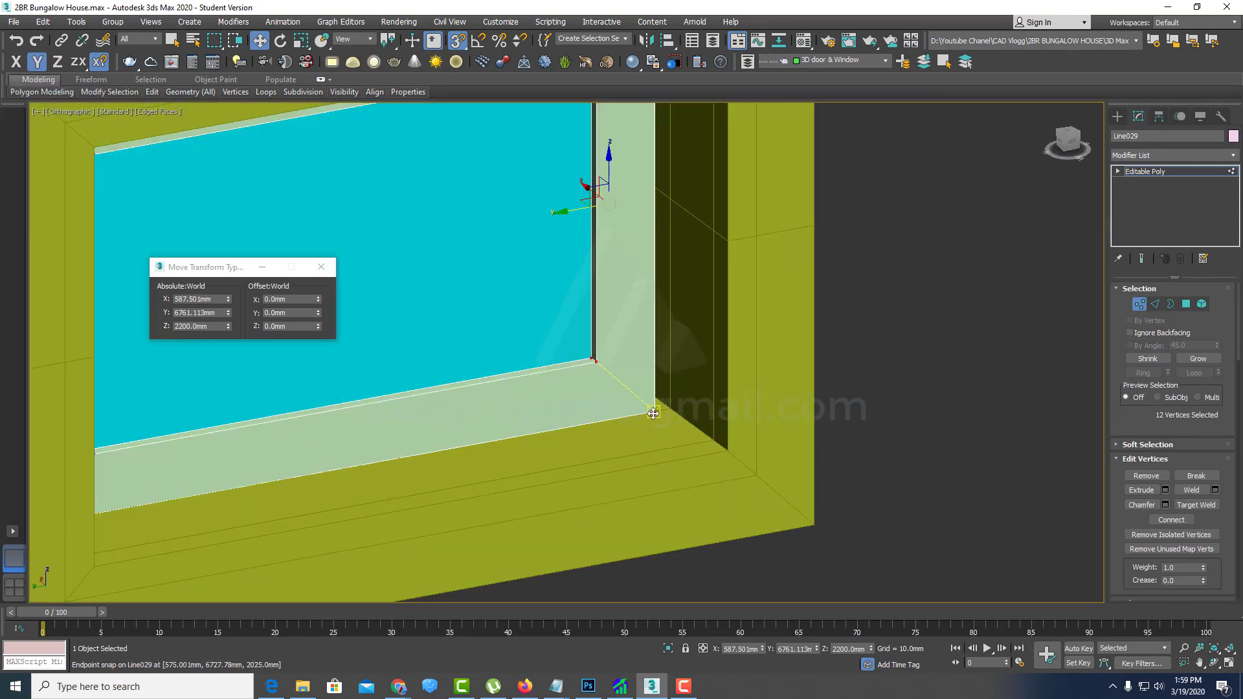
left_click_drag(656, 411, 659, 414)
scroll(659, 415, "down", 5)
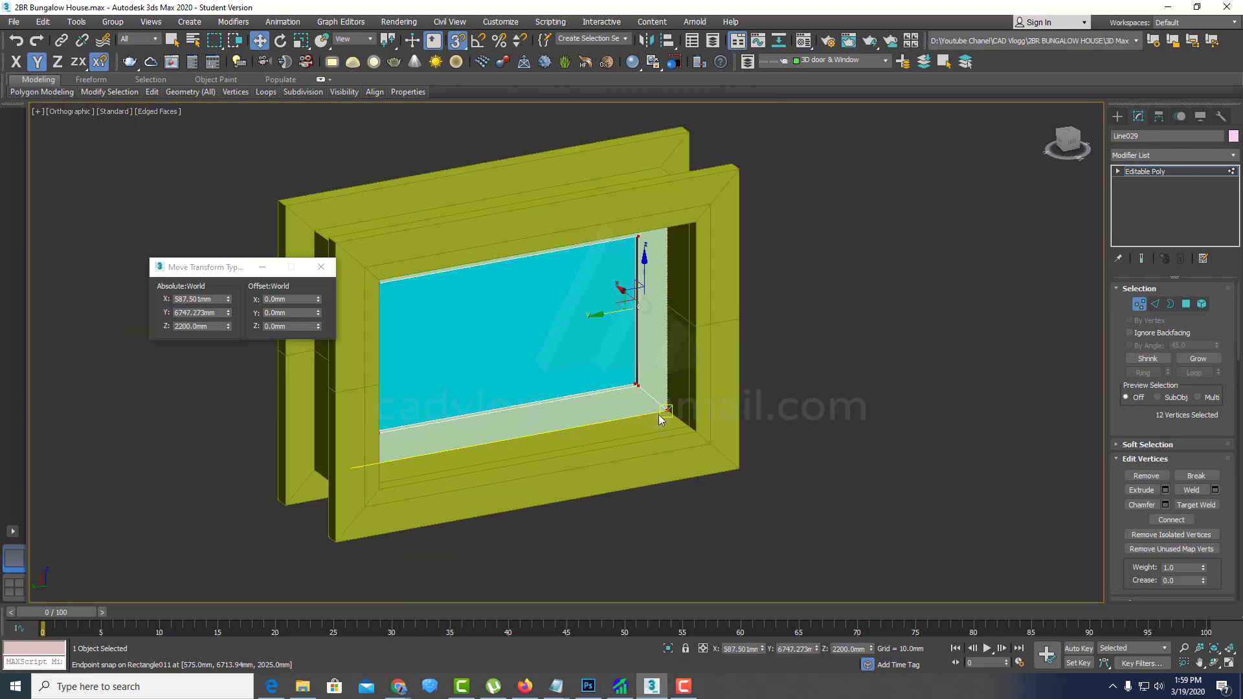
mouse_move(658, 414)
middle_mouse_down("alt")
mouse_move(545, 403)
mouse_move(545, 379)
mouse_move(517, 421)
middle_mouse_up("alt")
scroll(514, 422, "down", 3)
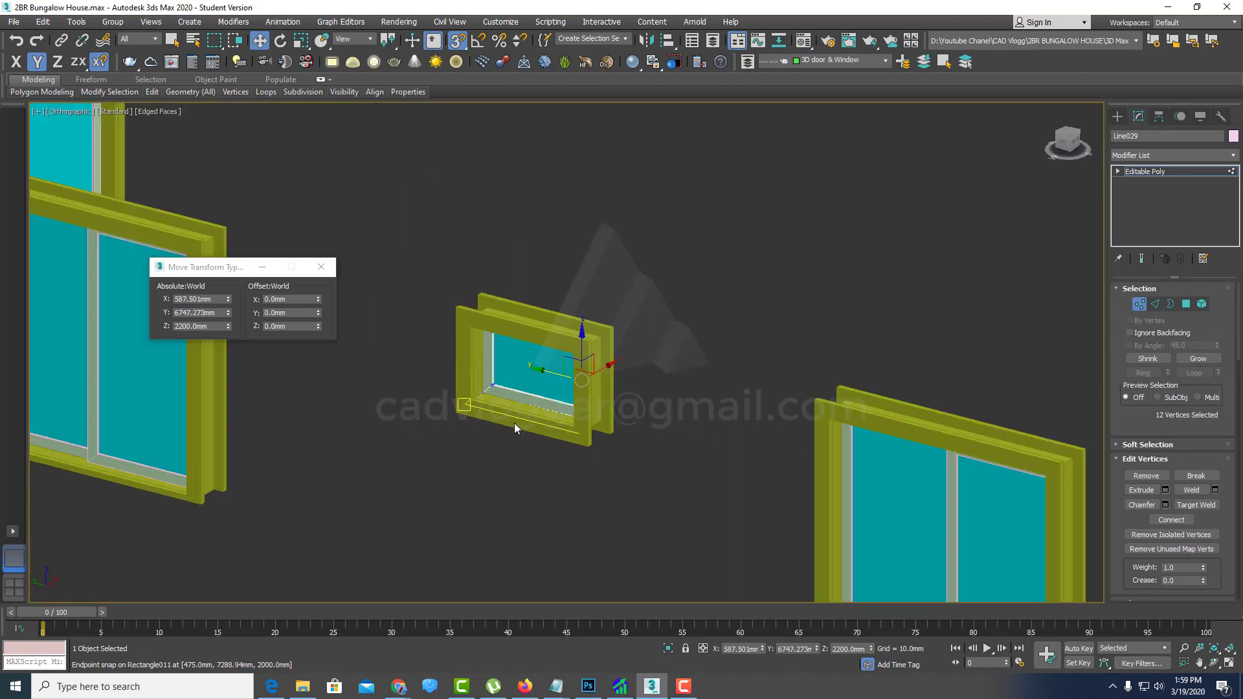
left_click(1137, 304)
Step: Centre the glass panel's pivot on the object using Affect Pivot Only and Center to Object
middle_click_drag(962, 325, 1018, 222, "alt")
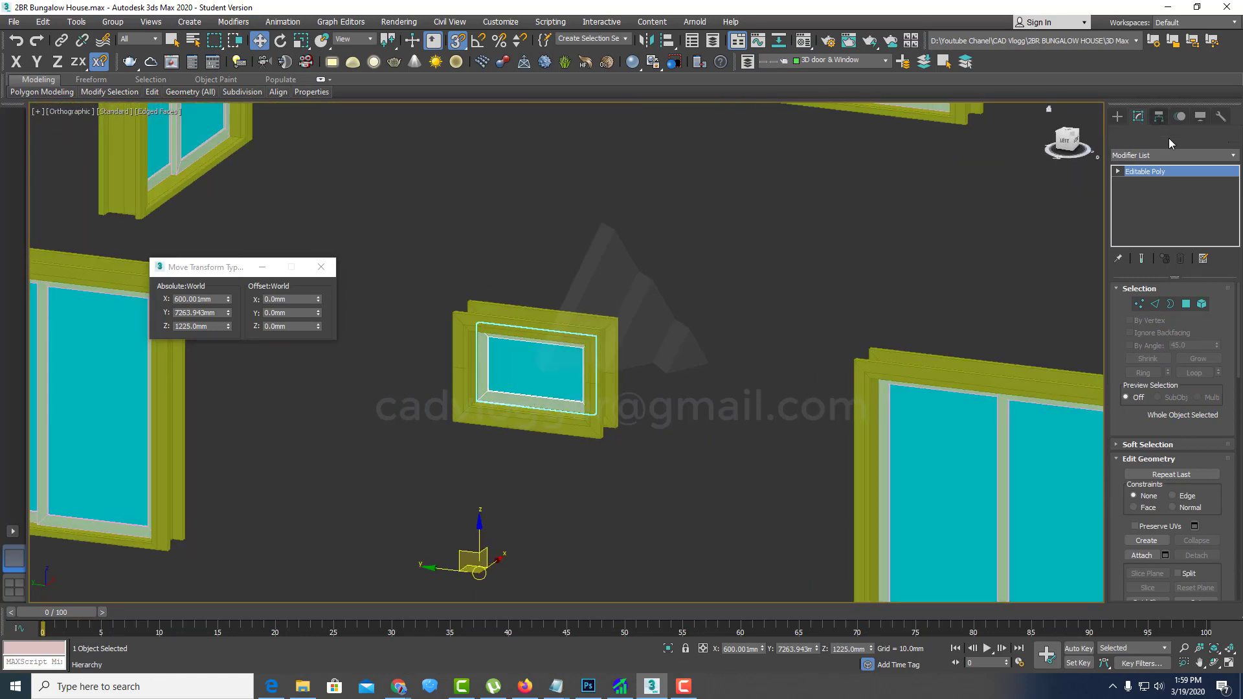
left_click(1160, 120)
left_click(1174, 207)
left_click(1179, 273)
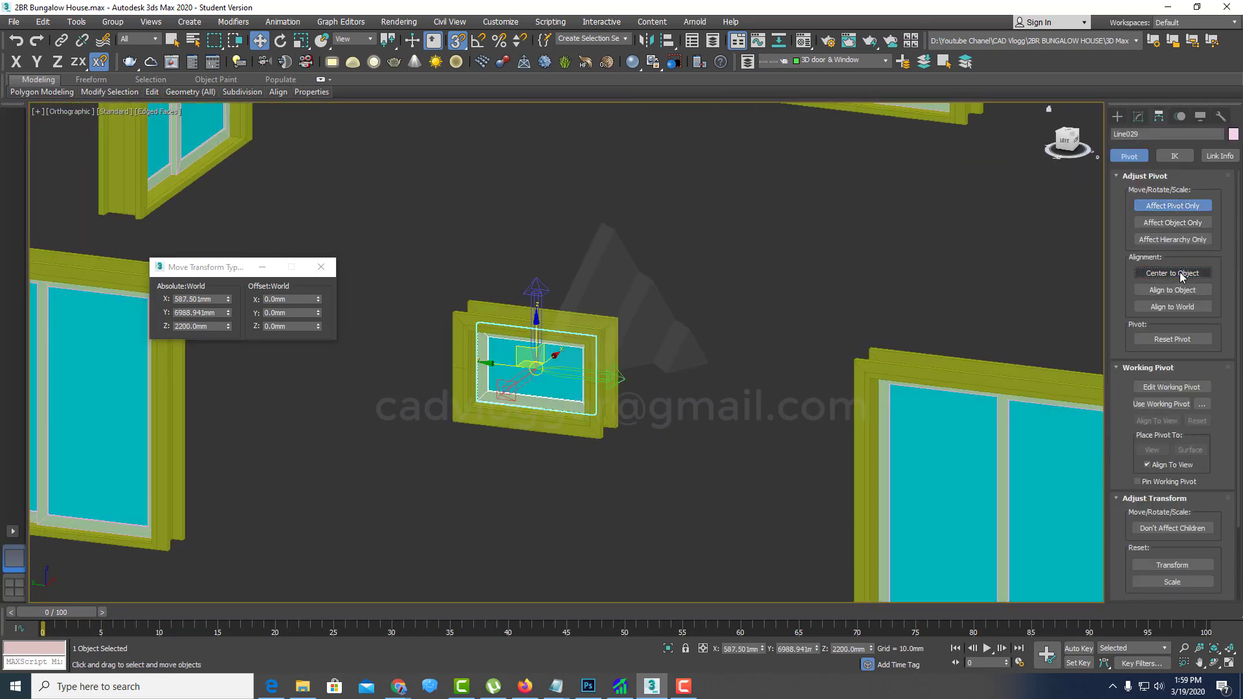
left_click(1128, 118)
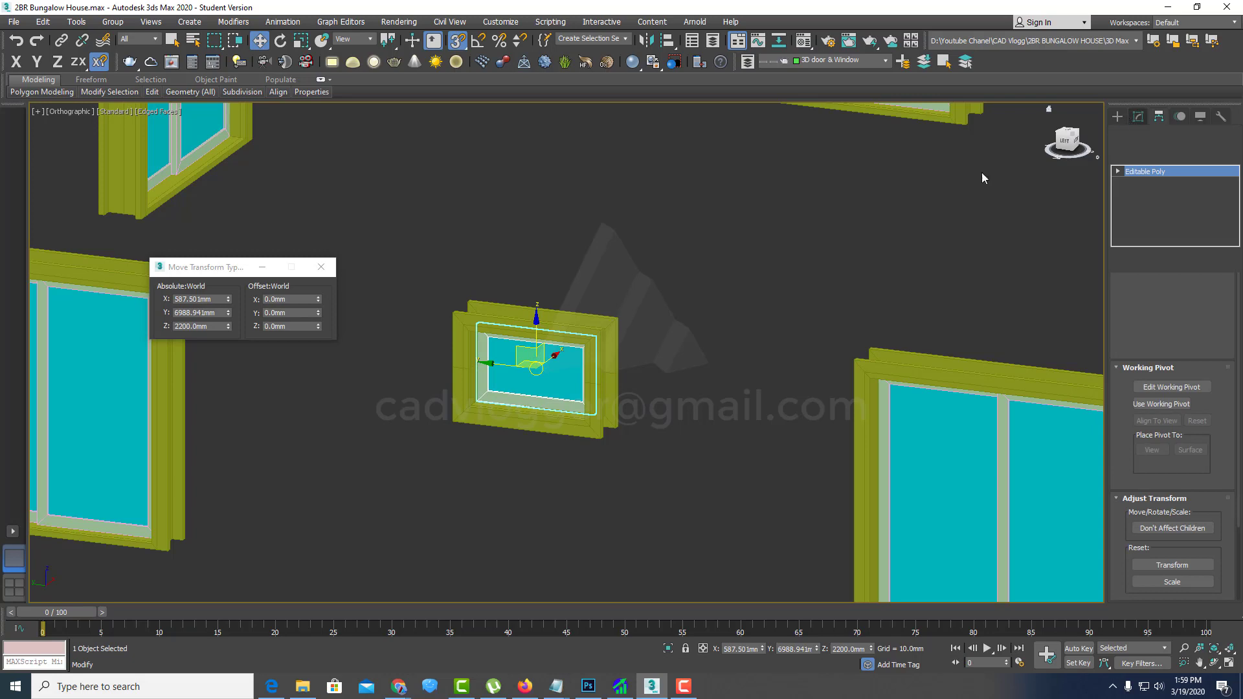
Step: Unhide all the bungalow geometry and orbit round to view the house front
scroll(508, 415, "down", 5)
mouse_move(509, 416)
middle_mouse_down("alt")
mouse_move(586, 413)
mouse_move(594, 358)
middle_mouse_up("alt")
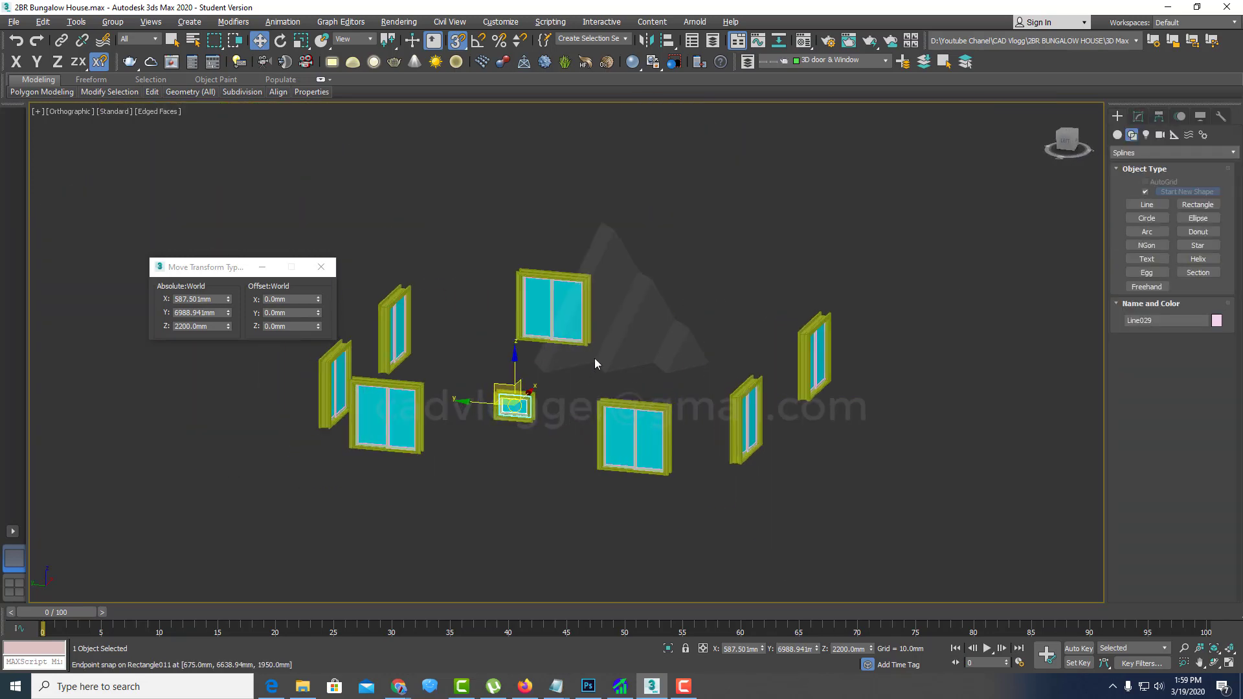
right_click(592, 350)
left_click(642, 281)
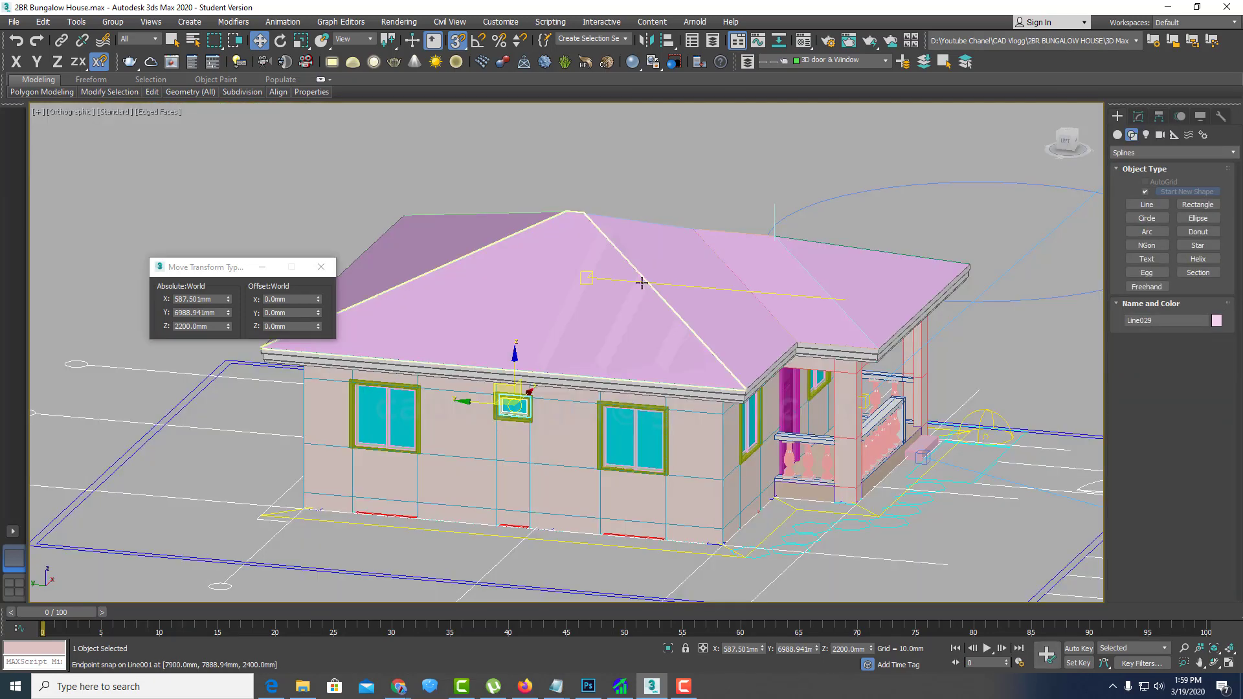
mouse_move(775, 448)
middle_mouse_down("alt")
mouse_move(655, 466)
mouse_move(638, 510)
middle_mouse_up("alt")
scroll(638, 509, "down", 5)
scroll(616, 389, "down", 3)
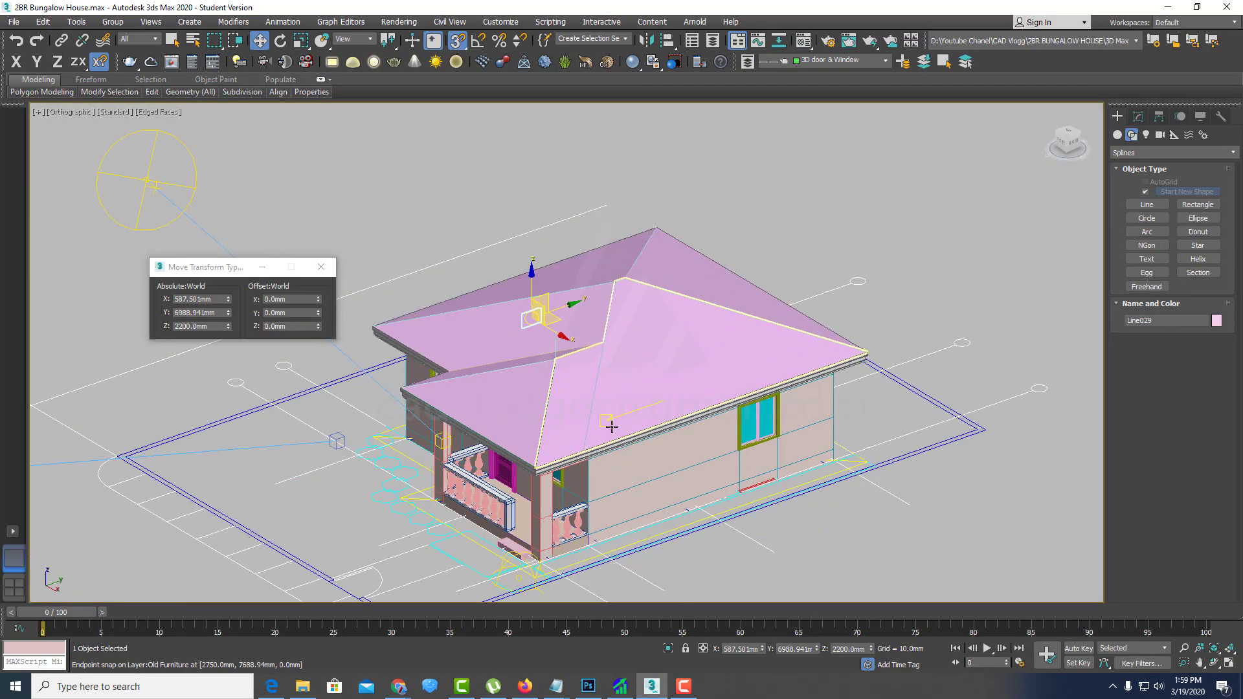
middle_click_drag(591, 448, 660, 453, "alt")
scroll(719, 405, "up", 5)
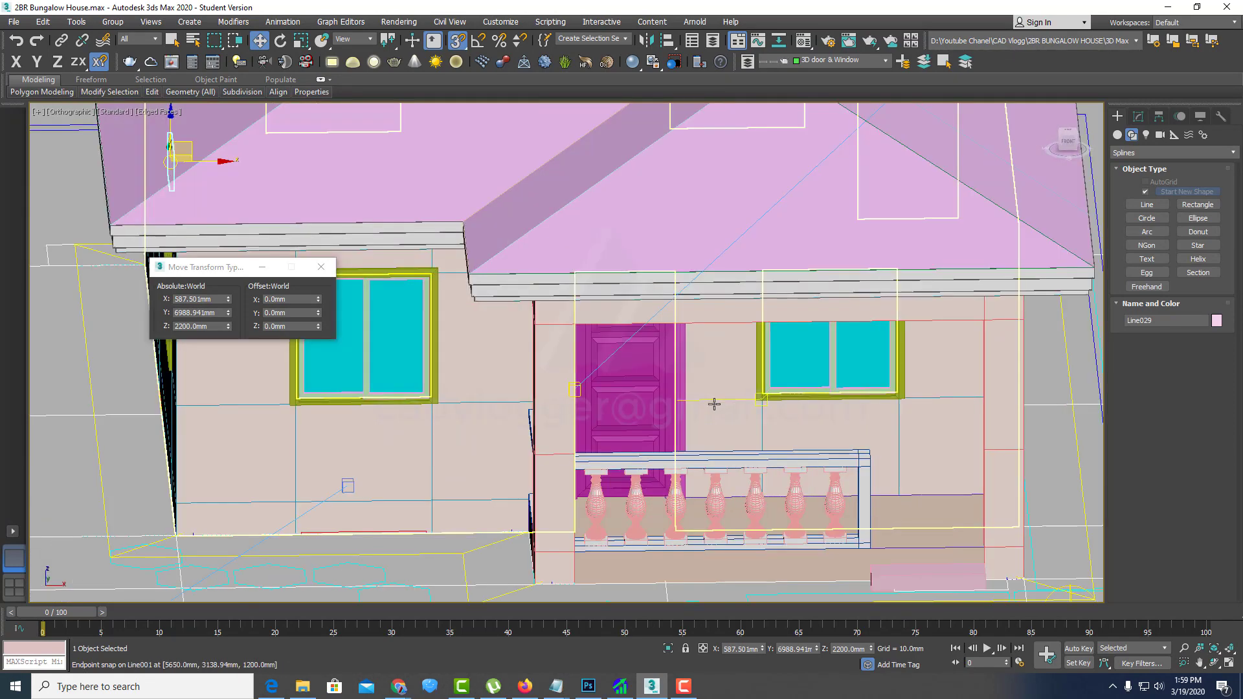
Step: Select the wall object Line001 and show its Editable Poly settings in the Modify panel
right_click(934, 421)
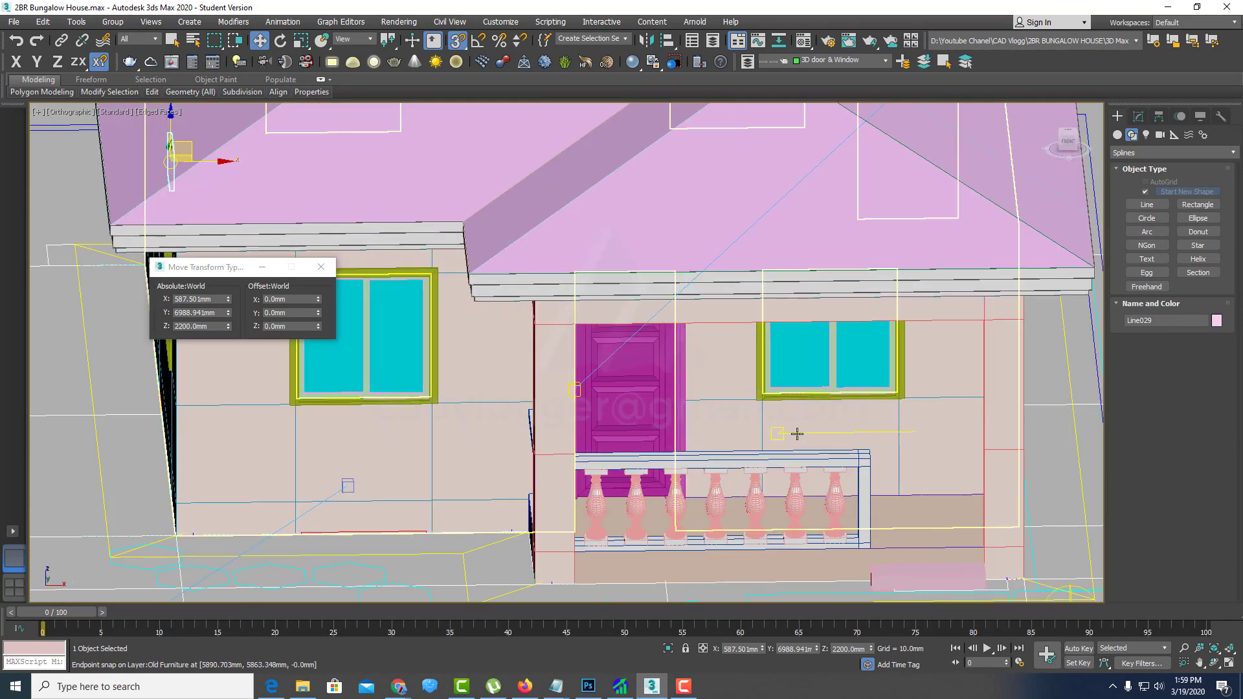
left_click(803, 431)
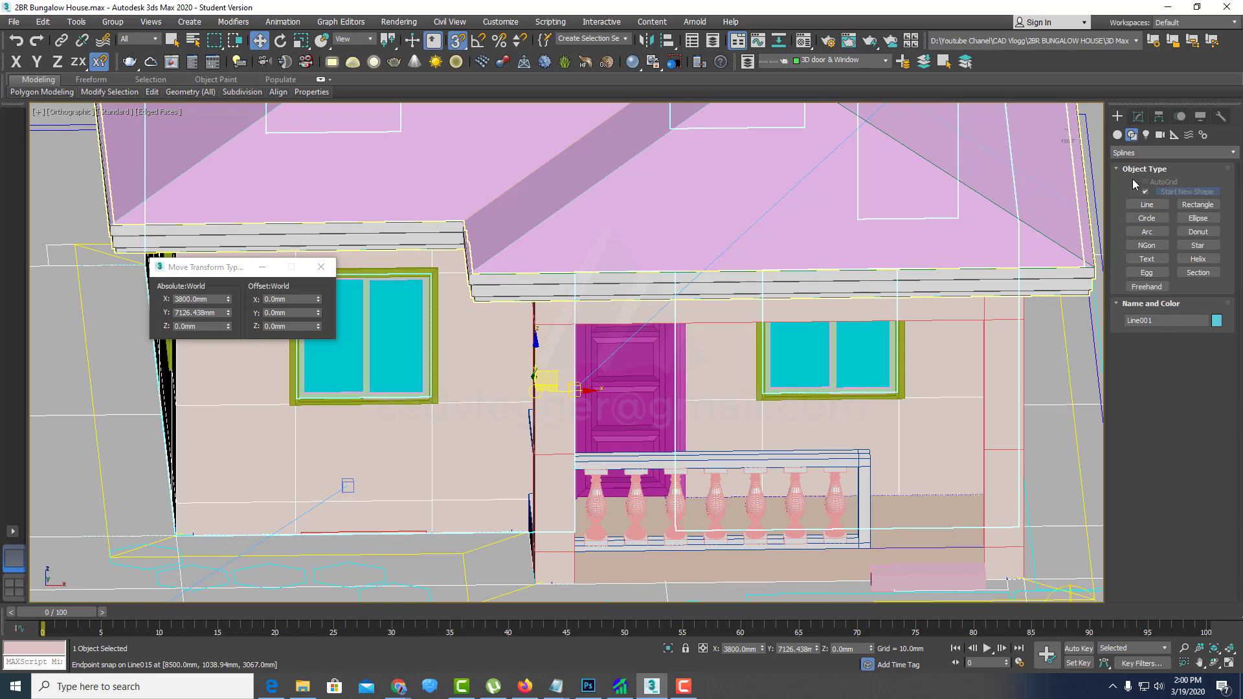
left_click(1138, 116)
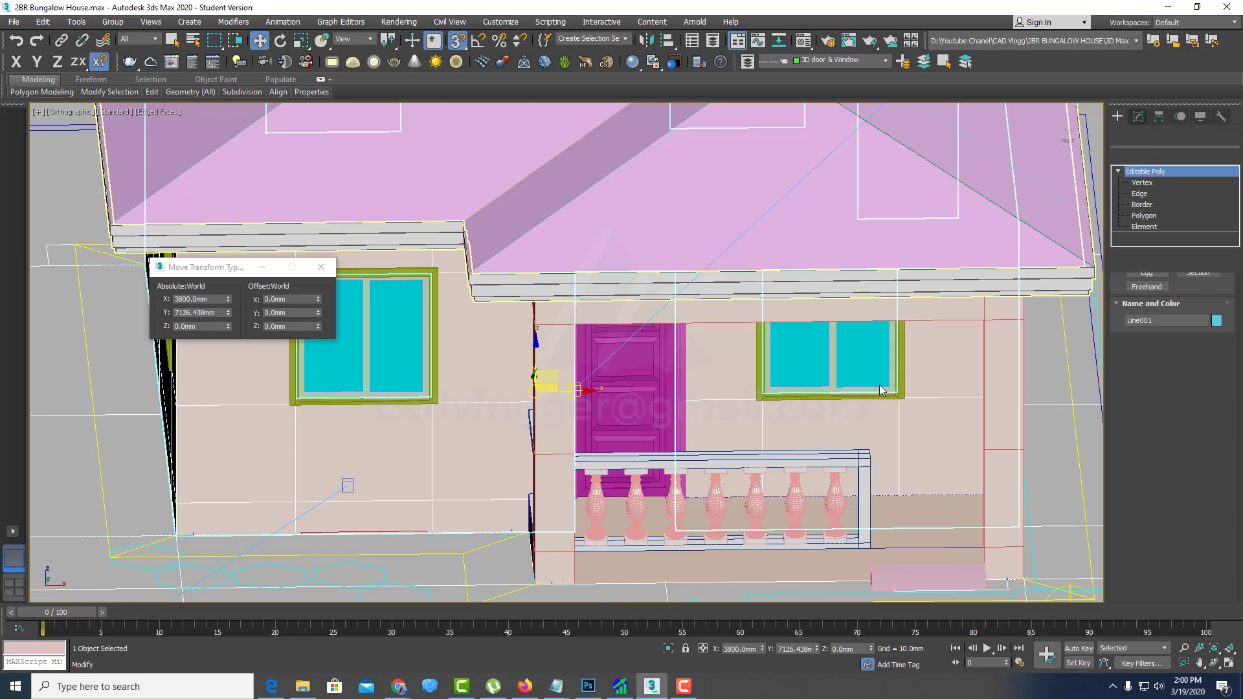
scroll(867, 391, "up", 2)
scroll(757, 408, "up", 4)
scroll(714, 423, "down", 6)
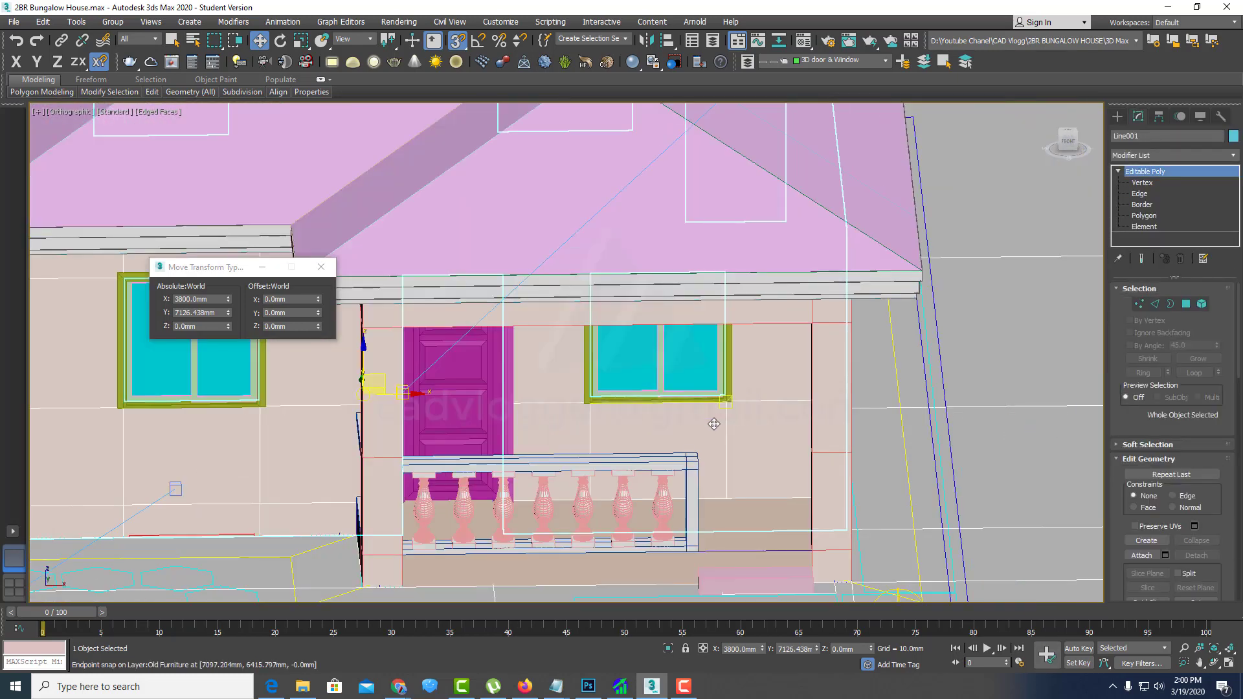
Step: At Edge level, pick the 1200 mm-high wall edge beside the front window
middle_click_drag(714, 424, 720, 421, "alt")
left_click(1155, 304)
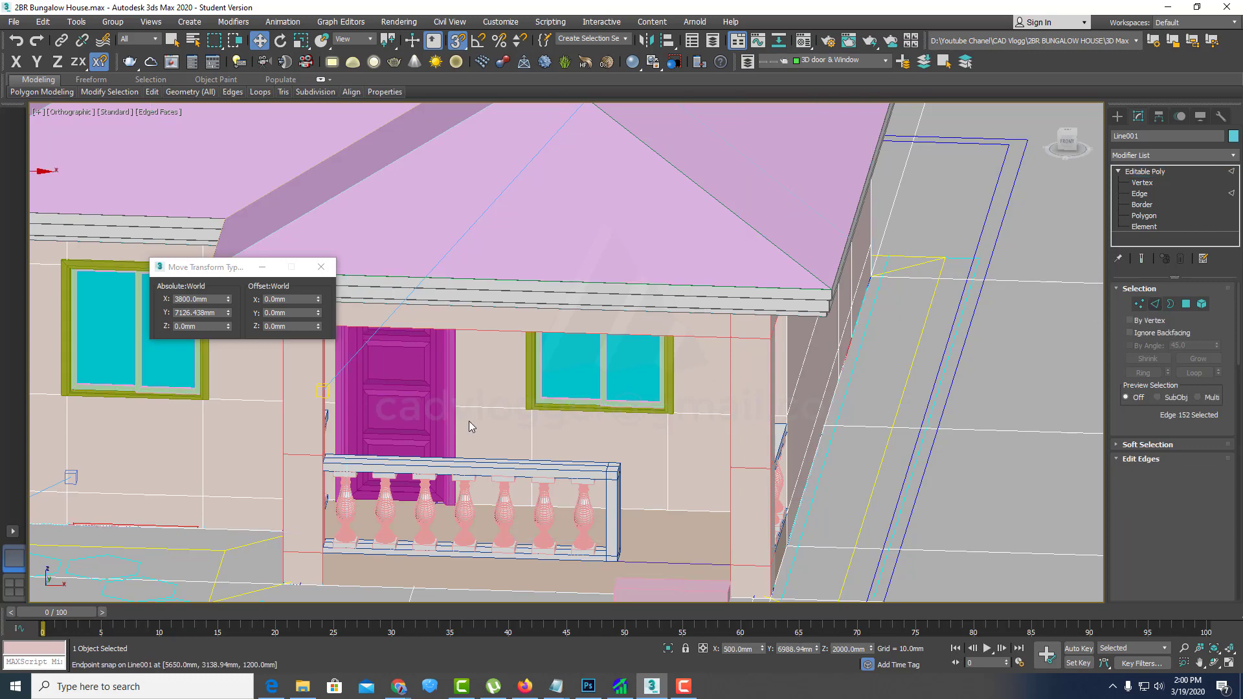
scroll(488, 415, "up", 4)
left_click_drag(493, 395, 499, 393)
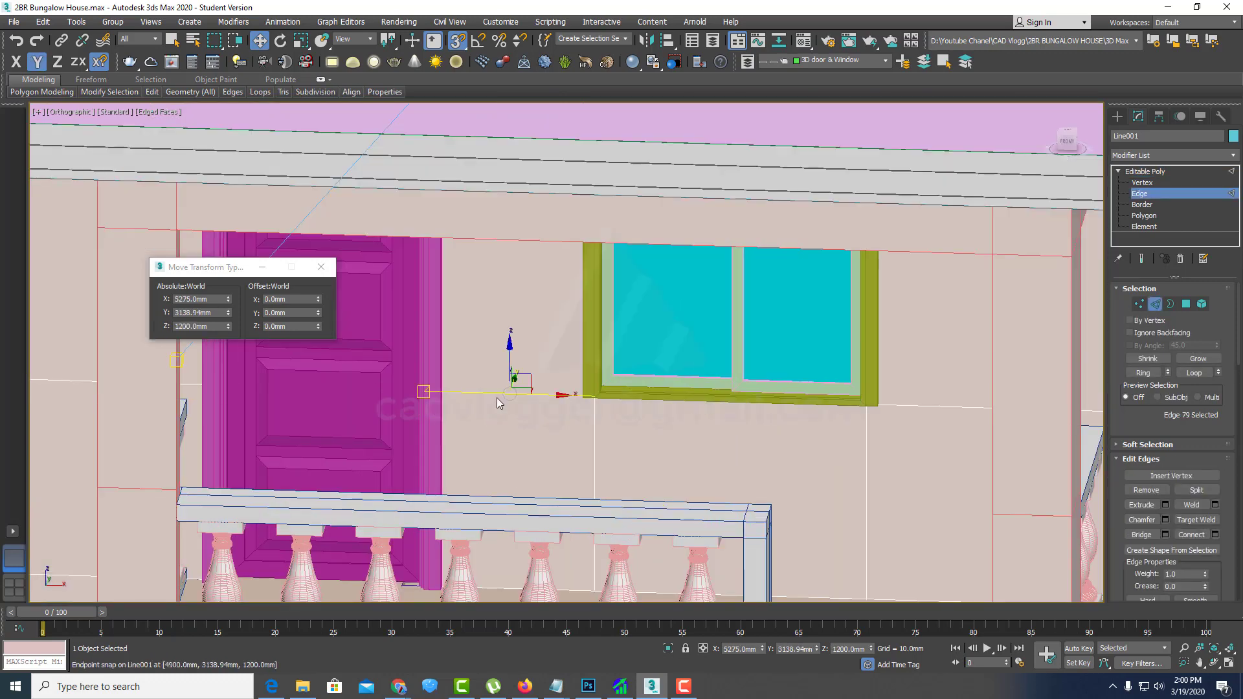
right_click(632, 422)
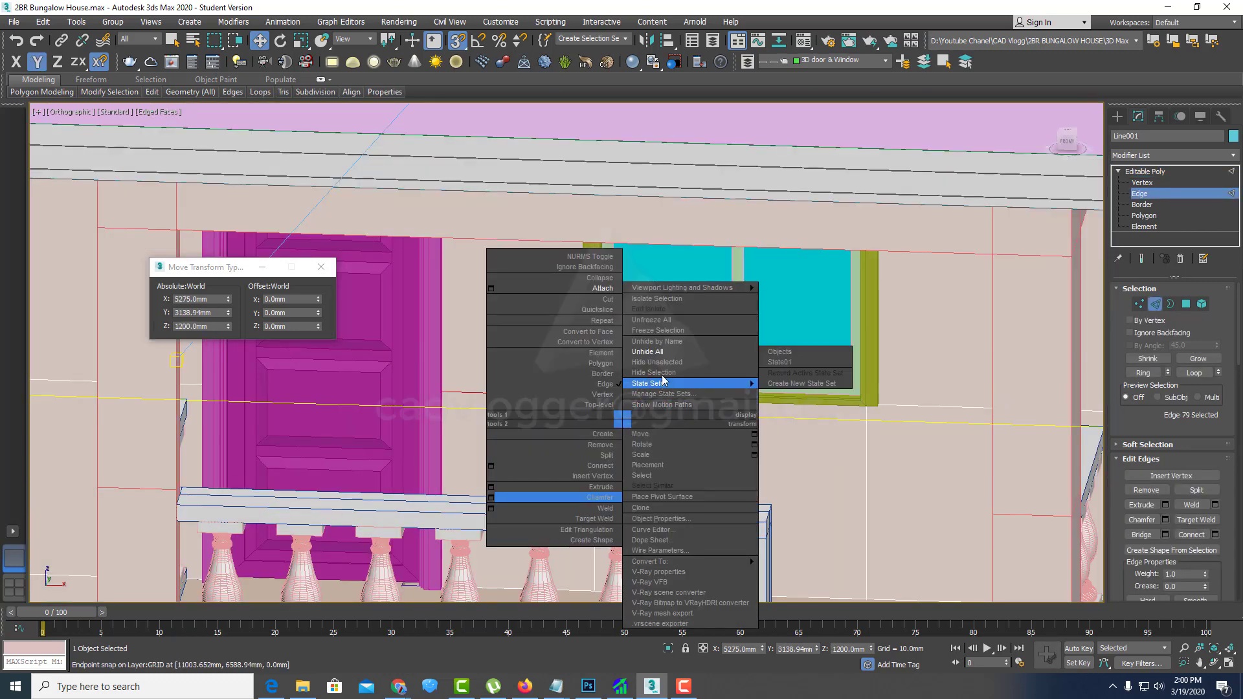
Step: Isolate the wall object and start adding 1200 mm sill-height edges along the front and door
left_click(657, 298)
left_click(640, 403, "ctrl")
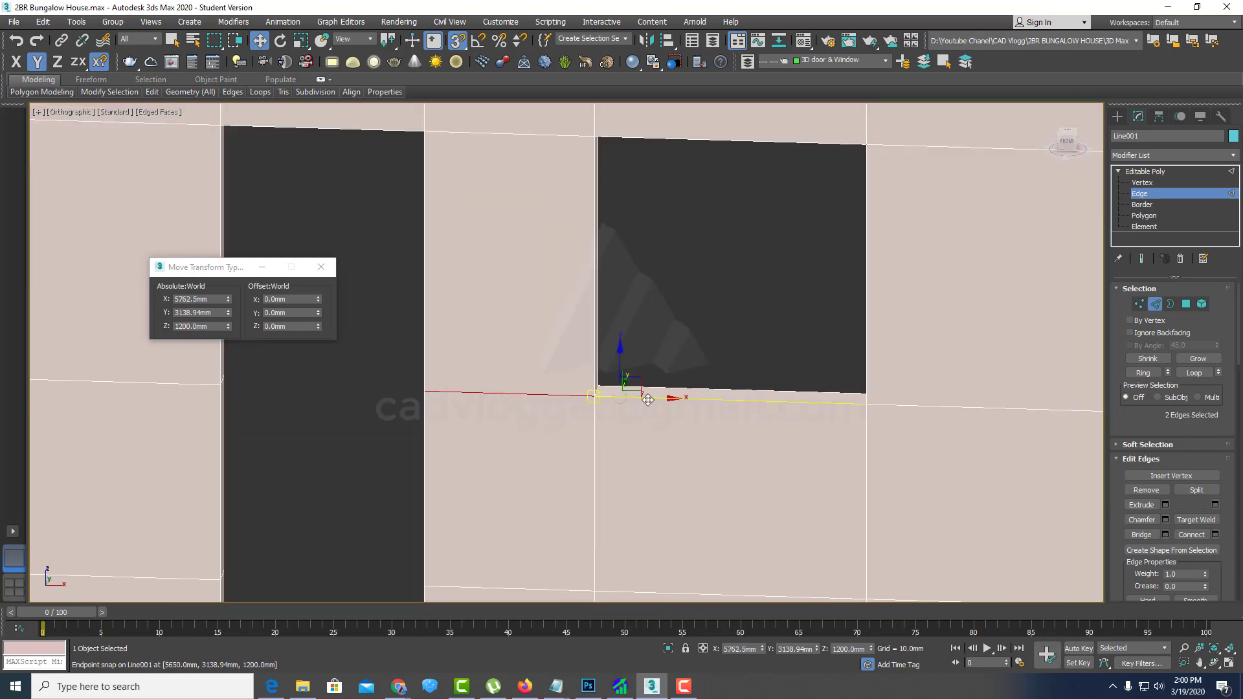
left_click(902, 408, "ctrl")
middle_click_drag(759, 412, 793, 443, "alt")
left_click(871, 429, "ctrl")
middle_click_drag(963, 426, 676, 441, "alt")
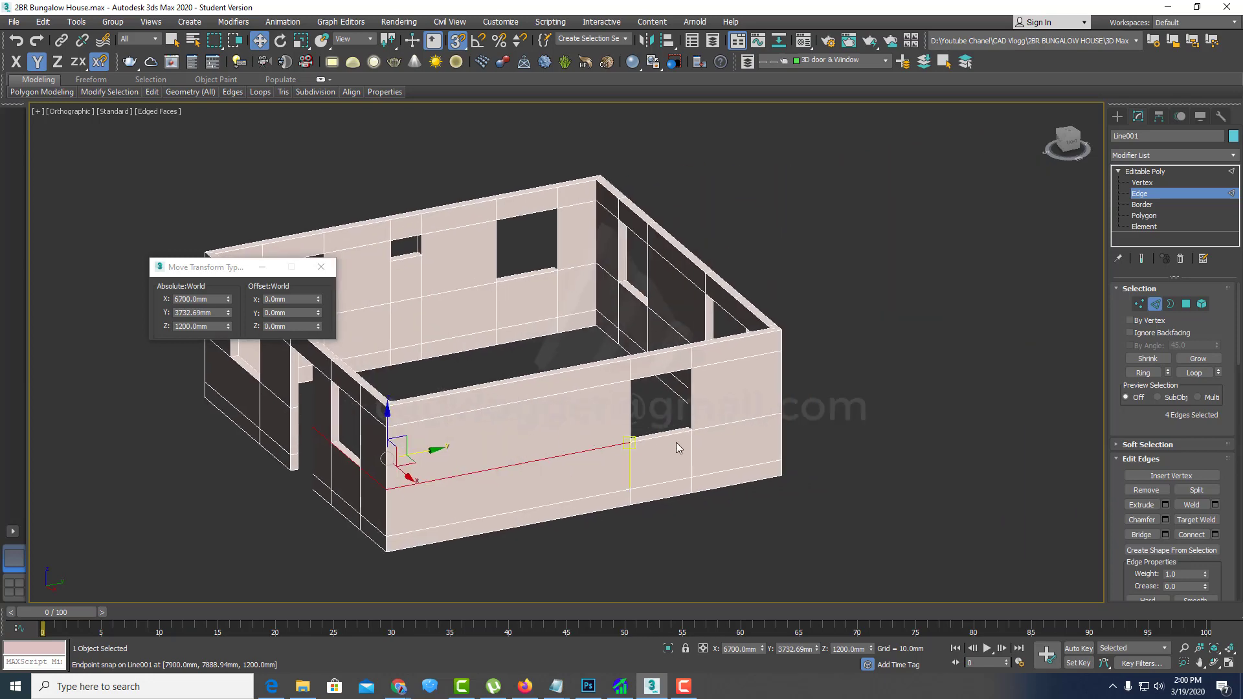
scroll(675, 441, "up", 5)
left_click(685, 428, "ctrl")
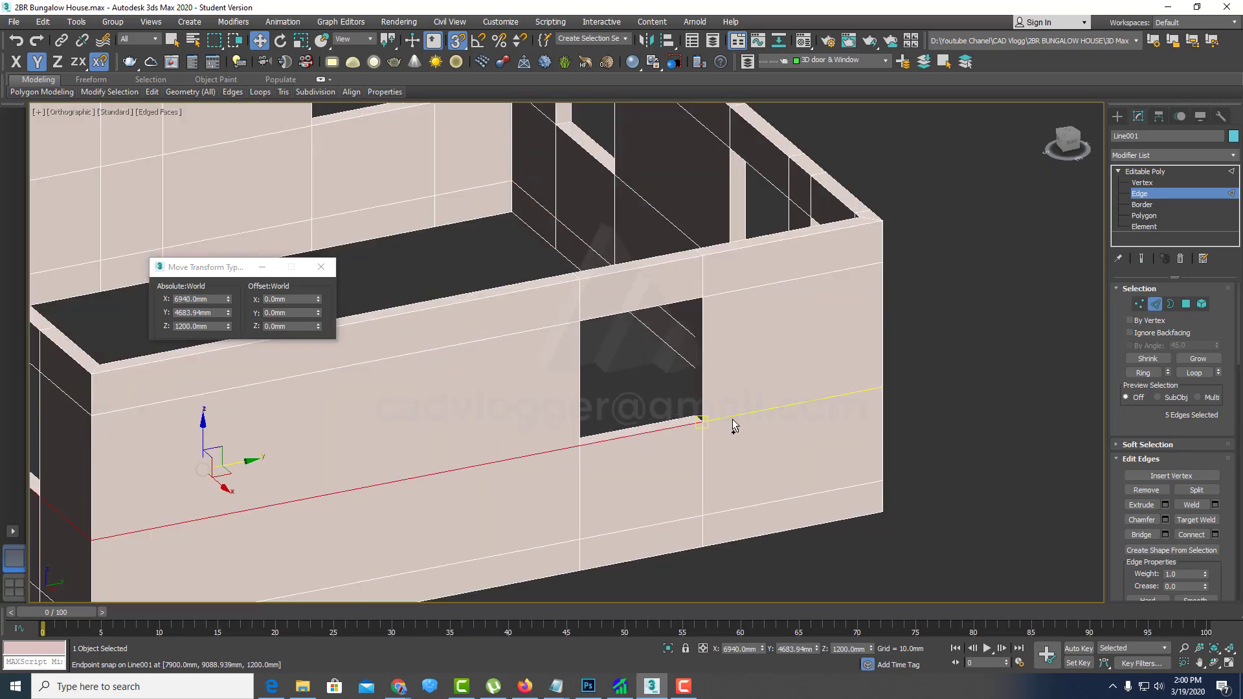
left_click(732, 420, "ctrl")
scroll(732, 419, "down", 5)
middle_click_drag(732, 420, 669, 415, "alt")
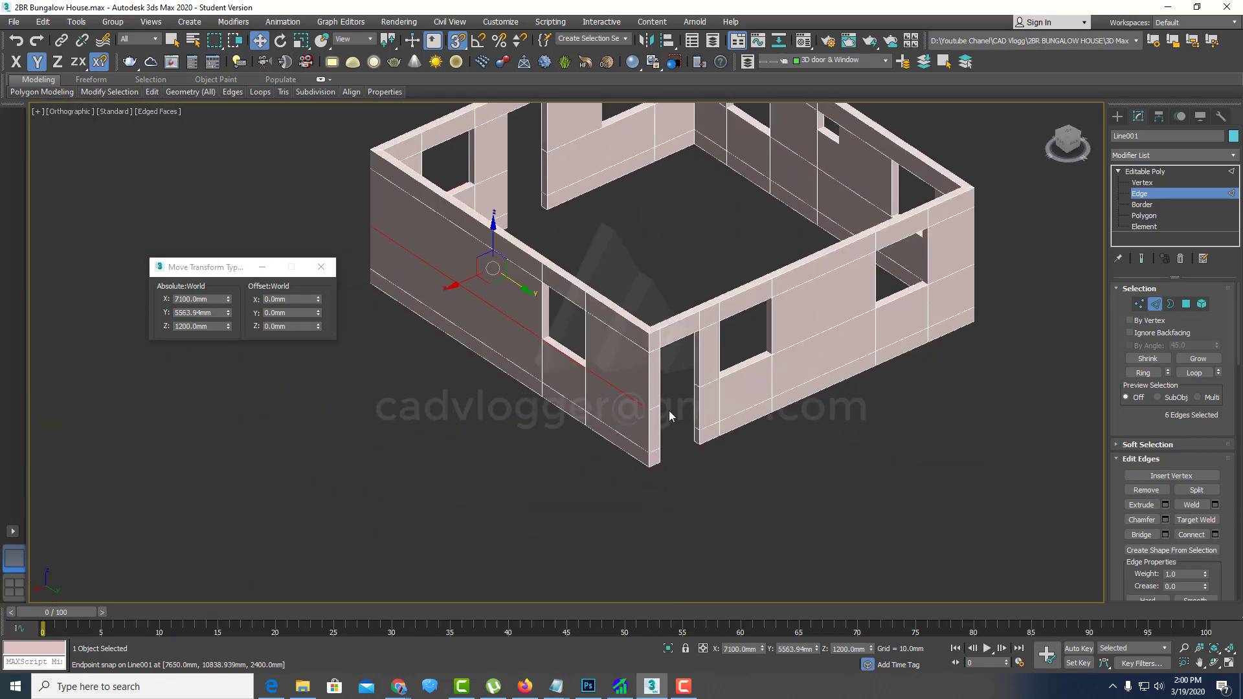
scroll(669, 416, "up", 5)
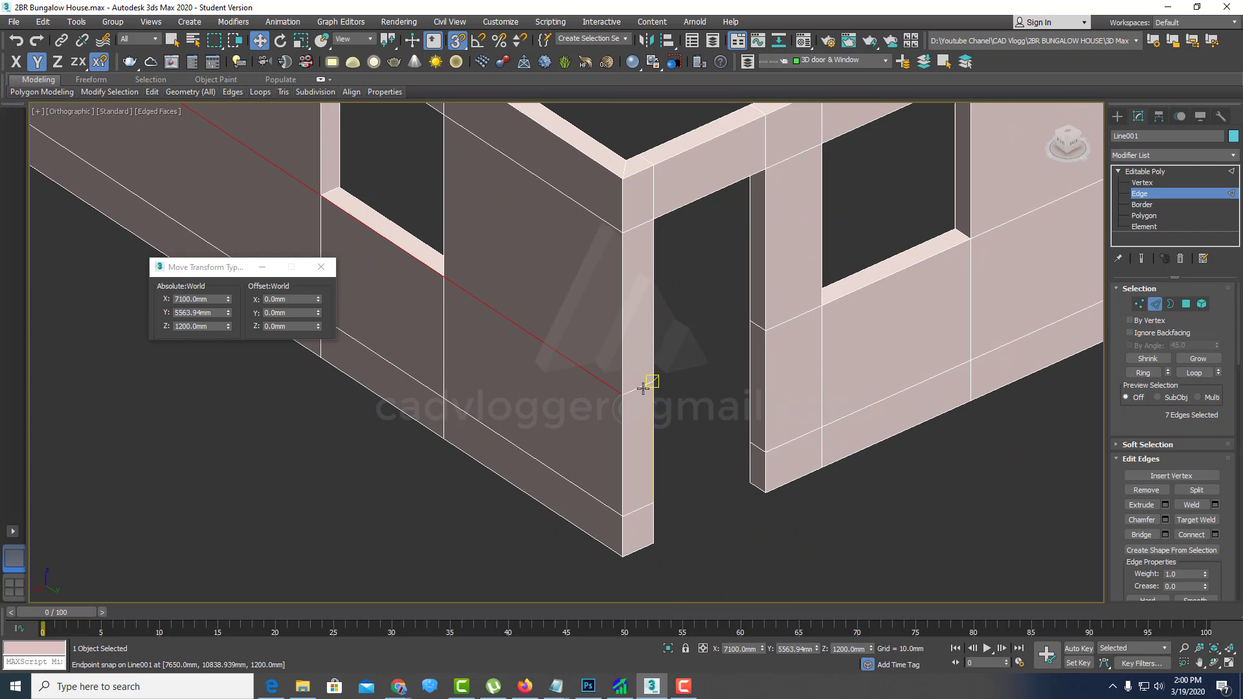
left_click(769, 334, "ctrl")
Step: Add further sill-height band edges around the windows to the selection
scroll(837, 333, "down", 5)
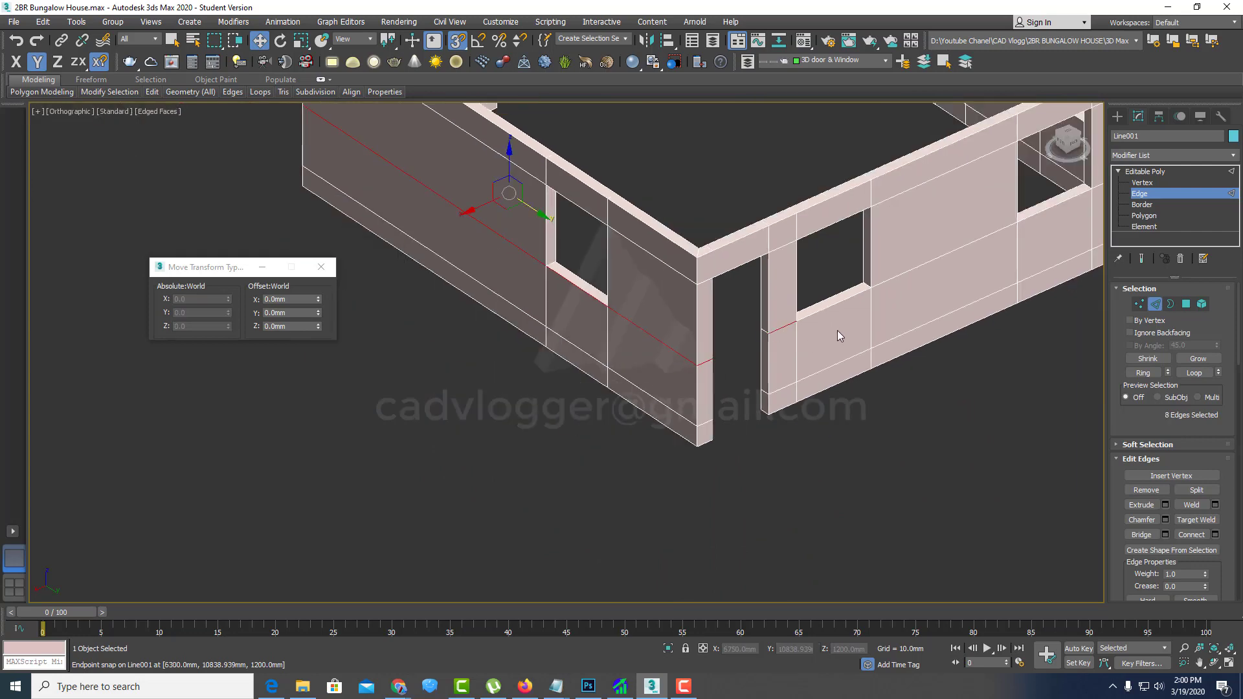
scroll(862, 295, "up", 4)
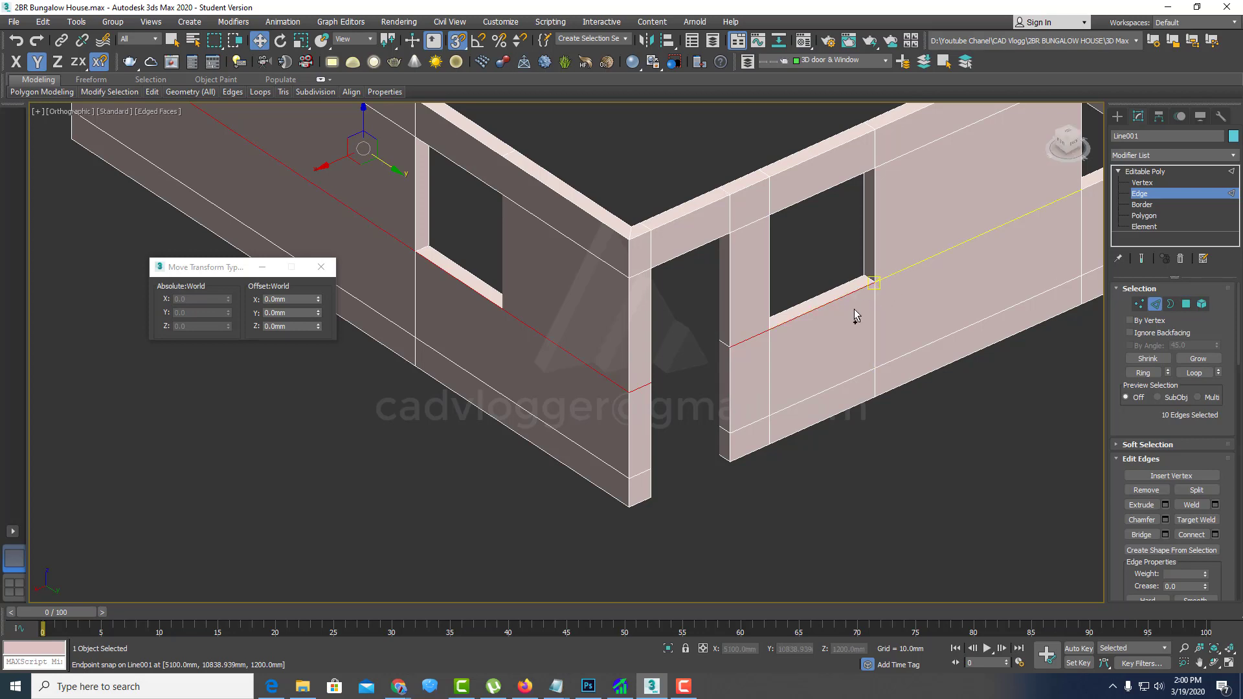
scroll(854, 310, "down", 5)
scroll(835, 324, "up", 1)
scroll(802, 327, "up", 3)
scroll(771, 319, "up", 3)
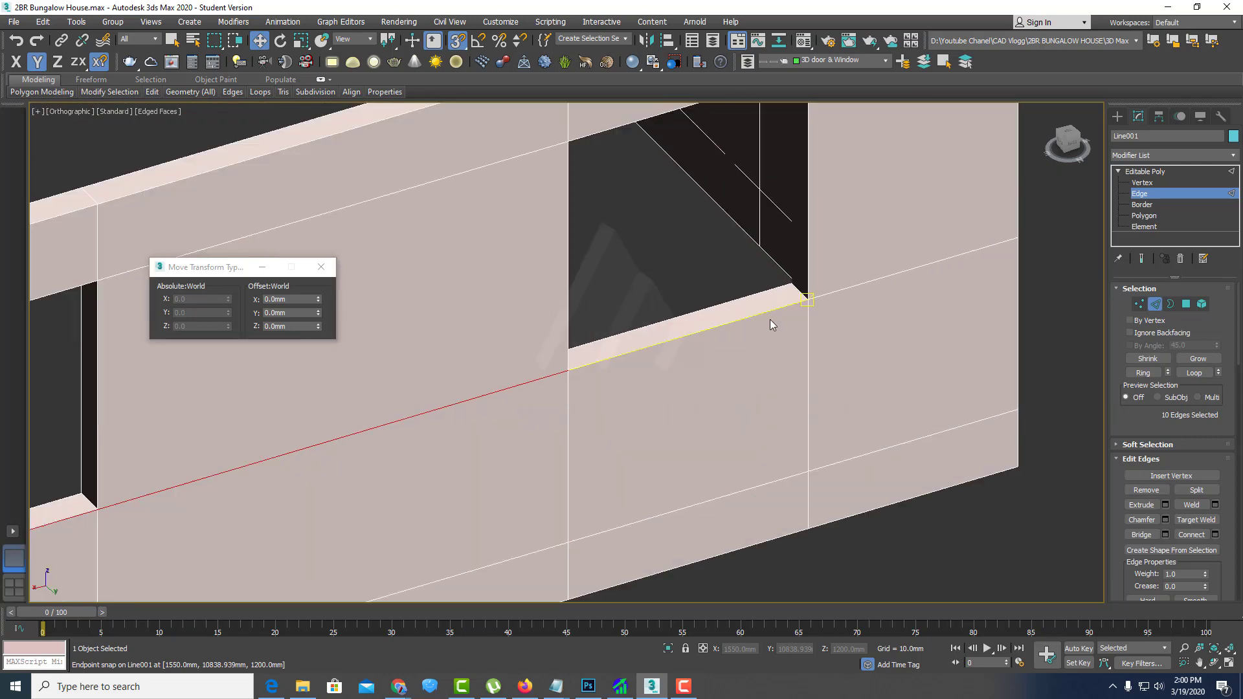
left_click(807, 308, "ctrl")
scroll(802, 311, "down", 3)
scroll(755, 335, "down", 2)
scroll(755, 329, "up", 2)
scroll(724, 465, "up", 3)
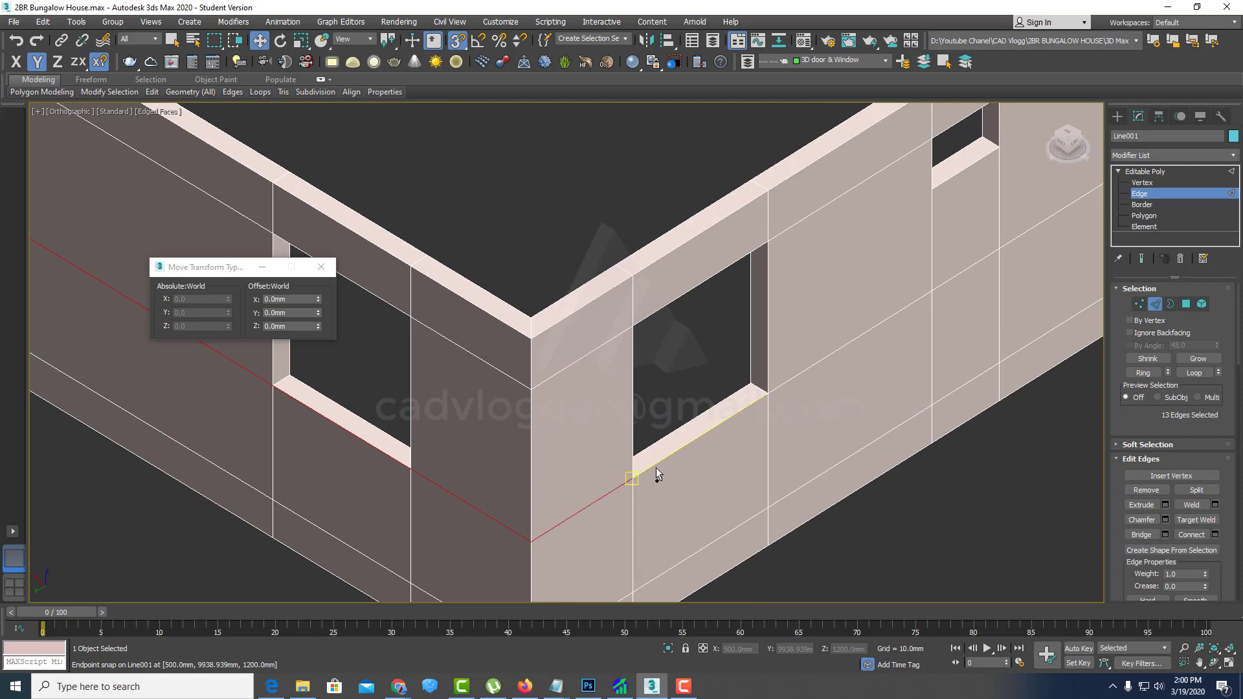
left_click(686, 443, "ctrl")
left_click(794, 378, "ctrl")
scroll(849, 369, "down", 2)
scroll(686, 459, "up", 3)
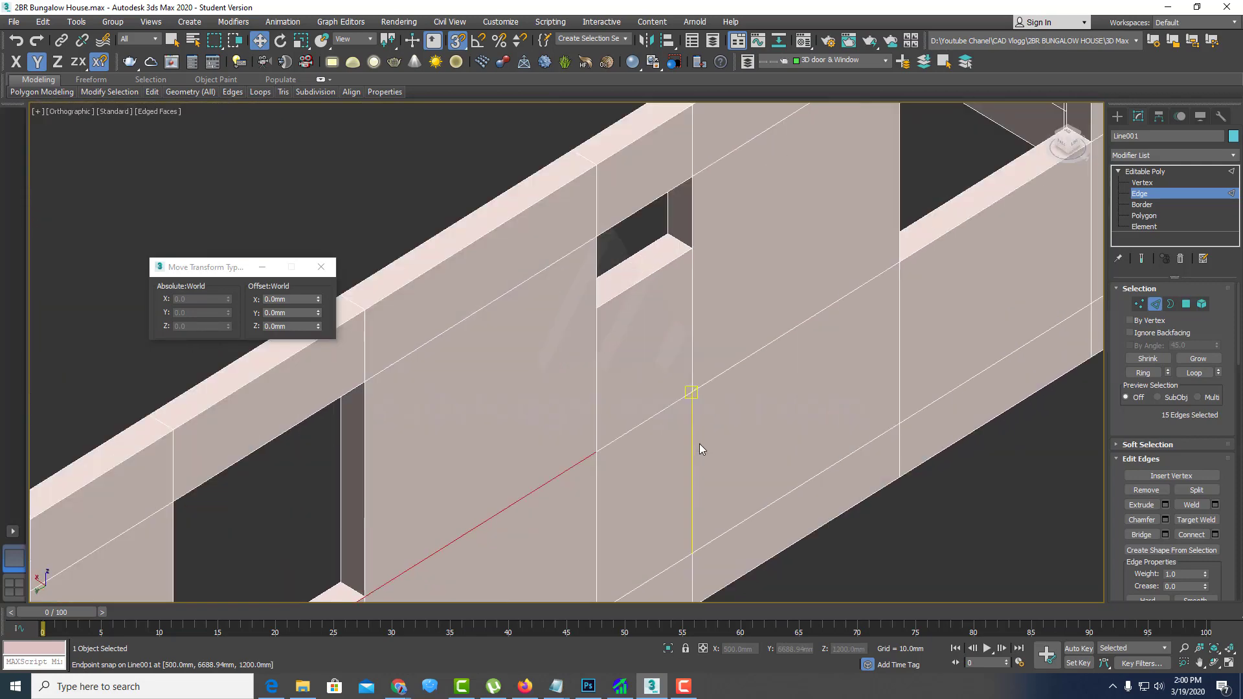
left_click(663, 417, "ctrl")
left_click(720, 375, "ctrl")
Step: Add the remaining corner and sill edges to complete the 22-edge ring around the house
scroll(720, 375, "down", 2)
scroll(686, 362, "up", 2)
scroll(671, 373, "up", 1)
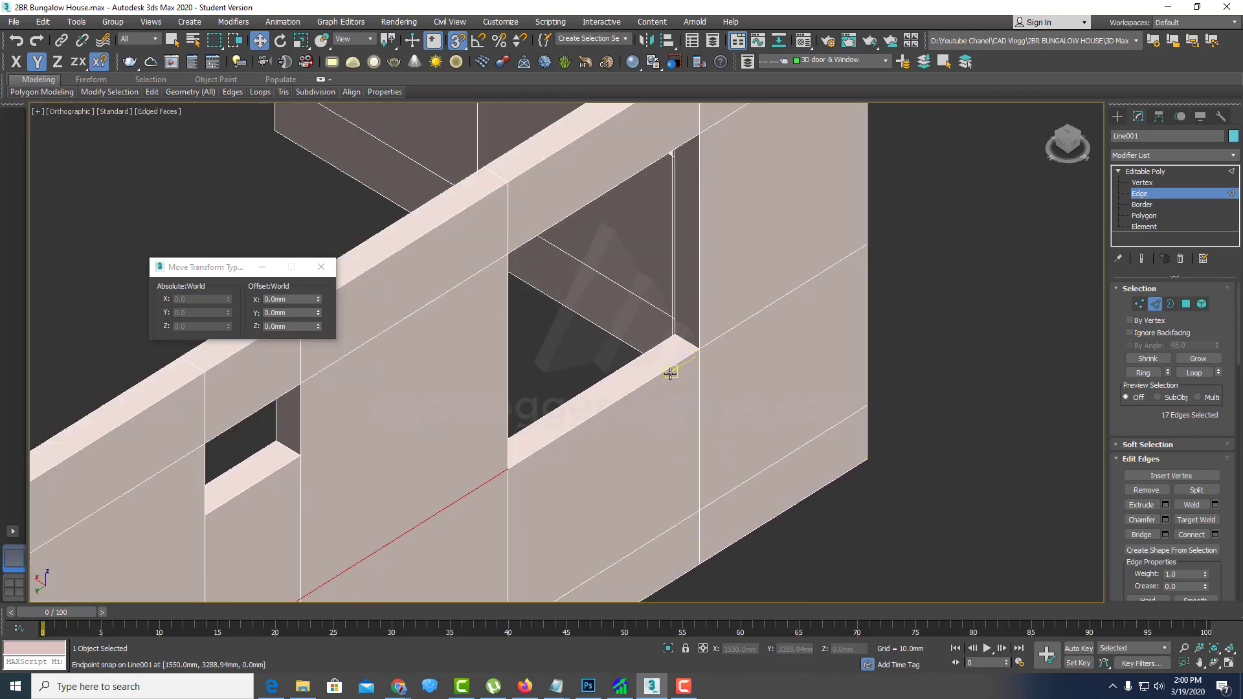
left_click(648, 383, "ctrl")
scroll(689, 367, "down", 3)
scroll(550, 420, "up", 1)
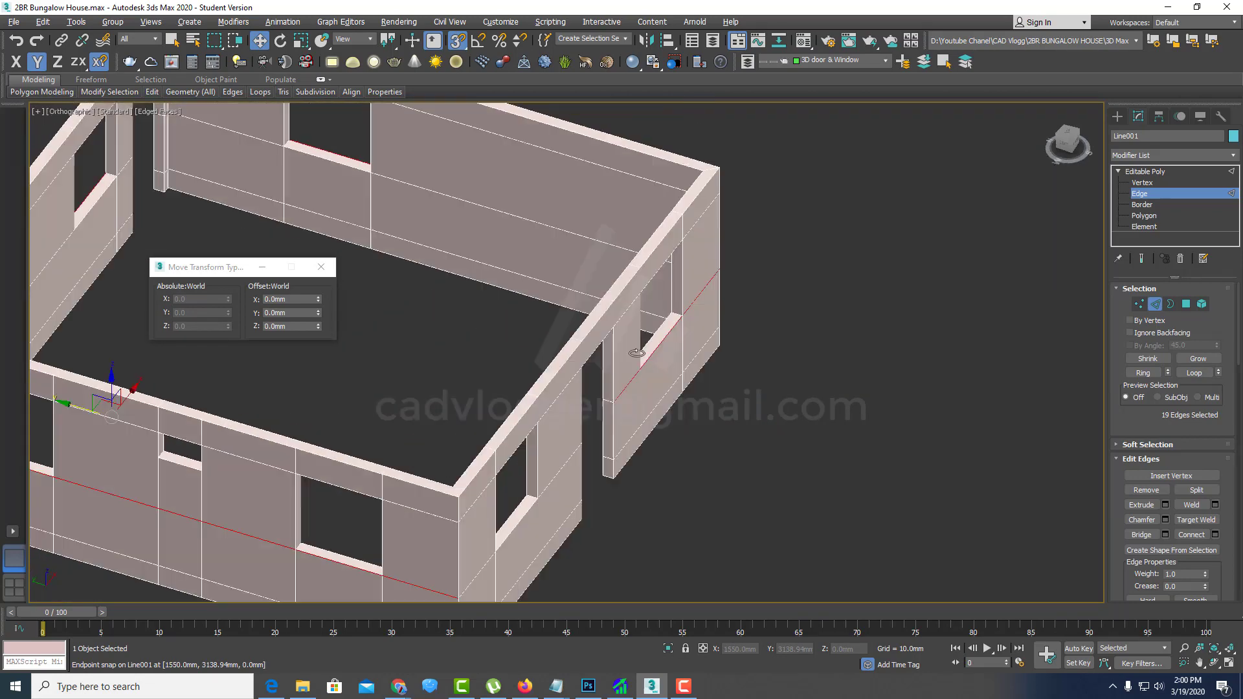
scroll(417, 482, "up", 1)
middle_click_drag(418, 482, 510, 446)
scroll(582, 427, "up", 2)
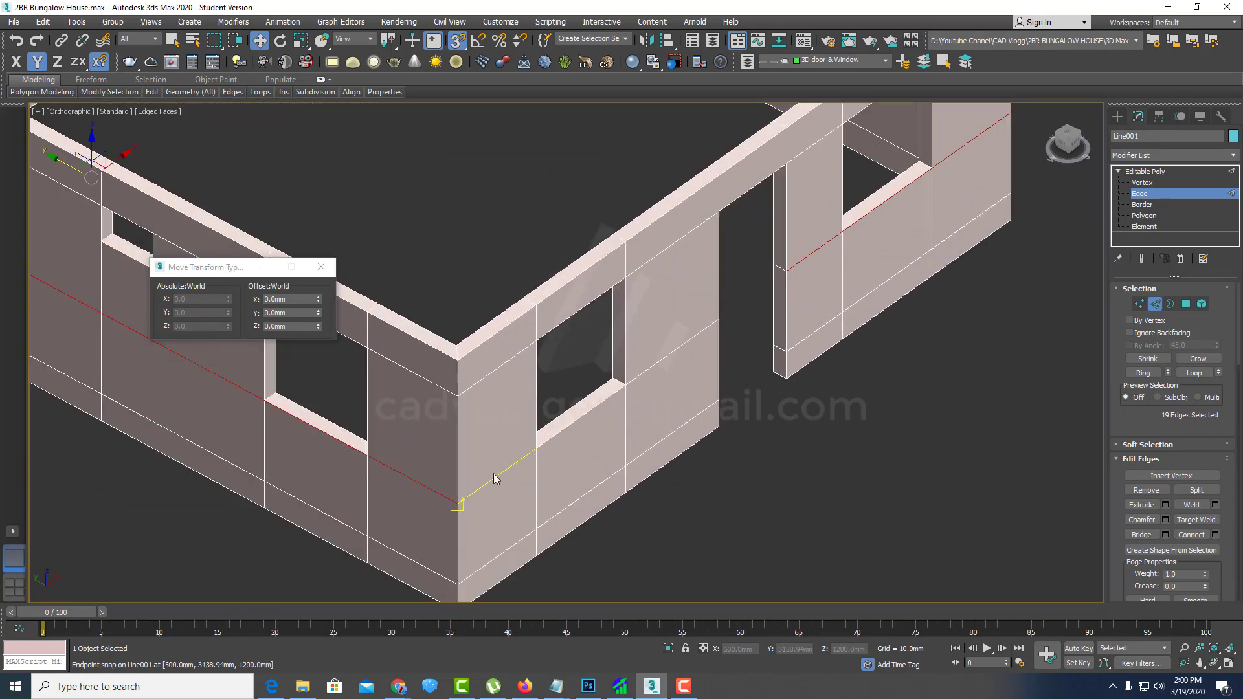
scroll(519, 469, "up", 3)
left_click(517, 467, "ctrl")
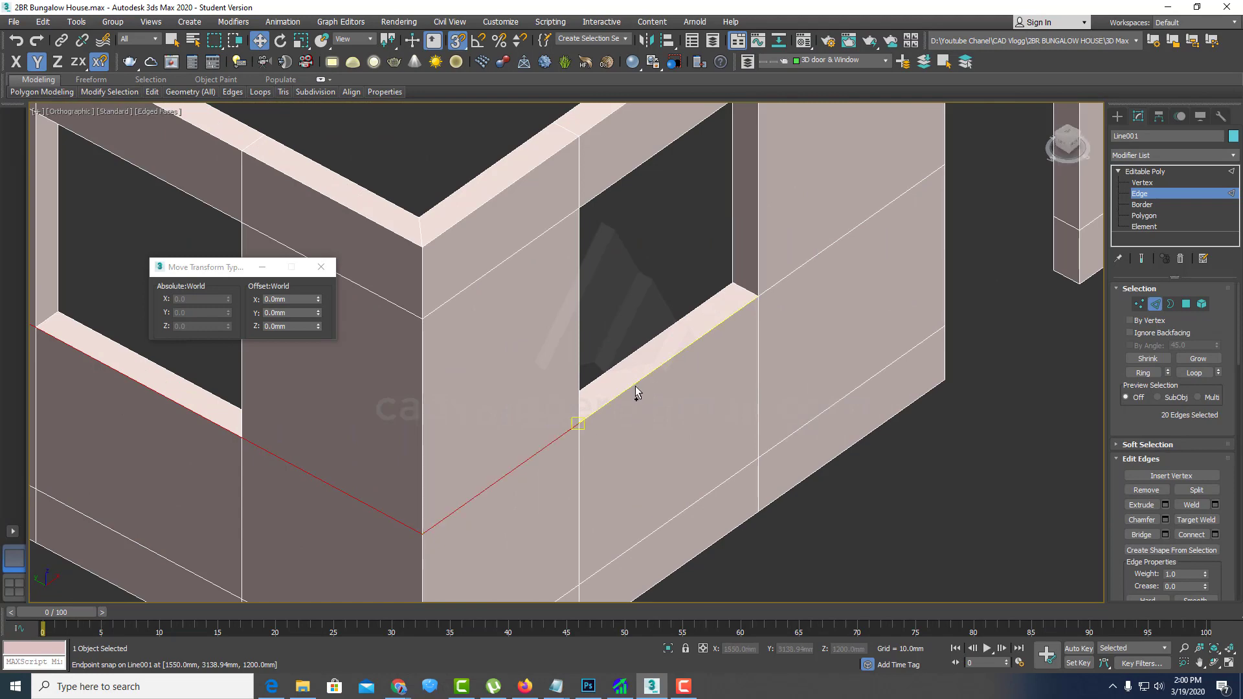
left_click(634, 386, "ctrl")
left_click(814, 265, "ctrl")
scroll(778, 305, "down", 3)
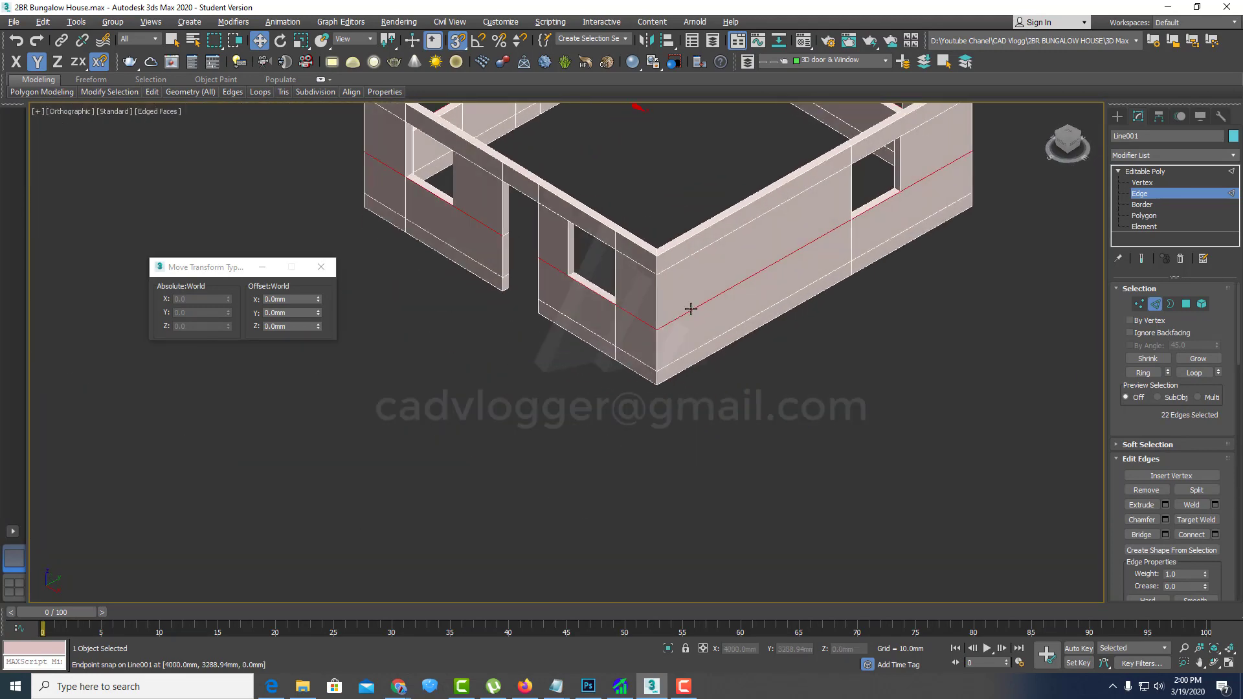
mouse_move(809, 311)
middle_mouse_down("alt")
mouse_move(667, 380)
mouse_move(764, 362)
mouse_move(748, 373)
middle_mouse_up("alt")
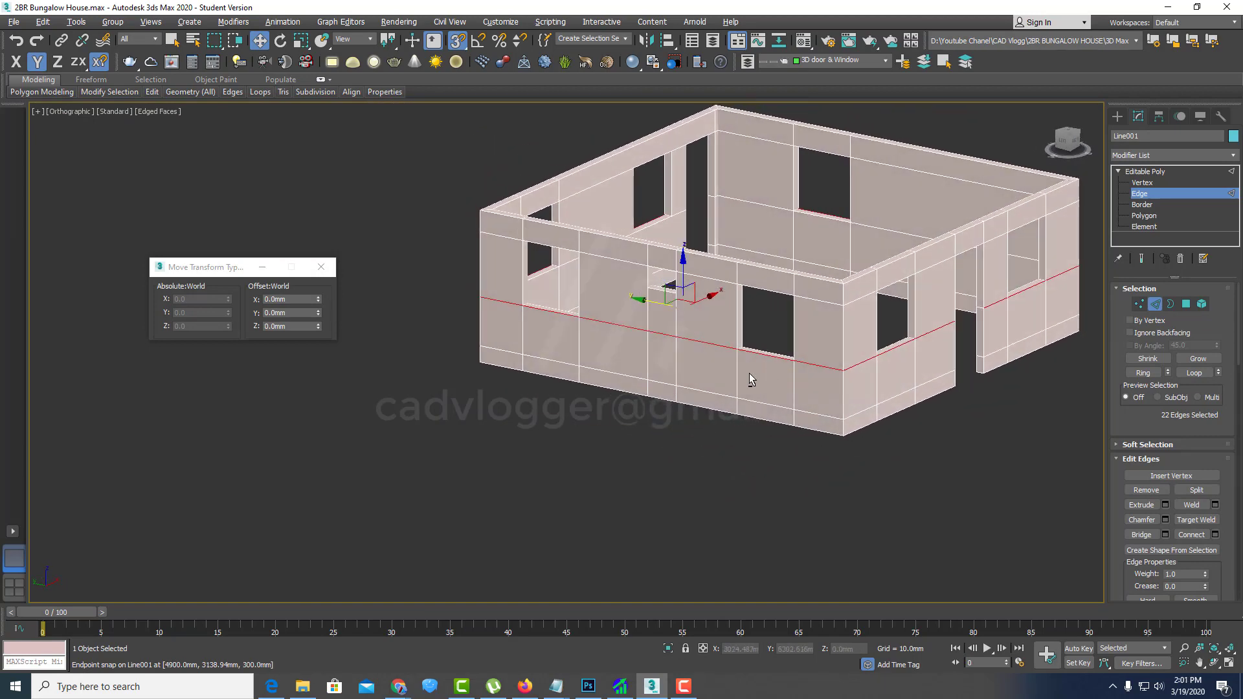
scroll(600, 346, "up", 3)
scroll(616, 343, "up", 2)
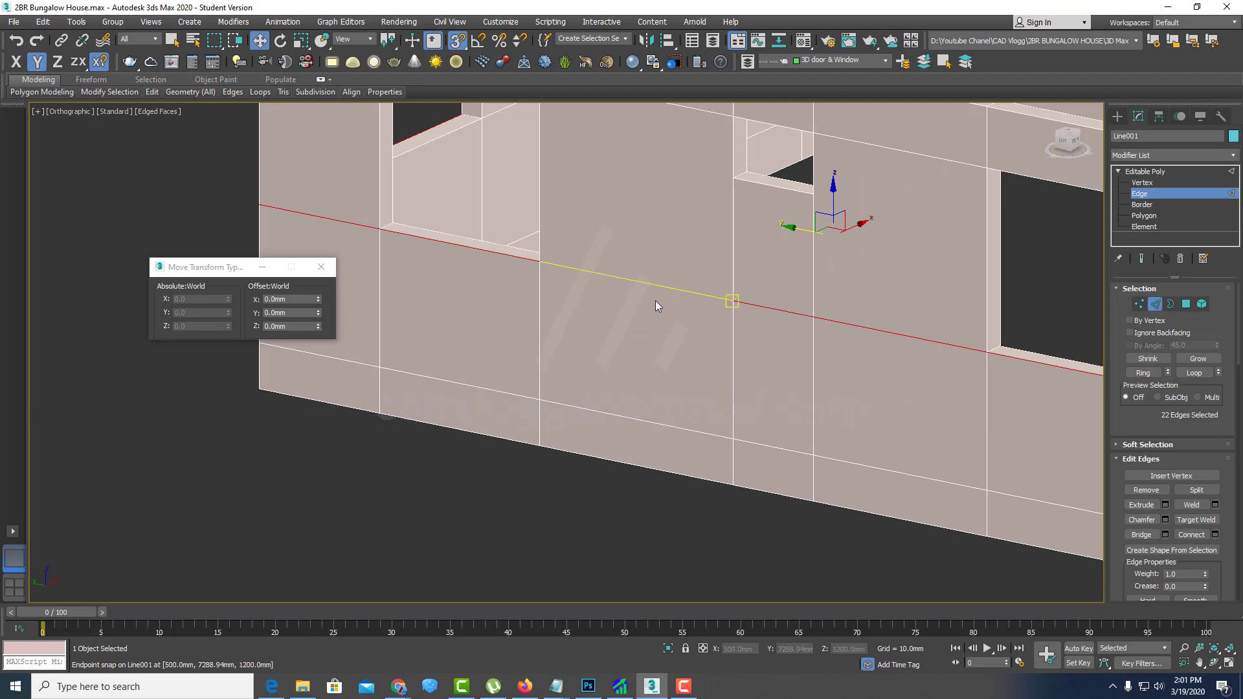
scroll(655, 300, "down", 4)
scroll(854, 350, "down", 1)
scroll(889, 353, "up", 2)
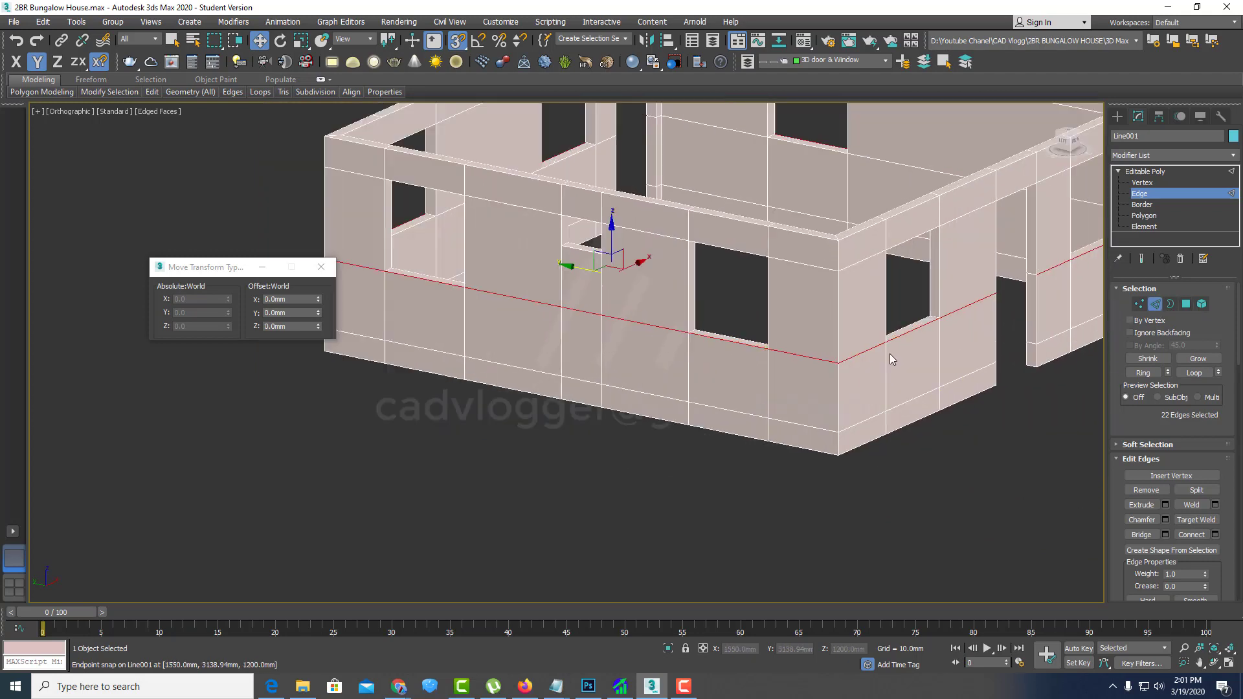
scroll(880, 354, "up", 3)
right_click(865, 350)
Step: Create a smooth shape from the selected sill-height edges with Create Shape
left_click(834, 467)
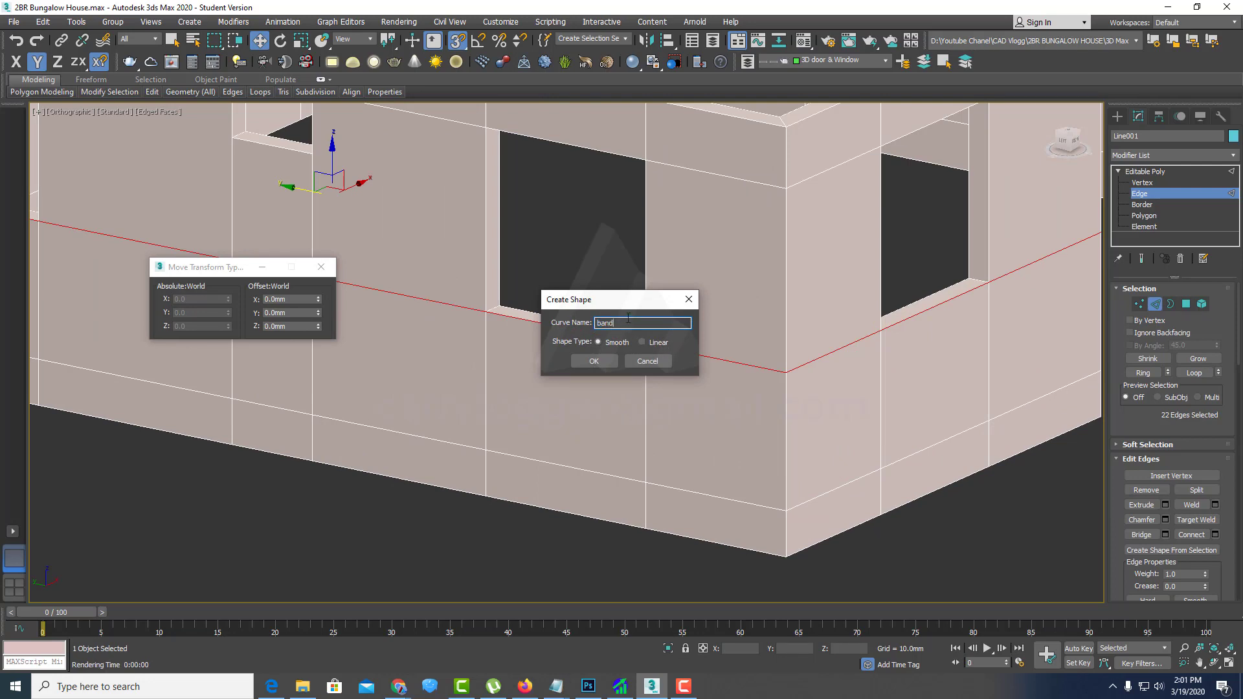
left_click_drag(608, 299, 582, 308)
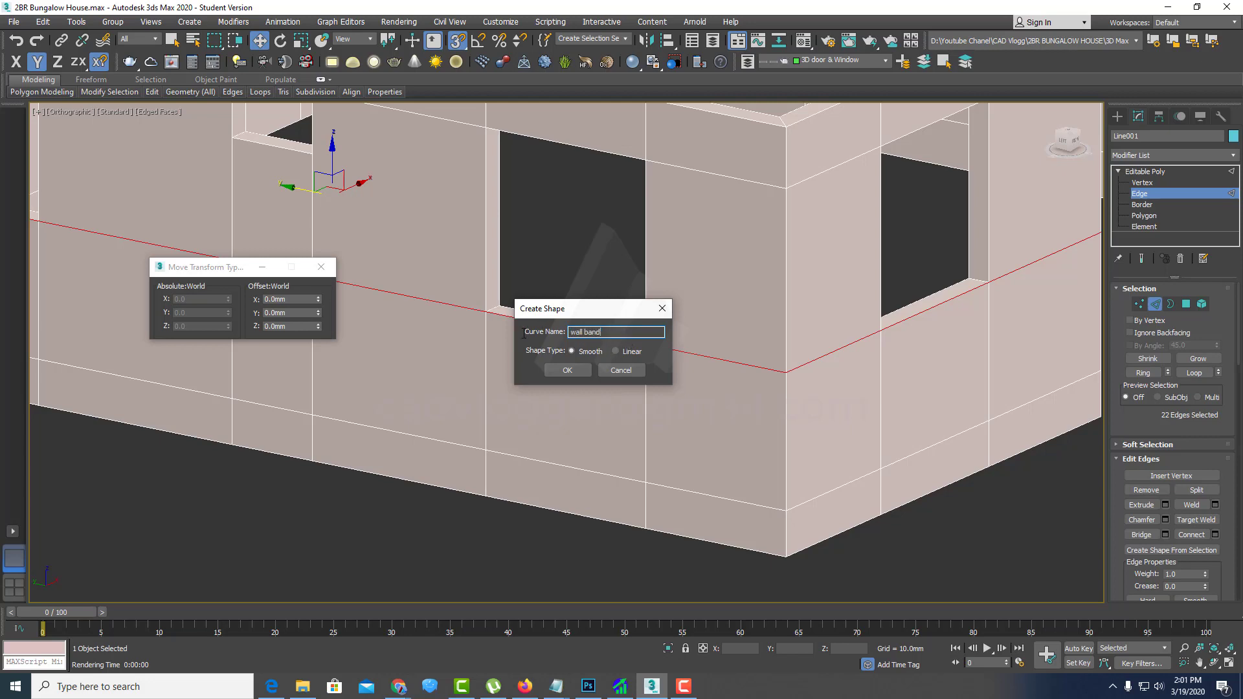
left_click_drag(605, 311, 551, 326)
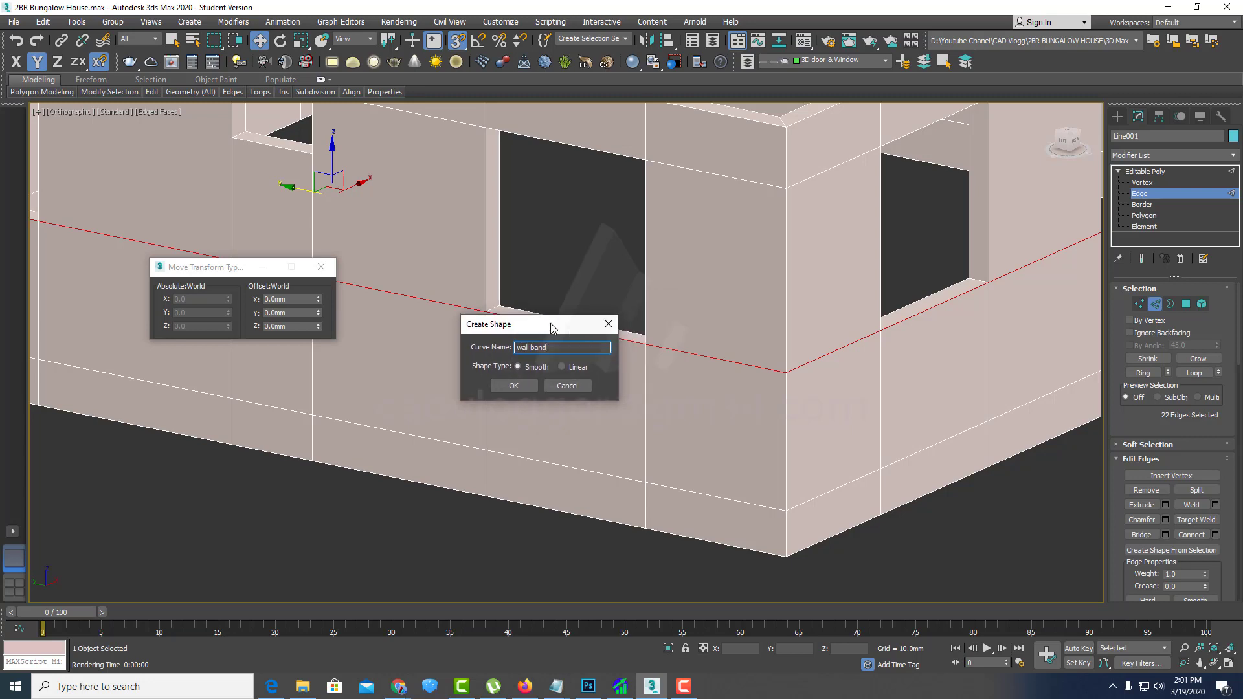
left_click(512, 386)
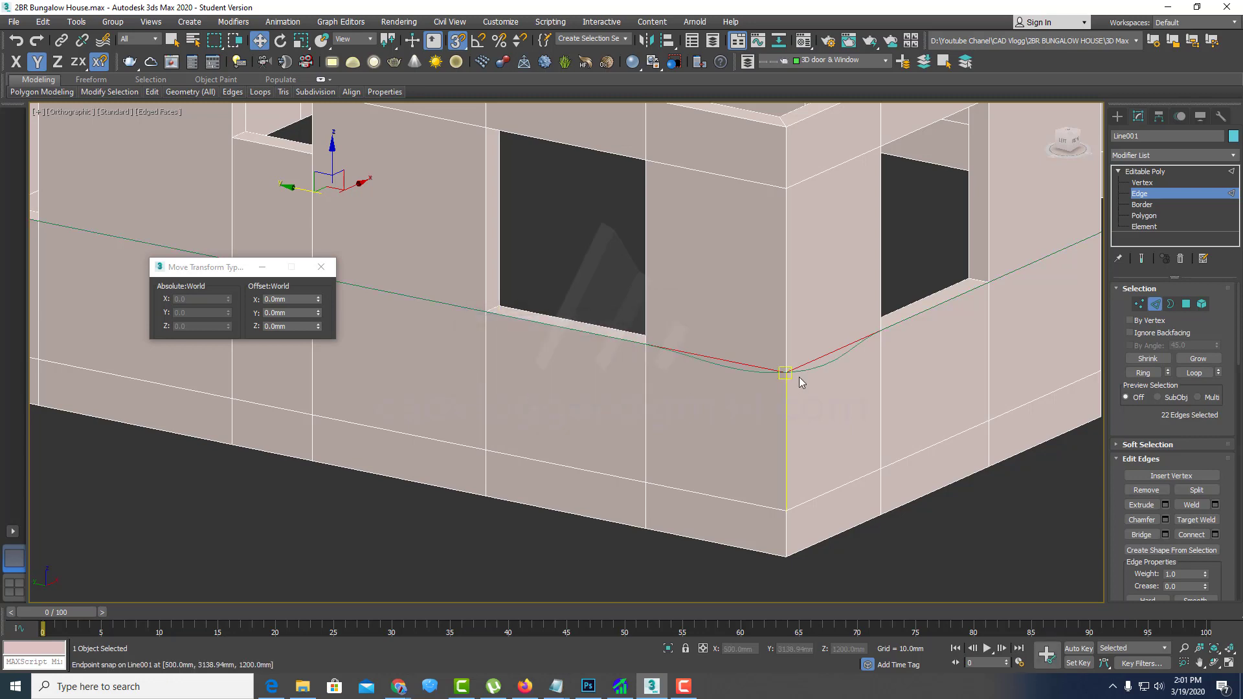
Step: Recreate the shape as Linear named 'wall band', then return to Editable Poly level
right_click(729, 361)
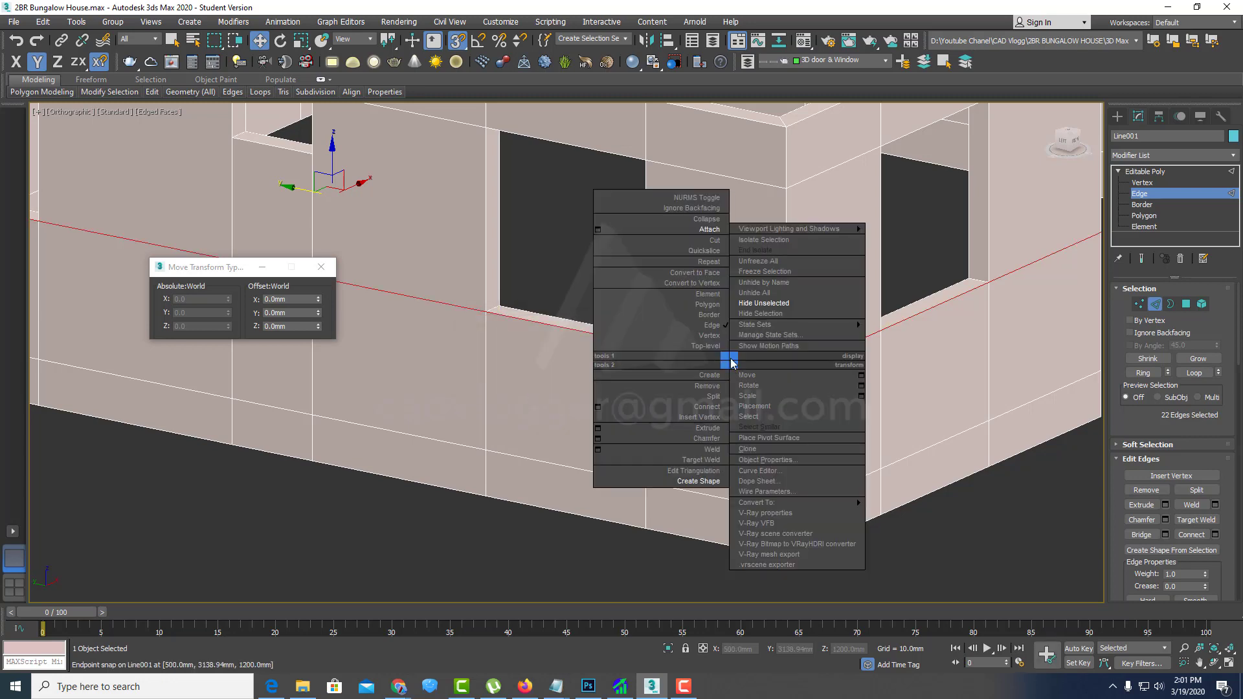
left_click(679, 482)
type("wall band")
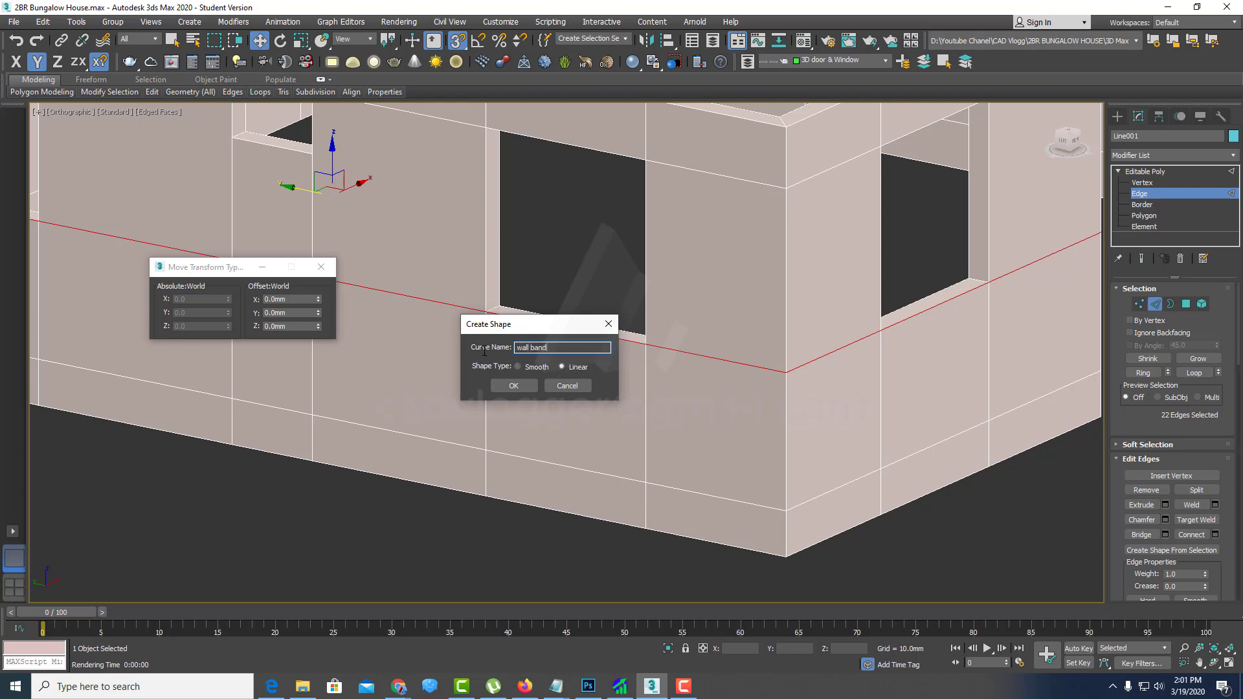
left_click(512, 386)
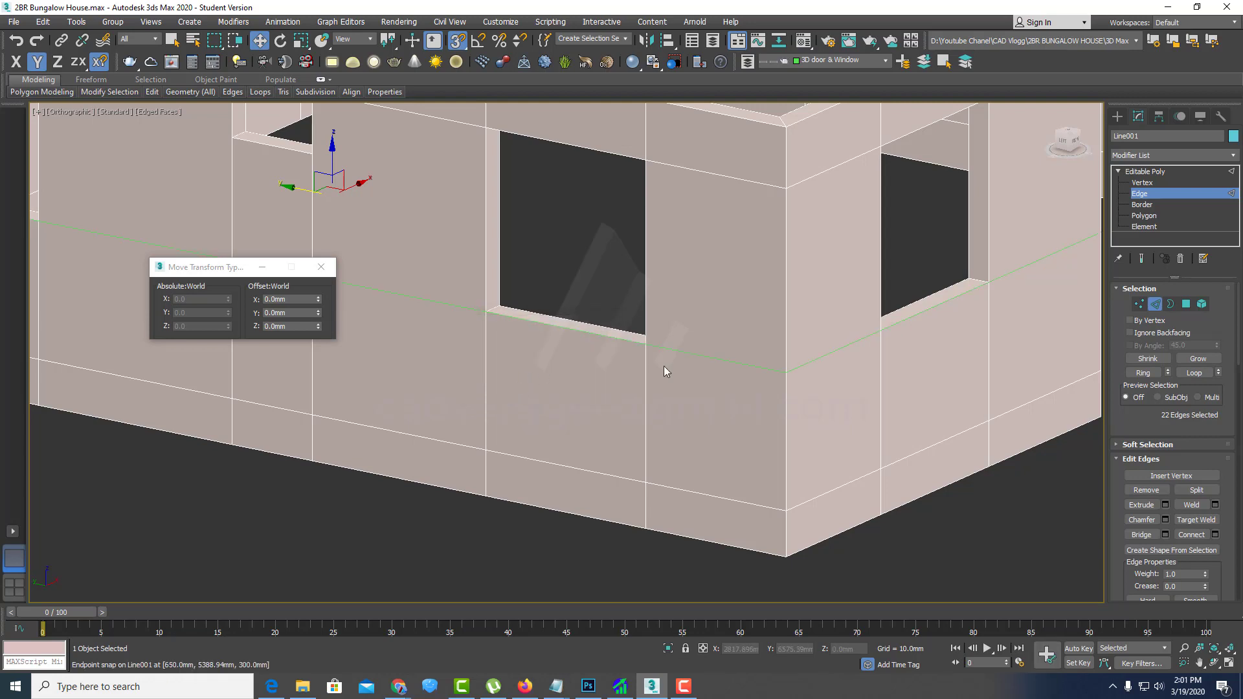
left_click(1191, 195)
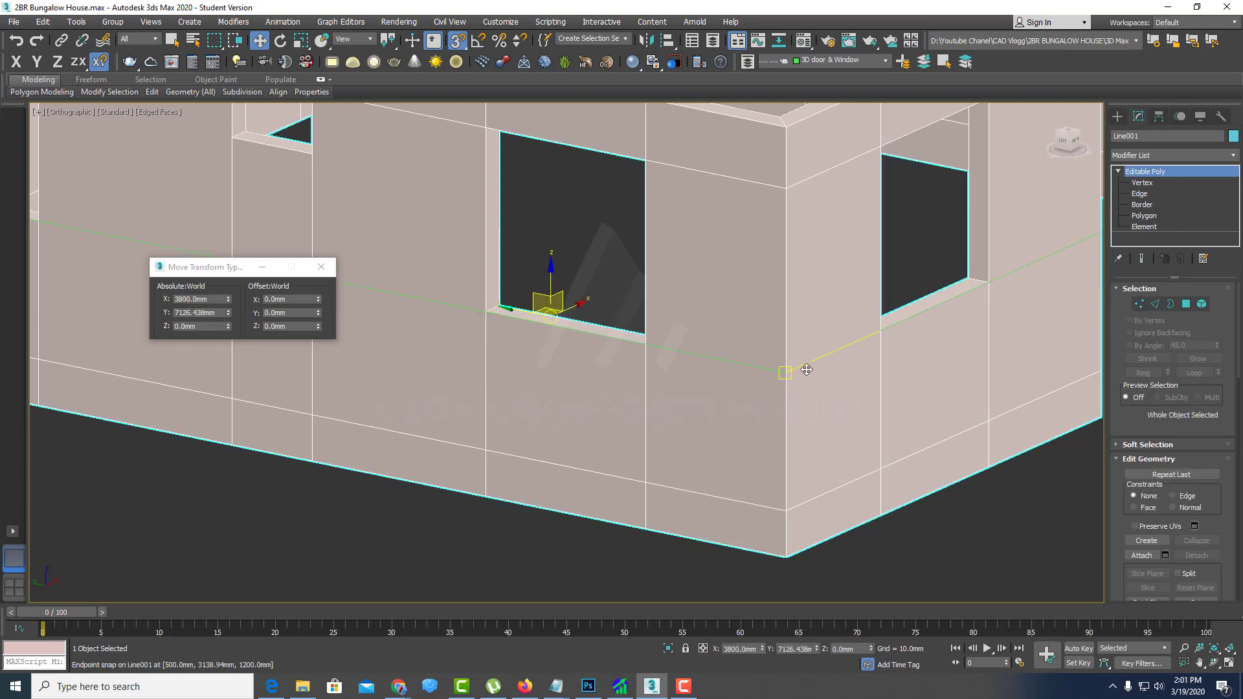
Step: Select the wall band spline in wireframe and add an Extrude modifier to it
key("F3")
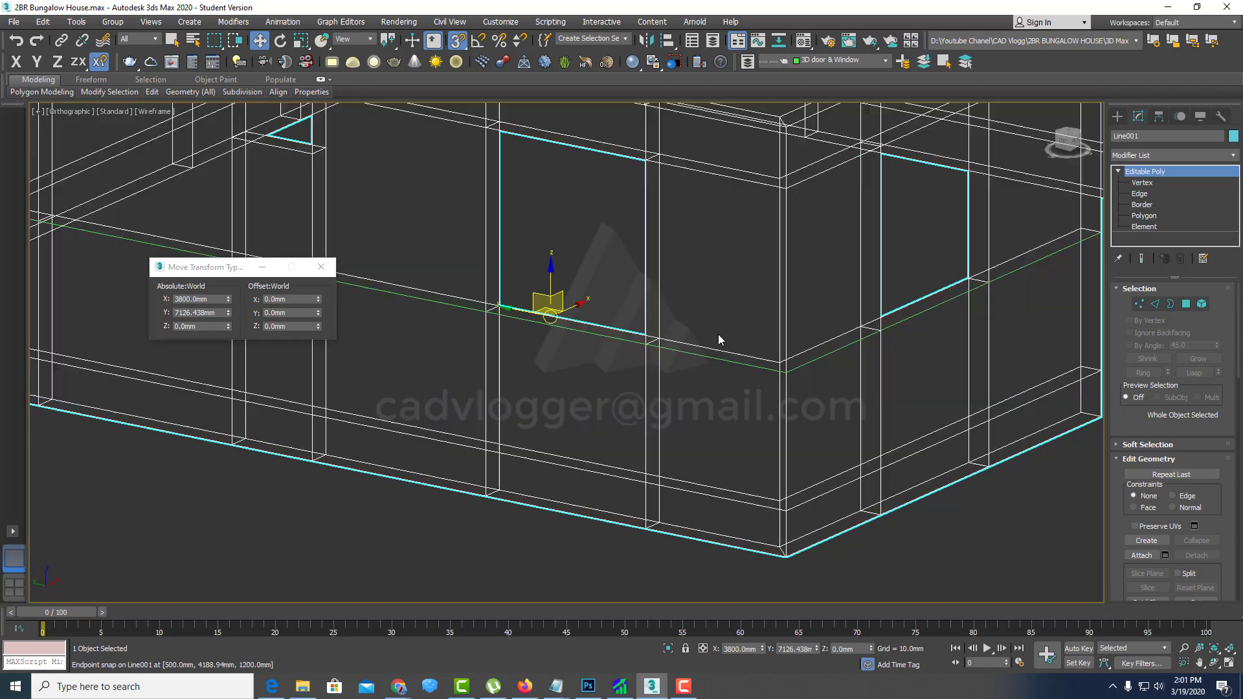
left_click(803, 367)
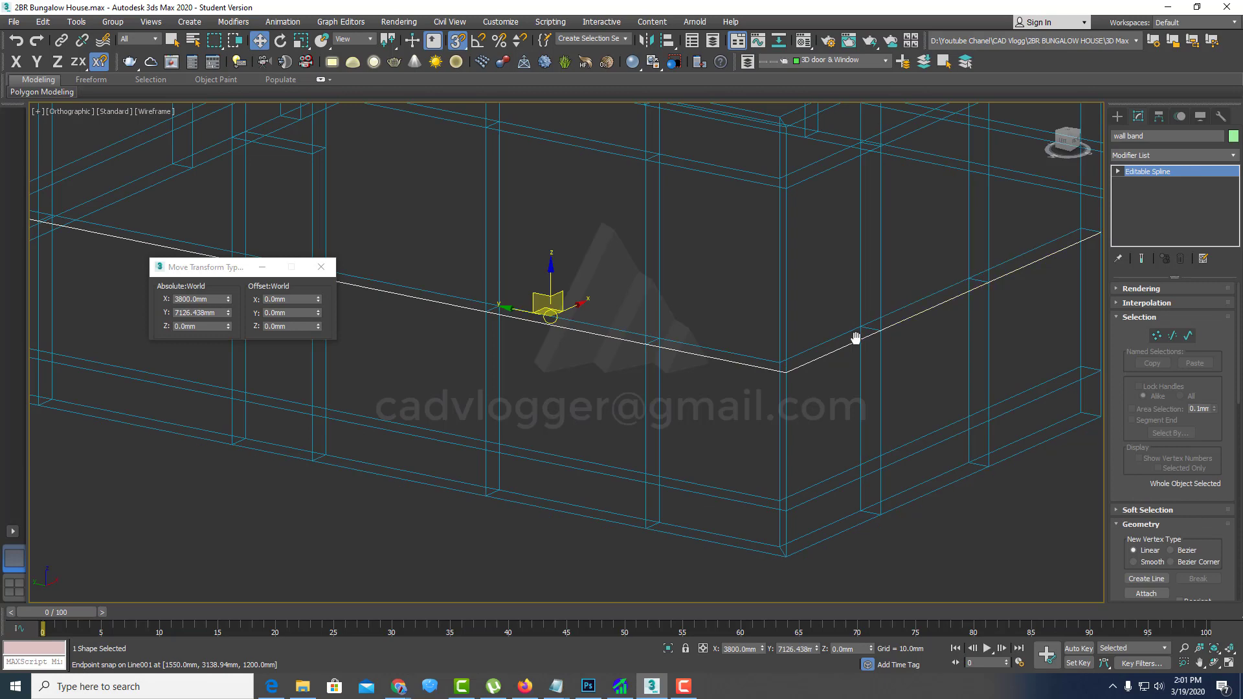
middle_click_drag(1004, 282, 950, 279)
left_click(1197, 156)
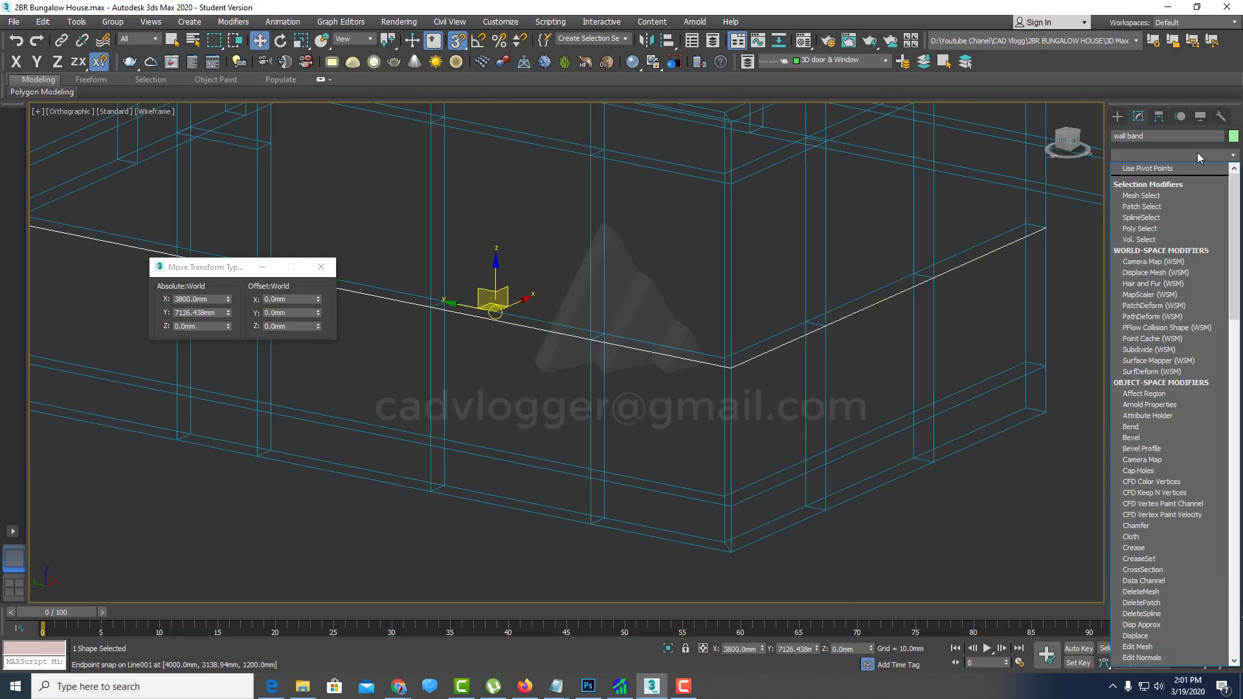
key("e")
left_click(1144, 224)
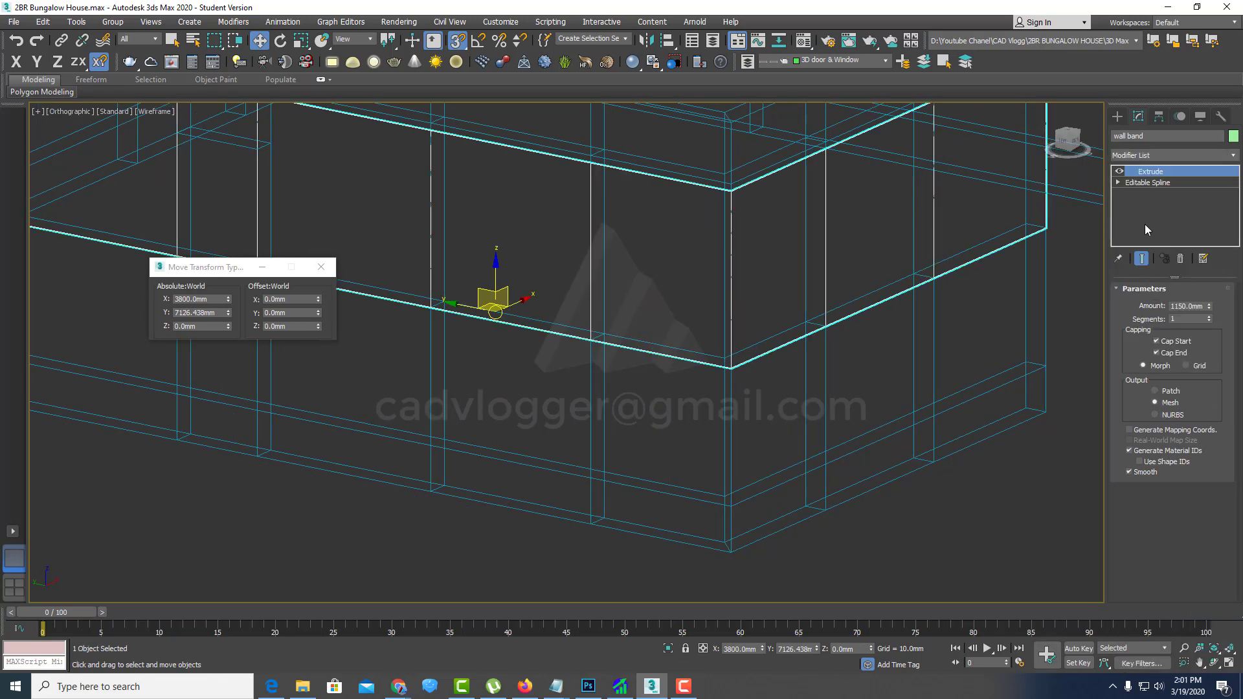
scroll(783, 353, "up", 2)
scroll(785, 365, "up", 2)
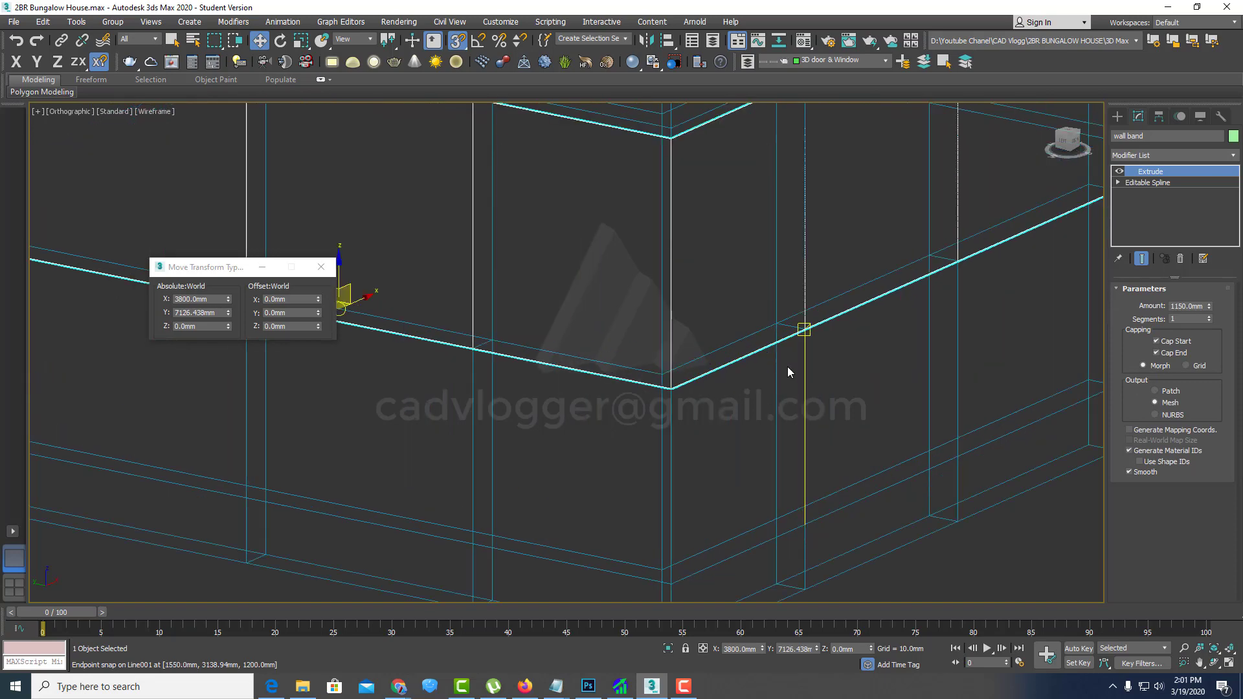
key("F3")
key("z")
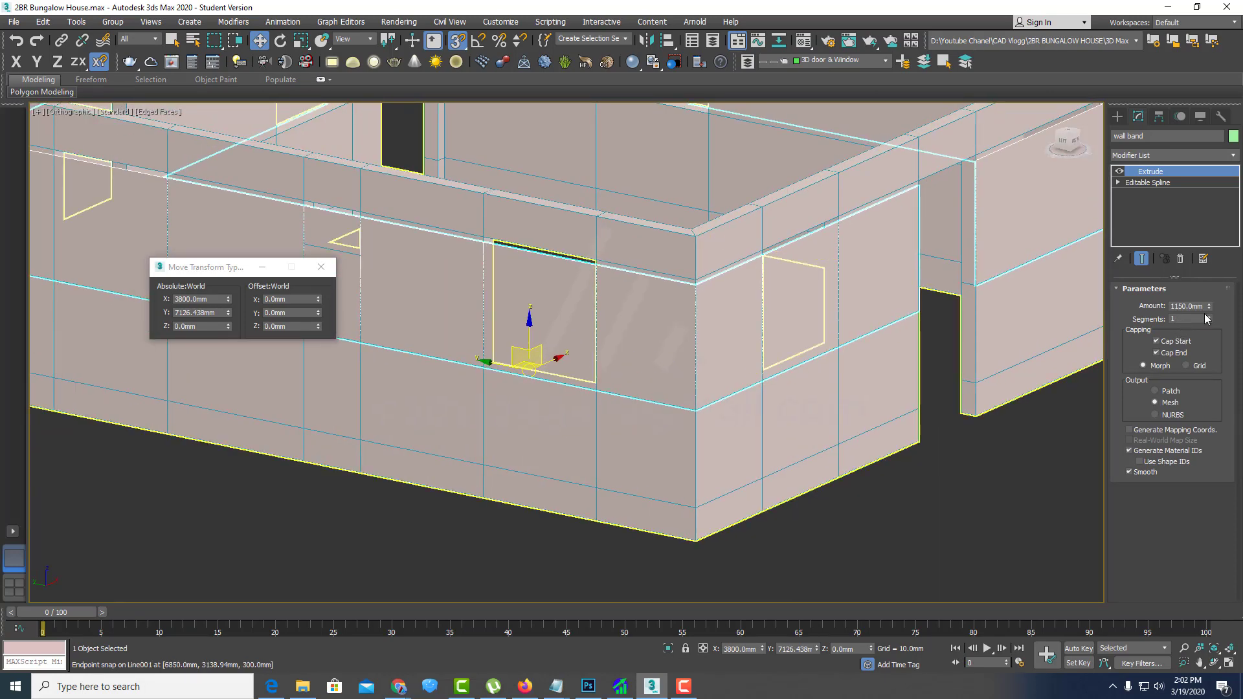
Step: Set the Extrude amount to -100 mm to form the wall band
left_click_drag(1208, 306, 1202, 318)
type("-1")
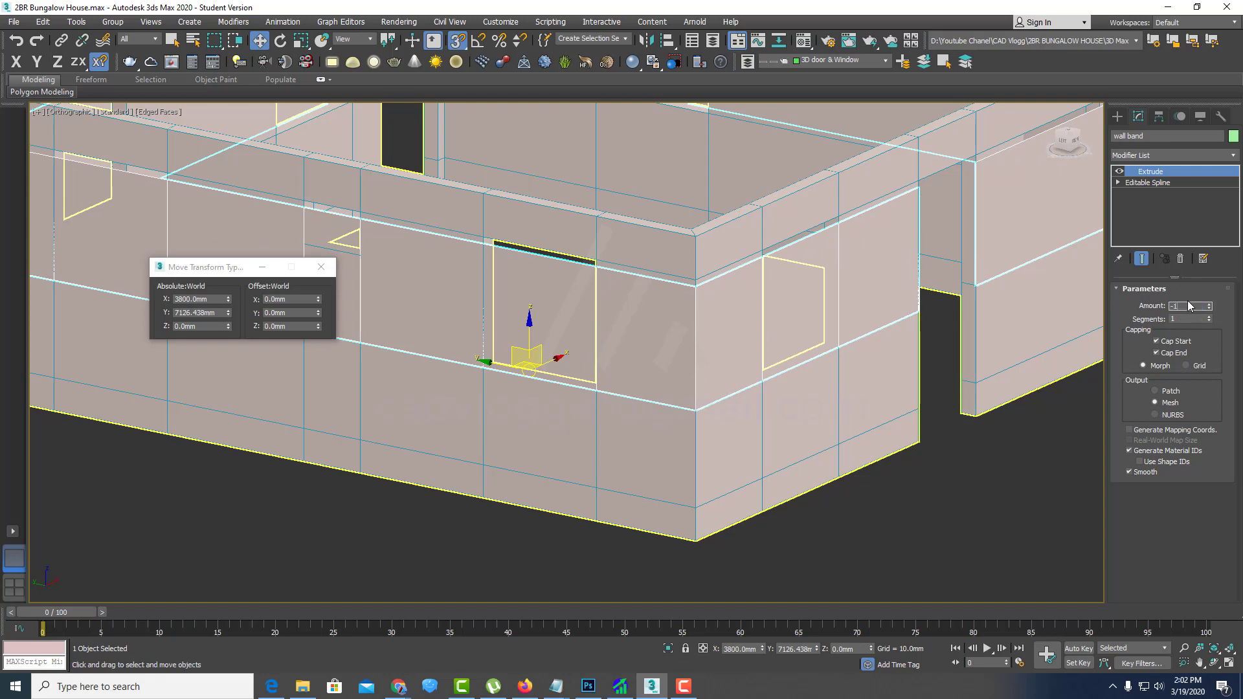
type("00")
key("Return")
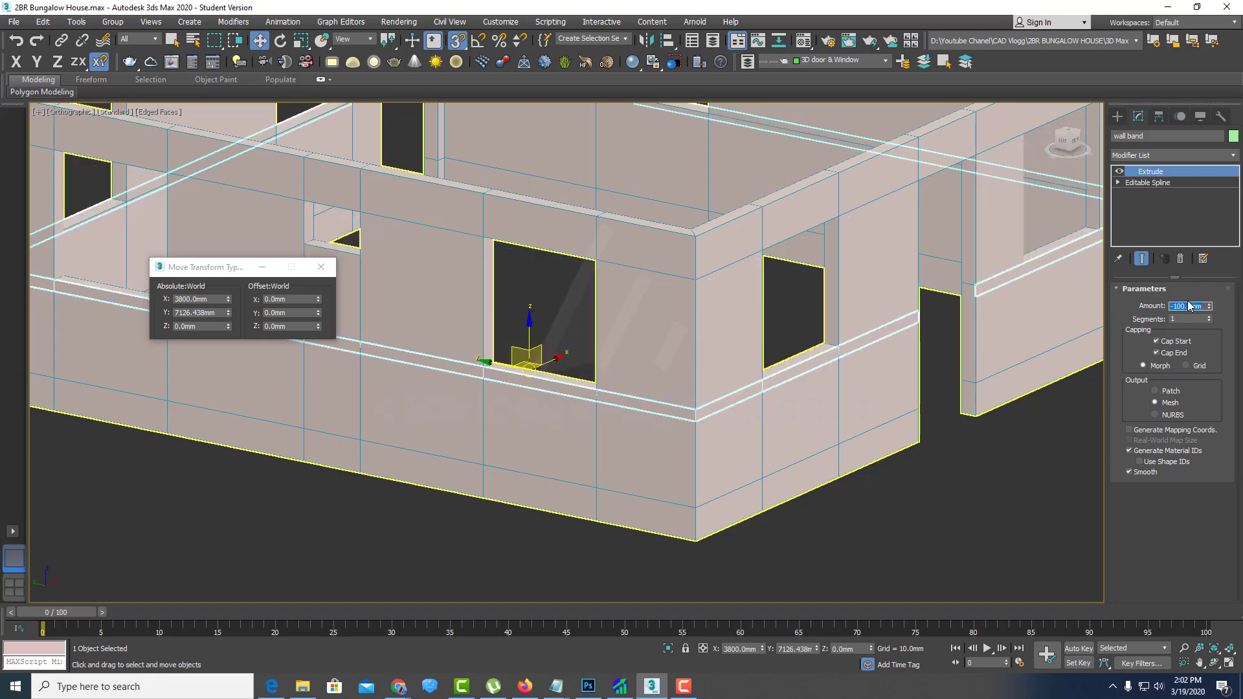
scroll(774, 414, "down", 3)
scroll(771, 375, "down", 5)
Step: Unhide all hidden objects so the roof and site return, then frame the window outlines
right_click(769, 356)
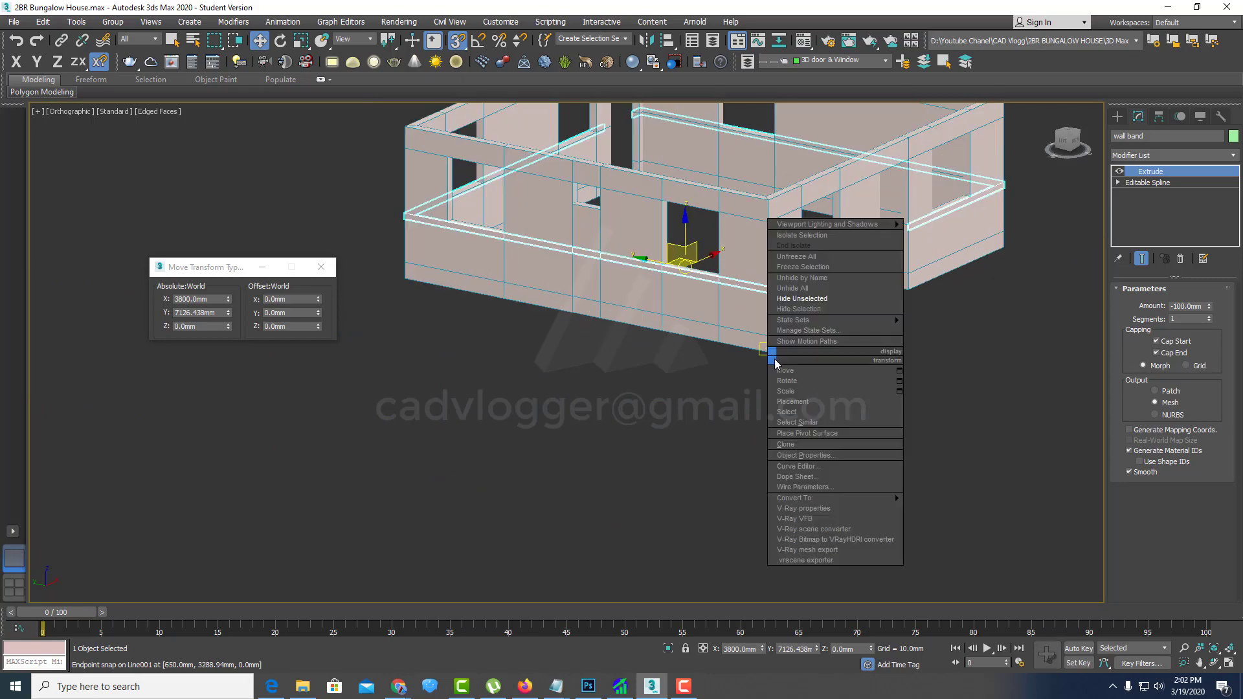
left_click(836, 288)
scroll(809, 388, "down", 4)
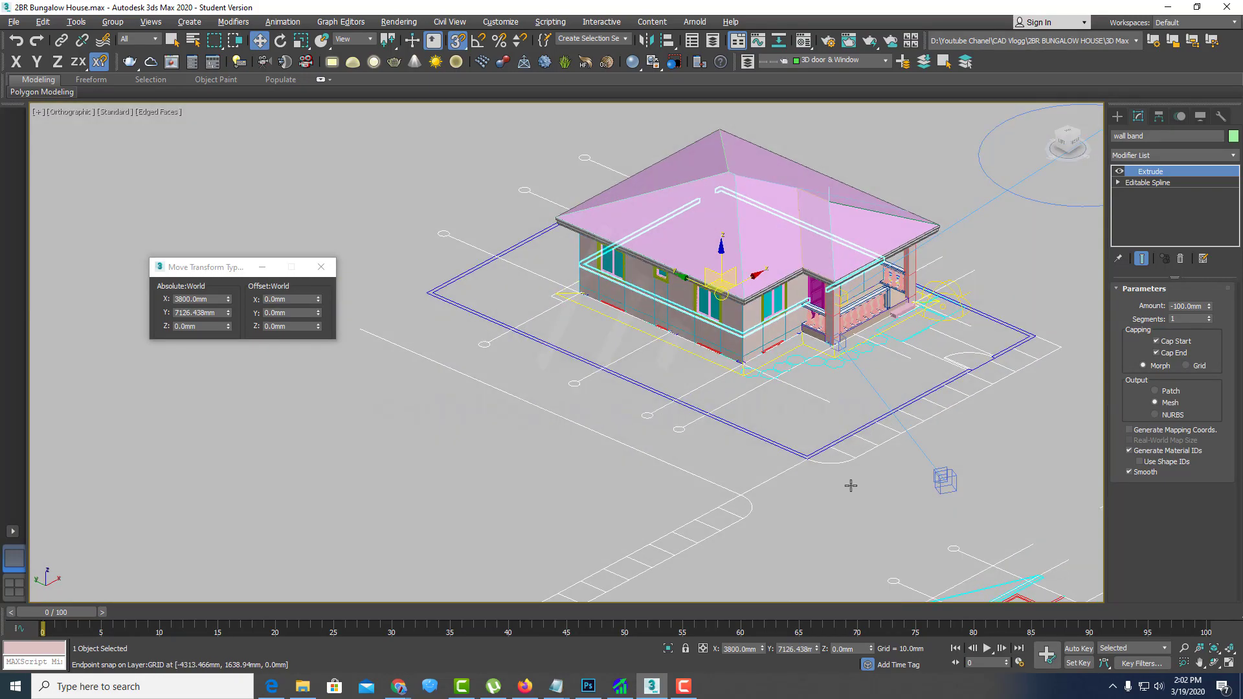
scroll(850, 485, "up", 3)
scroll(868, 430, "up", 3)
scroll(922, 360, "up", 2)
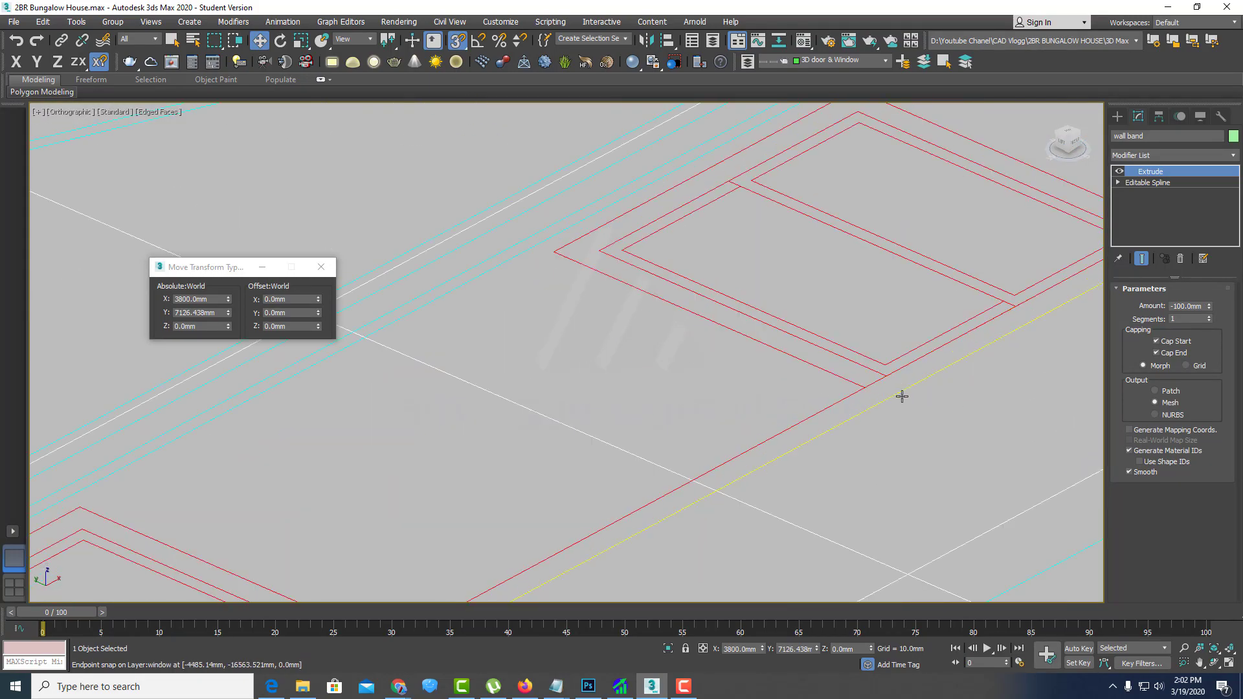
scroll(932, 382, "down", 5)
scroll(813, 436, "up", 4)
scroll(884, 320, "up", 2)
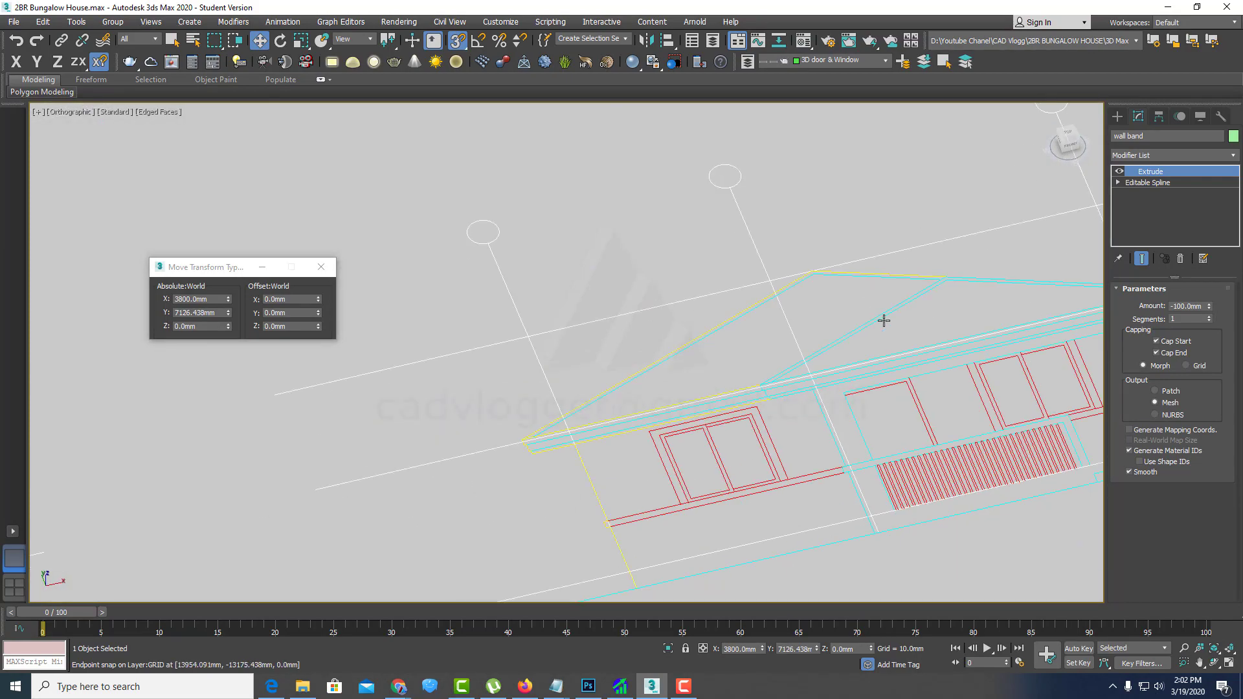
scroll(883, 320, "up", 2)
scroll(949, 388, "up", 1)
middle_click_drag(891, 402, 924, 266)
scroll(782, 386, "up", 2)
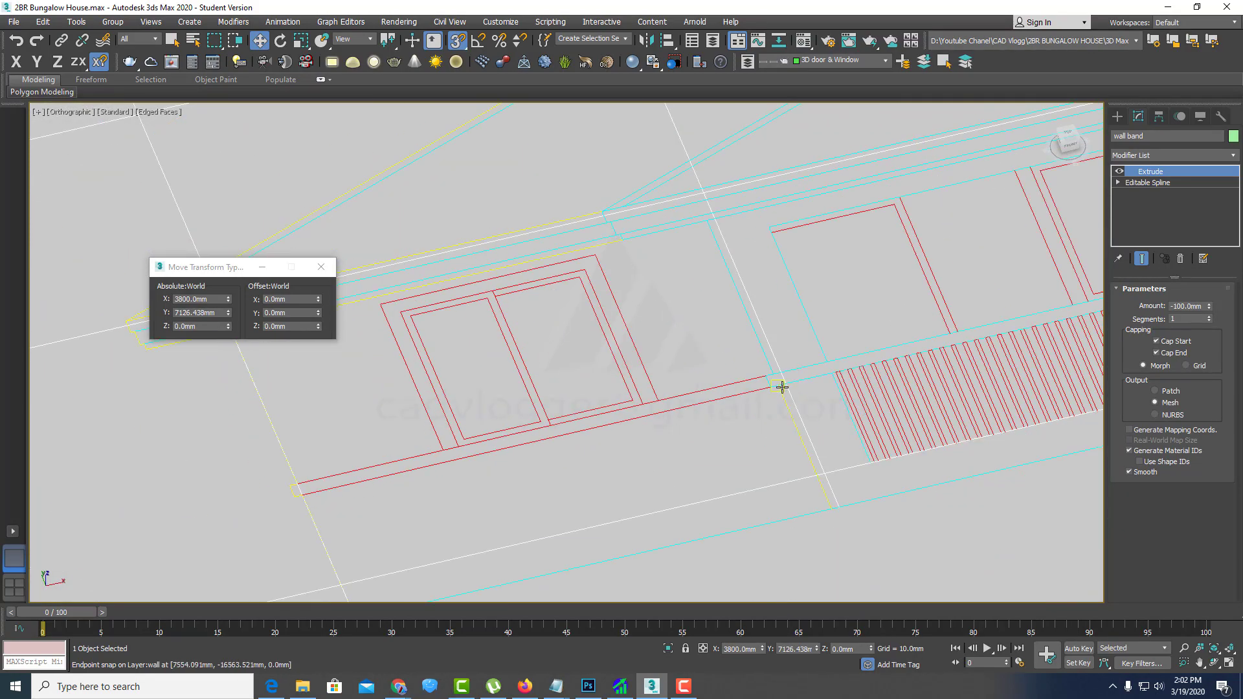
scroll(782, 386, "up", 2)
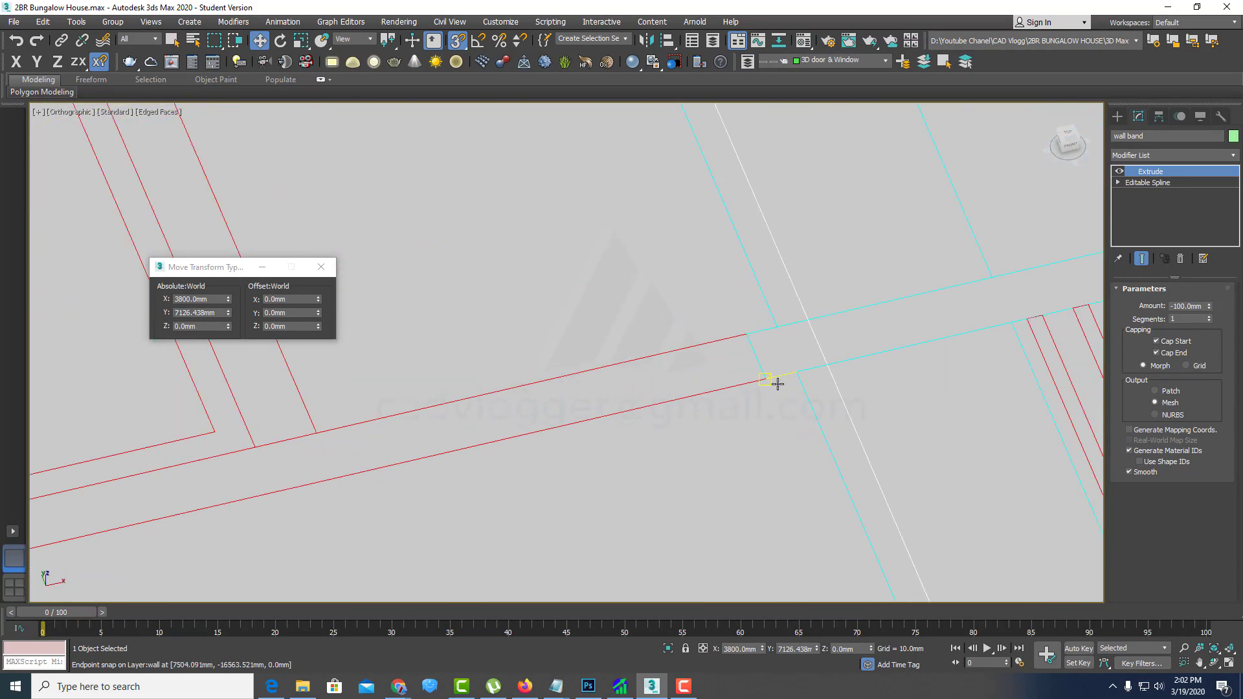
Step: Place a Tape measure helper between two snap points at the wall corner
left_click(1121, 119)
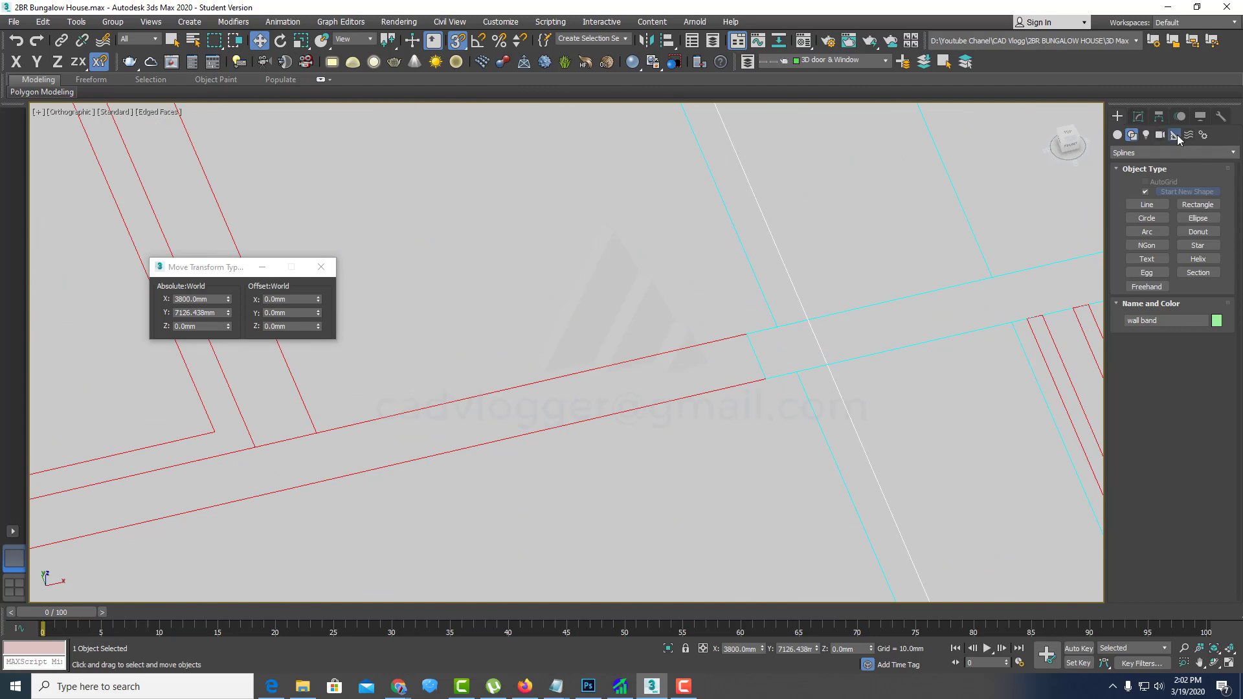
left_click(1175, 136)
left_click(1197, 235)
left_click(746, 333)
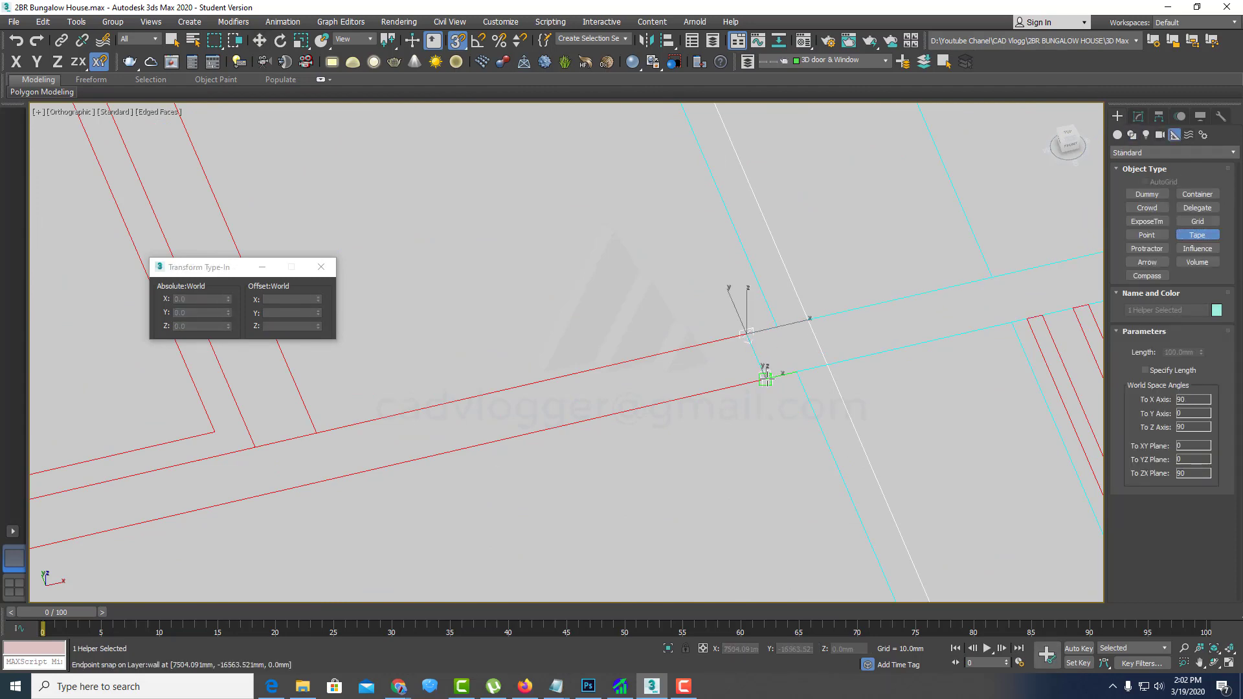
left_click(765, 379)
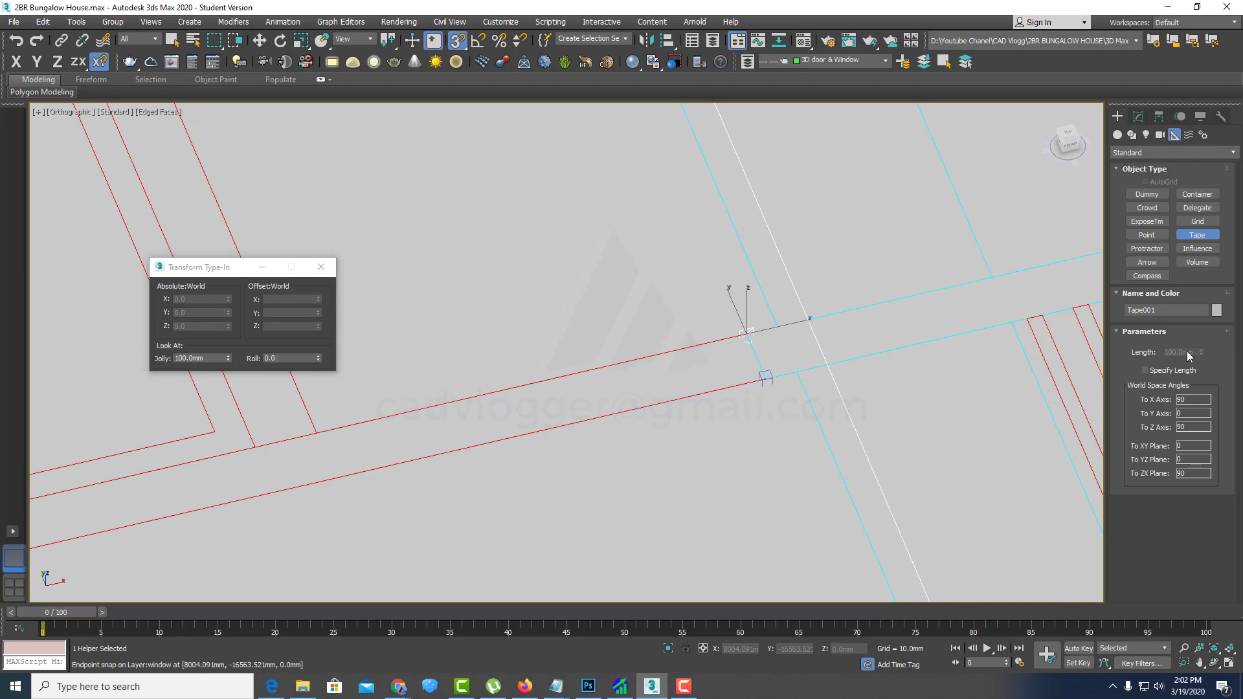
scroll(700, 299, "down", 3)
Step: Return to the Move tool and pan to a close-up of the wall band at the doorway
scroll(701, 299, "down", 5)
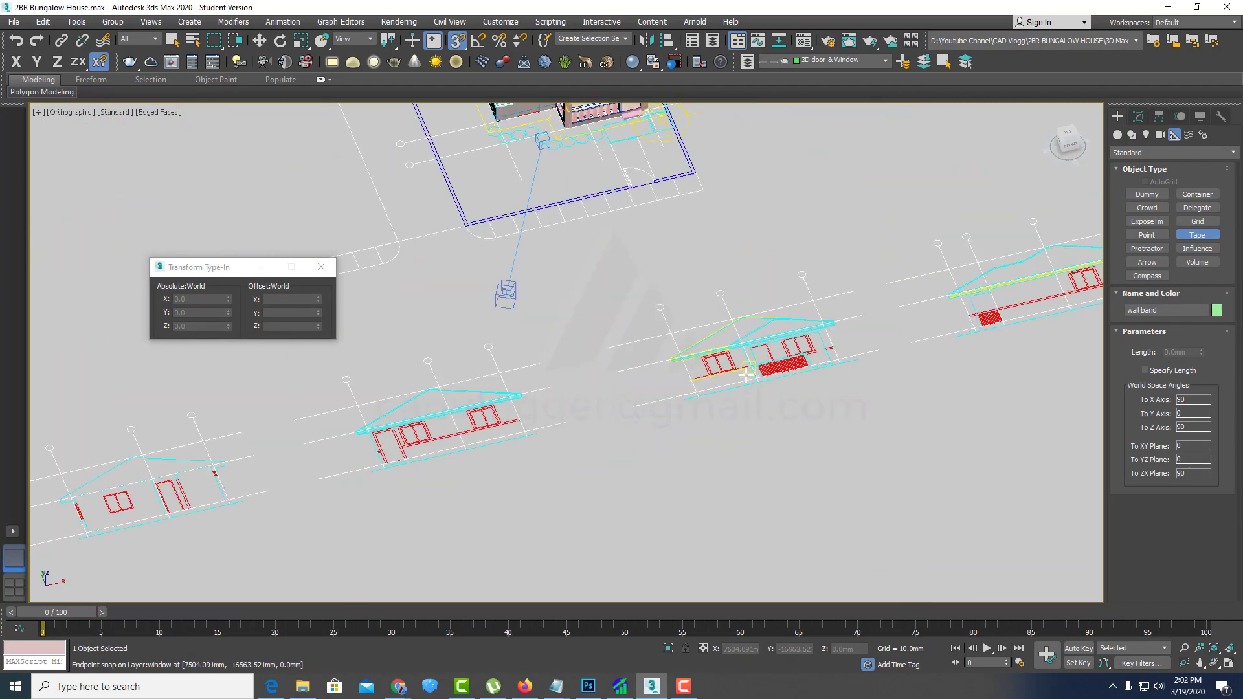
scroll(700, 299, "down", 3)
scroll(686, 275, "up", 3)
scroll(686, 271, "up", 3)
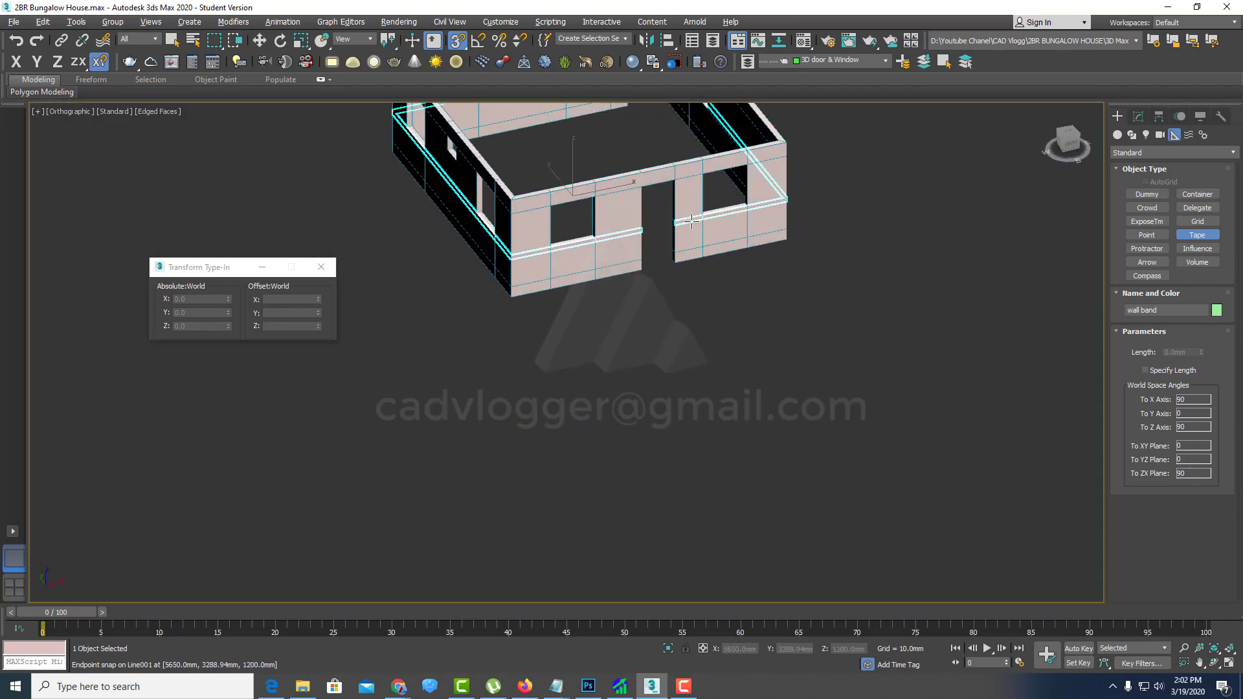
scroll(695, 213, "up", 4)
scroll(698, 198, "up", 5)
key("w")
scroll(557, 252, "down", 5)
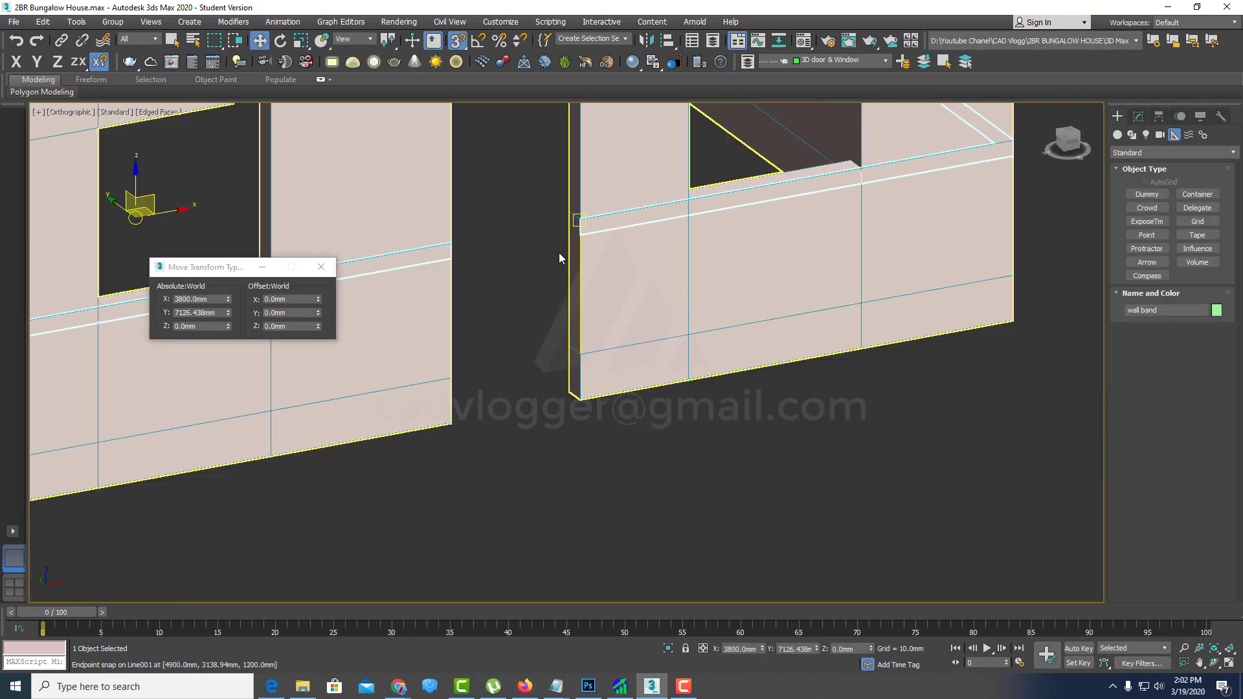
middle_click_drag(558, 252, 812, 312)
scroll(811, 317, "down", 3)
scroll(582, 388, "up", 6)
mouse_move(957, 300)
middle_mouse_down()
mouse_move(493, 421)
mouse_move(710, 379)
mouse_move(696, 384)
middle_mouse_up()
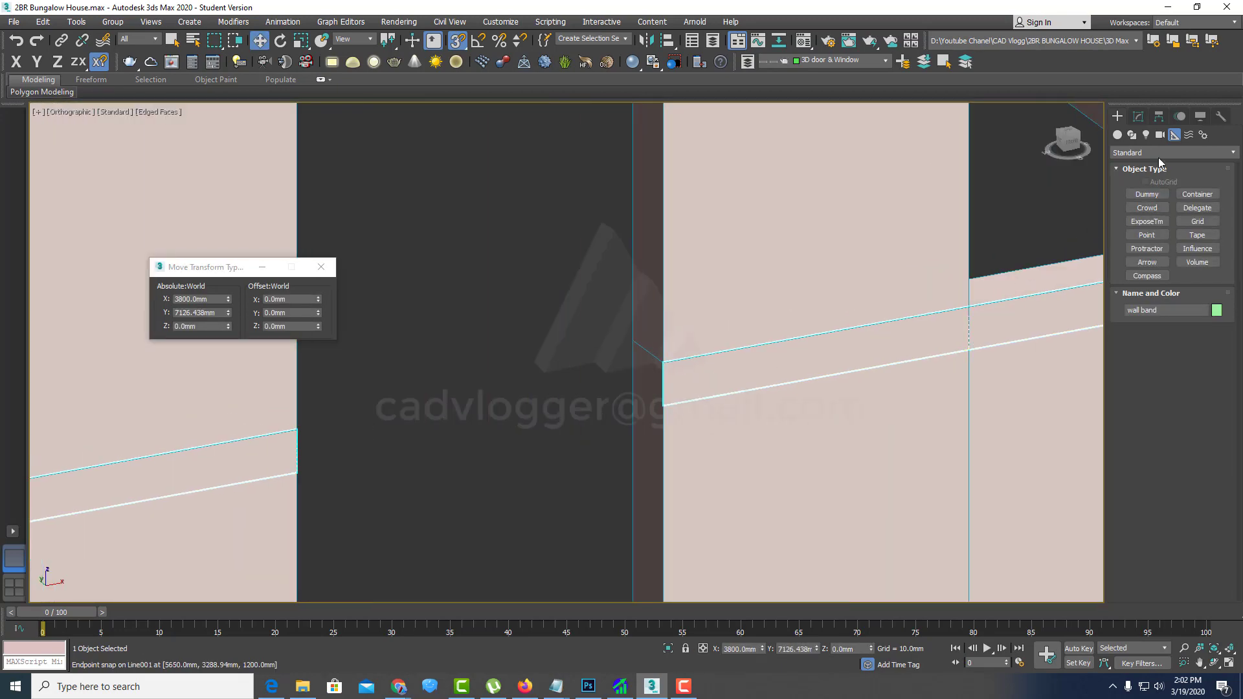
Step: Open the wall band's Modifier List in the Modify panel and jump to Shell with 'sh'
left_click(1137, 116)
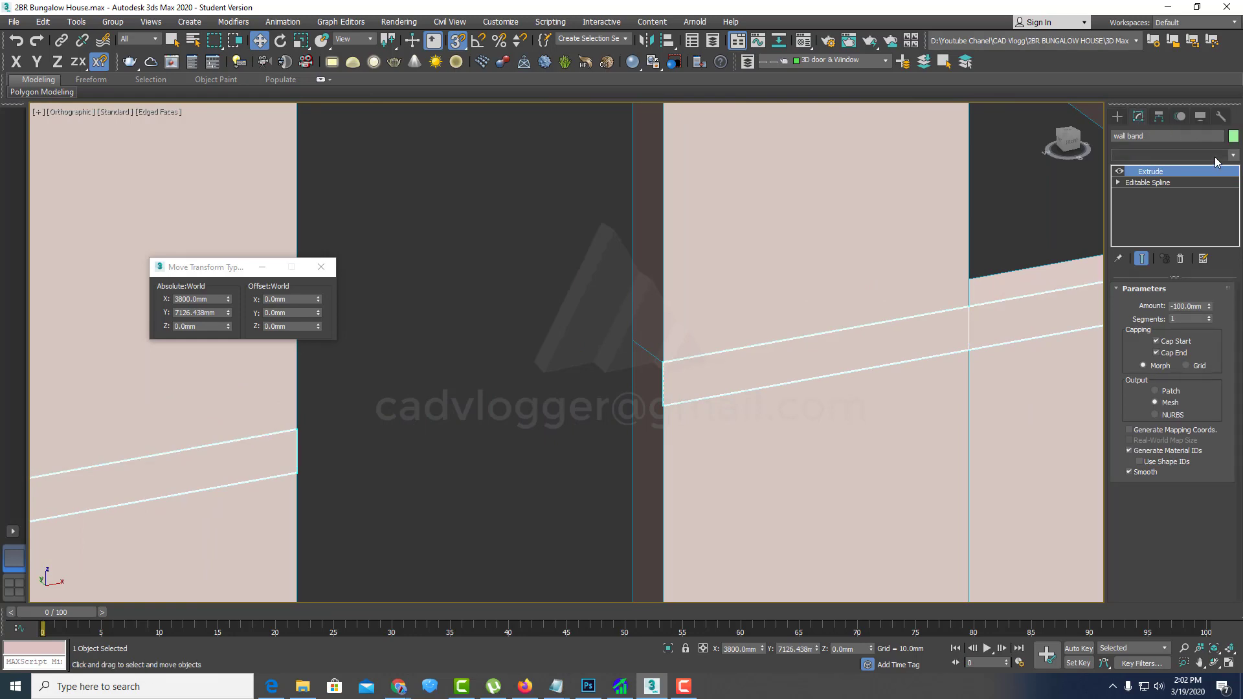
left_click(1215, 157)
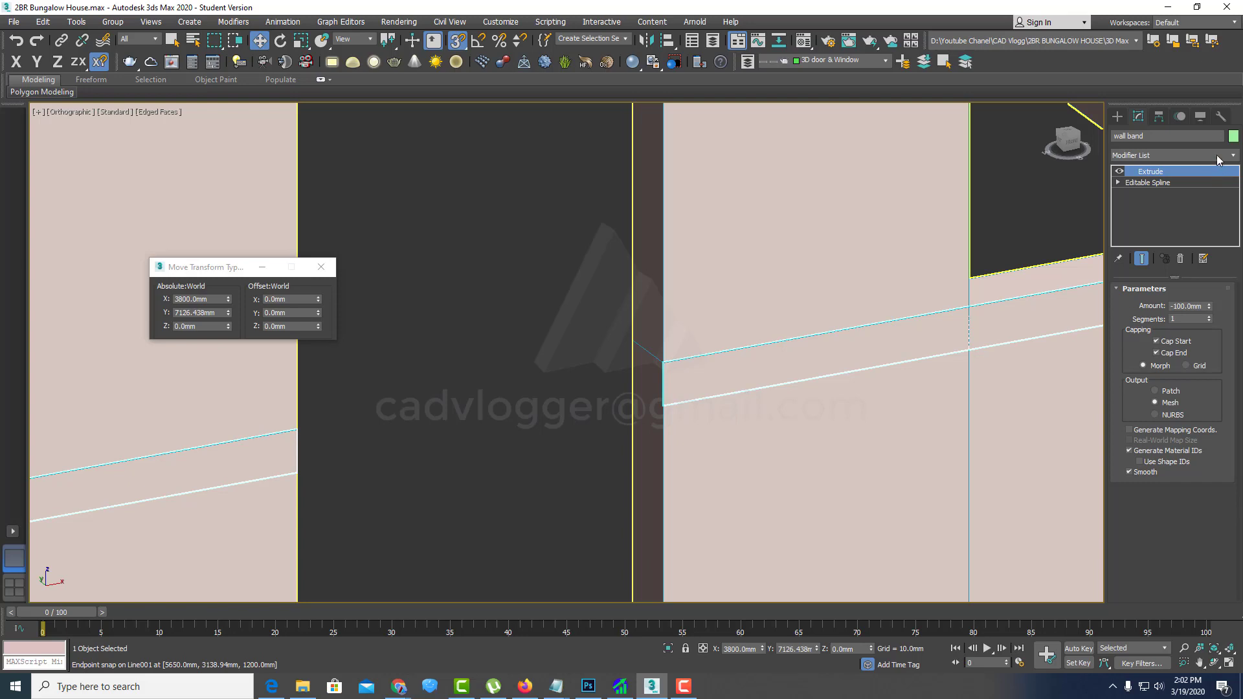
left_click(1217, 159)
type("sh")
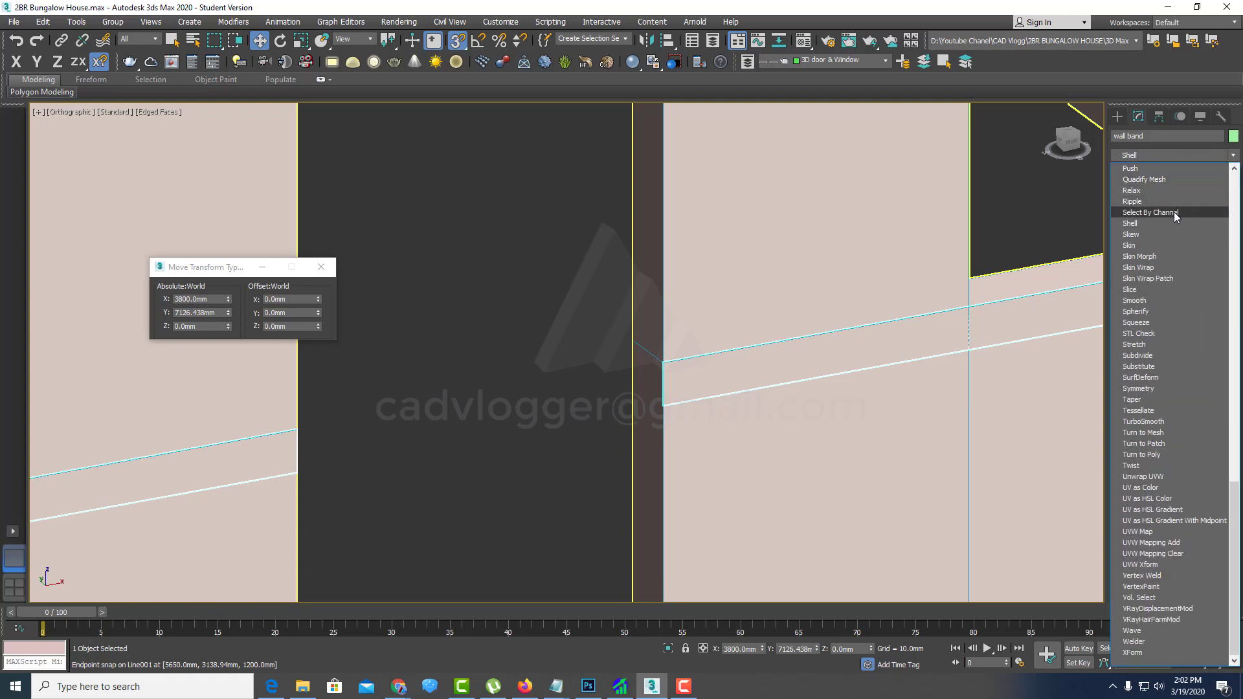
left_click(1162, 222)
type("0")
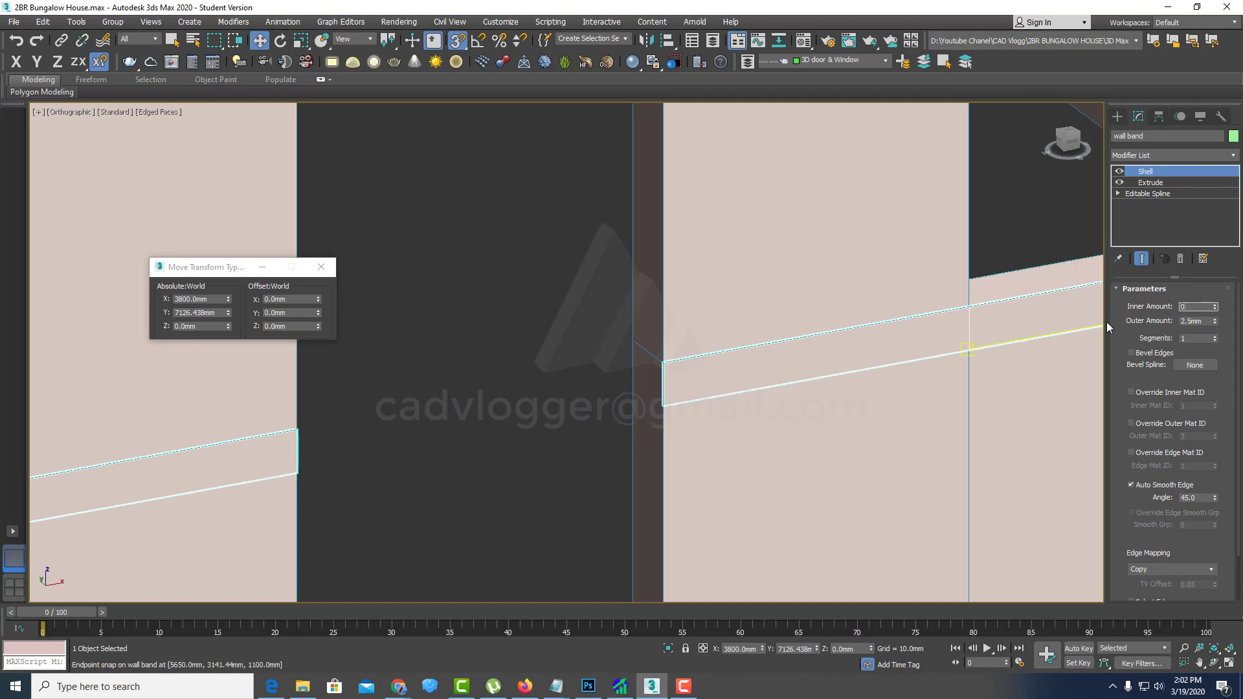
key("Return")
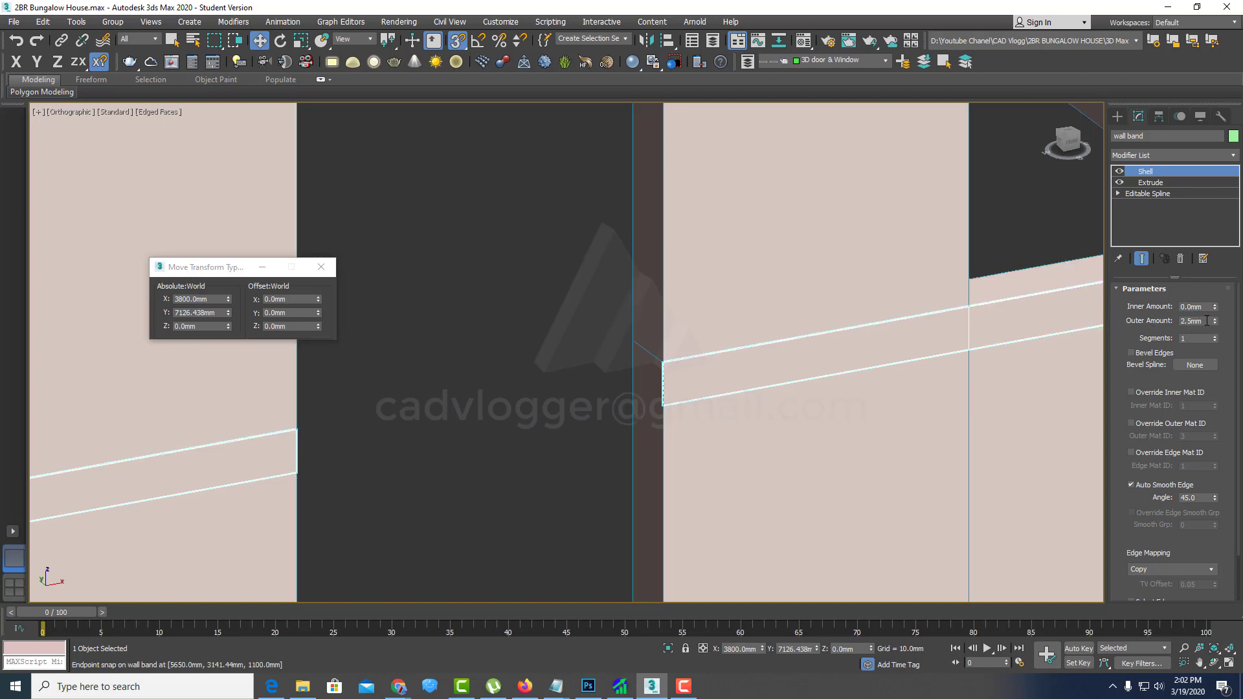
type("50")
key("Return")
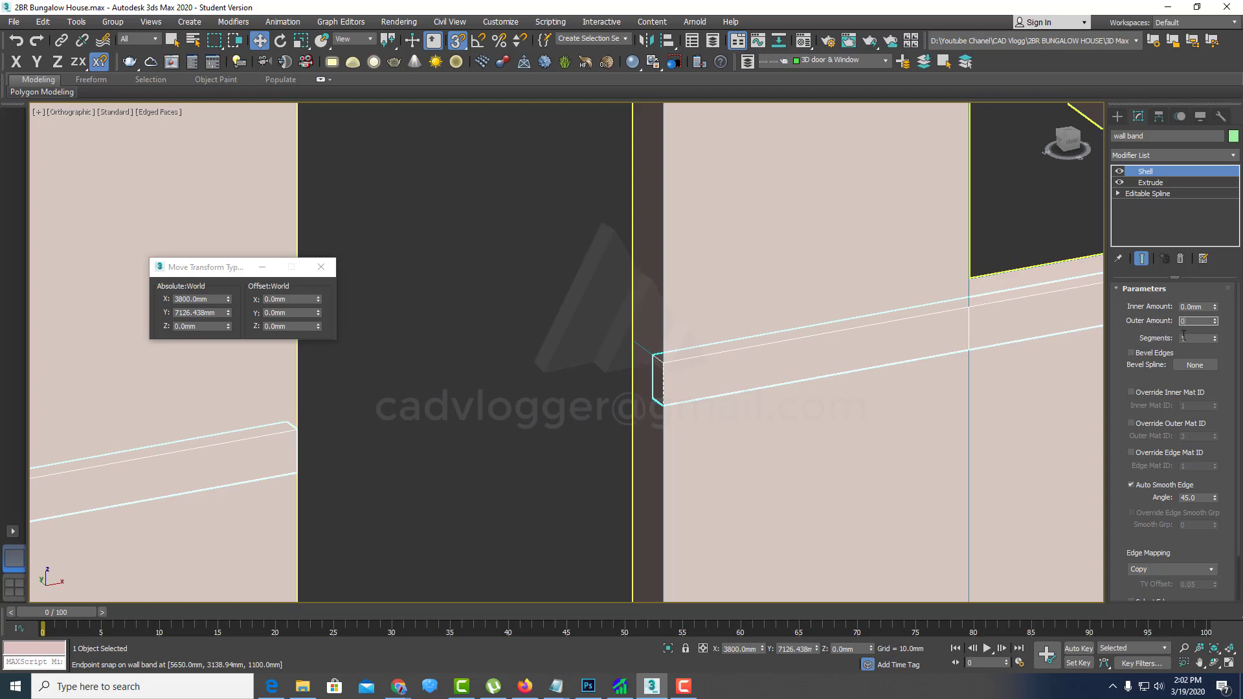
key("Return")
left_click(1208, 307)
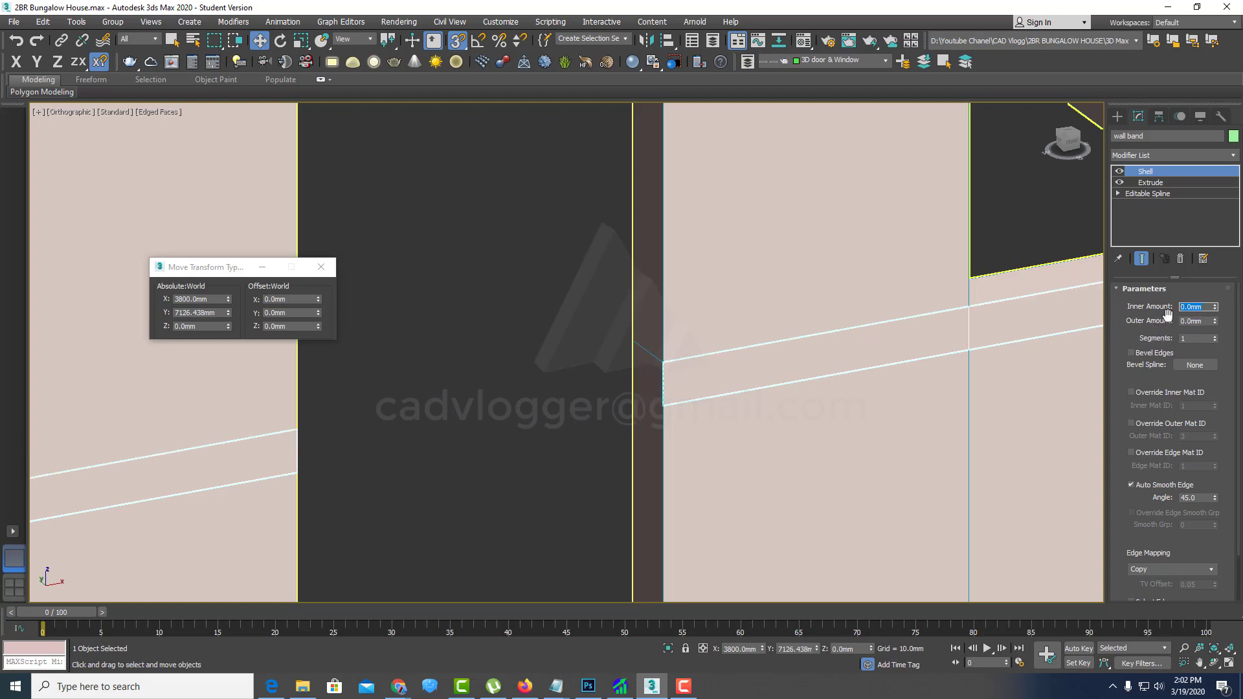
type("50")
key("Return")
mouse_move(1032, 324)
middle_mouse_down("alt")
mouse_move(813, 346)
mouse_move(818, 397)
mouse_move(699, 387)
middle_mouse_up("alt")
scroll(809, 354, "down", 3)
scroll(809, 356, "down", 10)
scroll(699, 387, "up", 6)
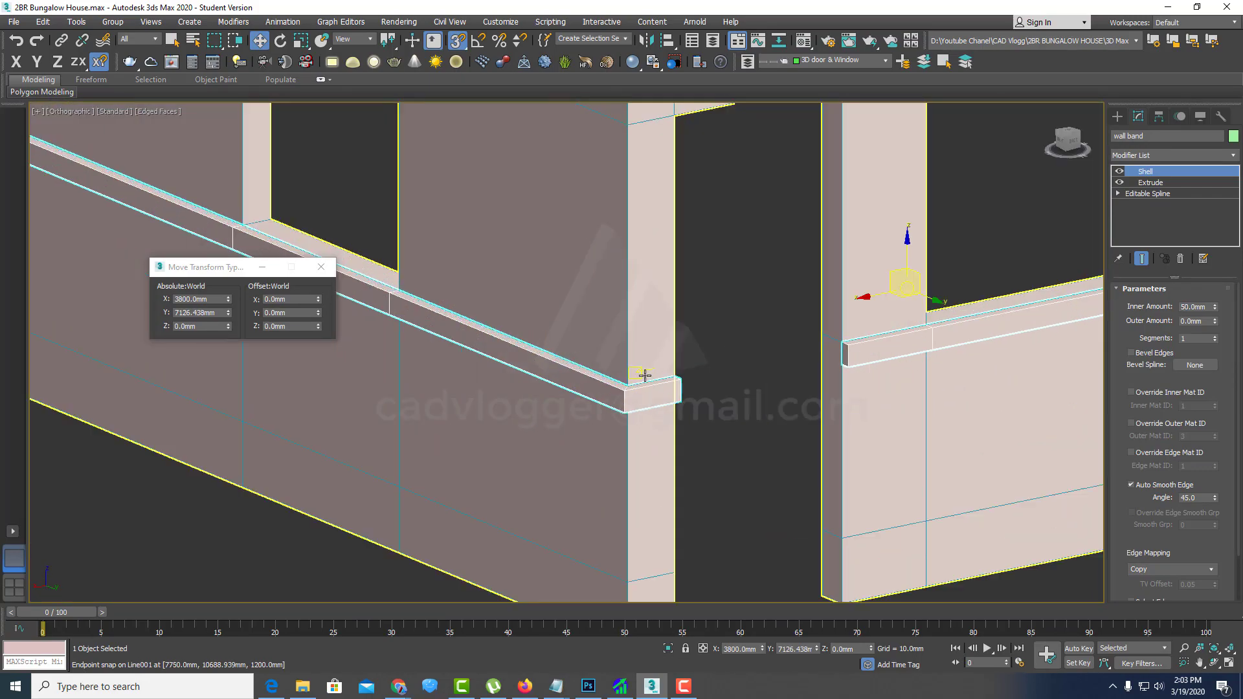
middle_click_drag(623, 385, 740, 410)
scroll(594, 396, "down", 2)
scroll(594, 396, "down", 3)
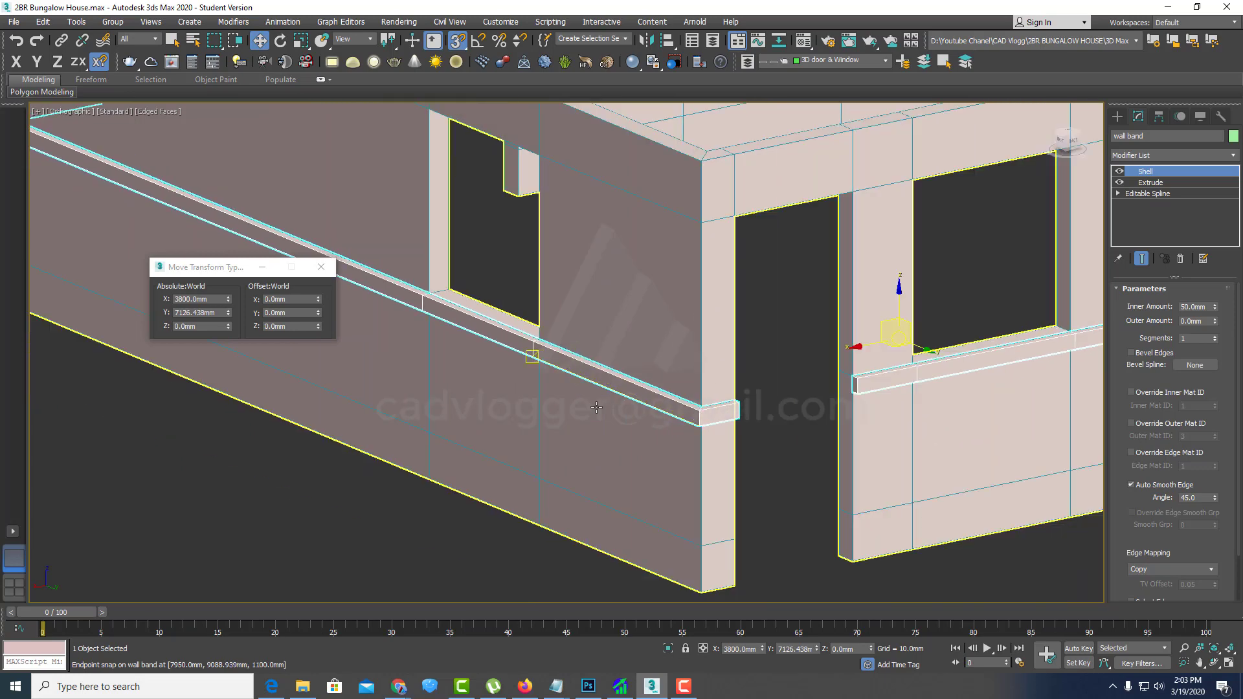
scroll(628, 413, "down", 2)
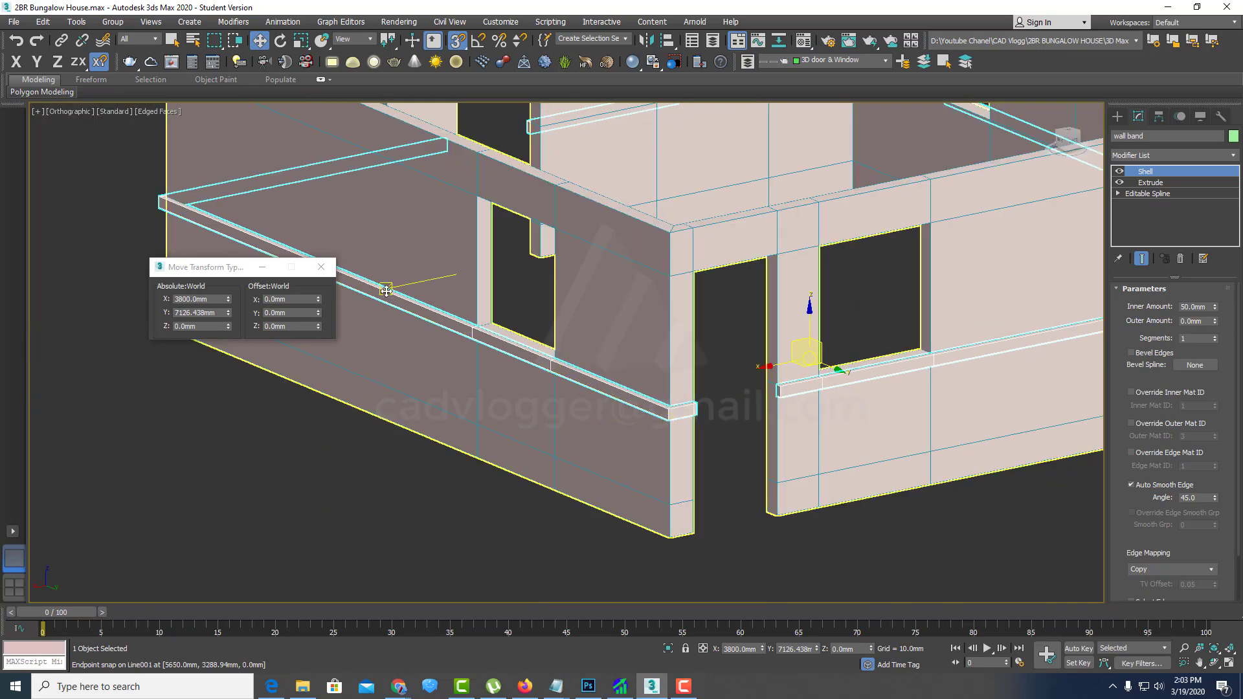
Step: Unhide all hidden house objects and orbit to face the wall
right_click(742, 387)
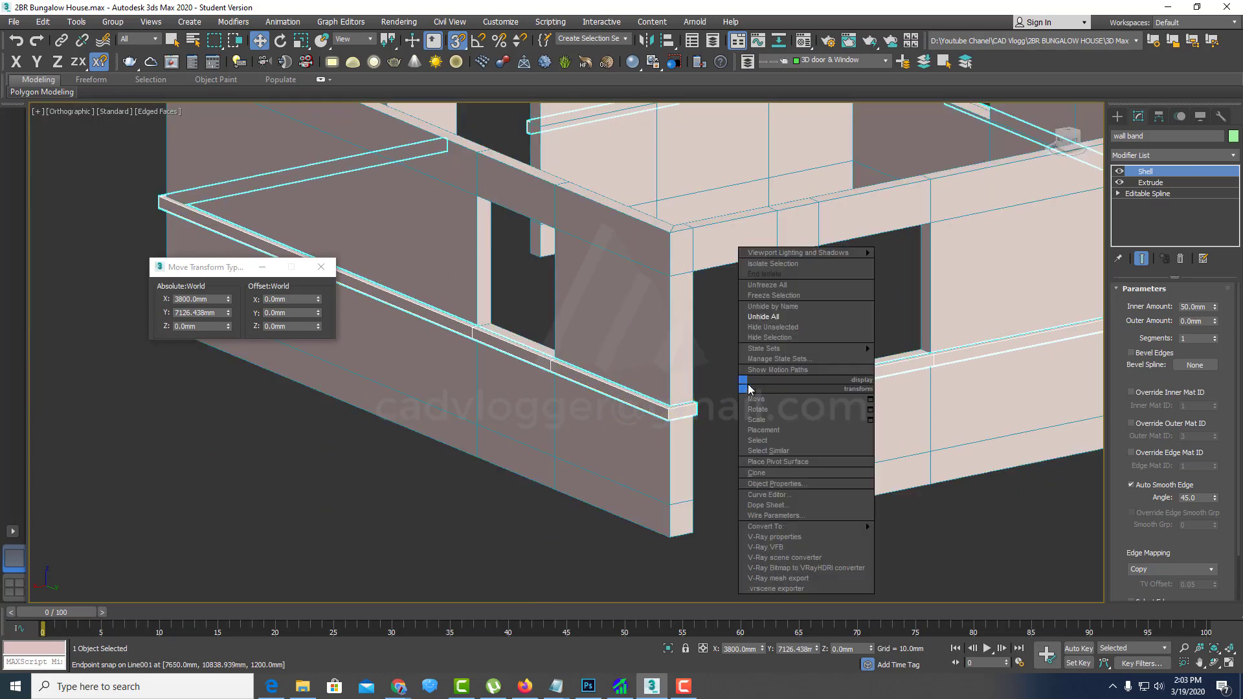
left_click(785, 320)
mouse_move(569, 424)
middle_mouse_down("alt")
mouse_move(596, 410)
mouse_move(534, 393)
mouse_move(670, 448)
middle_mouse_up("alt")
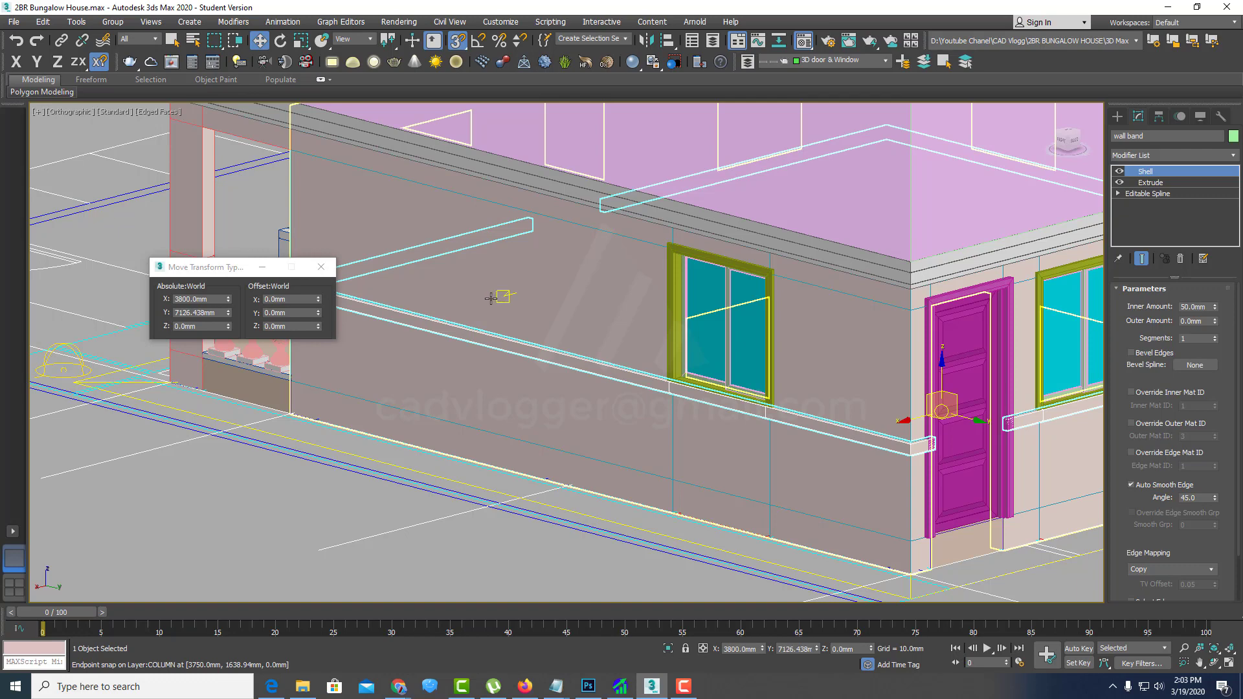
Step: Set up an unused material slot as the light-green 'window jamb' material and assign it to the wall band
key("m")
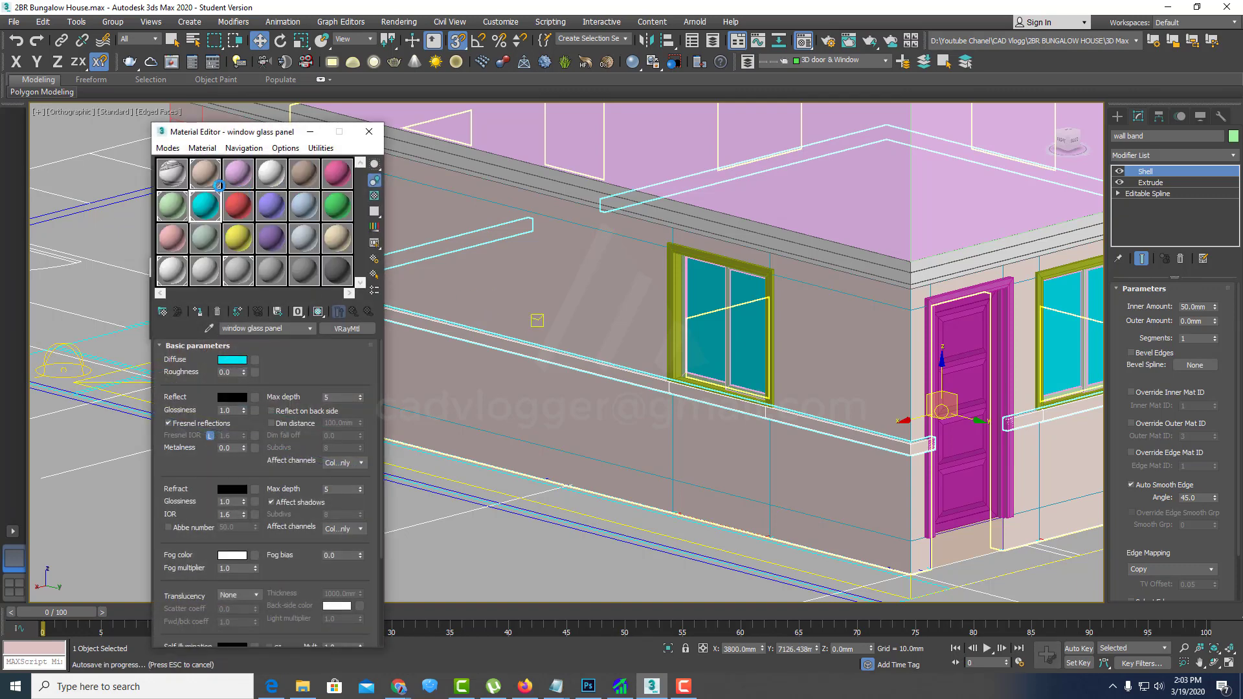
left_click(235, 174)
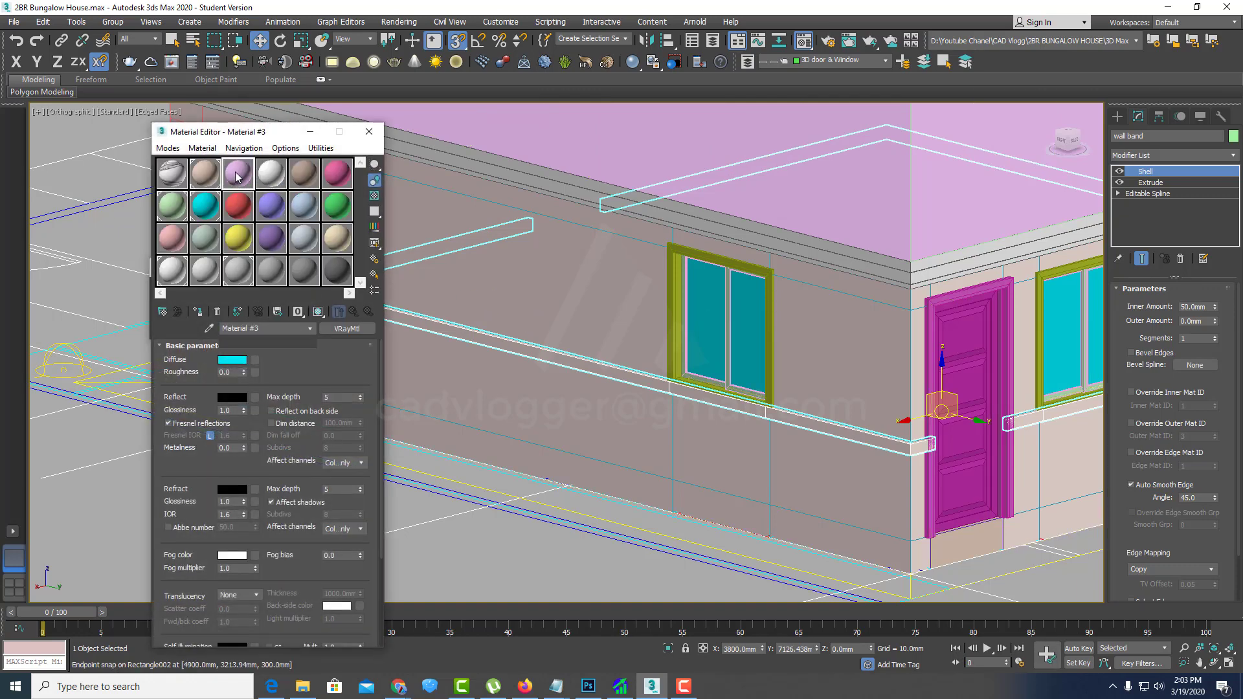
left_click(272, 181)
type("window jamb")
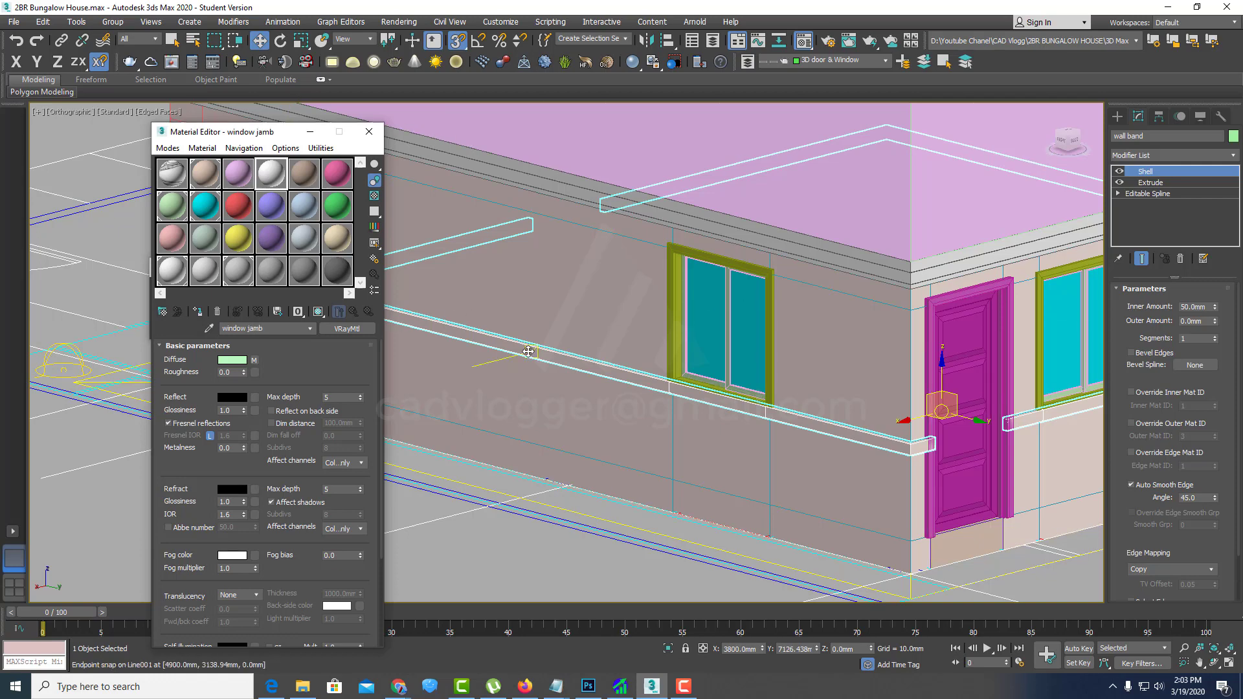
scroll(744, 421, "up", 3)
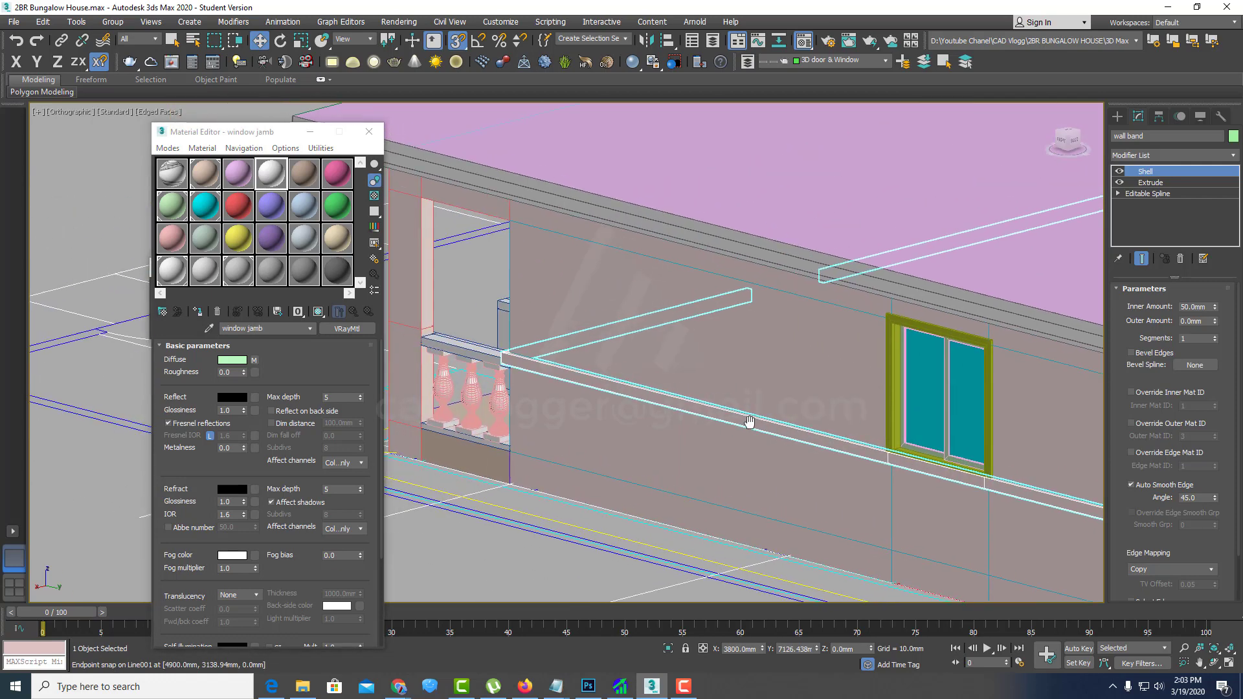
scroll(686, 428, "up", 2)
scroll(688, 419, "down", 2)
scroll(669, 396, "up", 1)
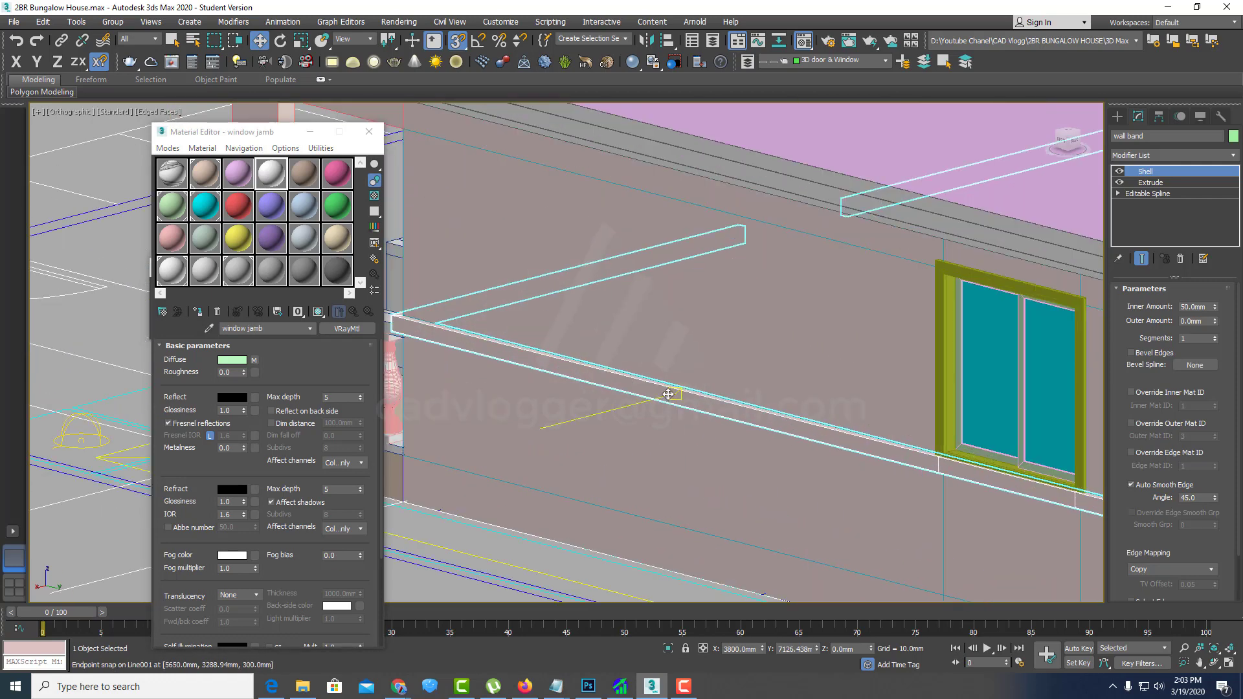
scroll(525, 402, "down", 2)
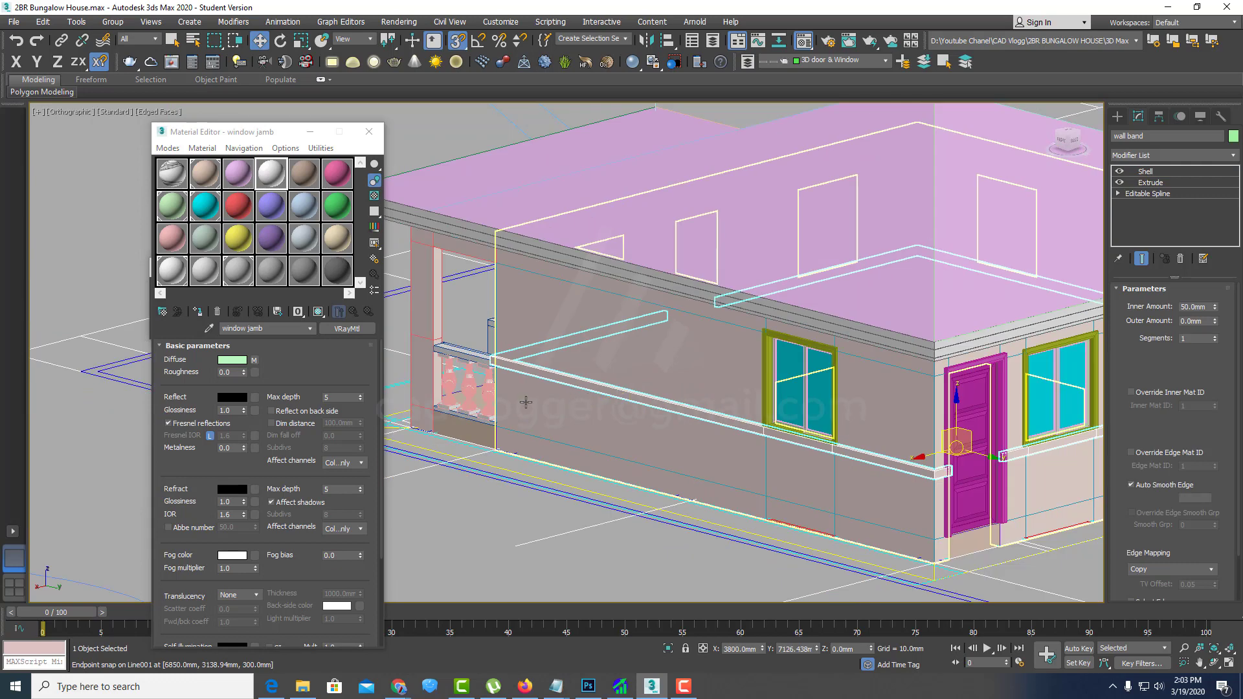
left_click(197, 312)
Step: Select the window frame in the viewport
scroll(771, 380, "up", 4)
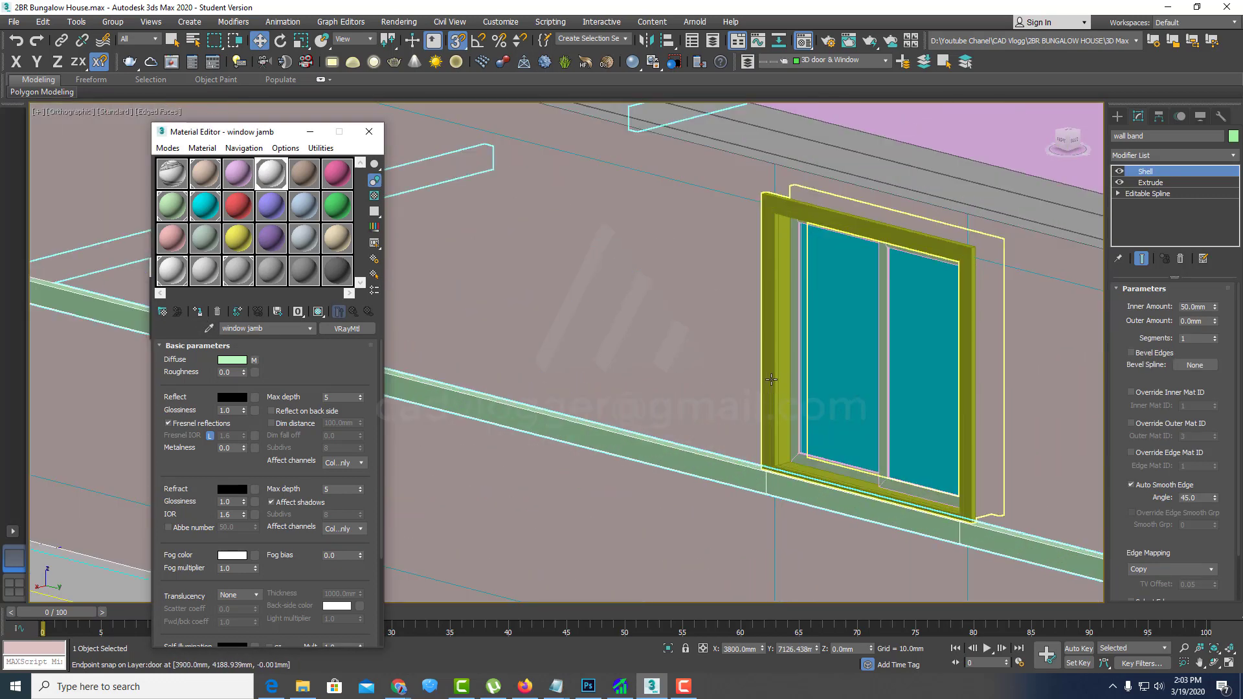
left_click(771, 380)
left_click(757, 381)
scroll(755, 381, "down", 2)
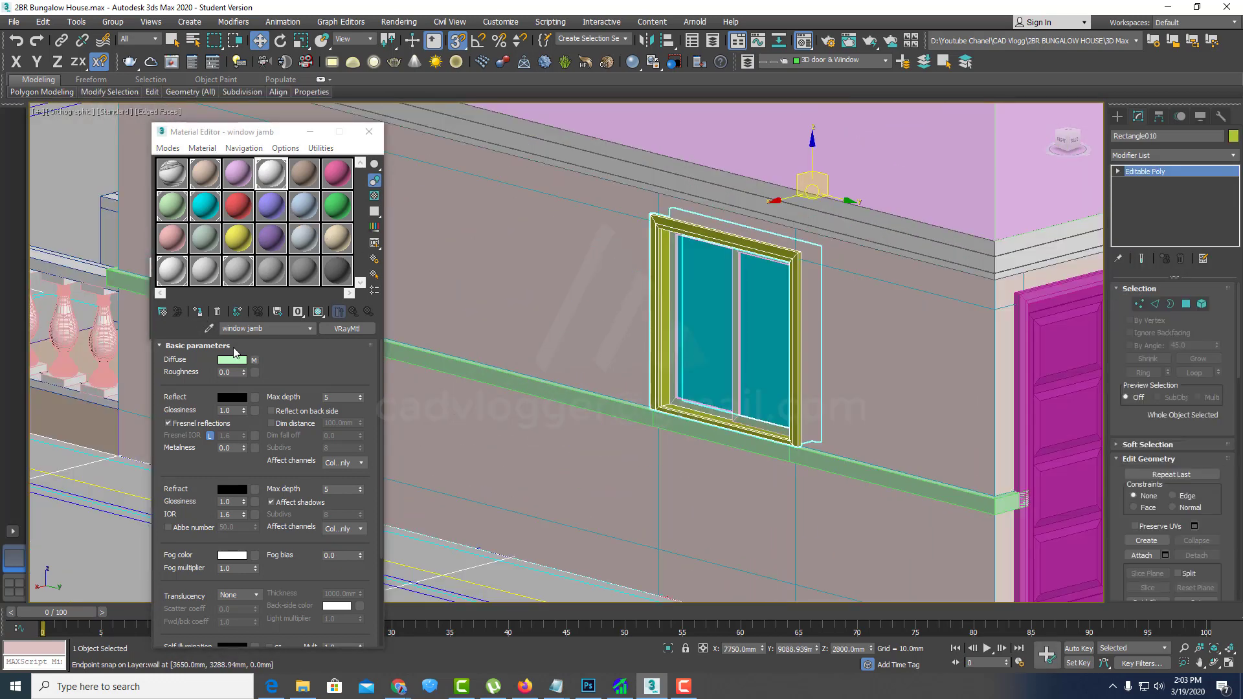
Step: Change the window jamb diffuse colour from light green to light grey (RGB 190)
left_click(235, 361)
left_click_drag(381, 91, 383, 159)
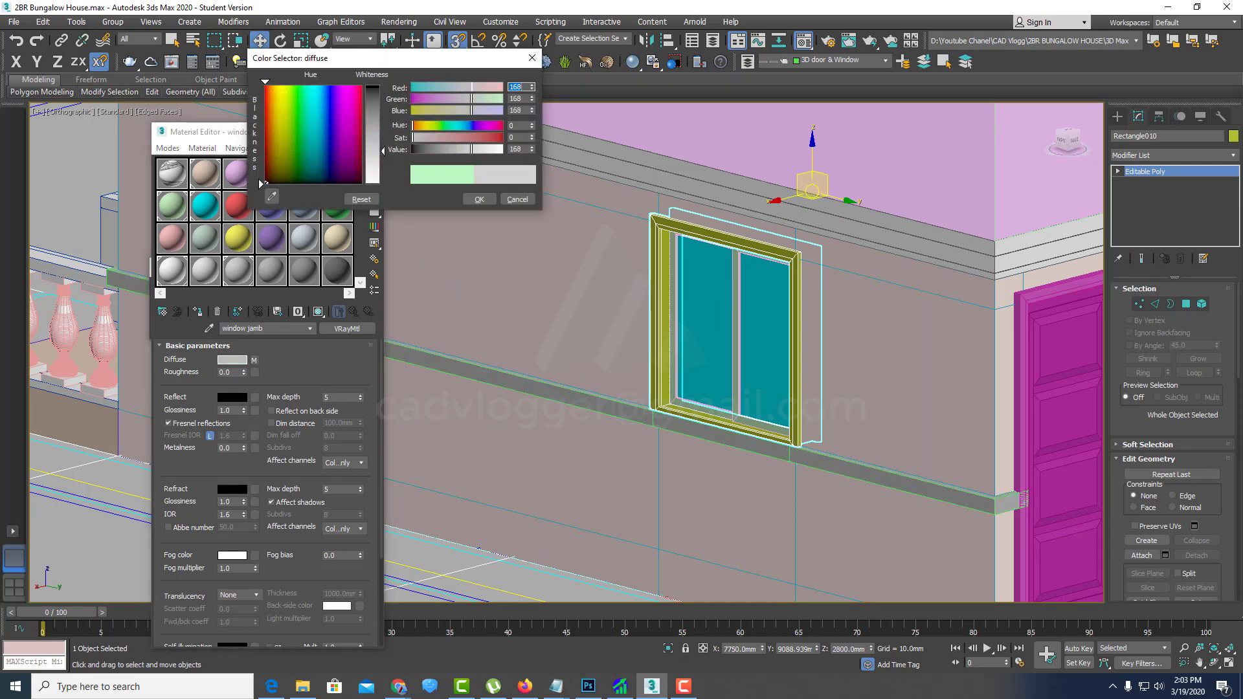
left_click(486, 201)
scroll(715, 360, "up", 3)
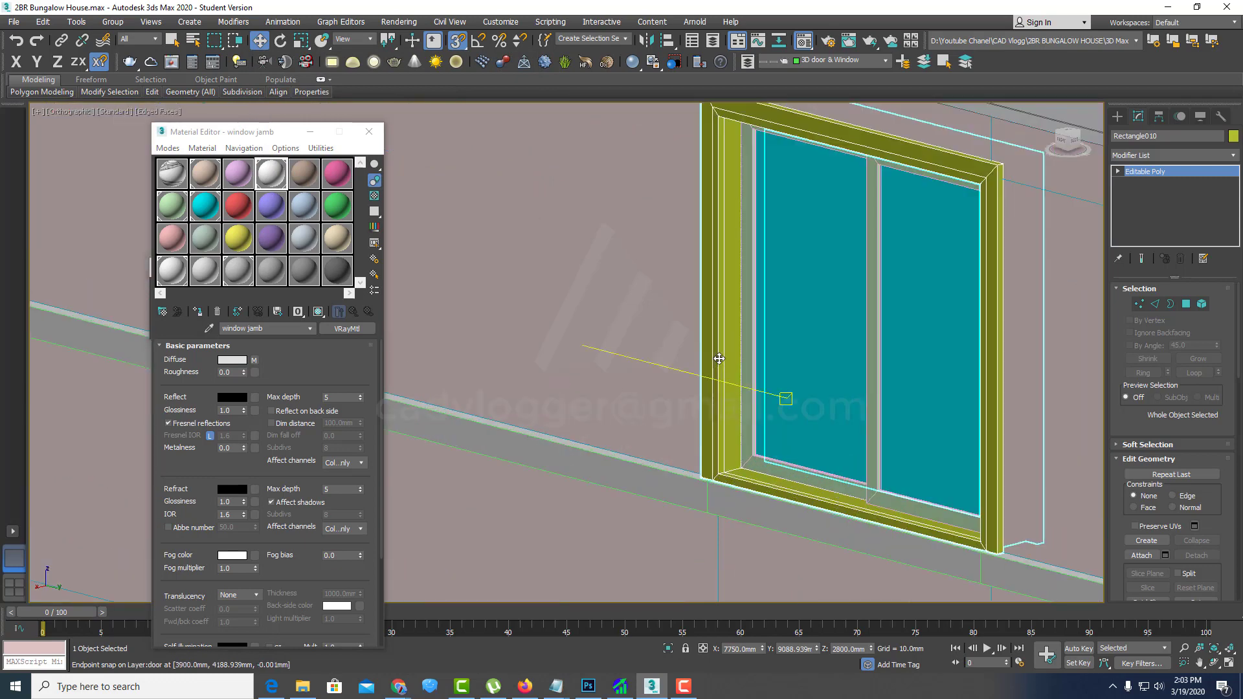
scroll(714, 367, "down", 3)
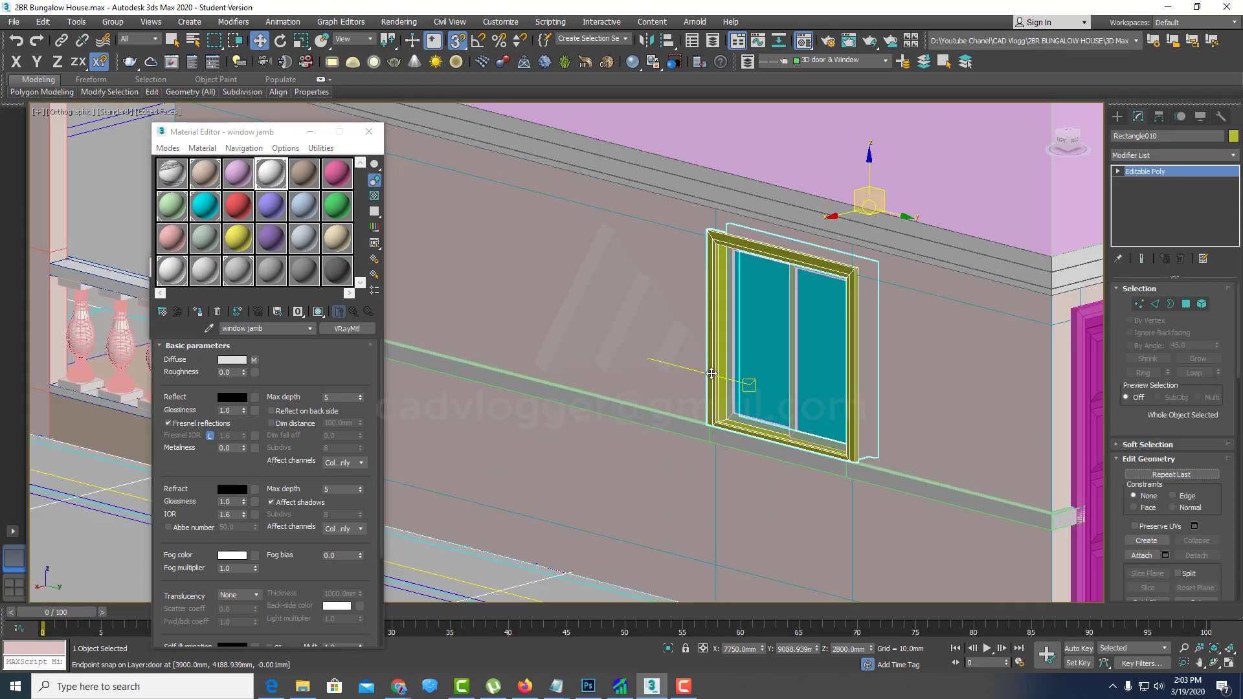
scroll(714, 366, "down", 3)
scroll(714, 366, "down", 2)
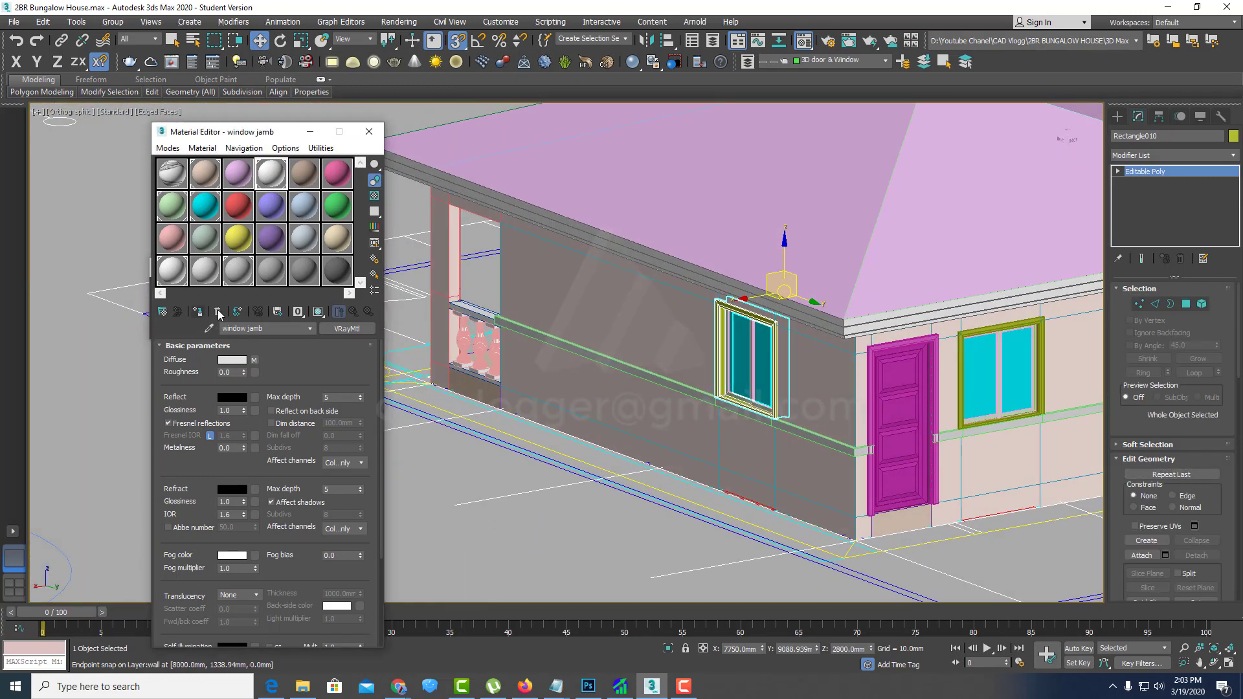
Step: Assign the window jamb material to the window frame beside the door
middle_click_drag(776, 414, 834, 430, "alt")
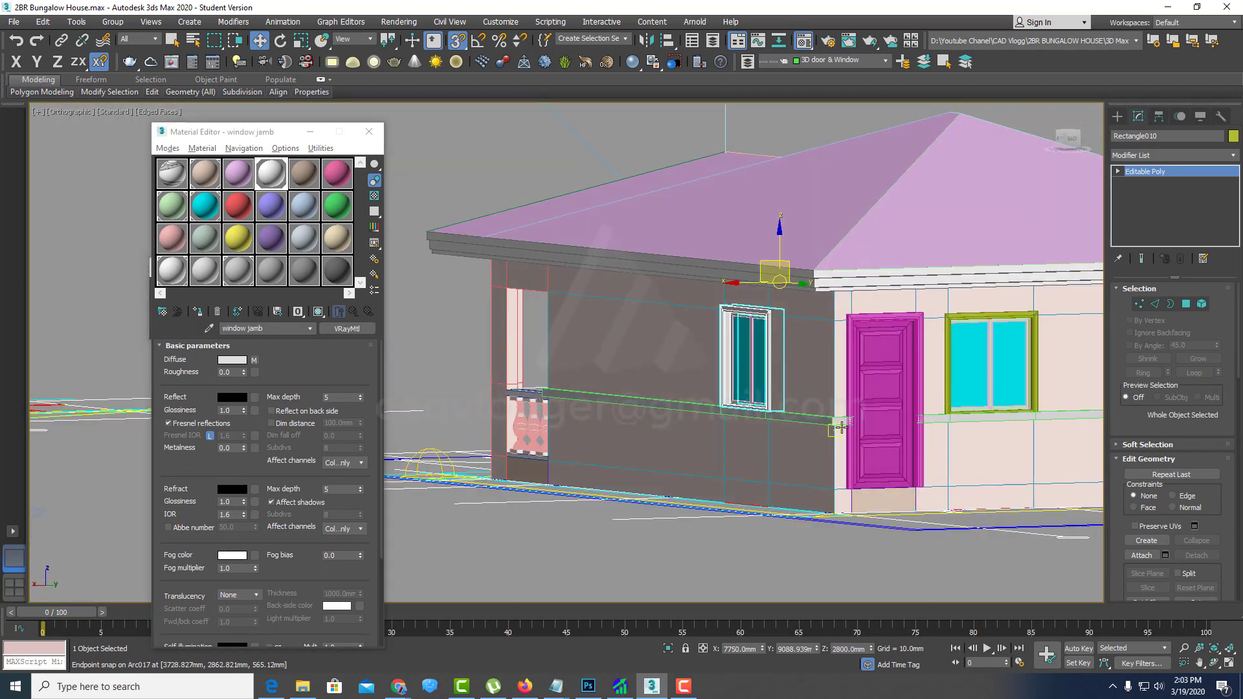
scroll(984, 401, "up", 3)
scroll(984, 401, "up", 3)
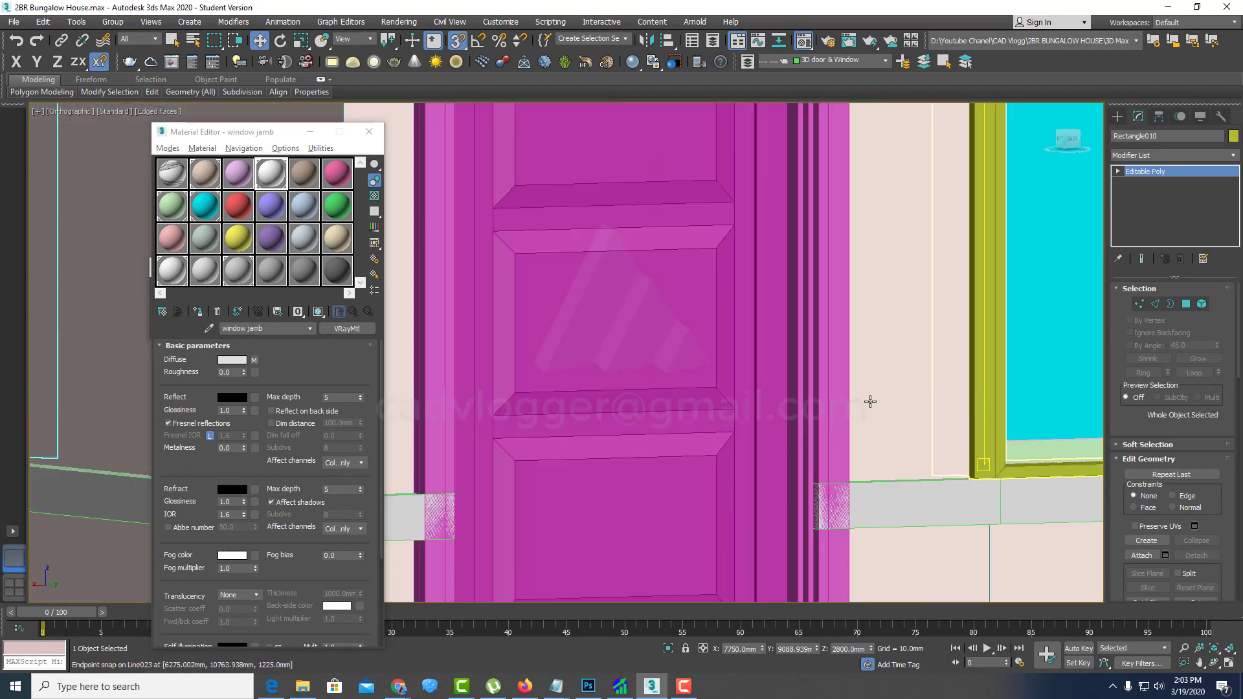
left_click(790, 464)
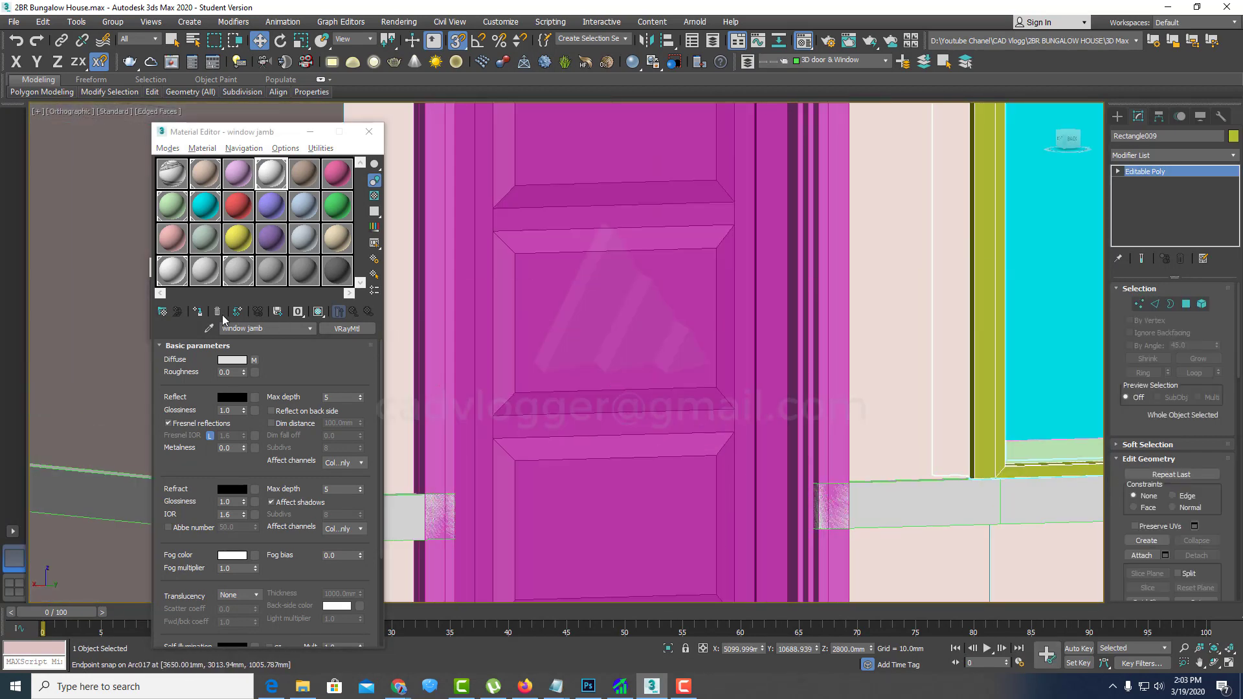
left_click(197, 312)
scroll(864, 394, "down", 3)
Step: Give the next window frame along the wall the window jamb material
scroll(861, 415, "down", 2)
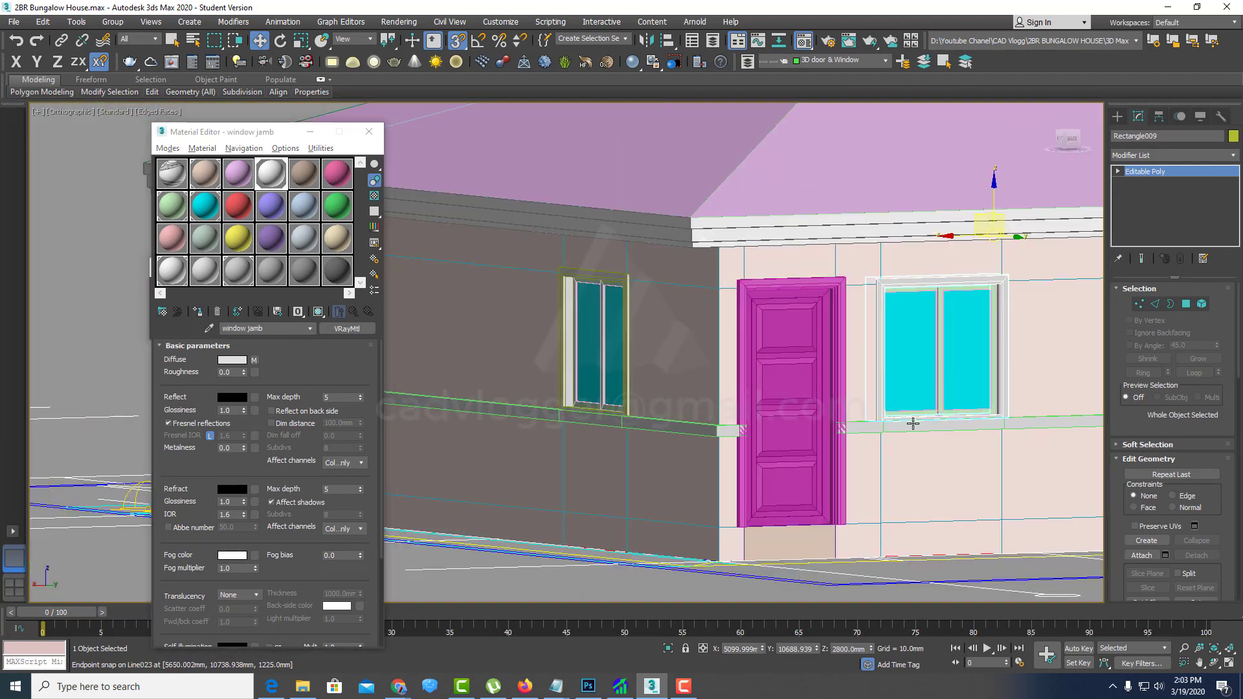
scroll(853, 433, "up", 1)
middle_click_drag(935, 450, 608, 416)
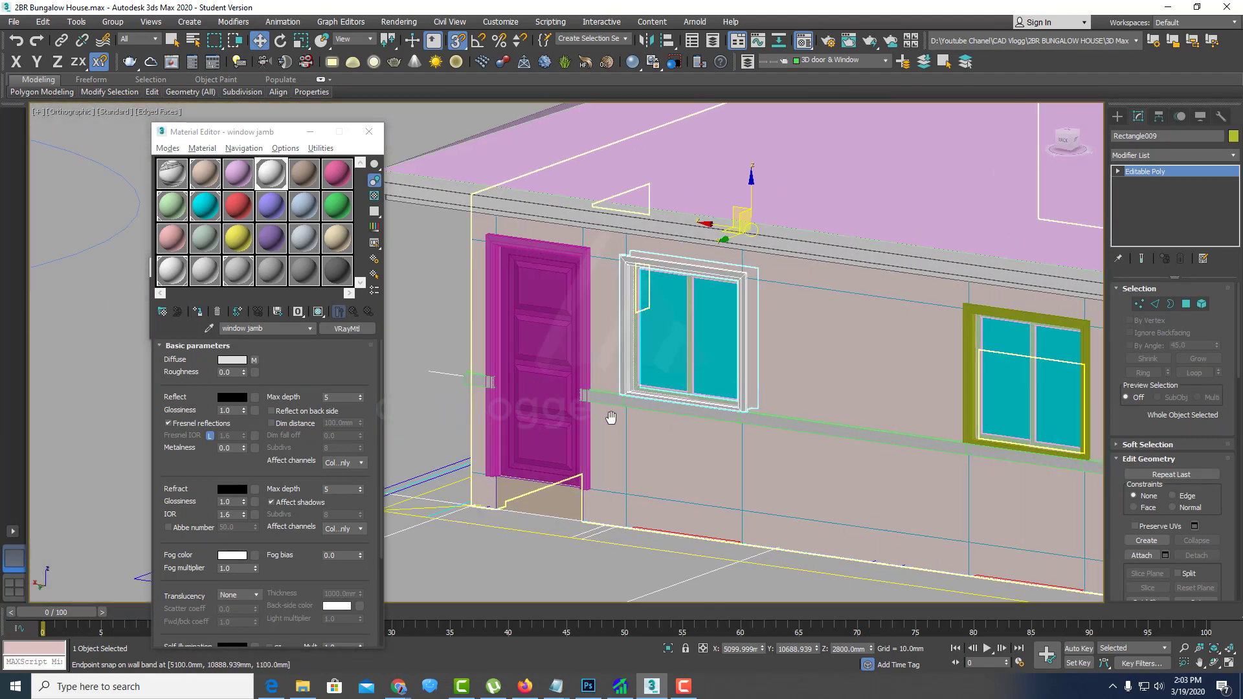
scroll(895, 409, "up", 3)
scroll(895, 409, "up", 2)
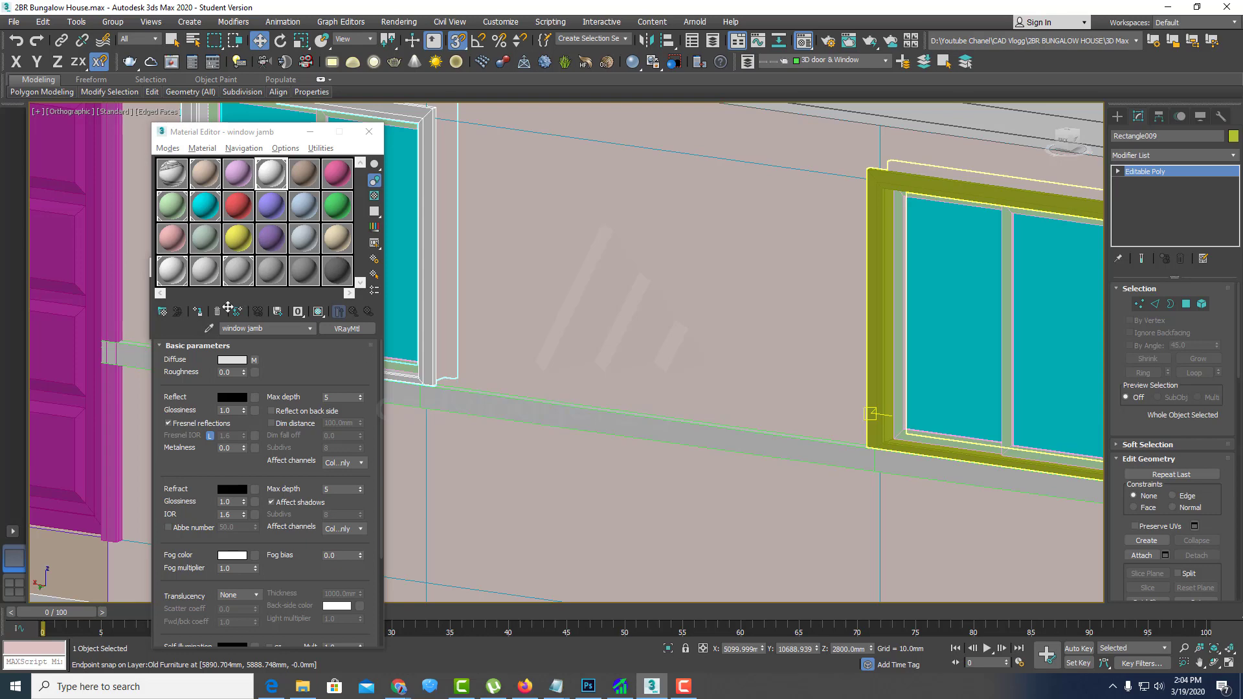
left_click(197, 311)
Step: Apply the window jamb material to the yellow window frame on the adjacent wall
scroll(870, 414, "down", 2)
scroll(880, 426, "down", 1)
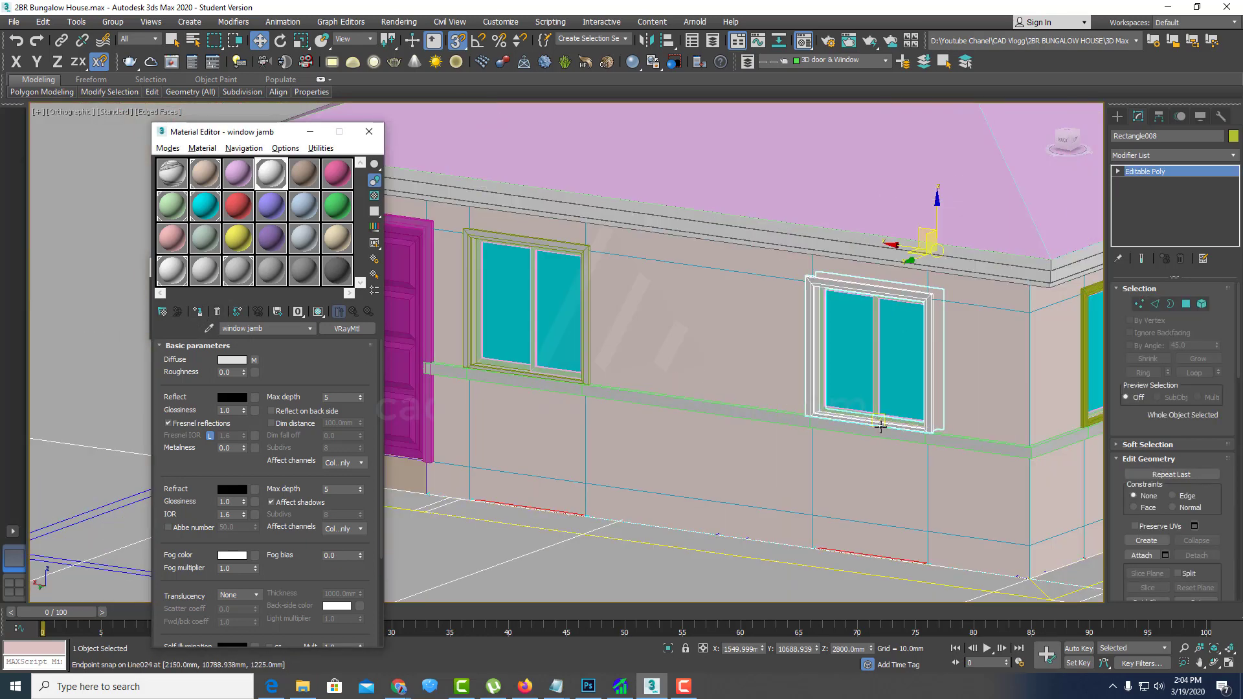
middle_click_drag(880, 426, 738, 421, "alt")
scroll(738, 421, "up", 2)
scroll(760, 369, "up", 2)
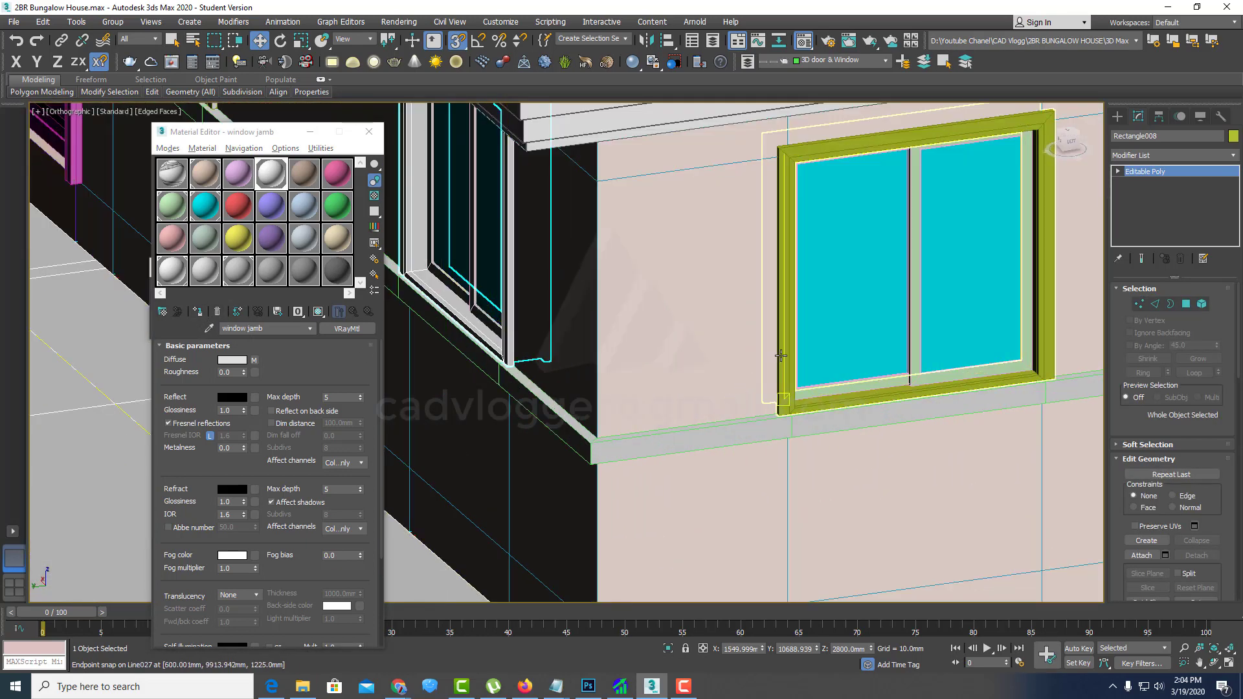
left_click(781, 396)
left_click(197, 311)
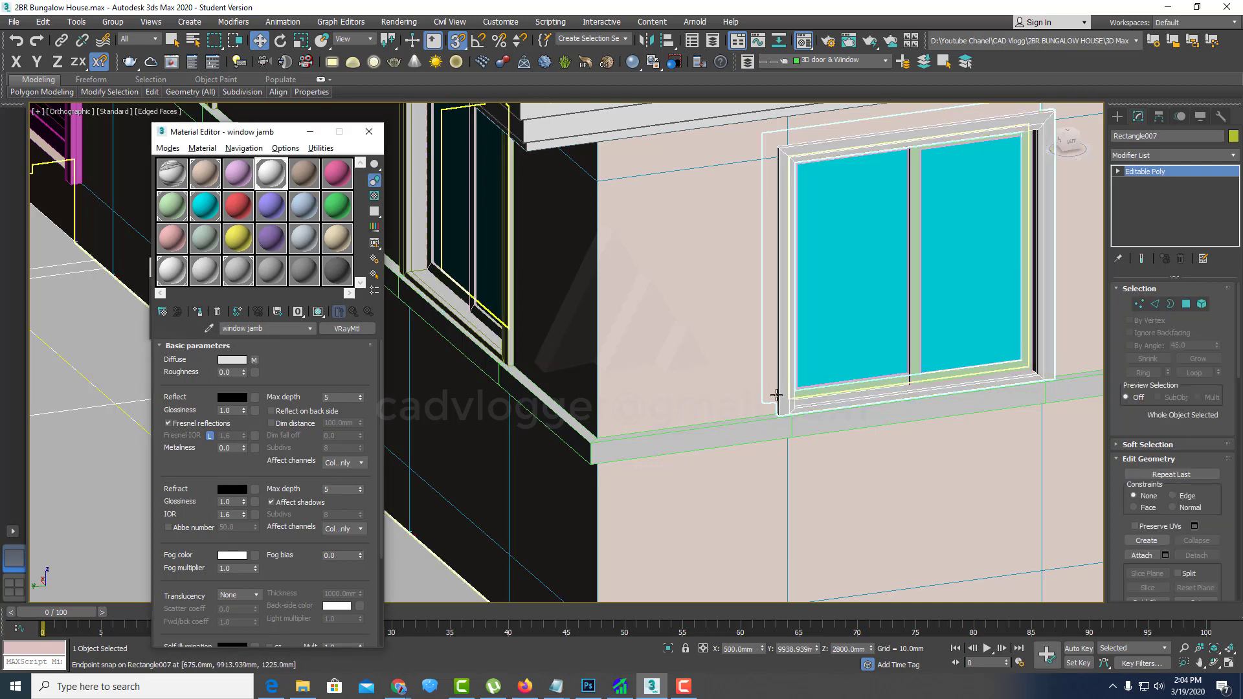
Step: Select the small front window frame plus the large corner frame and apply window jamb
scroll(781, 396, "down", 3)
scroll(869, 419, "down", 2)
middle_click_drag(905, 413, 745, 338, "alt")
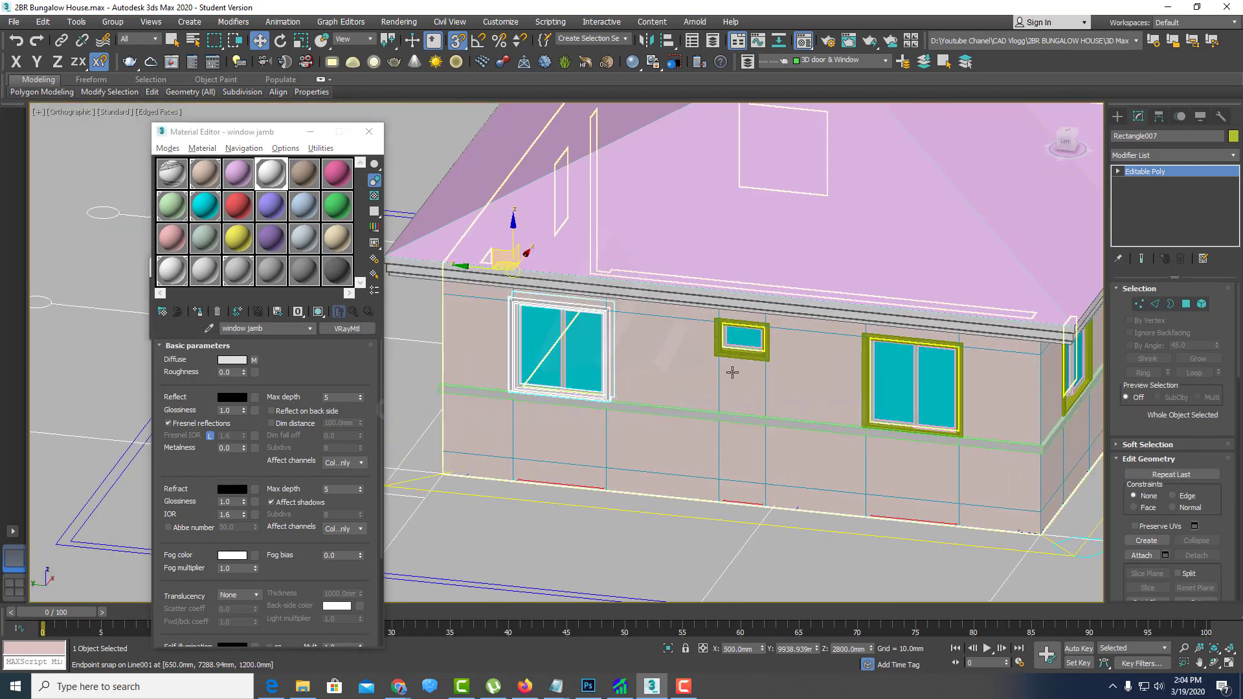
scroll(677, 330, "up", 4)
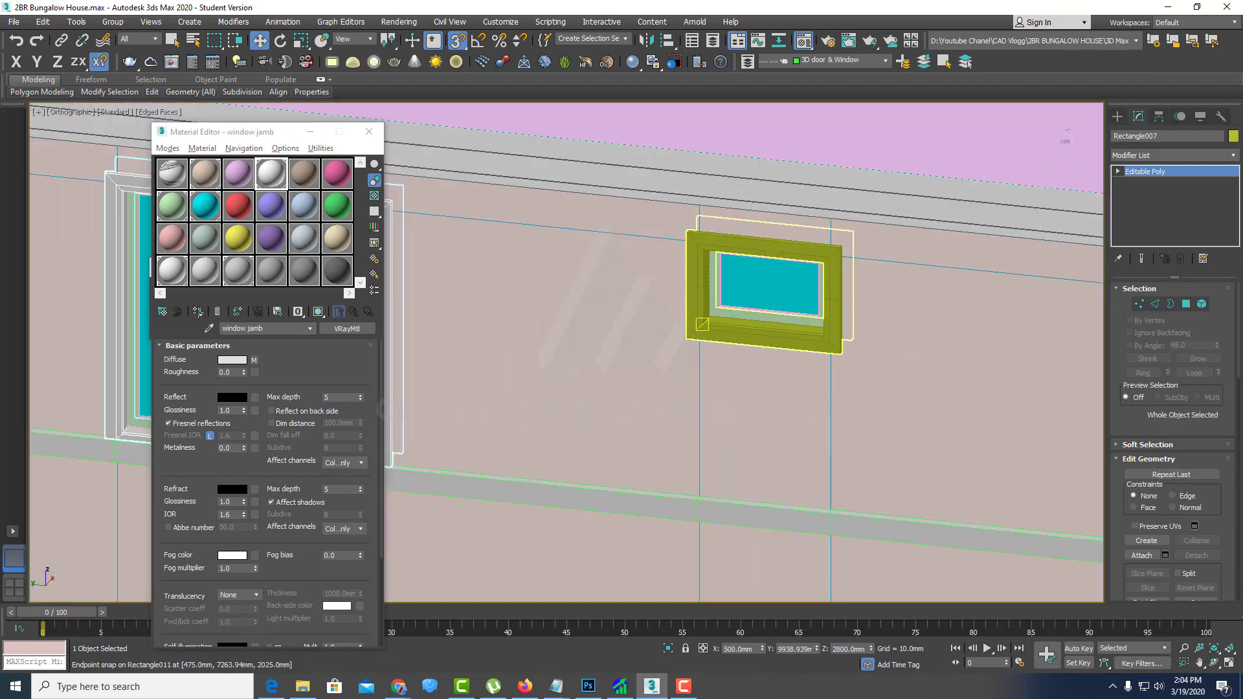
left_click(777, 272)
scroll(785, 377, "down", 3)
middle_click_drag(785, 378, 790, 397, "alt")
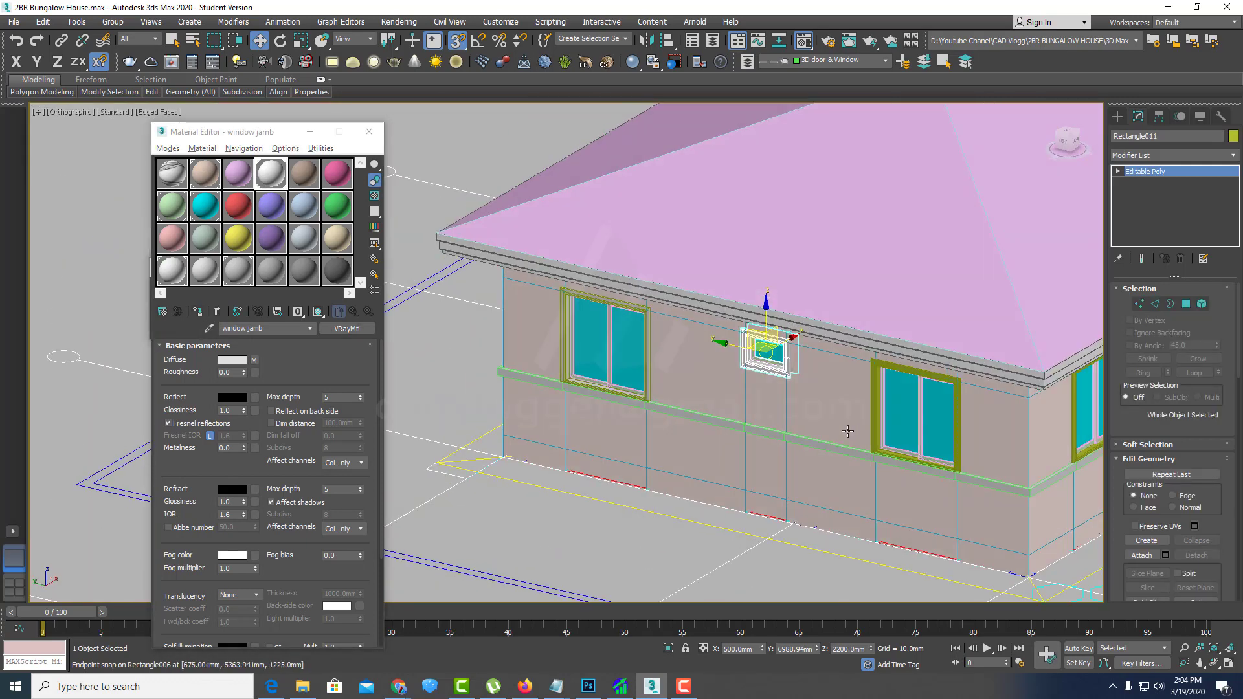
scroll(847, 431, "up", 2)
scroll(874, 418, "up", 3)
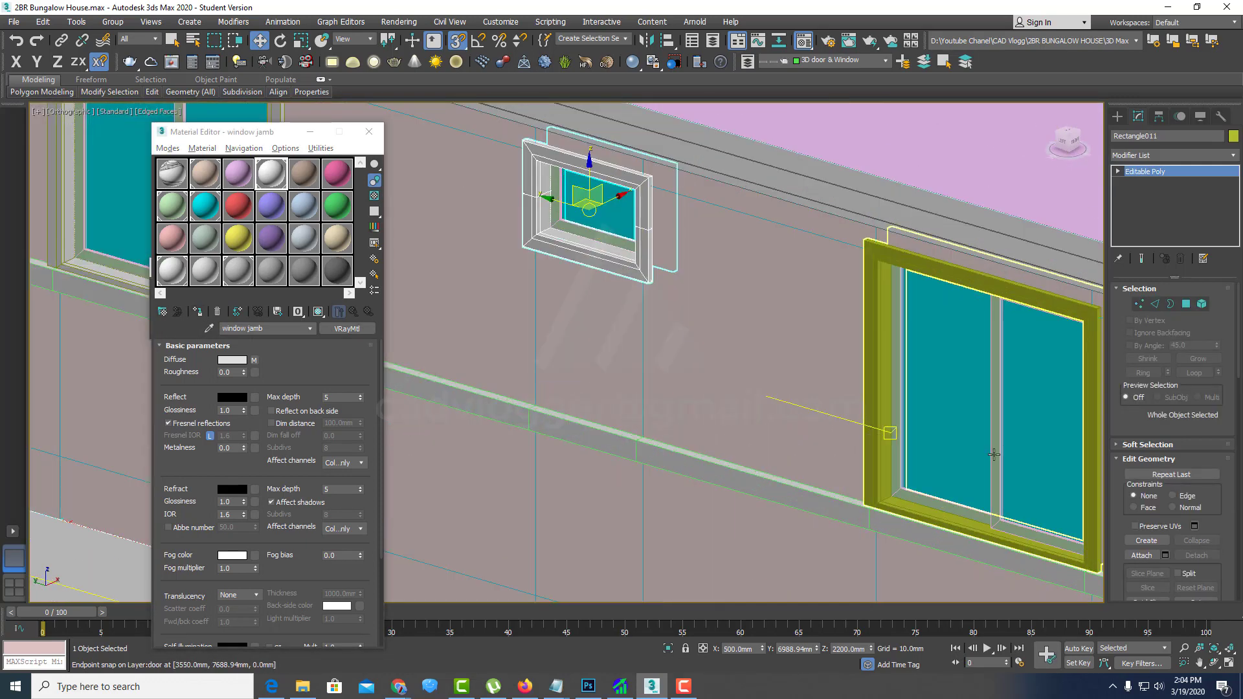
scroll(994, 455, "down", 3)
middle_click_drag(993, 454, 957, 424, "alt")
scroll(895, 404, "up", 4)
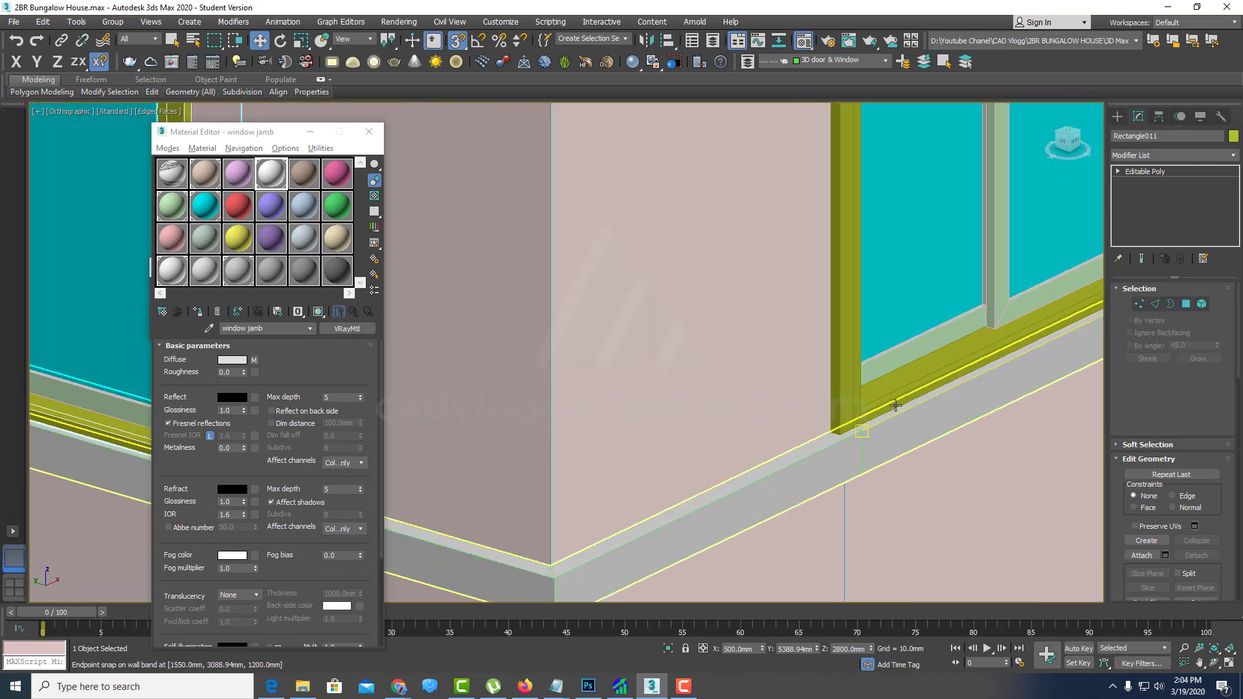
left_click(896, 405, "ctrl")
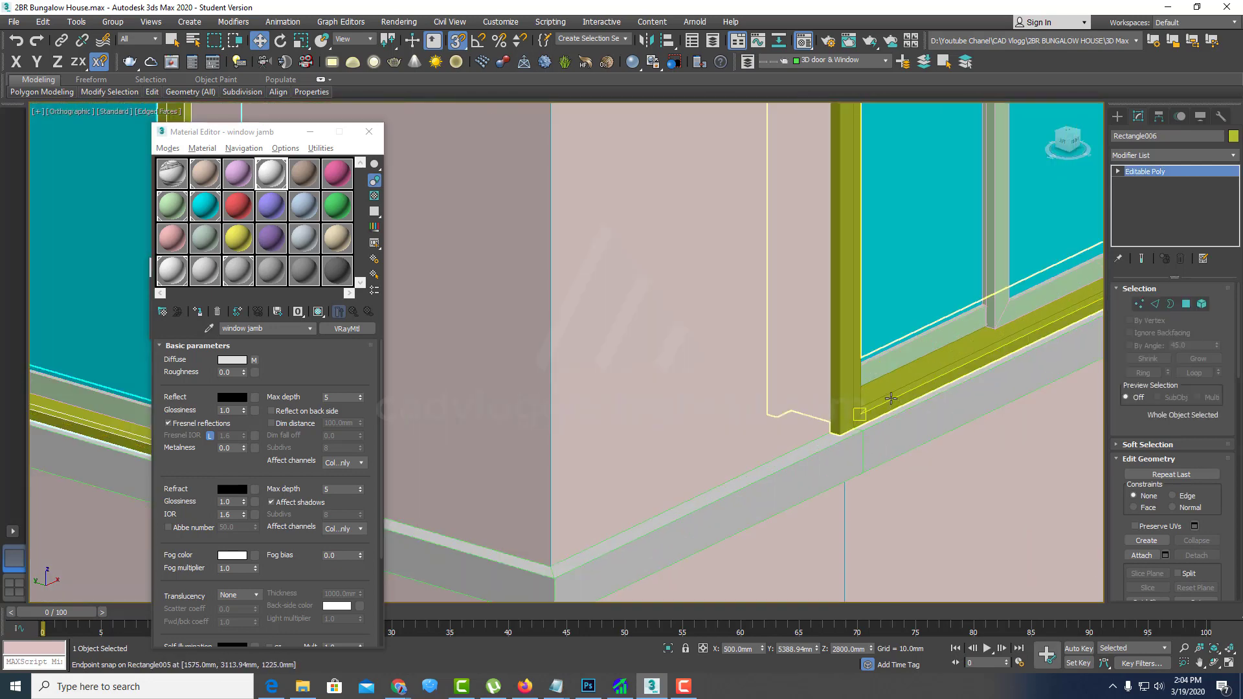
left_click(198, 311)
Step: Apply the window jamb material to the frame around the porch window beside the door
scroll(754, 381, "down", 5)
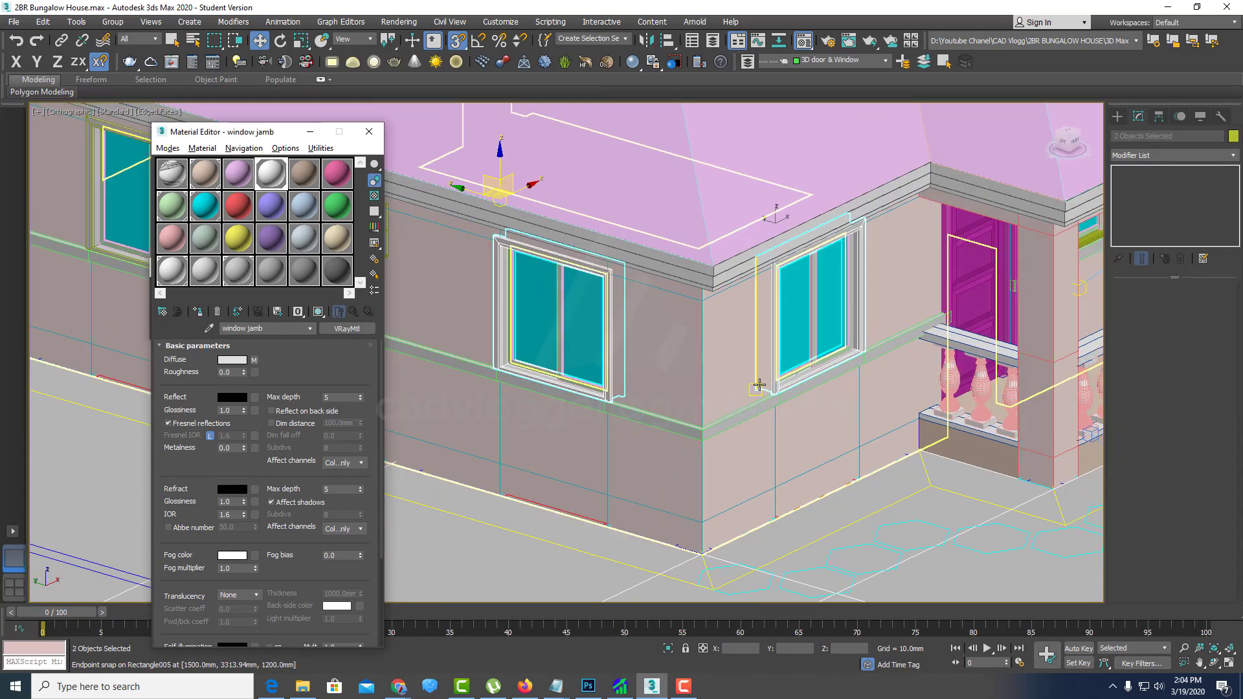
mouse_move(759, 385)
middle_mouse_down("alt")
mouse_move(805, 388)
mouse_move(785, 397)
middle_mouse_up("alt")
scroll(760, 401, "up", 4)
scroll(653, 408, "up", 3)
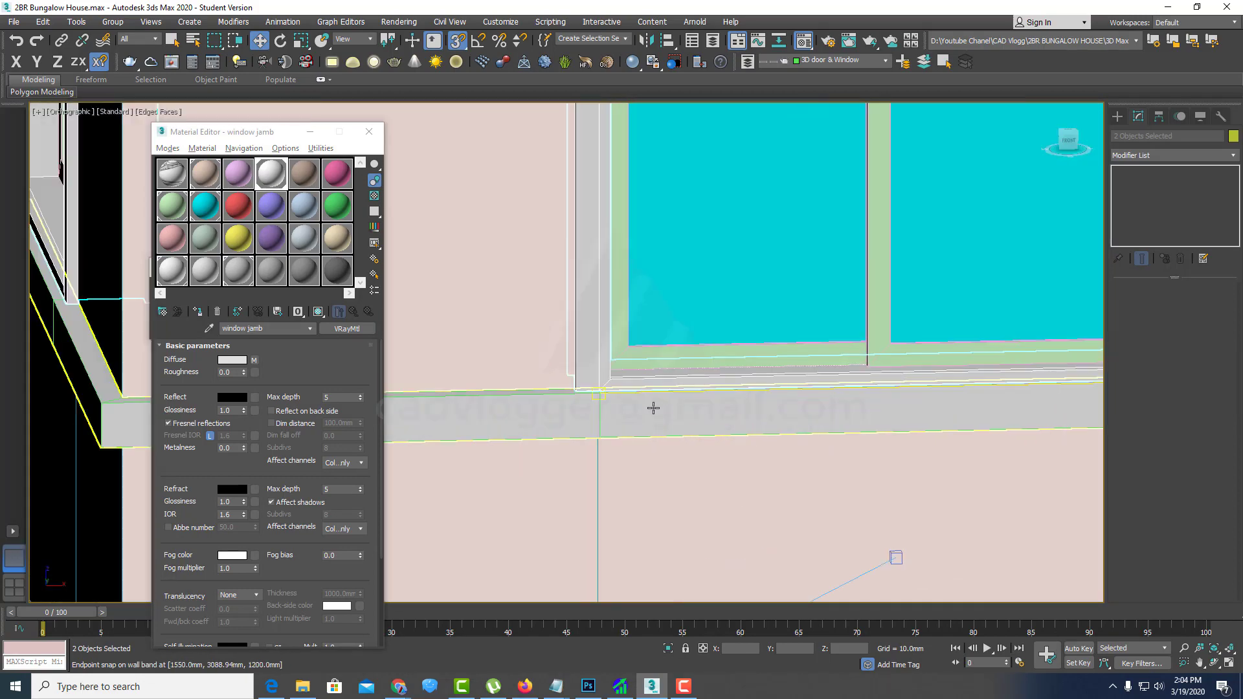
scroll(653, 408, "down", 1)
scroll(716, 449, "down", 2)
scroll(668, 449, "down", 3)
scroll(665, 447, "down", 3)
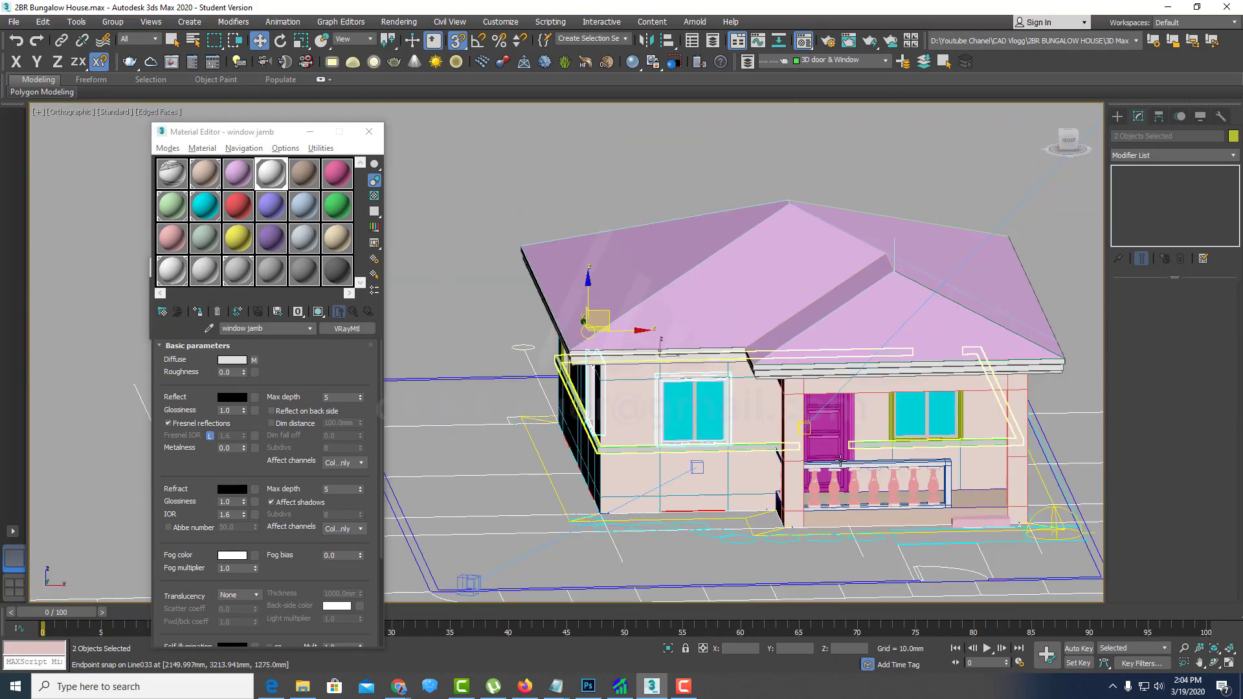
scroll(840, 461, "up", 2)
middle_click_drag(840, 461, 776, 446, "alt")
scroll(745, 434, "up", 2)
scroll(731, 428, "up", 3)
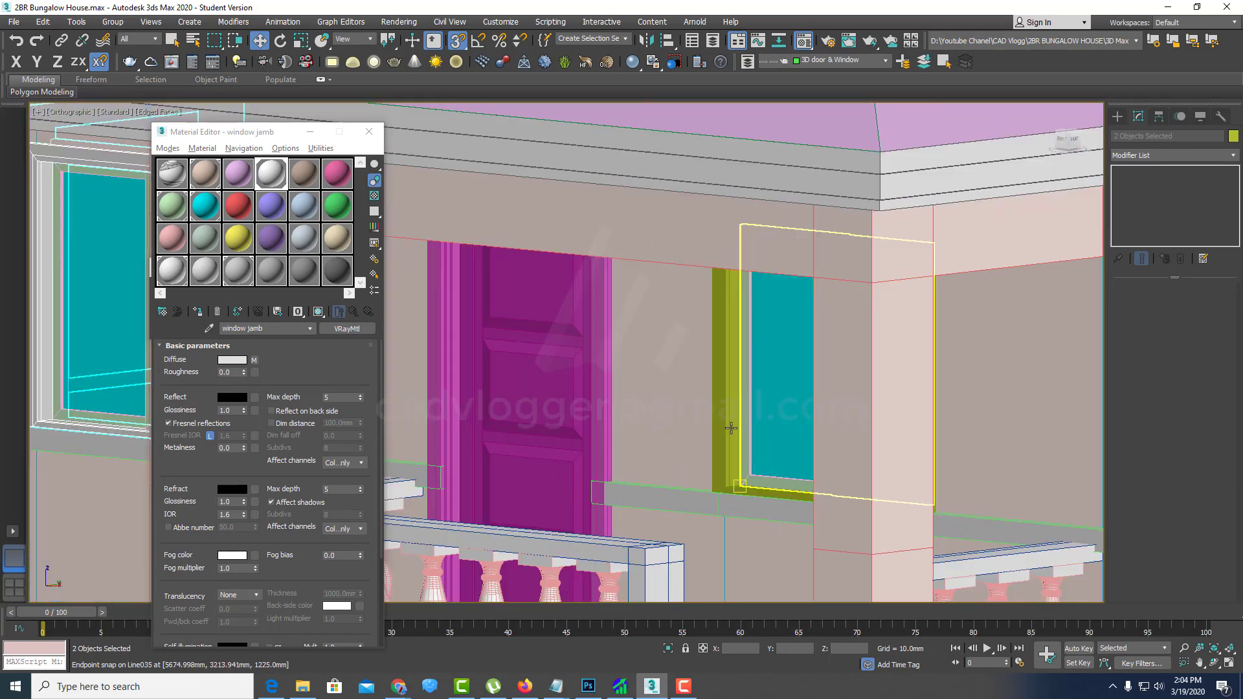
left_click(726, 428)
left_click(492, 470)
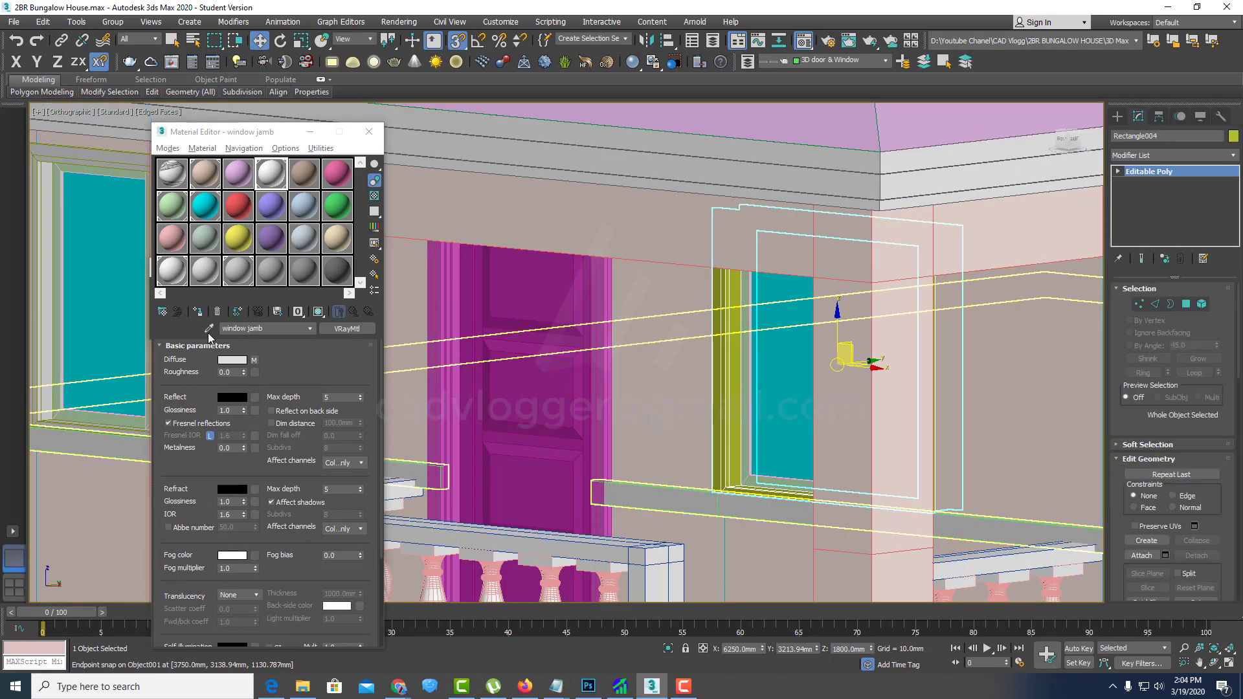
left_click(200, 314)
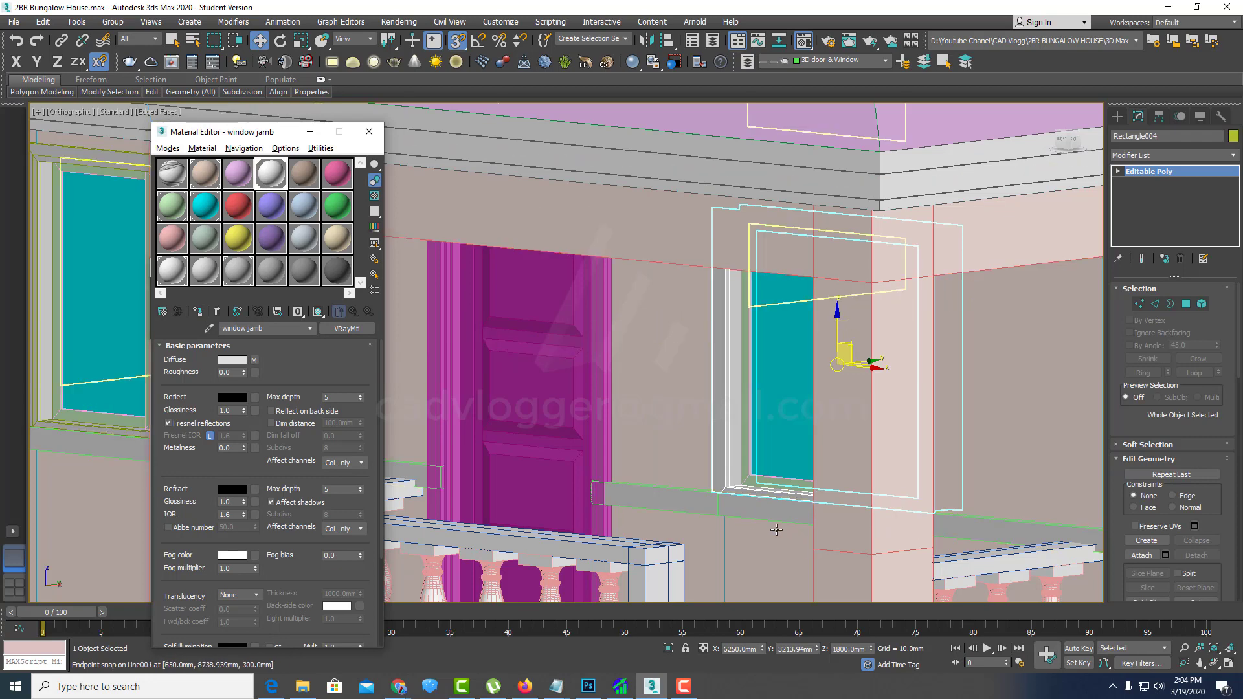
Step: Orbit around the house's right side and front to inspect the textured window frames
scroll(647, 502, "down", 2)
scroll(643, 501, "down", 2)
scroll(644, 501, "down", 2)
middle_click_drag(669, 449, 673, 453, "alt")
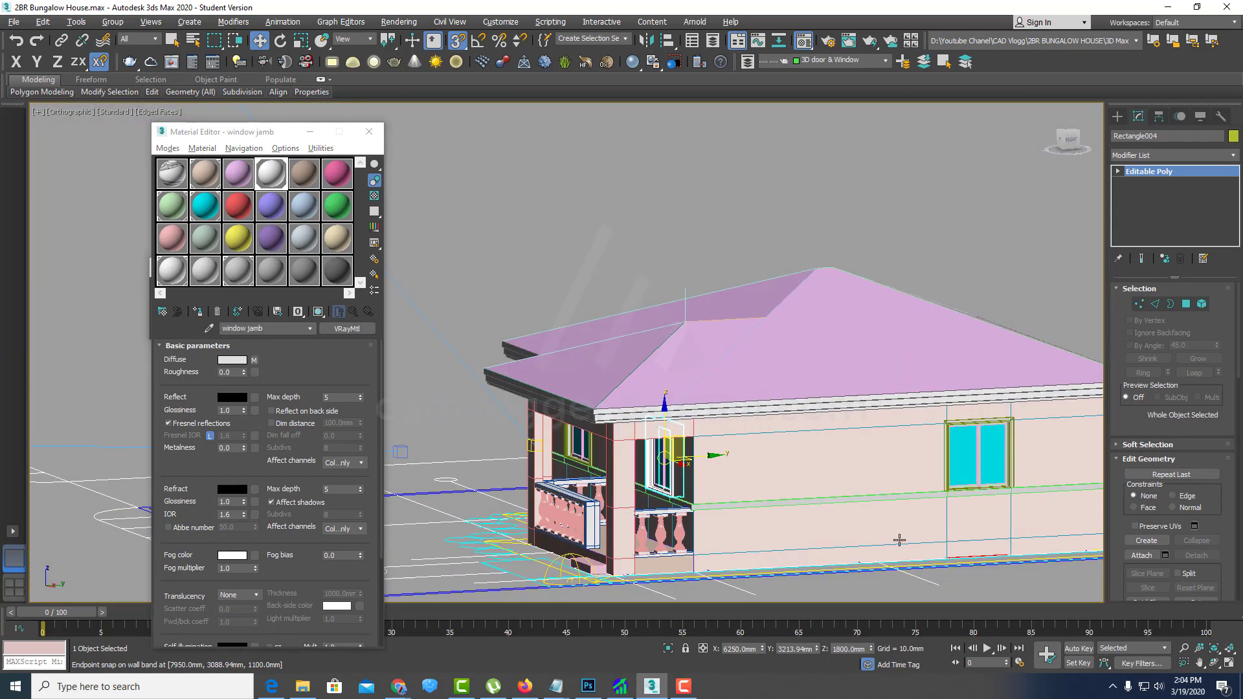
scroll(1010, 502, "up", 3)
scroll(1006, 388, "up", 2)
scroll(1006, 387, "down", 1)
scroll(938, 363, "down", 2)
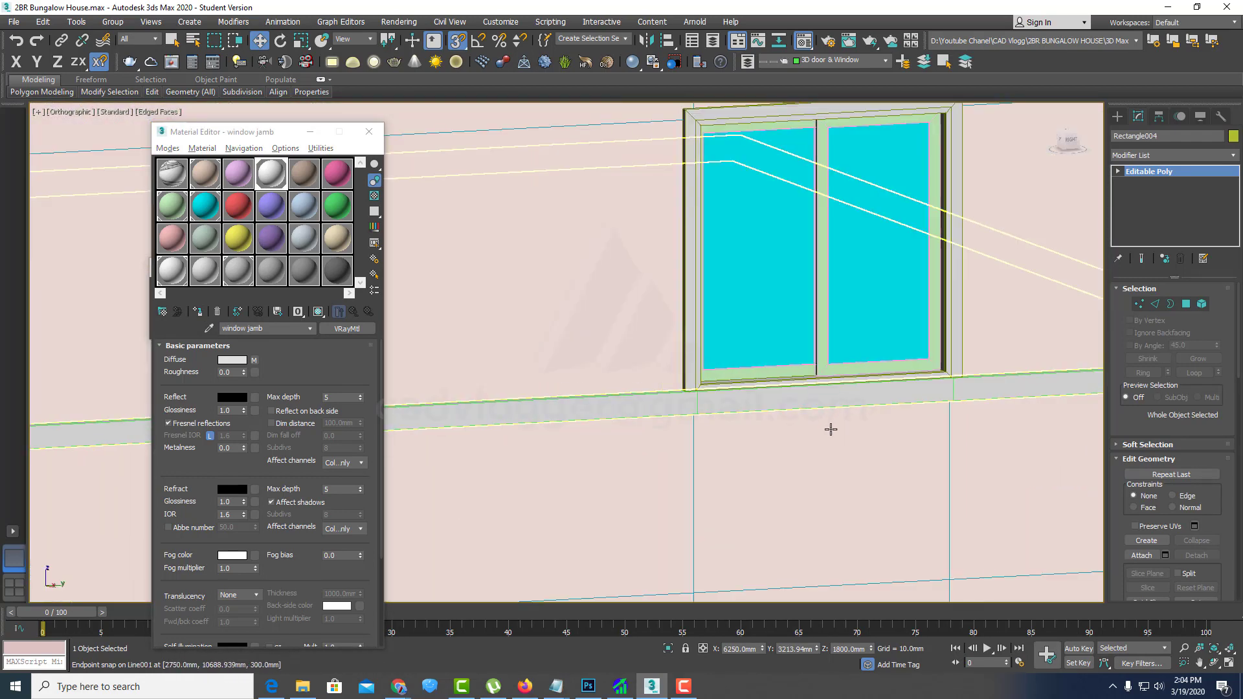
scroll(827, 430, "down", 3)
scroll(832, 438, "down", 1)
scroll(788, 457, "down", 2)
middle_click_drag(788, 456, 906, 461, "alt")
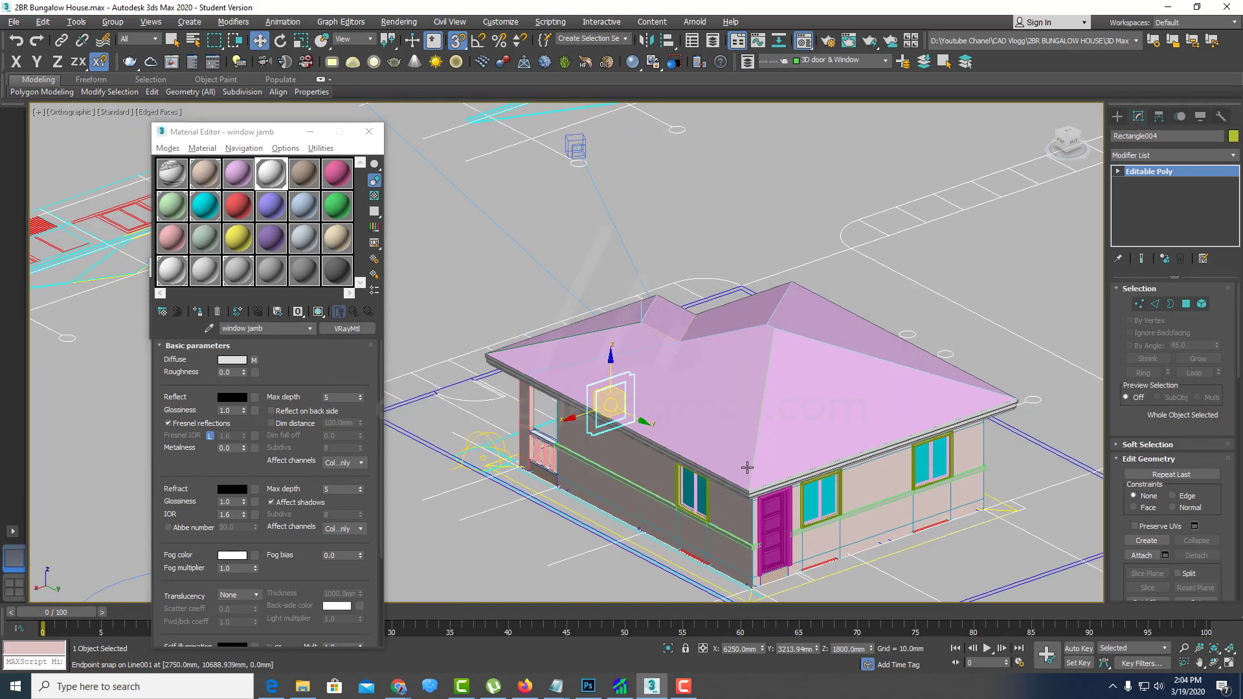
scroll(947, 464, "up", 3)
middle_click_drag(608, 458, 722, 440, "alt")
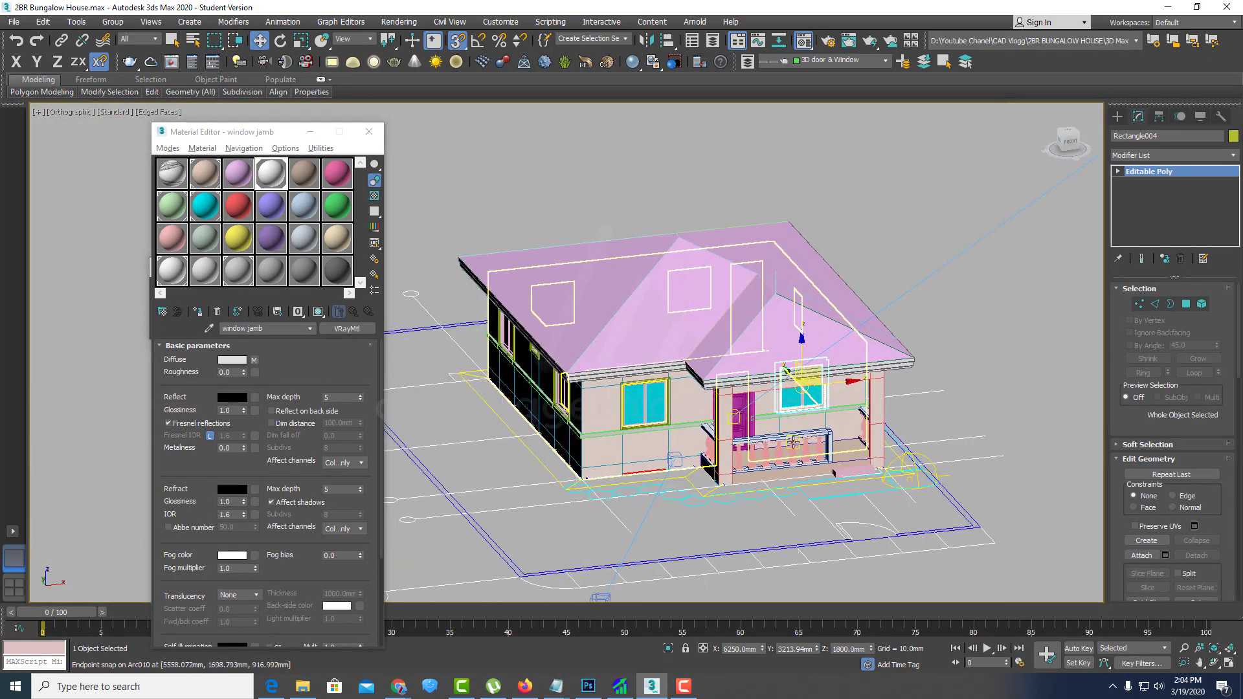
Step: Assign the brown door jamb material to the front door jamb
left_click(306, 177)
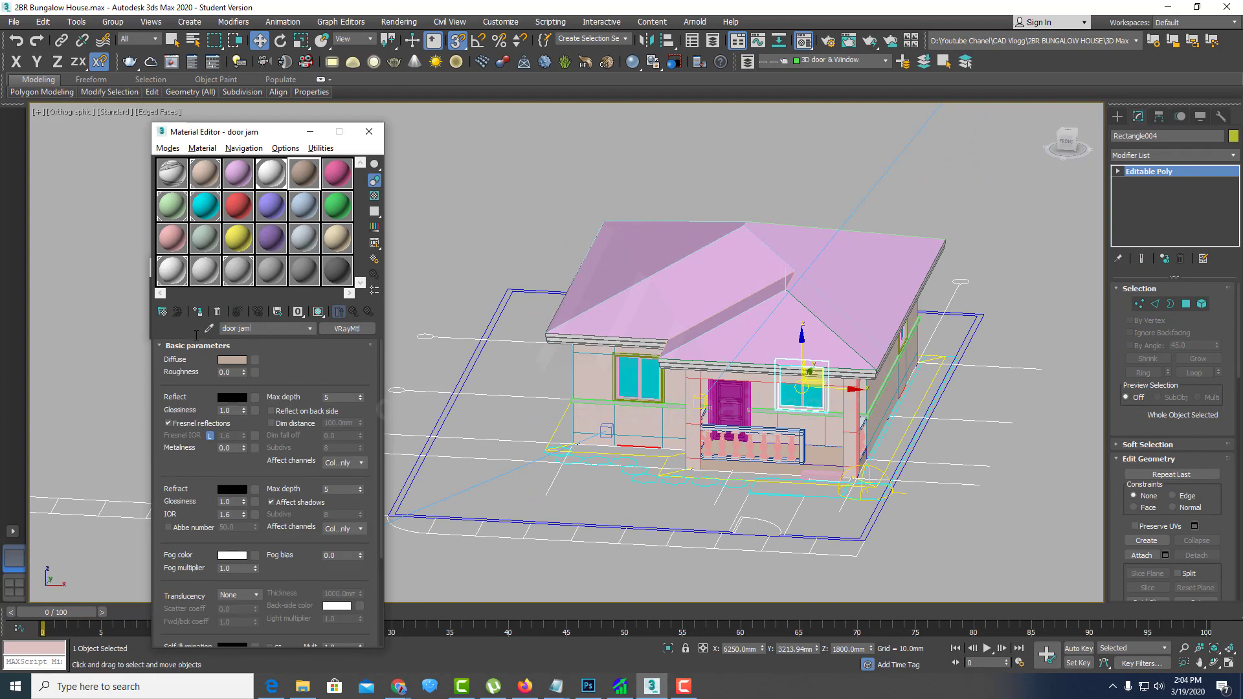
scroll(655, 376, "up", 5)
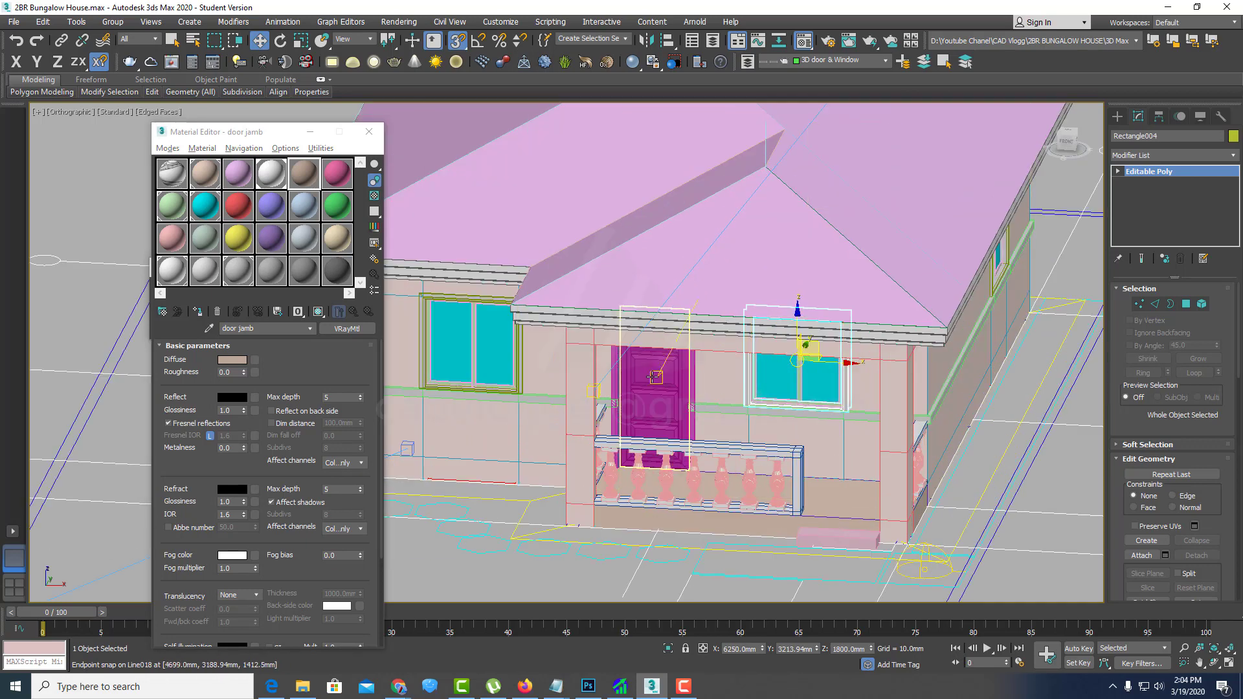
left_click(654, 376)
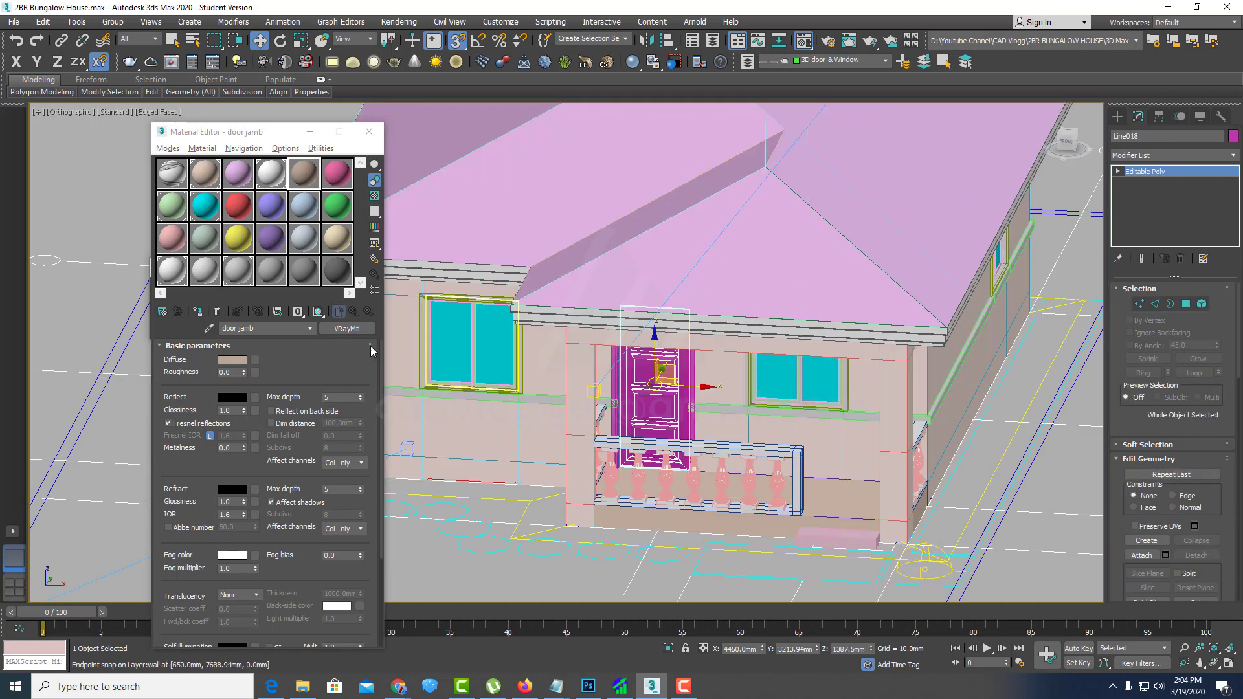
left_click(198, 311)
scroll(654, 377, "up", 5)
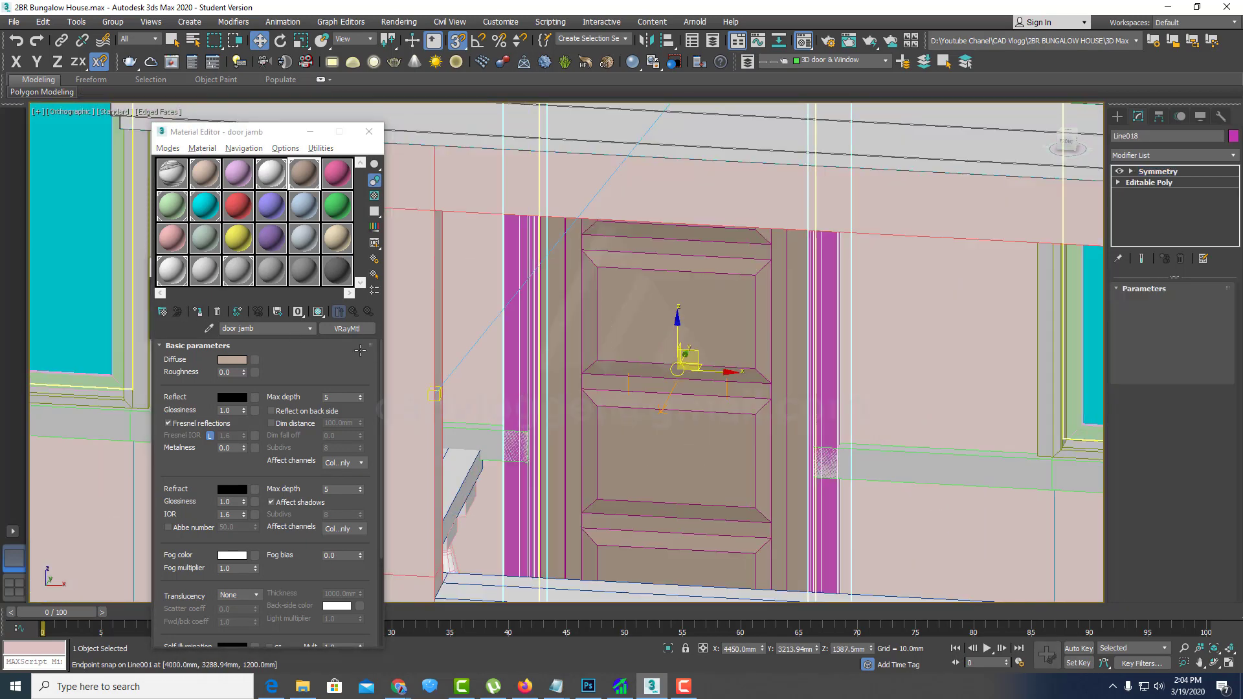
Step: Select the front door, then add the side door's jamb to the selection
left_click(767, 399)
scroll(767, 399, "down", 5)
scroll(767, 400, "down", 5)
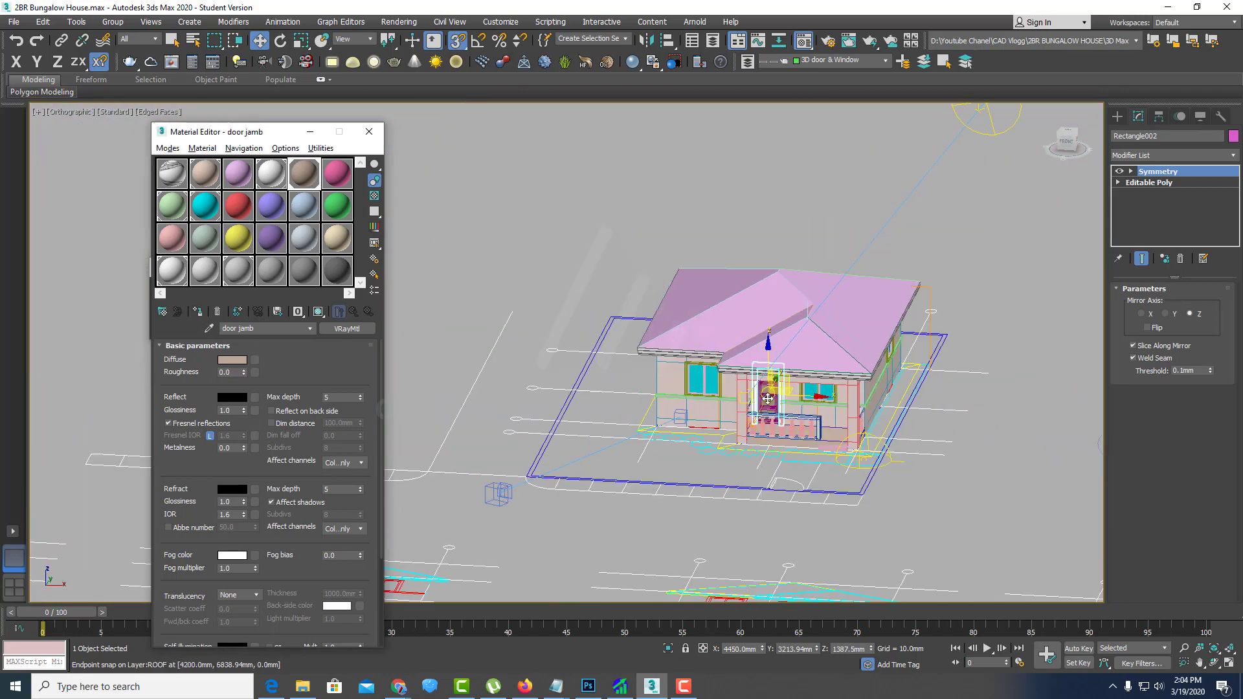
middle_click_drag(767, 400, 951, 475, "alt")
scroll(952, 474, "up", 5)
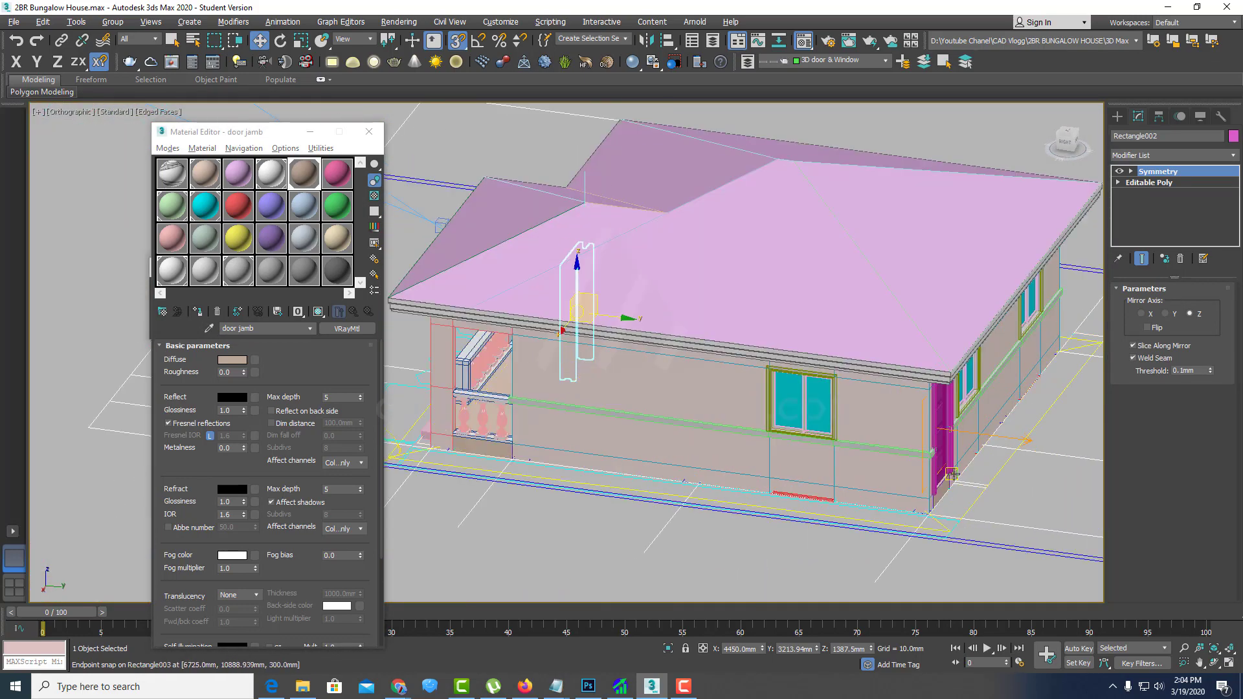
scroll(780, 423, "up", 3)
scroll(779, 423, "up", 3)
left_click(791, 417, "ctrl")
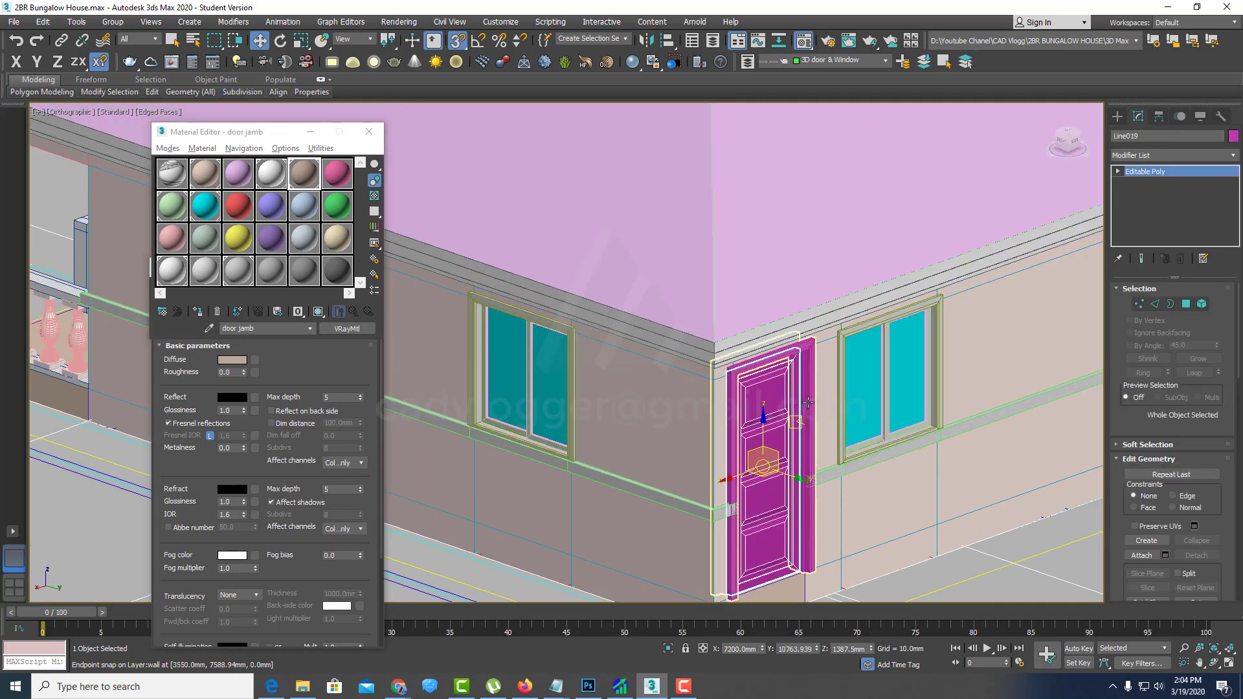
scroll(798, 452, "down", 2)
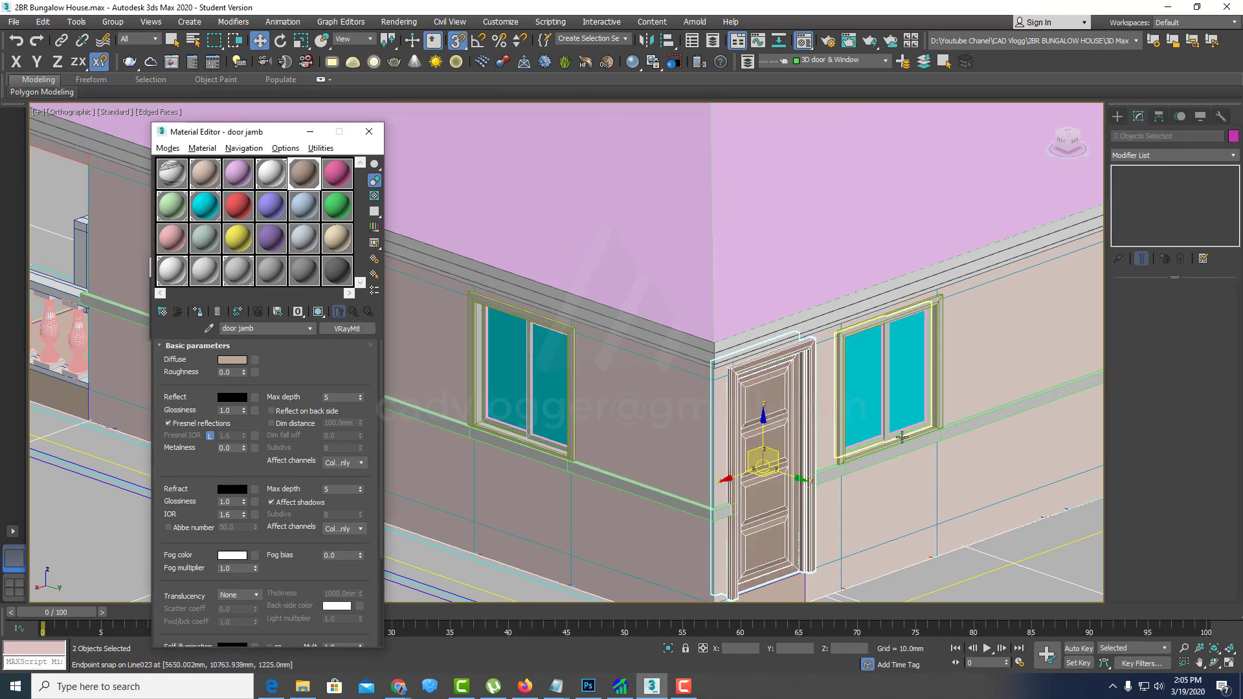
scroll(798, 453, "down", 3)
scroll(798, 453, "down", 4)
Step: Convert the wall band above the porch balustrade to Editable Poly at vertex level
mouse_move(798, 452)
middle_mouse_down("alt")
mouse_move(759, 455)
mouse_move(811, 388)
middle_mouse_up("alt")
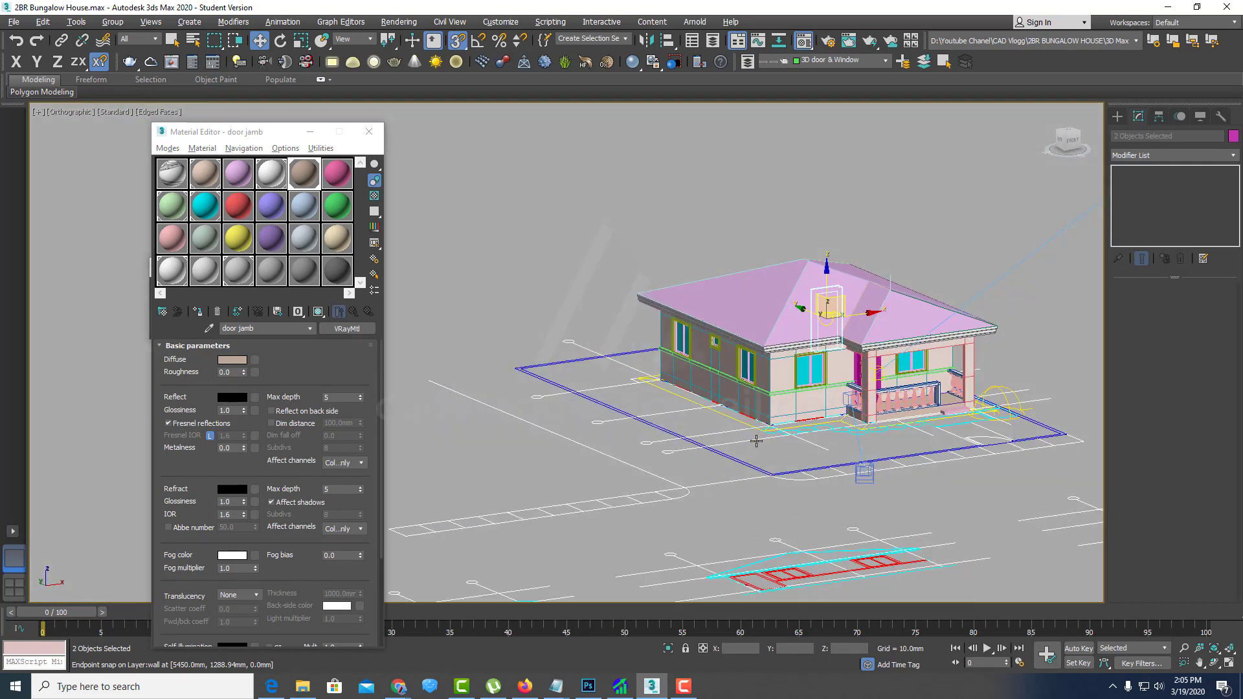
scroll(811, 388, "up", 2)
scroll(811, 388, "up", 3)
scroll(811, 387, "up", 2)
scroll(811, 387, "up", 3)
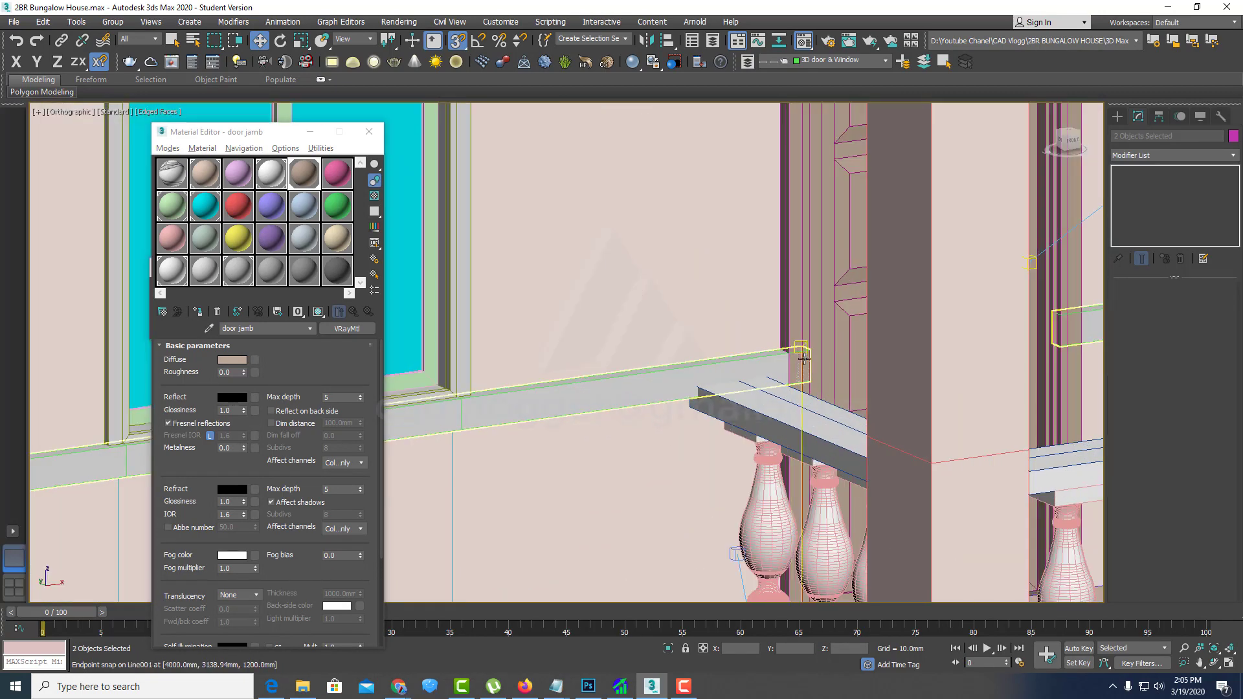
scroll(740, 375, "up", 3)
left_click(732, 380)
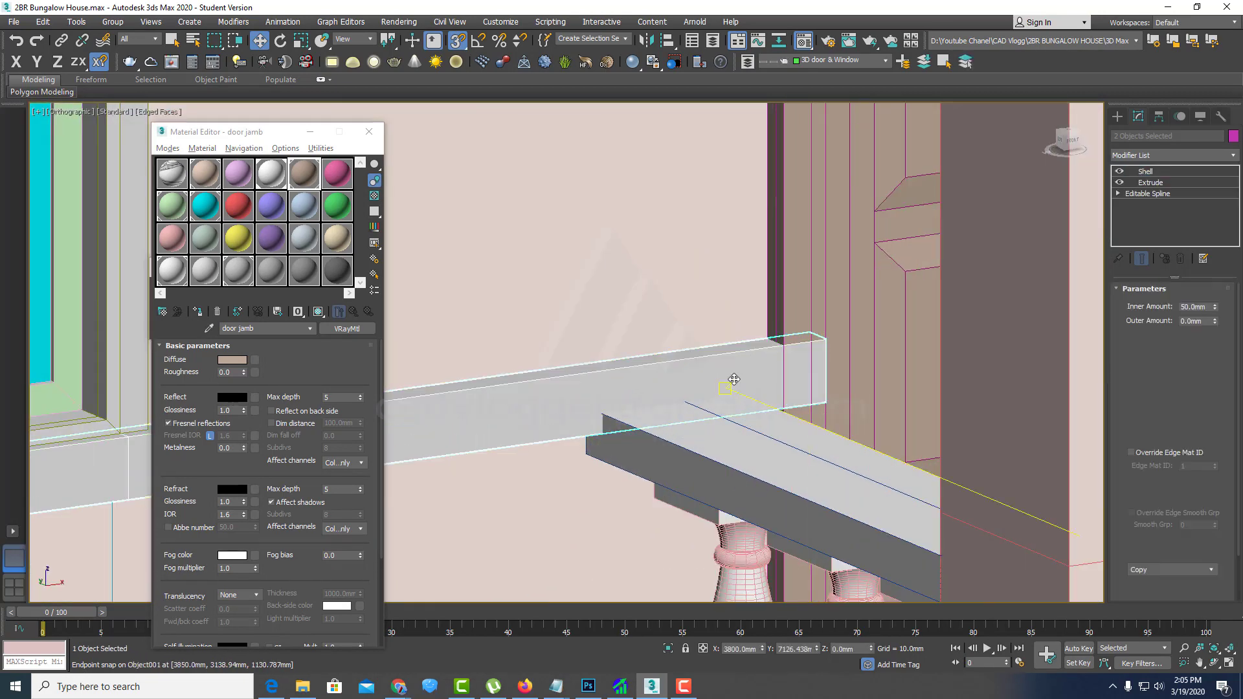
right_click(735, 336)
mouse_move(757, 477)
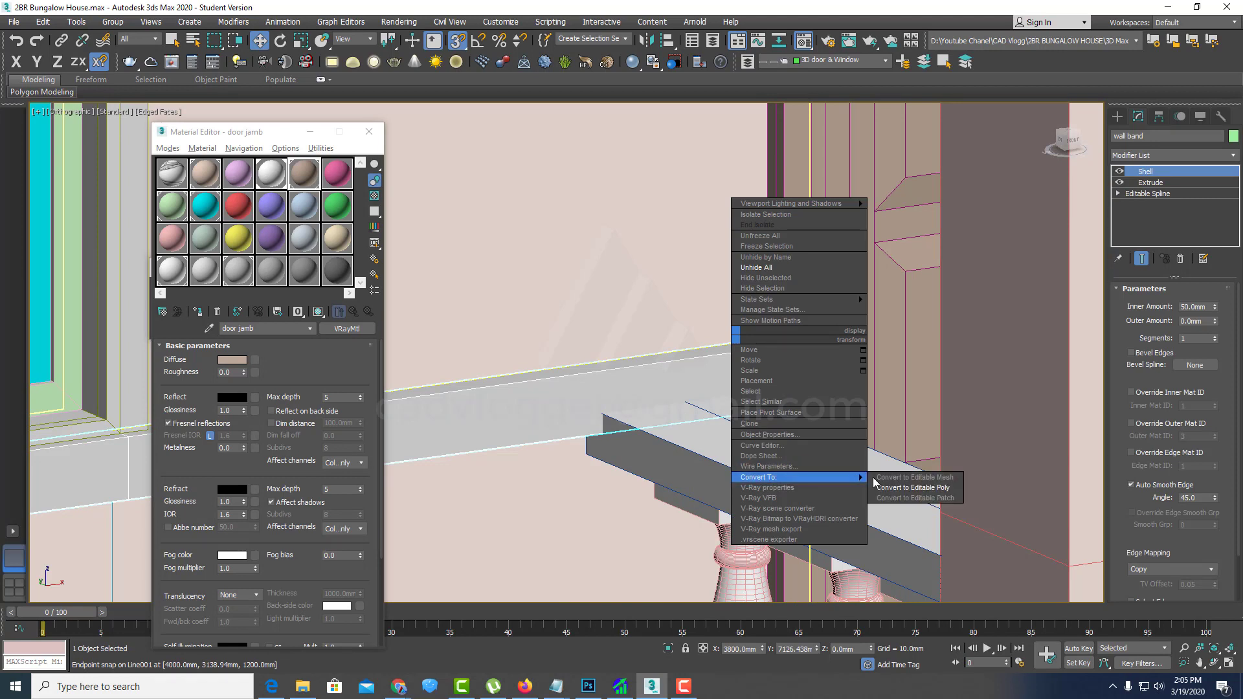
left_click(888, 487)
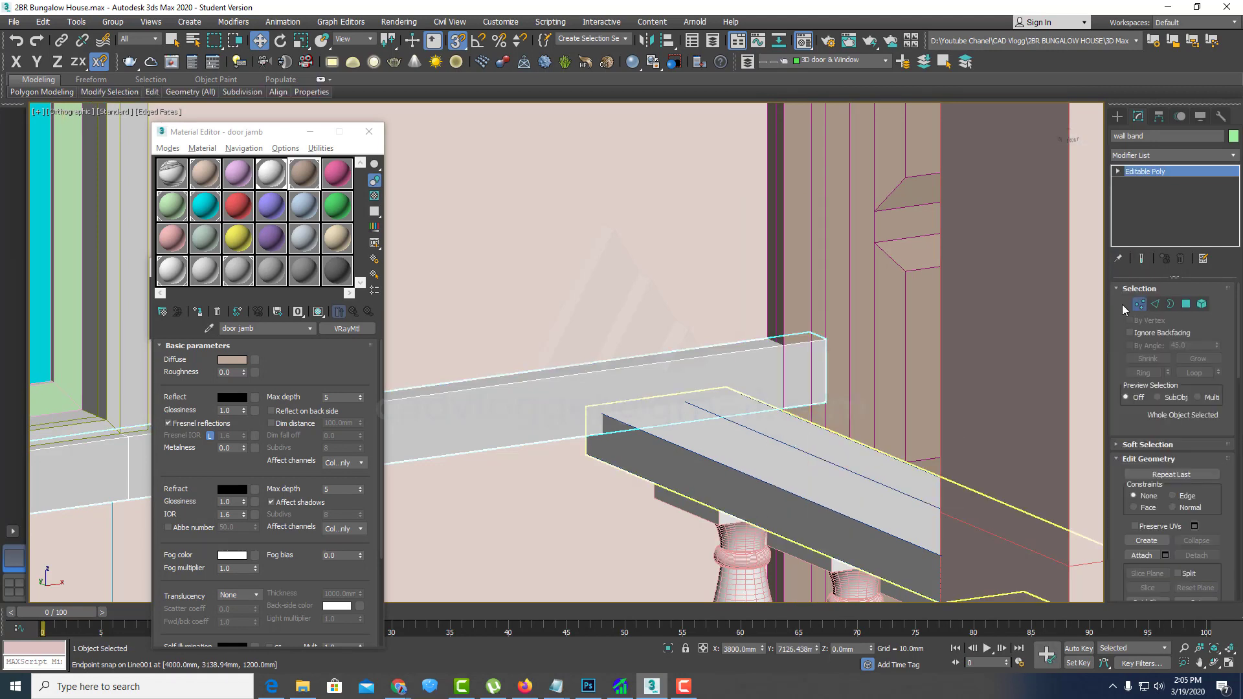
left_click(1138, 304)
Step: Select the four vertices at the band's end and move them along X toward the column
left_click_drag(739, 285, 900, 475)
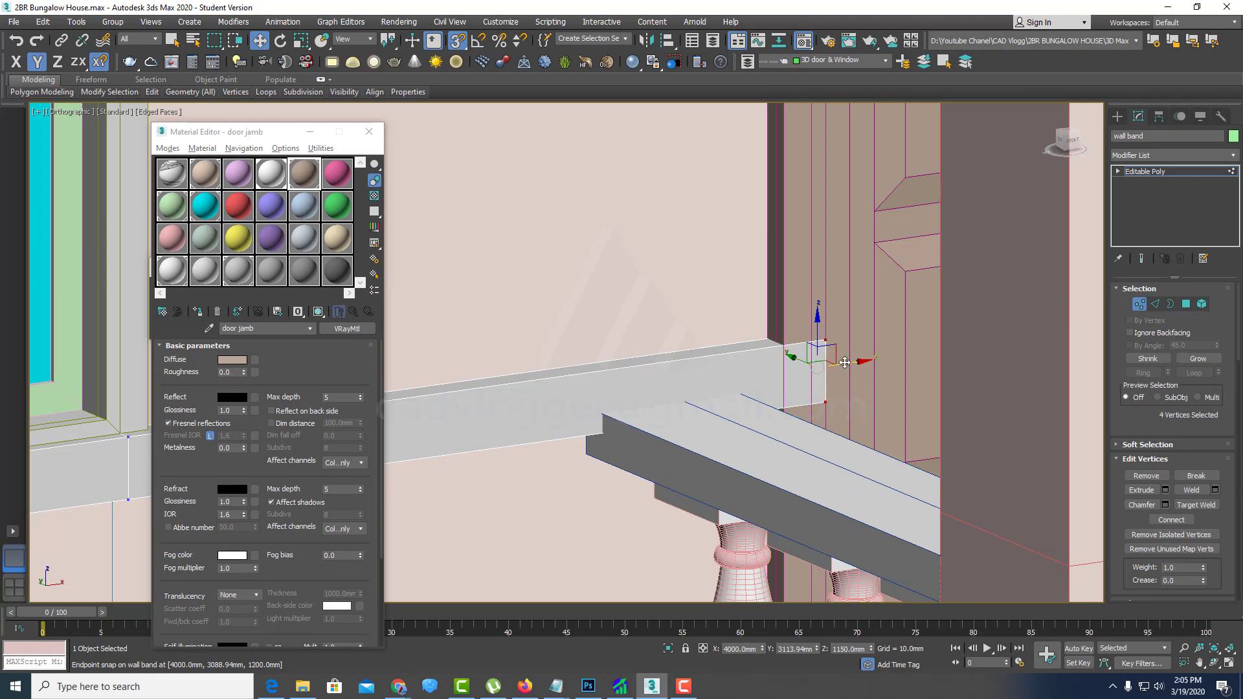
key("F5")
left_click_drag(847, 364, 782, 333)
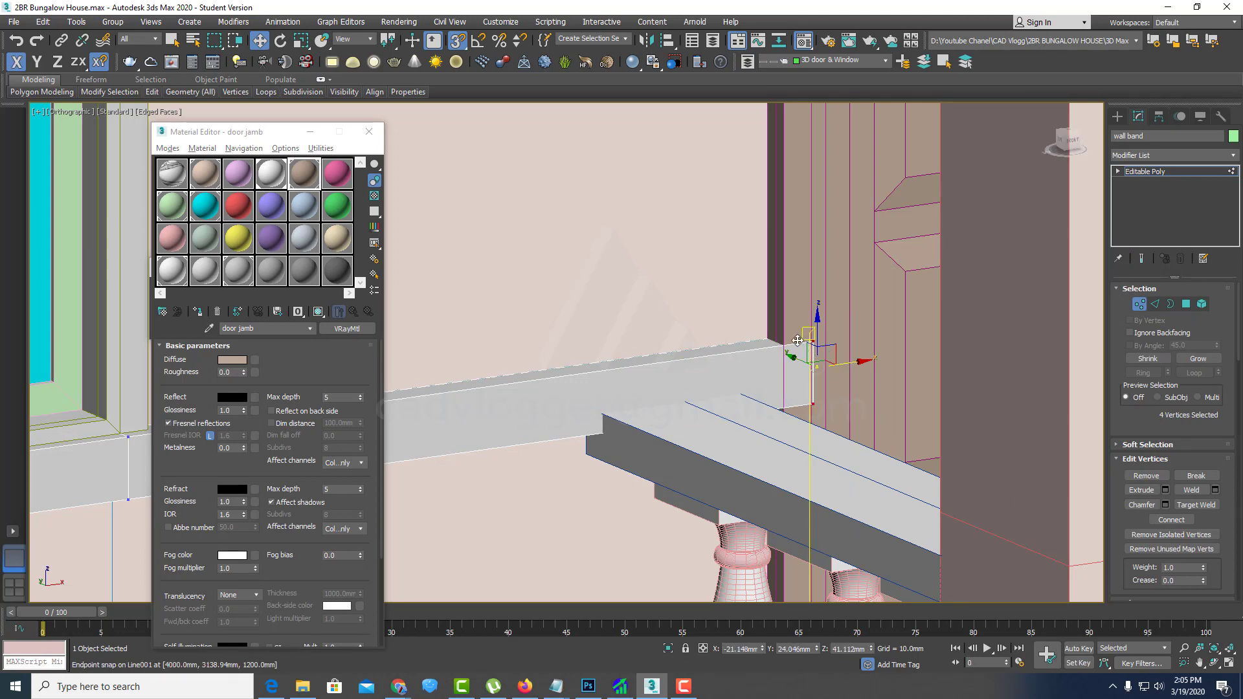
scroll(783, 331, "down", 2)
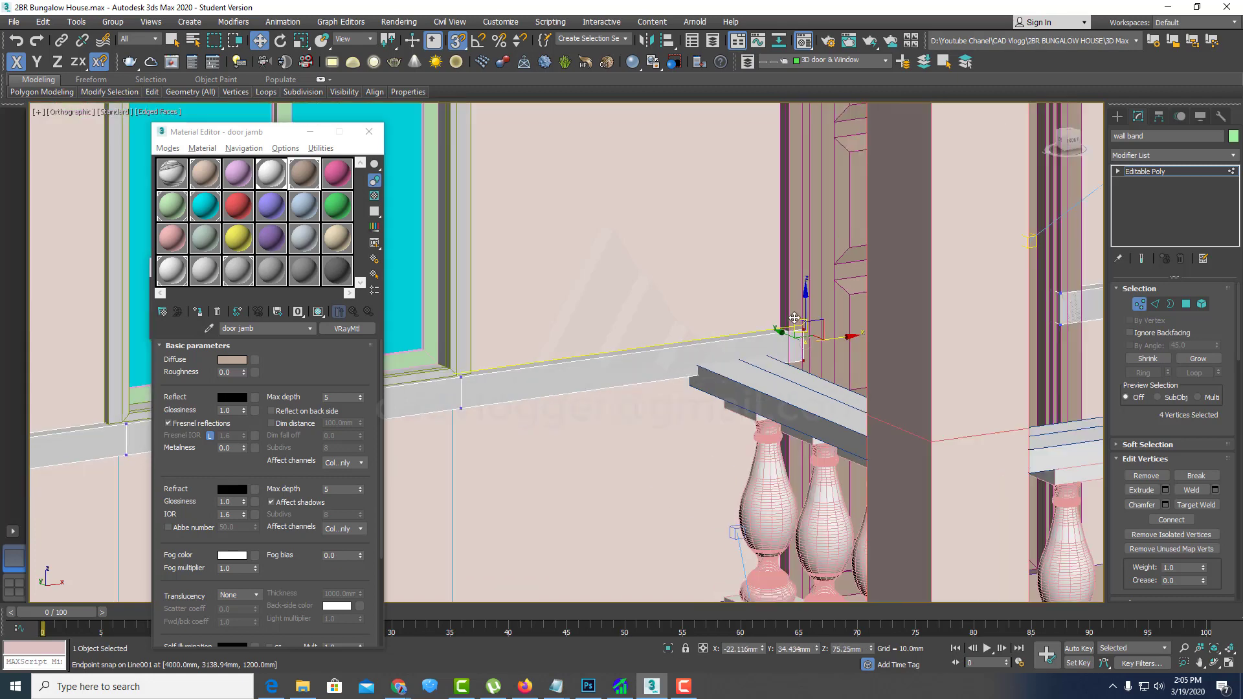
scroll(777, 326, "down", 2)
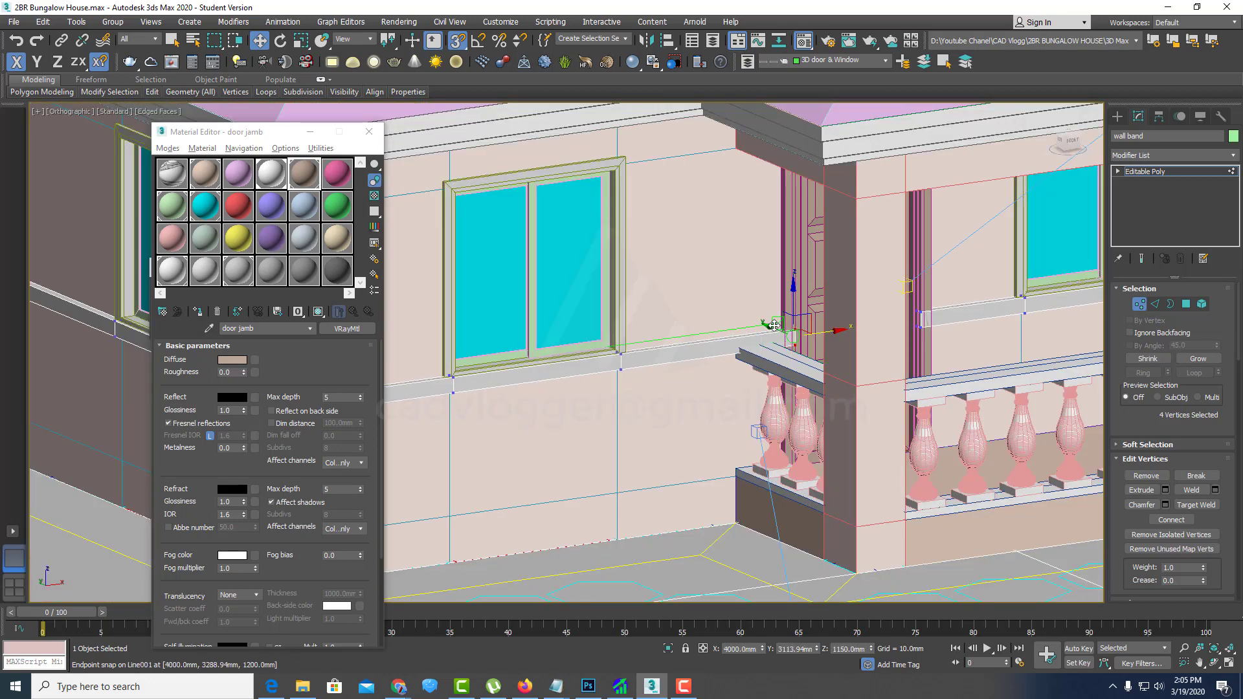
scroll(774, 326, "up", 2)
scroll(777, 349, "up", 2)
scroll(782, 373, "up", 2)
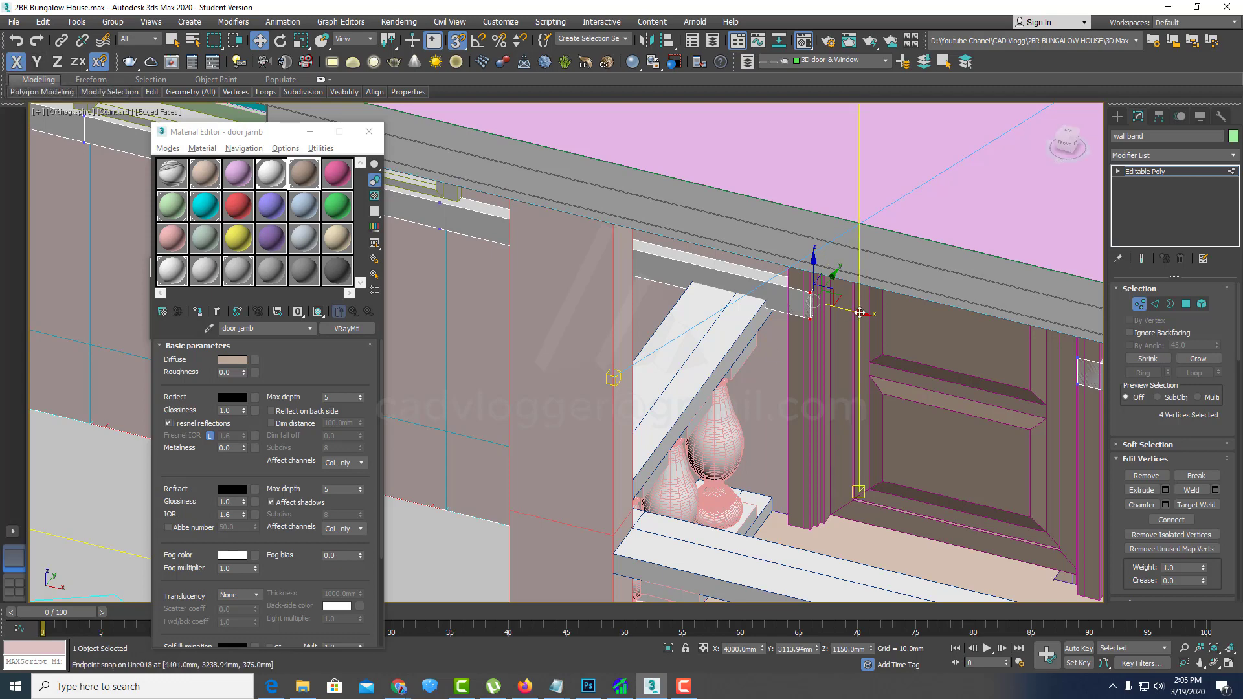
Step: Snap the band's end vertices back to the door jamb corner at X = 4975 mm
left_click_drag(857, 310, 788, 523)
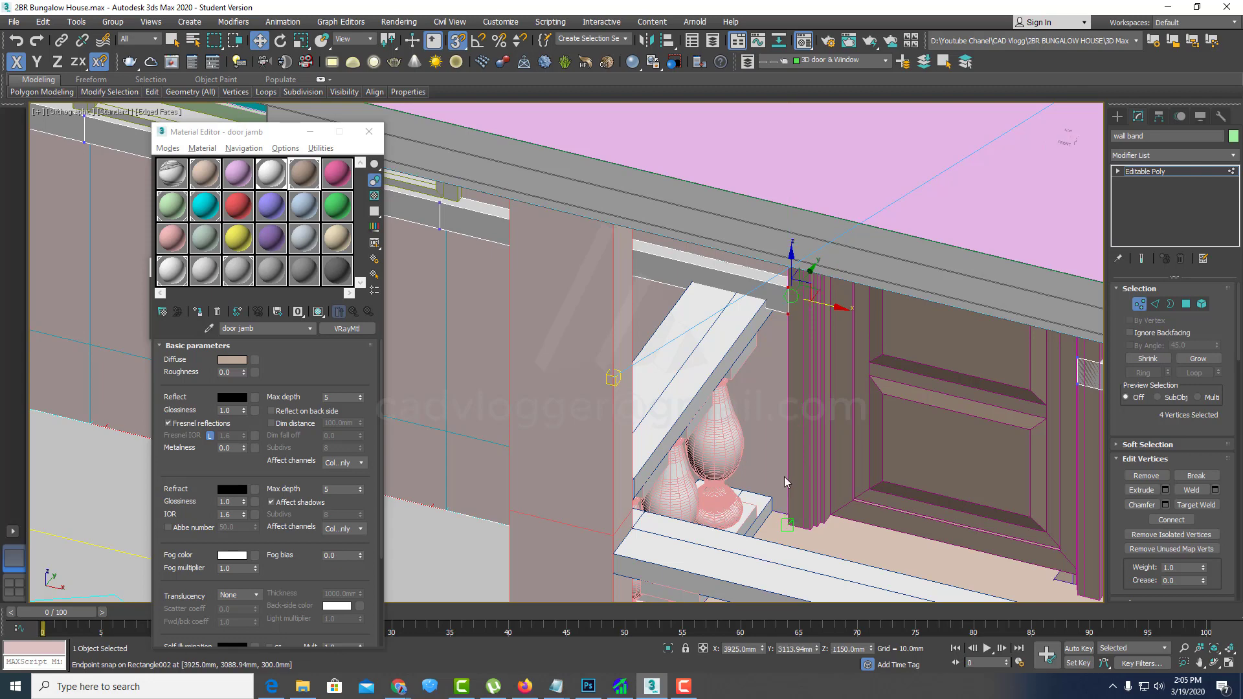
scroll(841, 414, "down", 3)
scroll(825, 407, "down", 2)
scroll(824, 407, "down", 1)
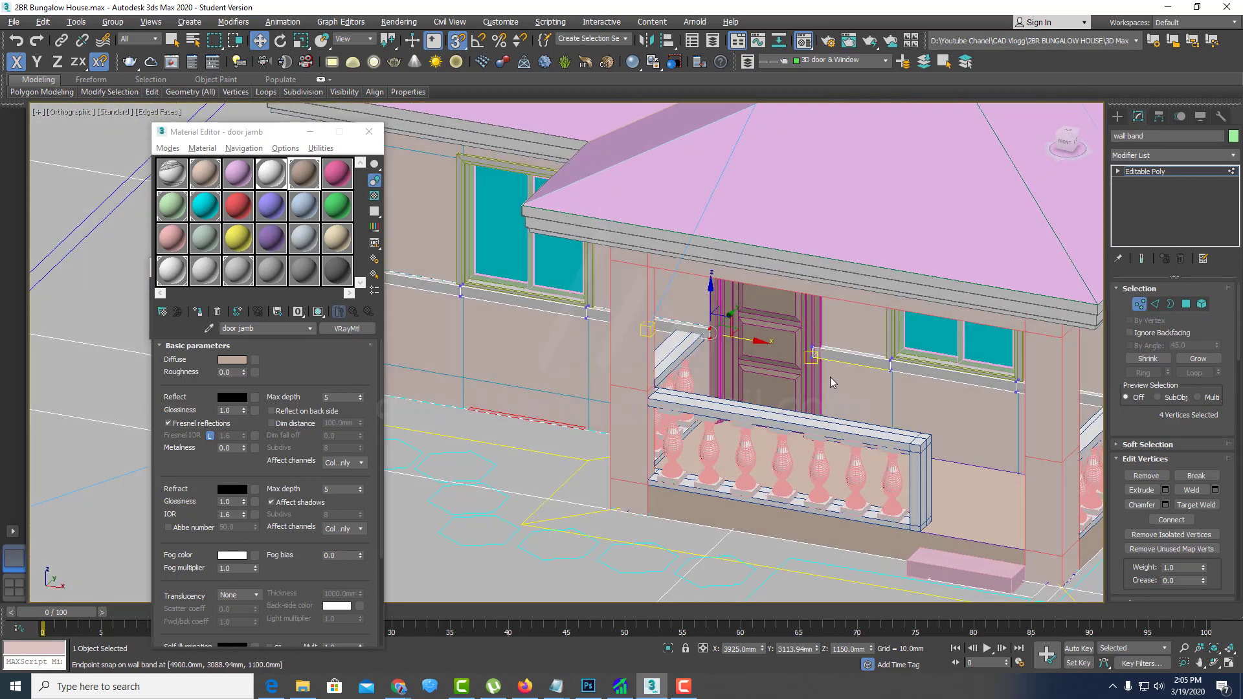
scroll(830, 377, "up", 3)
scroll(803, 396, "up", 2)
scroll(803, 396, "up", 1)
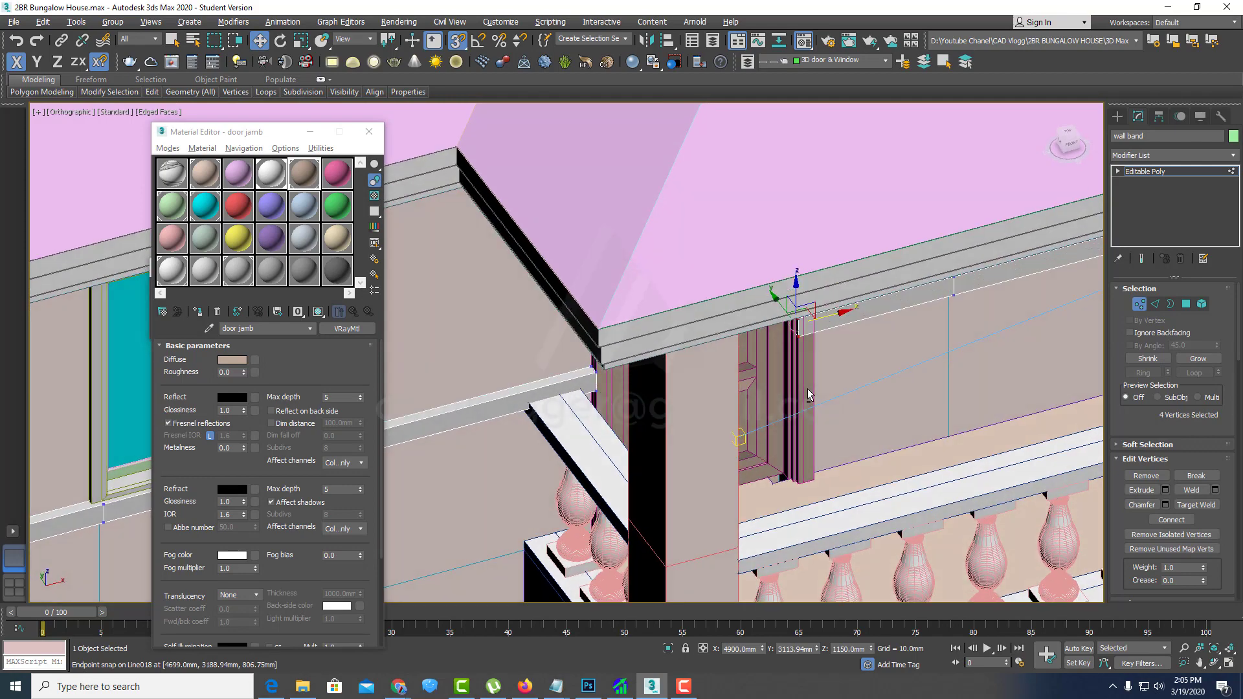
Step: Snap the wall-band vertices toward the porch edge, then pan across the porch
mouse_move(798, 324)
left_mouse_down()
mouse_move(827, 447)
mouse_move(816, 479)
mouse_move(696, 408)
left_mouse_up()
scroll(841, 388, "down", 3)
scroll(874, 350, "down", 2)
scroll(906, 349, "up", 2)
scroll(712, 395, "up", 2)
scroll(705, 408, "up", 2)
scroll(731, 410, "up", 2)
scroll(738, 409, "down", 1)
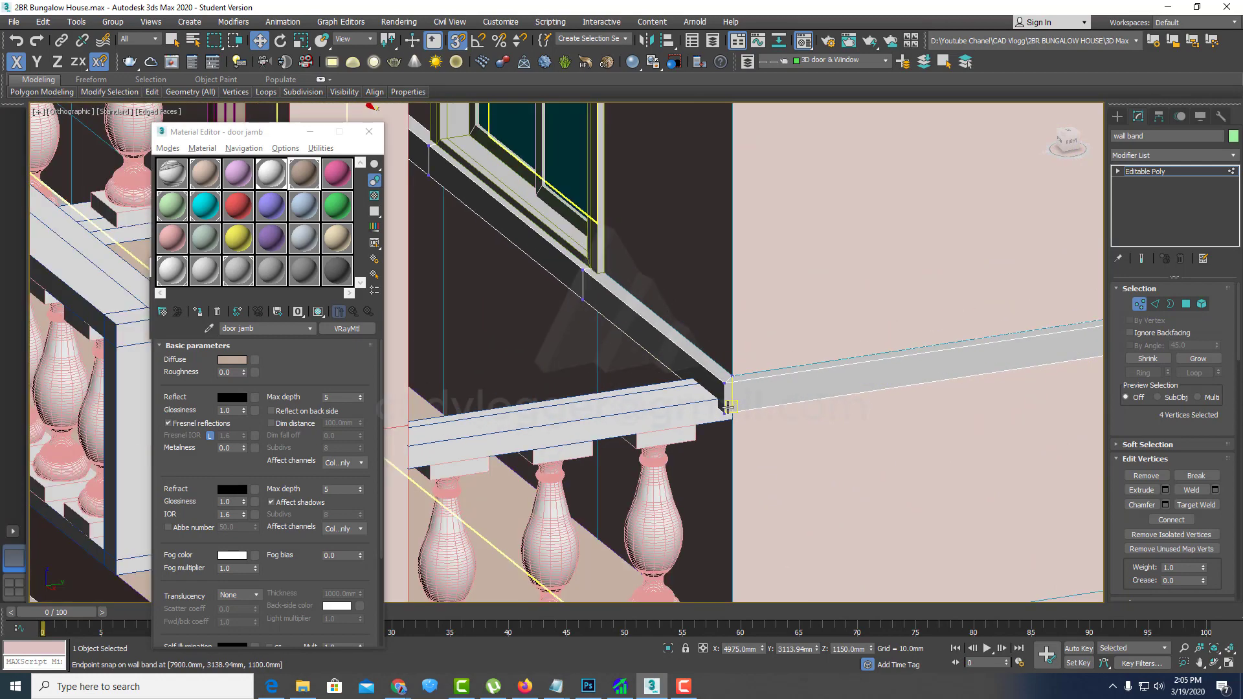
scroll(725, 405, "down", 1)
scroll(725, 405, "down", 2)
scroll(718, 415, "down", 1)
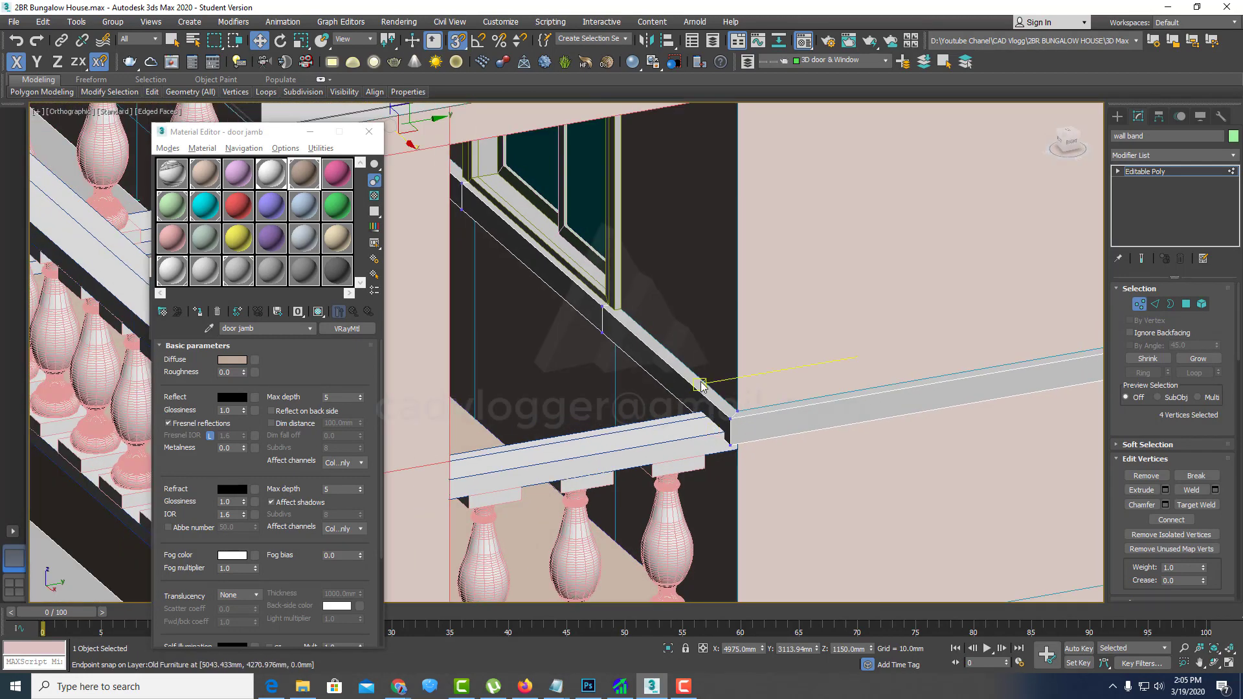
scroll(712, 401, "down", 2)
scroll(706, 388, "up", 2)
scroll(705, 391, "down", 3)
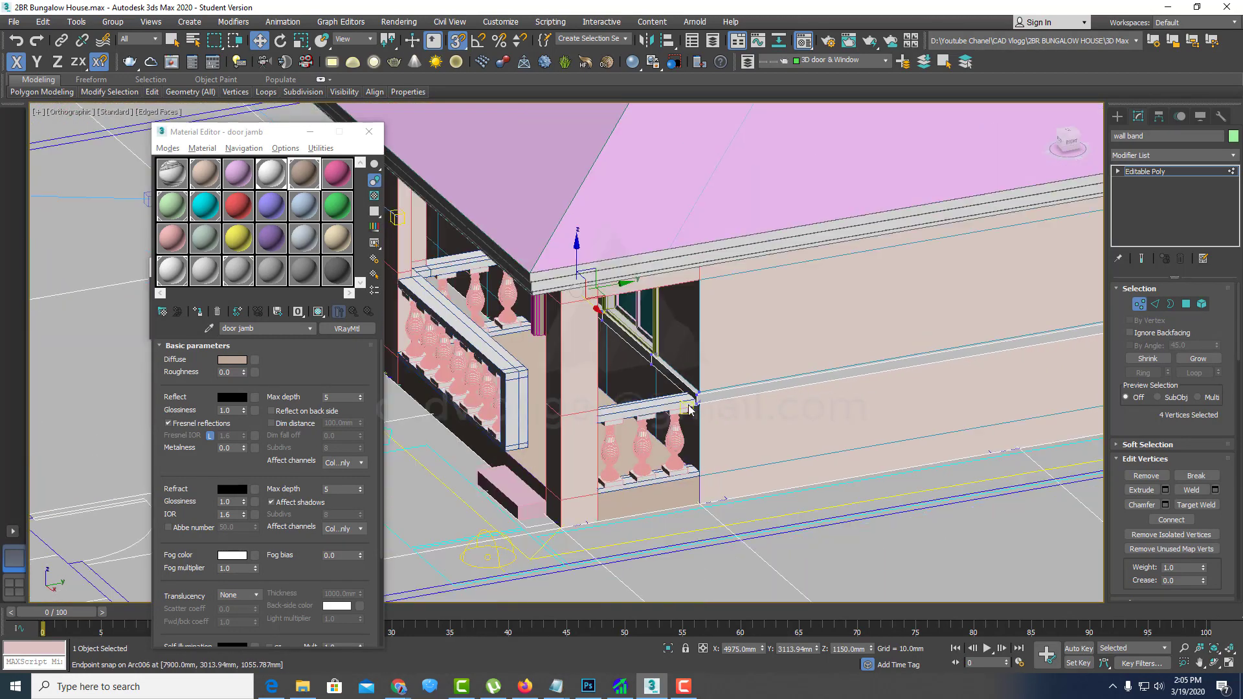
mouse_move(861, 382)
middle_mouse_down()
mouse_move(895, 403)
mouse_move(712, 408)
middle_mouse_up()
Step: Snap the wall-band end vertices beside the side door onto the door jamb
scroll(853, 381, "down", 3)
scroll(853, 380, "up", 2)
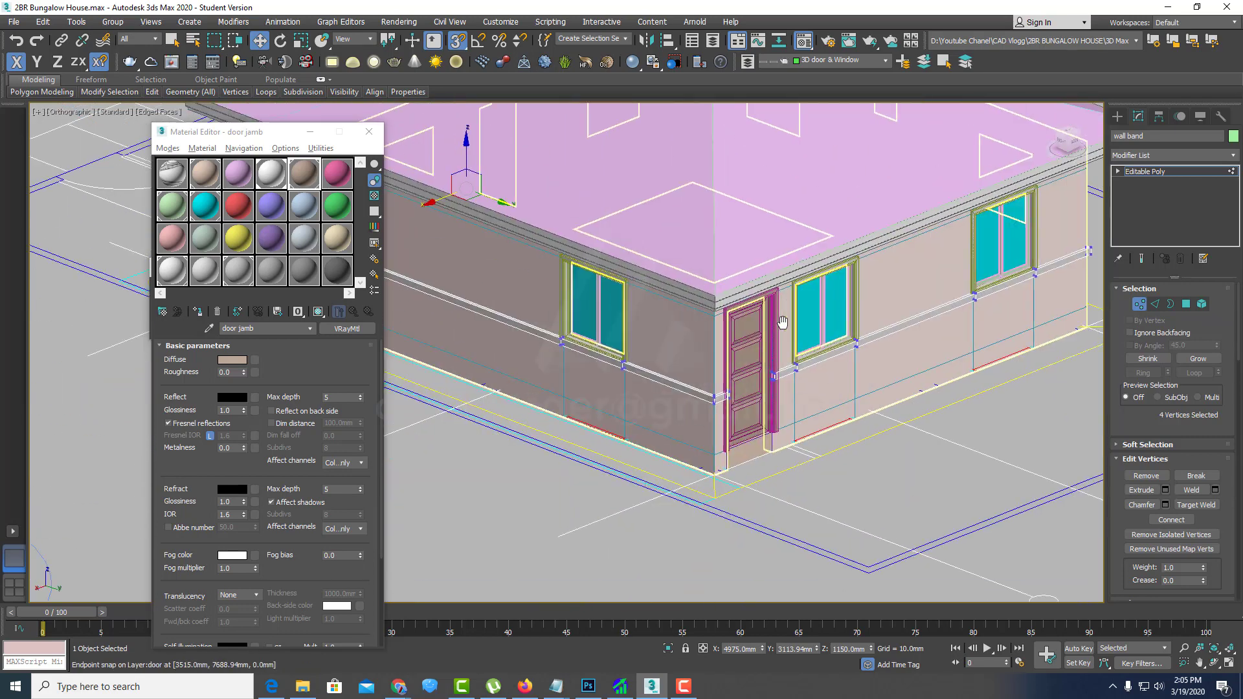
scroll(775, 402, "up", 4)
scroll(775, 402, "up", 2)
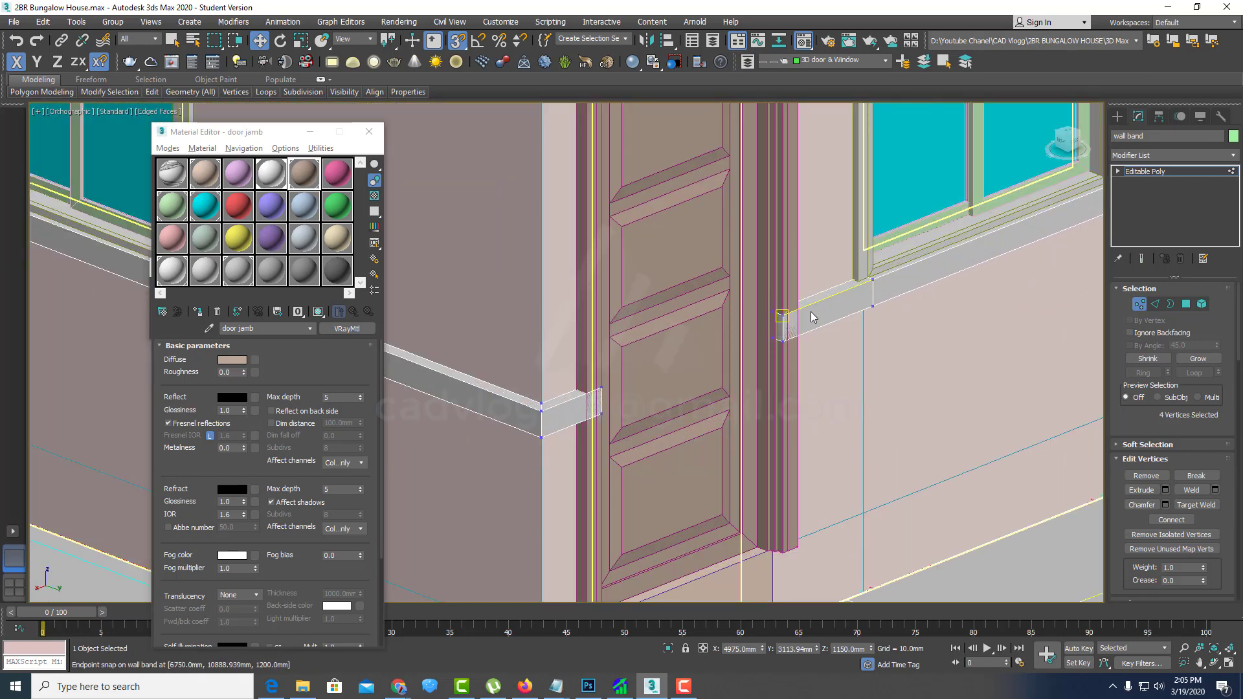
left_click_drag(841, 402, 799, 380)
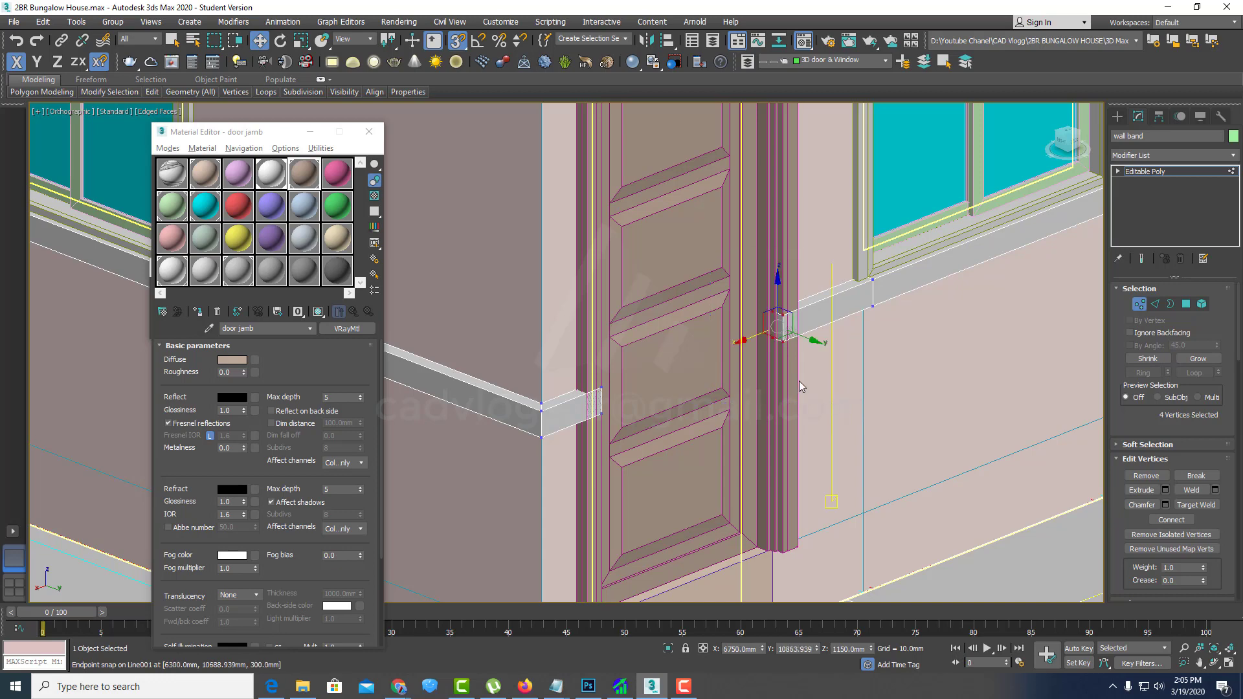
middle_click_drag(772, 345, 761, 256)
left_click_drag(765, 246, 789, 459)
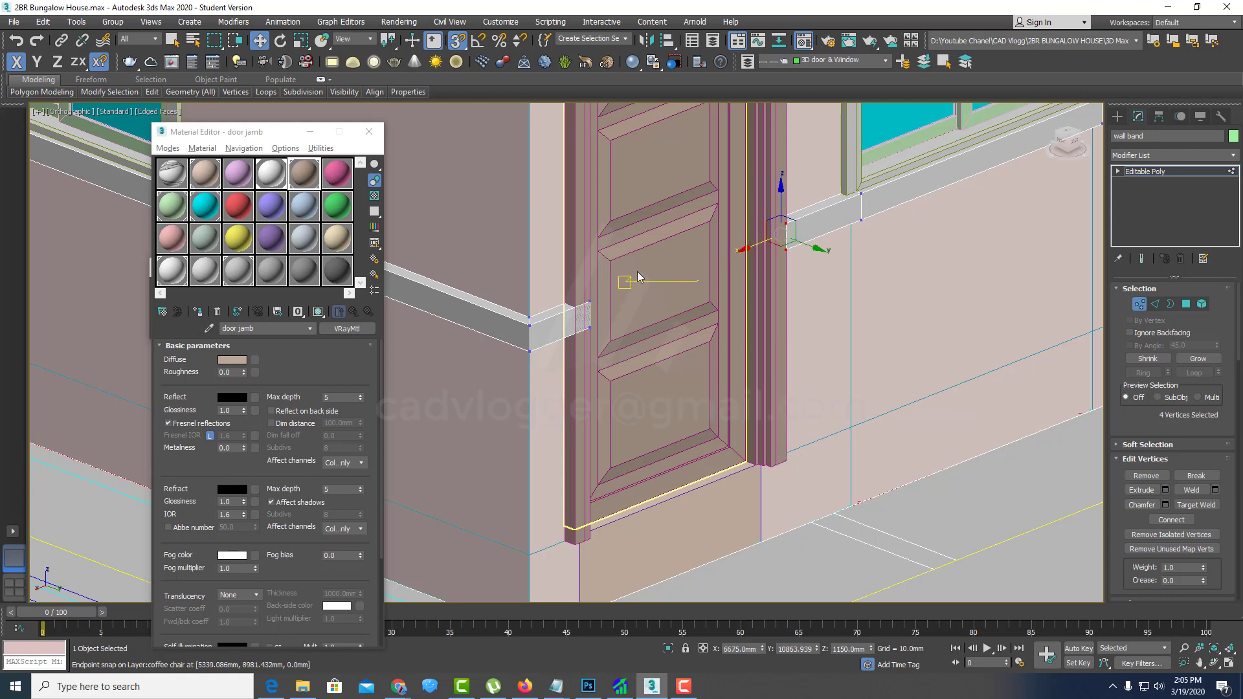
left_click_drag(559, 389, 559, 388)
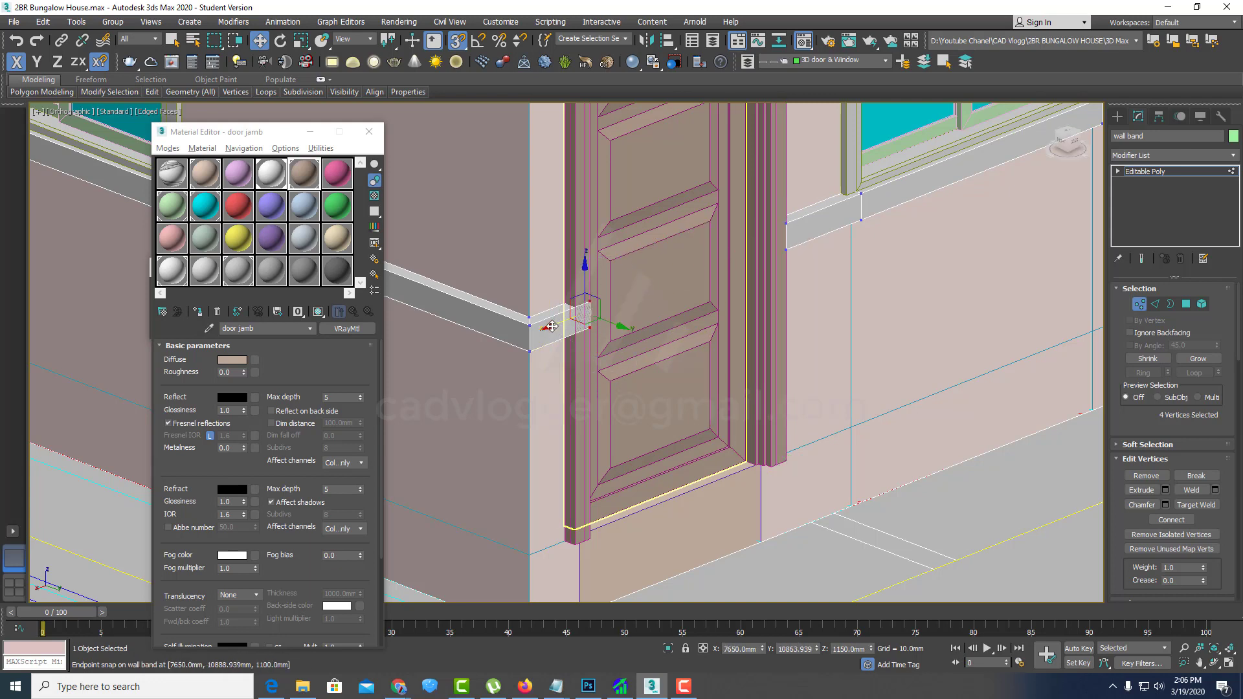
mouse_move(569, 314)
left_mouse_down()
mouse_move(550, 534)
mouse_move(588, 364)
left_mouse_up()
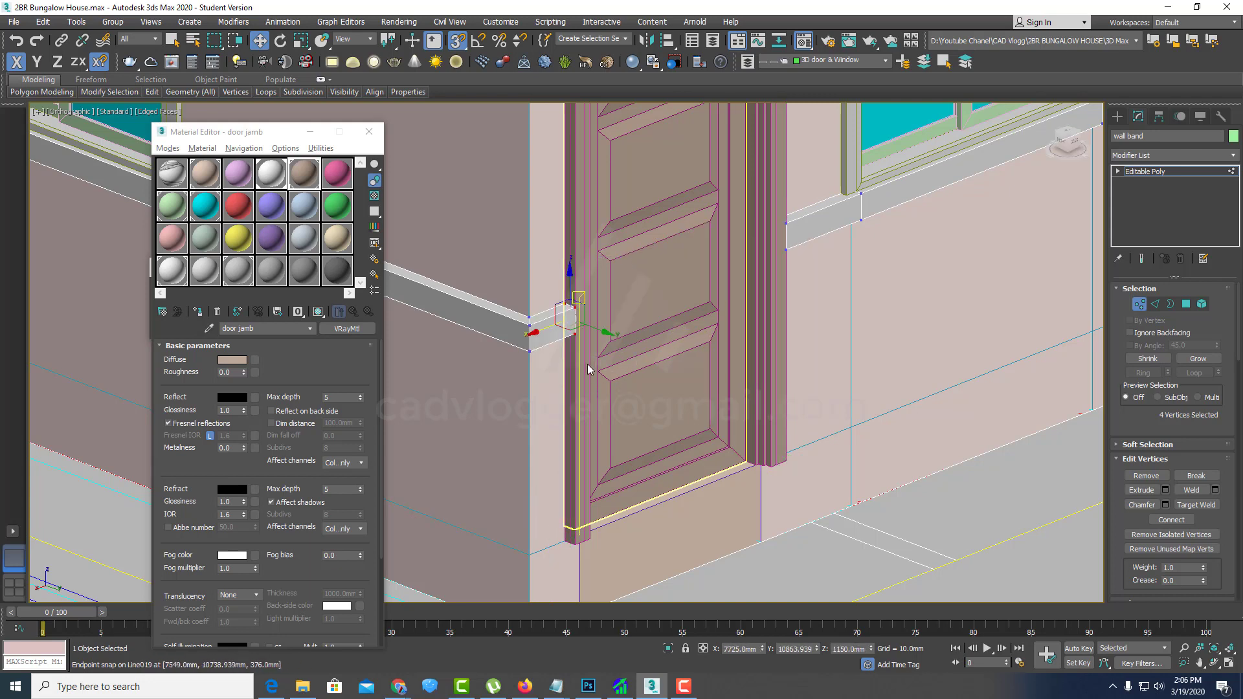
Step: Leave Vertex mode and select the porch railing object Object001
scroll(589, 364, "down", 3)
middle_click_drag(695, 363, 654, 356, "alt")
scroll(654, 356, "down", 5)
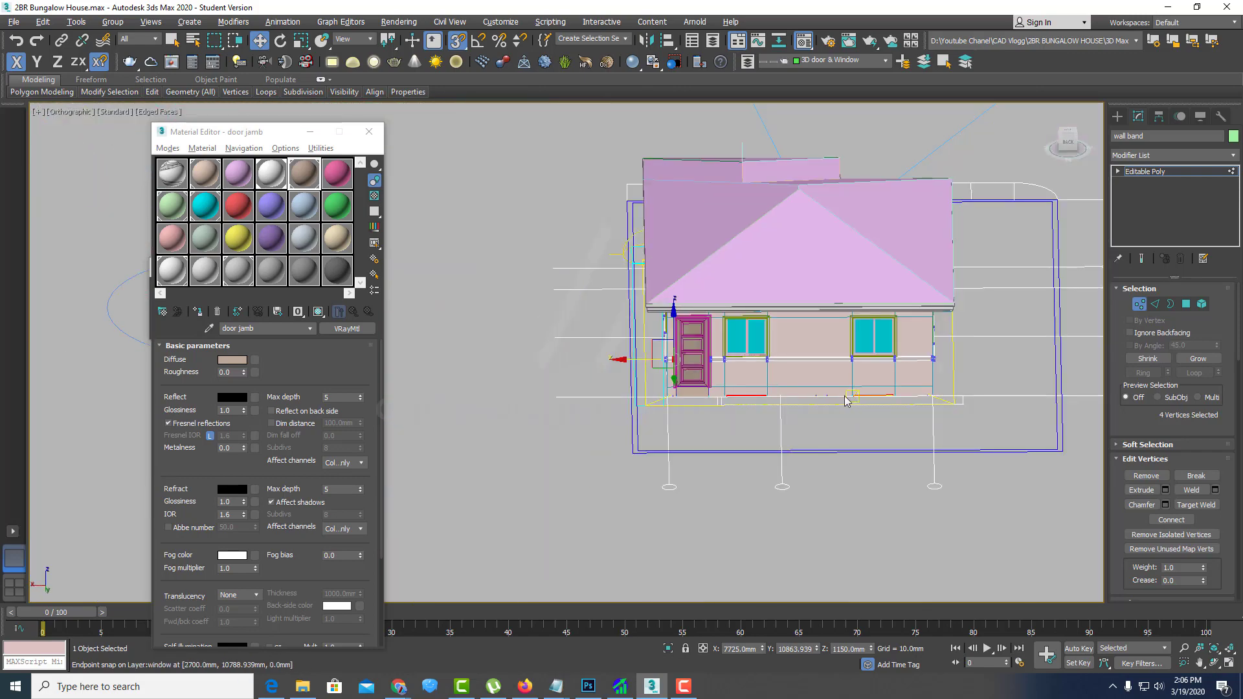
mouse_move(844, 395)
middle_mouse_down("alt")
mouse_move(656, 394)
mouse_move(694, 375)
mouse_move(752, 393)
middle_mouse_up("alt")
scroll(752, 393, "up", 4)
scroll(777, 382, "up", 4)
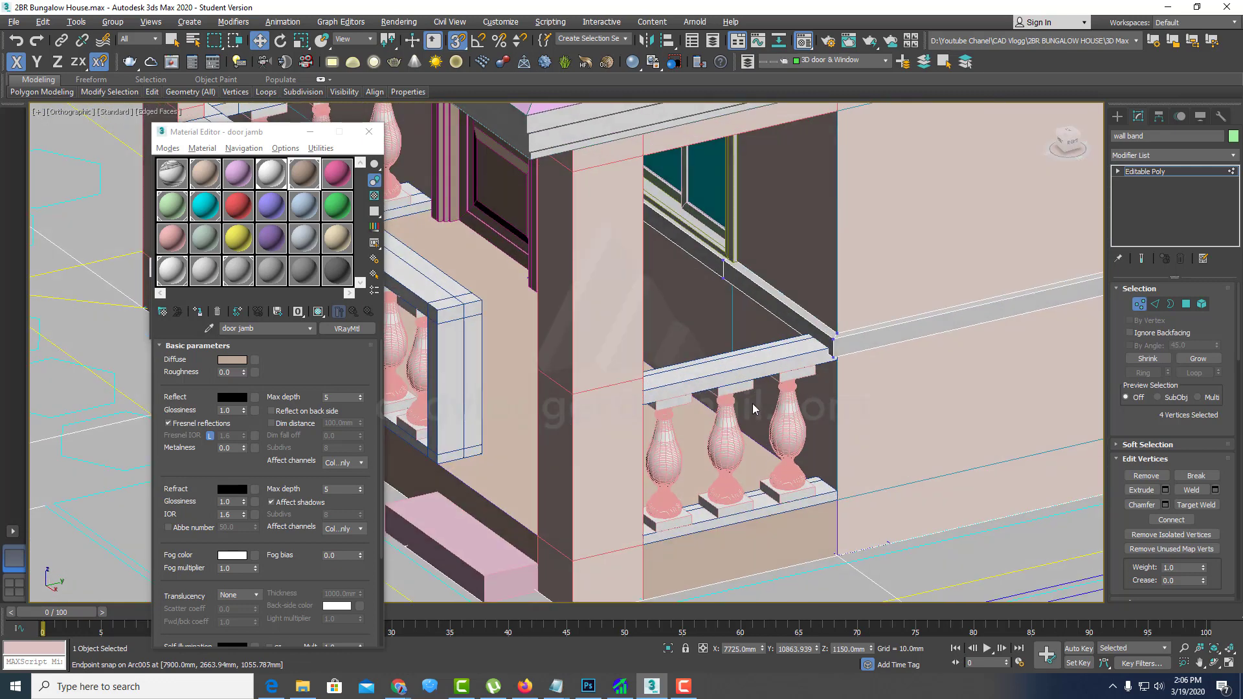
scroll(795, 365, "up", 3)
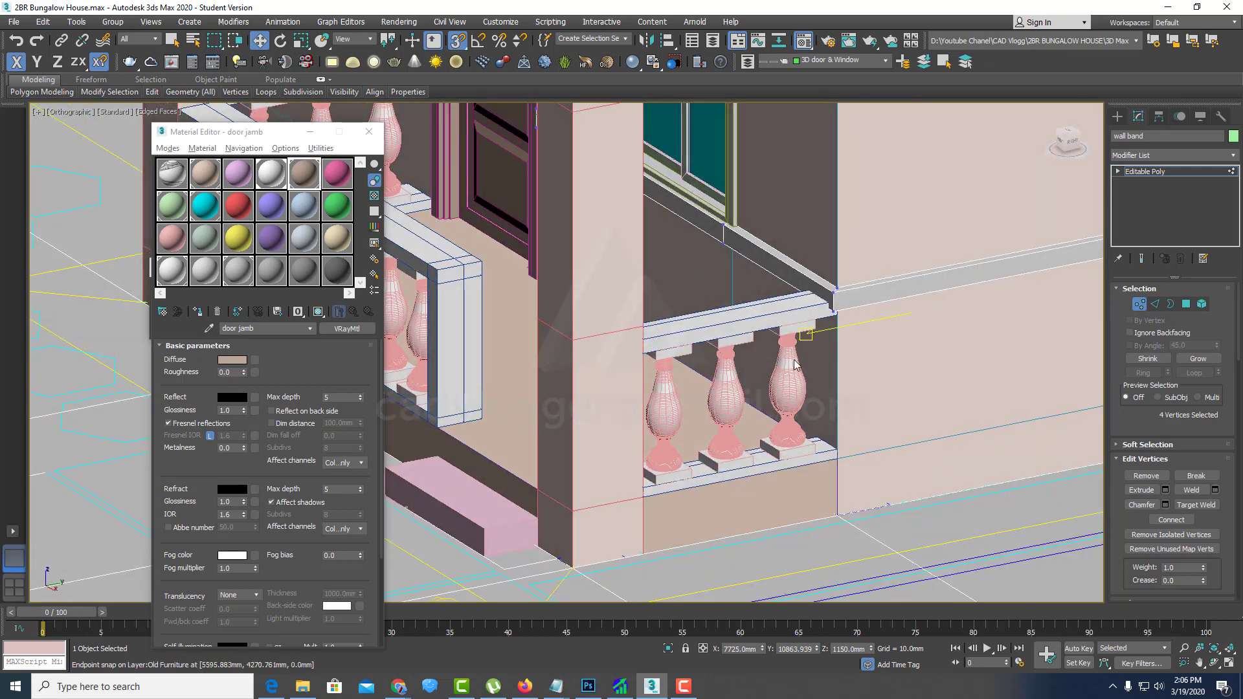
left_click(1138, 304)
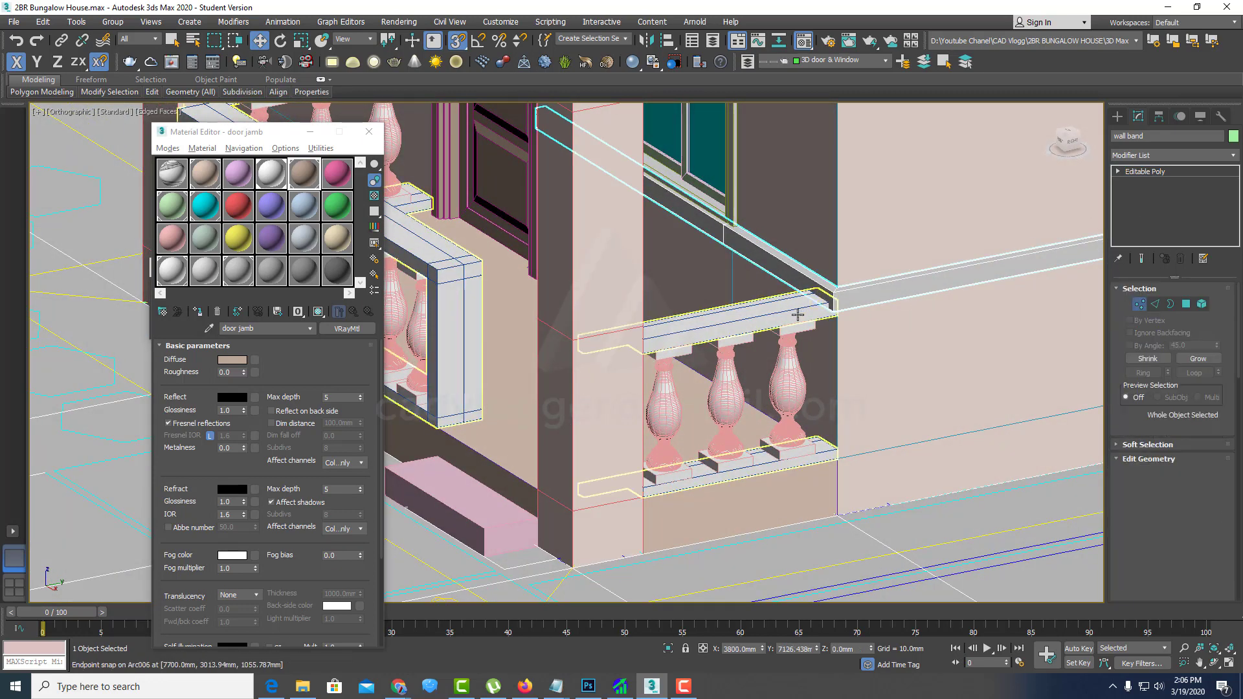
left_click(765, 321)
scroll(765, 322, "down", 1)
scroll(757, 330, "down", 1)
scroll(748, 339, "down", 1)
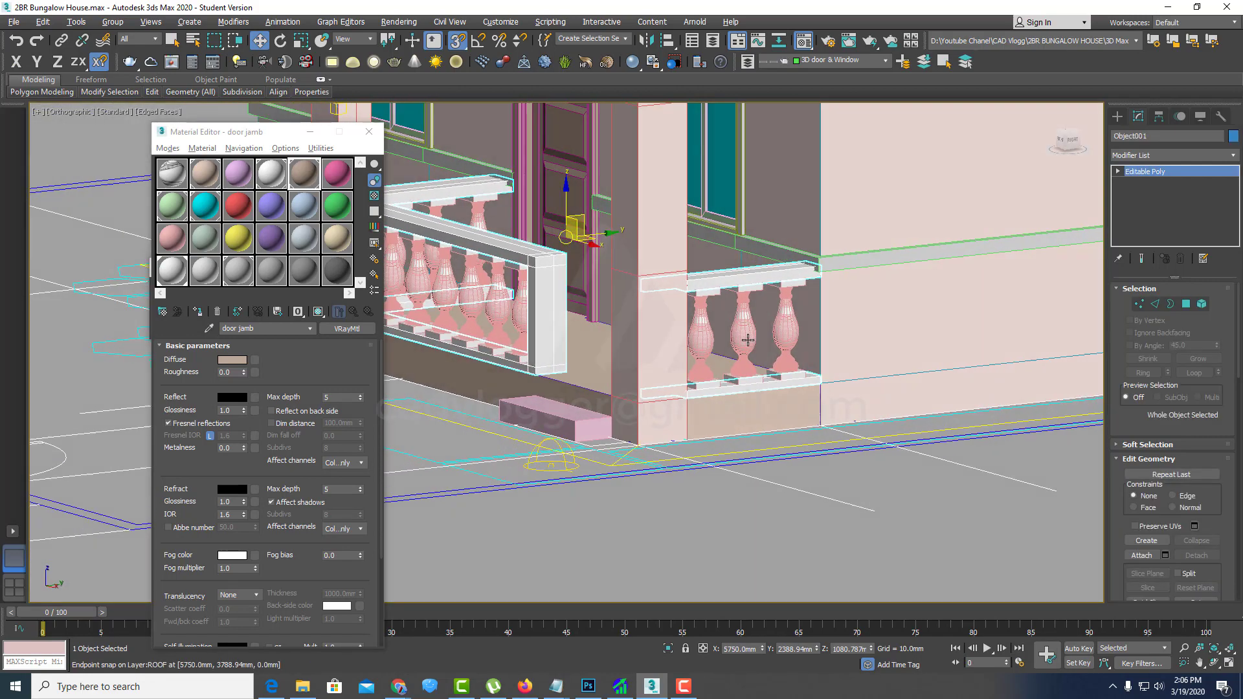
scroll(748, 339, "down", 1)
scroll(777, 326, "down", 1)
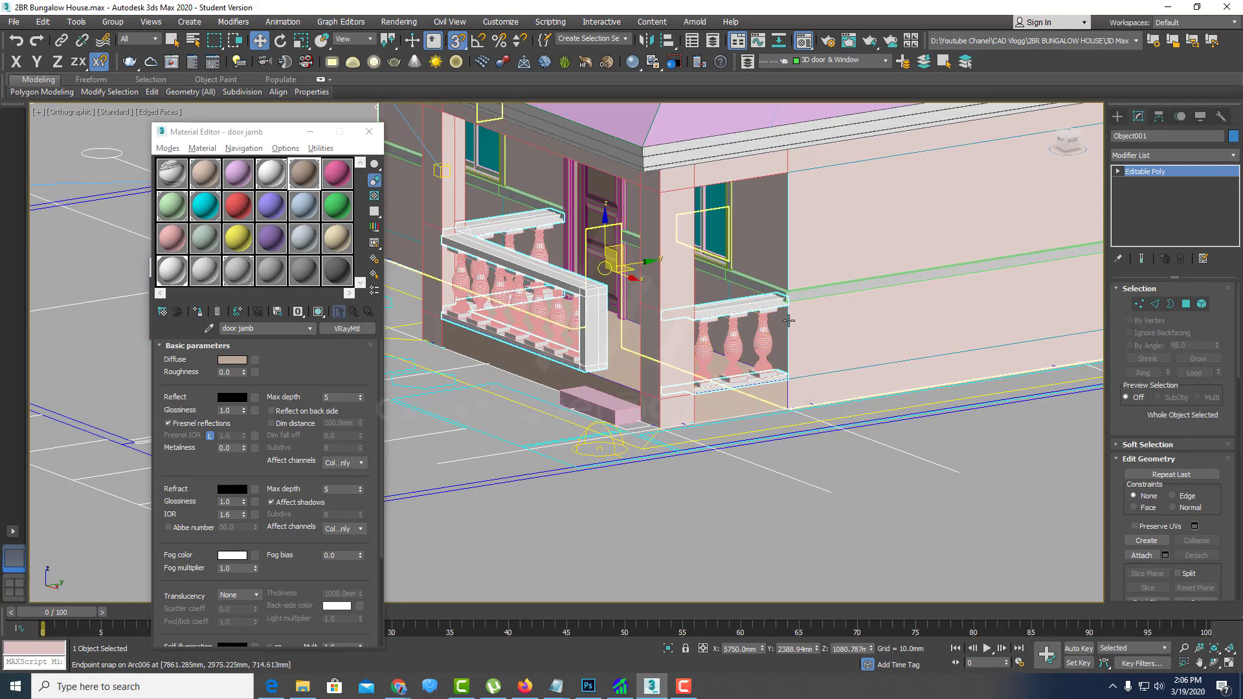
scroll(788, 321, "up", 2)
scroll(789, 323, "up", 2)
scroll(706, 364, "down", 3)
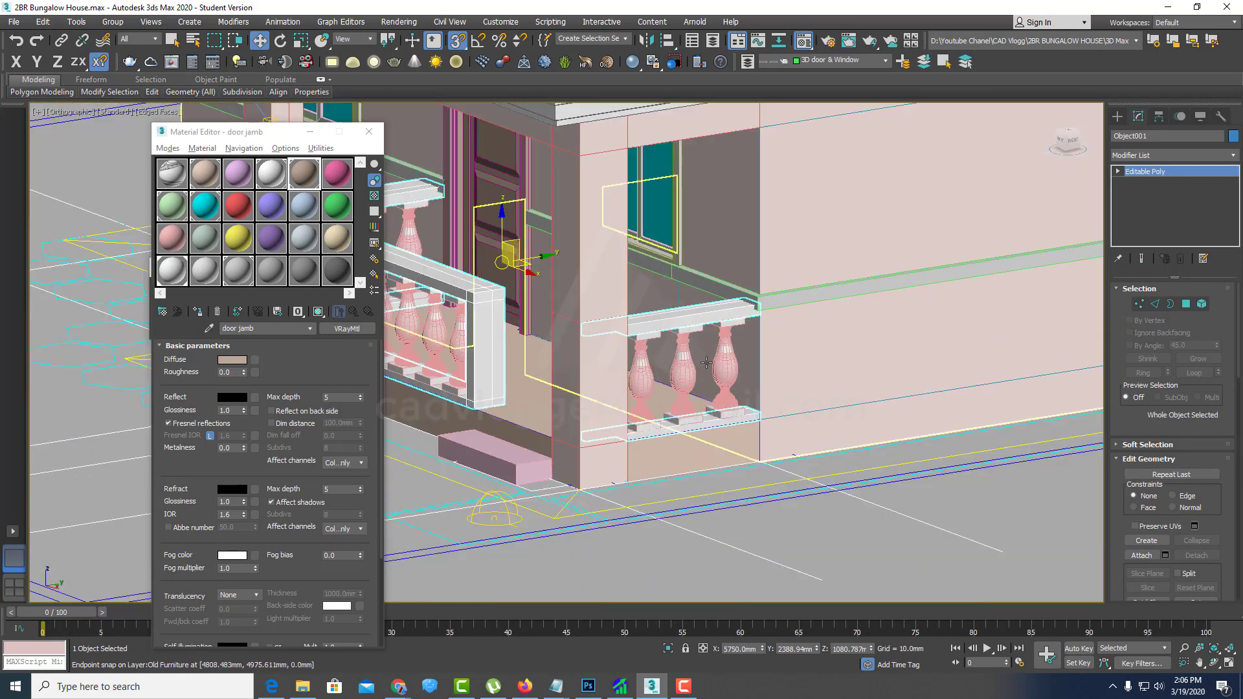
scroll(706, 363, "up", 2)
scroll(699, 359, "up", 1)
scroll(689, 355, "down", 2)
scroll(684, 351, "down", 1)
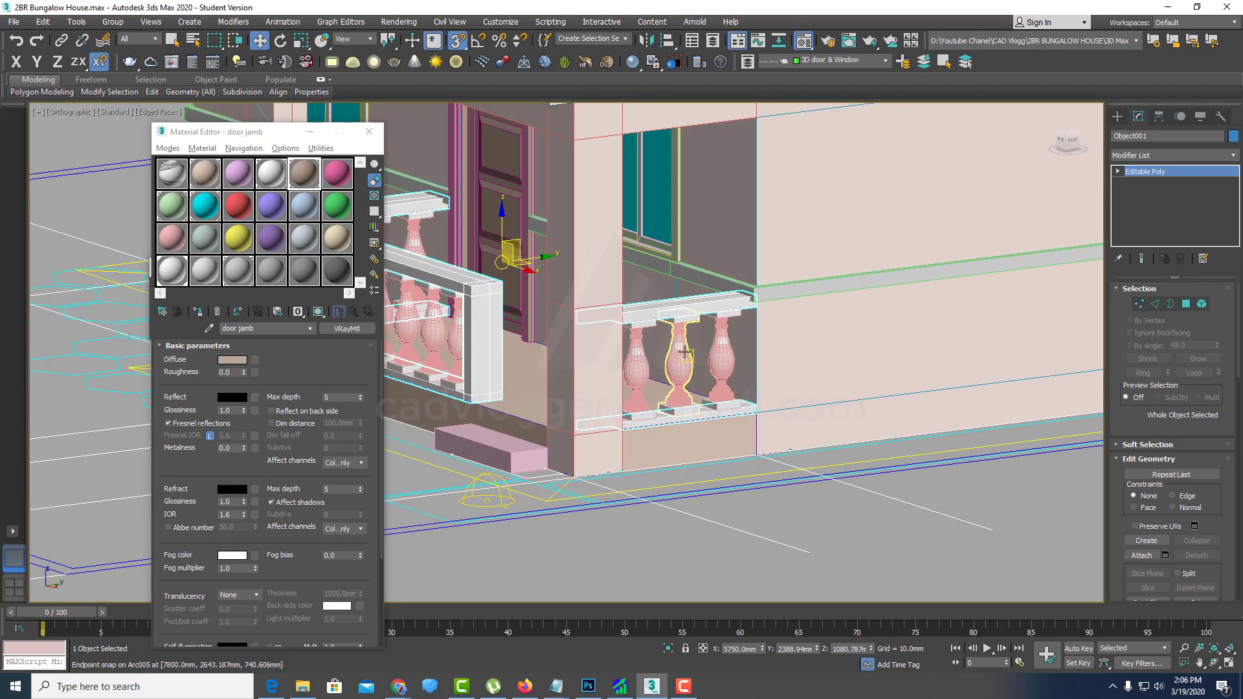
Step: Select the balusters under the short porch railing and along the front balustrade
left_click(682, 352, "ctrl")
left_click(720, 360, "ctrl")
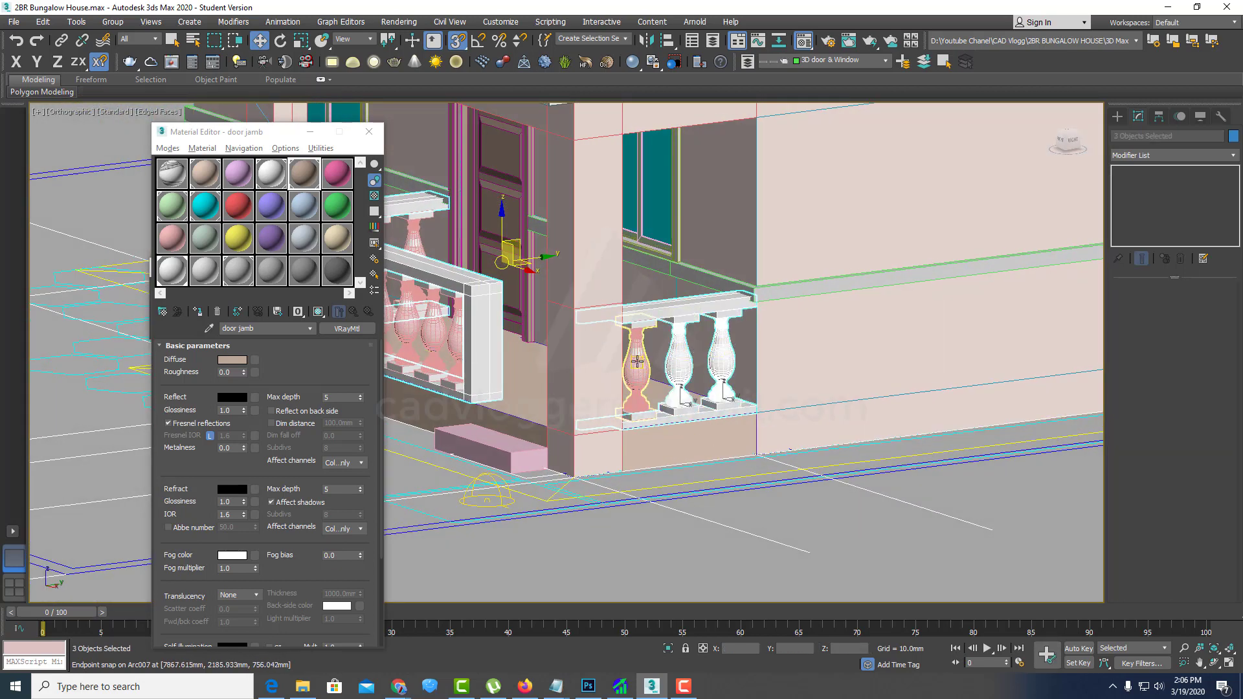
left_click(637, 361, "ctrl")
left_click(464, 339, "ctrl")
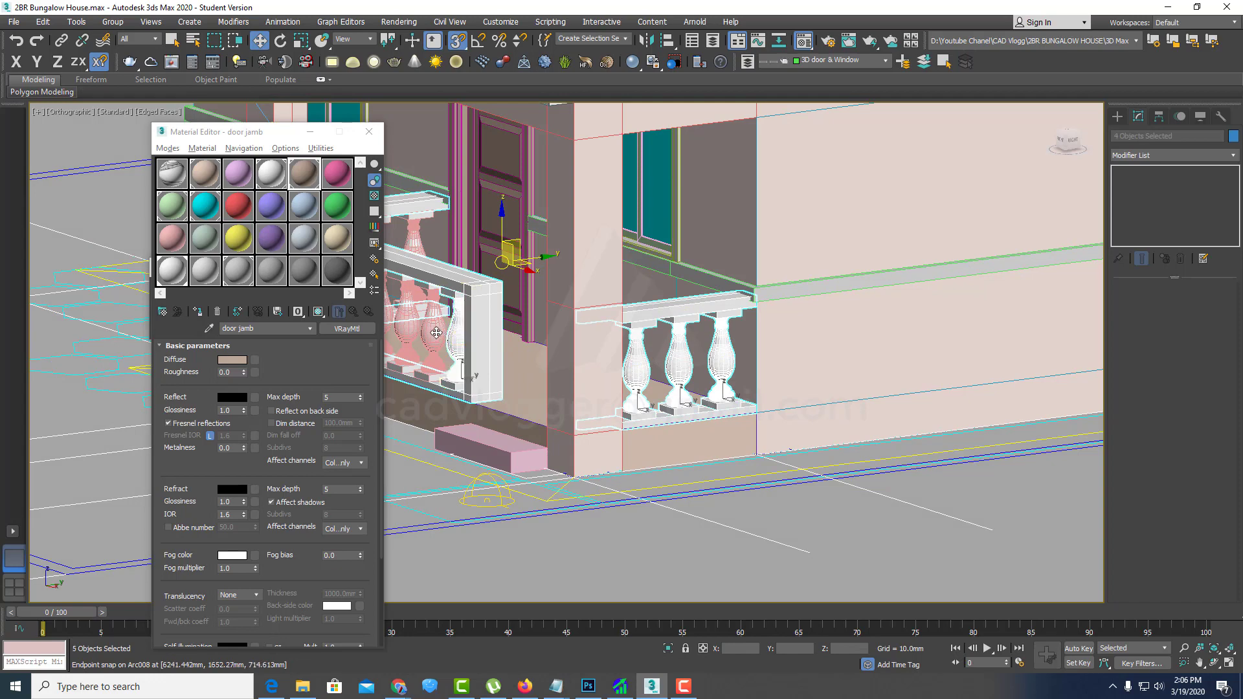
left_click(414, 335, "ctrl")
middle_click_drag(414, 336, 576, 362)
scroll(576, 362, "up", 2)
left_click(569, 327, "ctrl")
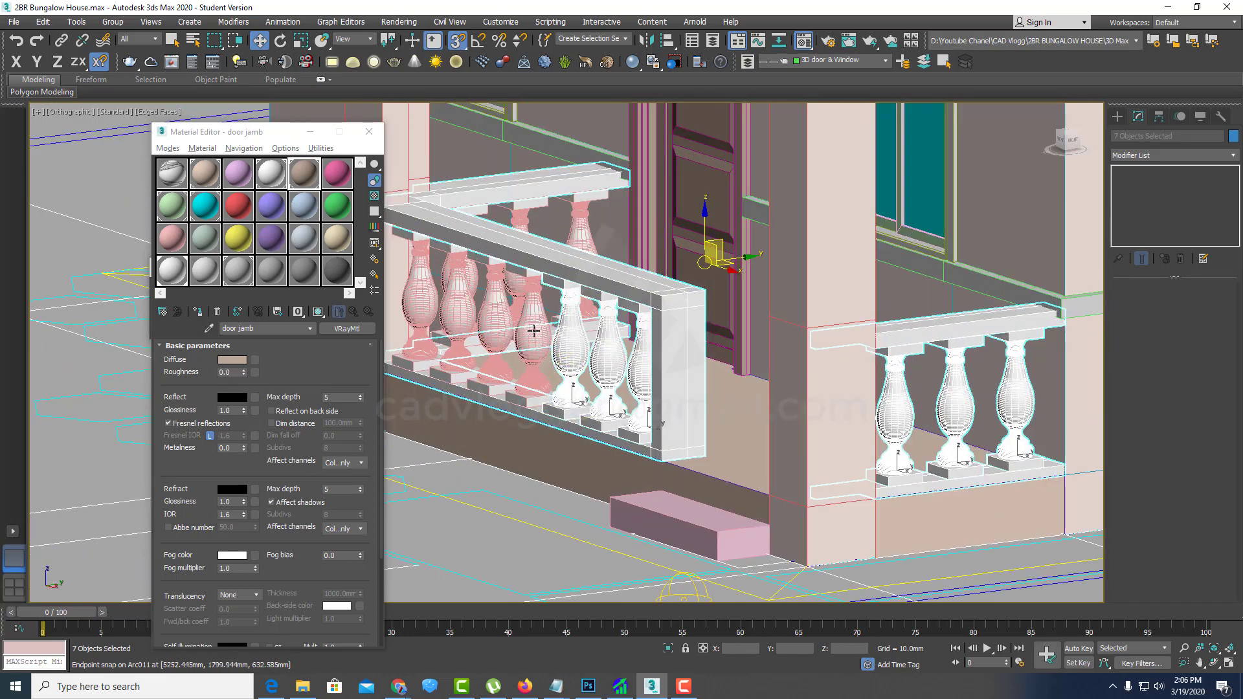
left_click(533, 321, "ctrl")
left_click(494, 306, "ctrl")
left_click(457, 299, "ctrl")
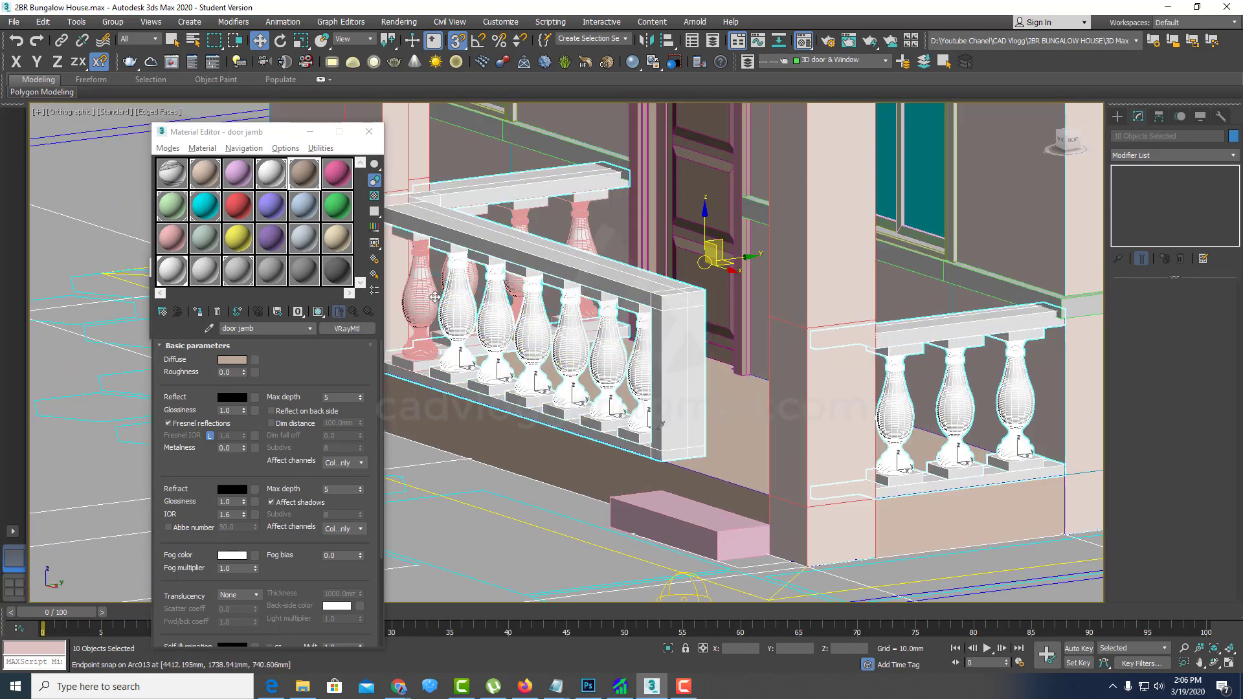
Step: Add the remaining pink balusters, isolate the selection, then exit isolation
middle_click_drag(457, 302, 647, 358, "alt")
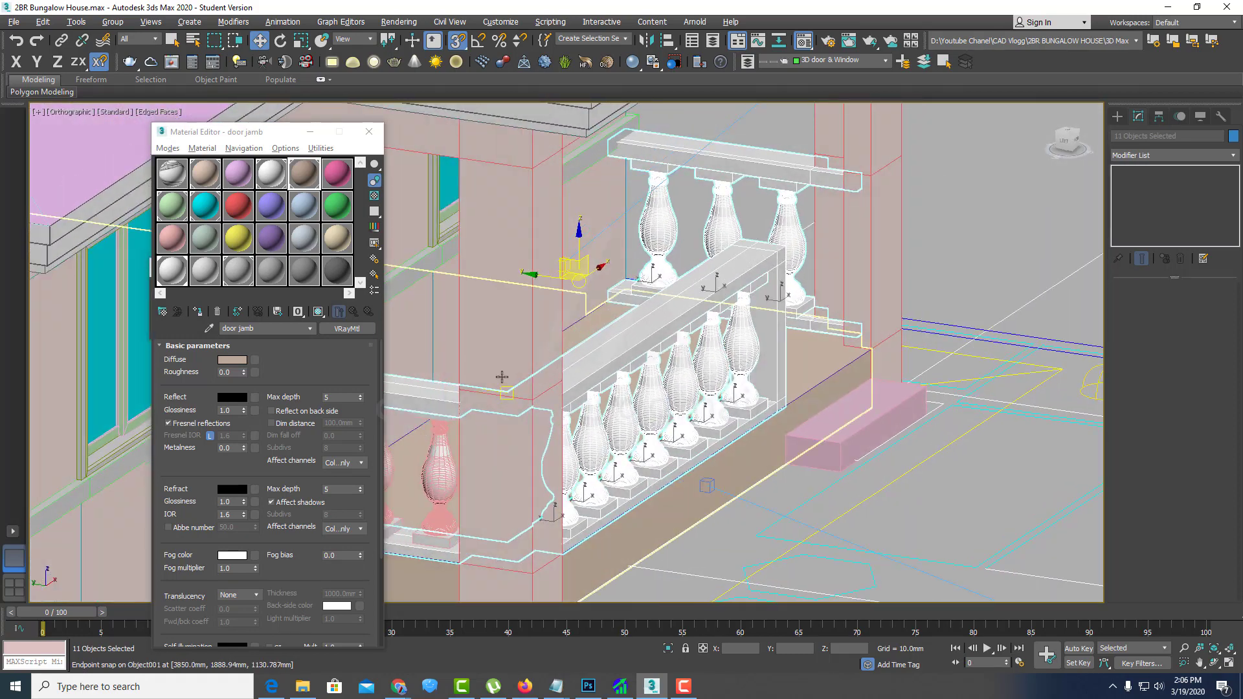
left_click(647, 358, "ctrl")
left_click(583, 350, "ctrl")
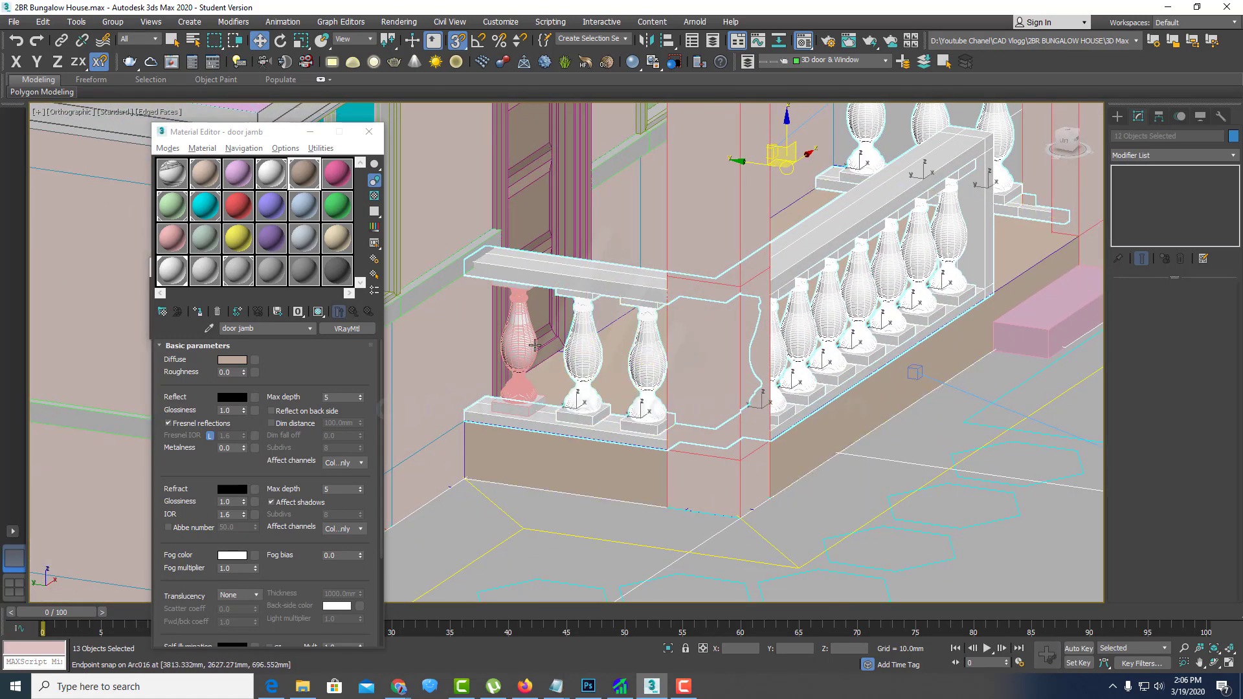
left_click(518, 343, "ctrl")
right_click(612, 336)
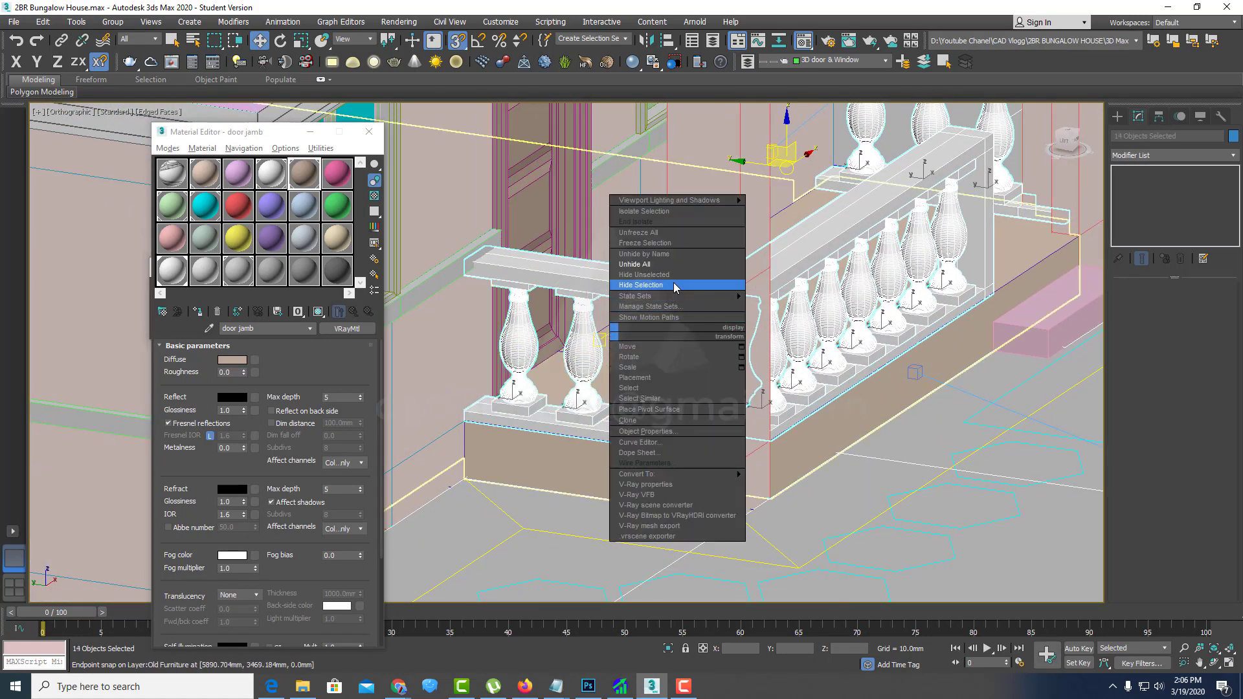
left_click(647, 283)
key("alt+q")
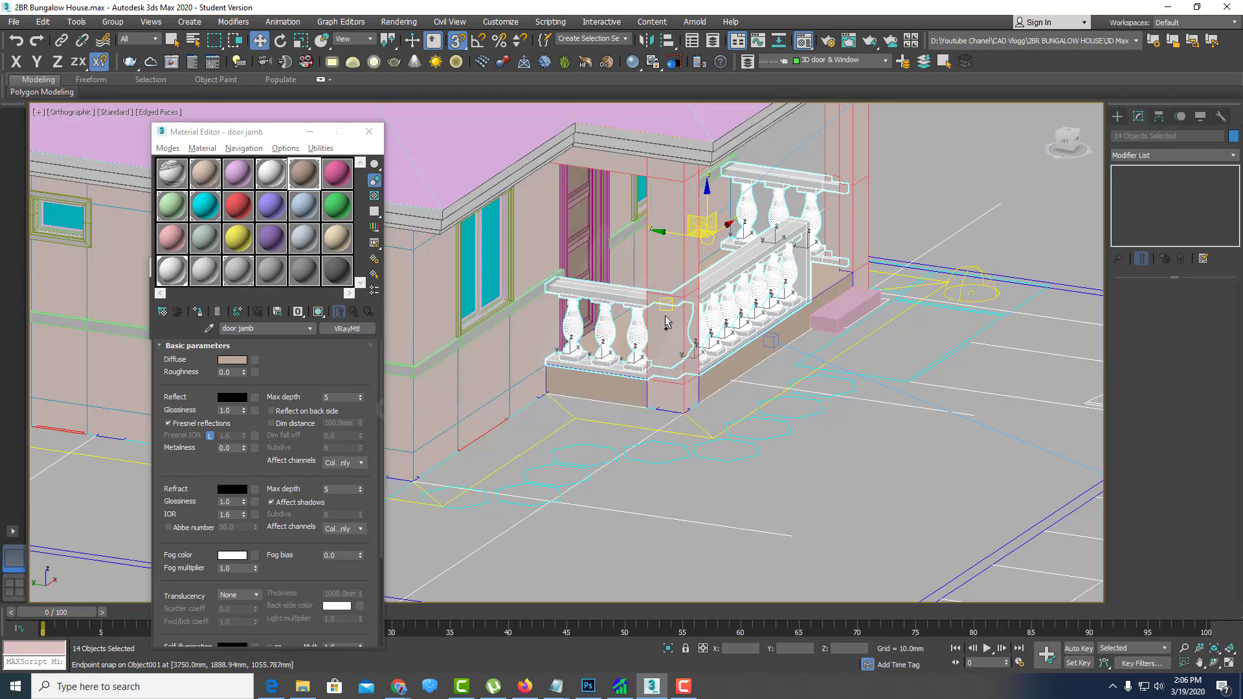
mouse_move(665, 321)
middle_mouse_down("alt")
mouse_move(600, 322)
mouse_move(388, 213)
middle_mouse_up("alt")
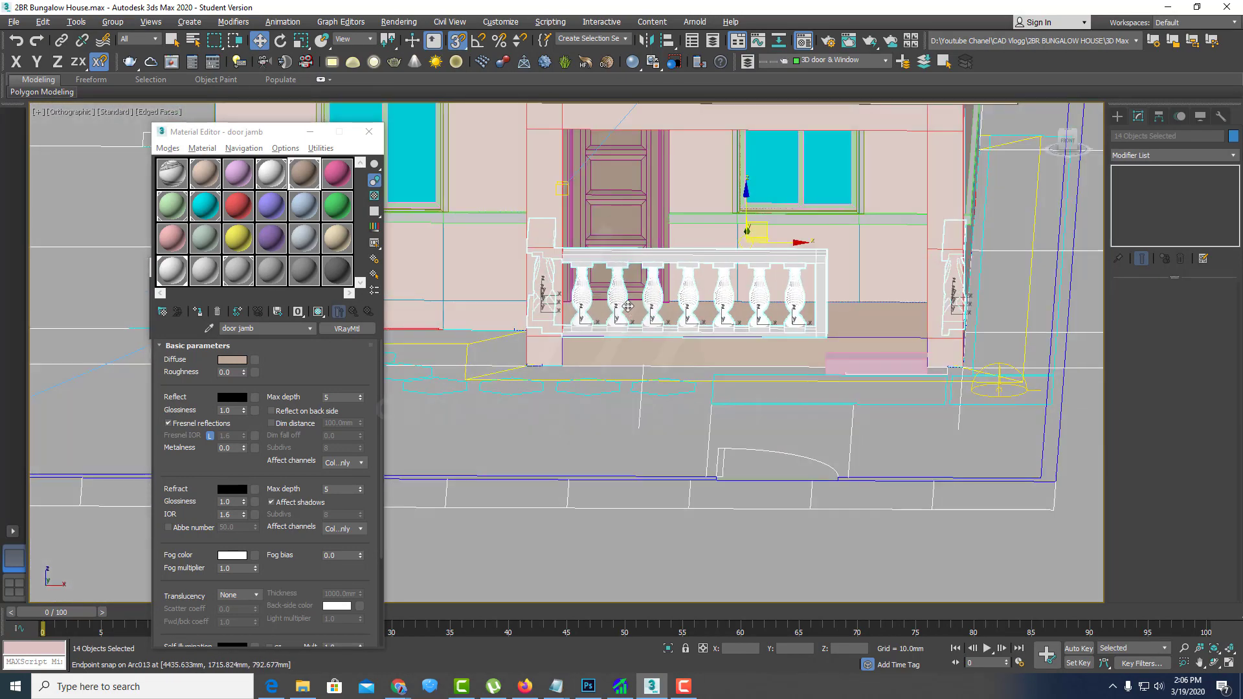
Step: Group the 14 selected balustrade pieces as Group001
left_click(111, 23)
left_click(126, 43)
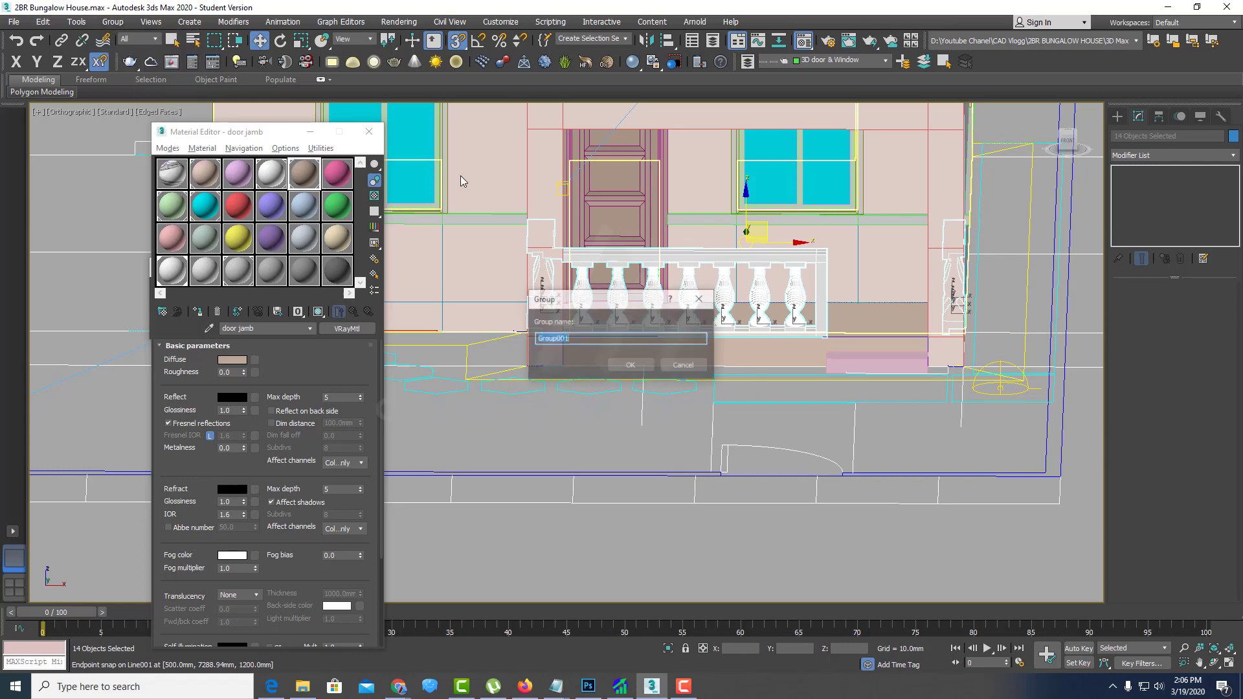
left_click(628, 360)
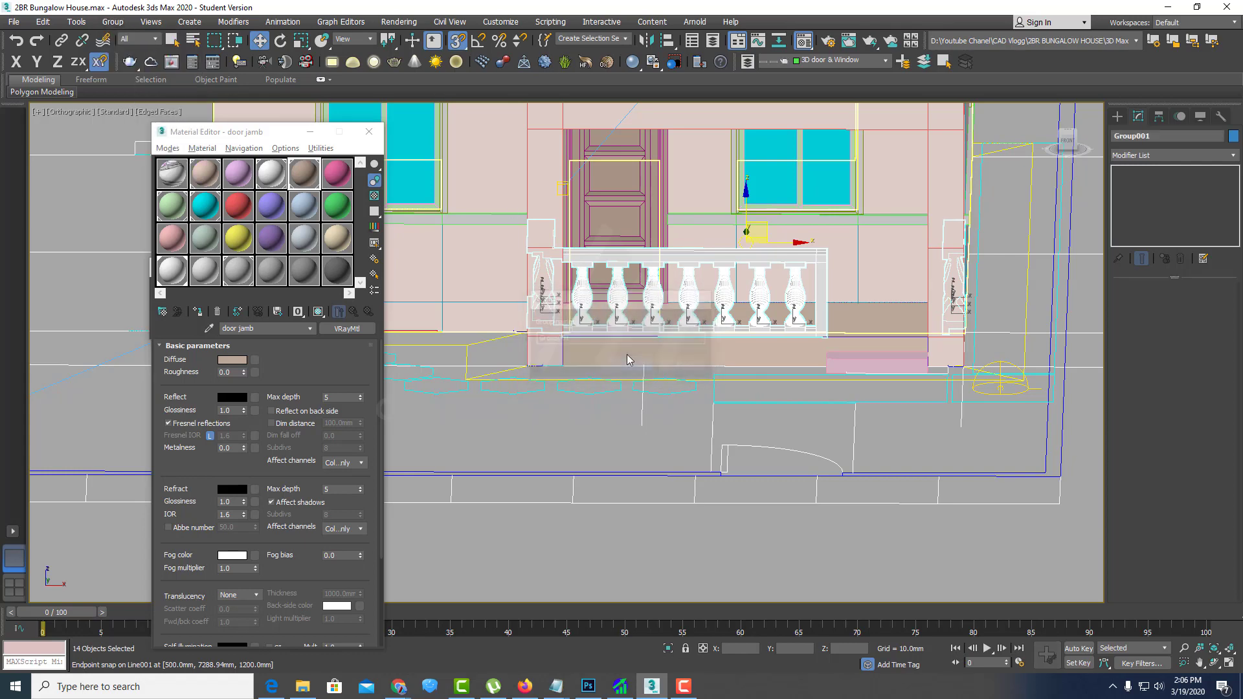
left_click(1166, 156)
Step: Add an FFD 2x2x2 modifier to Group001 and select its top row of control points
key("f")
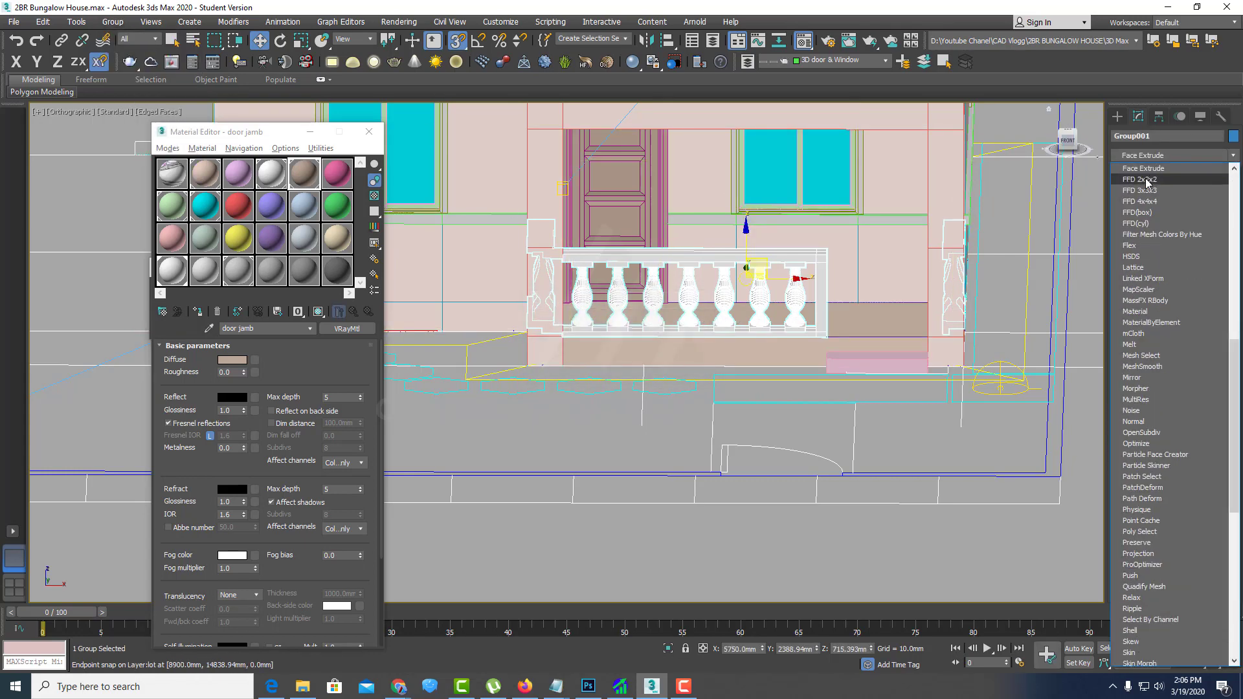
left_click(1145, 180)
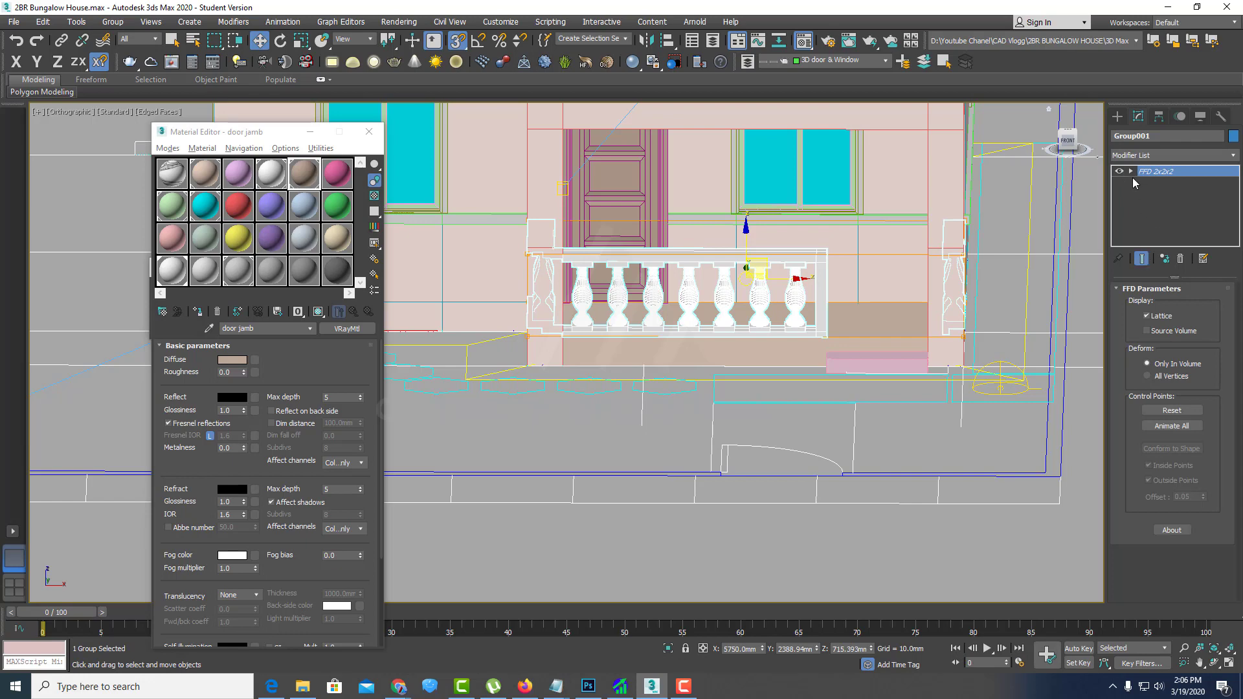
left_click(1130, 172)
middle_click_drag(892, 290, 892, 262, "alt")
key("1")
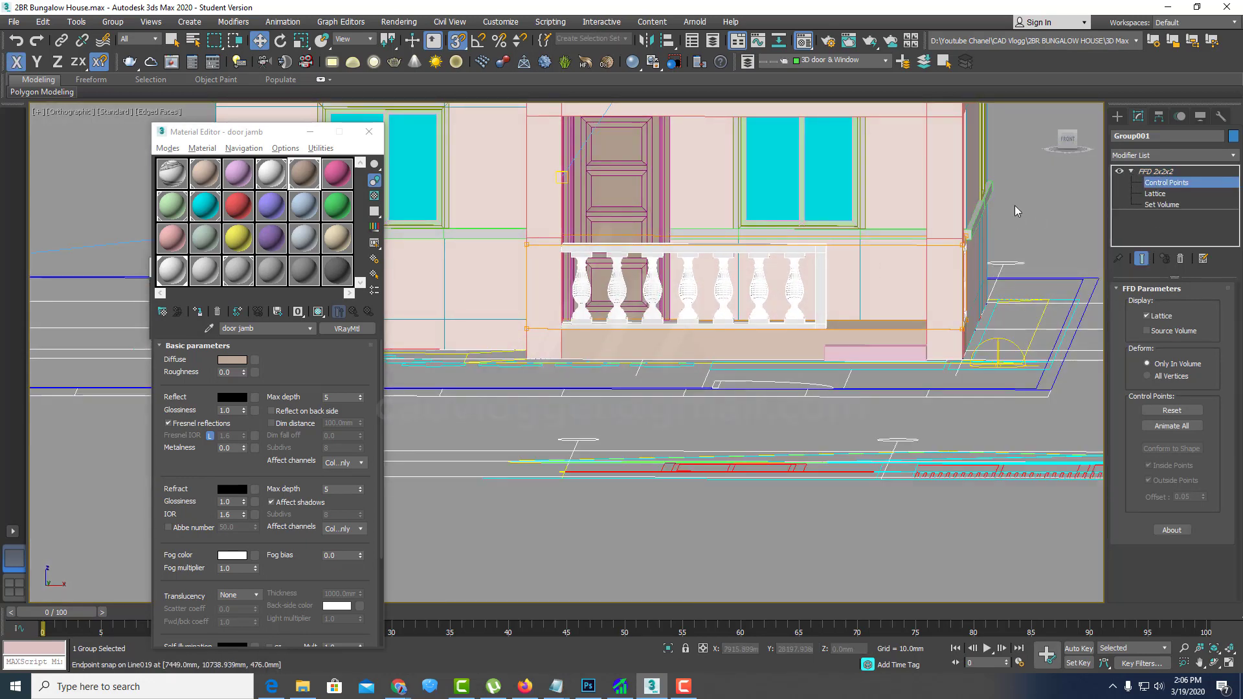
left_click_drag(541, 269, 686, 283)
Step: Align the top control points to the wall band's minimum, on Z only
middle_click_drag(868, 285, 833, 292, "alt")
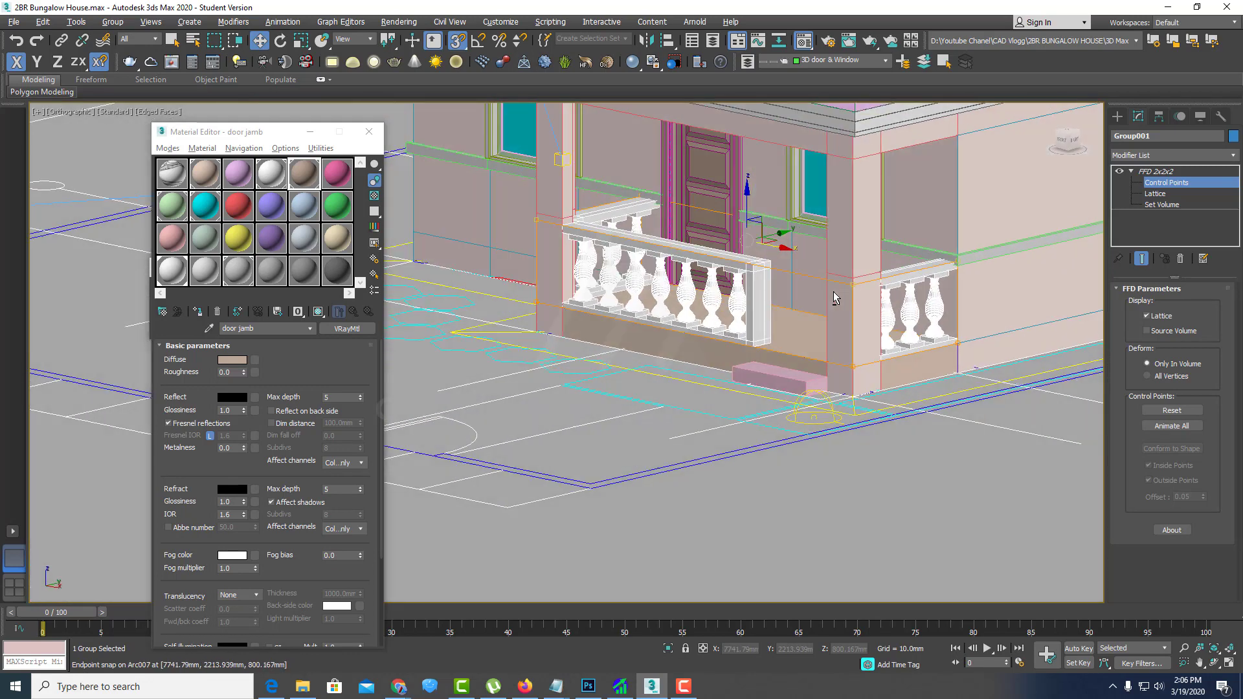
scroll(954, 257, "up", 3)
scroll(981, 259, "up", 2)
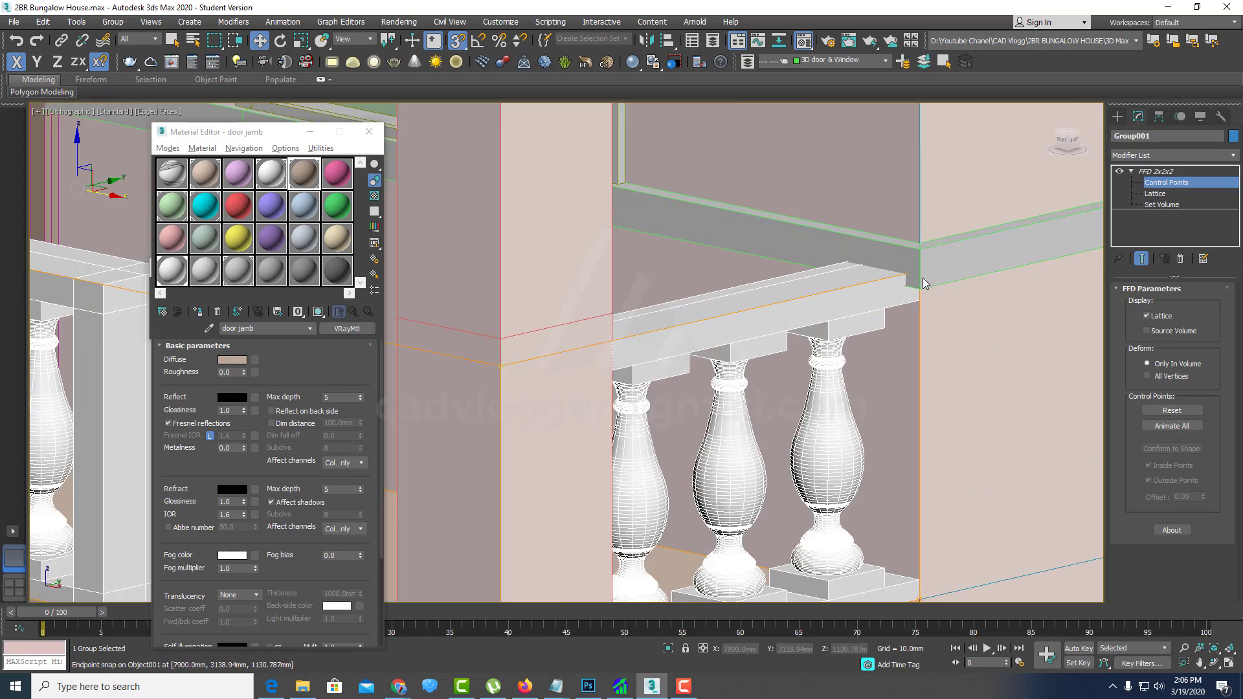
scroll(922, 278, "down", 2)
scroll(765, 267, "down", 1)
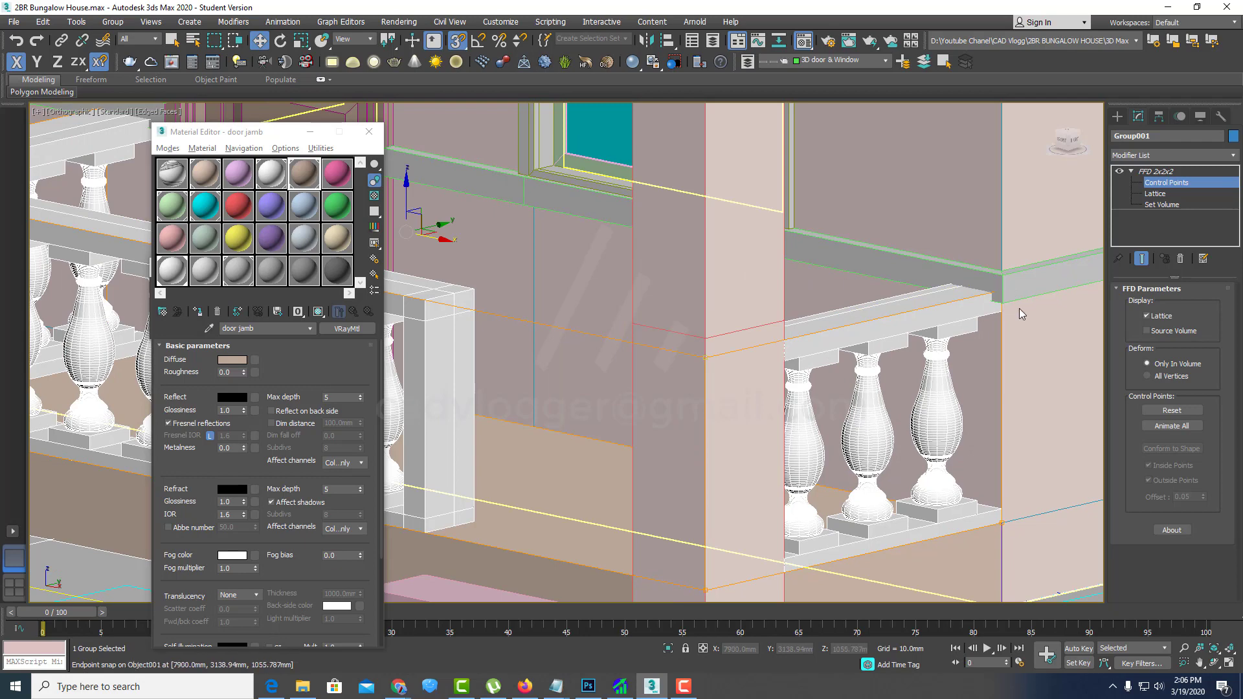
left_click(667, 41)
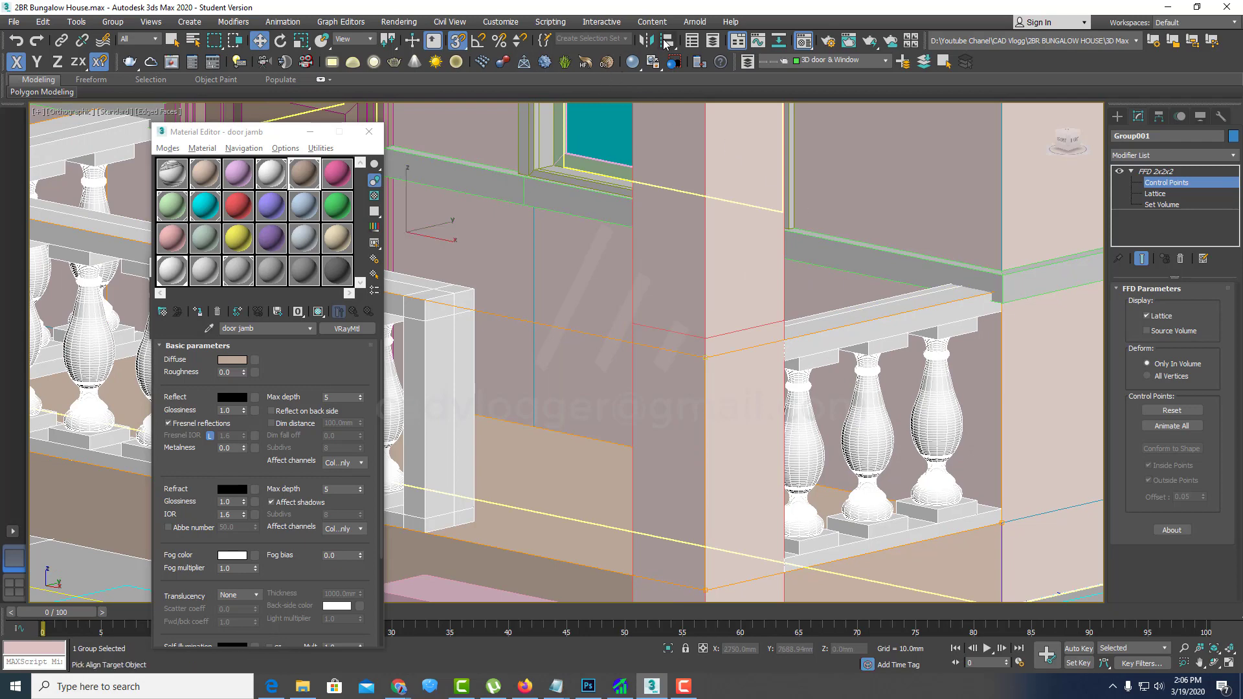
left_click(840, 252)
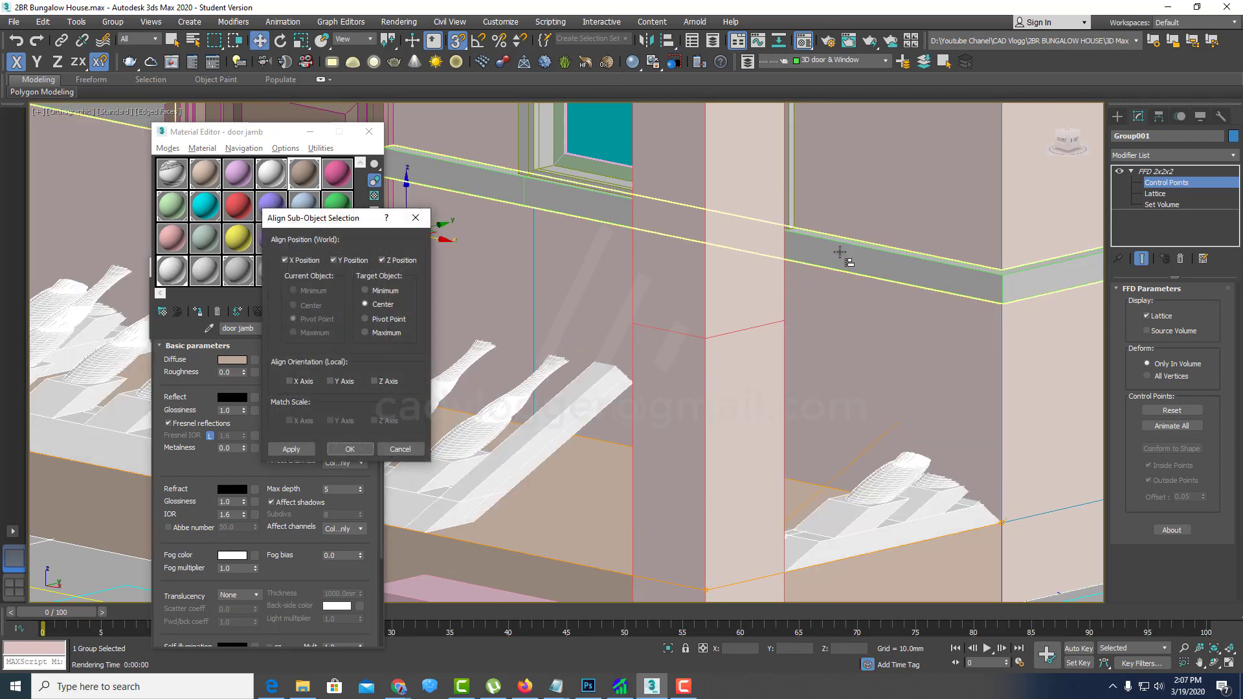
left_click(335, 260)
left_click(292, 263)
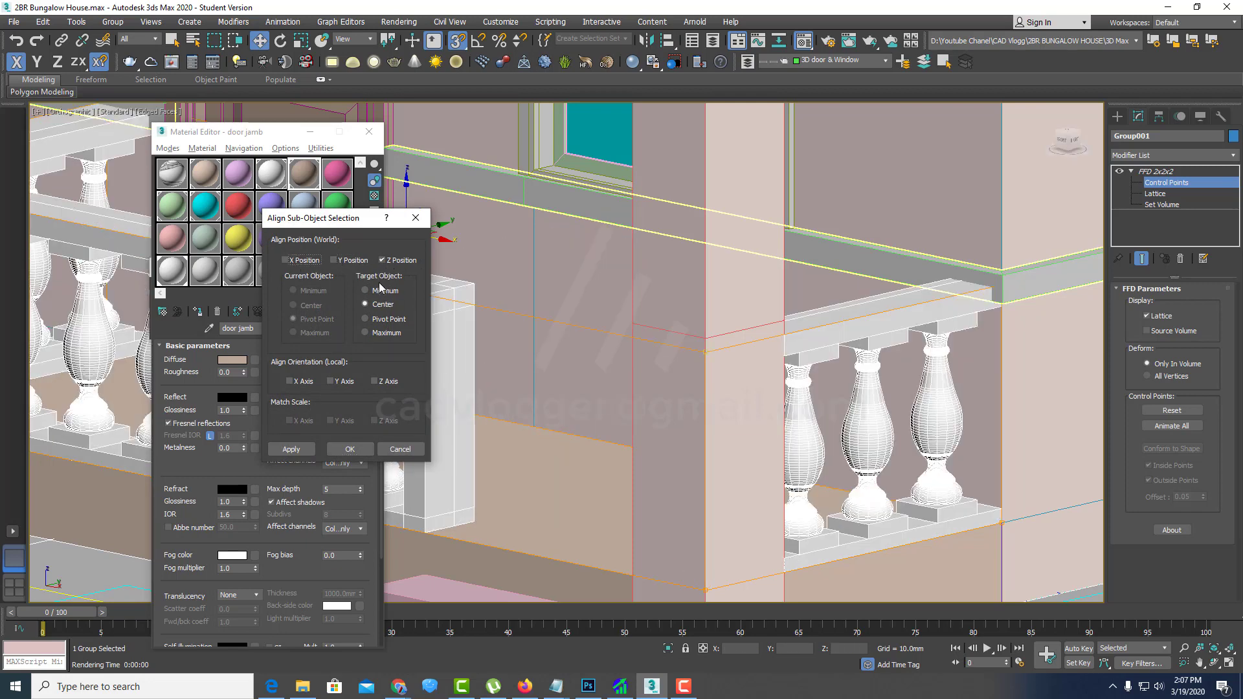
left_click(364, 290)
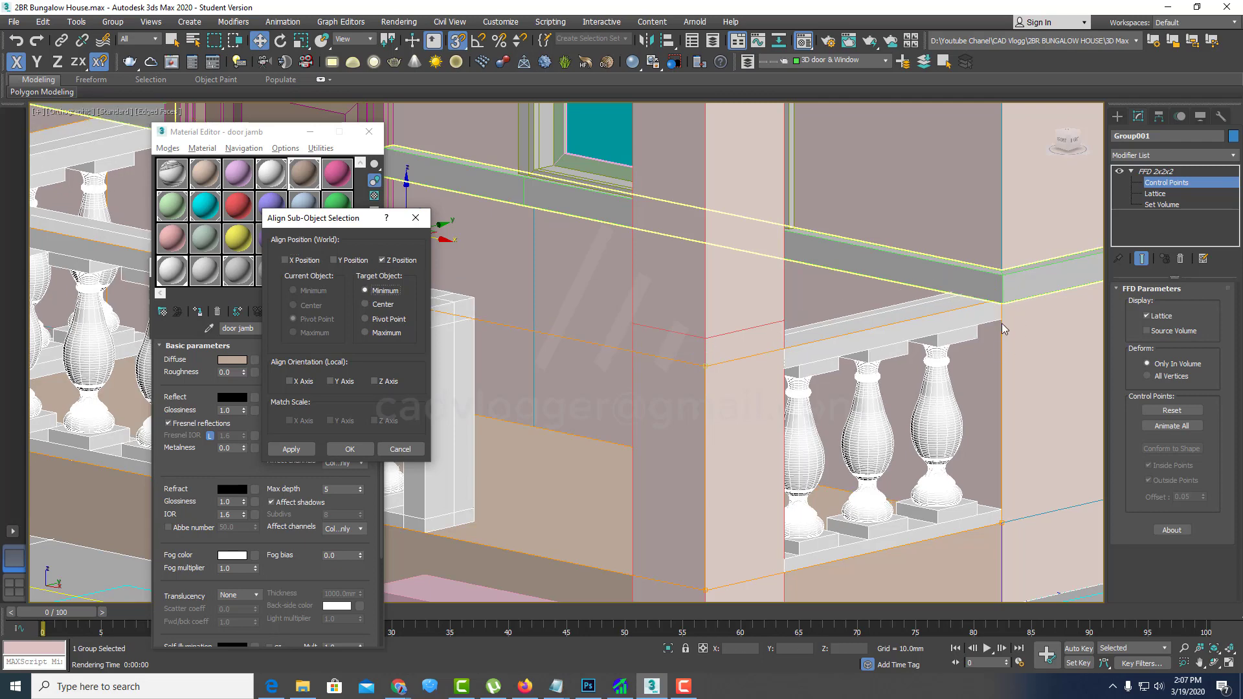
left_click(360, 448)
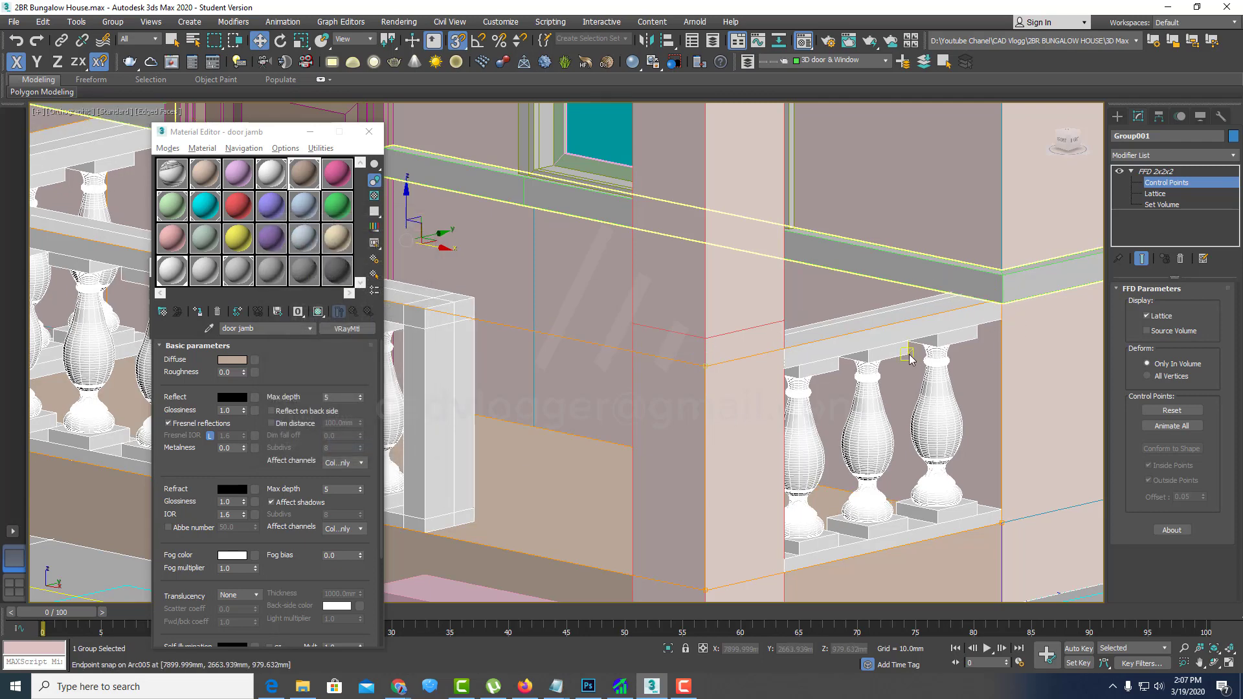
scroll(878, 387, "down", 5)
middle_click_drag(833, 391, 853, 382, "alt")
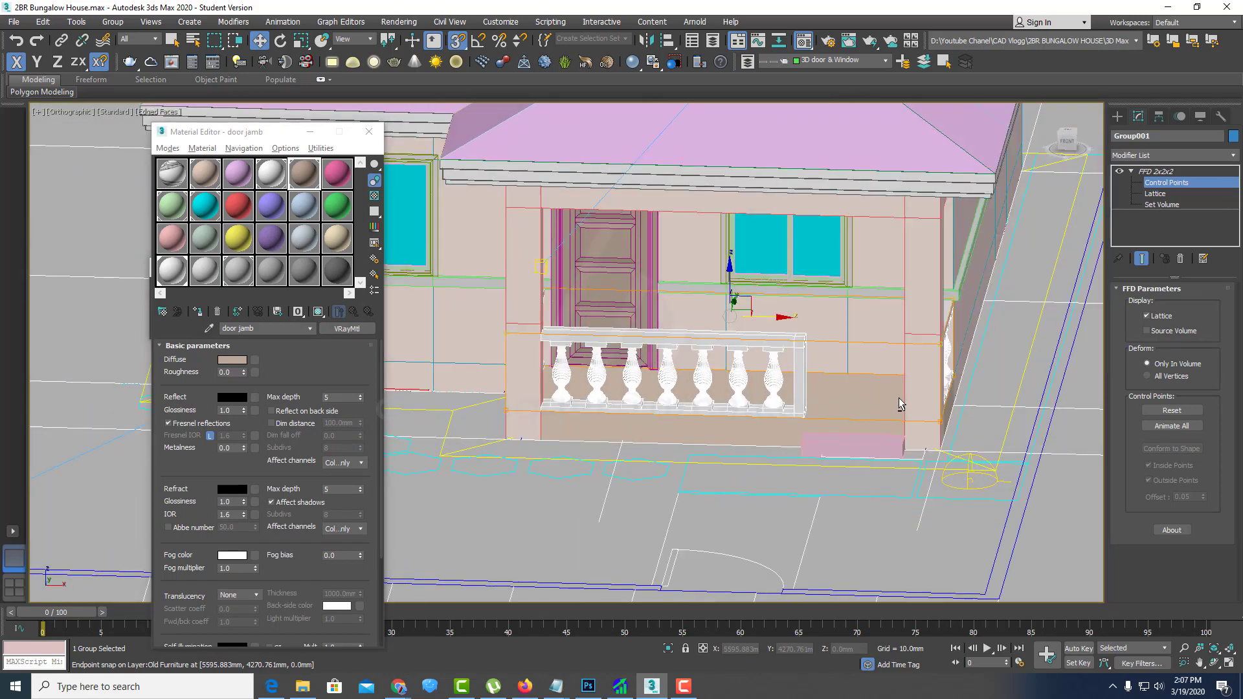
scroll(853, 382, "down", 5)
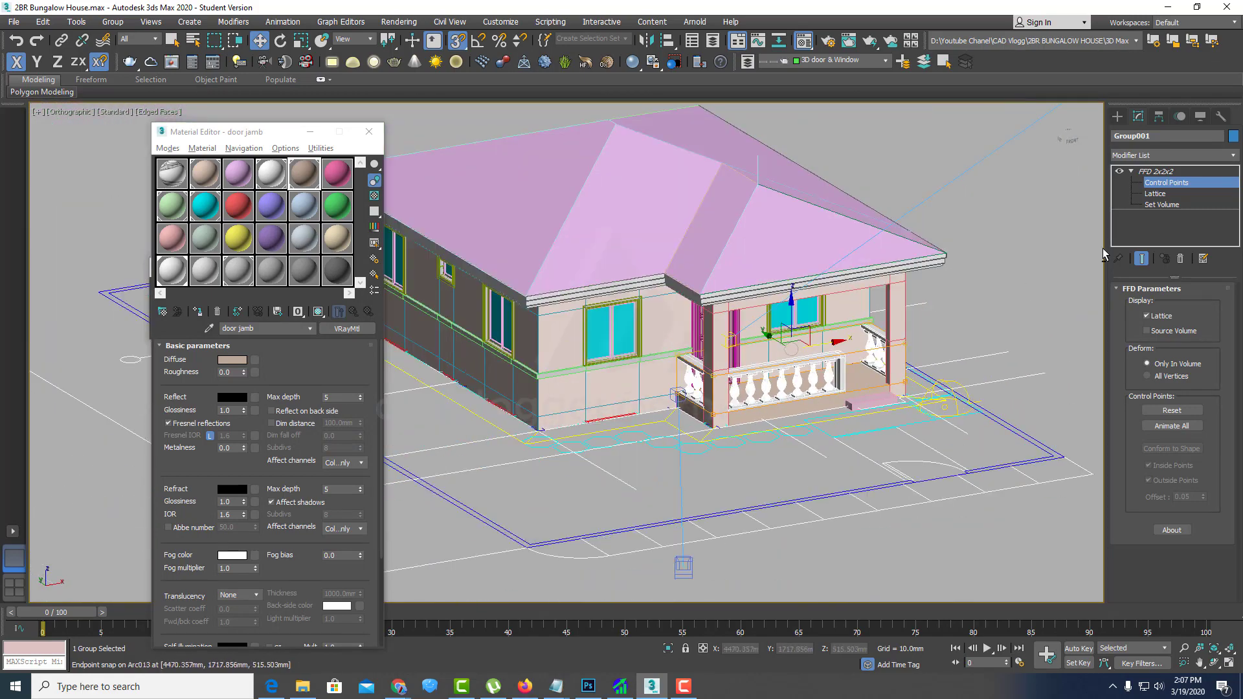
left_click(1196, 185)
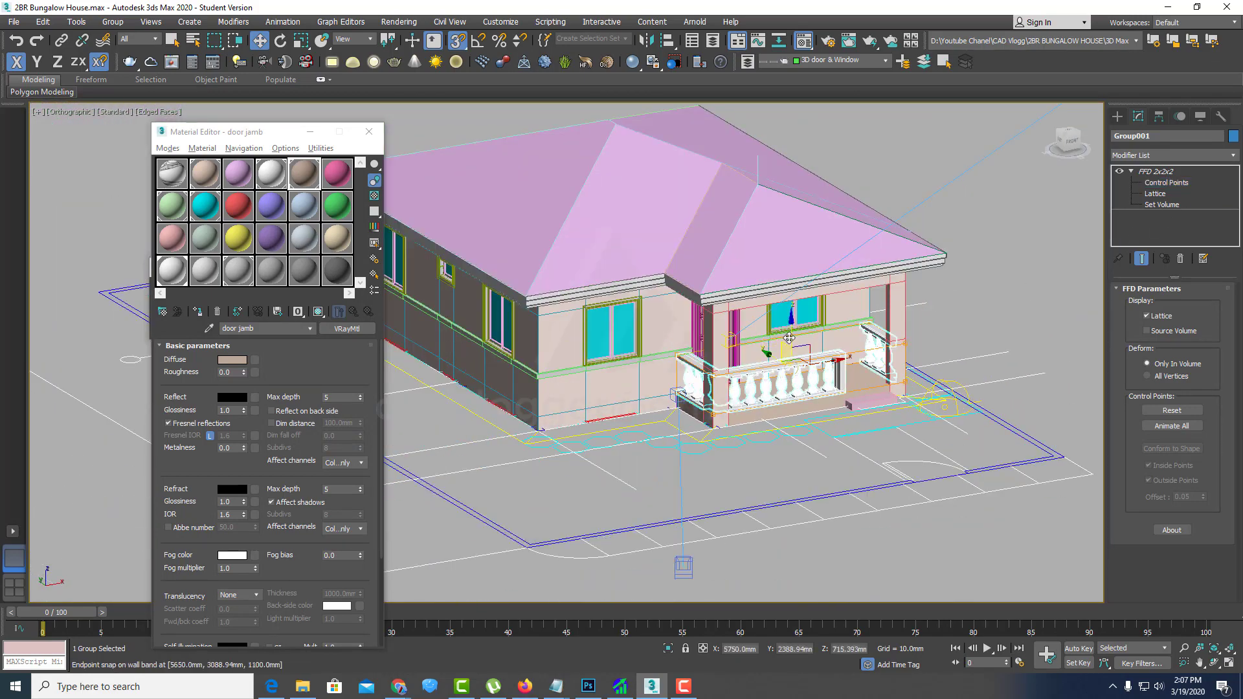
Step: Convert the FFD-deformed balustrade group to Editable Poly, then ungroup it into separate pieces
right_click(795, 335)
mouse_move(860, 479)
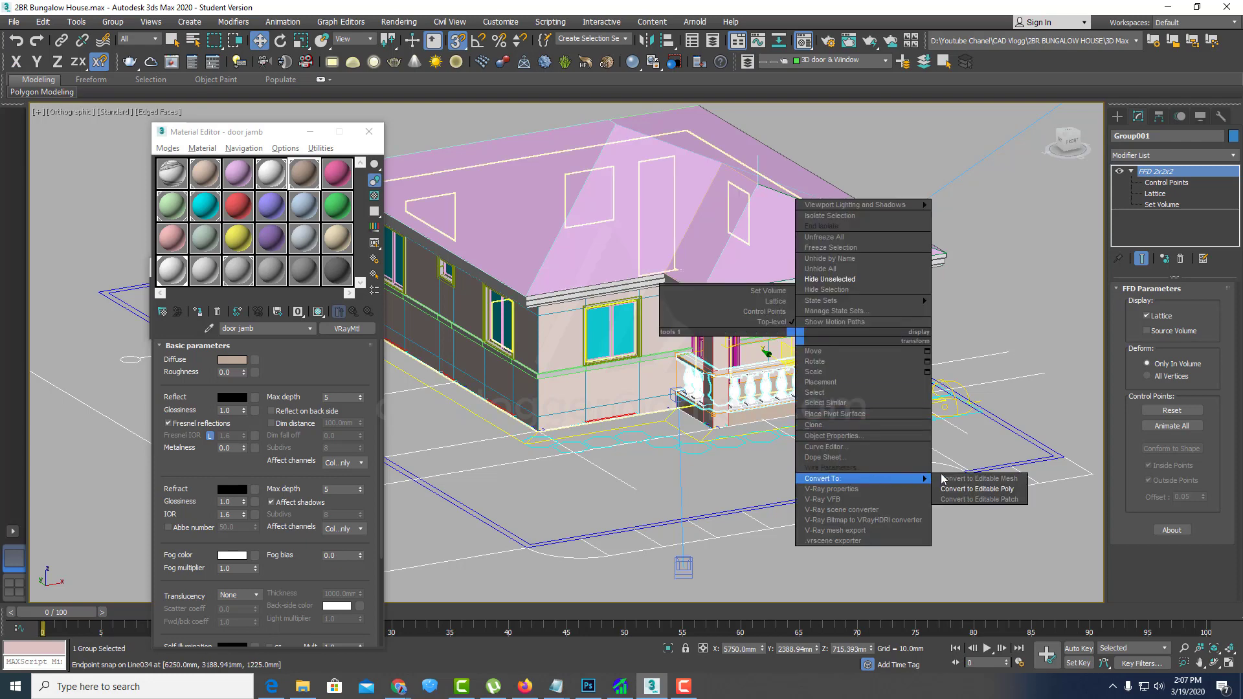
left_click(977, 489)
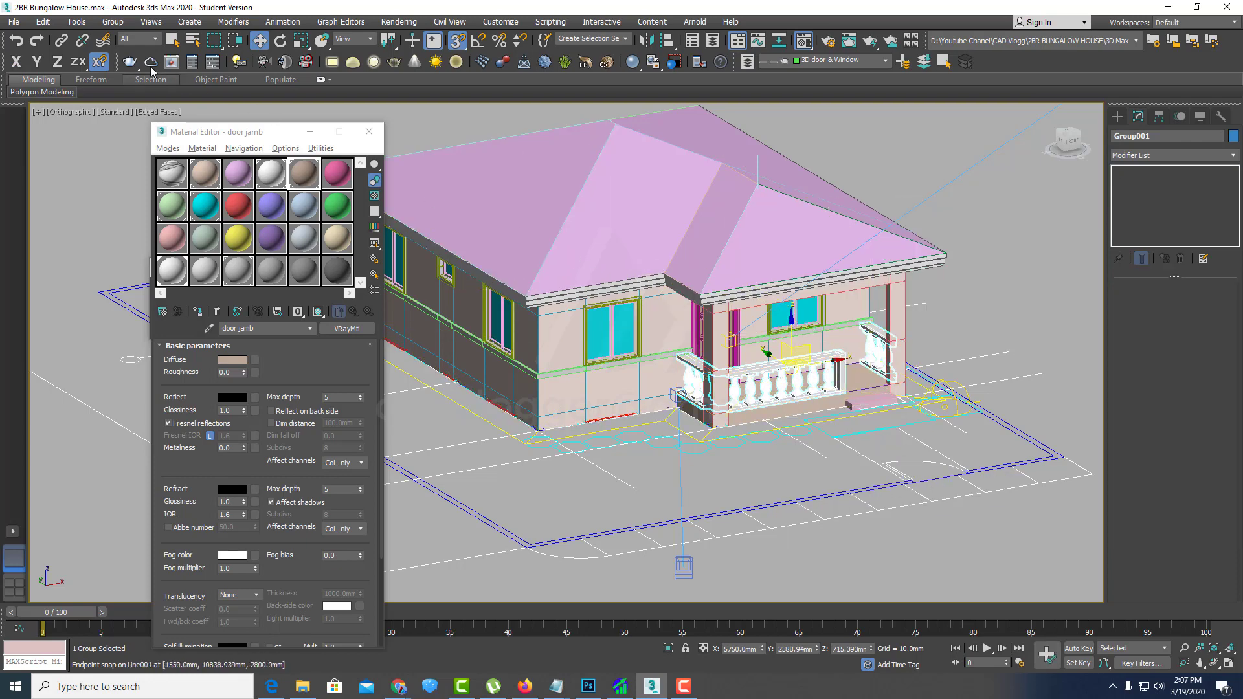
left_click(114, 27)
left_click(120, 48)
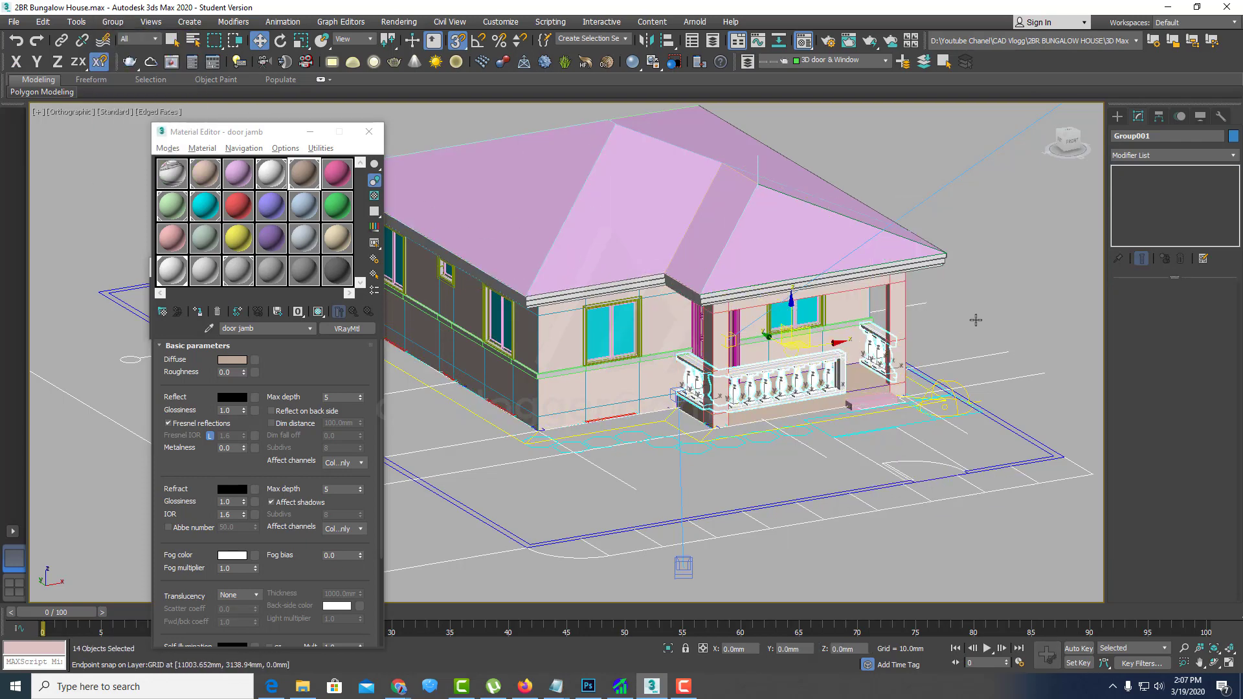
Step: Select the large ground plane and zoom and pan around the roof and porch to inspect the bungalow
left_click(893, 365)
scroll(859, 378, "up", 2)
scroll(859, 379, "up", 2)
left_click(835, 363)
scroll(835, 363, "down", 4)
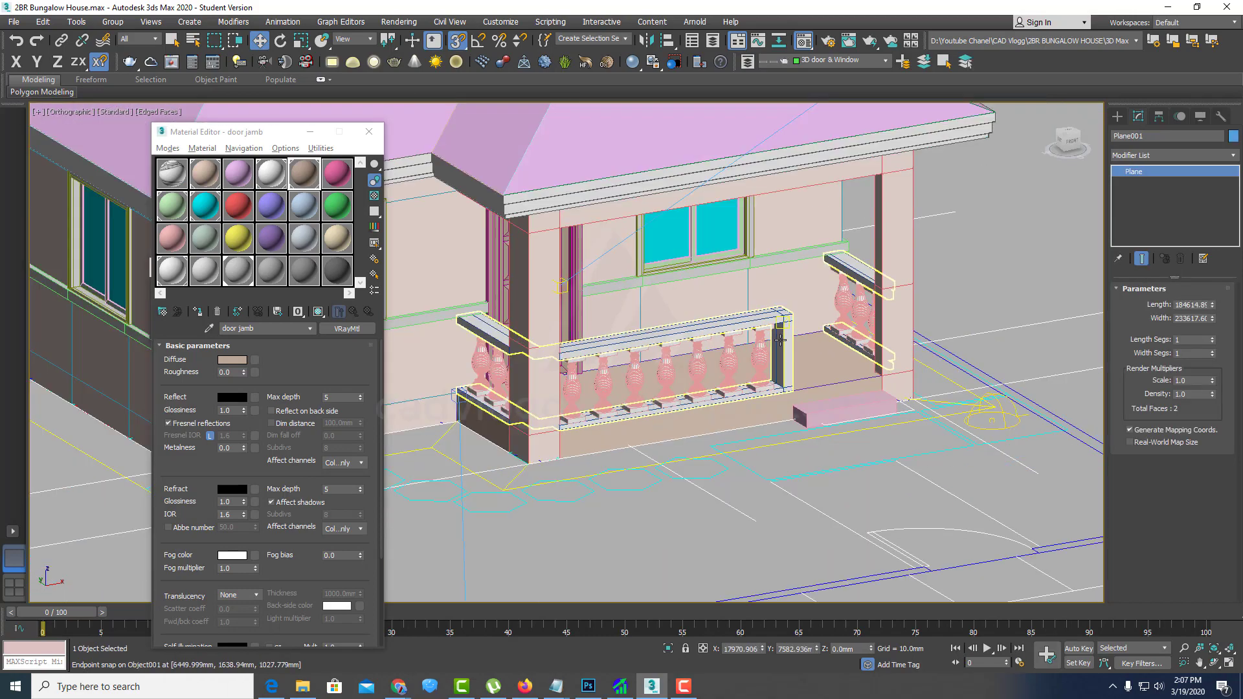
scroll(786, 359, "up", 2)
scroll(785, 359, "down", 1)
scroll(785, 358, "down", 2)
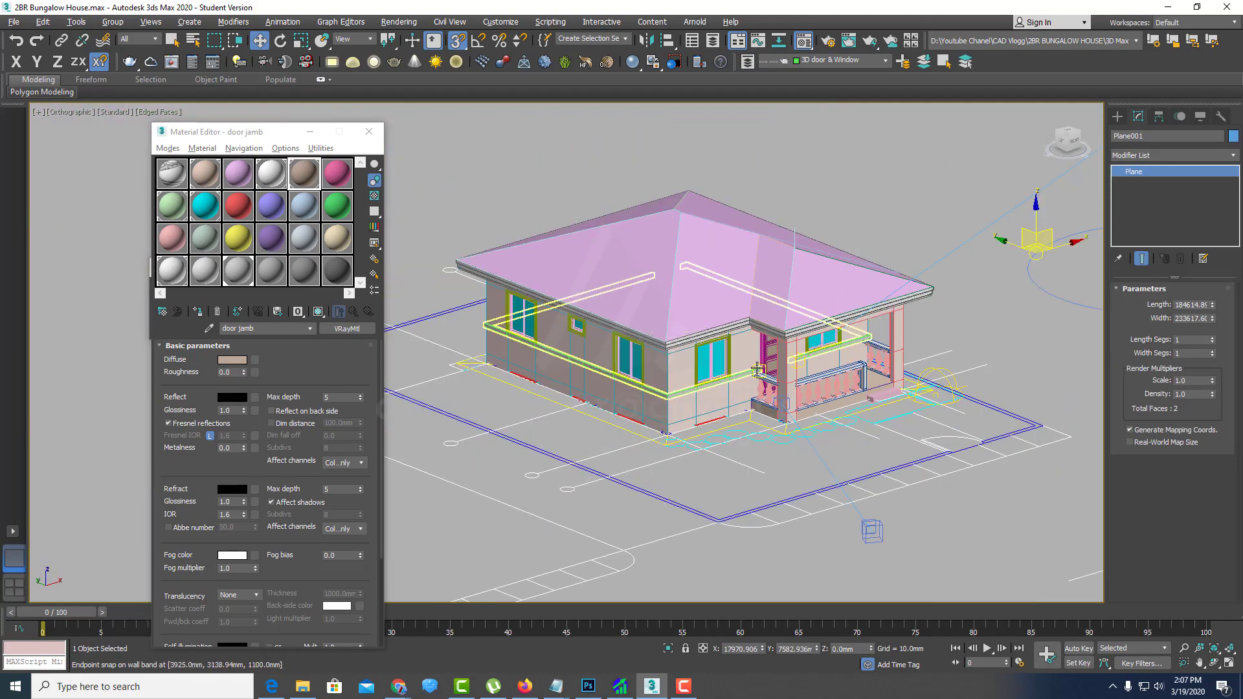
scroll(753, 364, "down", 1)
scroll(753, 364, "up", 1)
scroll(751, 359, "up", 1)
scroll(747, 354, "up", 1)
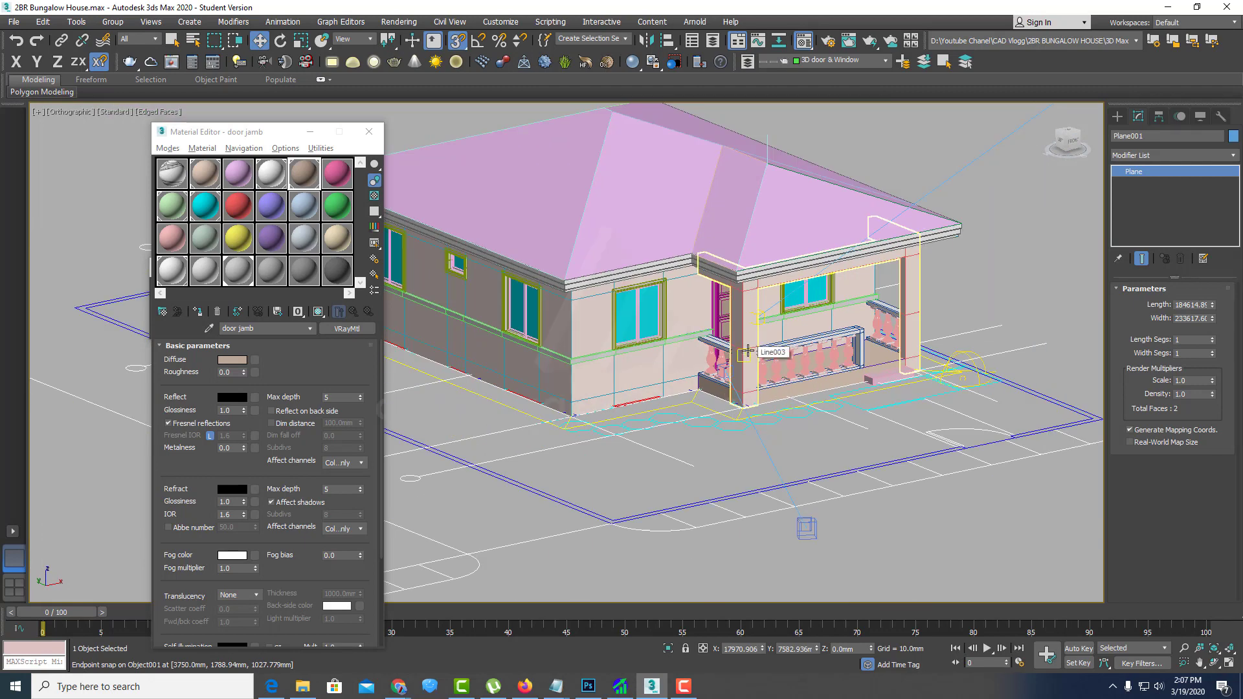
scroll(751, 291, "up", 1)
scroll(763, 239, "up", 4)
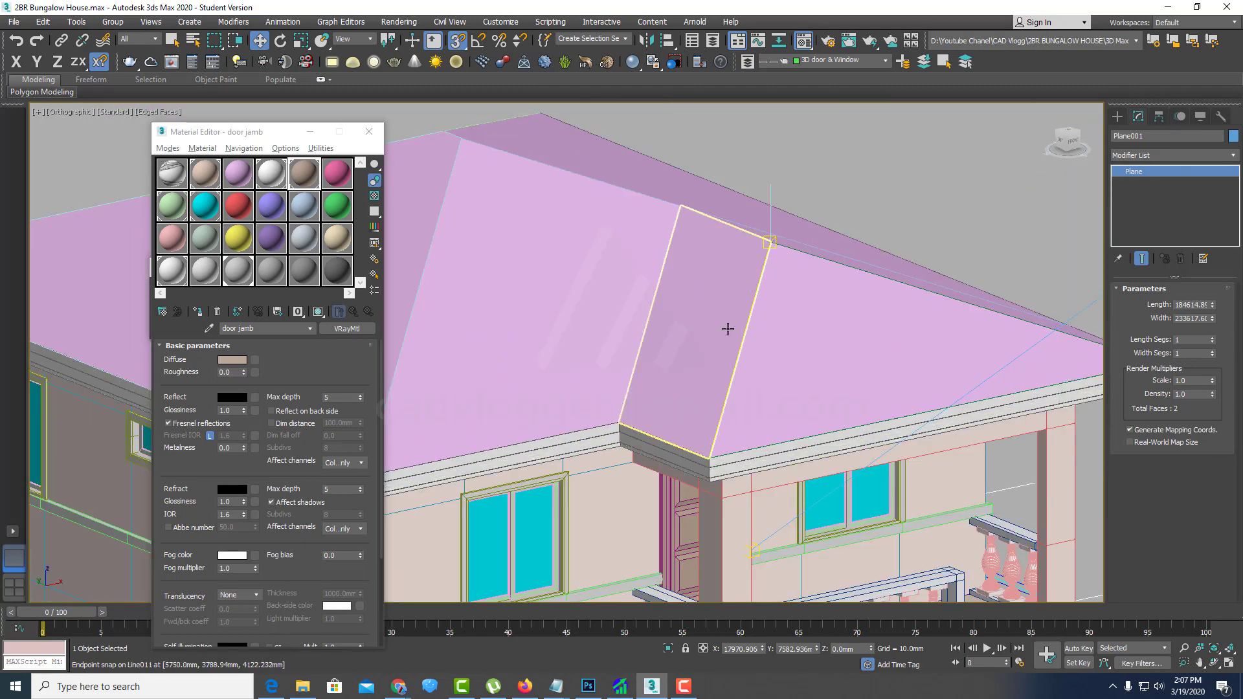
scroll(766, 244, "up", 3)
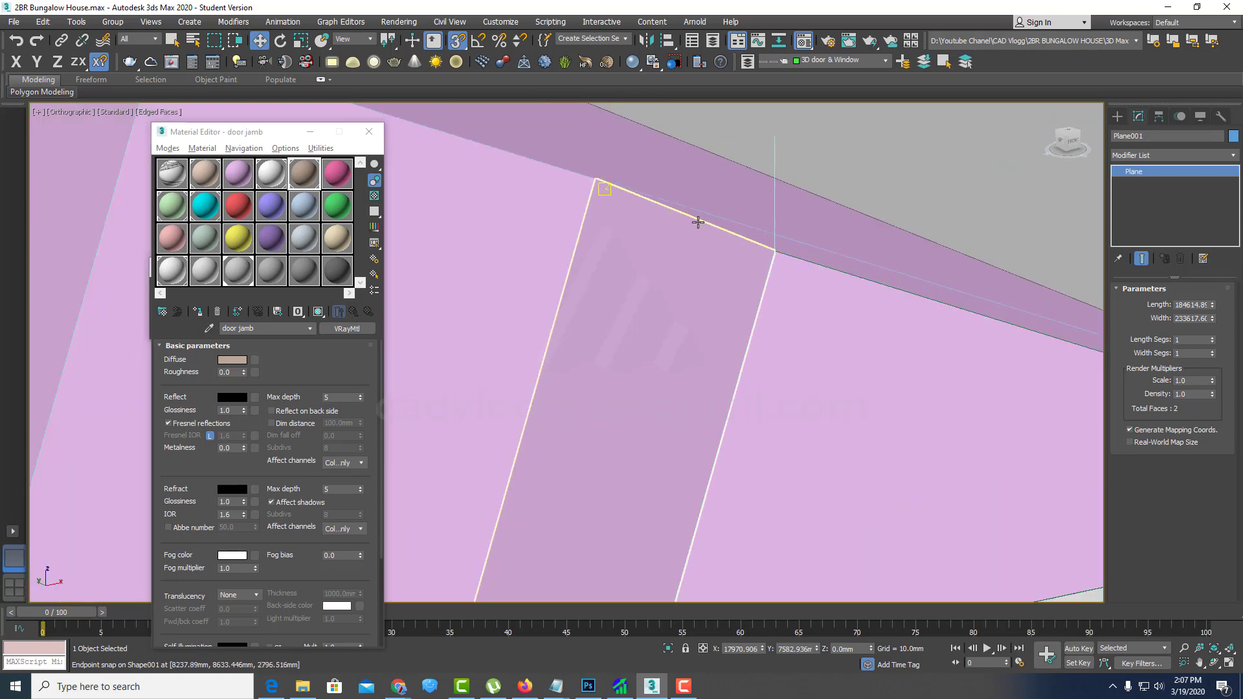
scroll(761, 256, "down", 5)
scroll(776, 291, "up", 2)
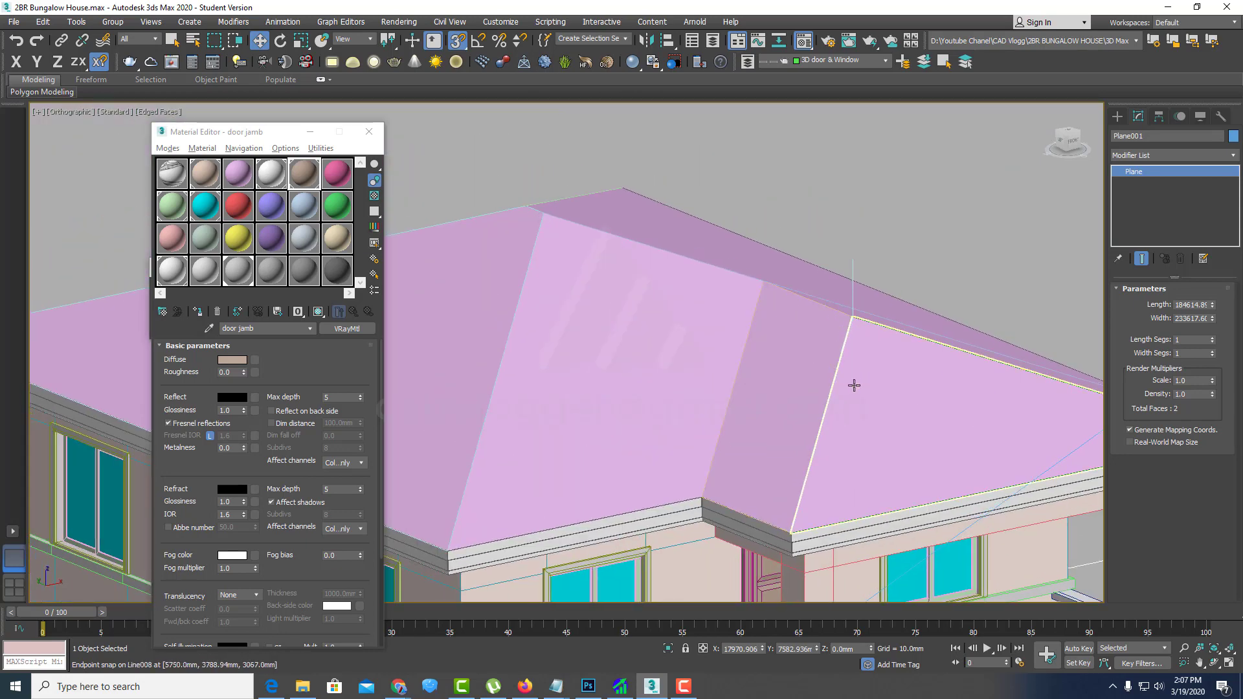
scroll(812, 338, "down", 5)
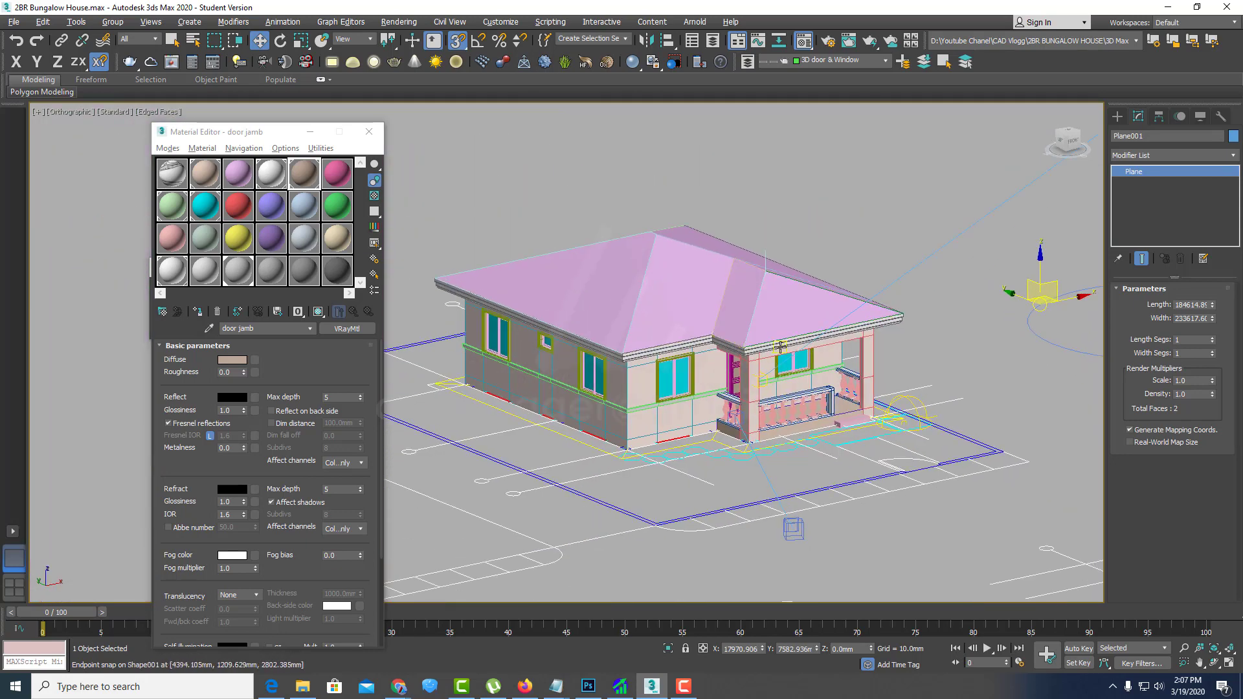
scroll(748, 343, "down", 1)
scroll(748, 343, "up", 2)
mouse_move(748, 343)
middle_mouse_down("alt")
mouse_move(738, 340)
mouse_move(757, 355)
middle_mouse_up("alt")
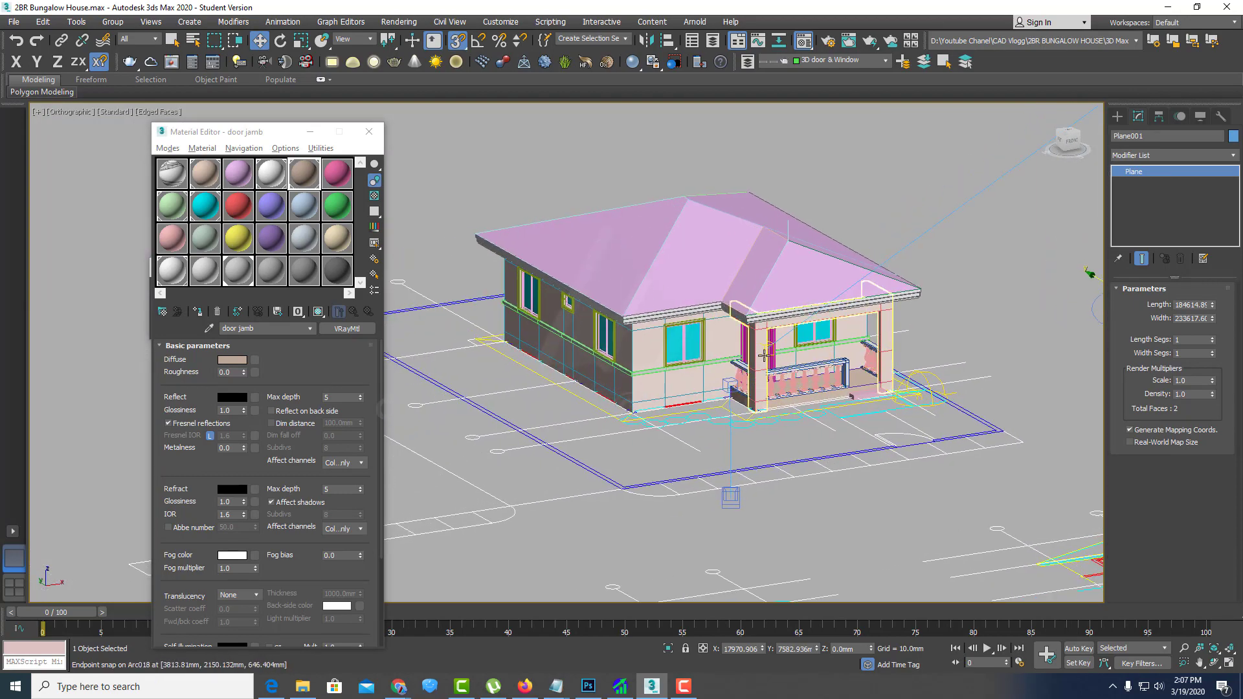